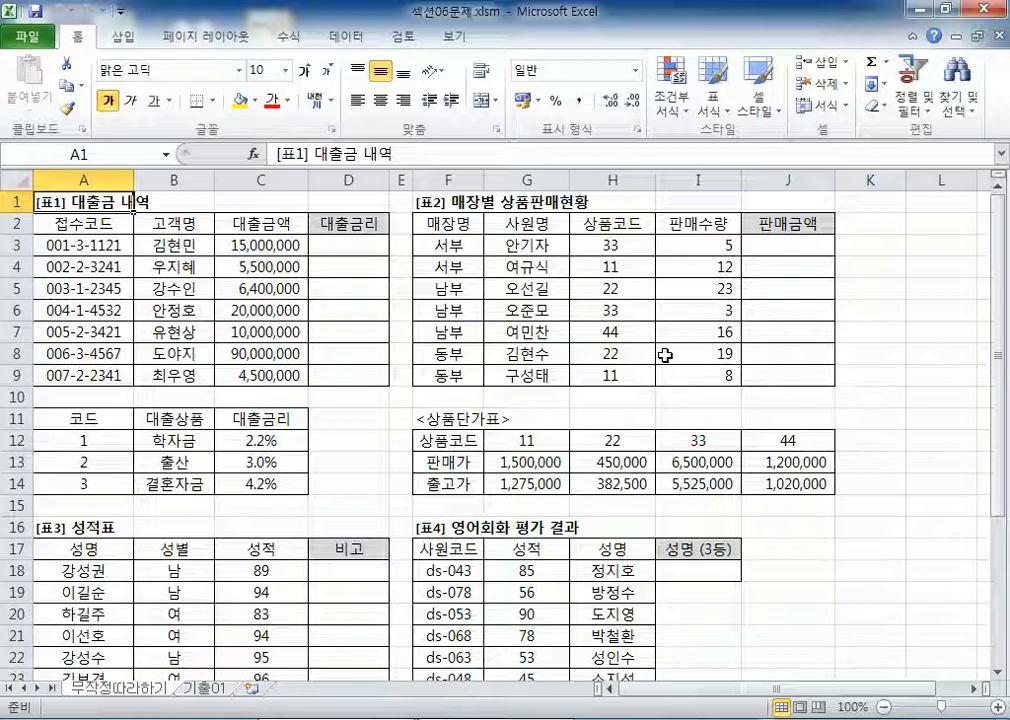
Step: Open the Start menu to show Notepad and its recent files
key(super)
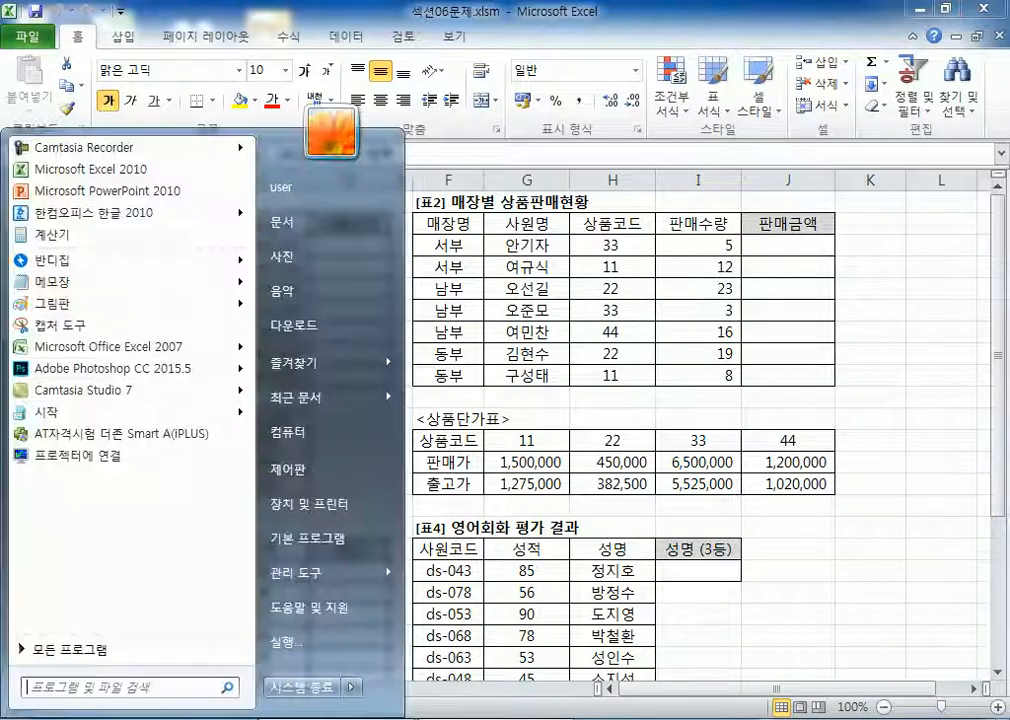
Step: Launch a new Notepad note and type '수학함수 : SUM, SUMIF, SUMIFS,', closing the ad window
click(113, 289)
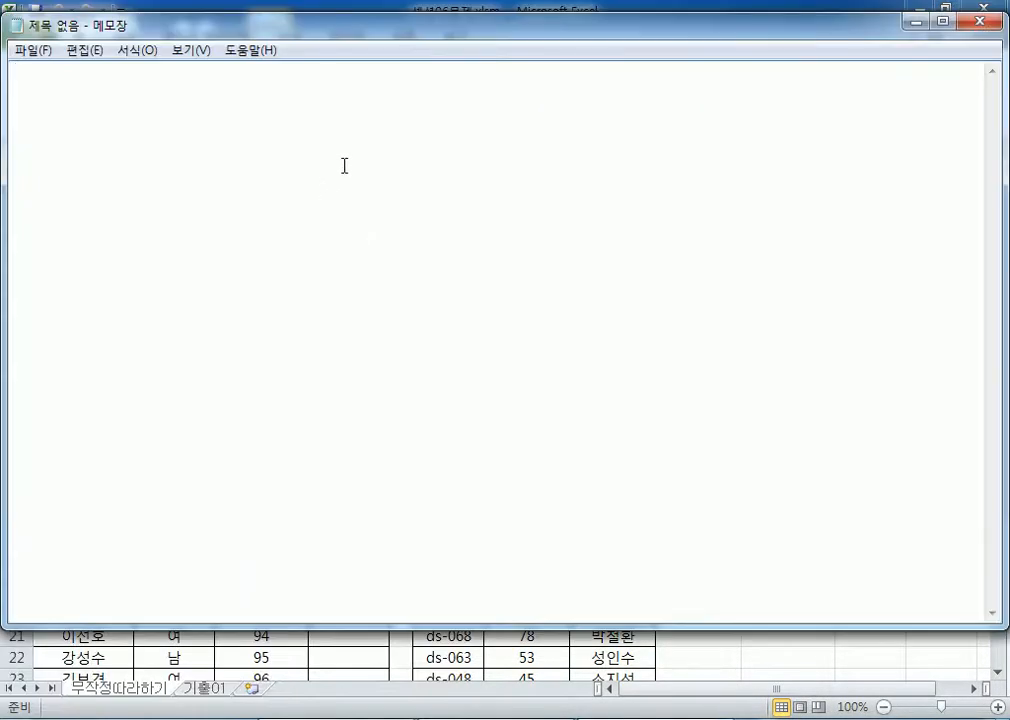
text(수학)
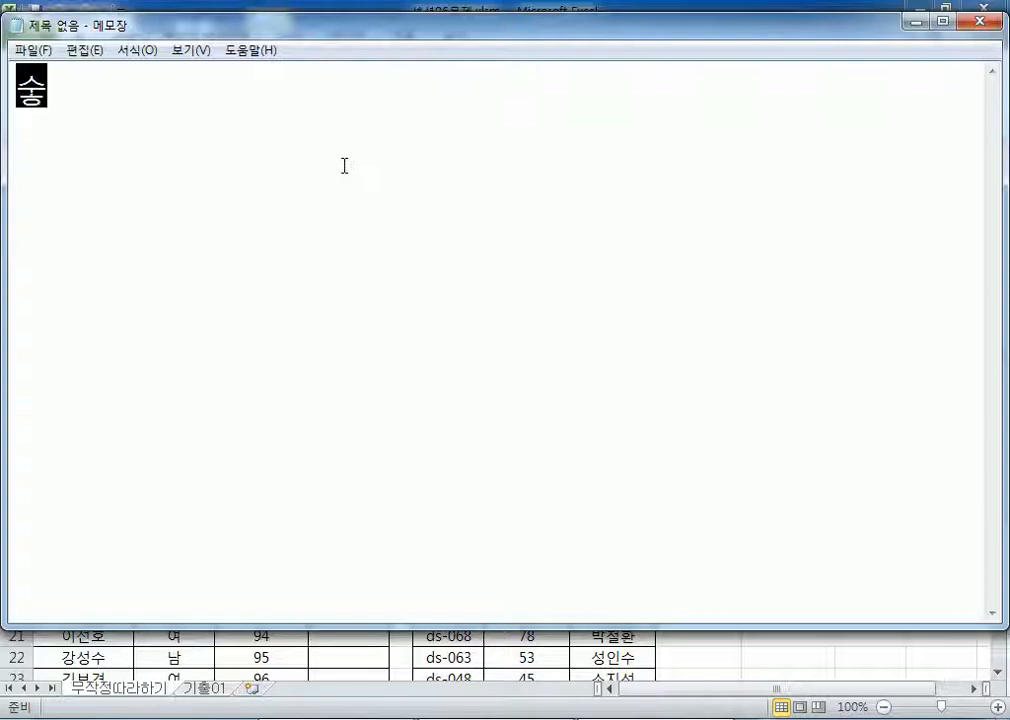
text(함수 :)
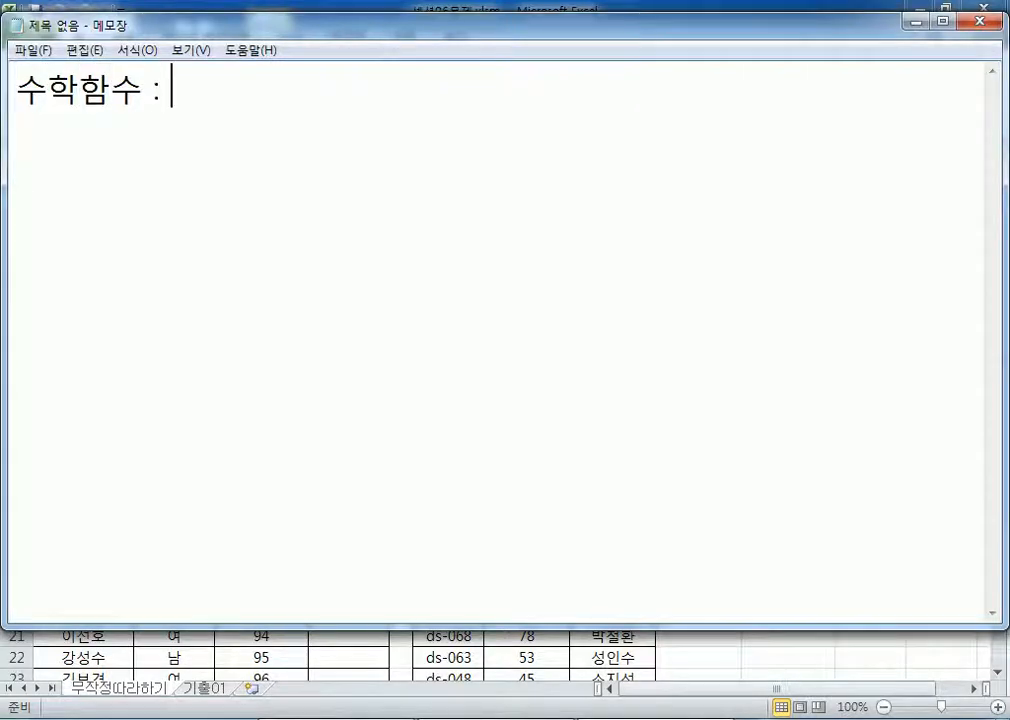
text(s)
key(BackSpace)
text(SUM)
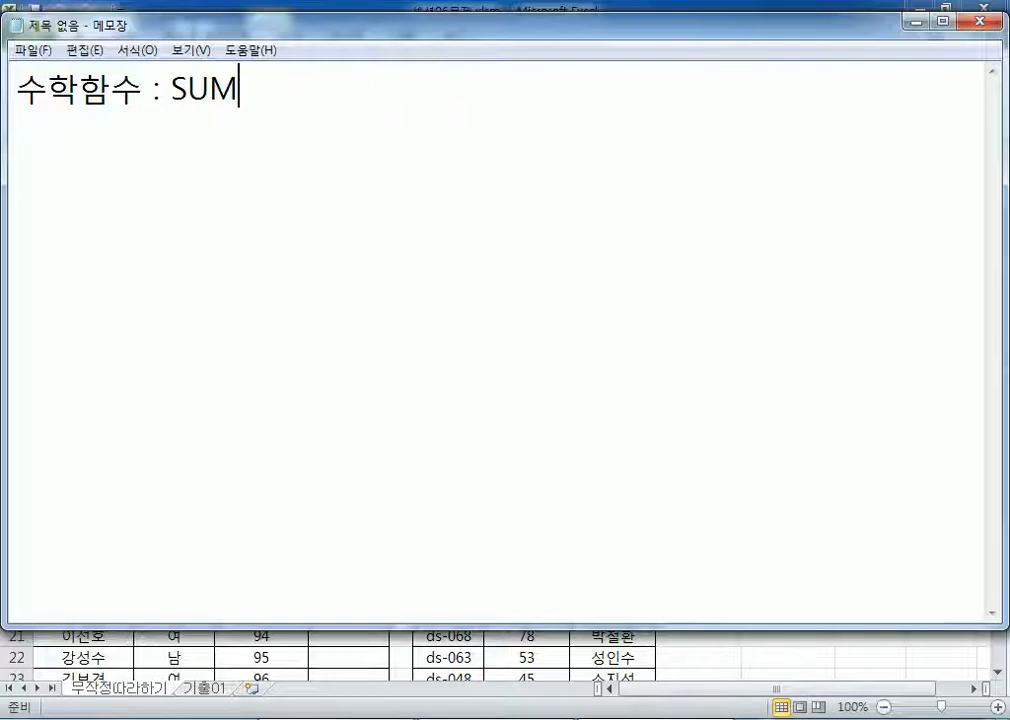
text(, SUMIF, S)
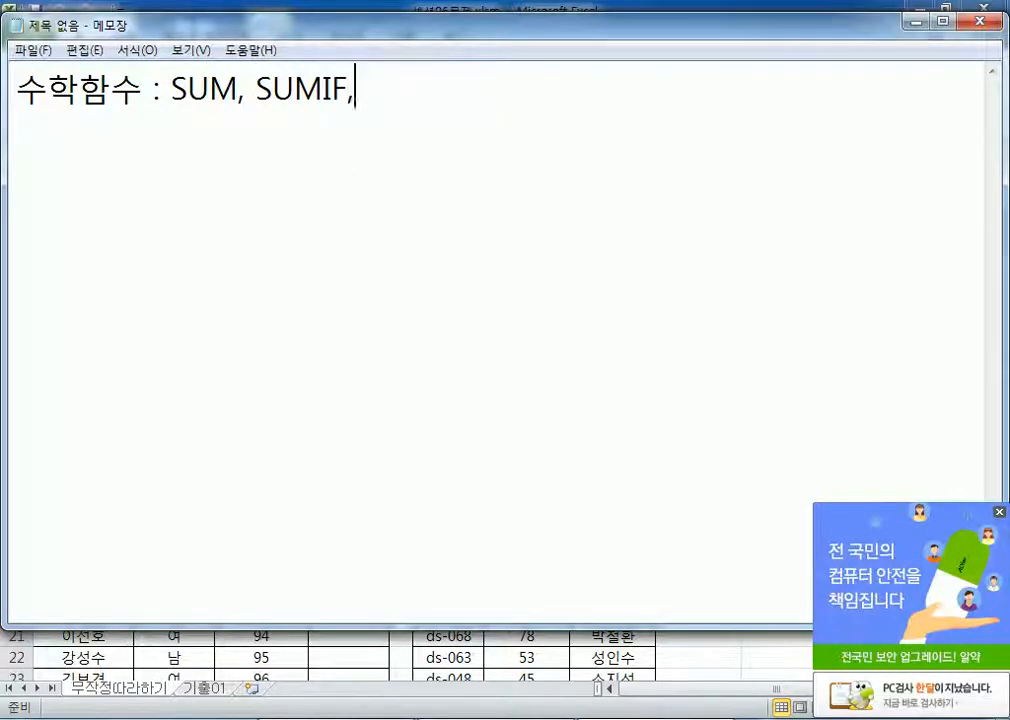
text(UMIFS,)
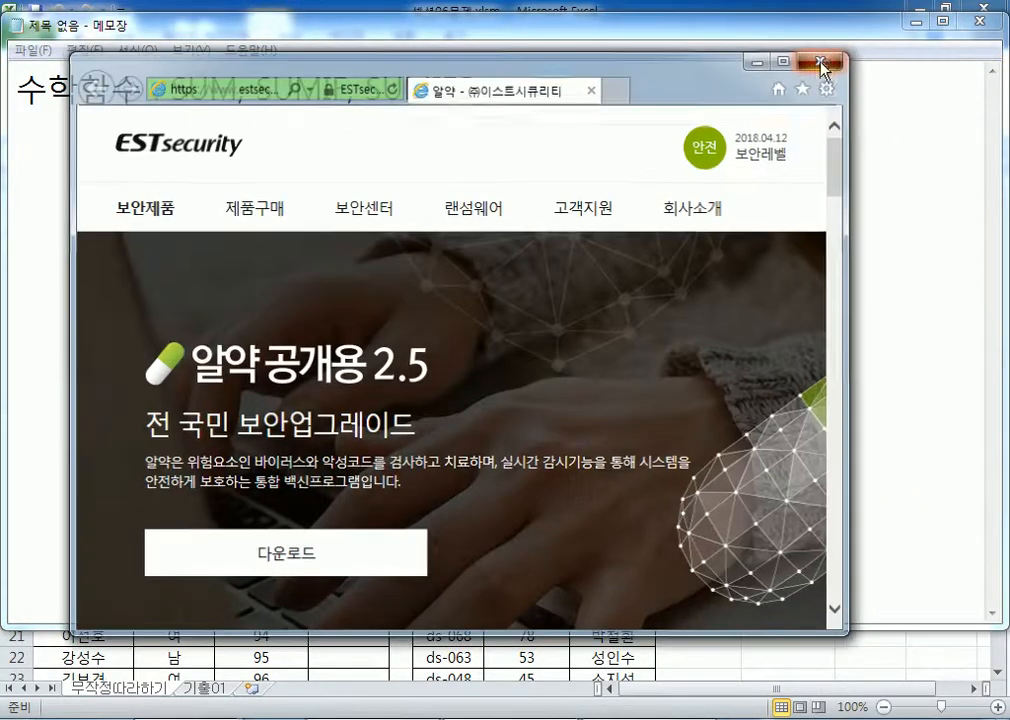
click(821, 62)
Step: Continue the list with ROUND, ROUNDUP, ROUNDDOWN, MOD, TRUNC and start a new line
text(ROUN)
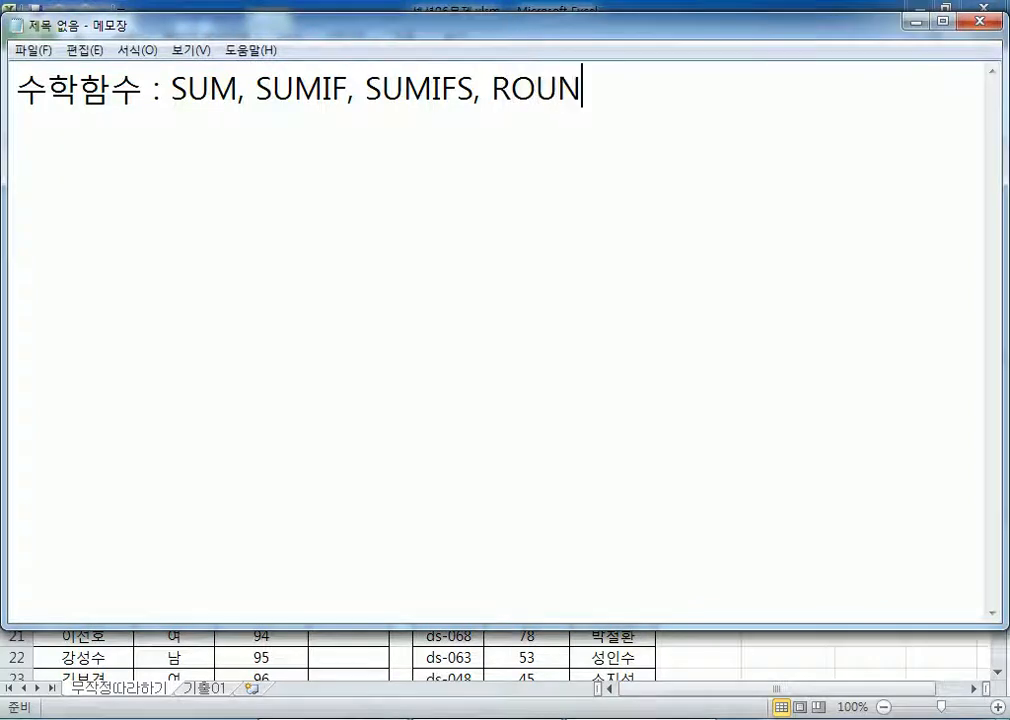
text(D, ROUND, ROU)
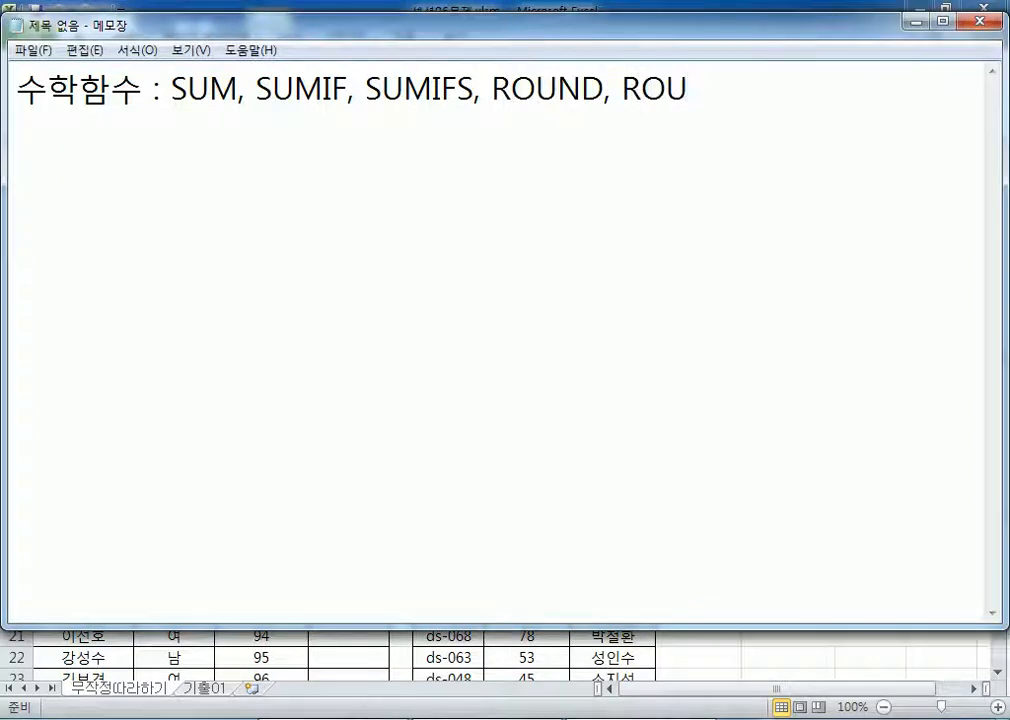
key(BackSpace)
key(BackSpace)
key(BackSpace)
text(UND)
text(UP, RIOUN)
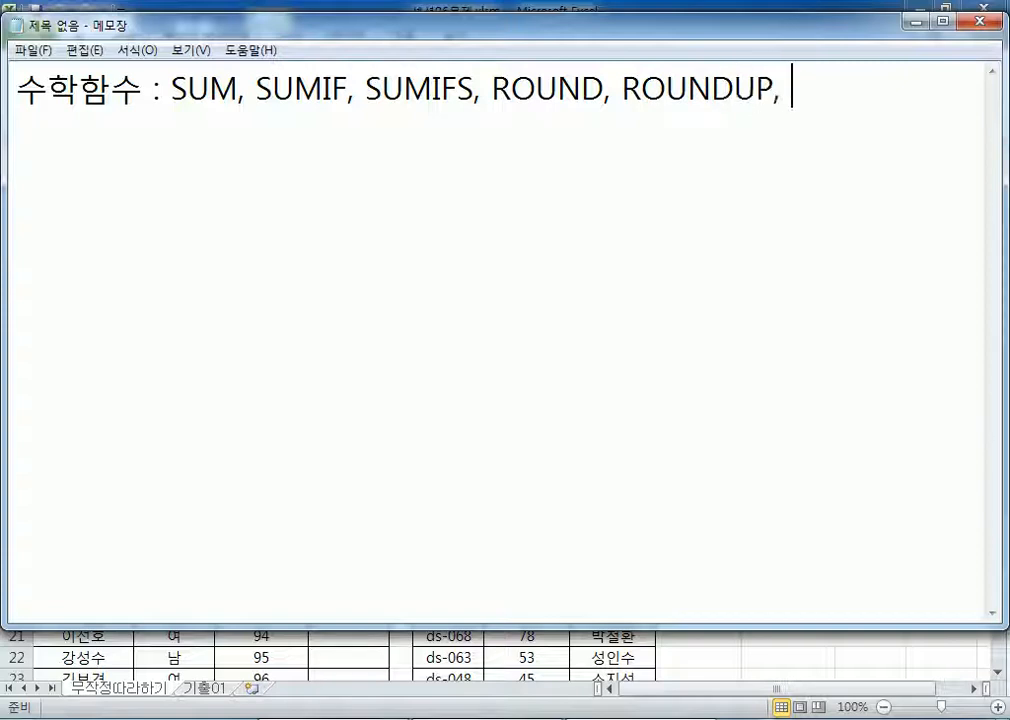
key(BackSpace)
key(BackSpace)
key(BackSpace)
key(BackSpace)
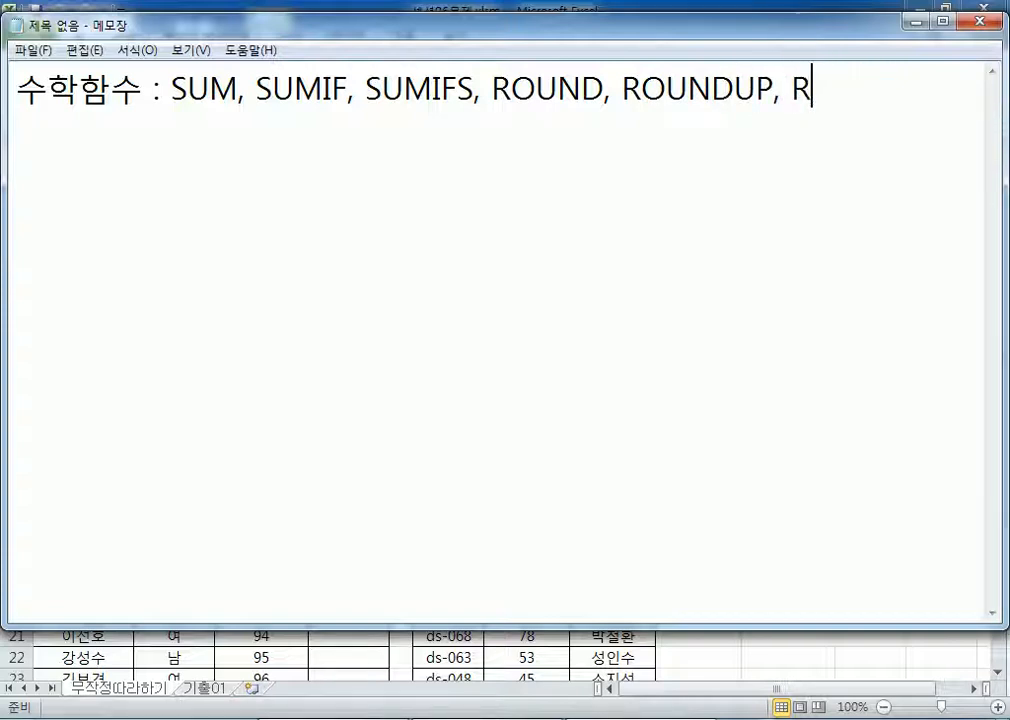
text(OUNDDOWN)
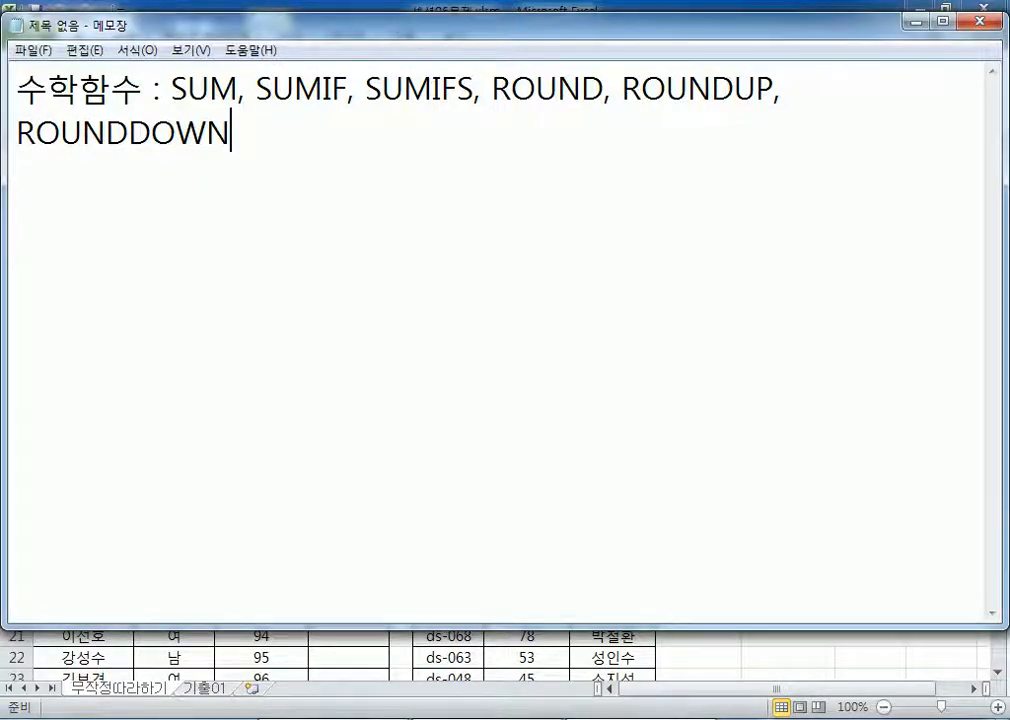
text(, )
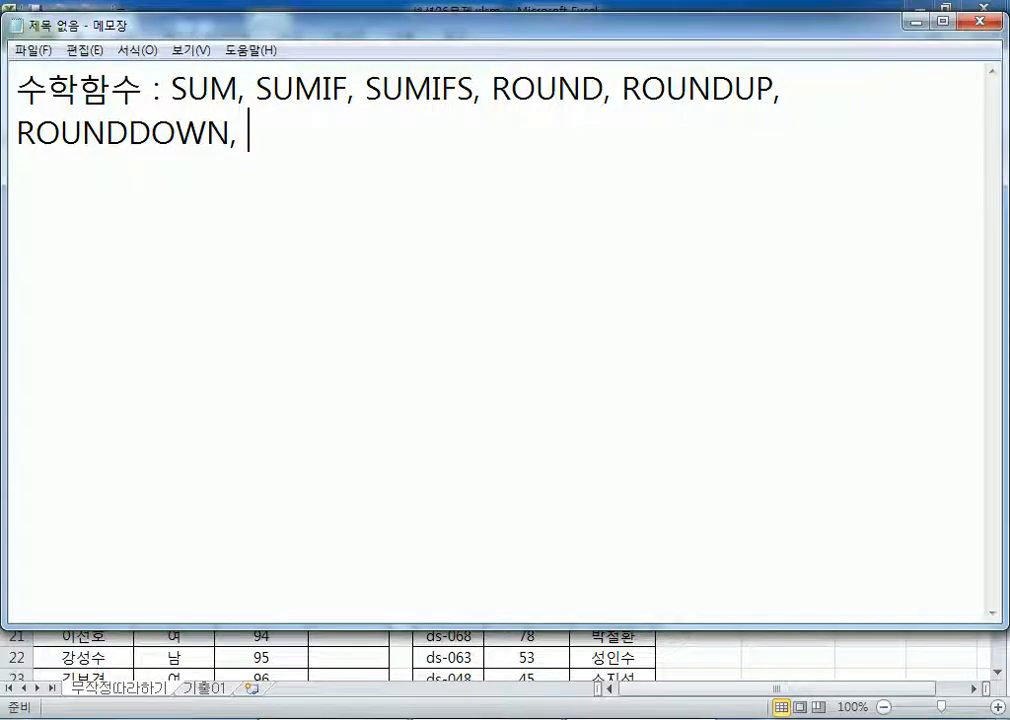
text(MI)
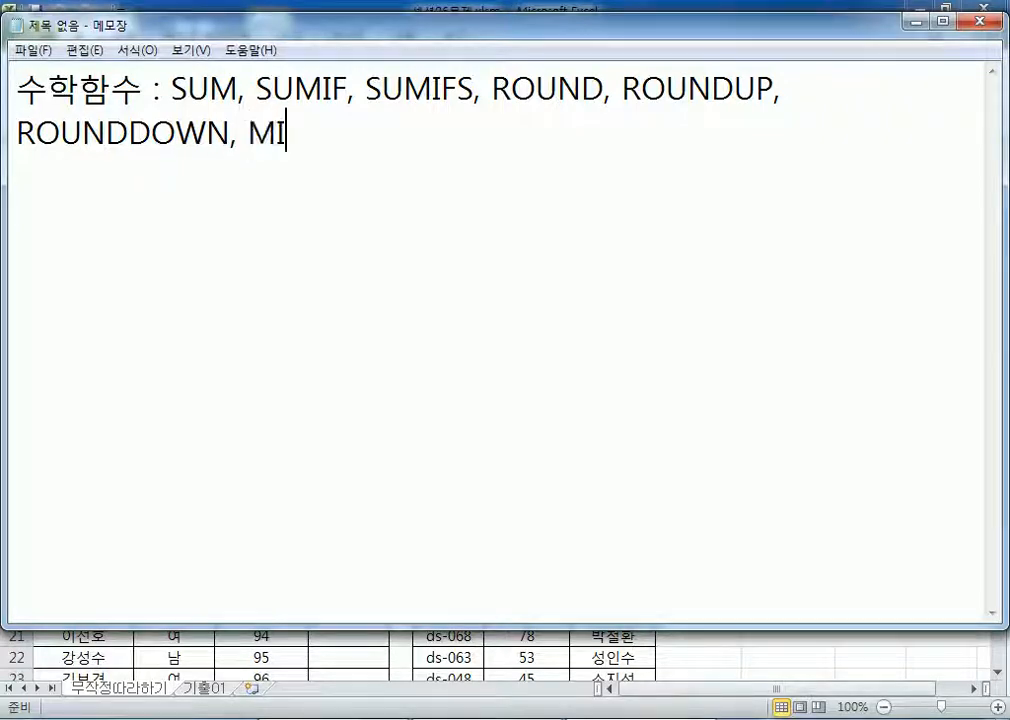
key(BackSpace)
text(OD)
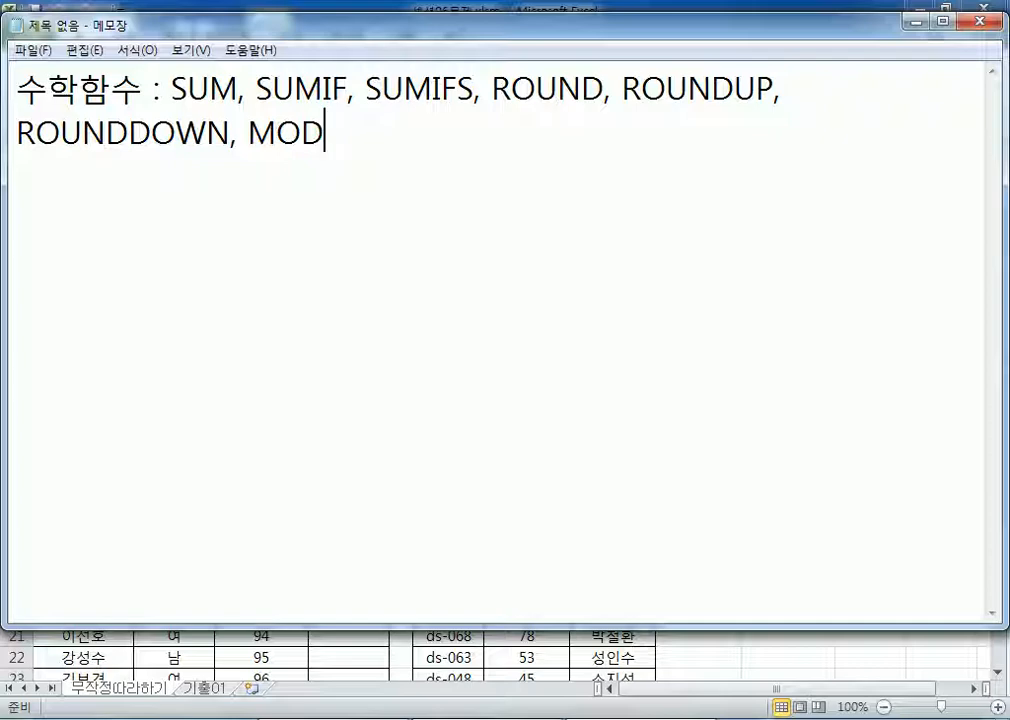
text(, TRUNC)
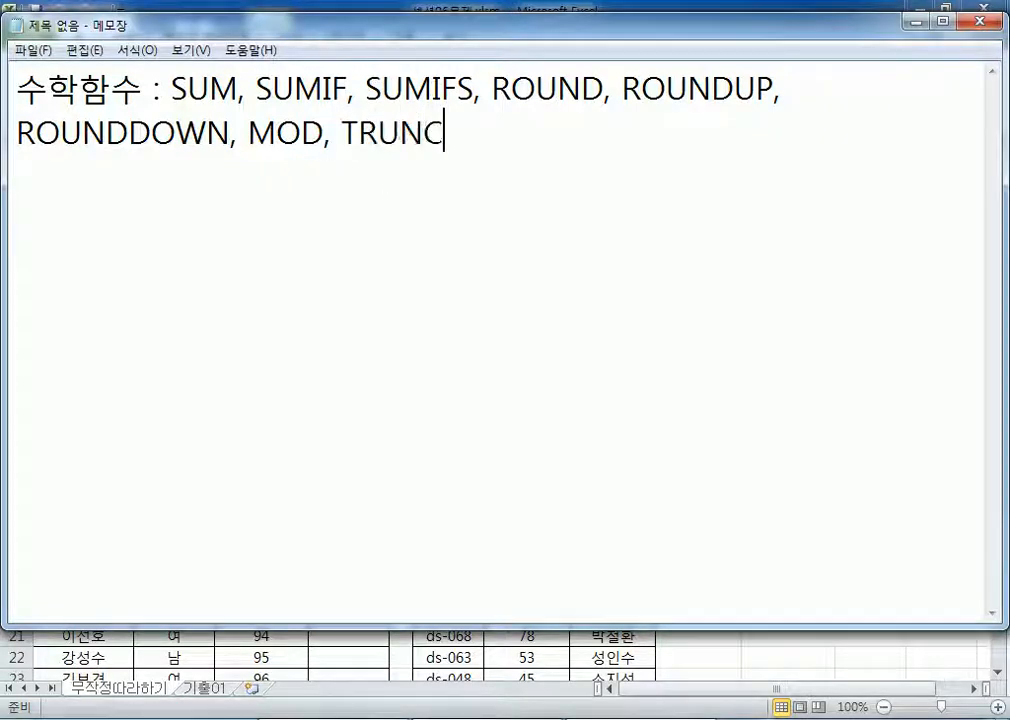
key(Return)
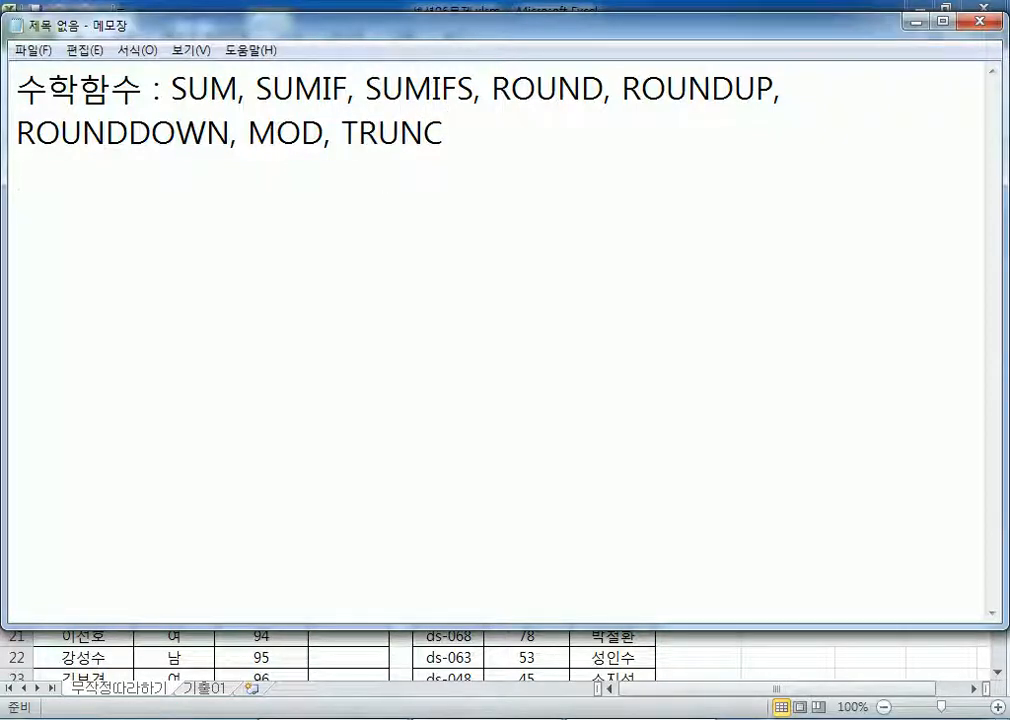
Step: Maximize Notepad and type '찾기/참조함수 : VLOOKUP/HLOOKUP, CHOOSE, INDEX' on the next line
click(943, 22)
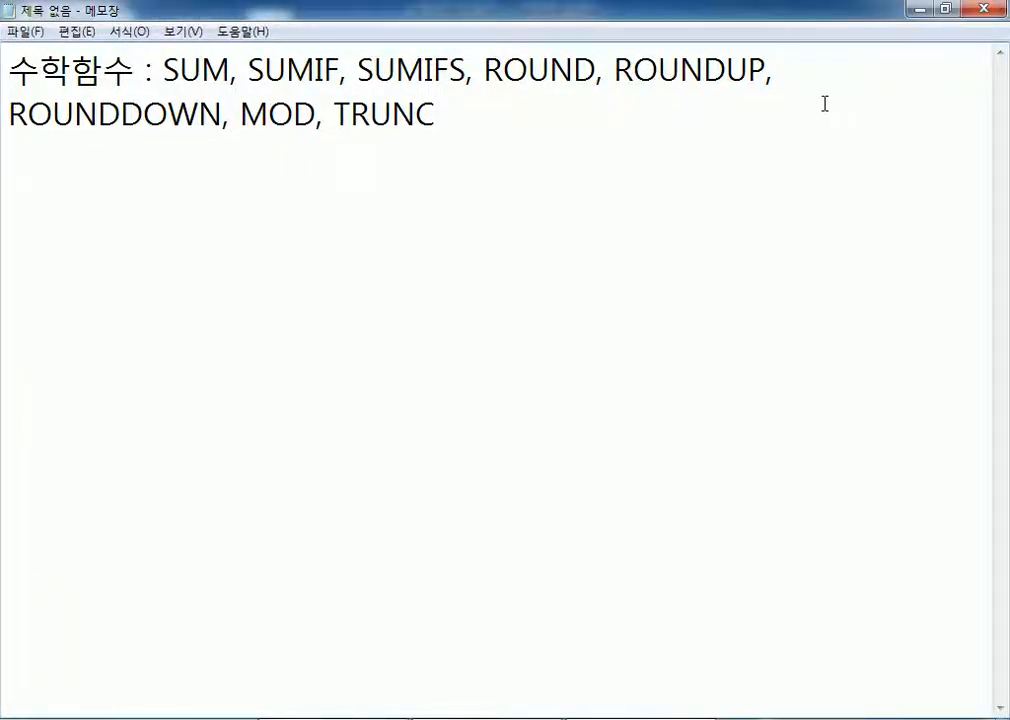
text(CKAWL)
key(BackSpace)
key(BackSpace)
key(BackSpace)
key(BackSpace)
key(BackSpace)
text(참기)
key(BackSpace)
key(BackSpace)
key(BackSpace)
text(ㅊ)
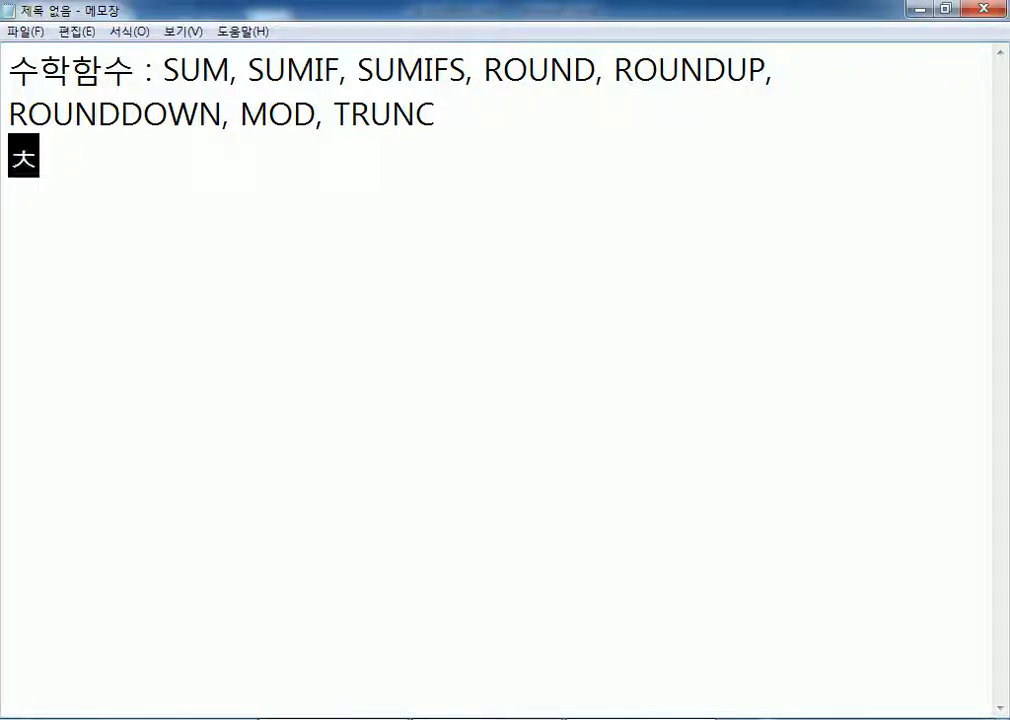
text(찾기/참조)
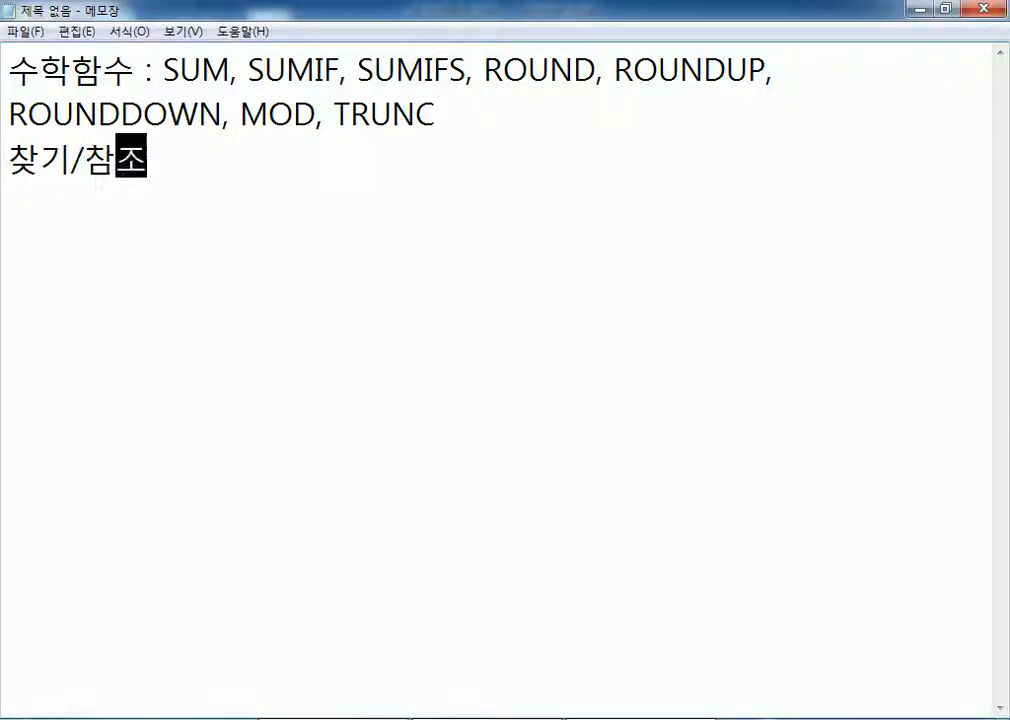
text(함수 : )
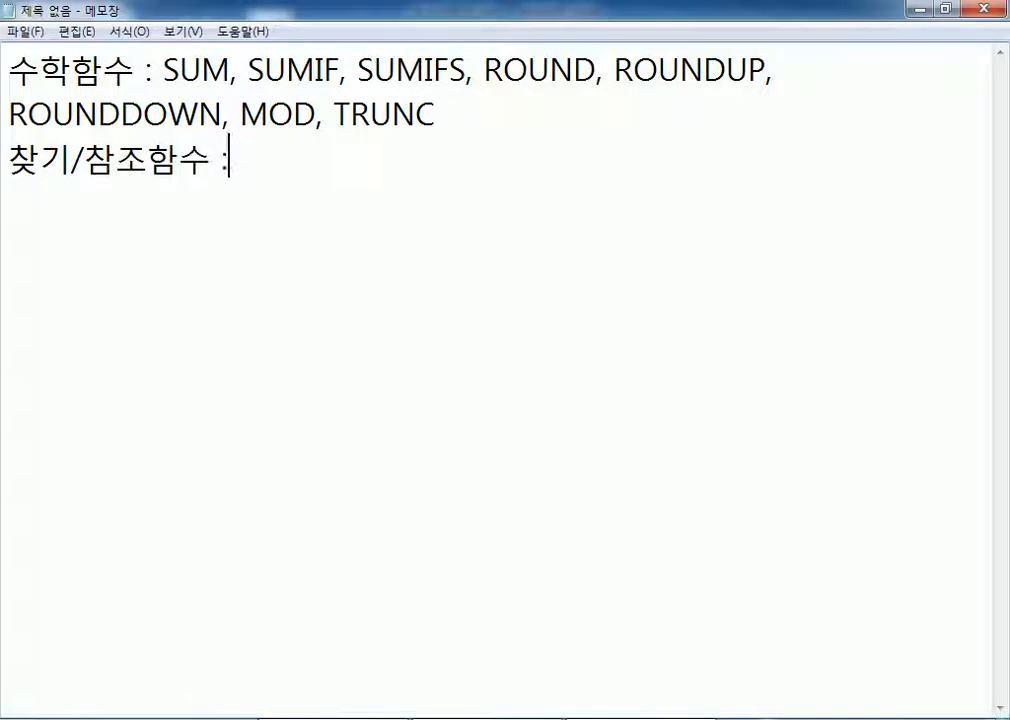
text(VLOOKUP/)
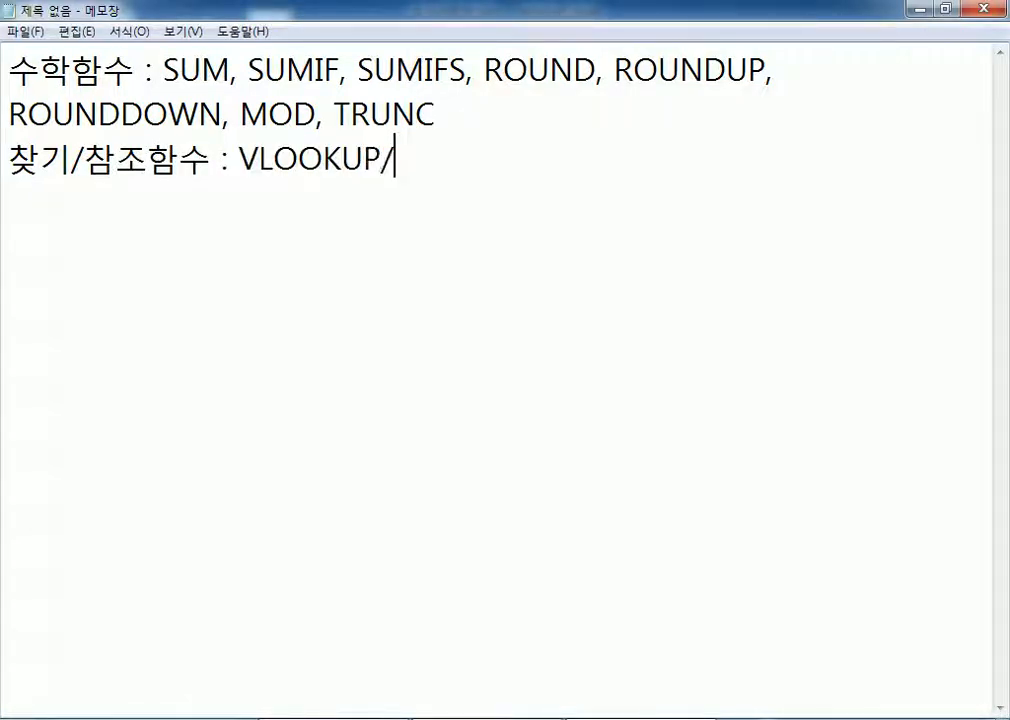
text(HLOOKUP)
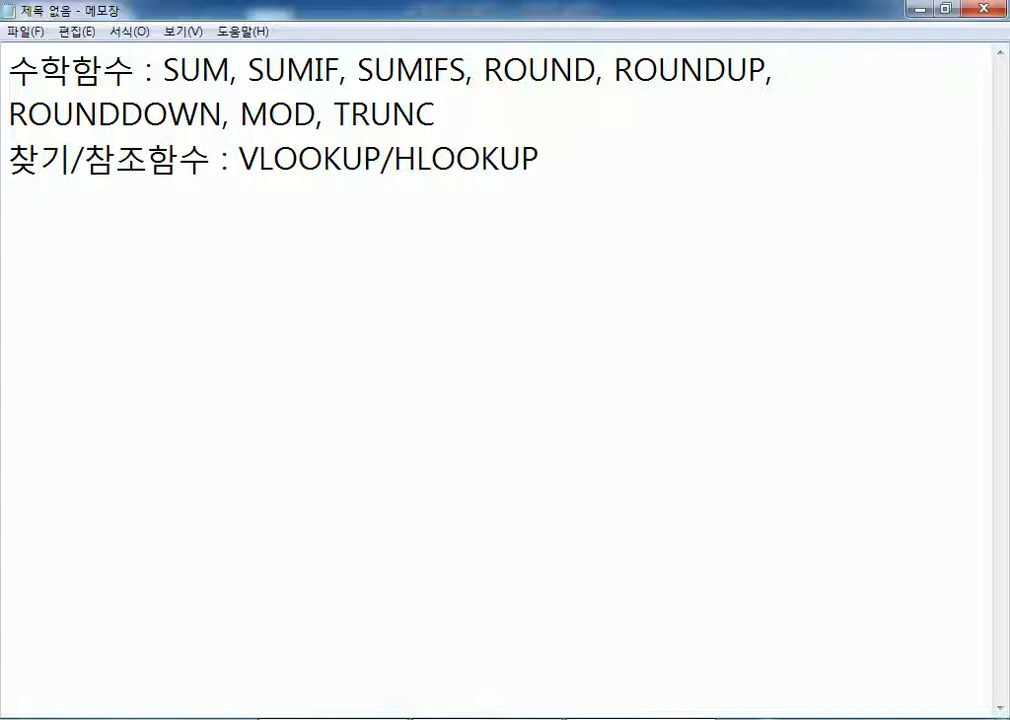
drag(238, 158, 568, 158)
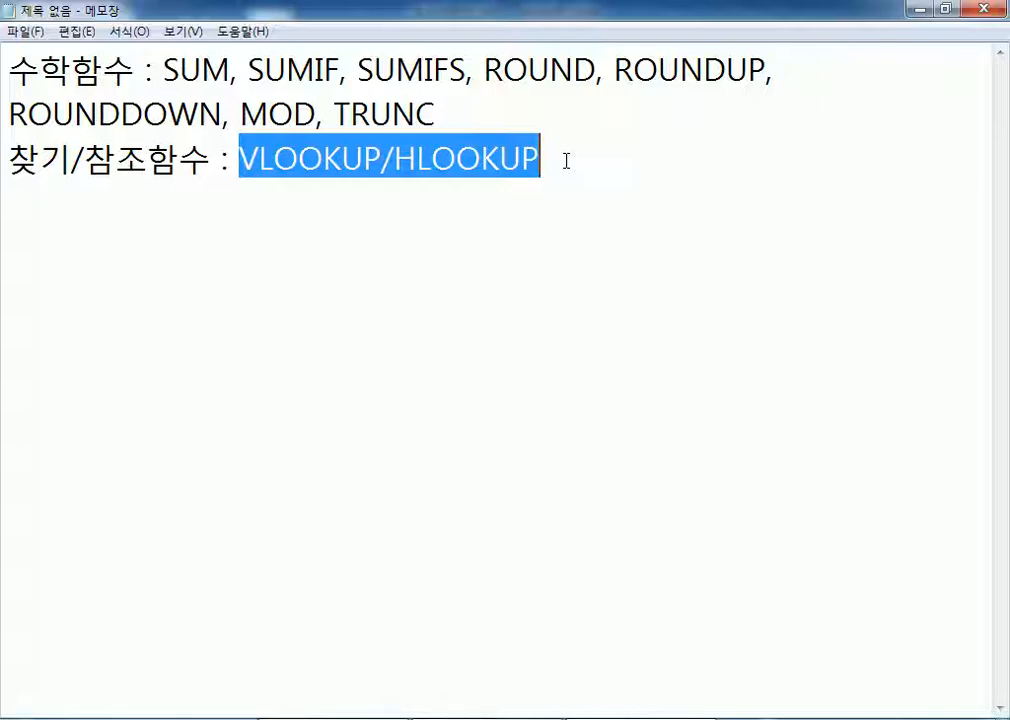
click(586, 162)
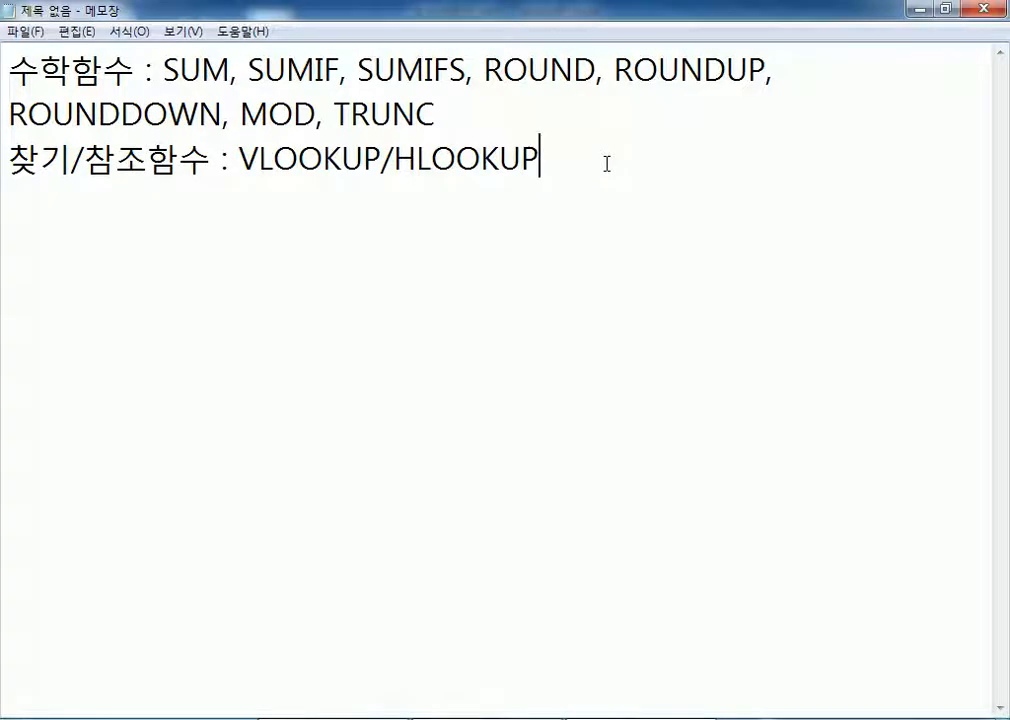
text(, CHOOS)
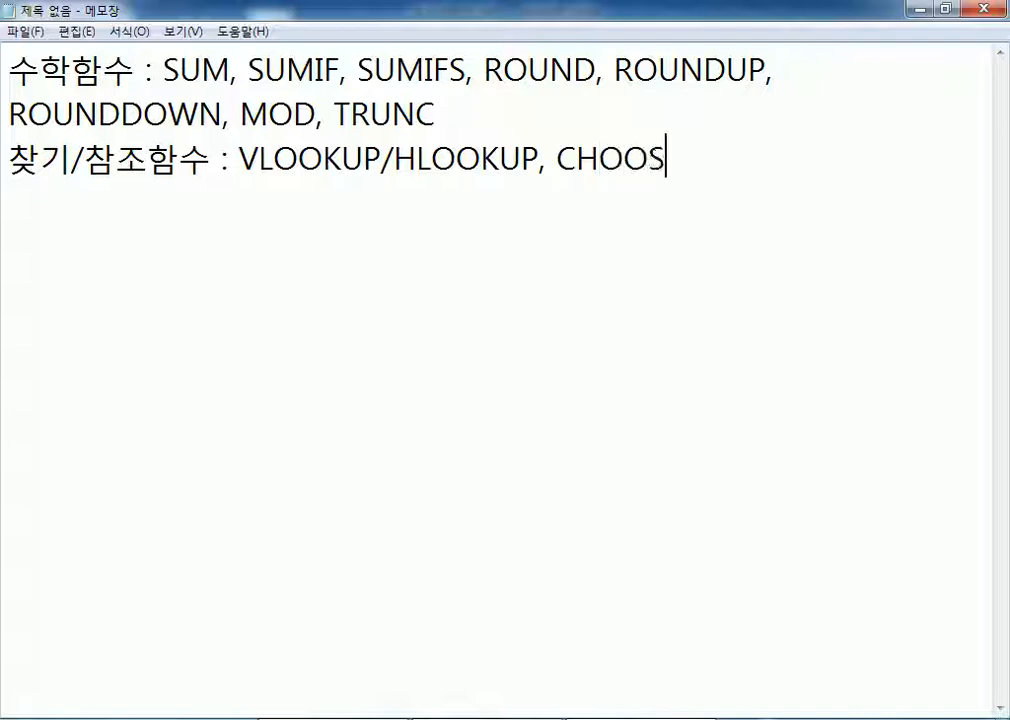
text(E, )
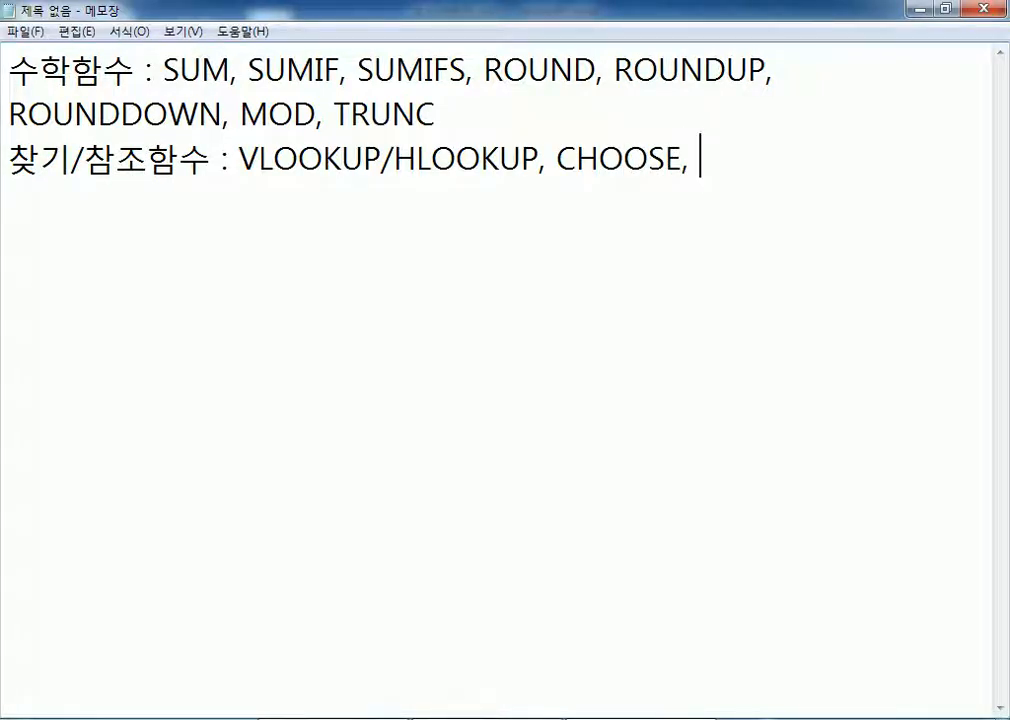
text(INDEX)
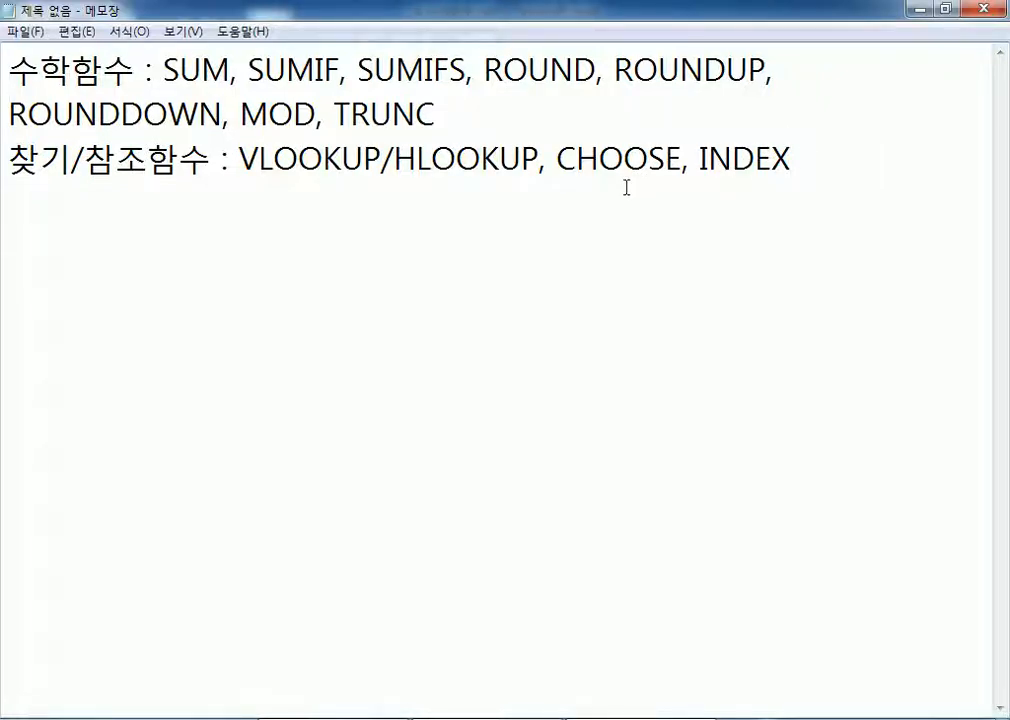
Step: Highlight CHOOSE and VLOOKUP/HLOOKUP, then leave a blank line below the function list
drag(682, 158, 558, 158)
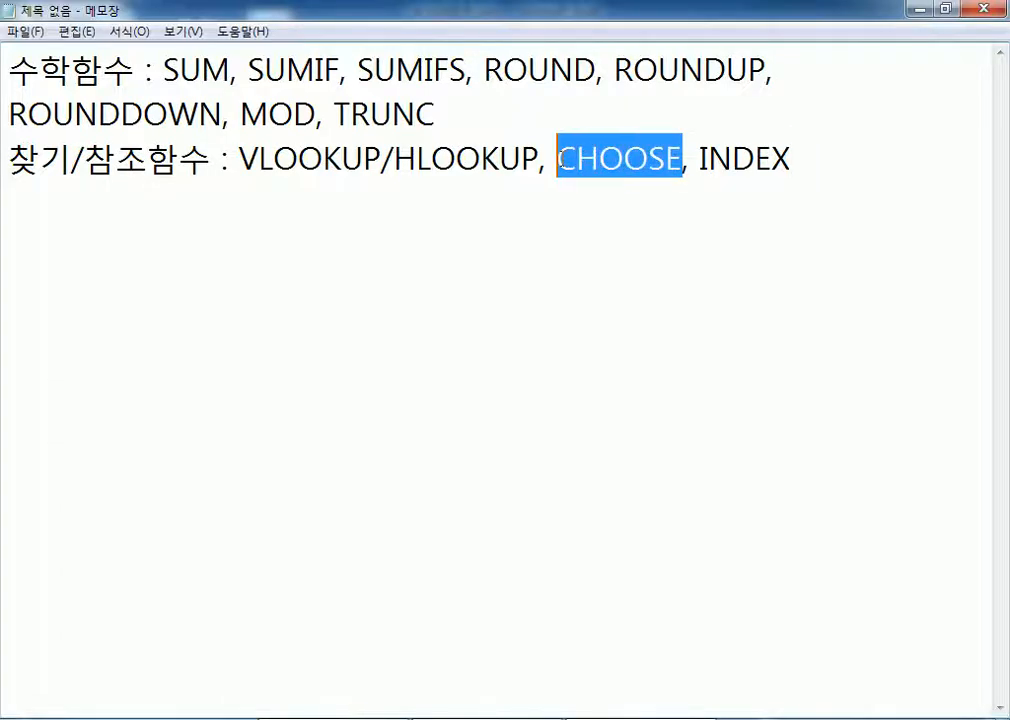
drag(533, 158, 243, 158)
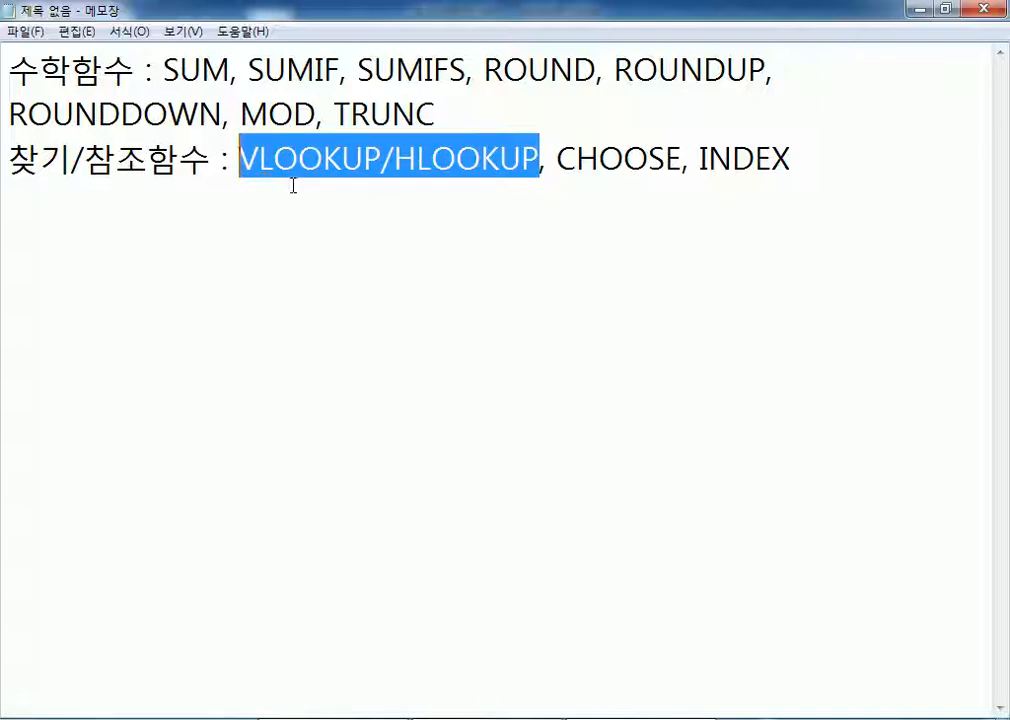
click(397, 248)
key(Return)
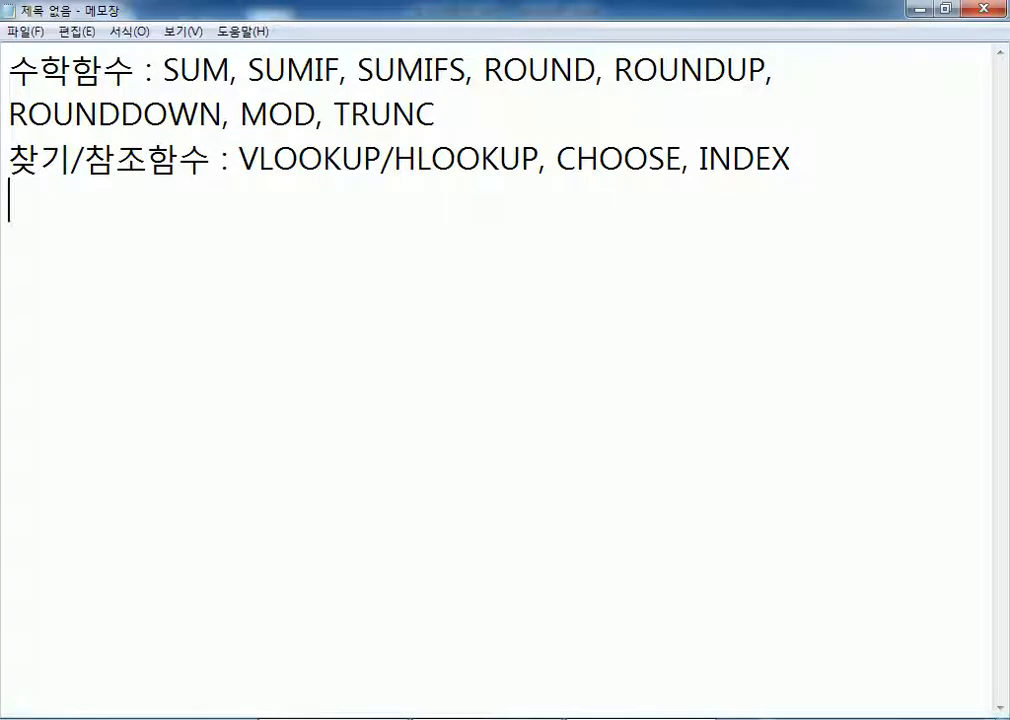
key(Return)
Step: Highlight the V in VLOOKUP and the H in HLOOKUP, dismissing an antivirus popup
drag(229, 158, 260, 158)
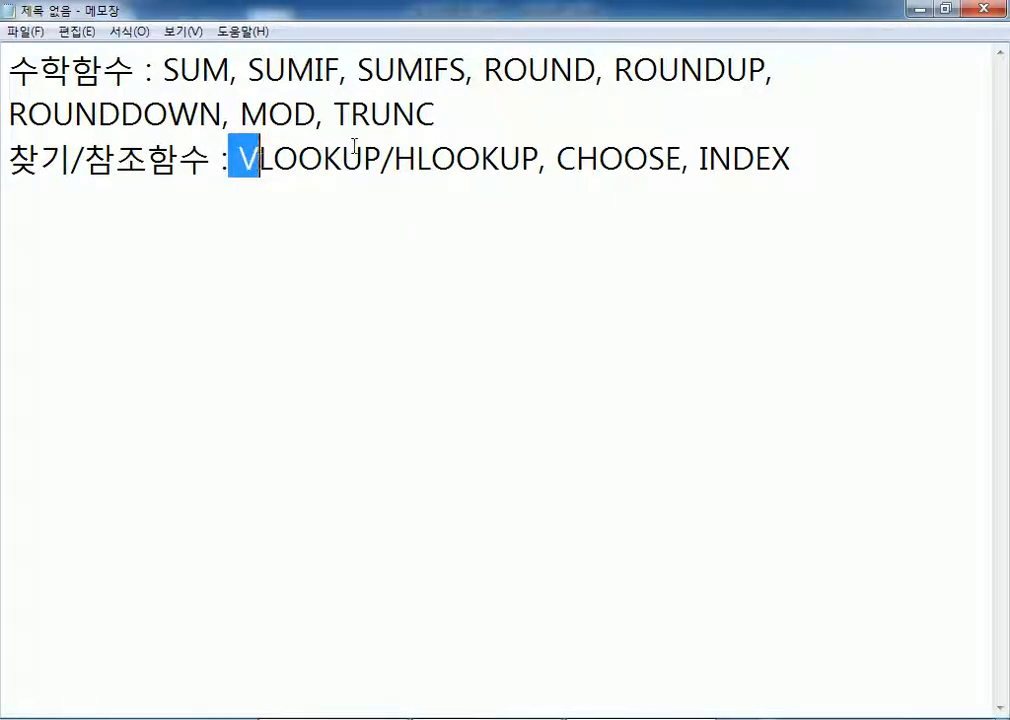
drag(393, 160, 417, 160)
drag(237, 158, 252, 158)
drag(394, 160, 418, 163)
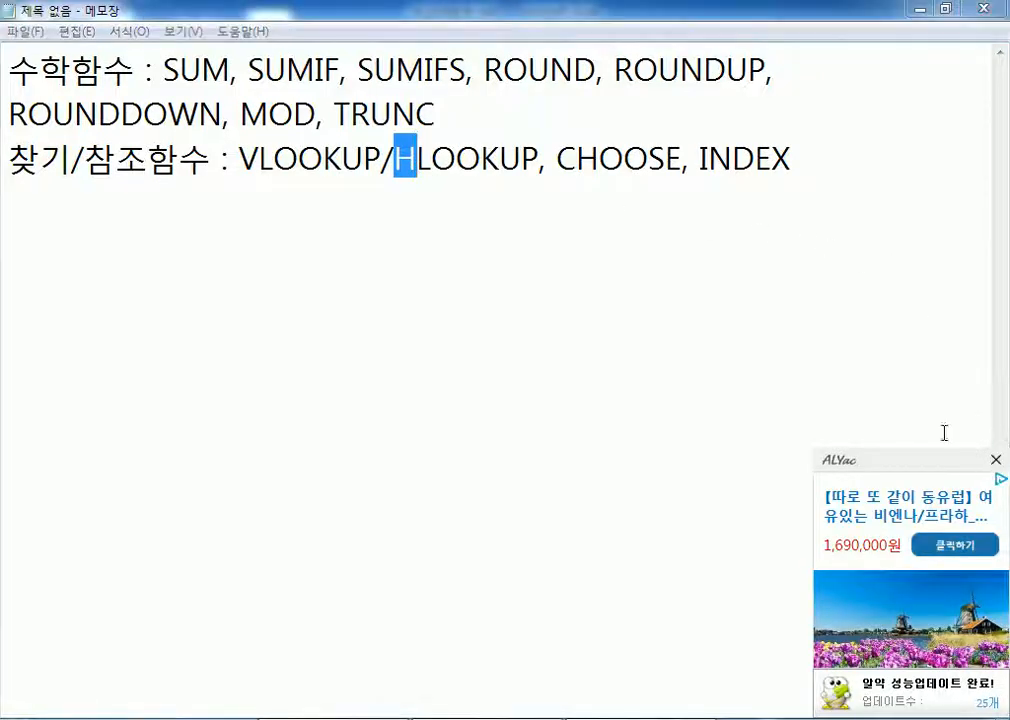
click(996, 462)
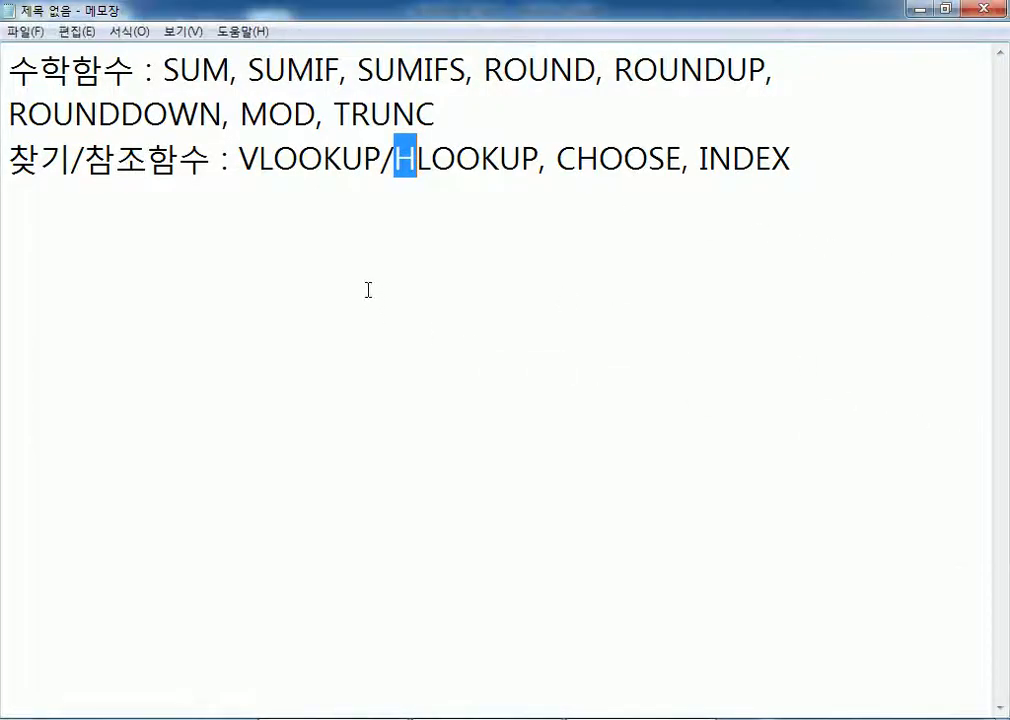
drag(240, 160, 259, 160)
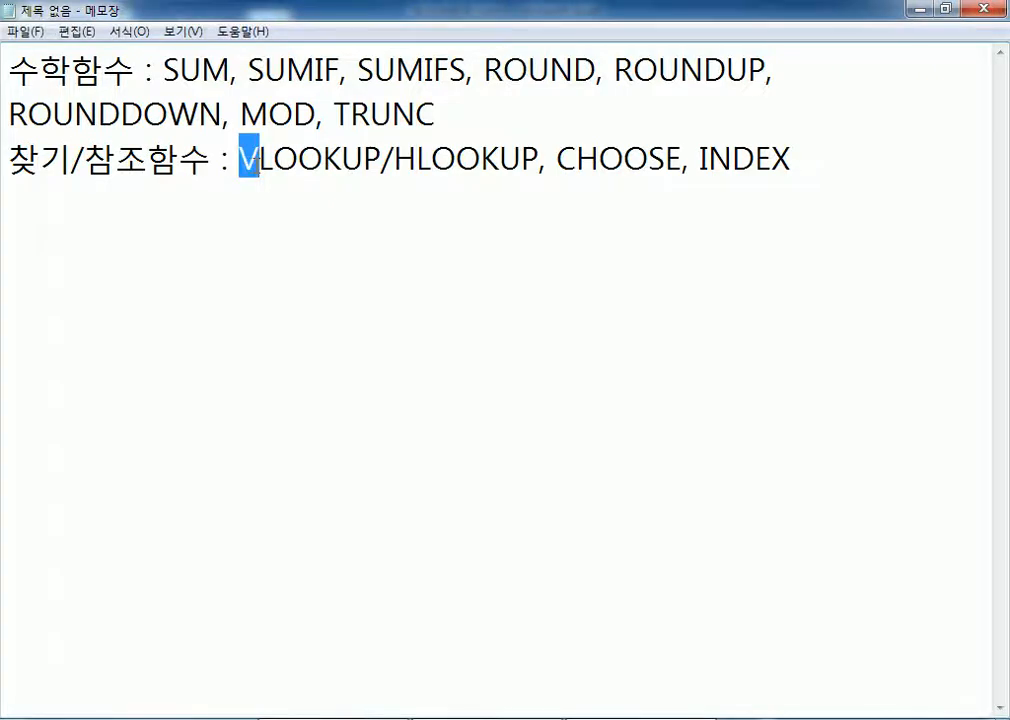
drag(394, 160, 417, 160)
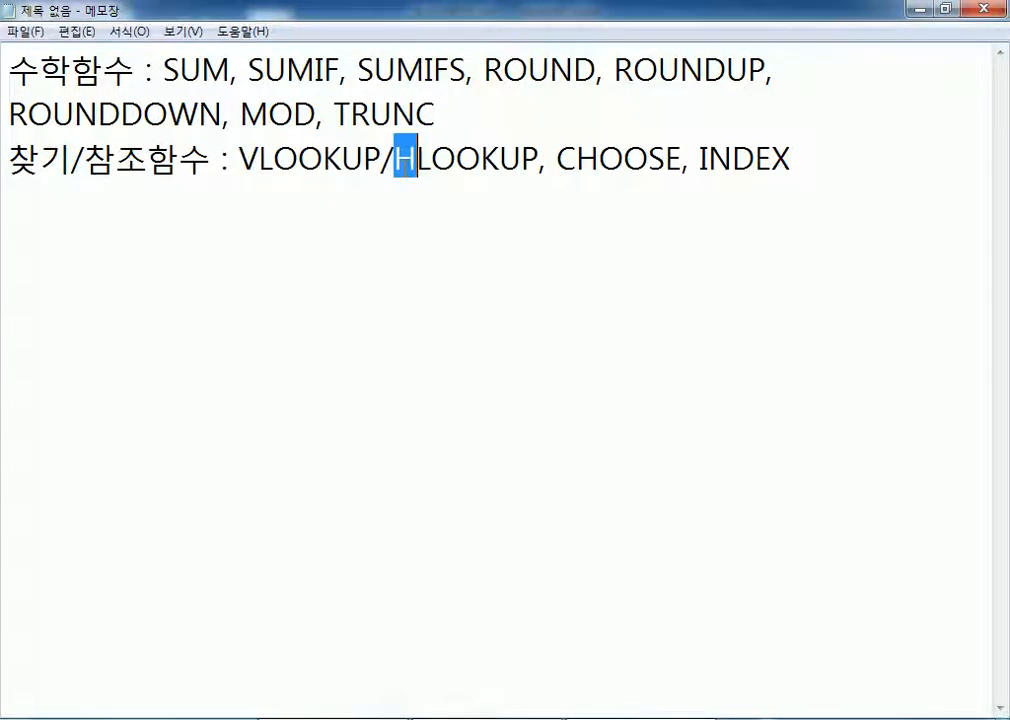
click(389, 227)
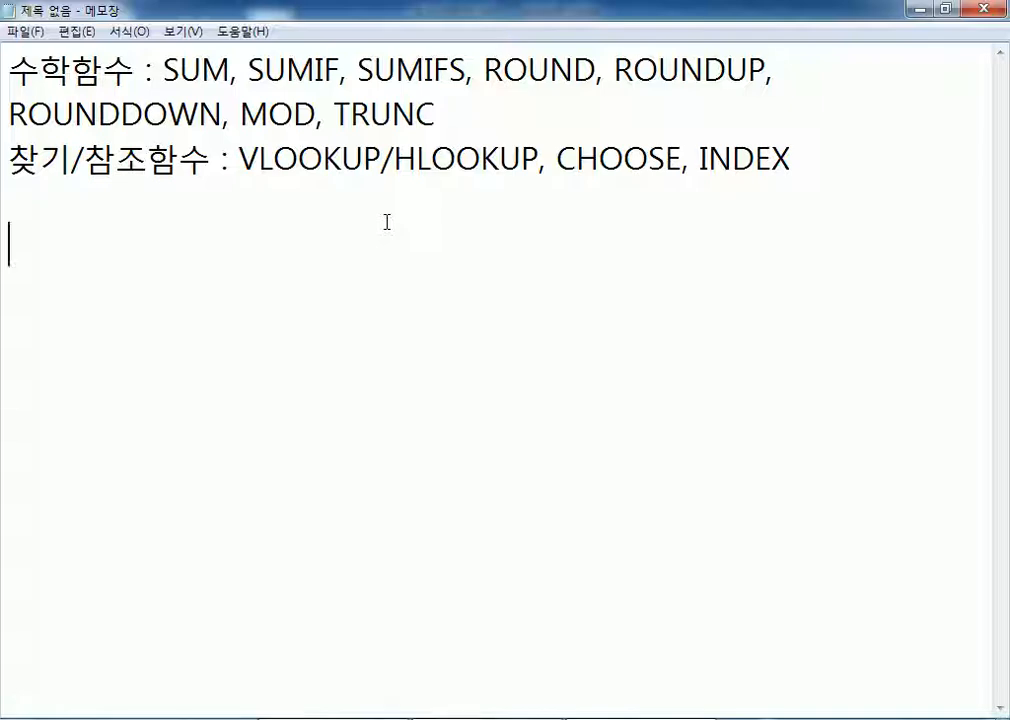
Step: Add the heading '89쪽)' with item '1.' below it, then return to Excel
text(89wHR)
key(BackSpace)
key(BackSpace)
key(BackSpace)
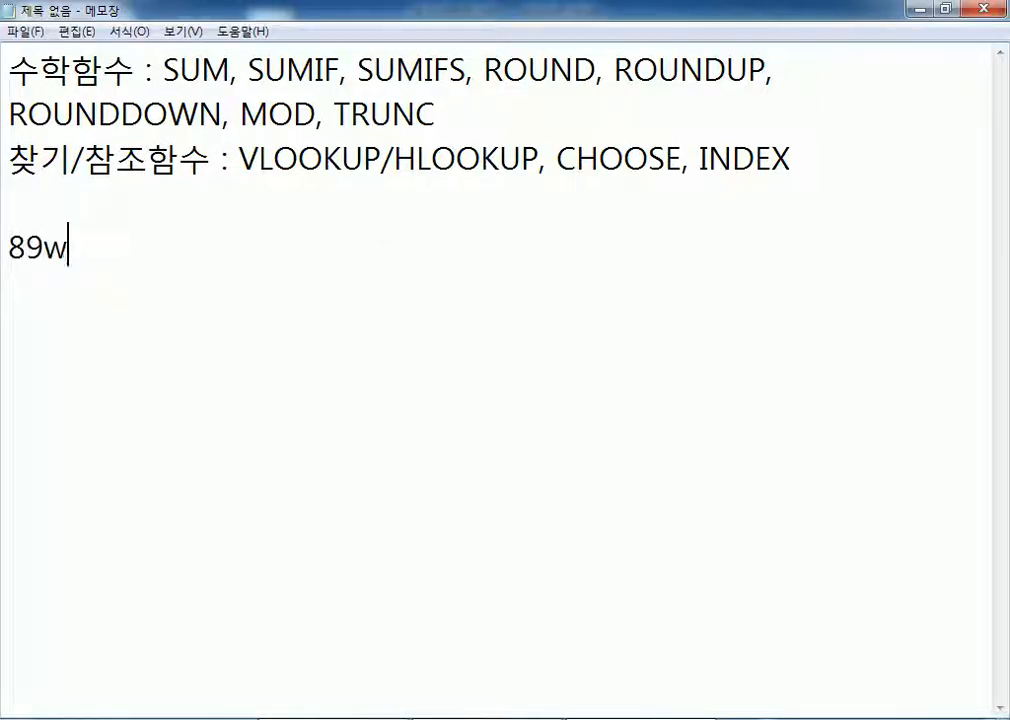
key(Hangul)
text(쪽))
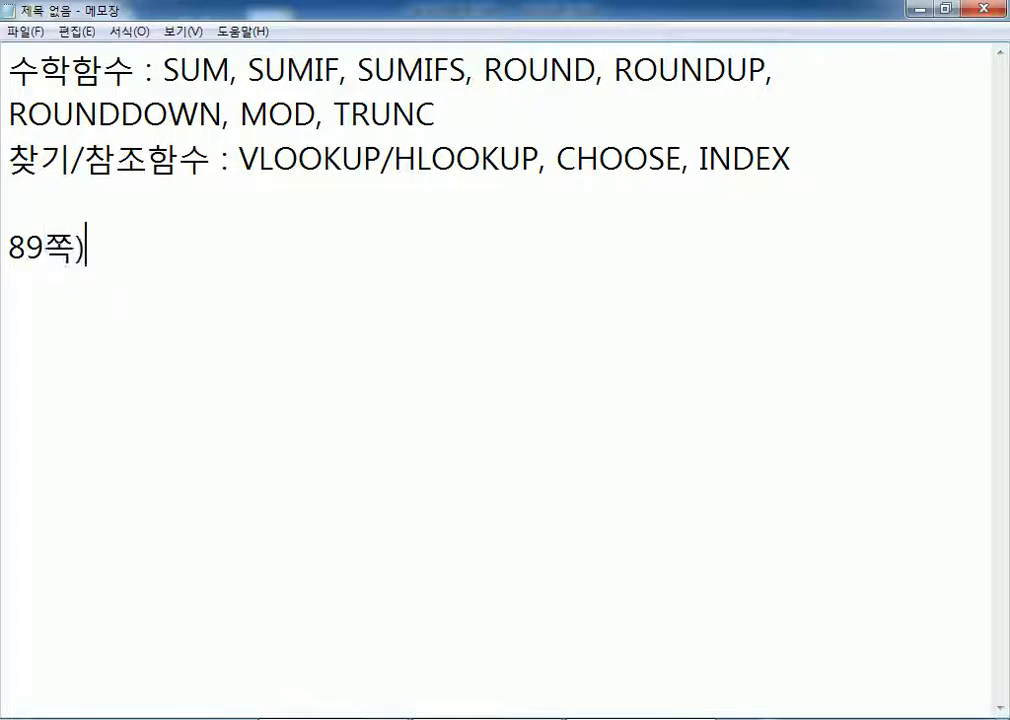
key(Return)
text(1,)
key(BackSpace)
text(.)
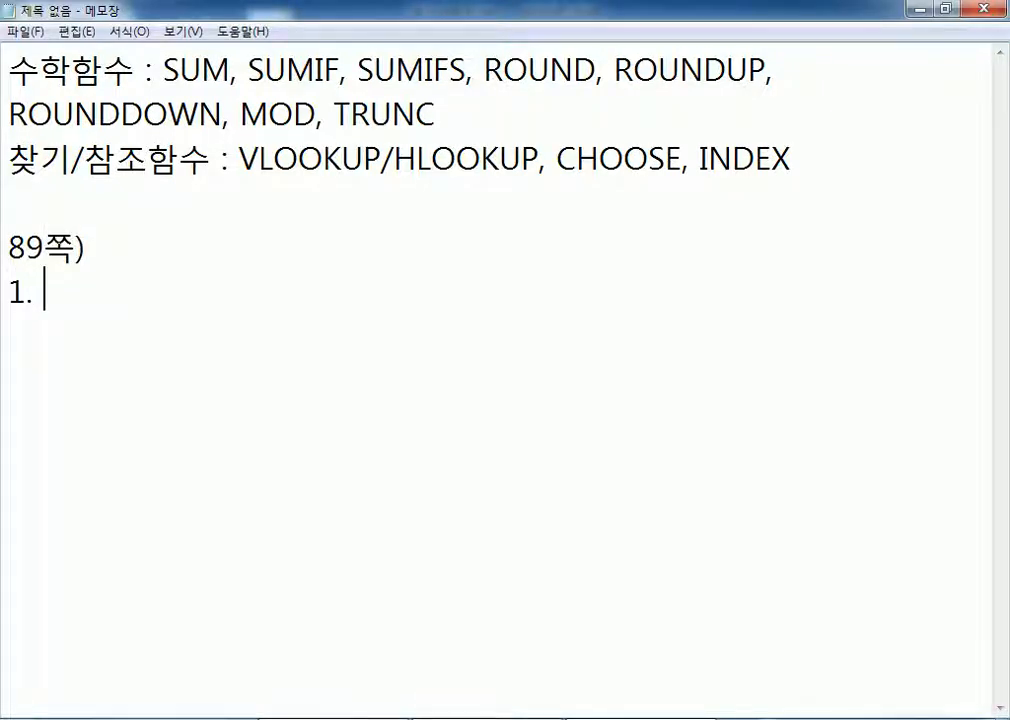
key(alt+Tab)
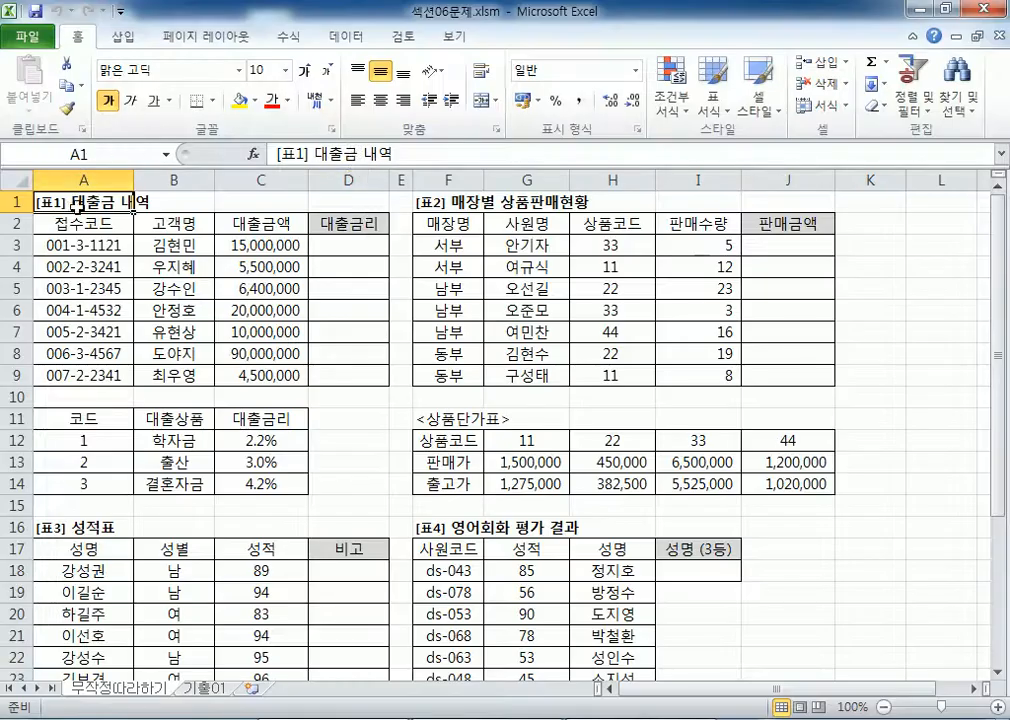
Step: Highlight the loan table, the A12:C14 rate table and product codes G12:J12
drag(72, 223, 343, 370)
drag(90, 420, 225, 485)
drag(88, 423, 82, 483)
drag(97, 440, 97, 490)
drag(520, 440, 803, 480)
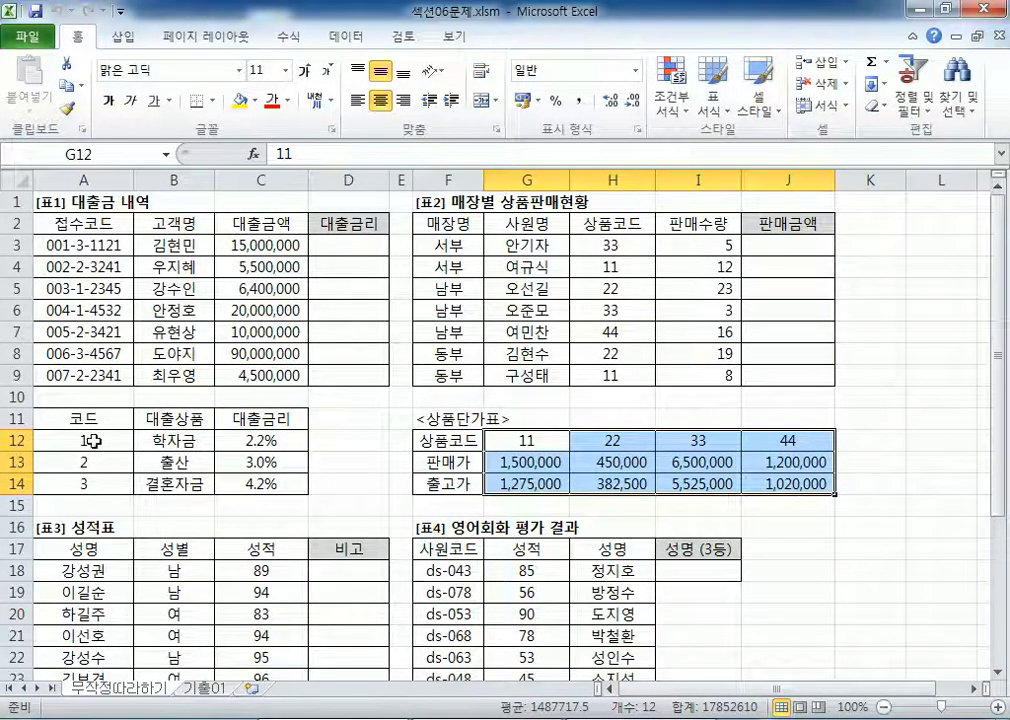
drag(92, 441, 237, 483)
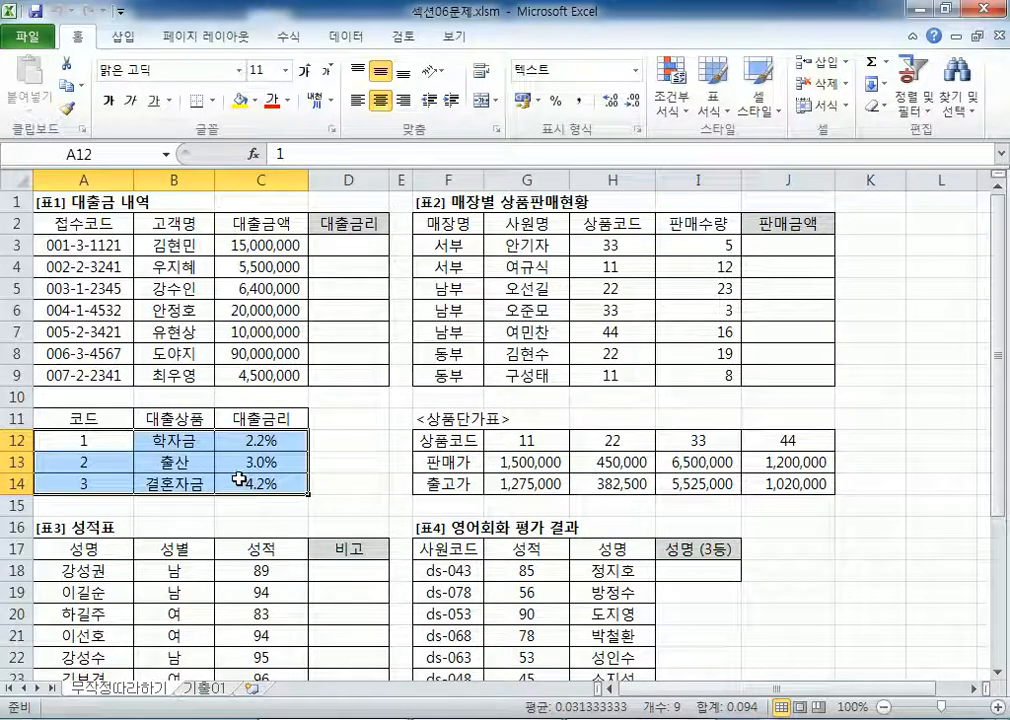
Step: Return to the sheet top, collapse the ribbon, select D3, and switch back to Notepad
scroll(250, 400, down, 4)
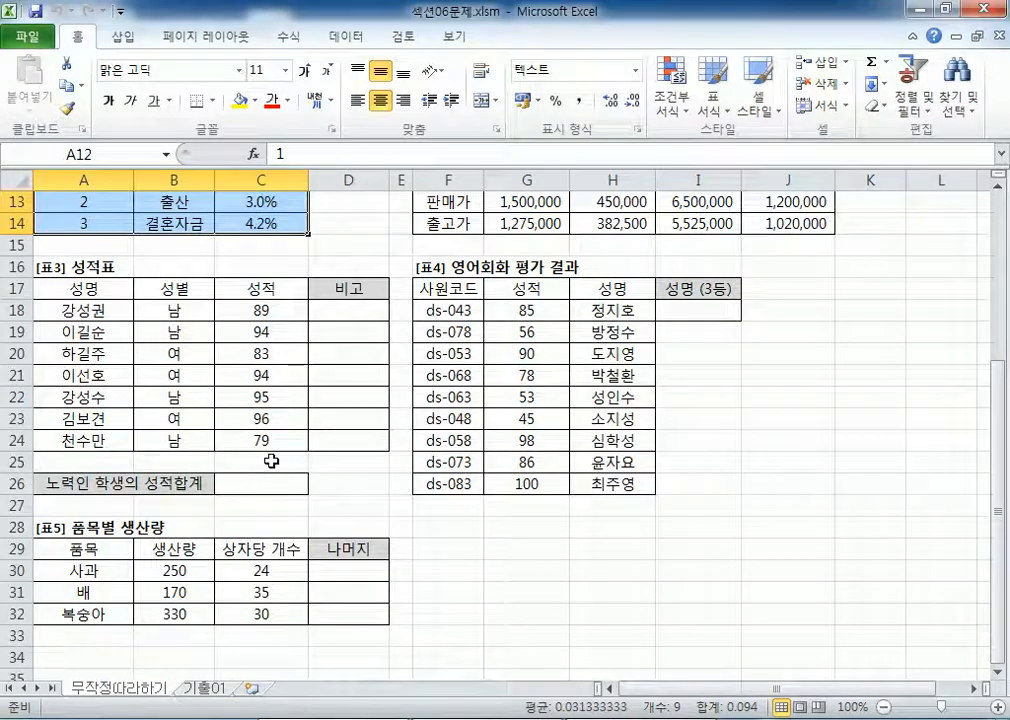
scroll(271, 461, up, 4)
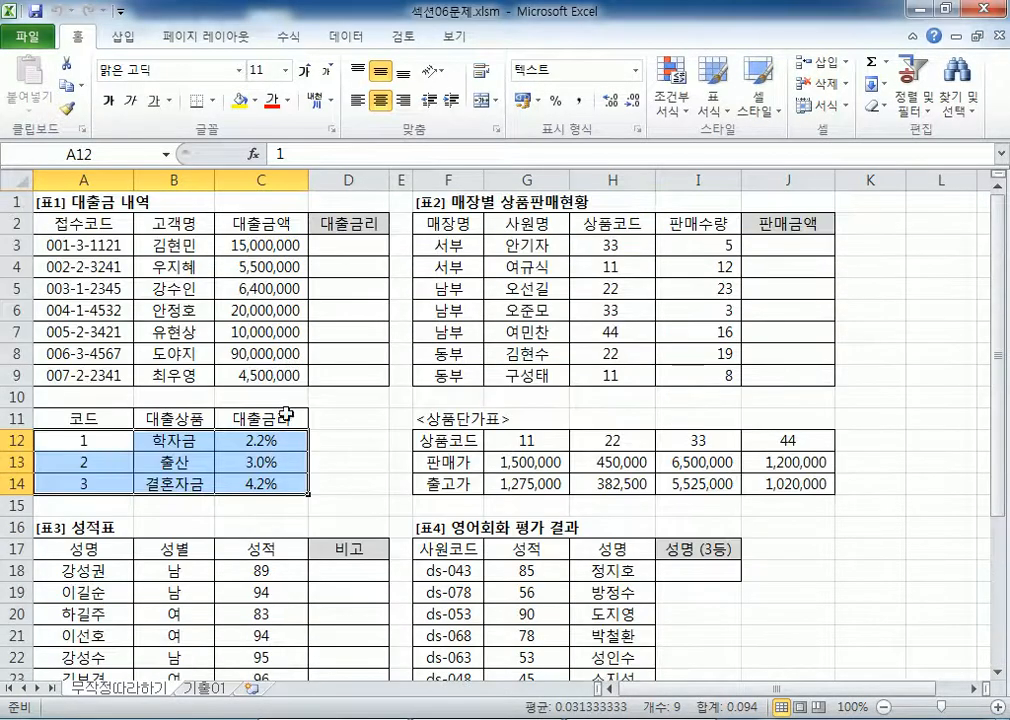
key(ctrl+Home)
scroll(50, 200, up, 3)
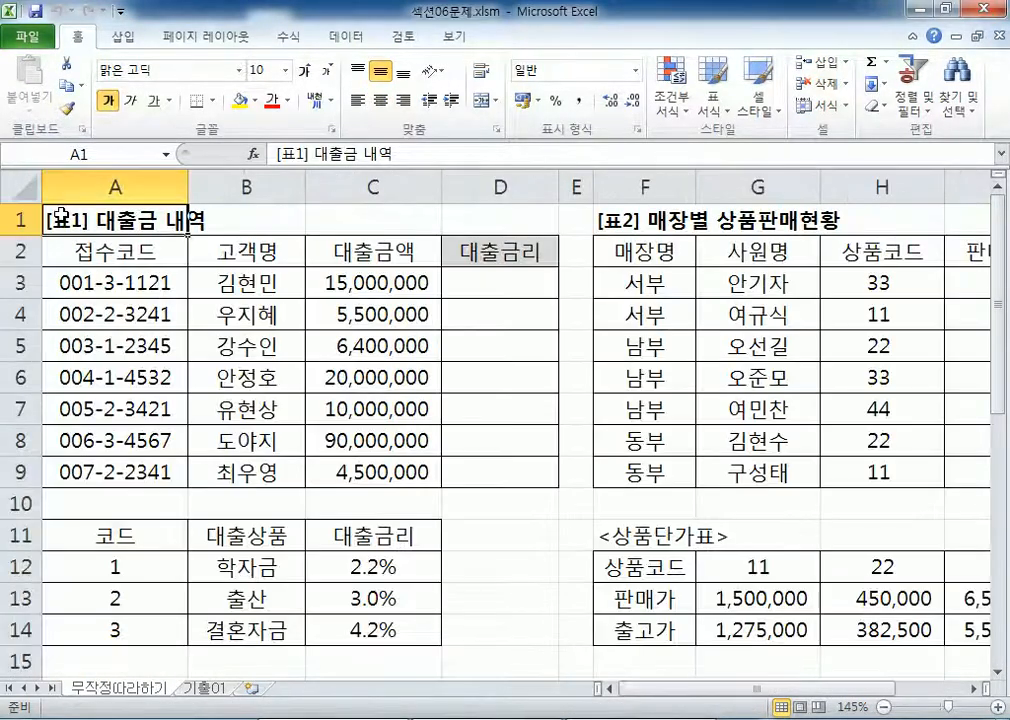
double_click(74, 36)
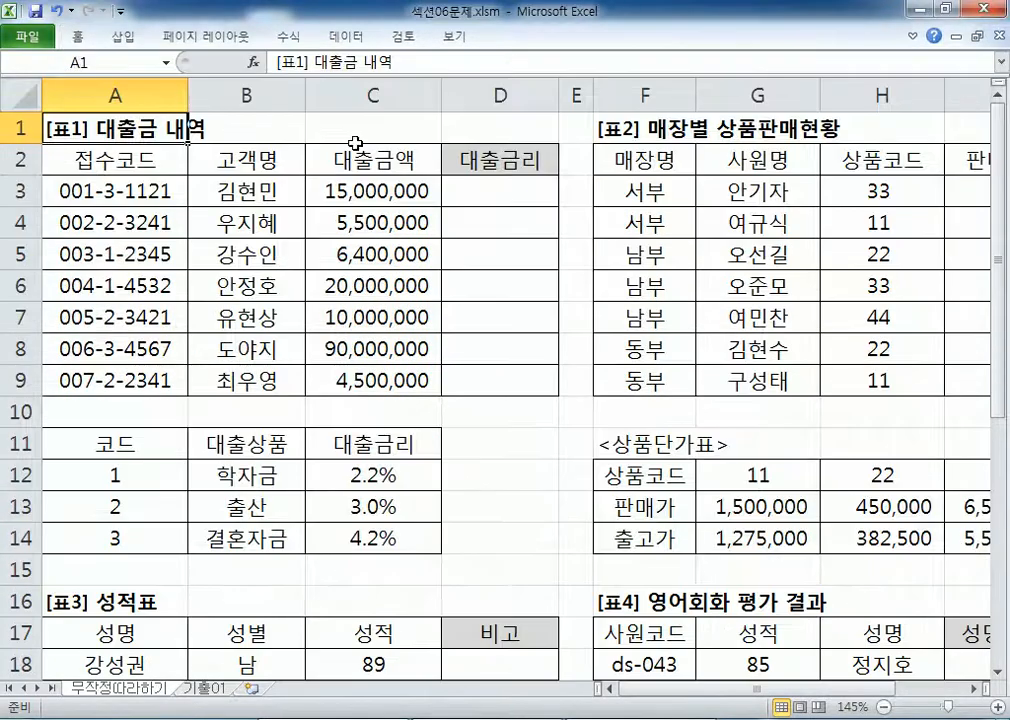
click(476, 186)
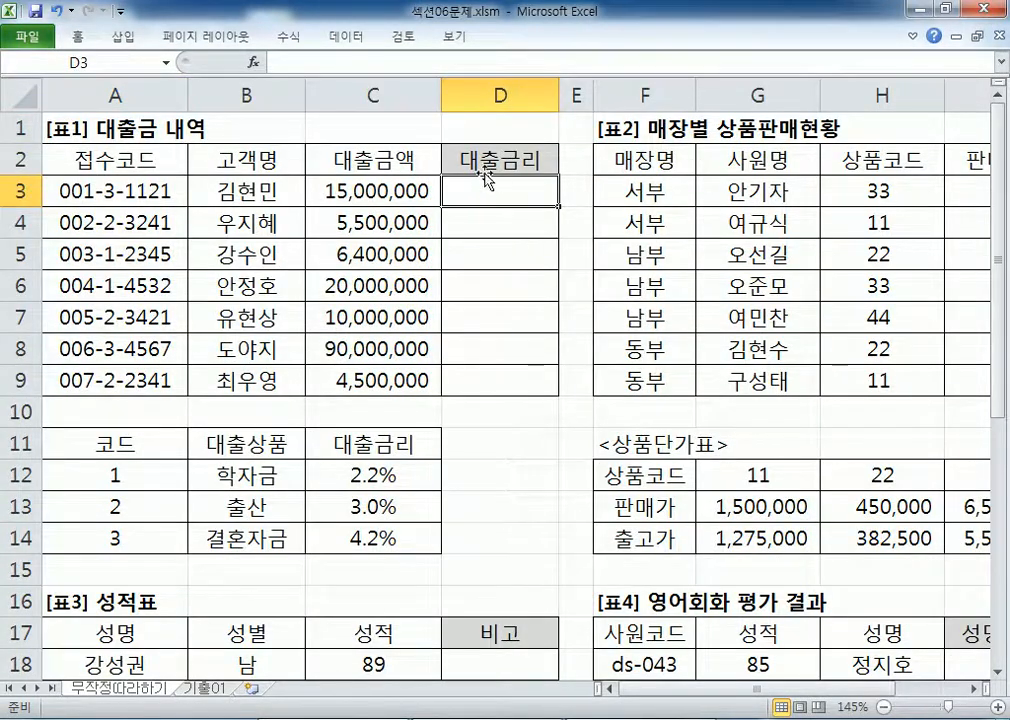
scroll(476, 186, down, 1)
key(alt+Tab)
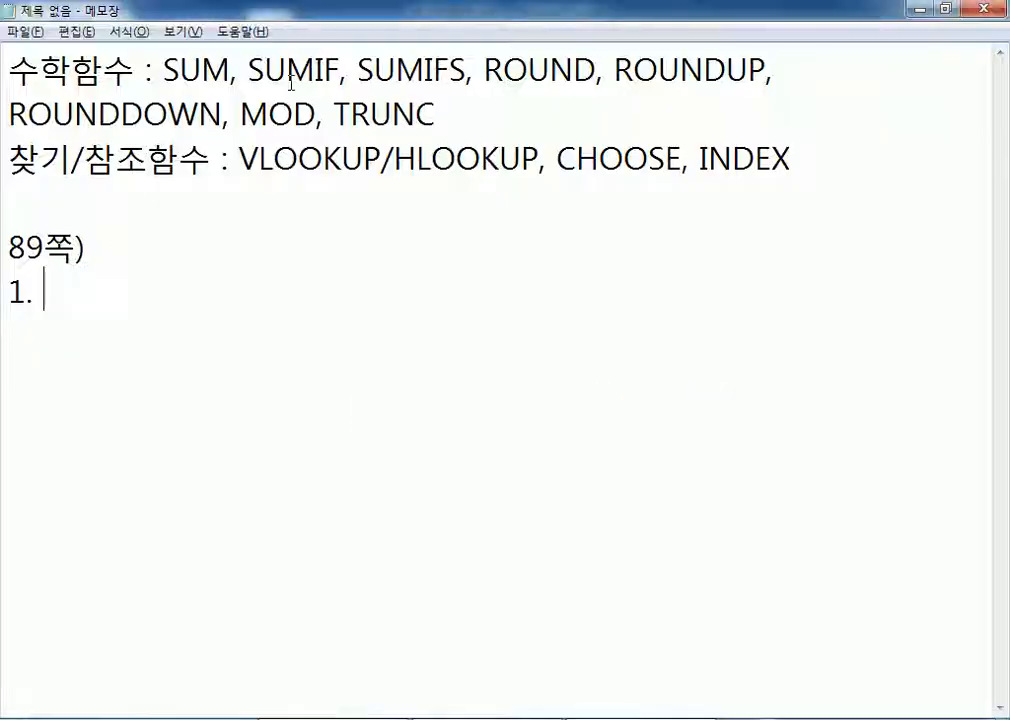
Step: Begin item 1 with '접수코드(A3:A9)의 맨 앞에서 다섯 번째'
drag(286, 22, 1005, 22)
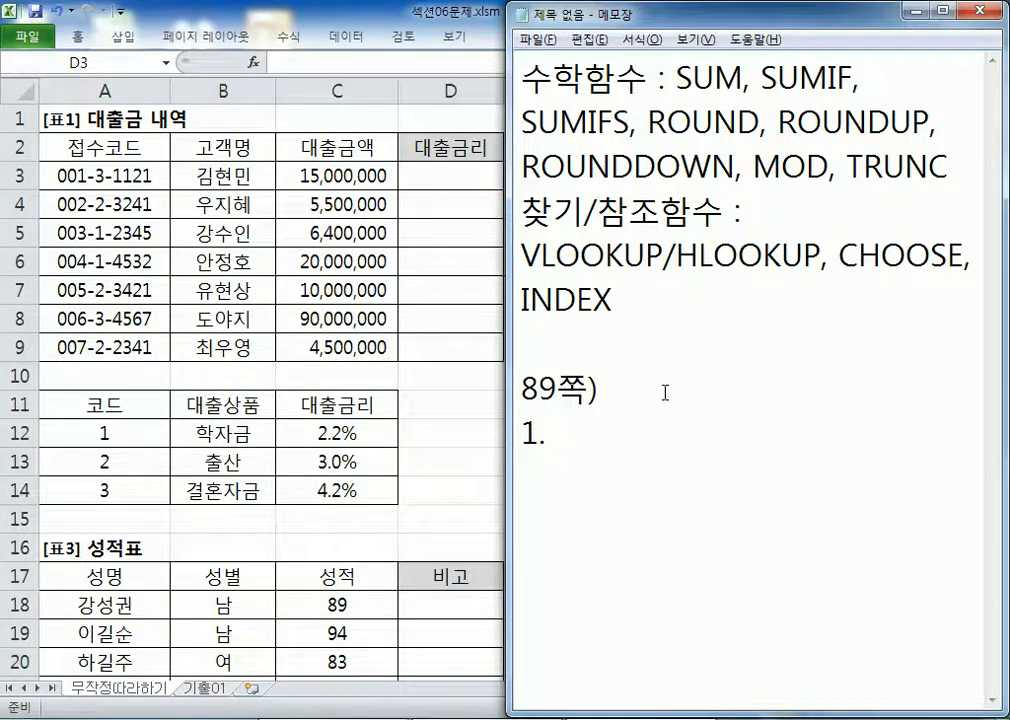
key(Return)
key(Return)
key(Return)
key(Return)
key(Return)
key(Return)
key(Return)
key(Return)
key(Return)
key(Return)
key(Return)
key(Return)
key(Return)
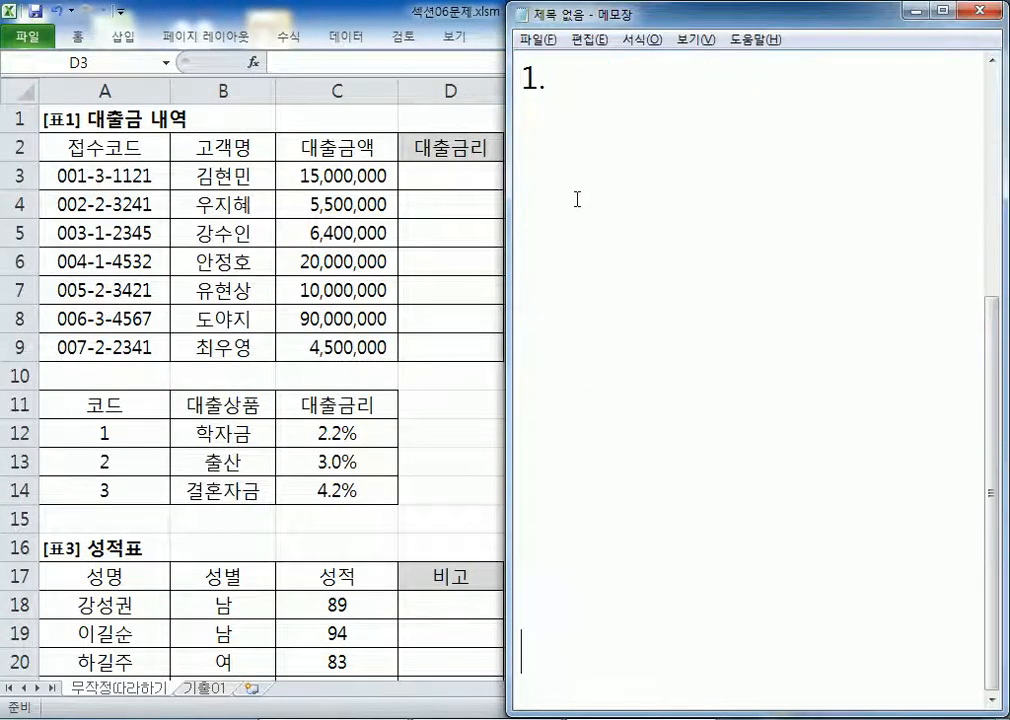
click(603, 83)
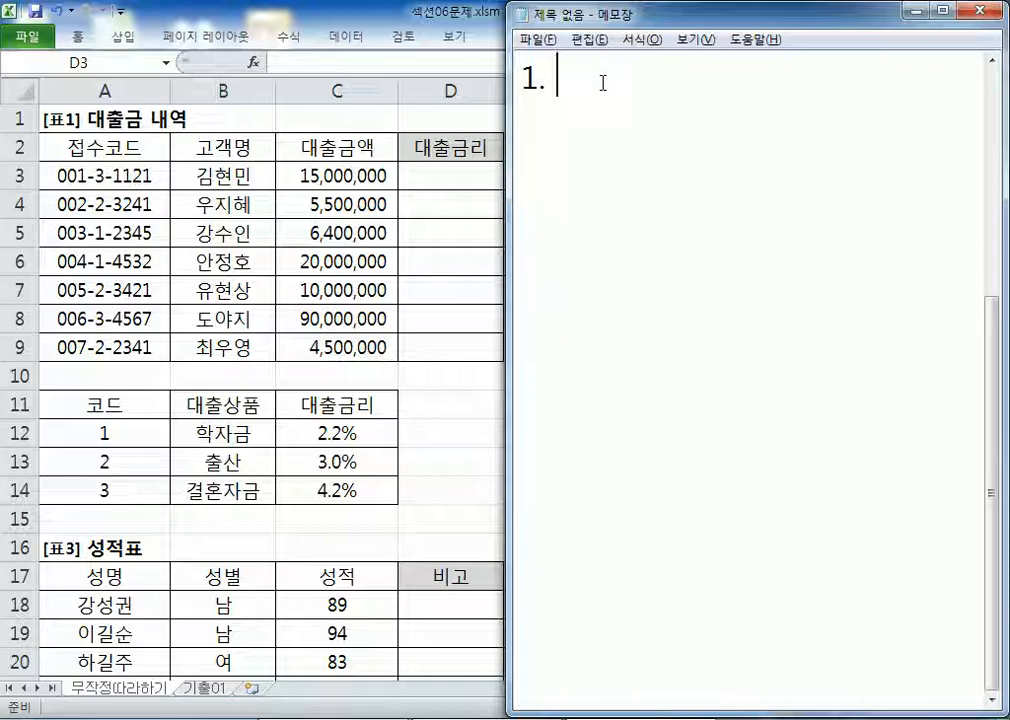
text(접수코드)
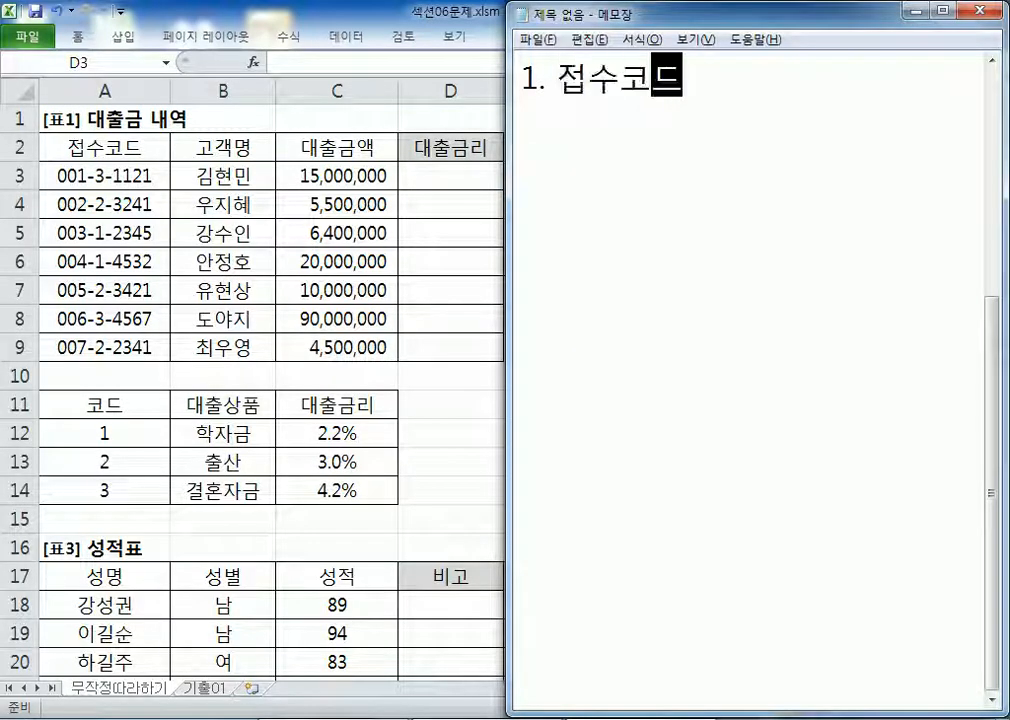
text(()
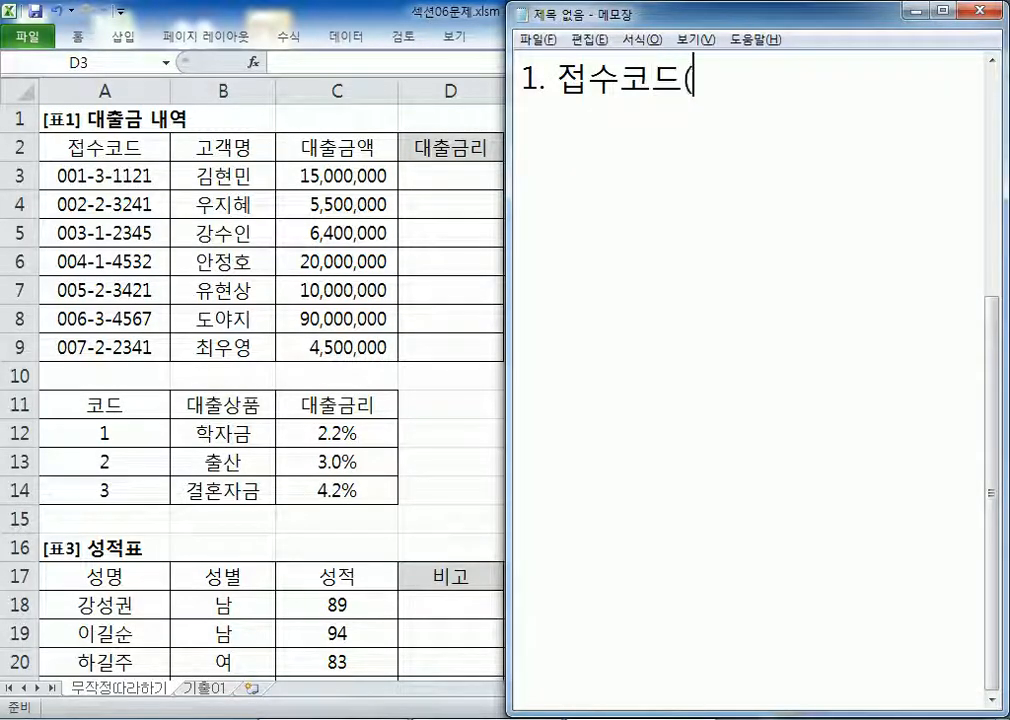
text(A3:A)
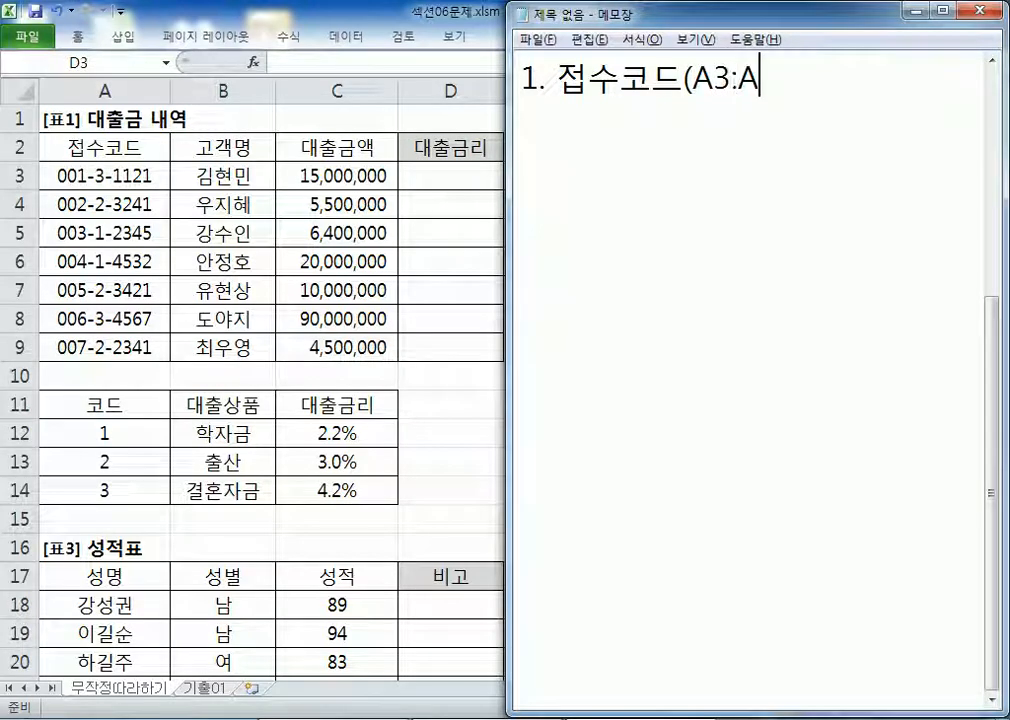
text(0)
key(BackSpace)
text(9))
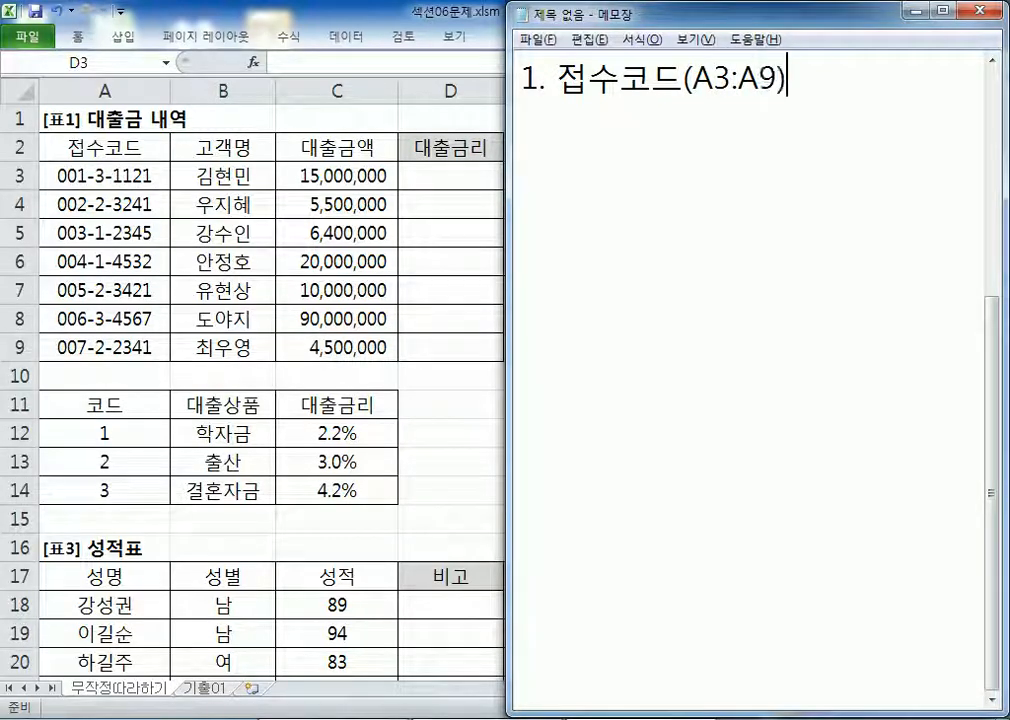
text(이ㅡ)
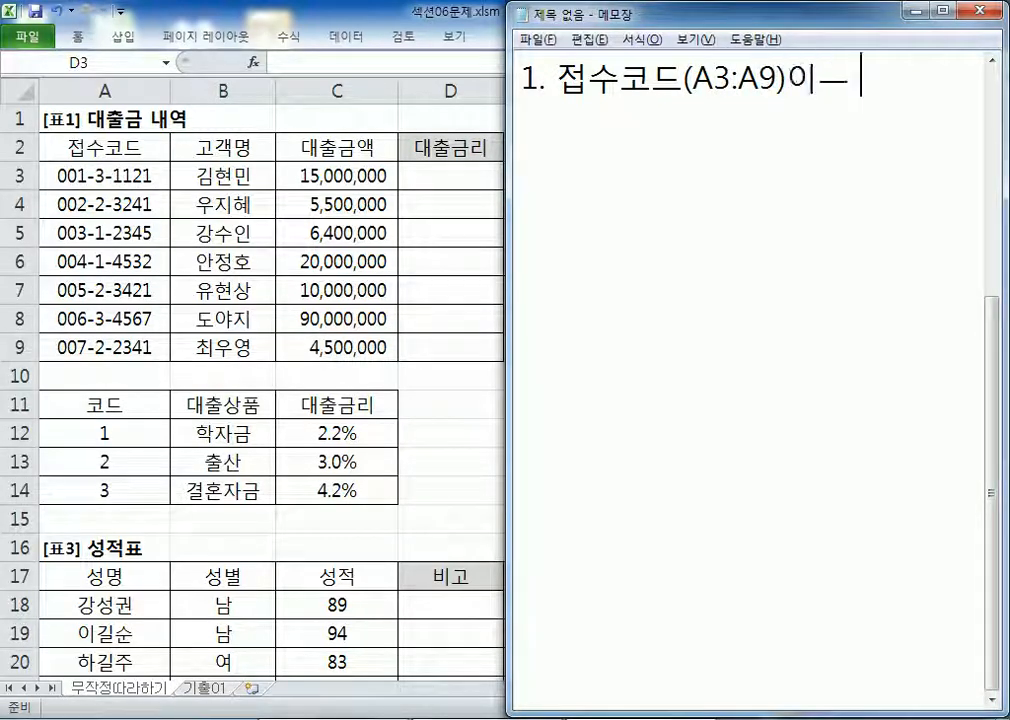
text(매)
key(BackSpace)
key(BackSpace)
key(BackSpace)
key(BackSpace)
text(의 맨 앞)
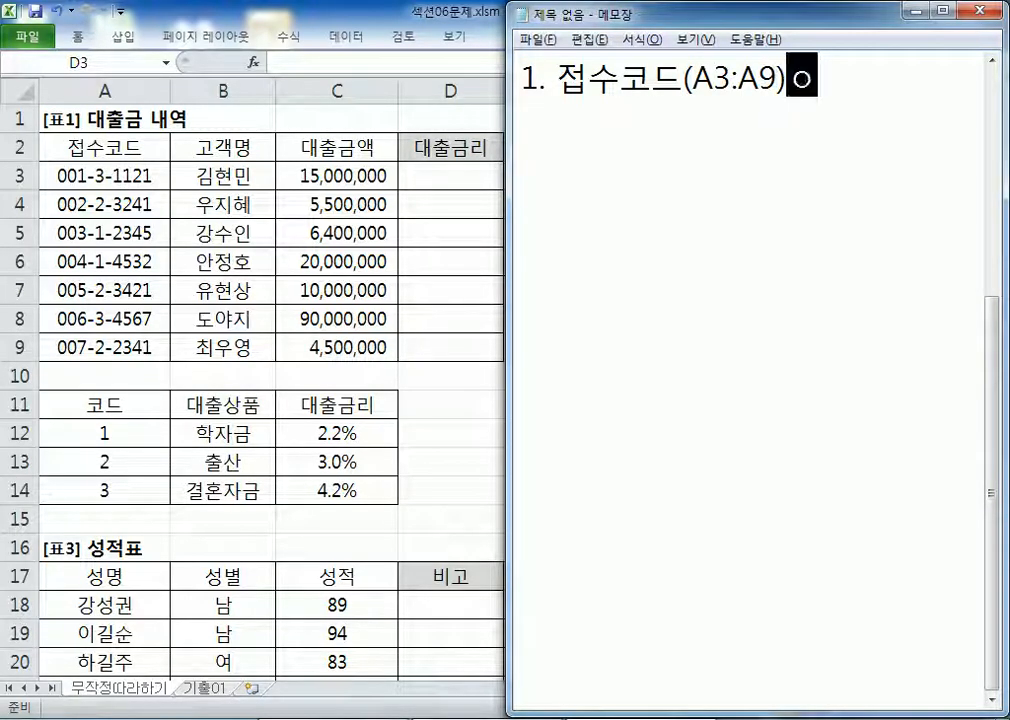
text(에서 )
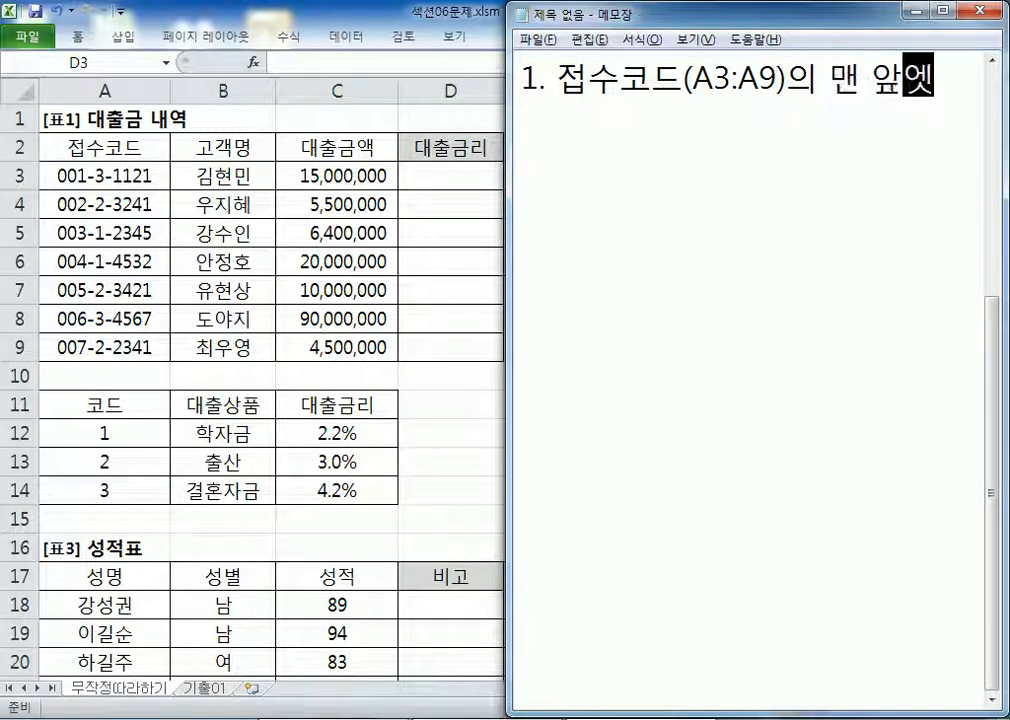
text(다섯 )
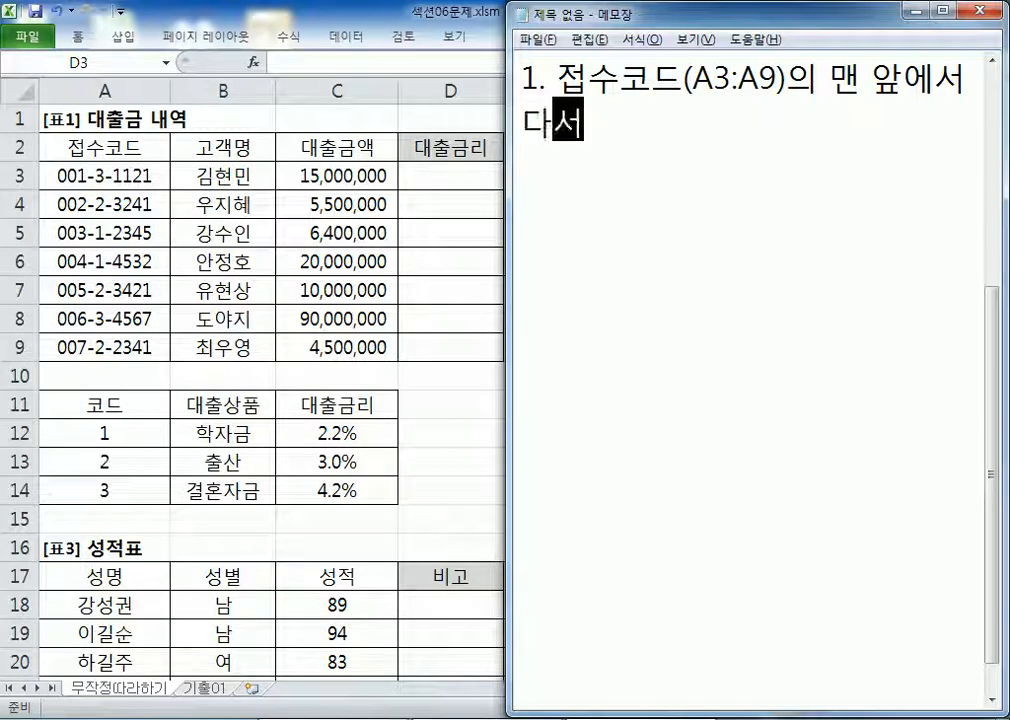
text(번째)
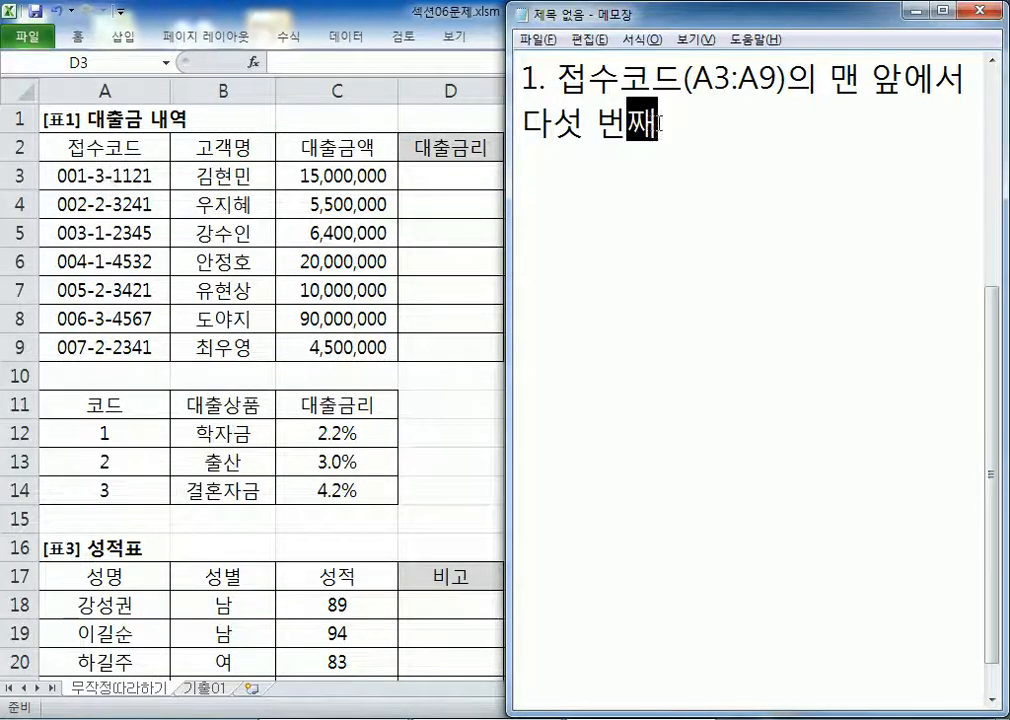
Step: Finish item 1 with '문자와 A11:C14 영역의 표를 이용하여 대출금리를 표시'
text(문자오)
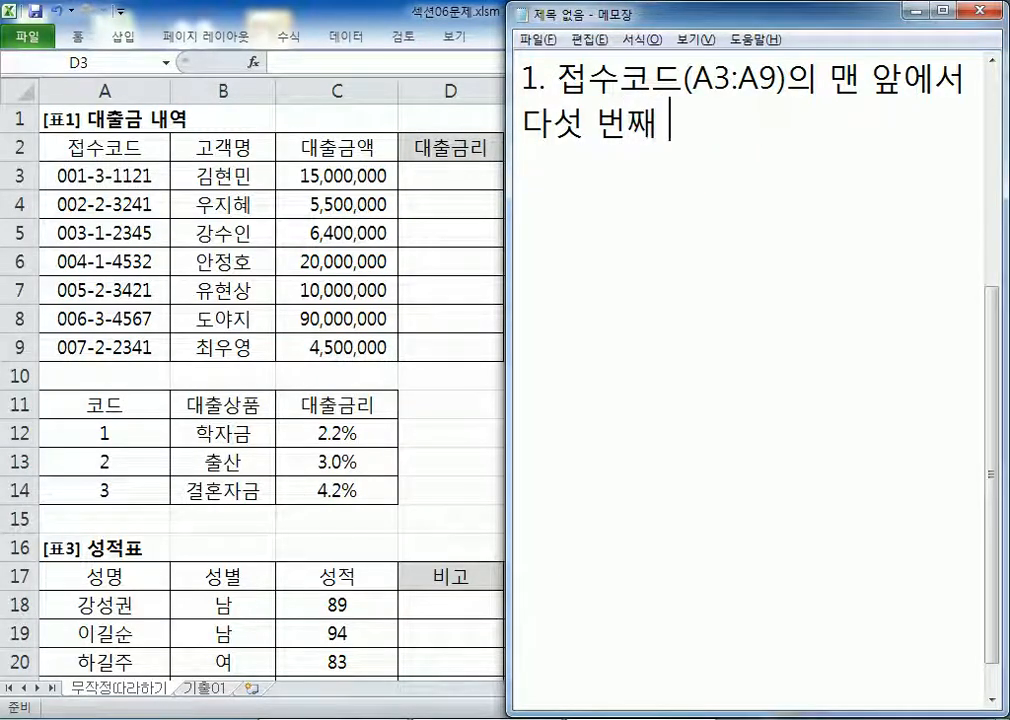
text(와 )
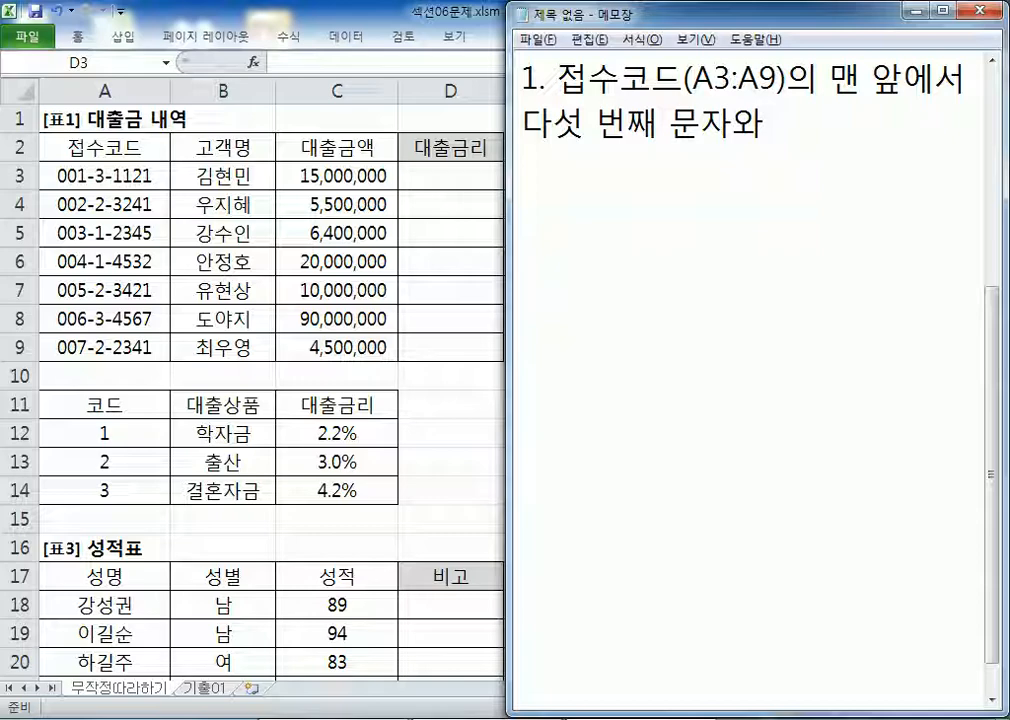
text(A11:)
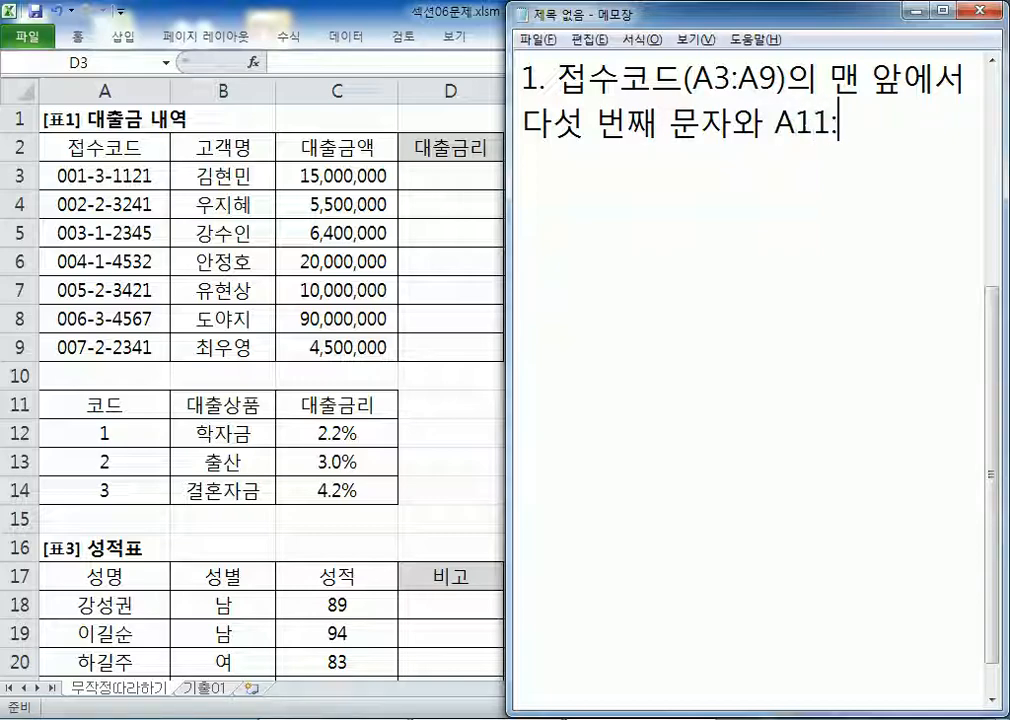
text(C13)
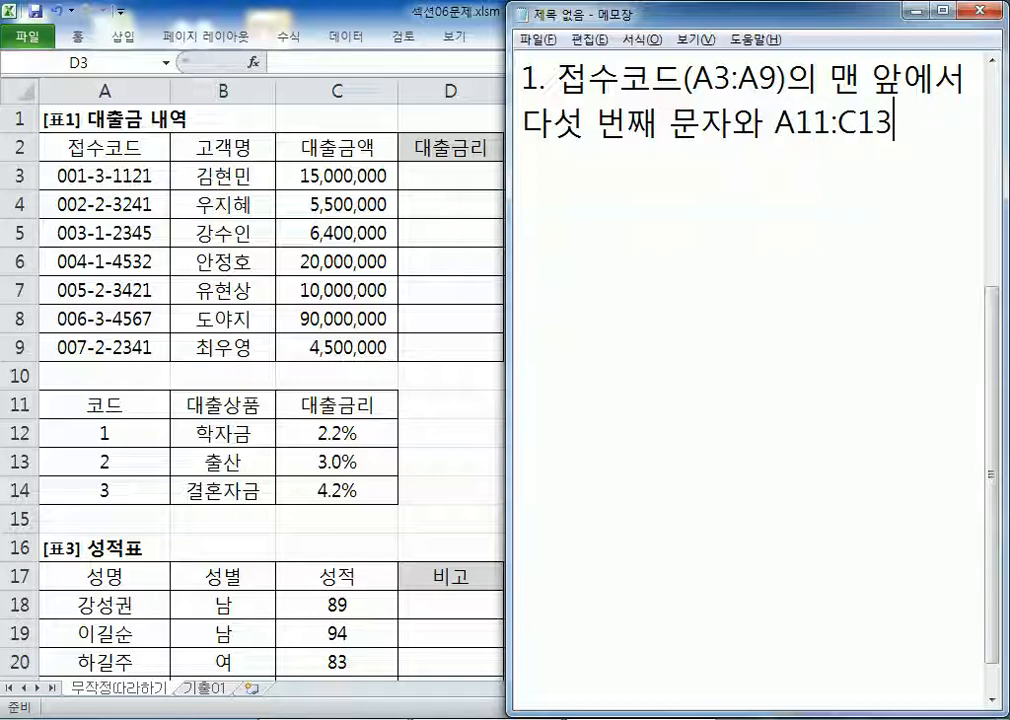
key(BackSpace)
text(4)
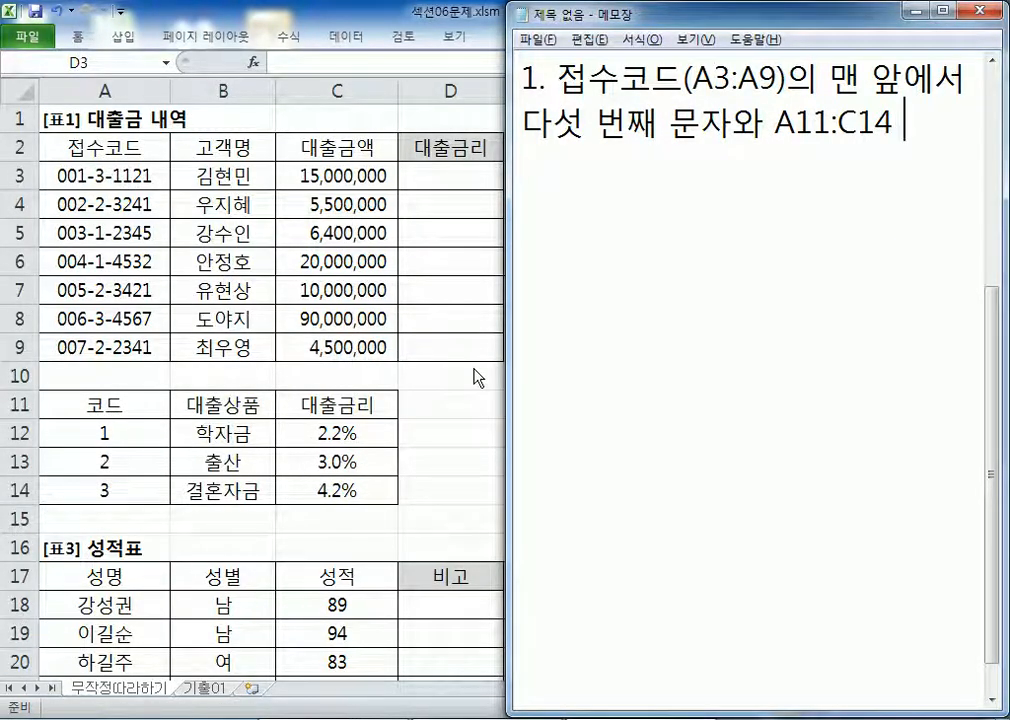
text(DUDDU)
key(BackSpace)
key(BackSpace)
key(BackSpace)
key(BackSpace)
key(BackSpace)
text(영역의)
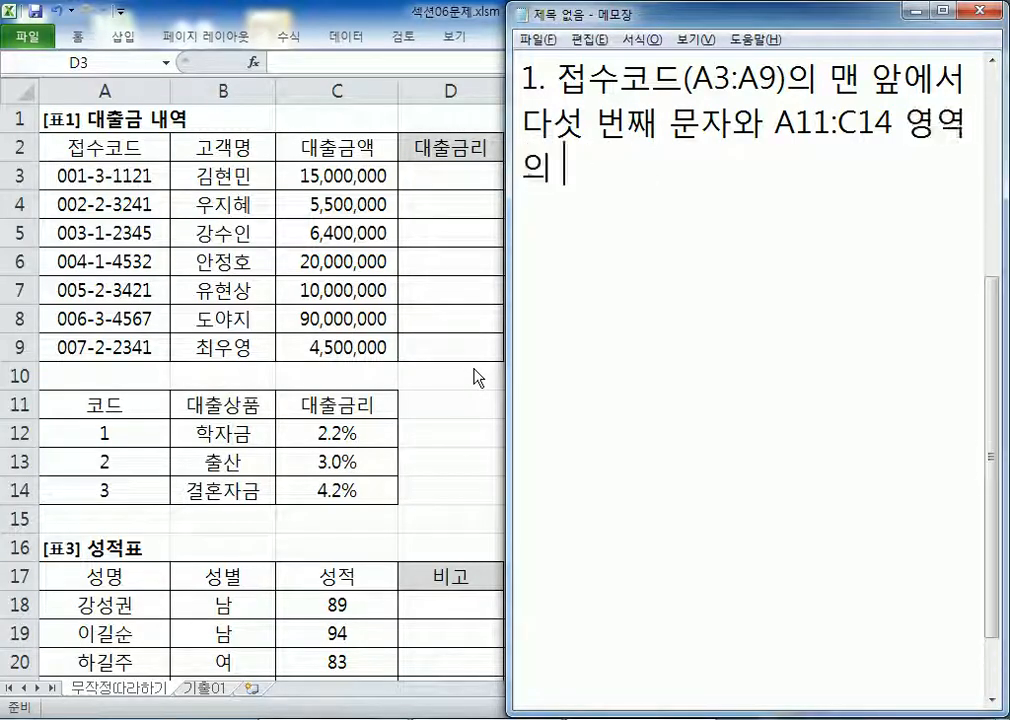
text( 표)
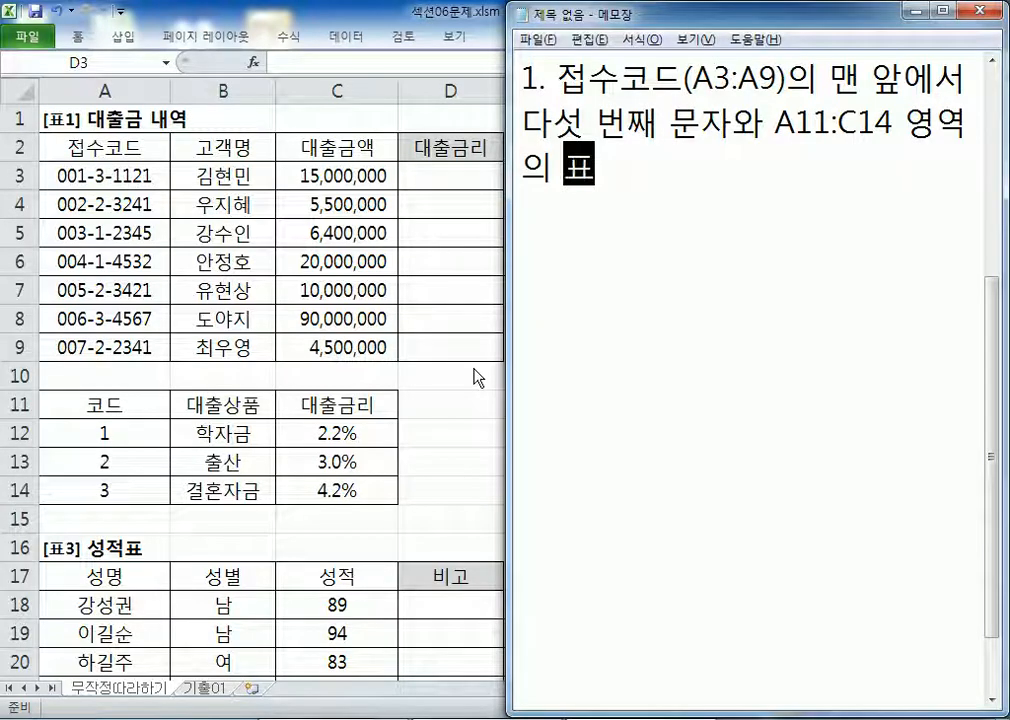
text(를 잉용하여 )
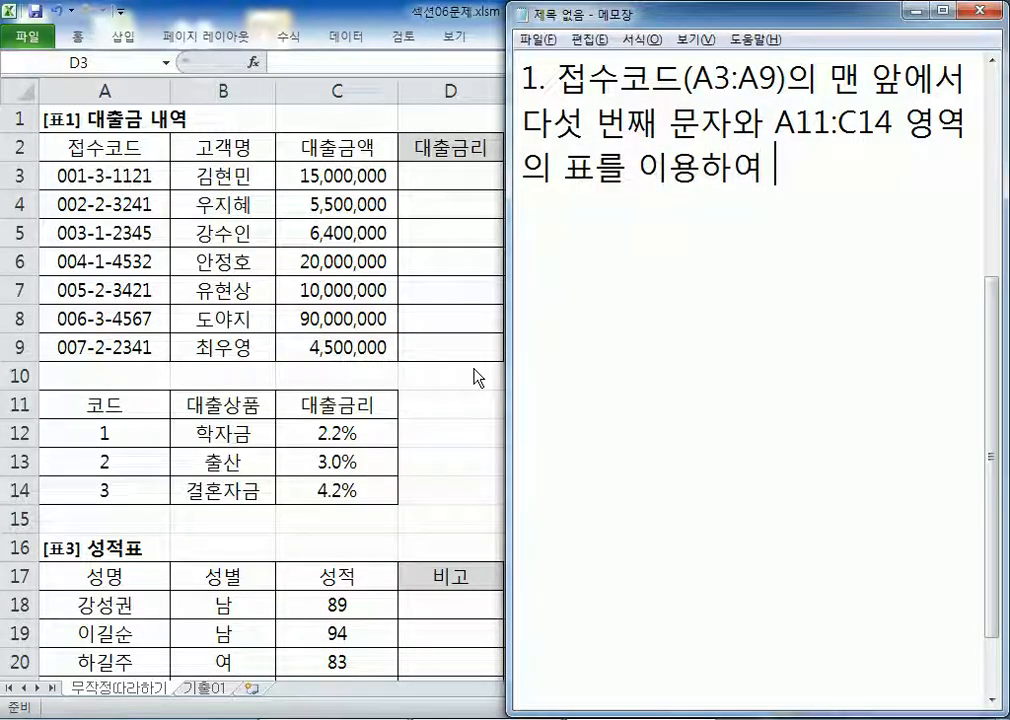
text(대출금)
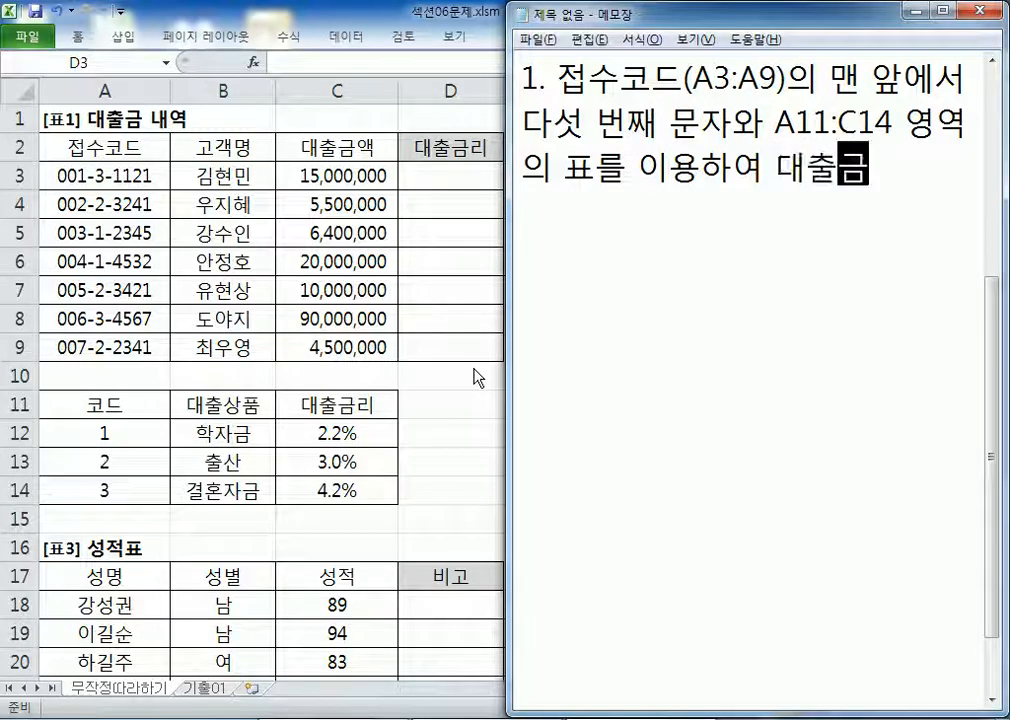
text(리를 )
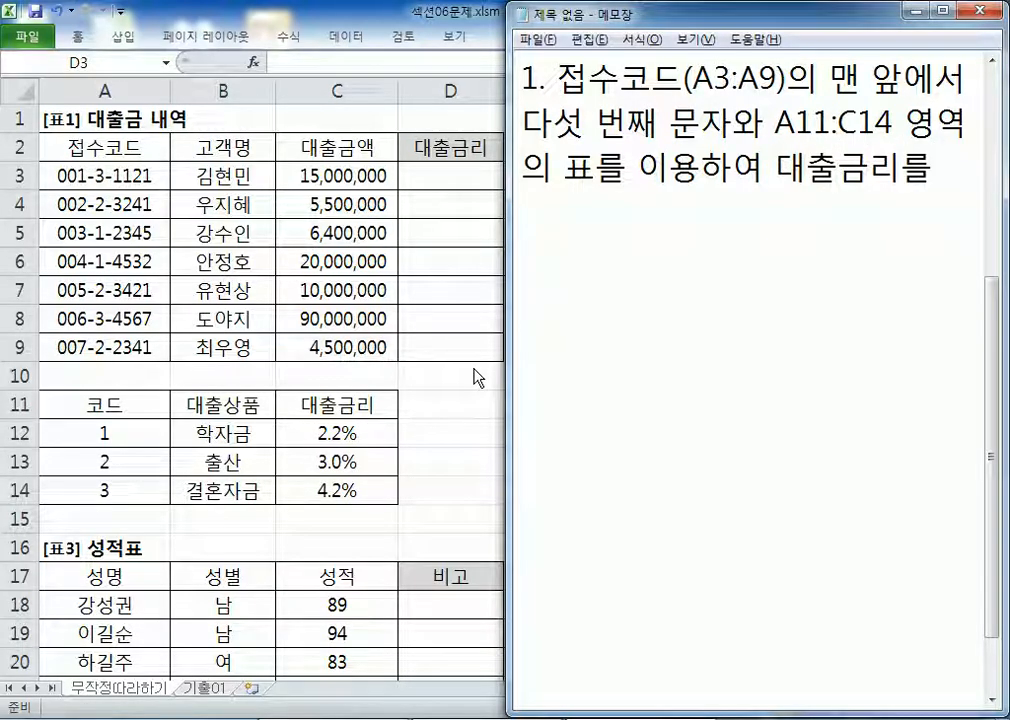
text(표시)
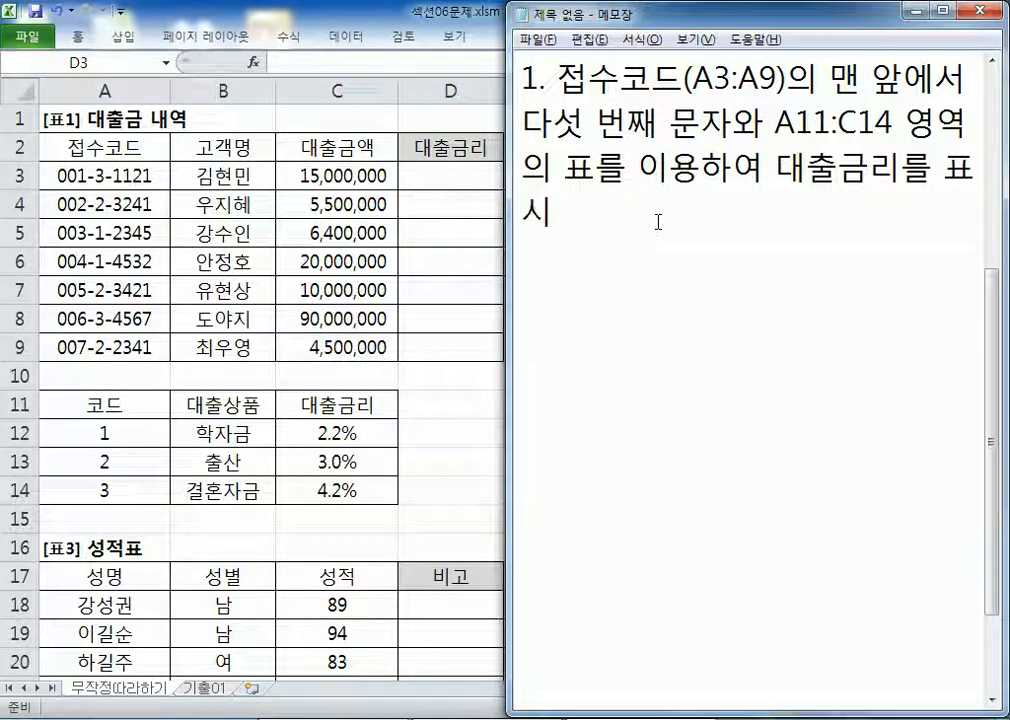
Step: Add the line 'VLOOKUP, MID 함수' below item 1 and start a fresh line
key(Return)
text(VL)
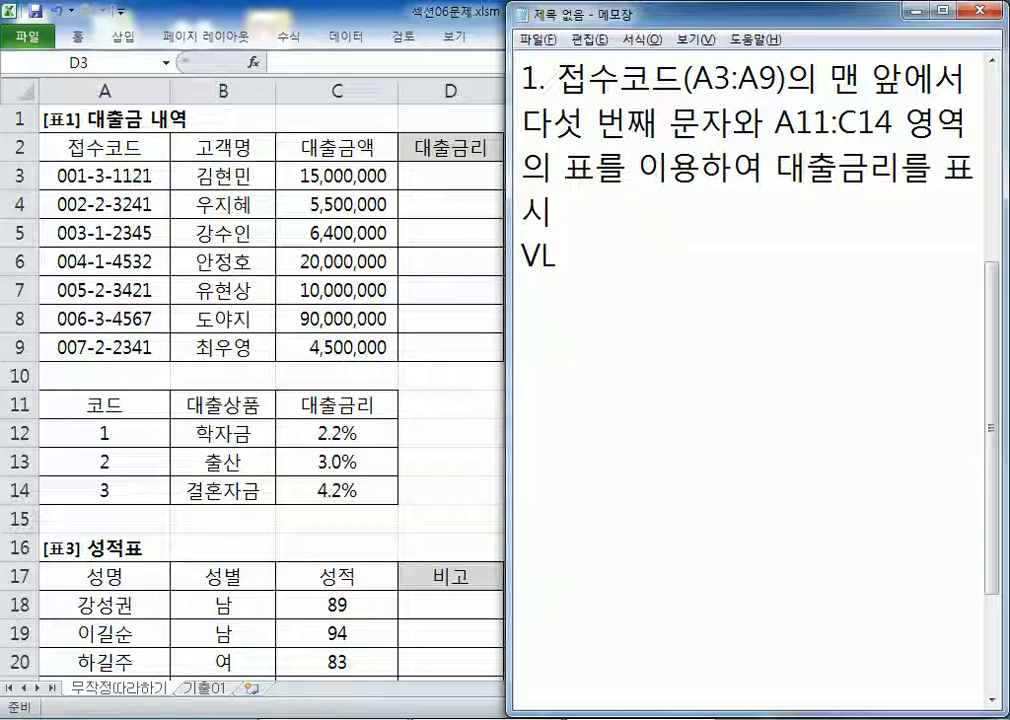
text(K)
key(BackSpace)
text(OOK)
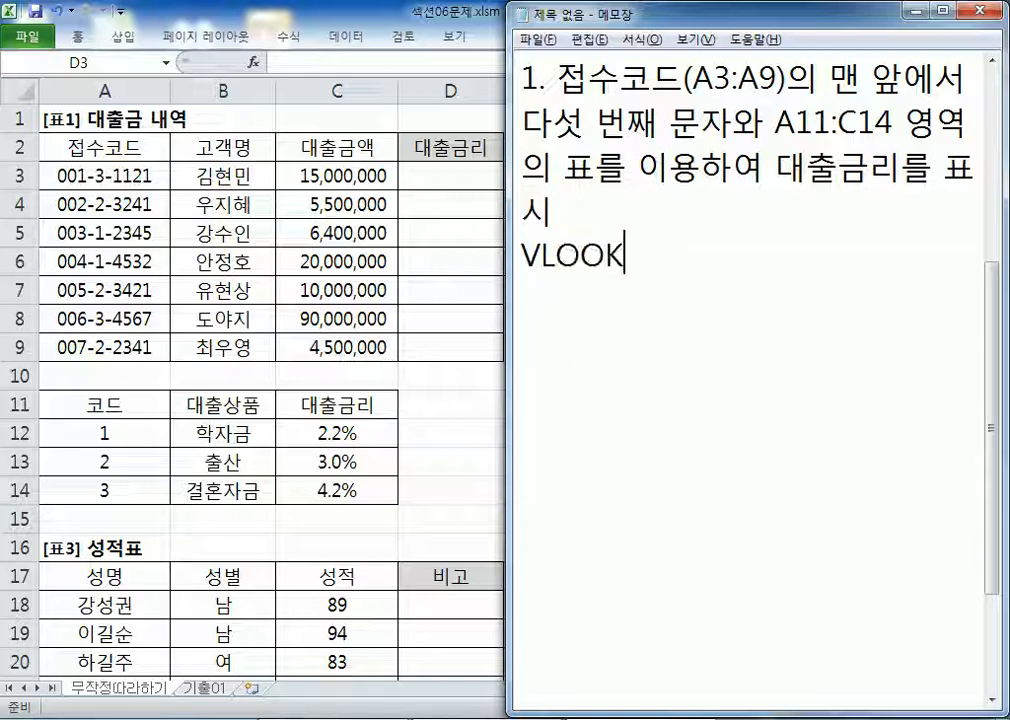
text(UP, )
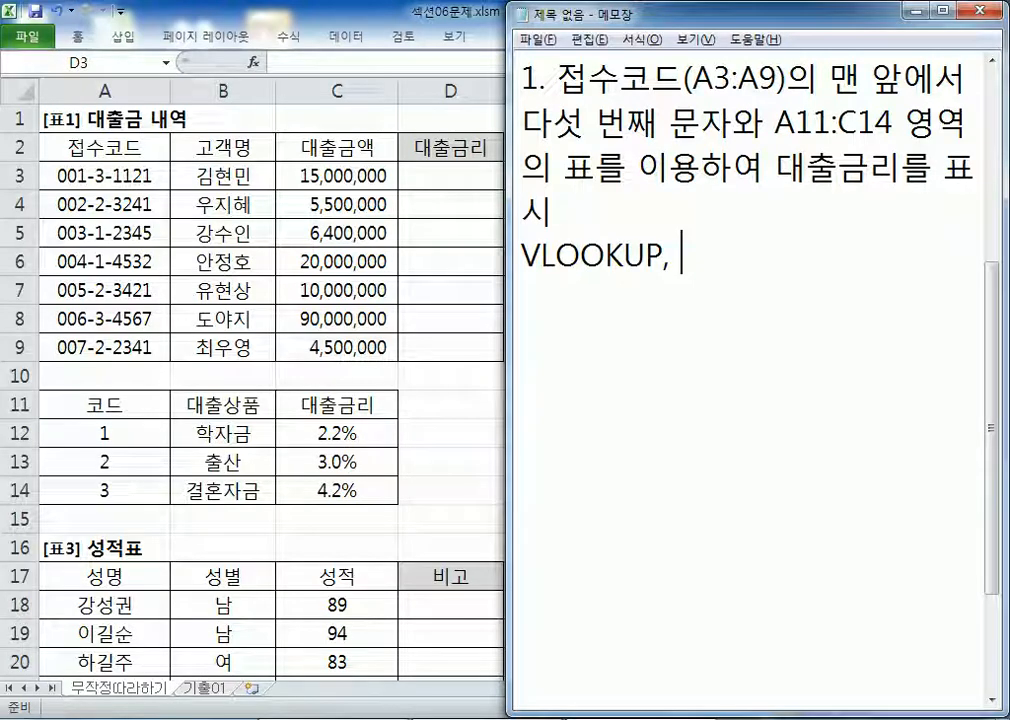
text(MID 함수)
key(Return)
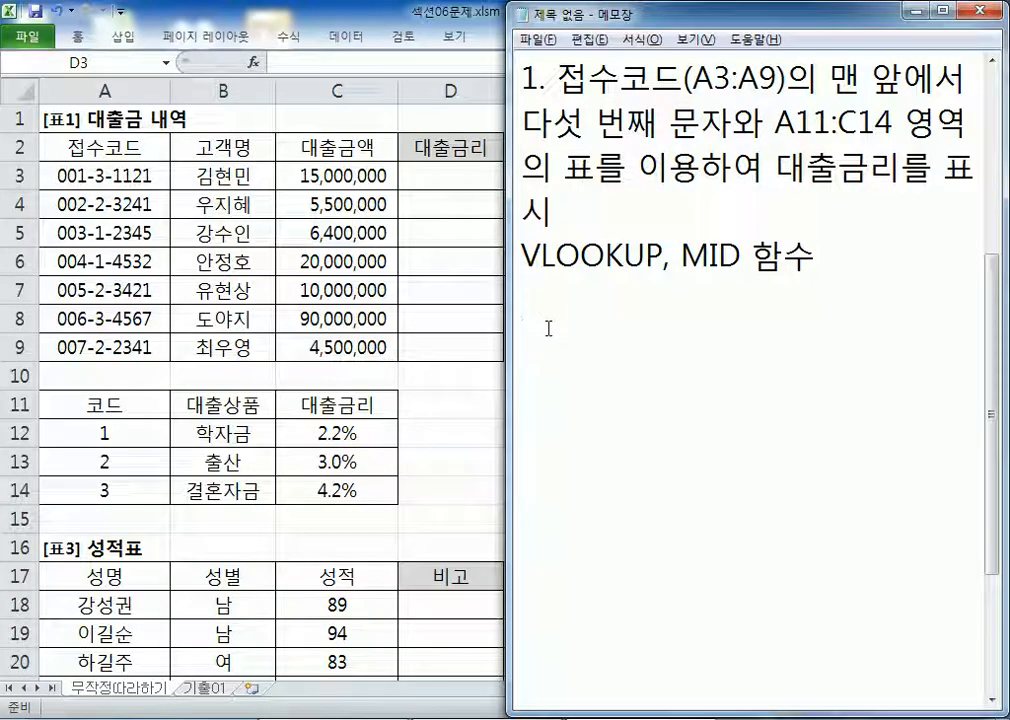
text(=MID(문자)
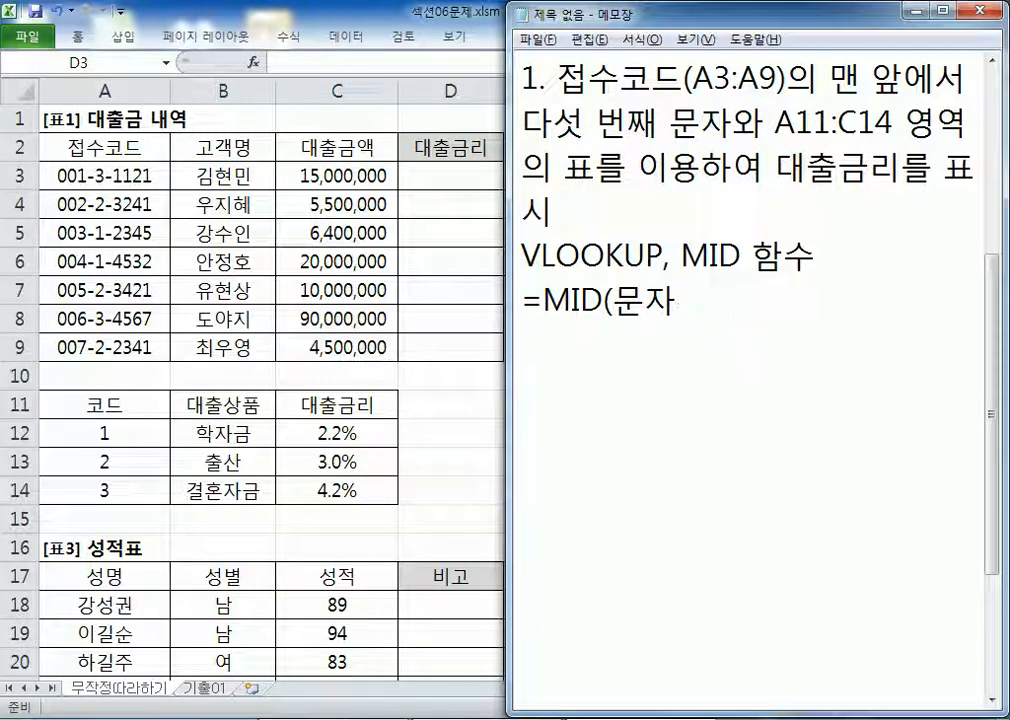
text(, n, m))
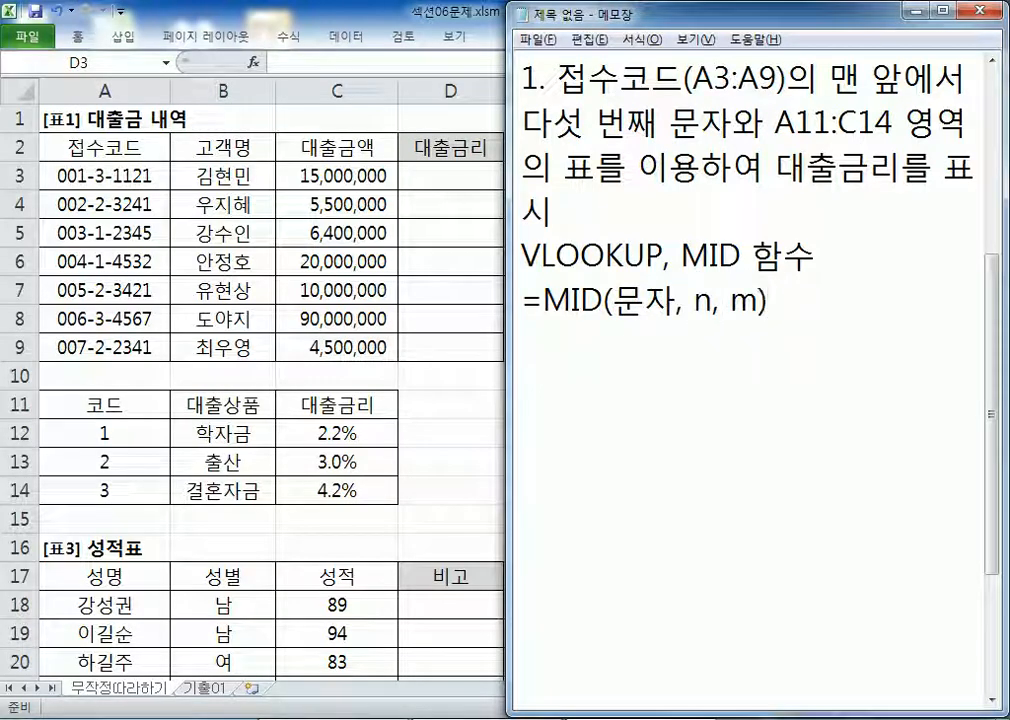
text( : )
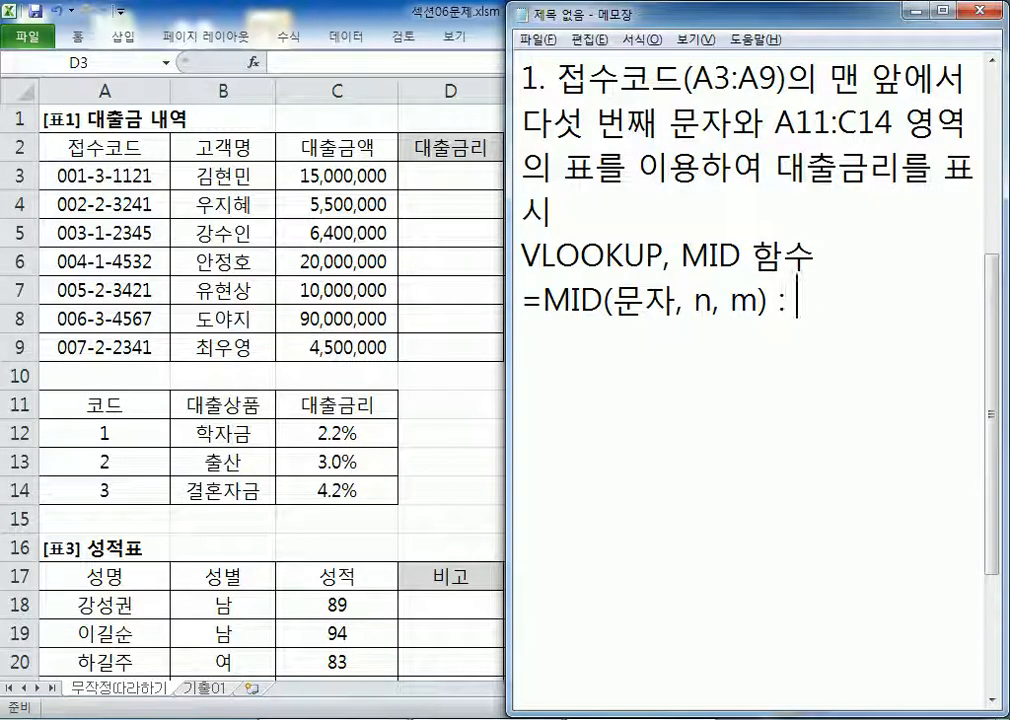
text(해당문자에)
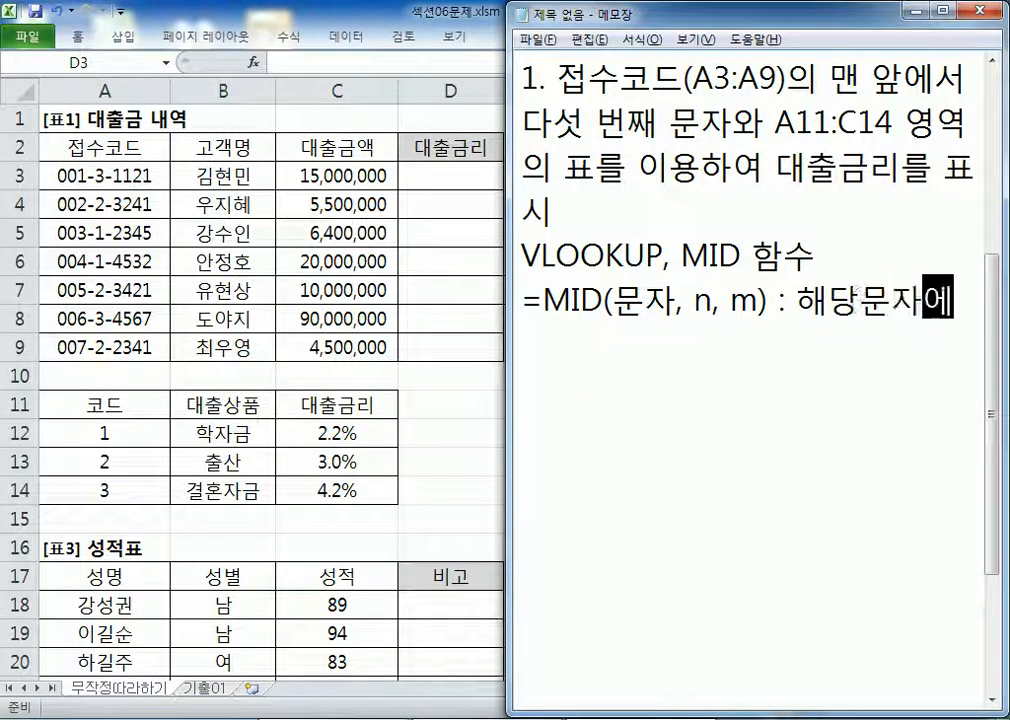
key(BackSpace)
text(의)
key(BackSpace)
key(BackSpace)
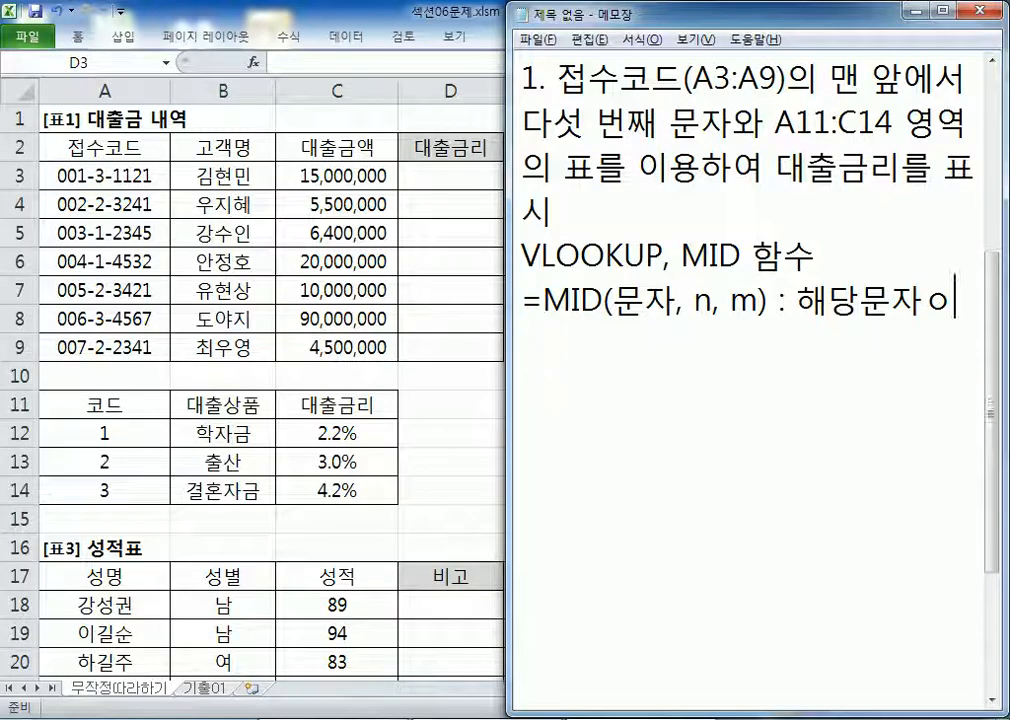
key(BackSpace)
text(의 )
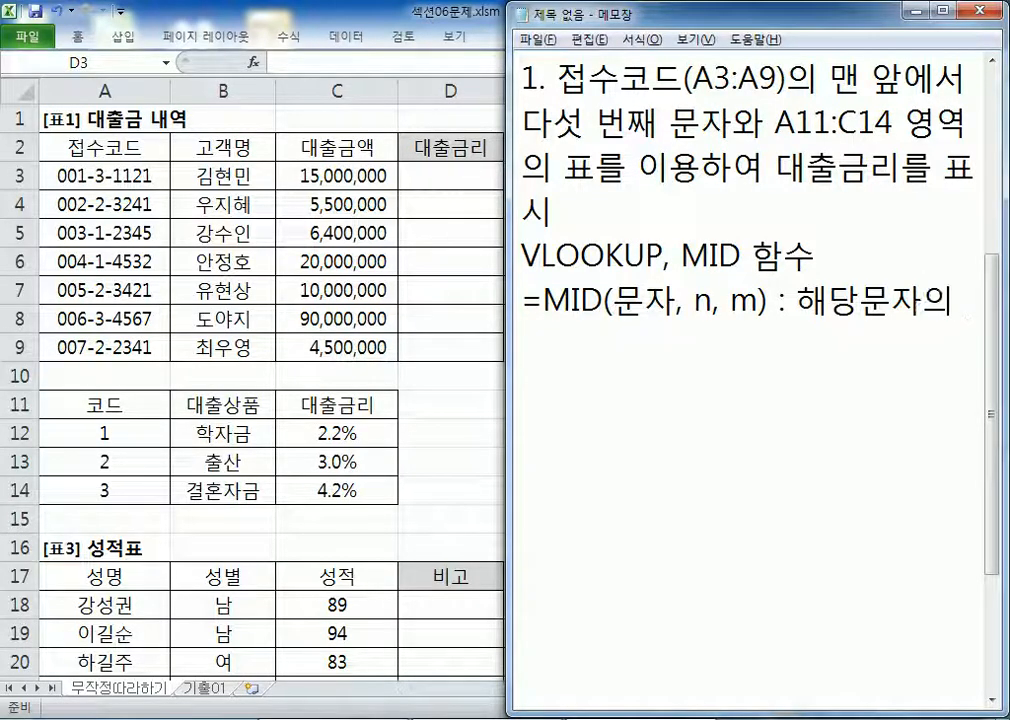
text(n번째엣)
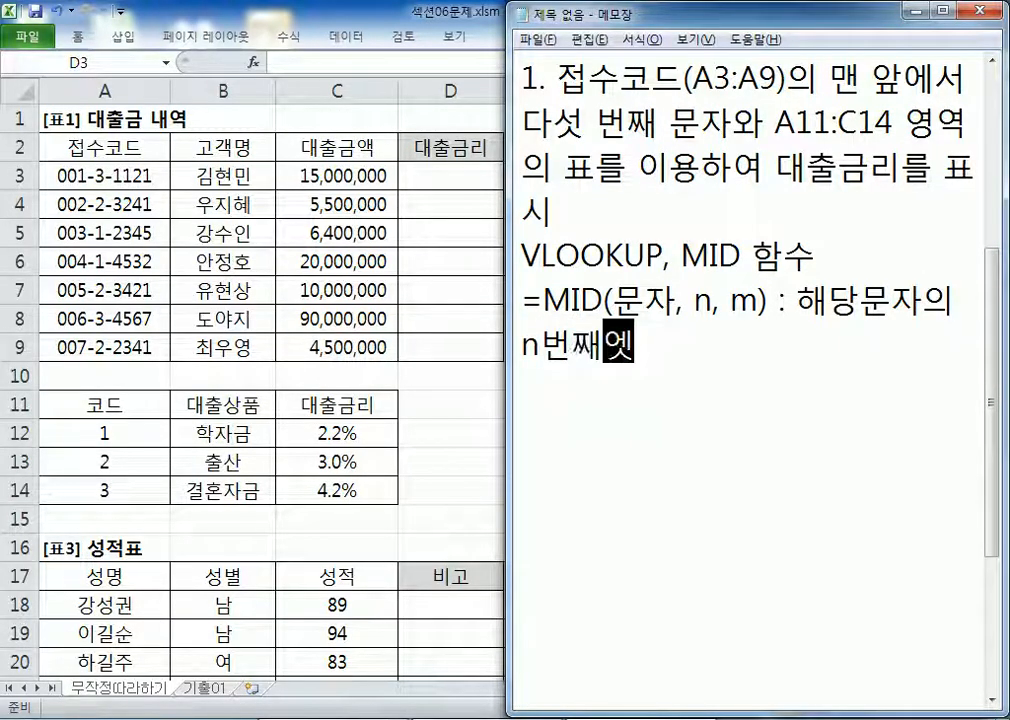
text(서 m개를)
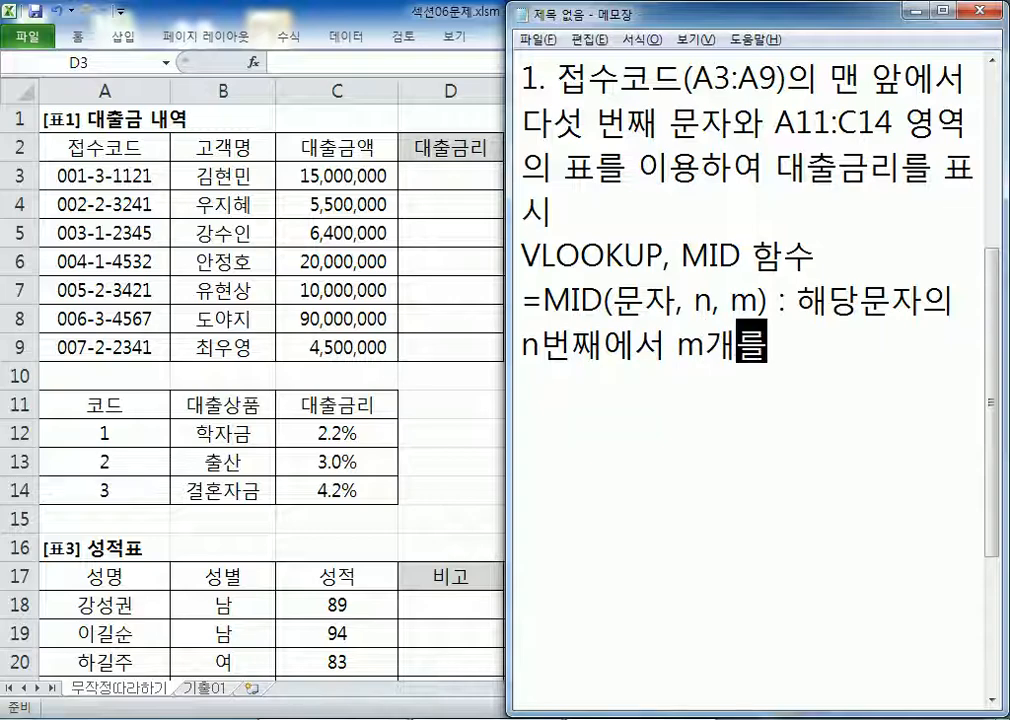
text( 자른다.)
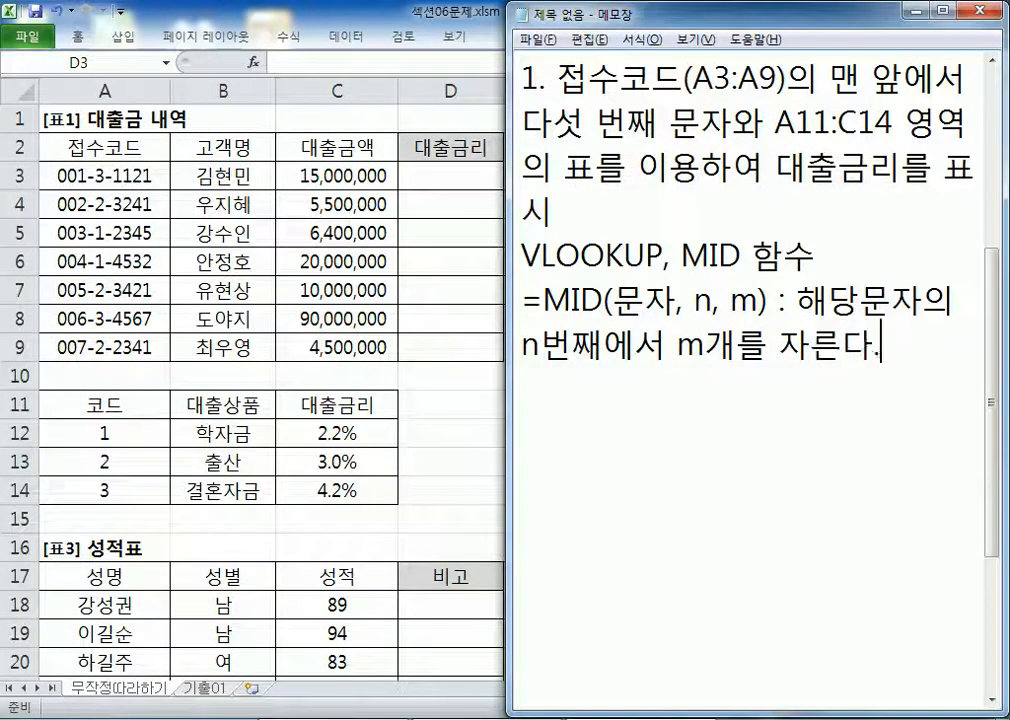
key(Return)
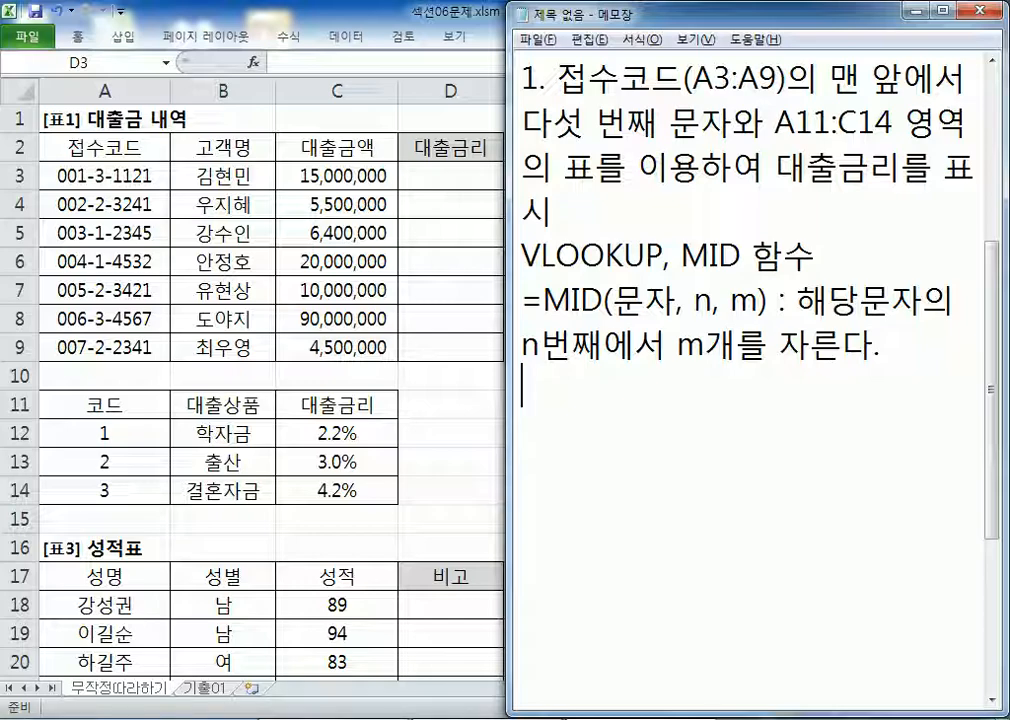
text(=)
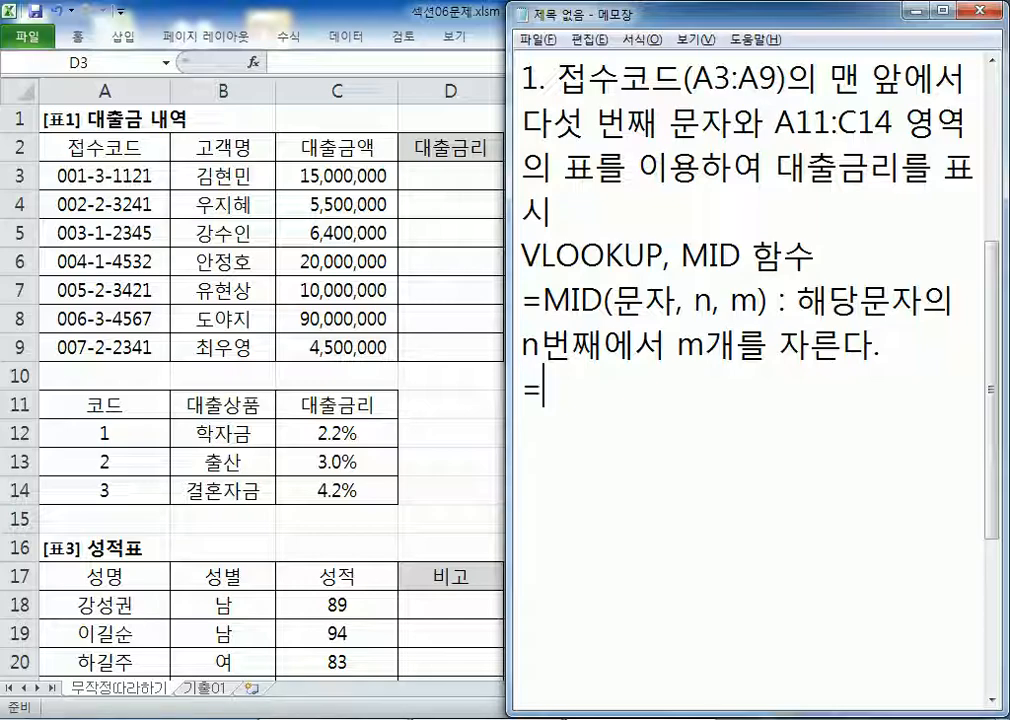
text(MID(A4)
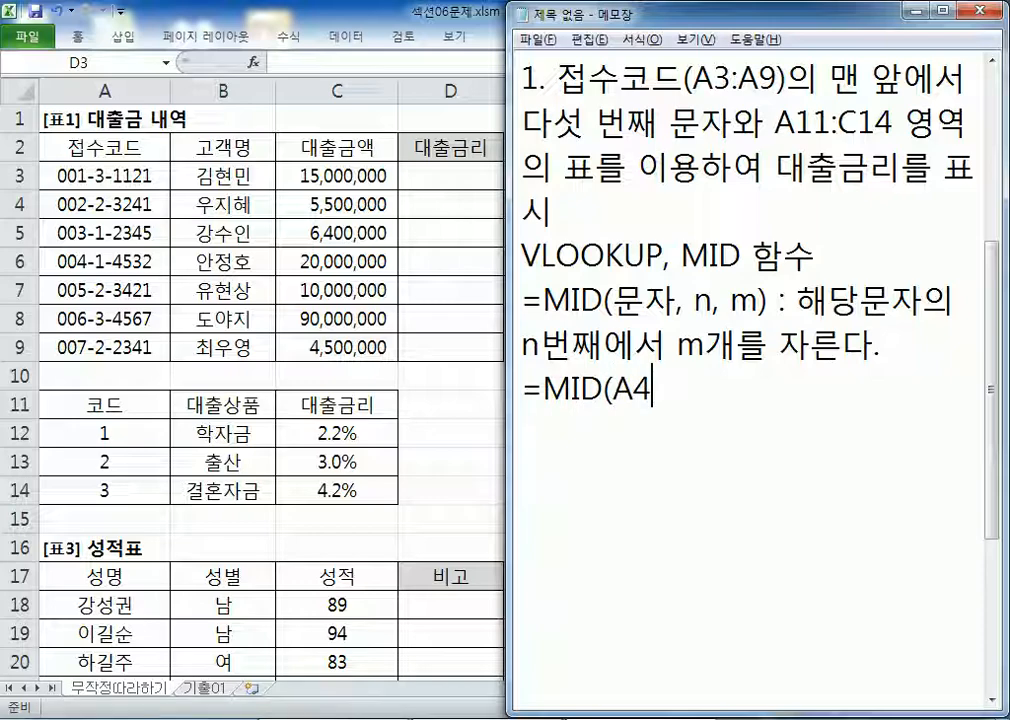
key(BackSpace)
text(3, )
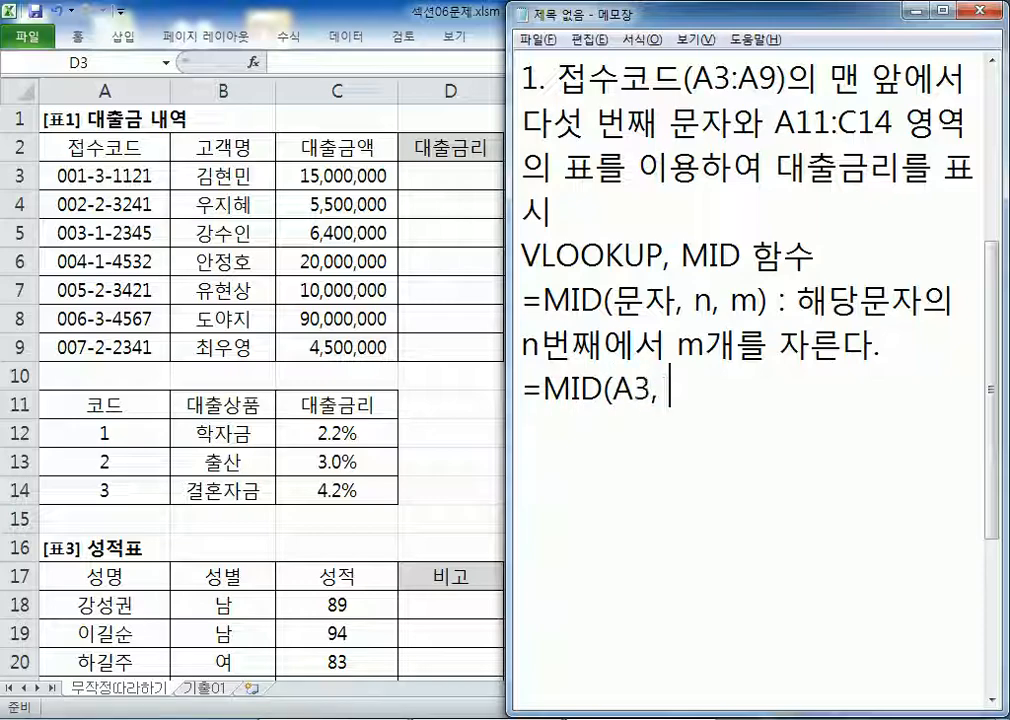
text(5, 1) : )
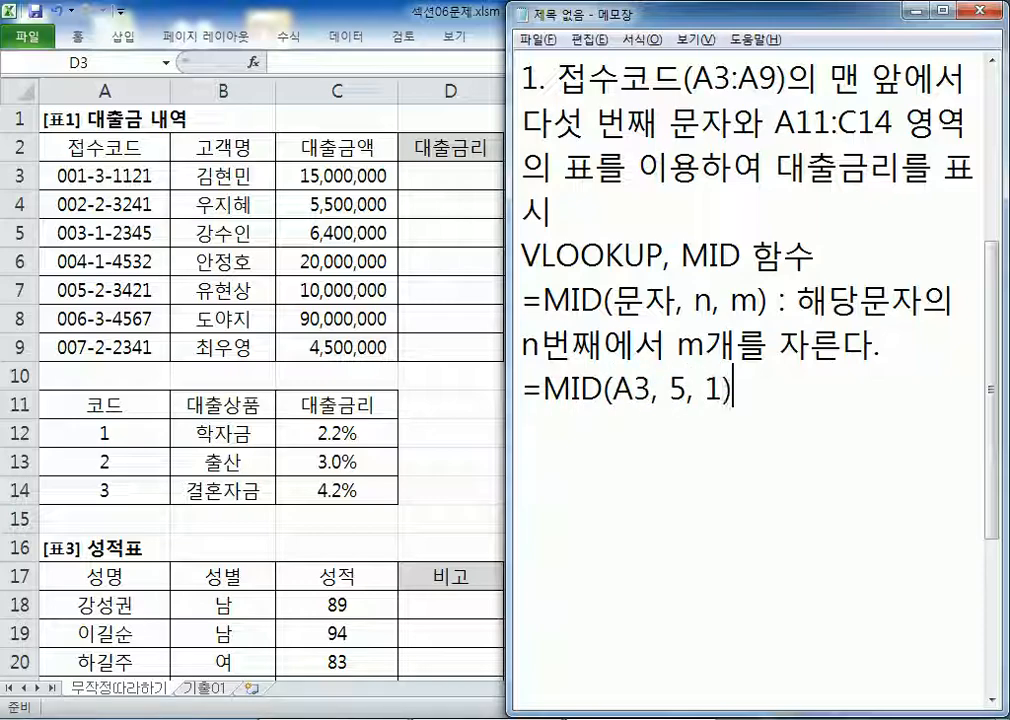
text("3")
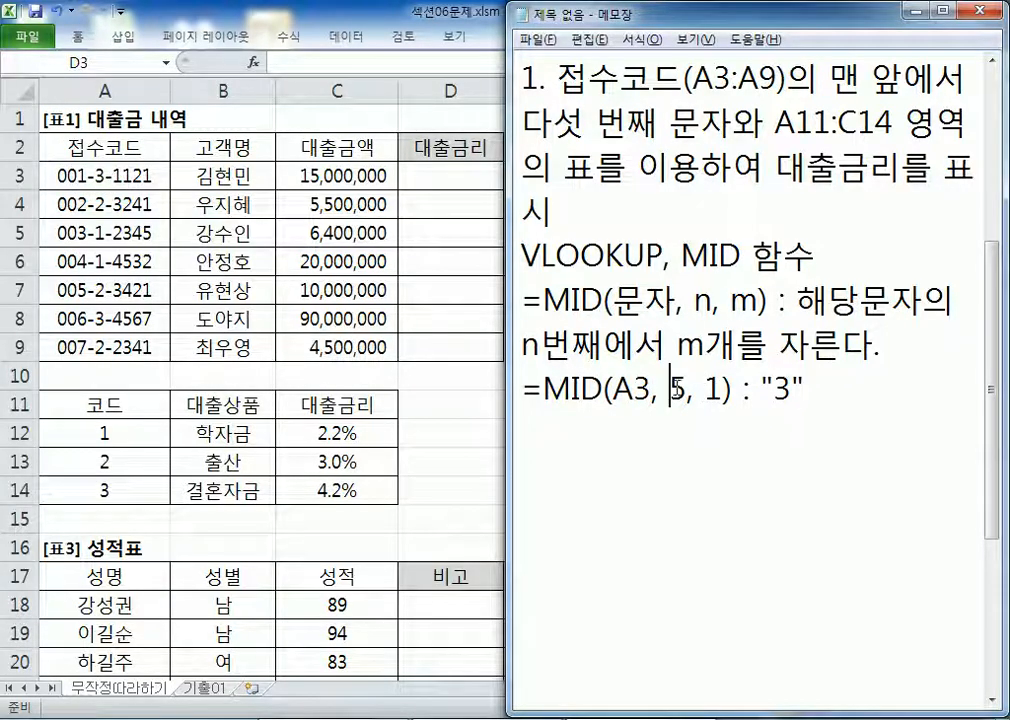
double_click(677, 388)
double_click(713, 388)
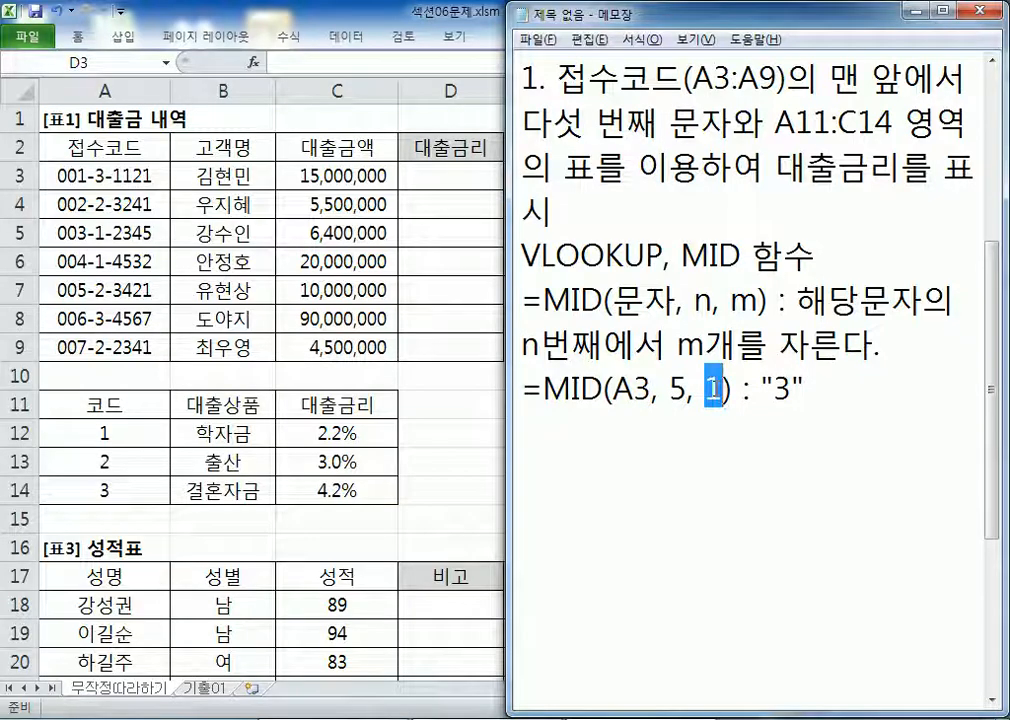
drag(522, 125, 738, 125)
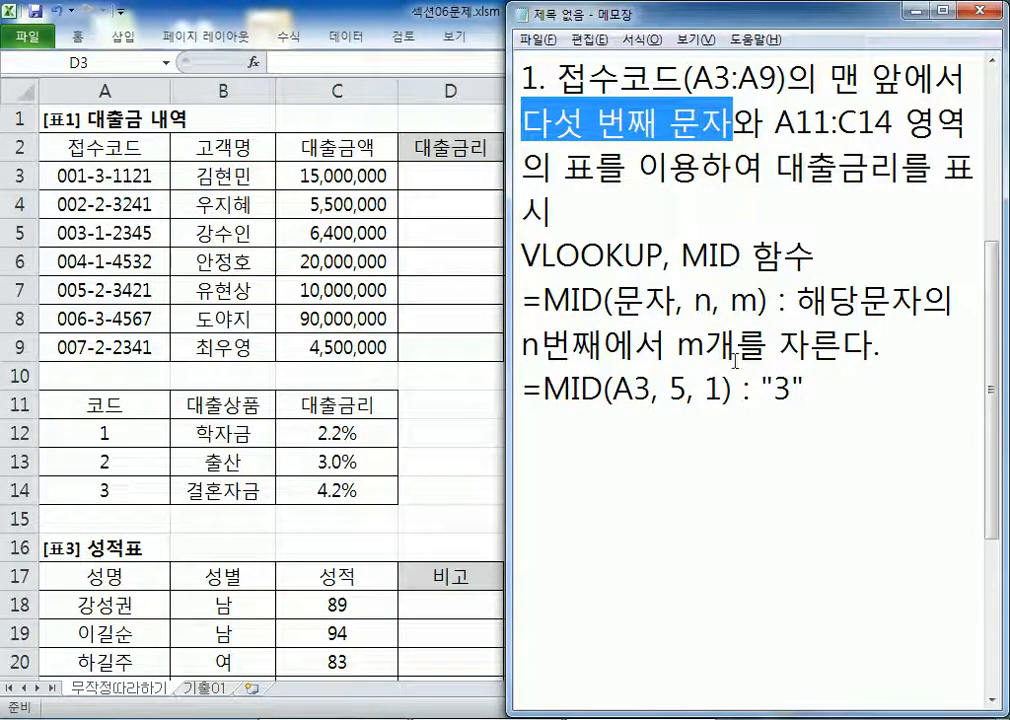
drag(677, 390, 720, 390)
click(705, 390)
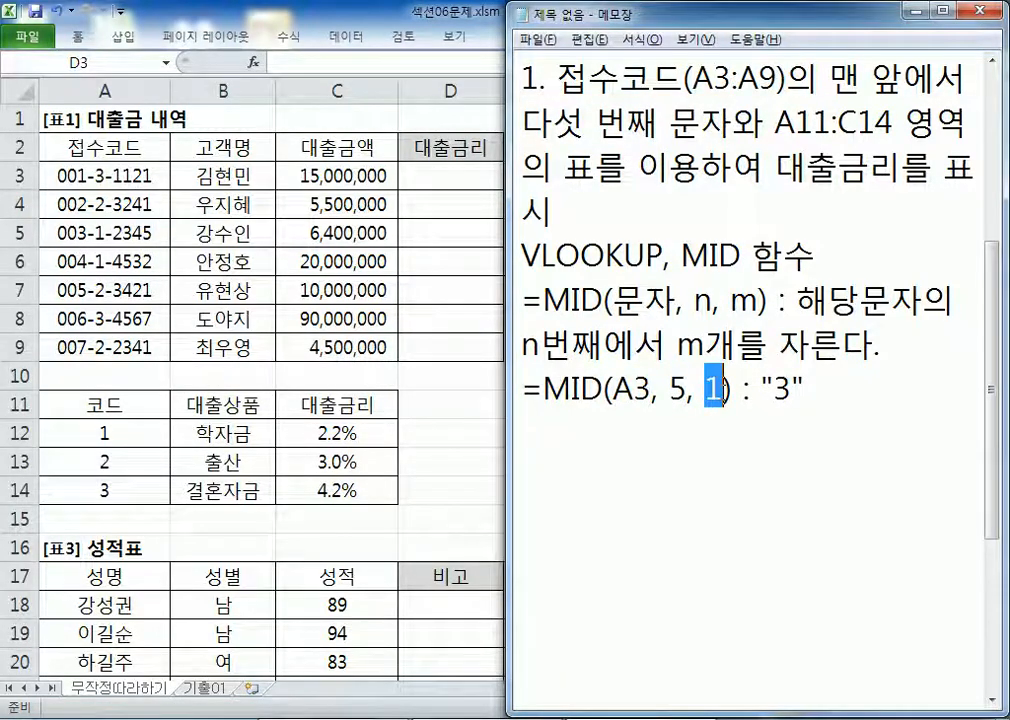
click(835, 401)
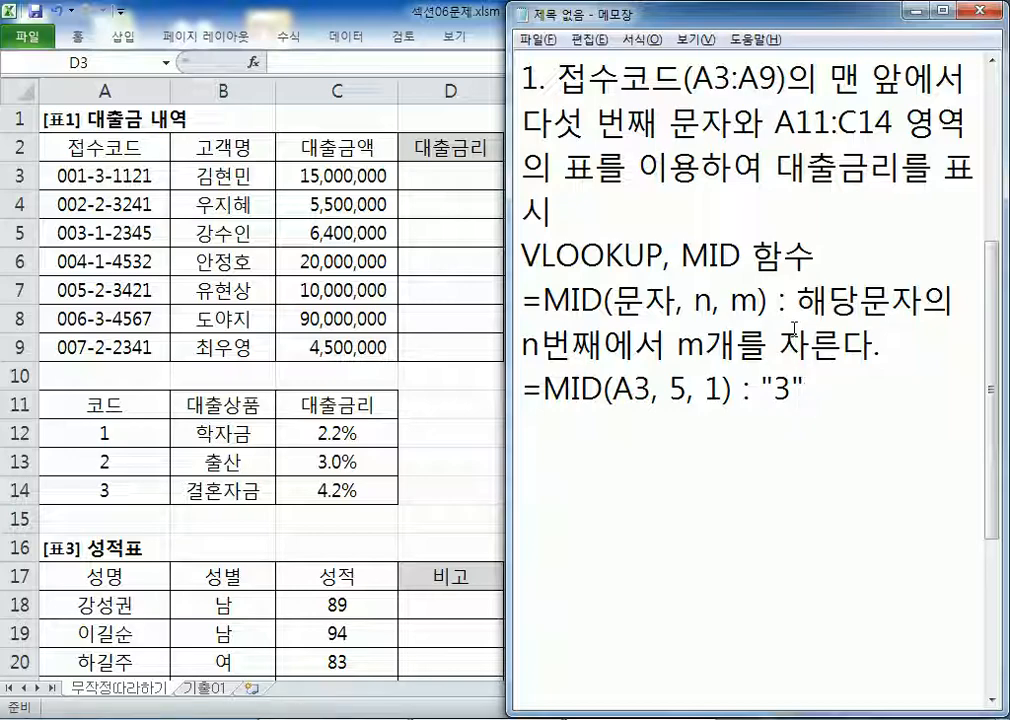
Step: Type the heading '* 주민번호의 성별코드' below the MID example
key(Return)
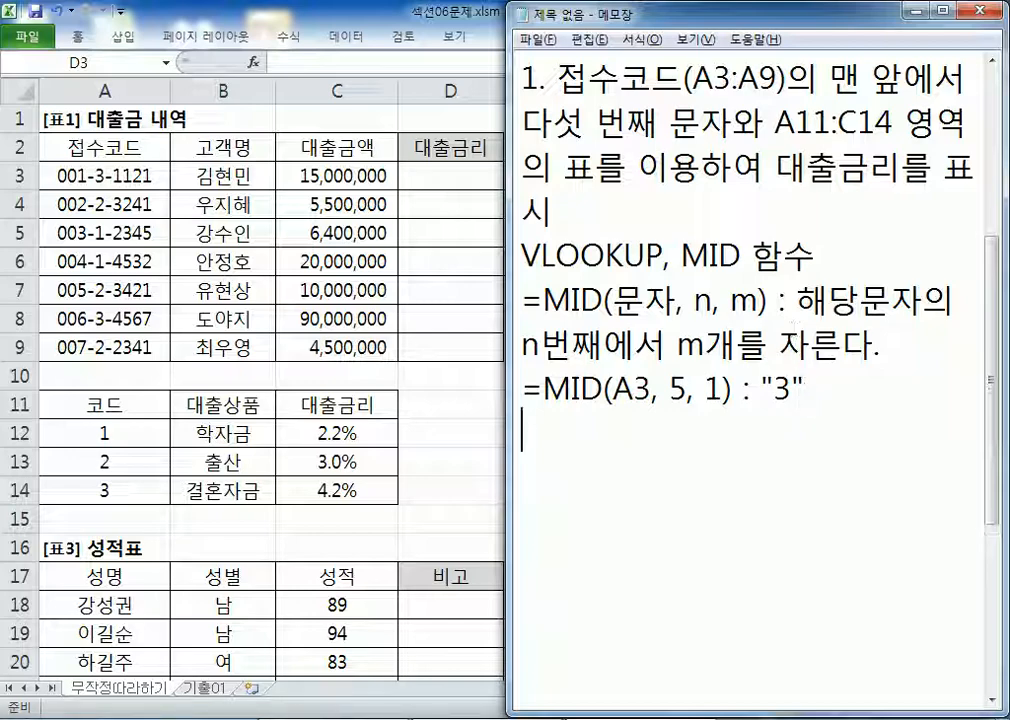
text(WNA)
key(BackSpace)
key(BackSpace)
key(BackSpace)
text(*주민버)
text(번호의 성별코드)
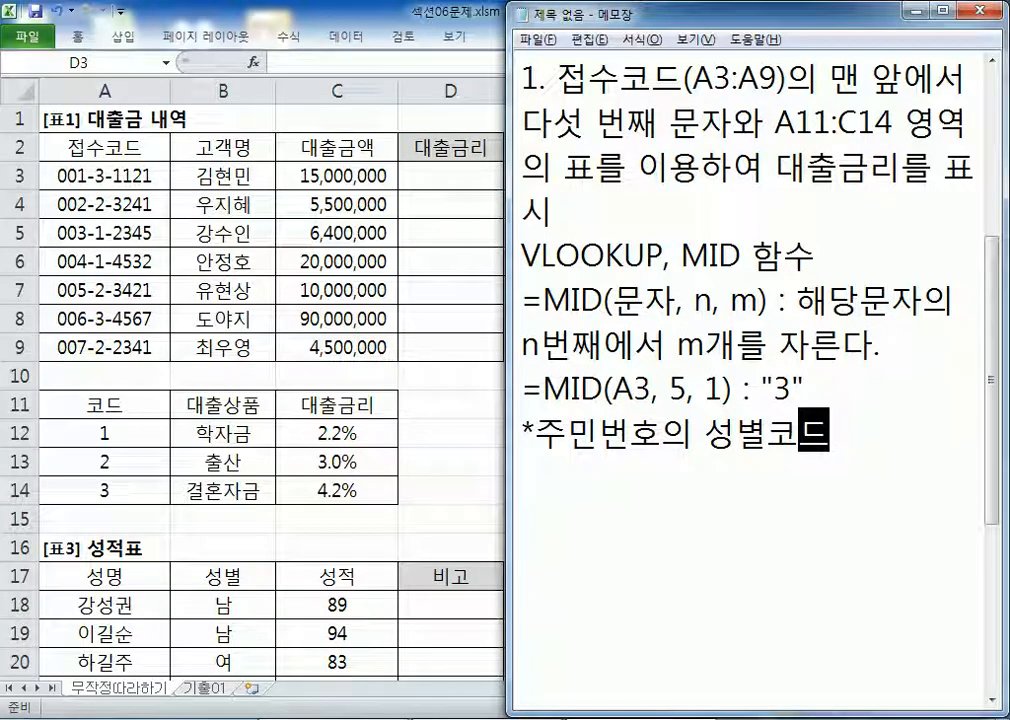
click(802, 386)
Step: Insert a blank line above the heading and add '=MID(주민번호, 8, 1)' beneath it
click(535, 433)
key(End)
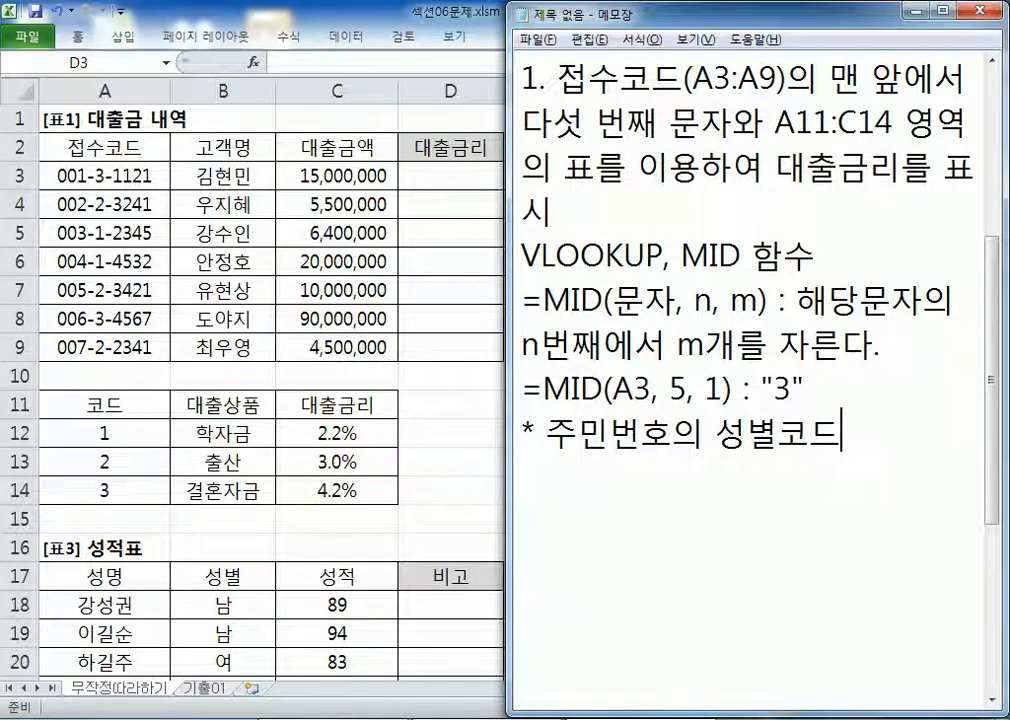
key(Return)
text(=)
key(Return)
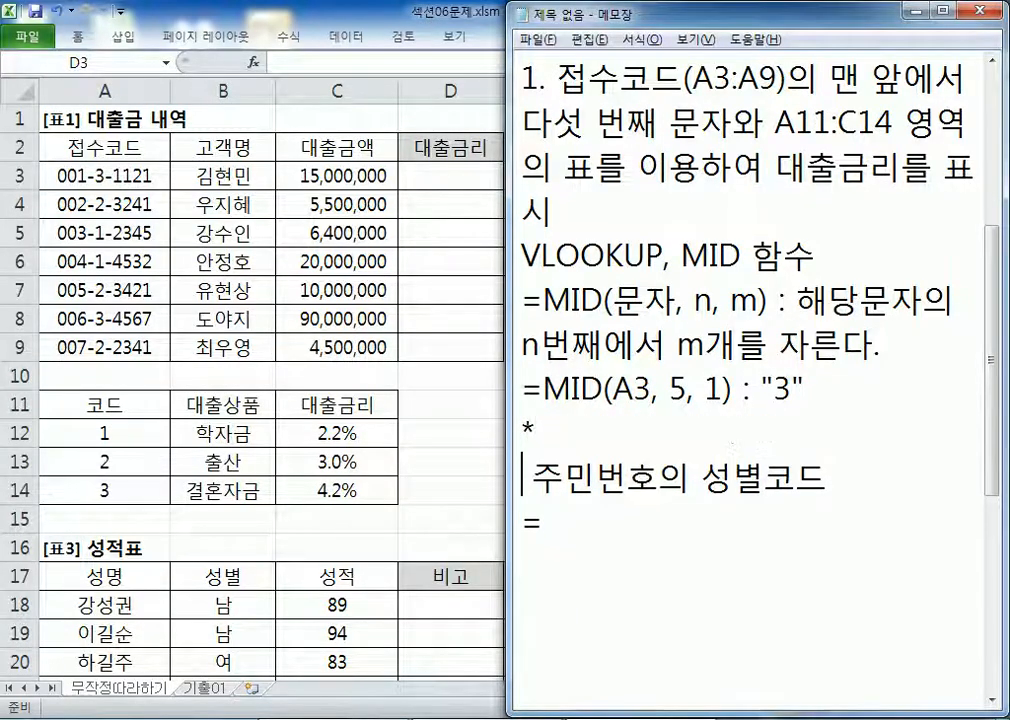
key(Left)
key(Delete)
key(Home)
key(Return)
key(ctrl+End)
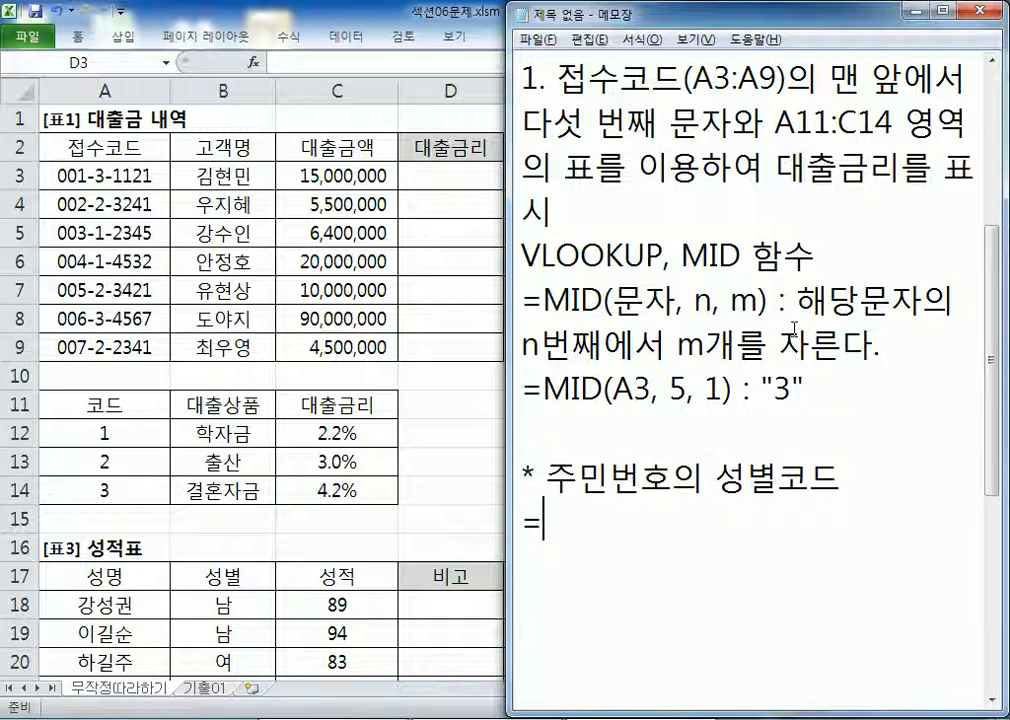
text(MID()
text(주민번호,)
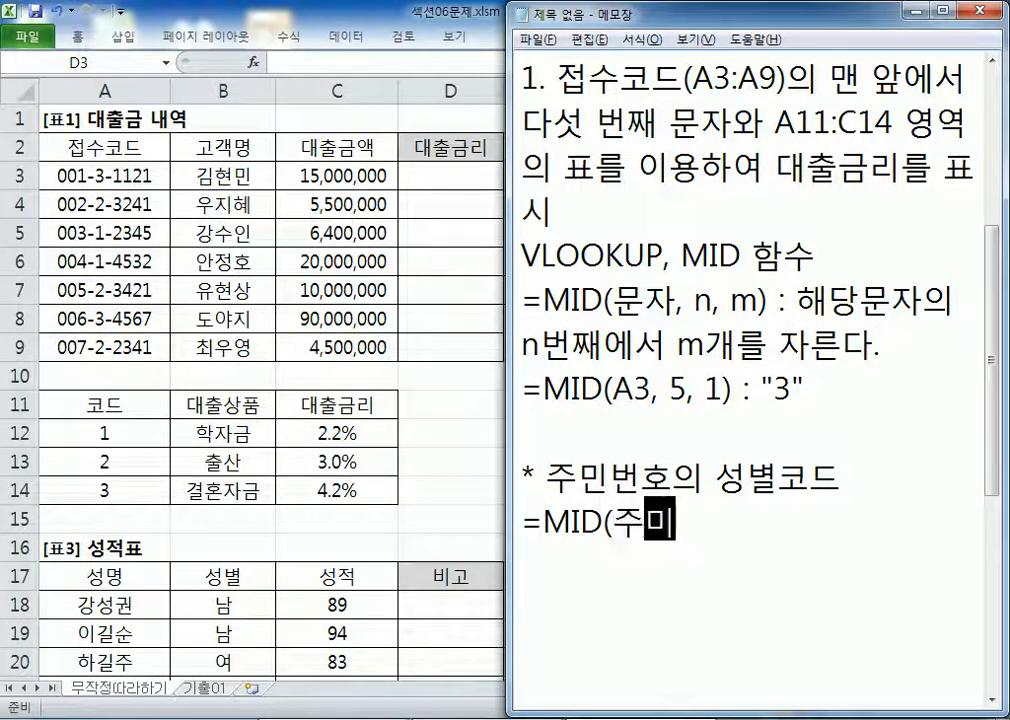
text( 8, 1))
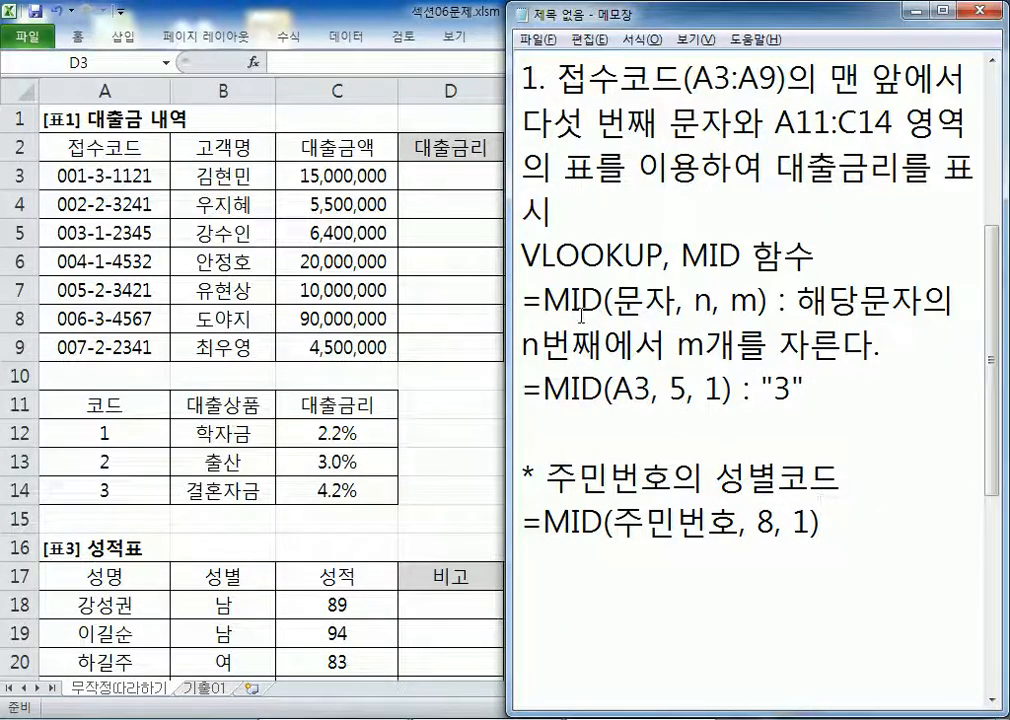
Step: Highlight VLOOKUP and the MID syntax arguments and example values A3, 5, 1
drag(522, 255, 662, 258)
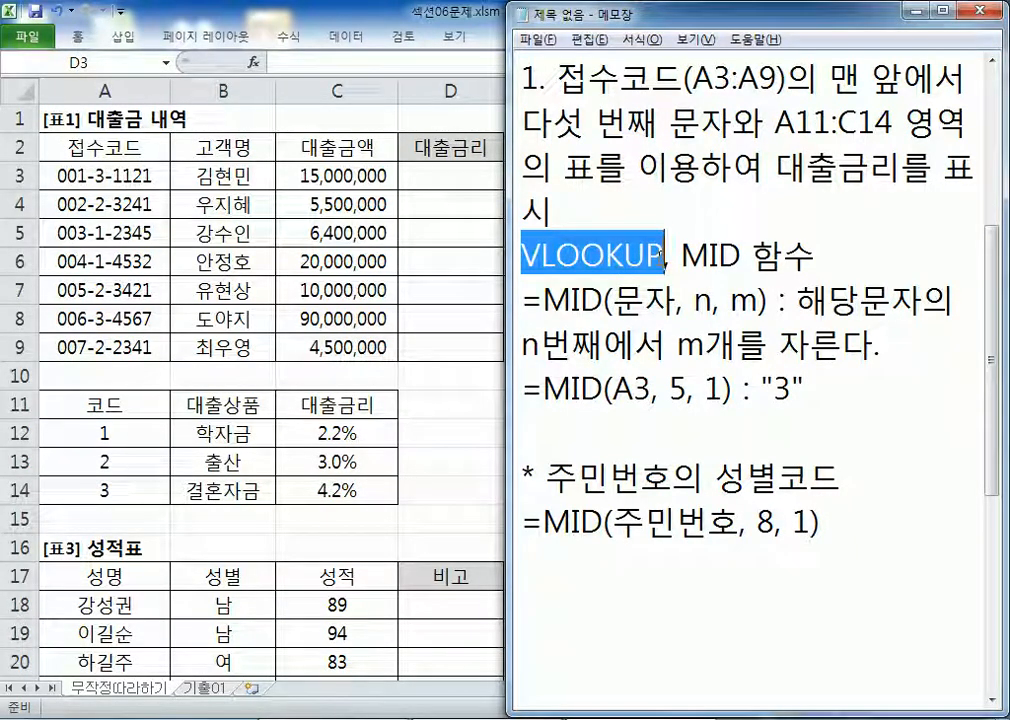
double_click(703, 300)
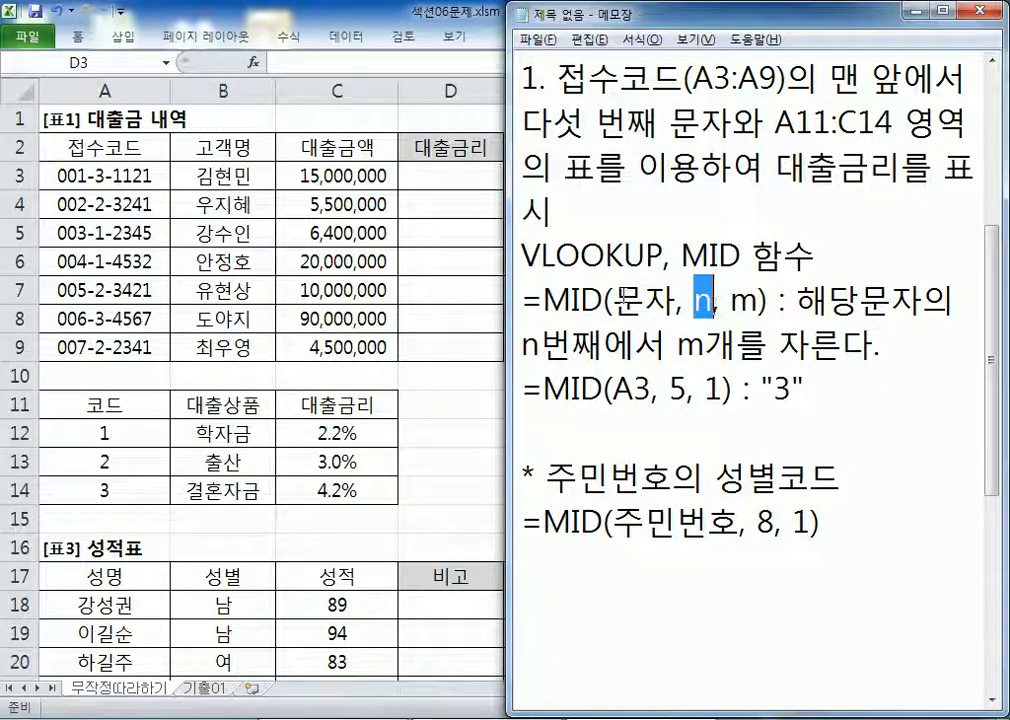
drag(615, 300, 677, 300)
double_click(706, 300)
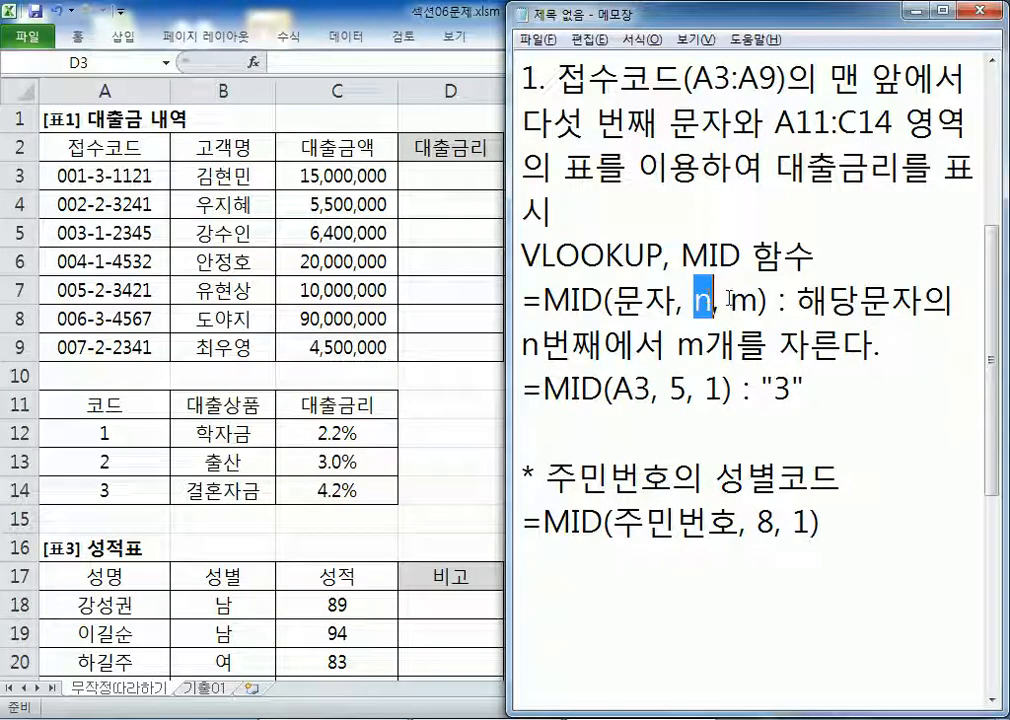
double_click(744, 300)
drag(613, 388, 722, 390)
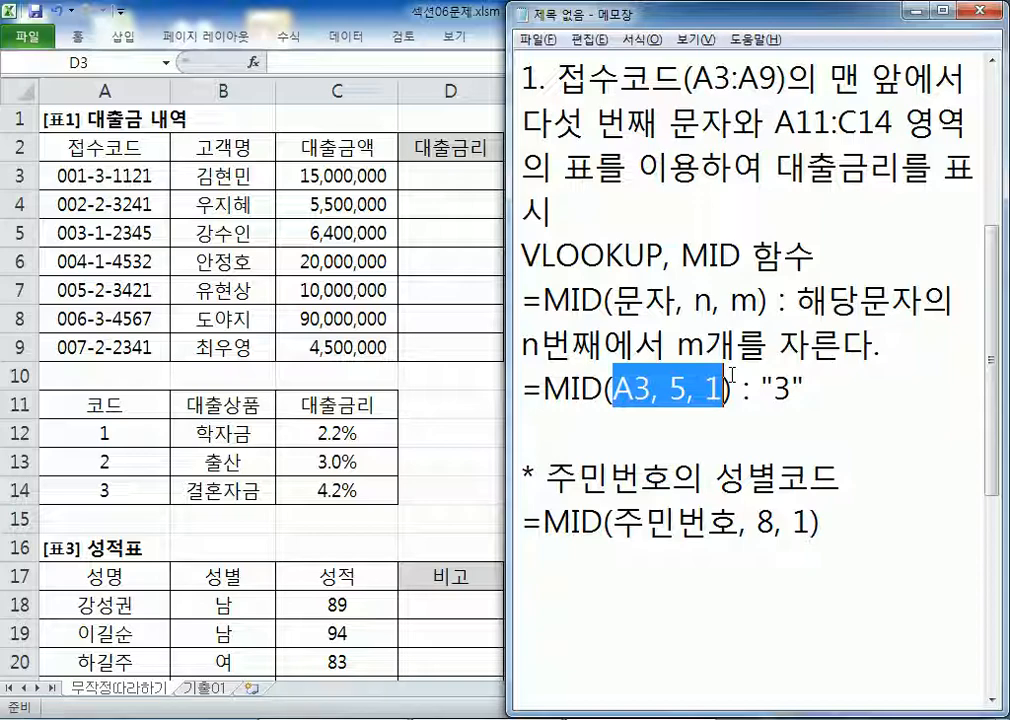
click(660, 603)
scroll(659, 580, down, 1)
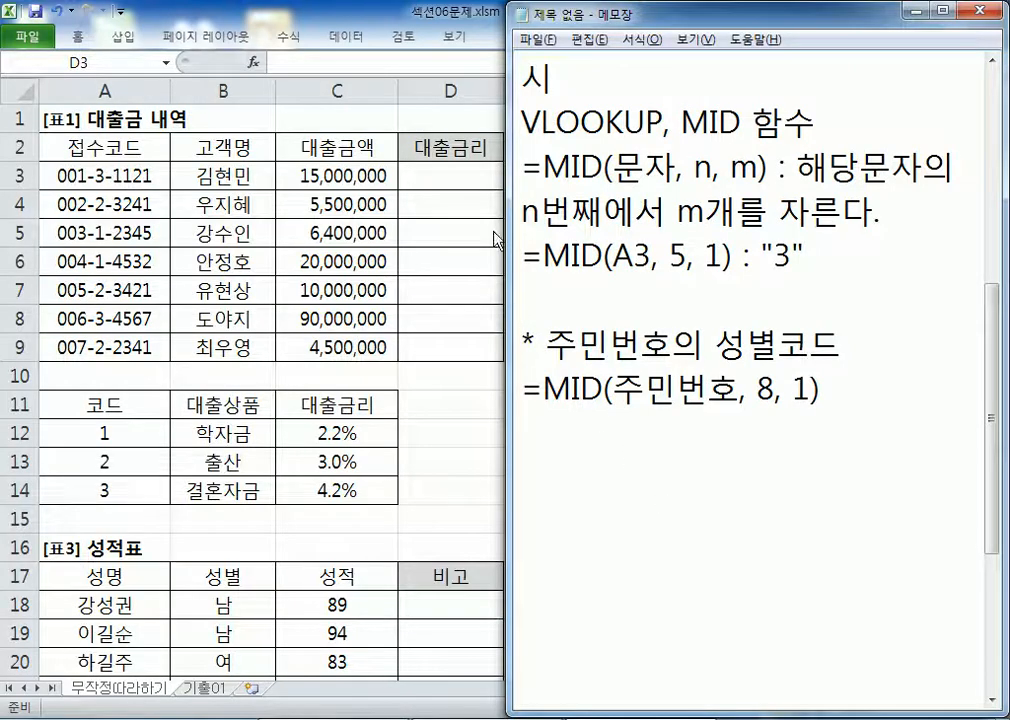
Step: In cell D3, type =VL and choose VLOOKUP from the autocomplete list
click(455, 176)
text(=)
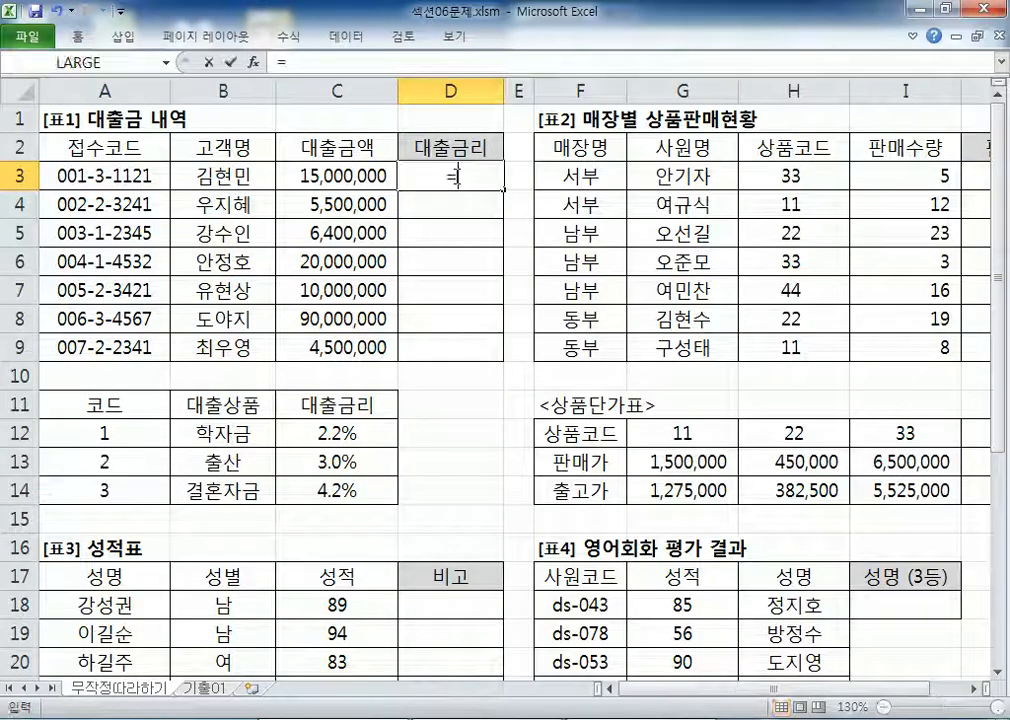
text(VL)
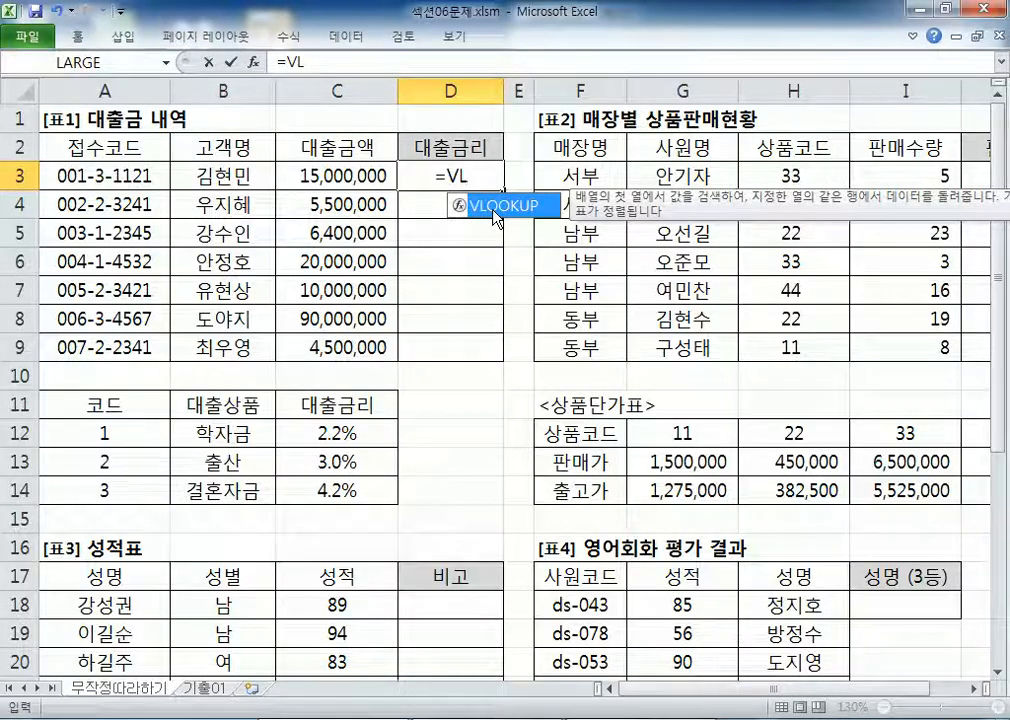
double_click(495, 210)
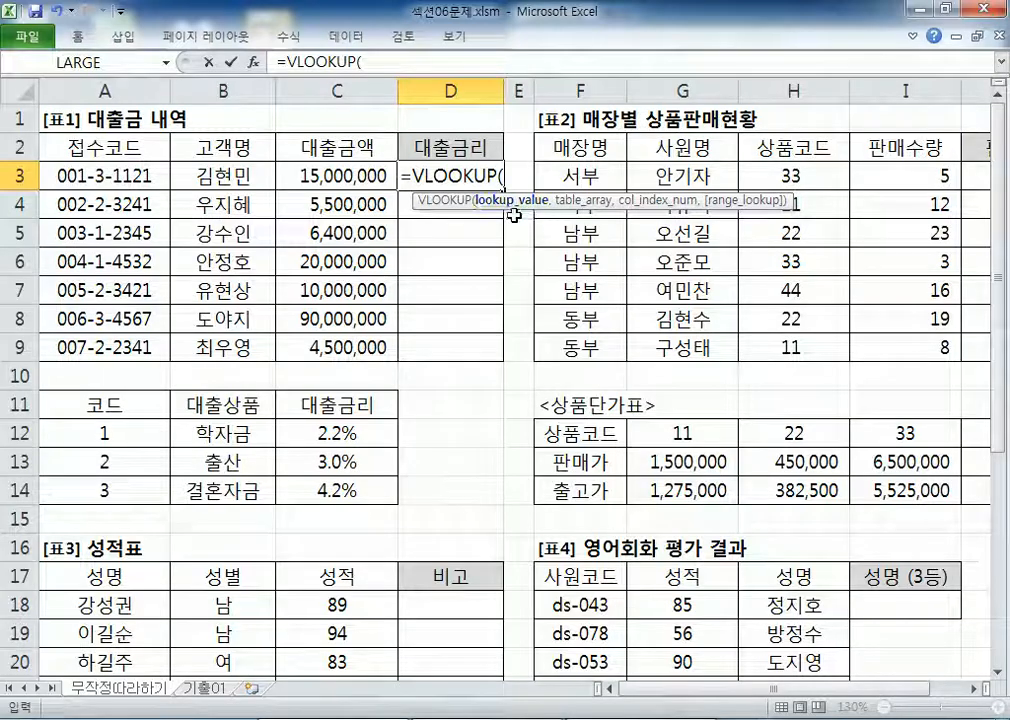
Step: Open the VLOOKUP Function Arguments dialog for D3 and move it off the tables
click(255, 75)
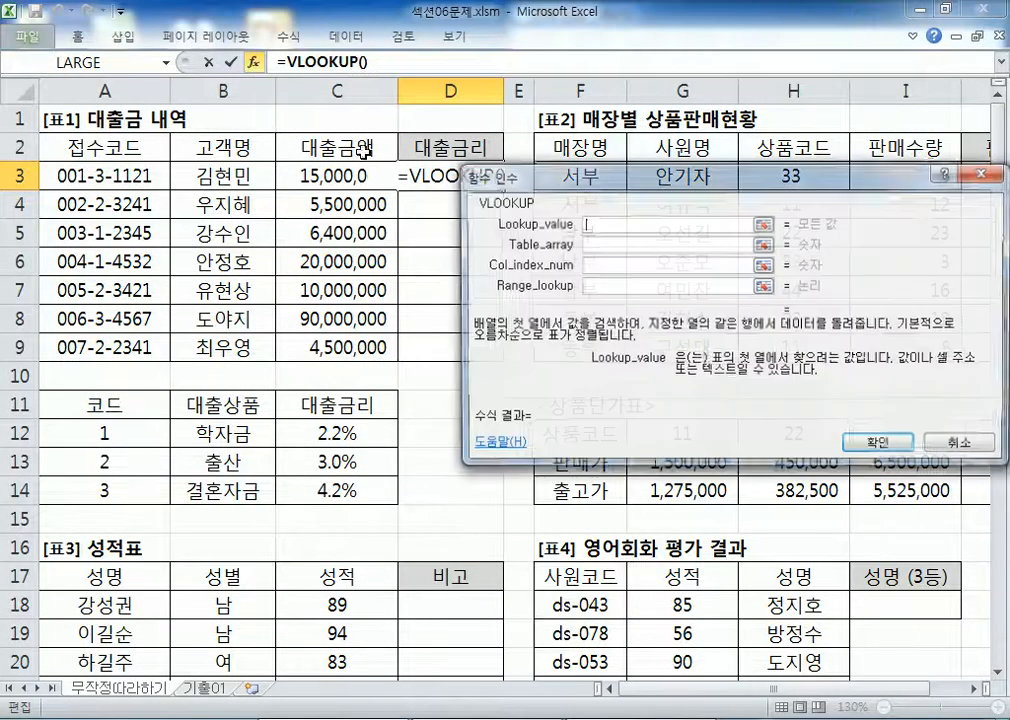
drag(509, 175, 441, 213)
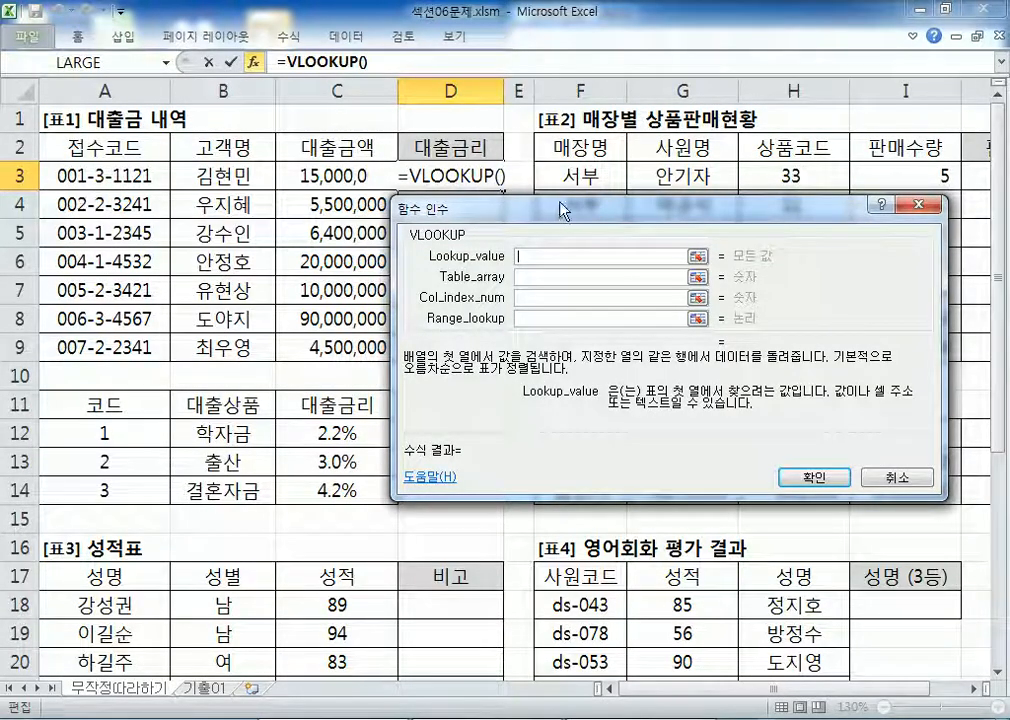
click(521, 279)
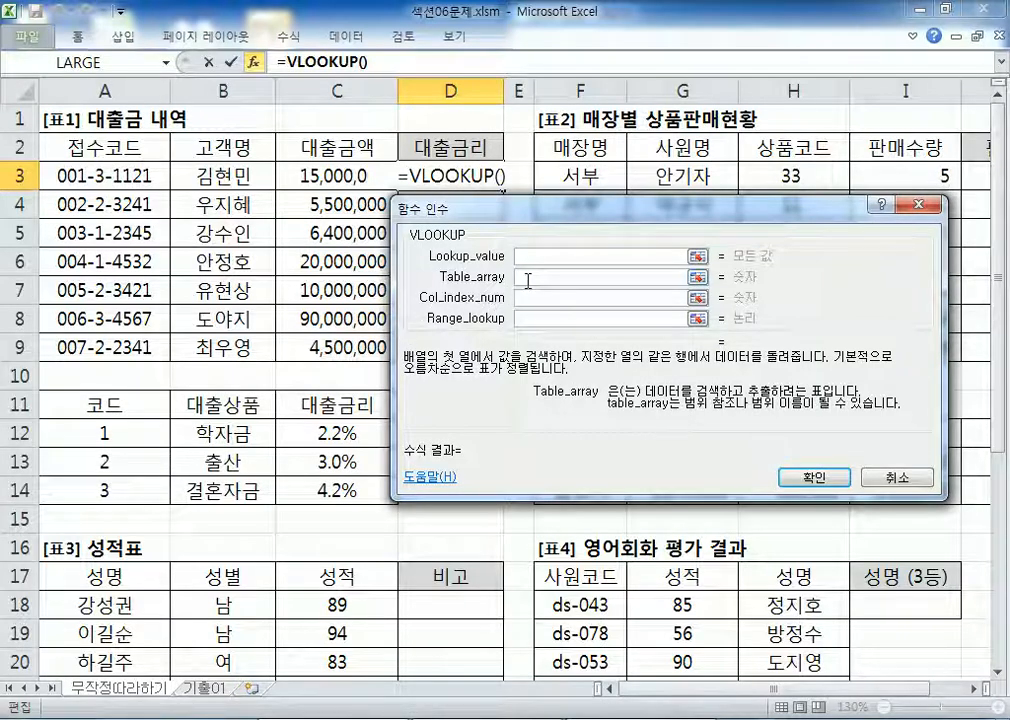
Step: Set Table_array to the absolute range $A$12:$C$14 and Col_index_num to 3
drag(103, 433, 341, 484)
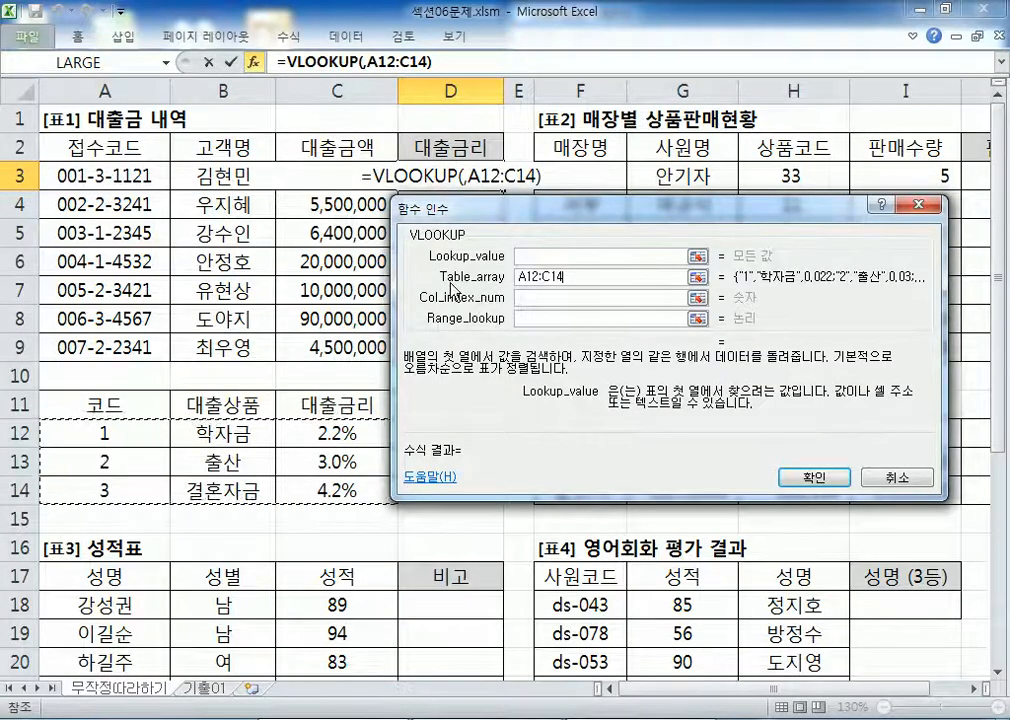
drag(400, 207, 420, 207)
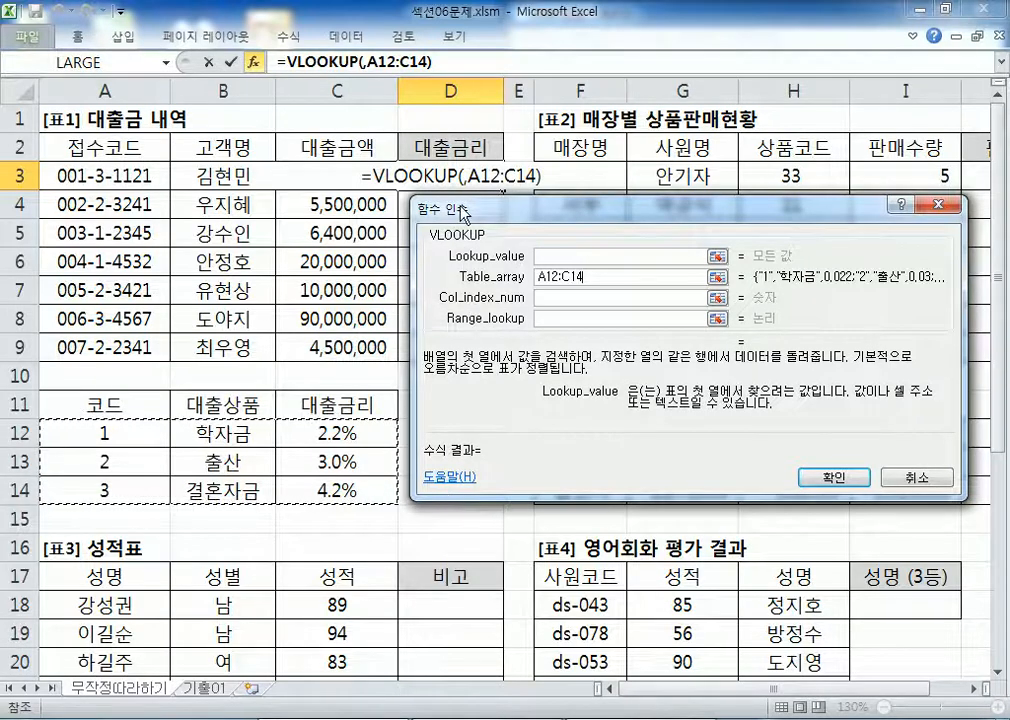
drag(470, 282, 463, 277)
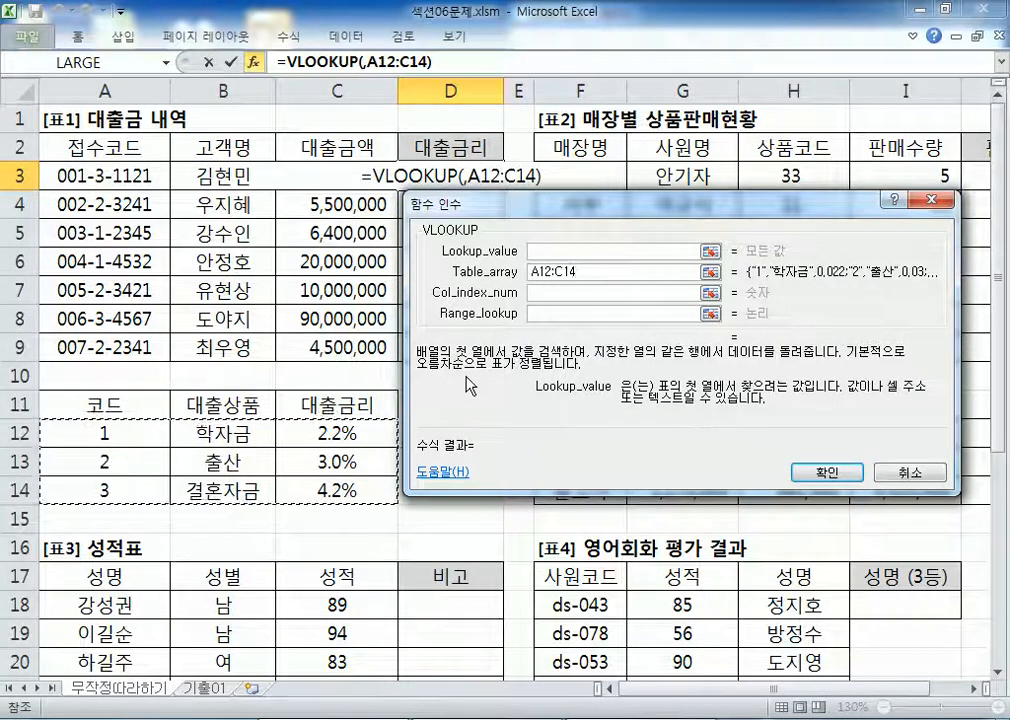
key(F4)
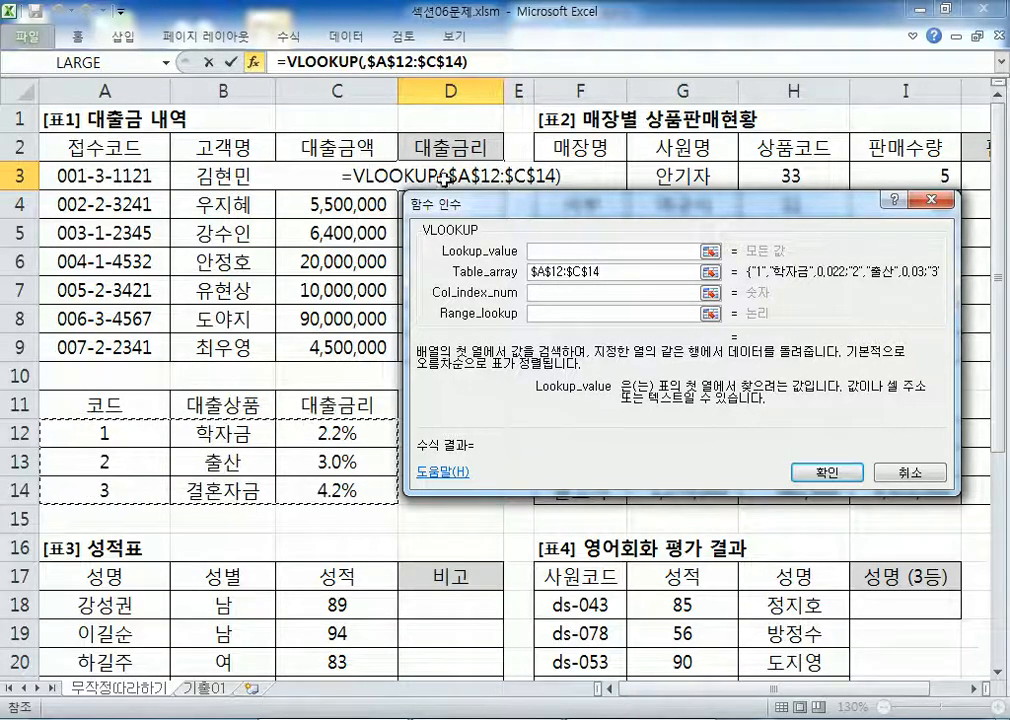
click(539, 293)
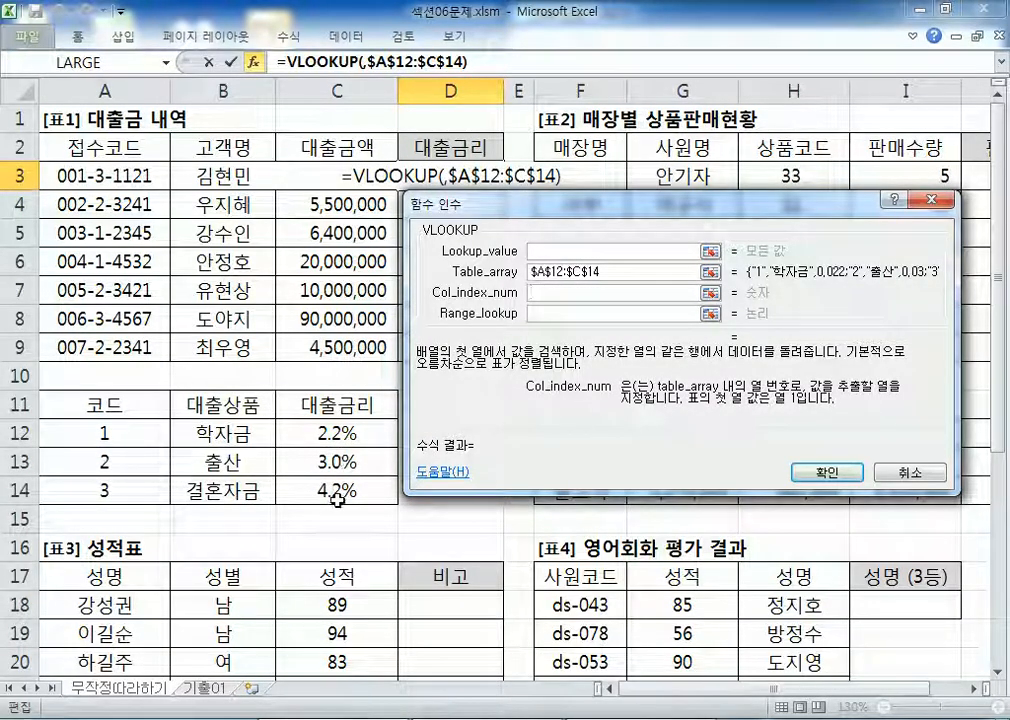
text(3)
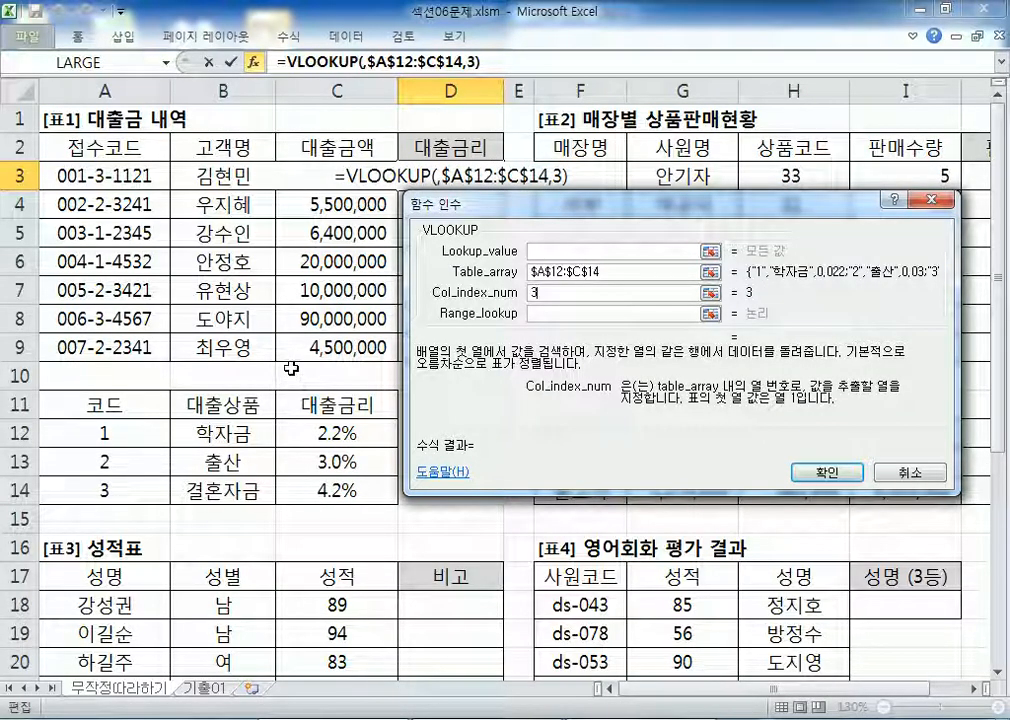
Step: Enter MID(A3,5,1) as the VLOOKUP lookup value, previewing 4.2%, then bring up the Notepad notes
click(558, 252)
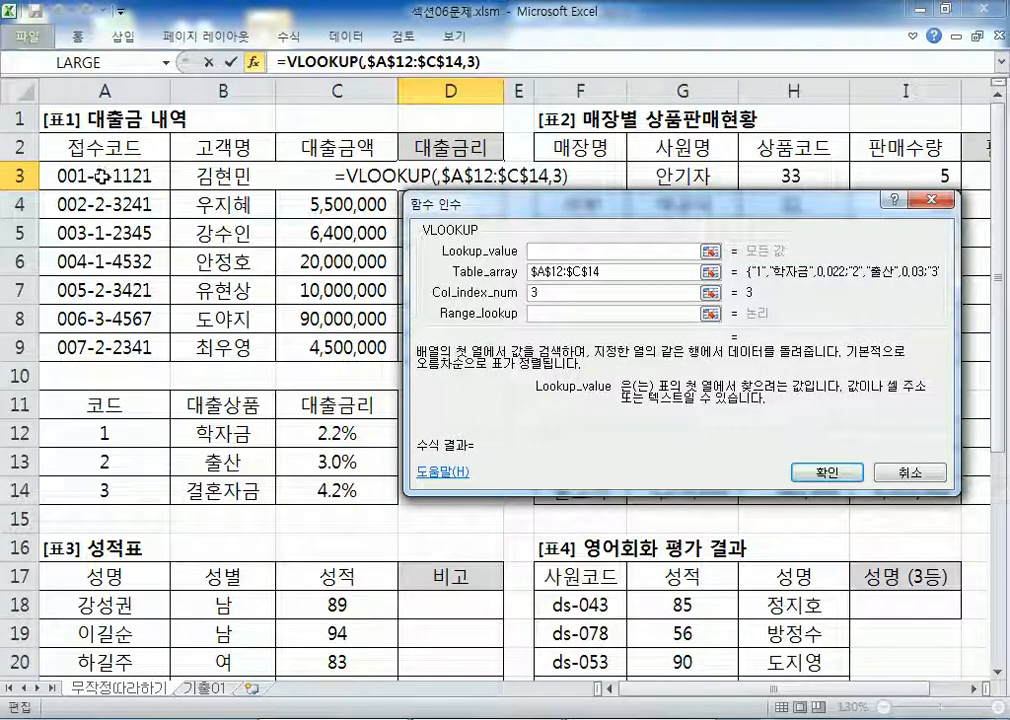
key(alt+Tab)
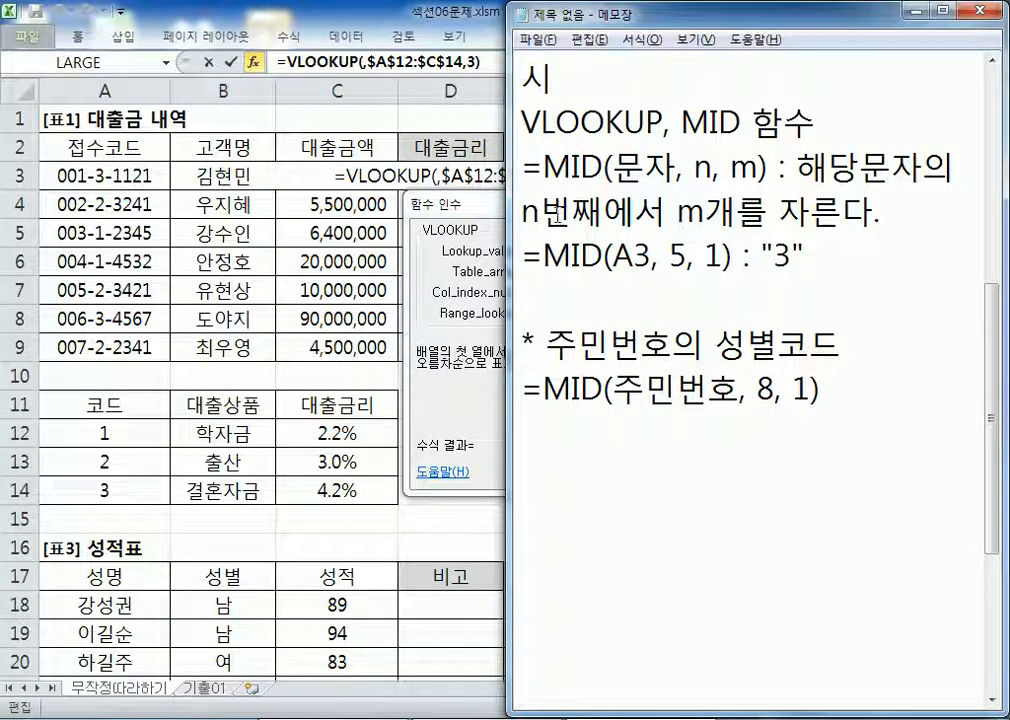
click(487, 222)
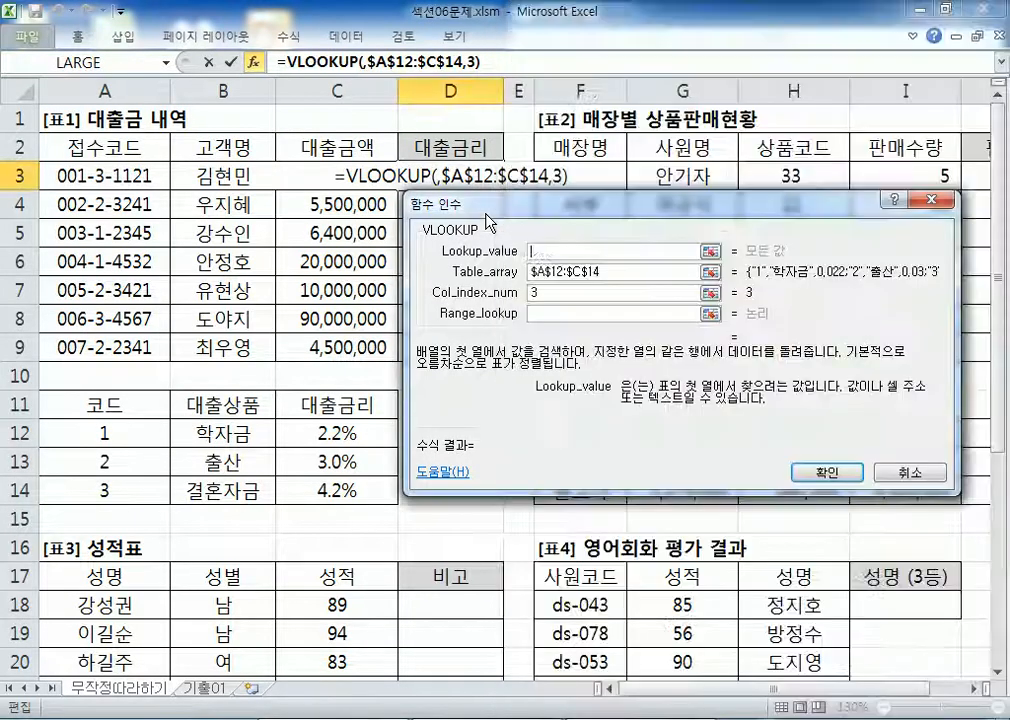
text(MI)
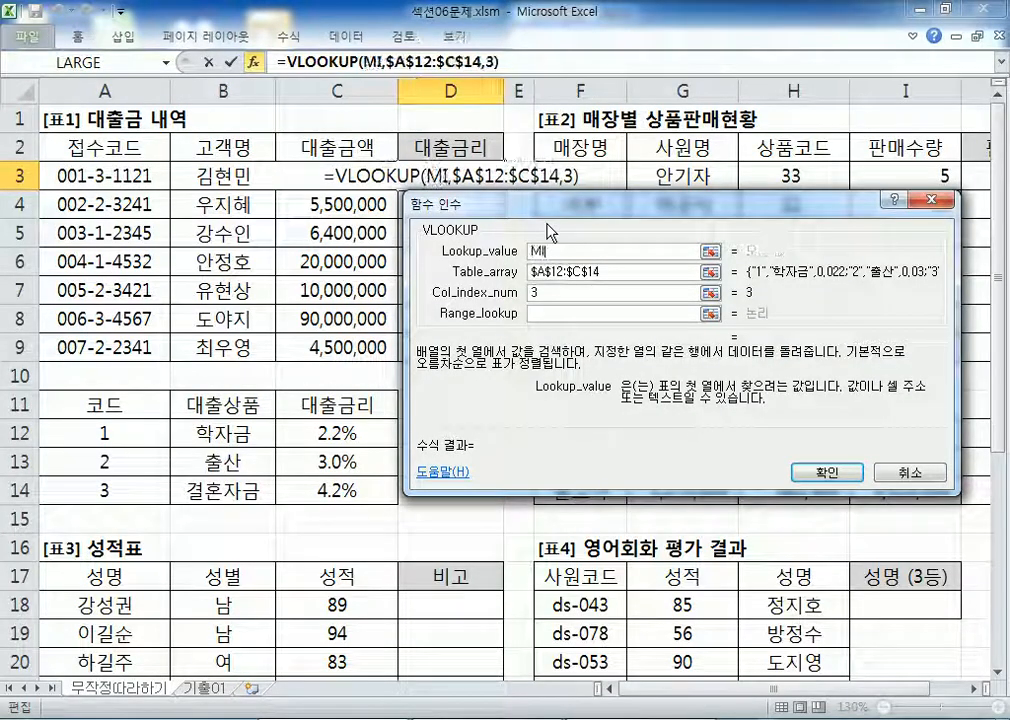
text(D()
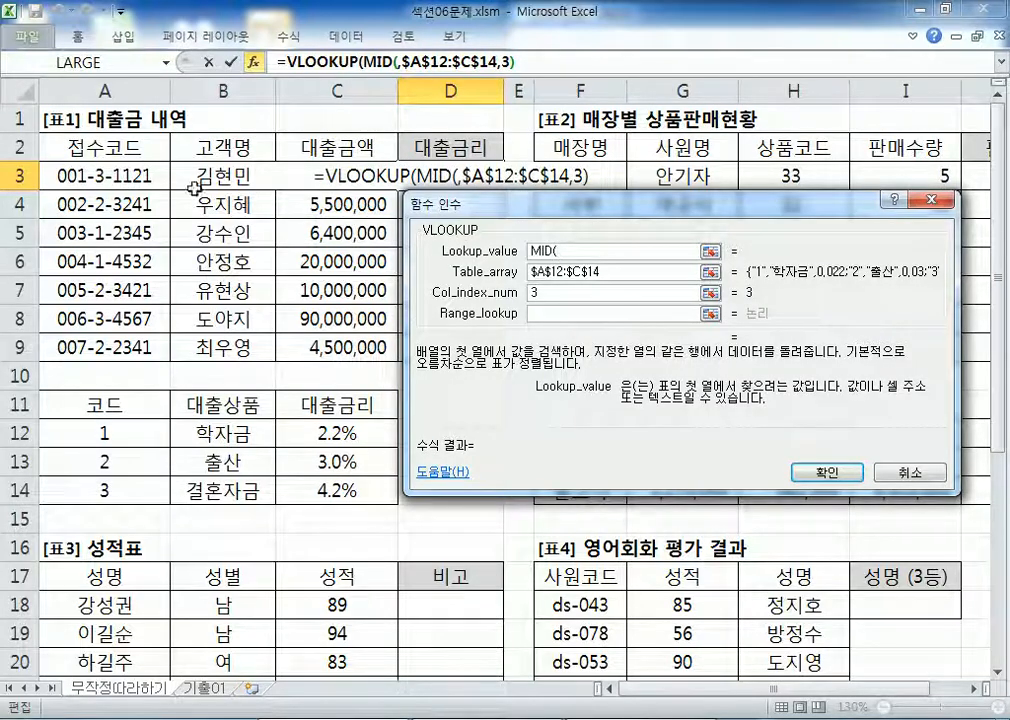
click(113, 175)
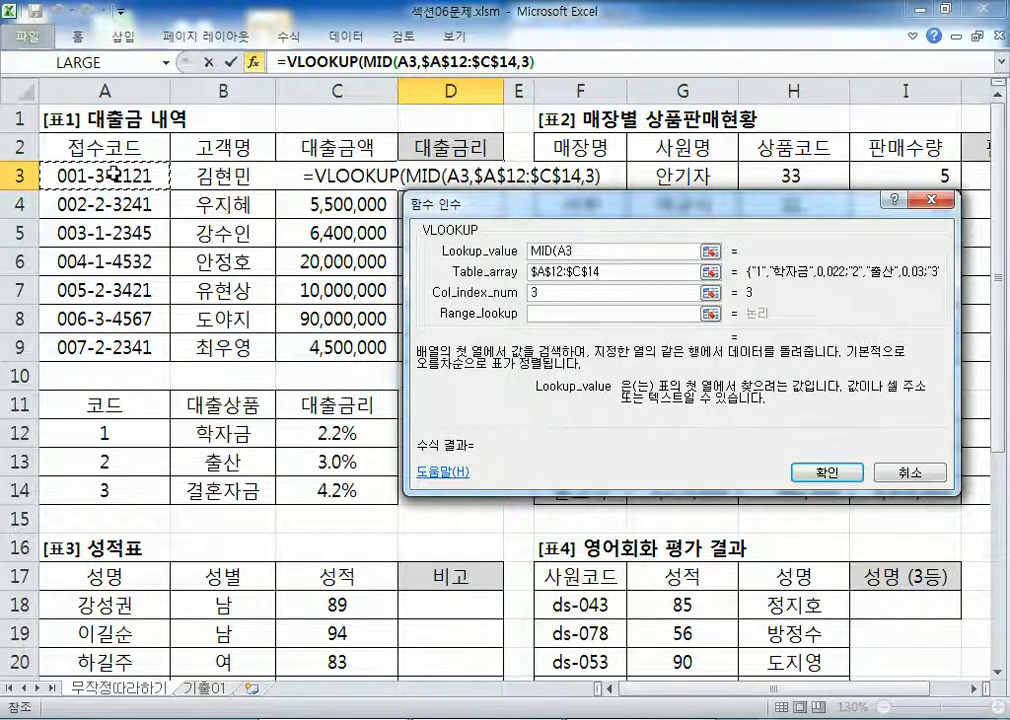
text(,5,)
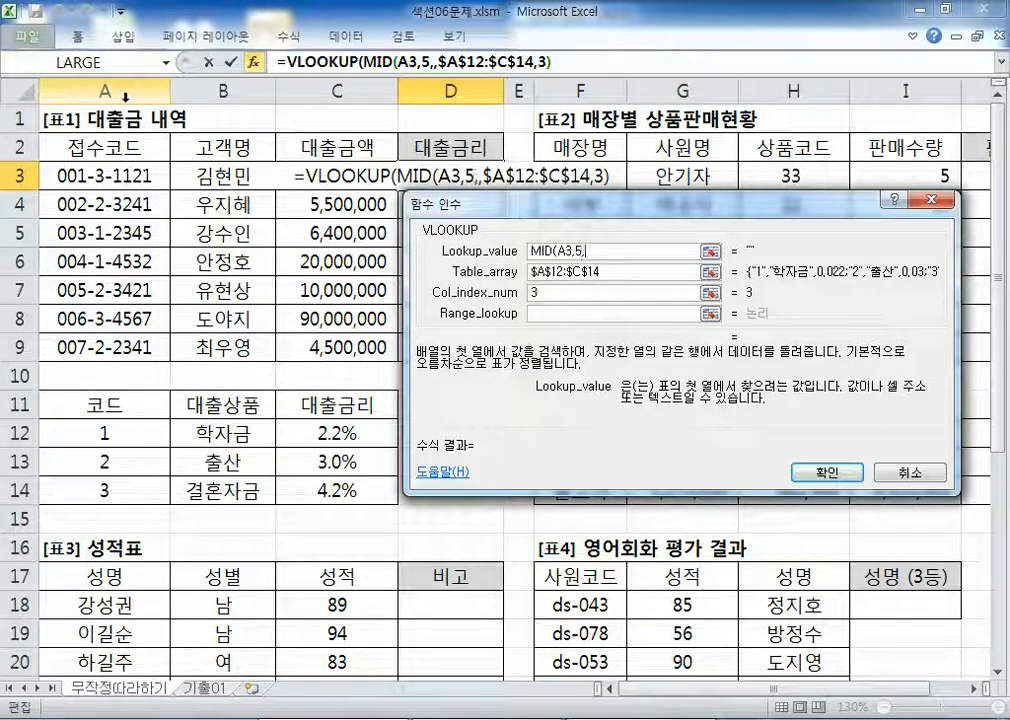
text(1))
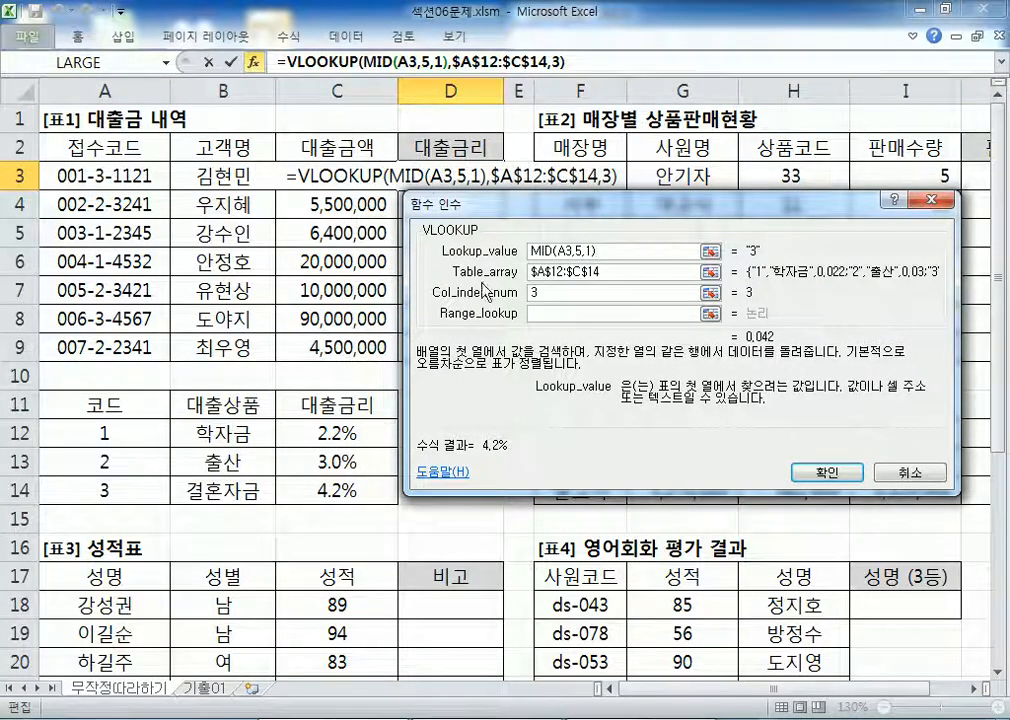
key(alt+Tab)
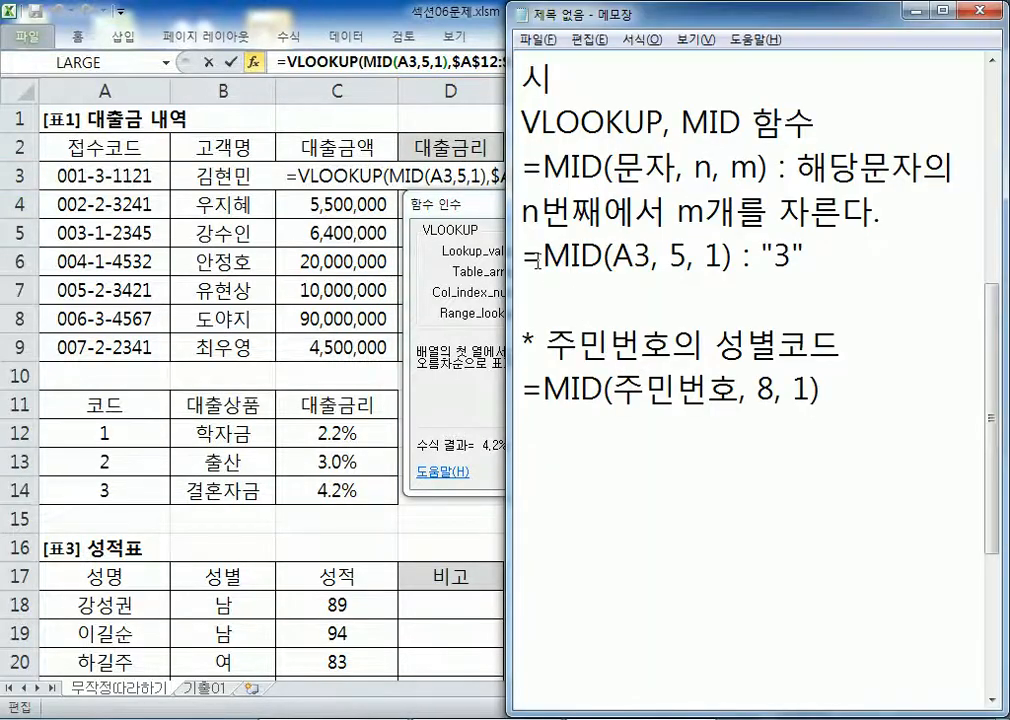
Step: Set Range_lookup to 0 for an exact match and confirm, so D3 shows 4.2%
drag(543, 257, 735, 259)
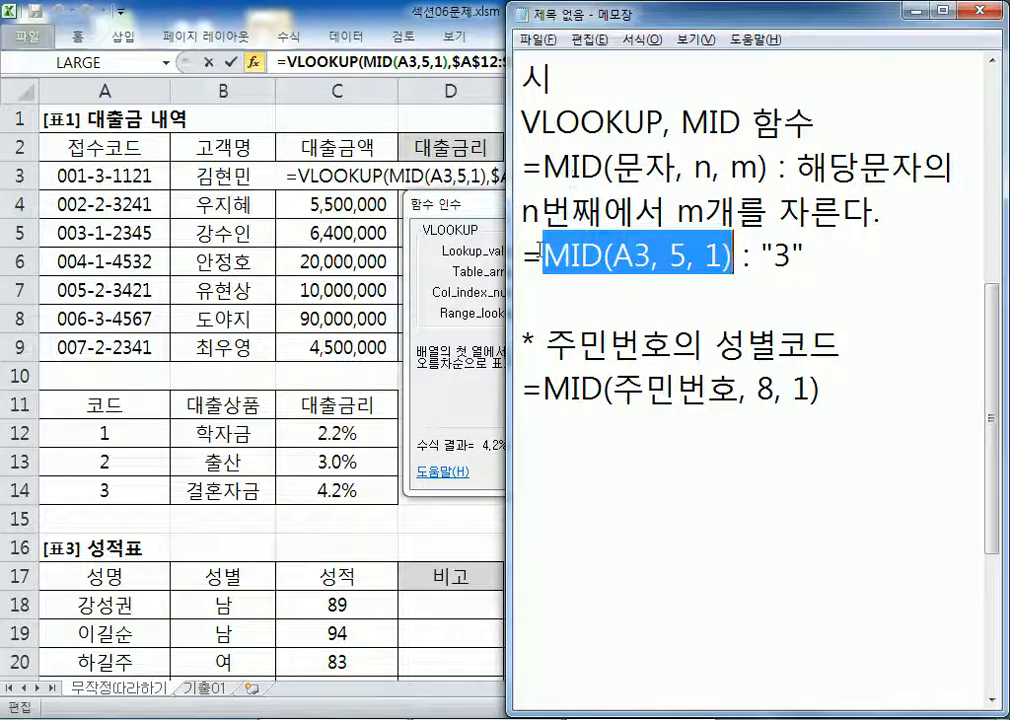
click(482, 212)
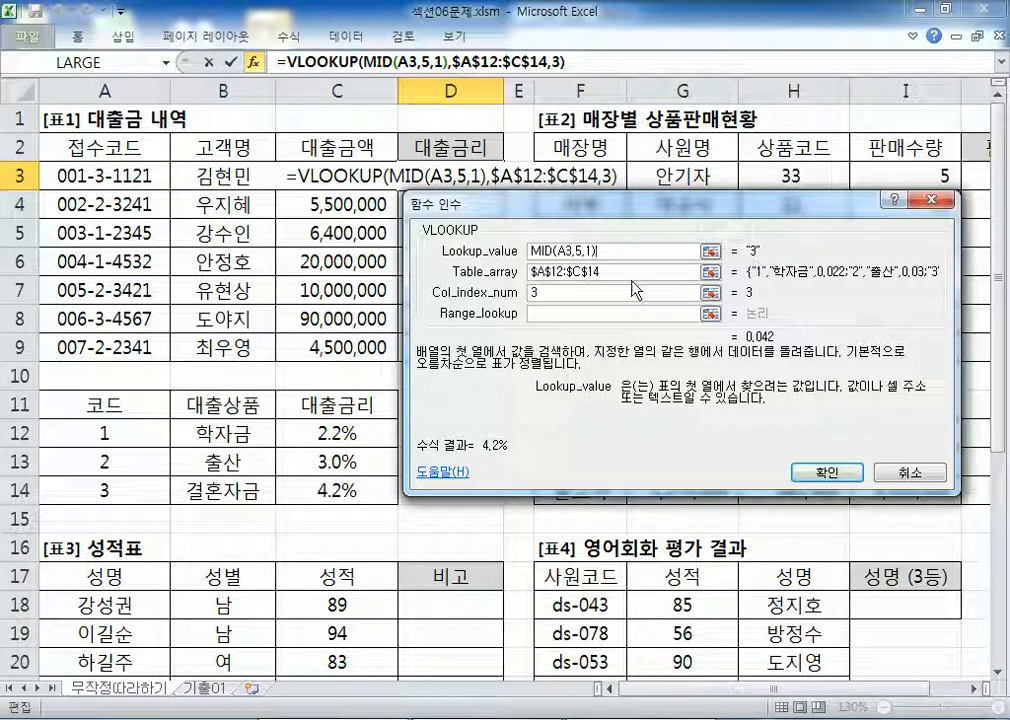
drag(622, 276, 502, 277)
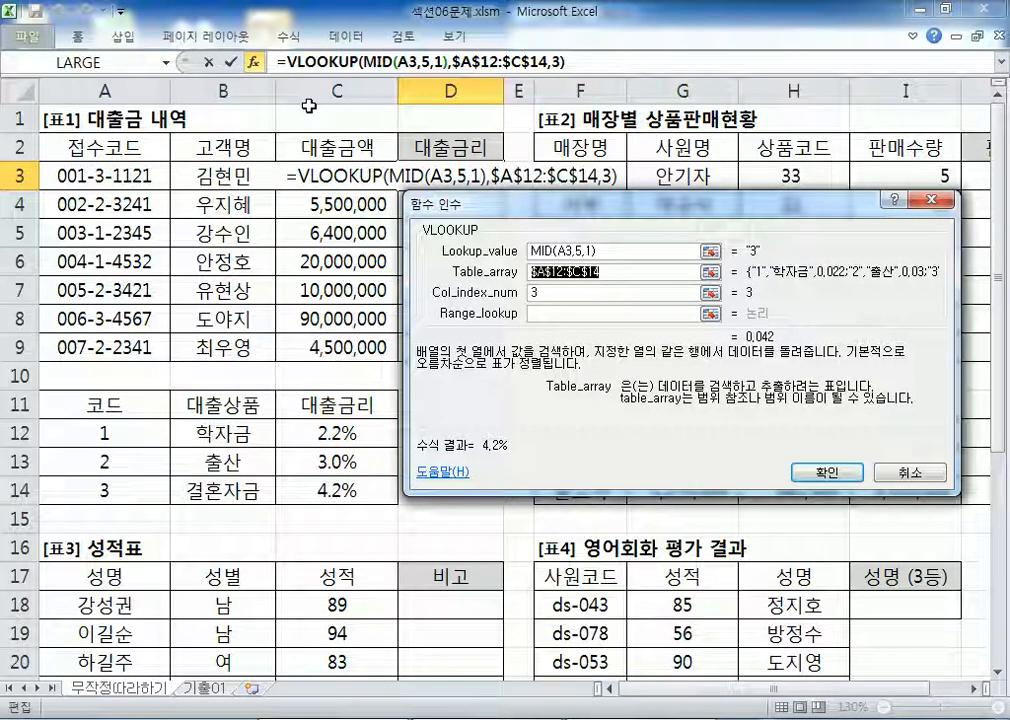
click(563, 313)
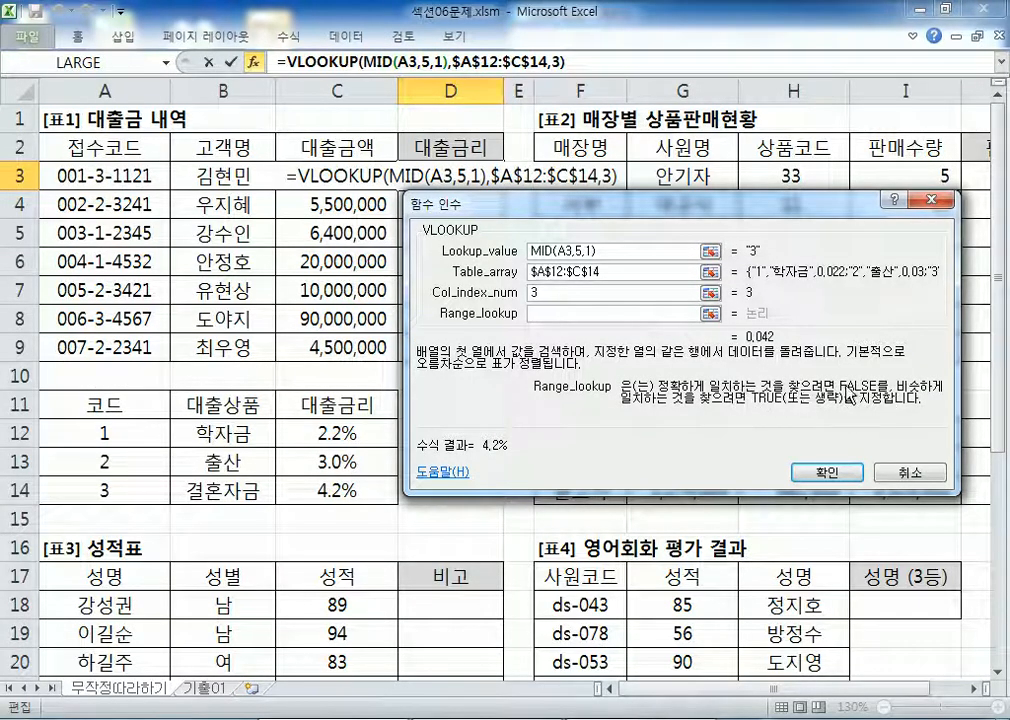
text(F)
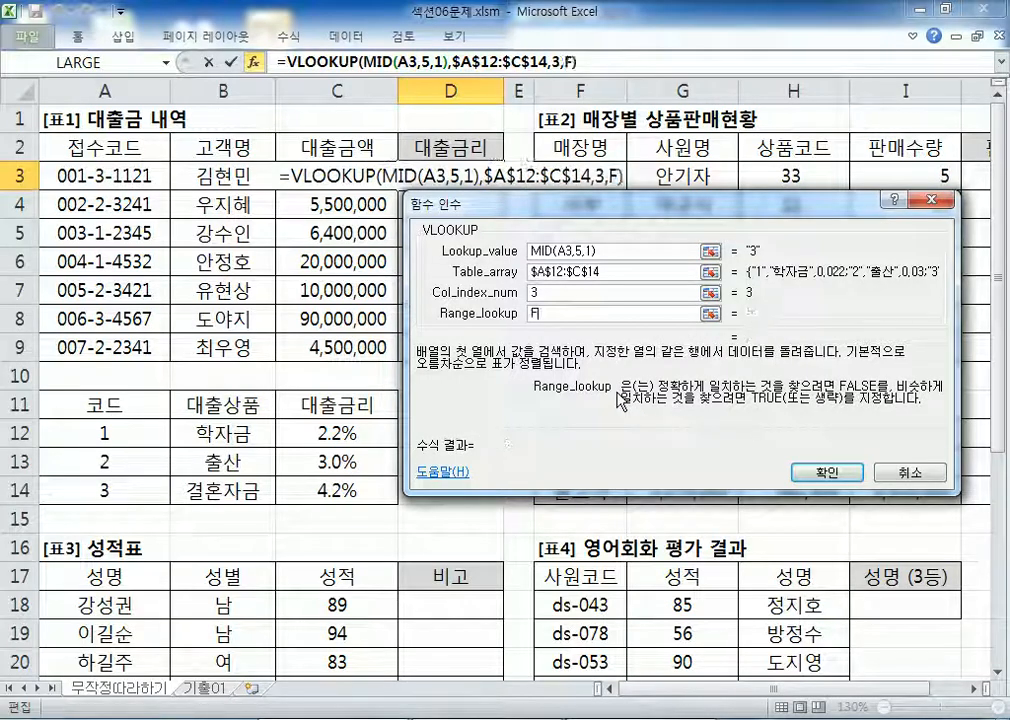
text(ALSE)
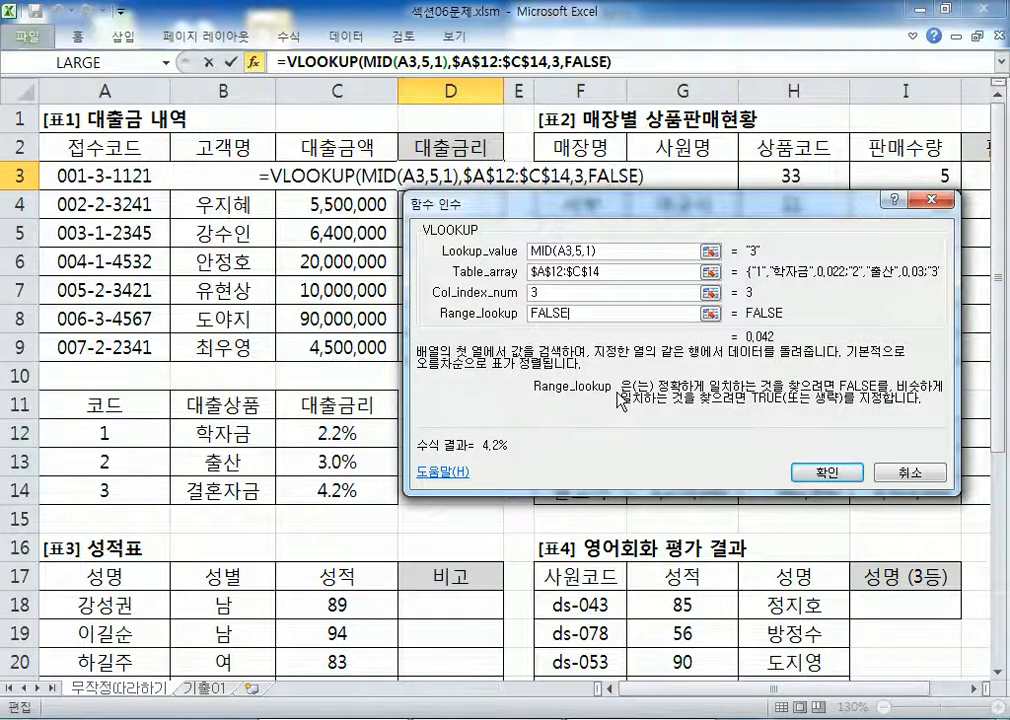
key(BackSpace)
key(BackSpace)
key(BackSpace)
key(BackSpace)
key(BackSpace)
text(0)
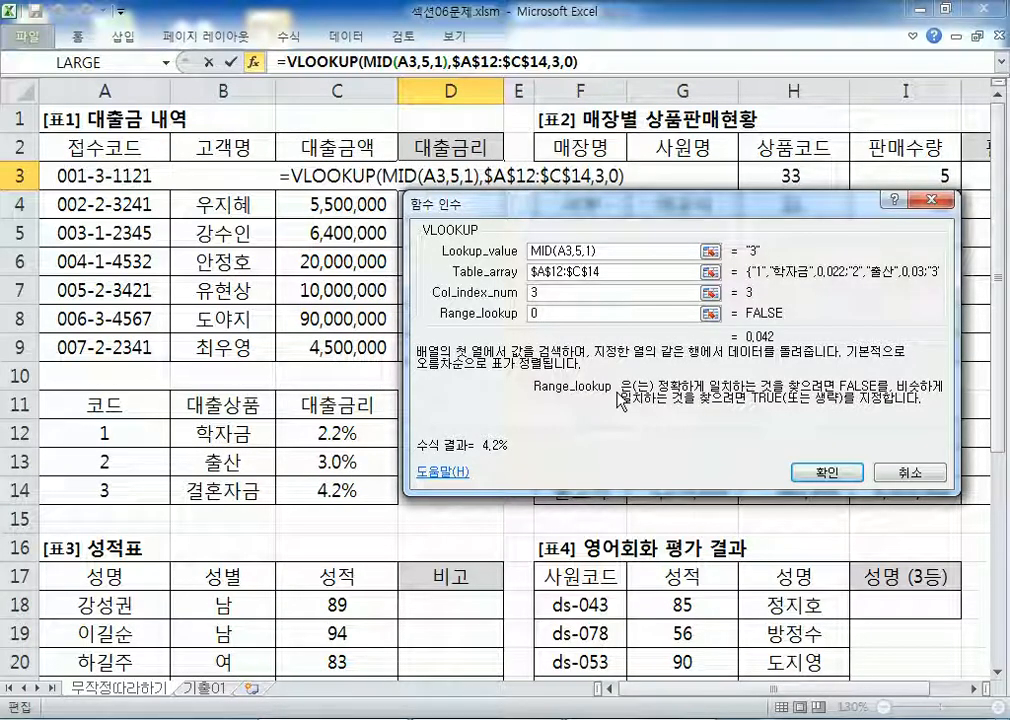
click(818, 486)
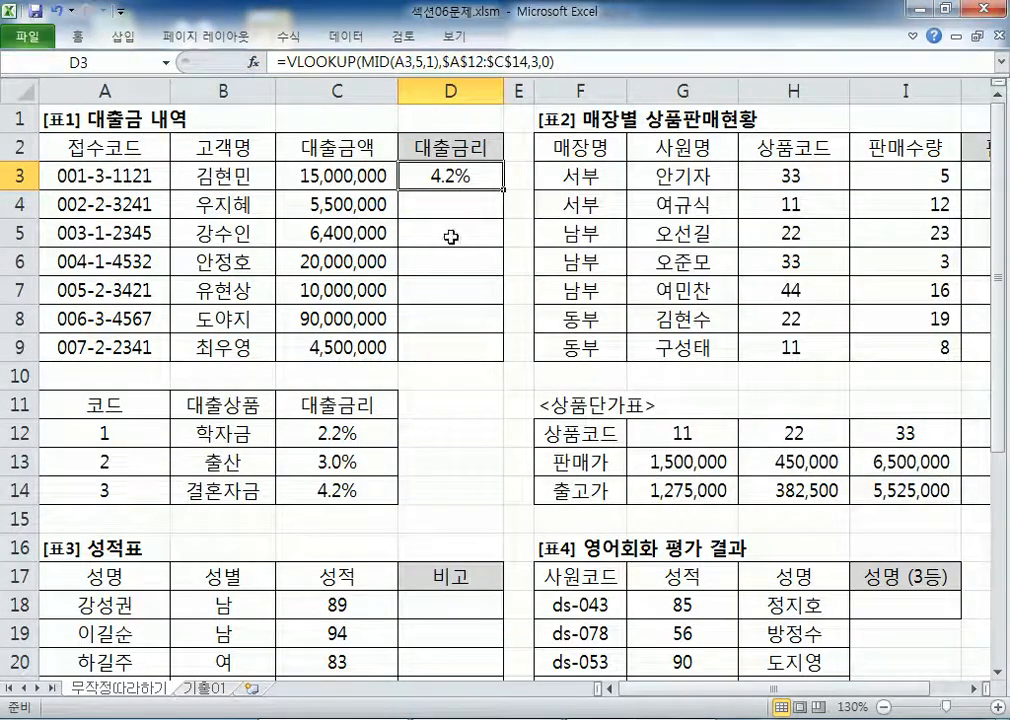
Step: Copy D3's formula =VLOOKUP(MID(A3,5,1),$A$12:$C$14,3,0) from the formula bar
drag(553, 62, 253, 42)
key(ctrl+c)
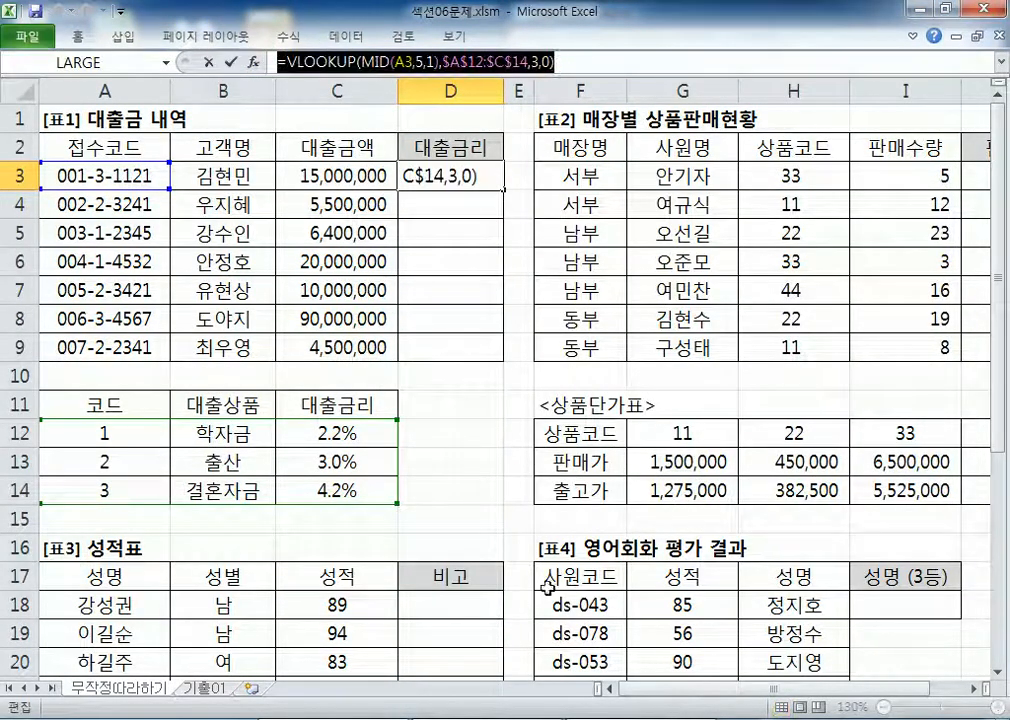
key(alt+Tab)
Step: Paste the VLOOKUP formula into the notes and widen Notepad so it fits on one line
click(545, 476)
key(ctrl+v)
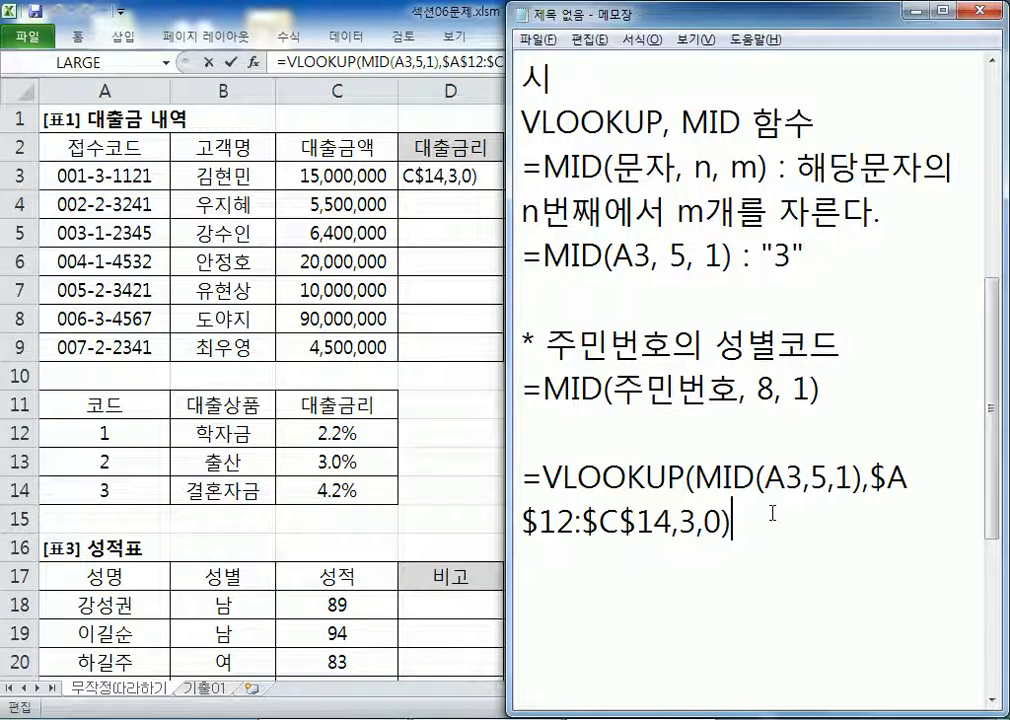
drag(508, 411, 279, 411)
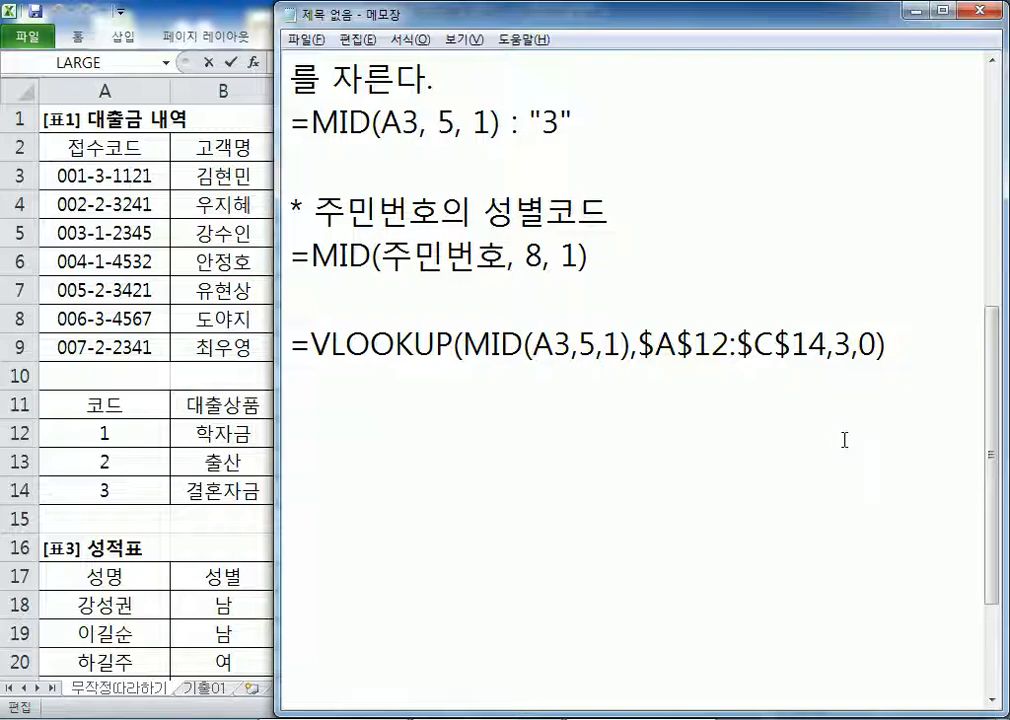
double_click(866, 345)
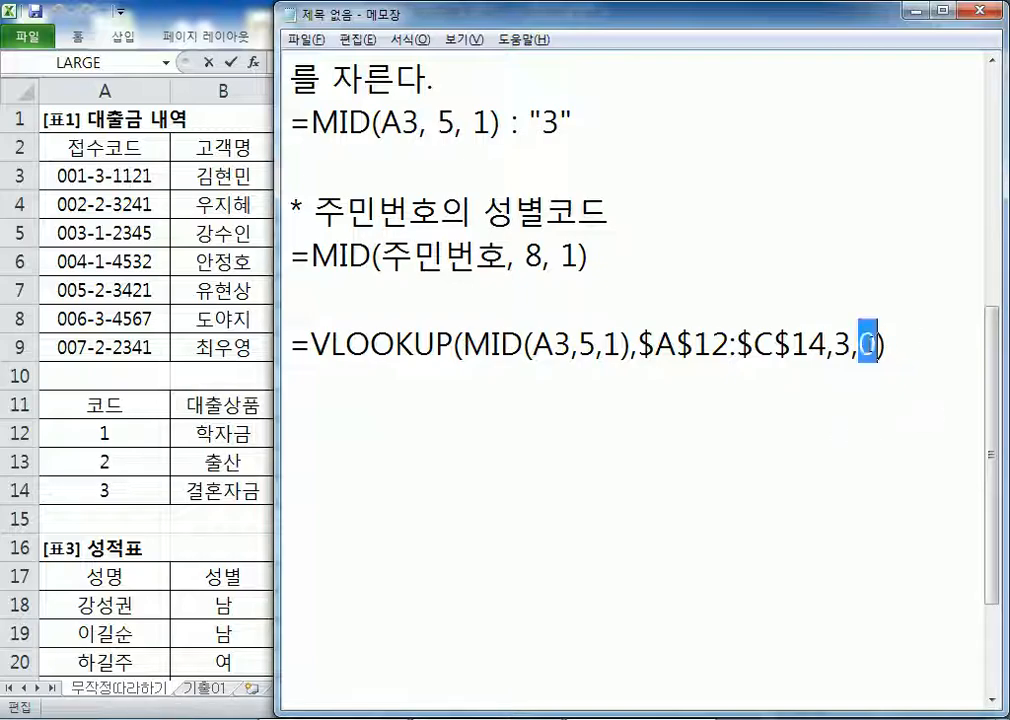
click(974, 352)
key(Return)
Step: Add the line '0(FALSE) : 정확하게 일치' below the formula
text(0 )
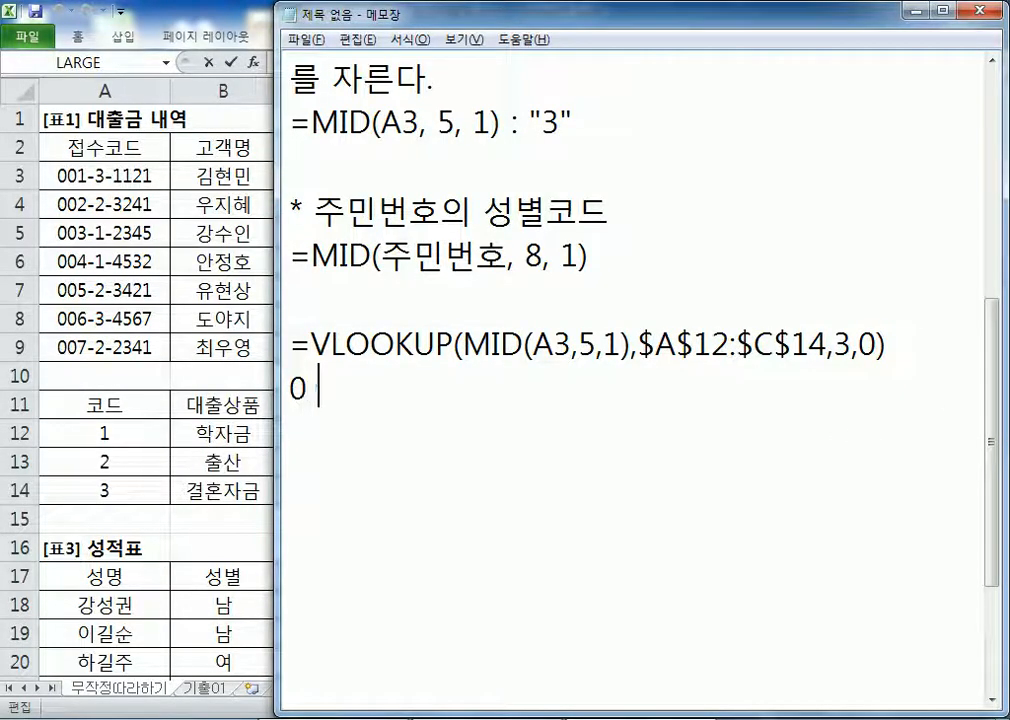
text(: 정호)
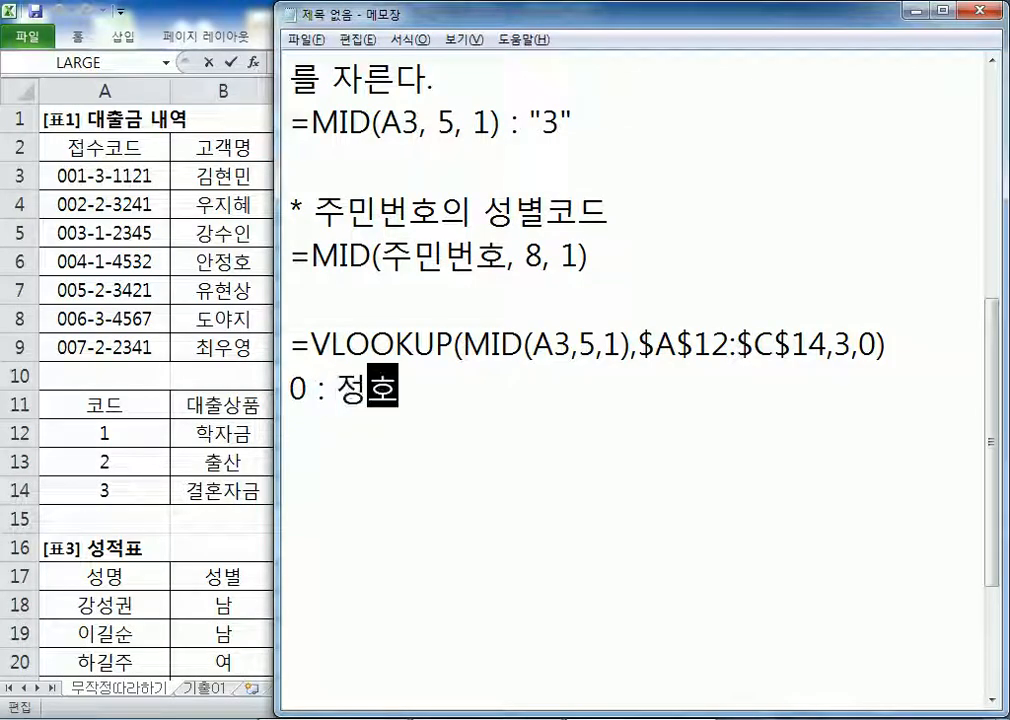
text(확하게 일ㅊ)
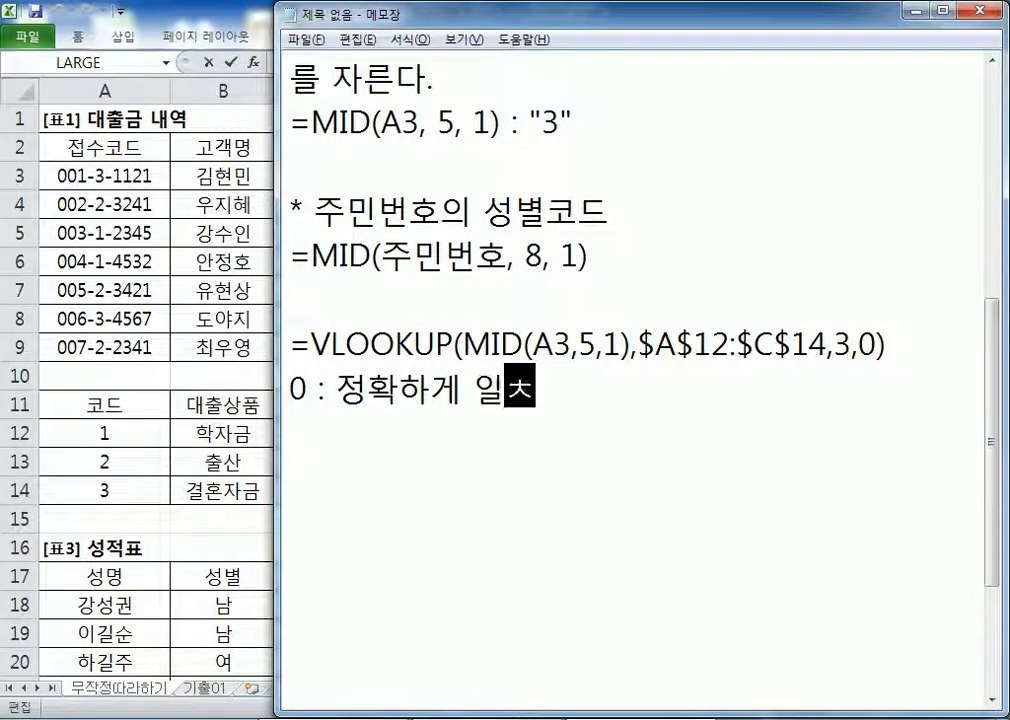
text(ㅣ)
key(Return)
text(1)
key(Up)
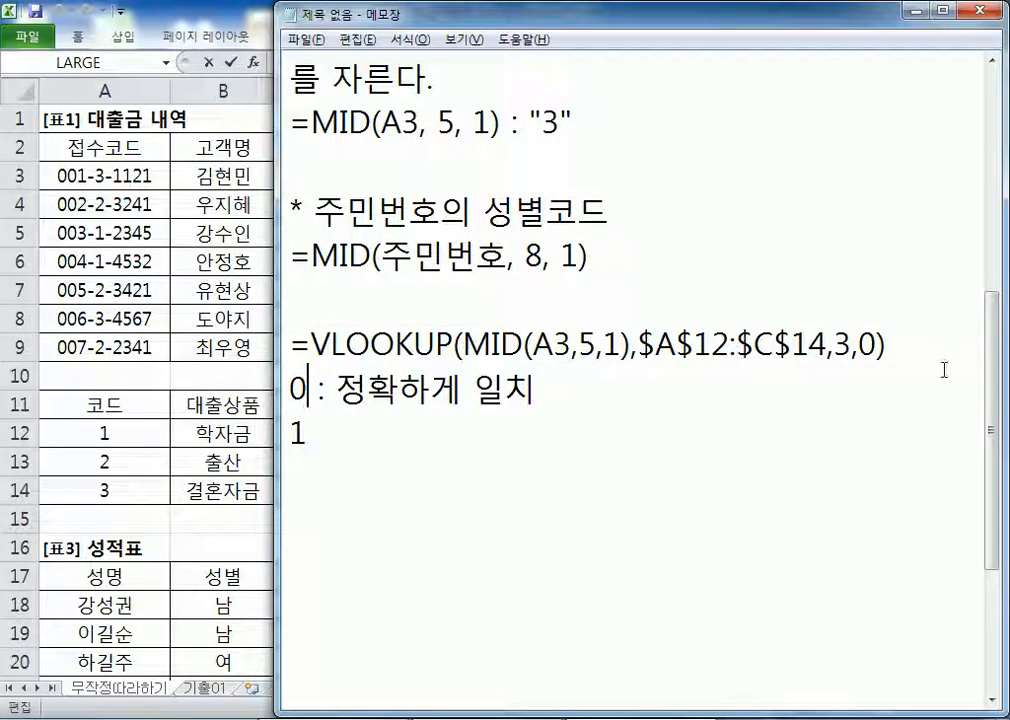
text(()
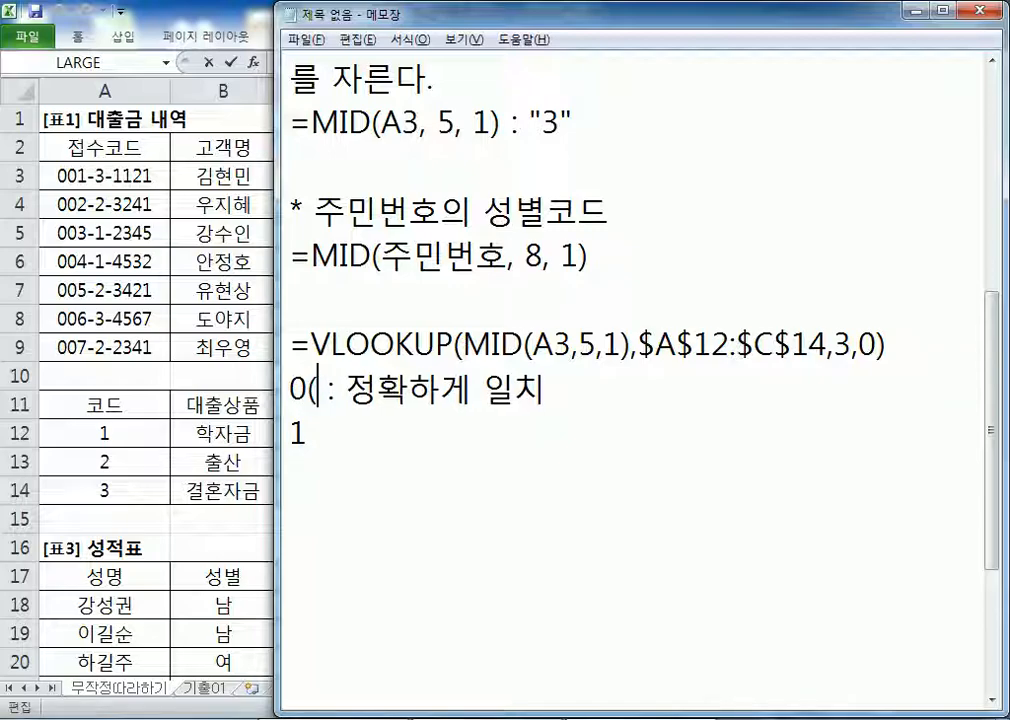
text(FLASE)
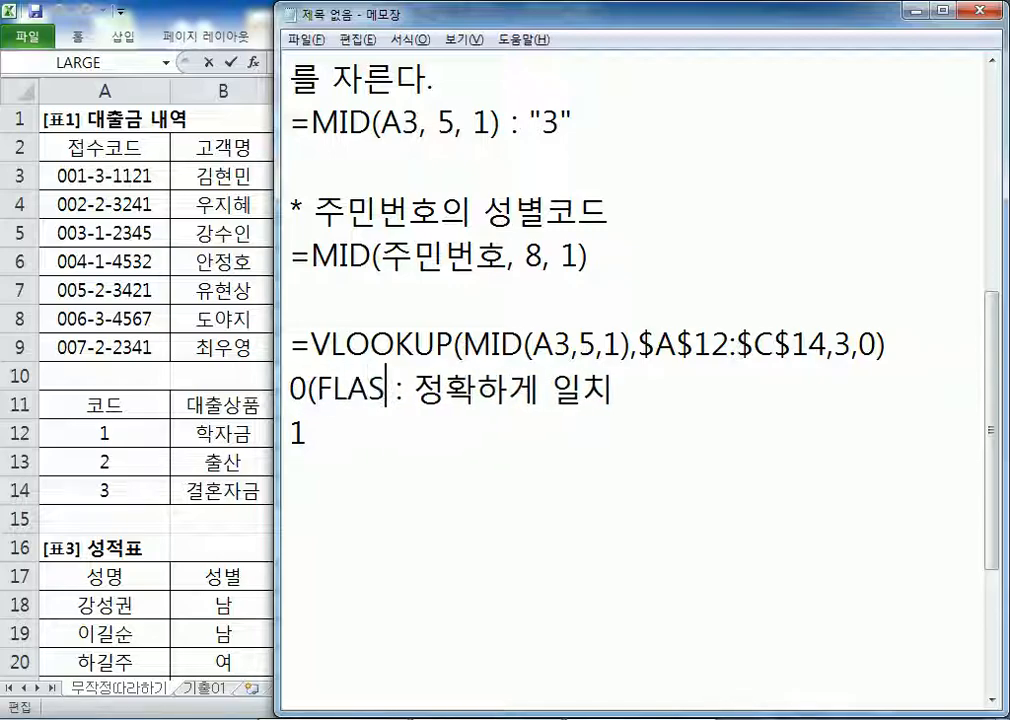
key(BackSpace)
key(BackSpace)
key(BackSpace)
key(BackSpace)
text(A)
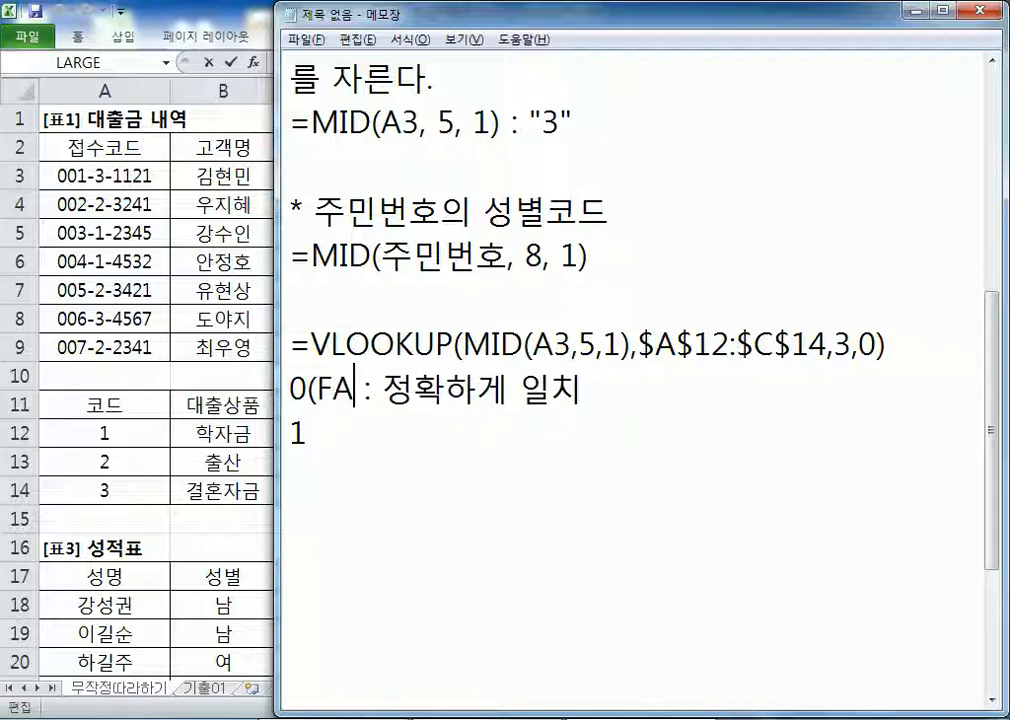
text(LSE))
Step: Add the line '1(TRUE), 생략 : 비슷하게 일치' for approximate match
key(Down)
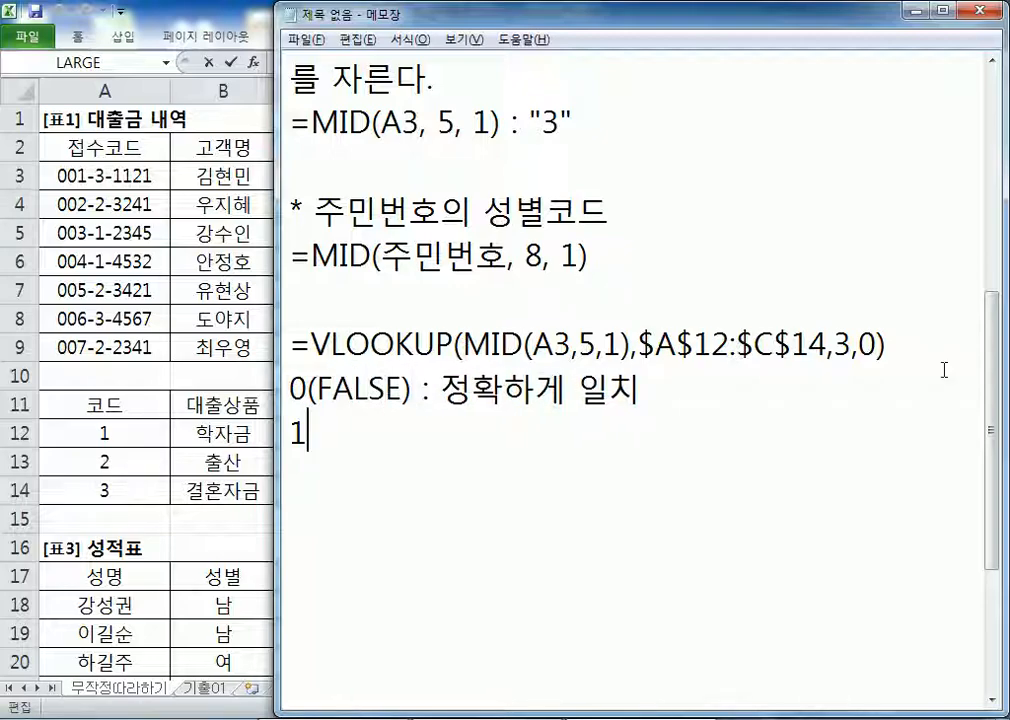
text((TRU)
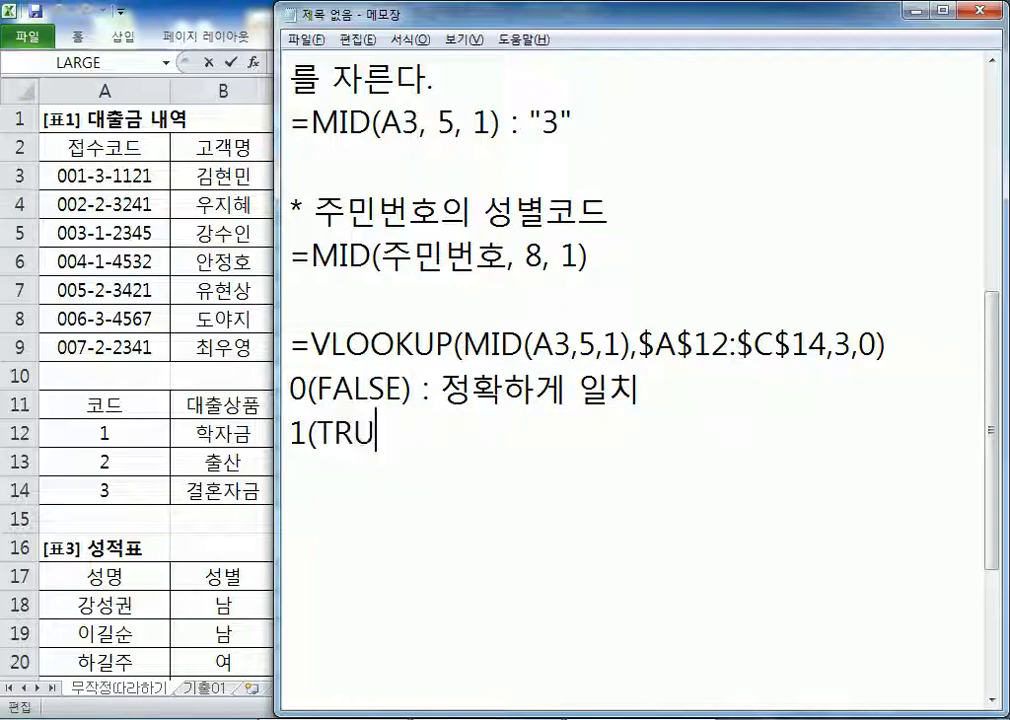
text(E))
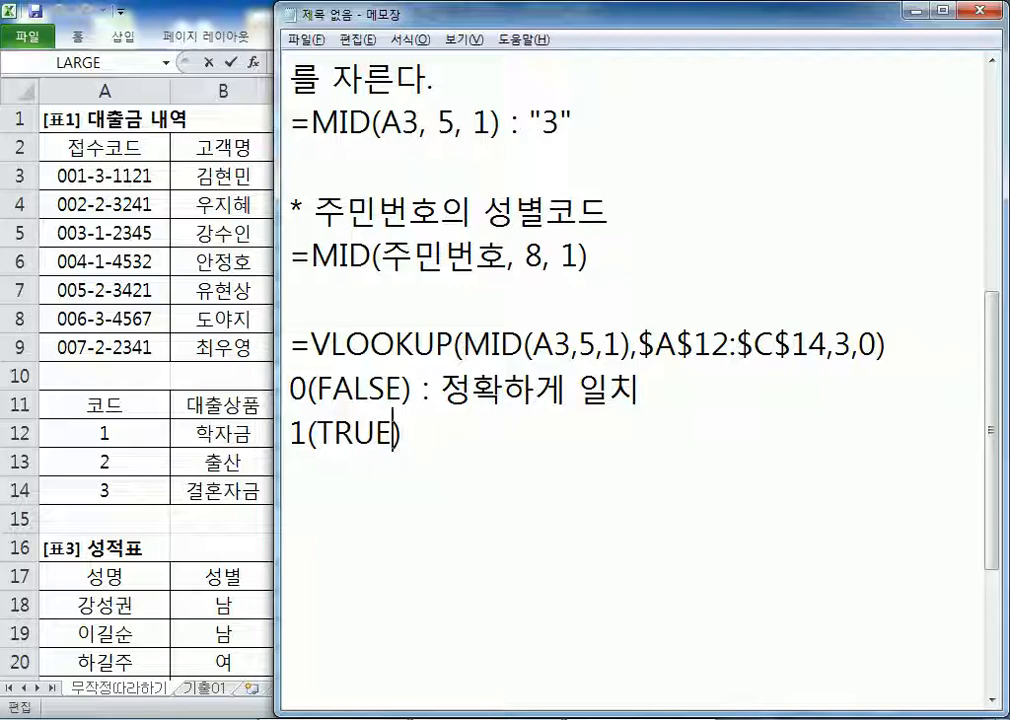
text(, TOD)
key(BackSpace)
key(BackSpace)
key(BackSpace)
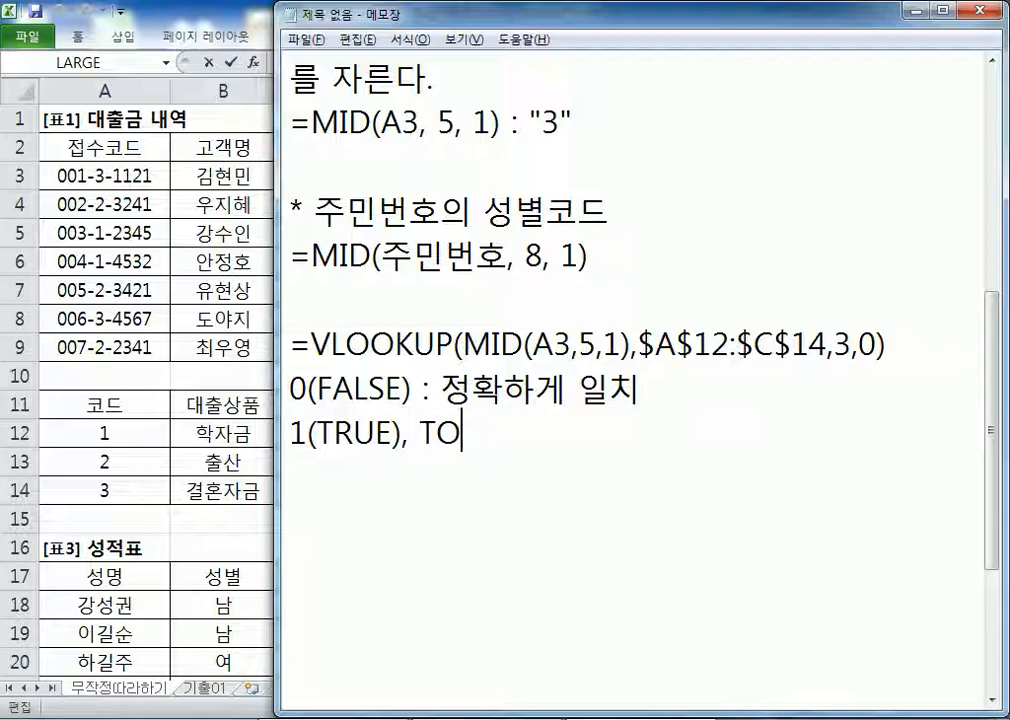
text(생랴ㄱ )
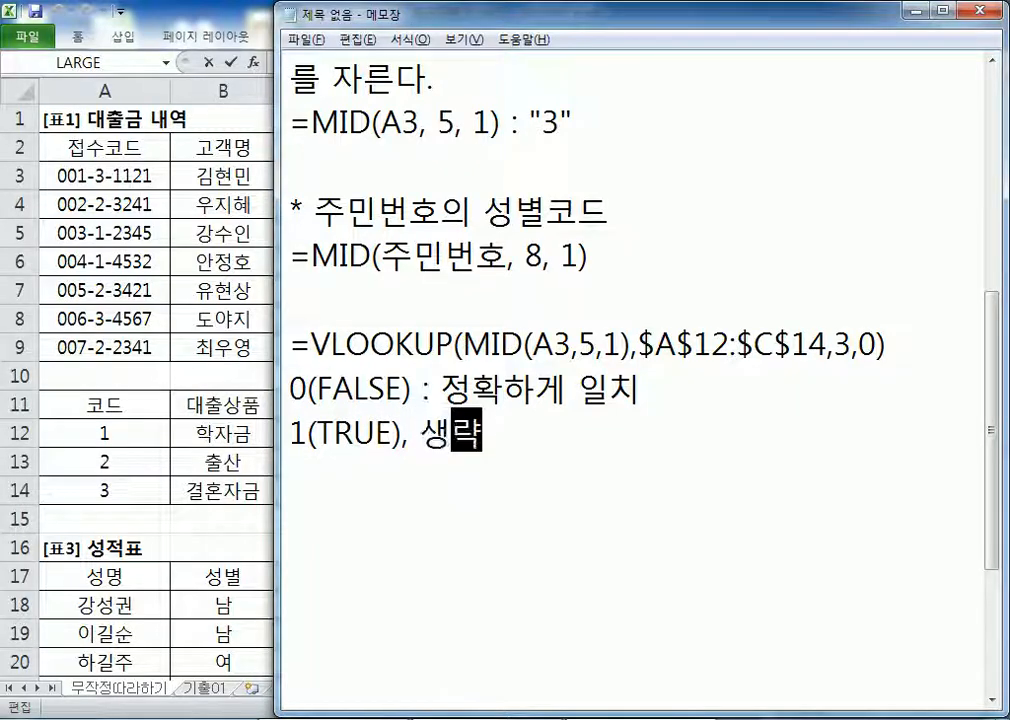
text(: 빗)
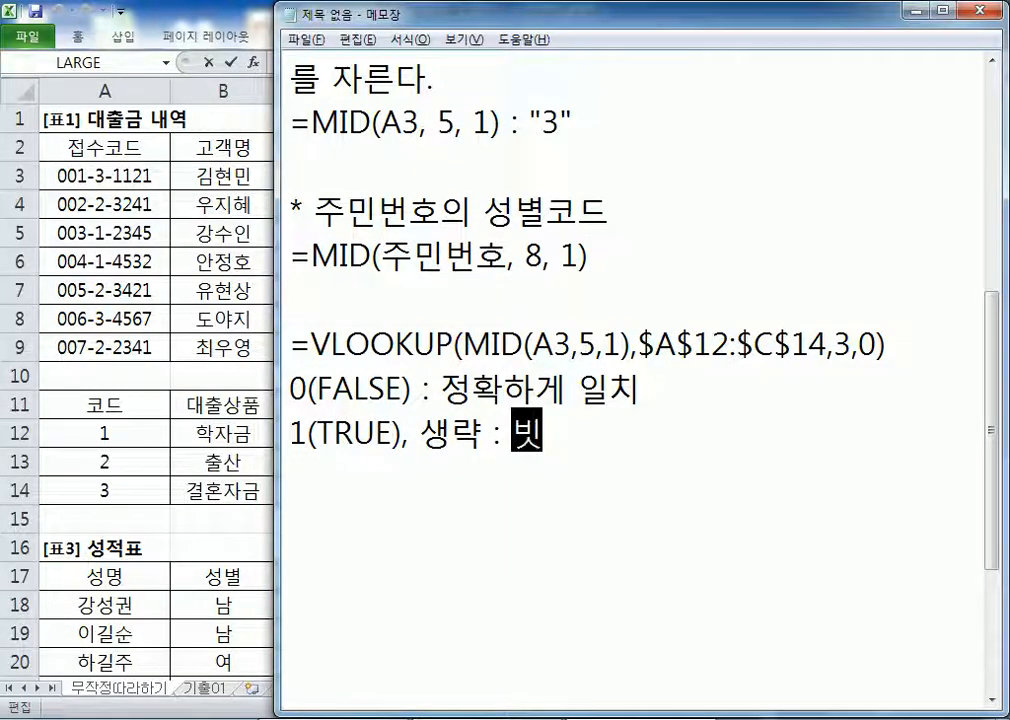
key(ctrl+z)
key(ctrl+z)
text(슷하게 일치)
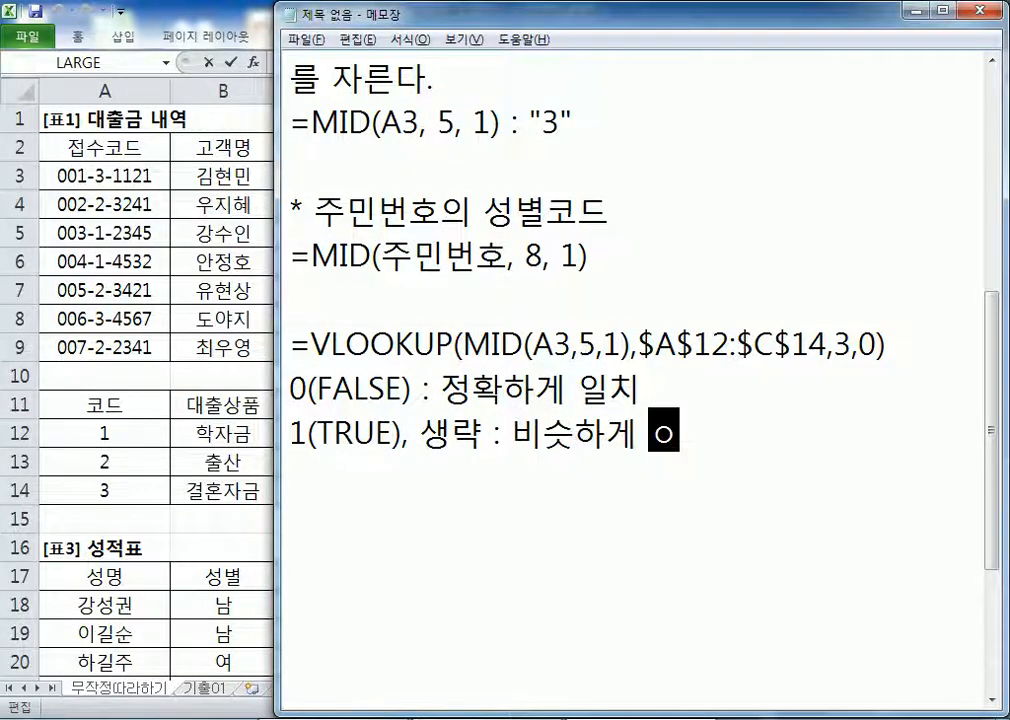
key(Return)
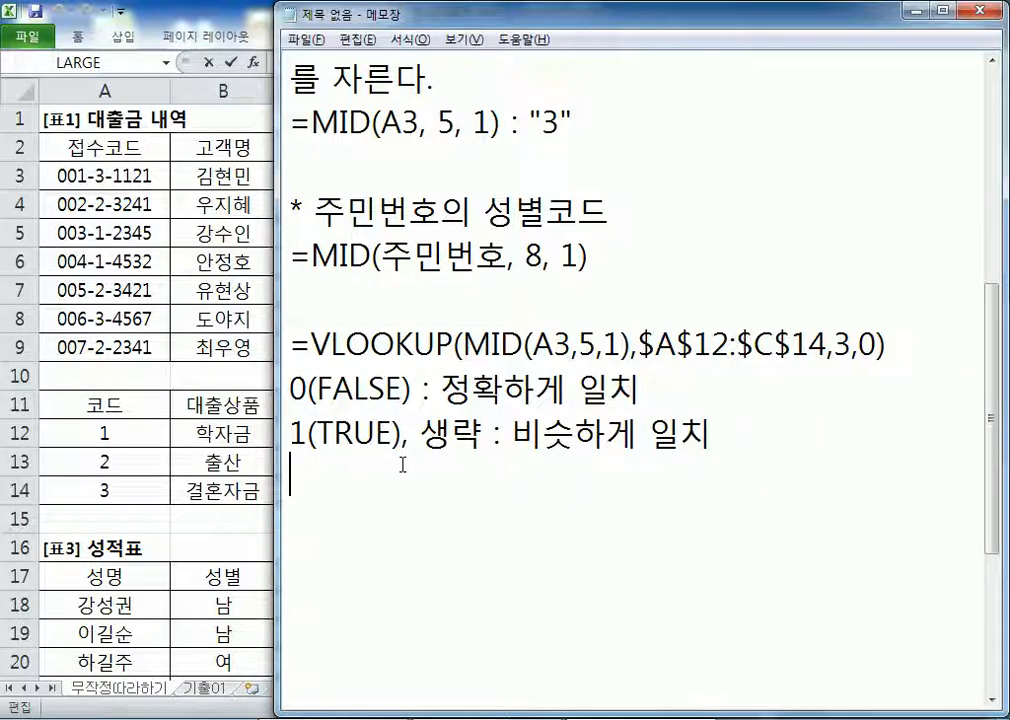
Step: Add a blank line after the match-type notes and return to Excel
key(Return)
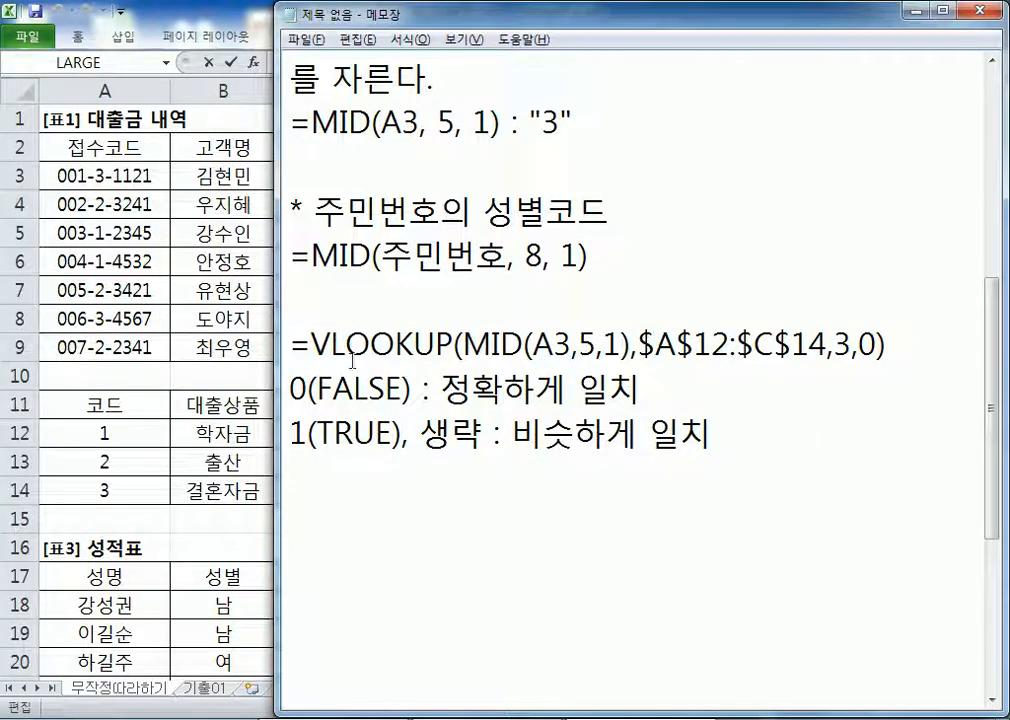
key(alt+Tab)
Step: Retype D3 as =VLOOKUP(MID(A3,5,1), using MID(A3,5,1) as the lookup value
key(Return)
click(451, 181)
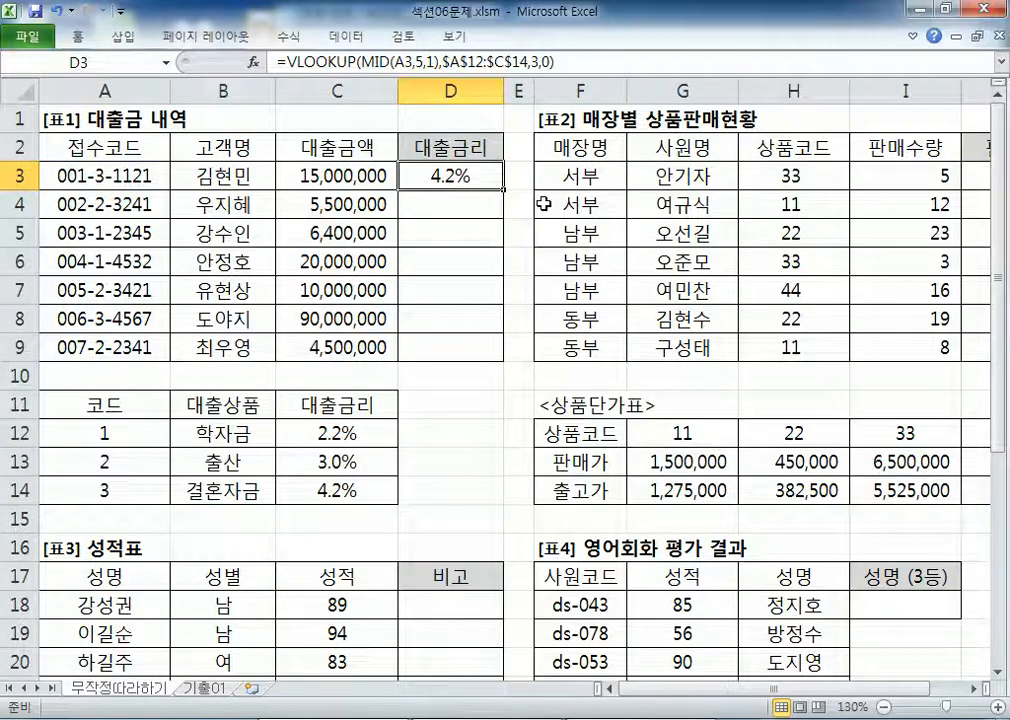
text(=)
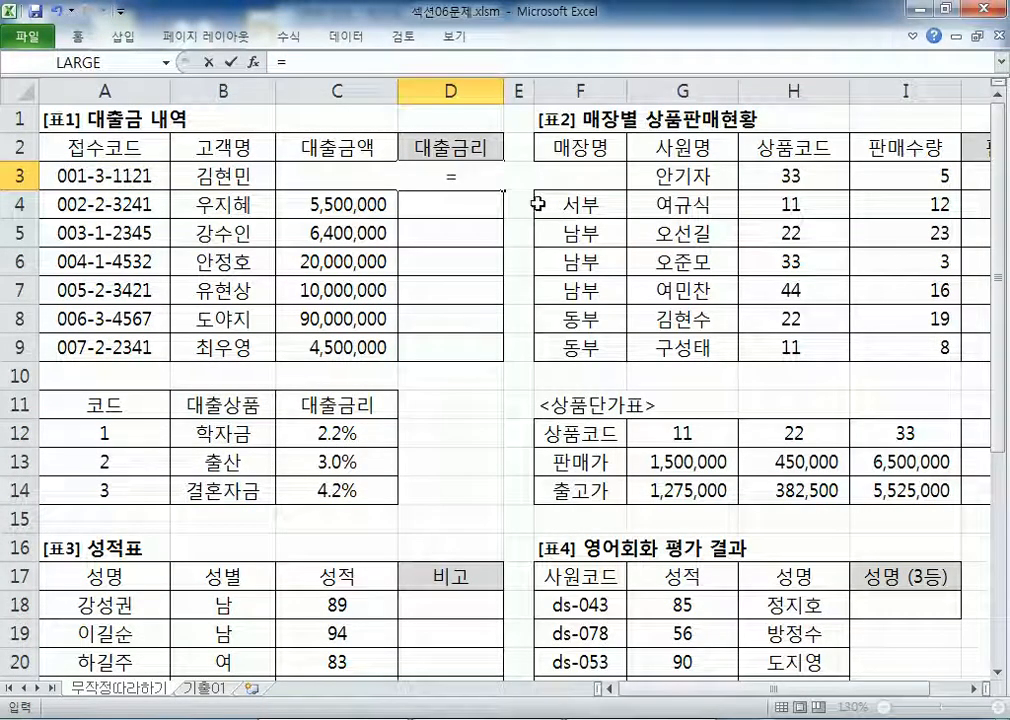
text(VL)
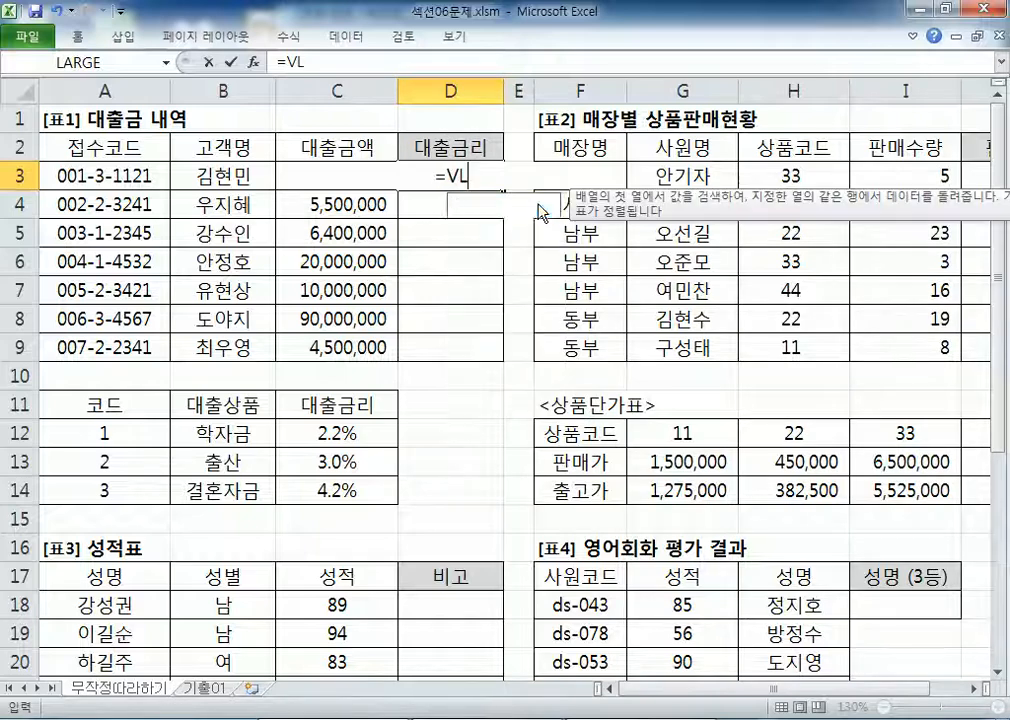
key(Tab)
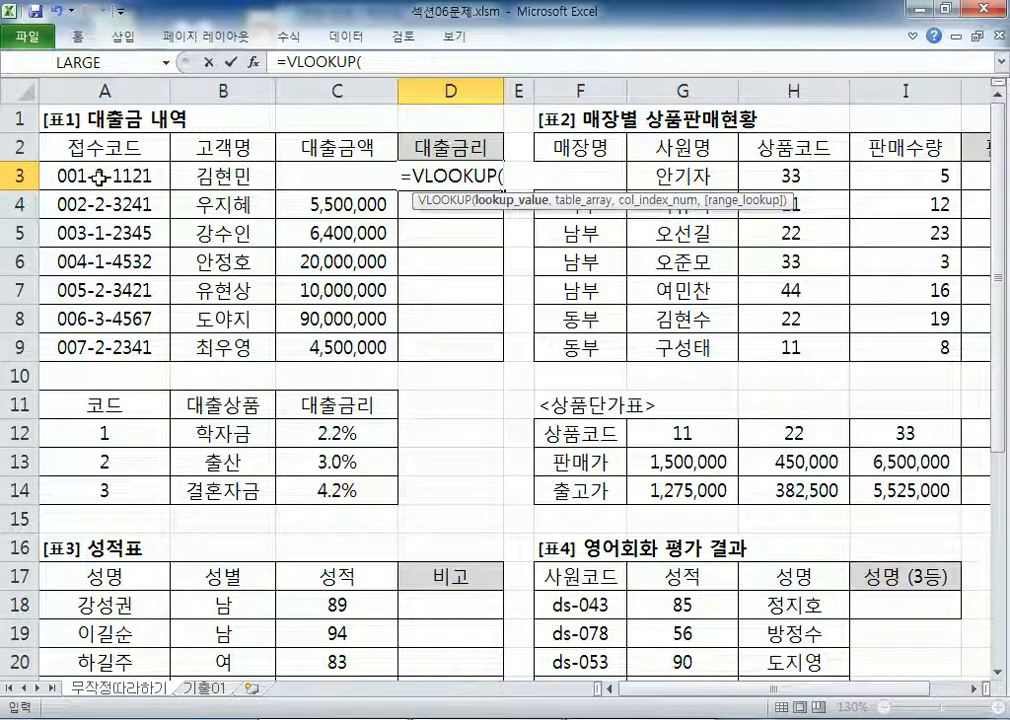
text(MID)
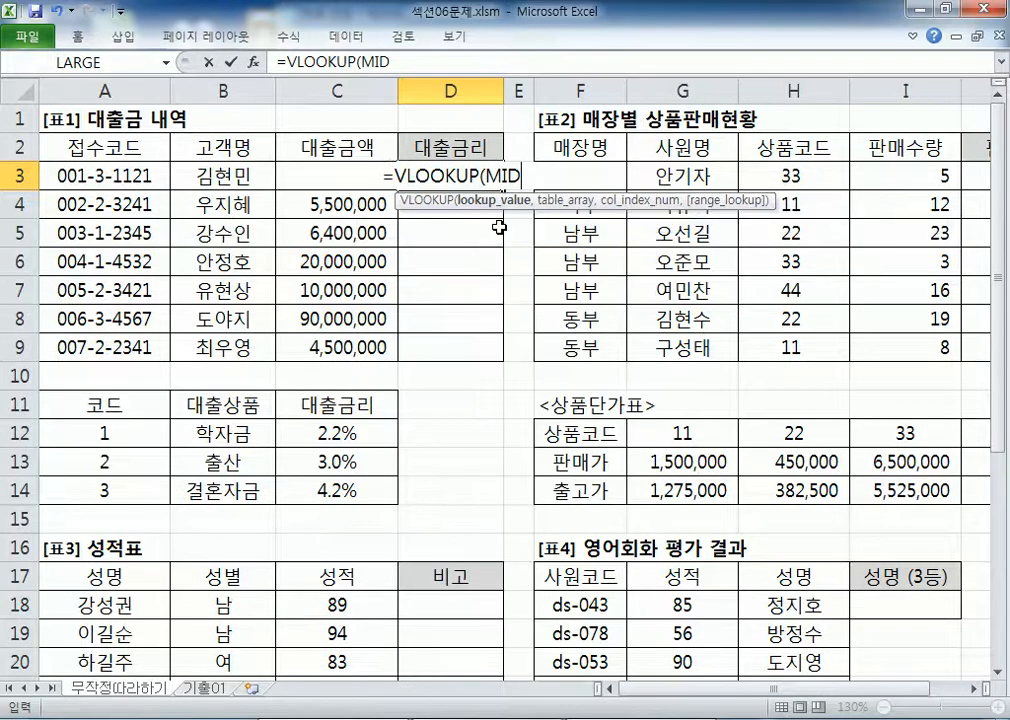
text(()
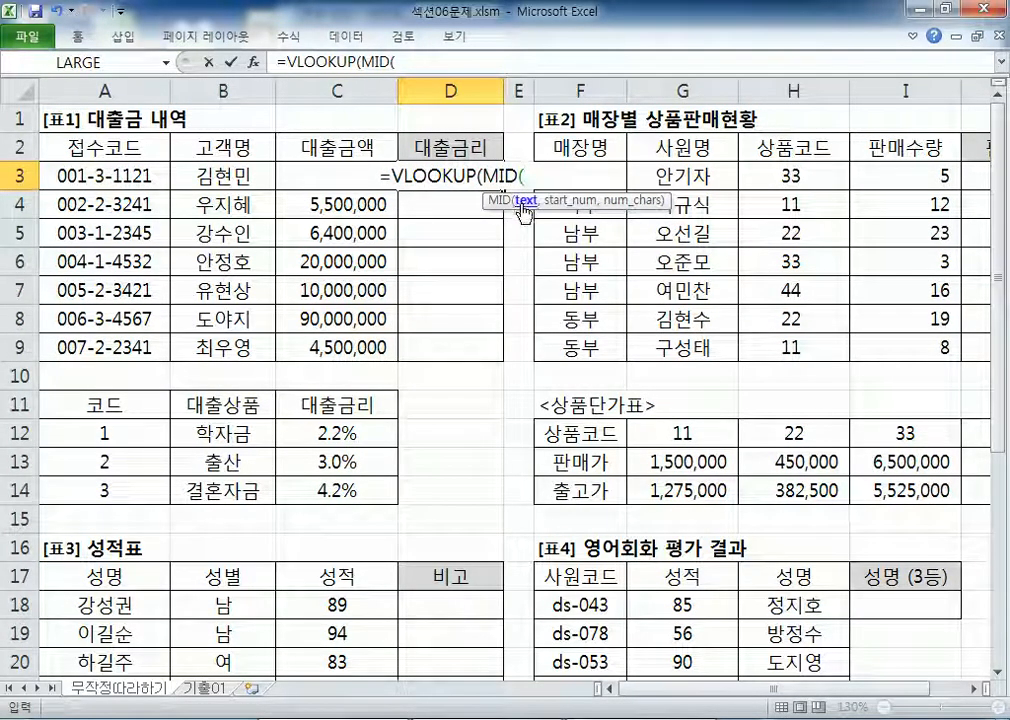
click(131, 176)
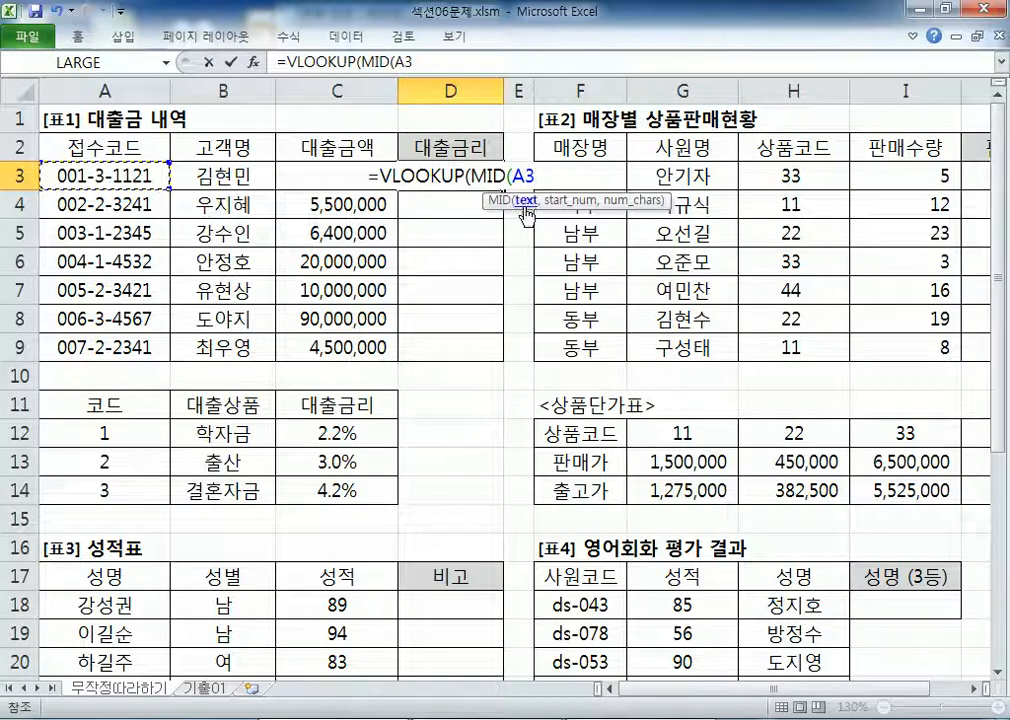
text(,)
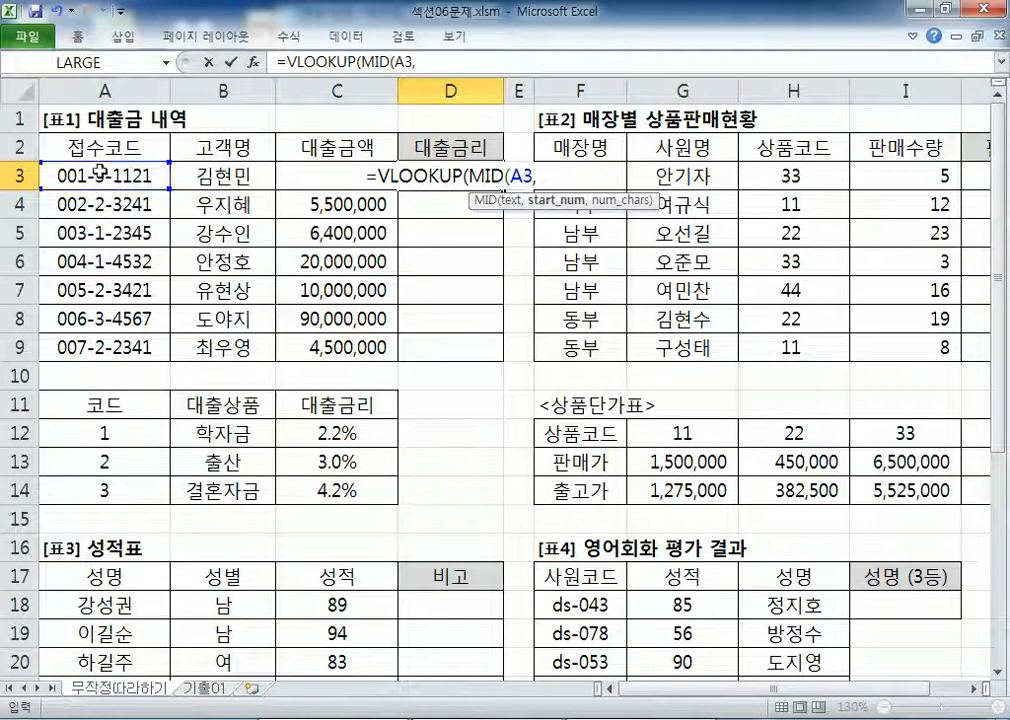
text(5)
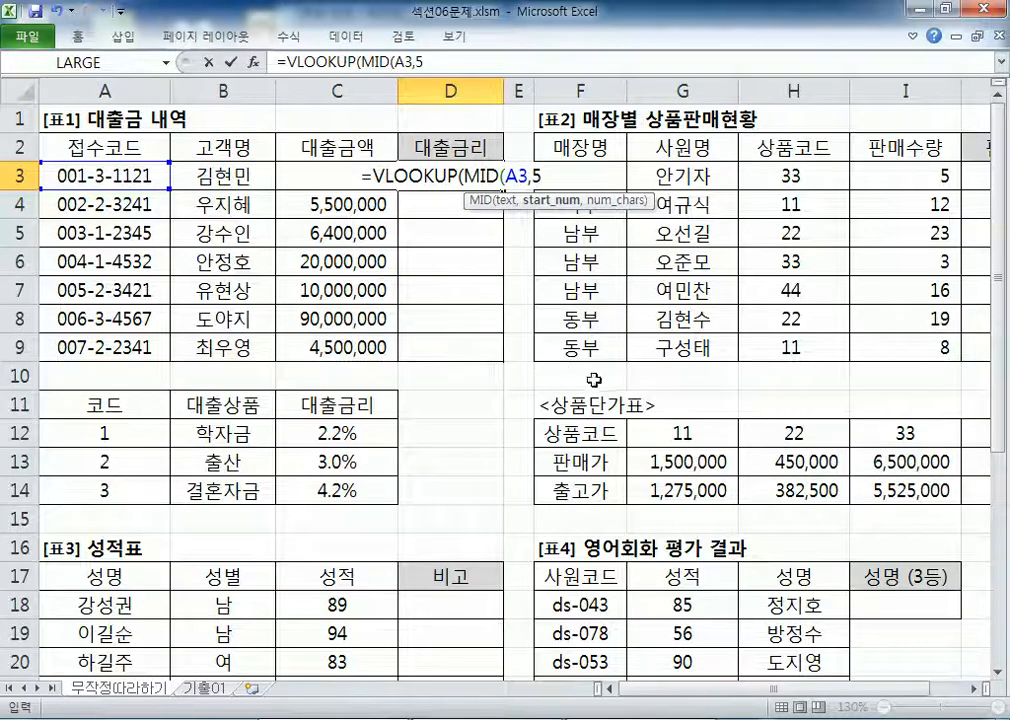
text(,)
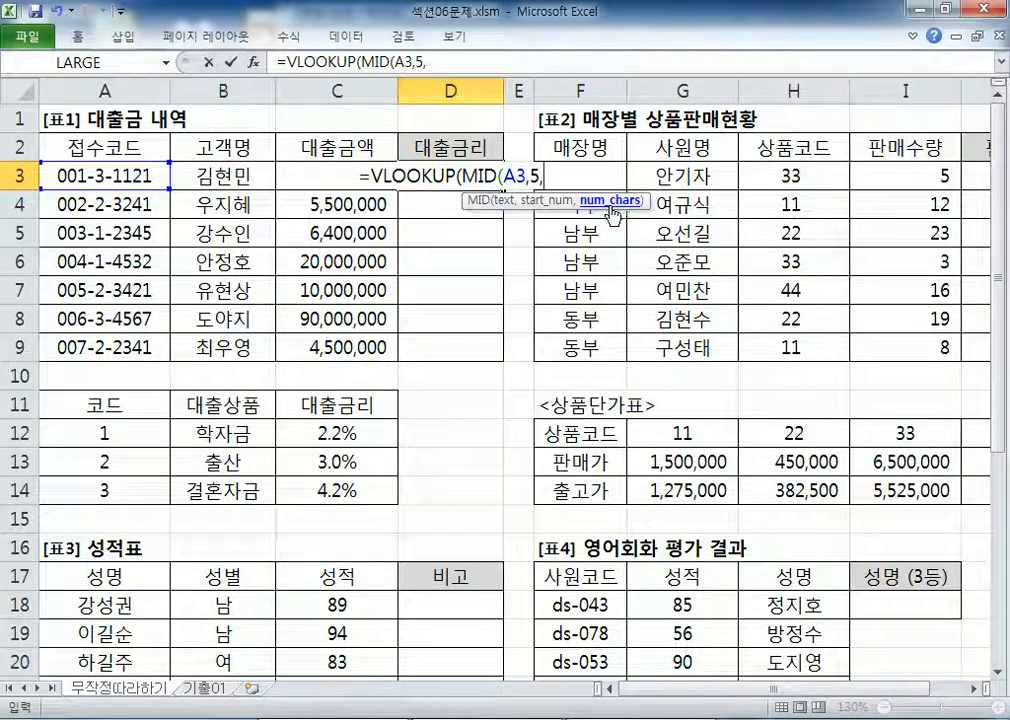
text(1)
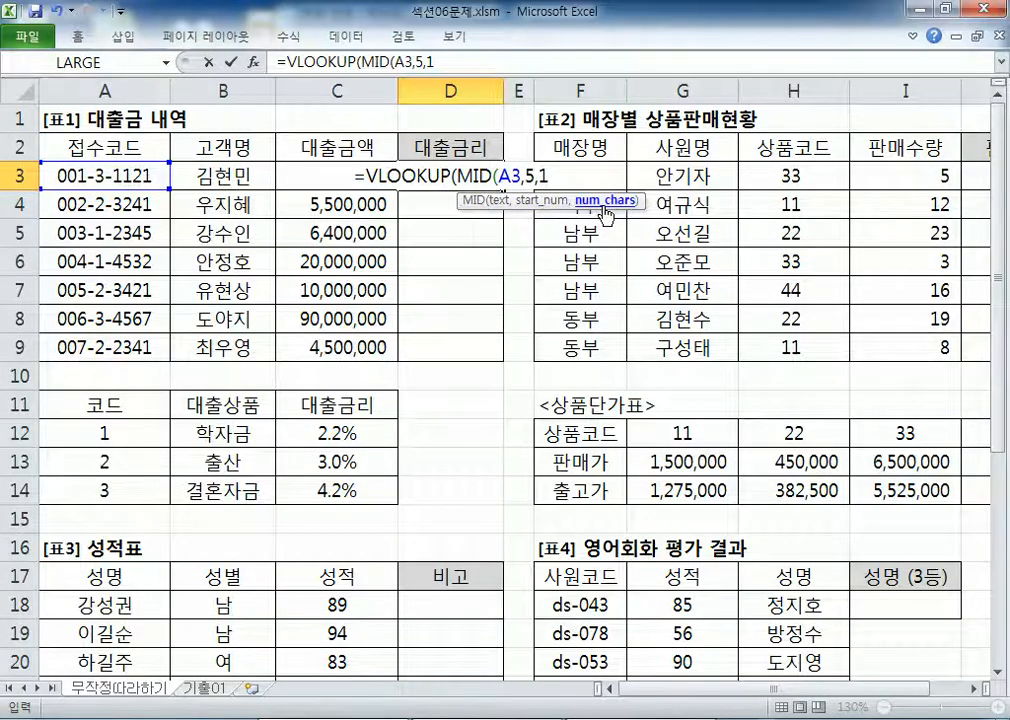
text())
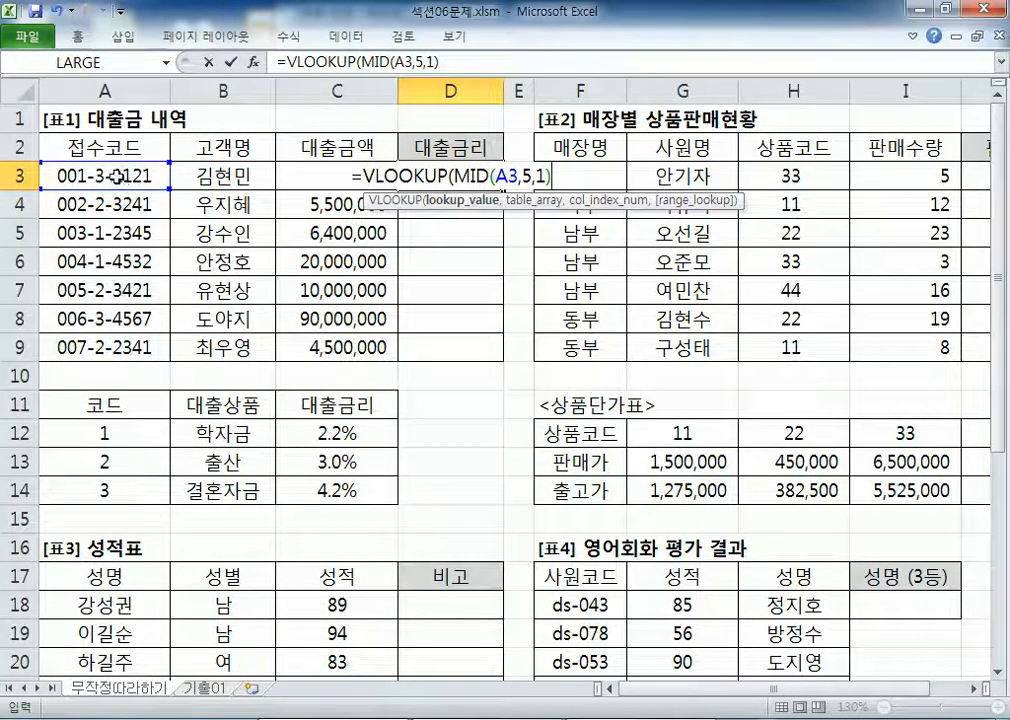
text(,)
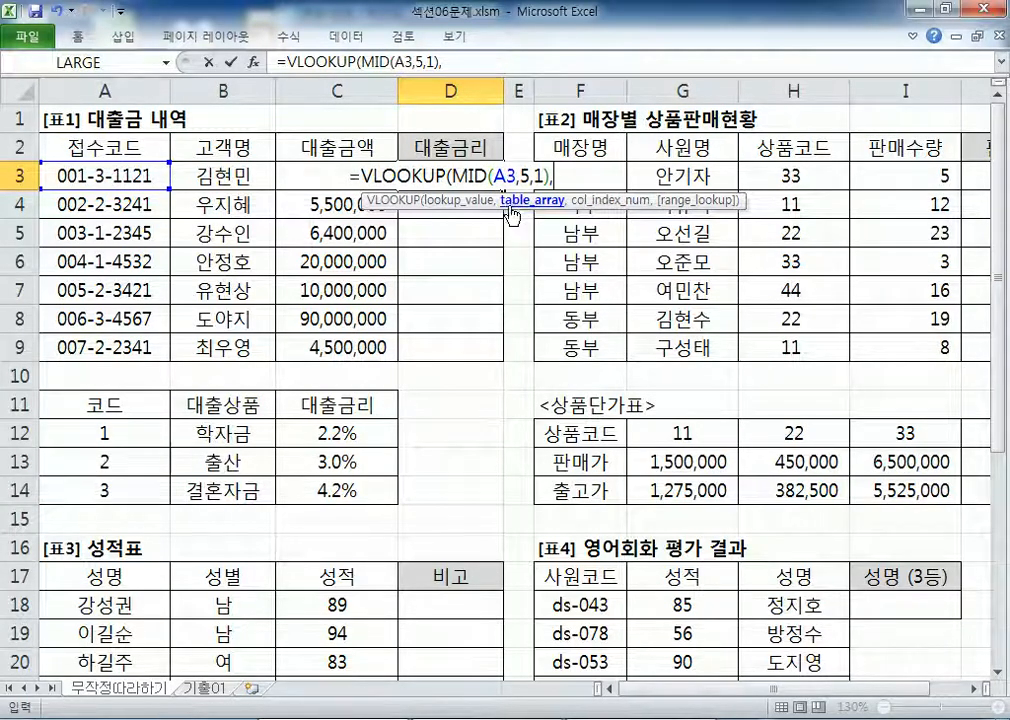
Step: Add the absolute code table range $A$12:$C$14 as the table_array in D3's formula
click(50, 433)
drag(88, 403, 322, 484)
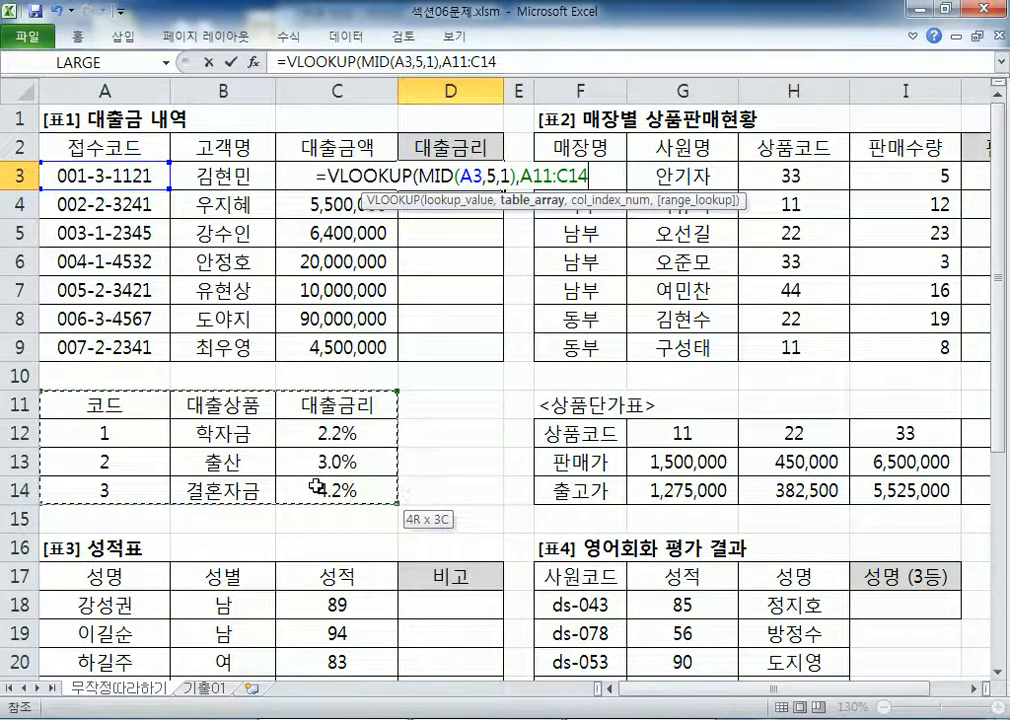
drag(144, 444, 338, 488)
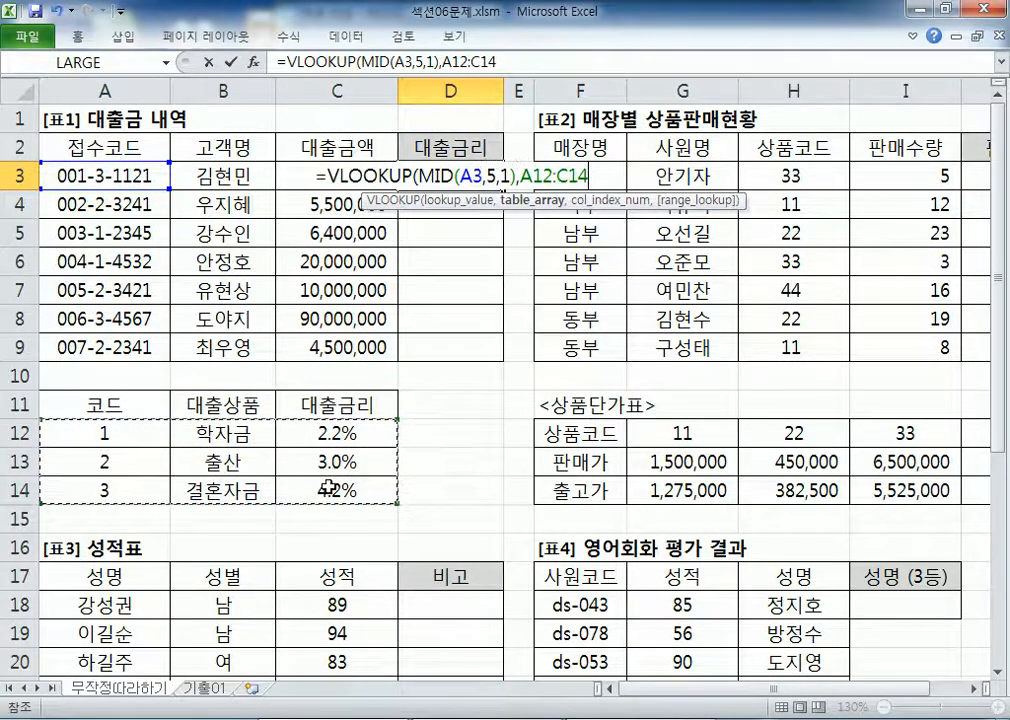
drag(100, 405, 313, 405)
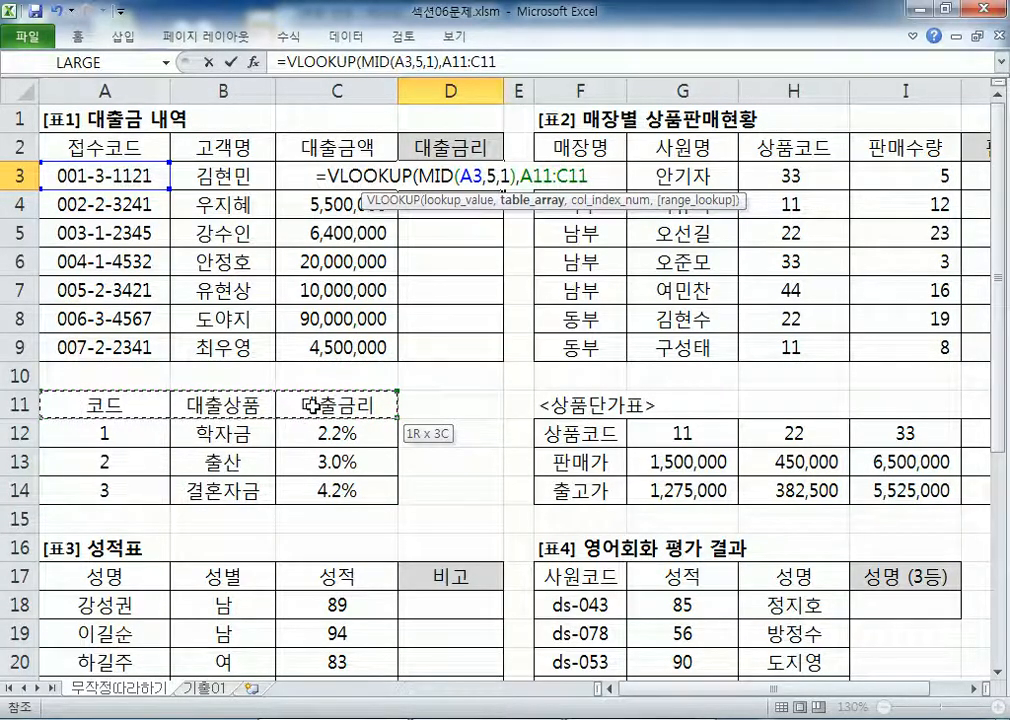
mouse_move(313, 405)
mouse_down()
mouse_move(110, 405)
mouse_move(295, 400)
mouse_up()
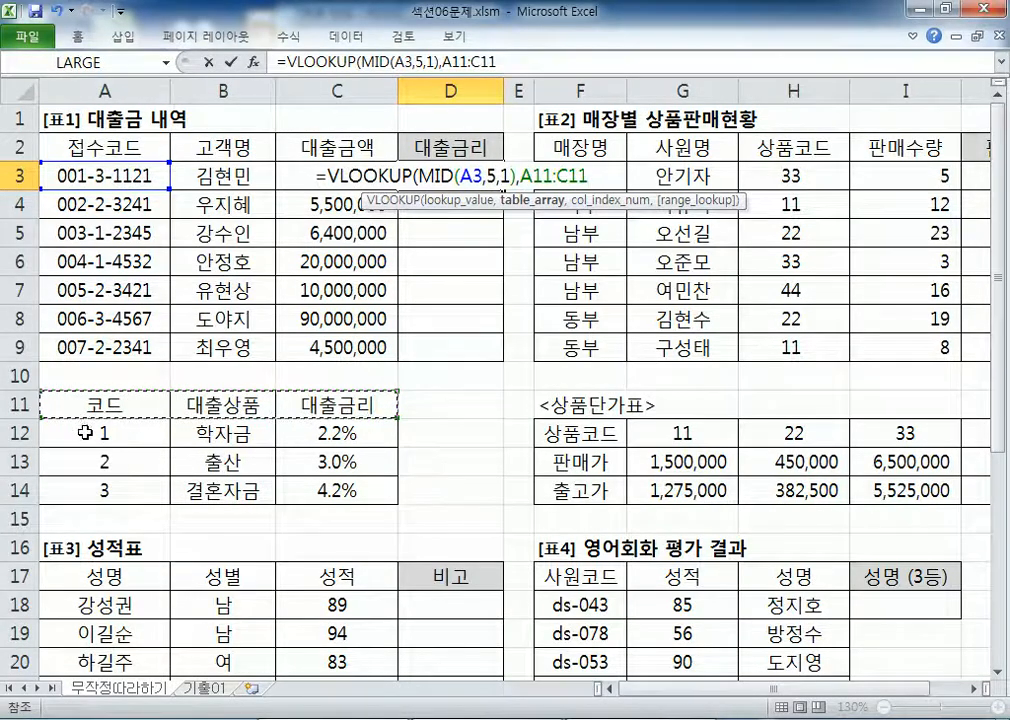
drag(90, 435, 320, 487)
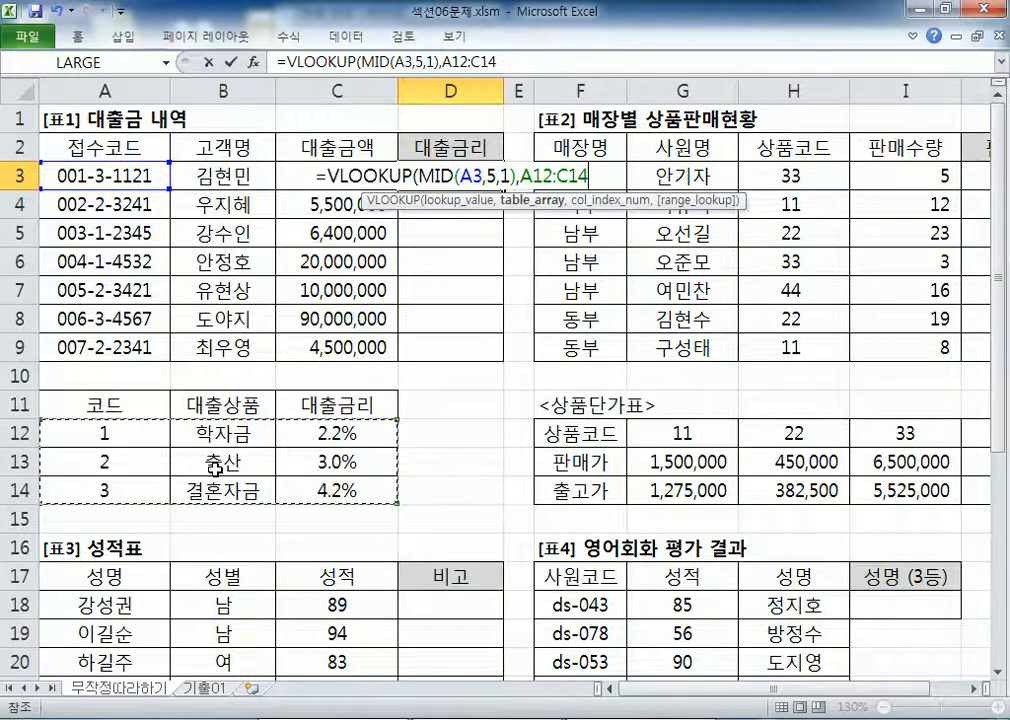
key(F4)
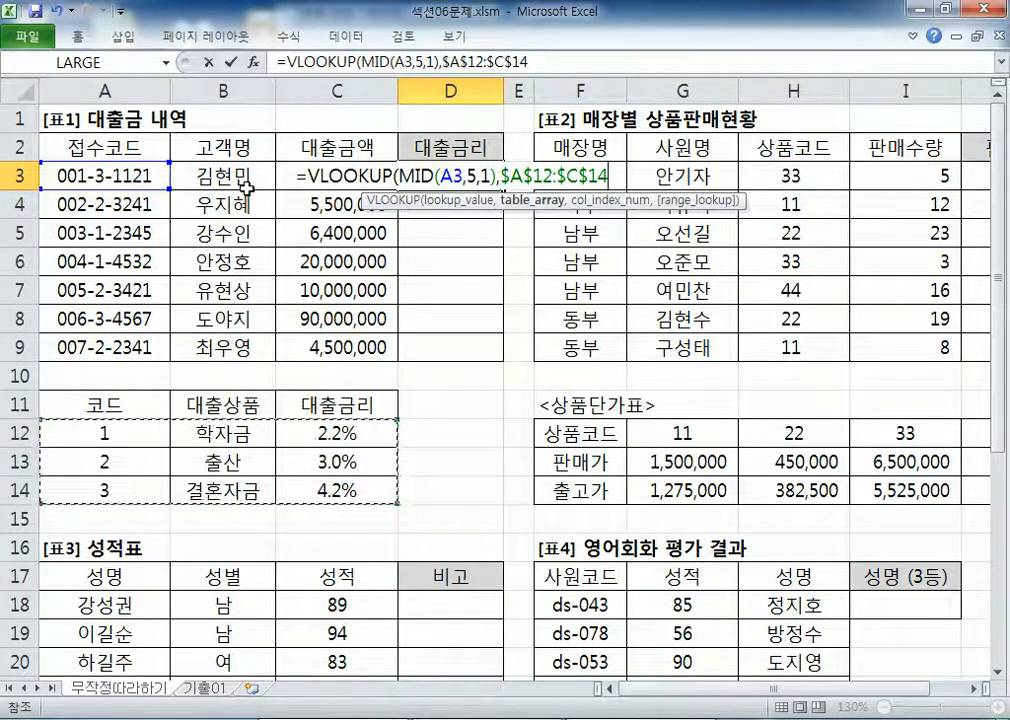
text(,)
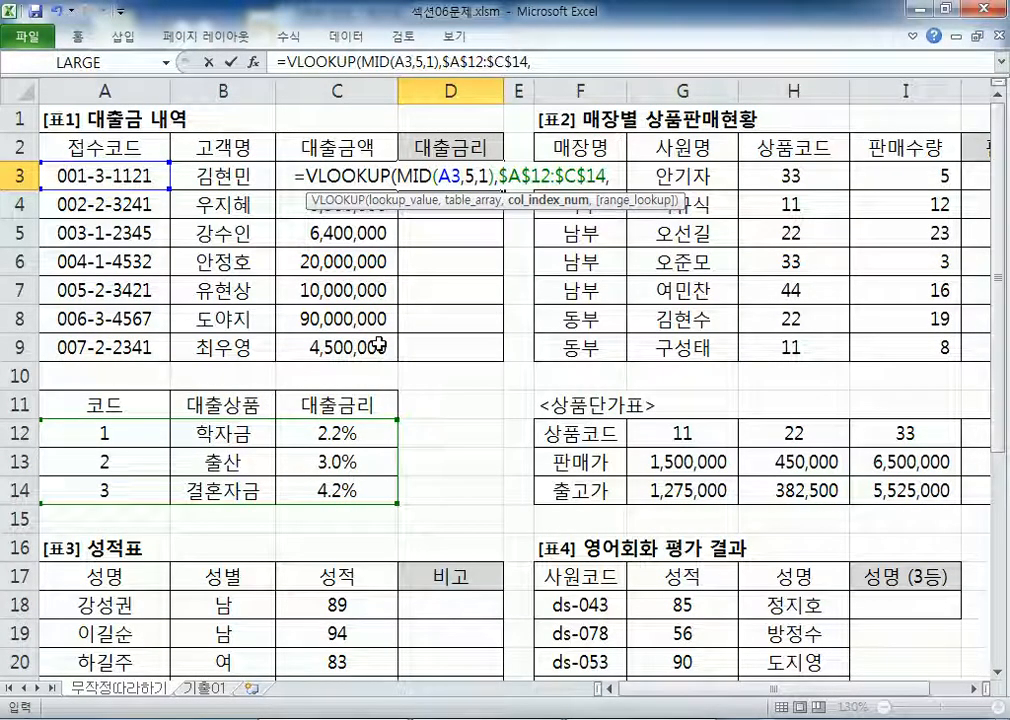
Step: Complete D3 as =VLOOKUP(MID(A3,5,1),$A$12:$C$14,3,FALSE)
text(3)
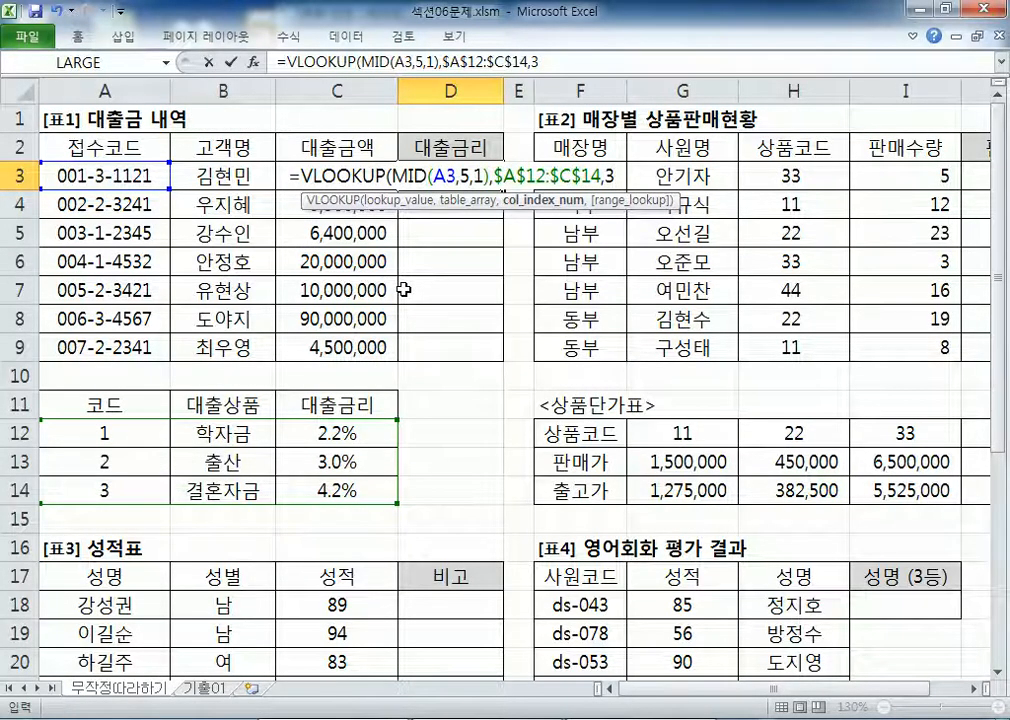
text(,)
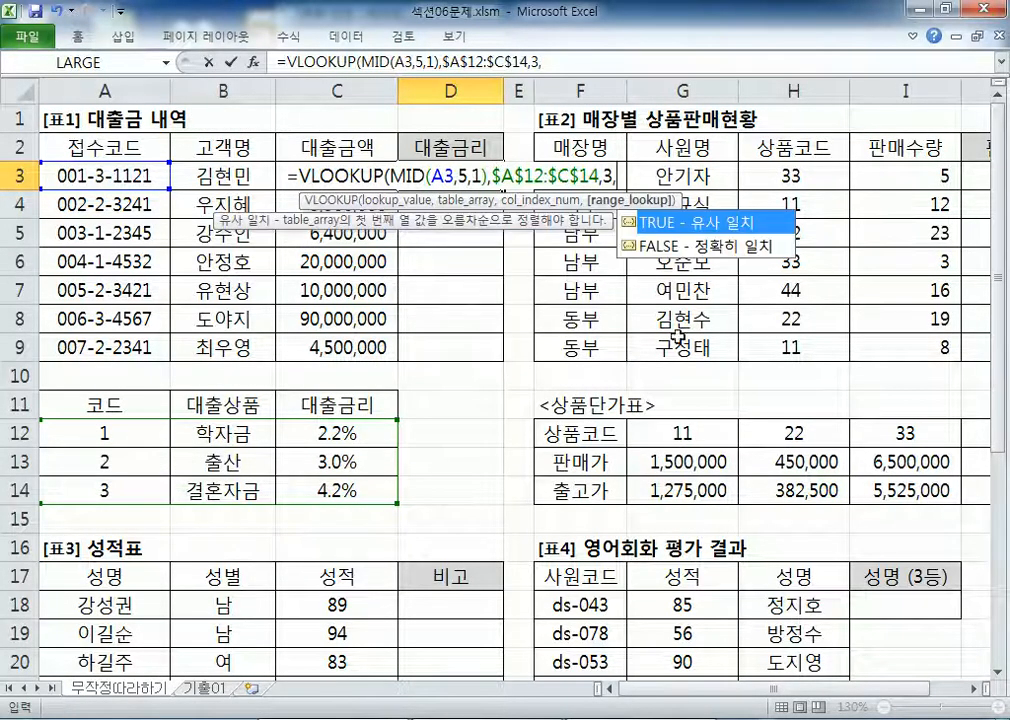
click(711, 252)
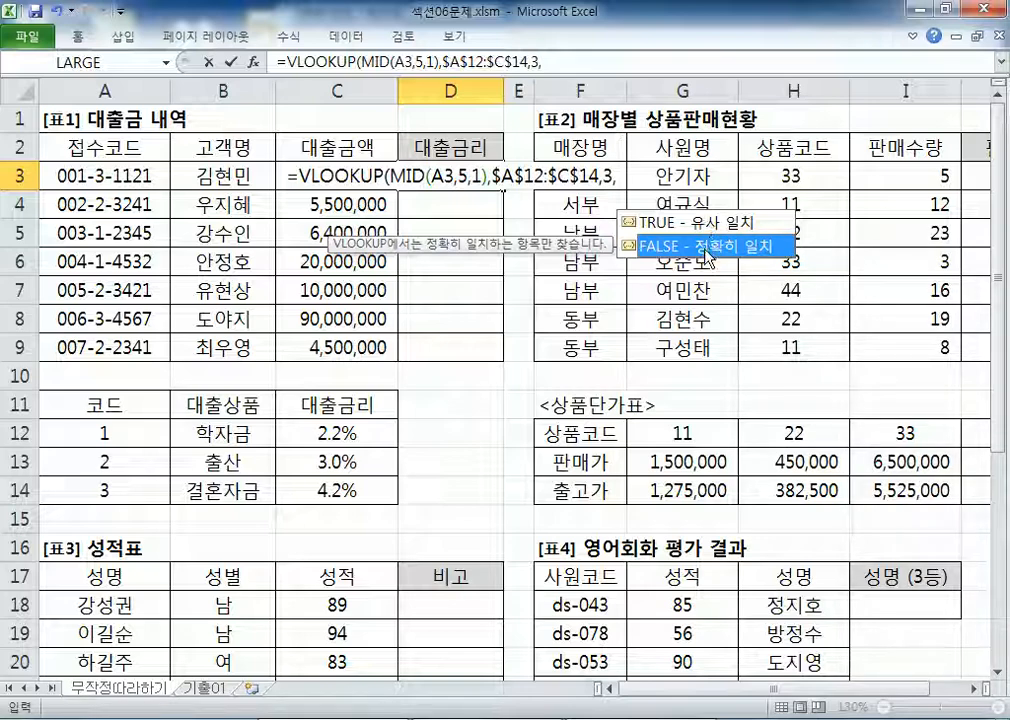
double_click(707, 246)
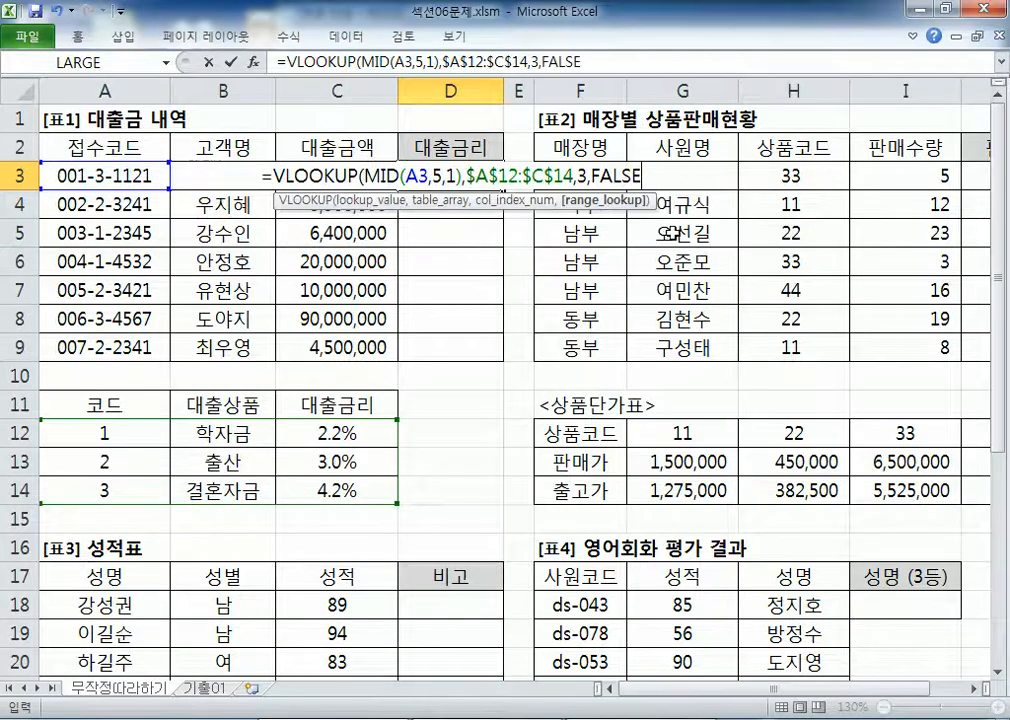
double_click(597, 178)
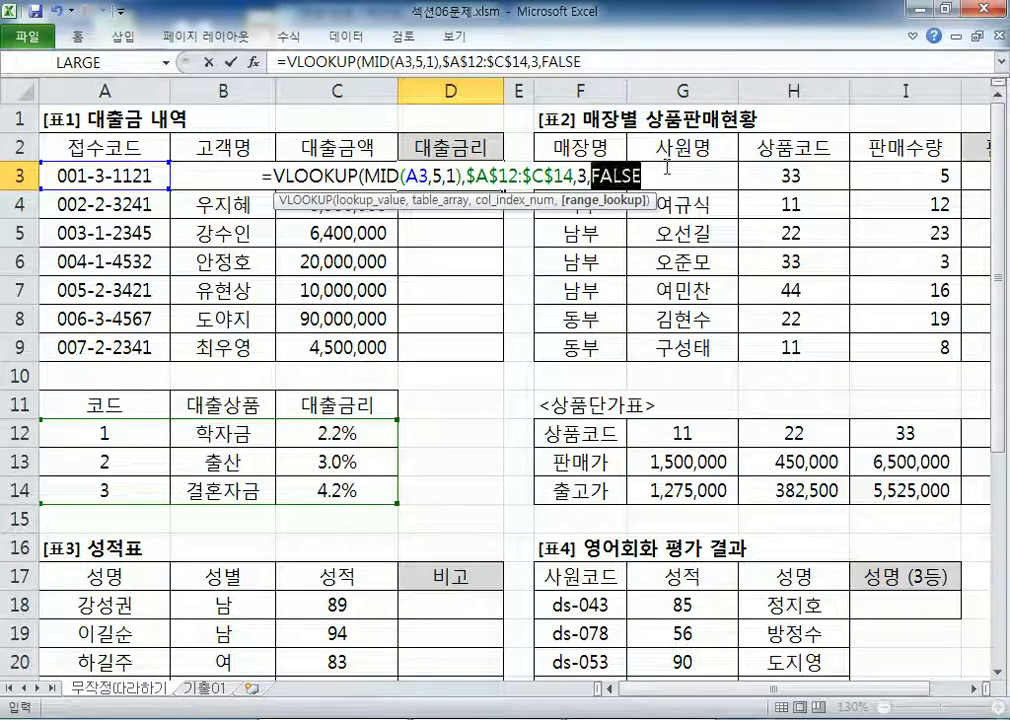
click(668, 168)
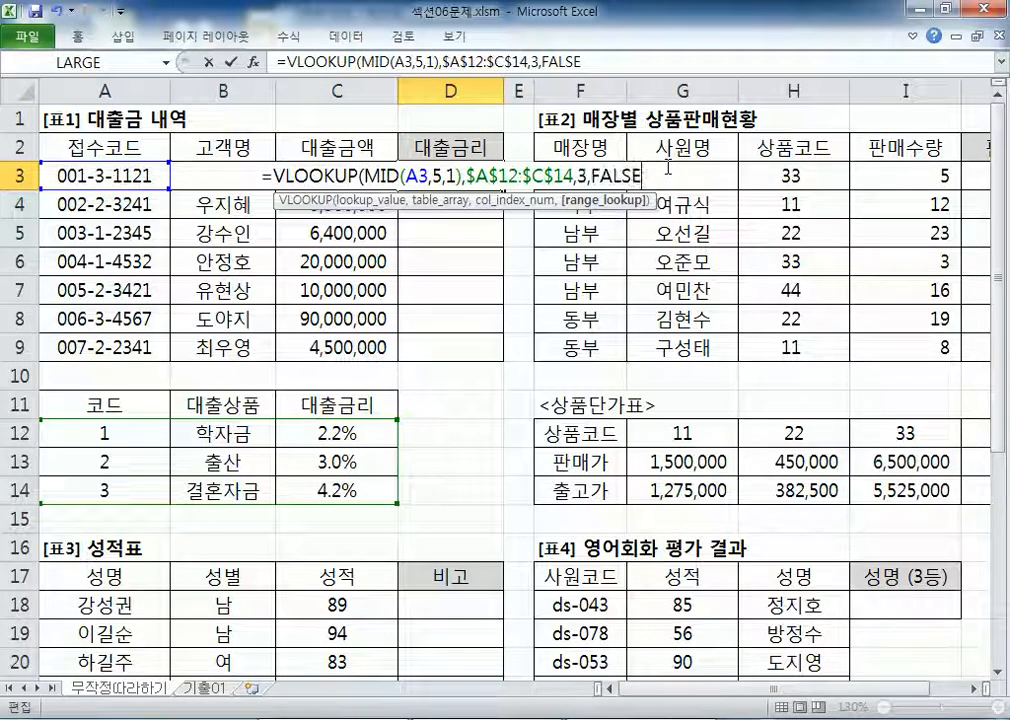
text())
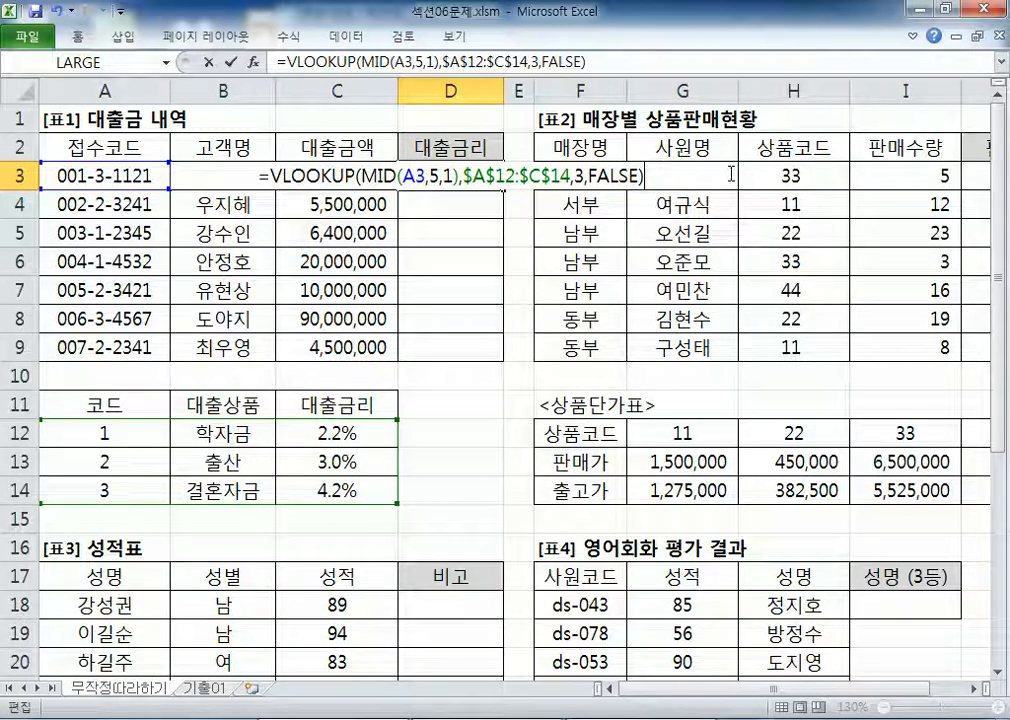
key(Return)
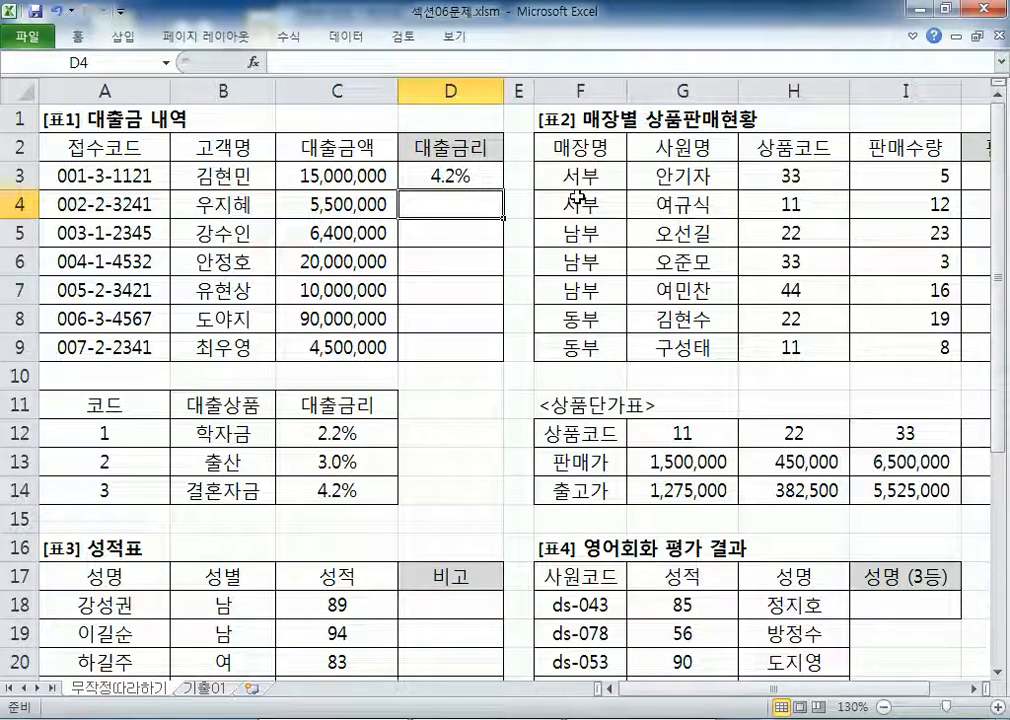
Step: Fill D3's formula down to D9, showing rates from 2.2% to 4.2%
click(489, 172)
drag(503, 190, 506, 362)
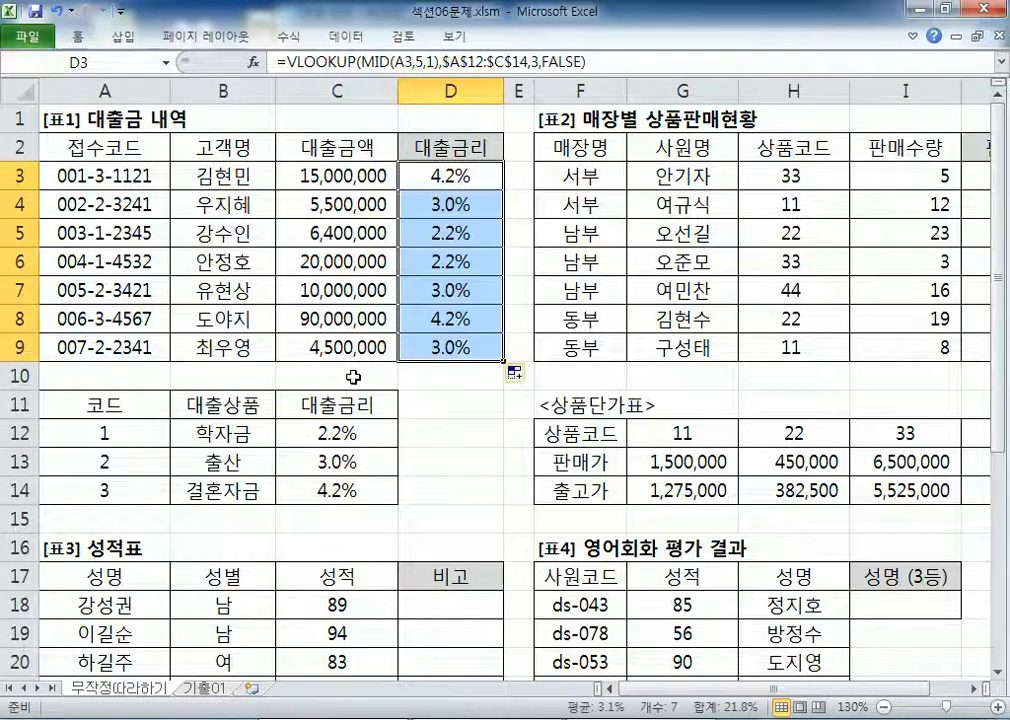
click(446, 177)
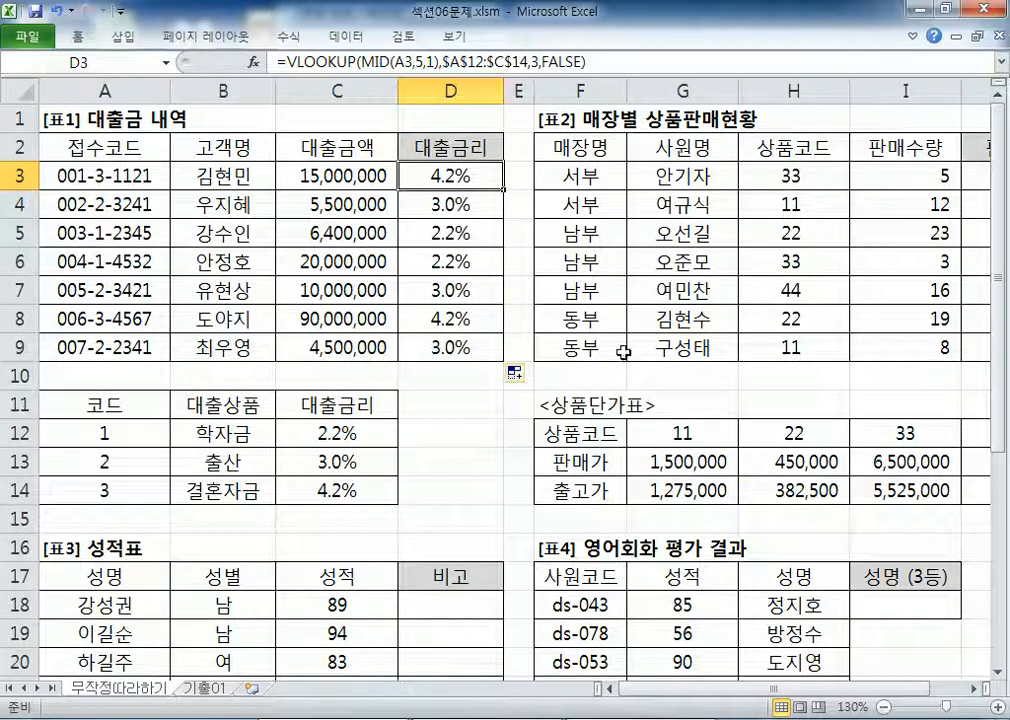
Step: Review the VLOOKUP formula's lookup value, column 3 and final 0 in the note
key(alt+Tab)
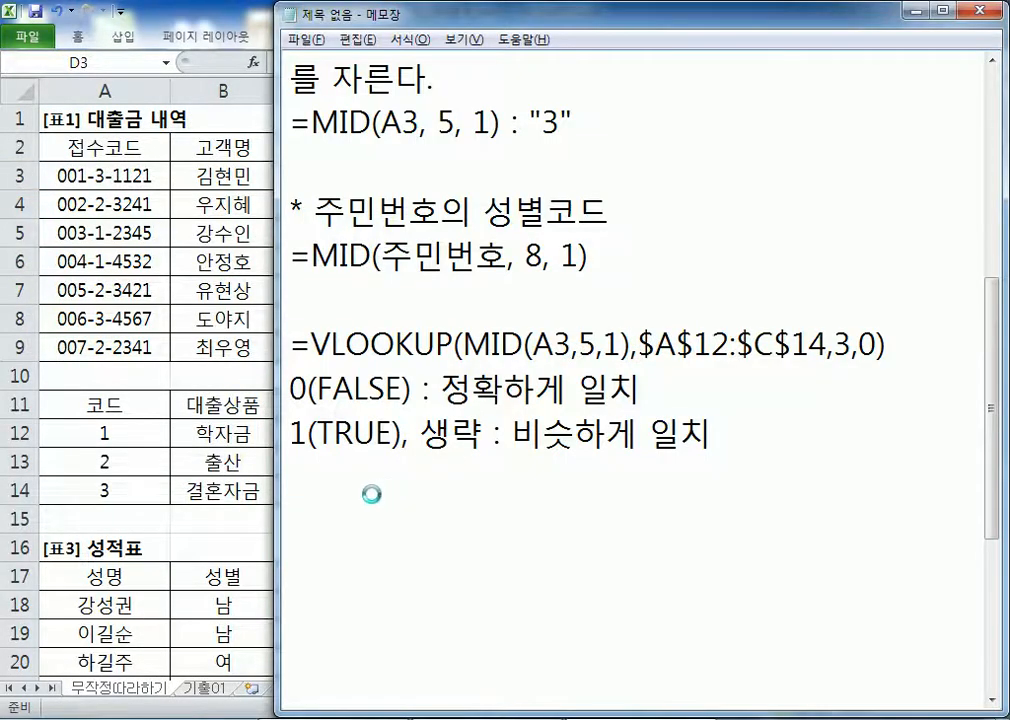
key(alt+Tab)
key(alt+Tab)
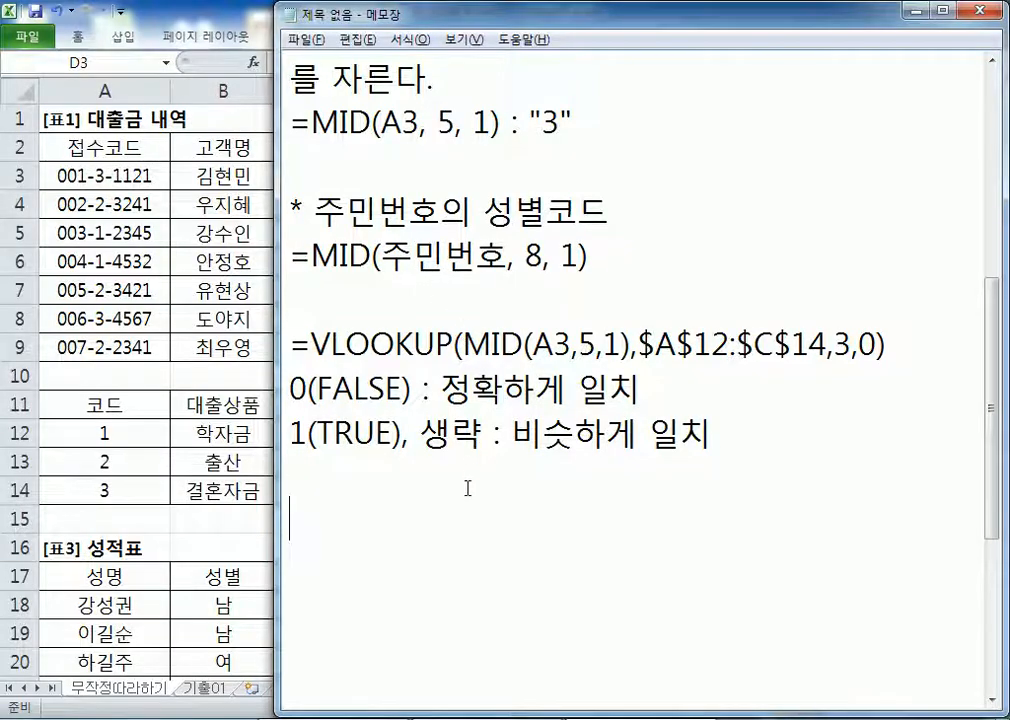
scroll(467, 488, down, 2)
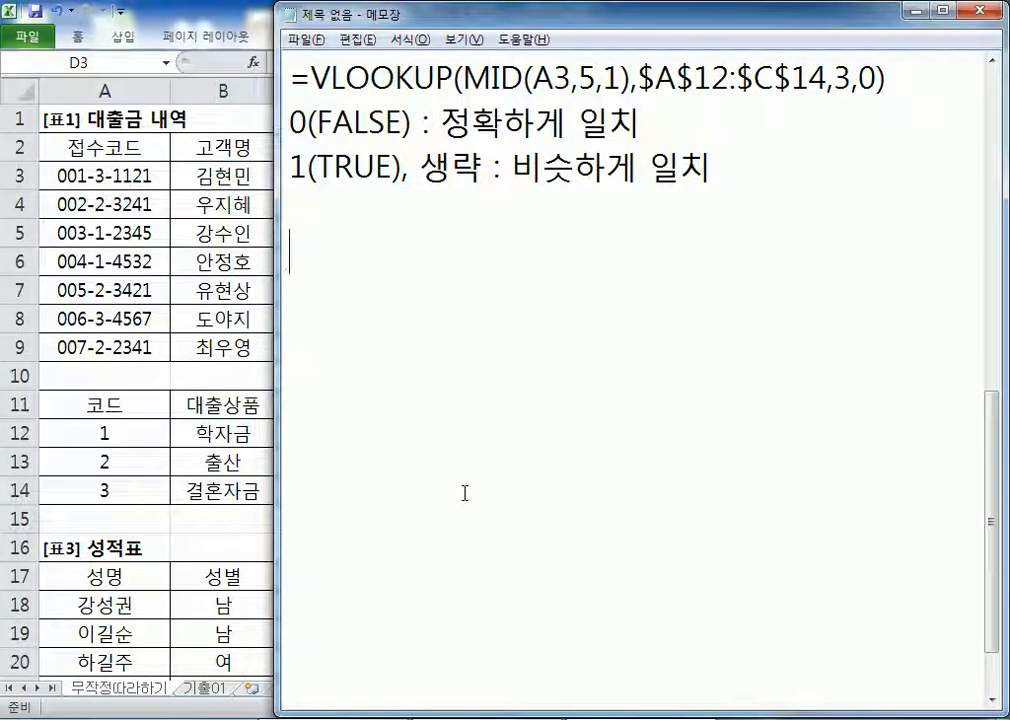
scroll(383, 427, up, 1)
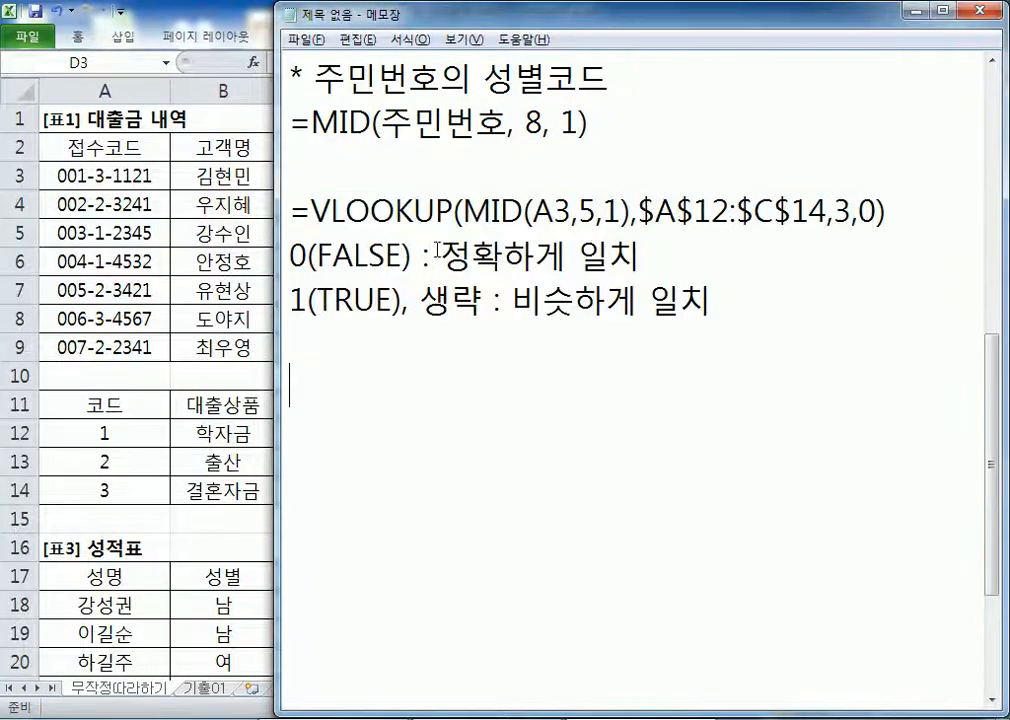
drag(463, 212, 826, 212)
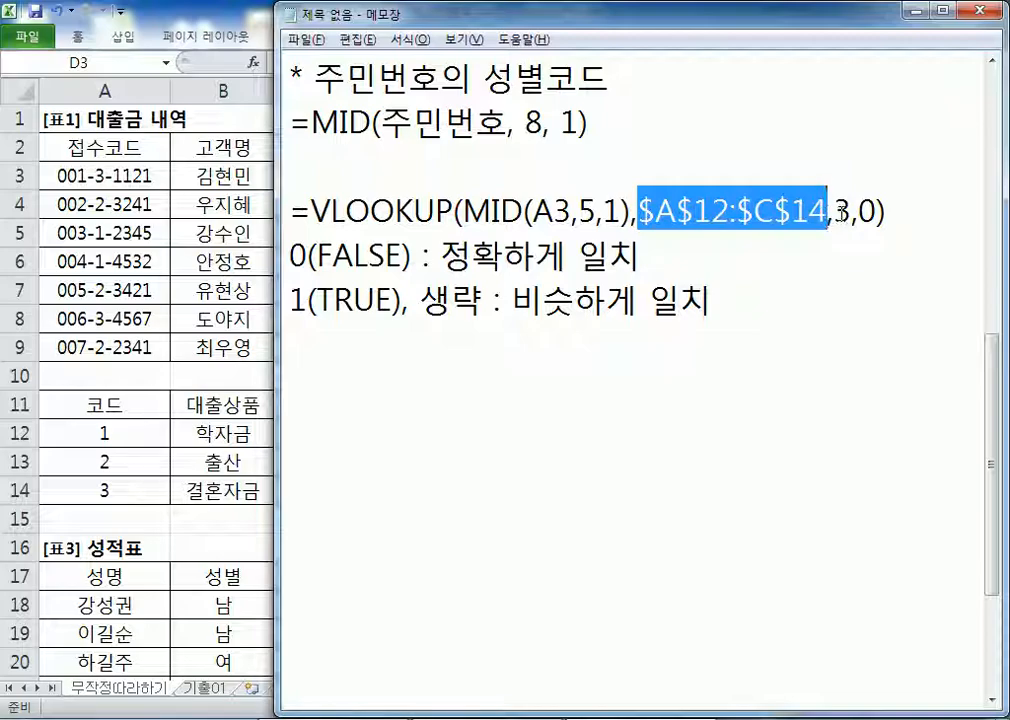
drag(838, 213, 852, 214)
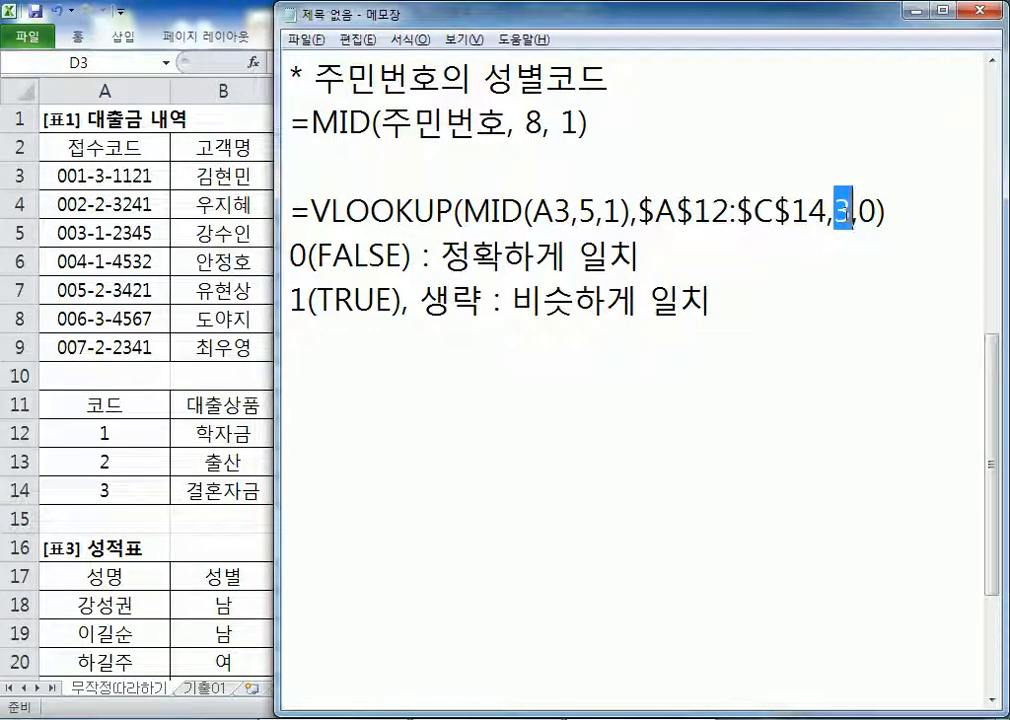
drag(859, 213, 867, 213)
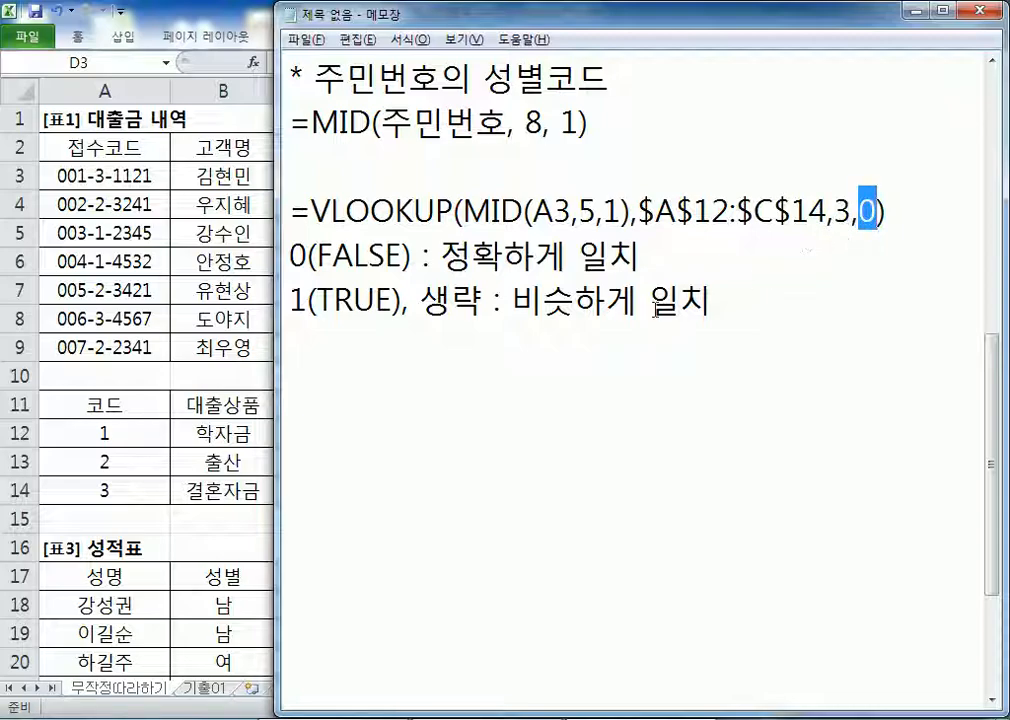
Step: Move the 1(TRUE) line above 0(FALSE) and change 생략 to 생략가능
drag(291, 300, 289, 325)
key(ctrl+x)
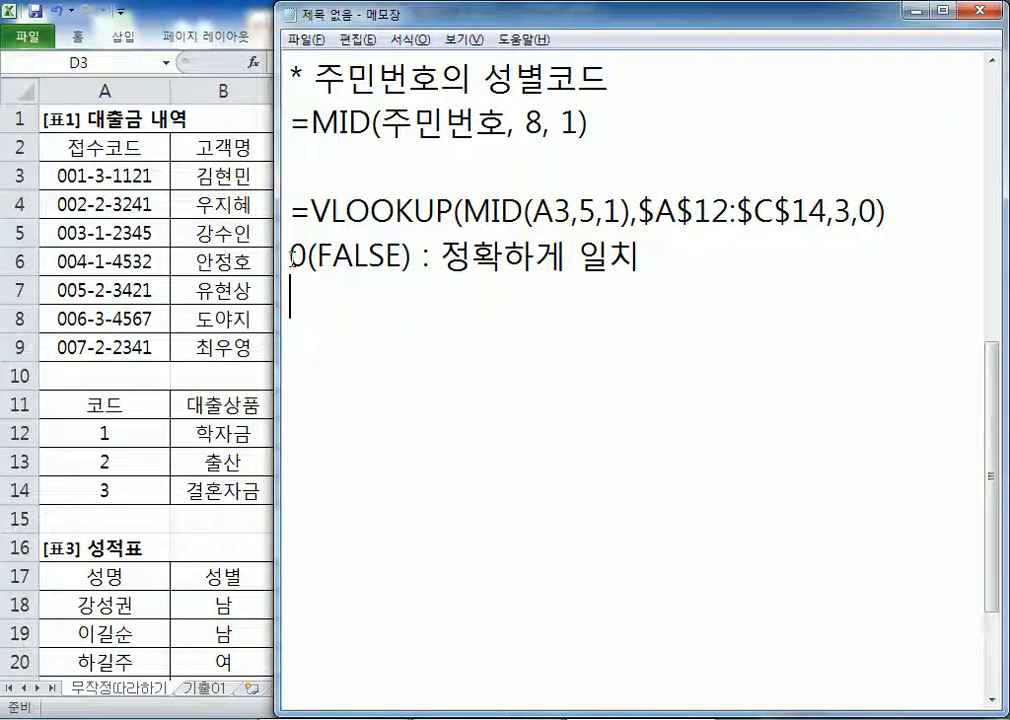
key(Up)
key(ctrl+v)
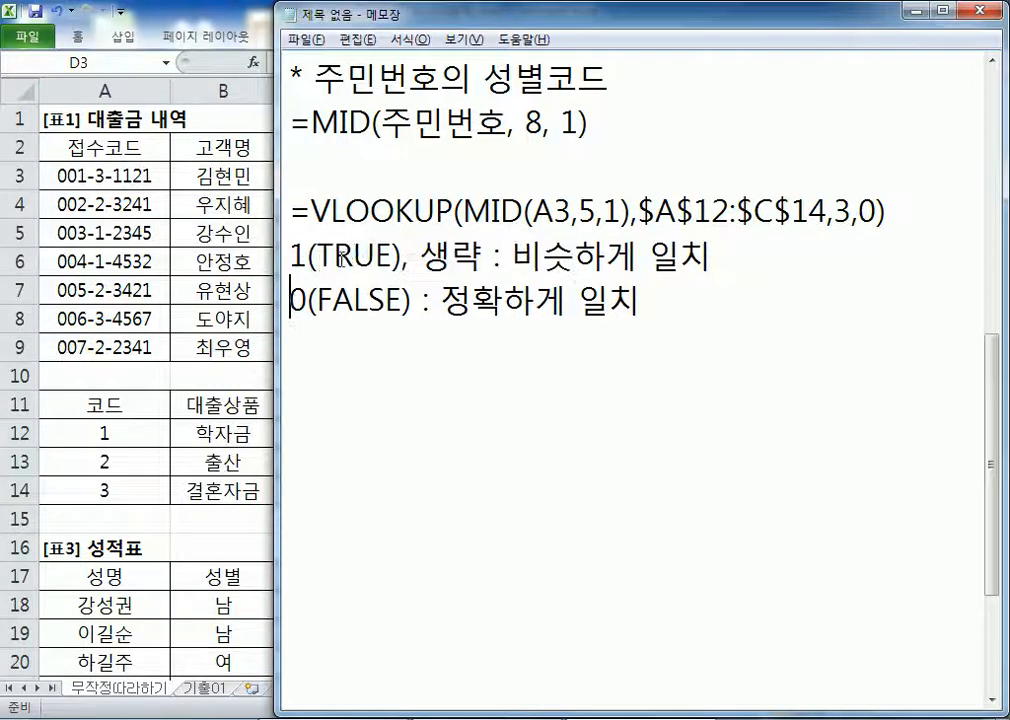
click(477, 256)
text(가)
key(BackSpace)
text(능)
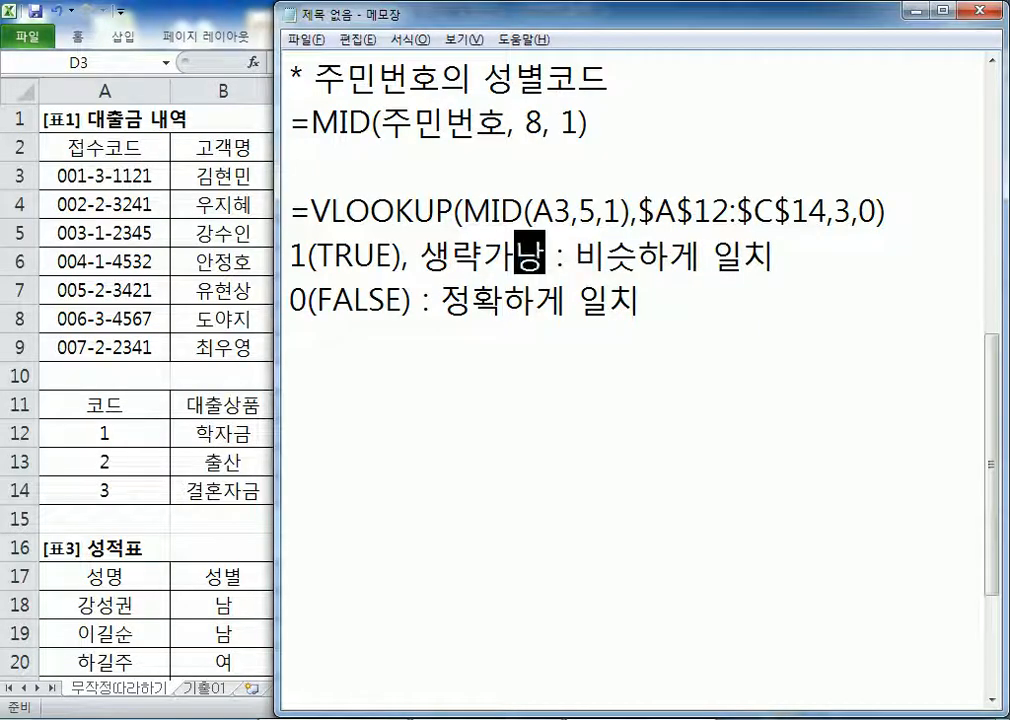
key(BackSpace)
key(BackSpace)
text(능)
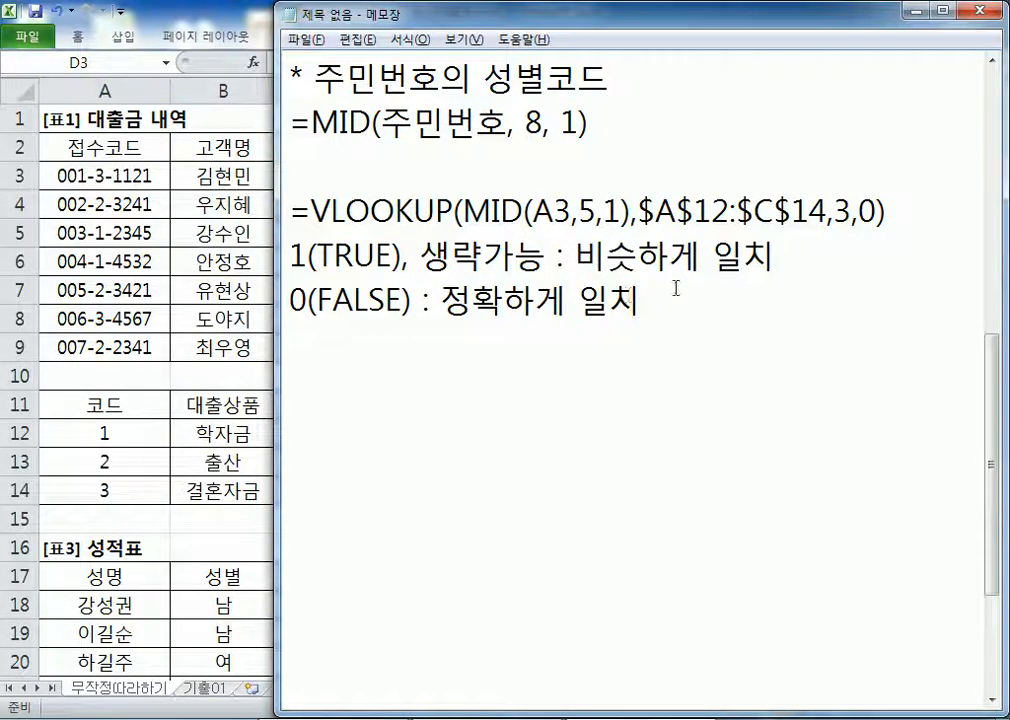
Step: Replace the formula's final 0 with FALSE in the note, then return to Excel
drag(859, 213, 876, 213)
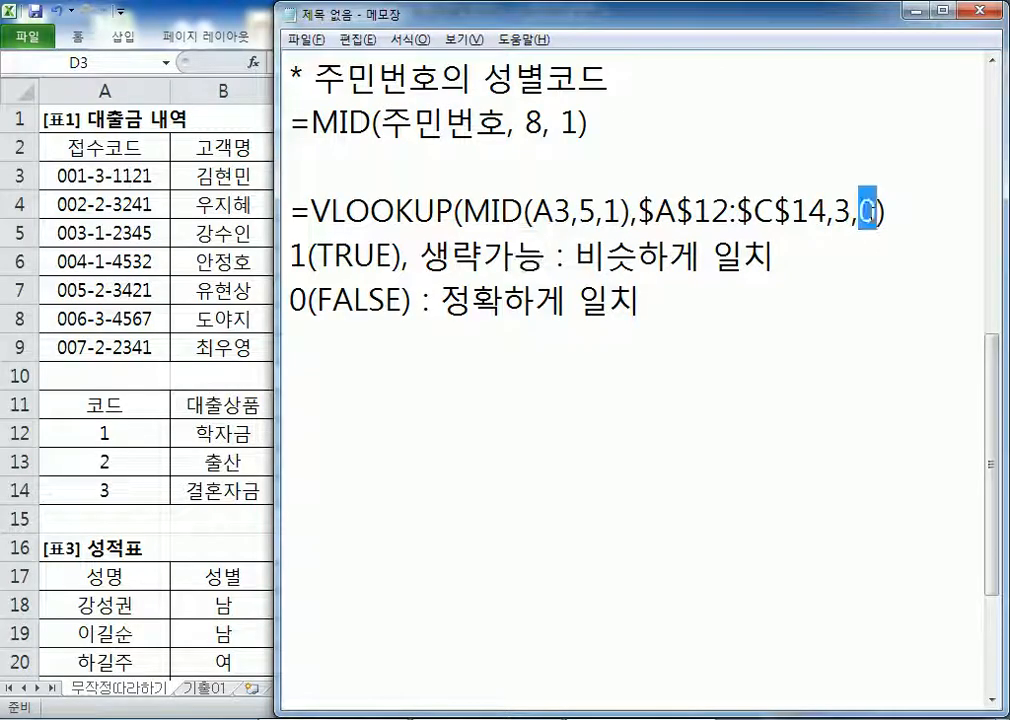
text(ㄹ민)
key(BackSpace)
key(BackSpace)
key(BackSpace)
key(BackSpace)
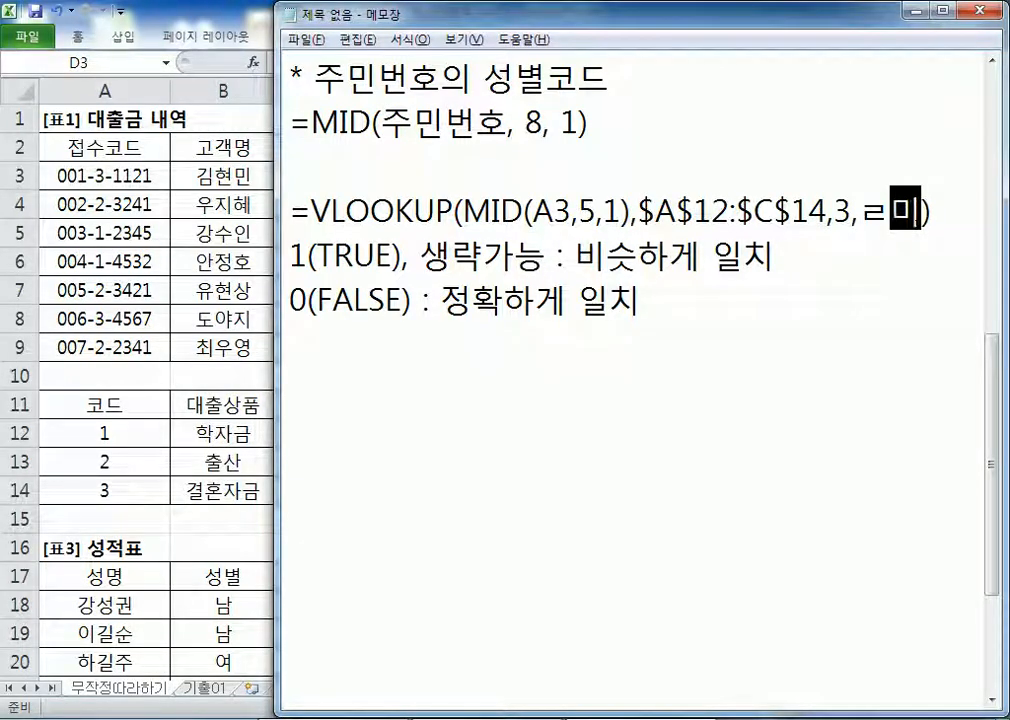
text(false)
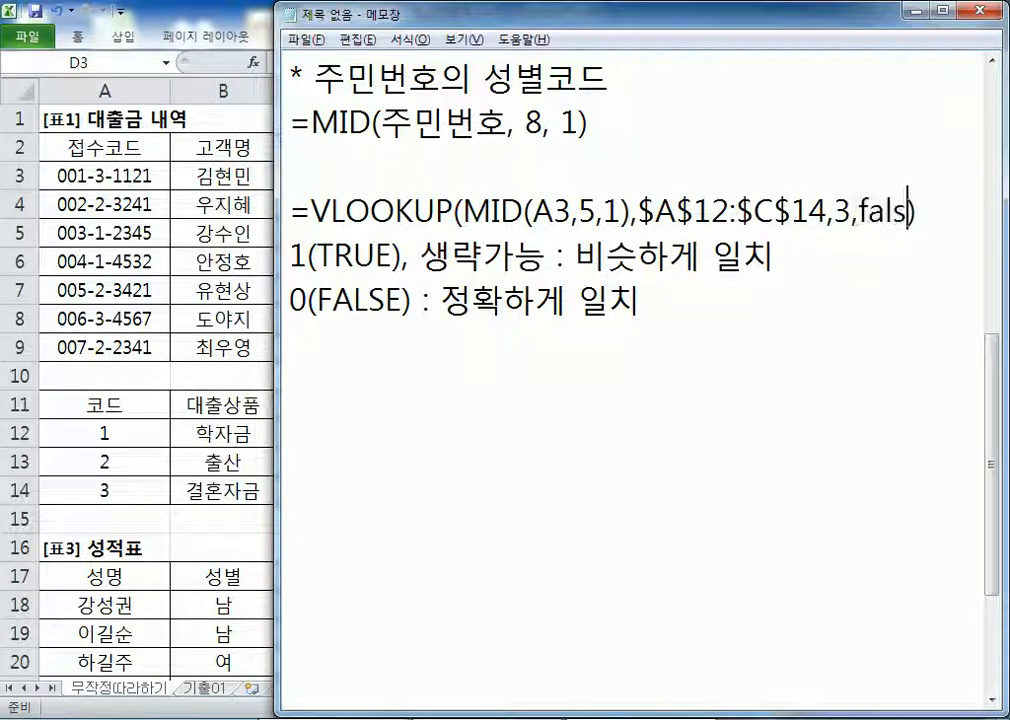
key(BackSpace)
key(BackSpace)
key(BackSpace)
key(BackSpace)
key(BackSpace)
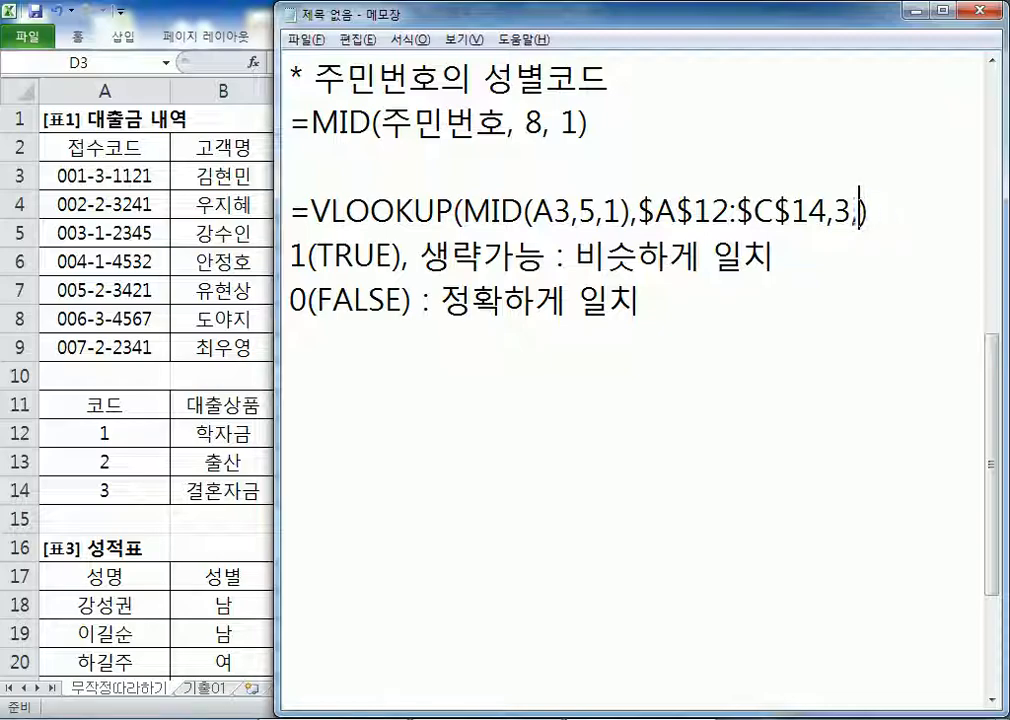
text(GA)
key(BackSpace)
key(BackSpace)
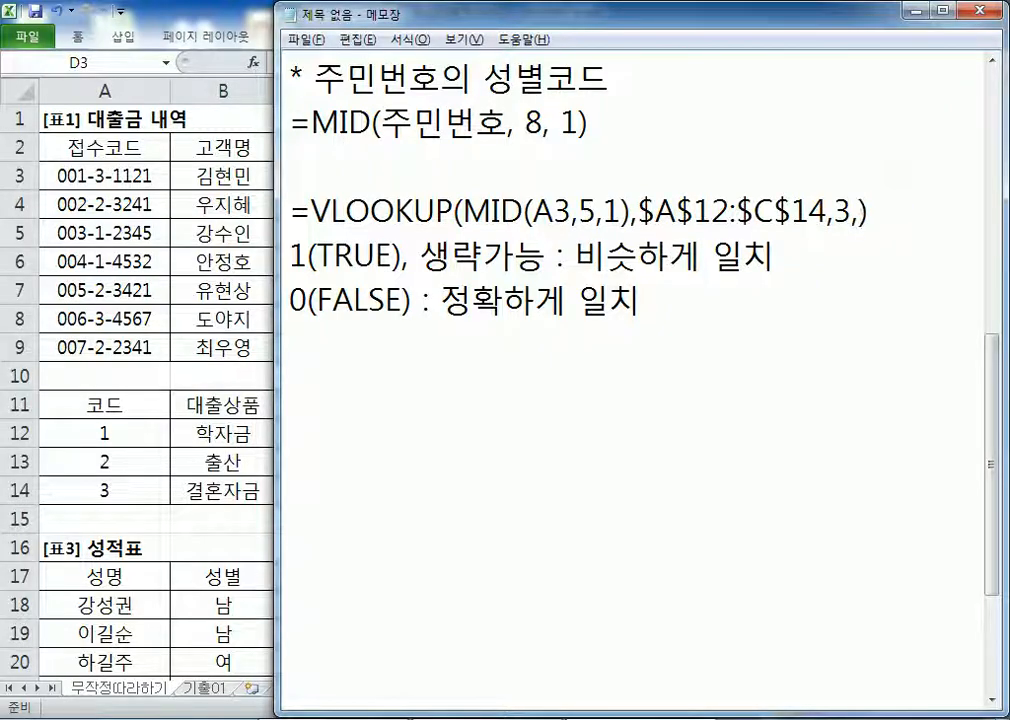
text(FALSE)
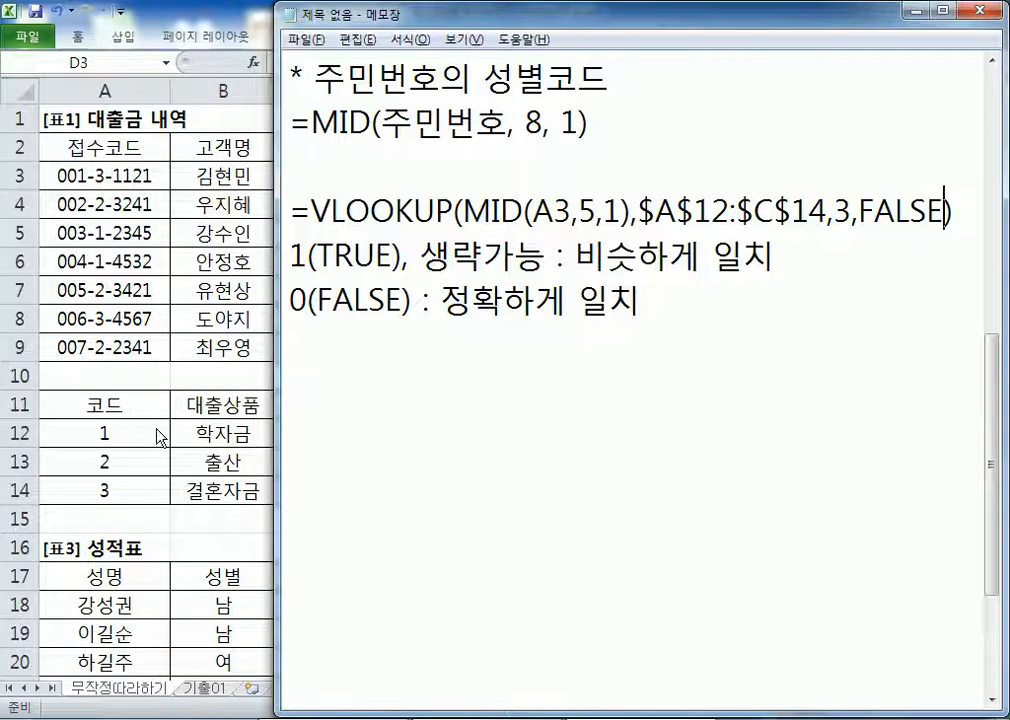
key(alt+Tab)
key(F2)
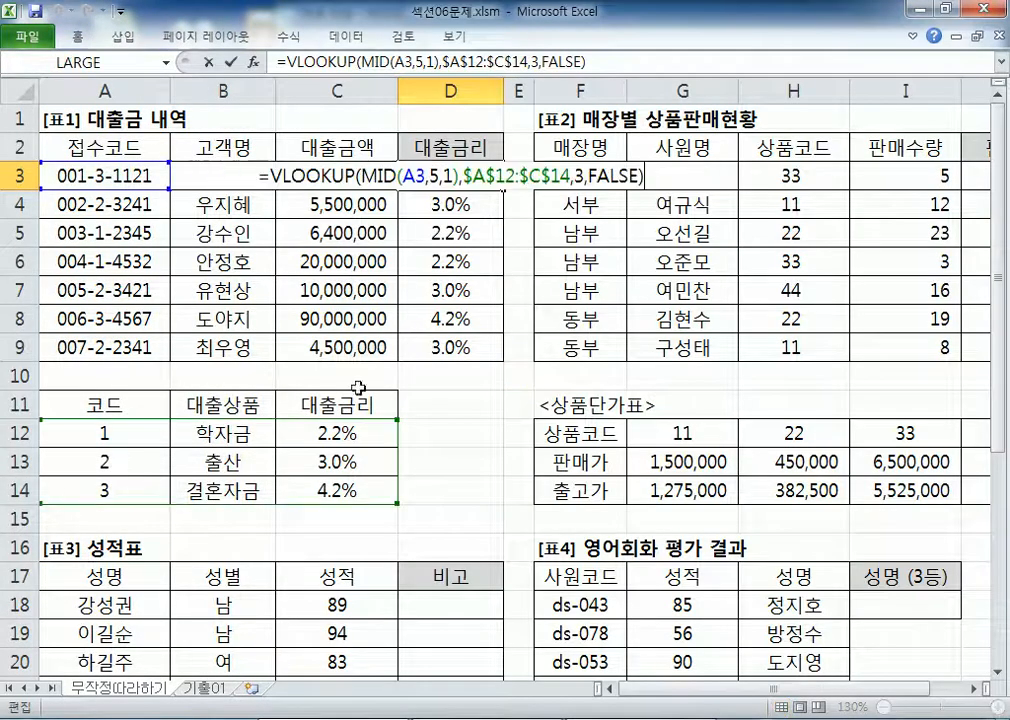
drag(397, 503, 168, 500)
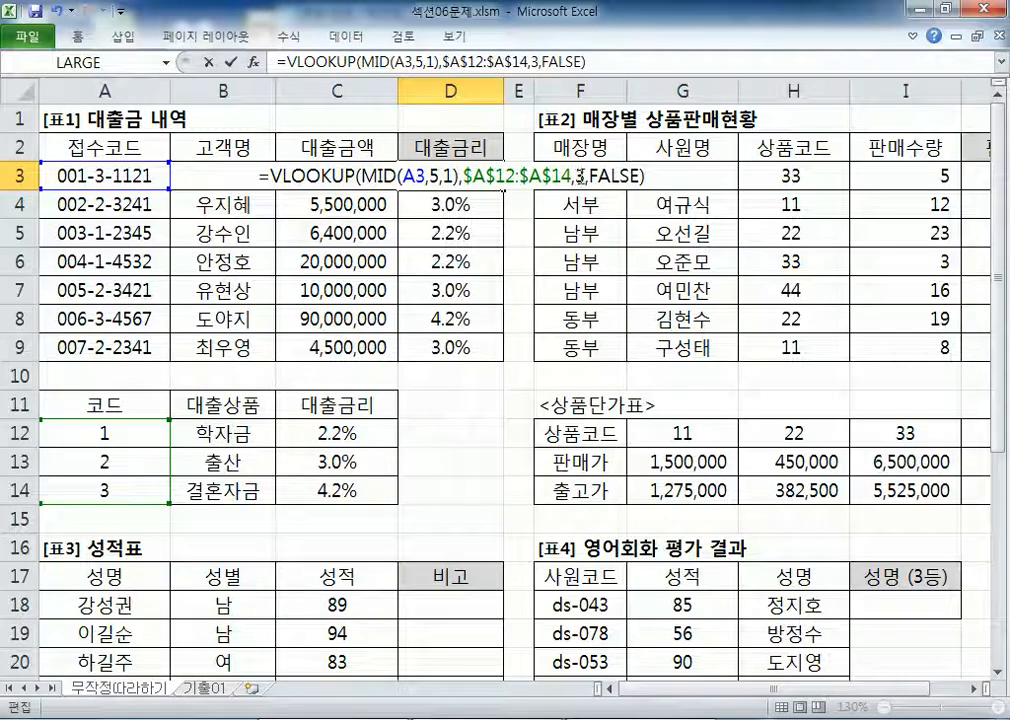
double_click(579, 177)
text(1)
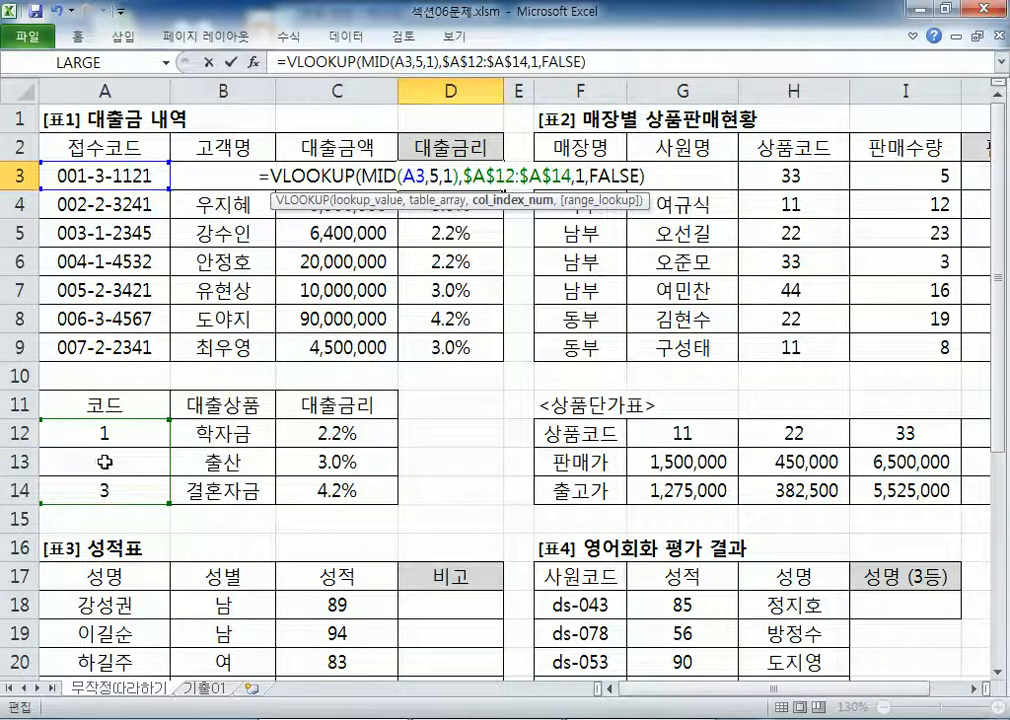
double_click(574, 177)
text(3)
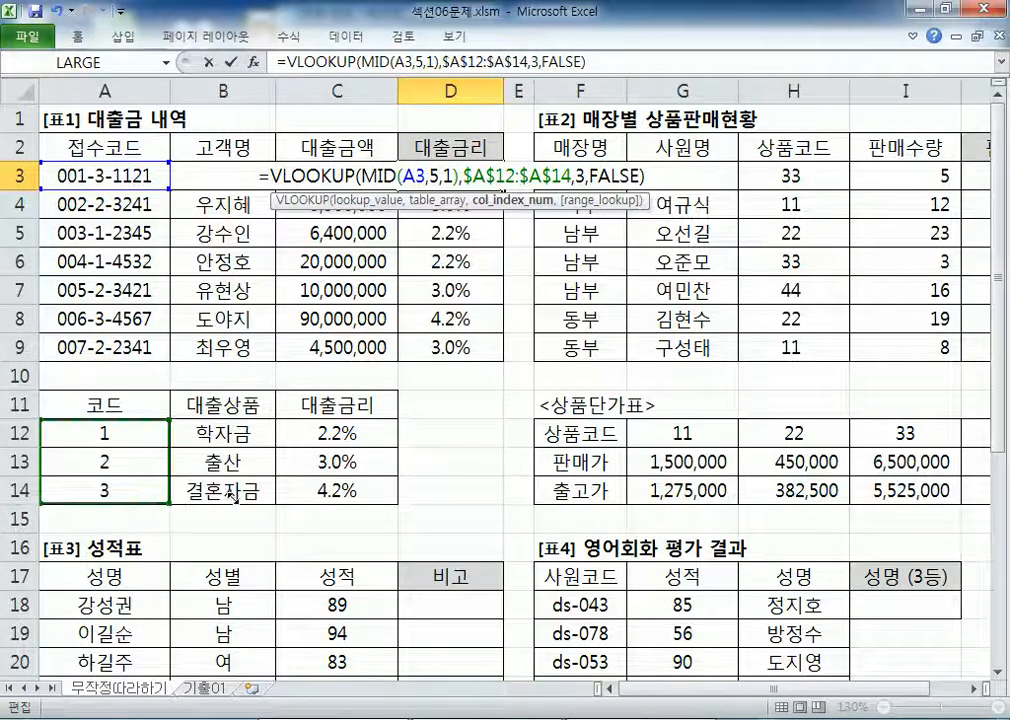
drag(161, 500, 367, 492)
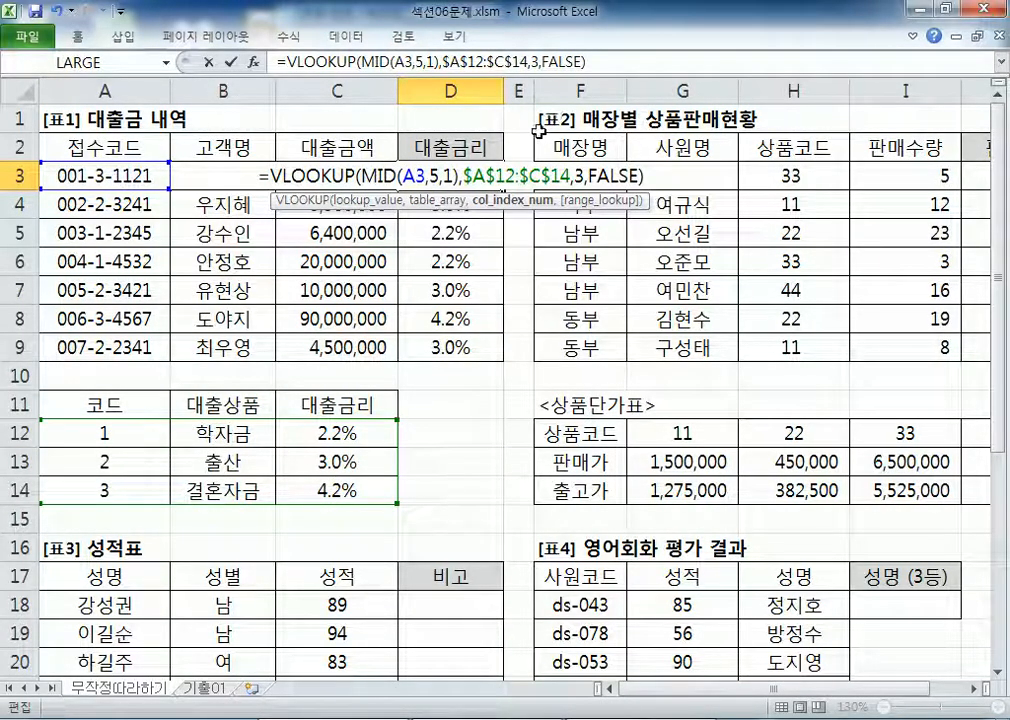
double_click(581, 178)
text(4)
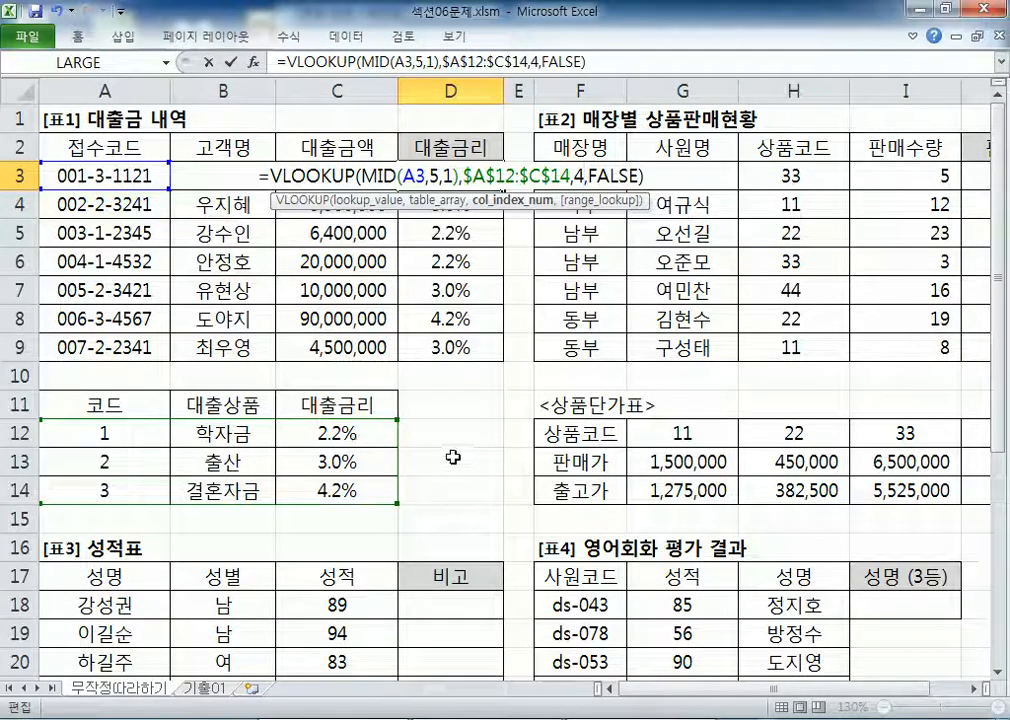
key(Return)
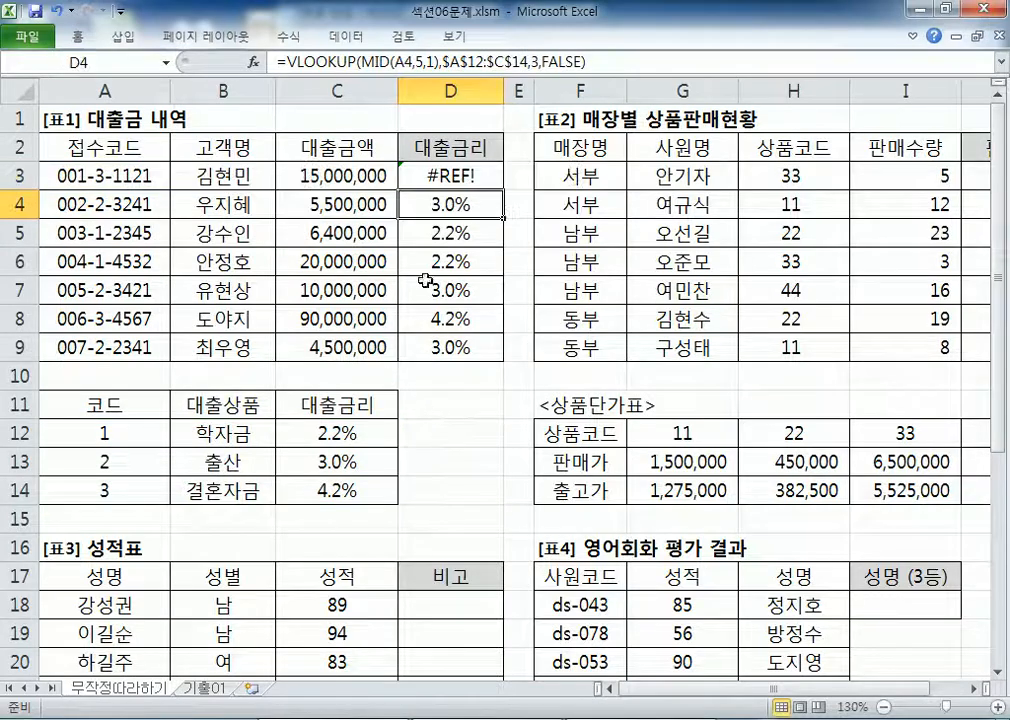
click(448, 180)
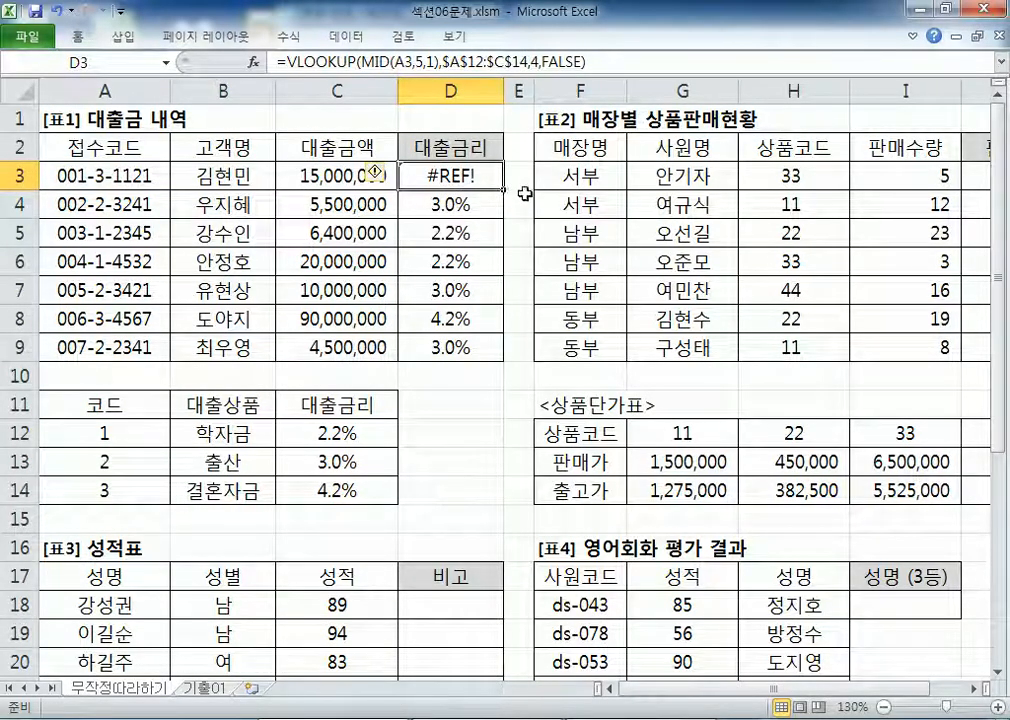
key(F2)
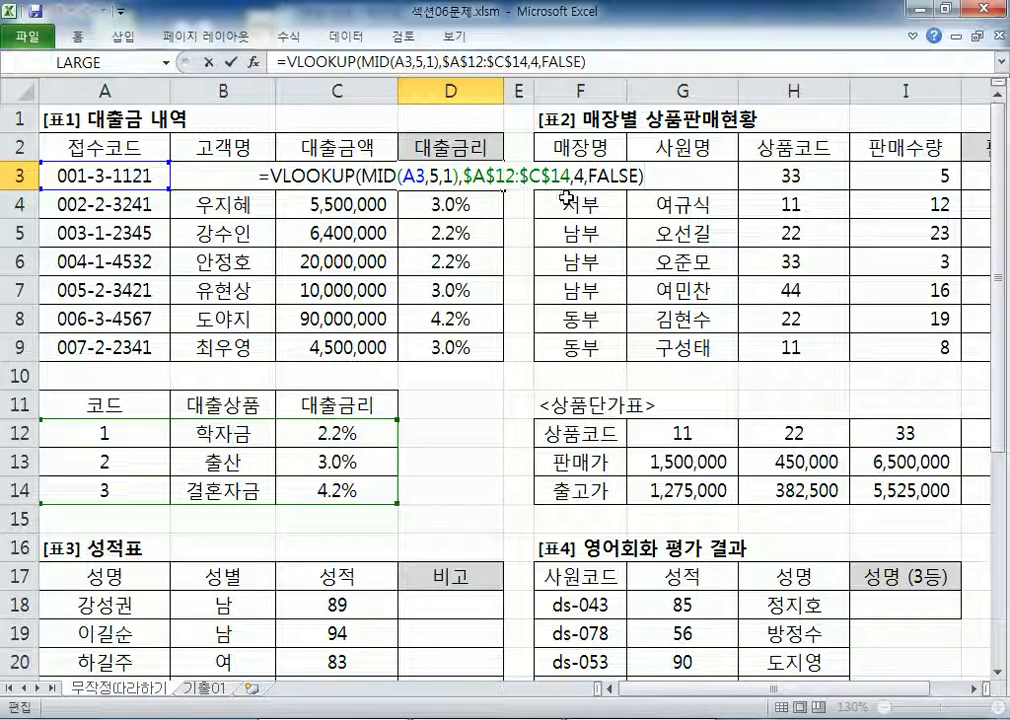
double_click(578, 176)
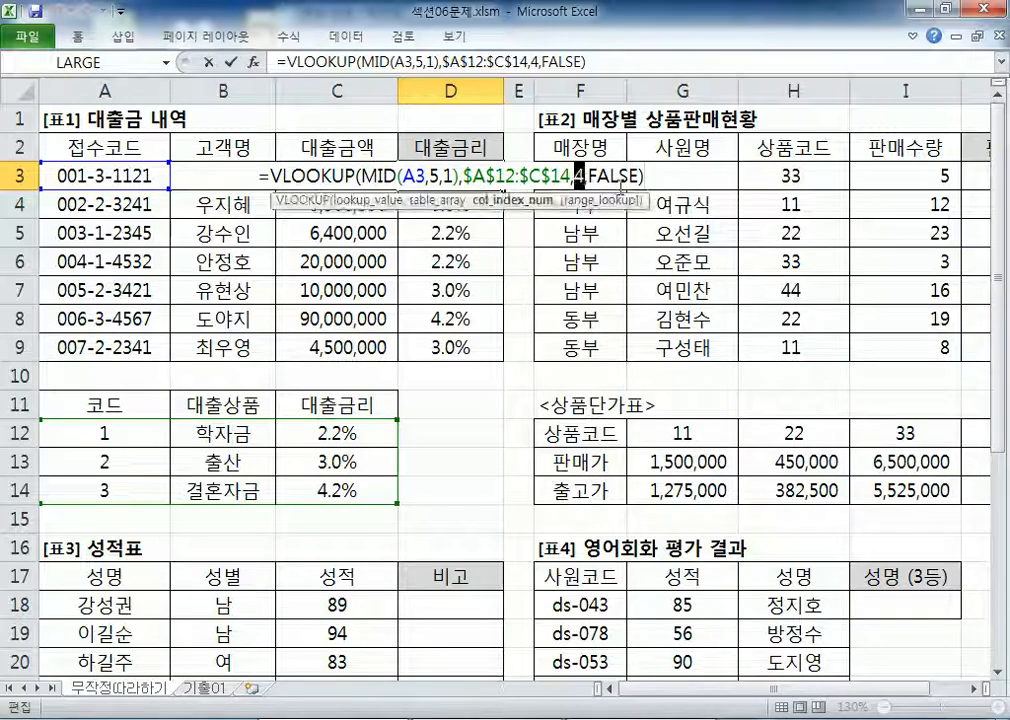
text(3)
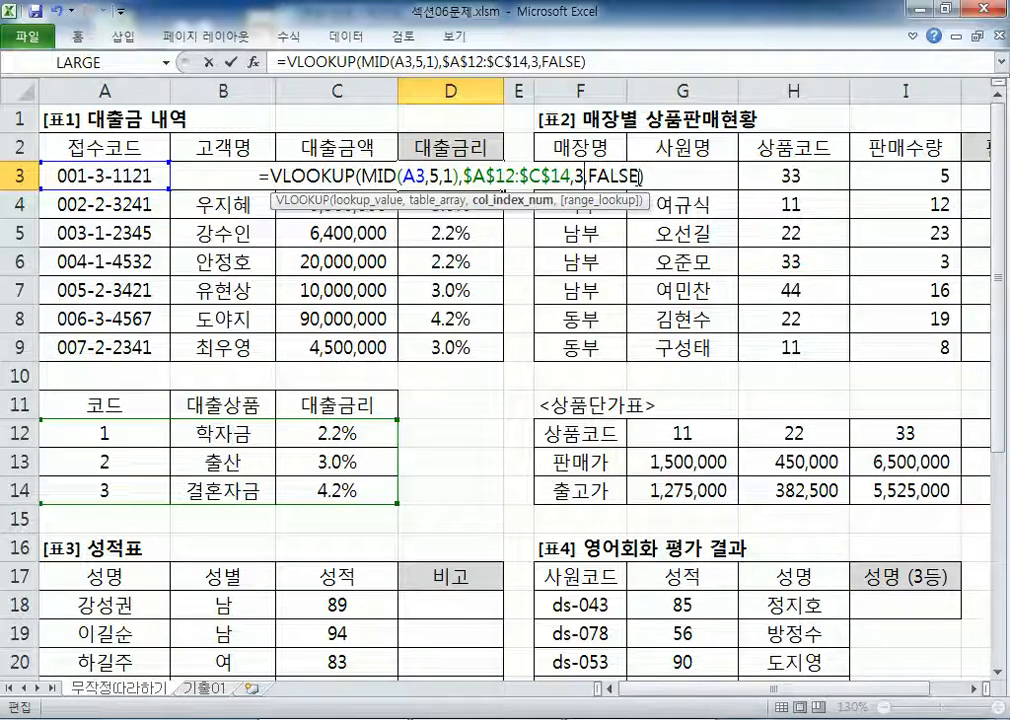
key(Return)
click(485, 172)
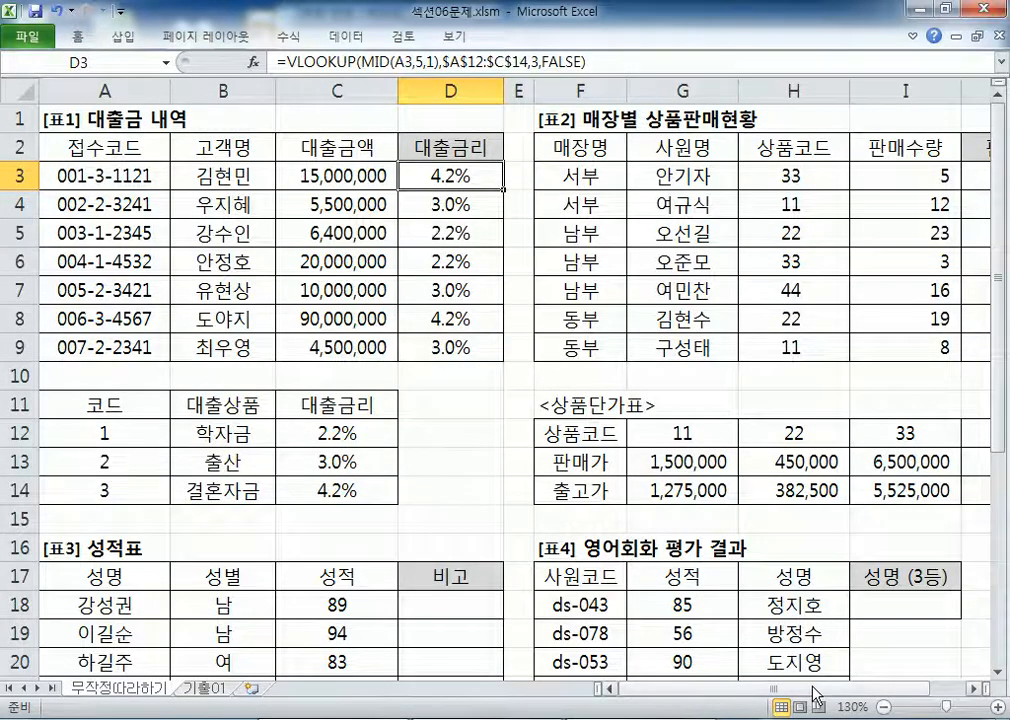
Step: Start note item '2.' in Notepad after bringing the sales and price tables into view
click(976, 690)
click(976, 690)
click(976, 690)
click(976, 690)
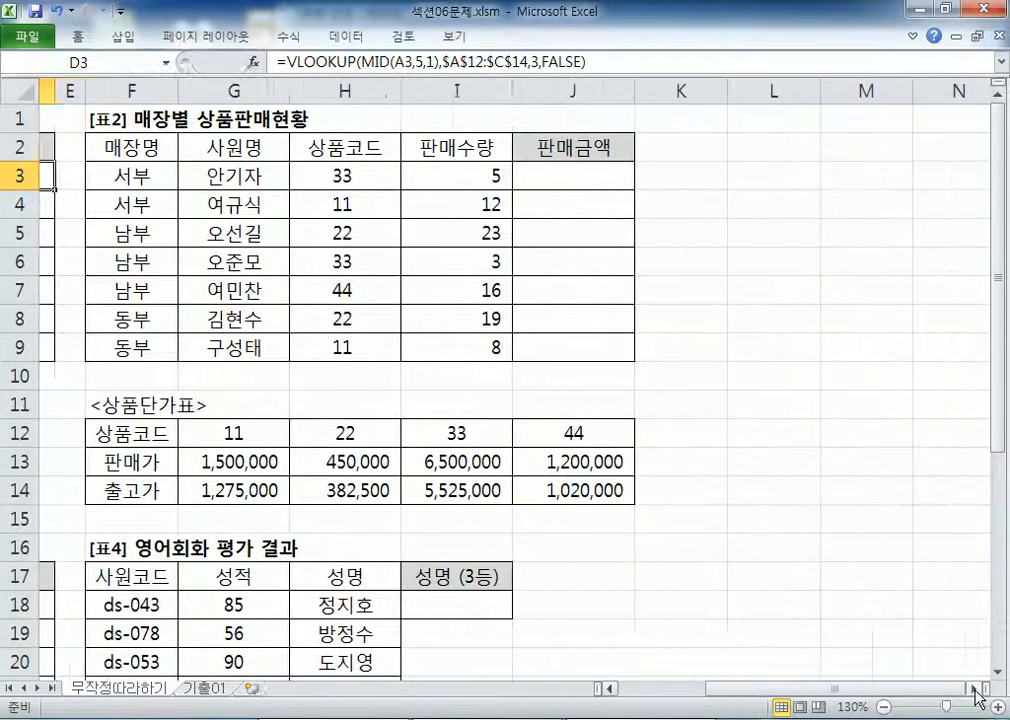
click(976, 690)
click(976, 690)
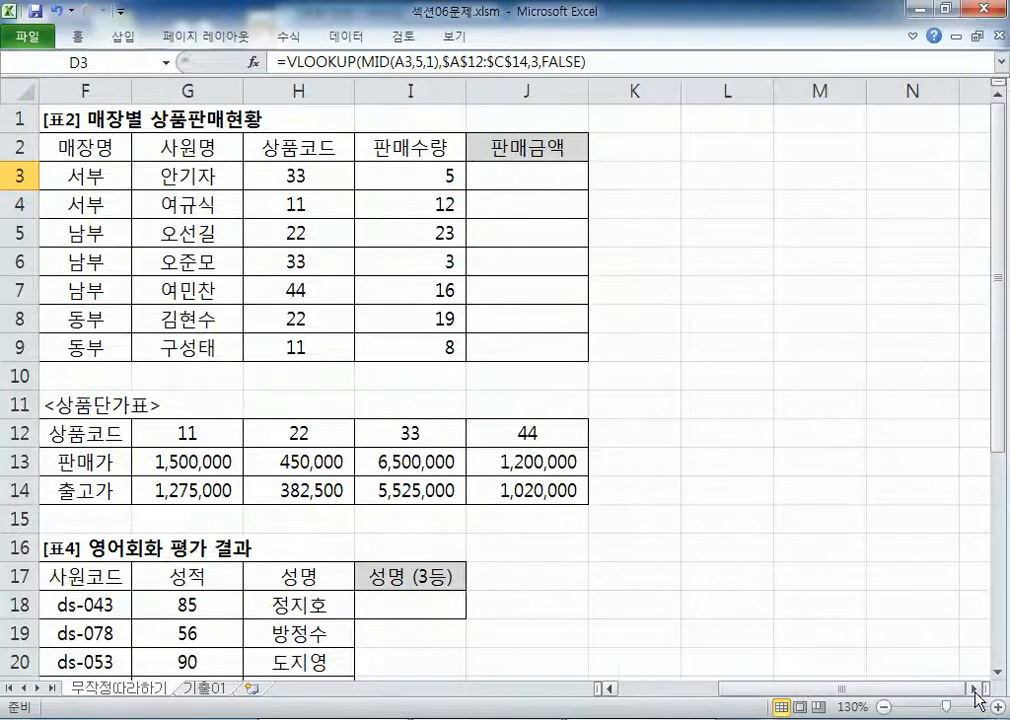
key(alt+Tab)
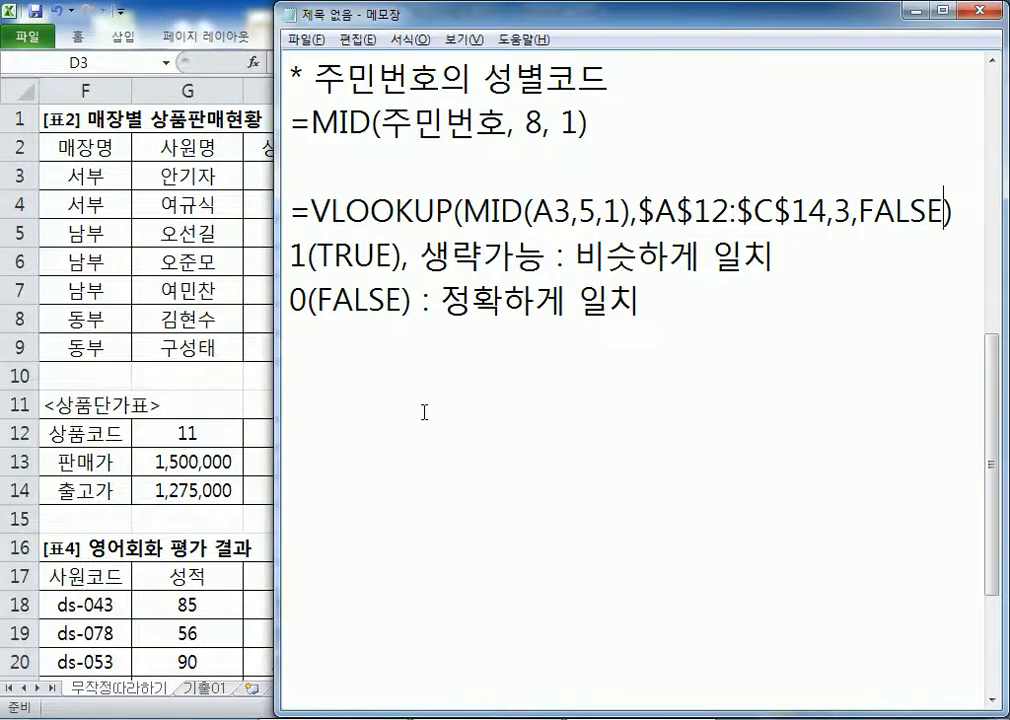
scroll(424, 412, down, 1)
click(363, 267)
text(2.)
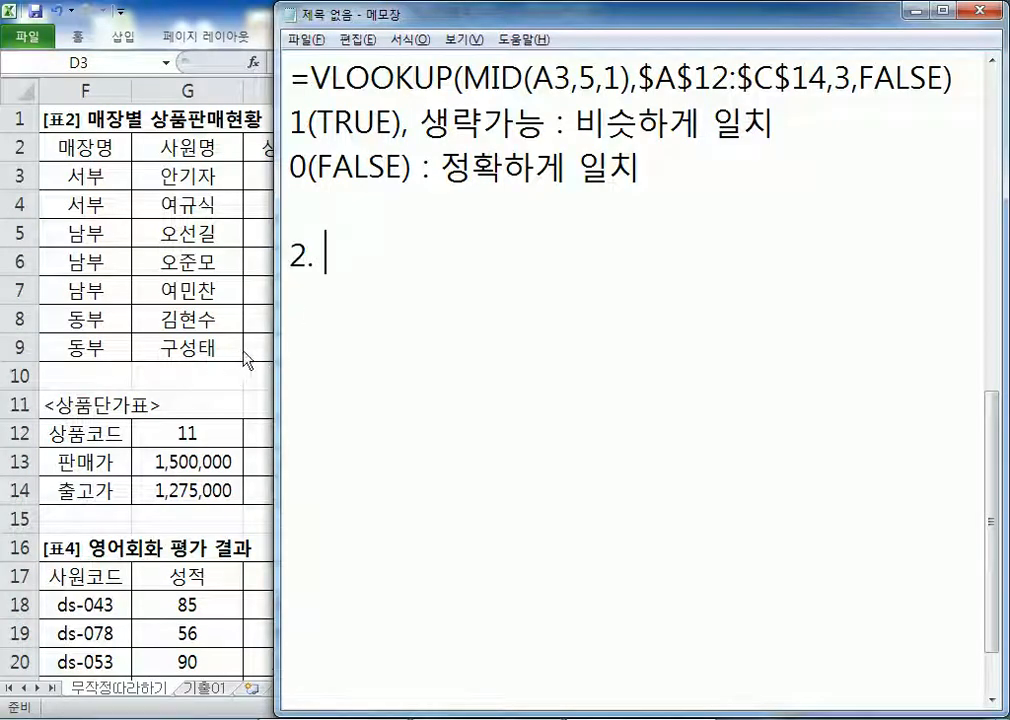
drag(278, 347, 311, 330)
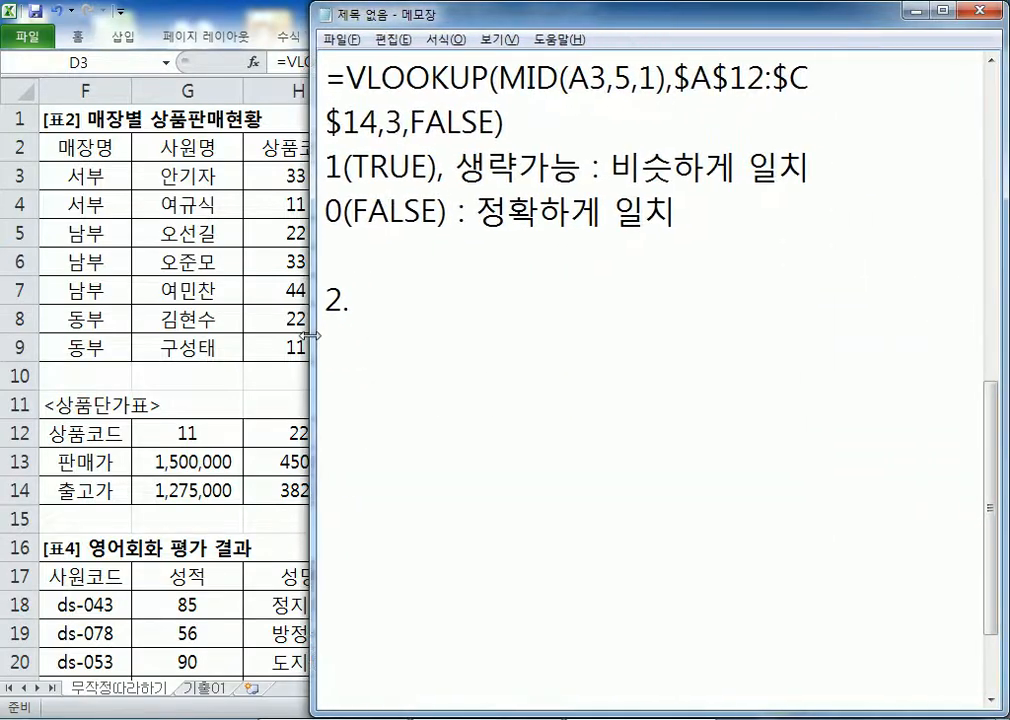
Step: Type '상품코드(H3:H9)' into note item 2
text(TKD)
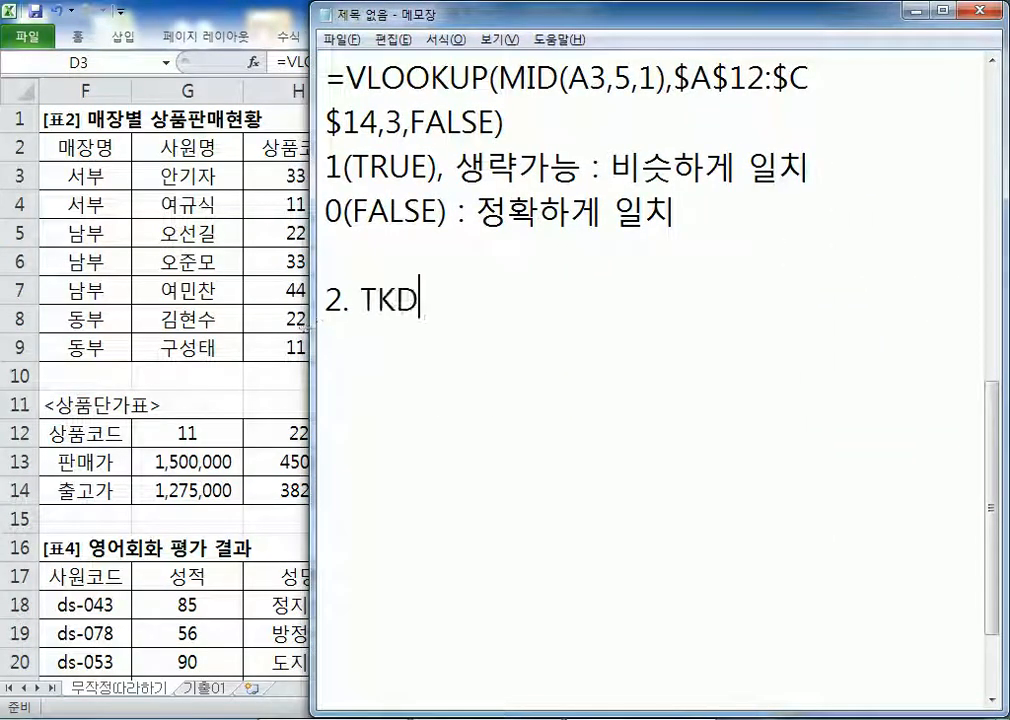
key(BackSpace)
key(BackSpace)
key(BackSpace)
key(Caps_Lock)
text(상품)
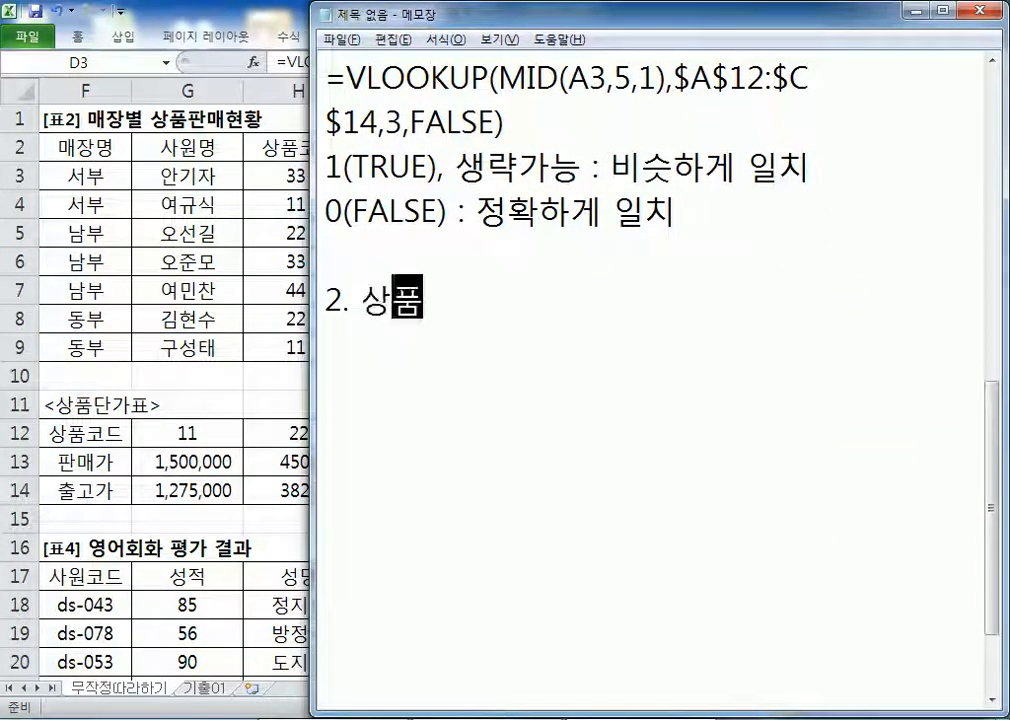
text(코드()
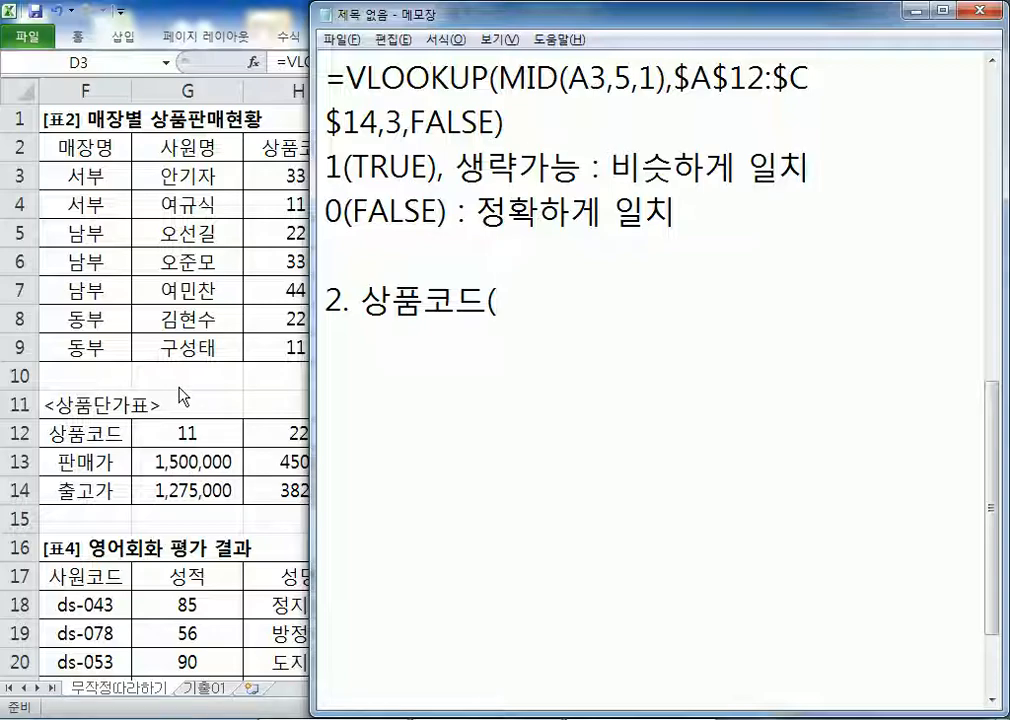
key(alt+Tab)
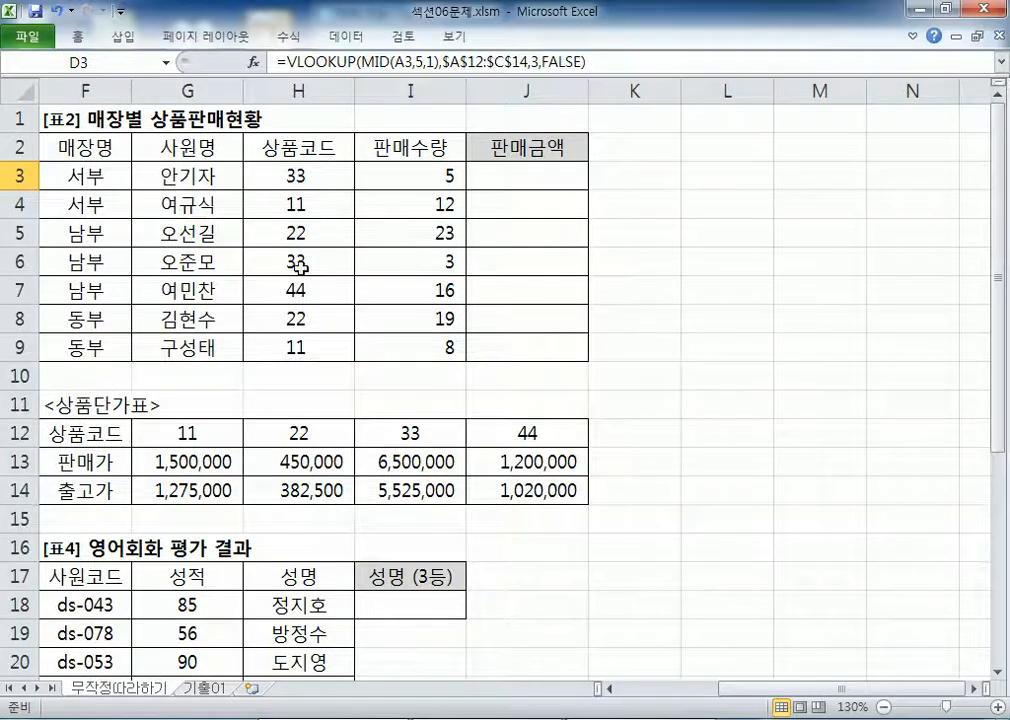
key(alt+Tab)
text(ㅗ)
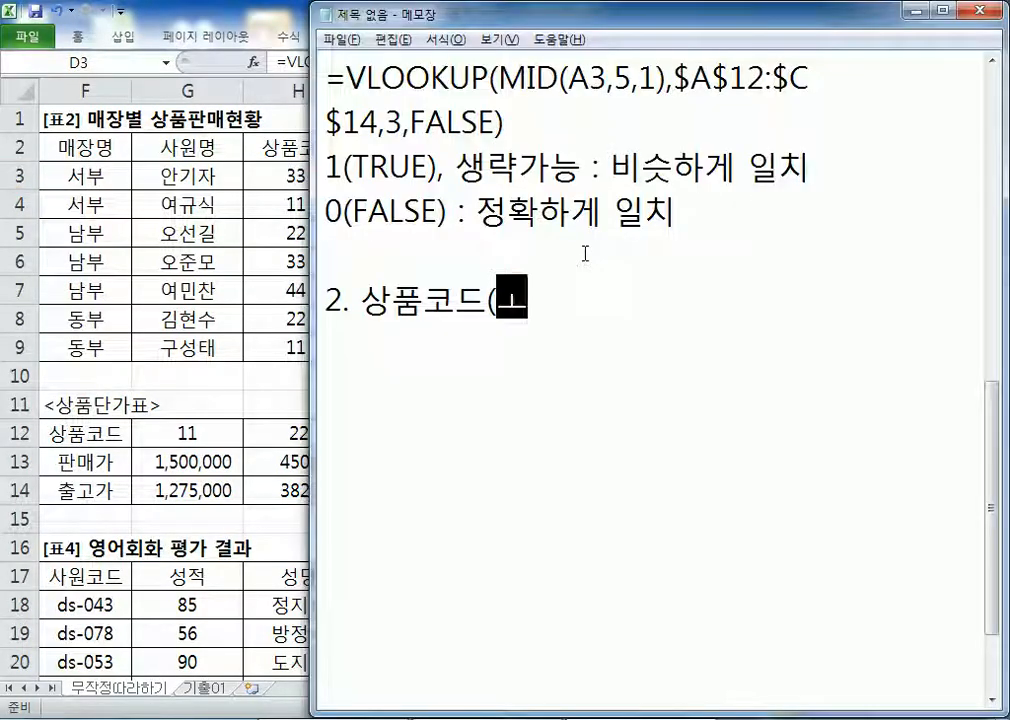
key(BackSpace)
text(H3:H9))
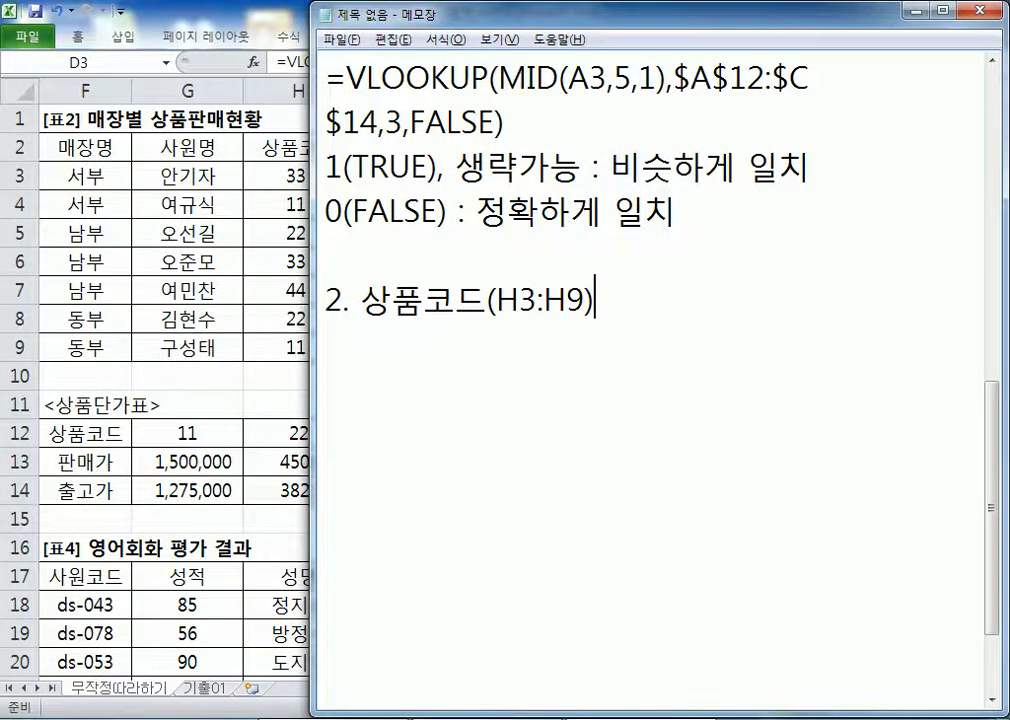
Step: Continue the note with '의 상품단가표(F12:J14)를이용하여 판매금액을 계산'
key(alt+Tab)
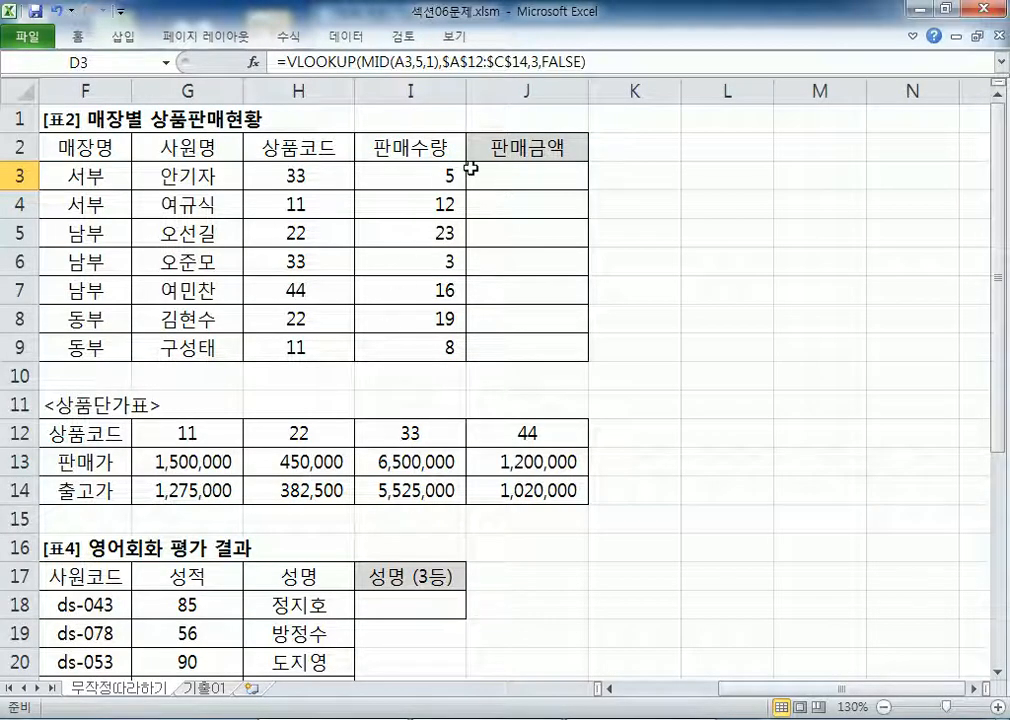
key(alt+Tab)
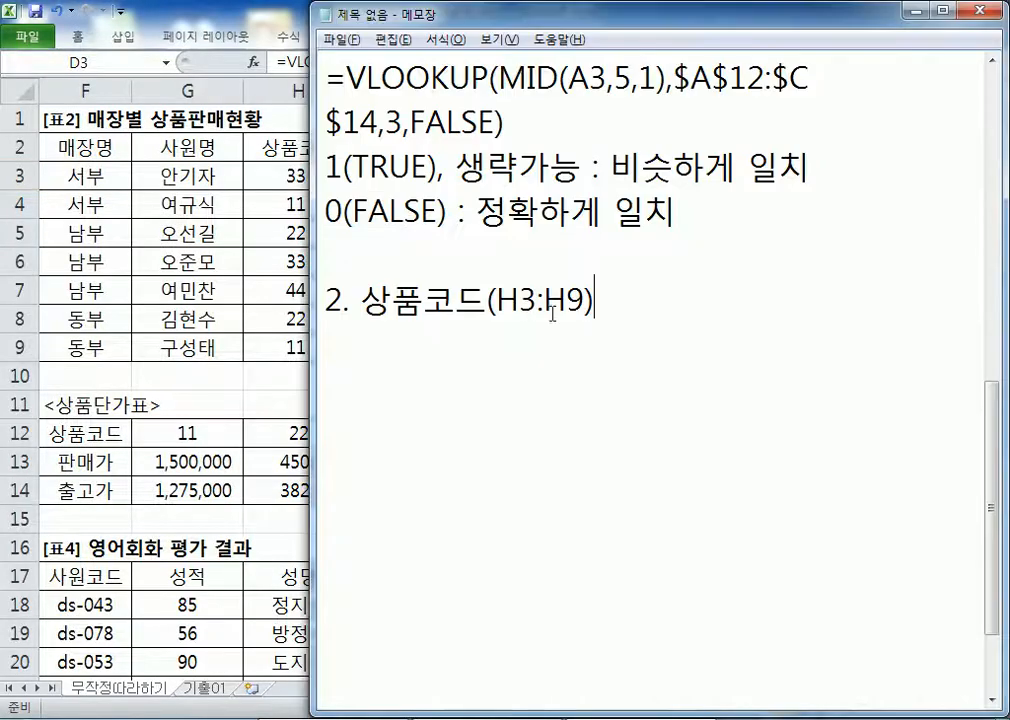
text(DP)
key(BackSpace)
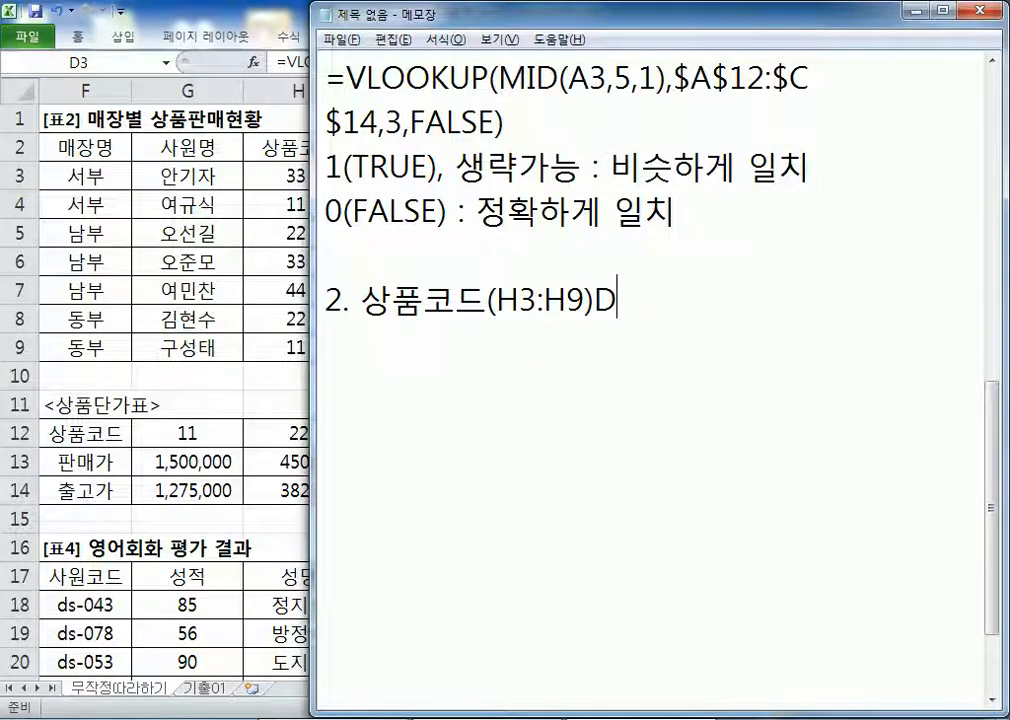
key(BackSpace)
text(의 상품)
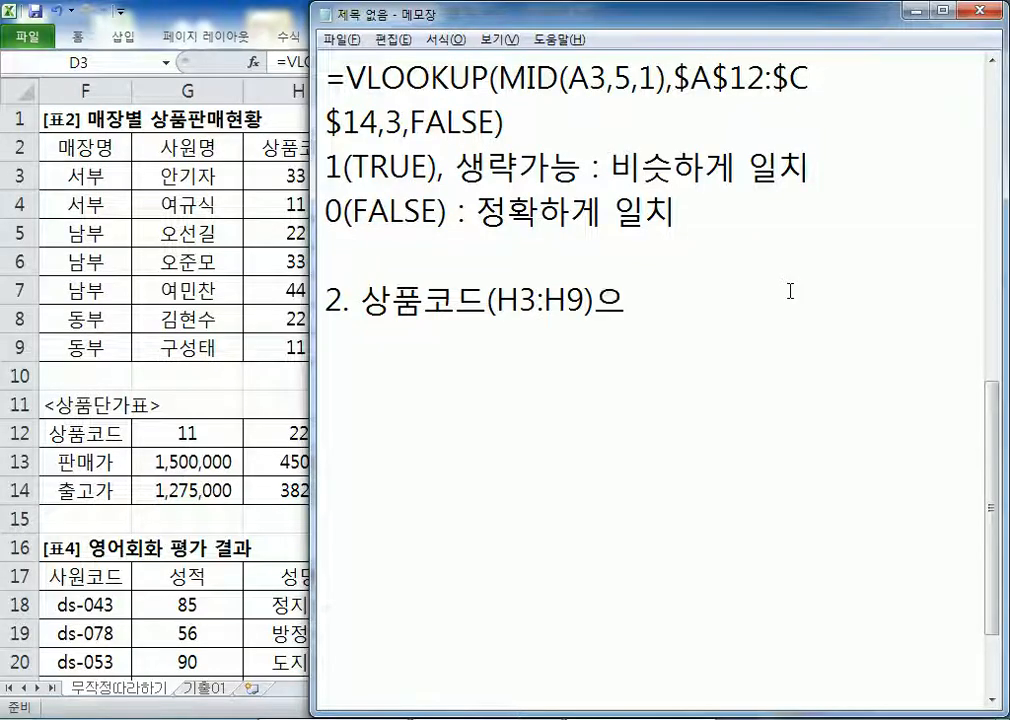
text(단가표()
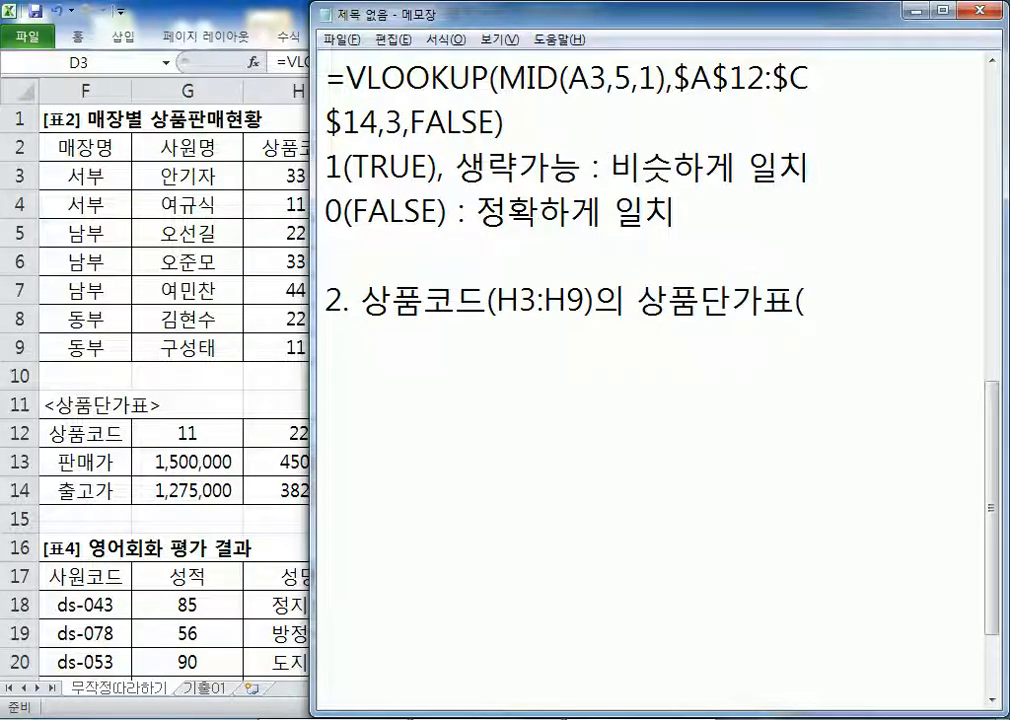
text(F12:G)
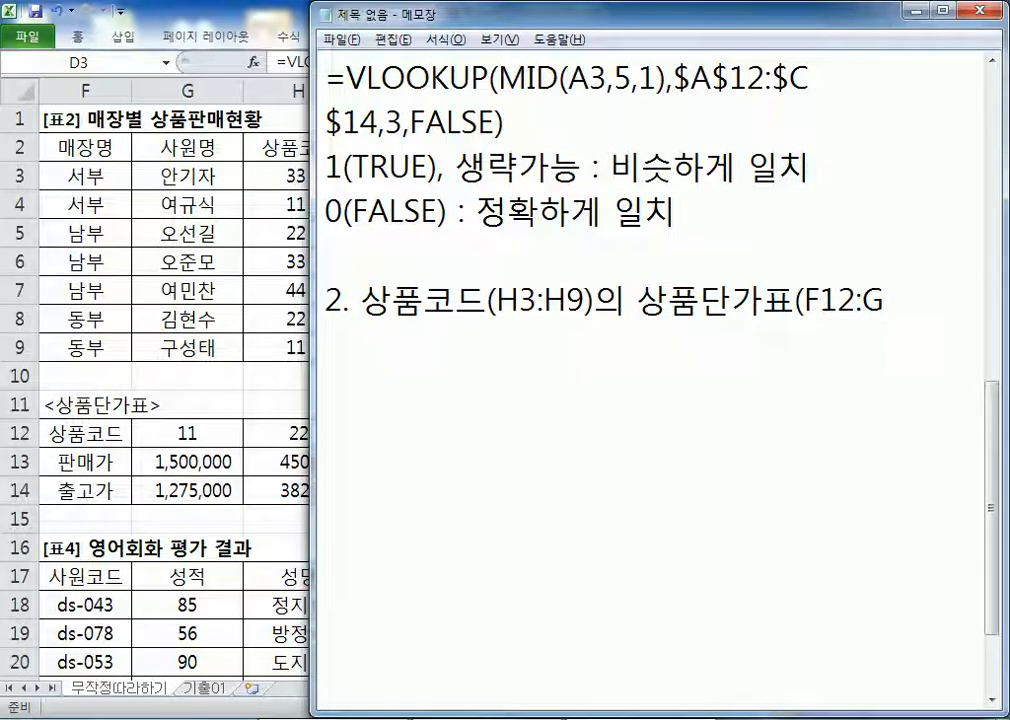
key(BackSpace)
text(J14))
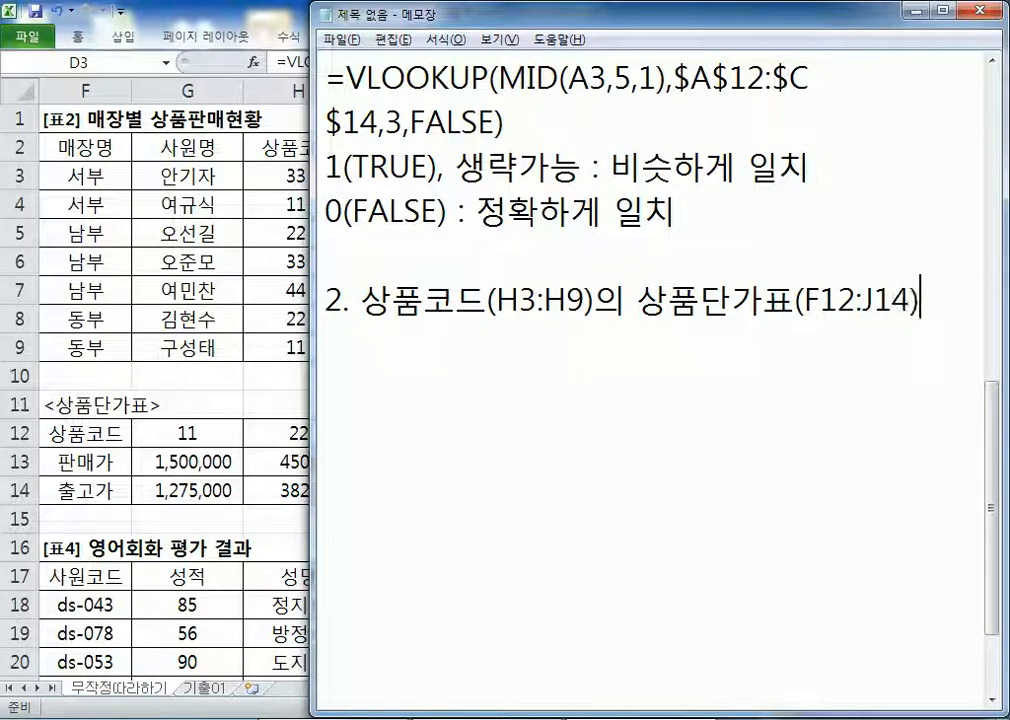
text(를이용하여 )
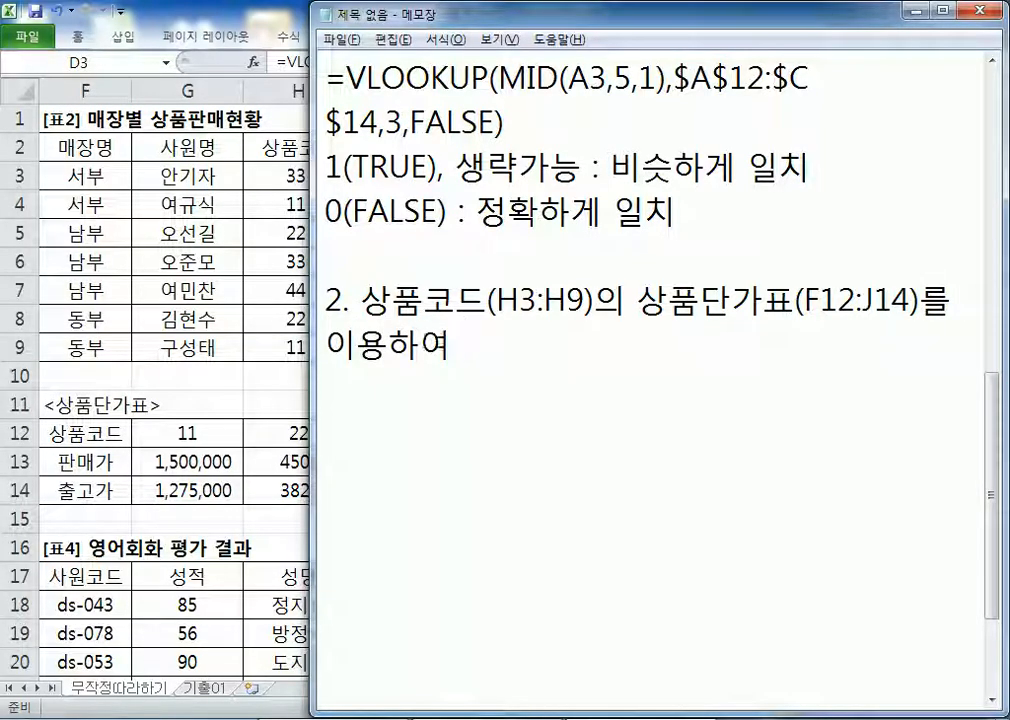
text(판매금액을 )
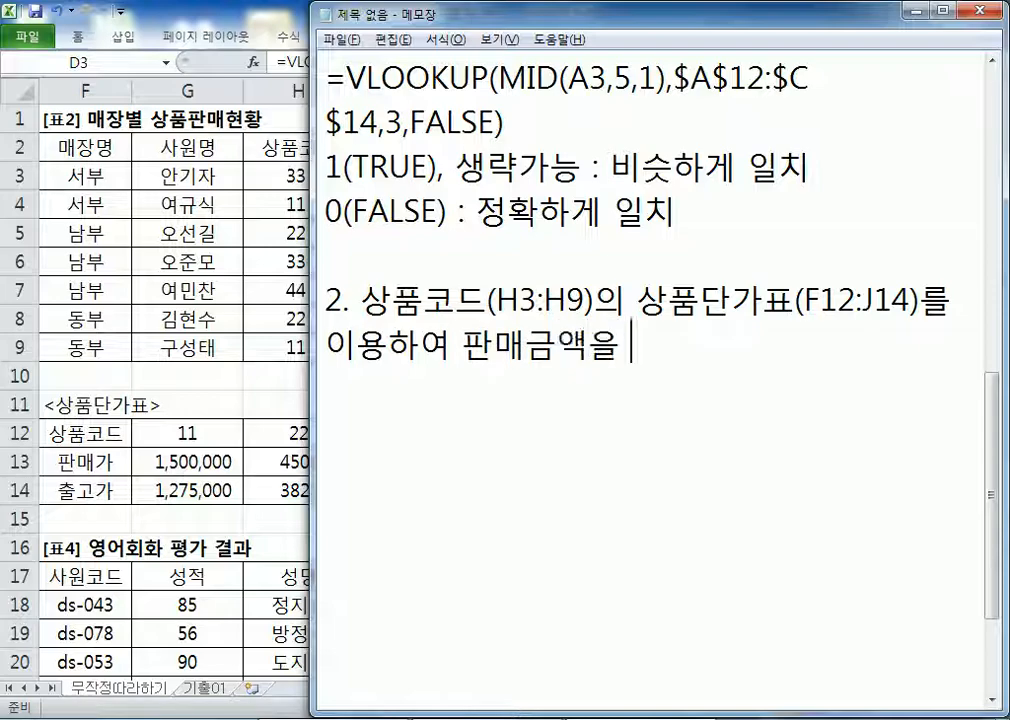
text(계산)
Step: Add the line '판매금액=판매가*판매수량' below the description
key(Return)
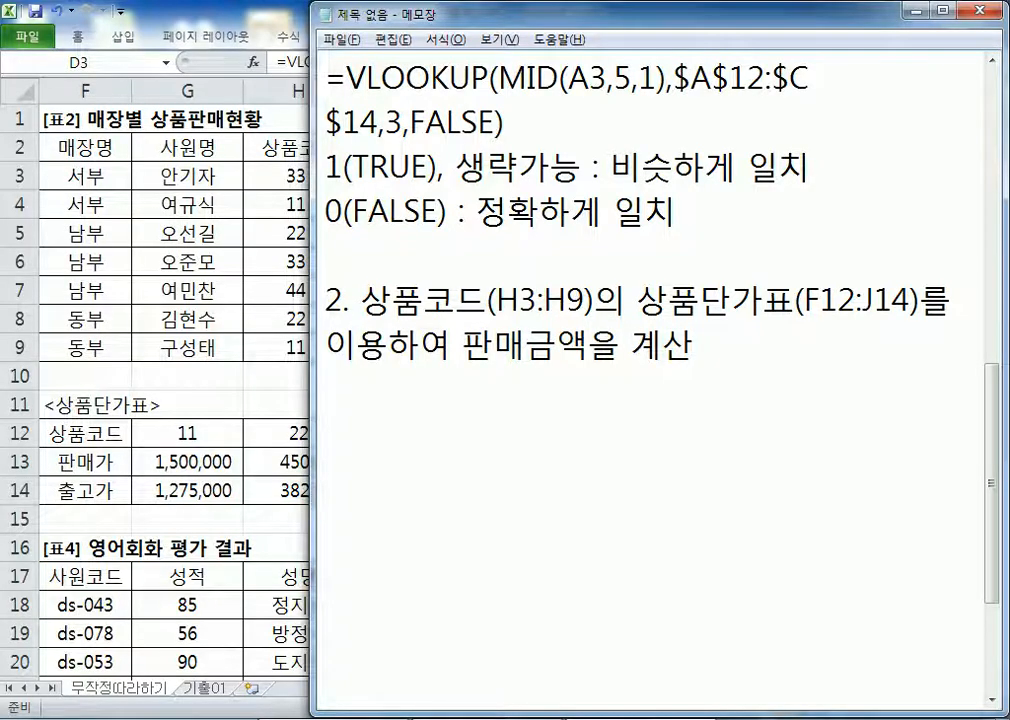
text(판매금액)
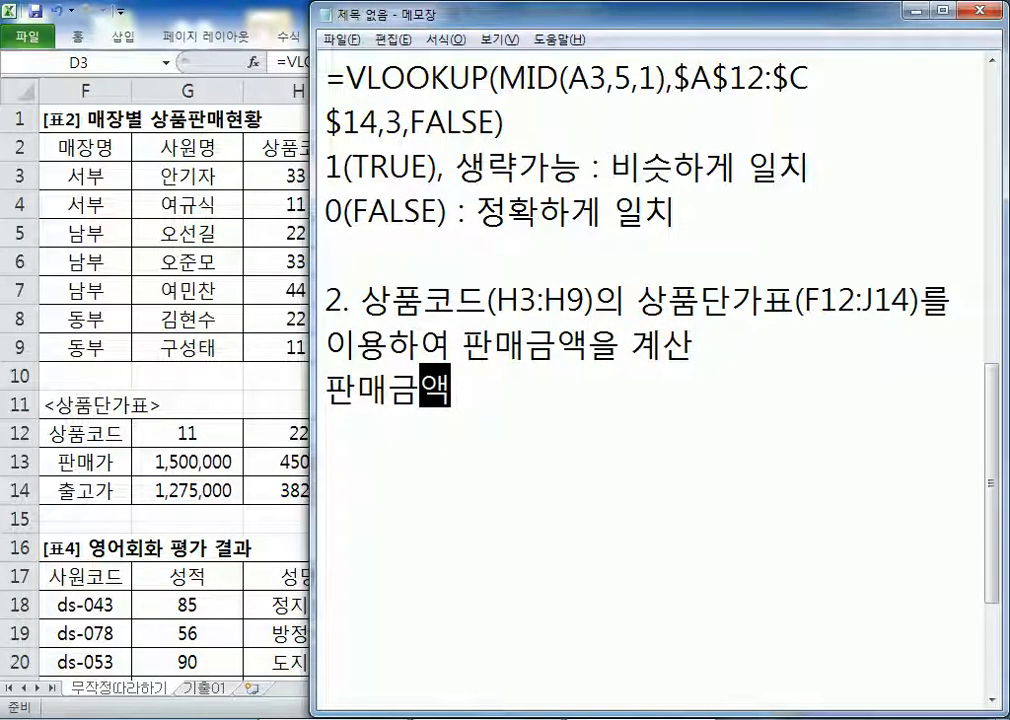
text(=)
text(판매가*)
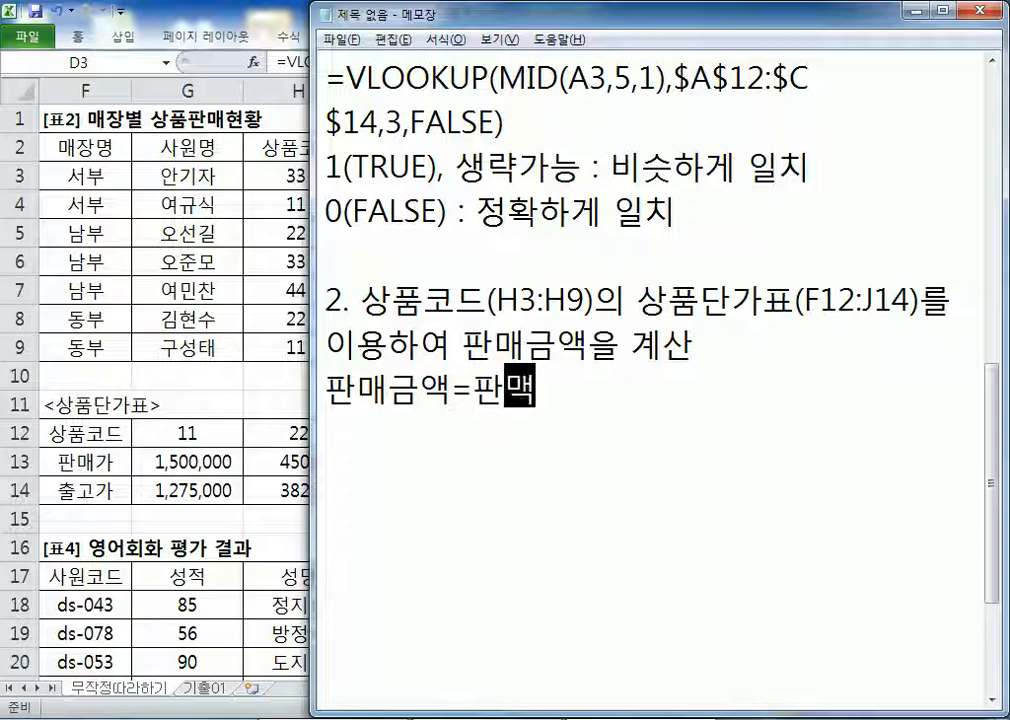
text(판매수량)
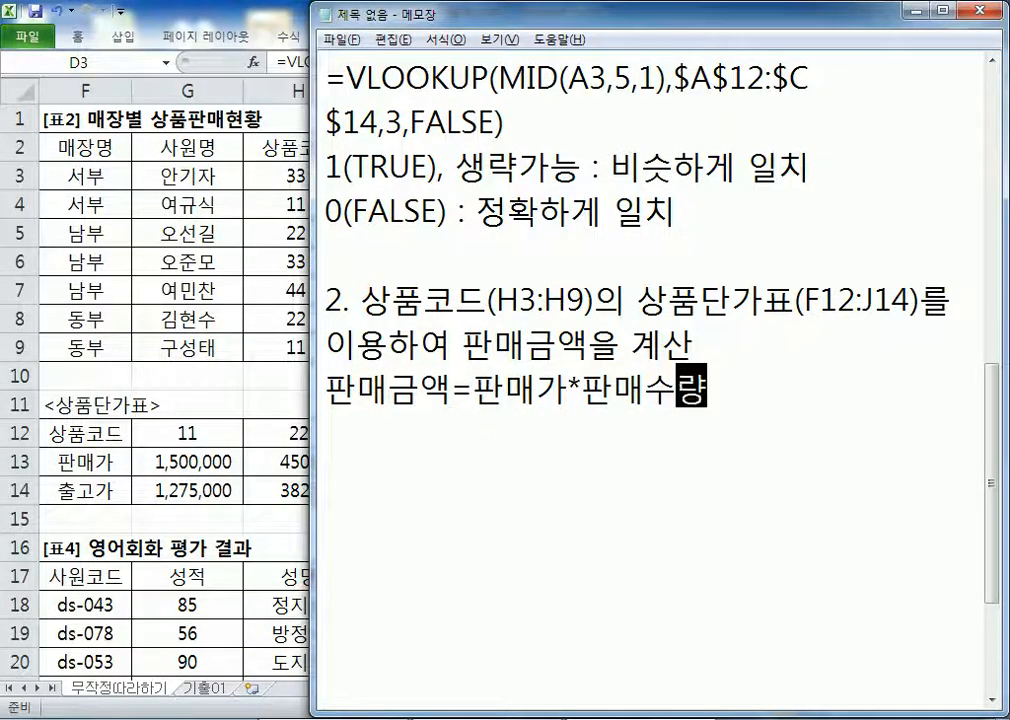
key(Return)
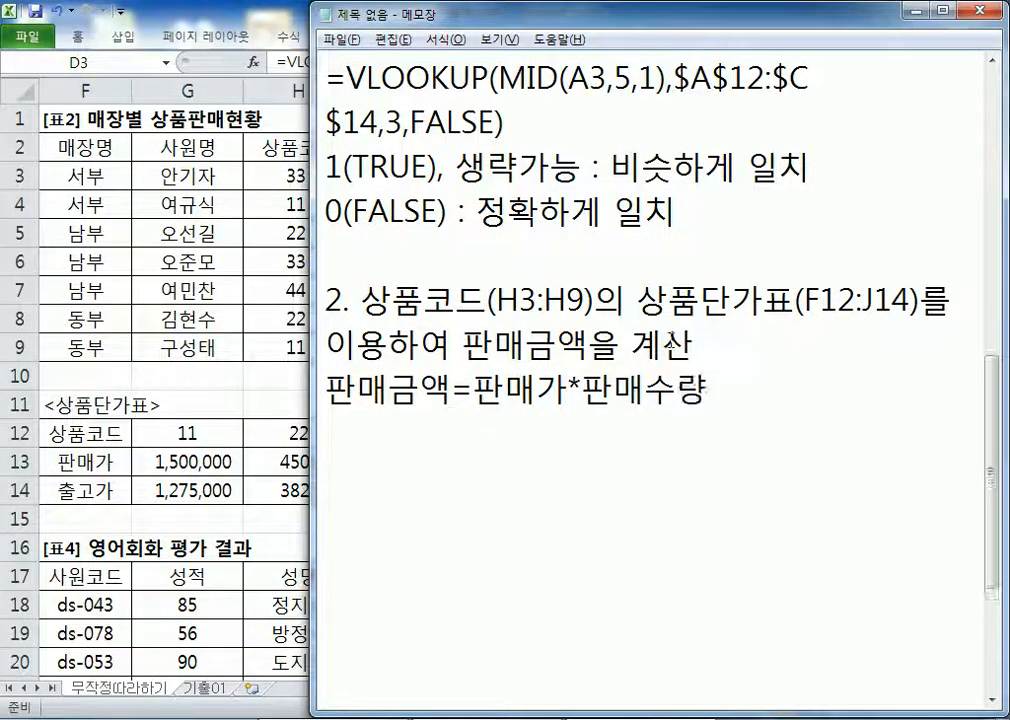
drag(568, 392, 582, 392)
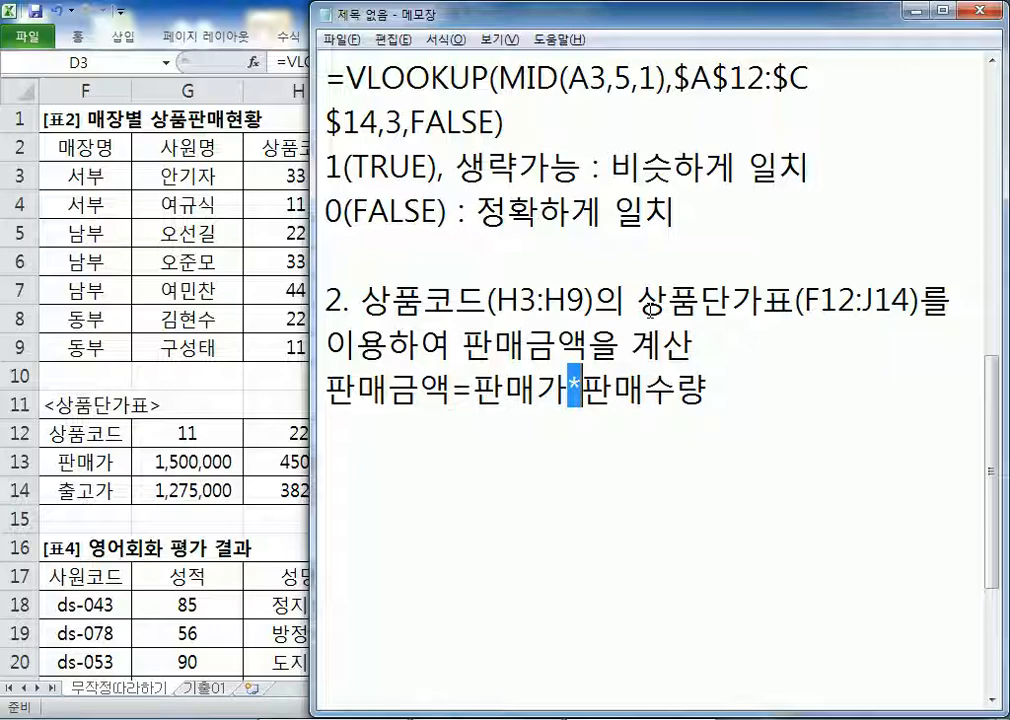
Step: Add the Notepad line 'INDEX, HLOOKUP, VLOOKUP 함수에서 선택' below the formula note
key(End)
key(Return)
text(INDE)
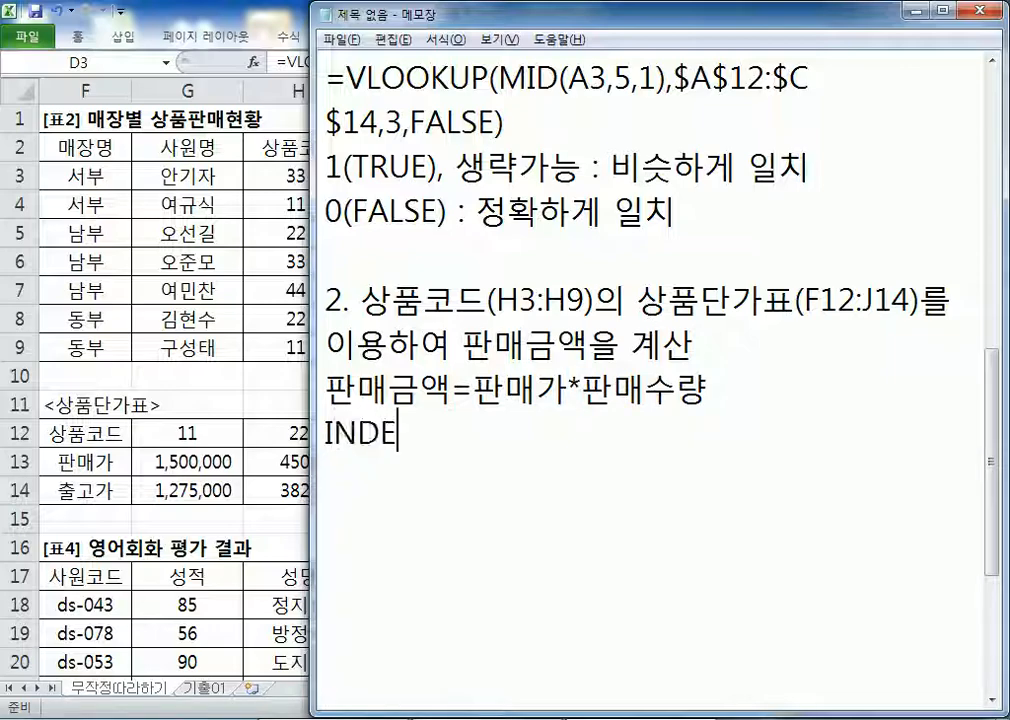
text(X, H)
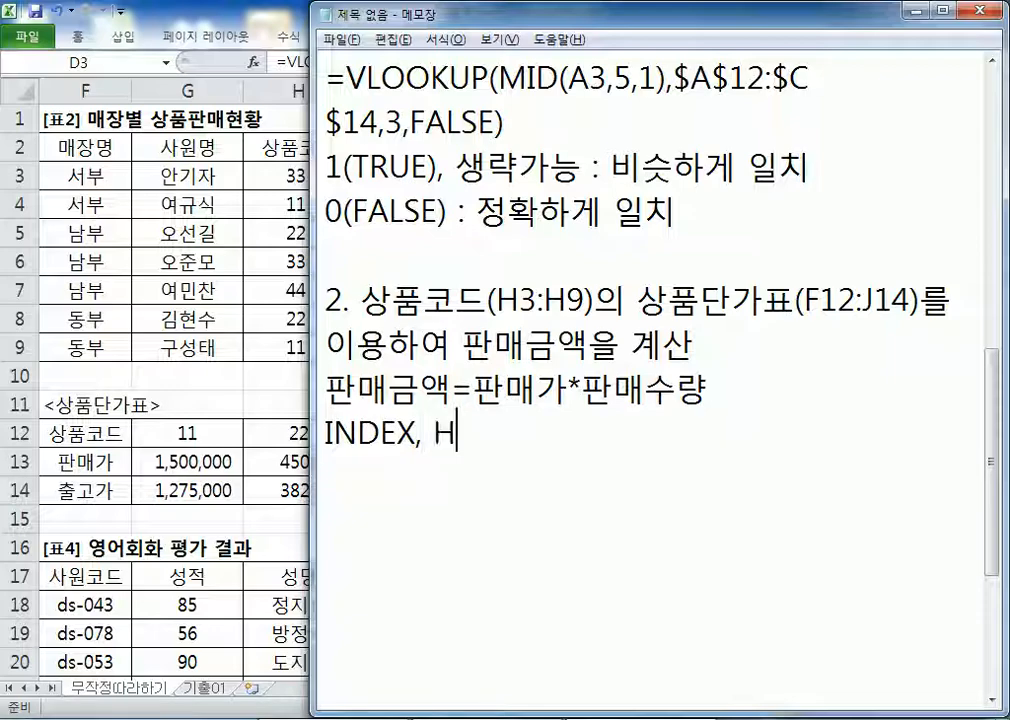
text(LOOKUP, VLOOKUP)
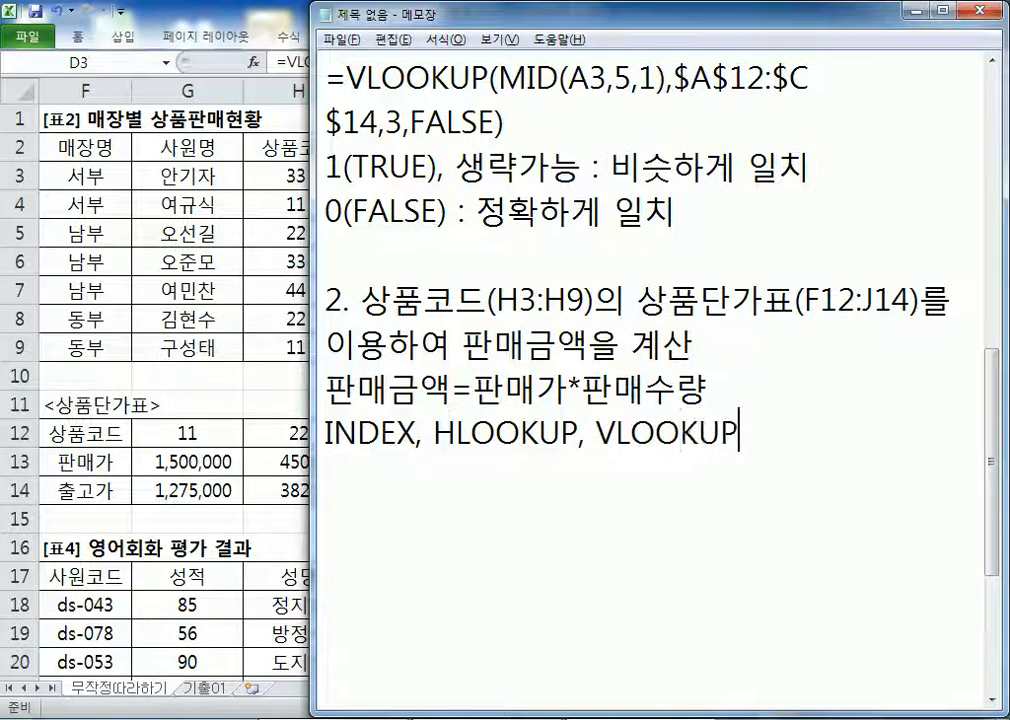
text( 함수에)
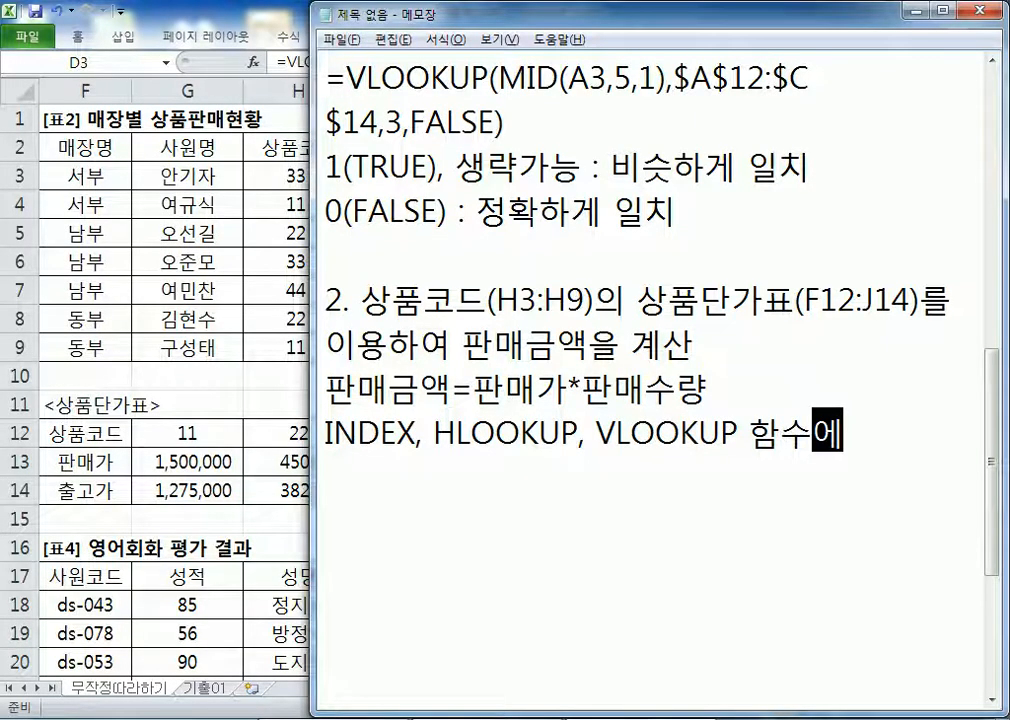
text(서 선택)
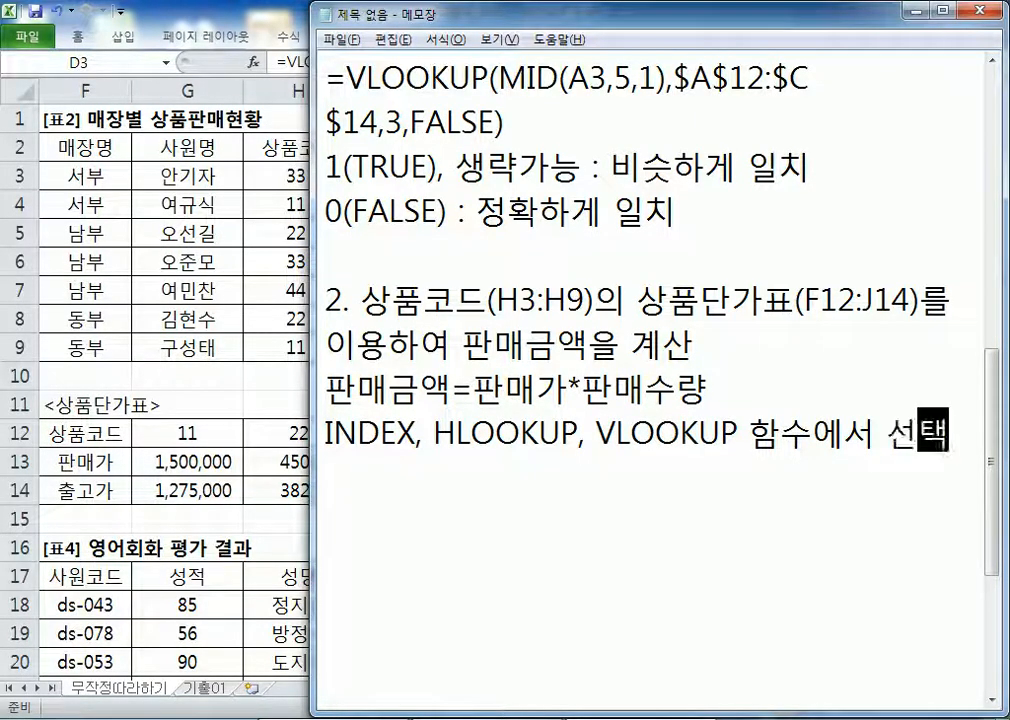
key(Return)
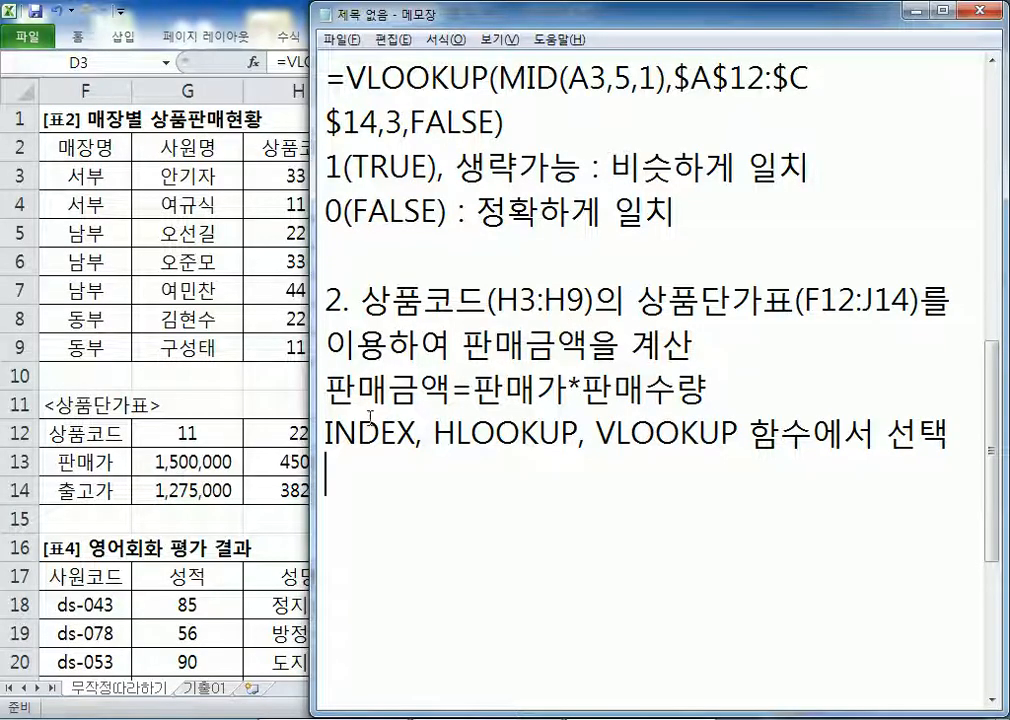
Step: Review the product price table G12:J14 and its row-12 product codes in Excel
click(194, 432)
drag(194, 432, 533, 487)
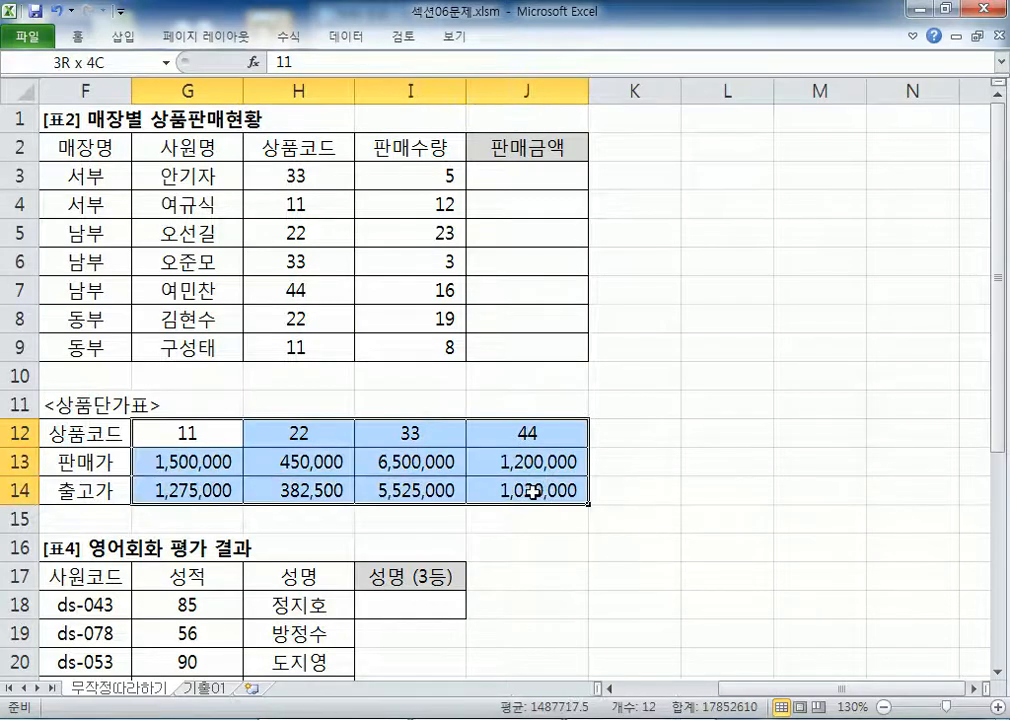
drag(188, 434, 530, 472)
click(527, 428)
Step: Highlight HLOOKUP in the Notepad notes, then return to the Excel sales sheet
key(alt+Tab)
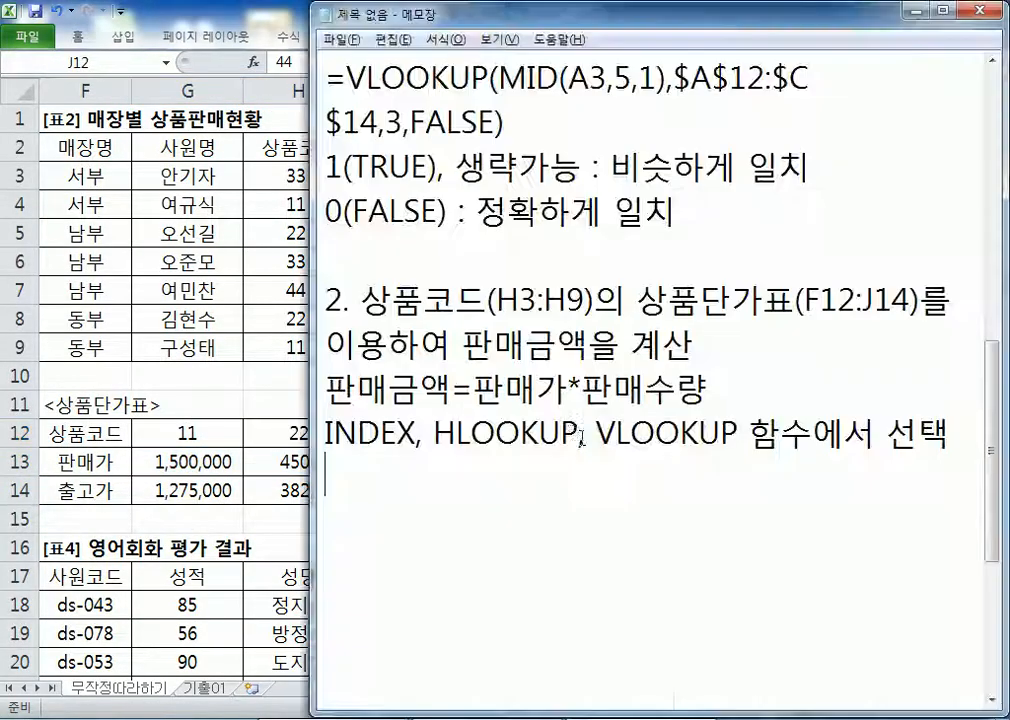
drag(439, 434, 560, 434)
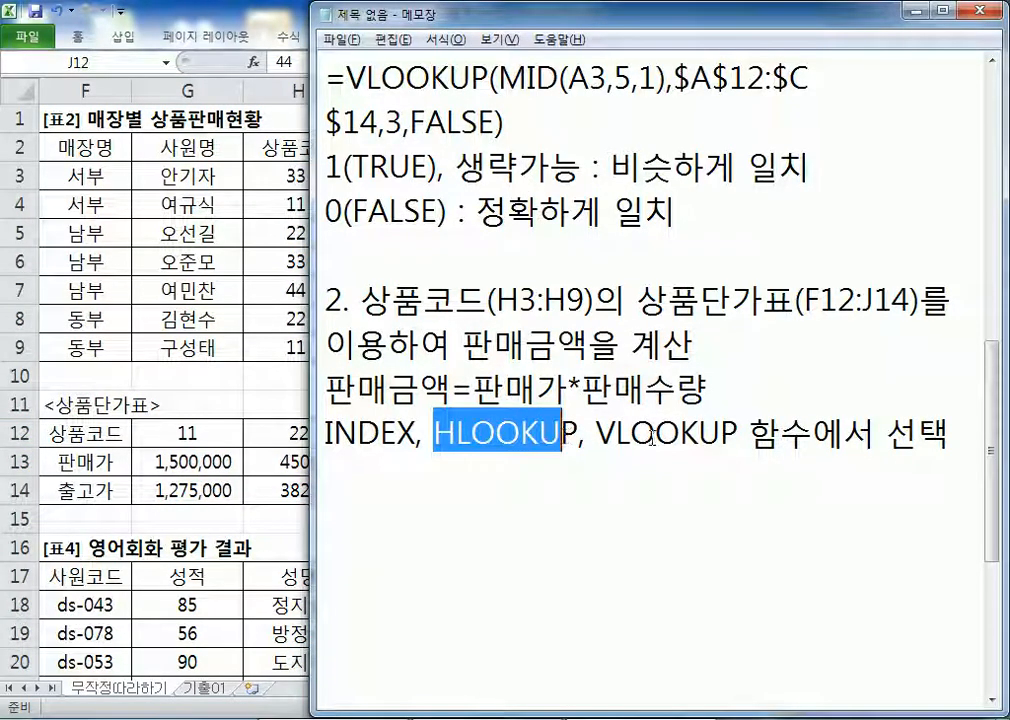
click(350, 484)
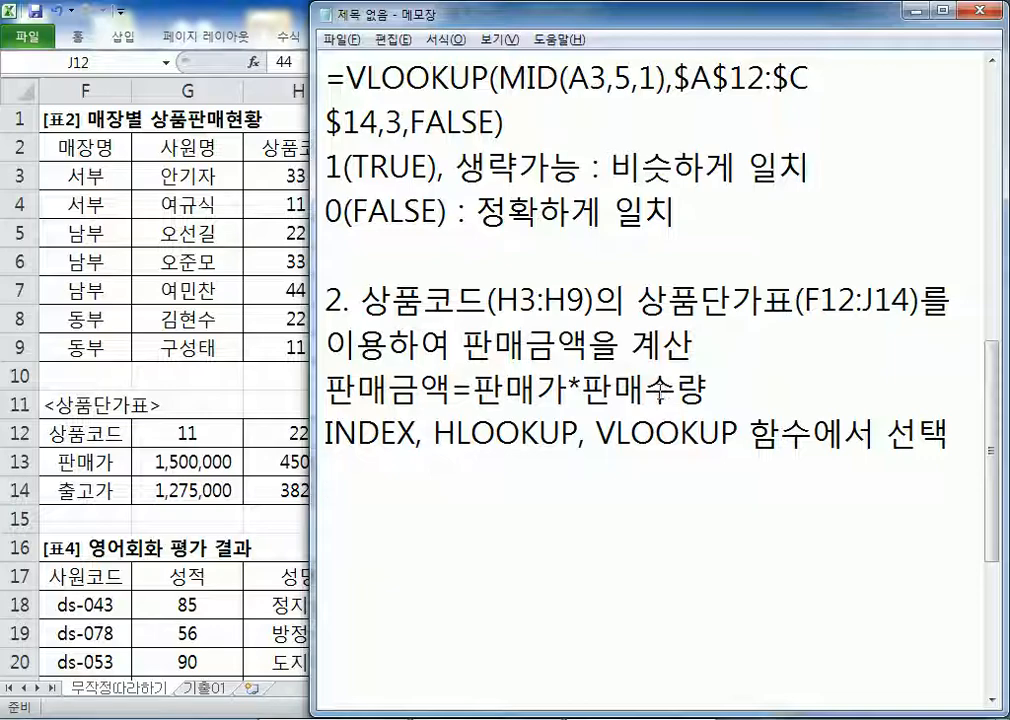
key(alt+Tab)
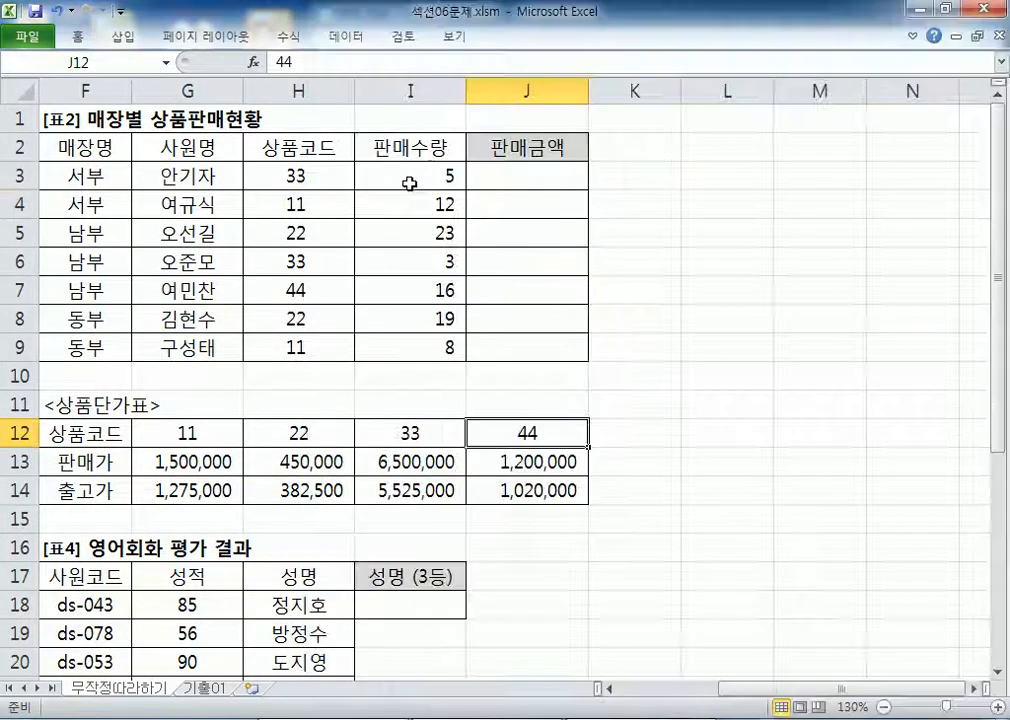
click(410, 180)
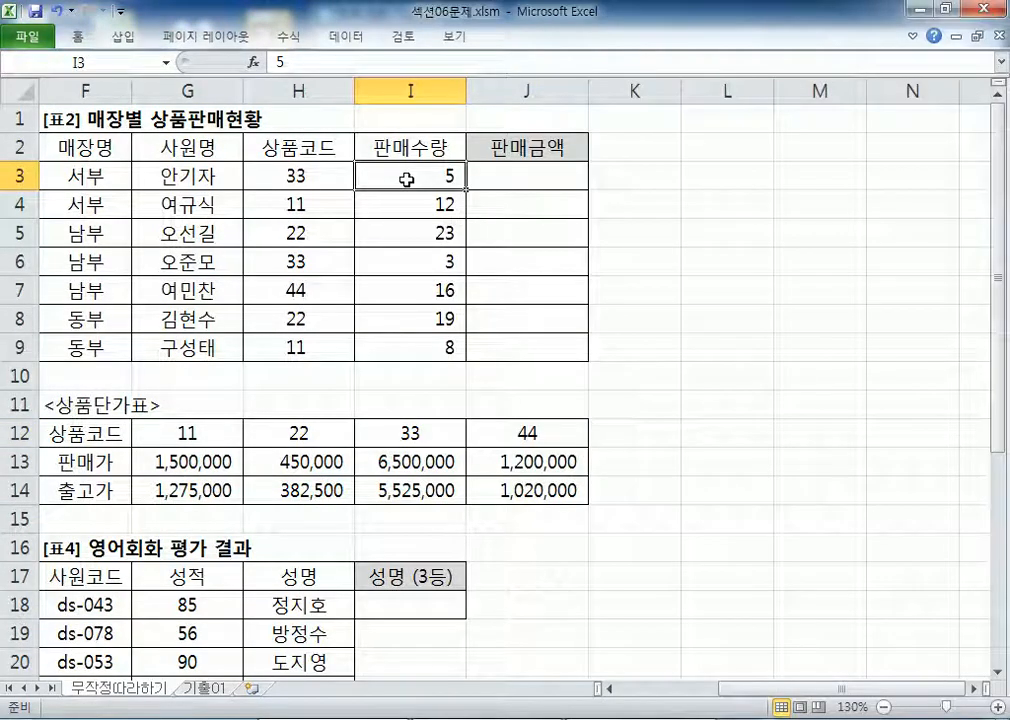
click(317, 171)
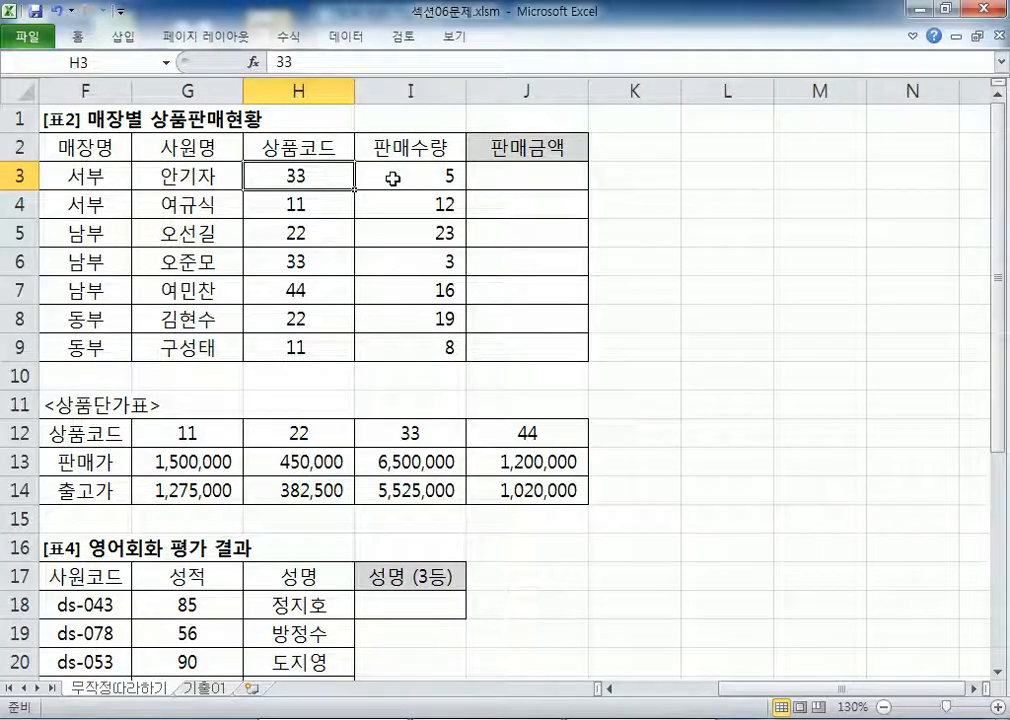
click(396, 461)
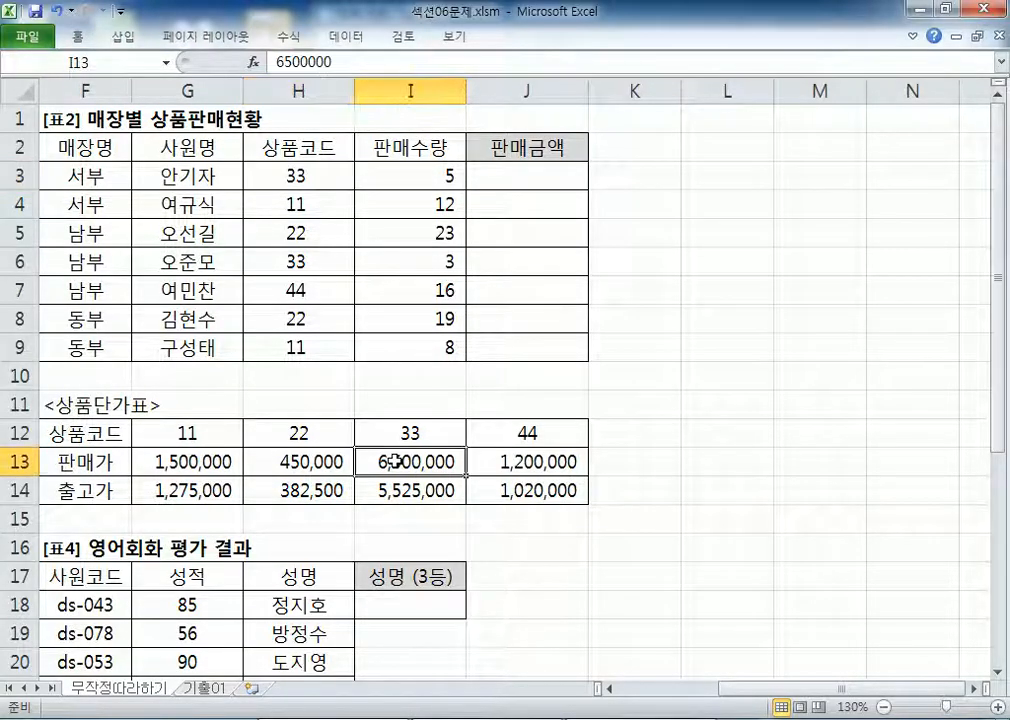
click(346, 185)
click(424, 461)
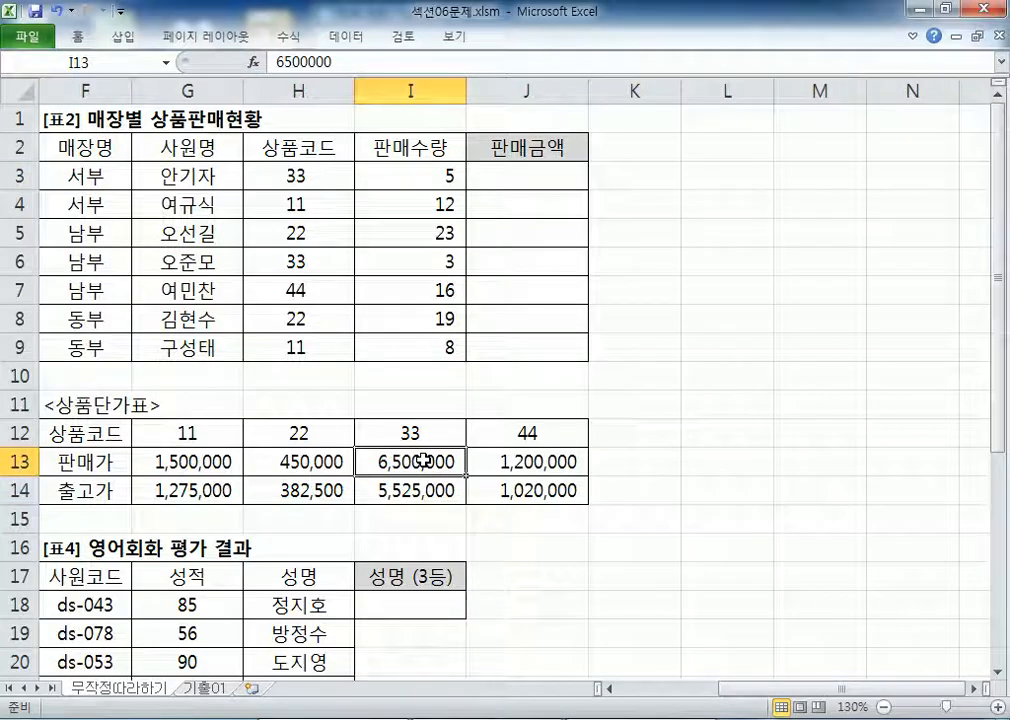
click(415, 168)
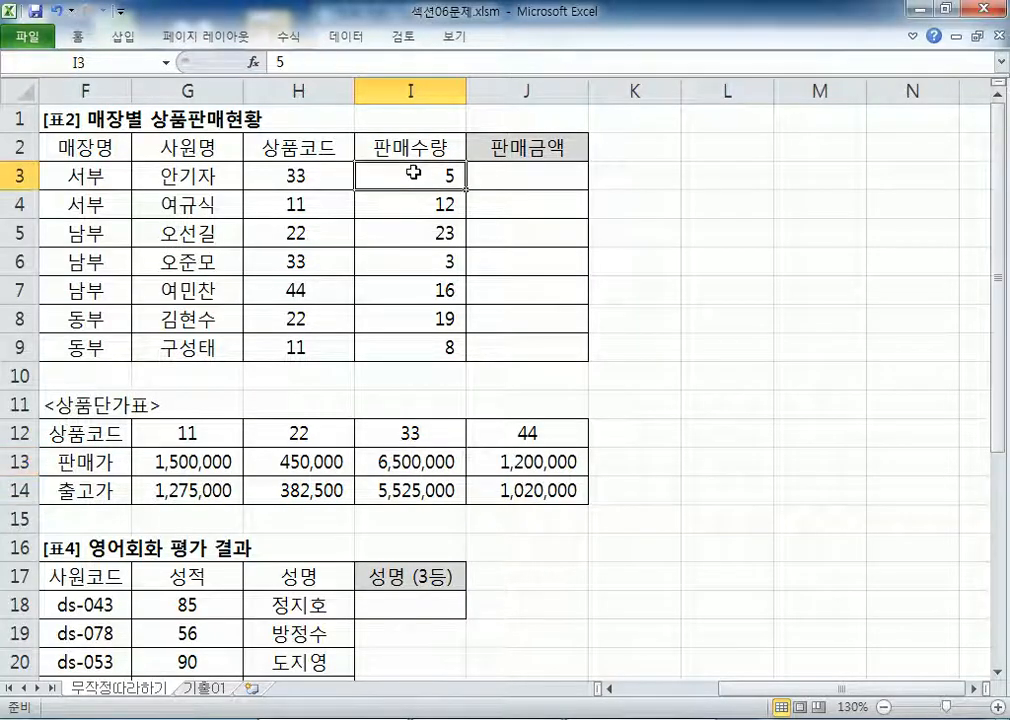
click(527, 181)
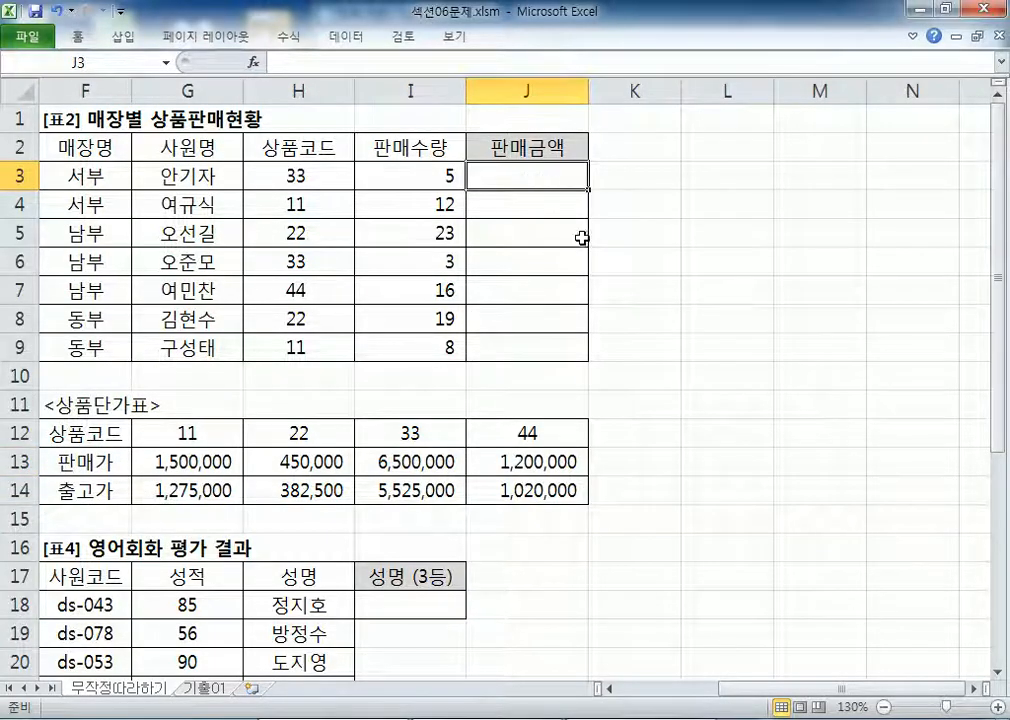
Step: Start =HLOOKUP( in J3 via autocomplete, checking the 판매가 note in Notepad
text(=)
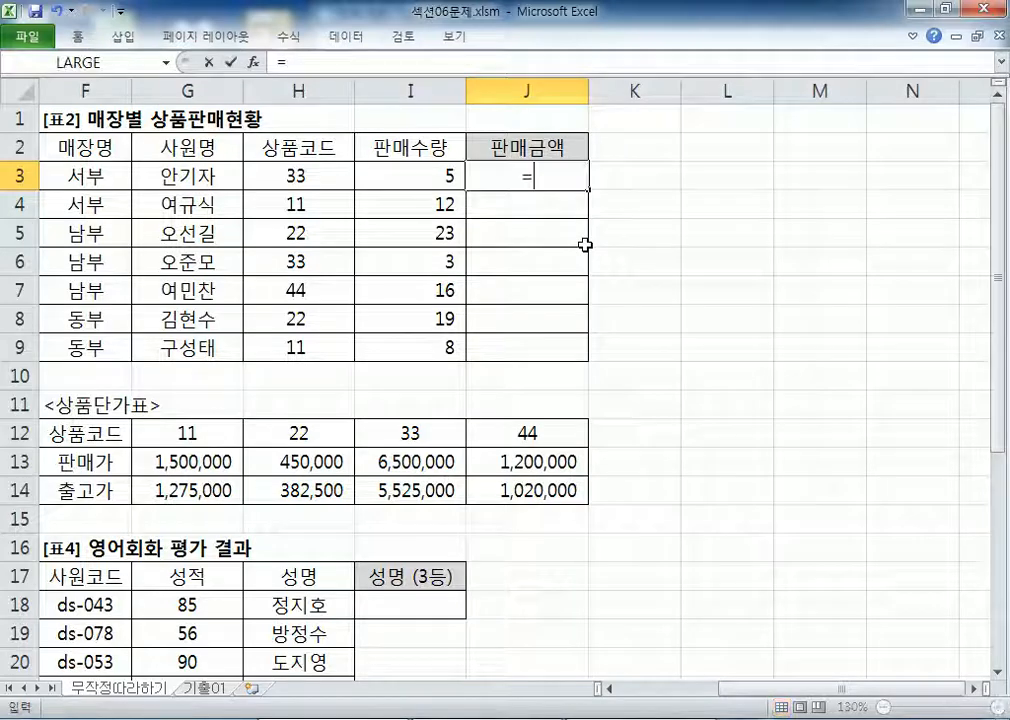
text(H)
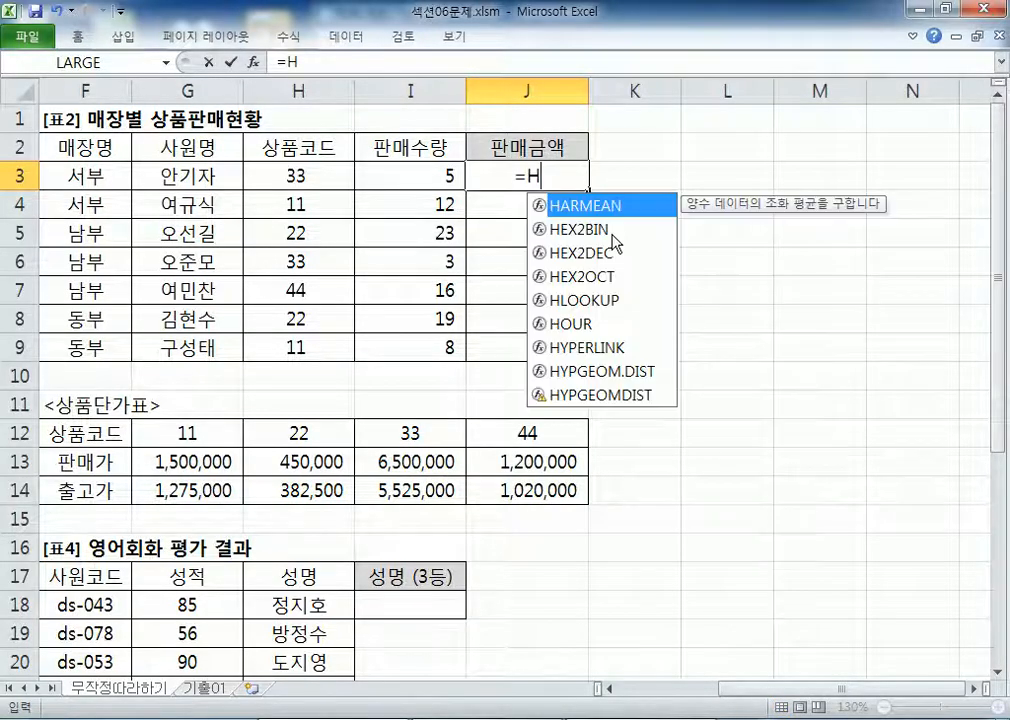
text(LO)
key(Tab)
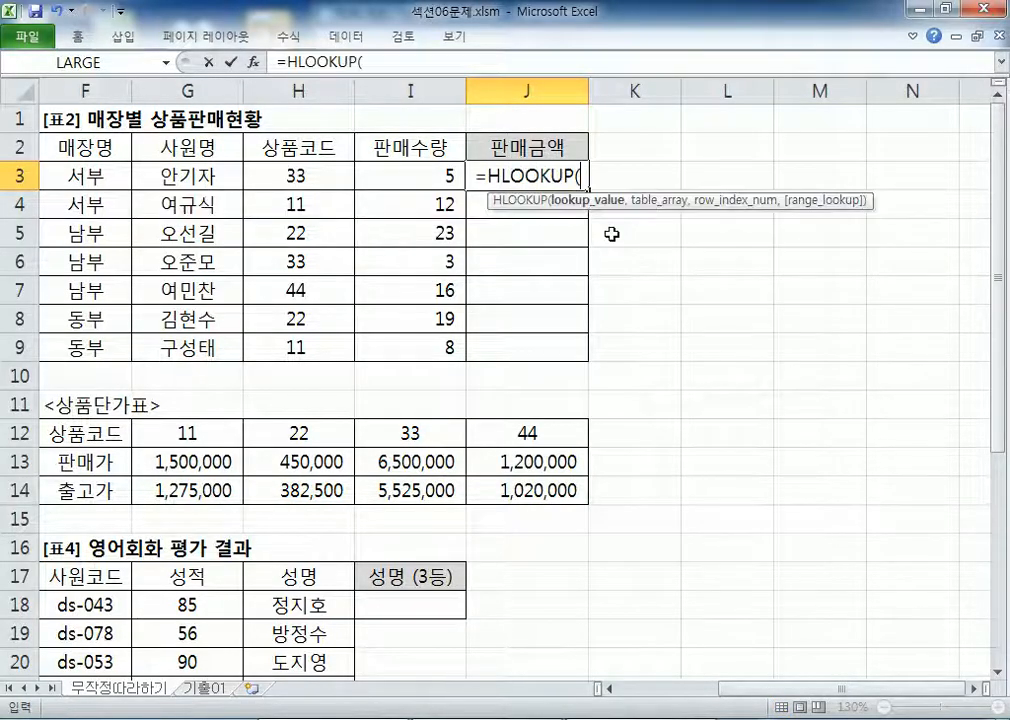
key(alt+Tab)
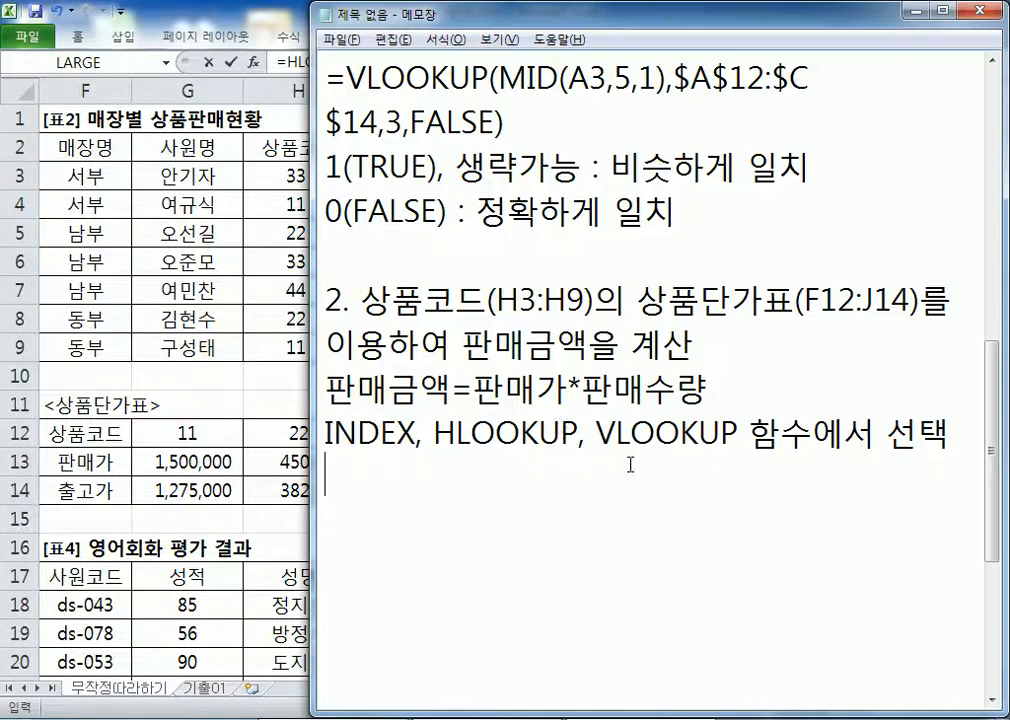
drag(473, 391, 565, 396)
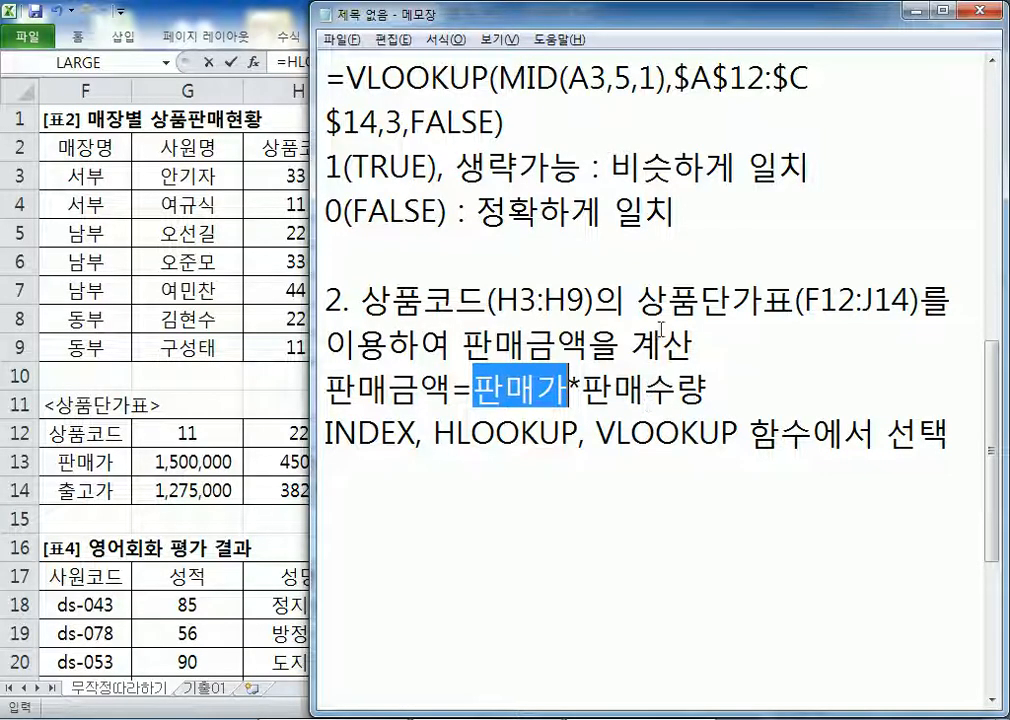
key(alt+Tab)
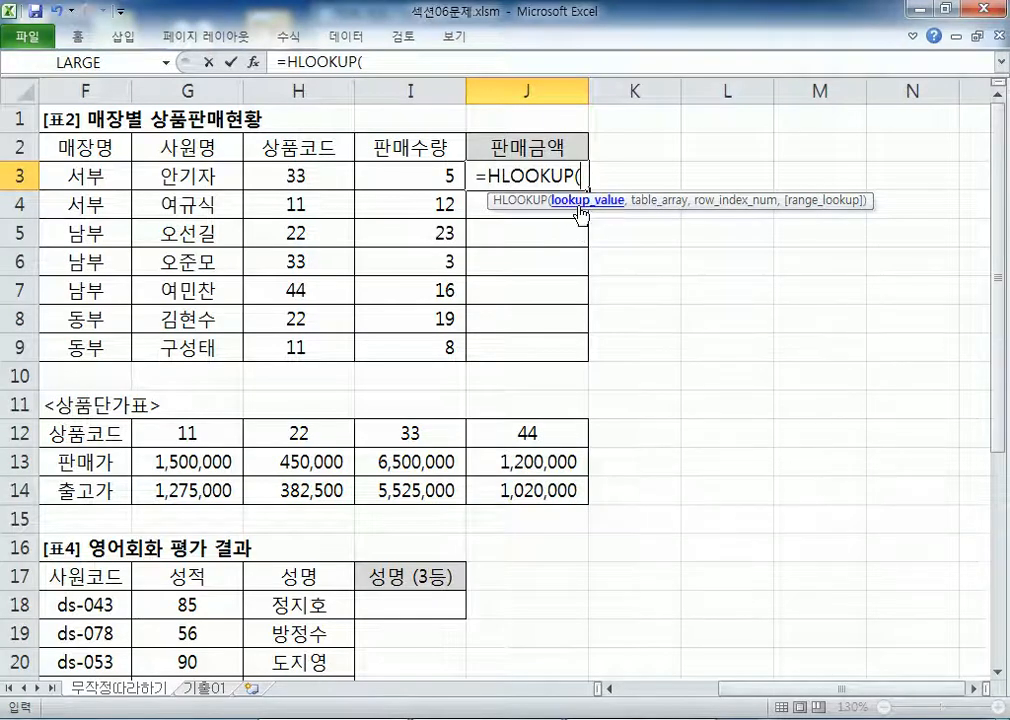
Step: Give the HLOOKUP lookup value H3 and the absolute table range $G$12:$J$14
click(320, 168)
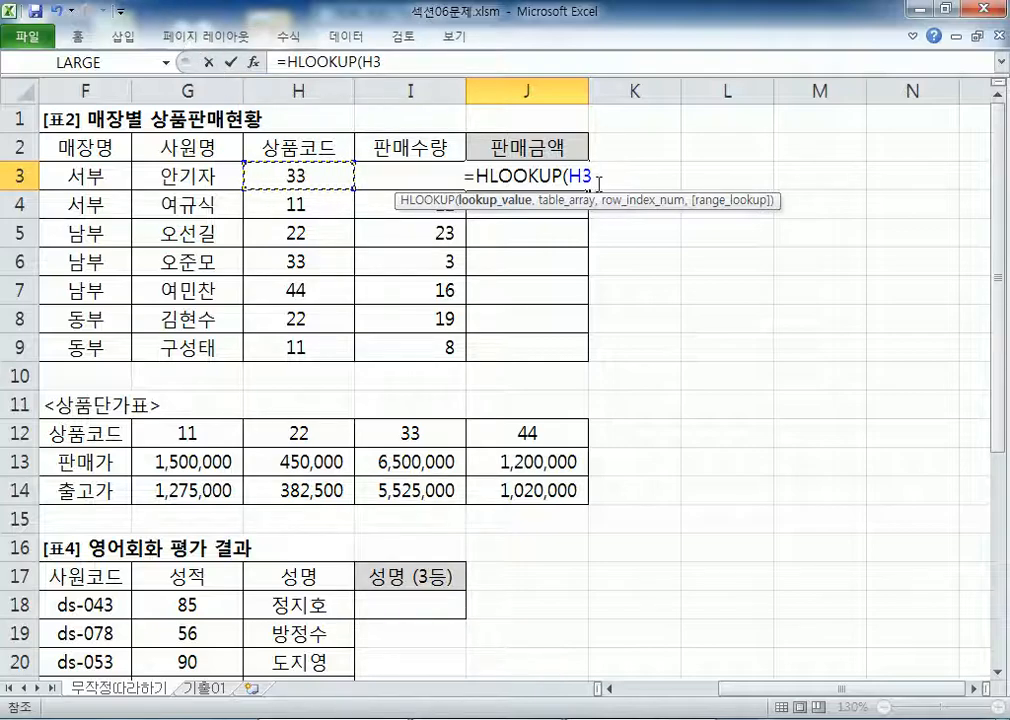
text(,)
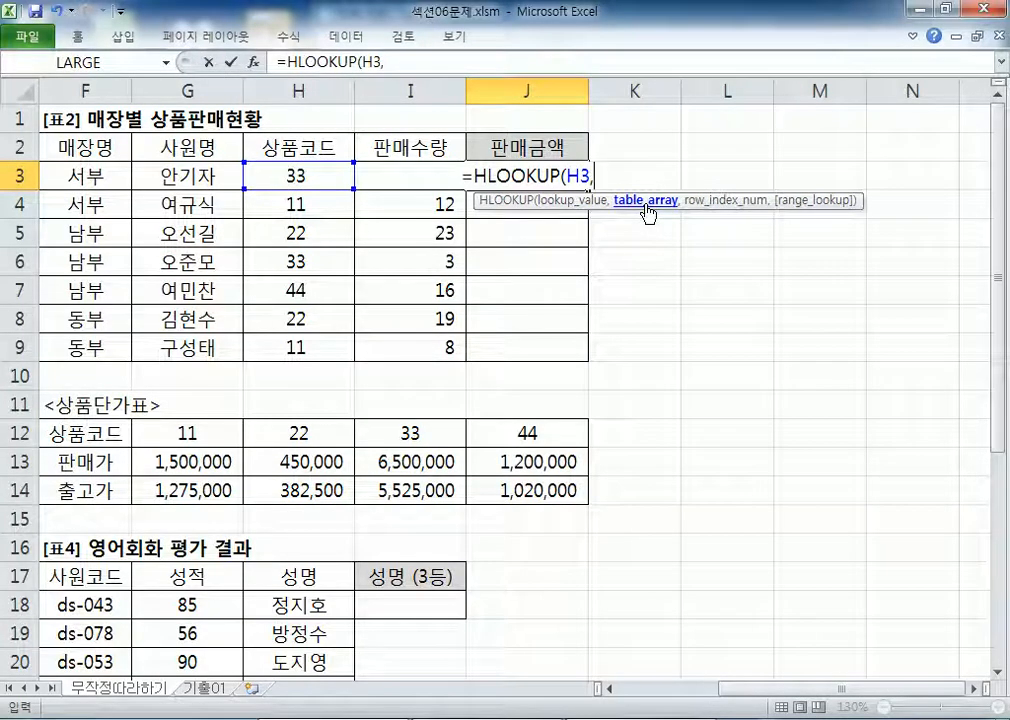
drag(100, 432, 500, 498)
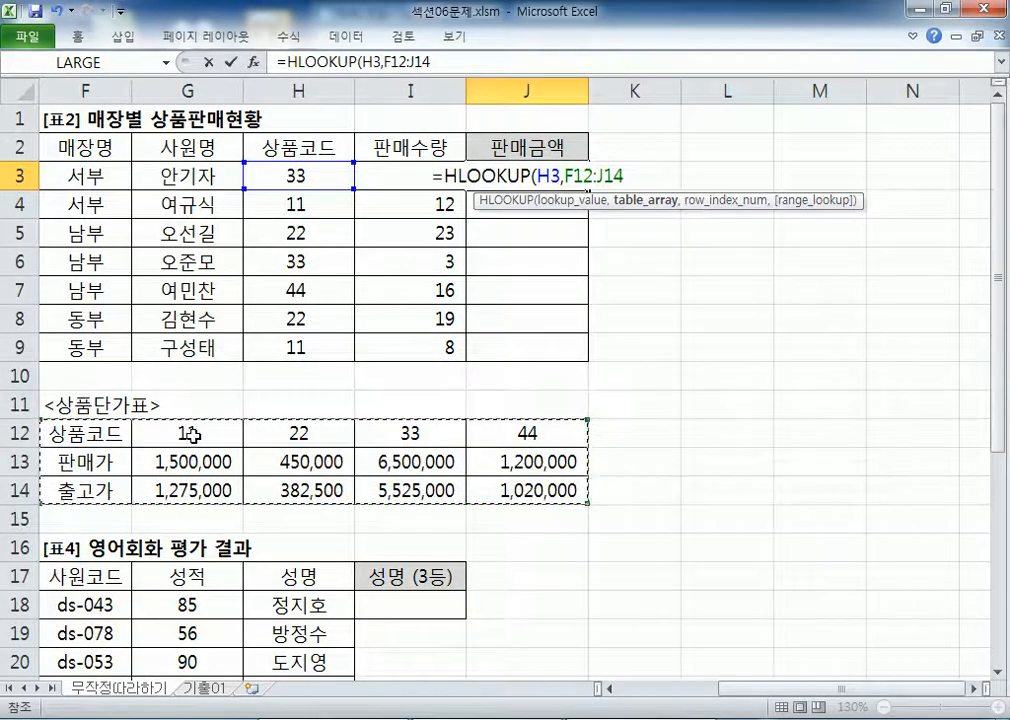
drag(194, 433, 505, 492)
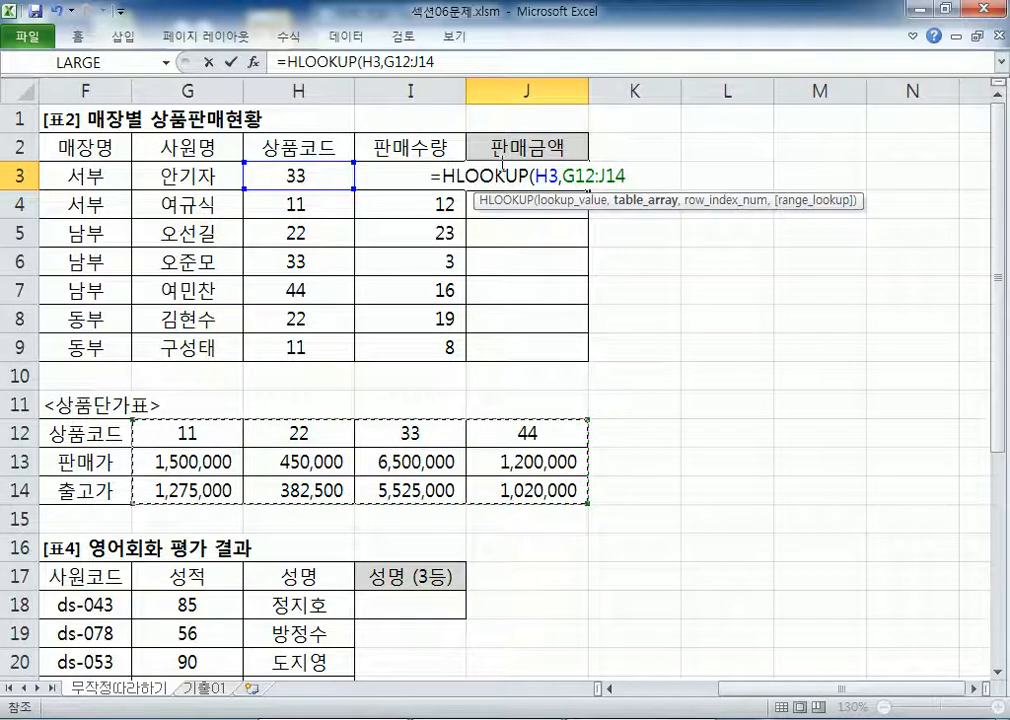
key(F4)
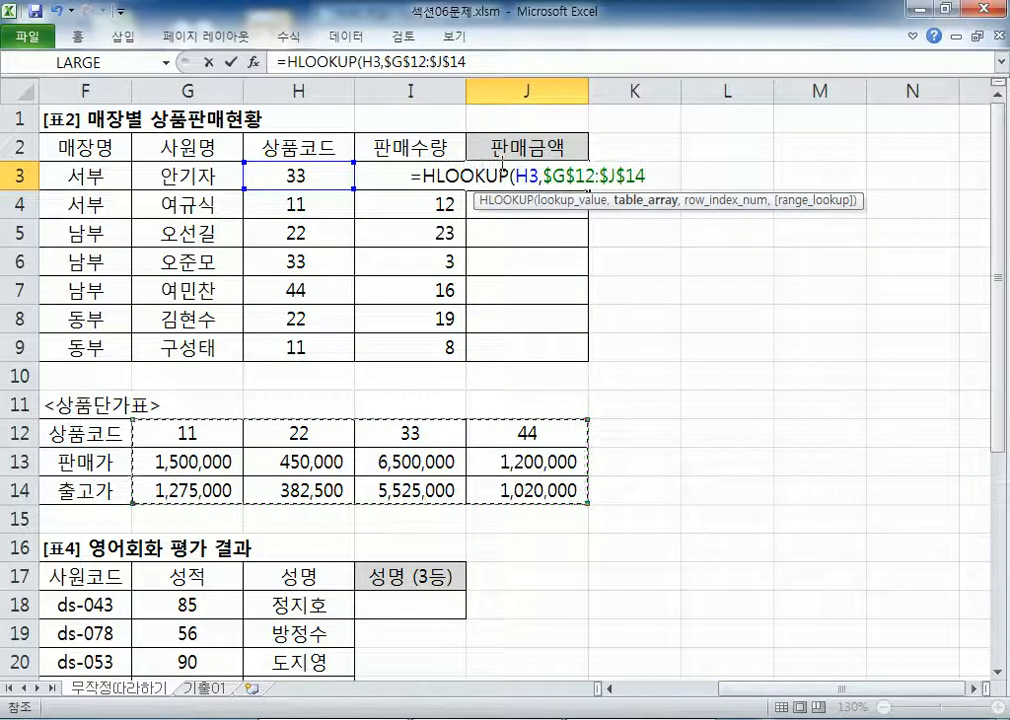
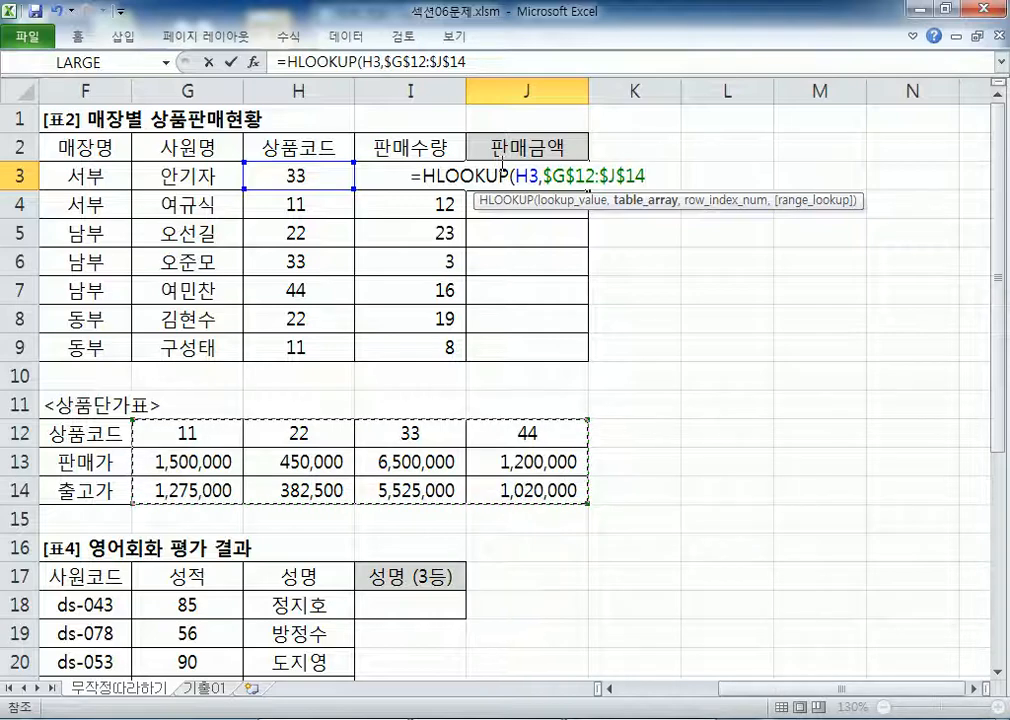
Step: Finish J3's HLOOKUP with row index 2 and FALSE for exact matching, then close the parenthesis
text(,)
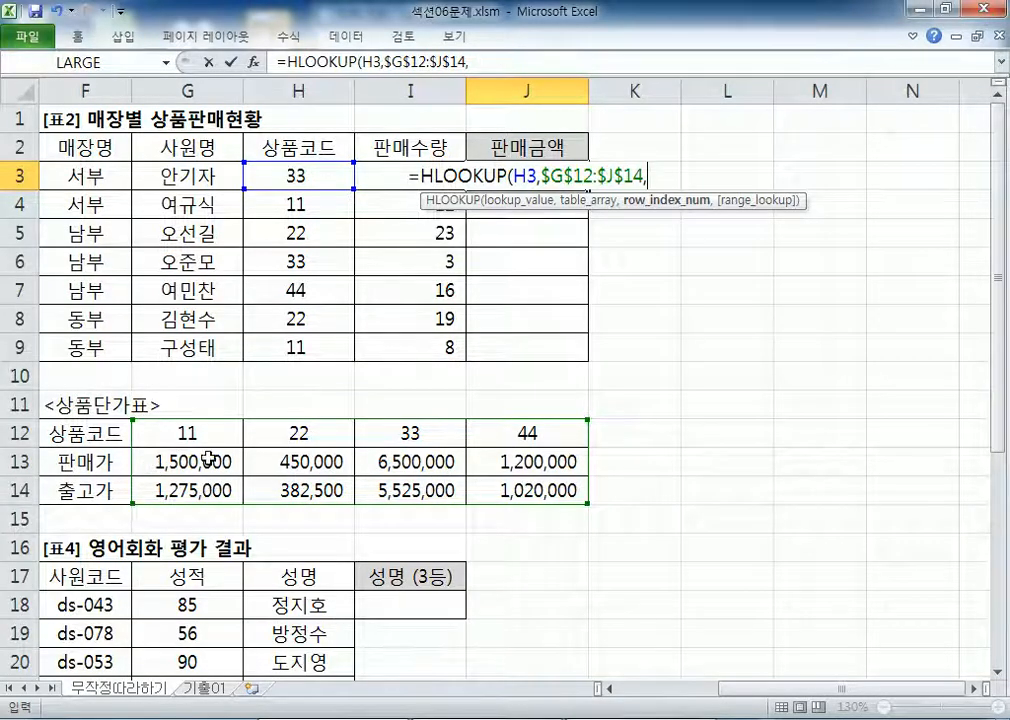
text(2)
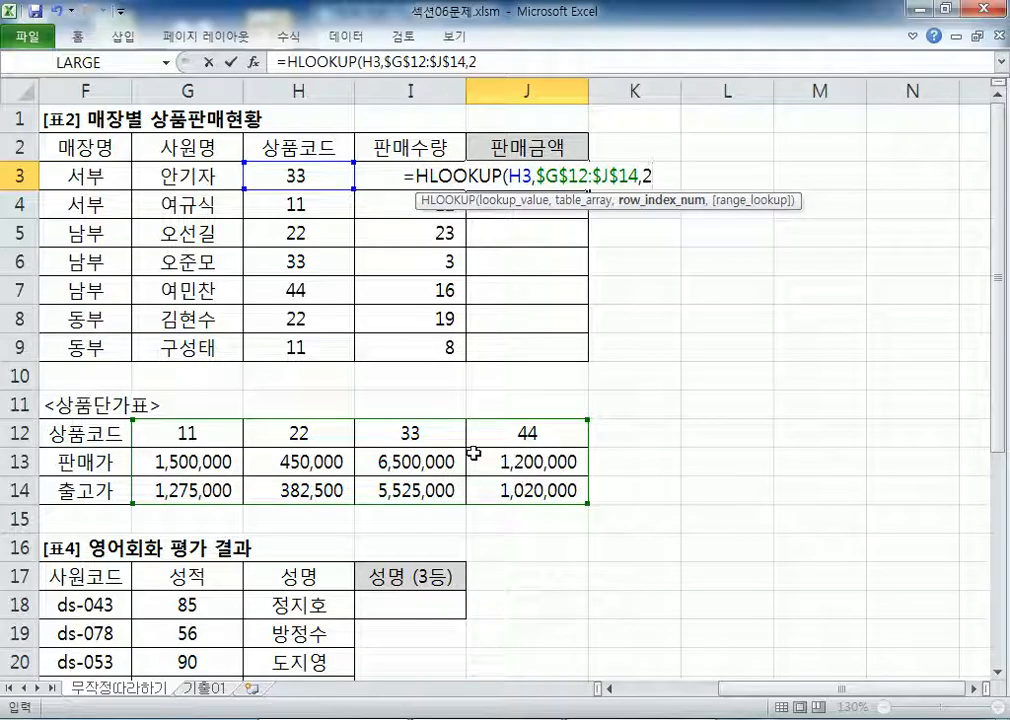
text(,)
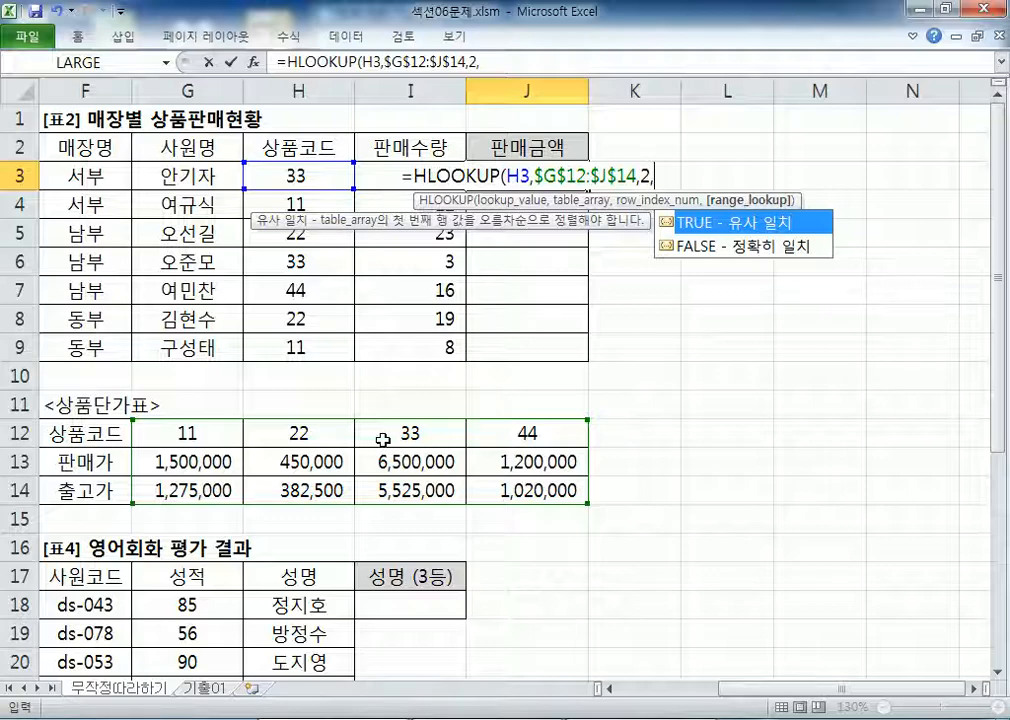
double_click(745, 250)
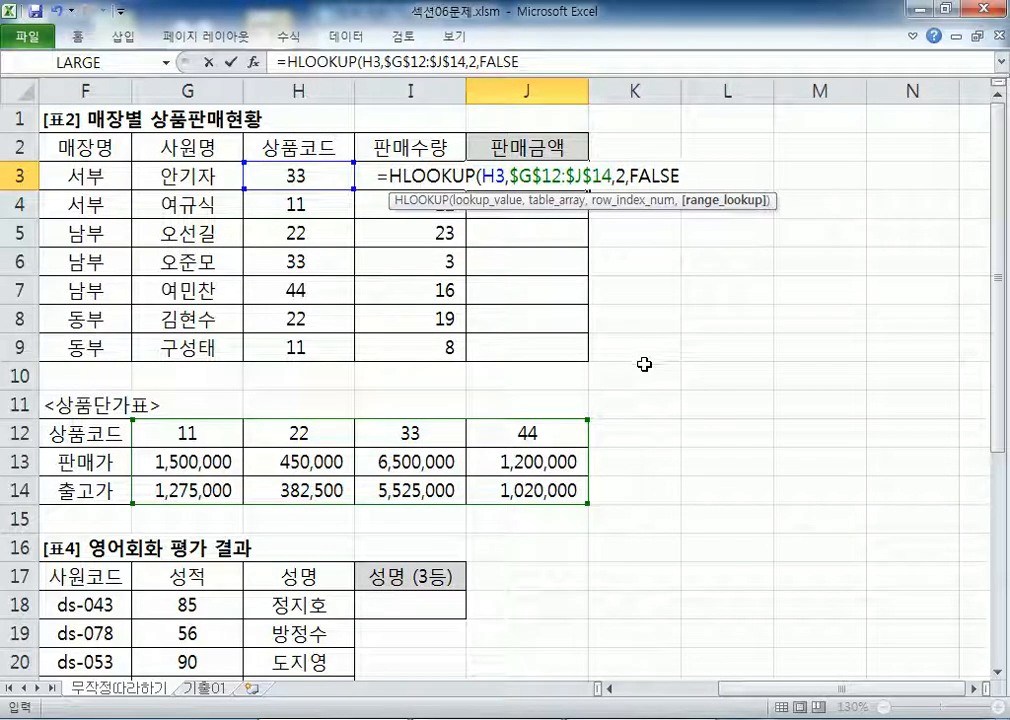
text())
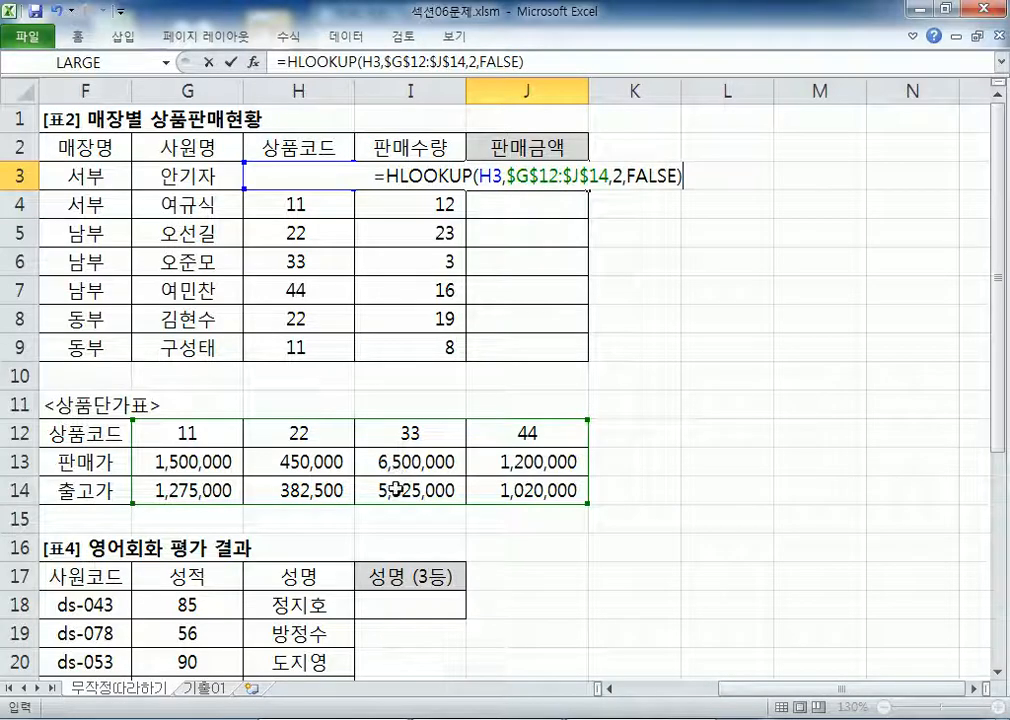
text(*)
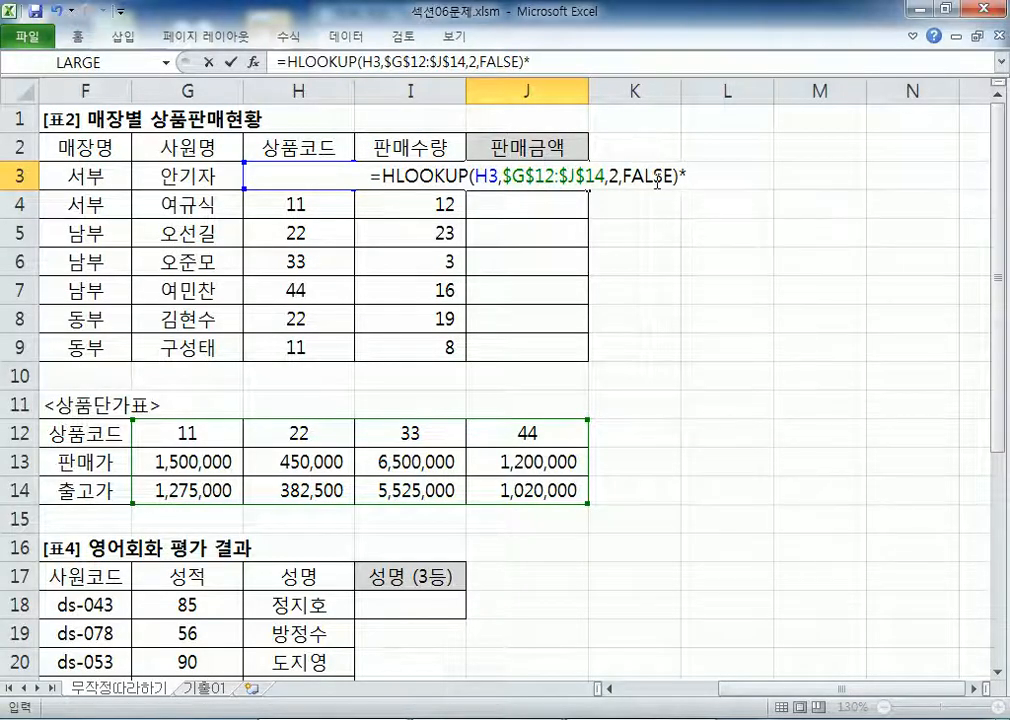
Step: Append a *I3 quantity multiplier to J3's formula, trying several cell references before settling on I3
text(I3)
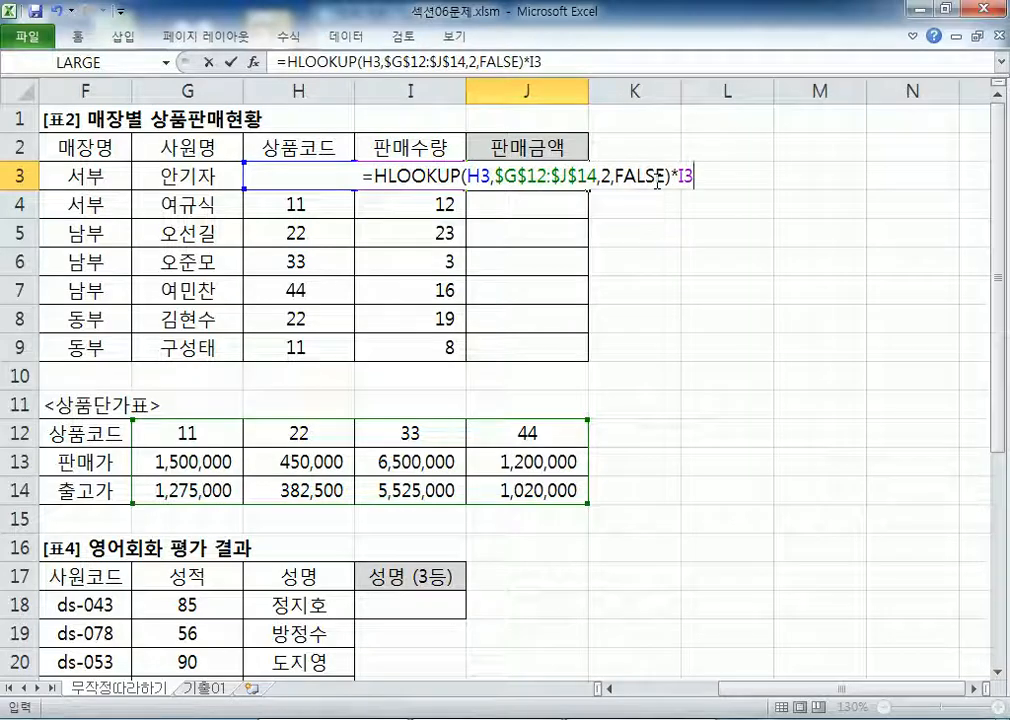
key(BackSpace)
key(BackSpace)
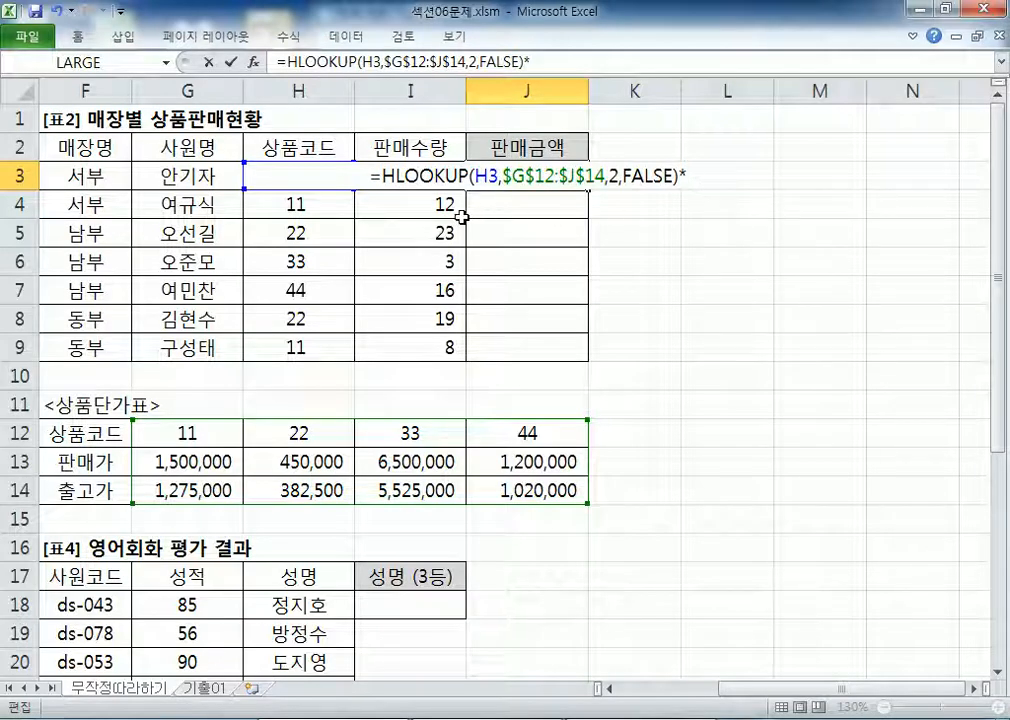
click(412, 208)
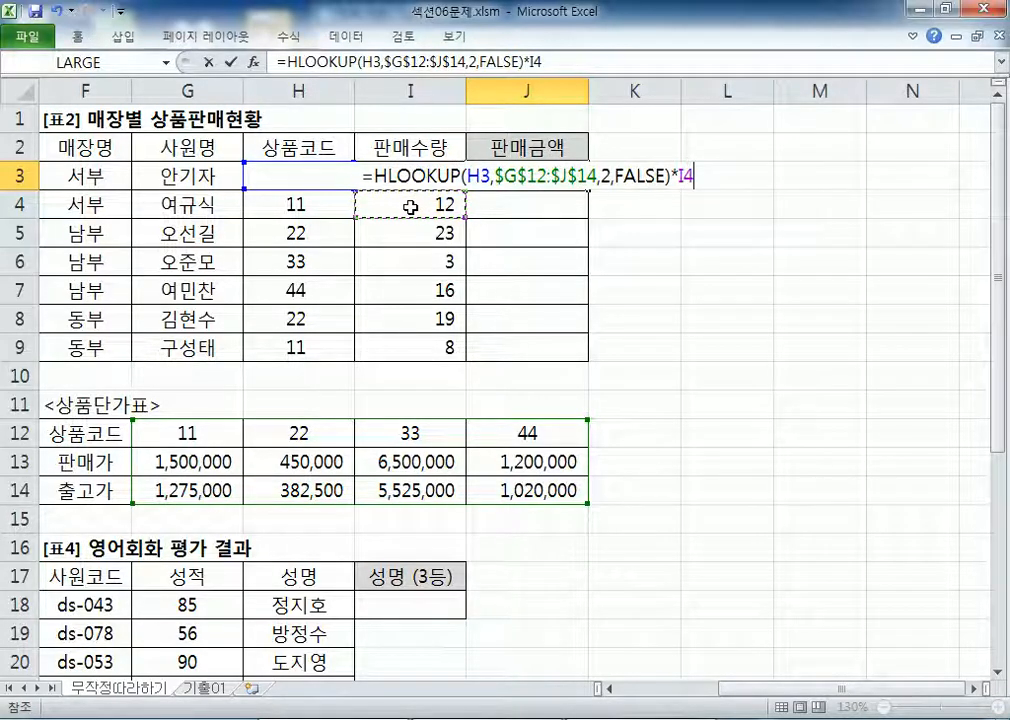
key(Up)
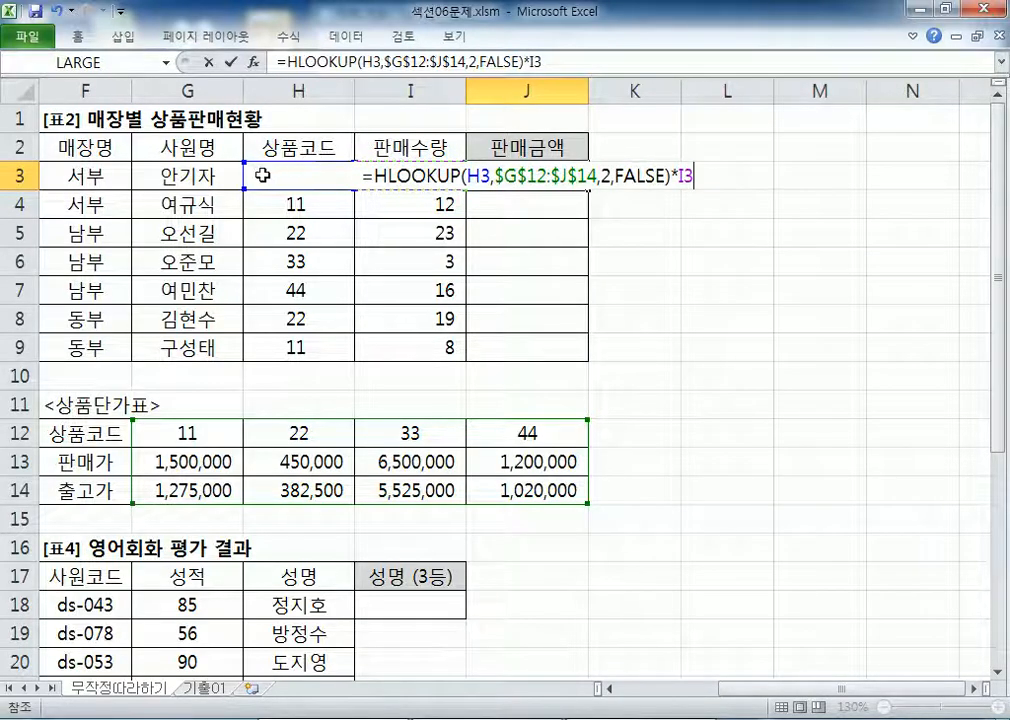
click(263, 174)
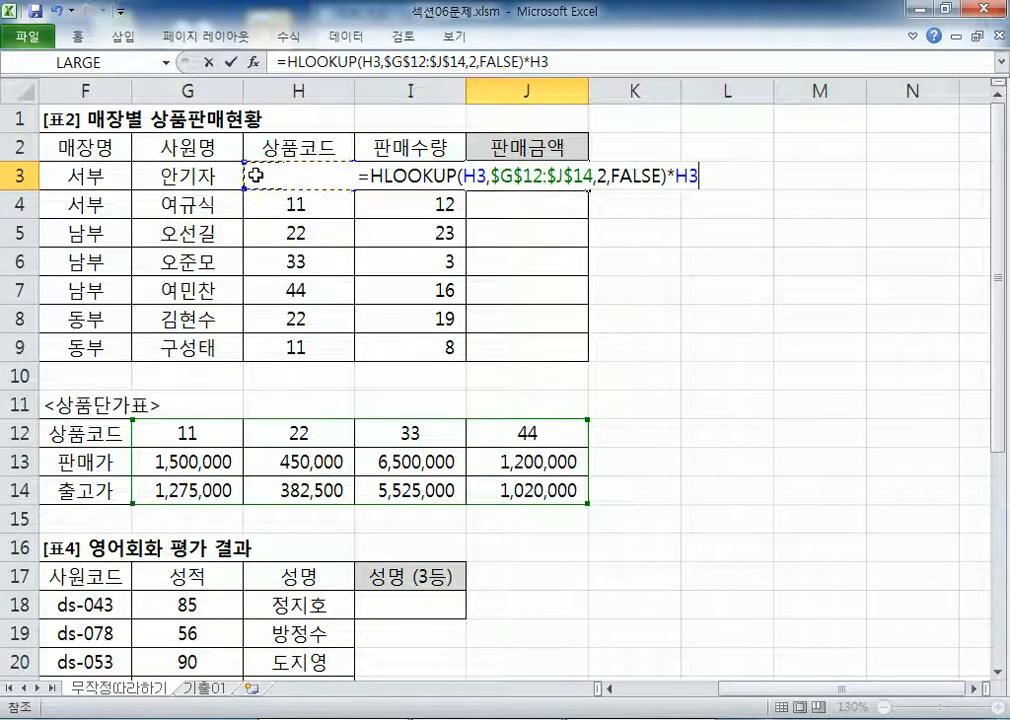
key(Right)
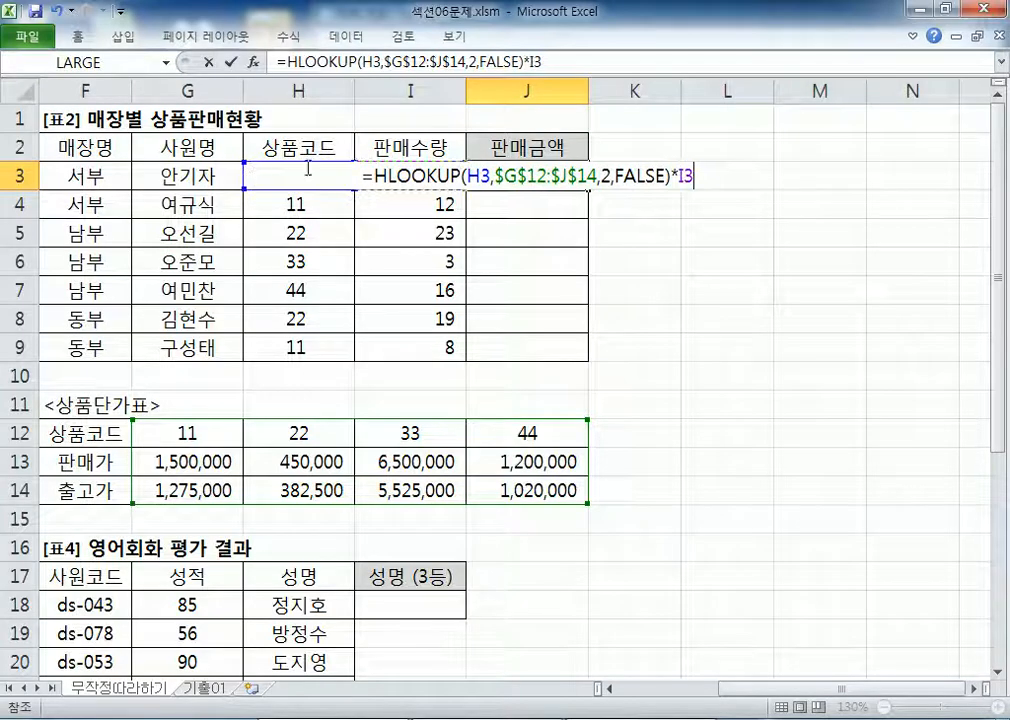
click(428, 145)
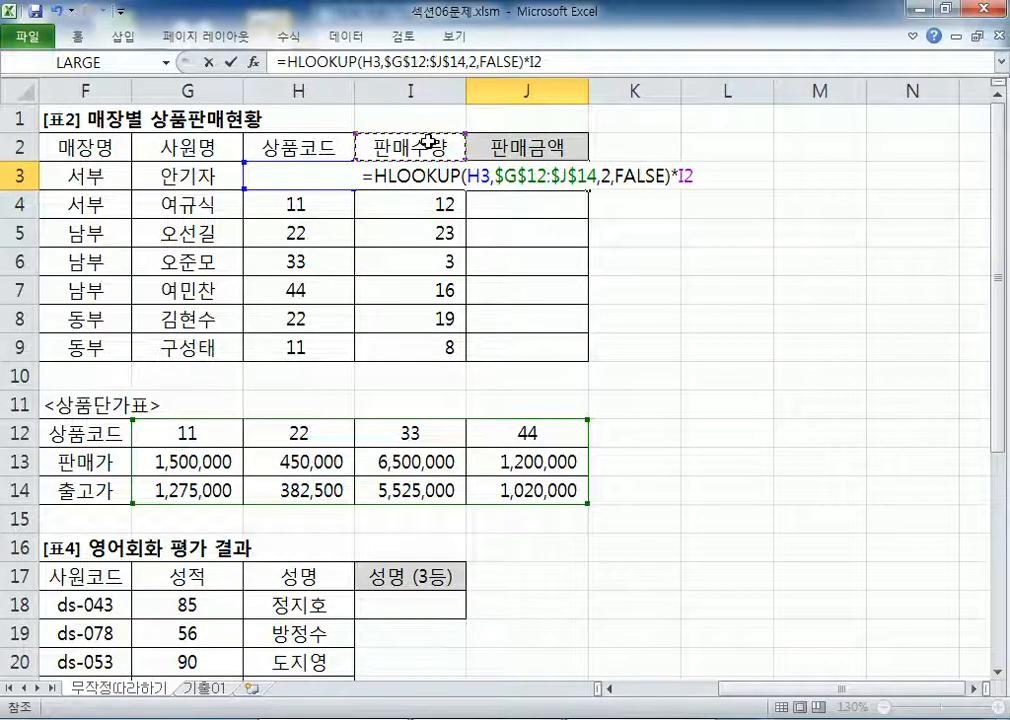
key(Down)
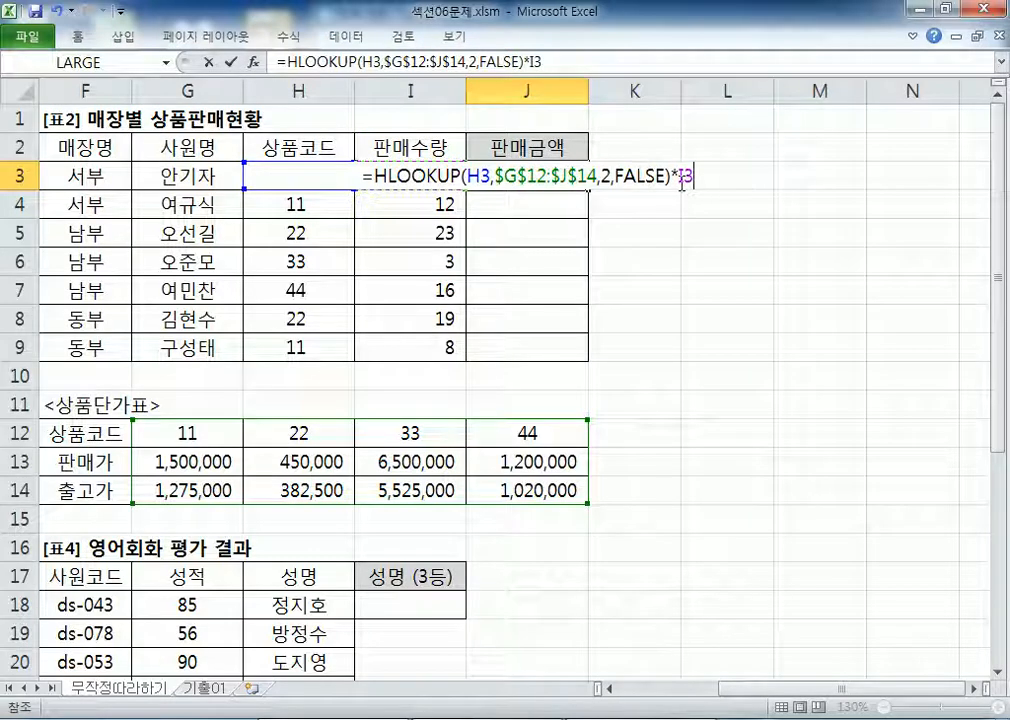
key(BackSpace)
key(BackSpace)
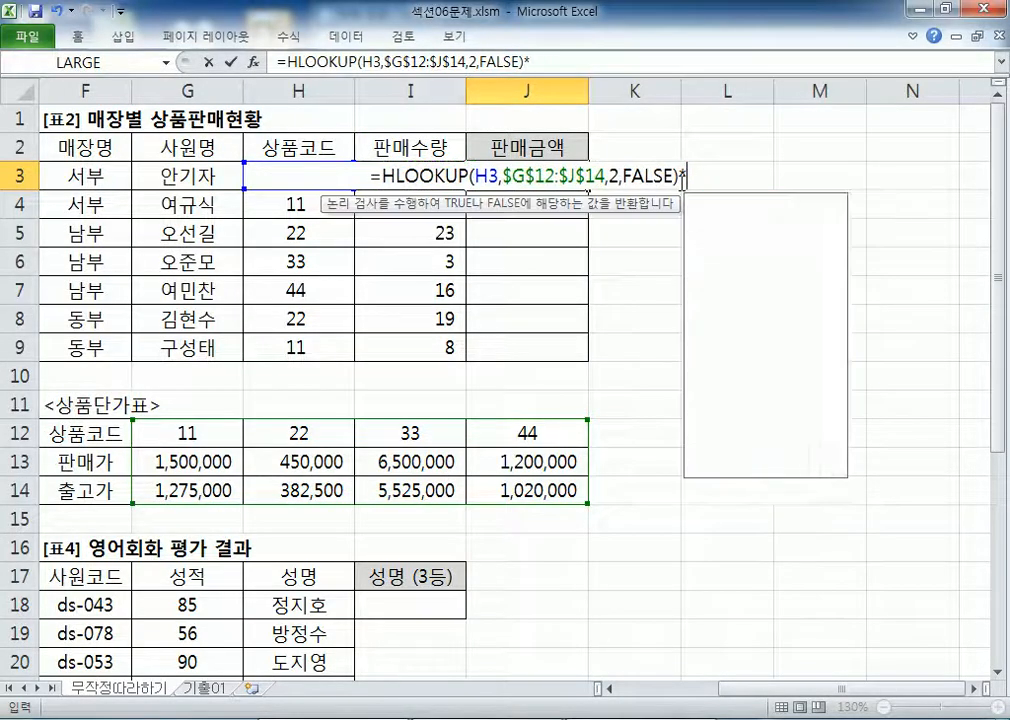
key(Left)
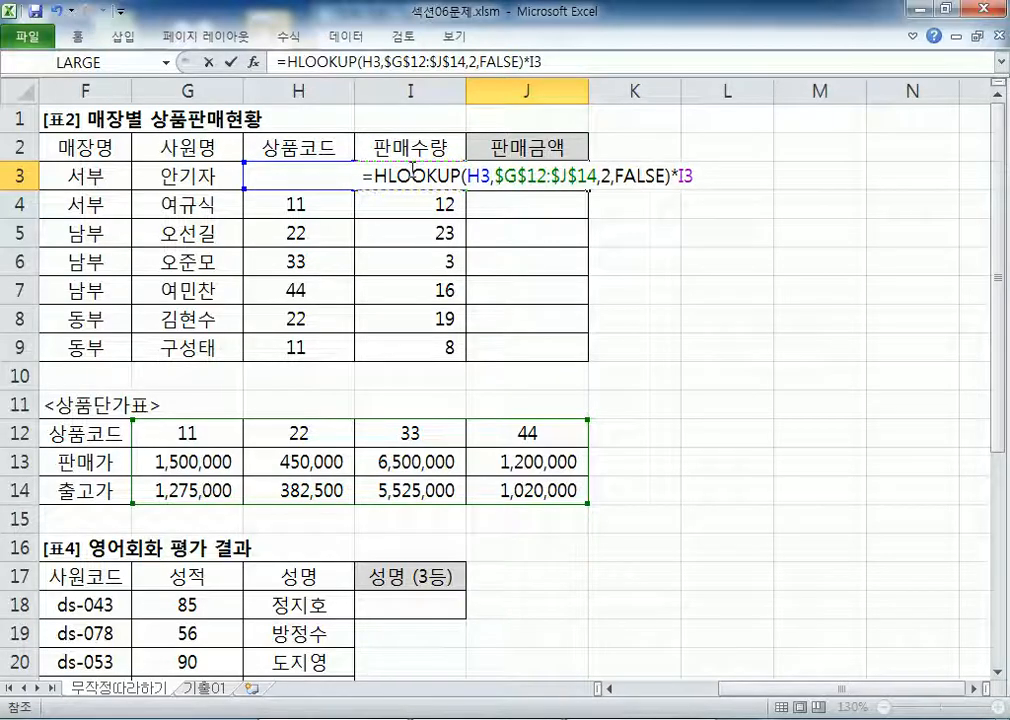
key(Right)
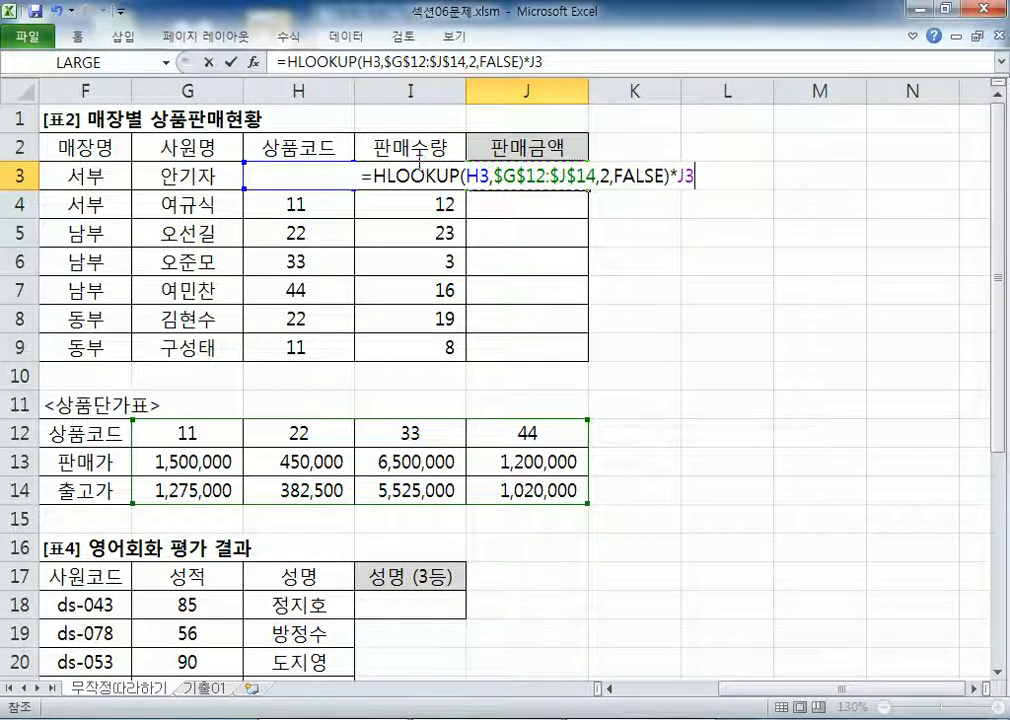
key(BackSpace)
key(BackSpace)
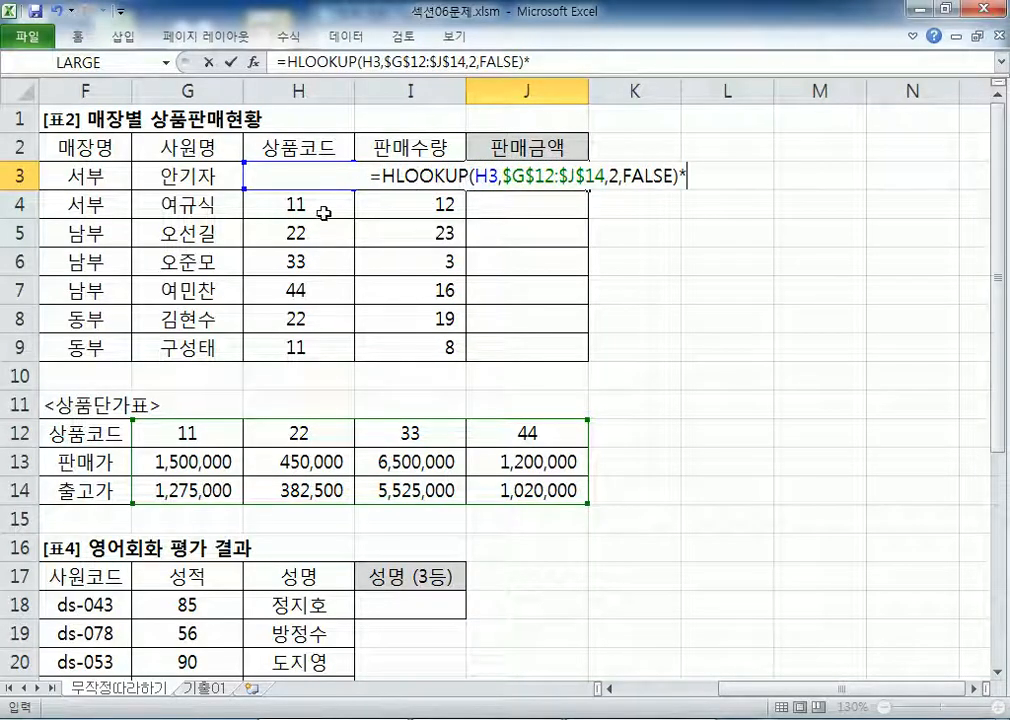
click(398, 207)
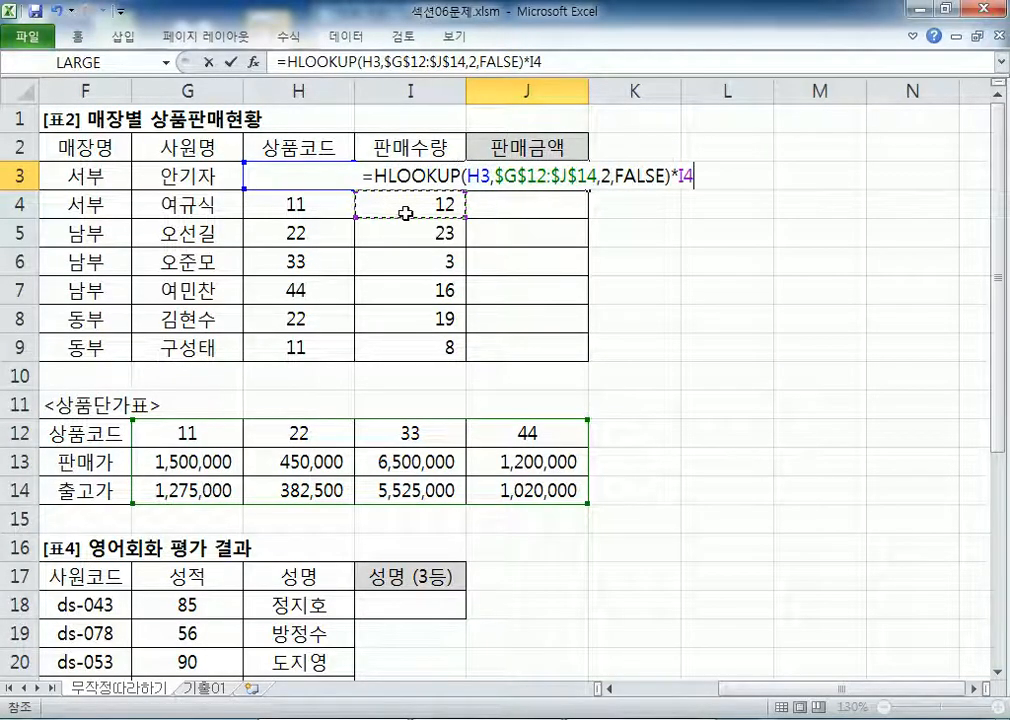
key(Up)
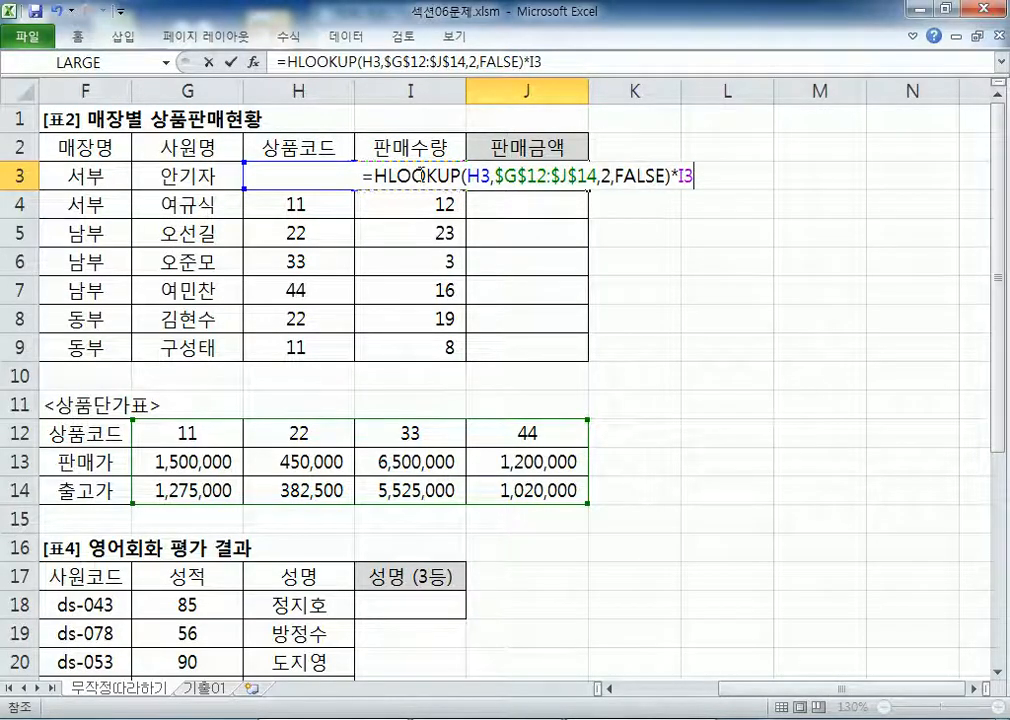
Step: Review the lookup arguments and commit the formula, giving 32,500,000 in J3
drag(389, 177, 597, 180)
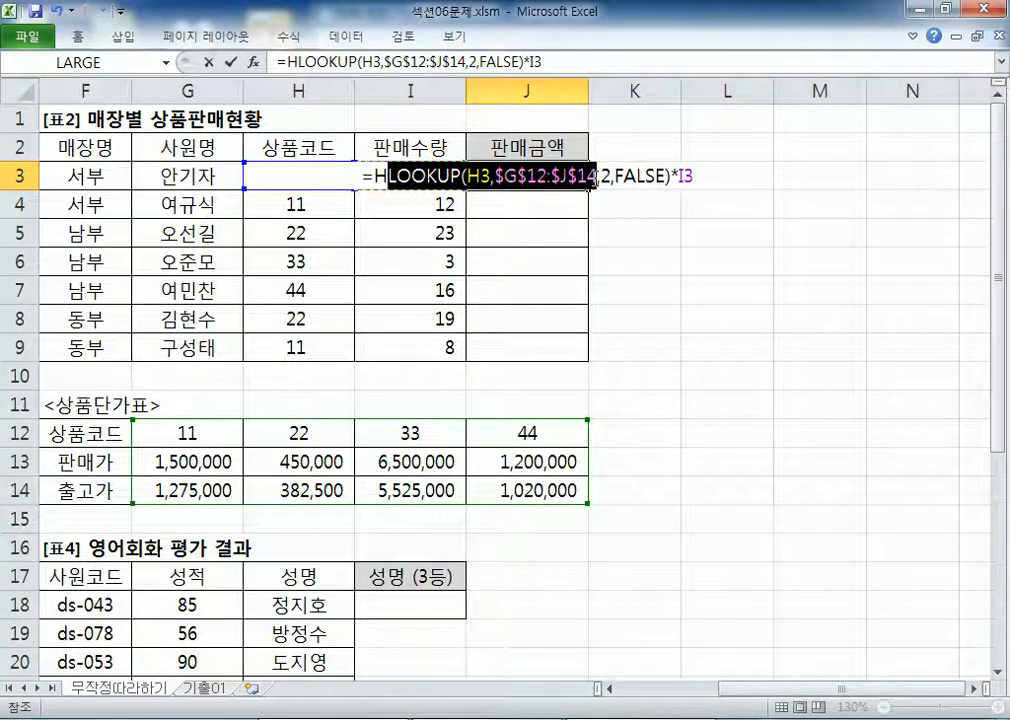
click(729, 185)
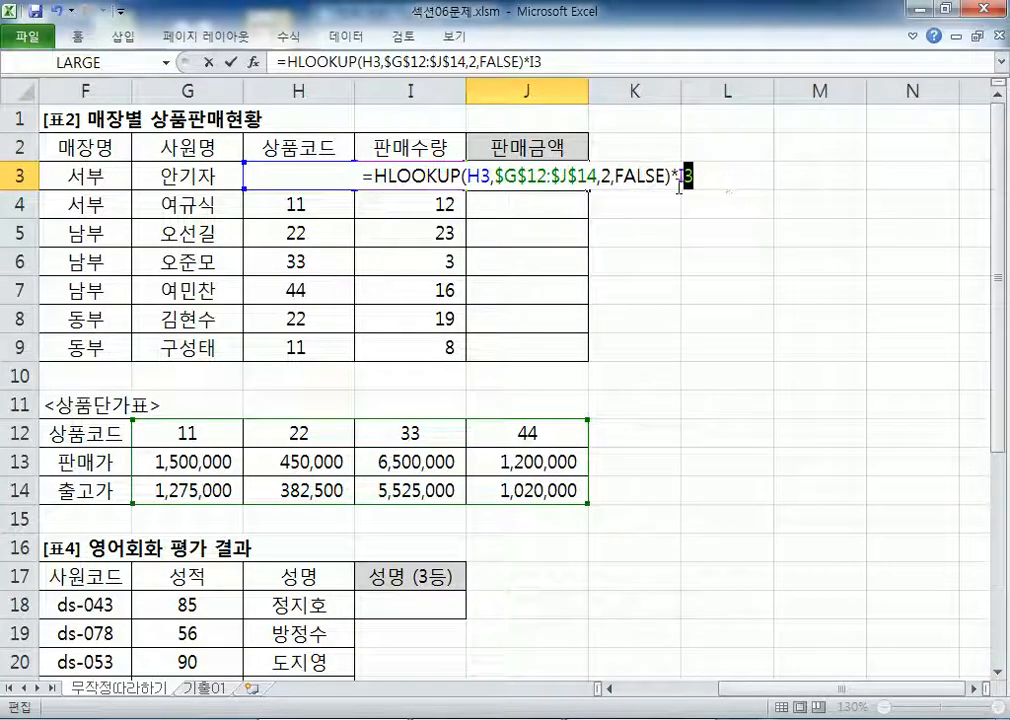
key(Return)
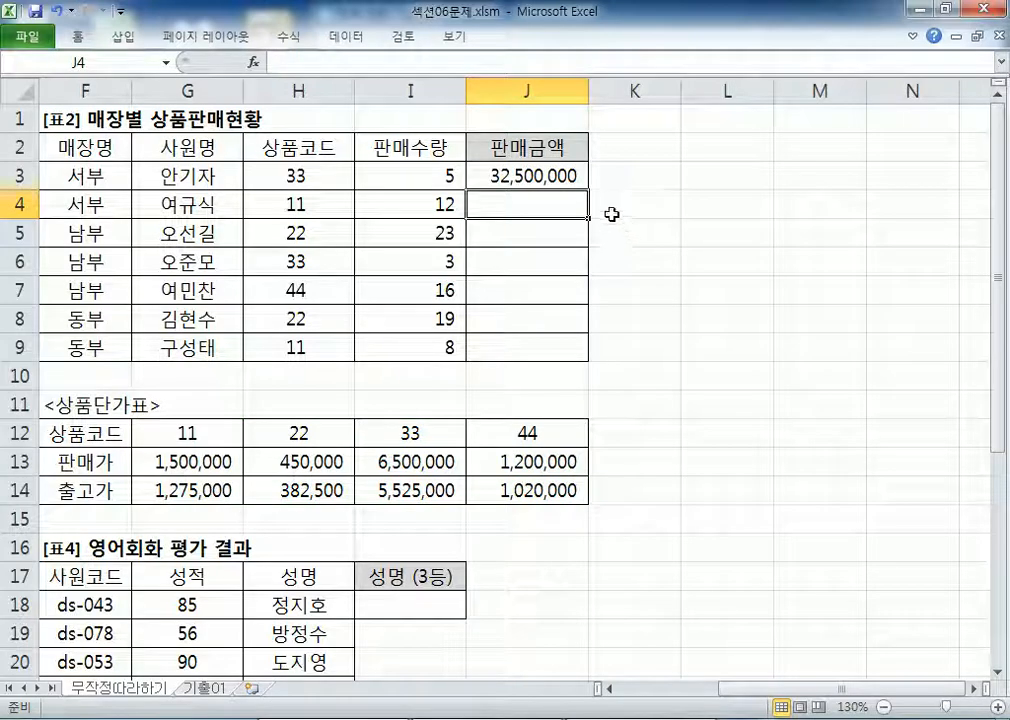
click(552, 172)
Step: Paste J3's =HLOOKUP(H3,$G$12:$J$14,2,FALSE)*I3 formula into the Notepad notes
drag(556, 61, 186, 58)
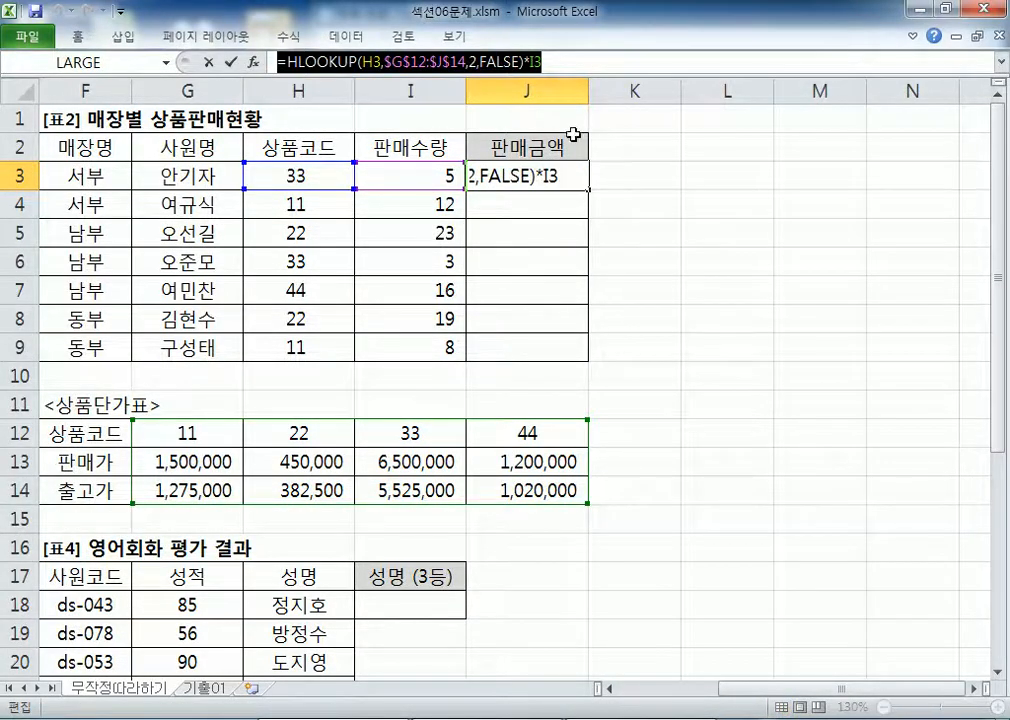
key(Escape)
key(alt+Tab)
click(432, 477)
key(ctrl+v)
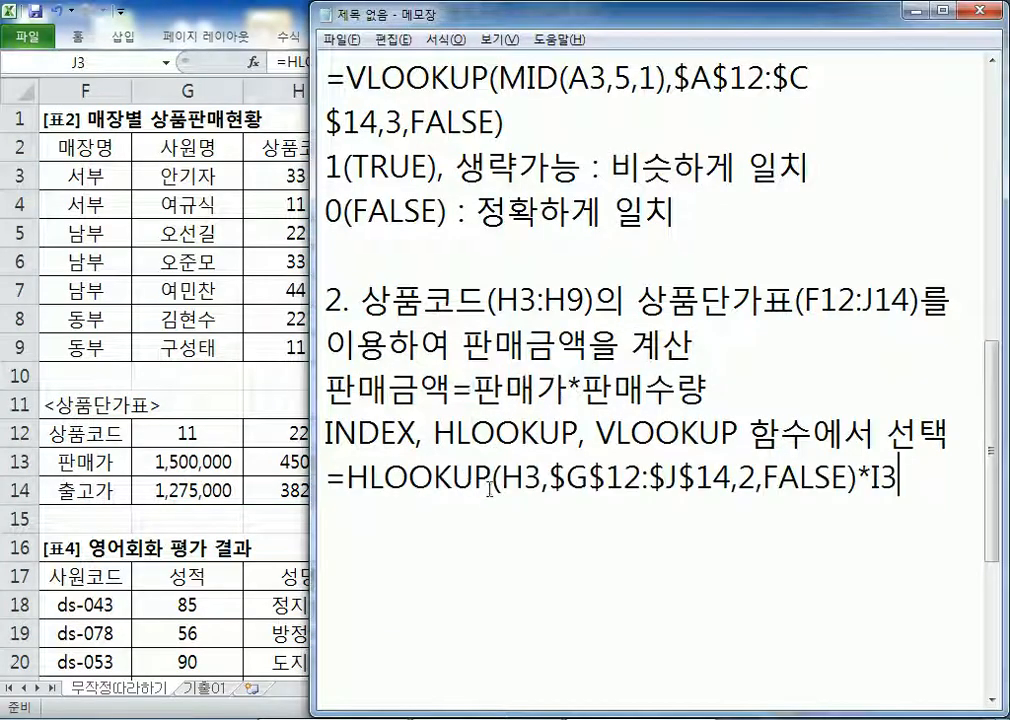
scroll(683, 527, down, 2)
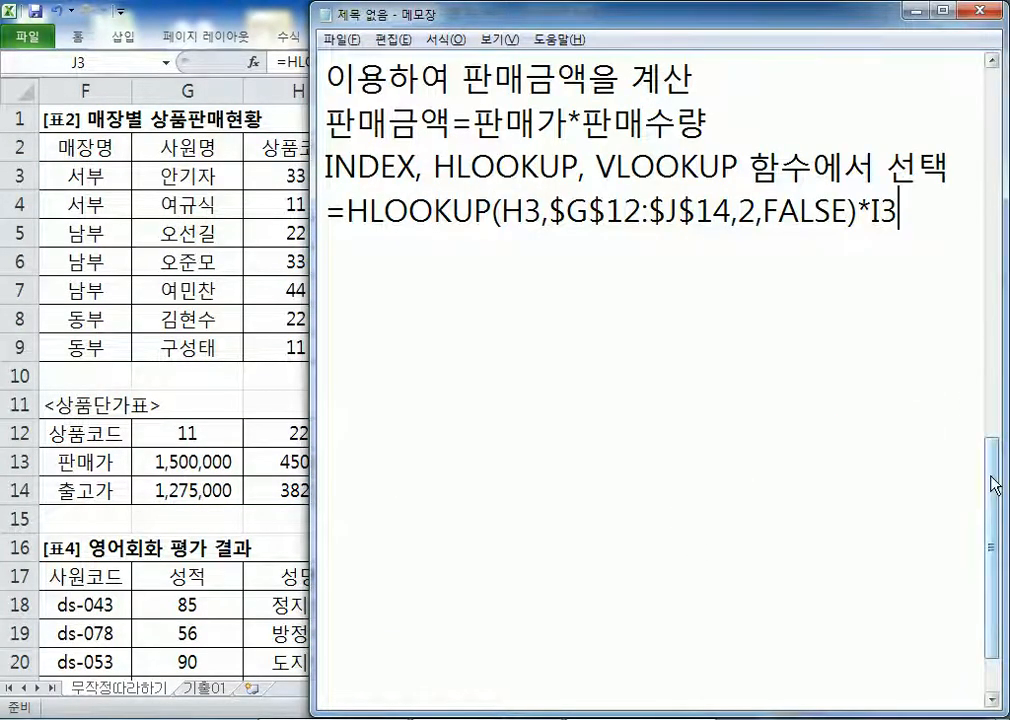
drag(994, 474, 994, 461)
key(Return)
key(Return)
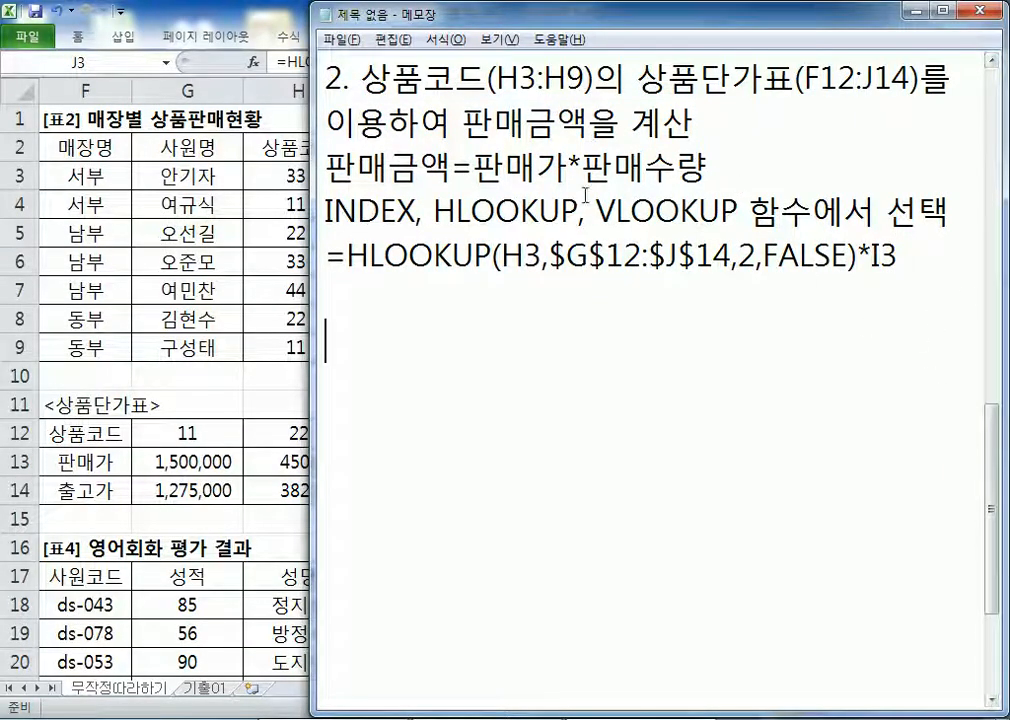
Step: Highlight the HLOOKUP part, I3 and FALSE in the drafted formula, then return to Excel
drag(581, 262, 349, 258)
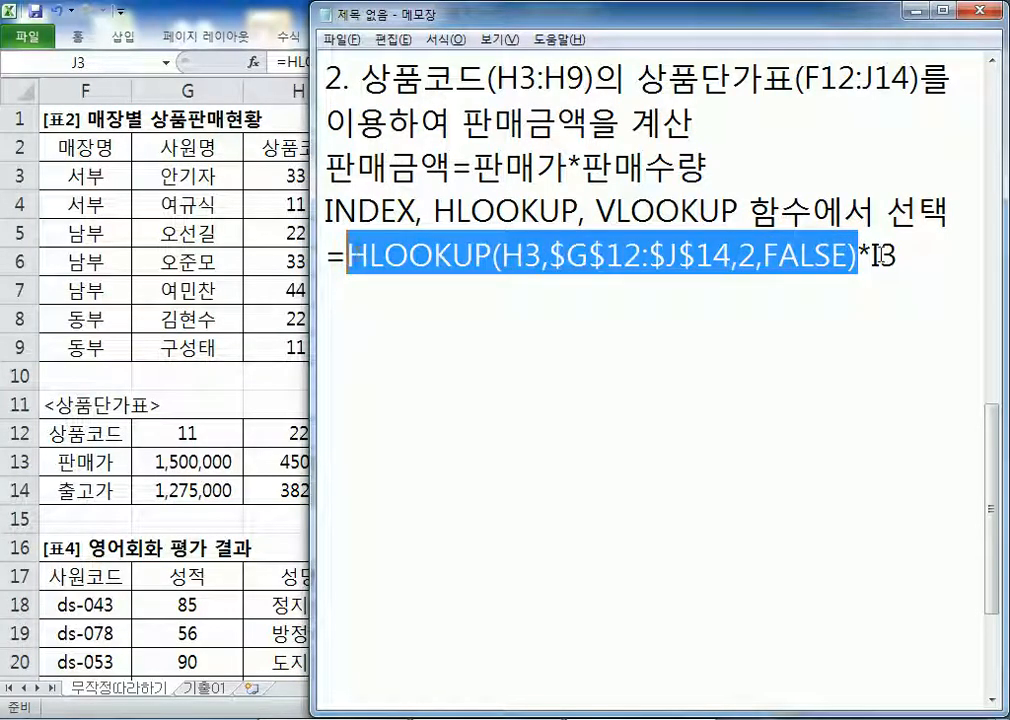
drag(870, 256, 907, 262)
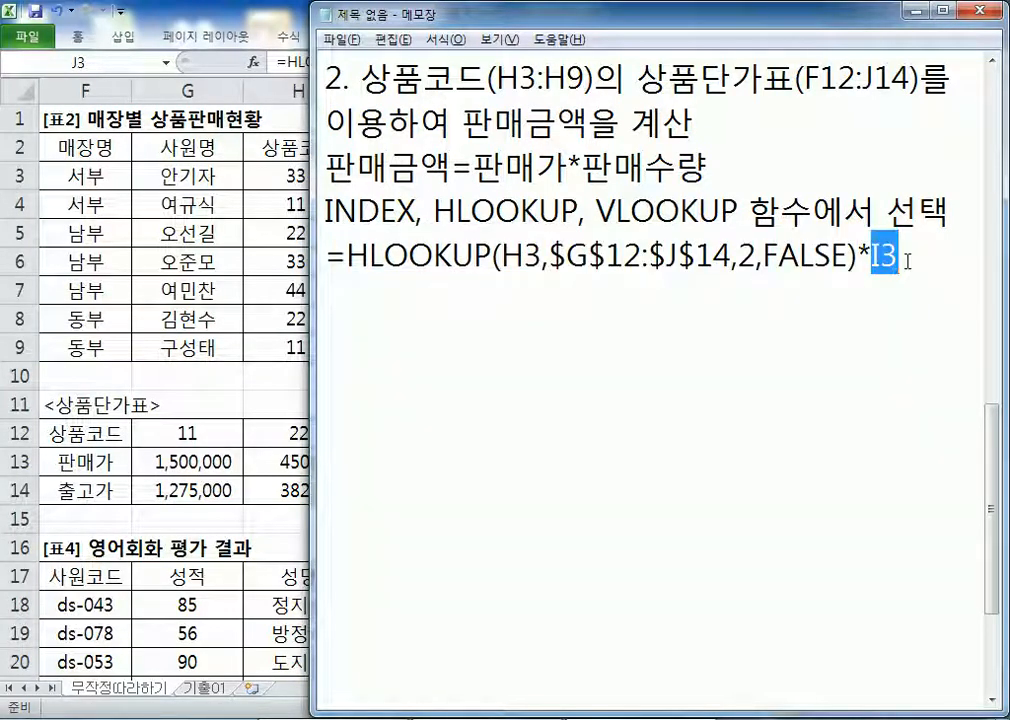
click(870, 343)
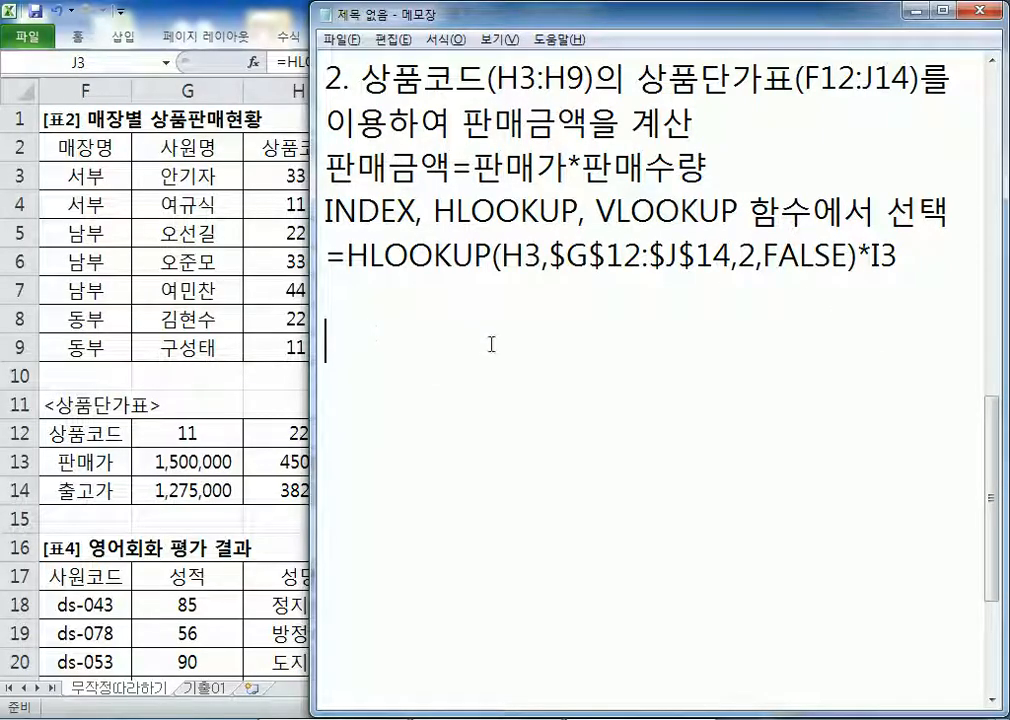
double_click(827, 256)
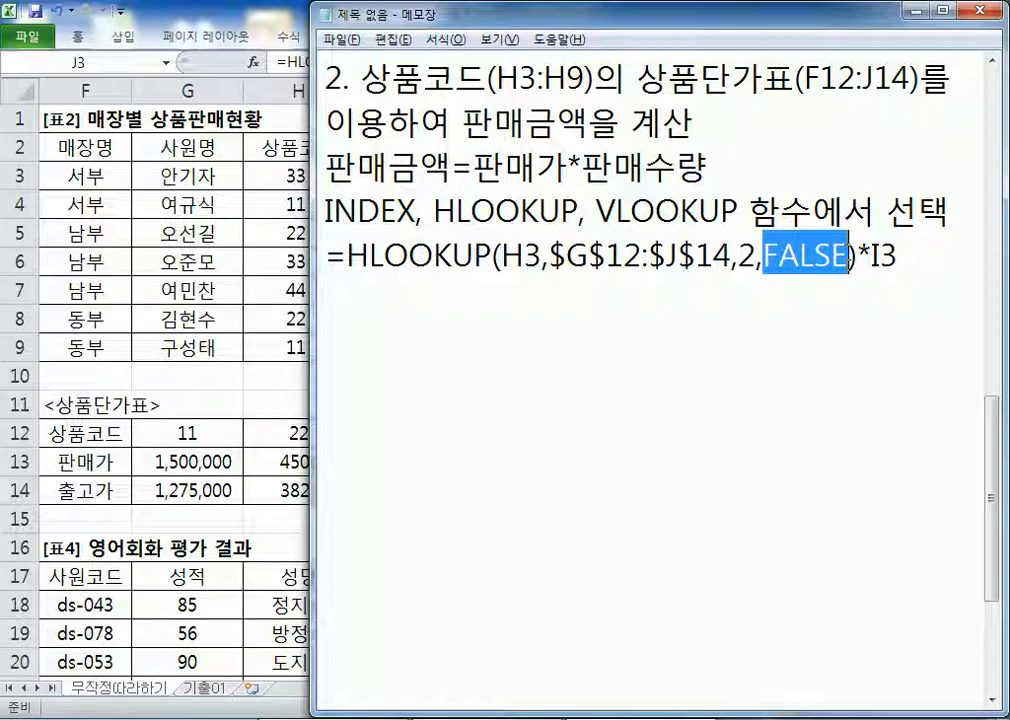
click(718, 325)
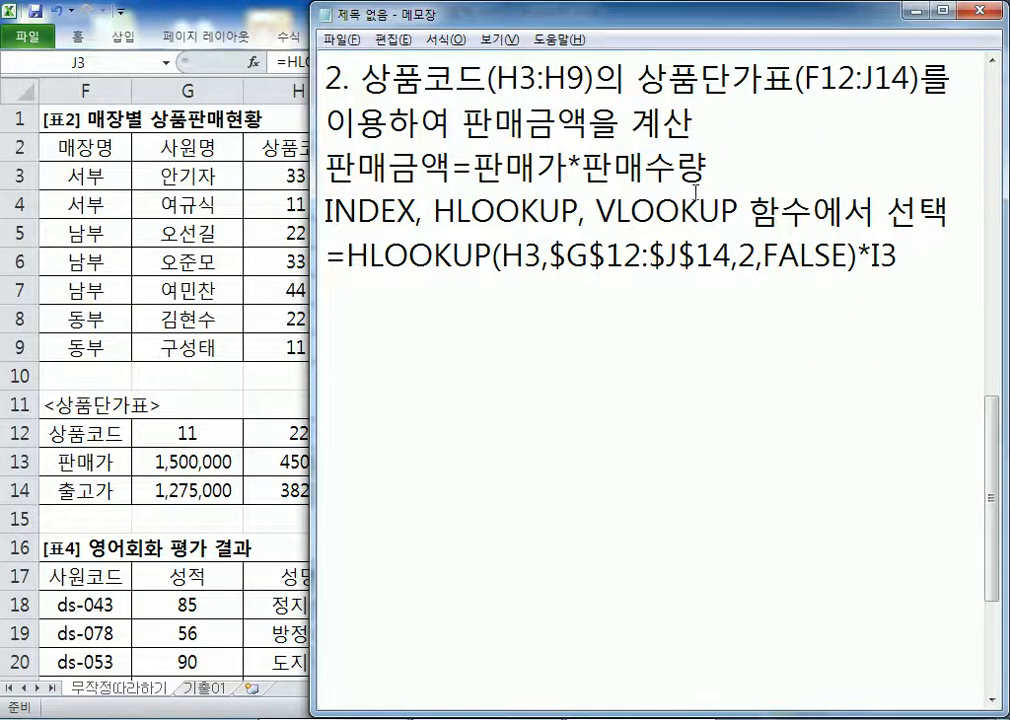
key(alt+Tab)
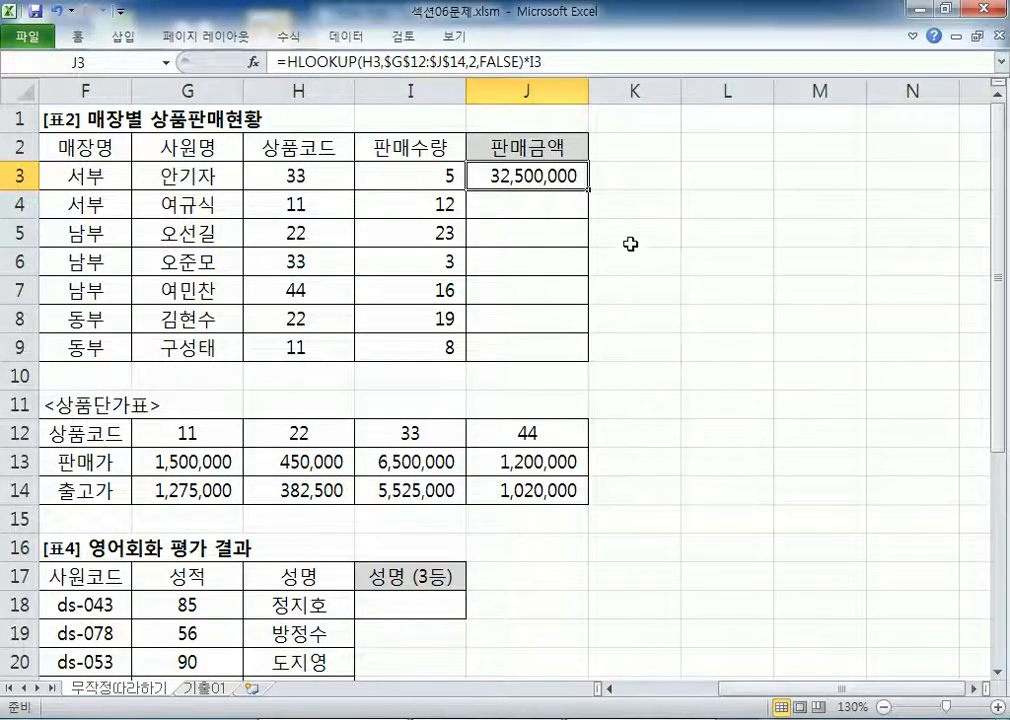
Step: Clear J3 and start a fresh formula multiplying I13's price by I3
text(=)
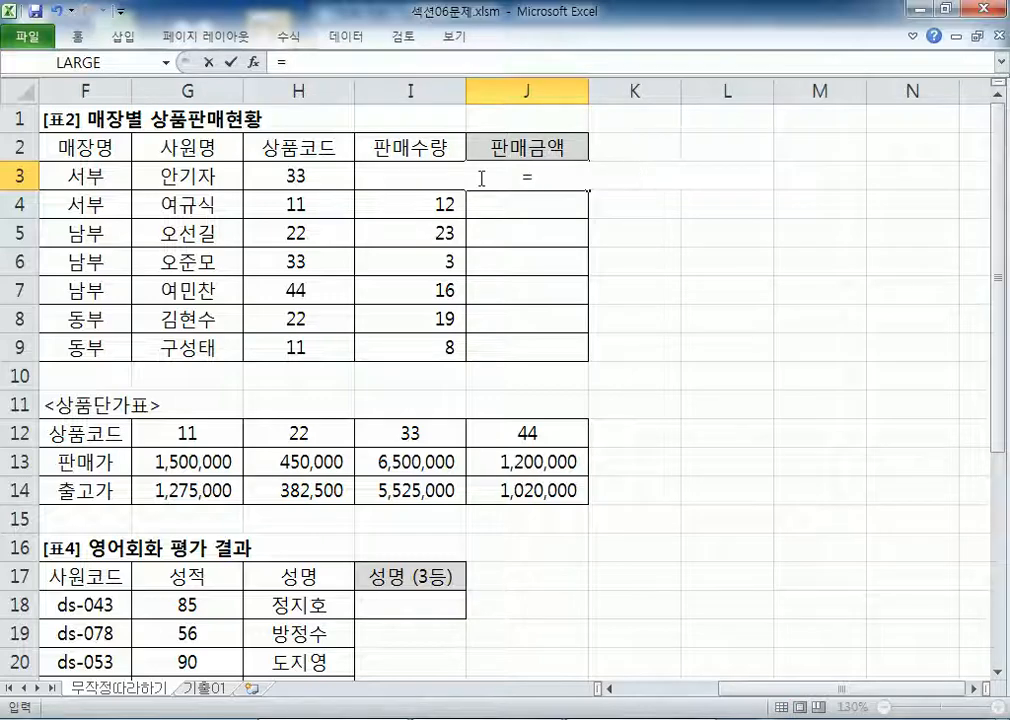
key(Escape)
key(Delete)
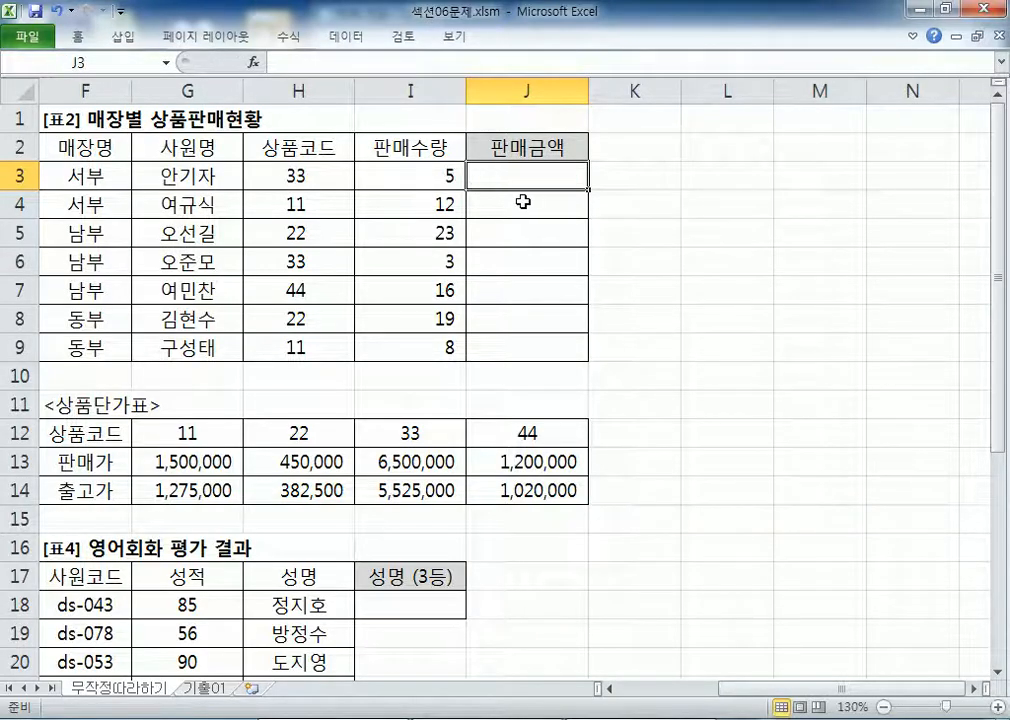
text(=)
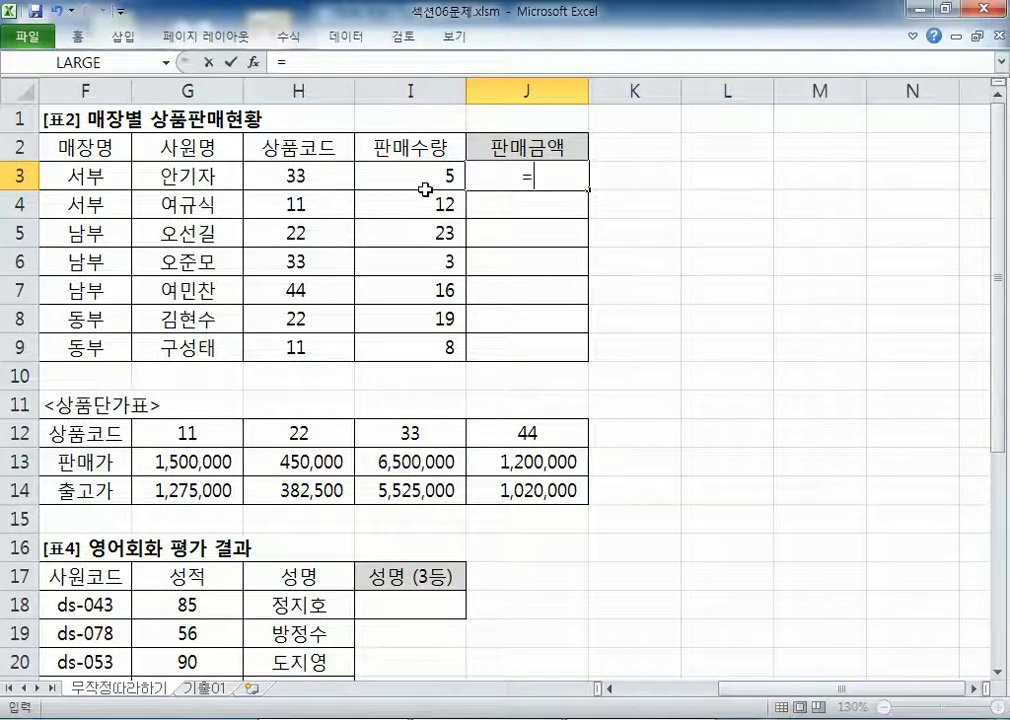
click(410, 461)
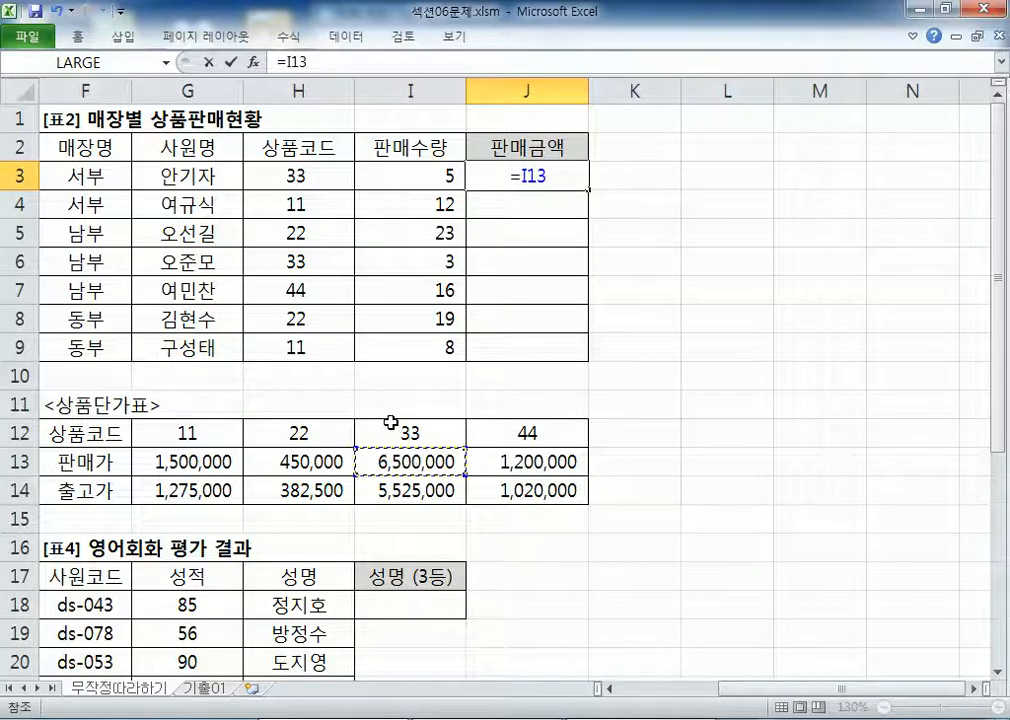
text(*)
click(429, 177)
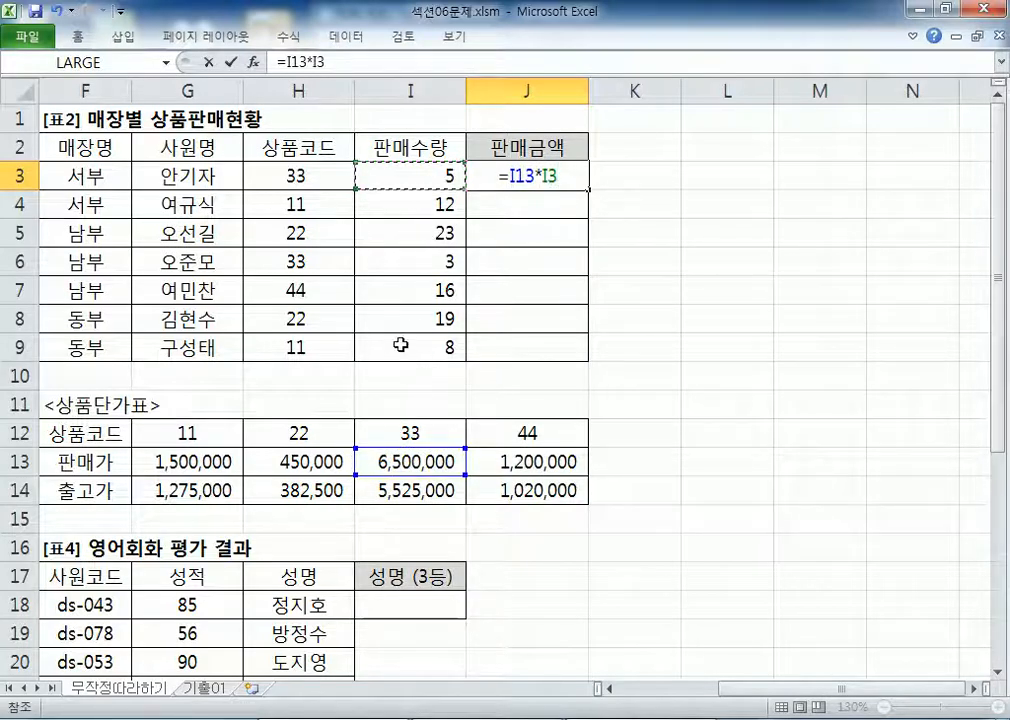
double_click(516, 178)
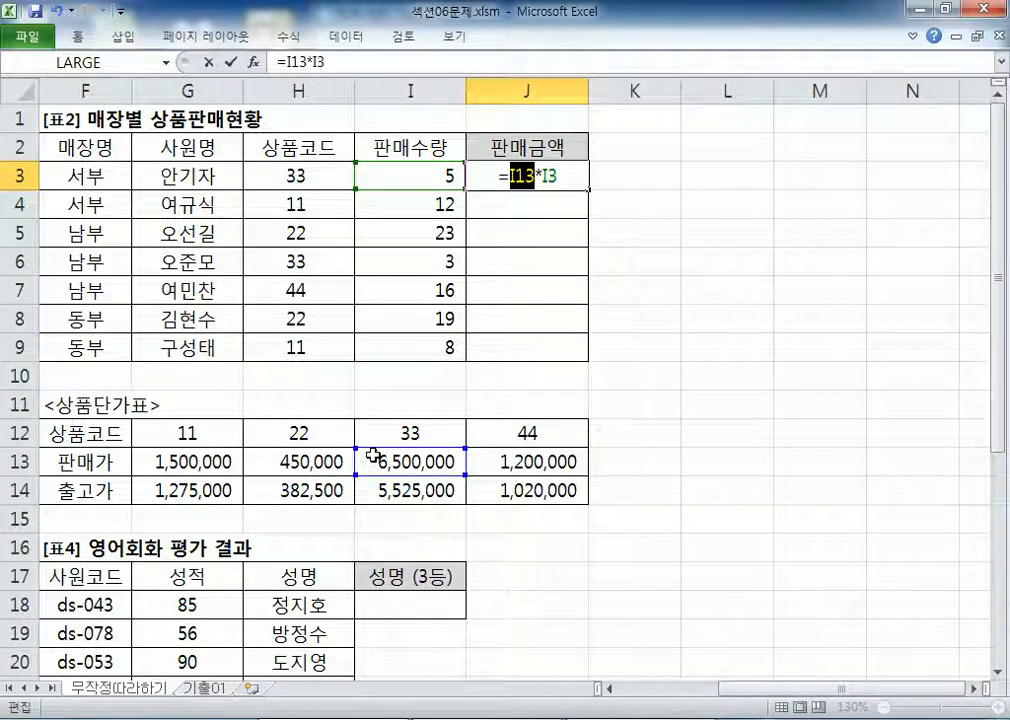
Step: Replace I13 with HLOOKUP(H3,$G$12:$J$14,2,FALSE) to look up the sale price
text(HLO)
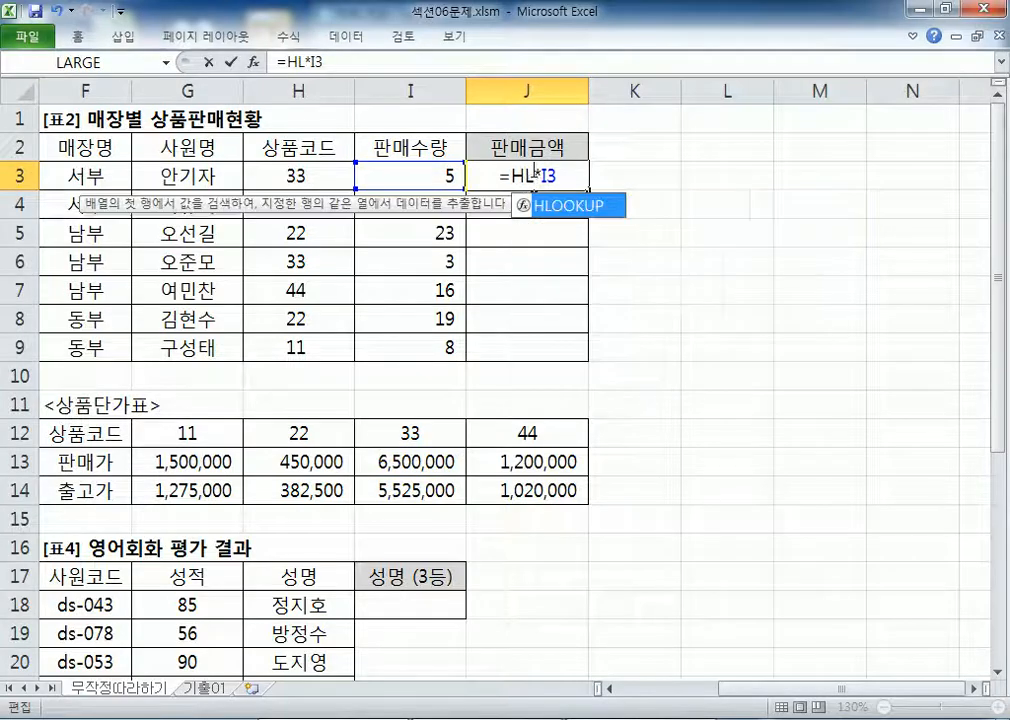
key(Tab)
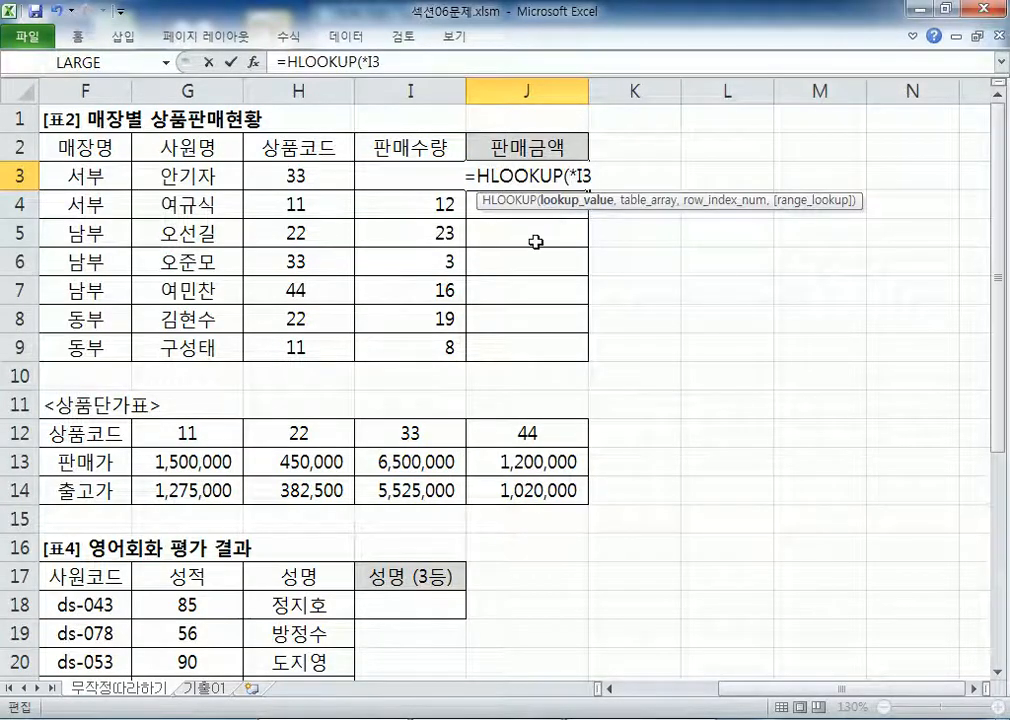
click(298, 176)
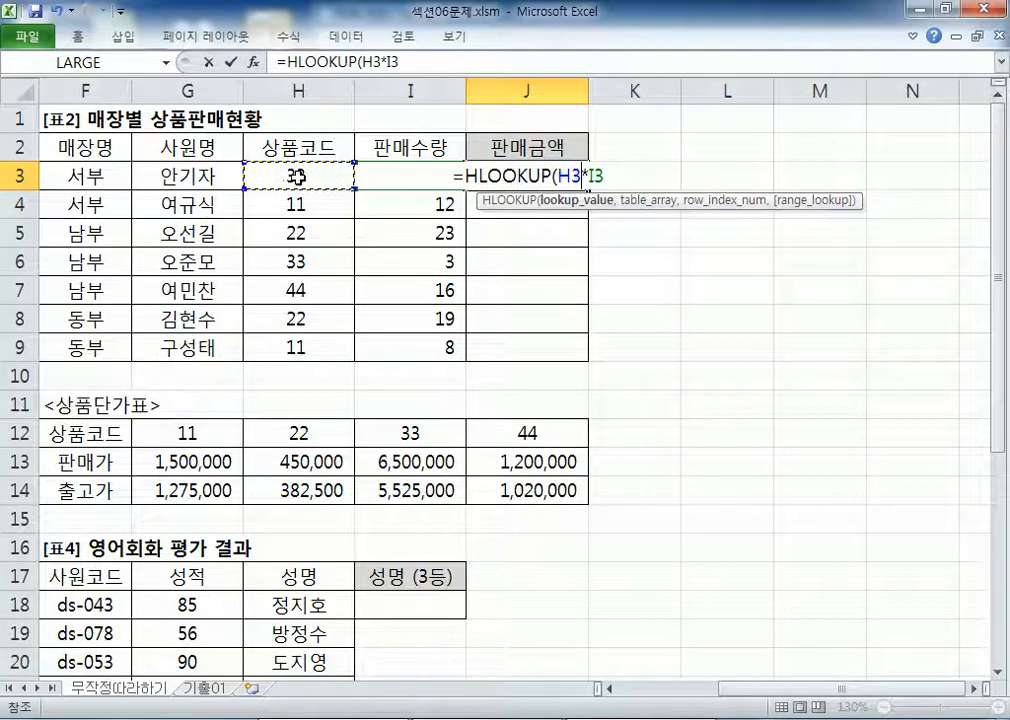
text(,)
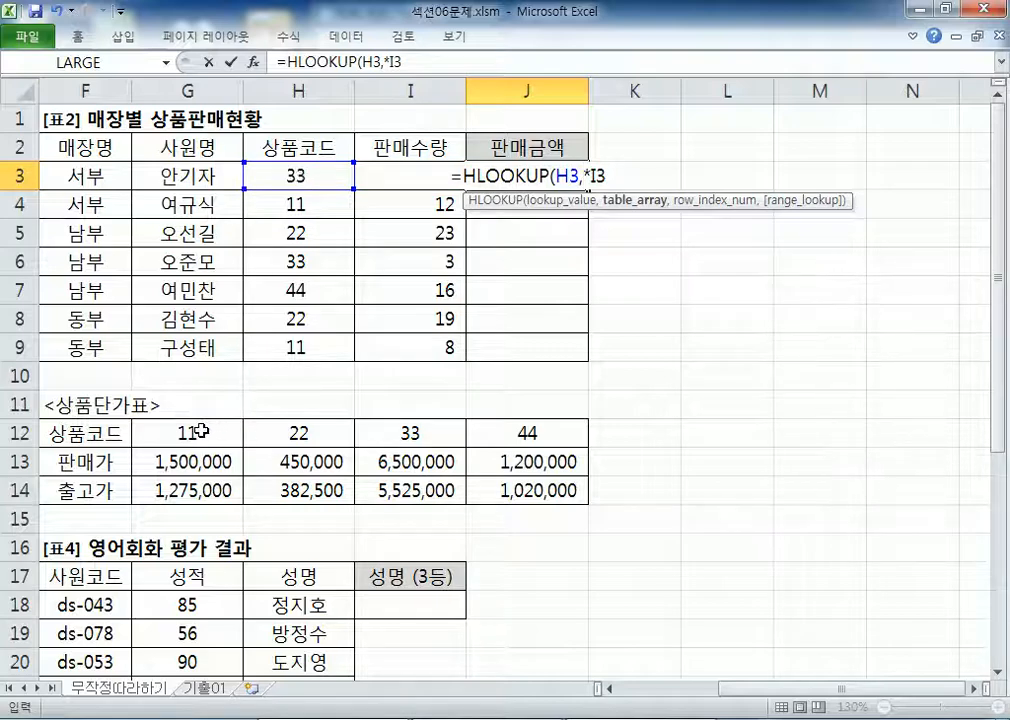
drag(198, 432, 524, 481)
key(F4)
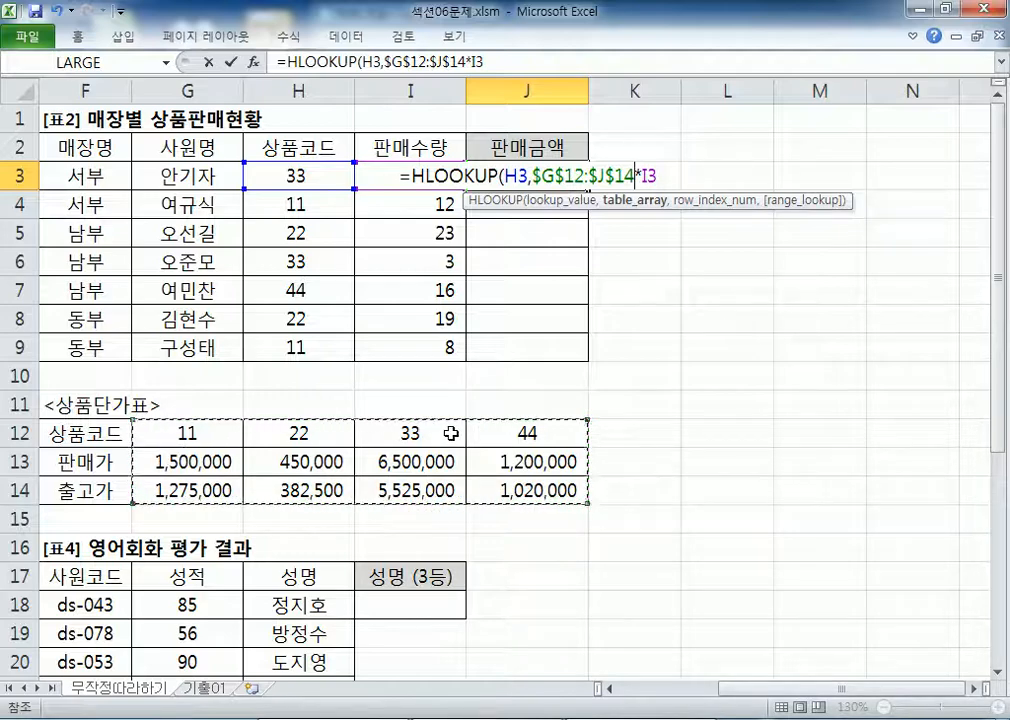
text(,2)
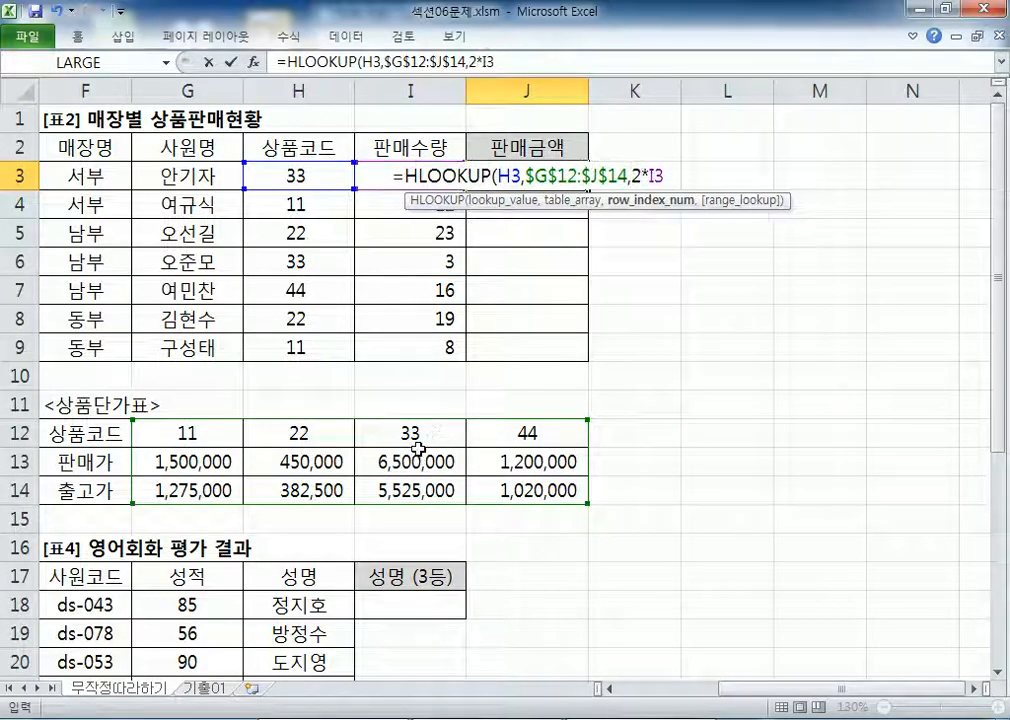
text(,)
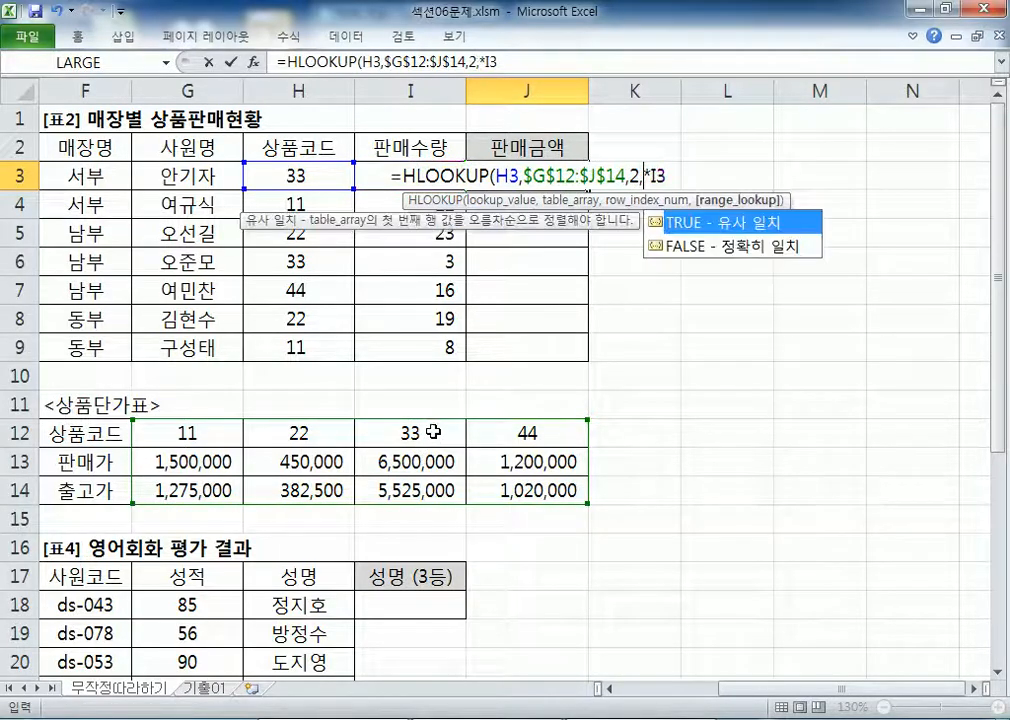
click(749, 252)
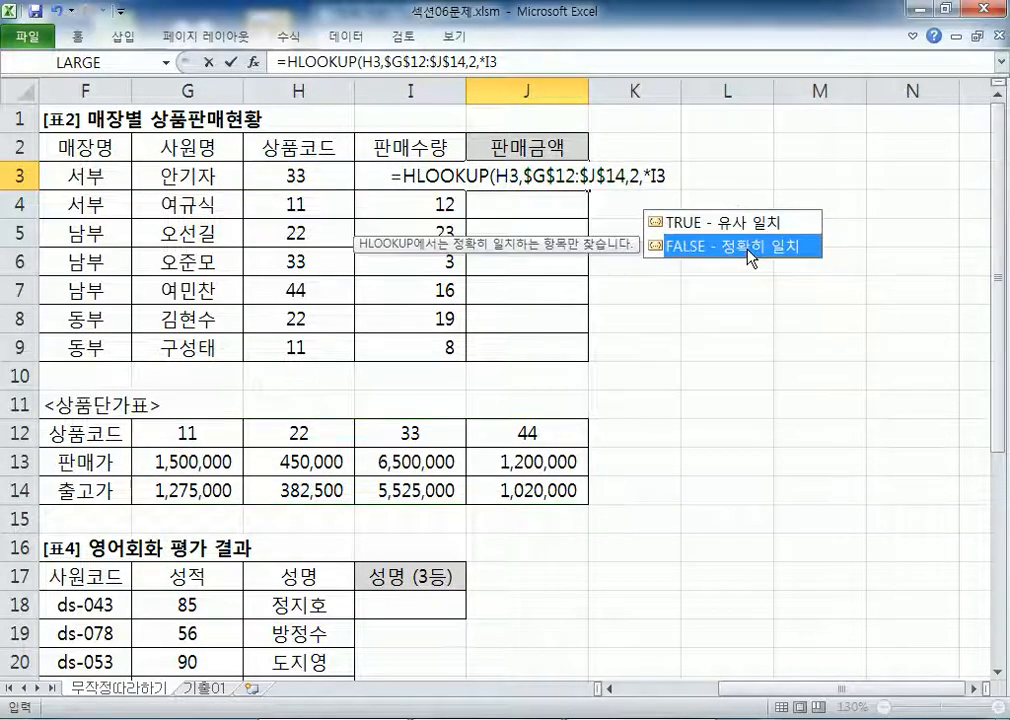
double_click(749, 247)
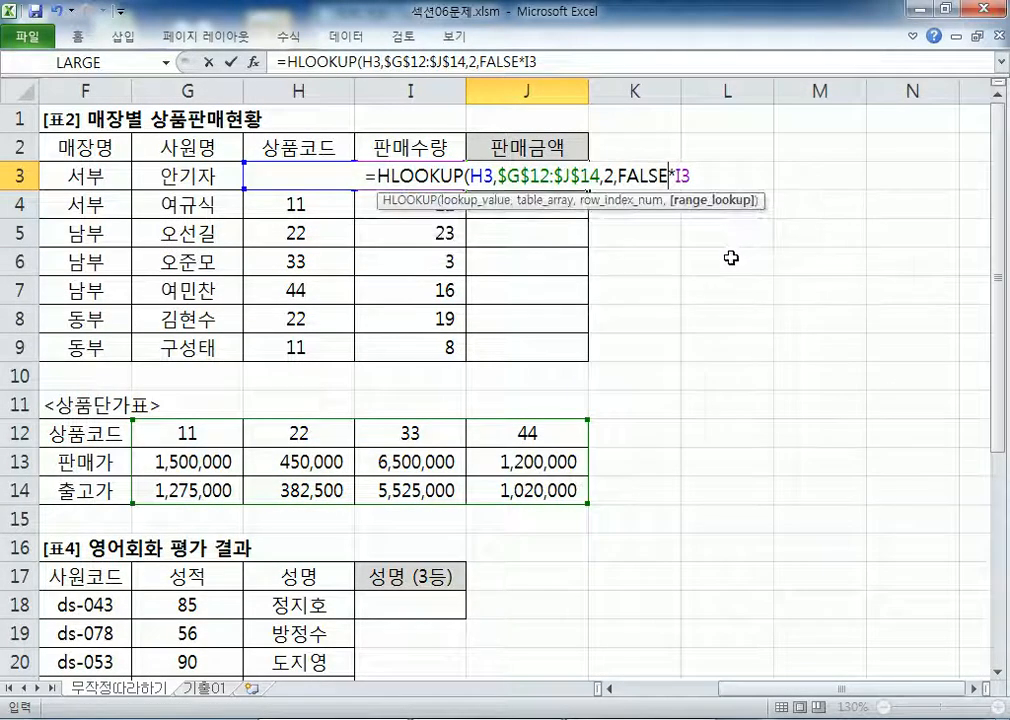
text())
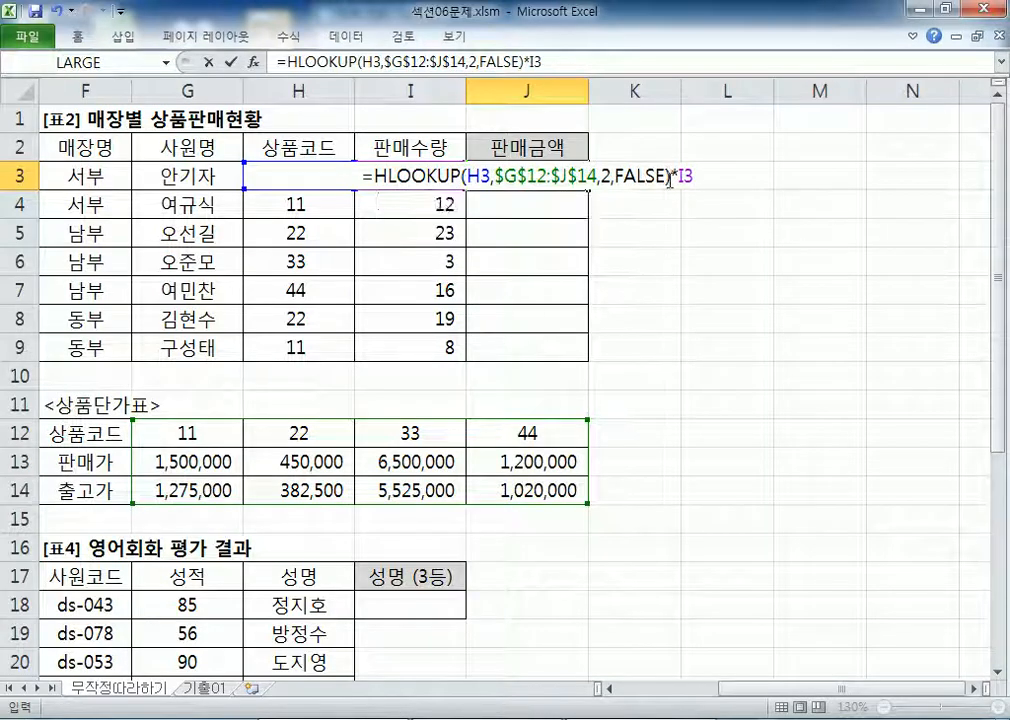
Step: Commit the J3 formula and fill it down through J4:J9
drag(667, 176, 412, 178)
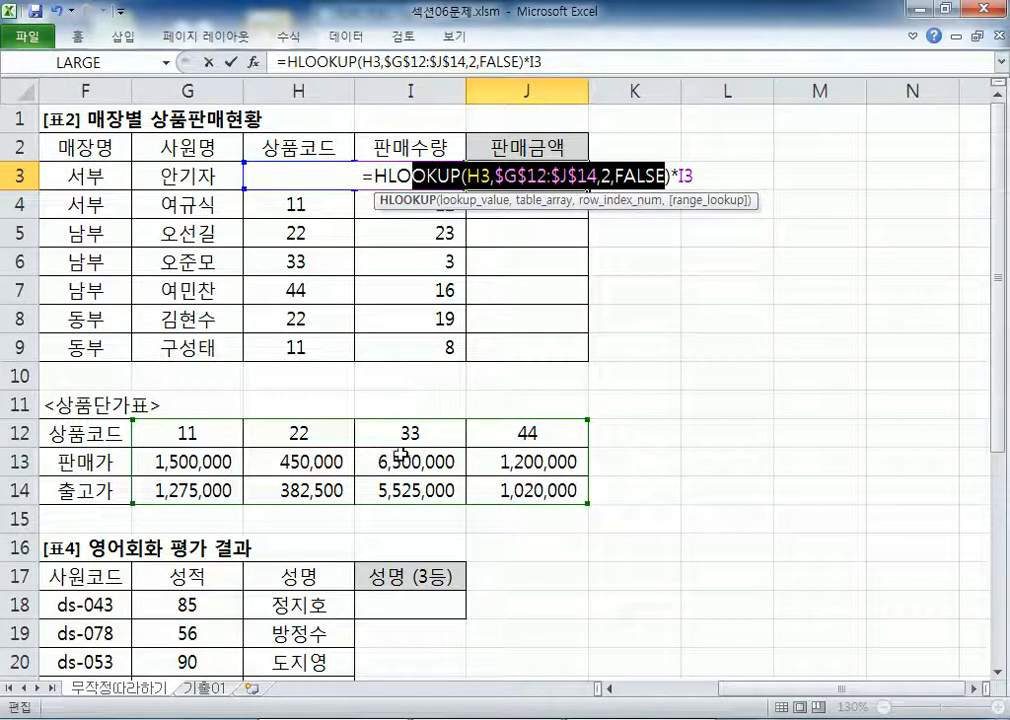
drag(679, 176, 704, 175)
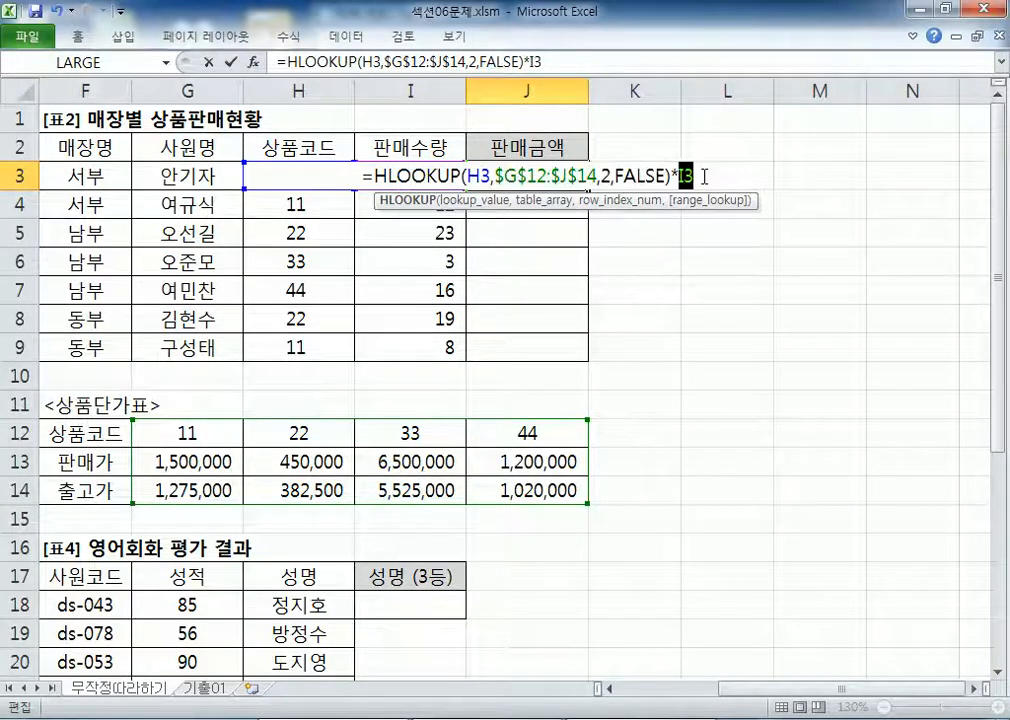
click(706, 176)
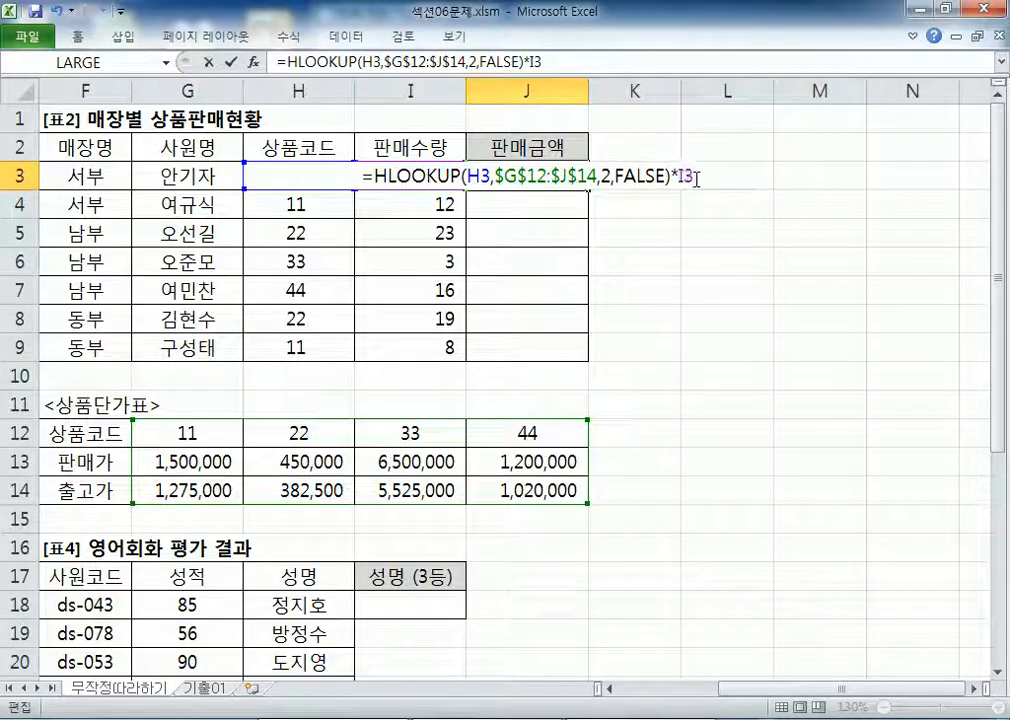
key(Return)
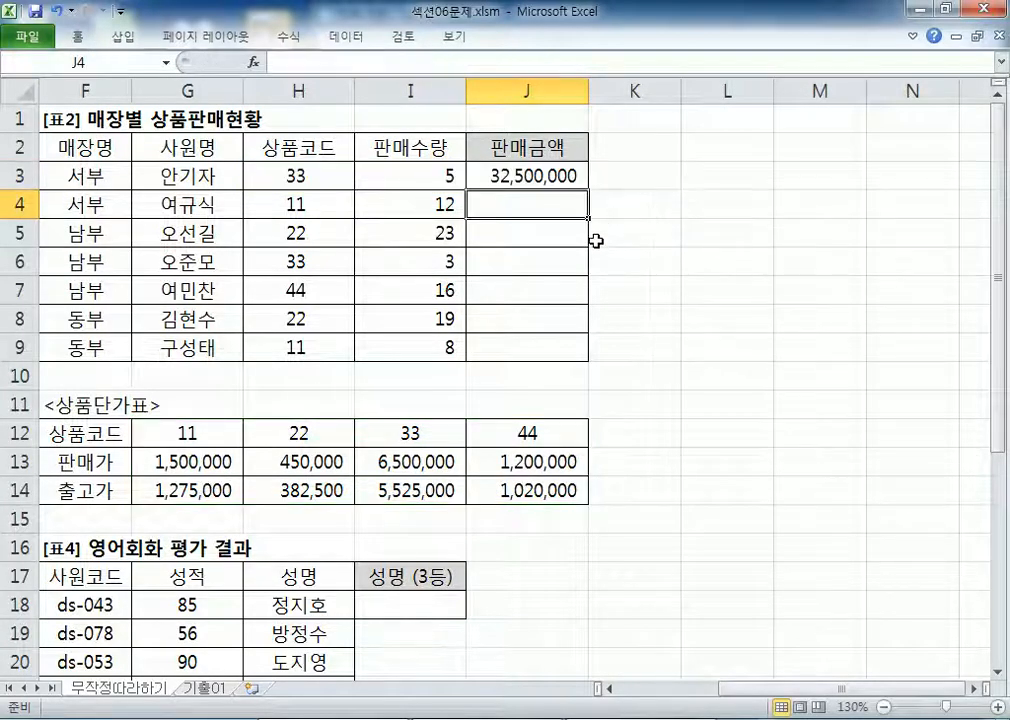
click(553, 178)
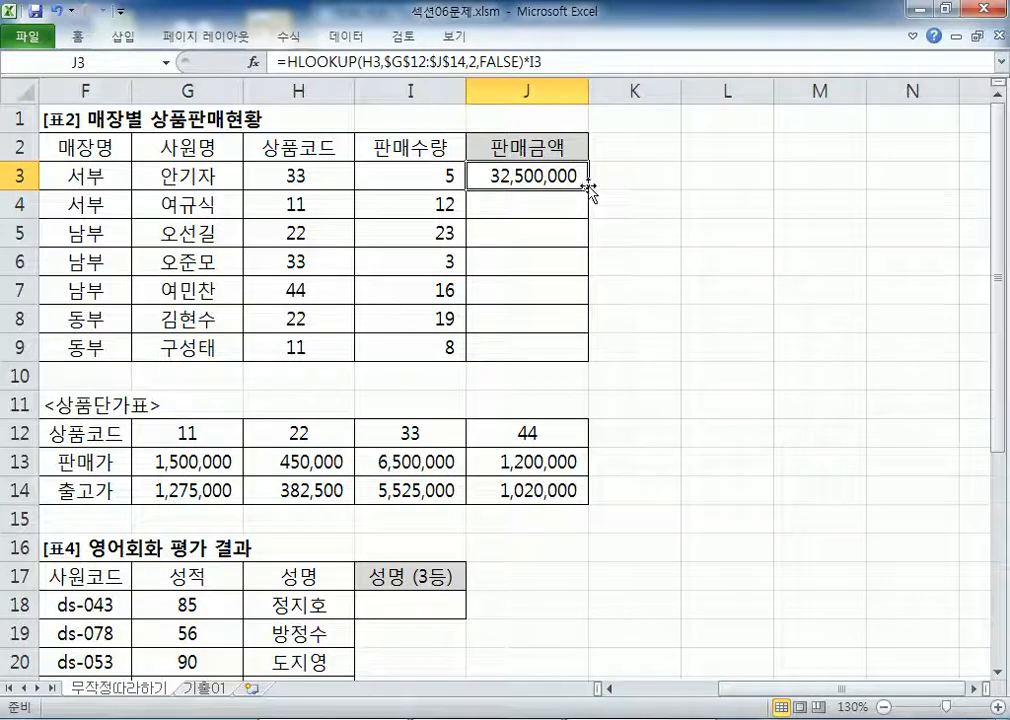
double_click(588, 190)
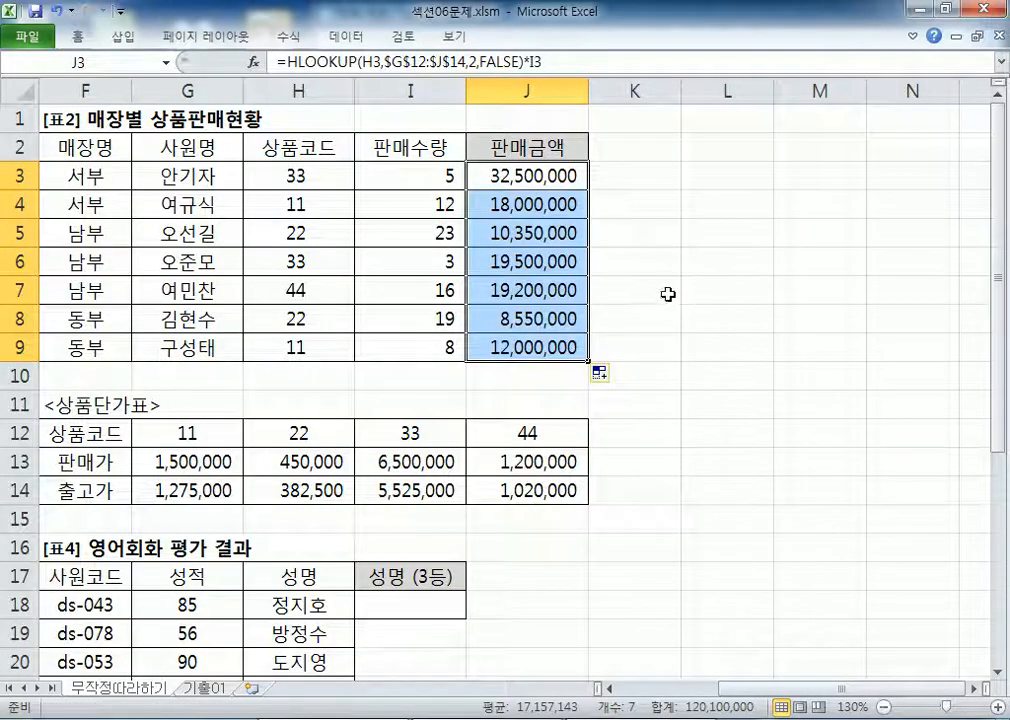
click(554, 177)
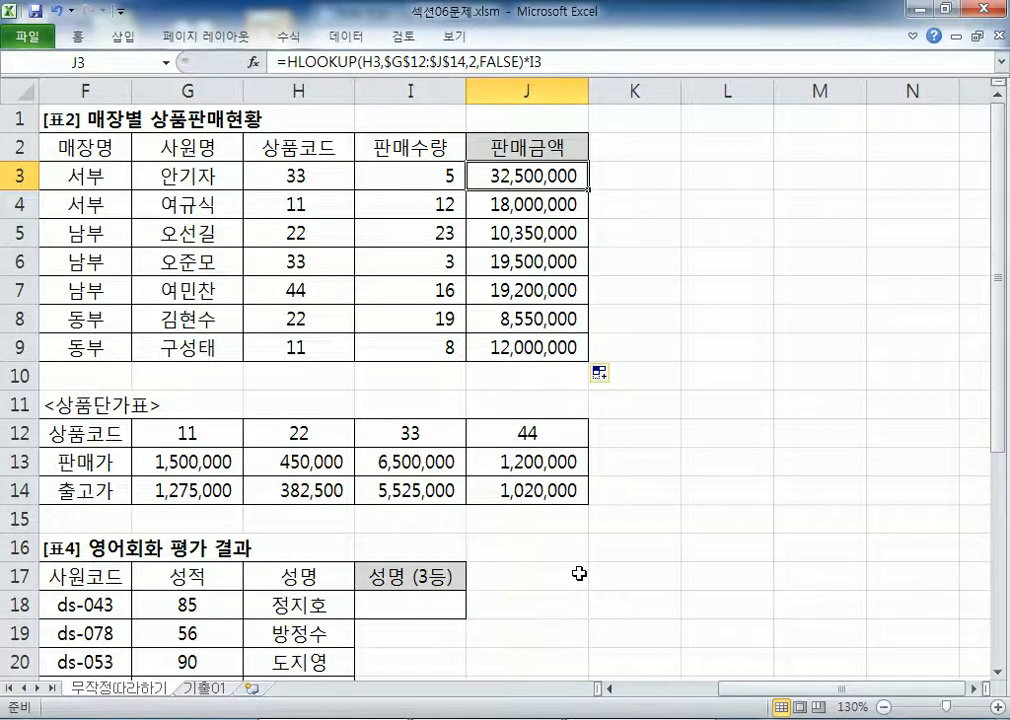
Step: Return Excel to the top of the sheet and narrow Notepad beside the score table
key(Home)
scroll(466, 487, down, 5)
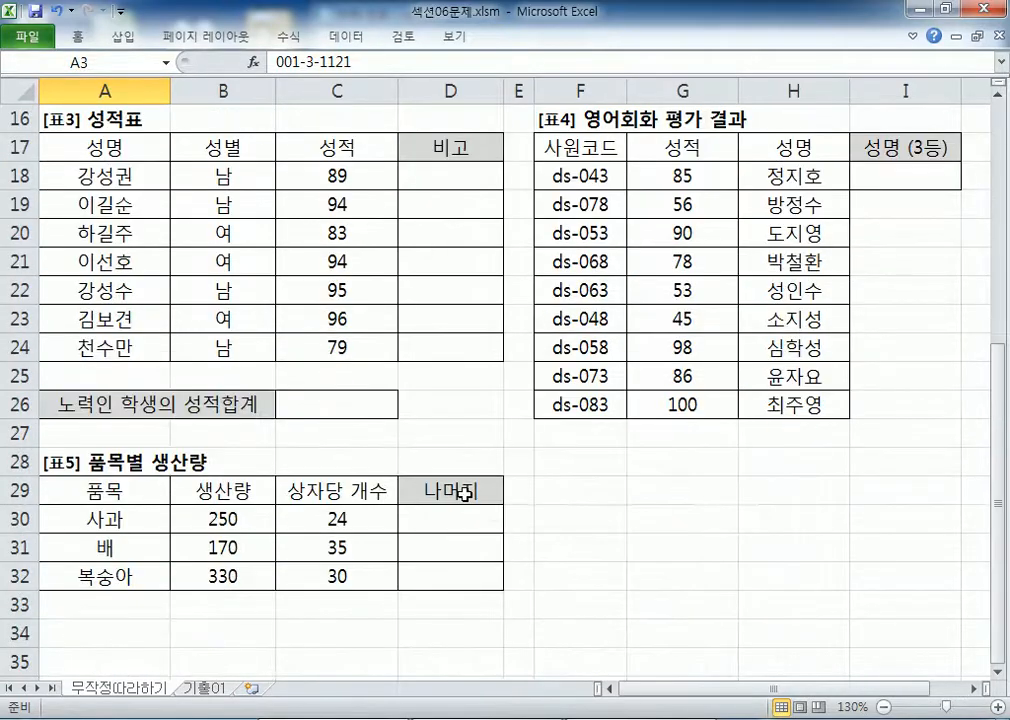
key(alt+Tab)
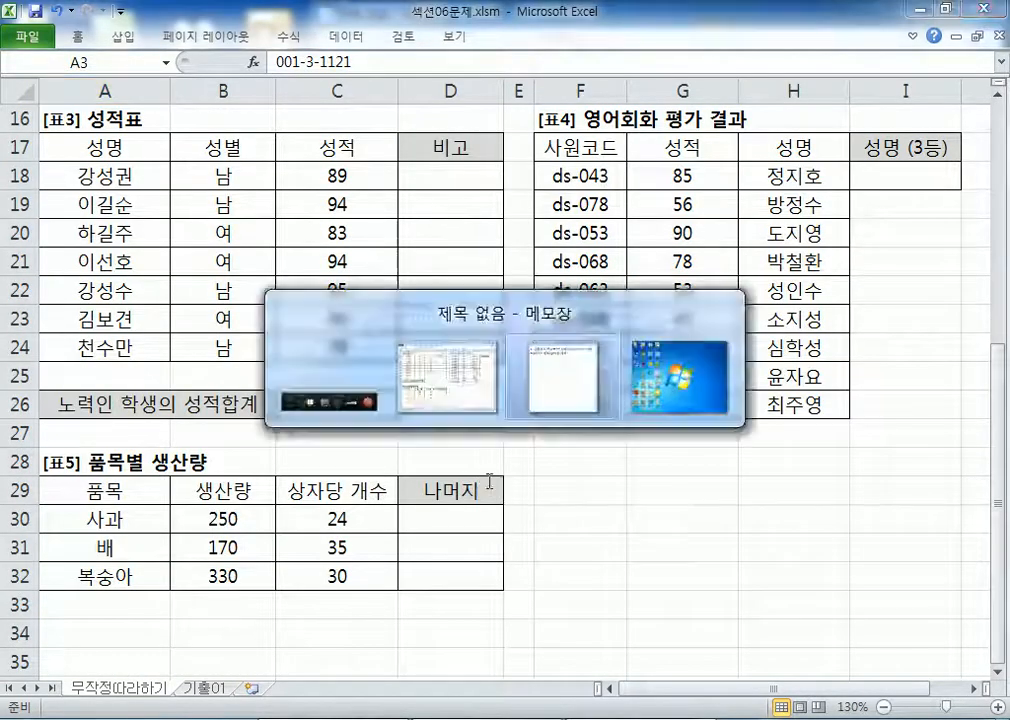
drag(312, 285, 465, 293)
scroll(516, 467, down, 2)
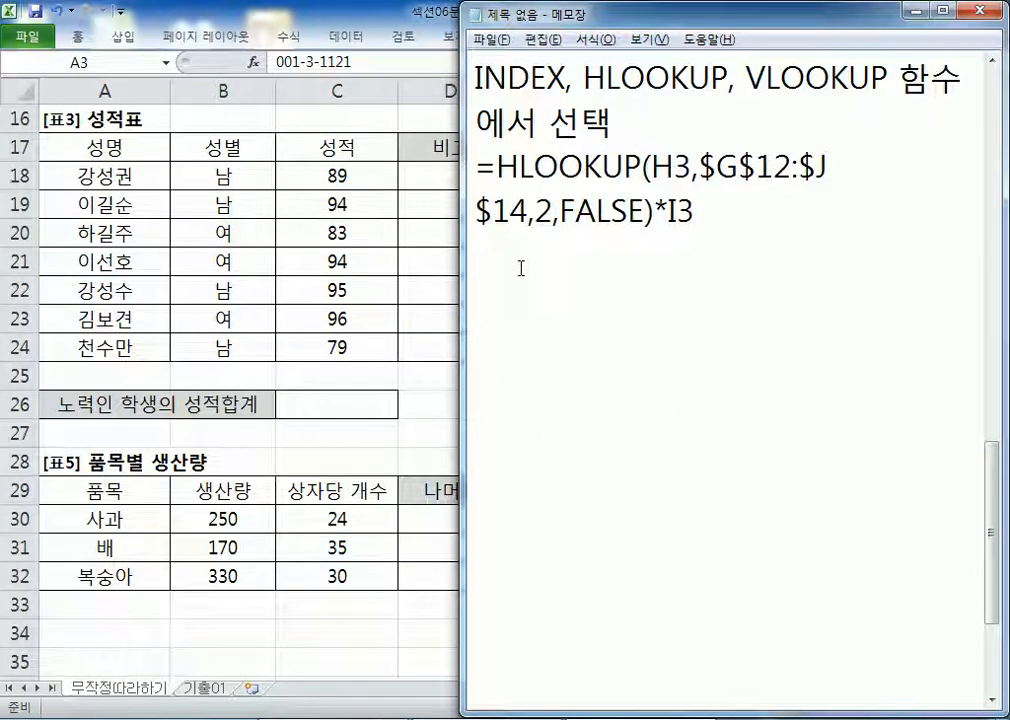
Step: Note task 3: rank 성적(C18:C24), labelling 1위 최우수, 2위 우수, 3위 보통, 나머지 노력
text(3. 성적)
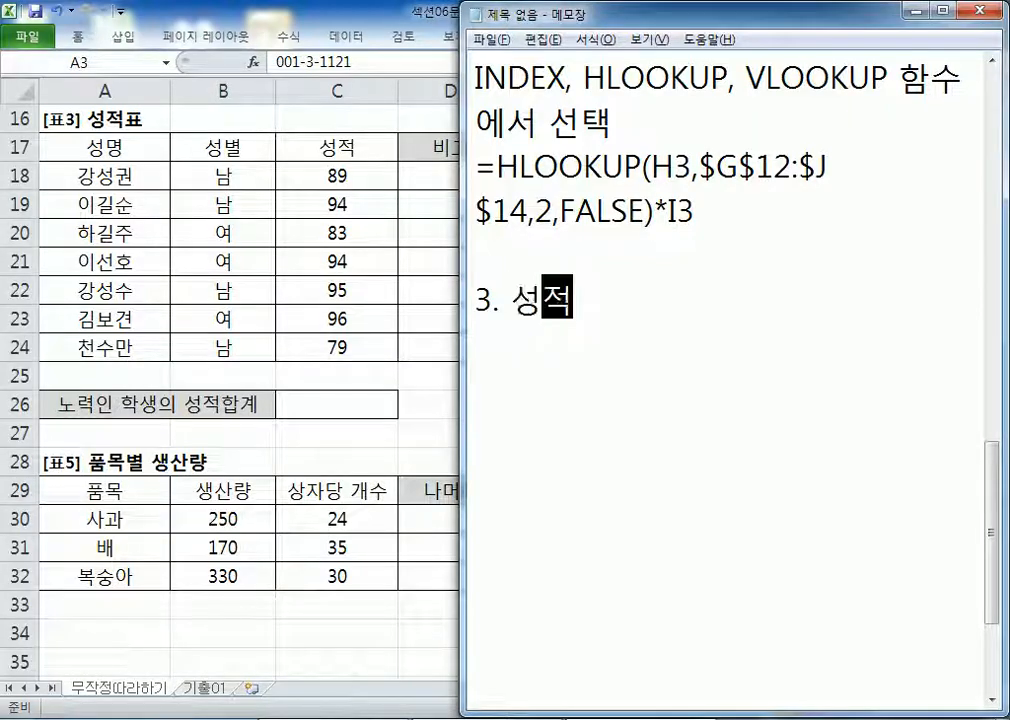
text((C1)
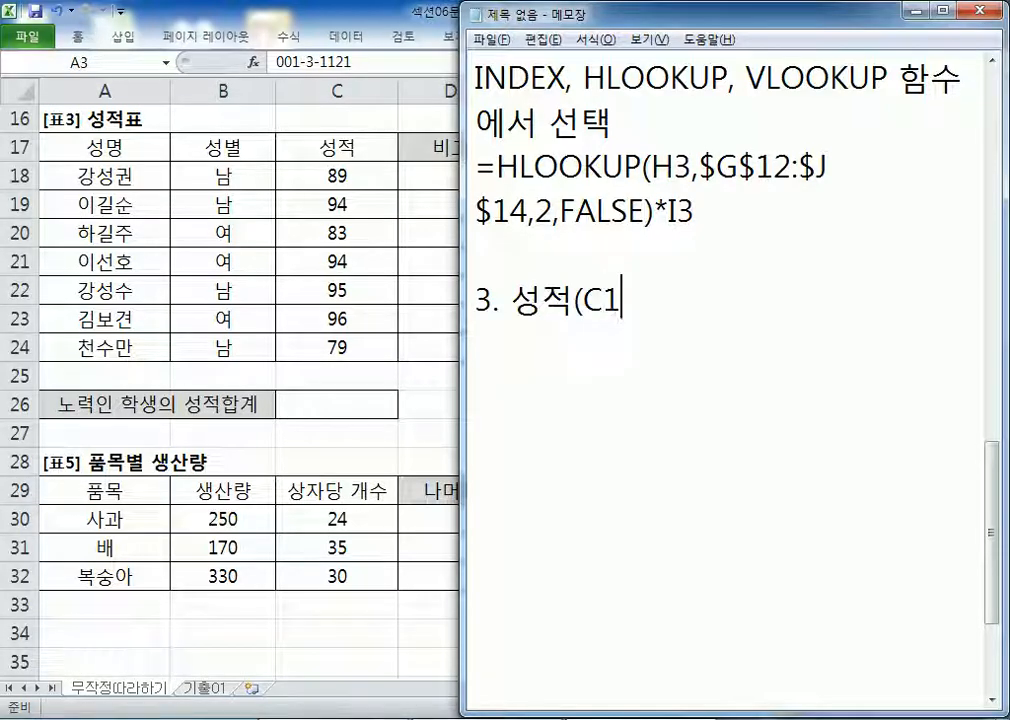
text(8:C)
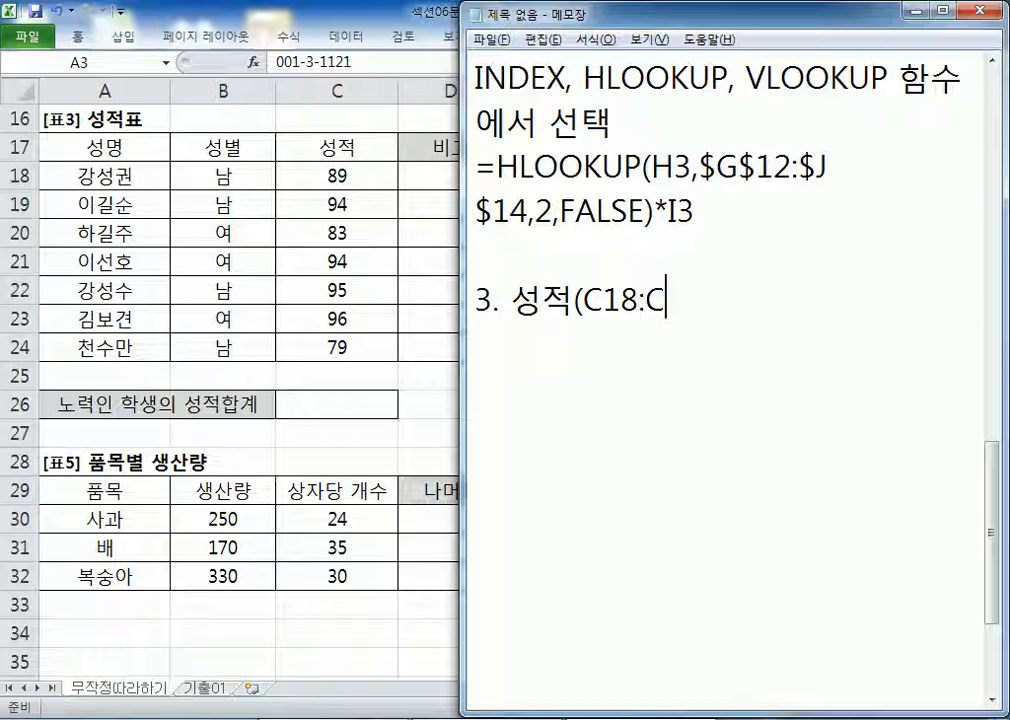
text(24)DM)
key(BackSpace)
key(BackSpace)
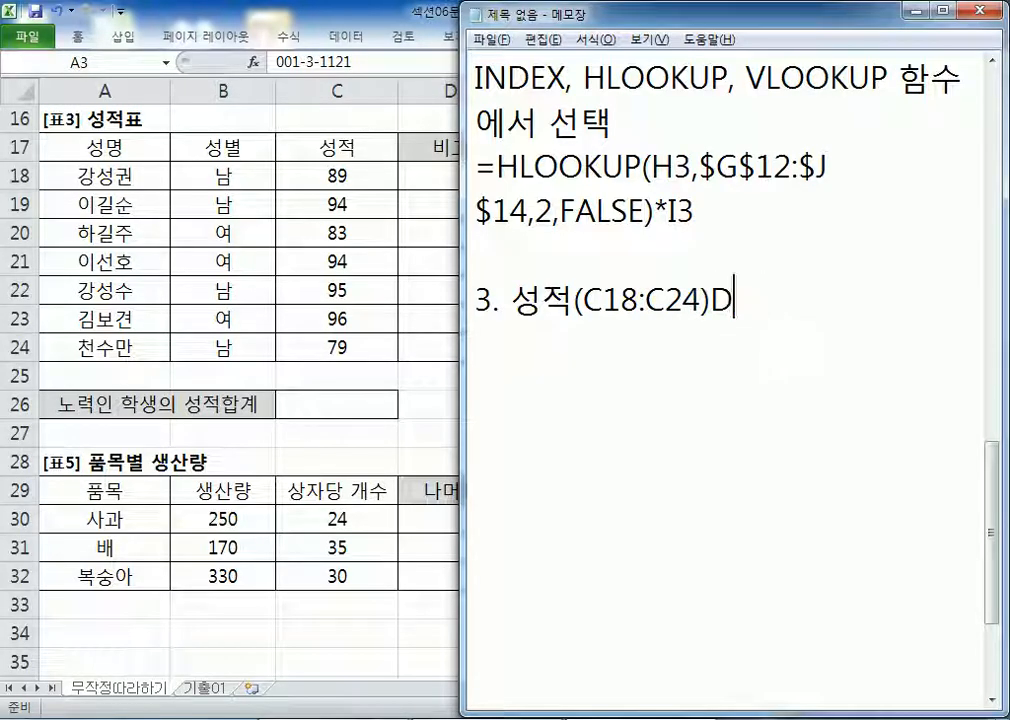
text(을 기준으)
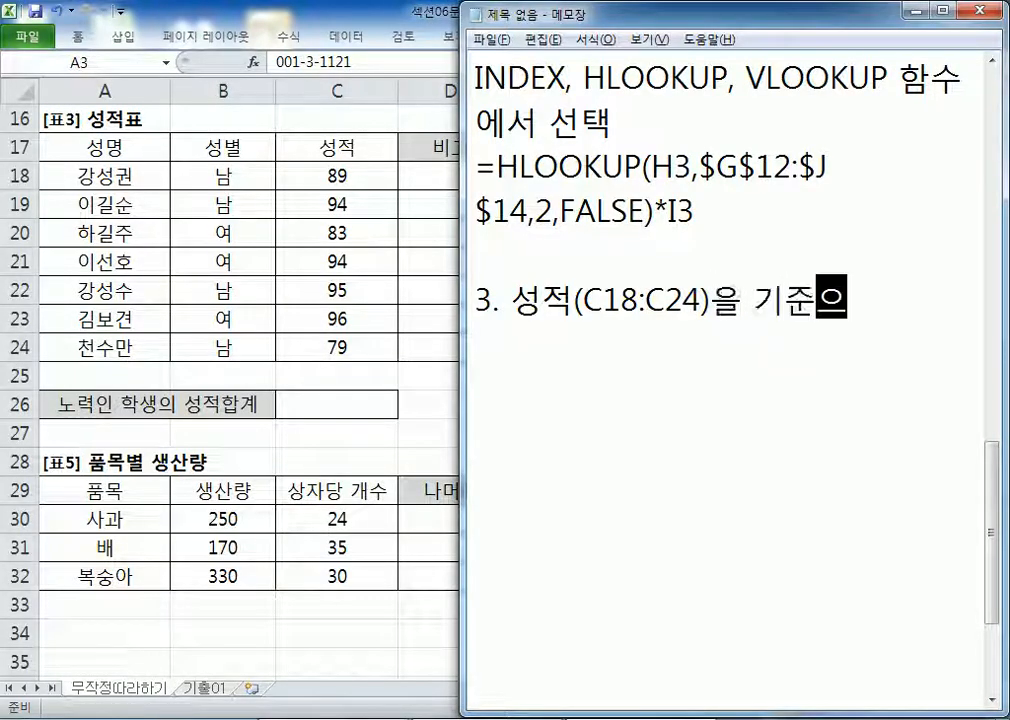
text(로 순우위를 계산아)
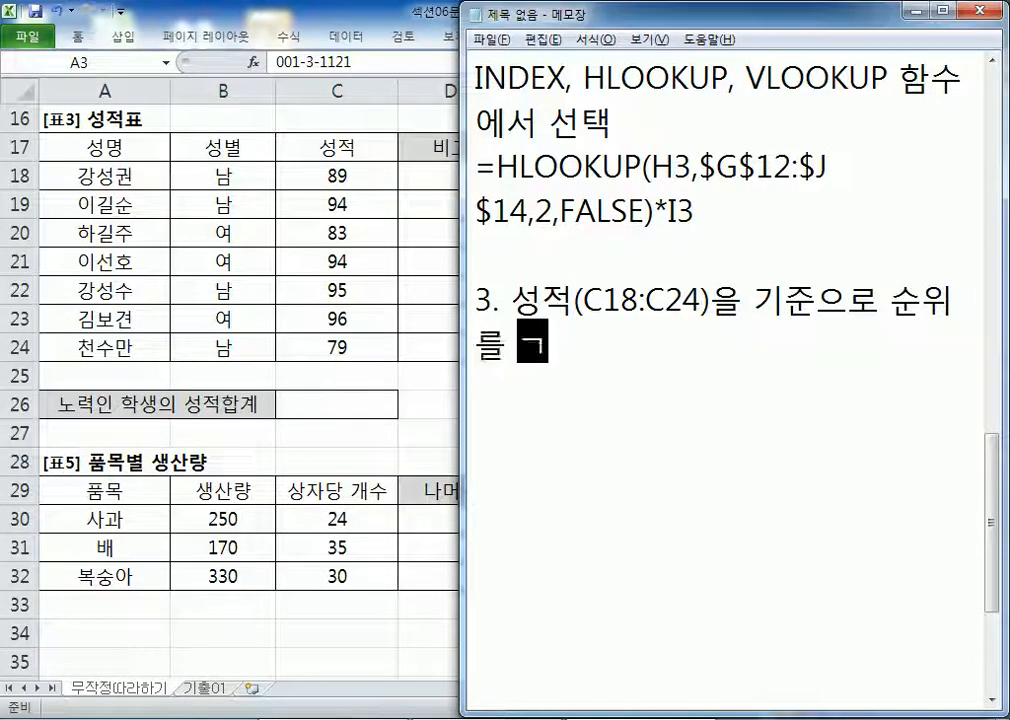
key(BackSpace)
text(하여 )
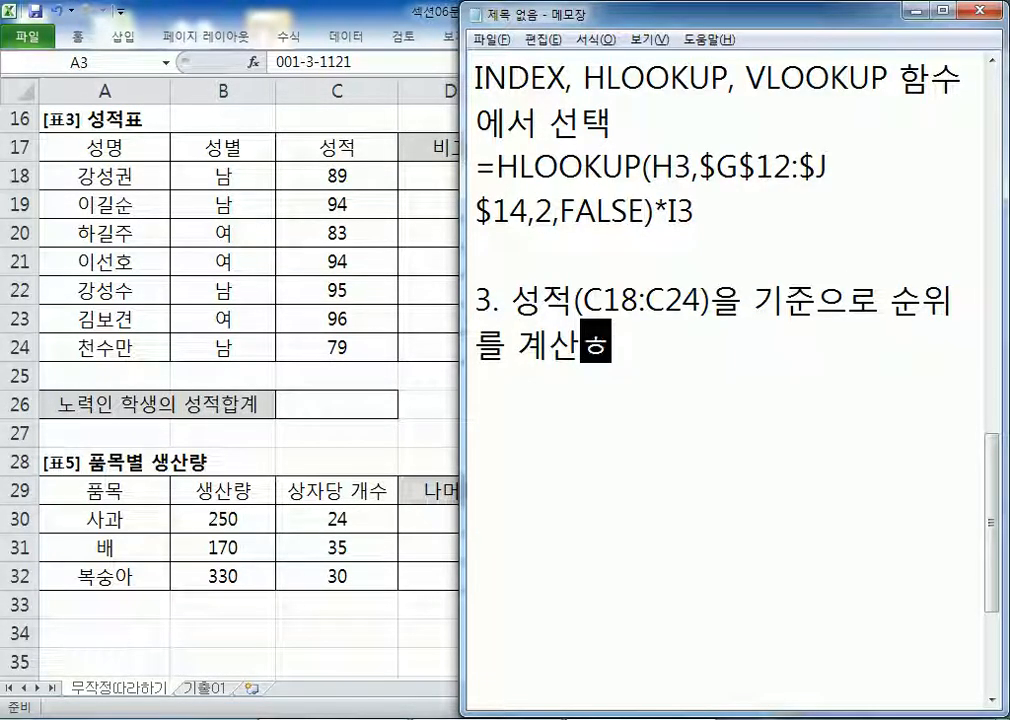
text(1위)
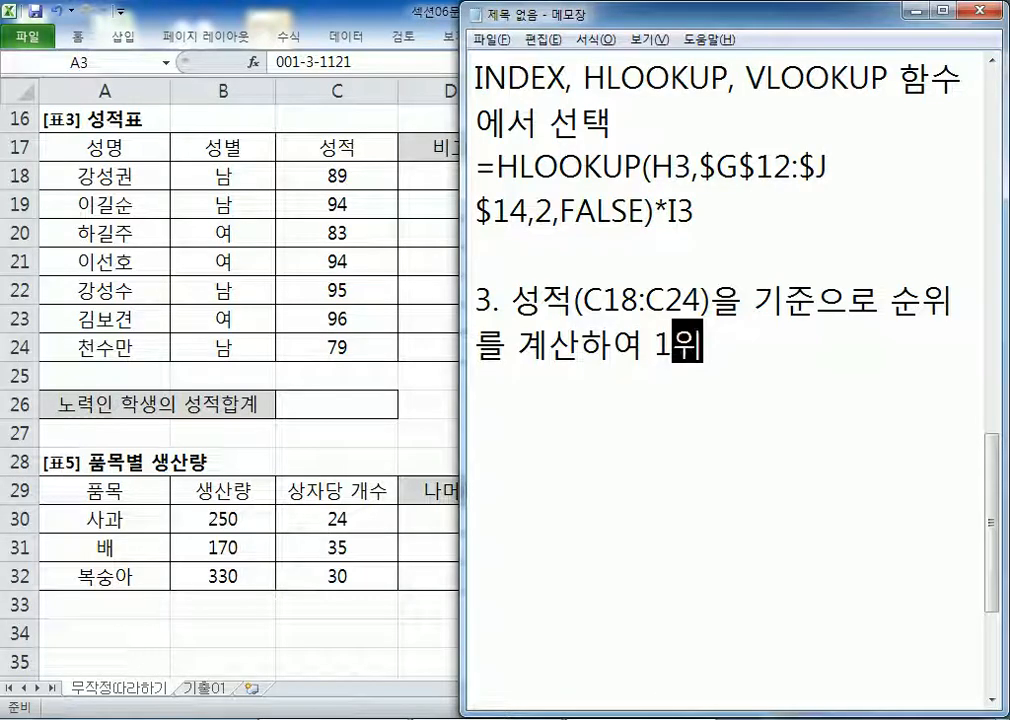
text(는 "최우)
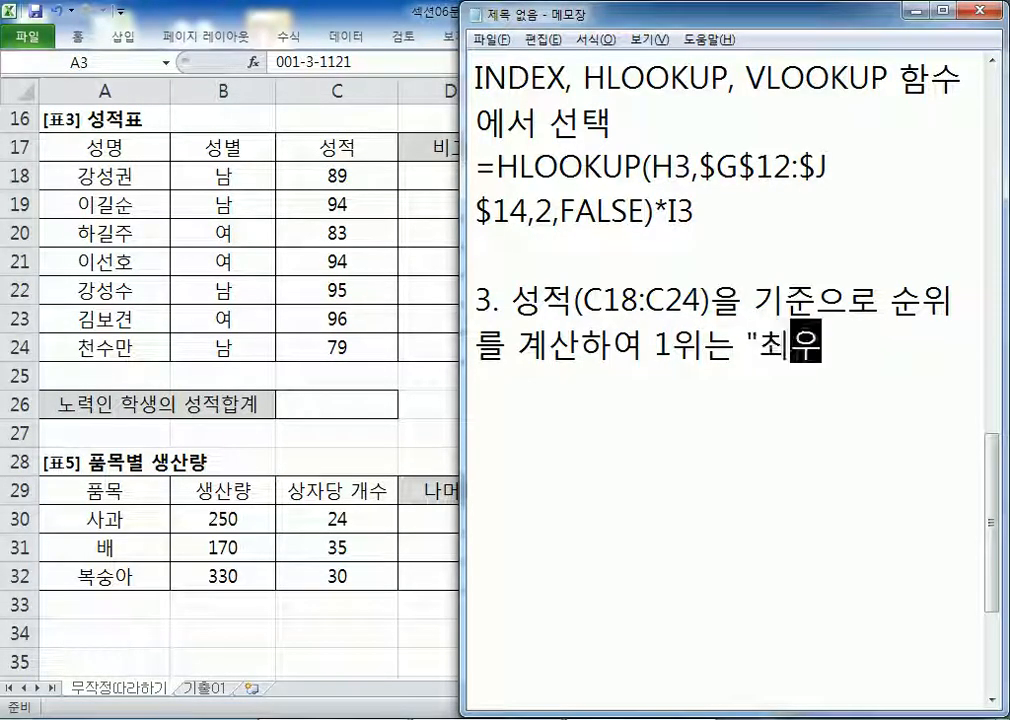
text(수", 2위)
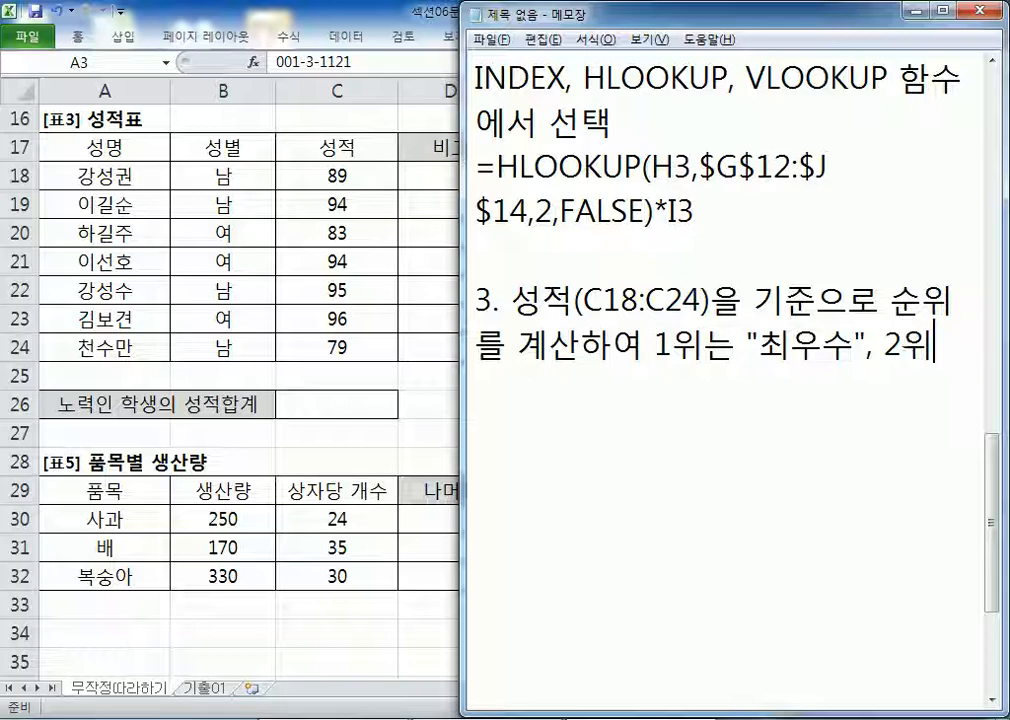
text(는 "우수")
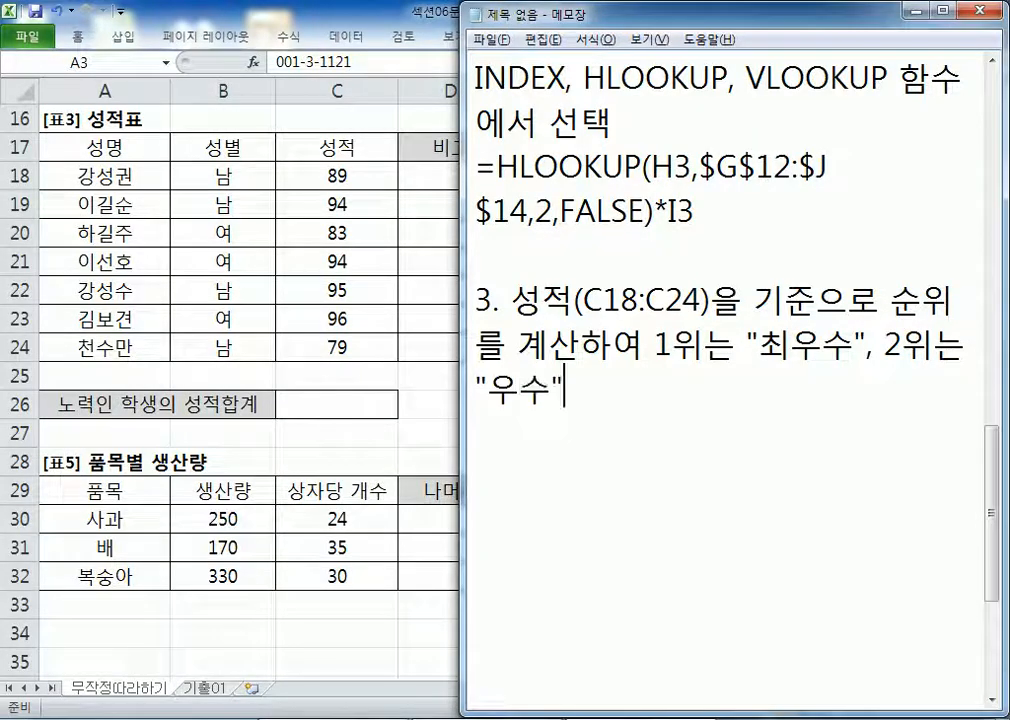
text(, )
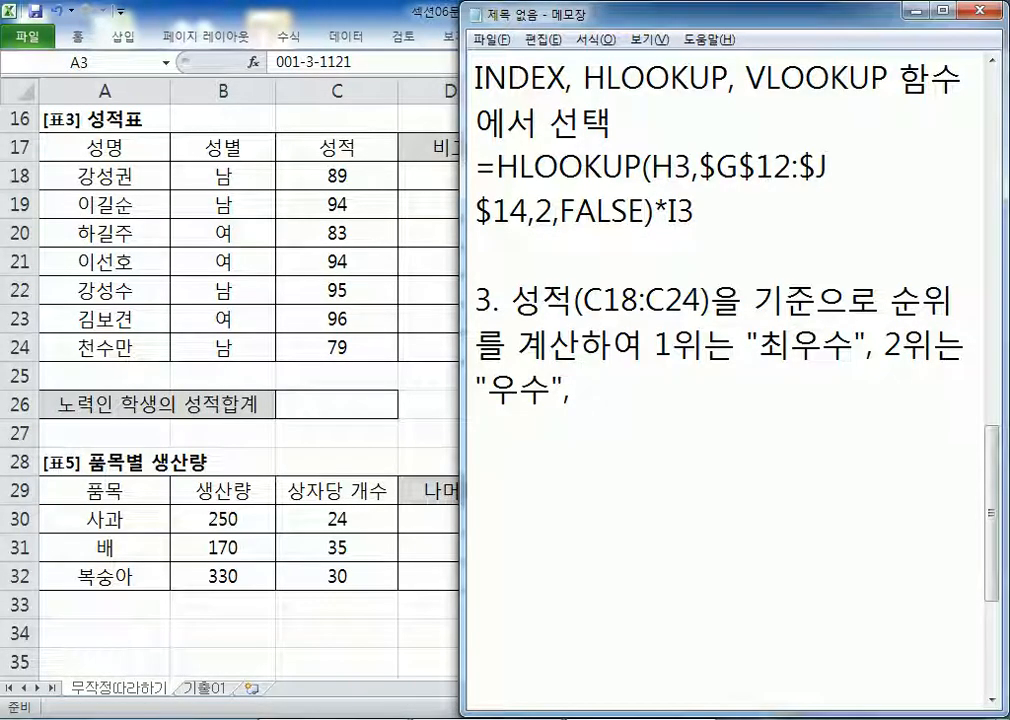
text(3위는 ")
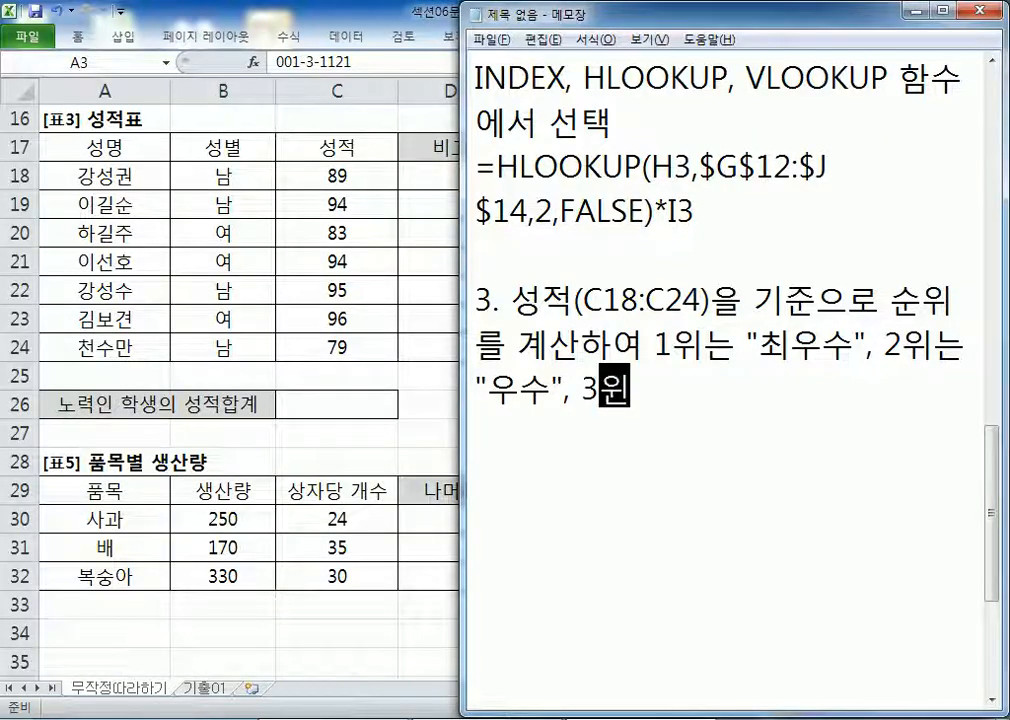
text(보통)
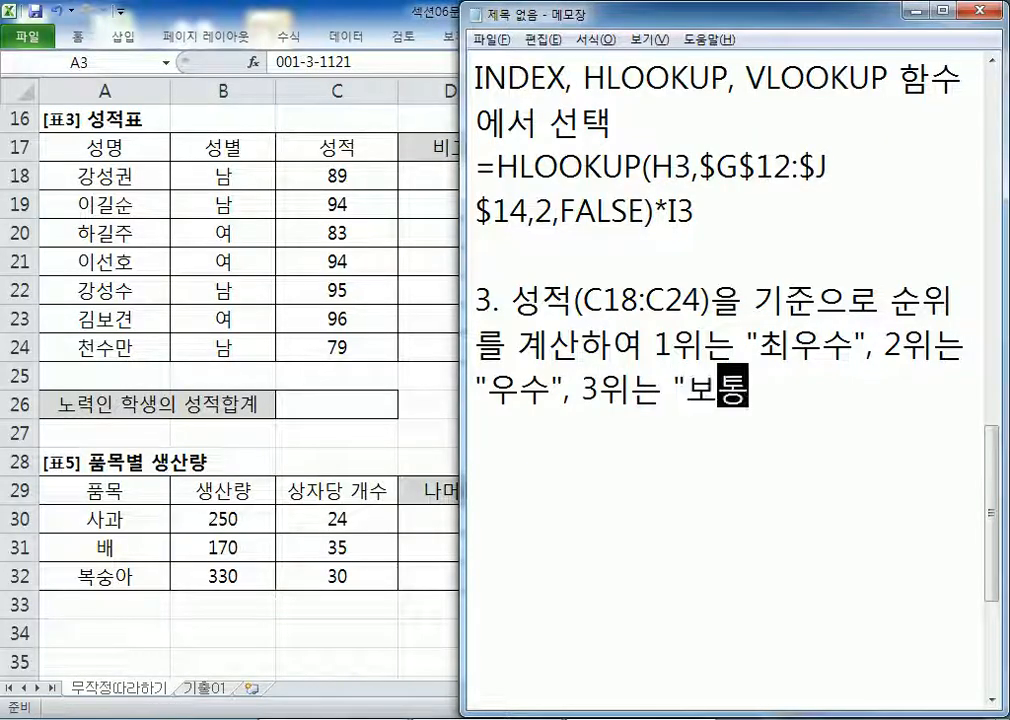
text(", 나머)
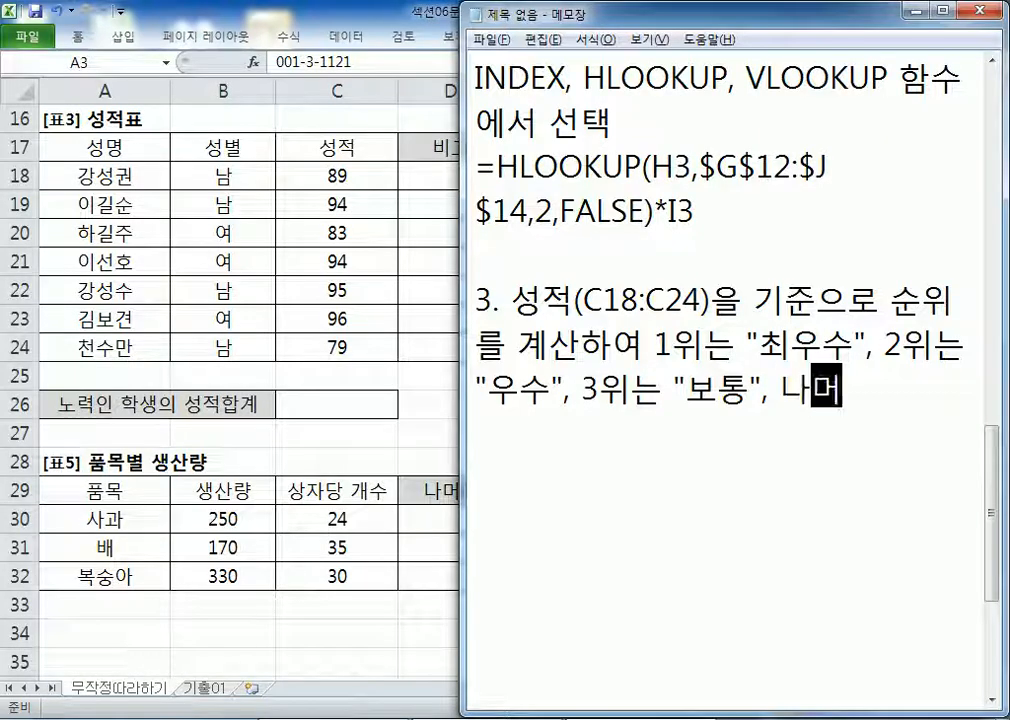
text(지는 "노력)
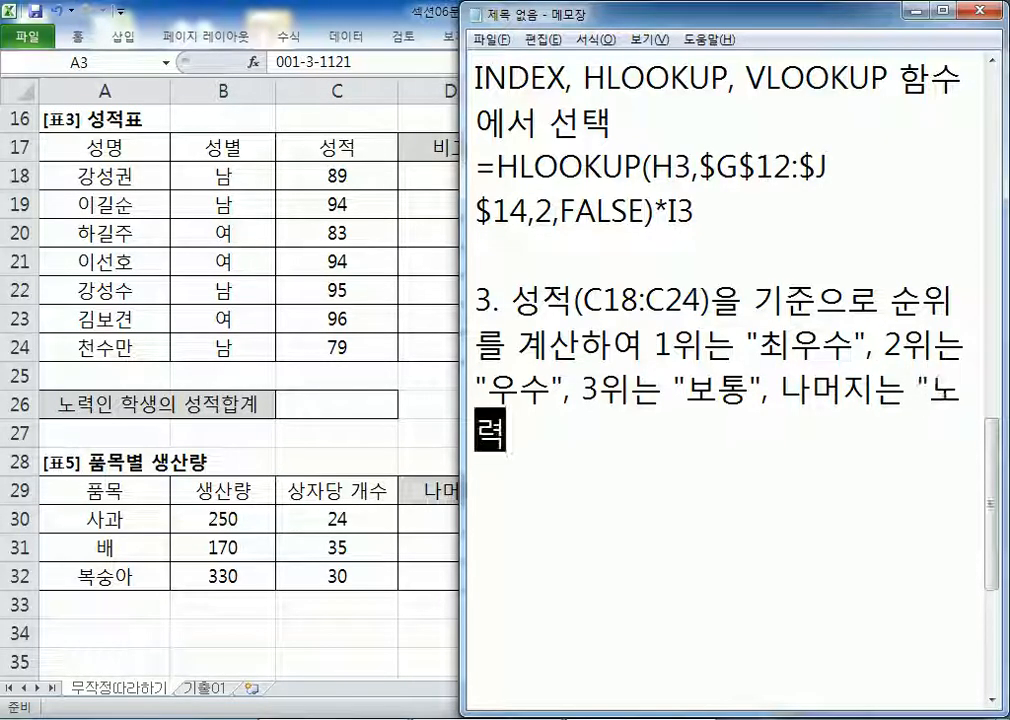
text("으로 표시)
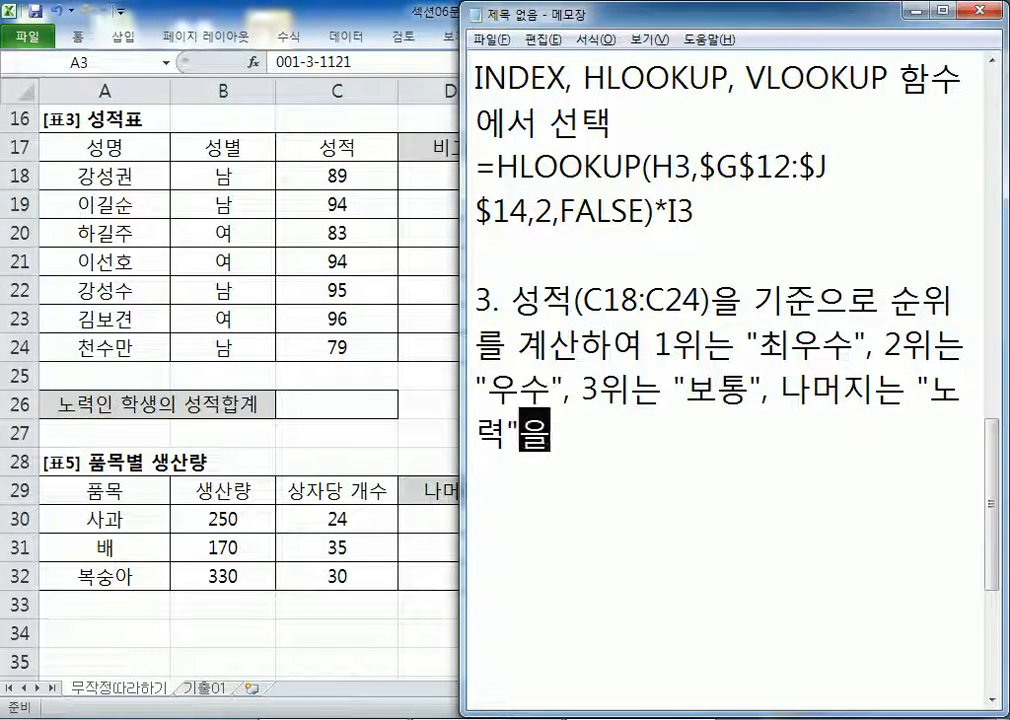
key(Return)
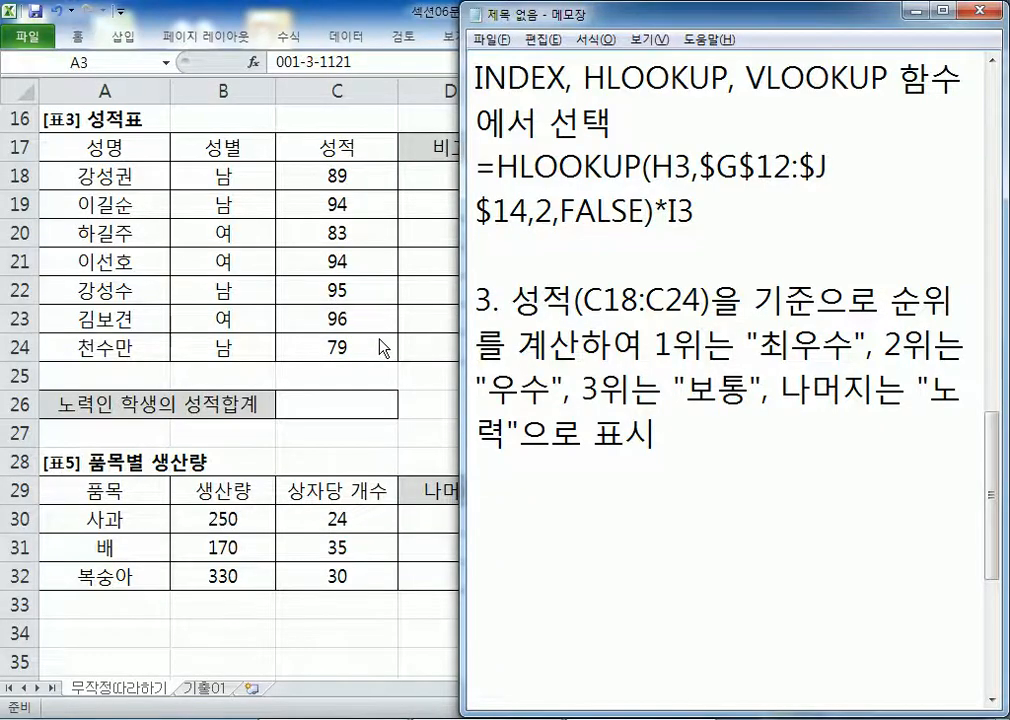
key(alt+Tab)
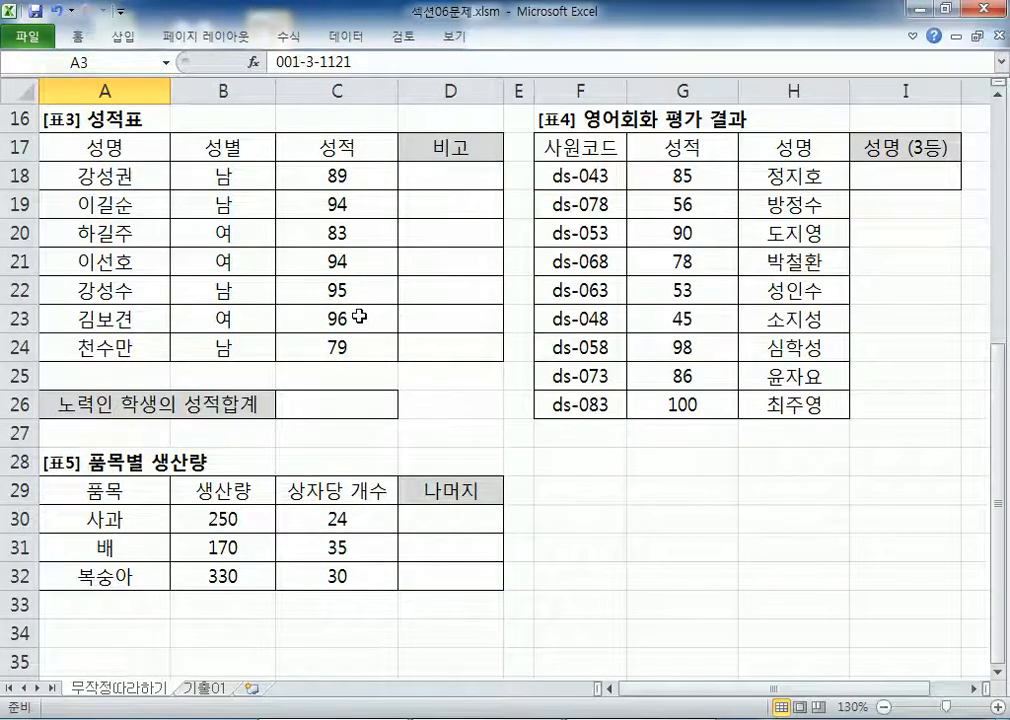
Step: Type trial ranks 1, 2 and 3 beside the highest scores in column D
click(440, 320)
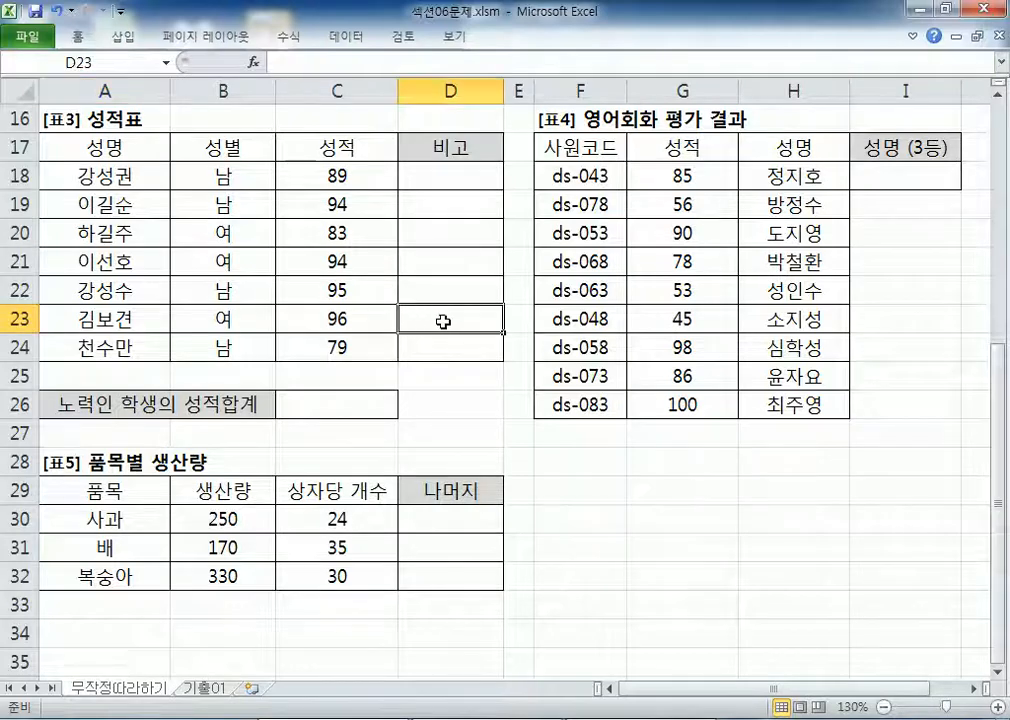
text(1)
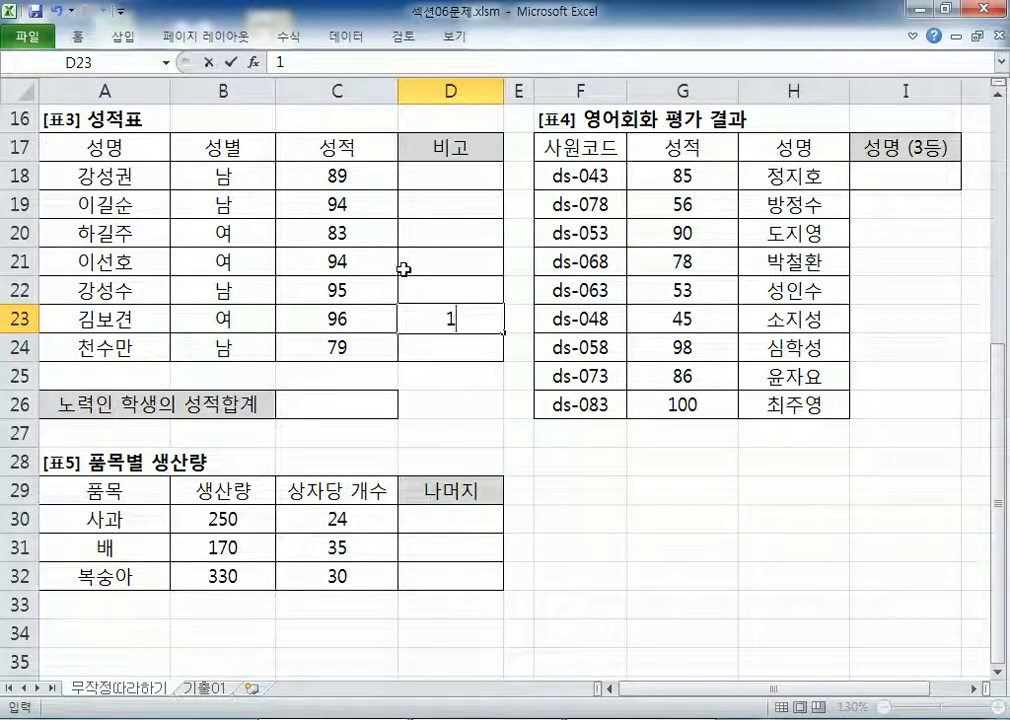
click(444, 206)
text(2)
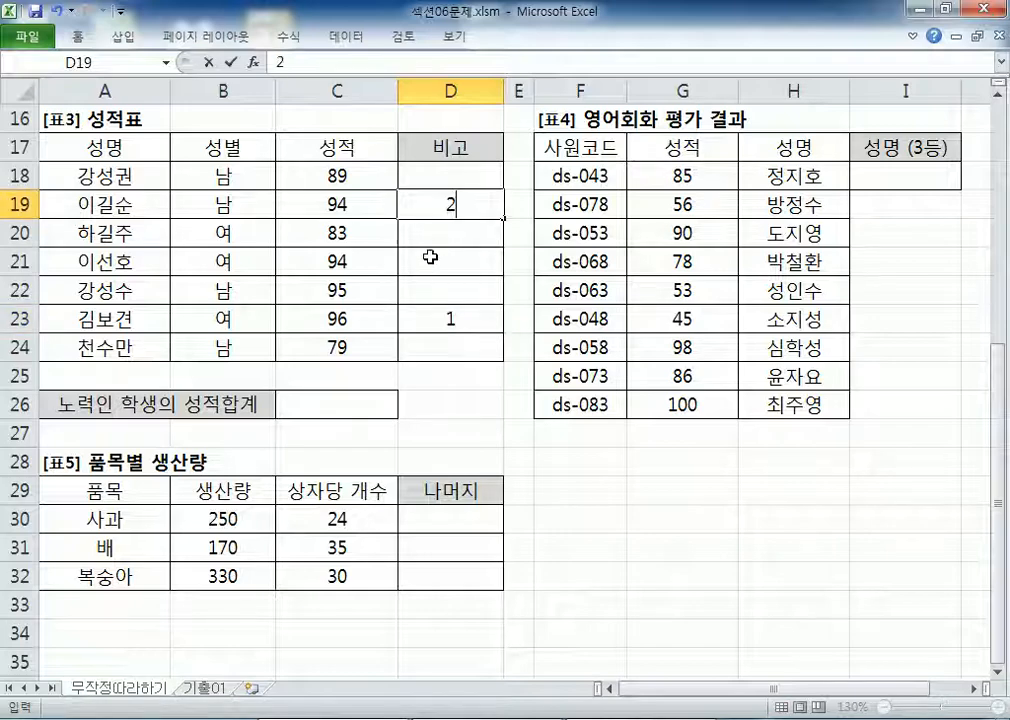
click(425, 288)
text(2)
click(410, 203)
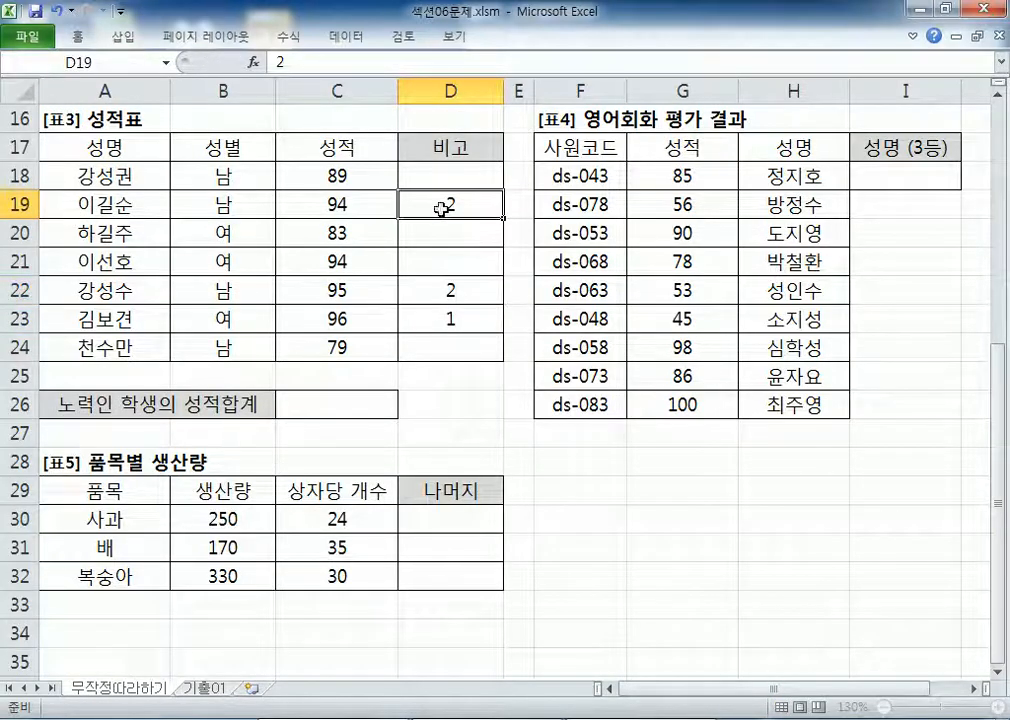
key(Delete)
click(440, 292)
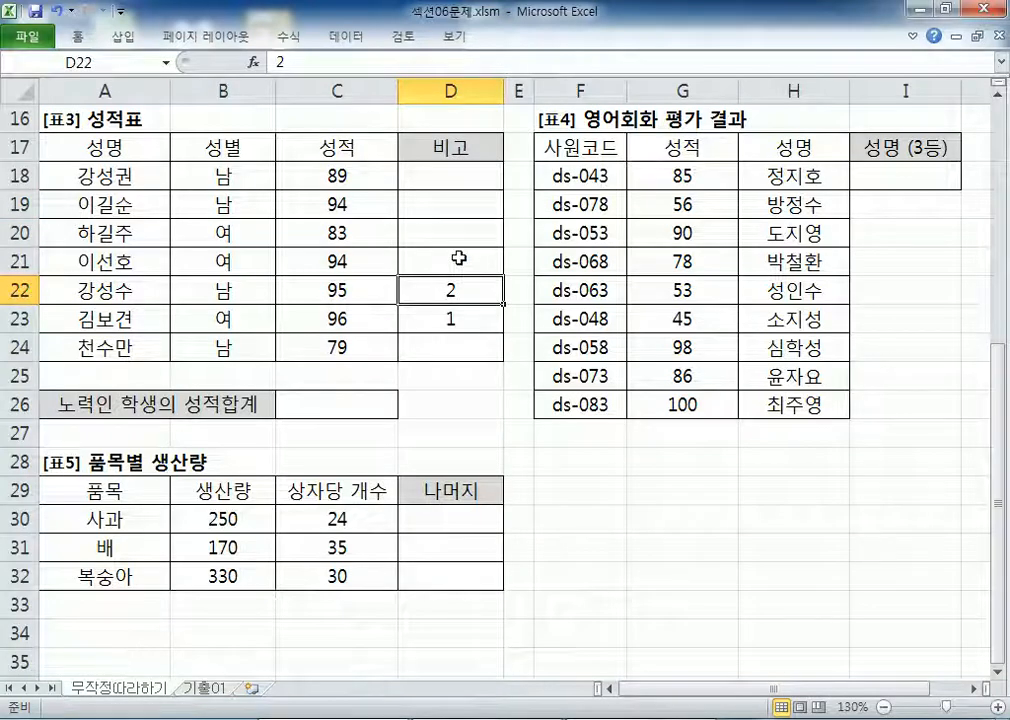
click(458, 258)
text(3)
click(448, 205)
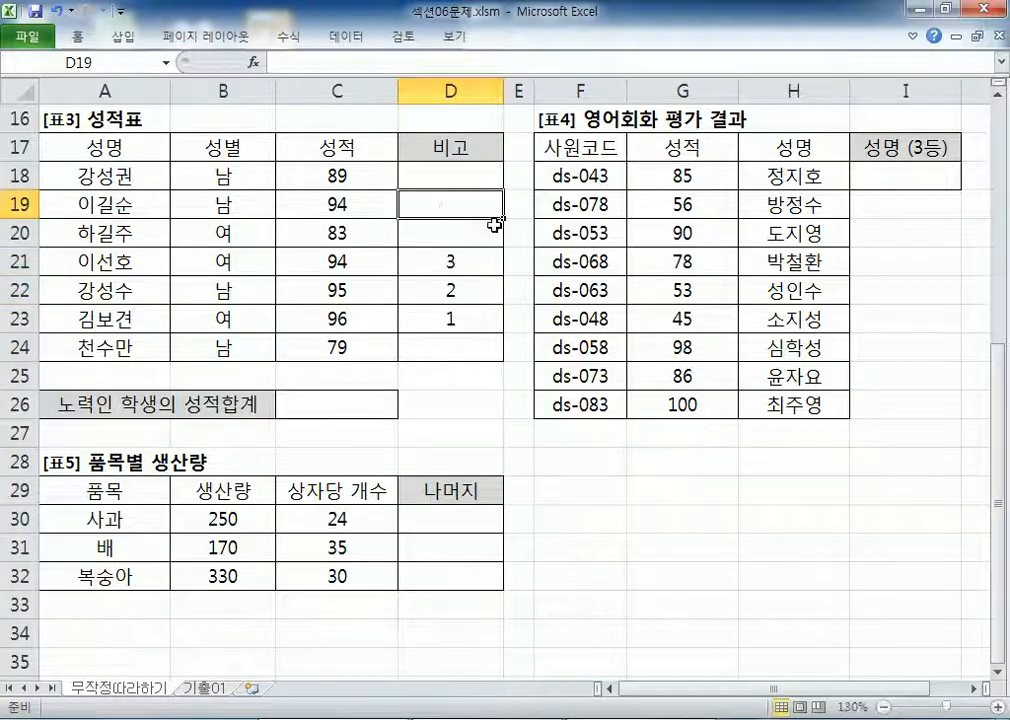
text(3)
key(alt+Tab)
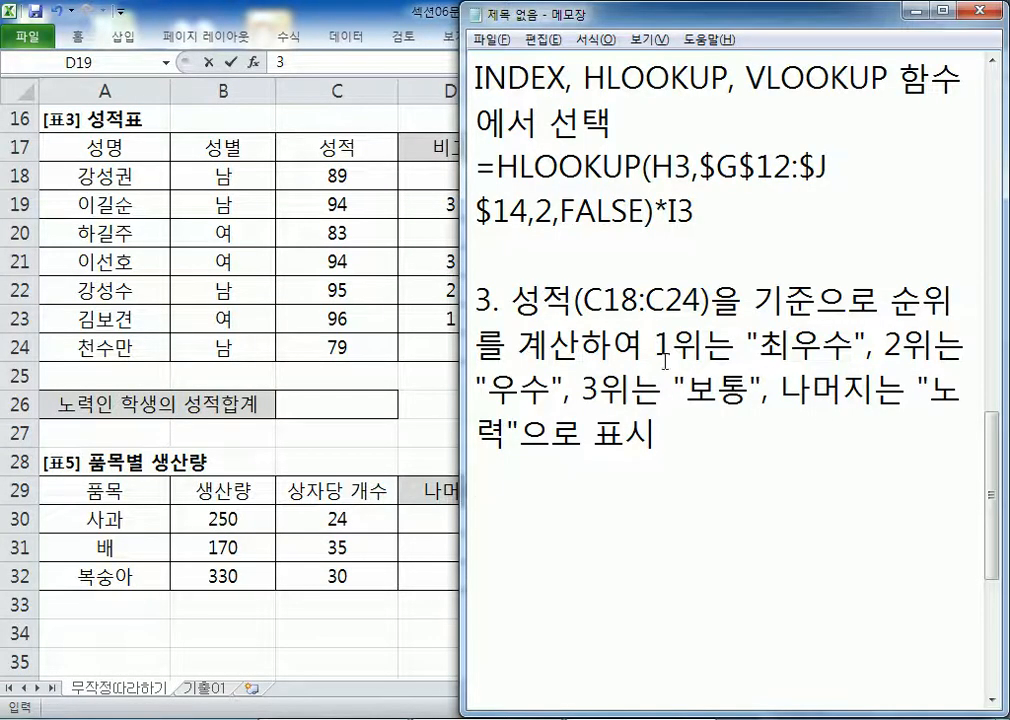
key(alt+Tab)
Step: Enter trial ranks 5, 6 and 7 in D18, D20 and D24
click(443, 172)
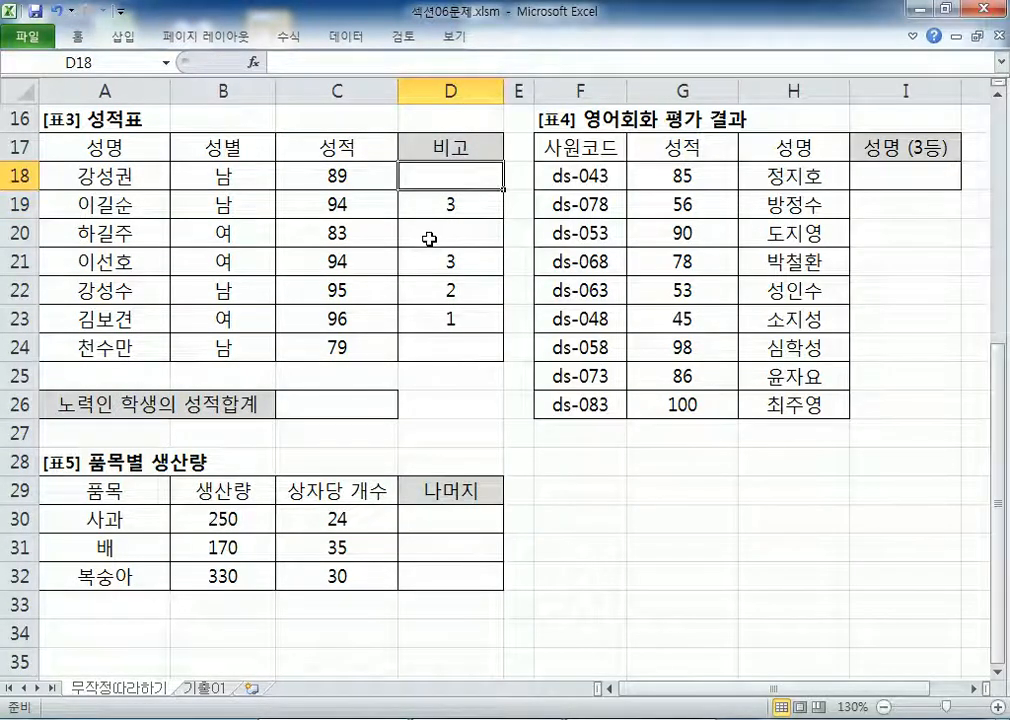
text(5)
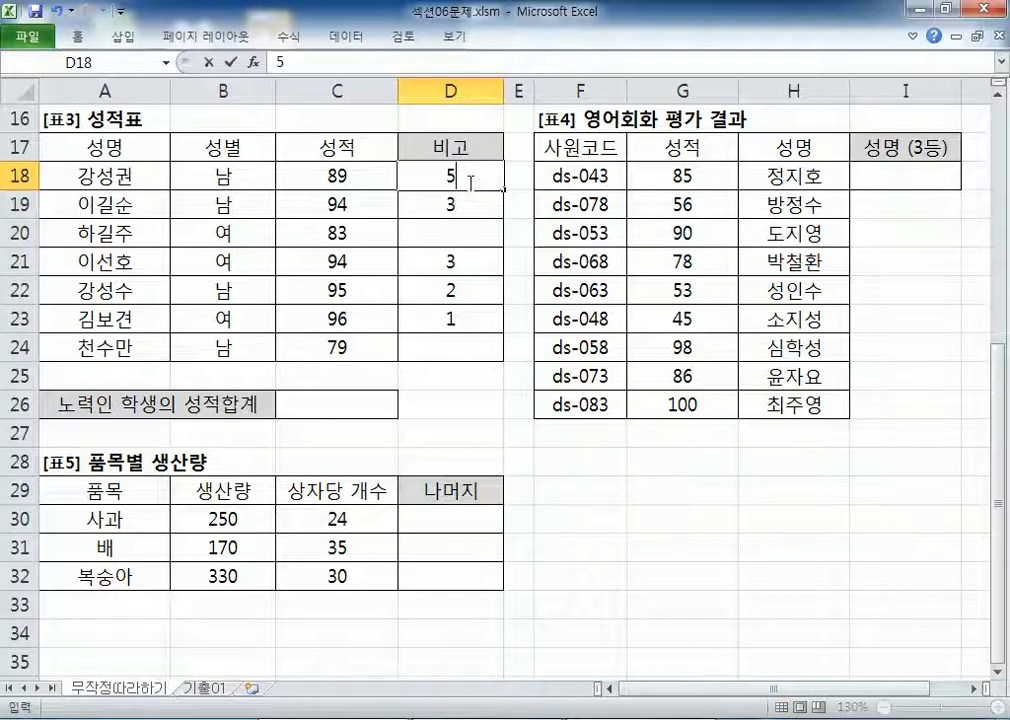
click(446, 233)
text(6)
click(438, 348)
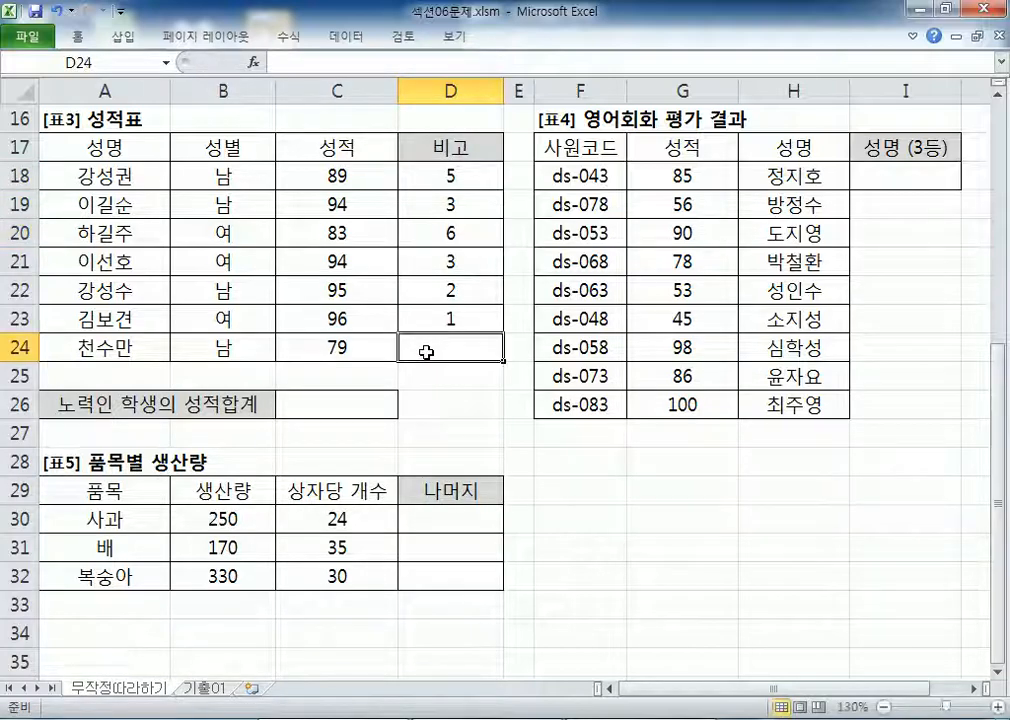
text(7)
click(446, 170)
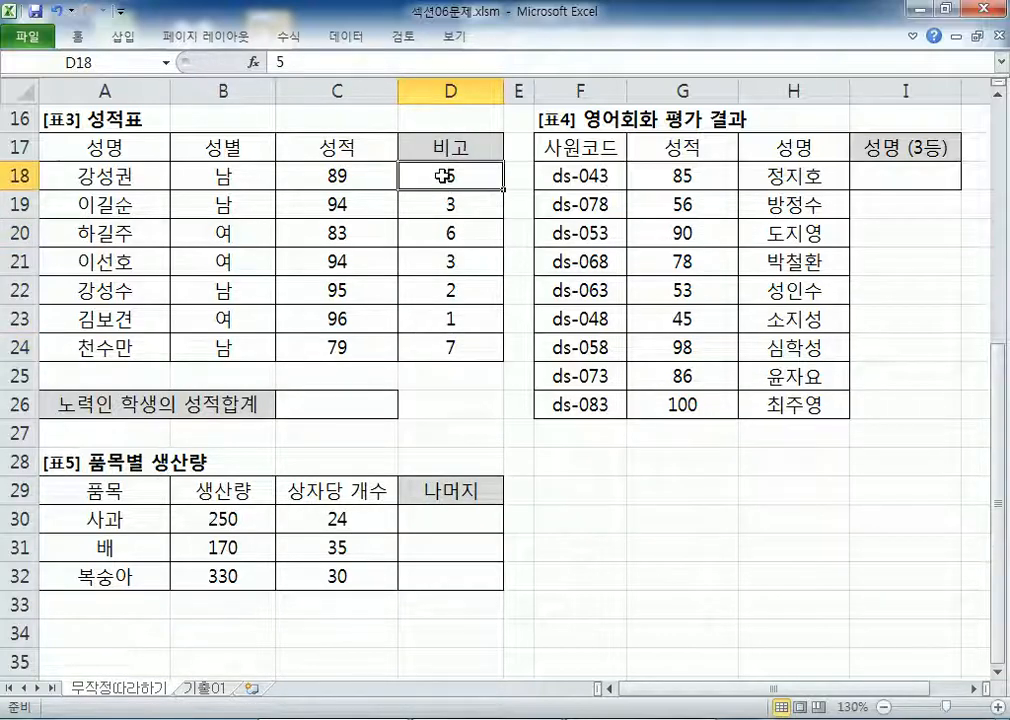
click(430, 232)
click(438, 348)
Step: Delete all trial ranks from D18:D24 and go back to the Notepad notes
key(alt+Tab)
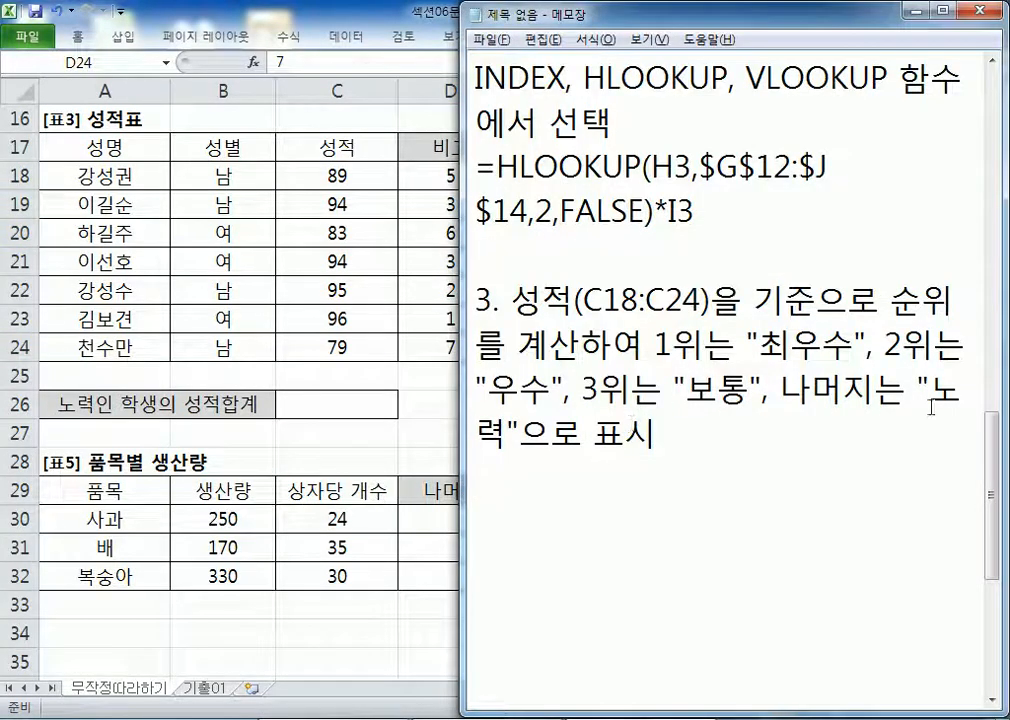
key(Return)
click(426, 180)
drag(426, 178, 442, 408)
key(Delete)
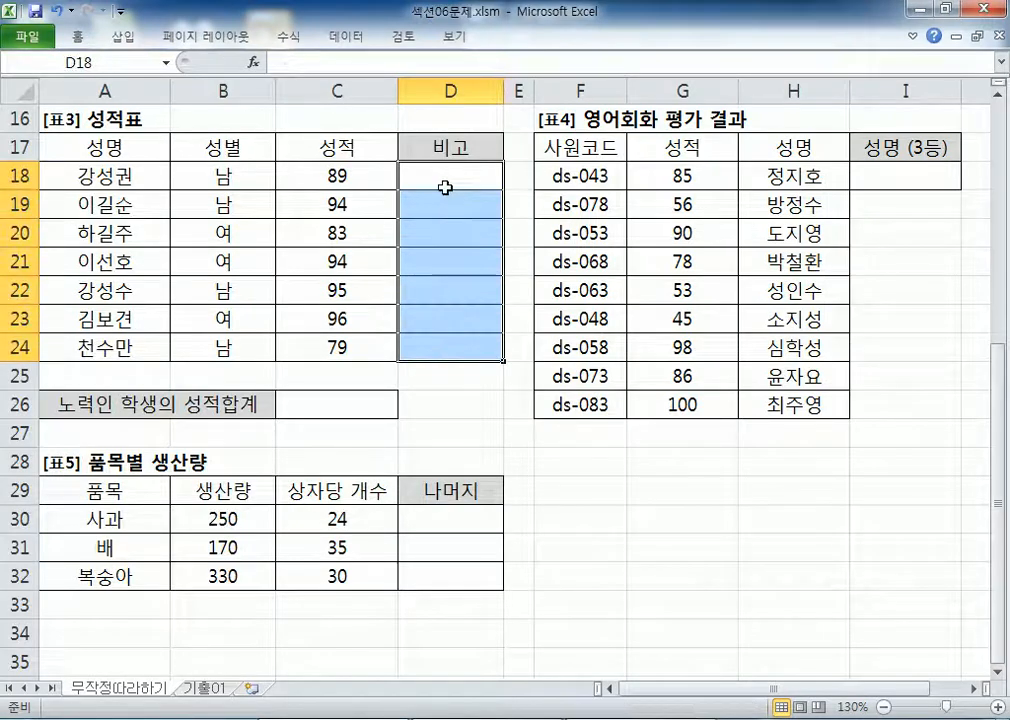
click(449, 184)
key(alt+Tab)
scroll(514, 453, down, 2)
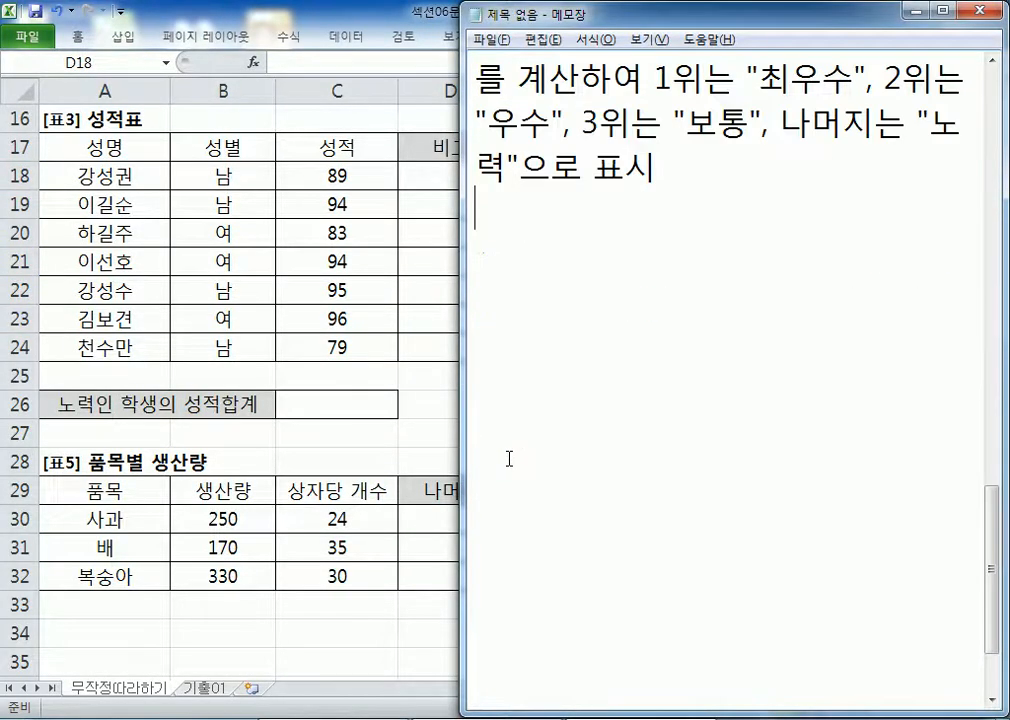
scroll(514, 455, up, 1)
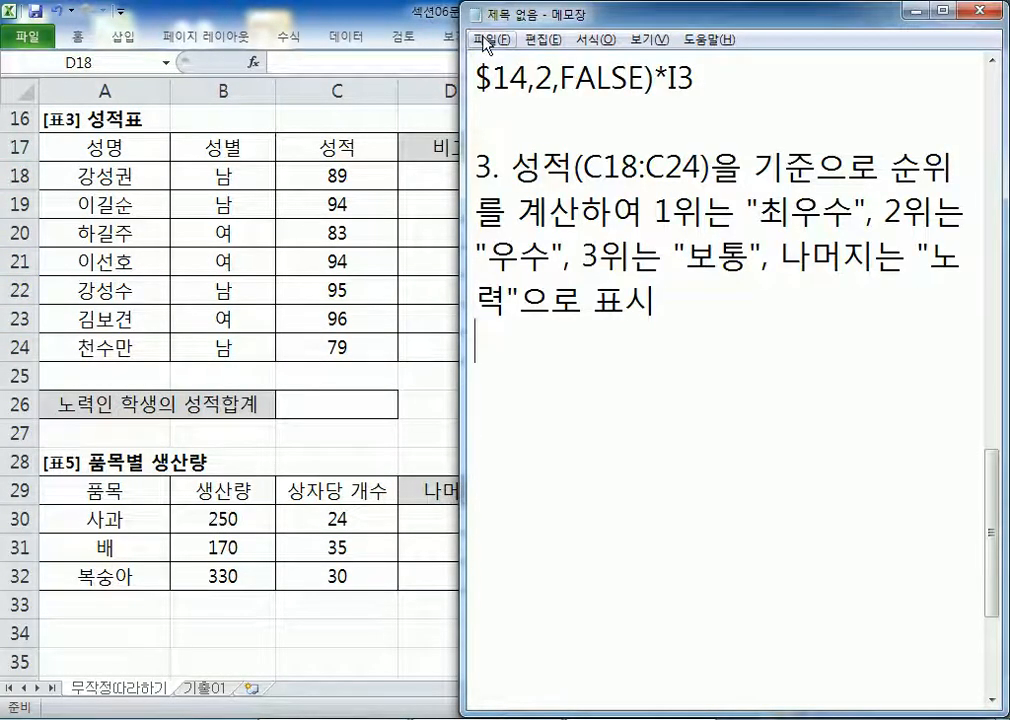
Step: Add the lines '성적이 가장 높은 학생이 1위' and 'CHOOSE, RANK 함수' below task 3
text(성적)
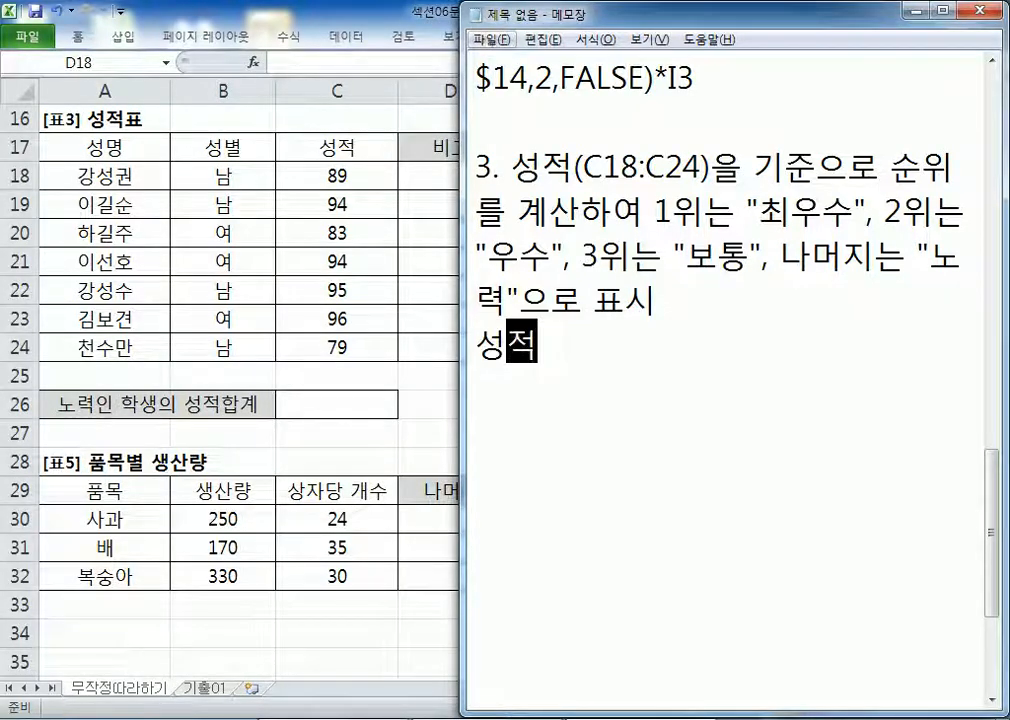
text(이 갖장 노)
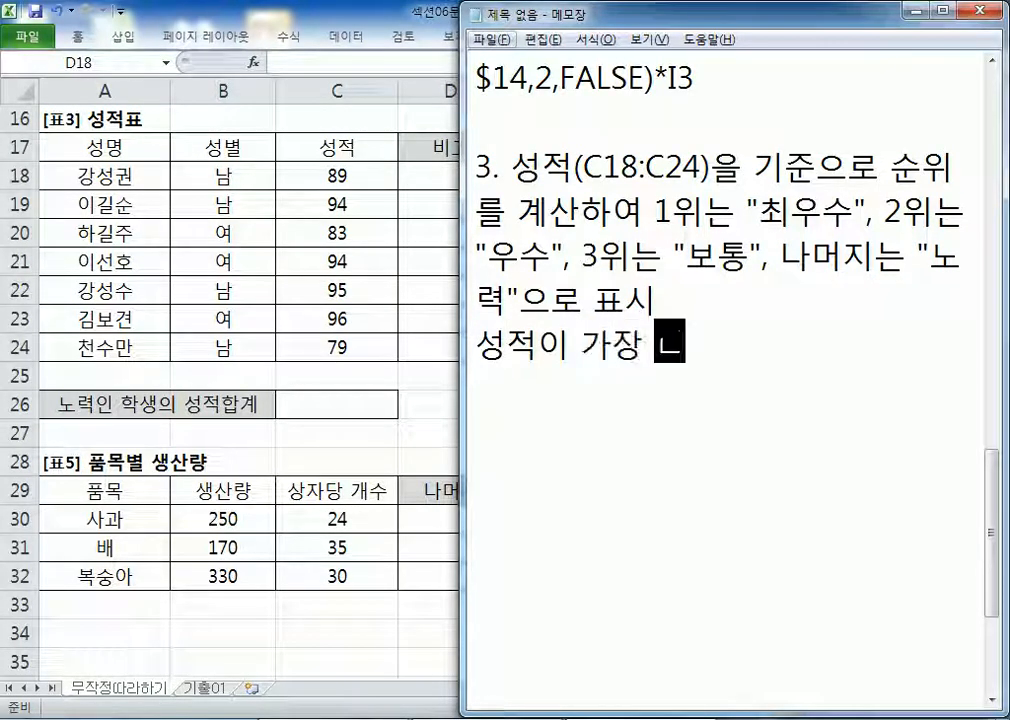
key(BackSpace)
key(BackSpace)
text(높은 )
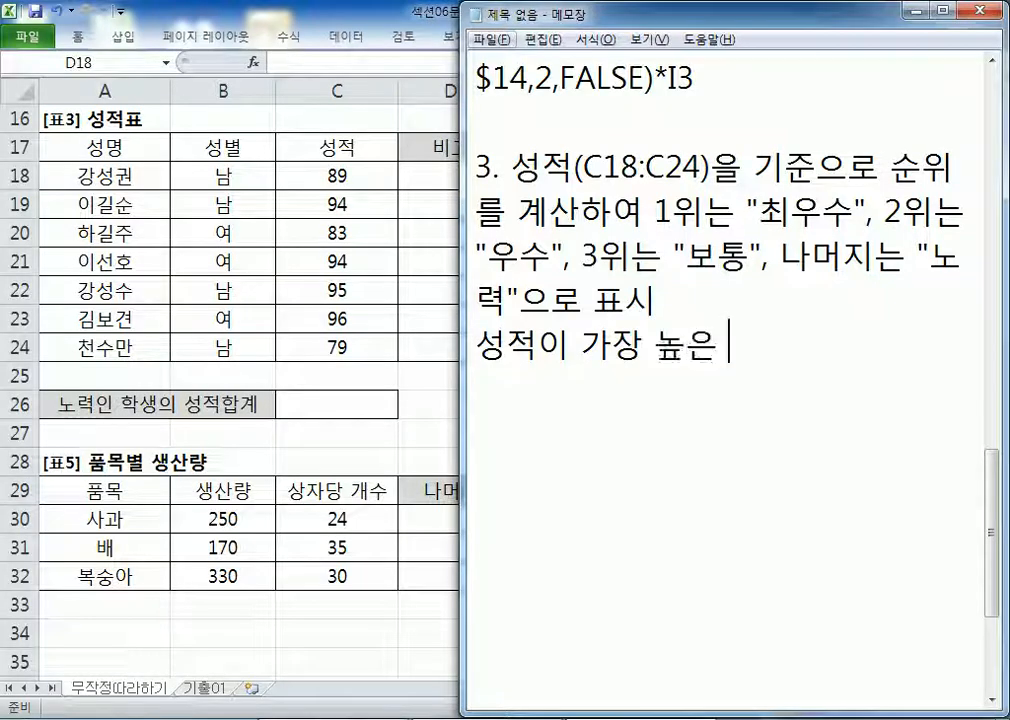
text(학생이 1위)
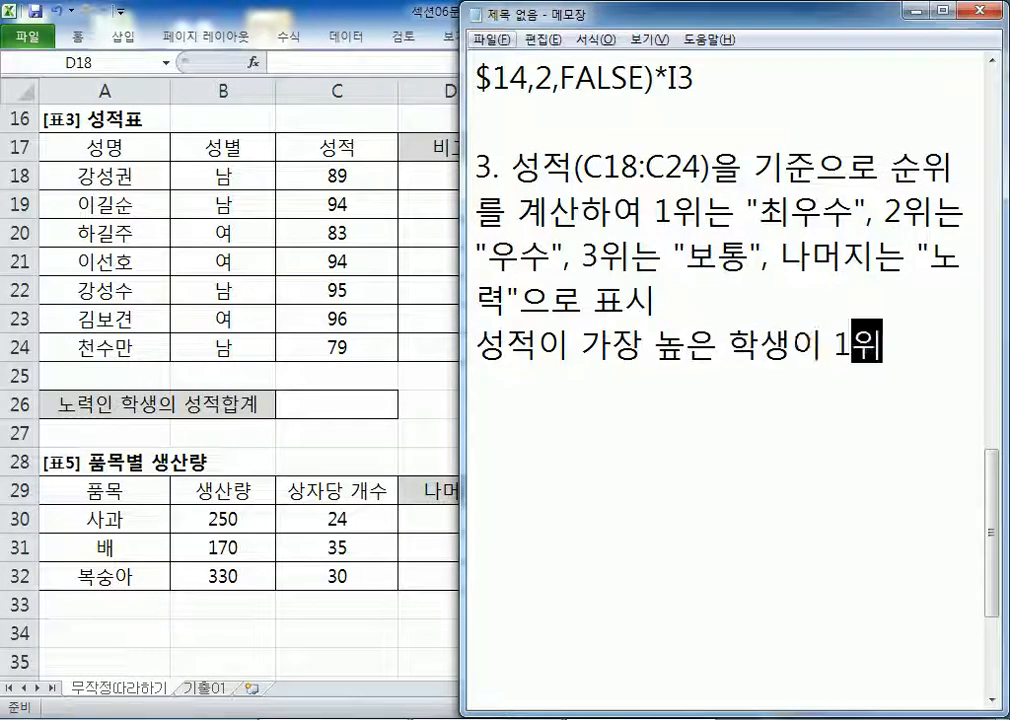
key(Return)
text(RA)
key(BackSpace)
key(BackSpace)
text(CHOOSEM,)
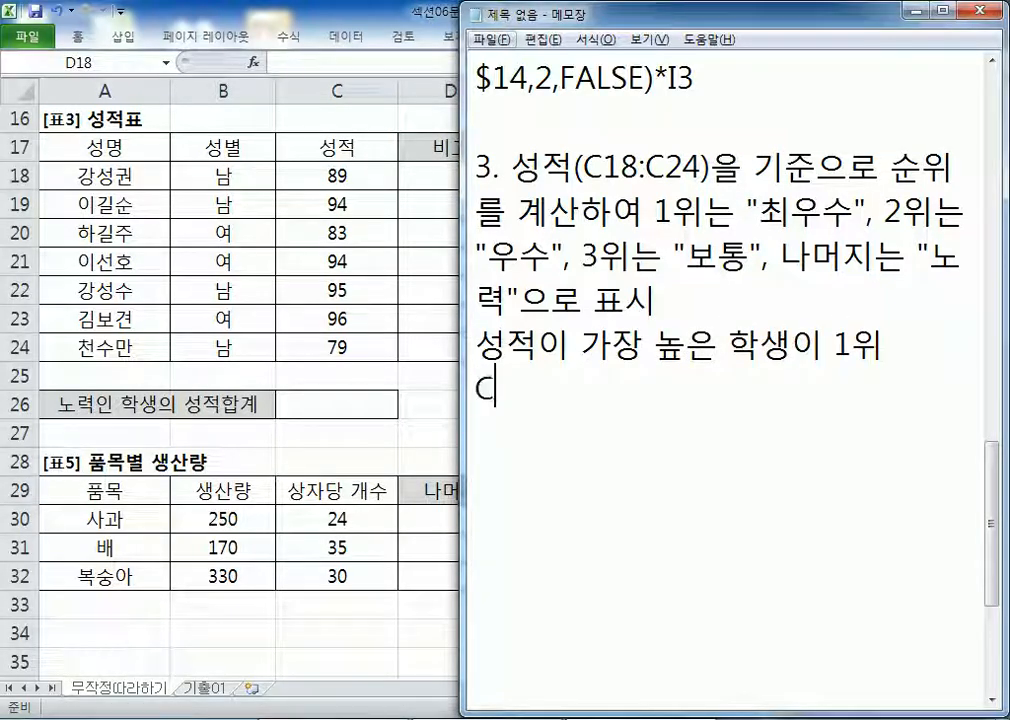
key(BackSpace)
key(BackSpace)
text(,)
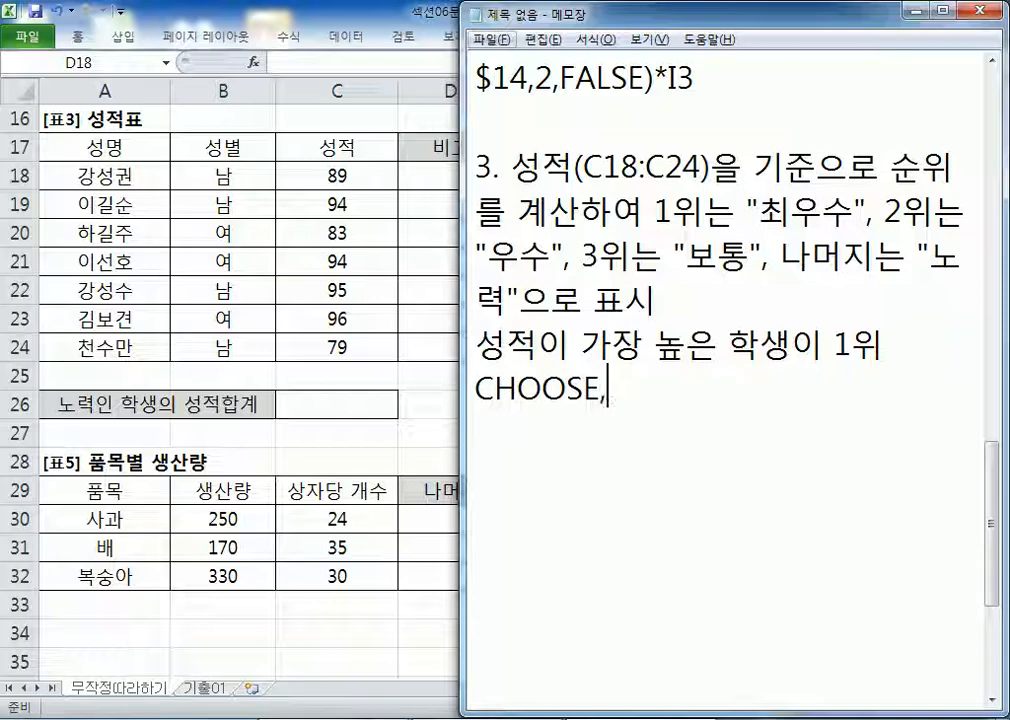
text( RANK 함수)
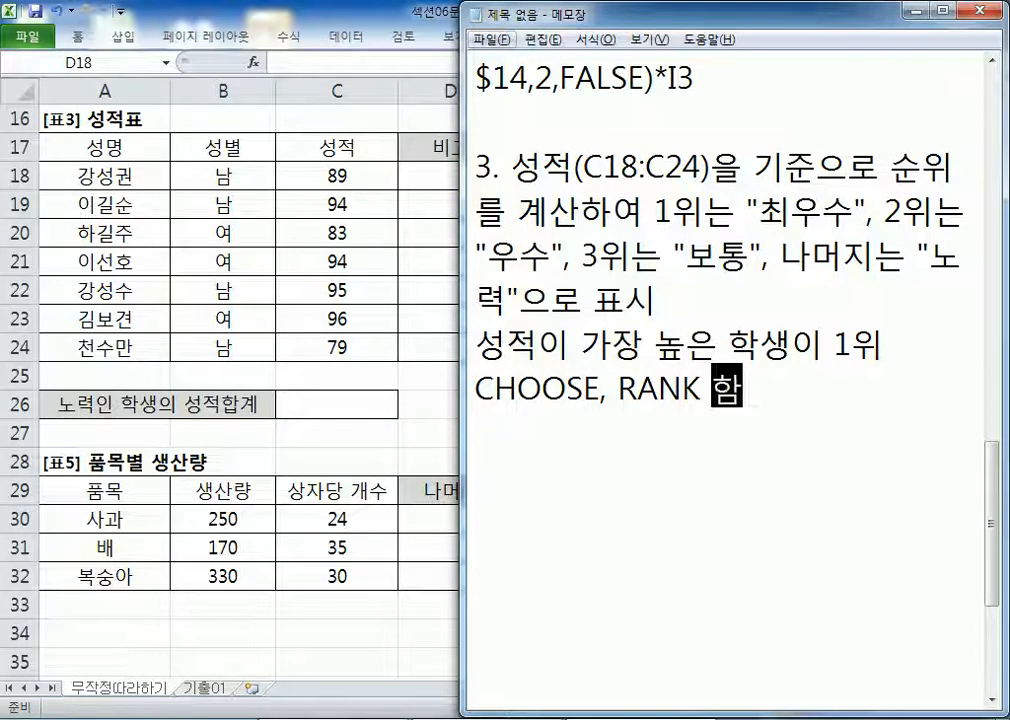
key(Return)
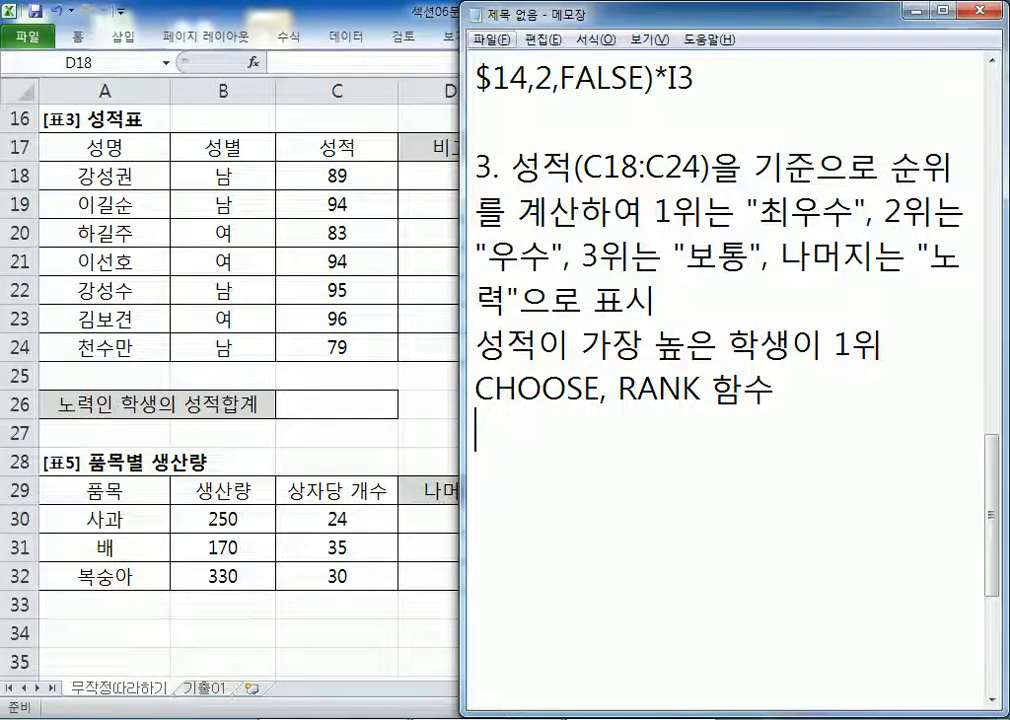
Step: Widen Notepad and write =CHOOSE(값, 값이 1일 경우, 값이 2일 경우, 값이 3일 경우, .... 값이 255일 경우)
drag(462, 170, 208, 133)
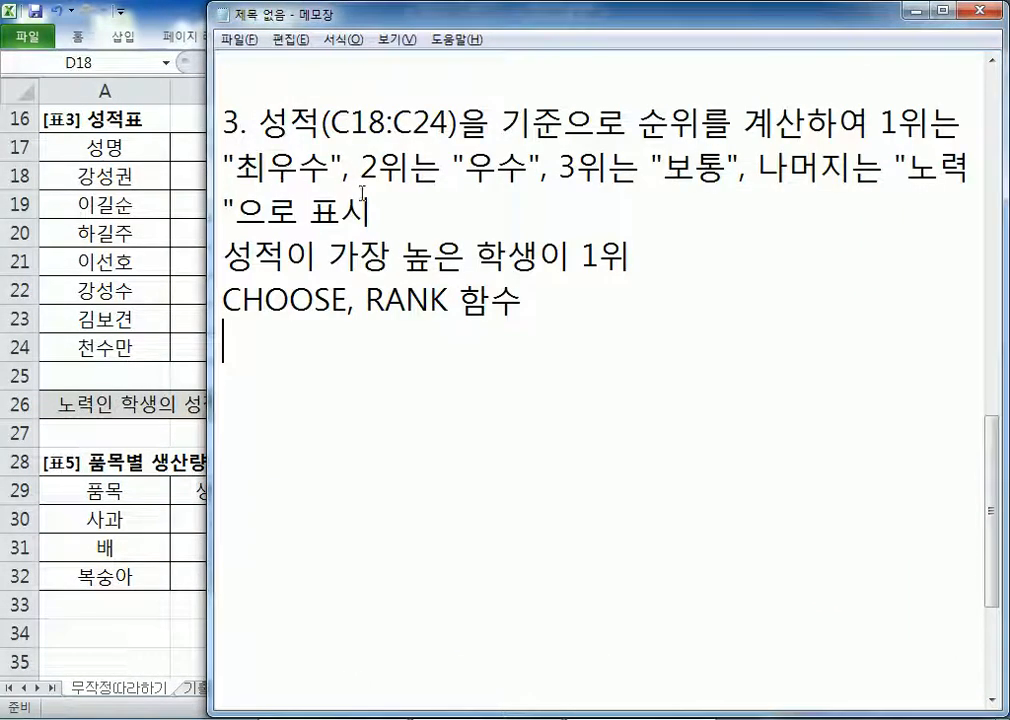
text(=CHOS)
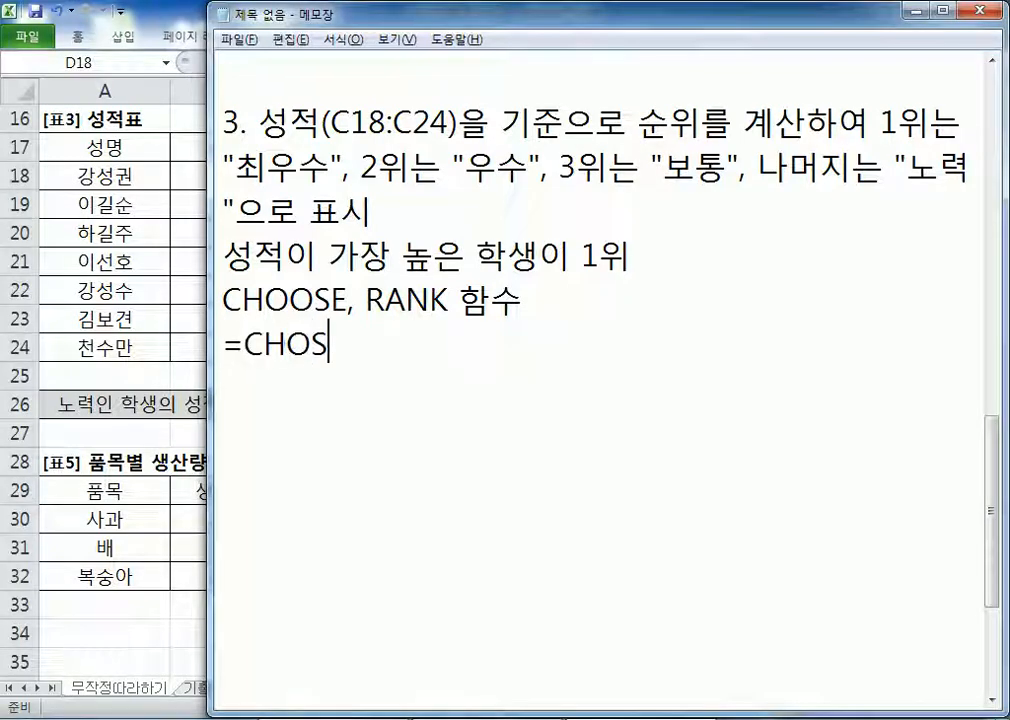
key(BackSpace)
text(OE()
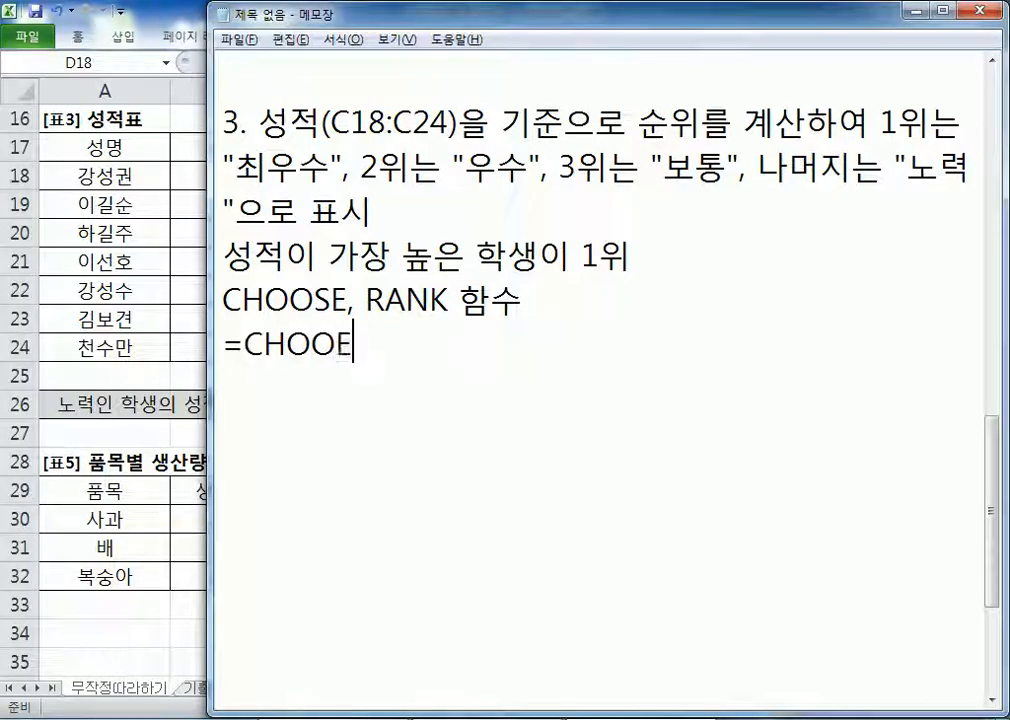
key(BackSpace)
key(BackSpace)
text(SE)
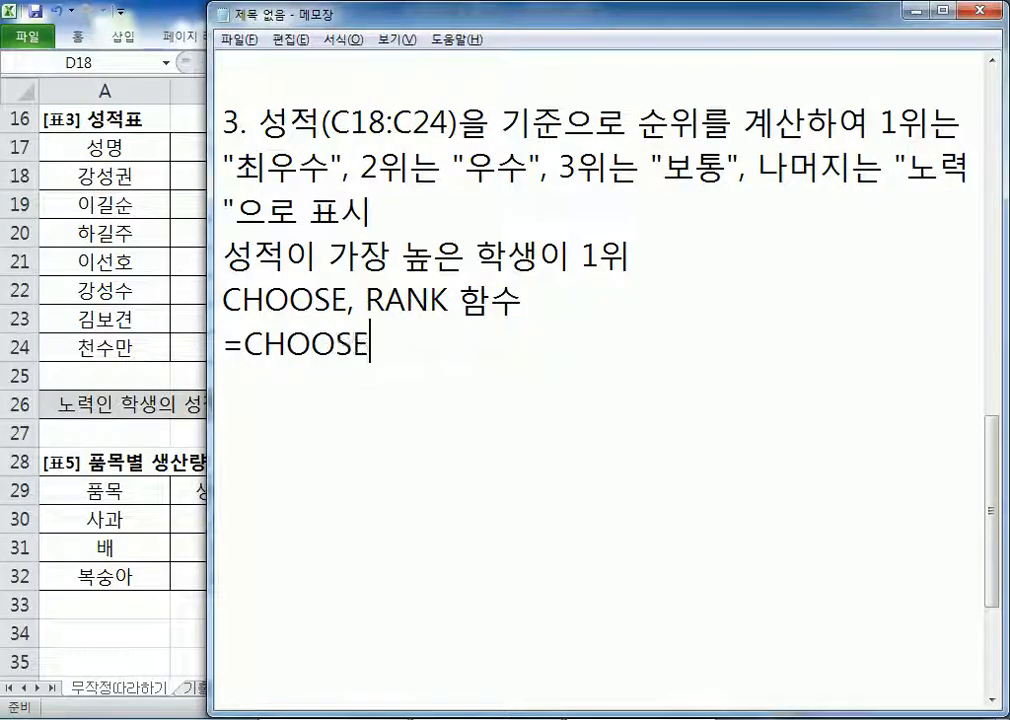
text())
key(BackSpace)
text(()
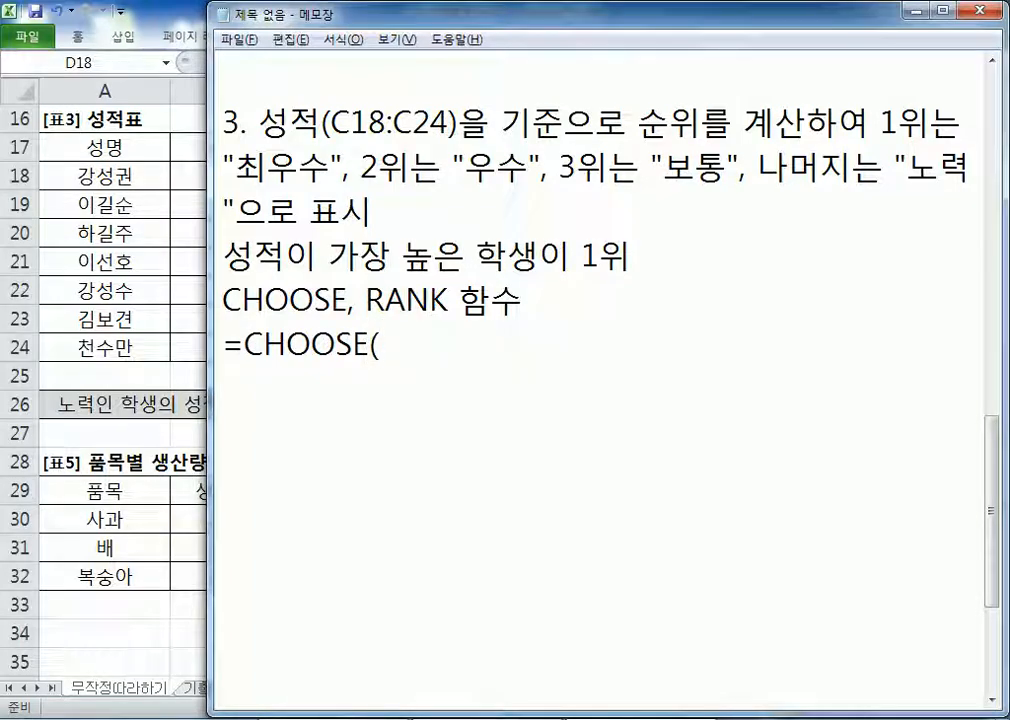
text(RKQT)
key(BackSpace)
key(BackSpace)
key(BackSpace)
key(BackSpace)
key(Hangul)
text(가ㅂㅅ, 값)
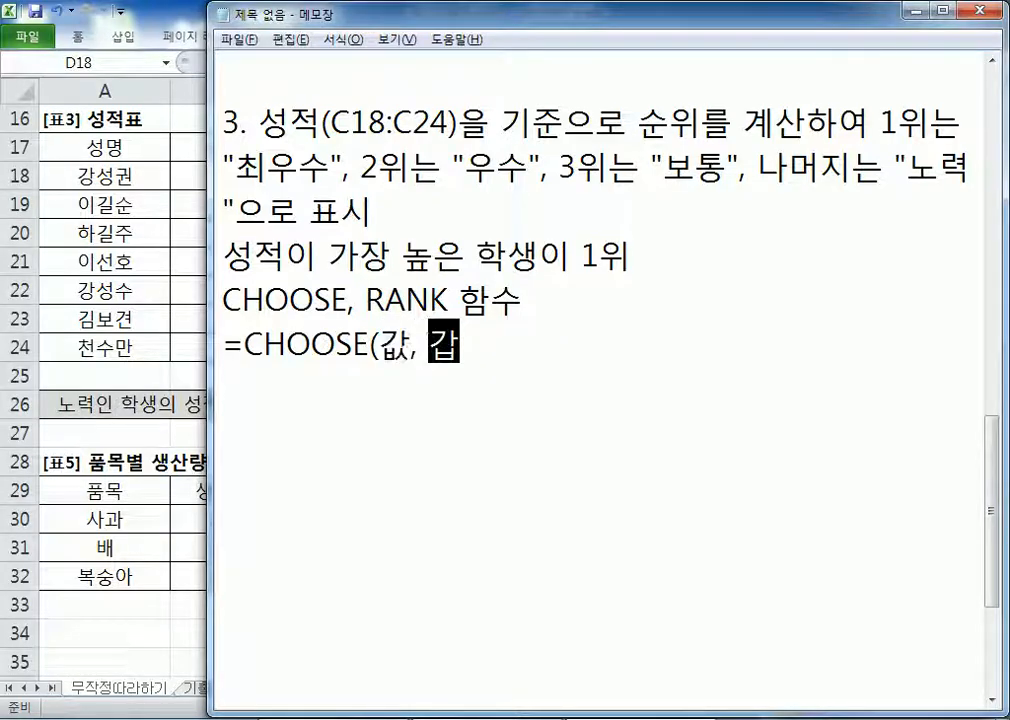
text(이 1일 경우)
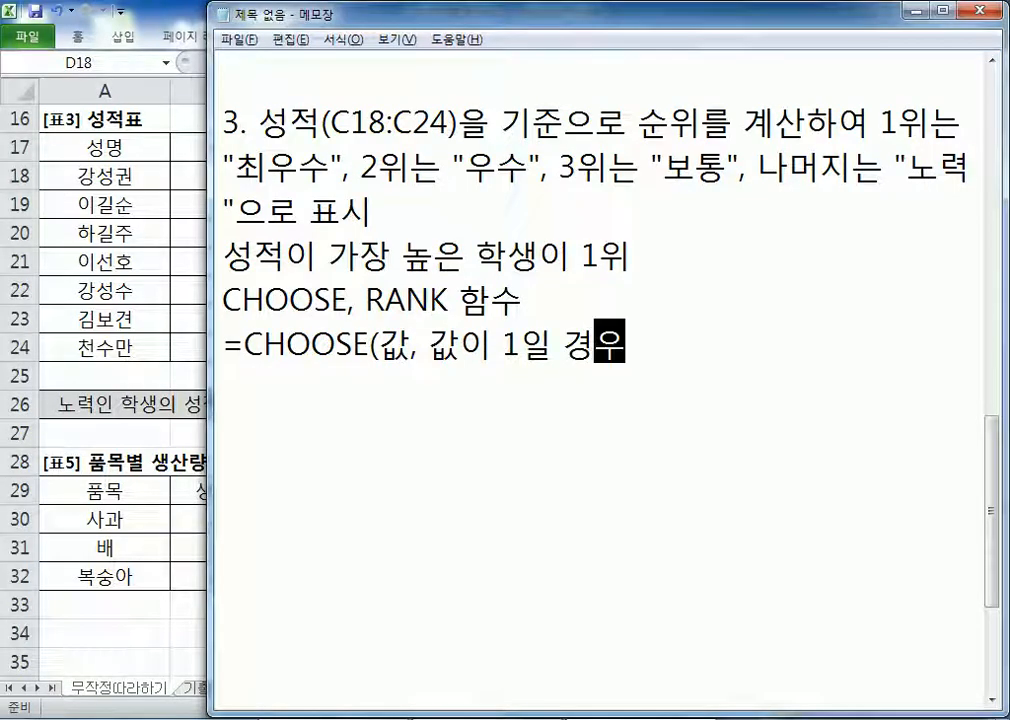
text(, ㄱ값이 )
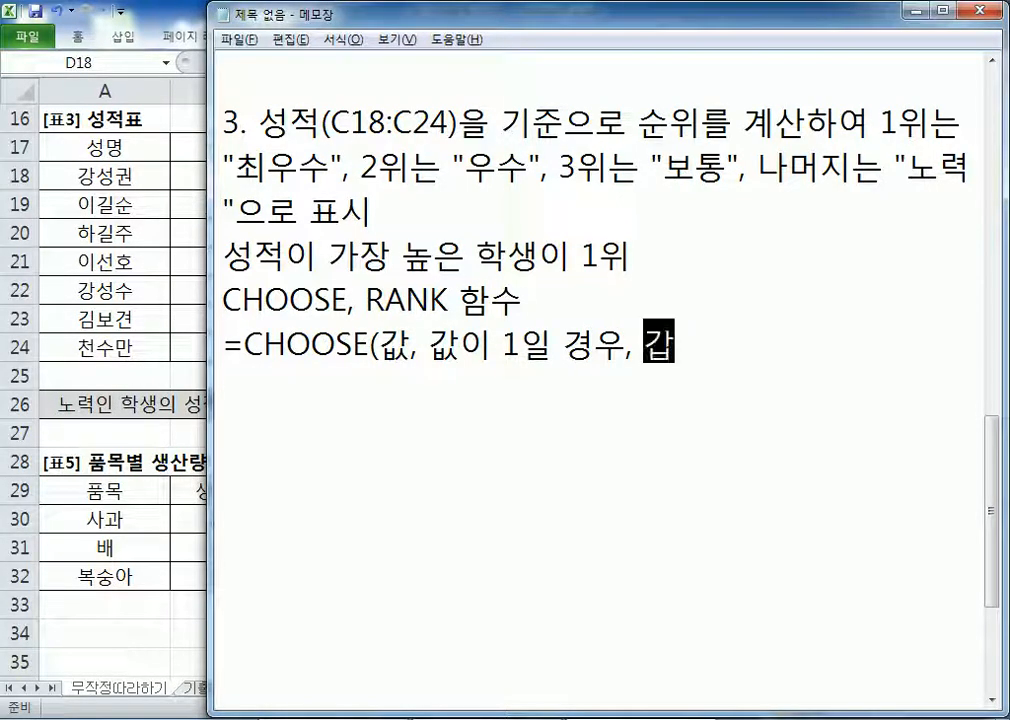
text(2일 경우)
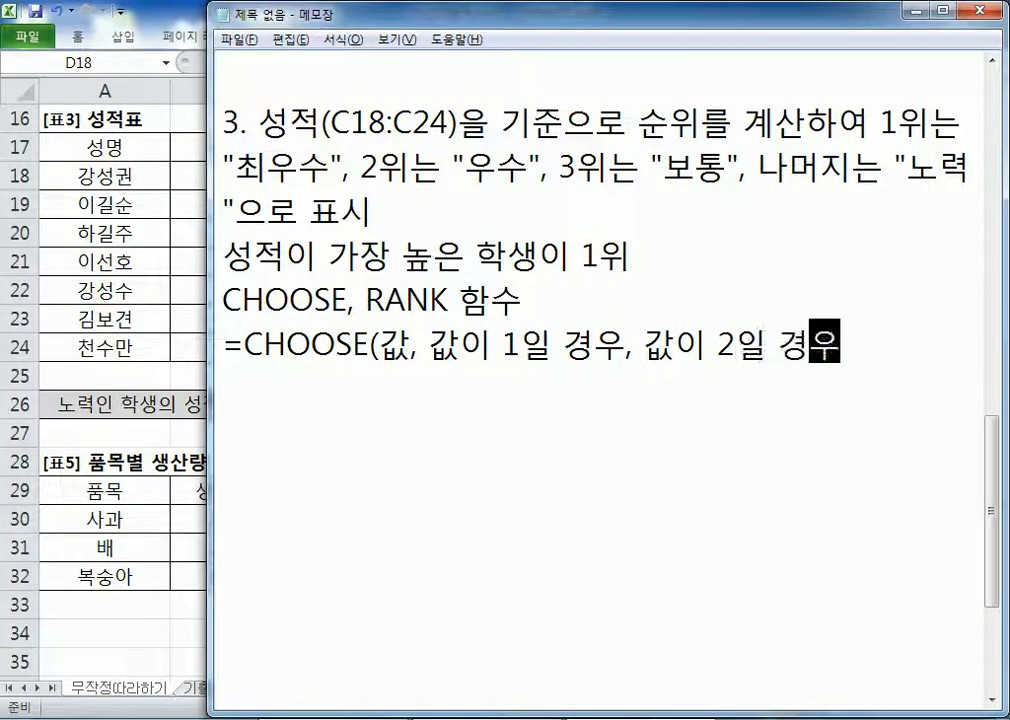
text(, 값이 3일)
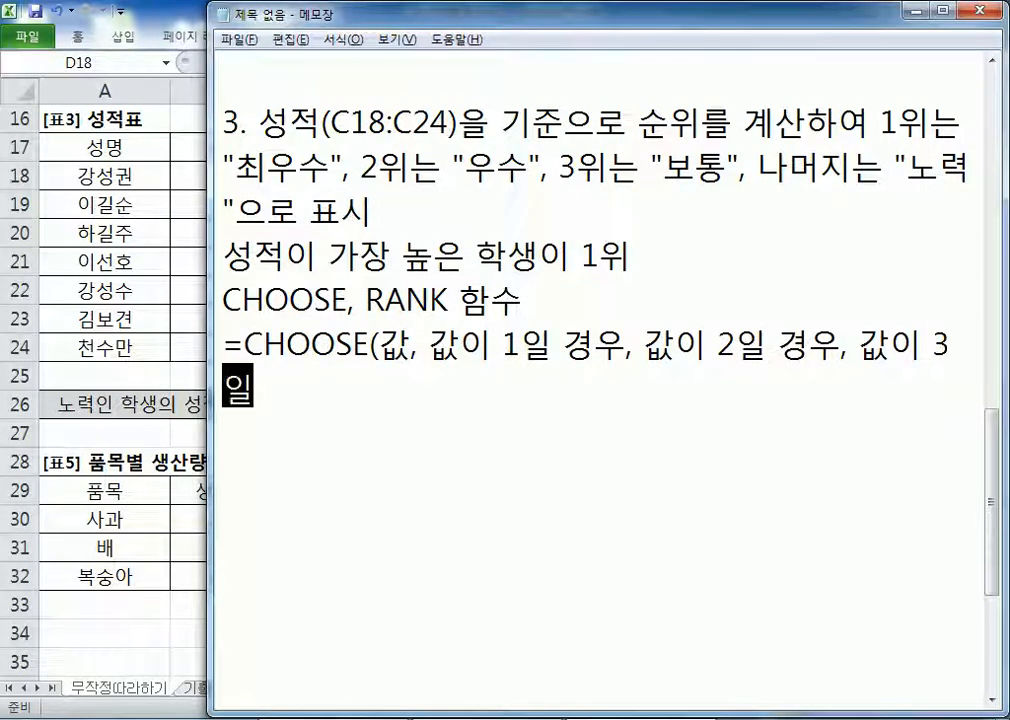
text( 경우, )
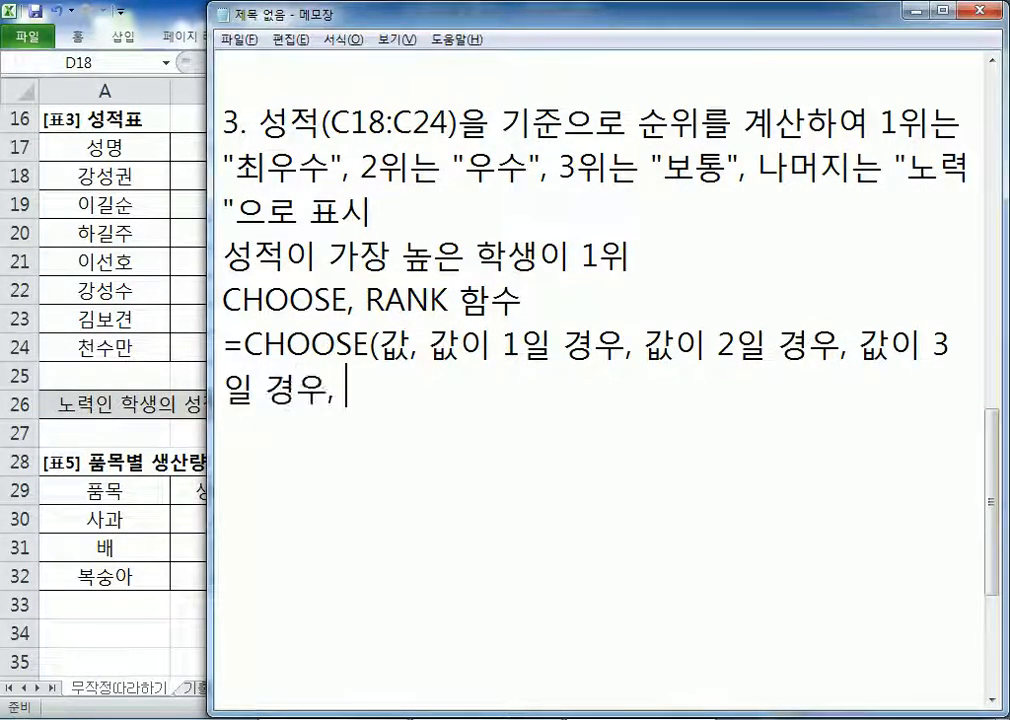
text(.... 값이 )
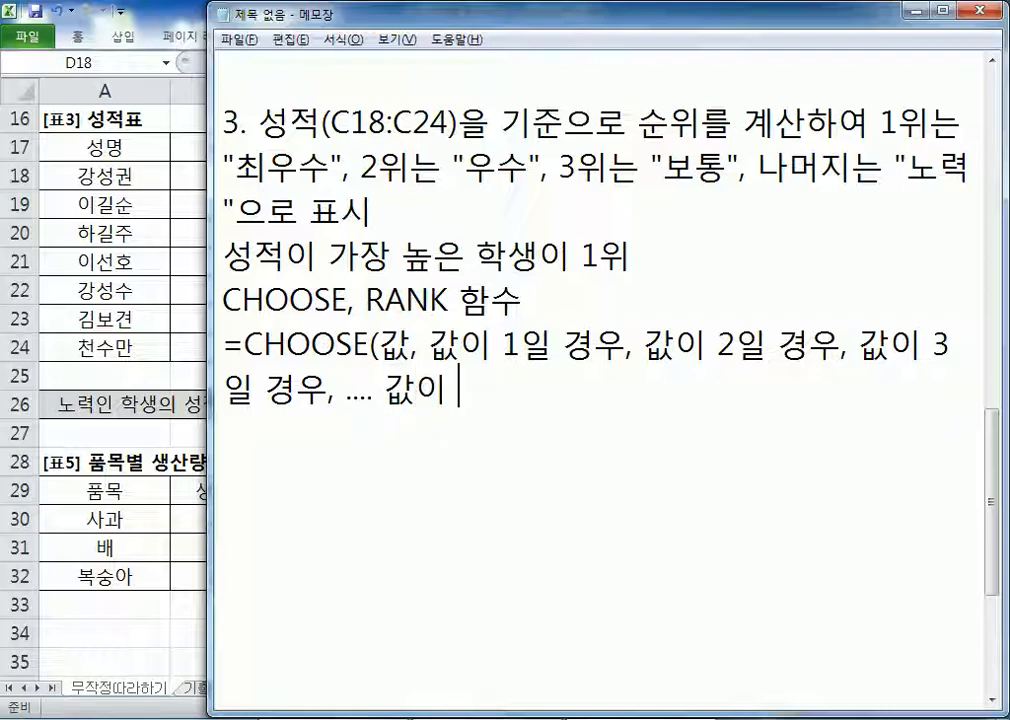
text(255일 경우))
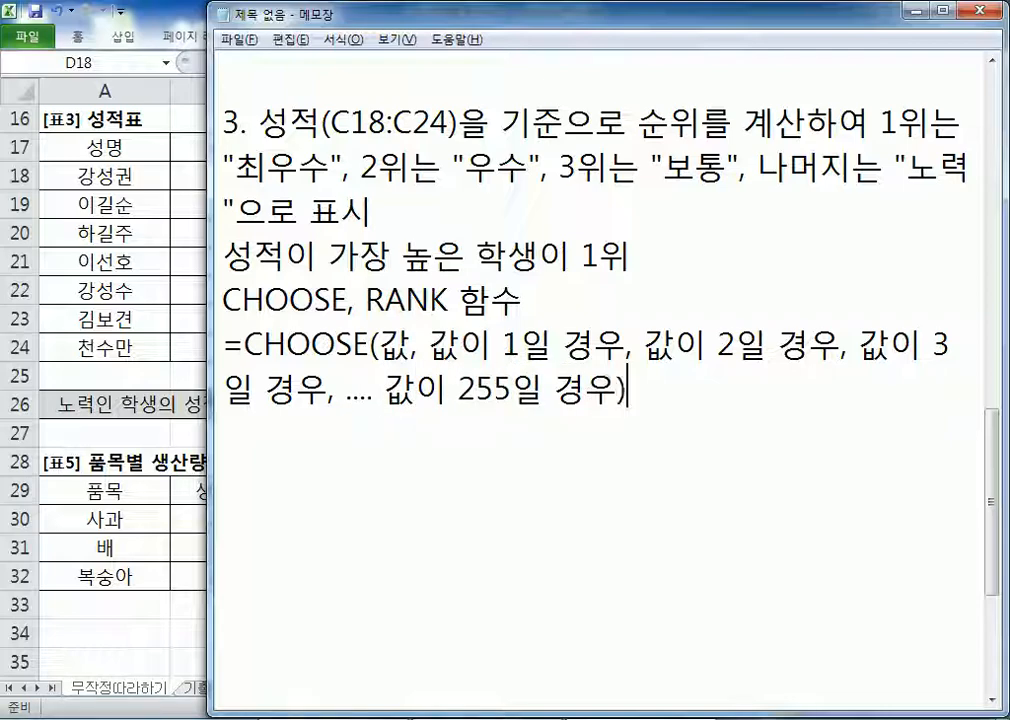
key(Return)
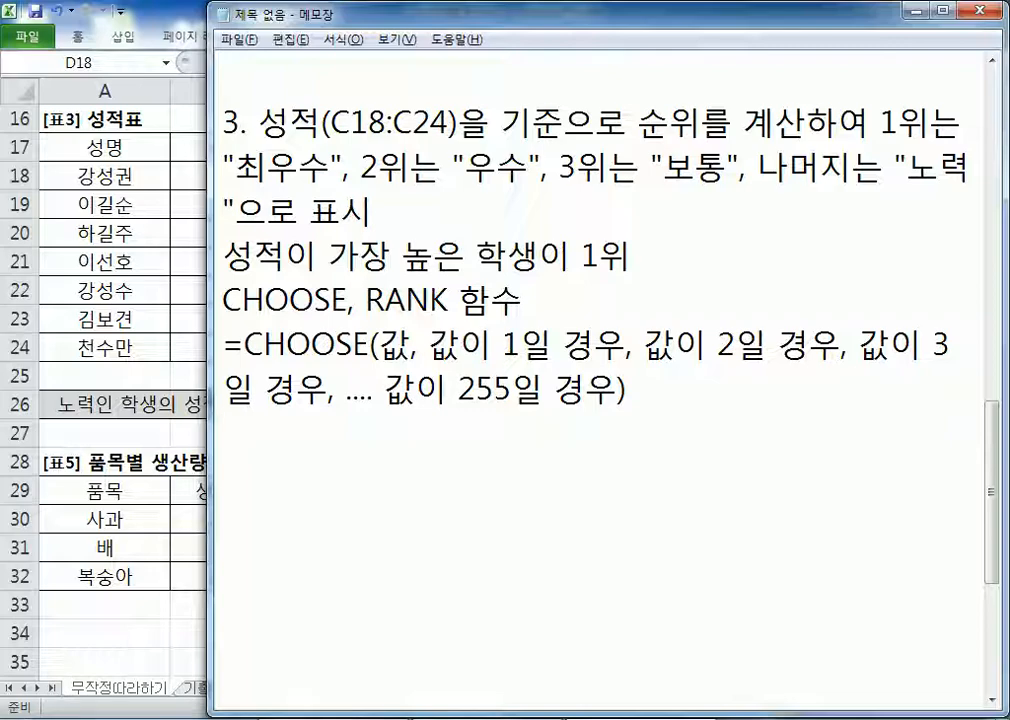
Step: Type the example =CHOOSE(값, "사랑", "행복", "우정", "여행") below the syntax line
text(=)
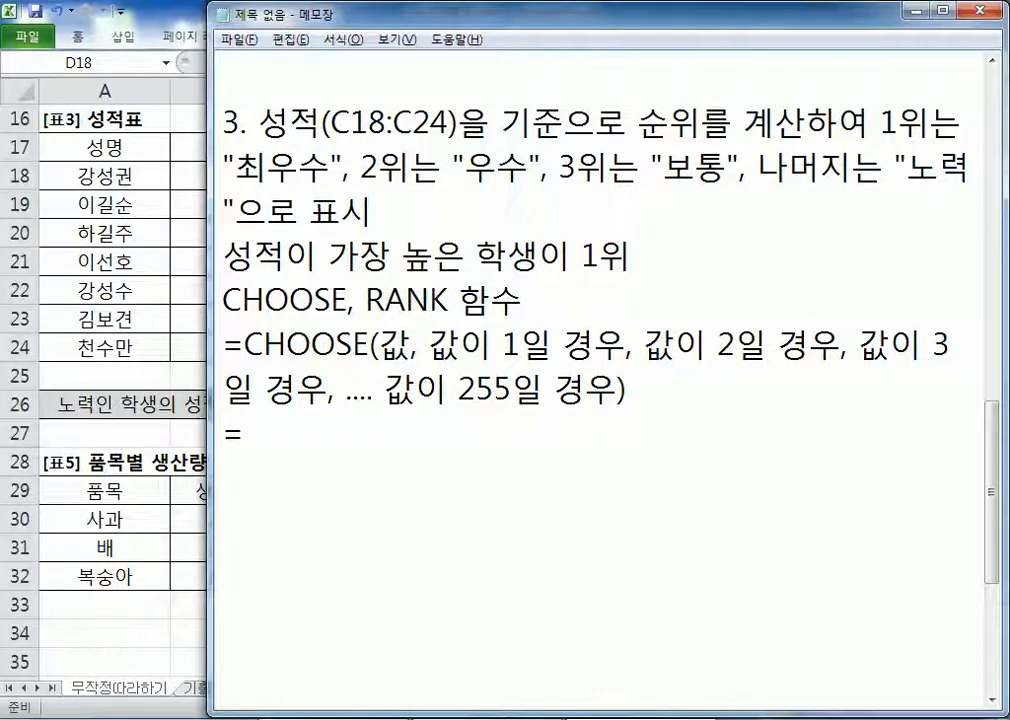
text(CHOOSE()
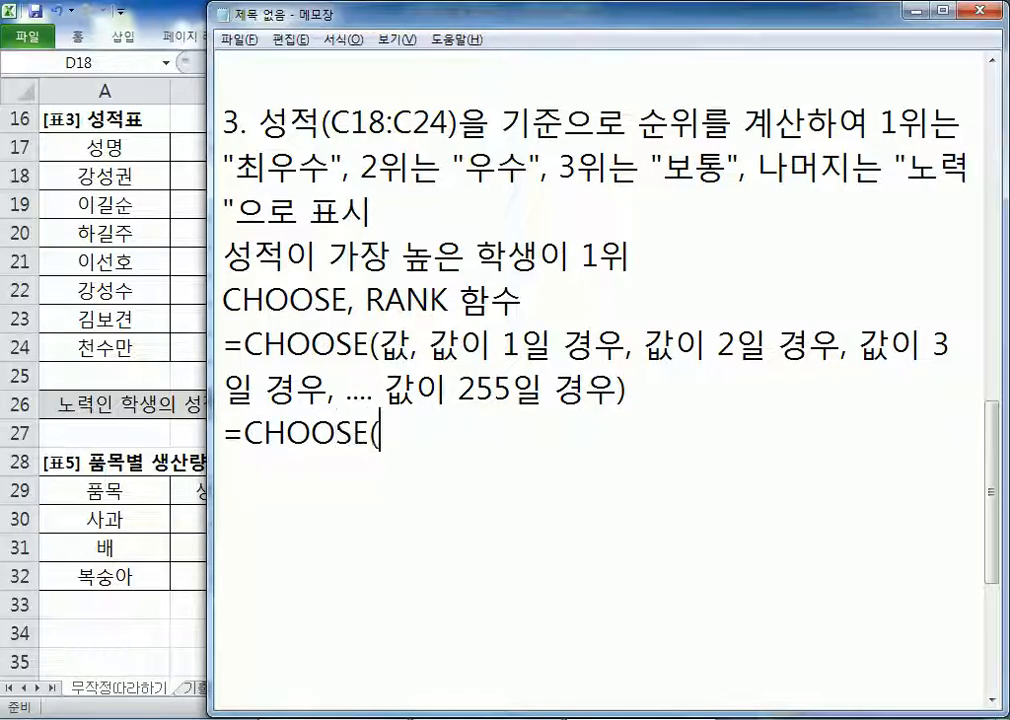
text(값, "사랑", "헤 ㅂ)
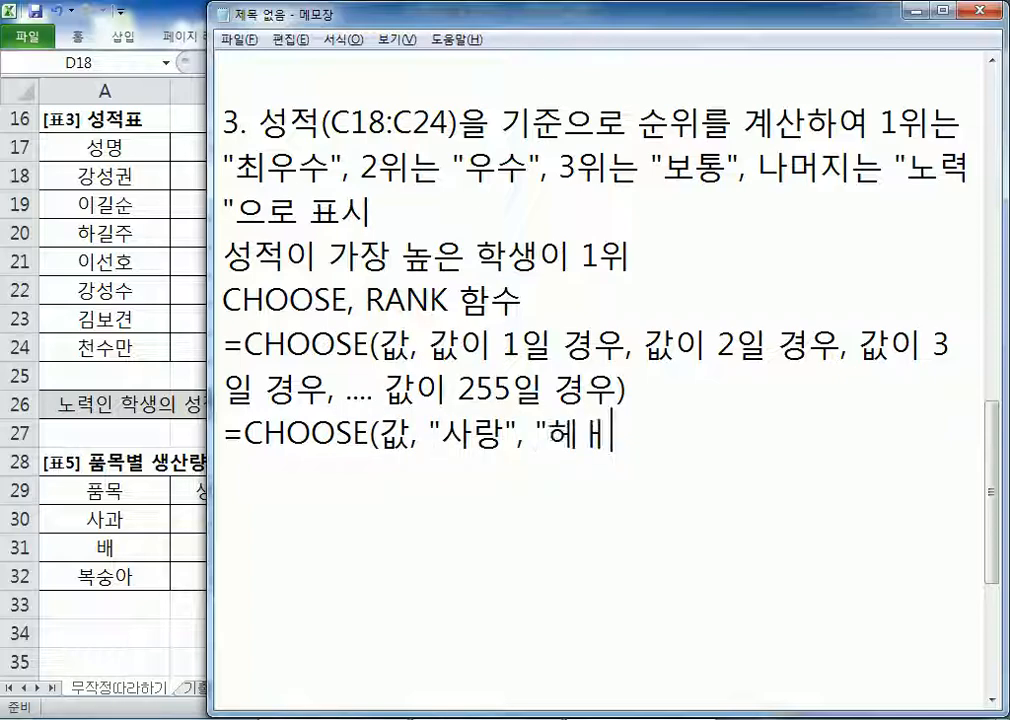
key(BackSpace)
key(BackSpace)
key(BackSpace)
text(행복", )
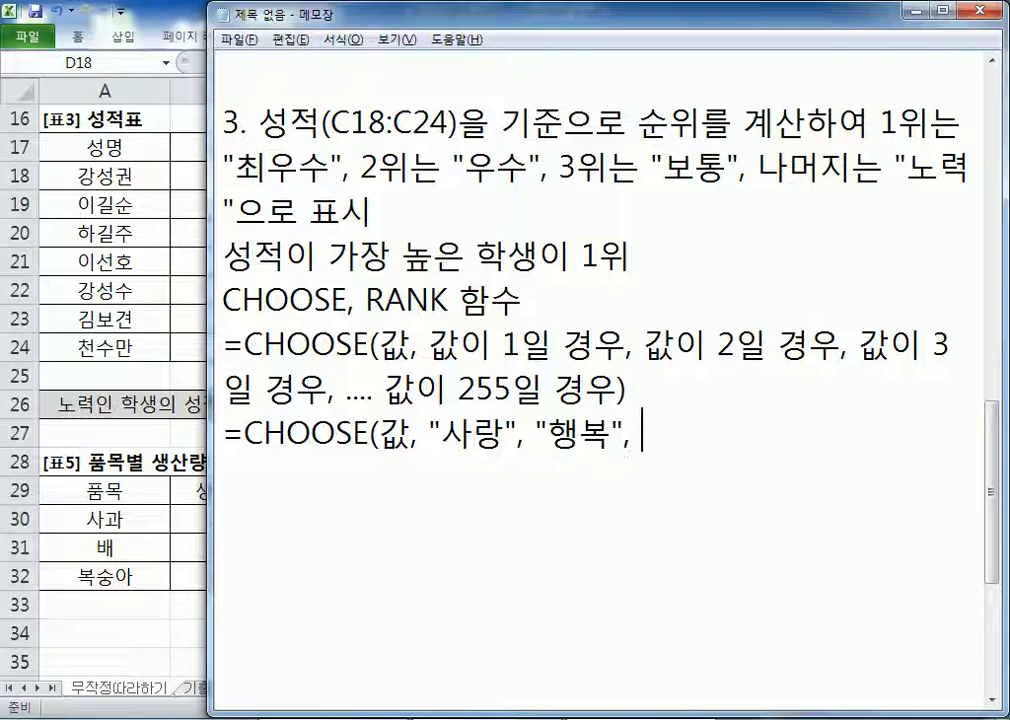
text("우정", "여행"))
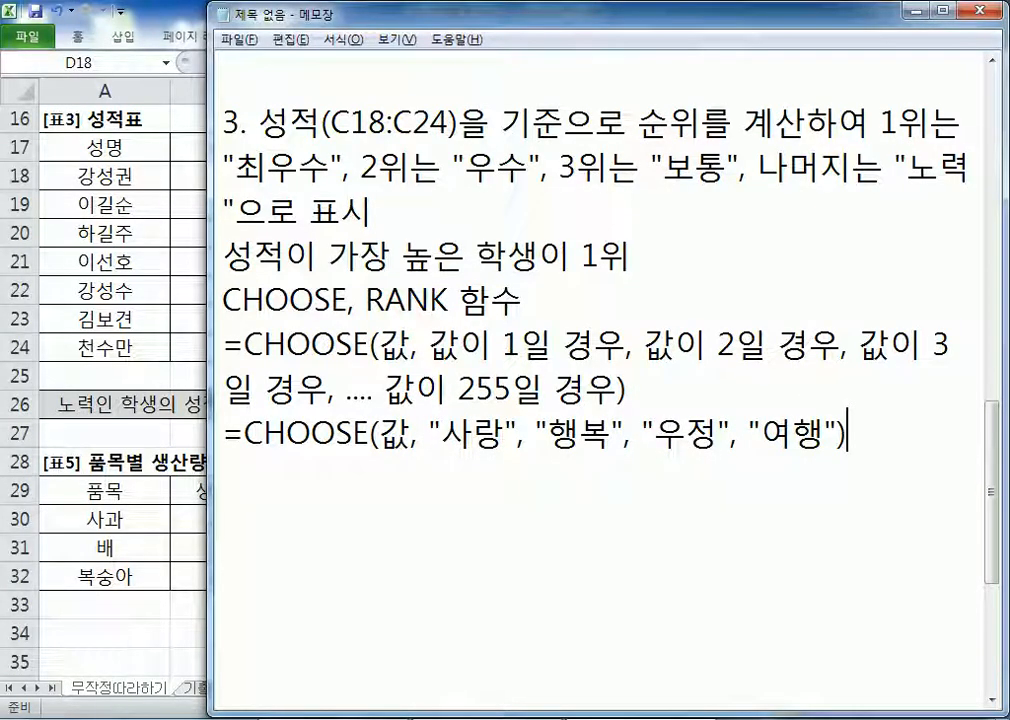
Step: Replace the 값 placeholder with 1, highlight the choices, then change the index to 4
key(Home)
key(Right)
key(Right)
key(Right)
key(Right)
key(Right)
key(Right)
key(Right)
key(Right)
key(Right)
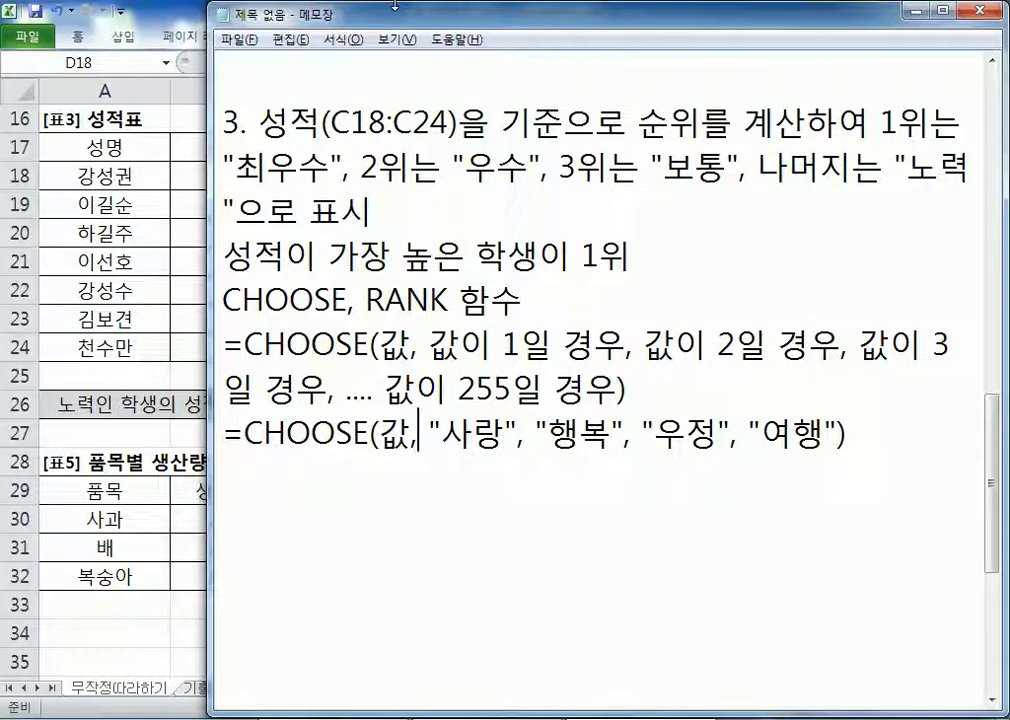
key(Left)
key(Delete)
text(1)
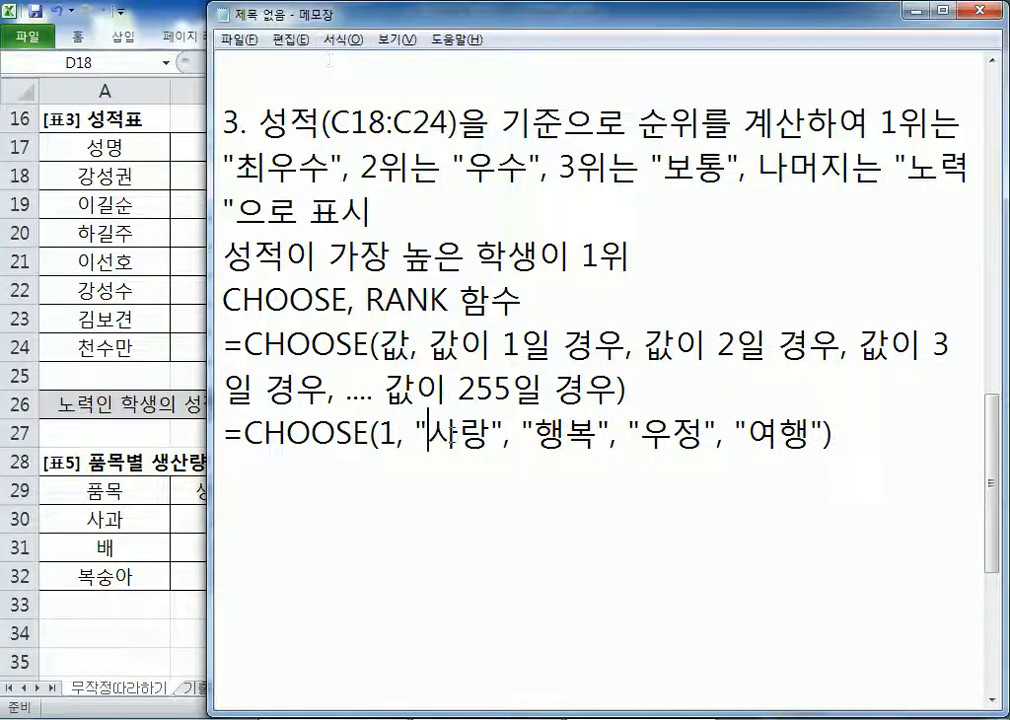
drag(427, 435, 490, 437)
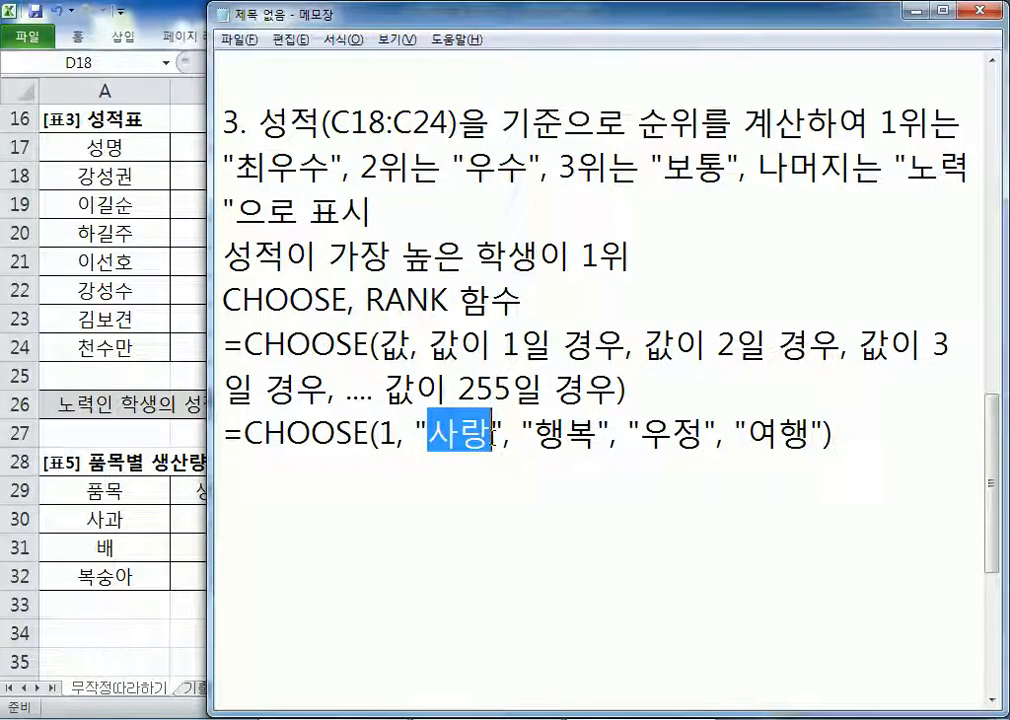
drag(534, 437, 806, 440)
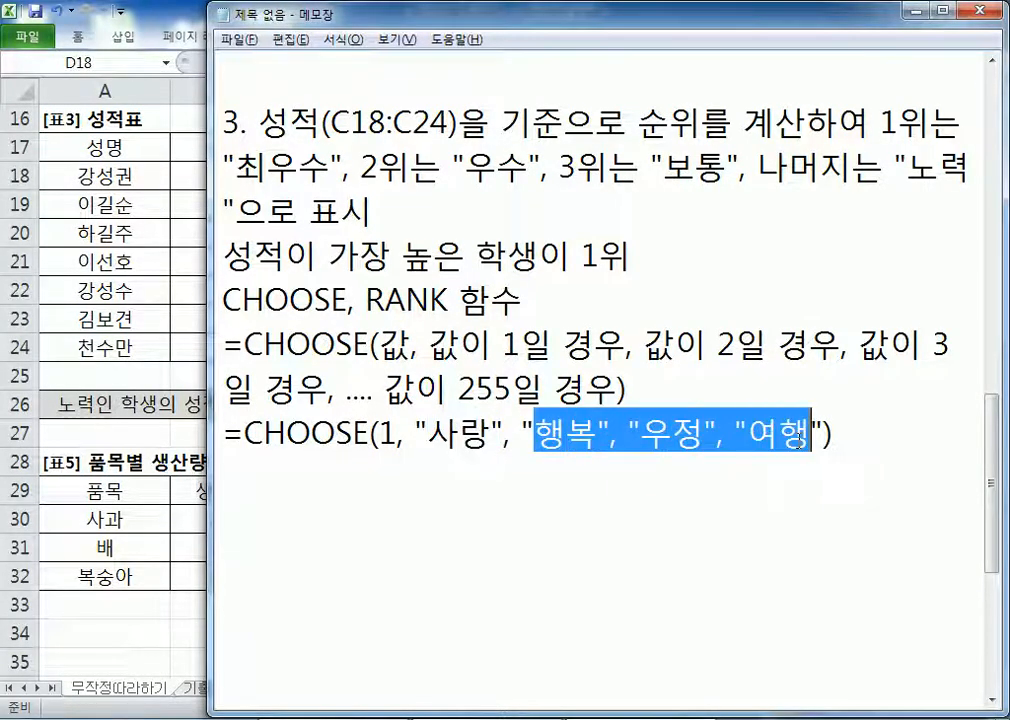
click(636, 455)
drag(376, 435, 398, 436)
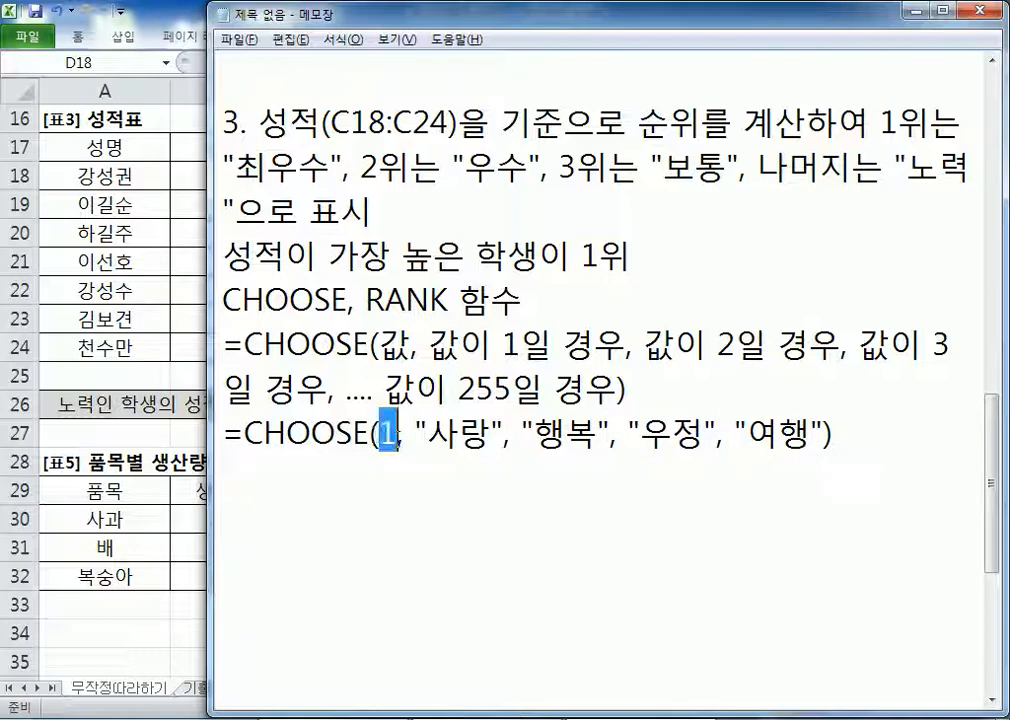
text(4)
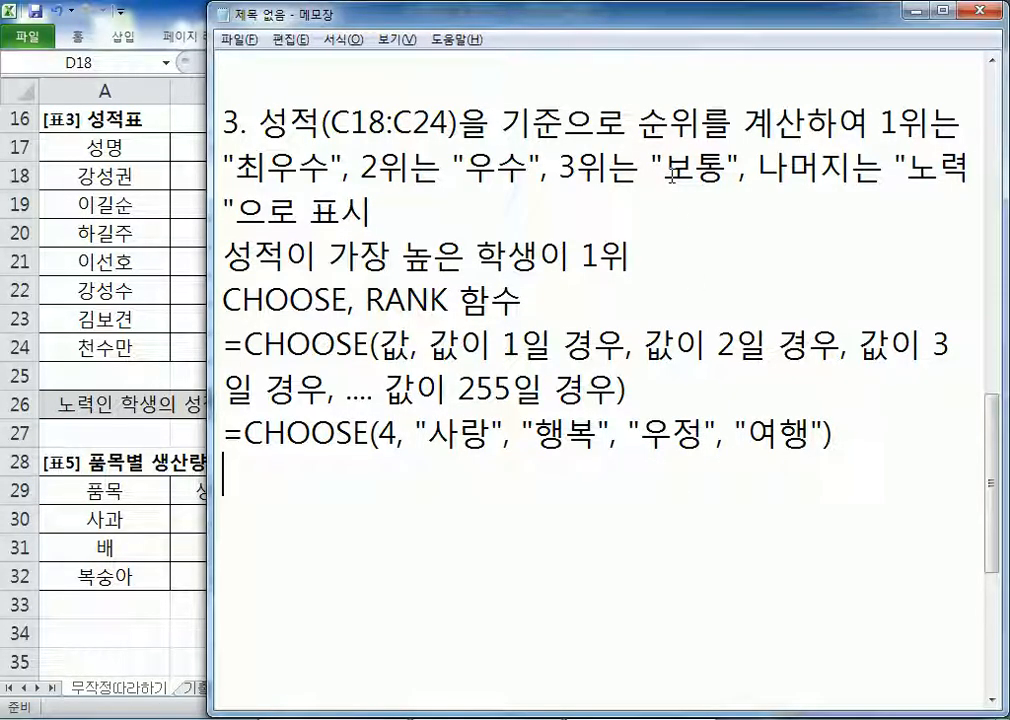
Step: On a new line, draft =CHOOSE(성적, "최우수", "우수", "보통", "노력"×4) and widen Notepad
key(Return)
text(=최)
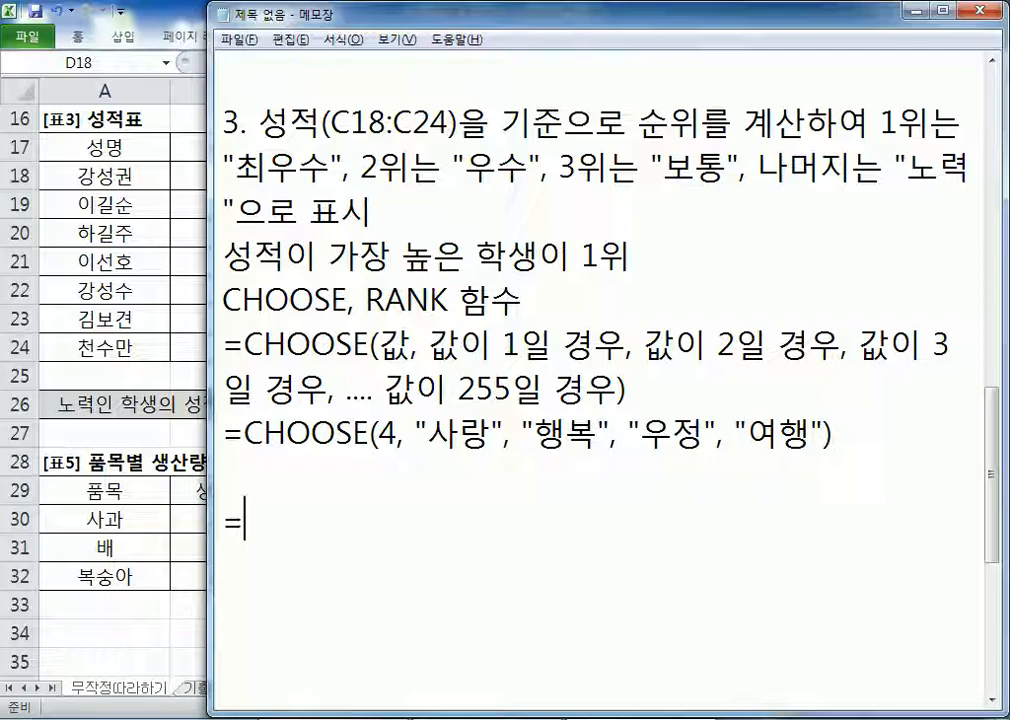
key(BackSpace)
key(BackSpace)
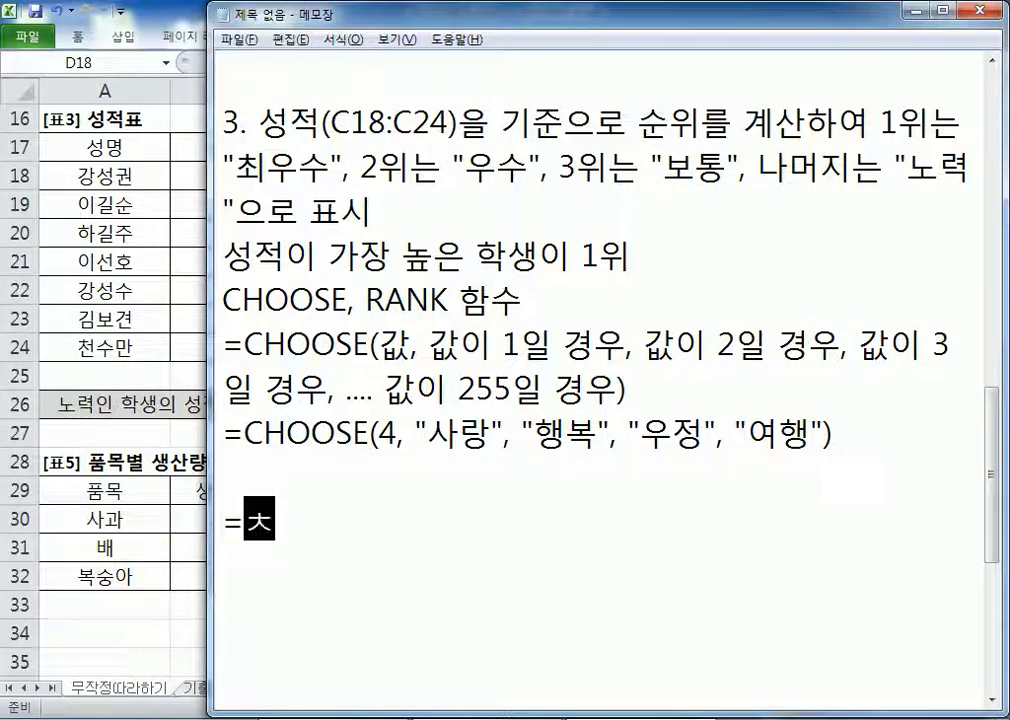
text(ㅗ)
key(BackSpace)
key(BackSpace)
text(CHOOSE)
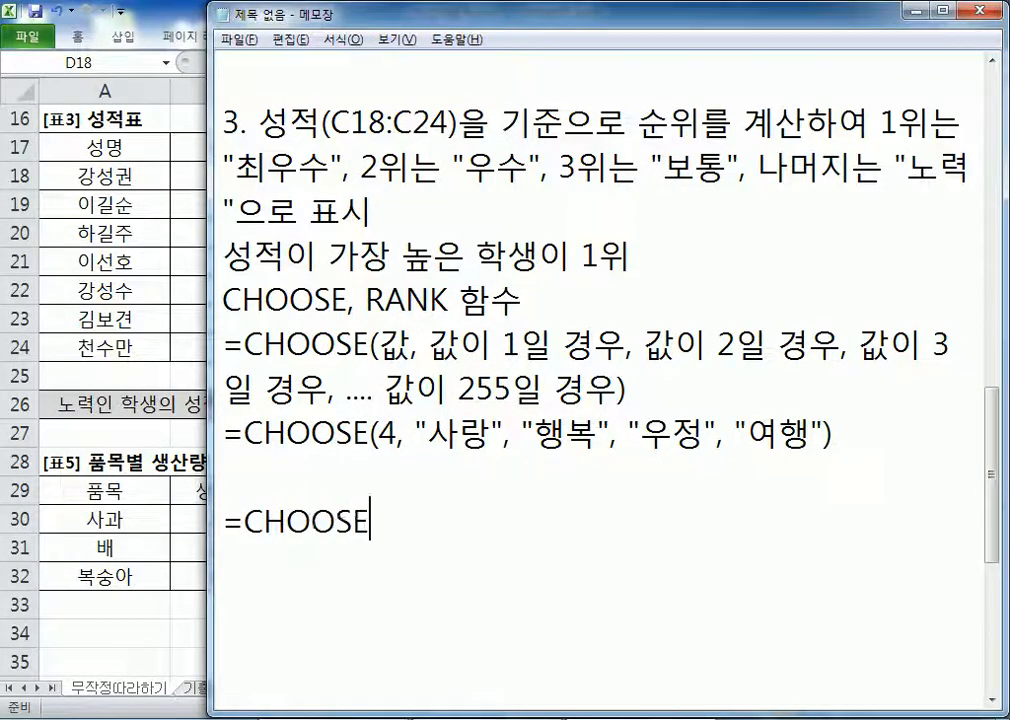
text((성ㅈㅓㄱ, )
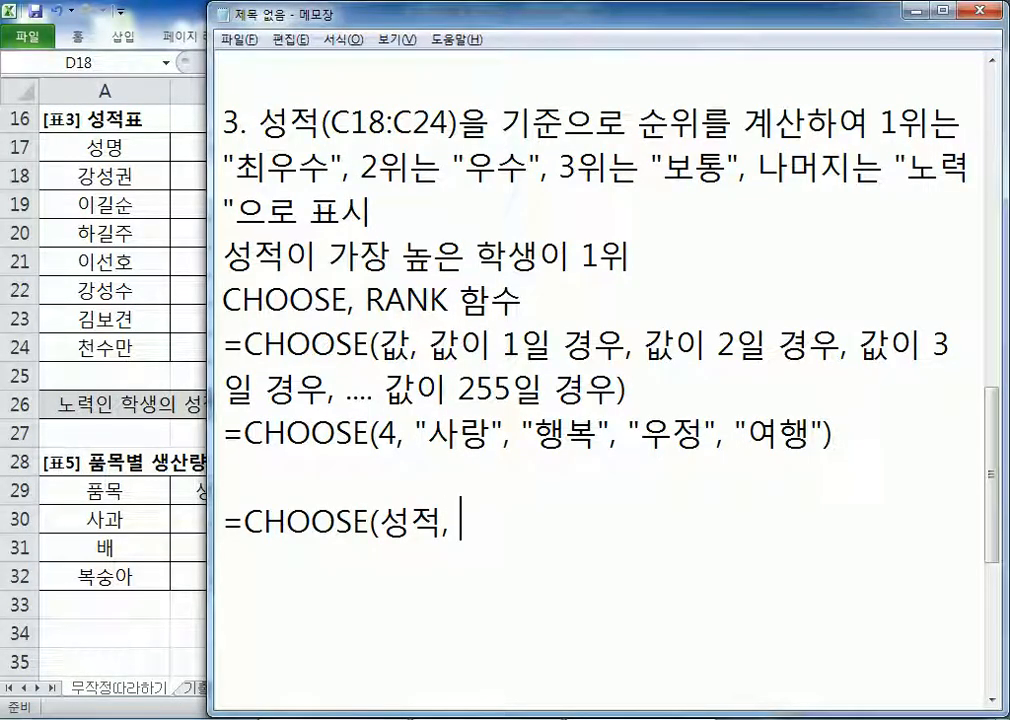
text("ㅊㅜㅇ)
key(BackSpace)
key(BackSpace)
text(ㅗ)
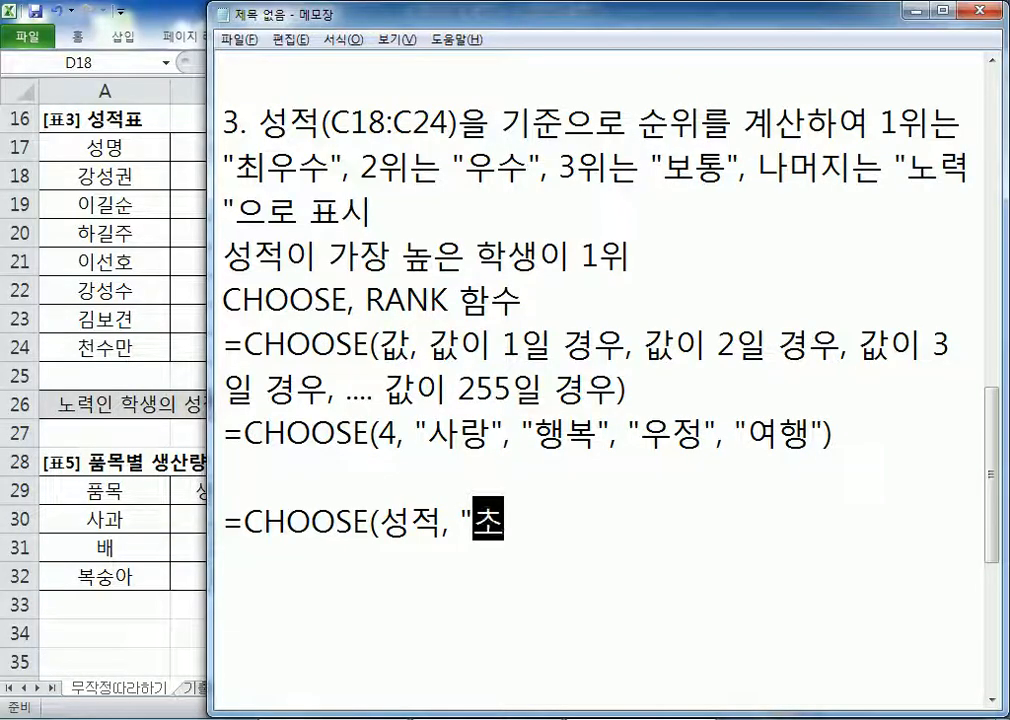
text(ㅣㅇㅜㅅㅜ", ")
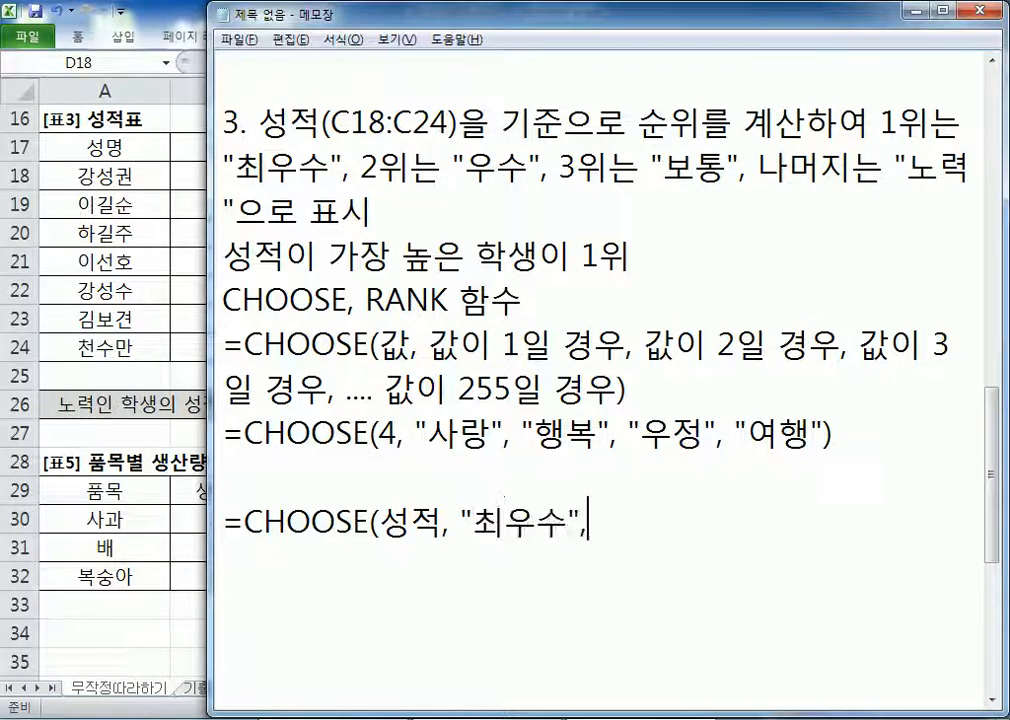
text(ㅇㅜㅅㅜ", ")
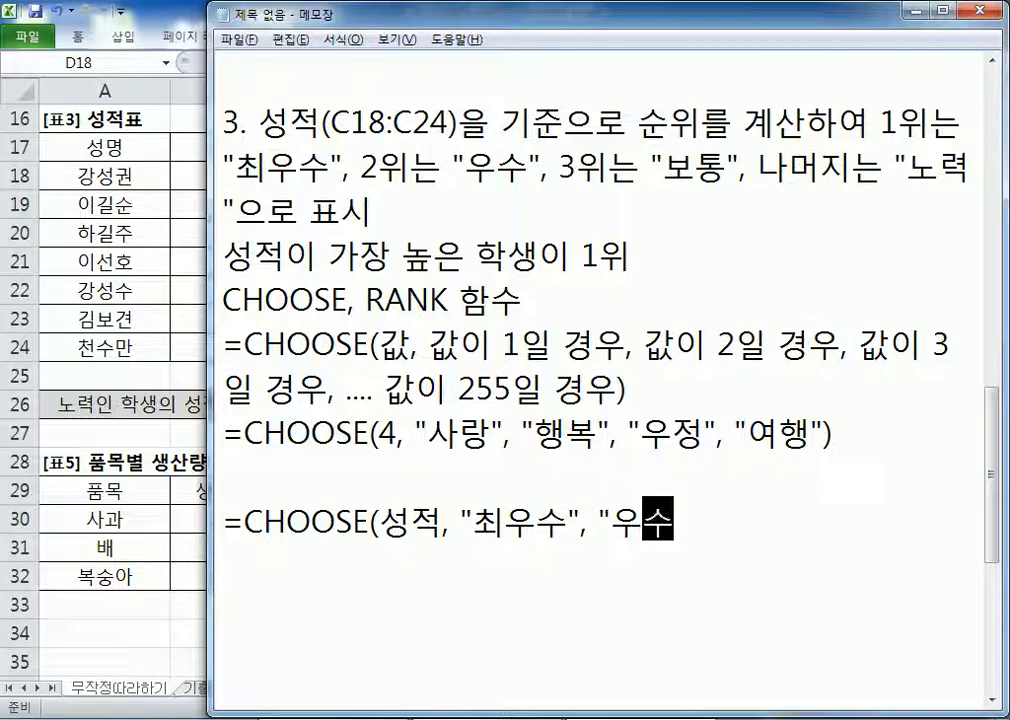
text(ㅂㅗㅌㅗㅇ", )
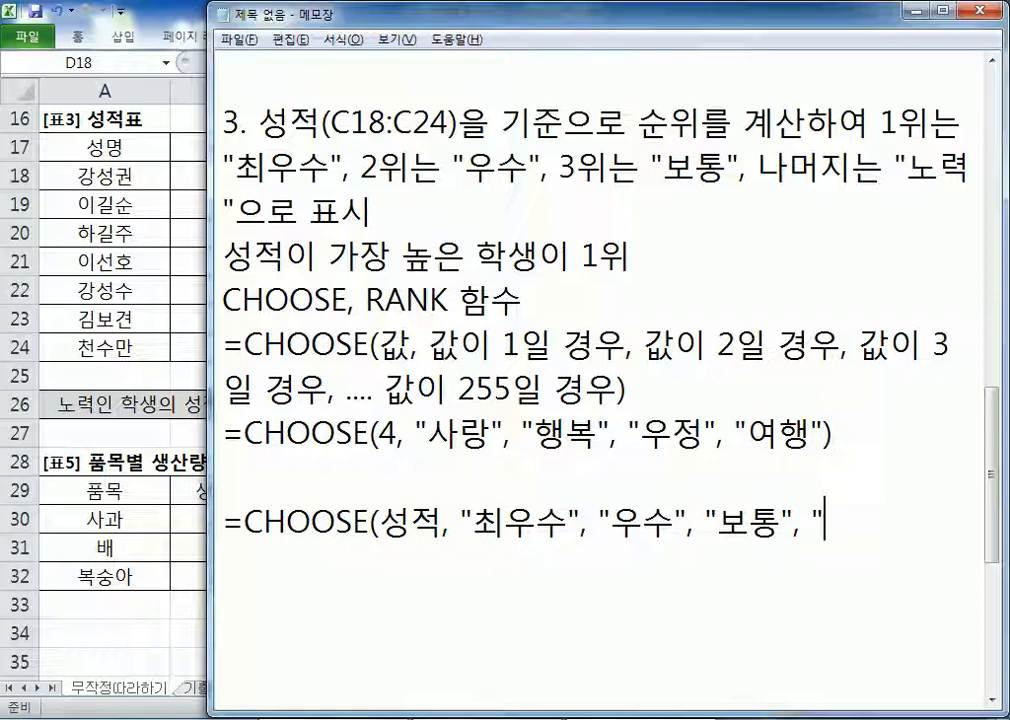
text("ㄴㅗㄹㅕㄱ",)
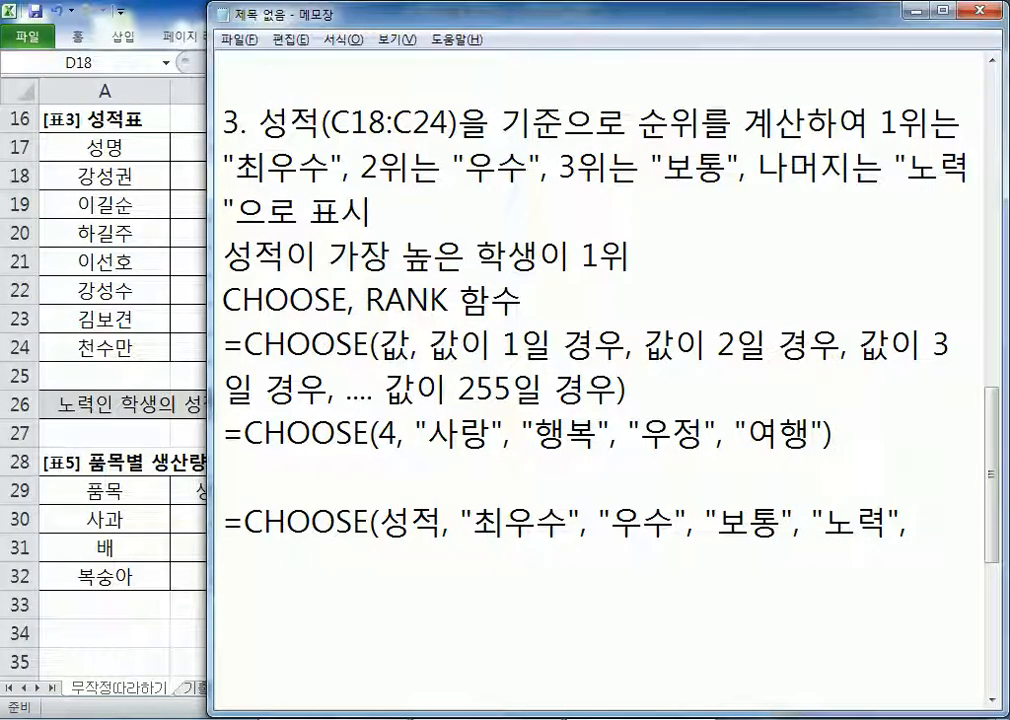
text( "ㄴㅗㄹㅕㄱ", ")
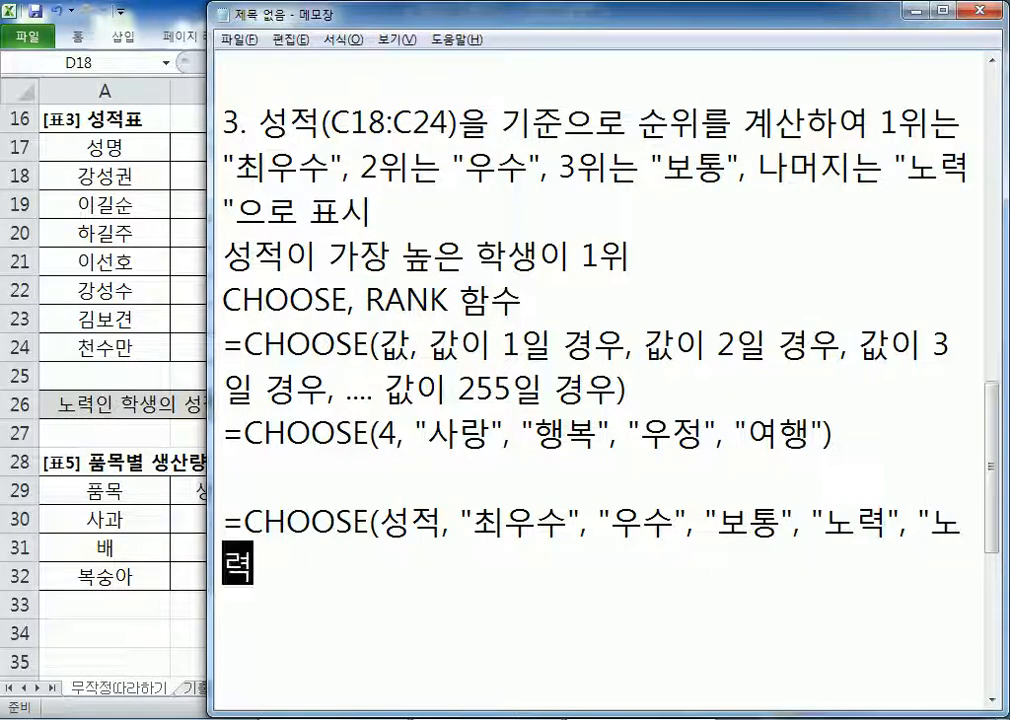
text(노력", )
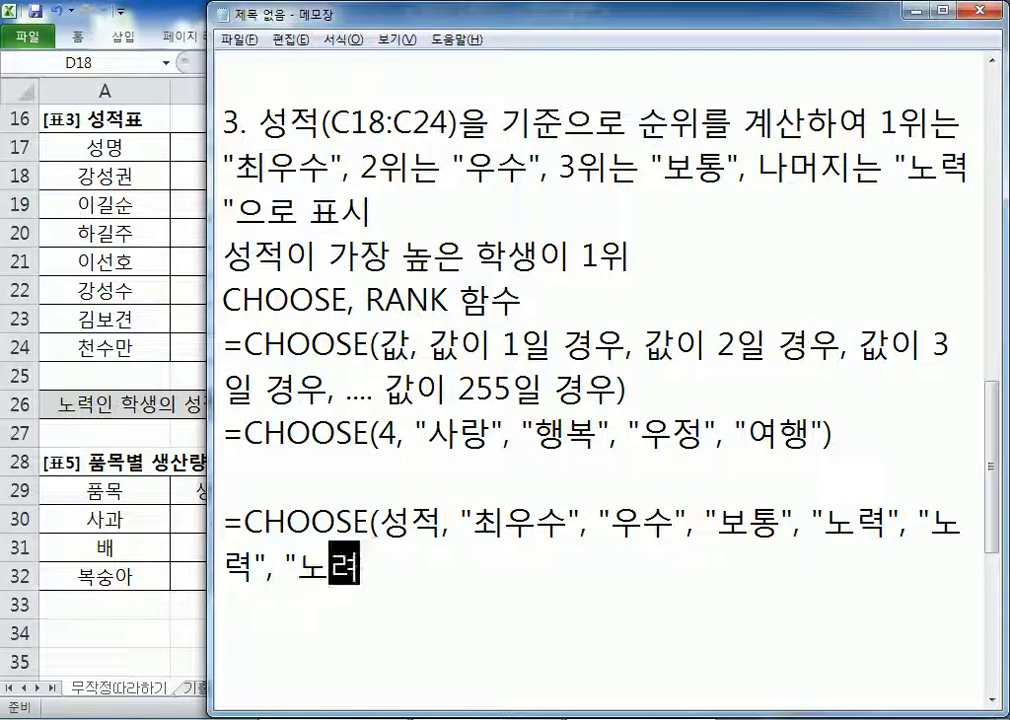
text("노력")
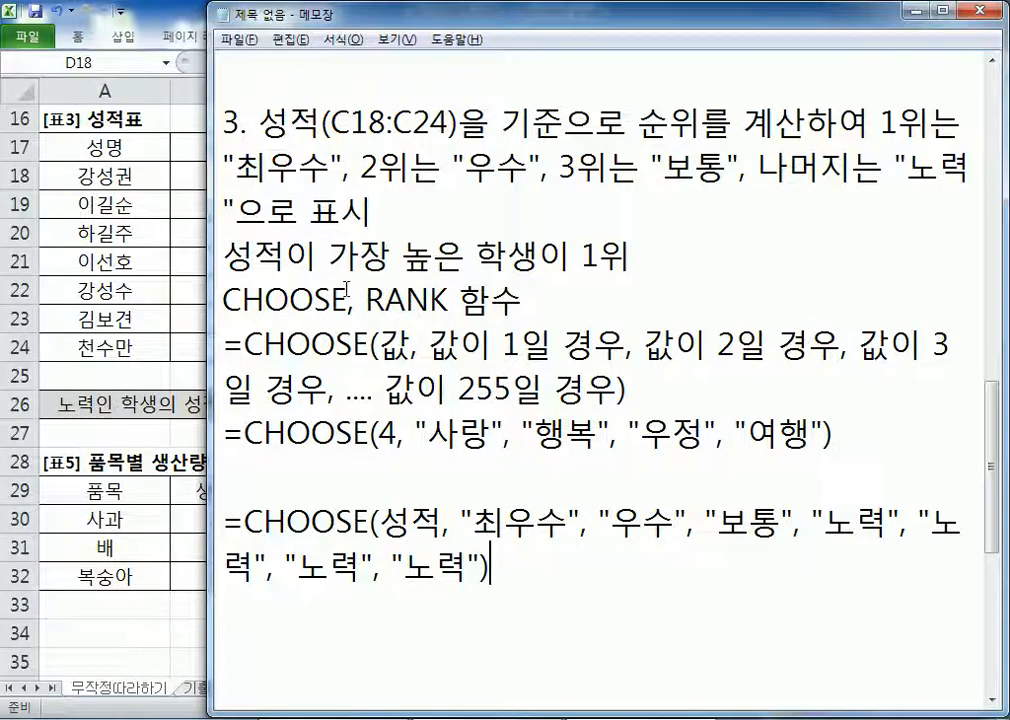
drag(210, 282, 12, 240)
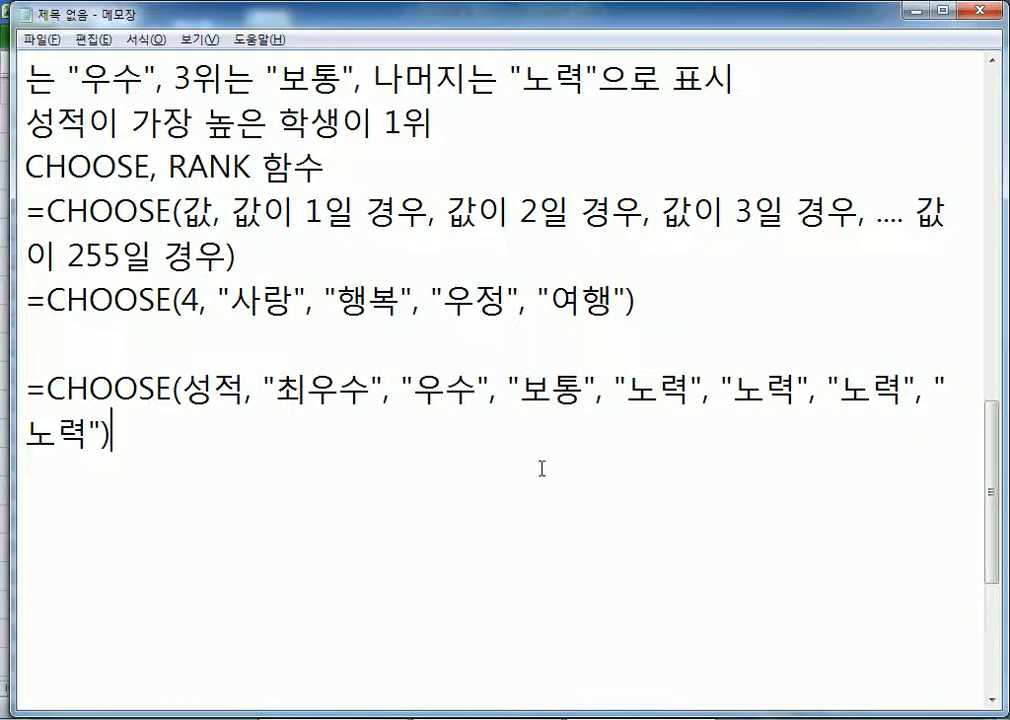
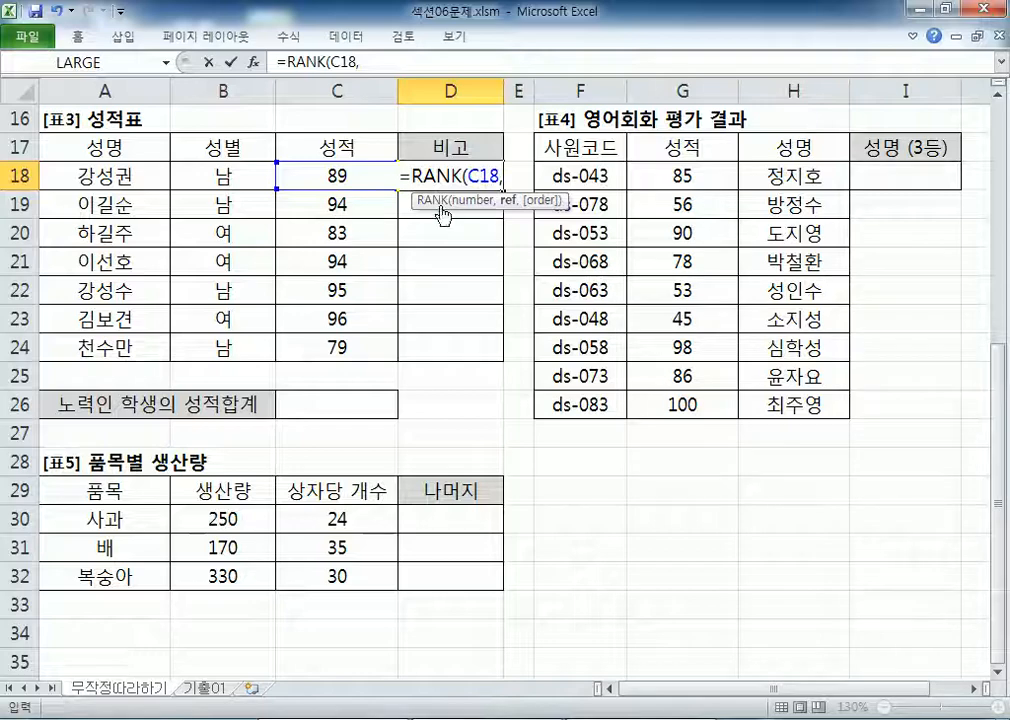
Step: Complete D18's formula as =RANK(C18,$C$18:$C$24,0) so it shows rank 5
drag(318, 178, 331, 352)
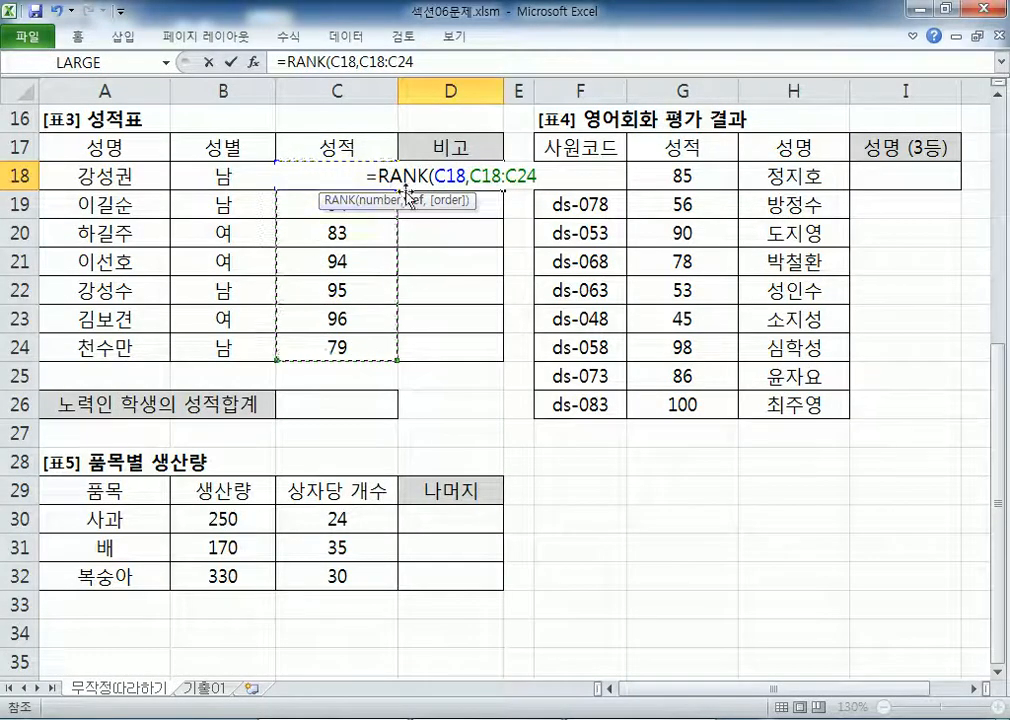
key(F4)
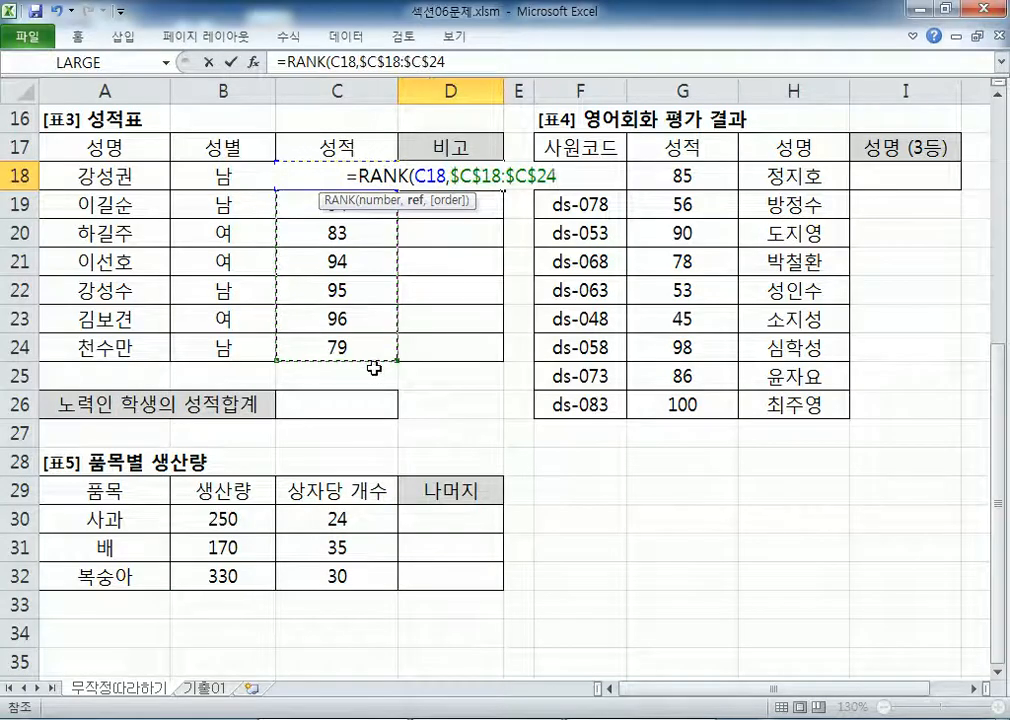
text(,)
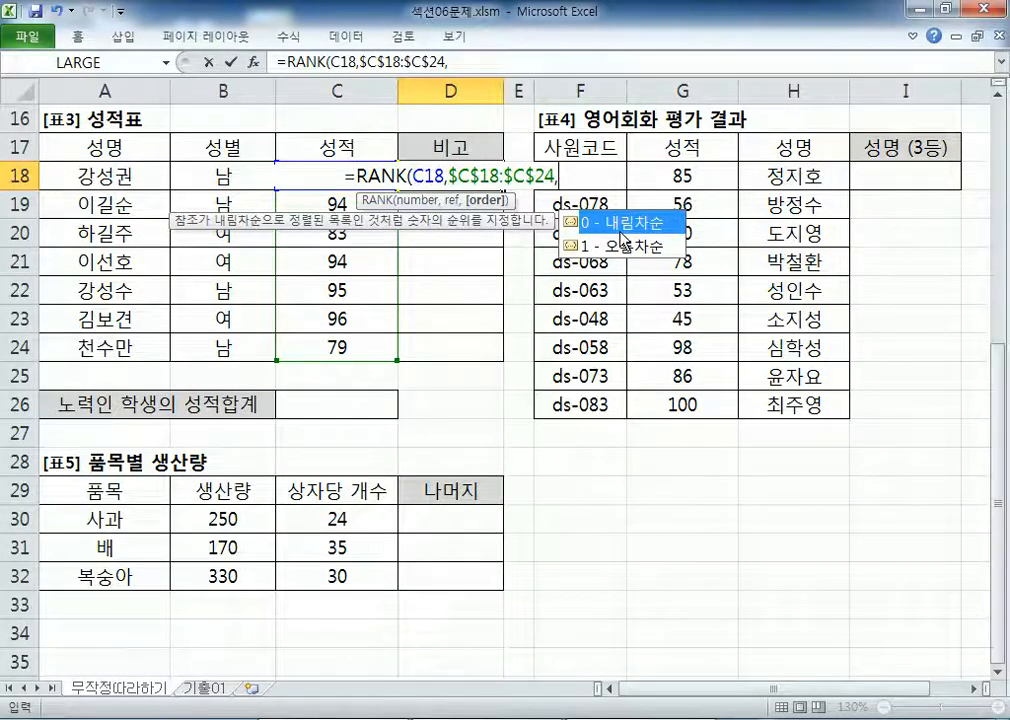
text(0))
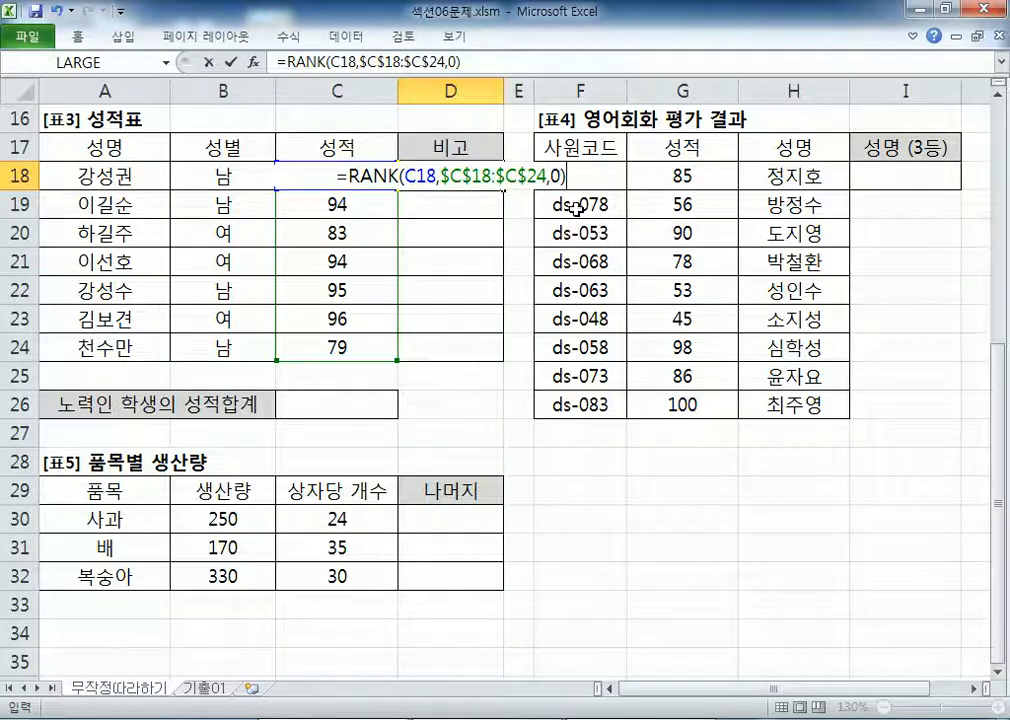
key(Return)
Step: Reselect D18 and paste over its formula text in the formula bar
click(478, 185)
drag(480, 64, 264, 60)
text(=HLOOKUP(H3,$G$12:$J$14,2,FALSE)*I3)
Step: Undo a mistaken HLOOKUP paste and cancel the edit so D18 keeps its RANK formula
key(alt+Tab)
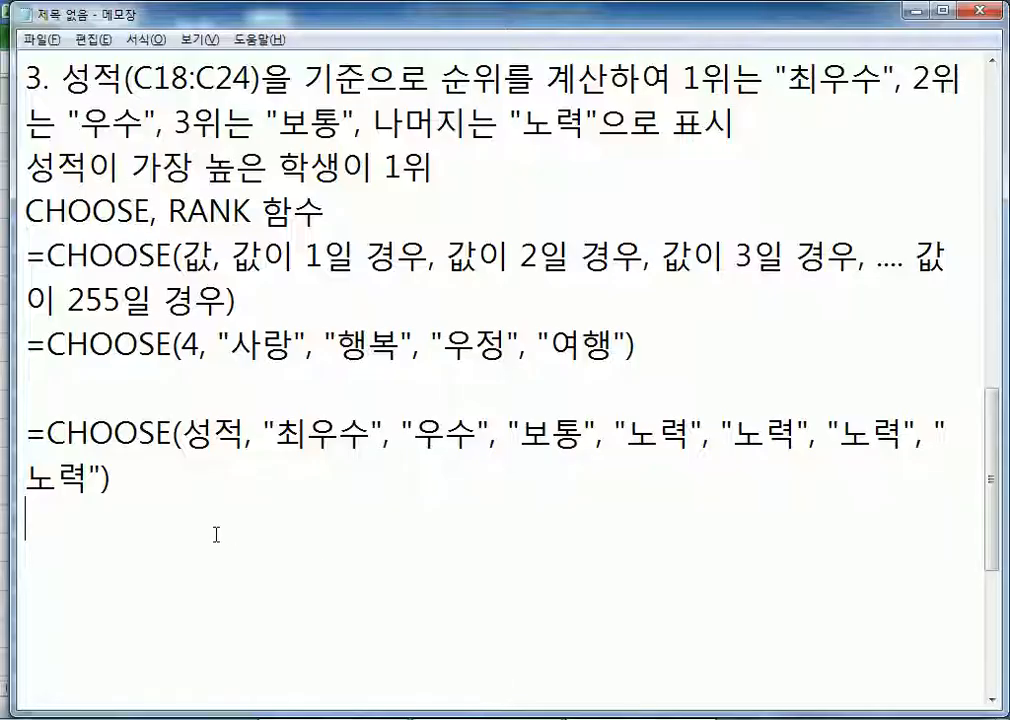
text(=HLOOKUP(H3,$G$12:$J$14,2,FALSE)*I3)
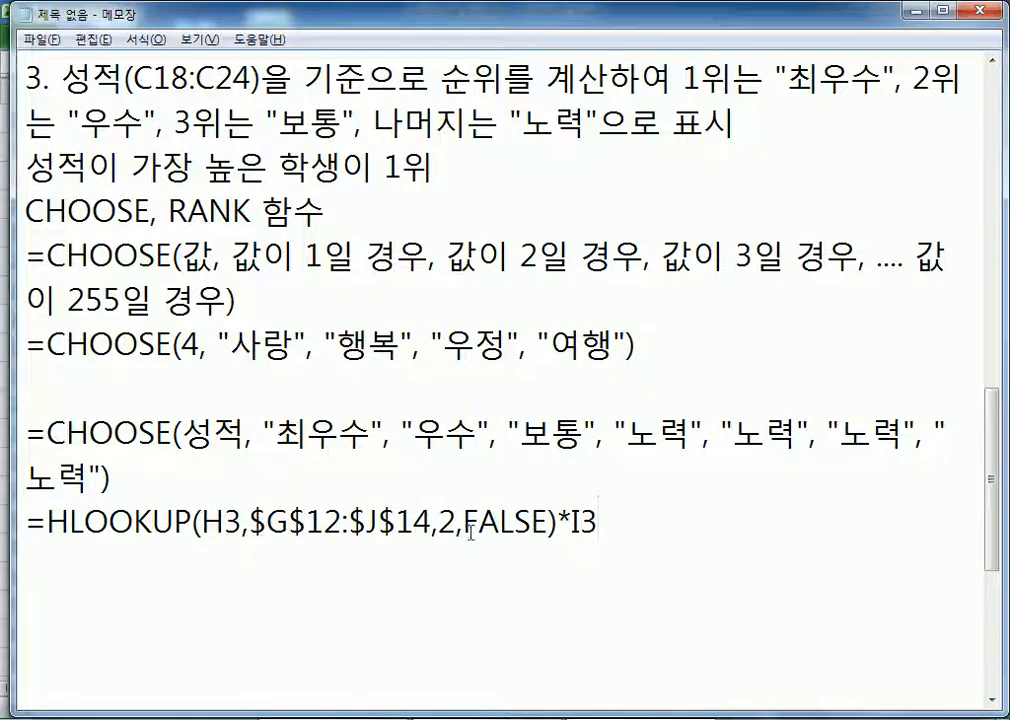
key(ctrl+z)
key(alt+Tab)
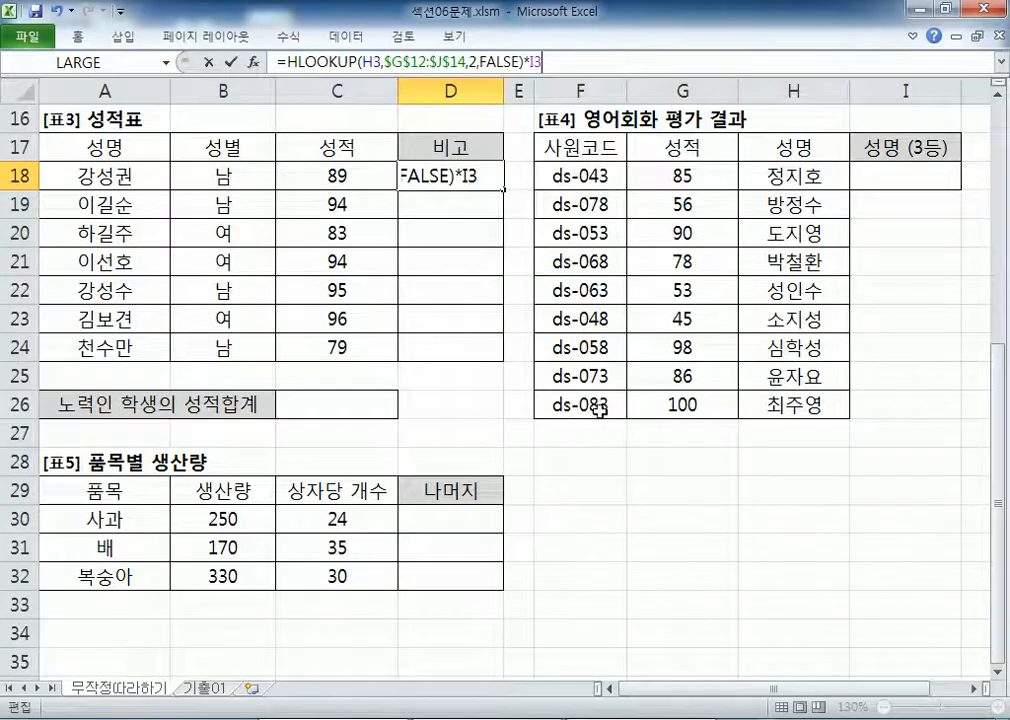
drag(992, 61, 187, 61)
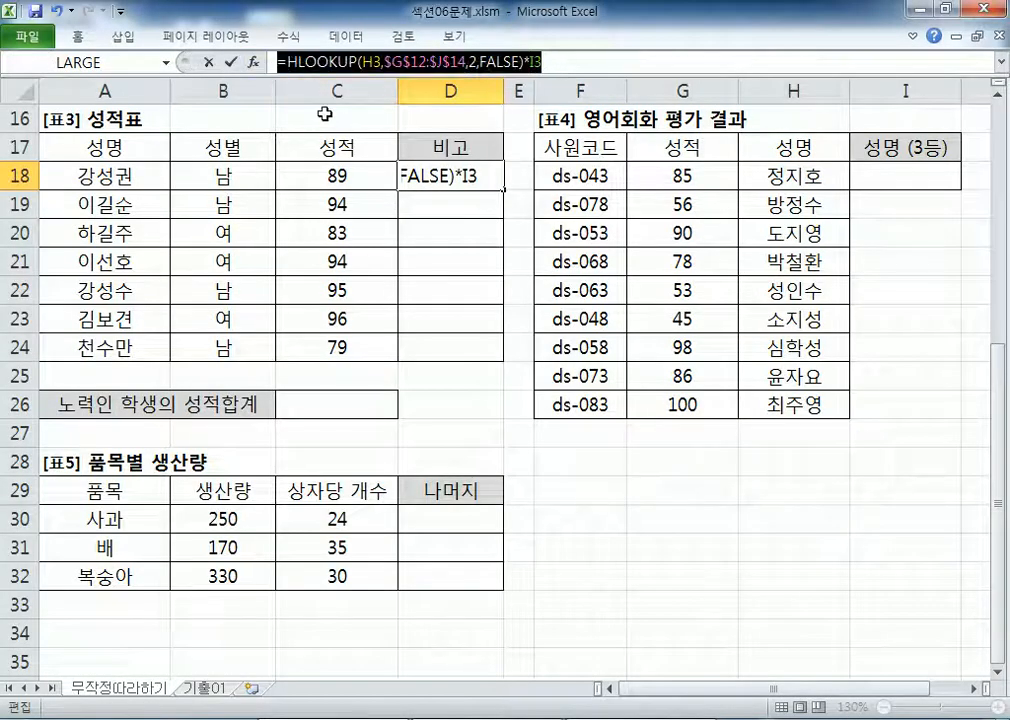
key(Escape)
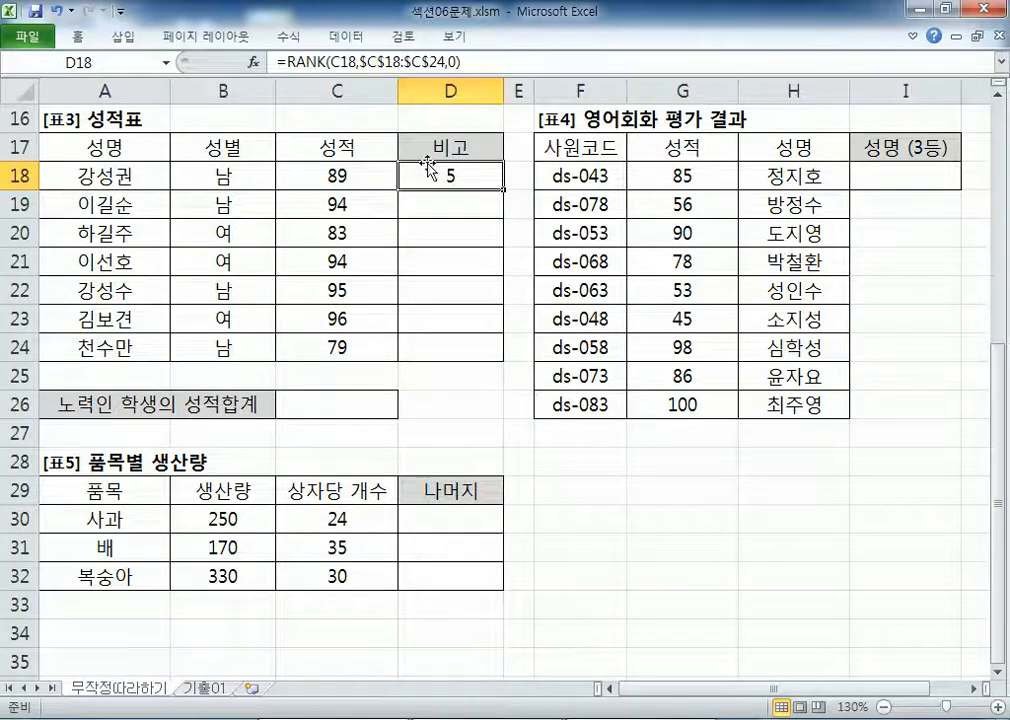
Step: Add D18's RANK formula to the notes labelled ': 성적', with spaces after C18, and $C$24,
drag(462, 62, 277, 62)
key(ctrl+c)
key(alt+Tab)
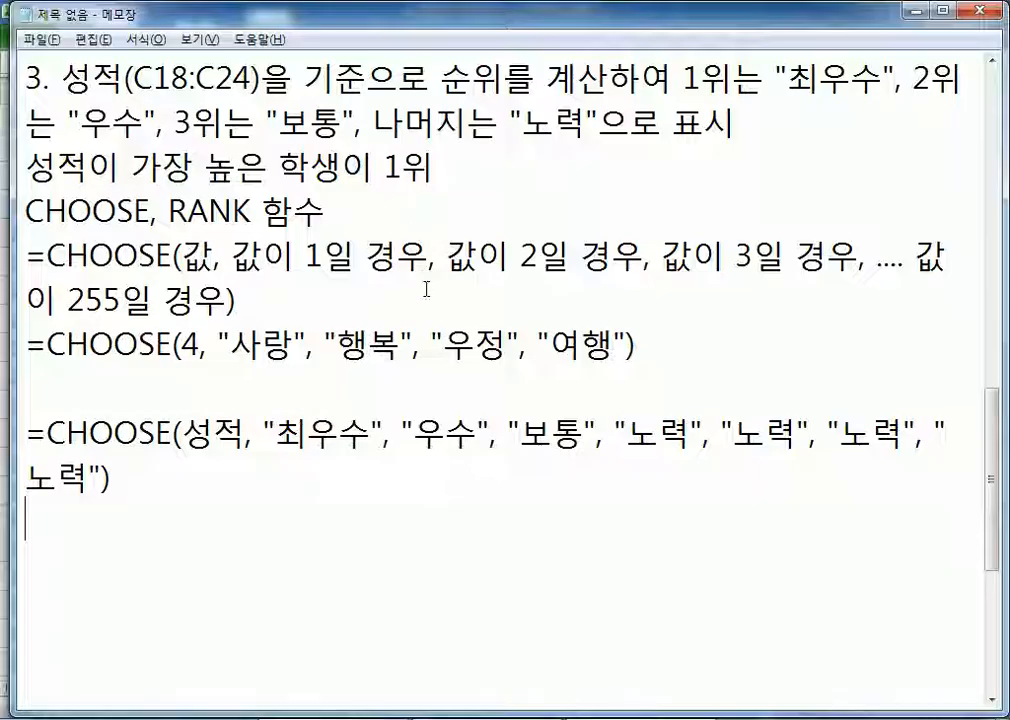
key(ctrl+v)
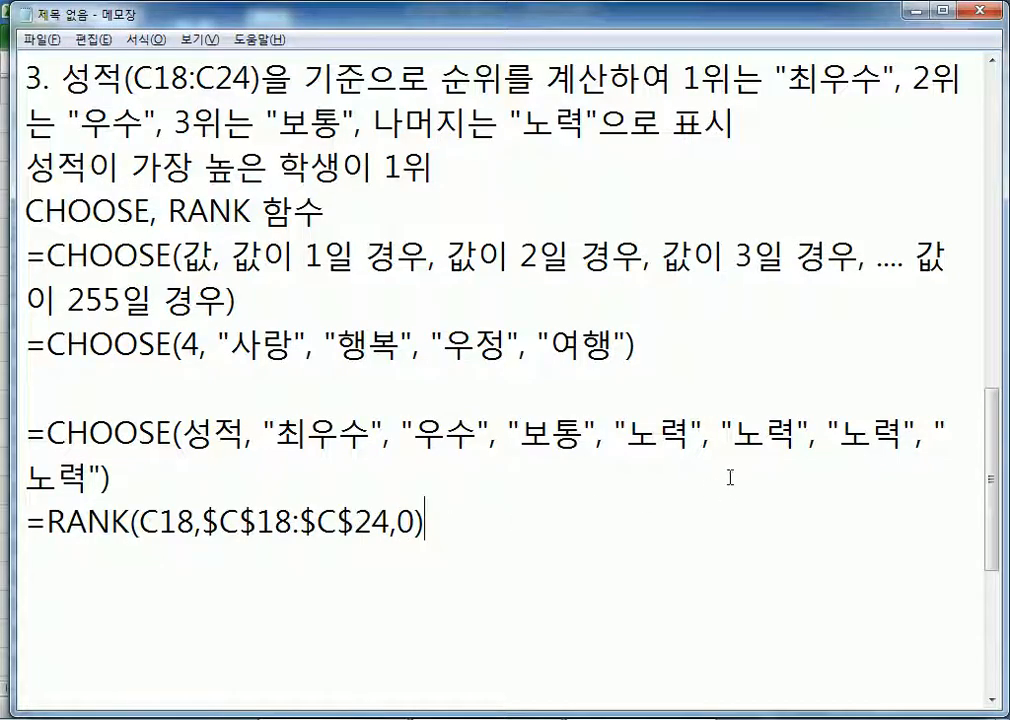
text(: TJD)
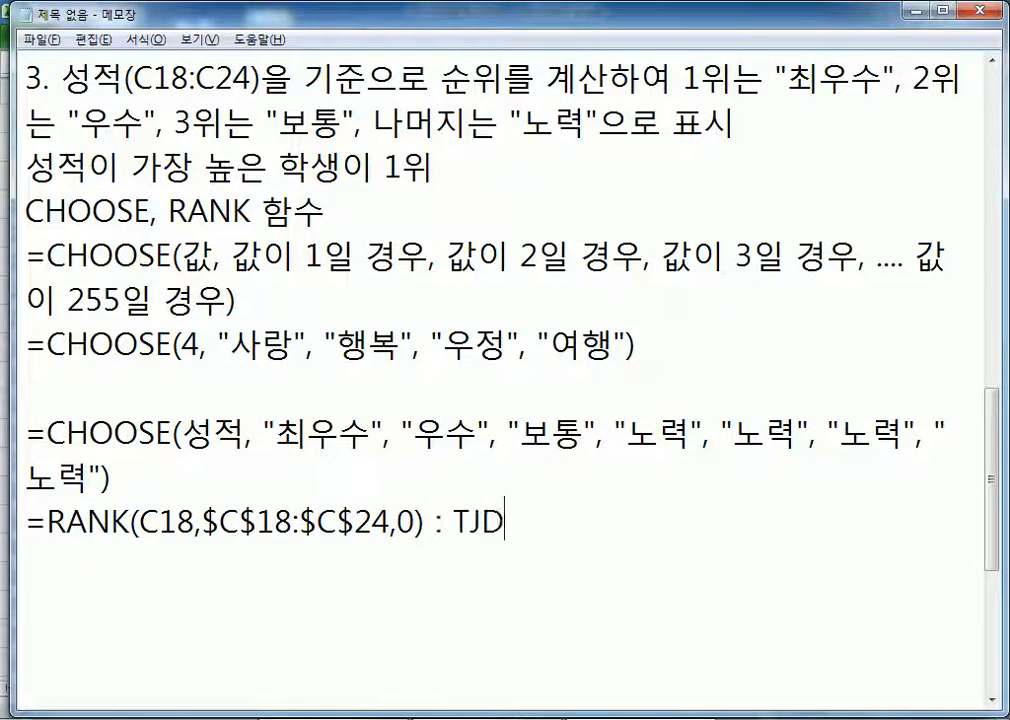
key(BackSpace)
key(BackSpace)
key(BackSpace)
key(Hangul)
text(성저ㄱ)
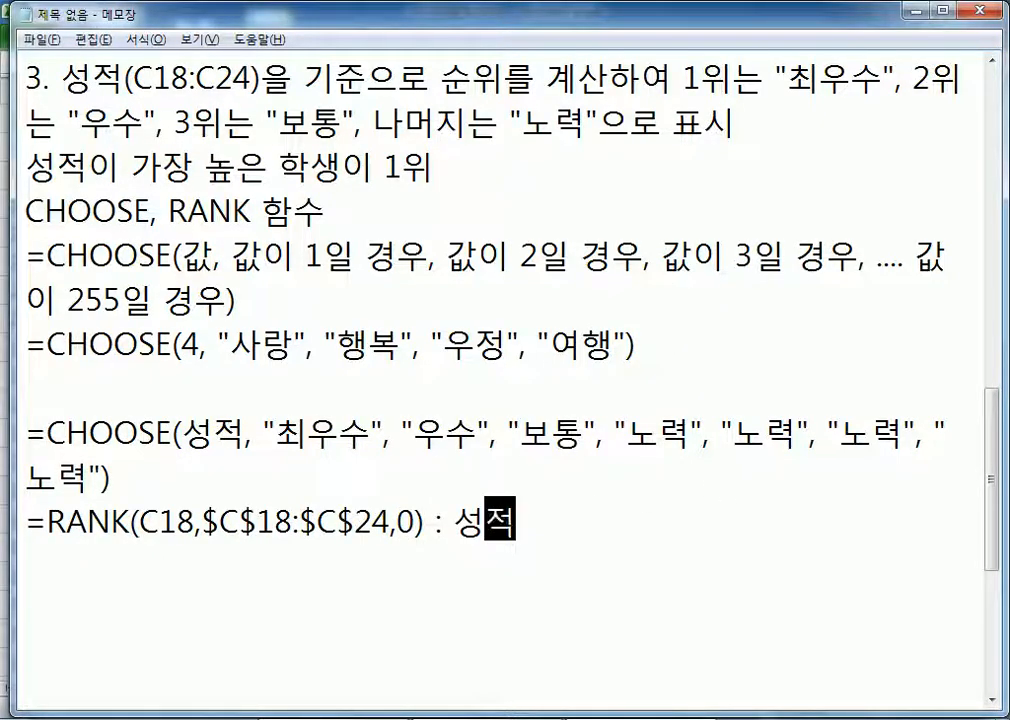
click(204, 521)
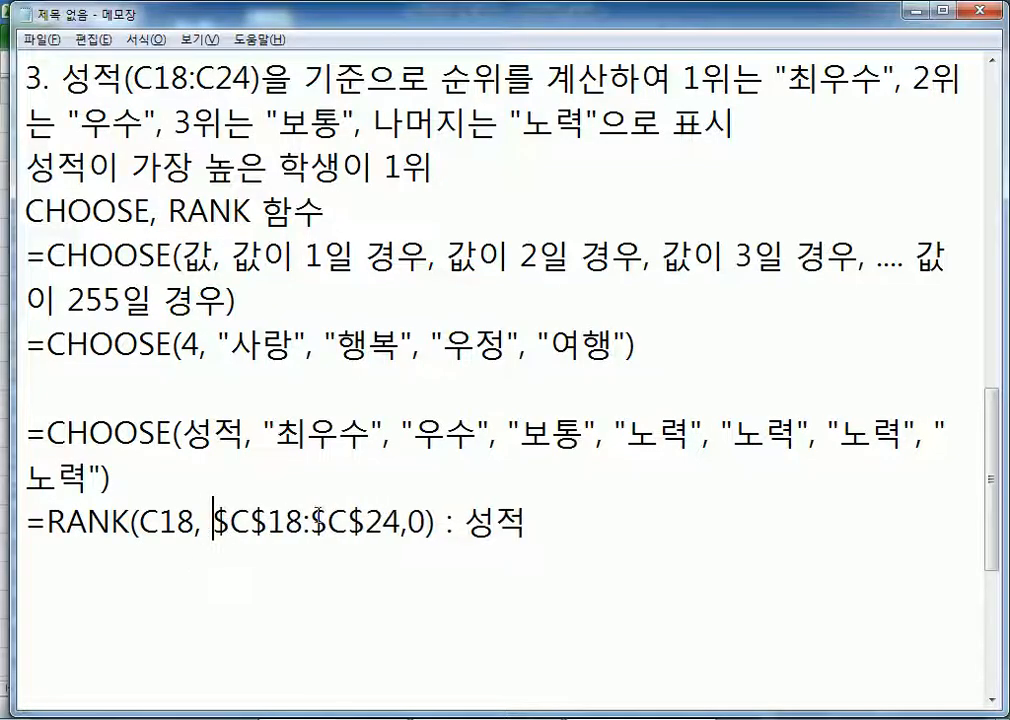
click(409, 521)
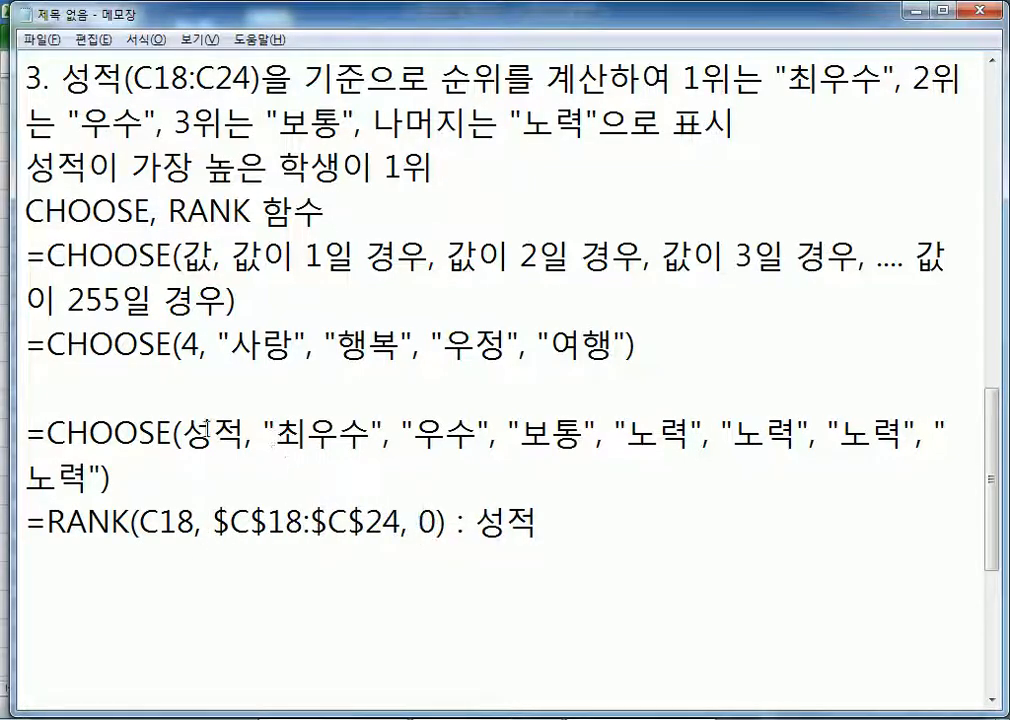
Step: Copy the CHOOSE(성적, …) line and paste it below the RANK line
drag(181, 435, 244, 440)
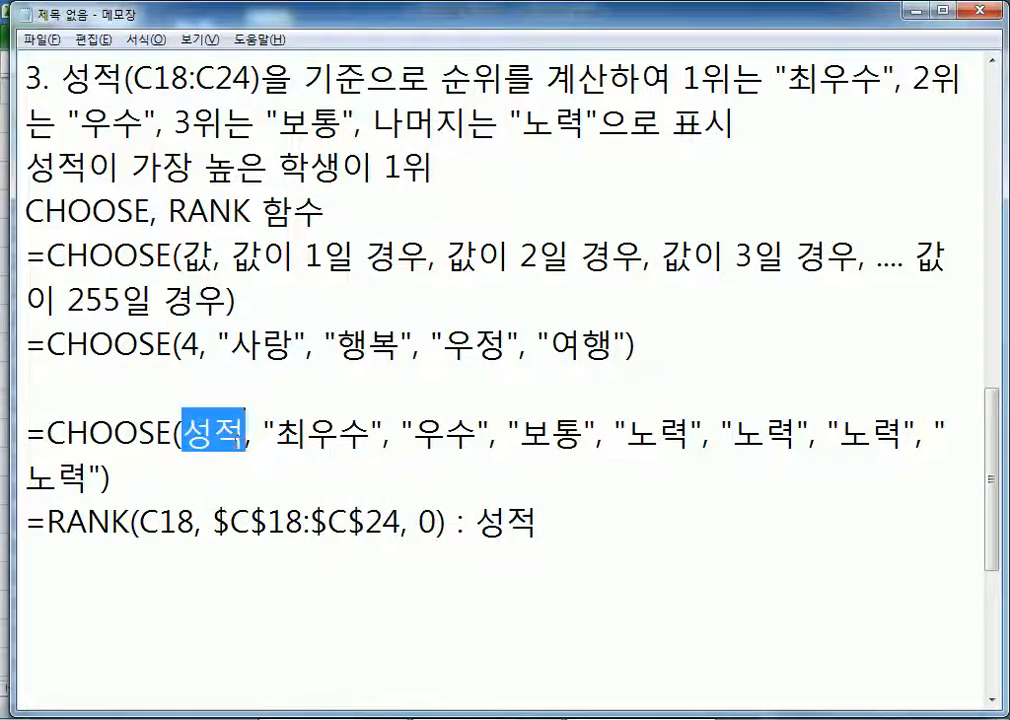
scroll(266, 354, down, 1)
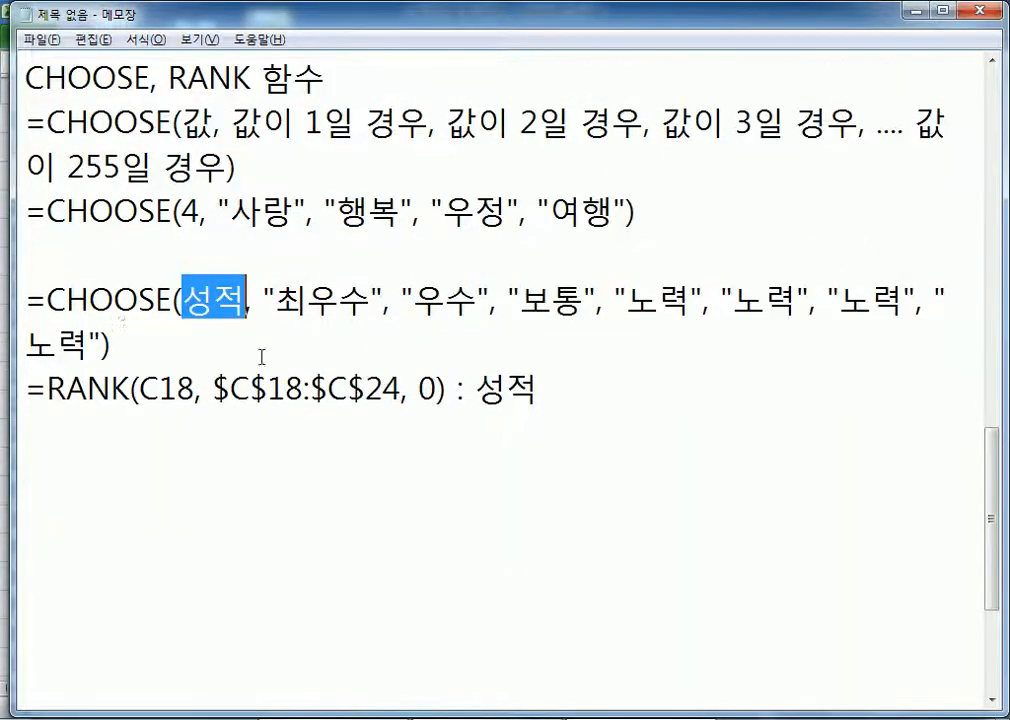
drag(33, 294, 88, 352)
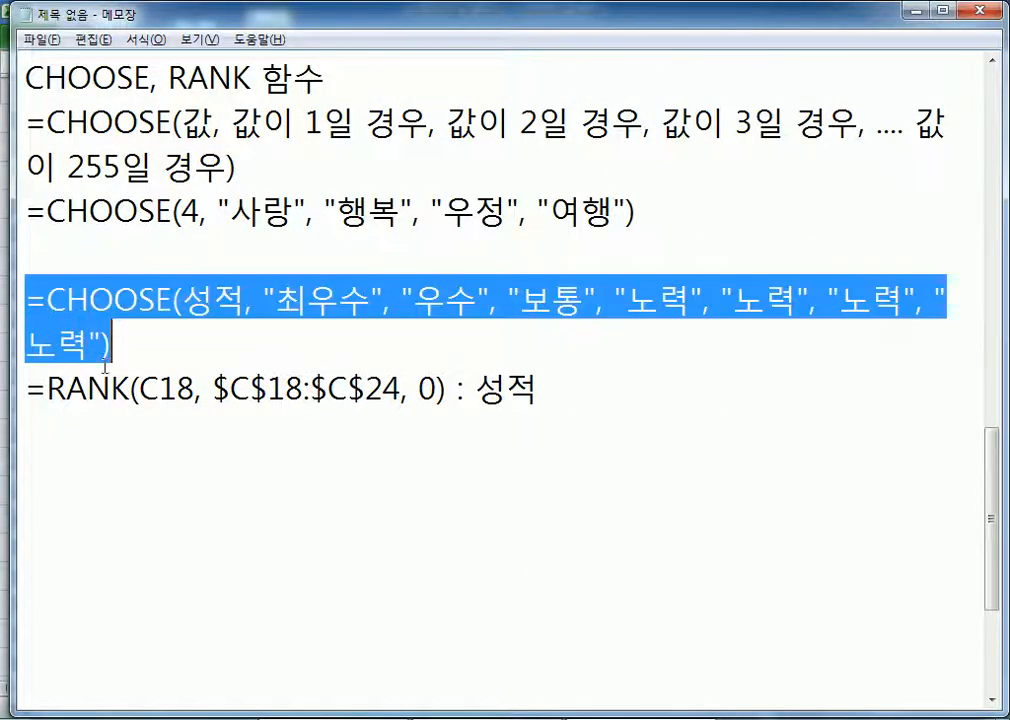
key(ctrl+c)
click(79, 438)
key(ctrl+v)
Step: Replace 성적 in the new CHOOSE line with RANK(C18, $C$18:$C$24, 0)
drag(50, 386, 446, 387)
key(ctrl+c)
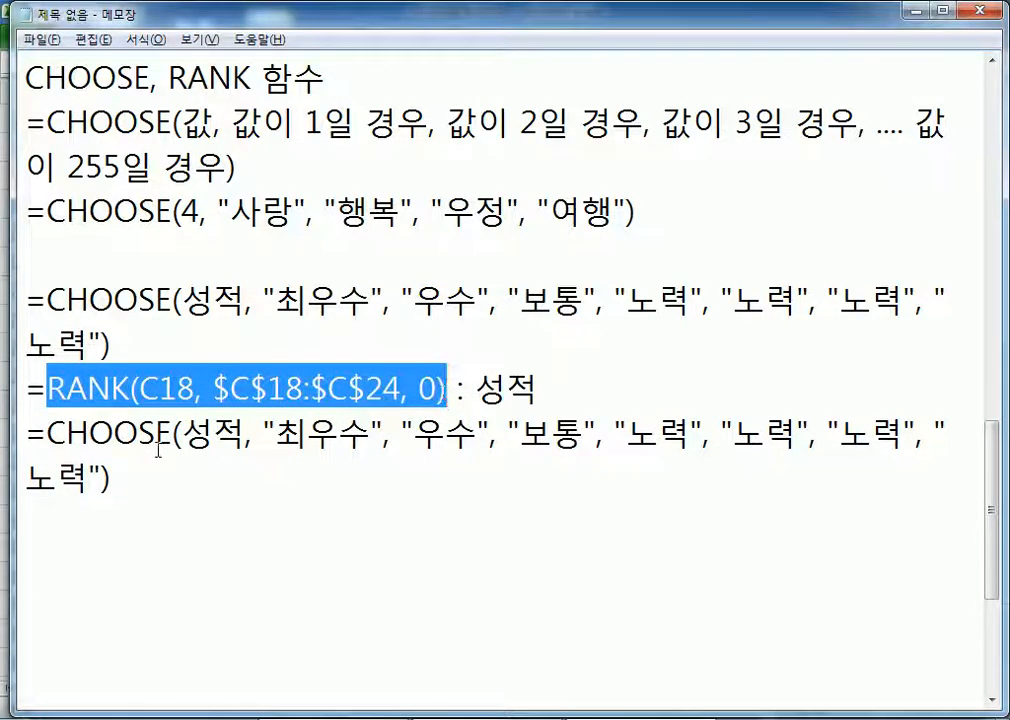
drag(181, 437, 245, 437)
key(ctrl+v)
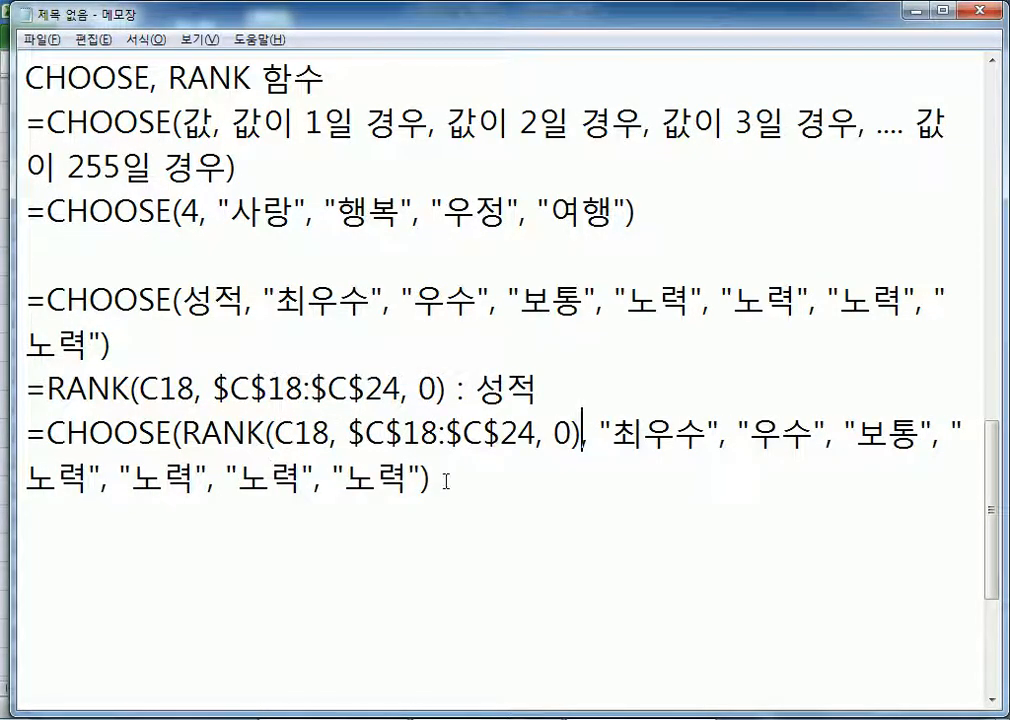
drag(440, 478, 18, 437)
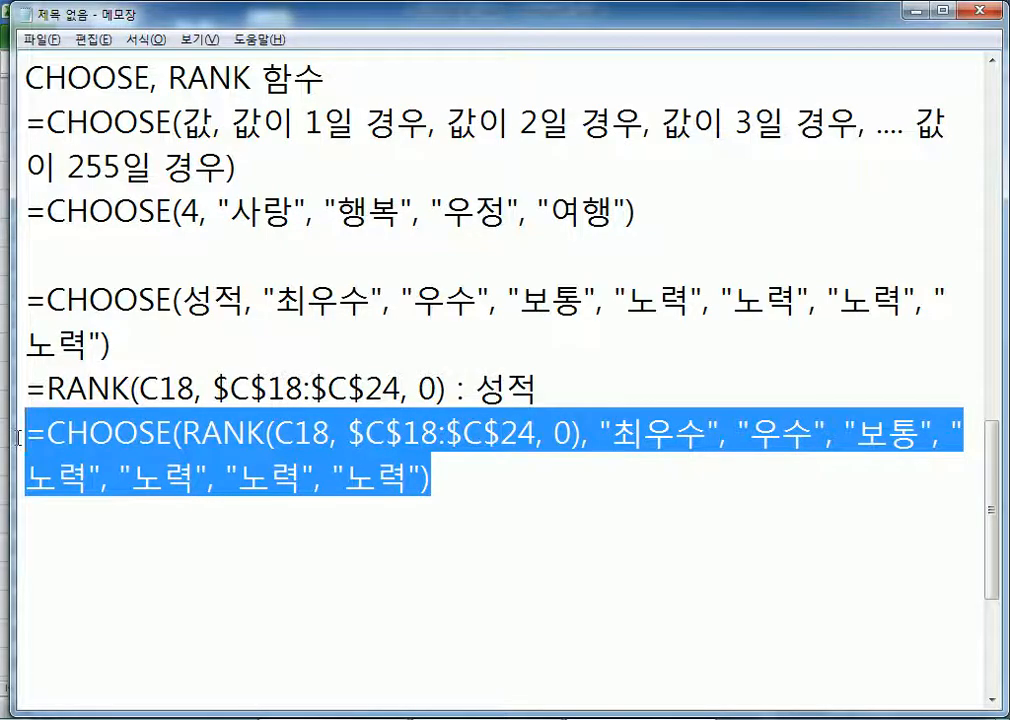
Step: Highlight RANK's 0 order argument and the 최우수 and 우수 results in the combined formula
click(613, 505)
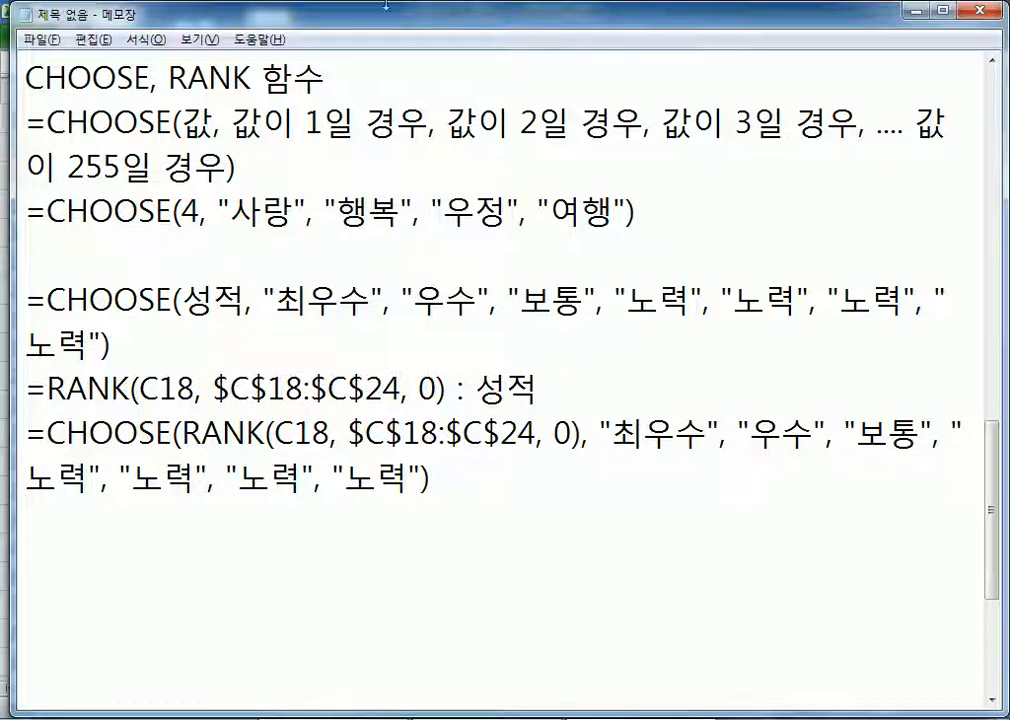
drag(402, 392, 437, 392)
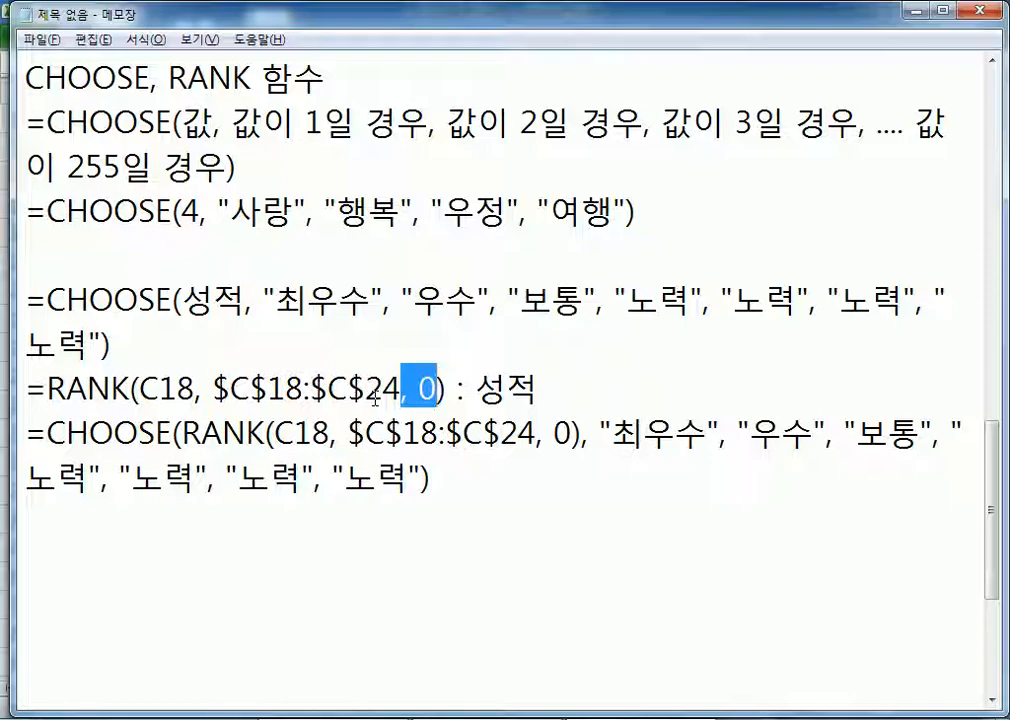
click(616, 437)
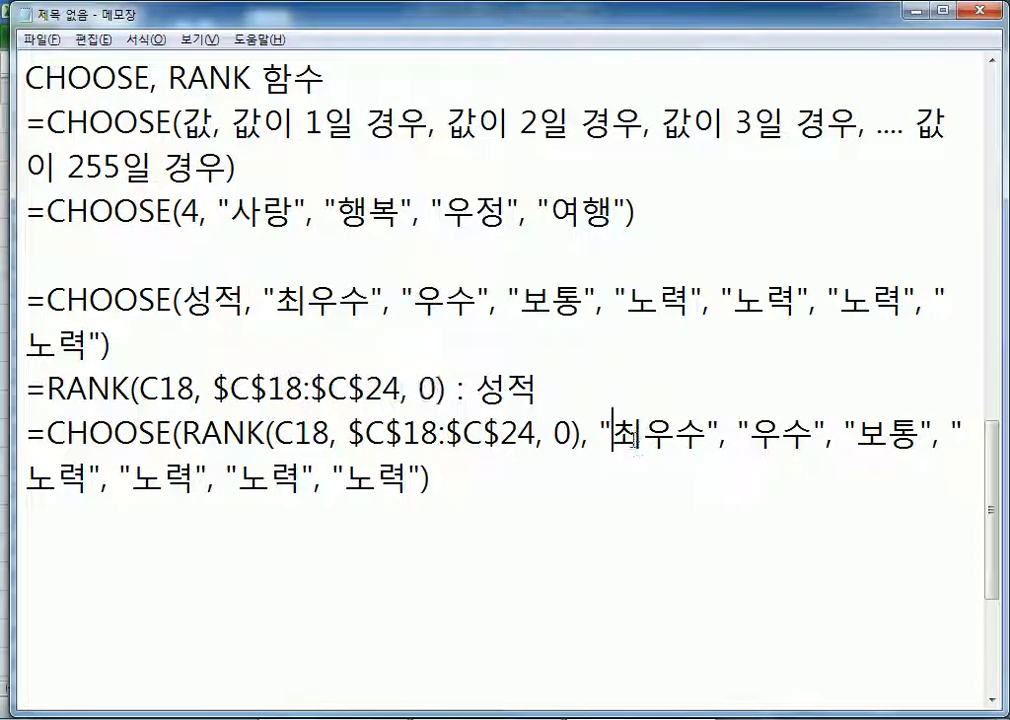
double_click(635, 438)
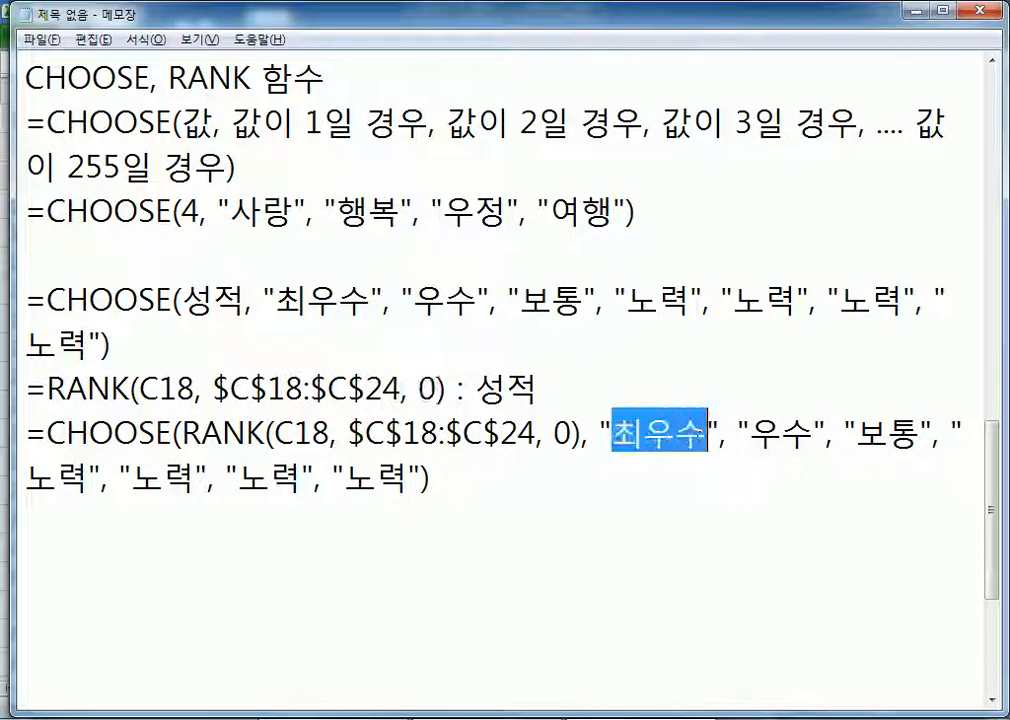
double_click(760, 438)
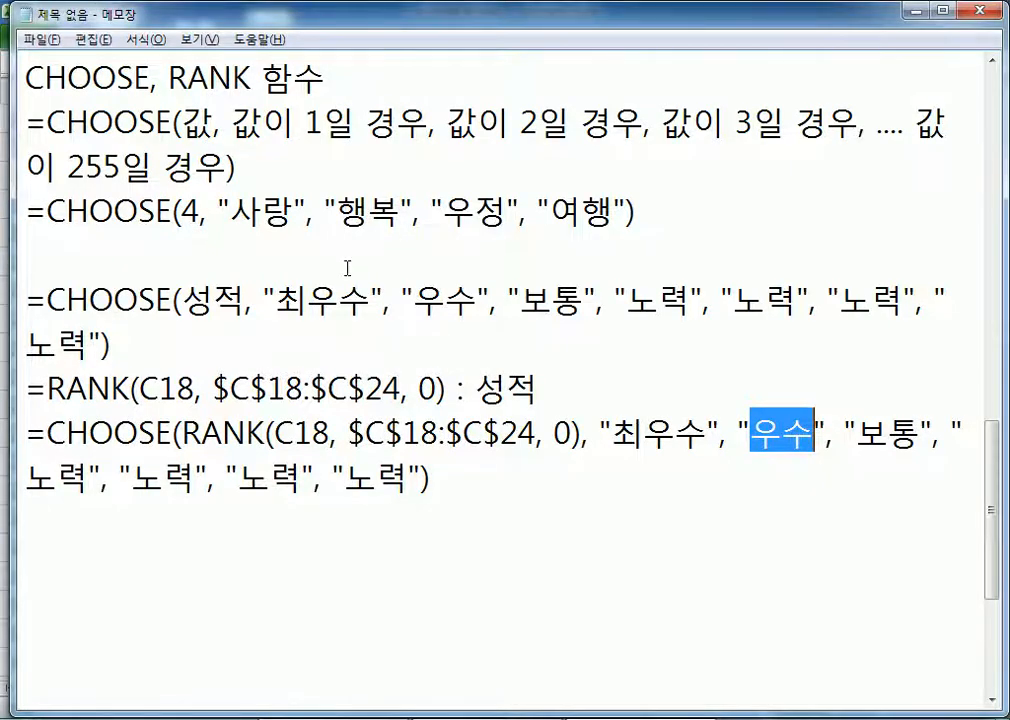
Step: Highlight the rule that remaining ranks get 노력, then commit D18's RANK formula in Excel
scroll(402, 227, up, 1)
drag(385, 125, 597, 125)
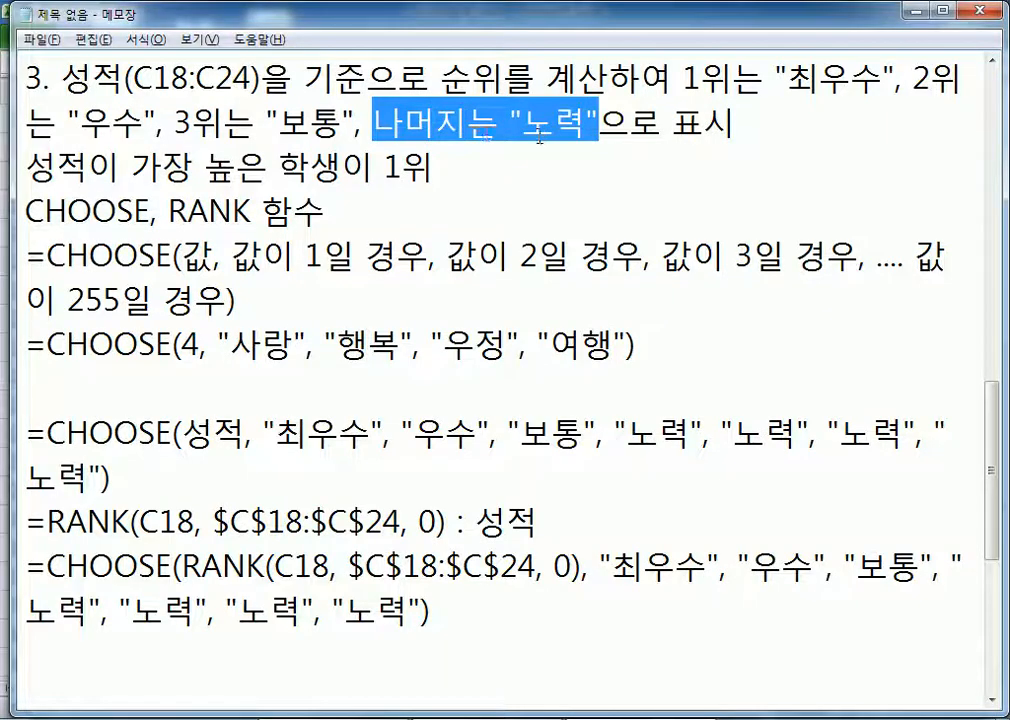
click(374, 120)
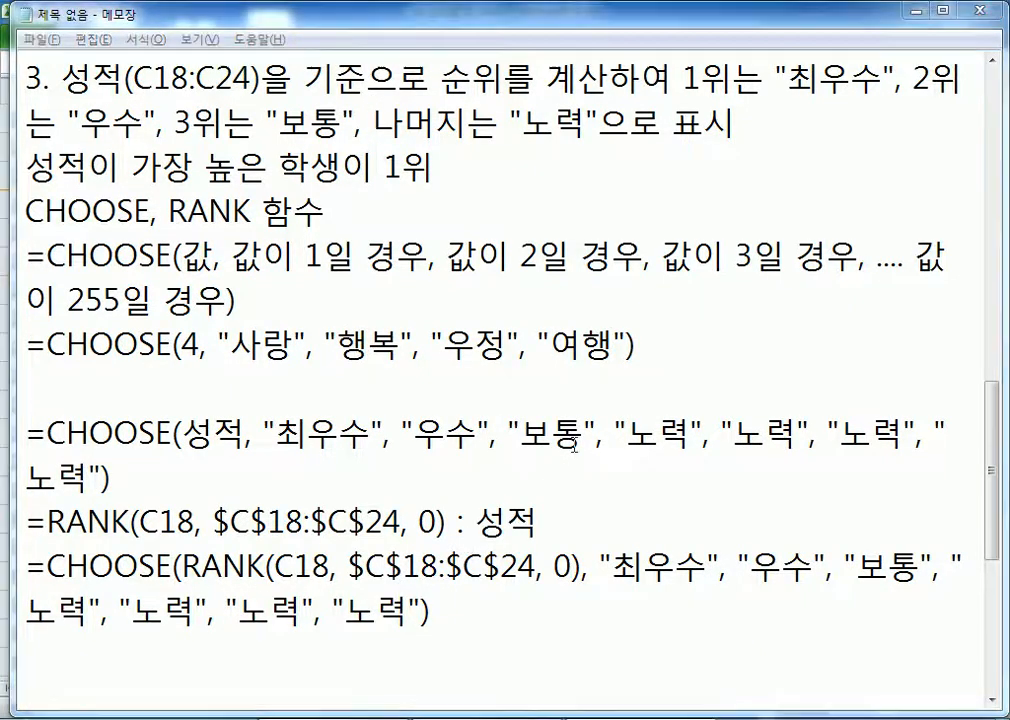
key(alt+Tab)
key(ctrl+Return)
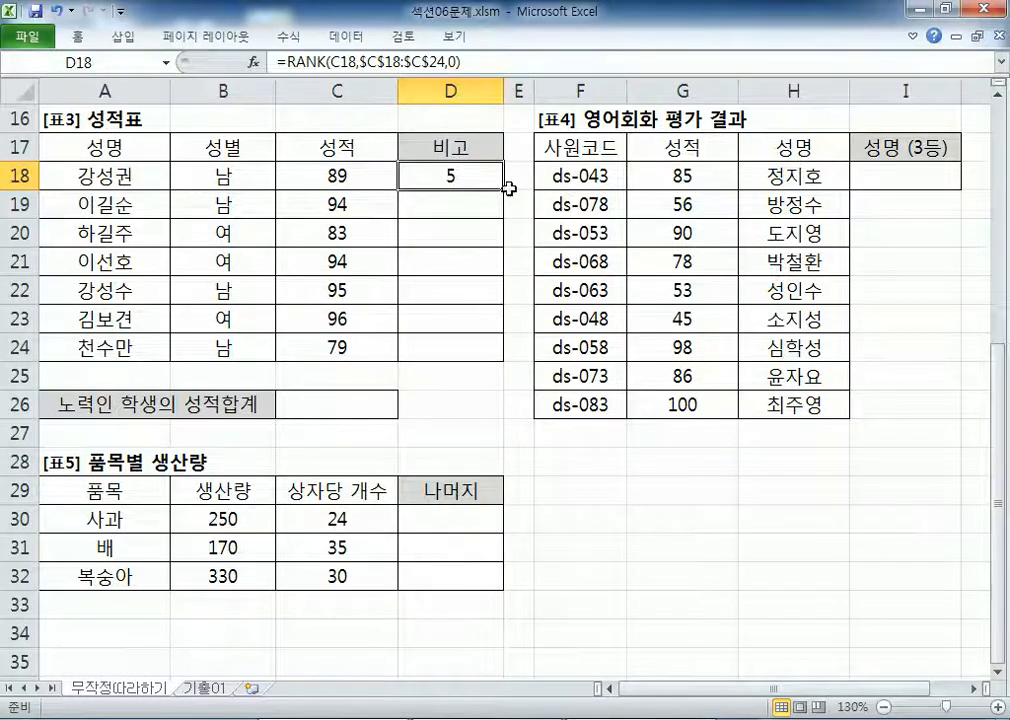
Step: Wrap D18's RANK in CHOOSE with "최우수","우수","보통" and four "노력" results, giving 노력
double_click(405, 185)
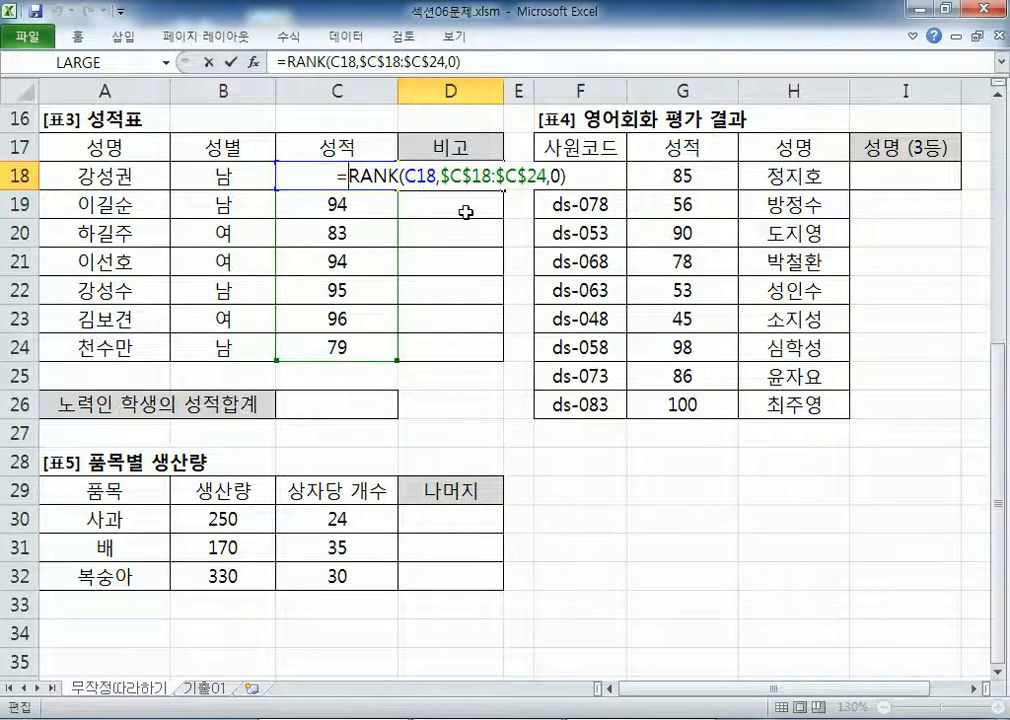
text(CHO)
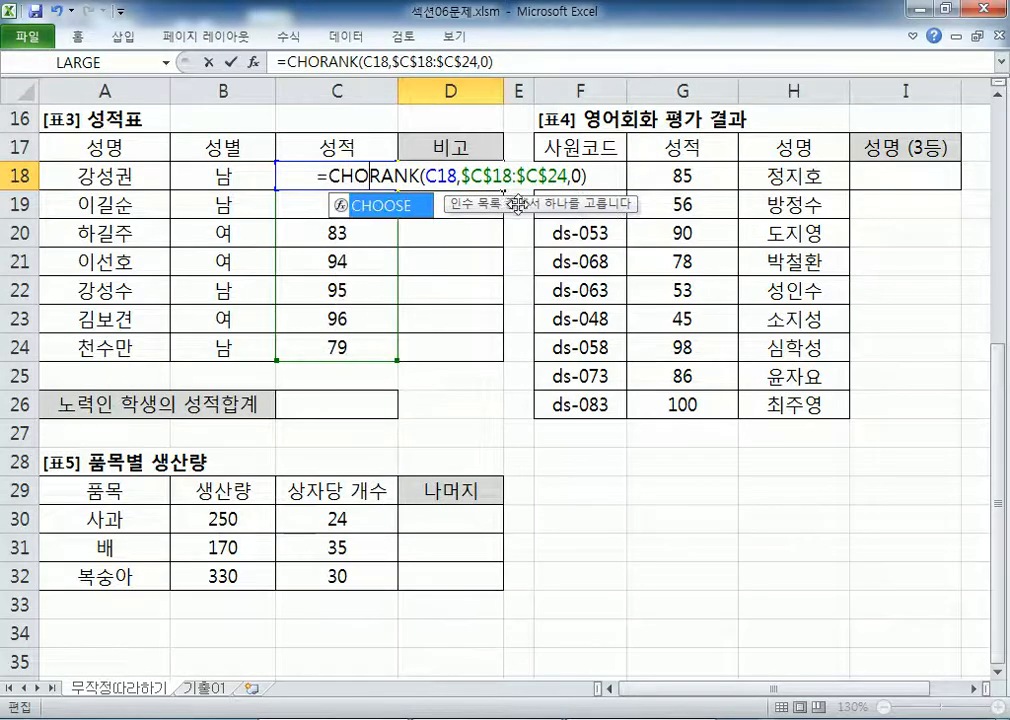
key(Tab)
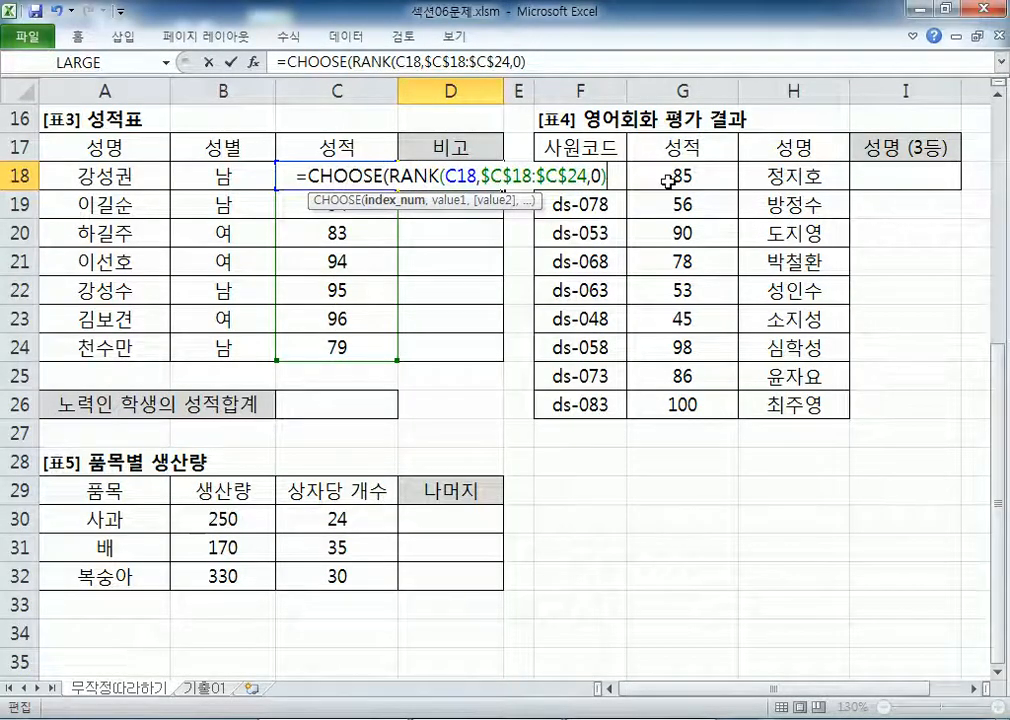
text(,)
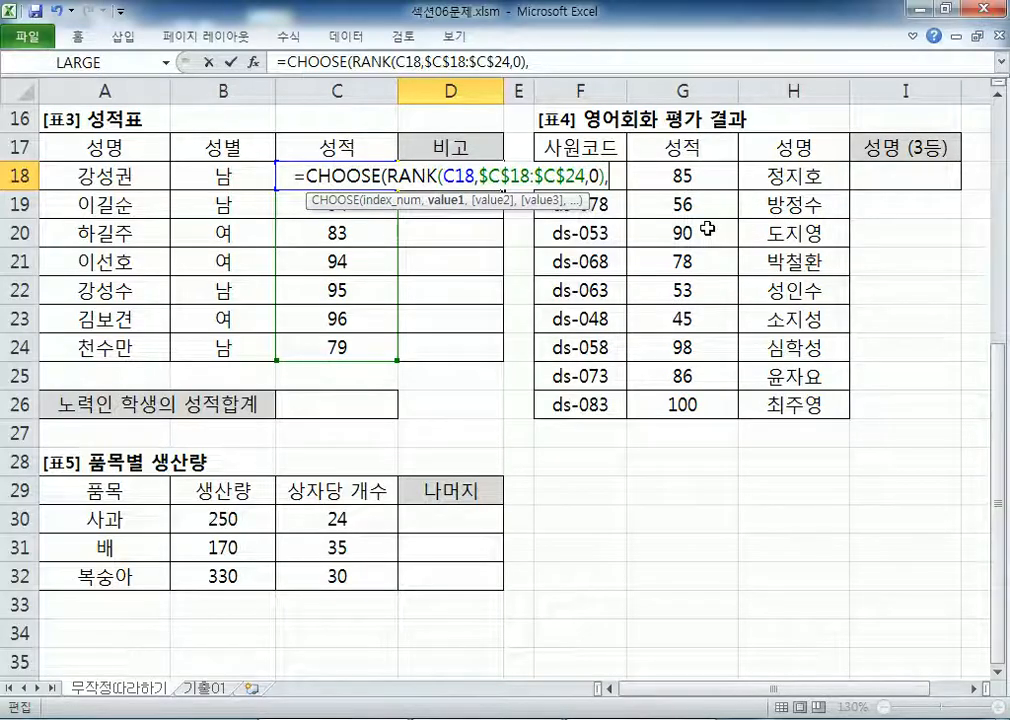
text("최우수")
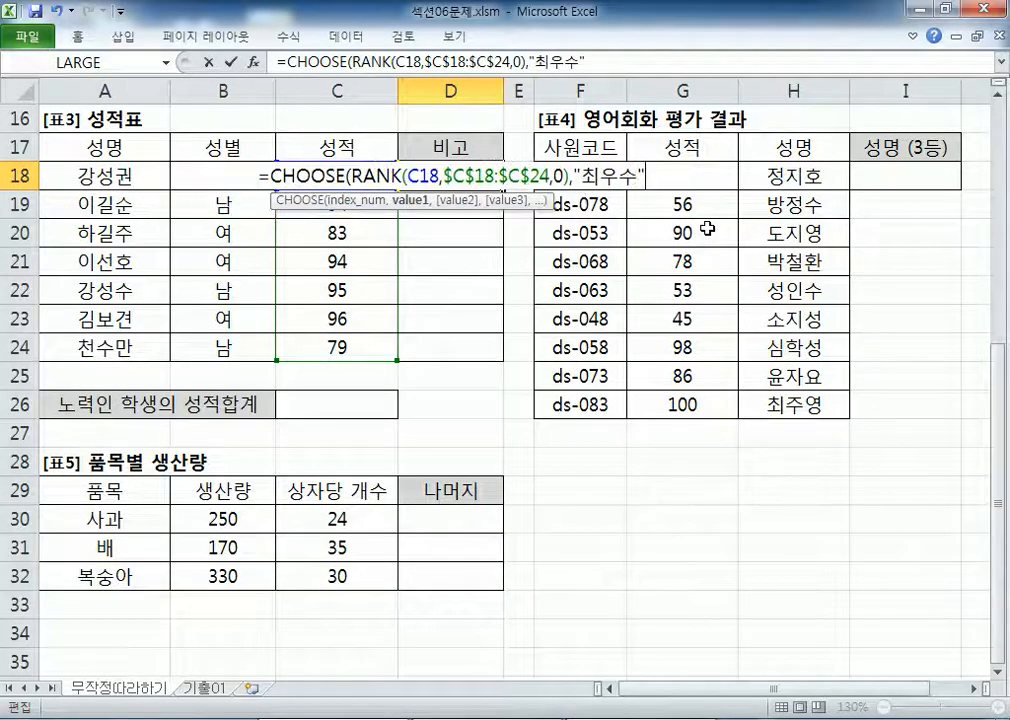
text(,"우)
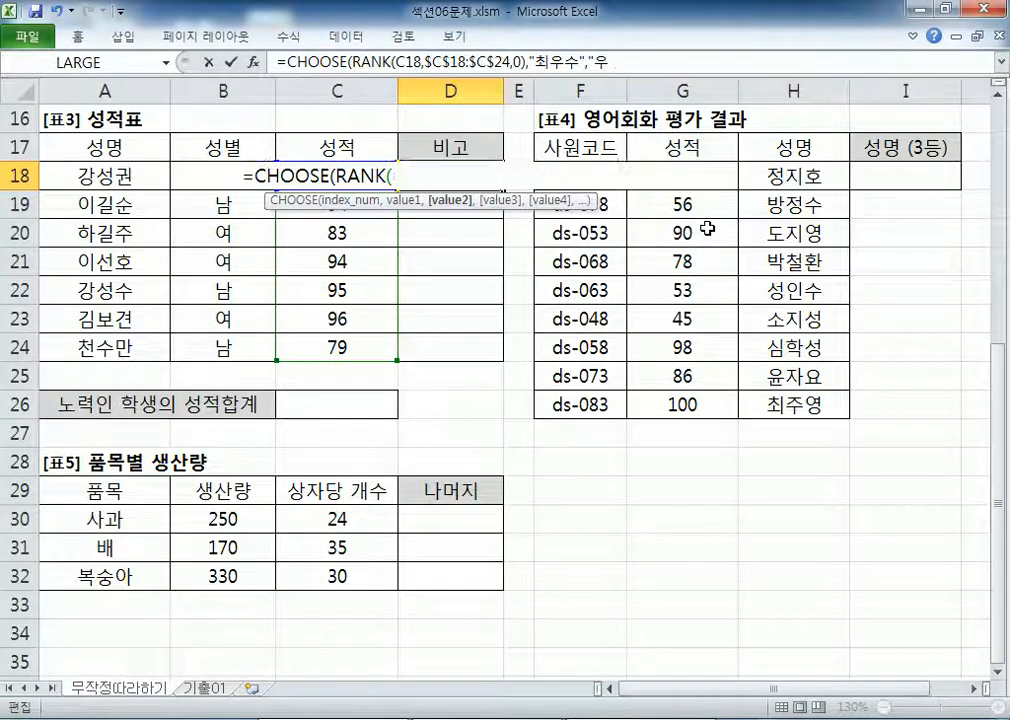
text(수","볼)
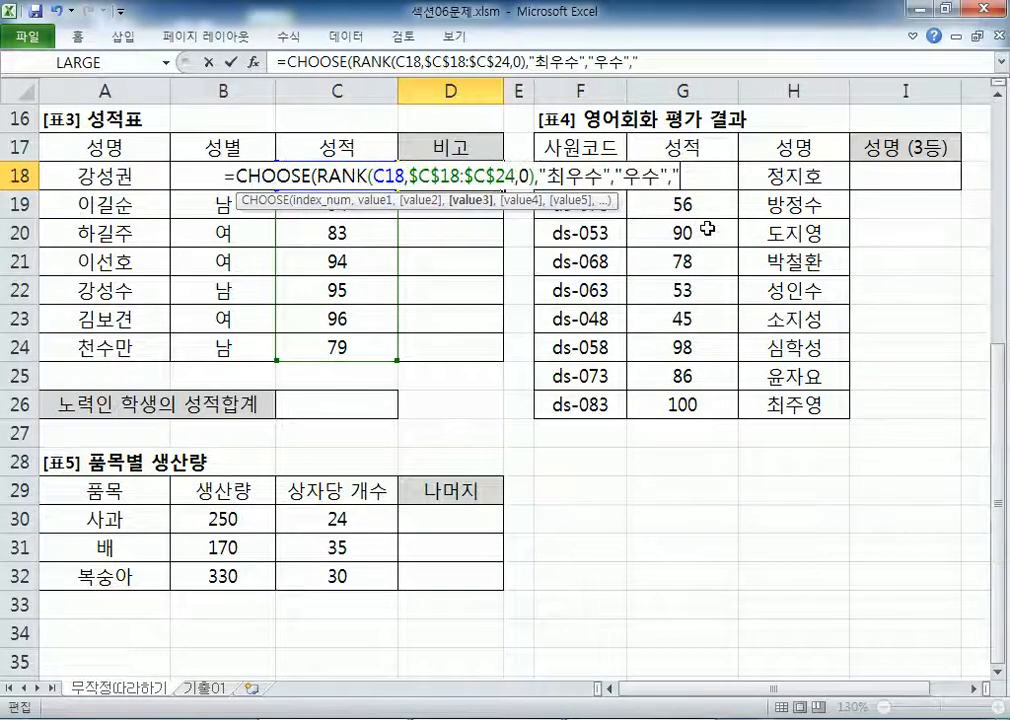
text(통","노력)
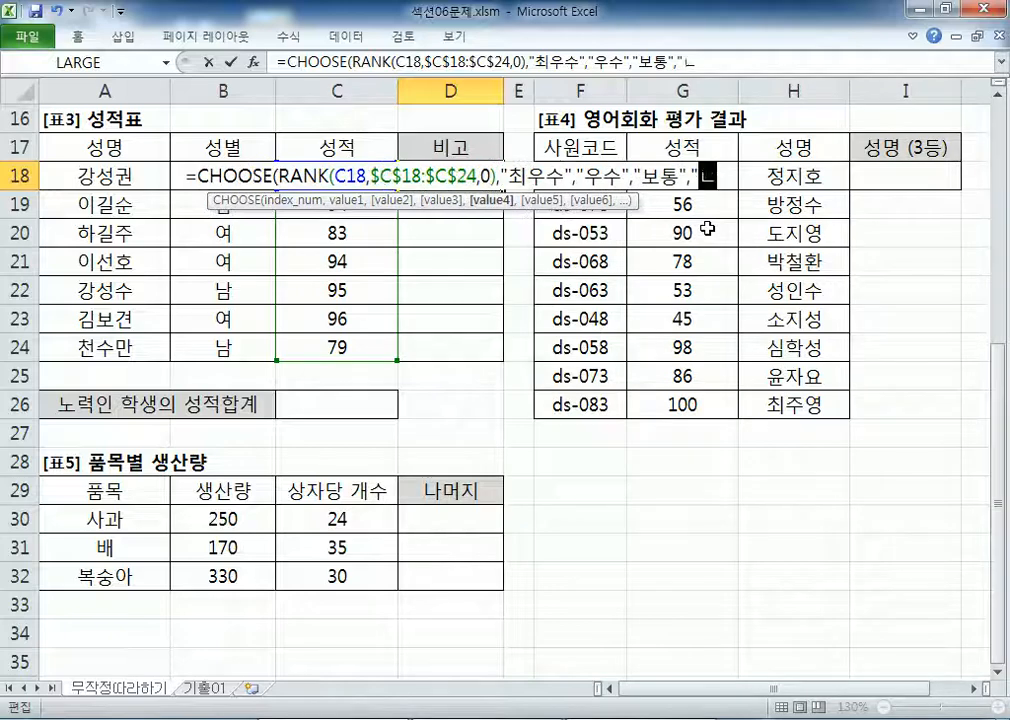
text(",)
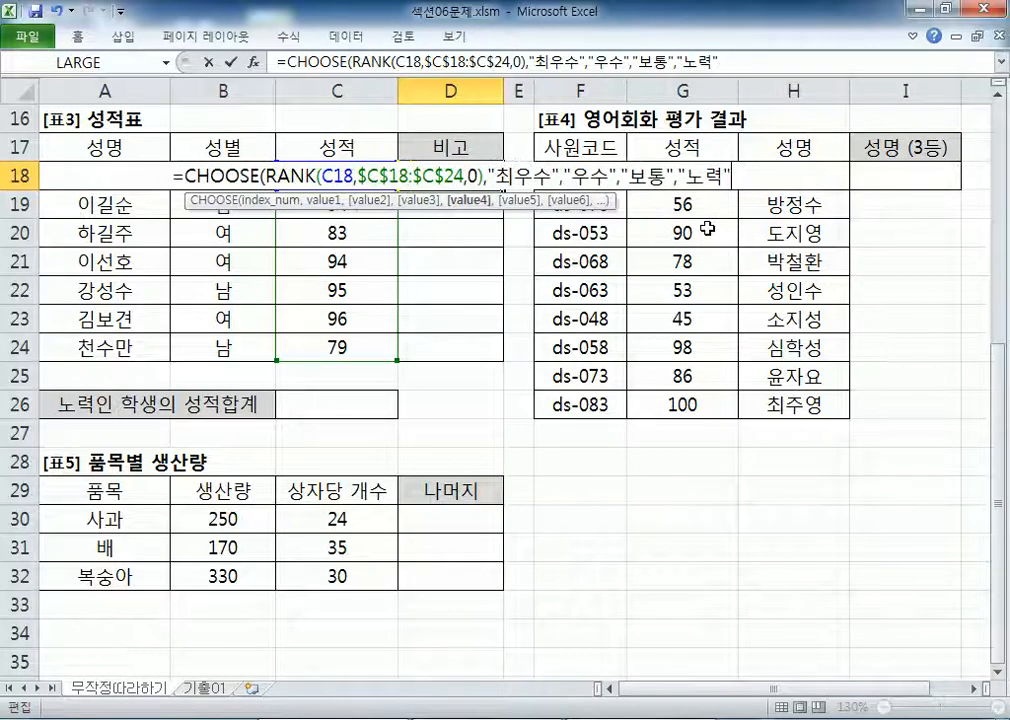
text("노력","노력)
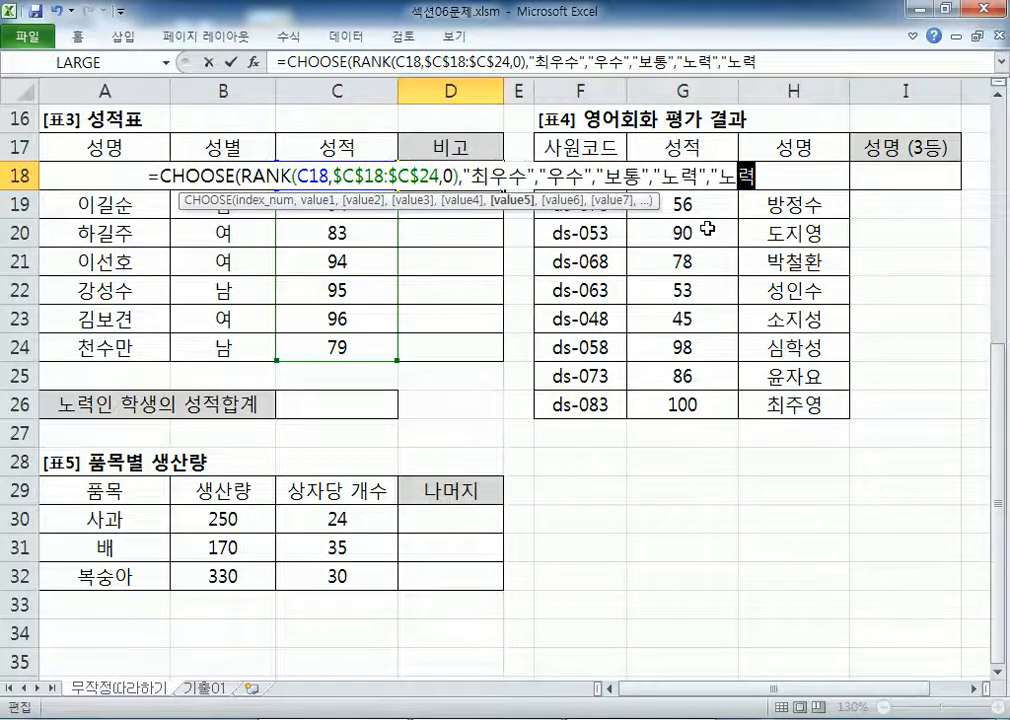
text(","노력"ㅡ,)
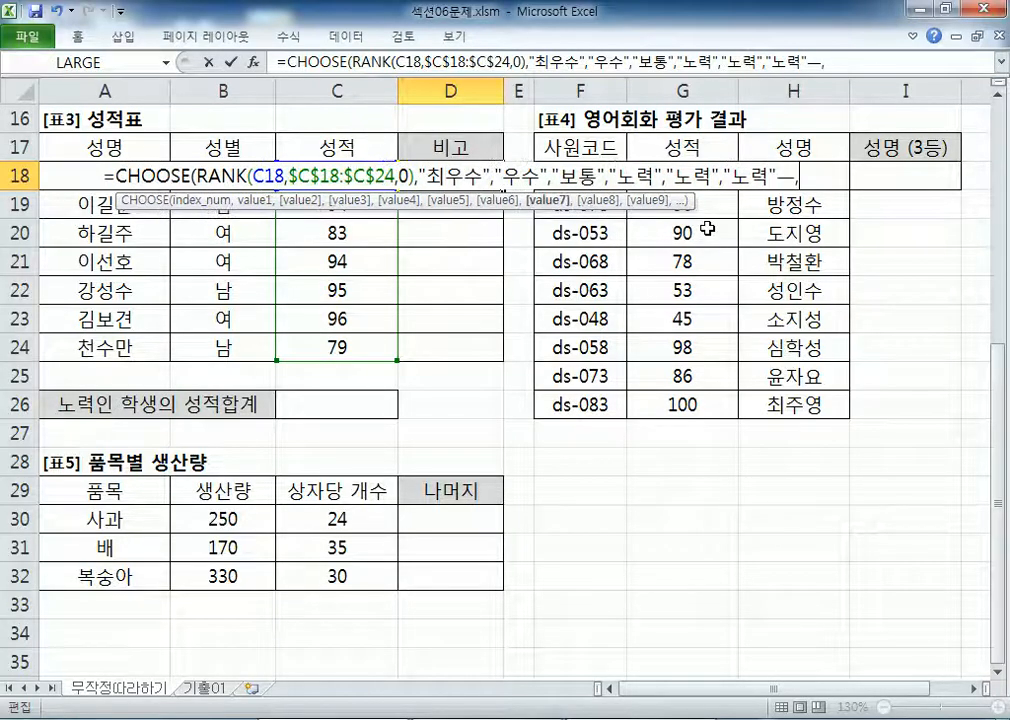
key(BackSpace)
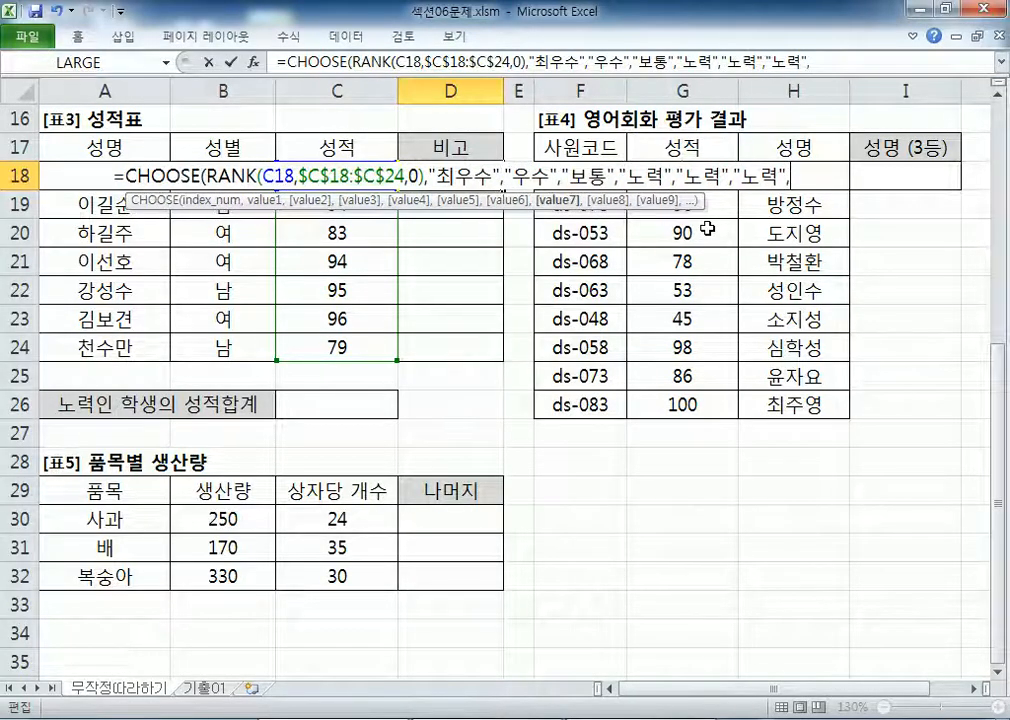
text("노력)
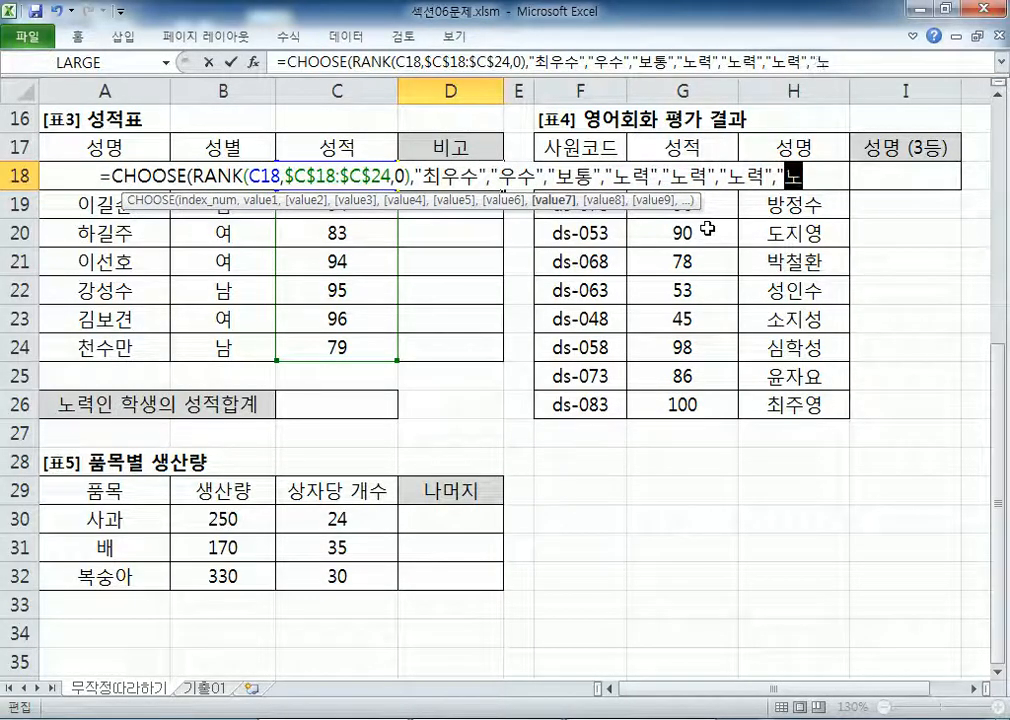
text("))
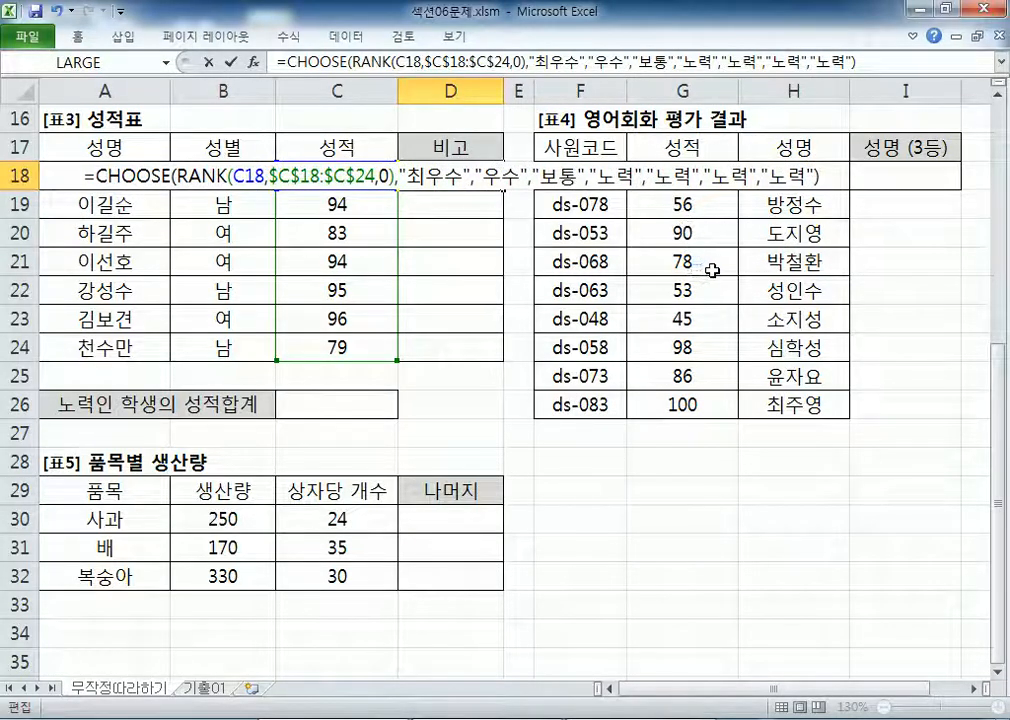
key(Return)
click(460, 171)
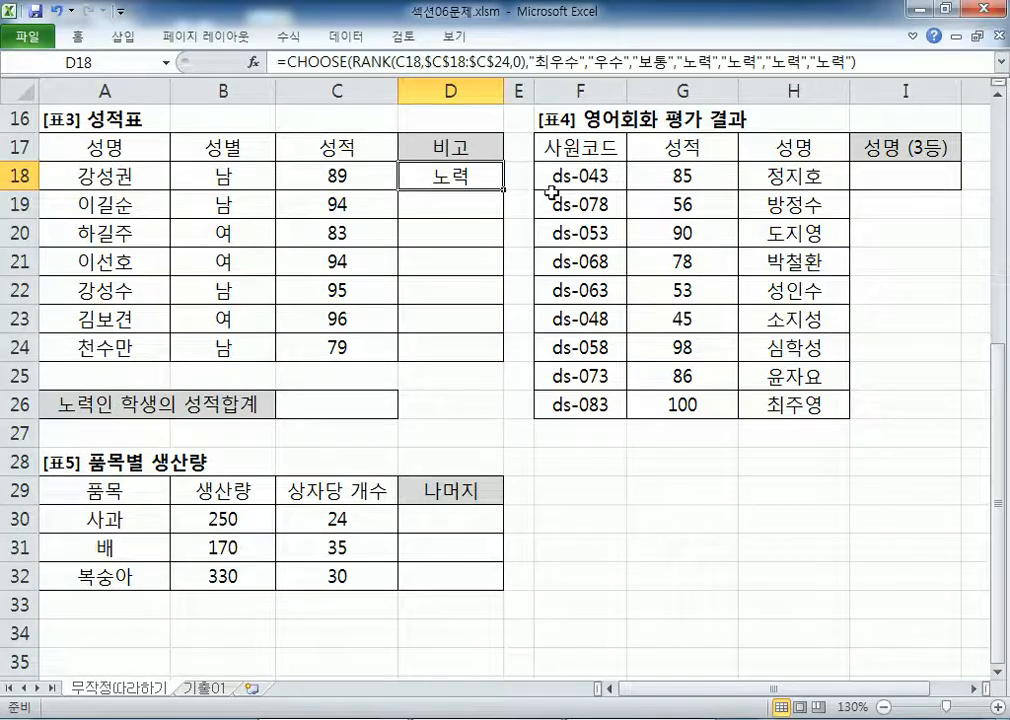
key(F2)
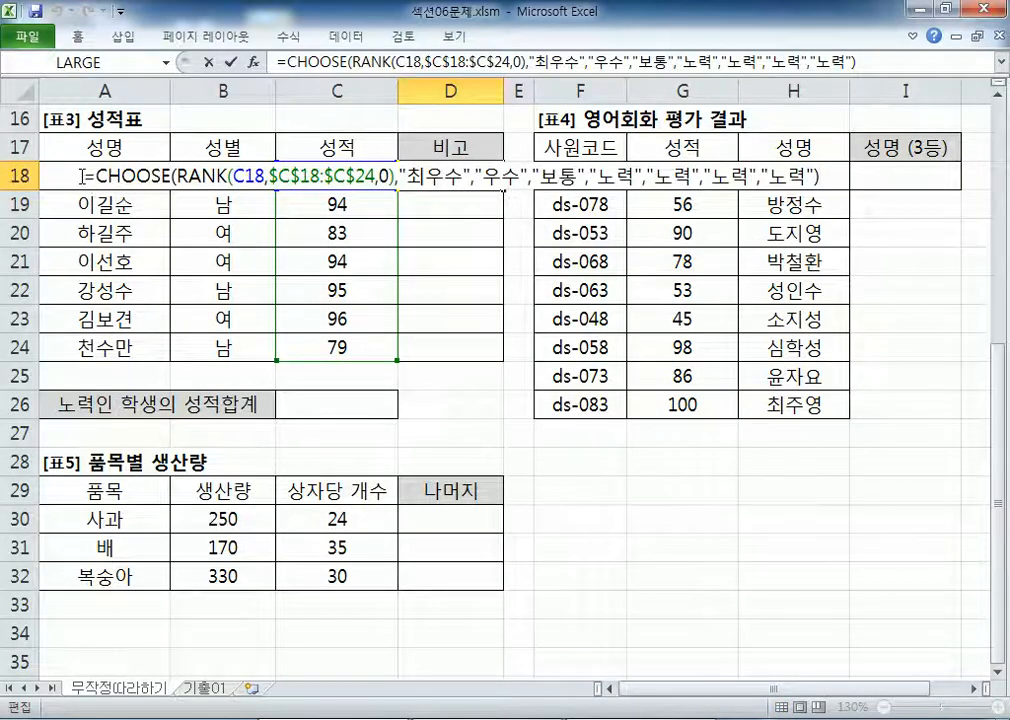
Step: Copy D18's grade formula, fill it down to D24, and paste it into the notes
drag(84, 176, 846, 236)
key(ctrl+c)
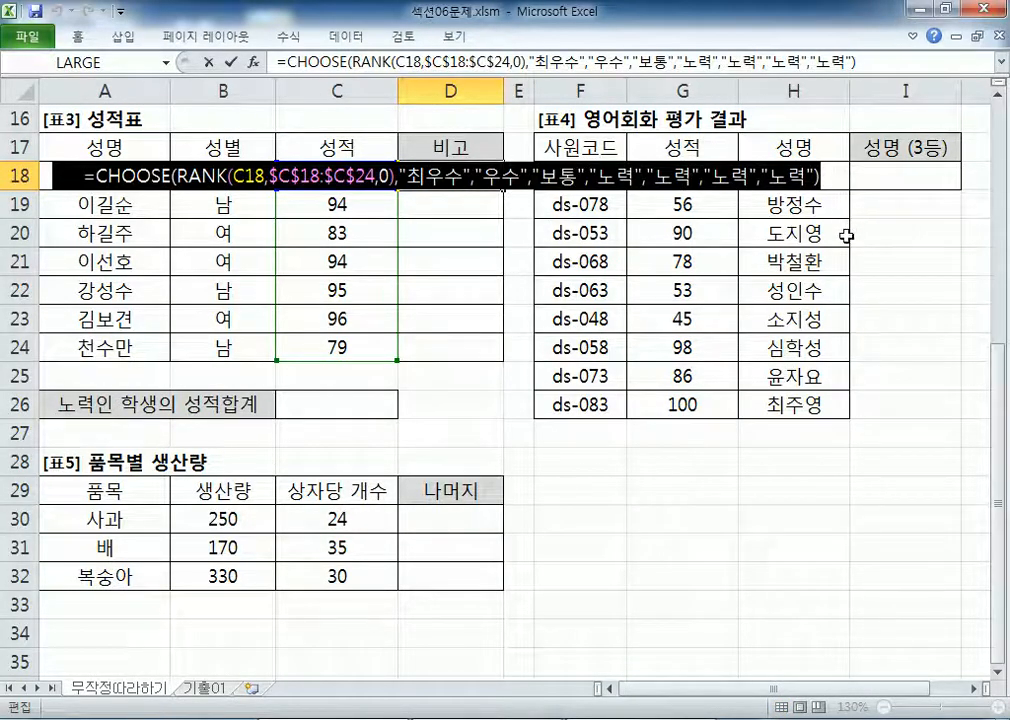
key(Escape)
drag(503, 187, 503, 187)
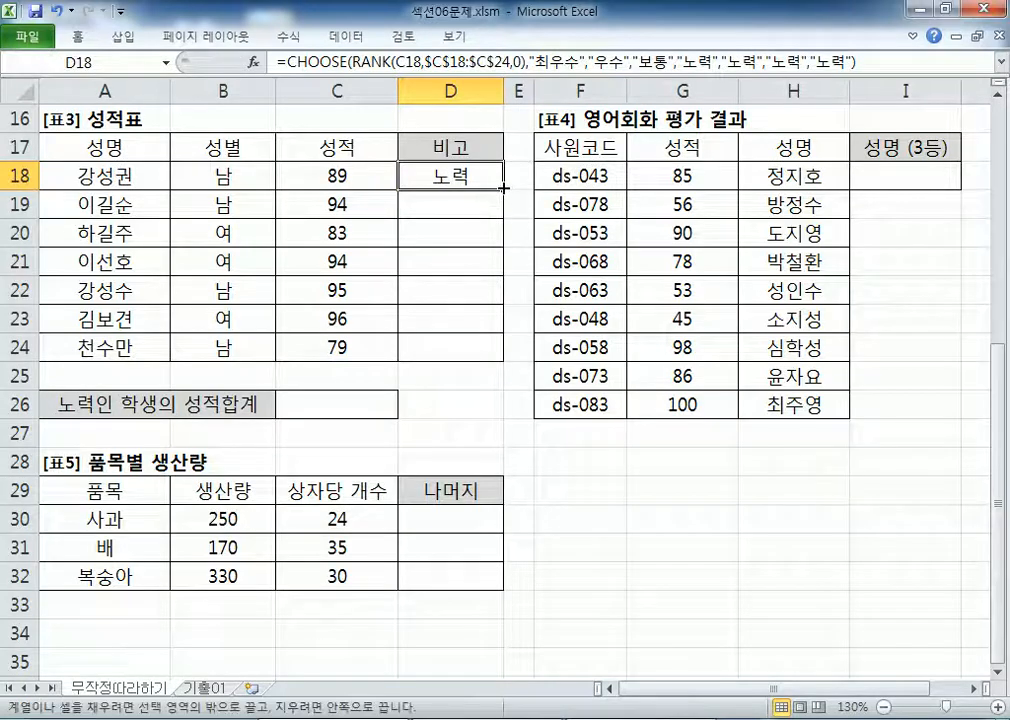
double_click(503, 187)
click(371, 326)
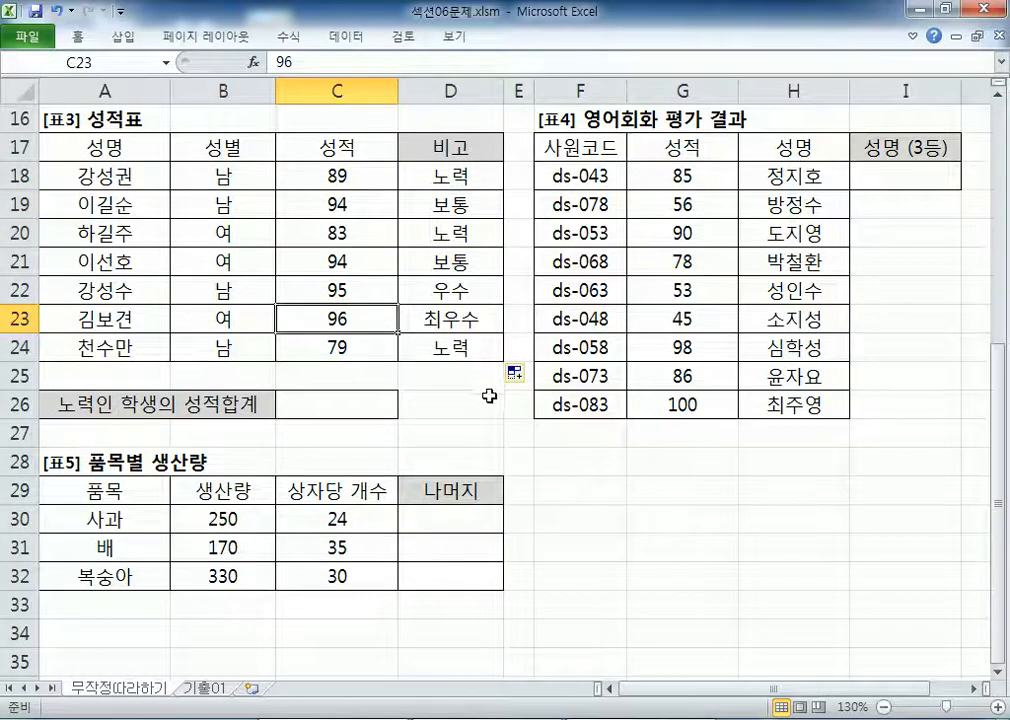
key(alt+Tab)
scroll(196, 623, down, 2)
key(ctrl+v)
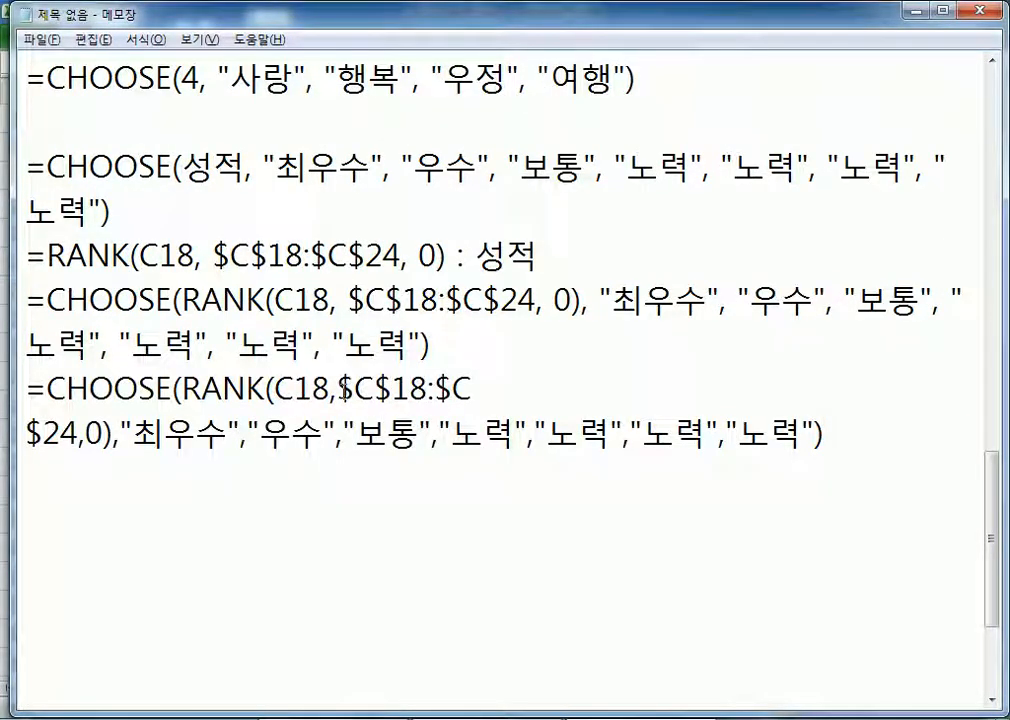
Step: Point out the spaces after C18, and $C$24, then cut the pasted formula line
drag(338, 300, 347, 300)
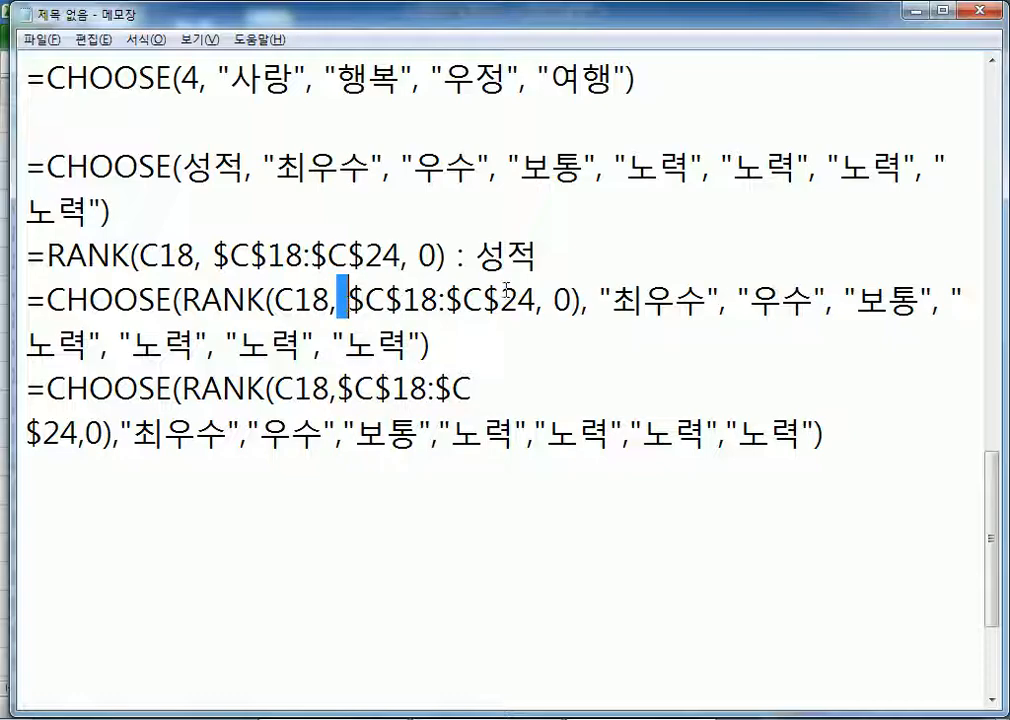
drag(542, 300, 553, 300)
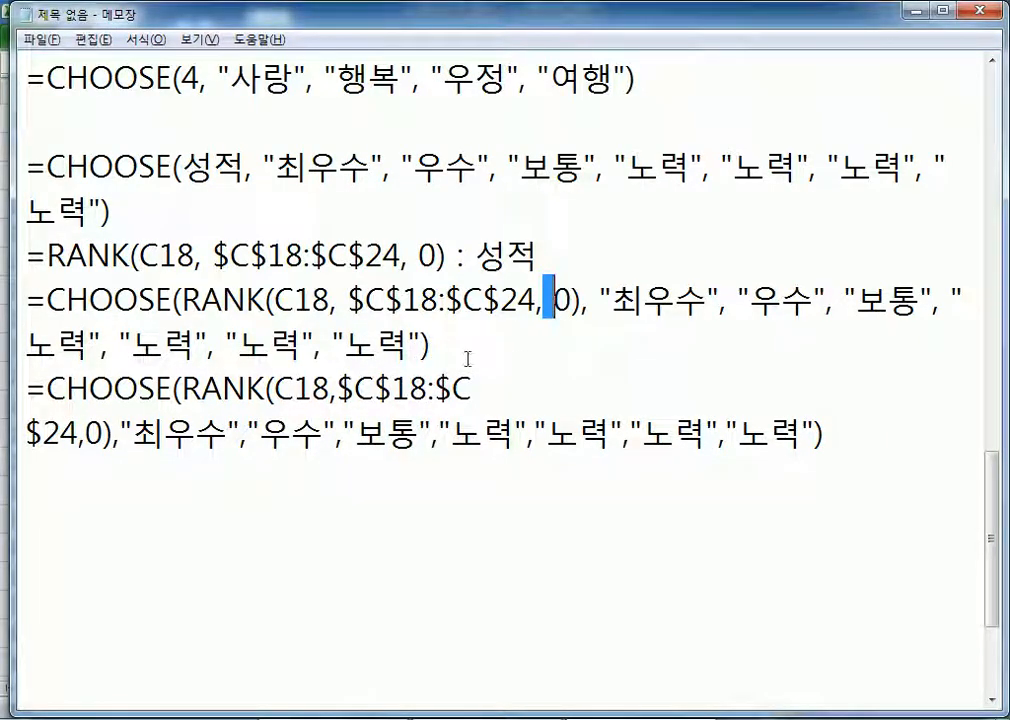
drag(24, 388, 856, 432)
key(ctrl+x)
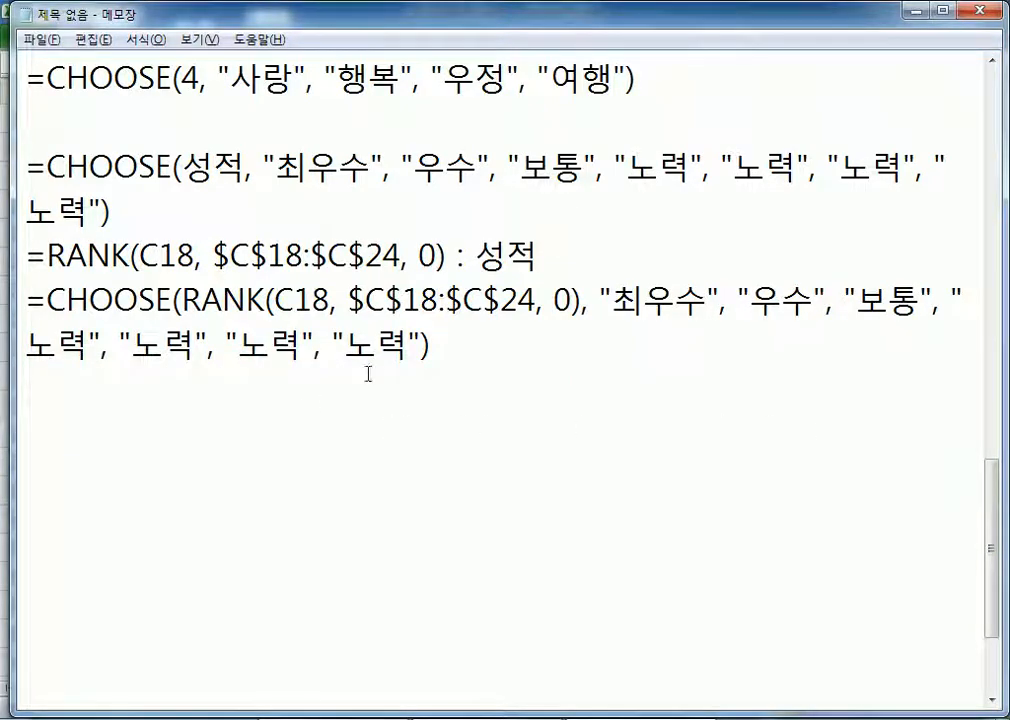
Step: Compare D18's formula with the notes' grade words, add an empty line, then select C26
key(alt+Tab)
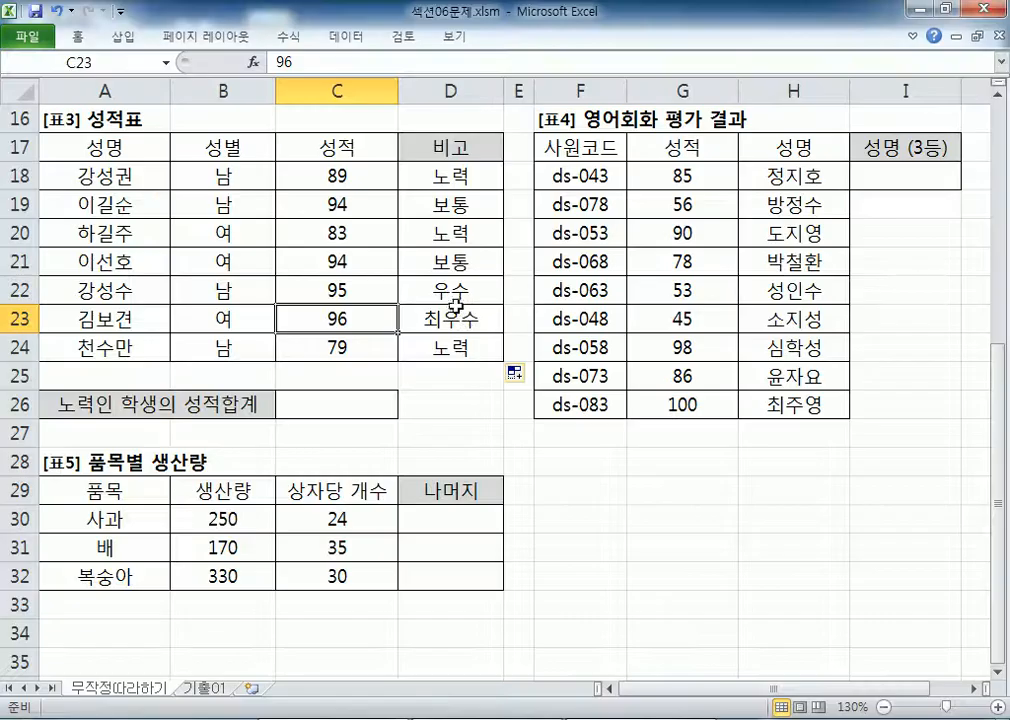
click(467, 179)
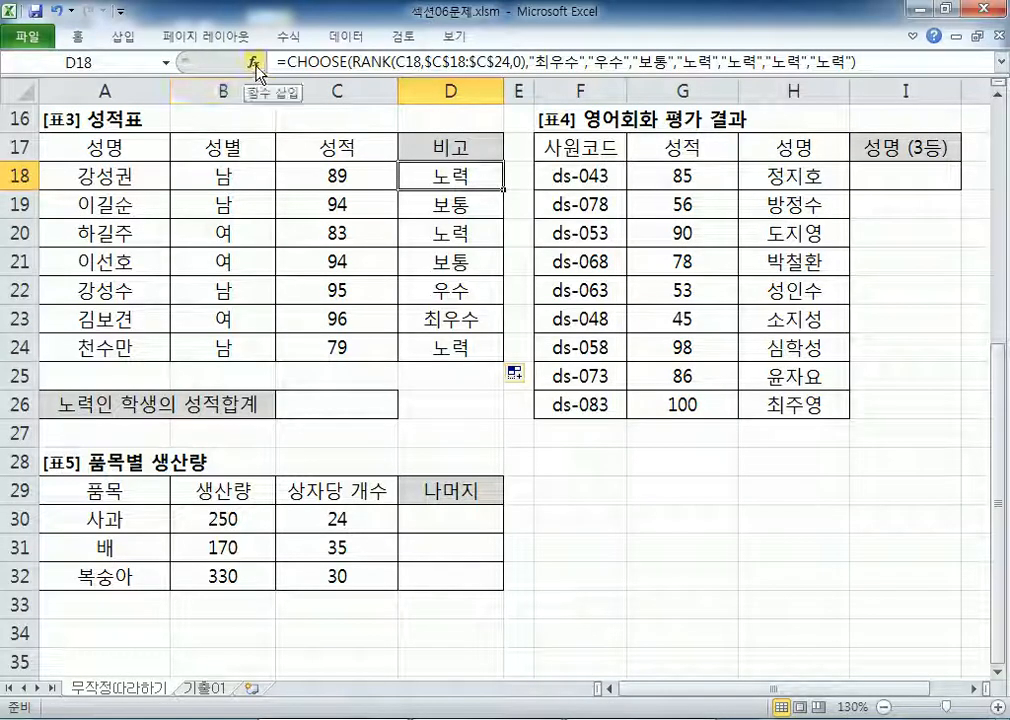
key(alt+Tab)
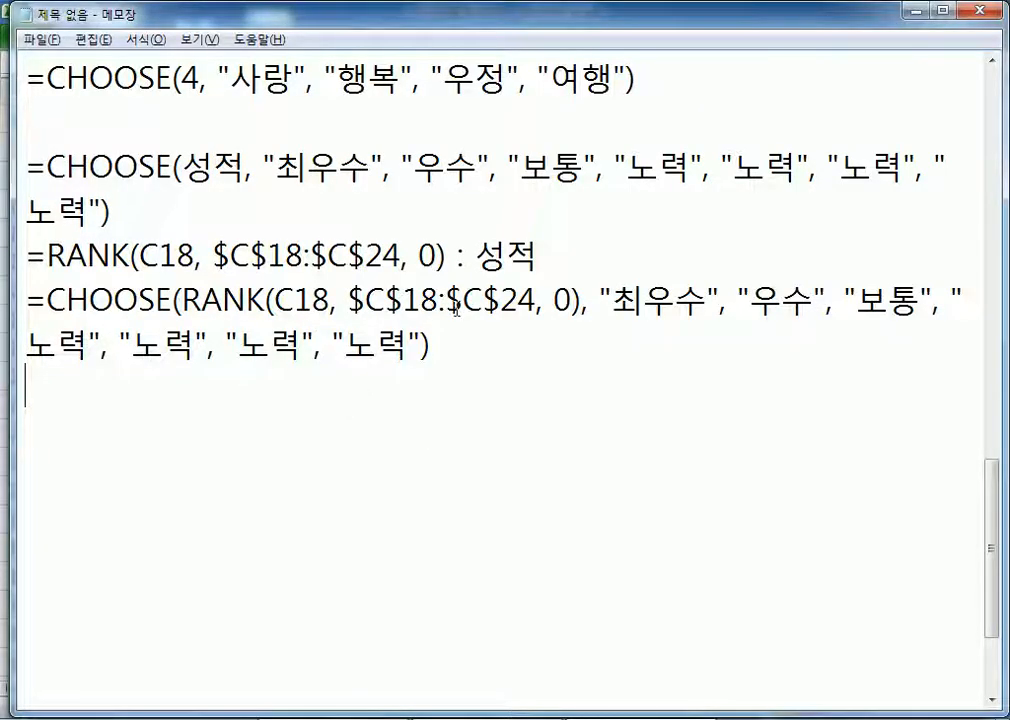
drag(608, 298, 919, 298)
click(648, 330)
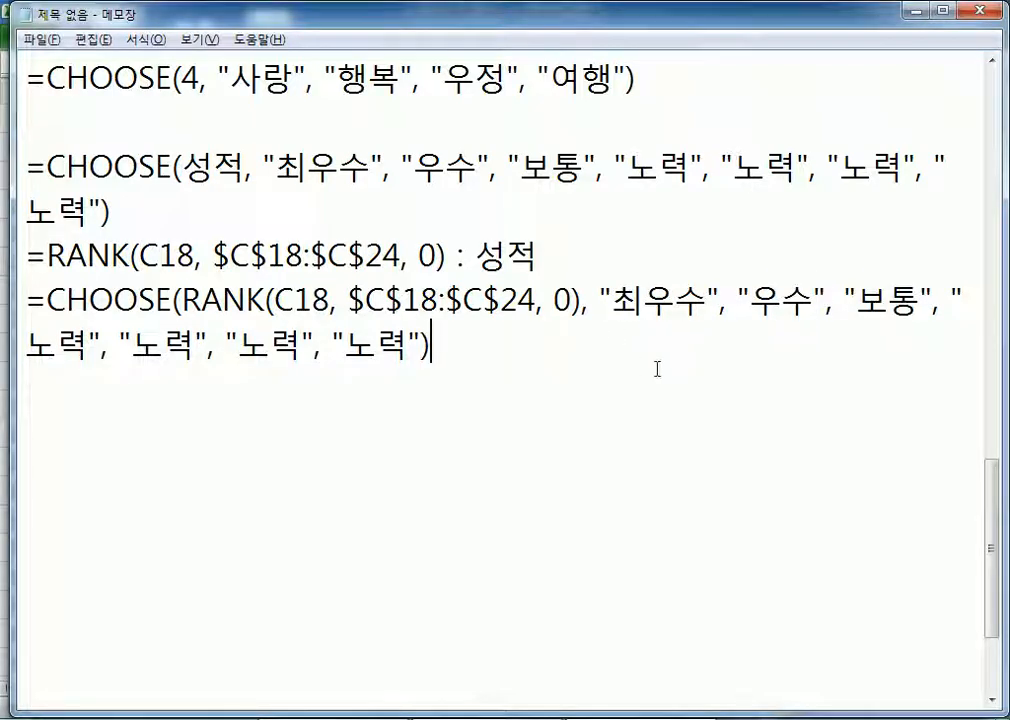
key(Return)
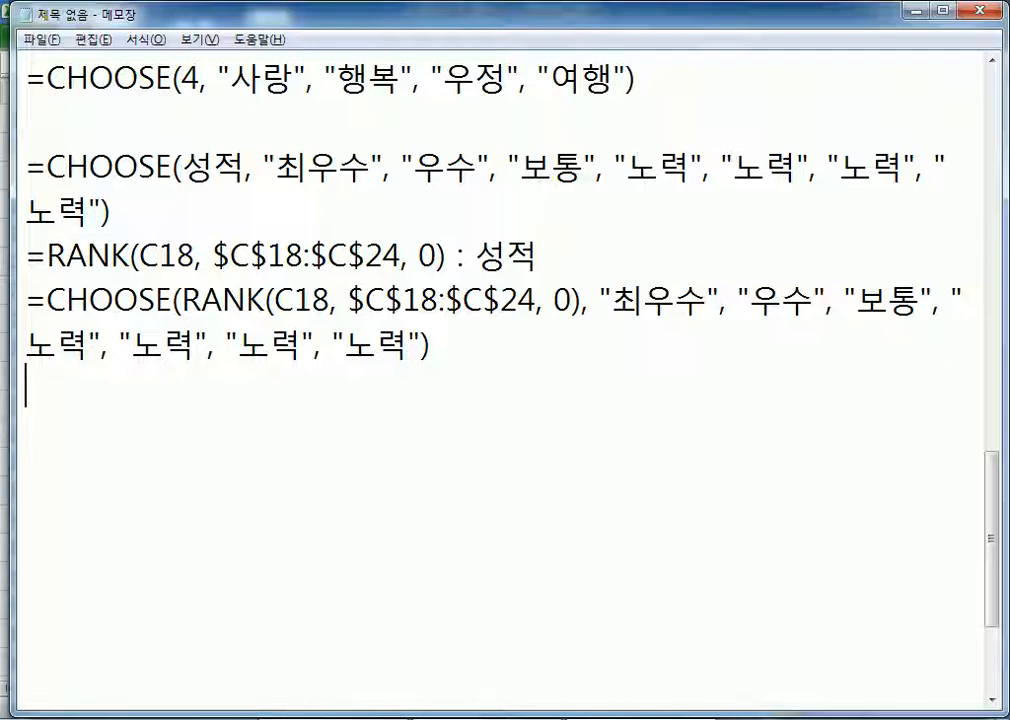
key(alt+Tab)
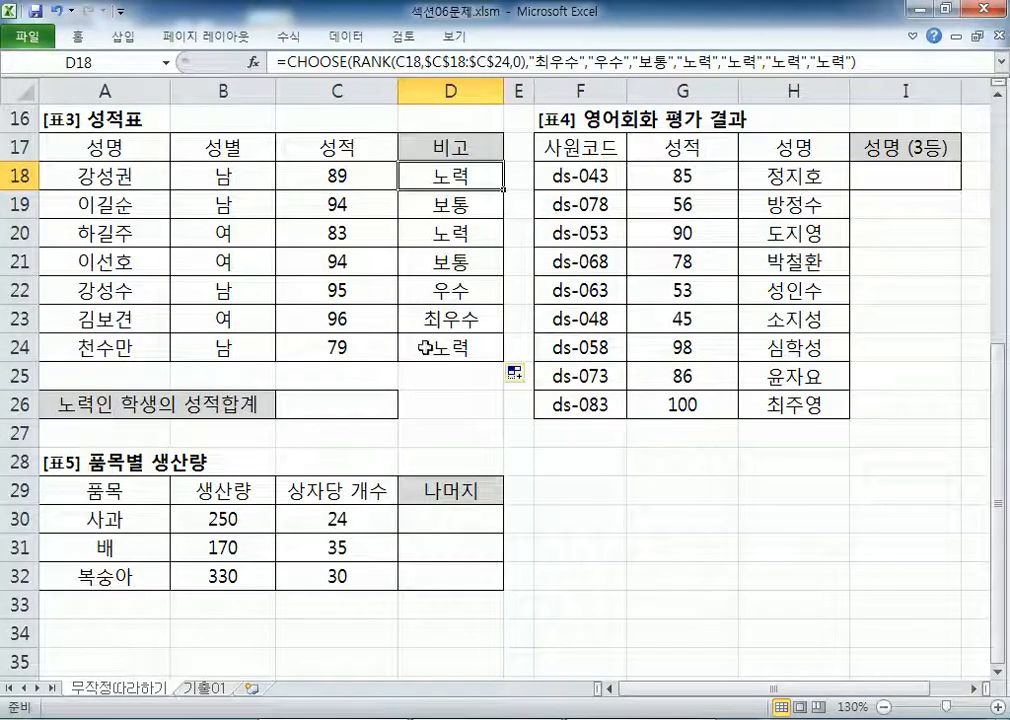
click(375, 405)
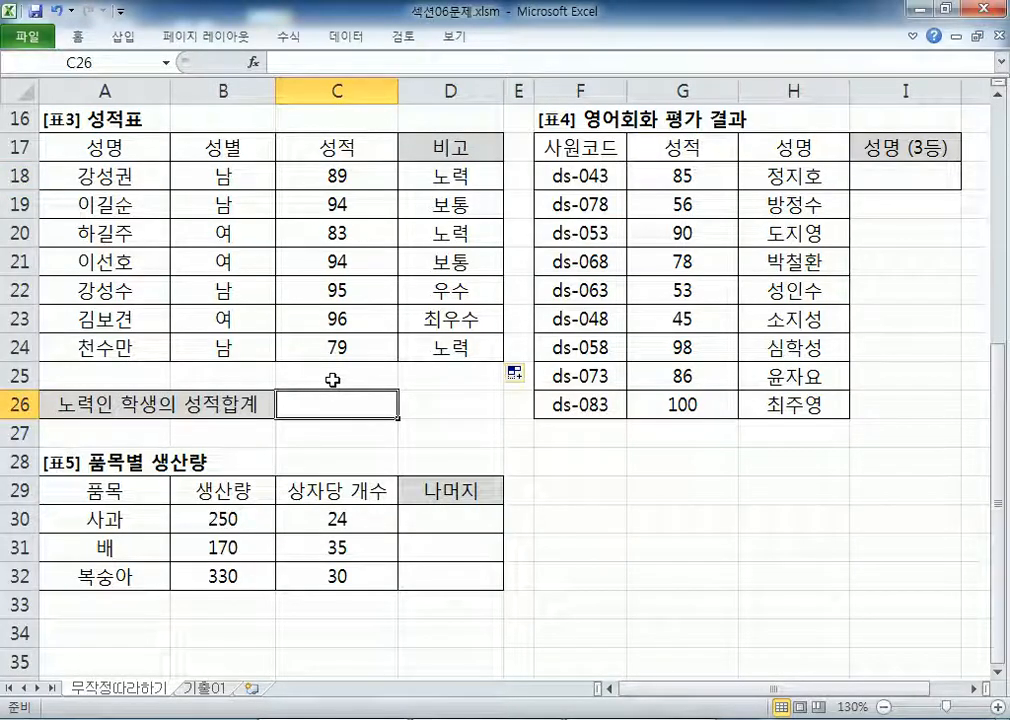
Step: Type the problem 4 line '4. 비고(D18:D24)가 "노력"' in the notes
key(alt+Tab)
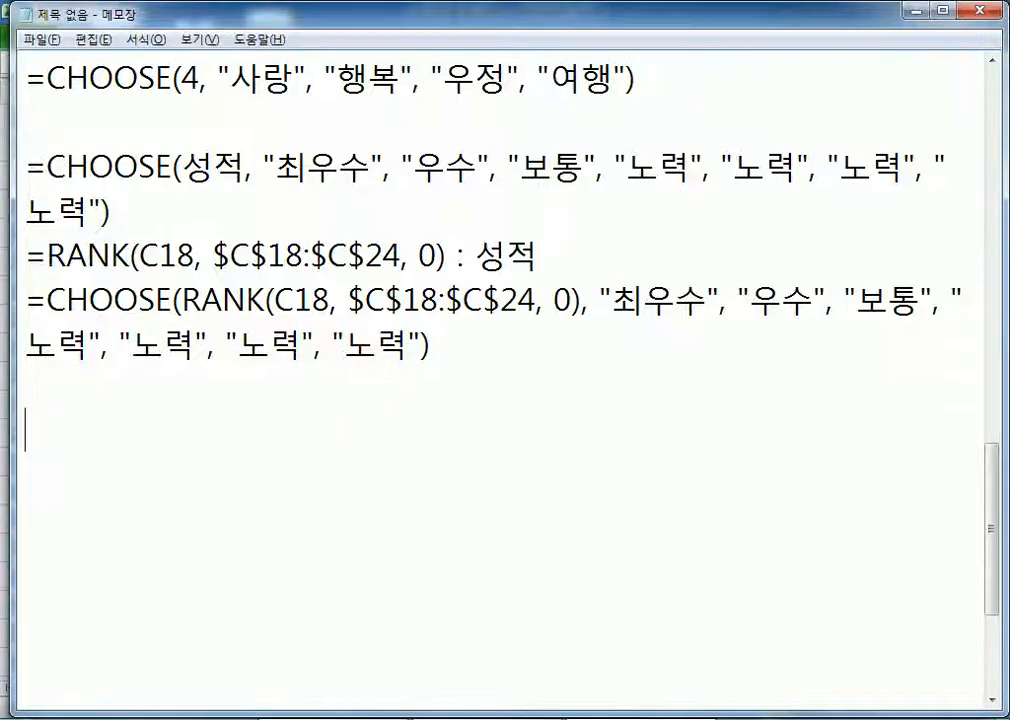
text(4.)
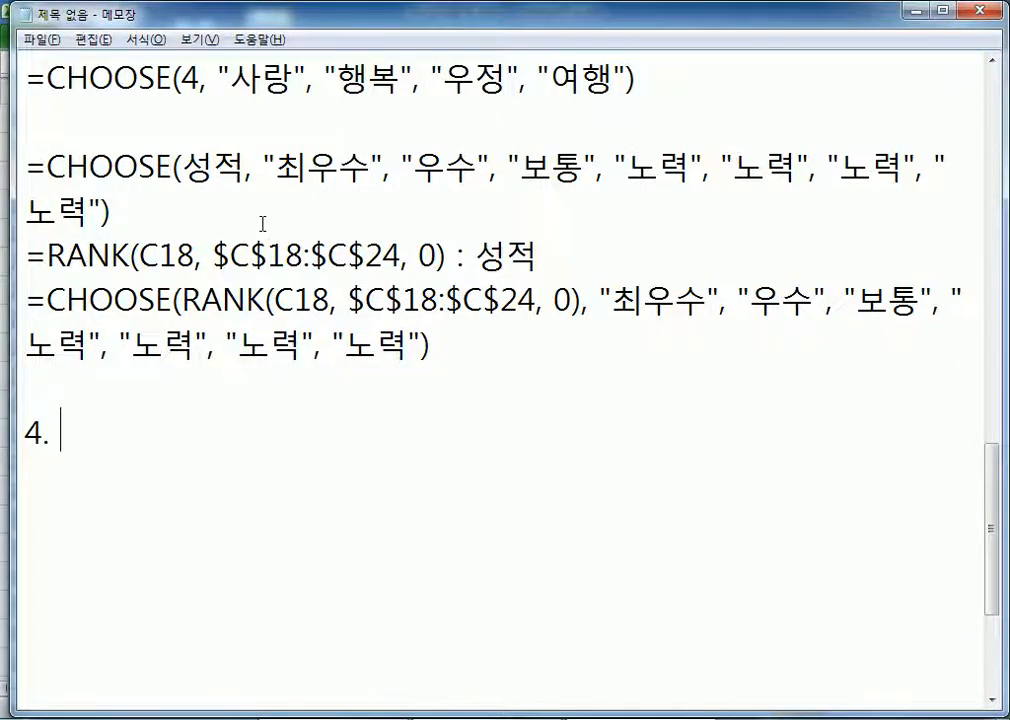
scroll(200, 273, down, 2)
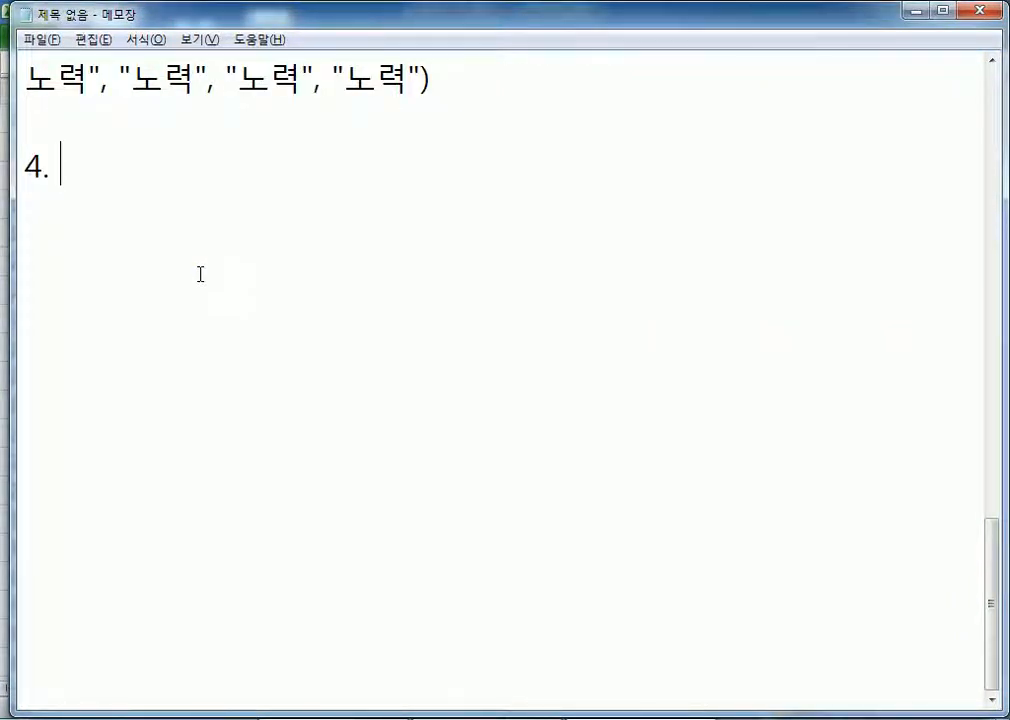
text(비고)
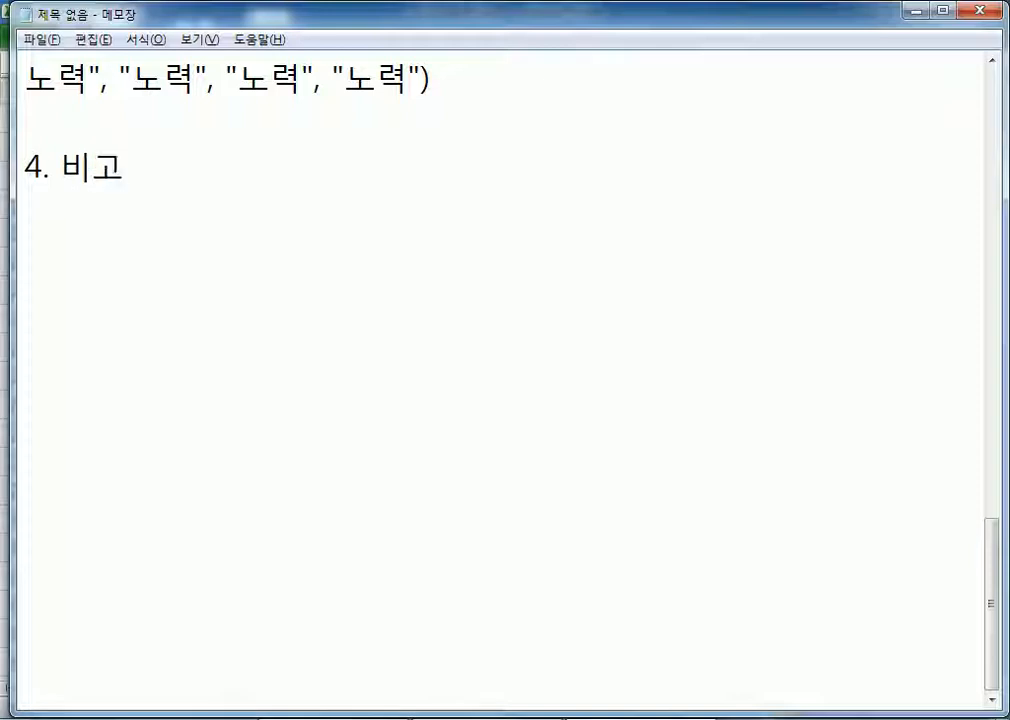
text((D18:D)
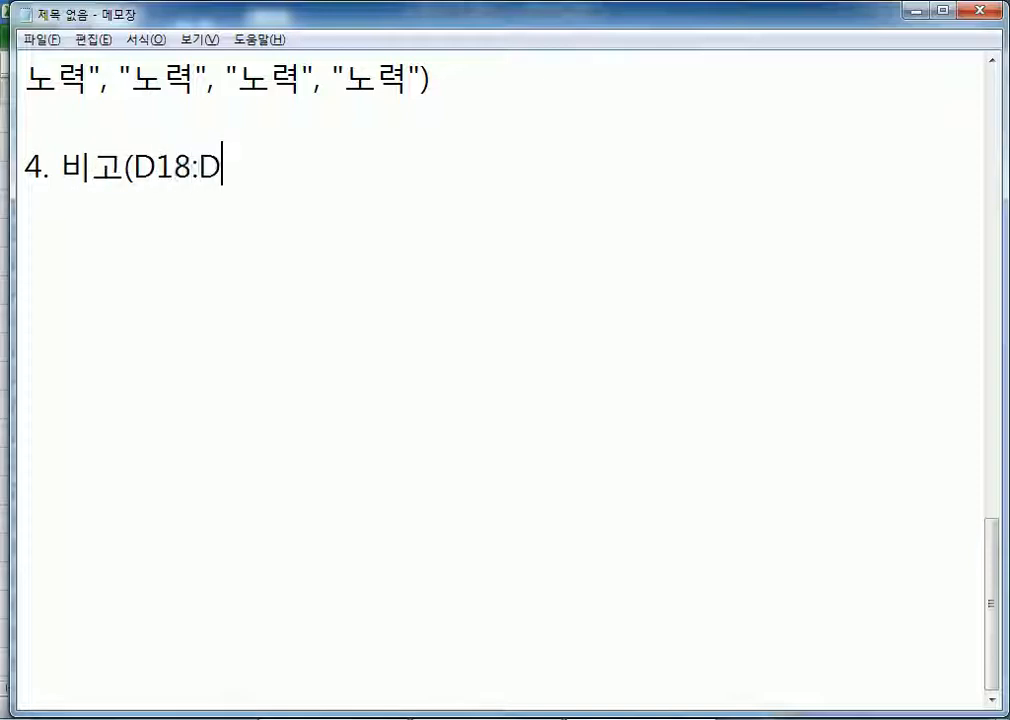
text(24)가 )
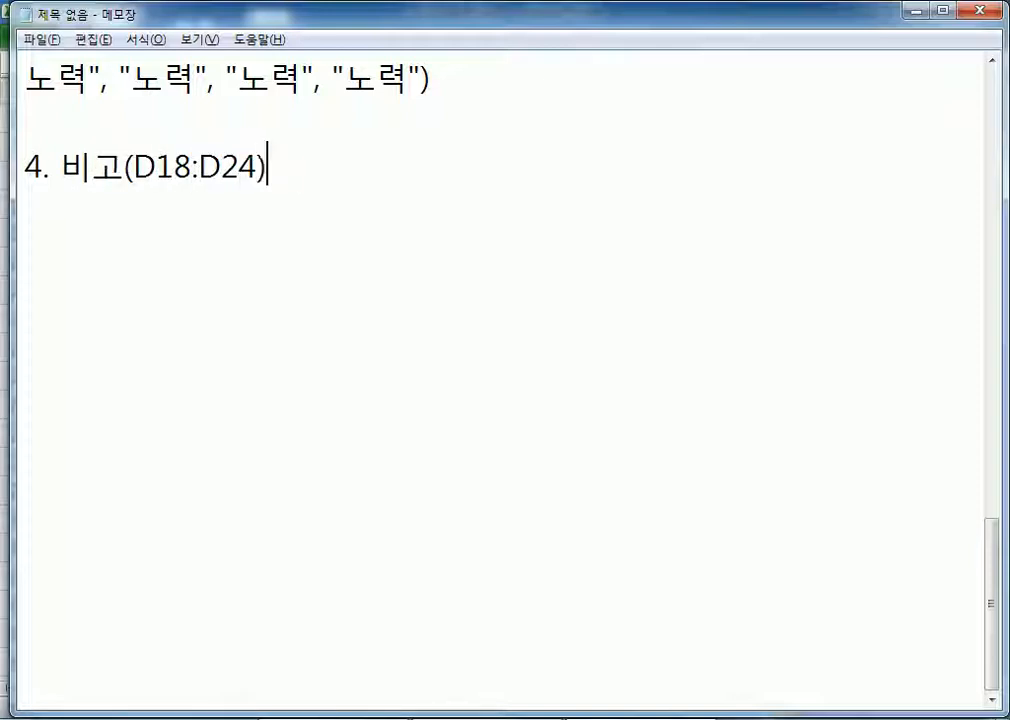
text("노력")
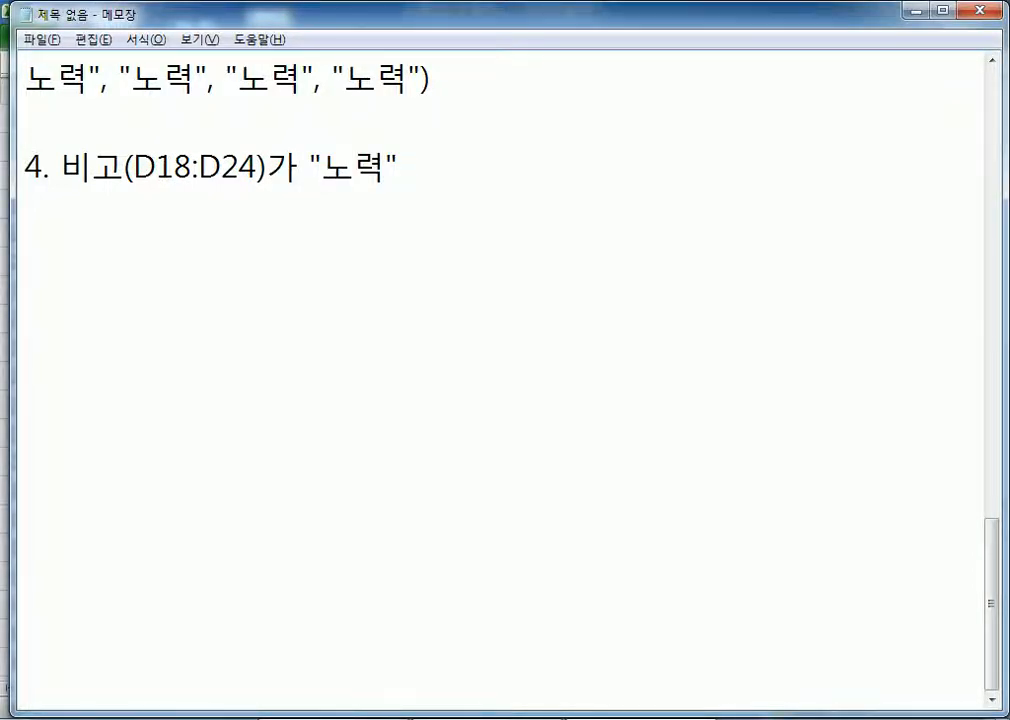
key(alt+Tab)
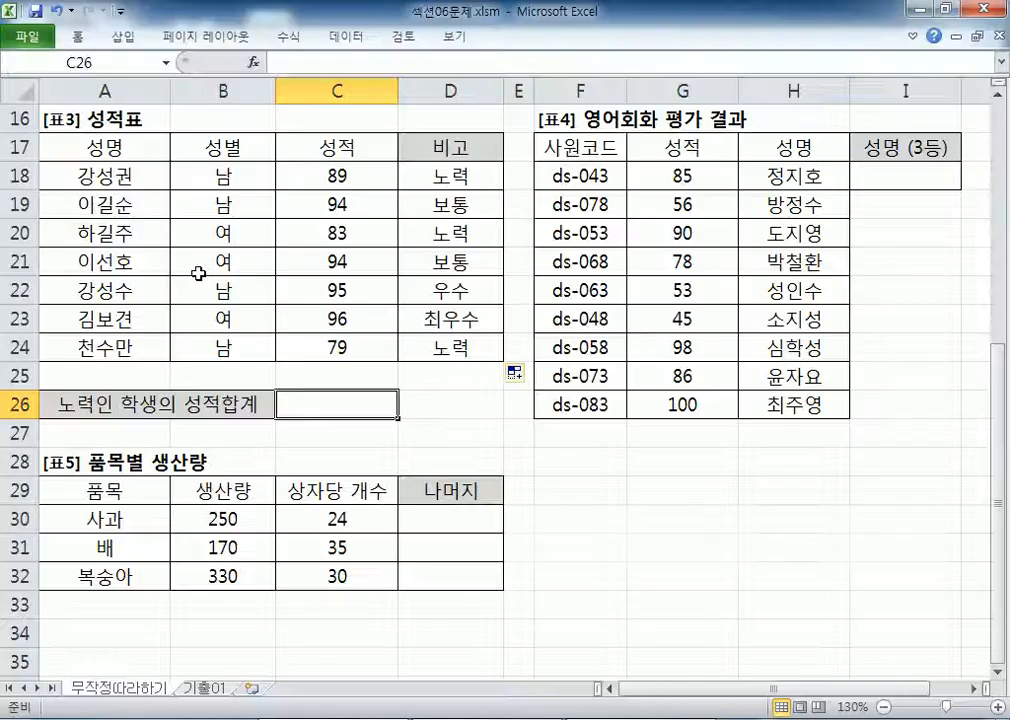
Step: Select the scores and remarks of 노력 rows 18, 20 and 24 to confirm their sum of 251
click(452, 175)
click(440, 232)
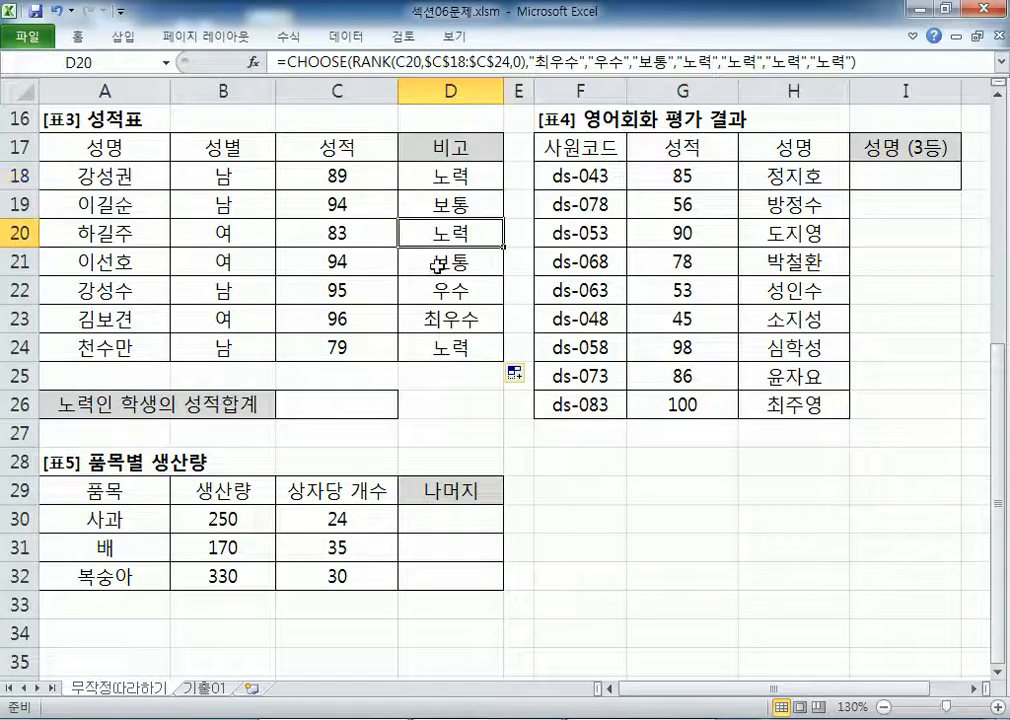
click(431, 347)
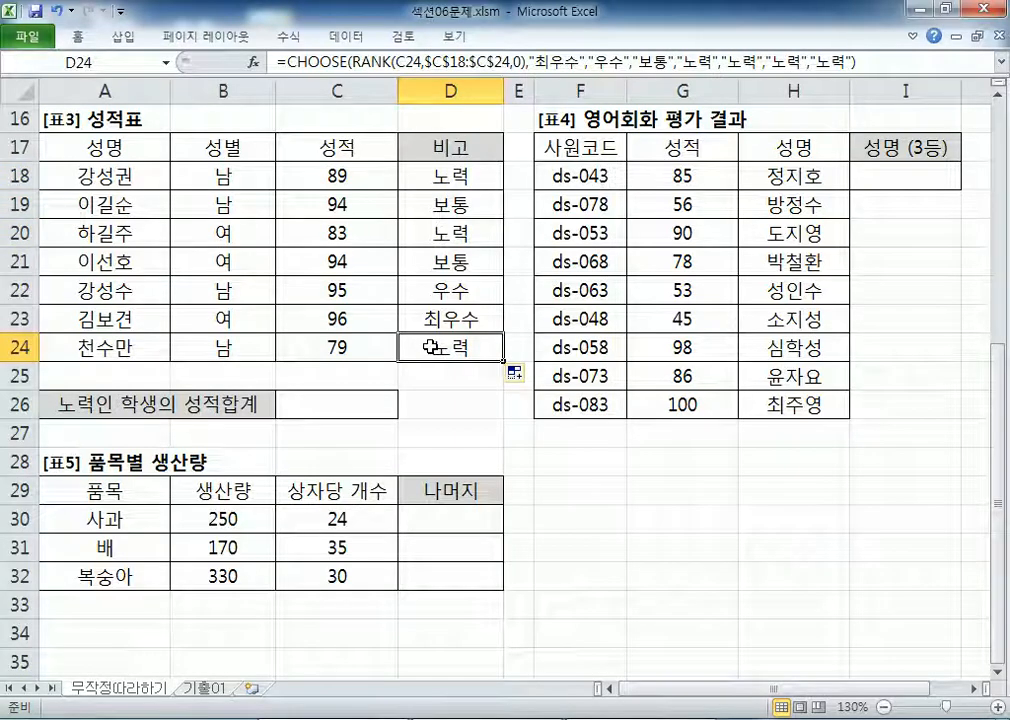
click(455, 177)
ctrl+click(452, 233)
ctrl+click(451, 347)
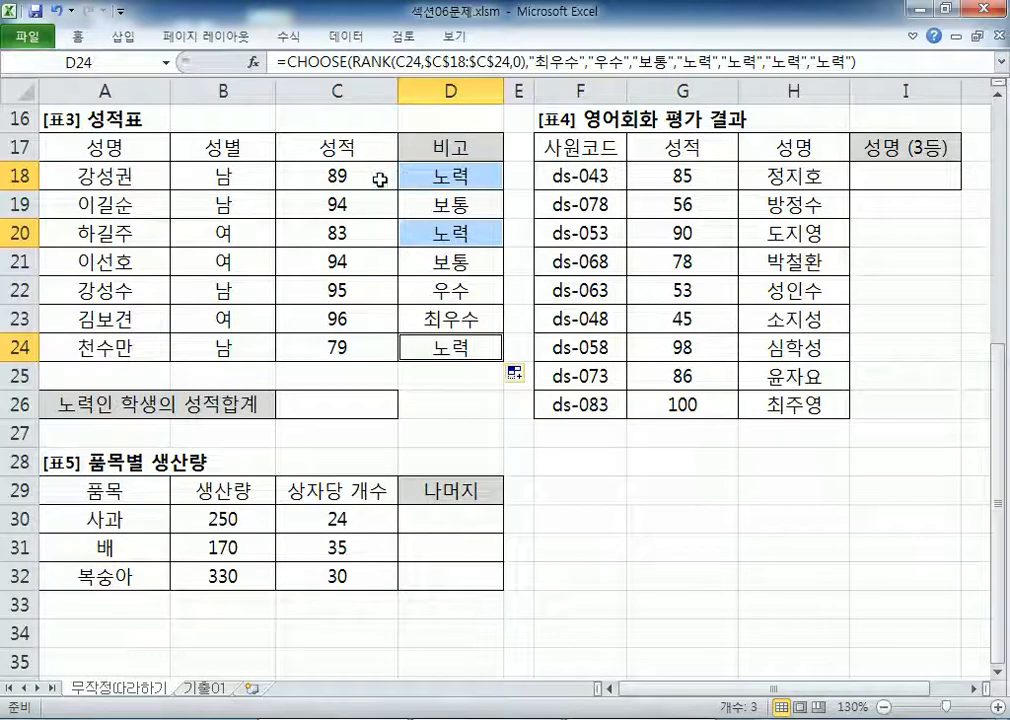
drag(340, 176, 418, 176)
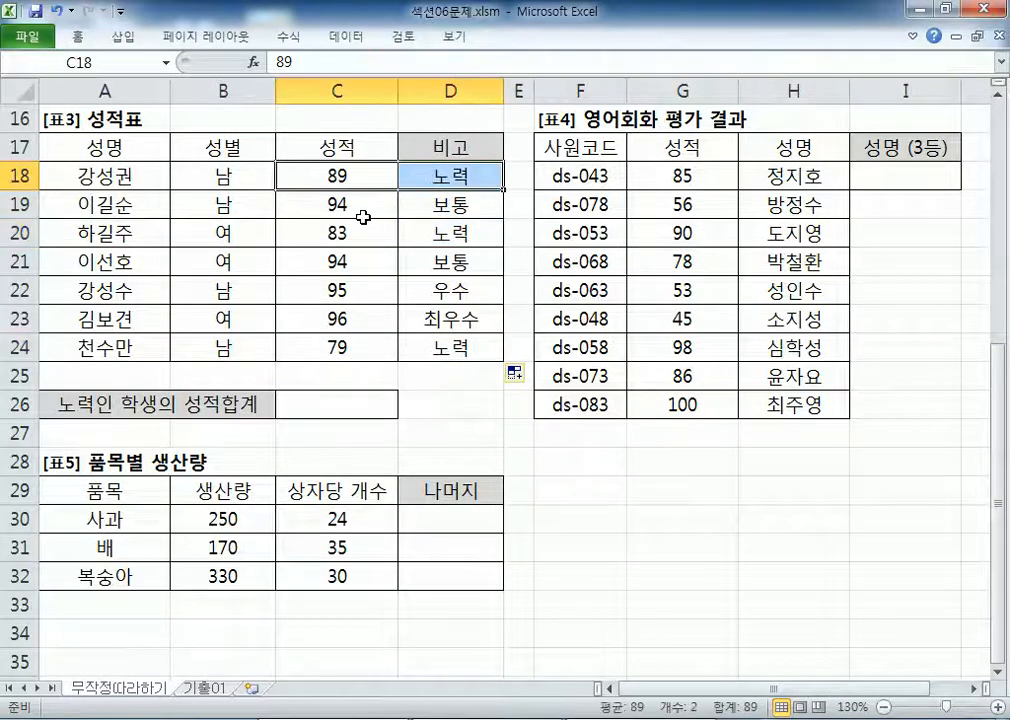
ctrl+drag(340, 233, 414, 234)
ctrl+drag(340, 347, 444, 347)
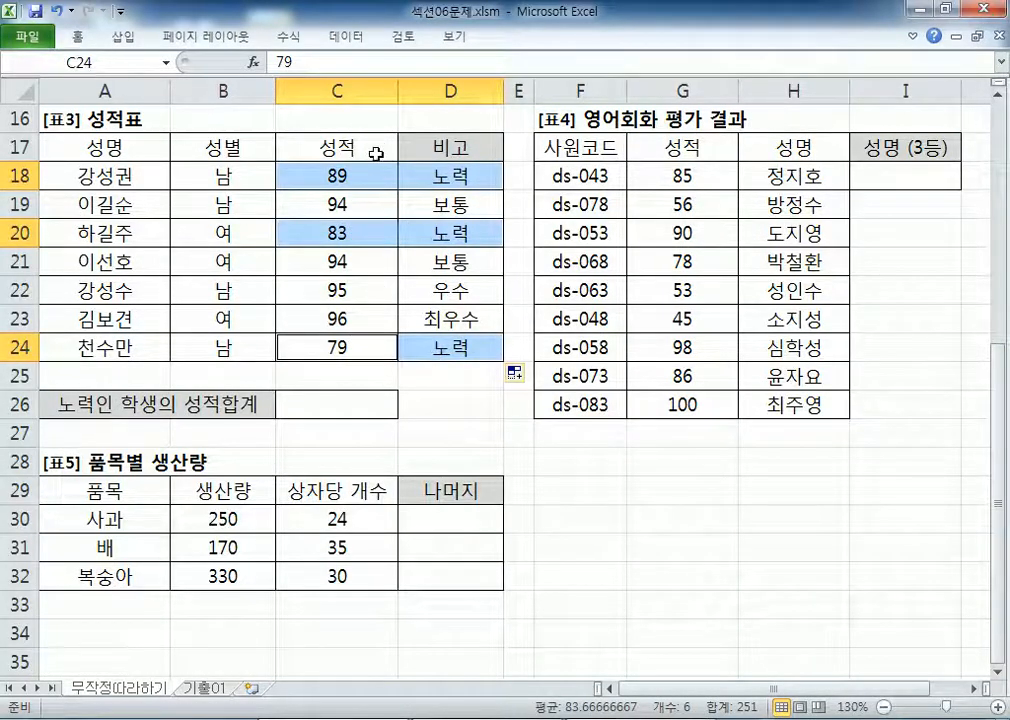
key(Tab)
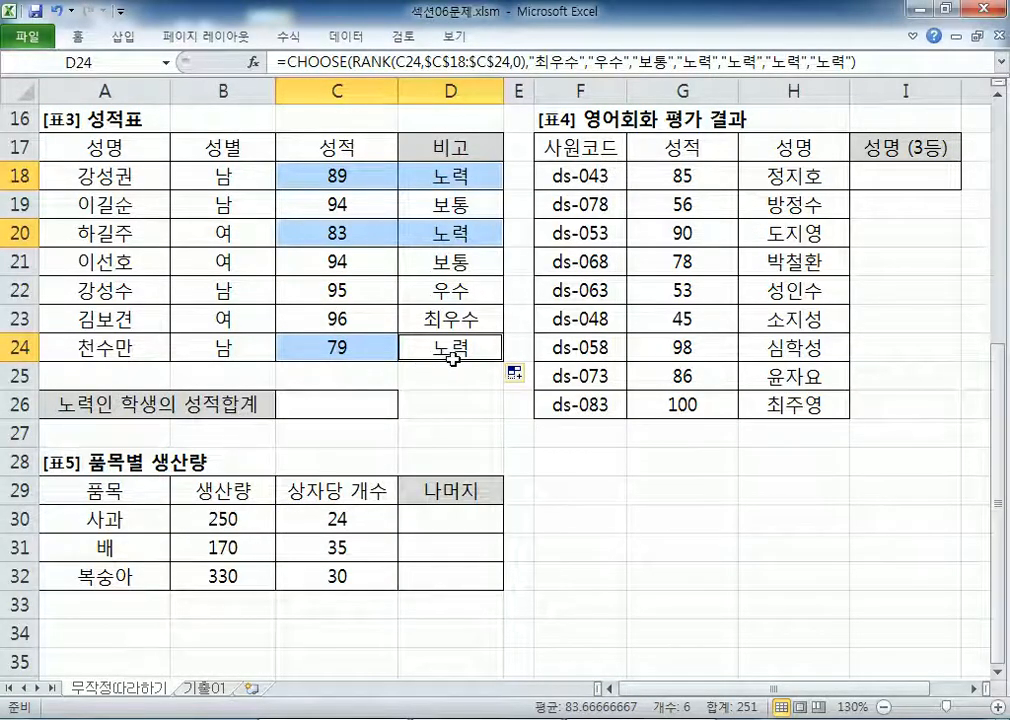
key(alt+Tab)
Step: Finish problem 4 with '인 학생의 성적(C18:C24)의 합계를 계산' and add a 'SUMIF 함수' line
text(인 )
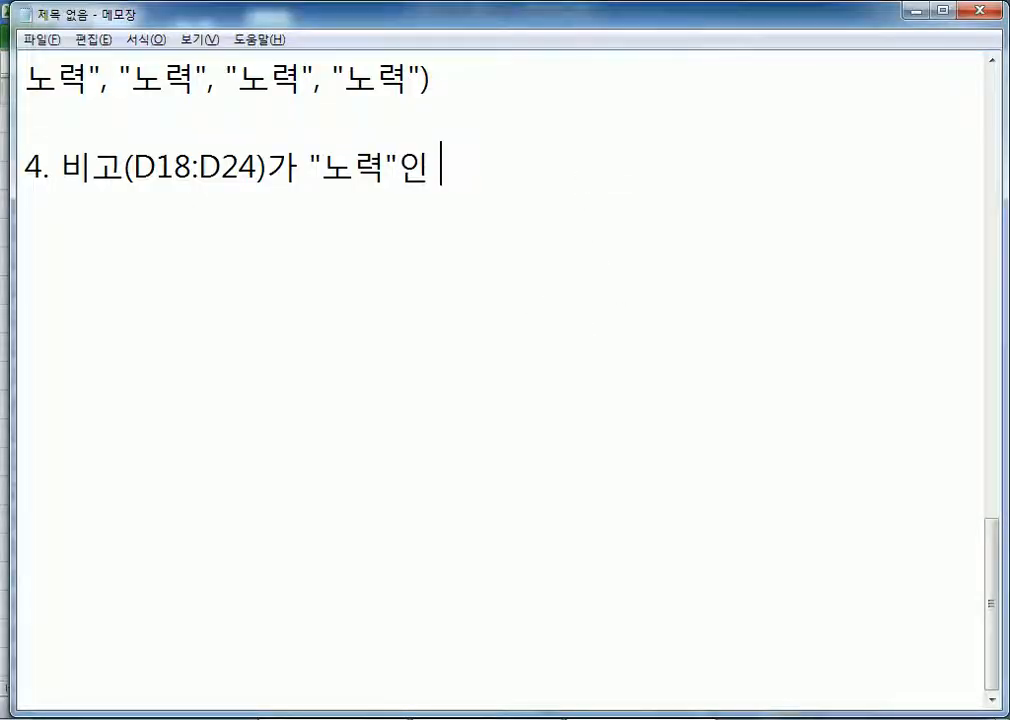
text(학생의 성저)
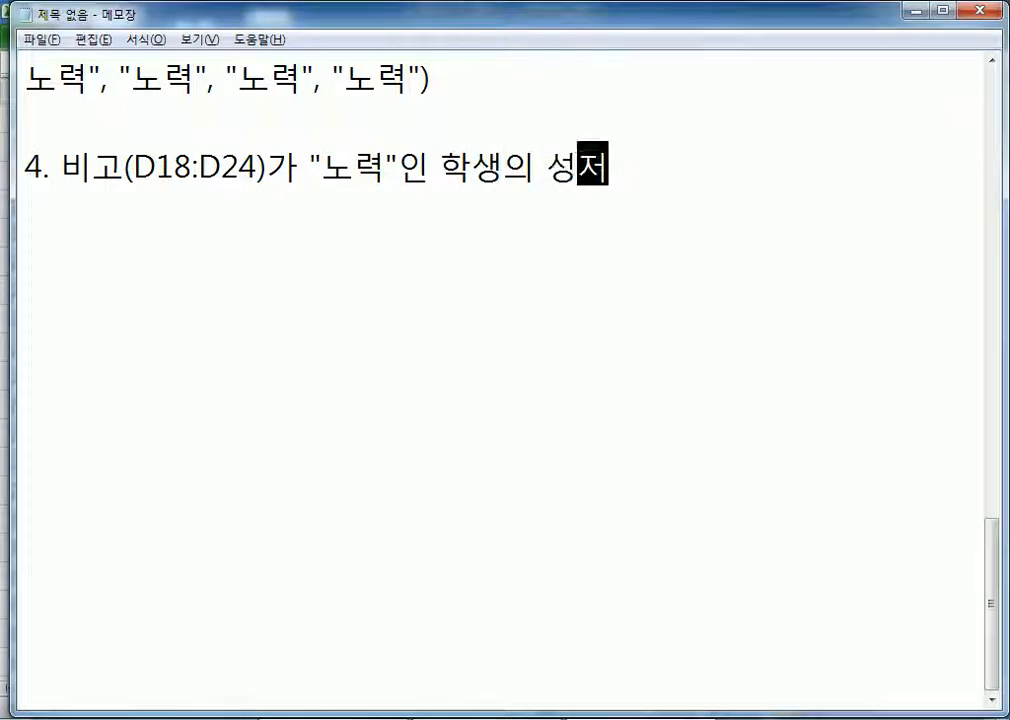
text(ㄱ(C18)
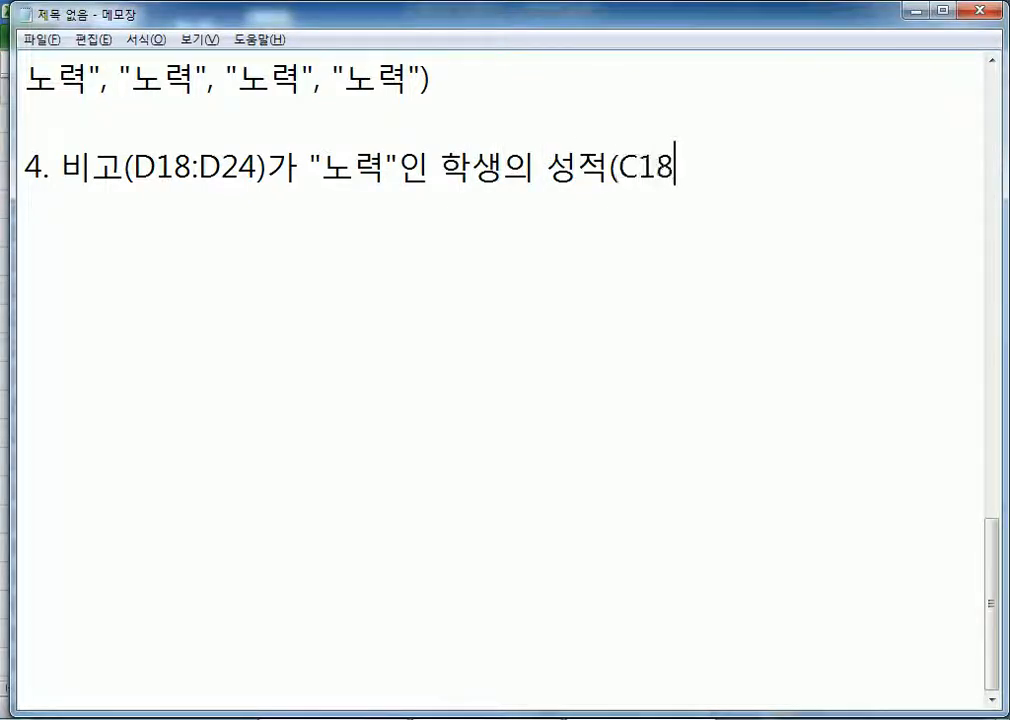
text(:)
text(C24)
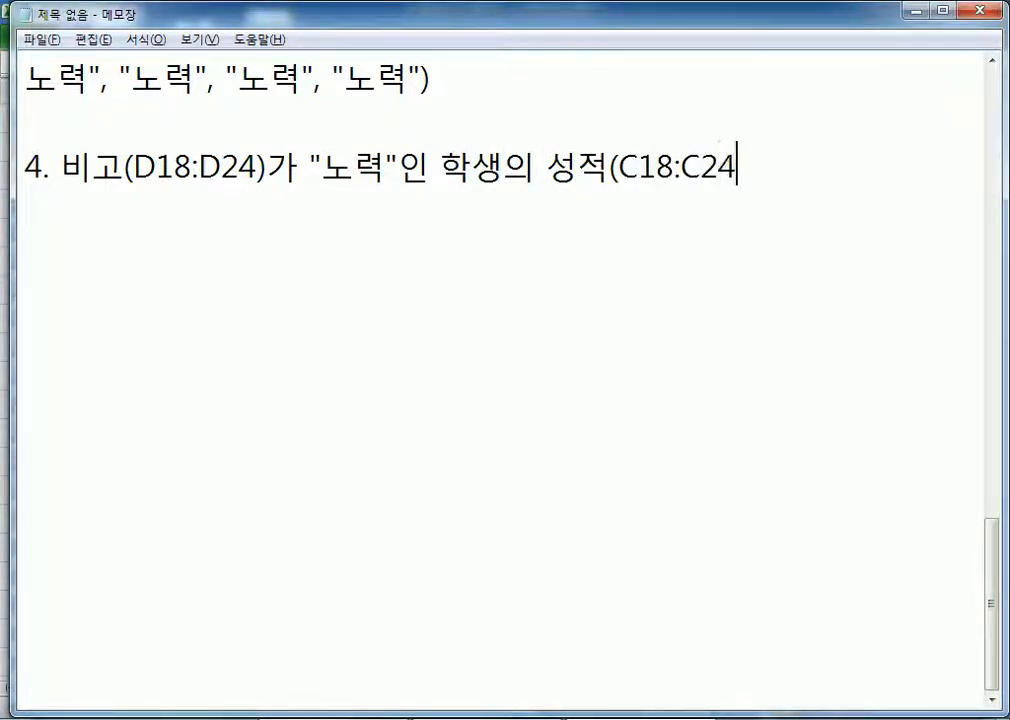
text()의 합계를 계사)
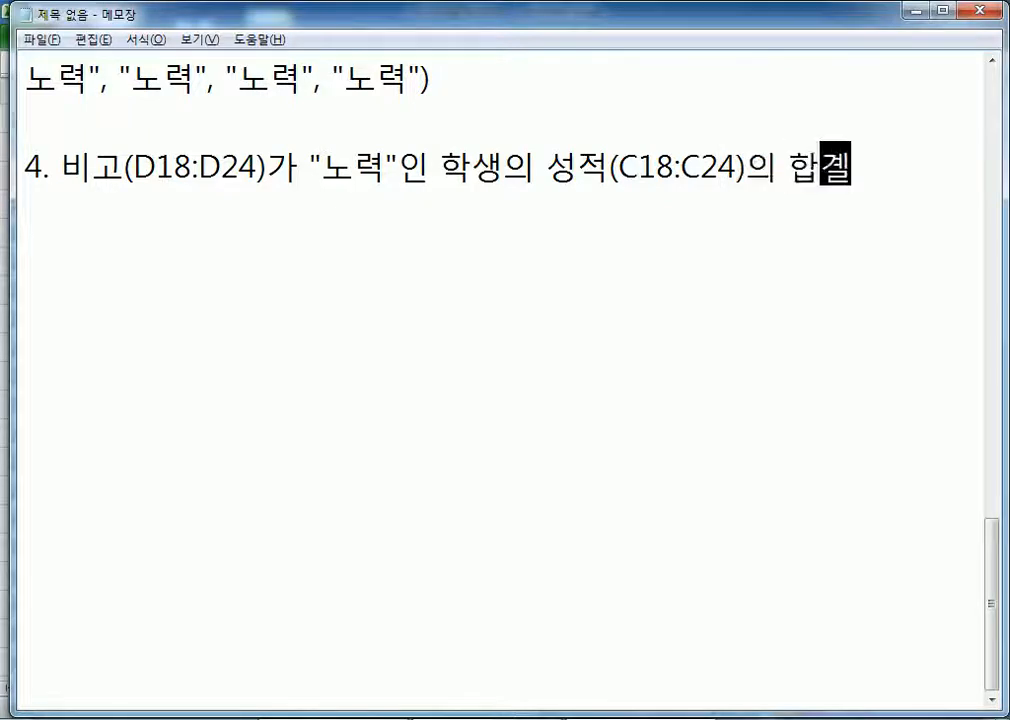
text(ㄴ)
key(Return)
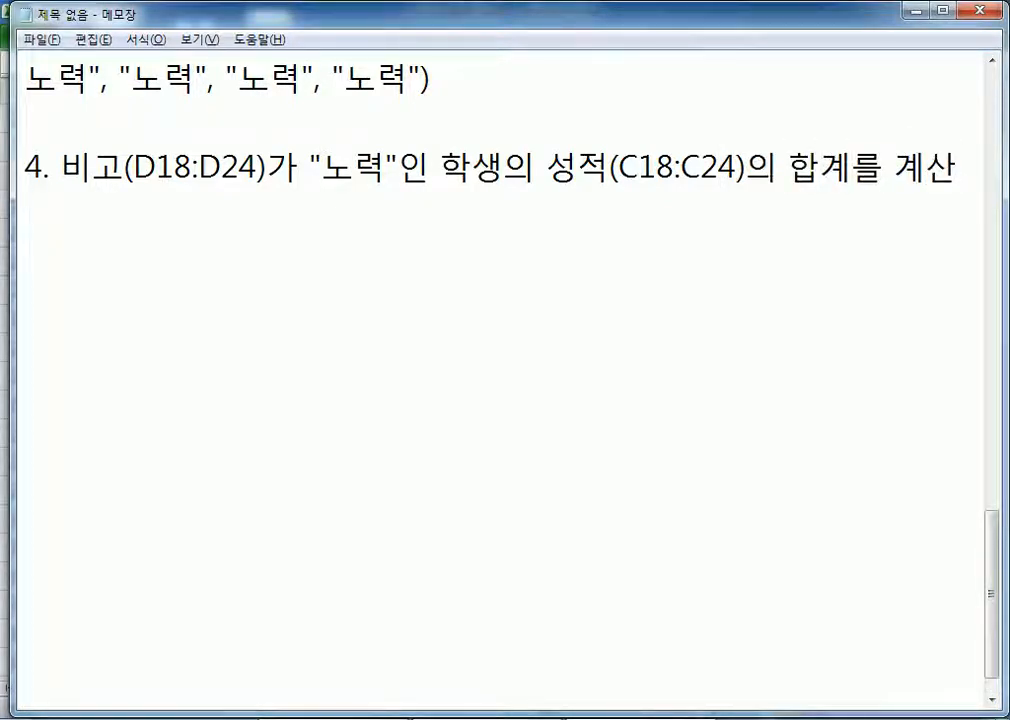
text(SUMIF)
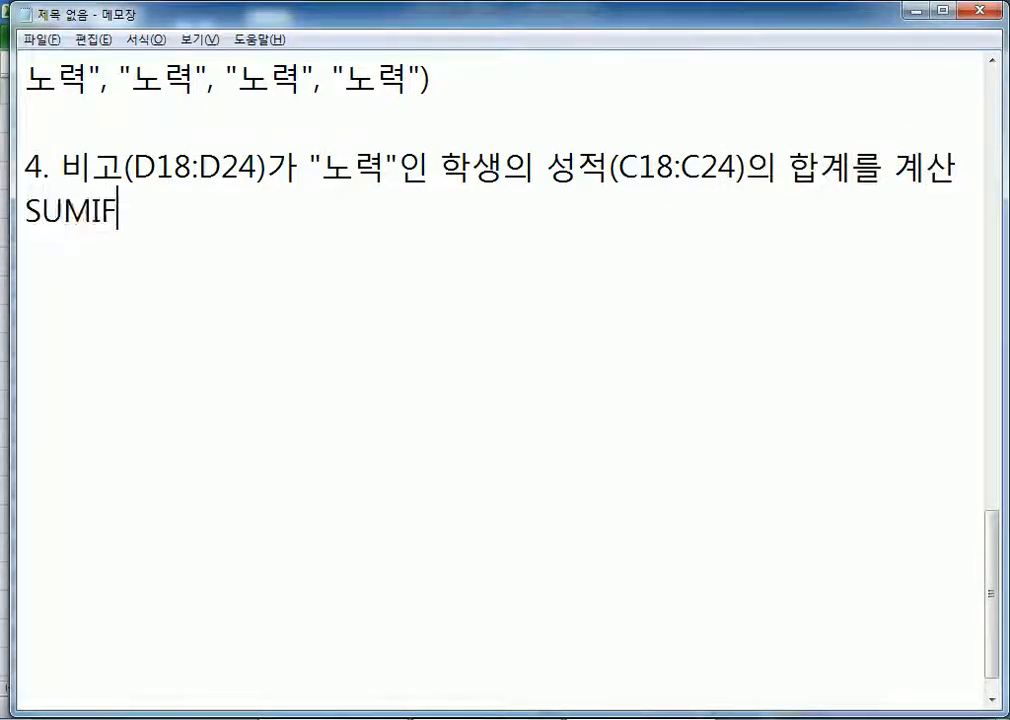
text( GKAT)
key(BackSpace)
key(BackSpace)
key(BackSpace)
key(BackSpace)
key(Hangul)
text(함수)
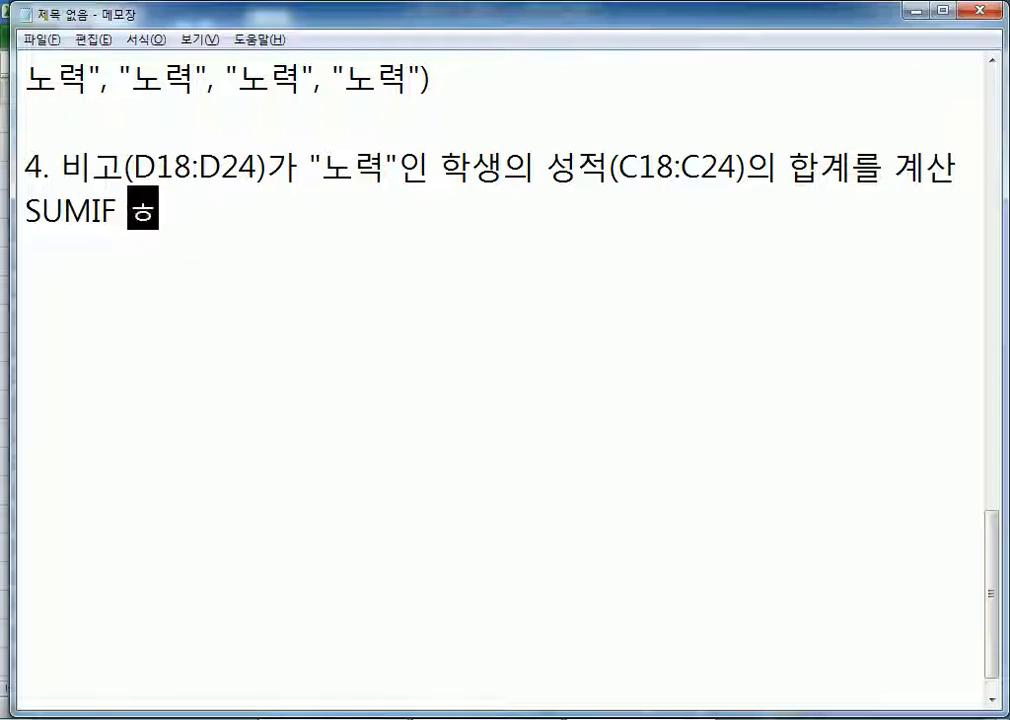
key(Return)
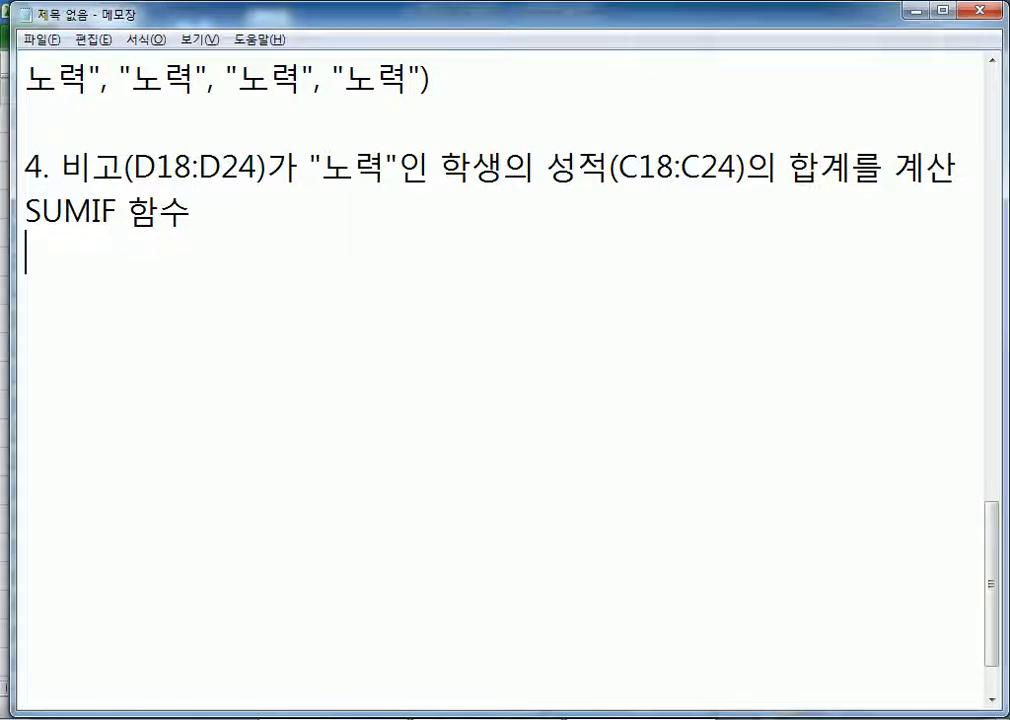
Step: Write the syntax =SUMIF(범위, 조건, 합계를 구할 범위), removing a briefly added 조건이 있는 wording
text(=)
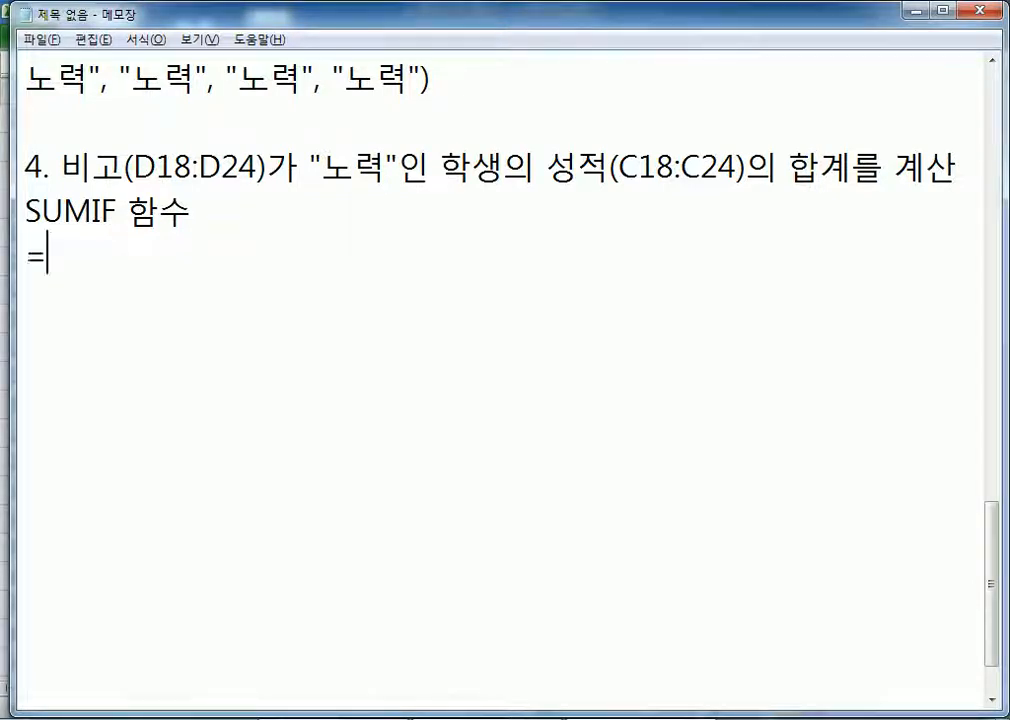
text(SUMIF(범위, 조거)
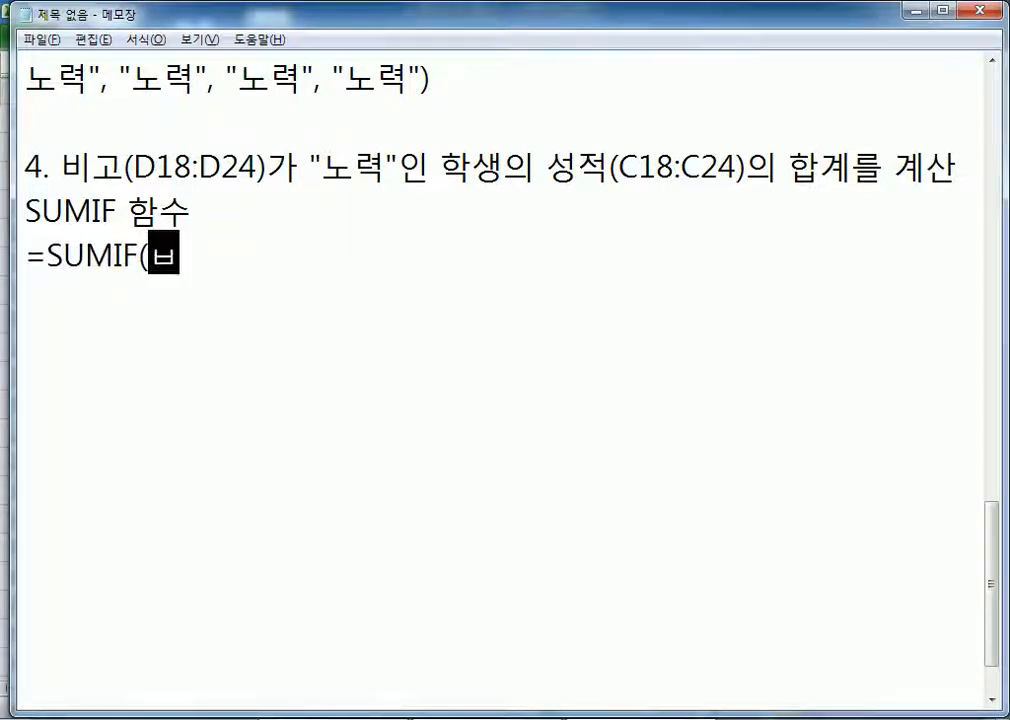
text(ㄴ, 합계를 )
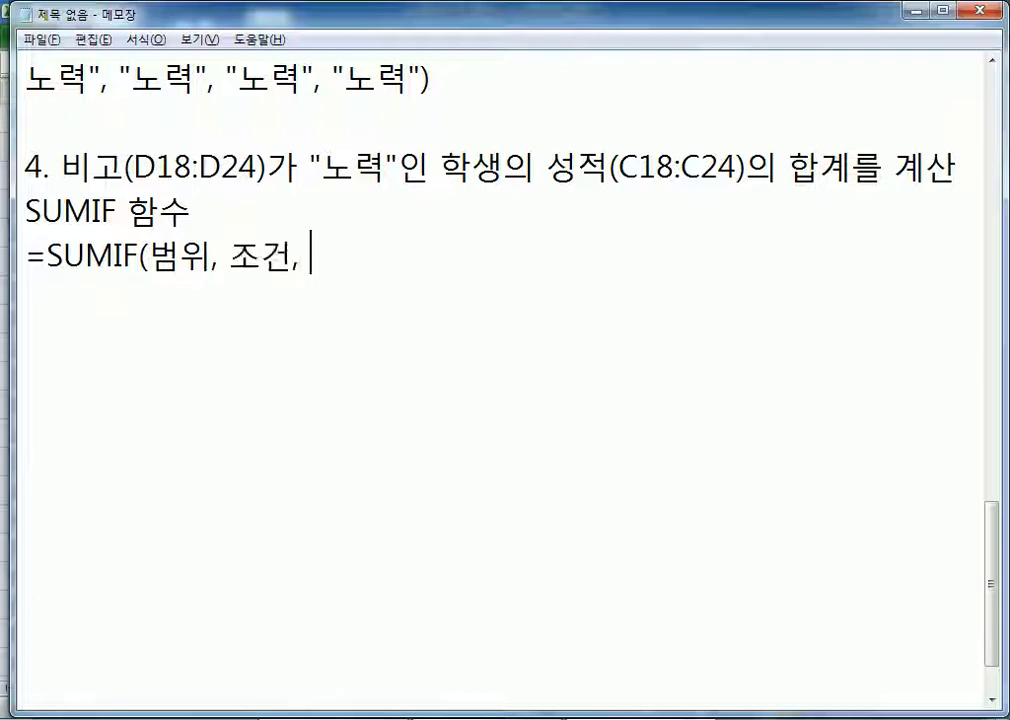
text(구할 범위))
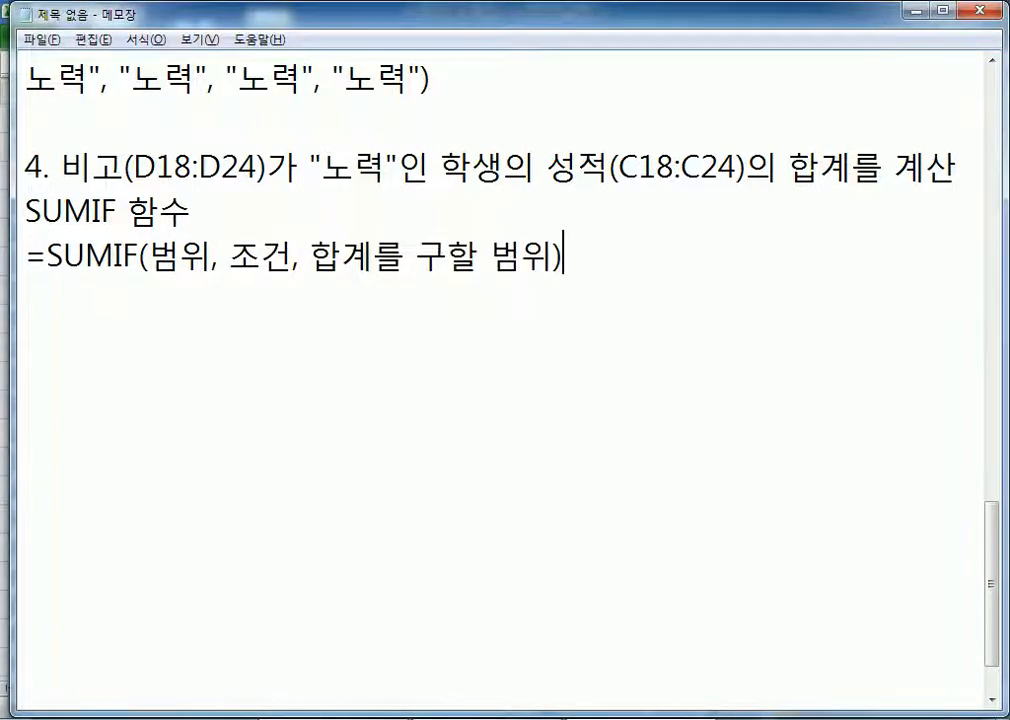
key(Left)
key(Left)
key(Left)
key(Left)
key(Left)
key(Left)
key(Left)
key(Left)
key(Left)
key(Left)
key(Left)
key(Left)
key(Left)
key(Left)
key(Left)
key(Left)
key(Left)
key(Left)
key(Left)
key(Right)
text(조건이 있ㄴ)
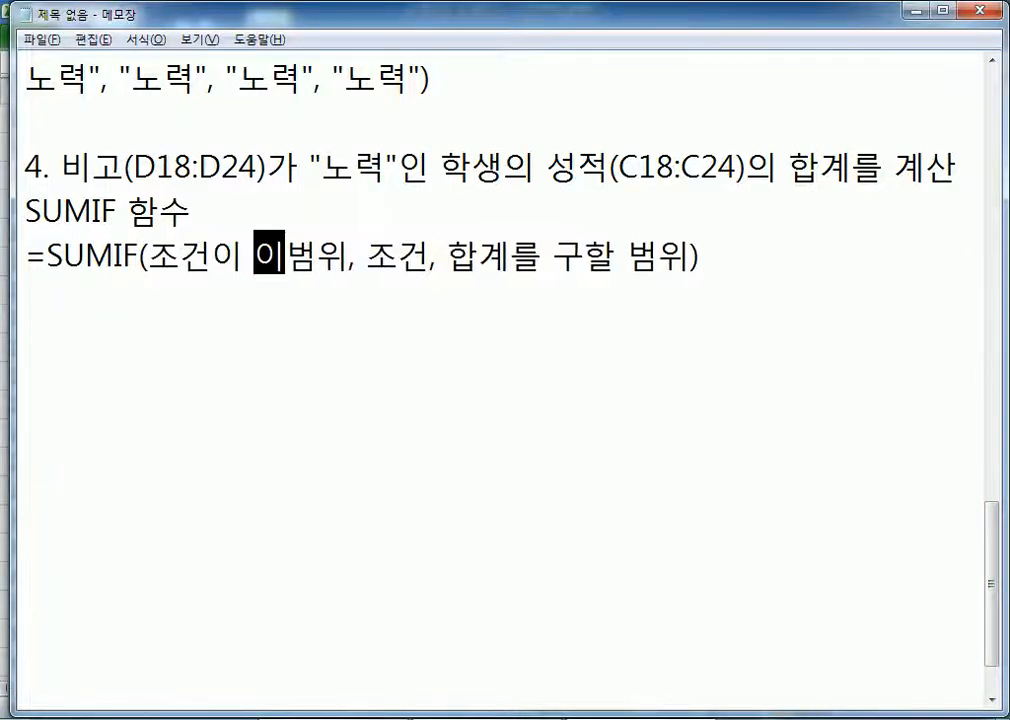
text(는)
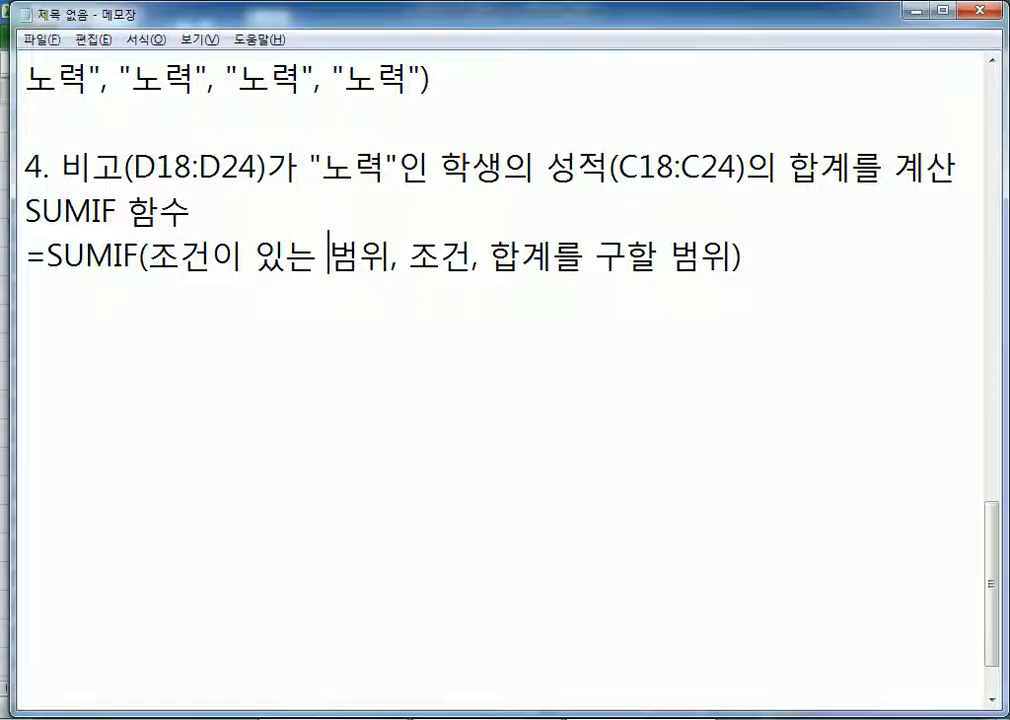
key(Left)
key(Left)
key(Left)
key(Left)
key(Left)
key(Left)
key(Left)
key(Left)
key(Left)
key(Left)
key(Left)
key(Left)
key(Left)
key(Right)
key(Right)
key(Right)
key(Right)
key(Right)
key(Right)
key(Right)
key(Right)
key(Right)
key(Right)
key(Left)
key(Left)
key(Left)
key(Left)
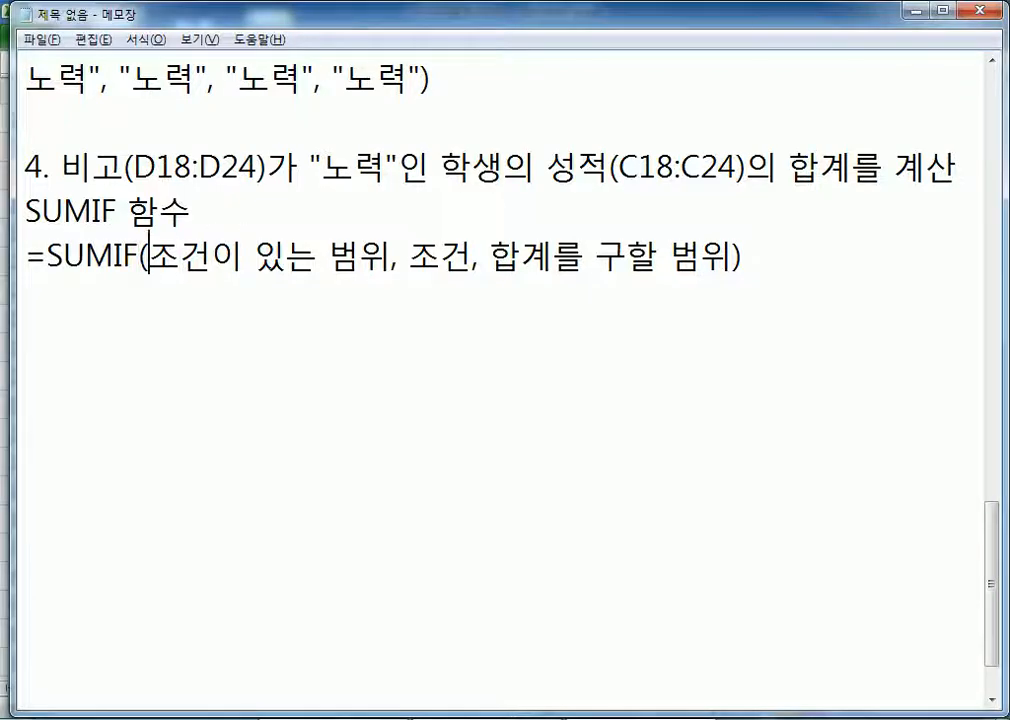
key(Delete)
key(Delete)
key(Delete)
key(Delete)
key(Delete)
key(Delete)
key(Delete)
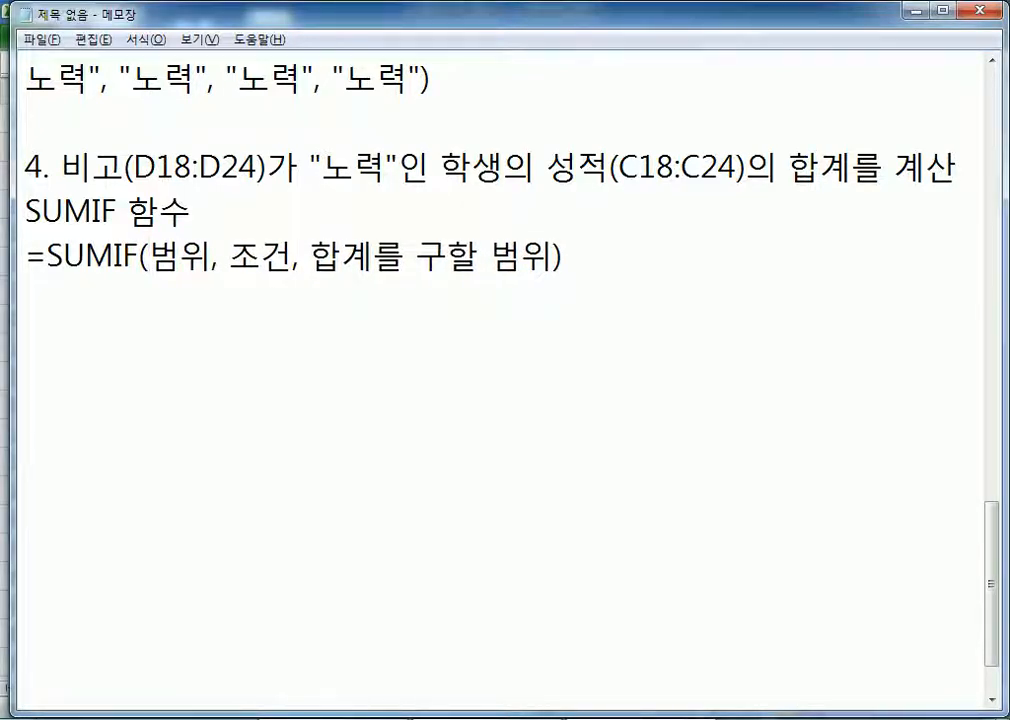
Step: Match the 범위 and 조건 arguments to 비고(D18:D24) and 노력 in the problem text
key(shift+Right)
key(shift+Right)
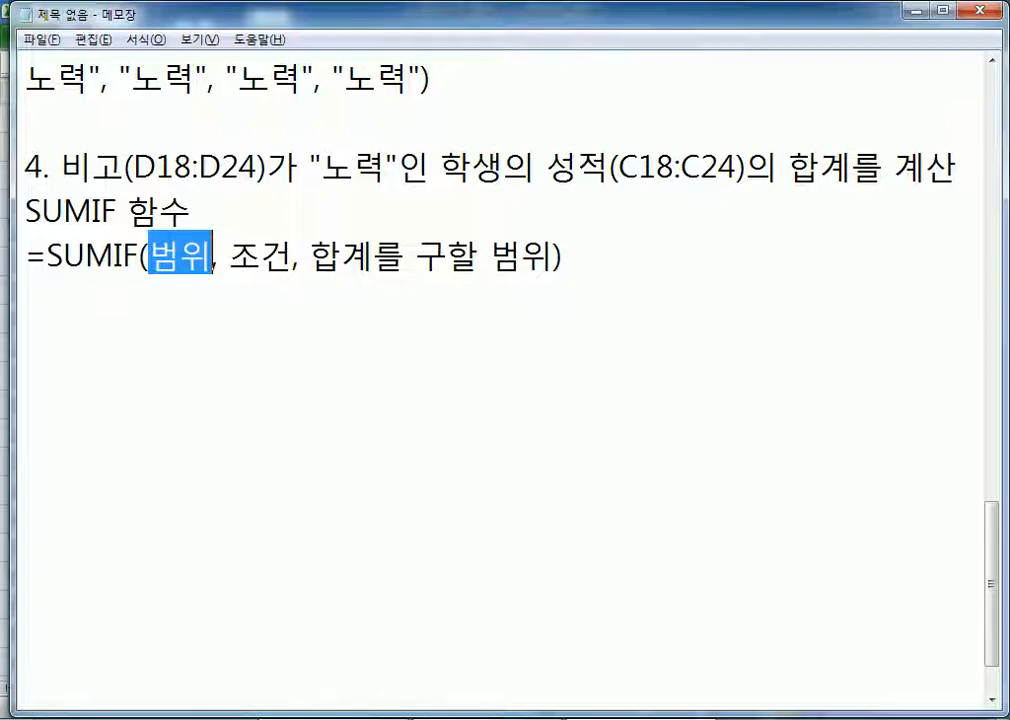
drag(324, 163, 386, 163)
drag(230, 257, 284, 255)
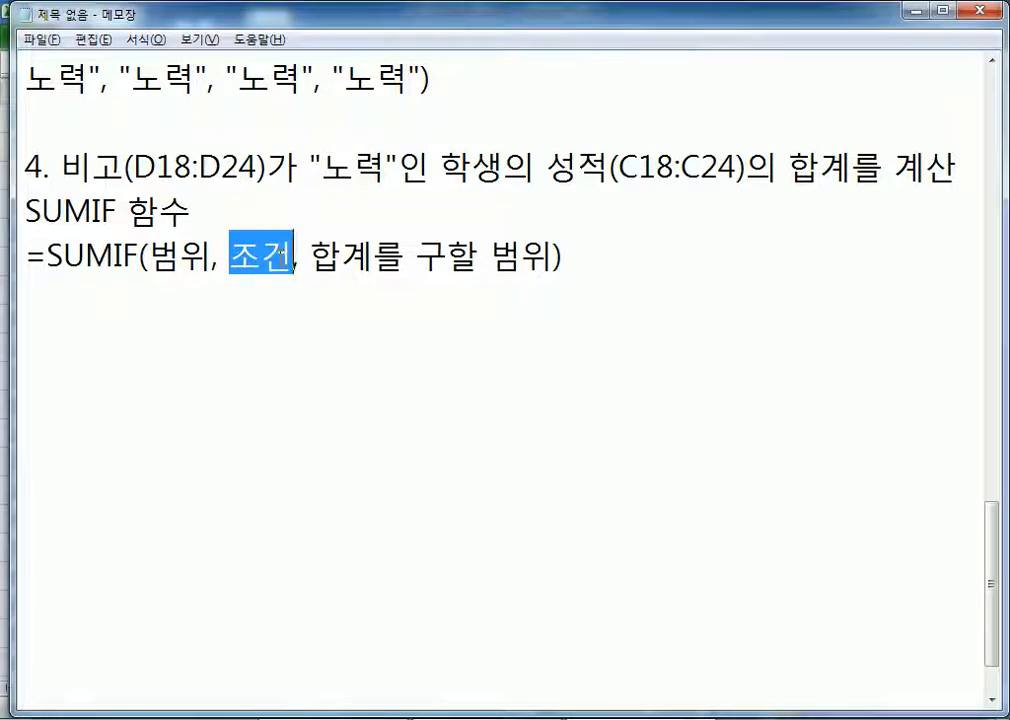
drag(149, 257, 212, 257)
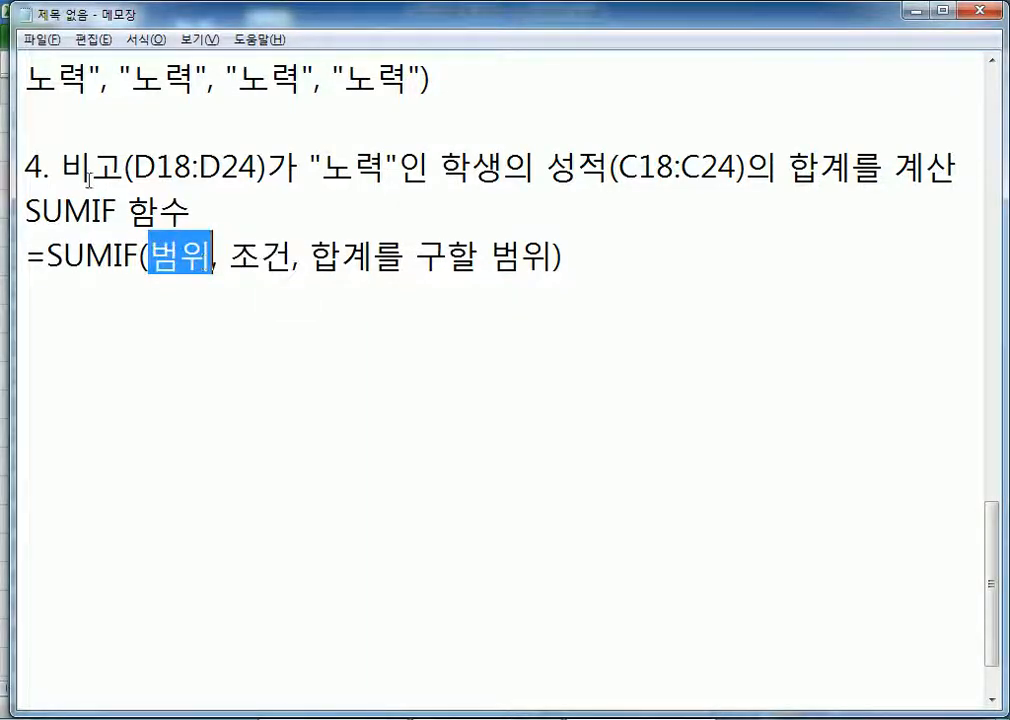
drag(61, 165, 199, 165)
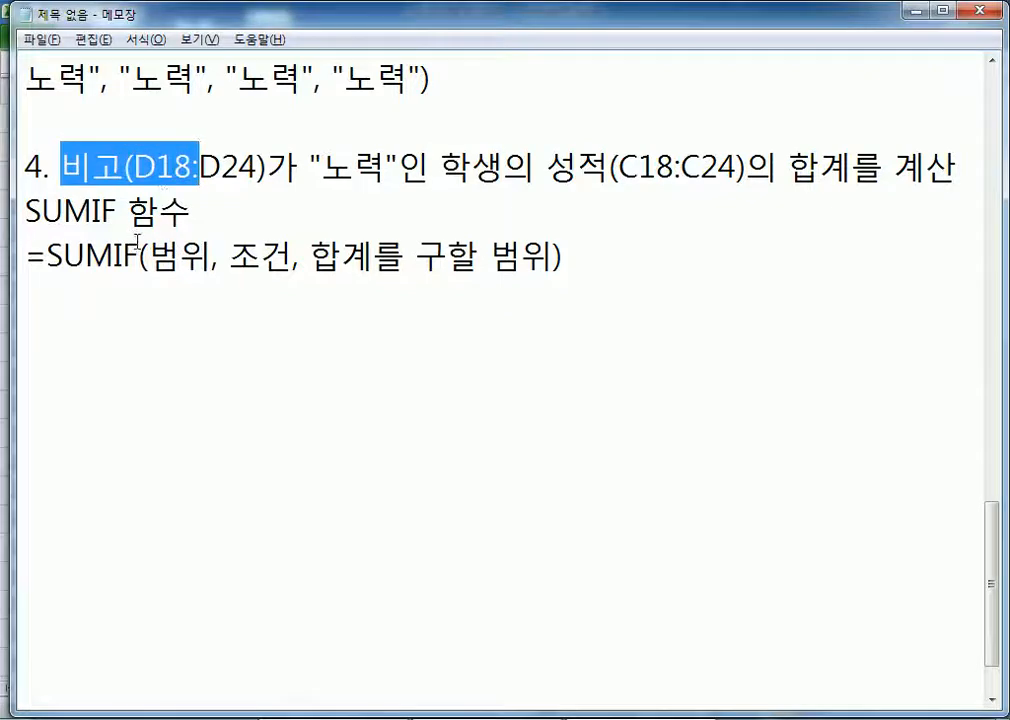
drag(18, 258, 25, 295)
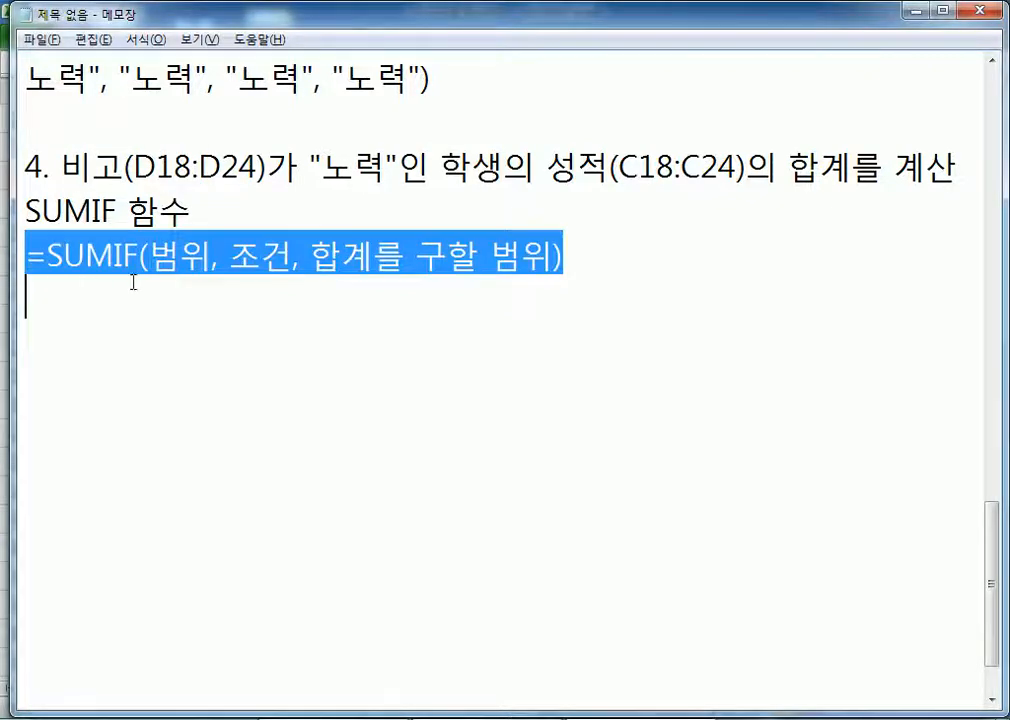
Step: Duplicate the syntax line and fill it in as =SUMIF(비고, "노력", 성적)
key(ctrl+c)
key(ctrl+v)
key(ctrl+v)
drag(149, 300, 212, 300)
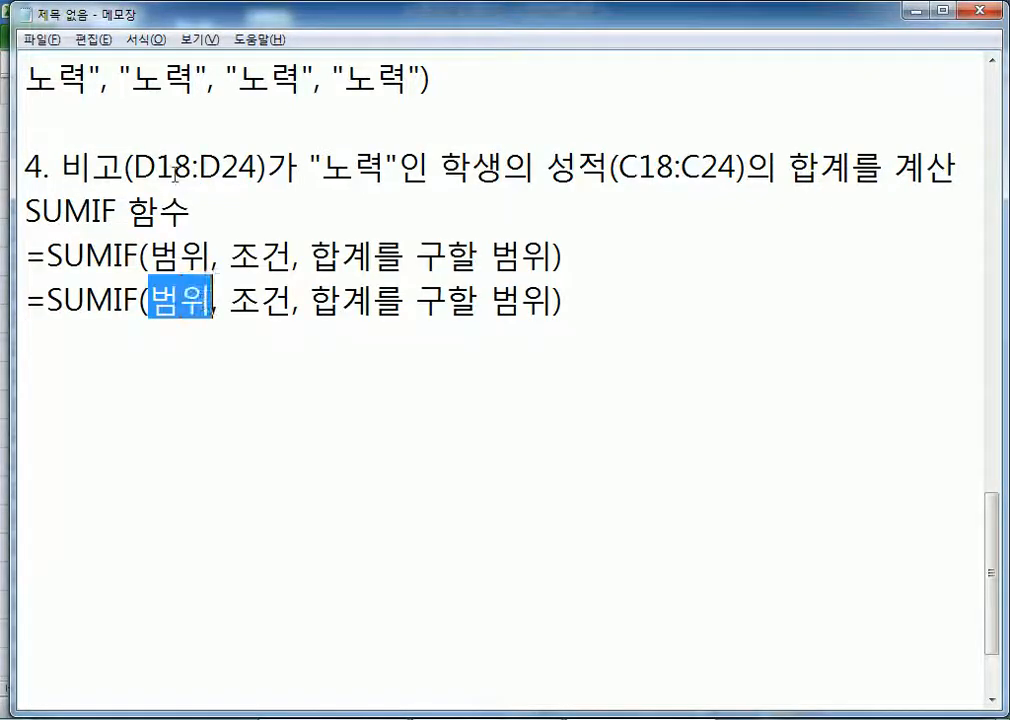
text(비고)
click(229, 300)
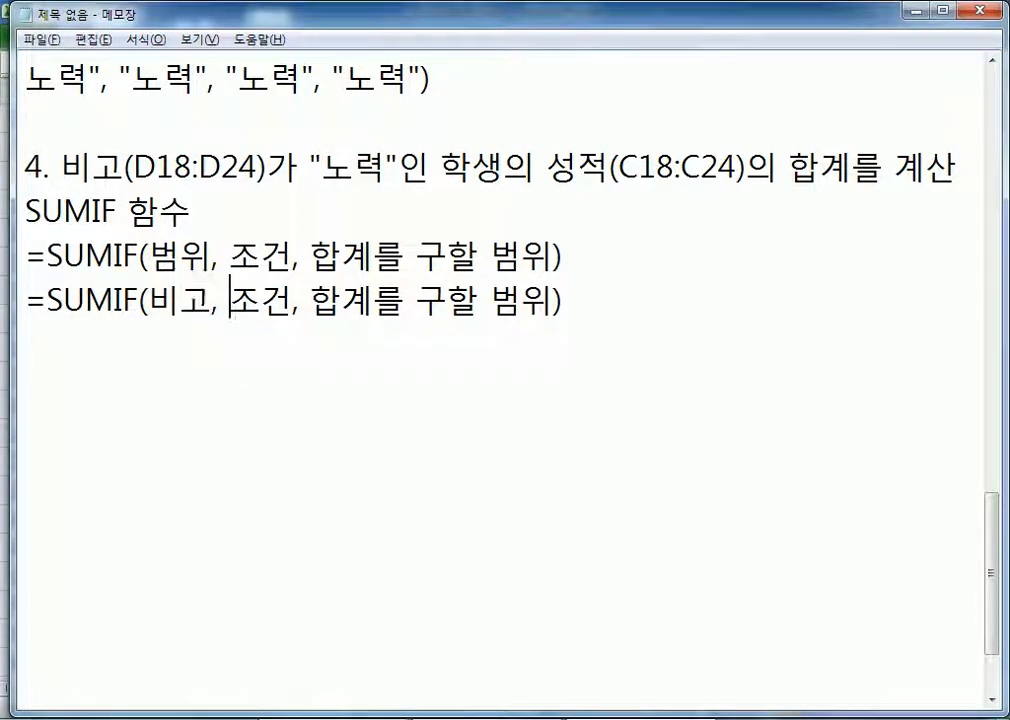
drag(229, 300, 293, 300)
text("노력)
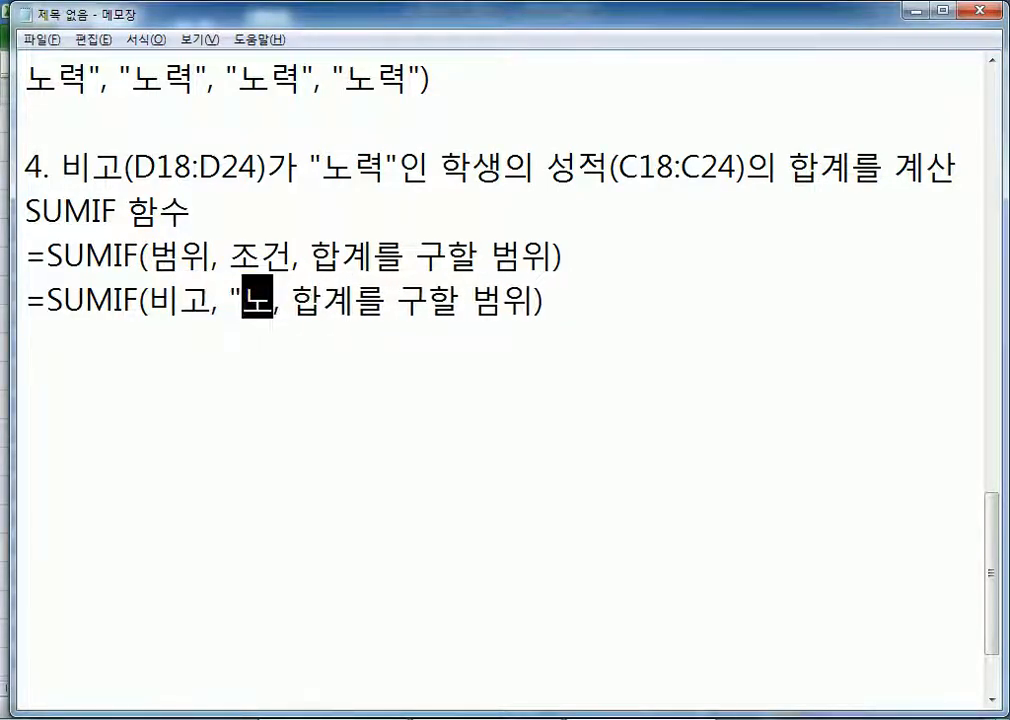
key(Right)
text(")
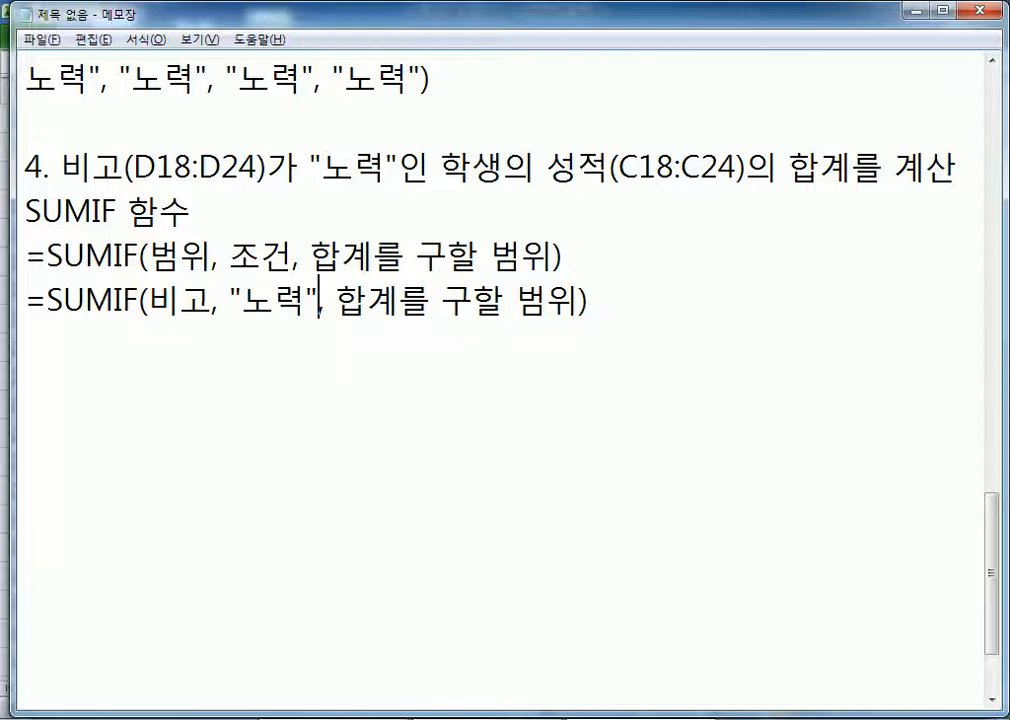
drag(336, 300, 590, 300)
text(성적)
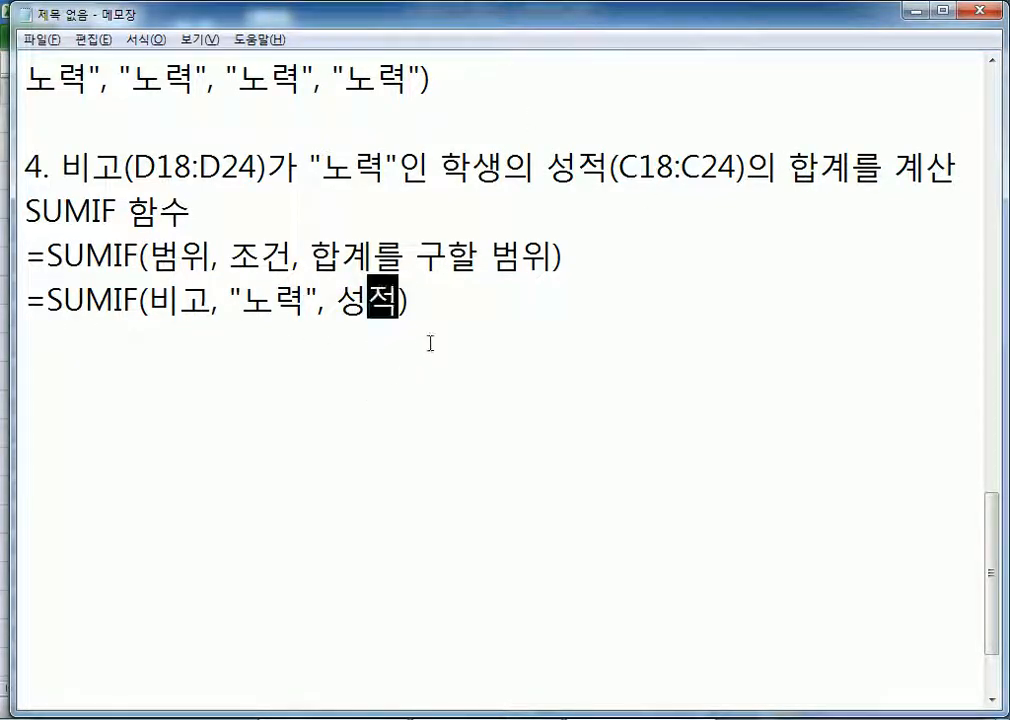
key(Return)
Step: Copy the =SUMIF(비고, "노력", 성적) line onto a second line
key(Up)
key(shift+Down)
key(ctrl+c)
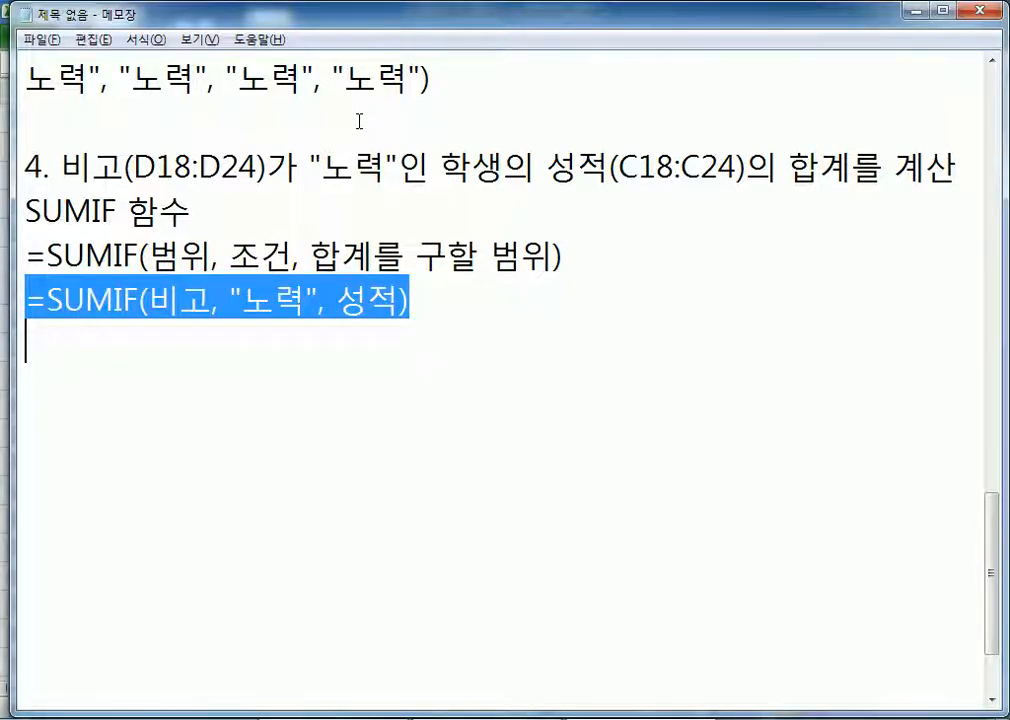
key(ctrl+v)
key(ctrl+v)
key(Up)
Step: Change the copied line to =SUMIF(D18:D24, "노력", C18:C24) and add a blank line below
key(Right)
key(Right)
key(Right)
key(Right)
key(Right)
key(Right)
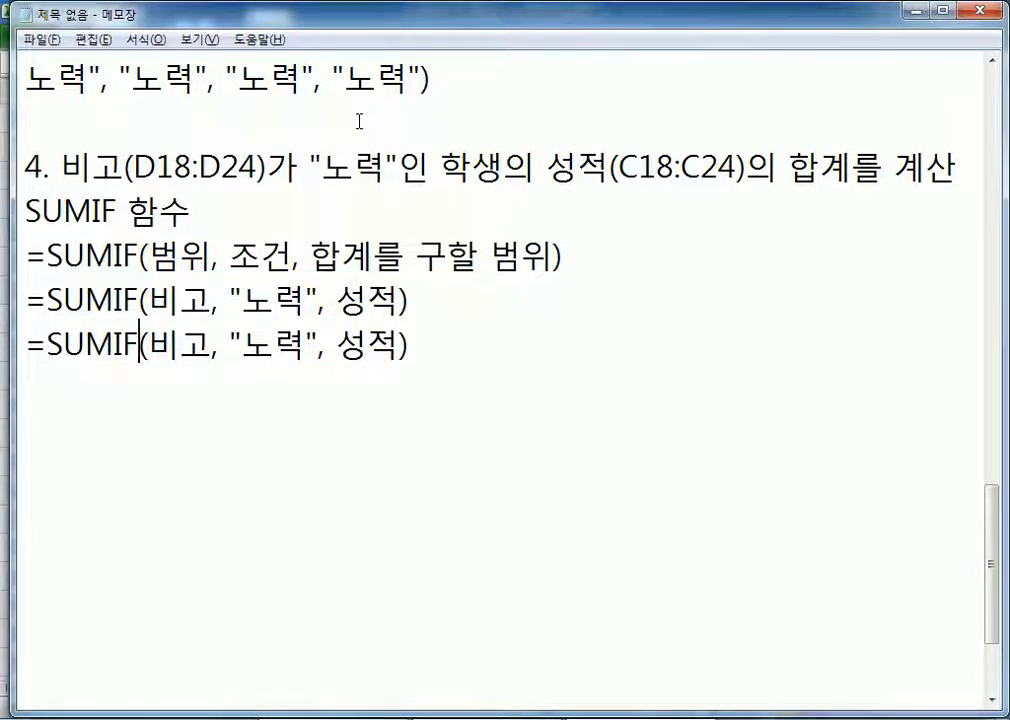
text(D18:D)
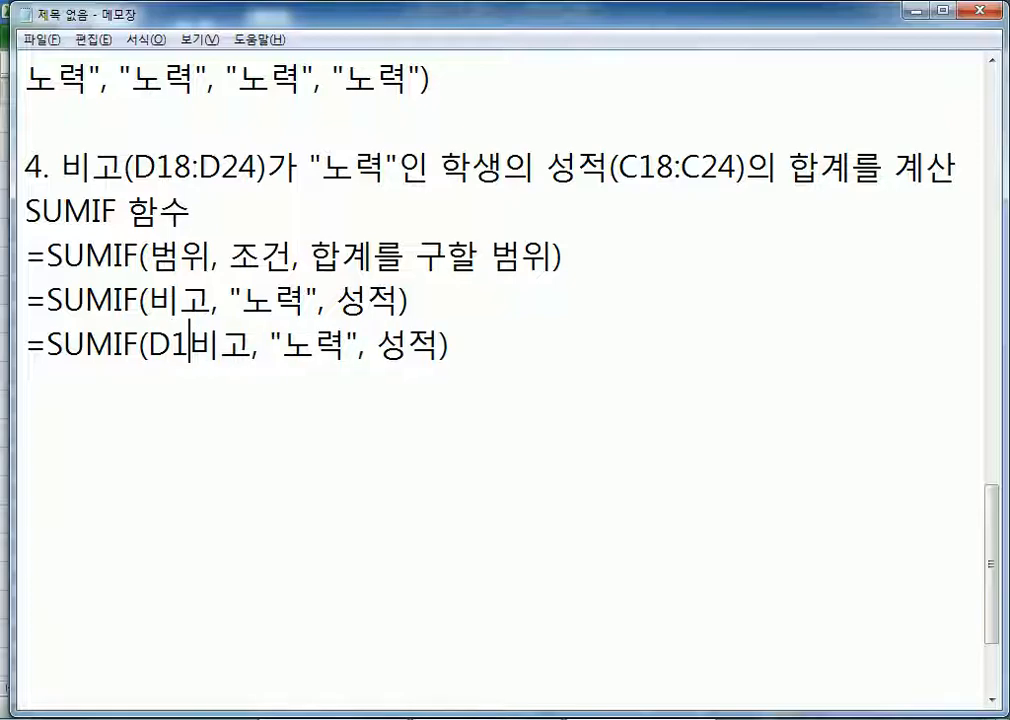
text(24)
key(Delete)
key(Delete)
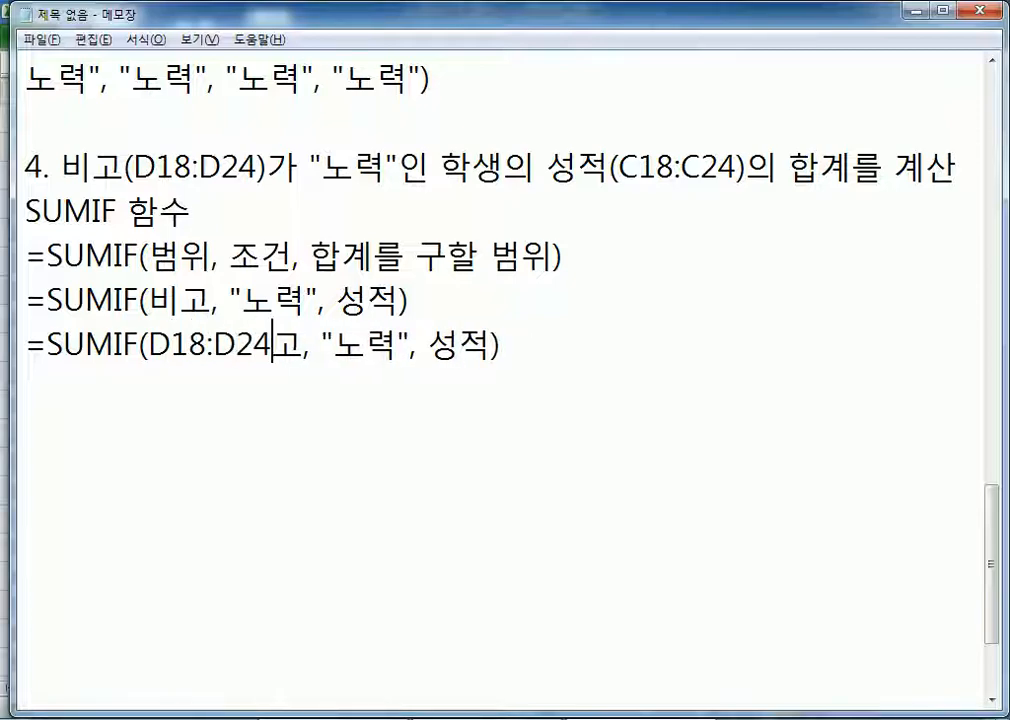
key(Right)
key(Right)
key(Right)
key(Right)
key(Right)
key(Right)
key(Right)
key(Right)
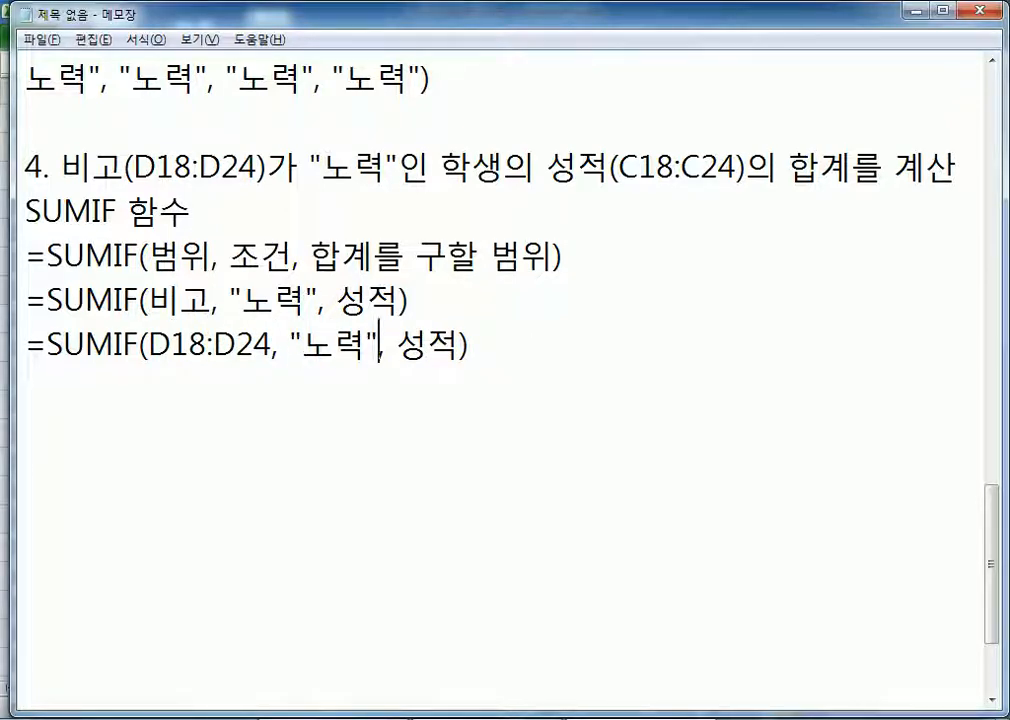
key(shift+Right)
key(shift+Right)
text(C18:)
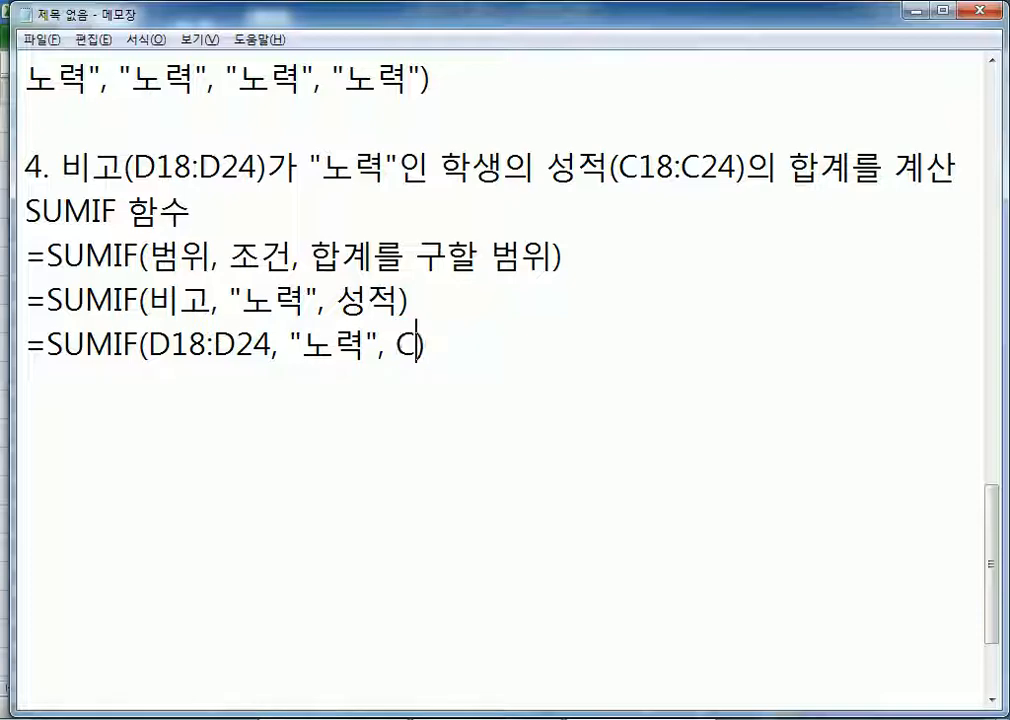
text(C24)
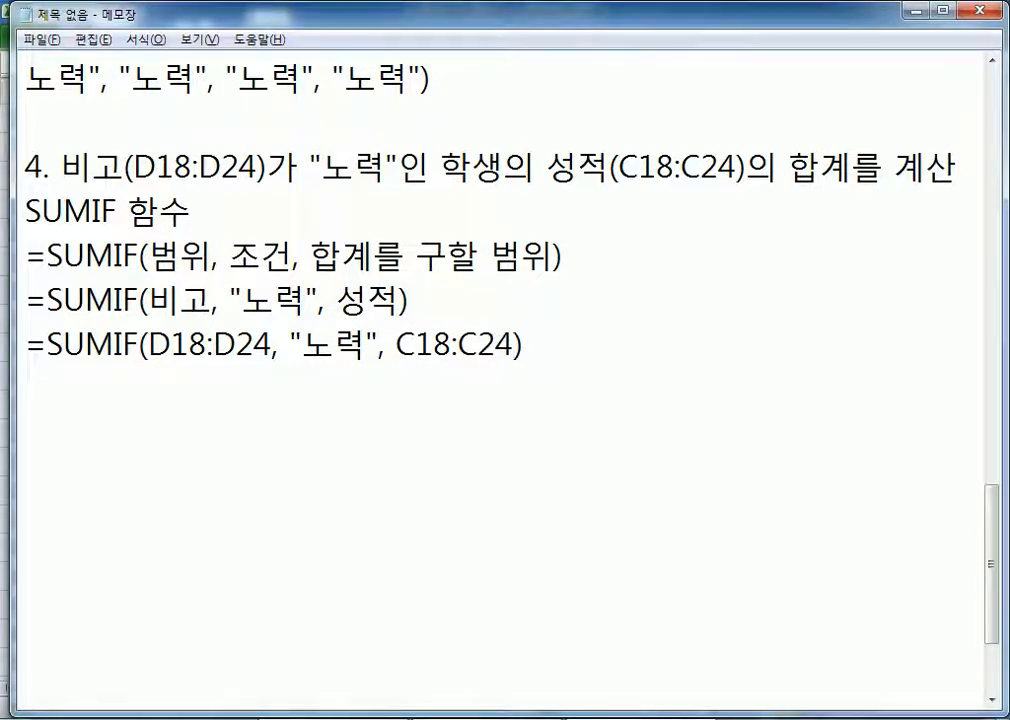
key(alt+Tab)
key(alt+Tab)
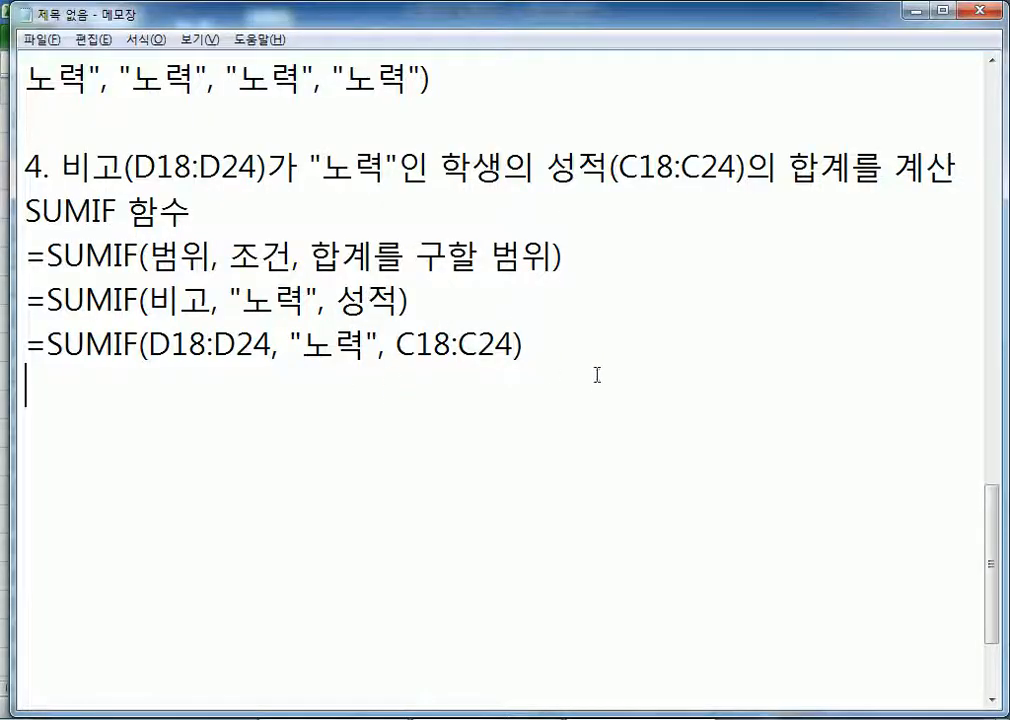
key(Return)
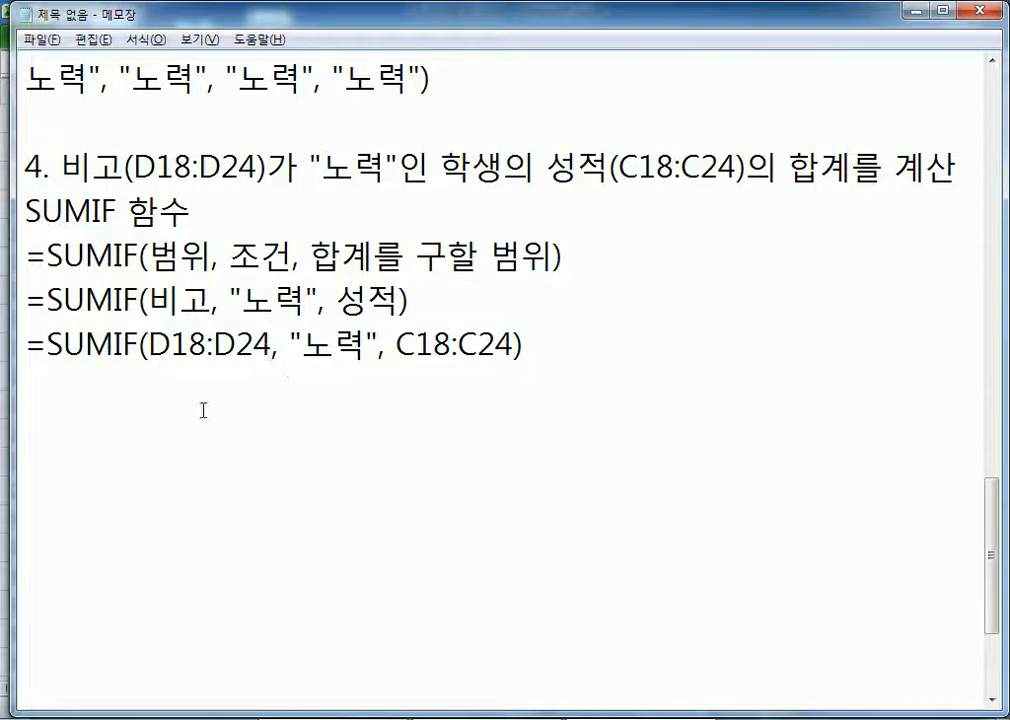
Step: Highlight the SUMIF syntax arguments, then 비고 and "노력" as the range and condition
drag(990, 524, 992, 541)
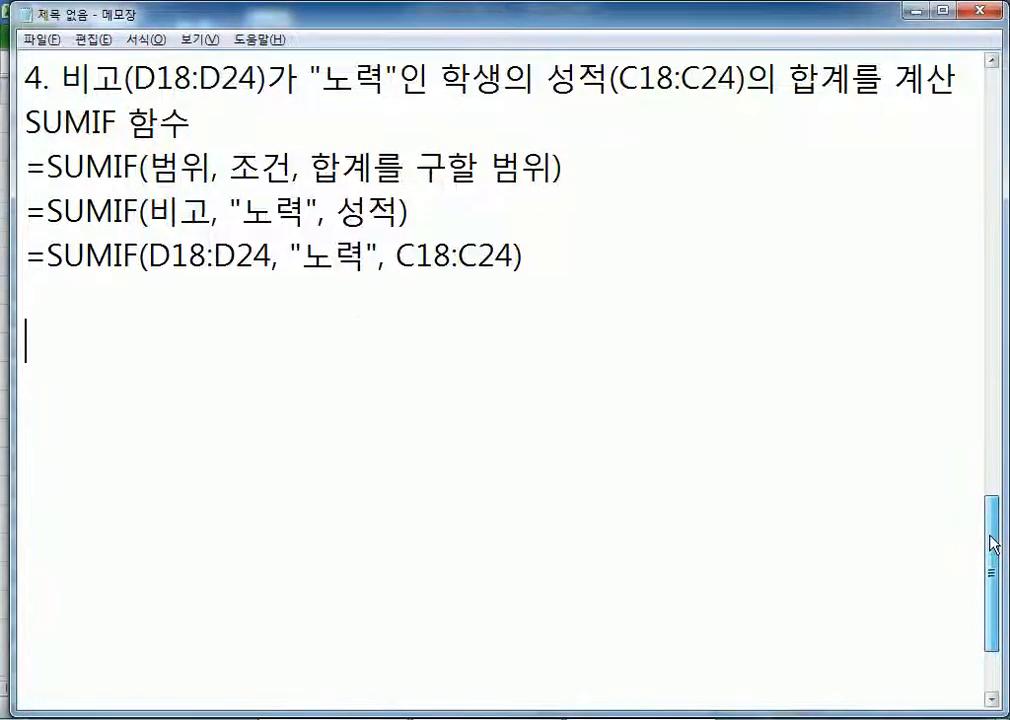
click(72, 313)
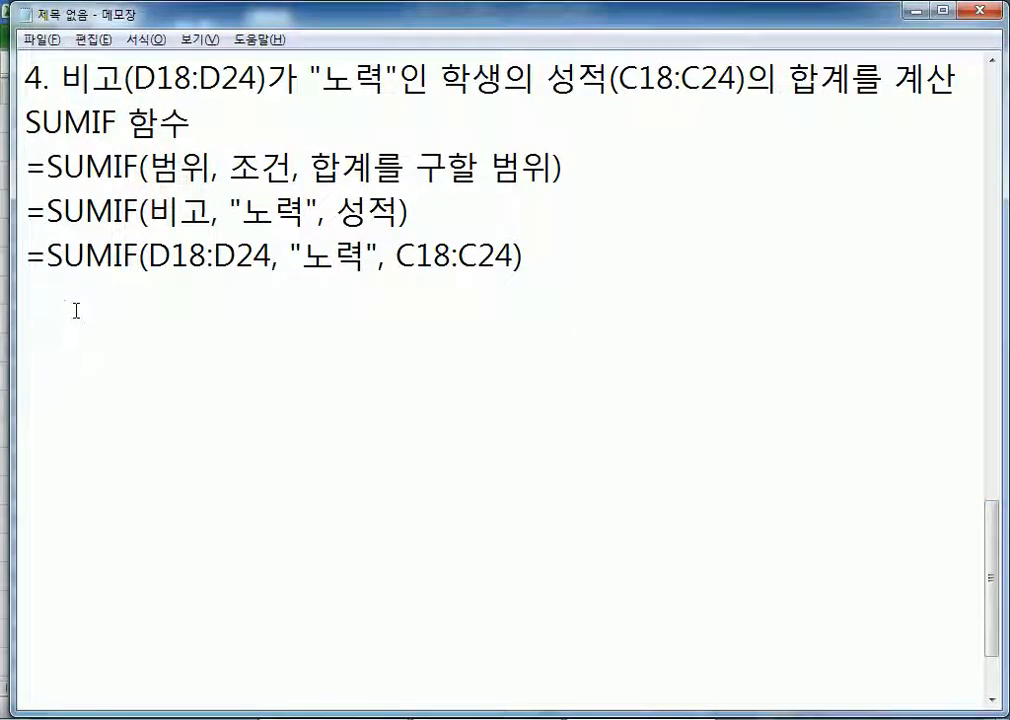
drag(157, 176, 553, 168)
click(168, 171)
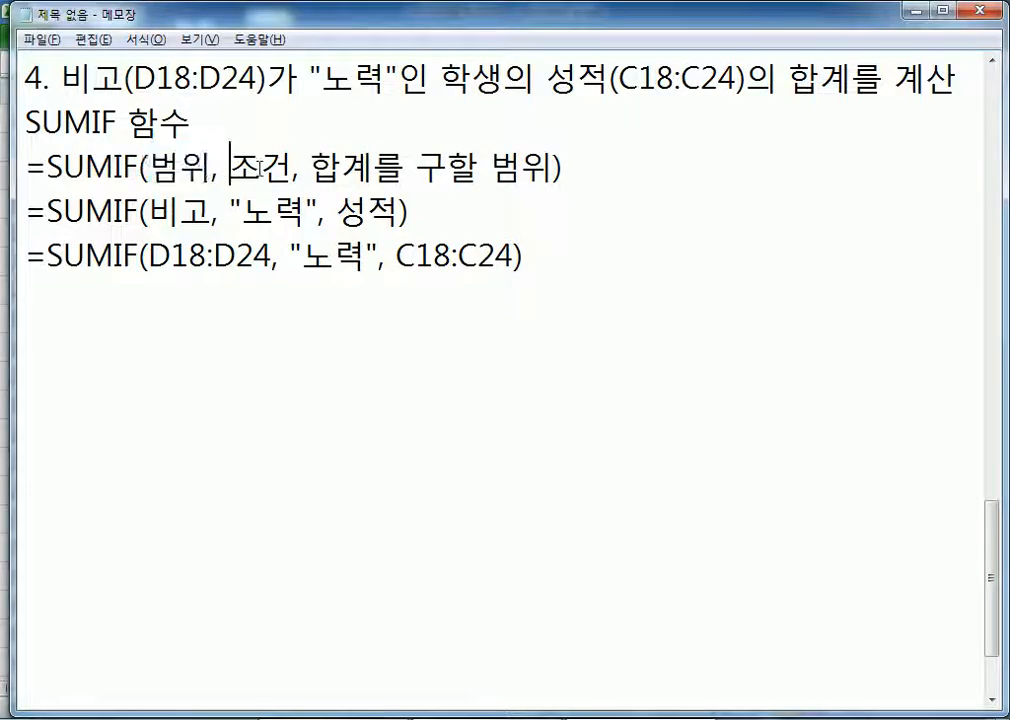
drag(230, 167, 552, 166)
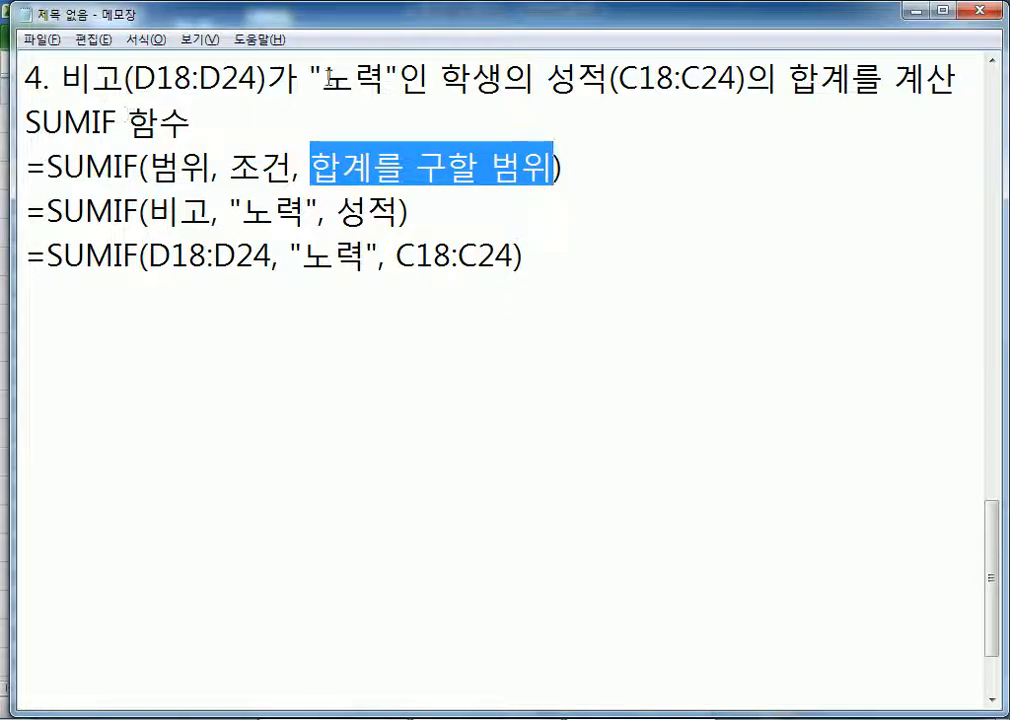
drag(243, 210, 305, 210)
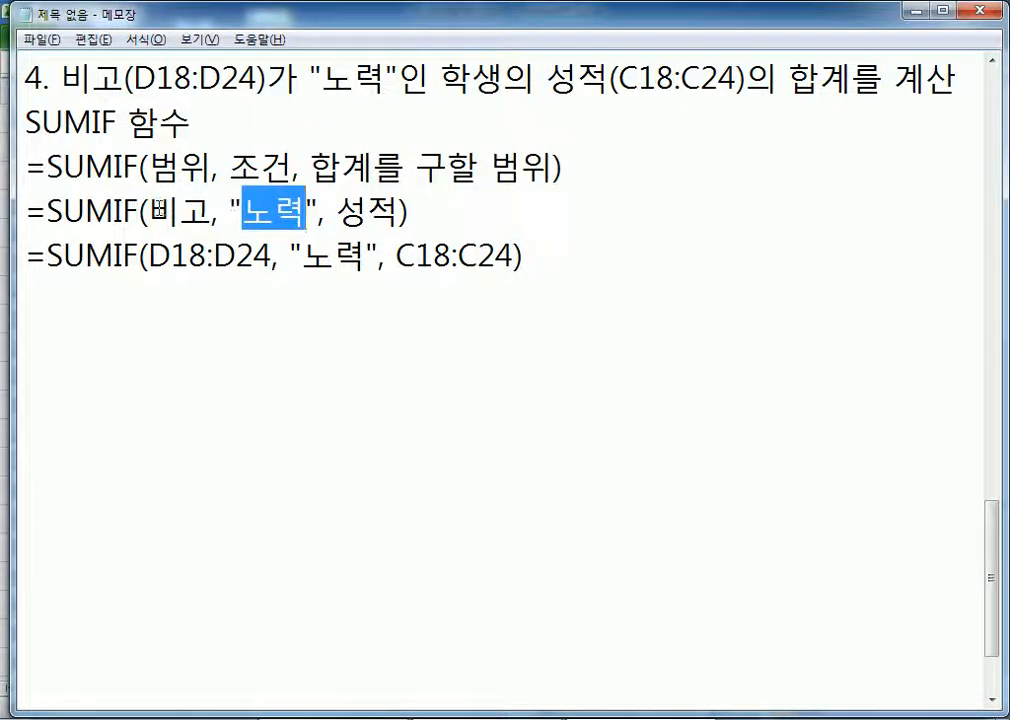
drag(150, 210, 212, 210)
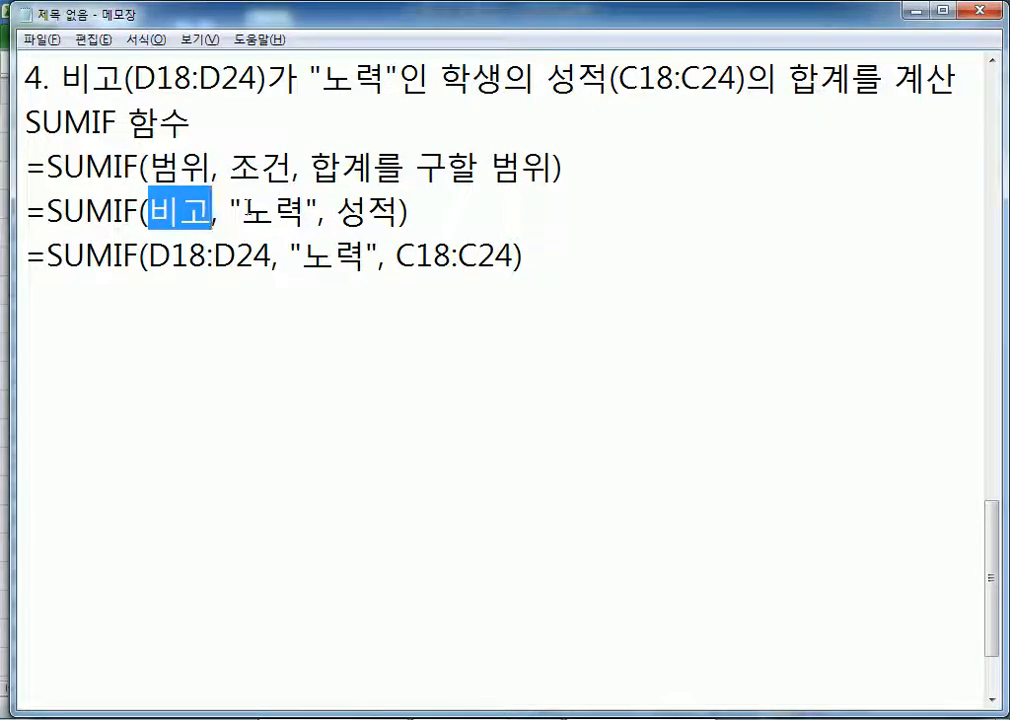
Step: Highlight 성적 as the sum range and D18:D24, C18:C24 as its real ranges, then return to Excel
drag(243, 210, 305, 210)
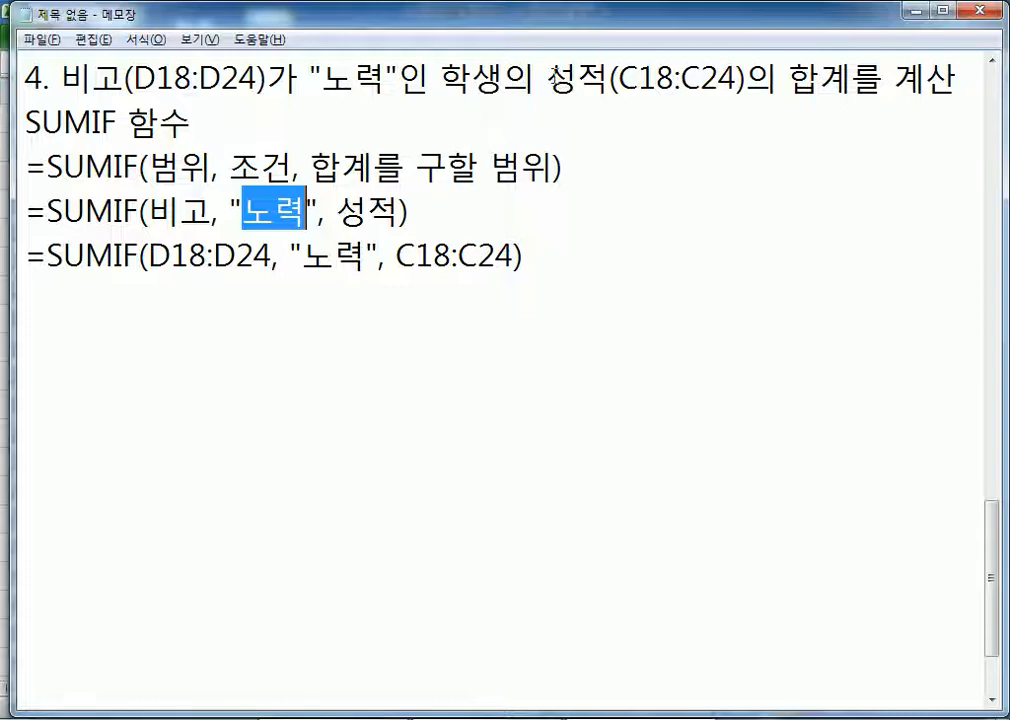
drag(553, 78, 605, 78)
drag(338, 210, 399, 210)
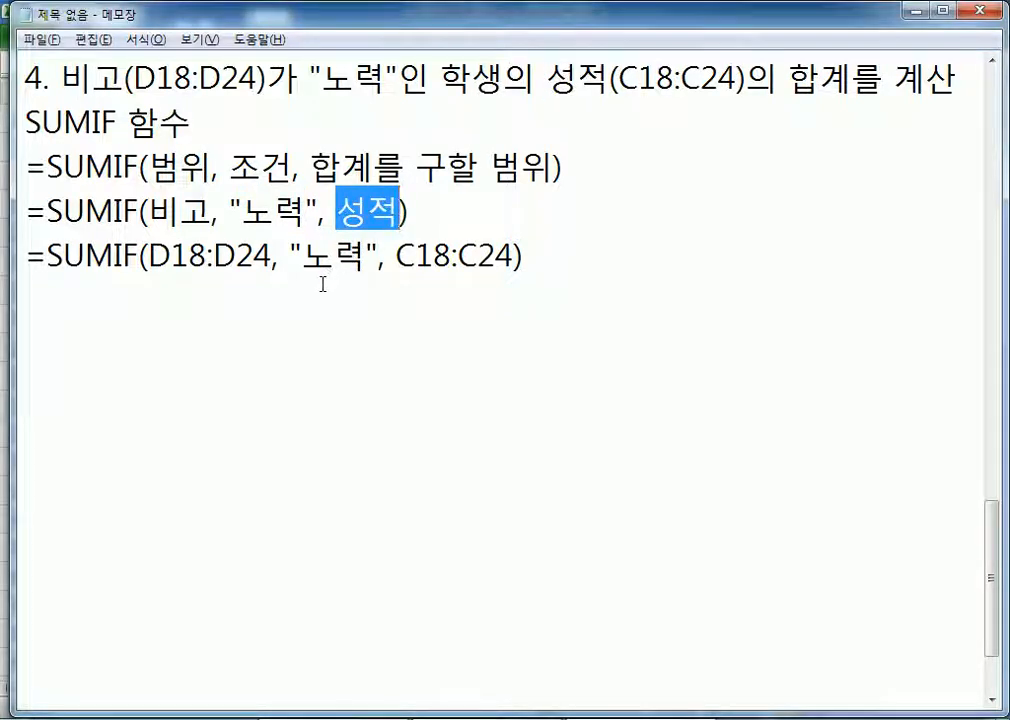
drag(147, 255, 271, 256)
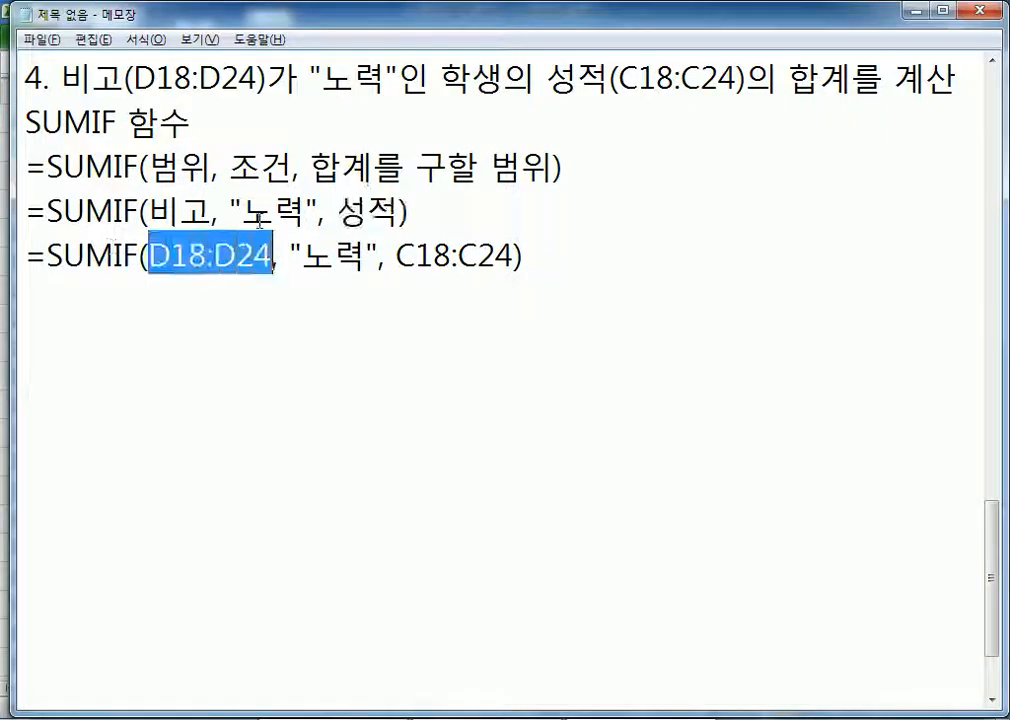
drag(397, 256, 514, 256)
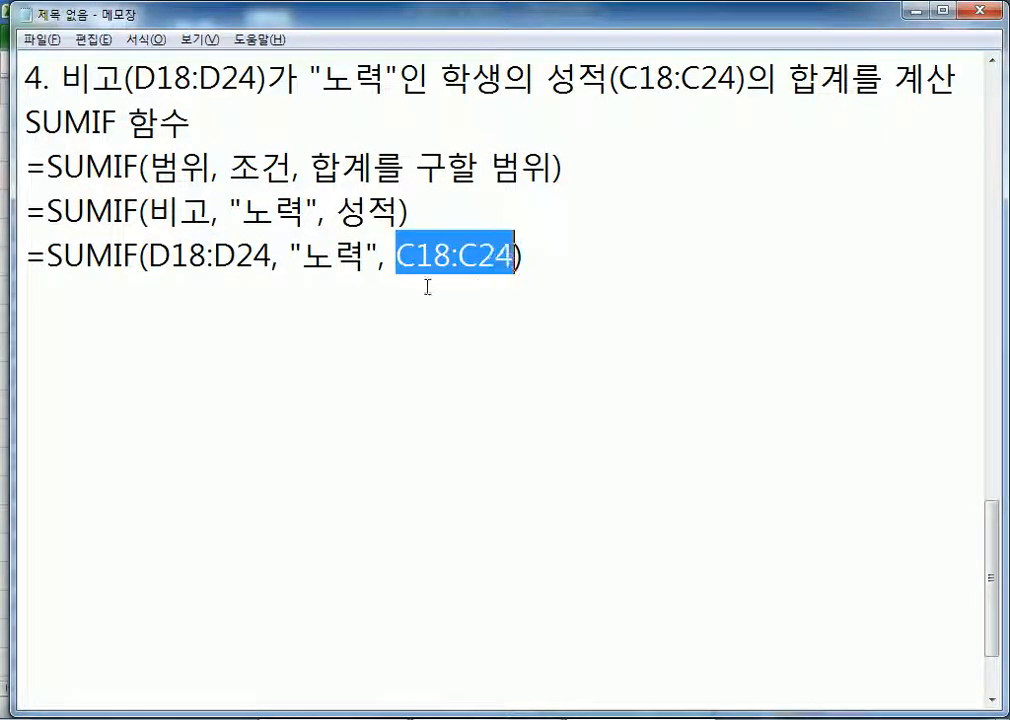
click(119, 302)
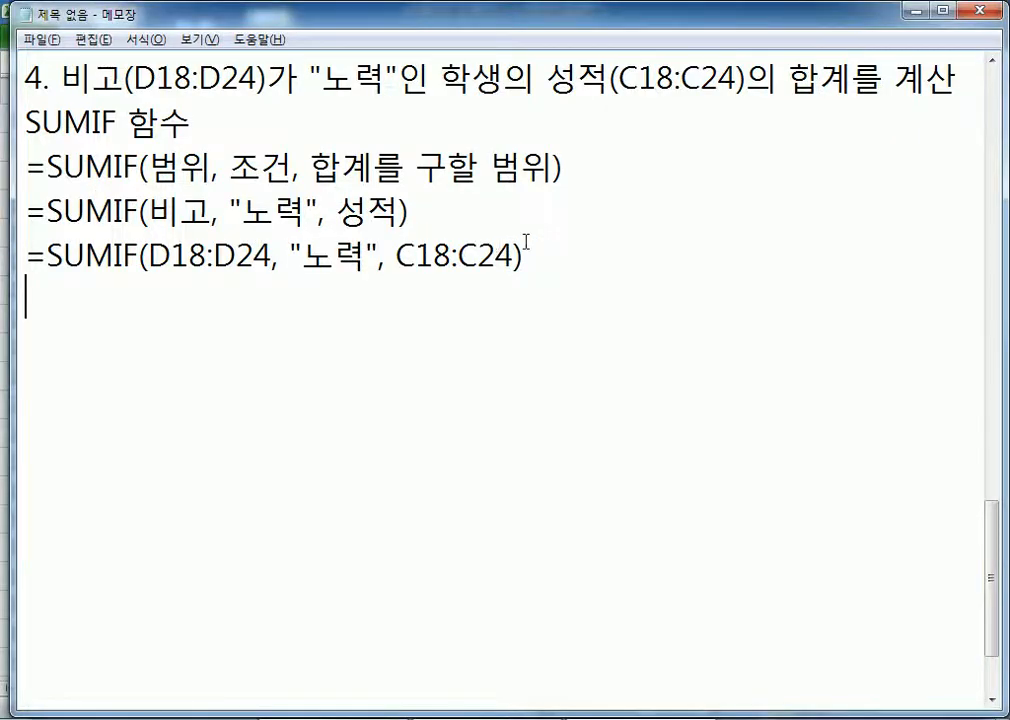
key(alt+Tab)
Step: Start =SUMIF( in C26 with D18:D24 as the range to test
click(327, 393)
text(=녀)
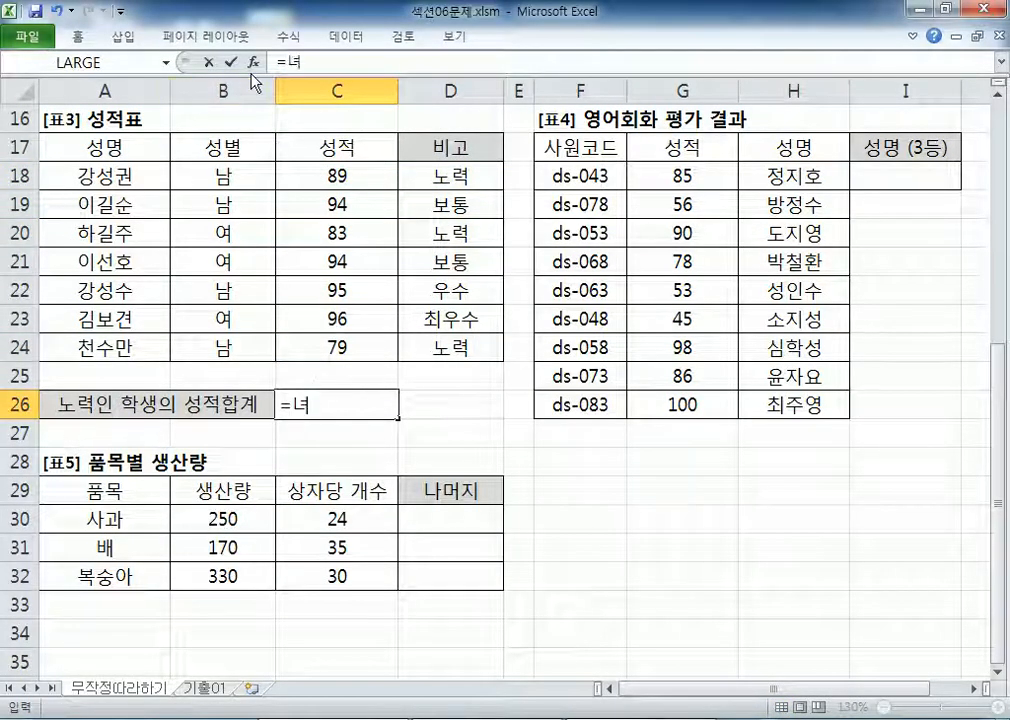
key(BackSpace)
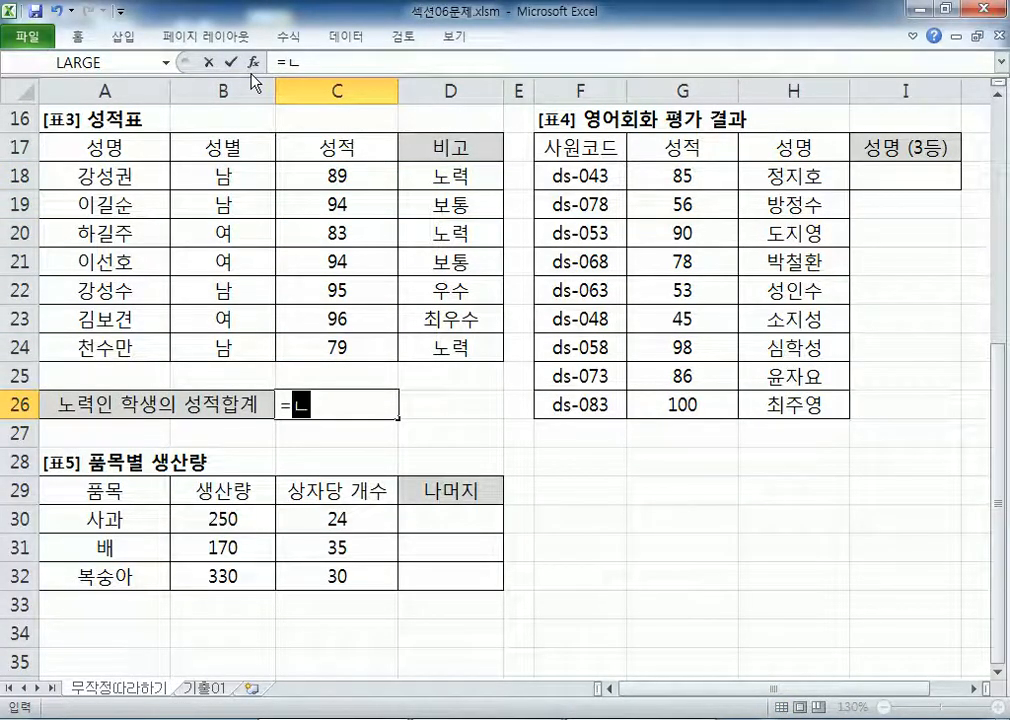
key(BackSpace)
key(Hangul)
text(SUMIF)
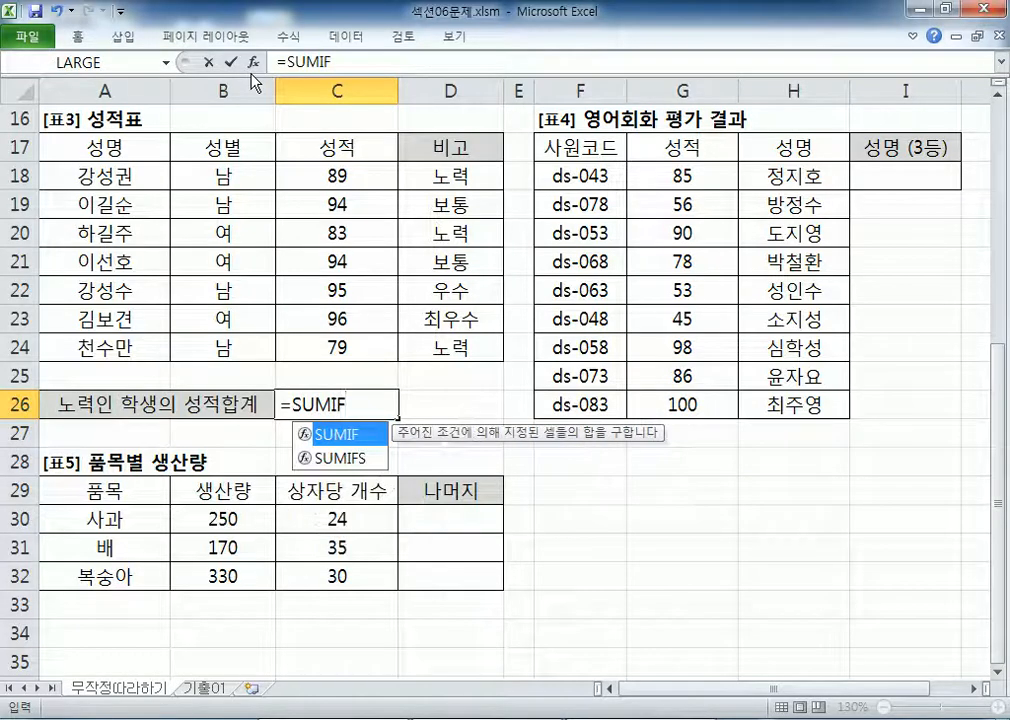
text(()
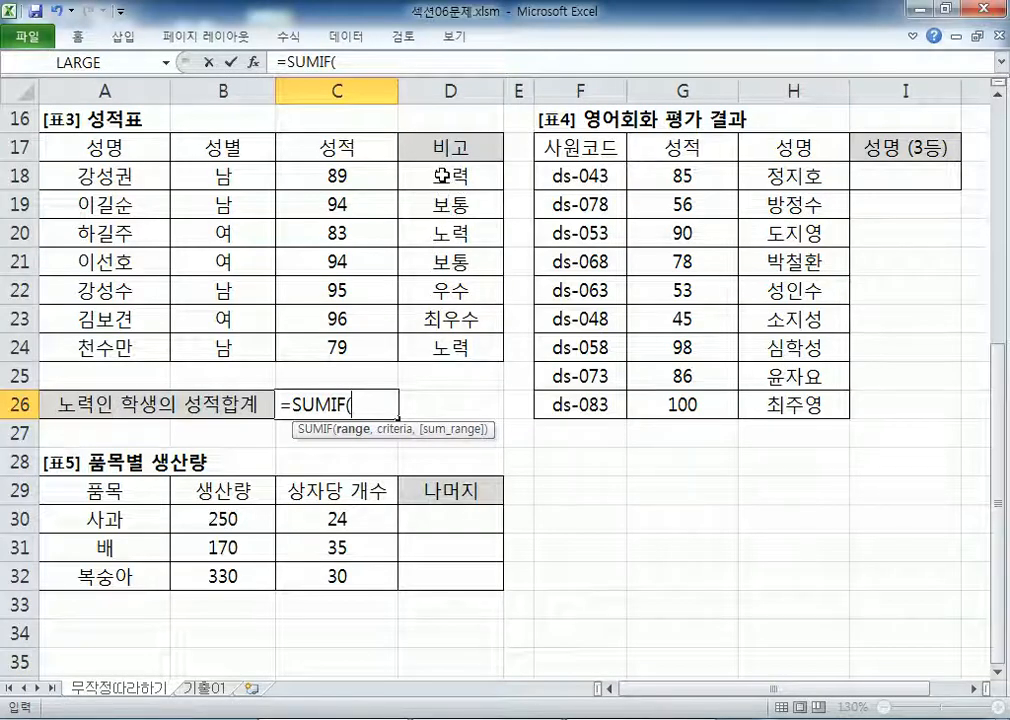
drag(452, 176, 440, 345)
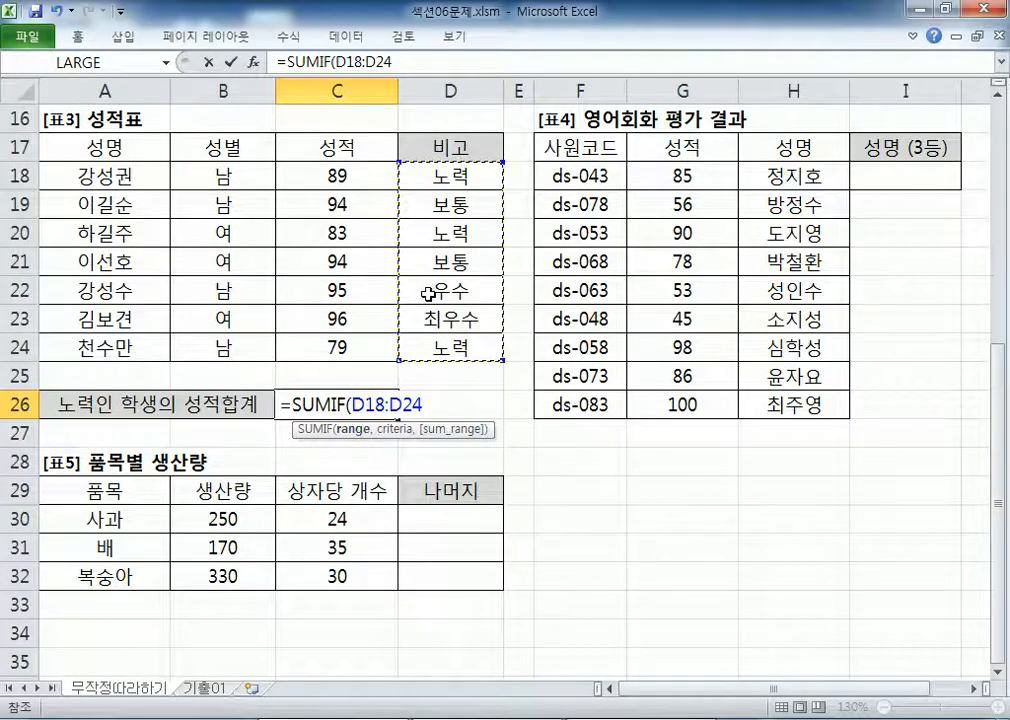
text(,)
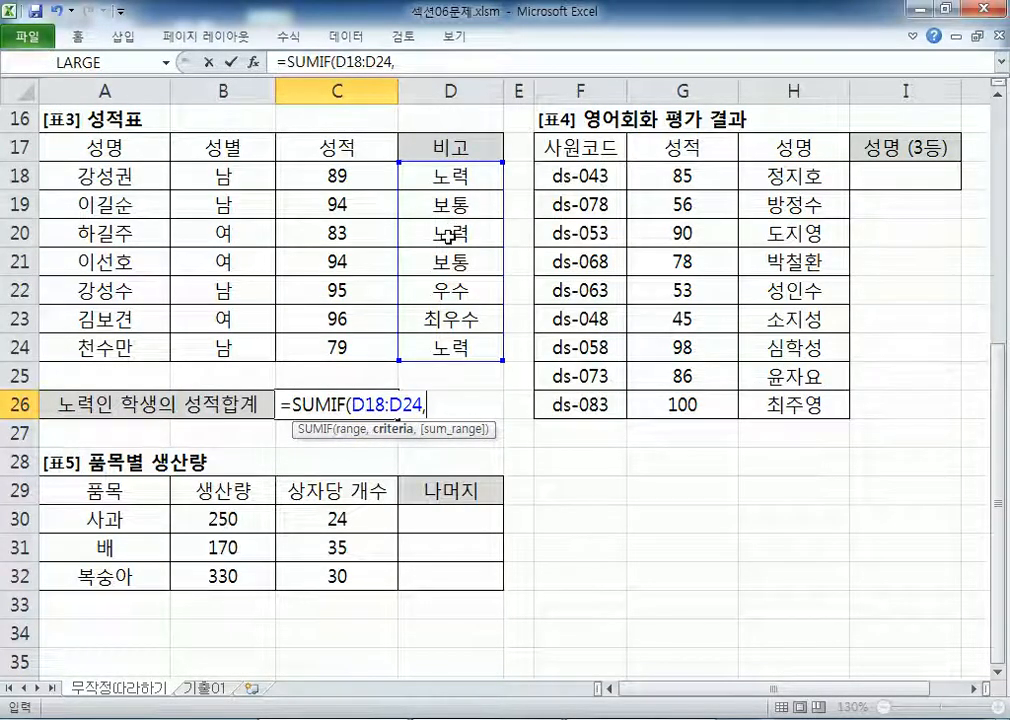
Step: Enter "노력" as the SUMIF criteria instead of a cell reference
click(452, 232)
click(451, 347)
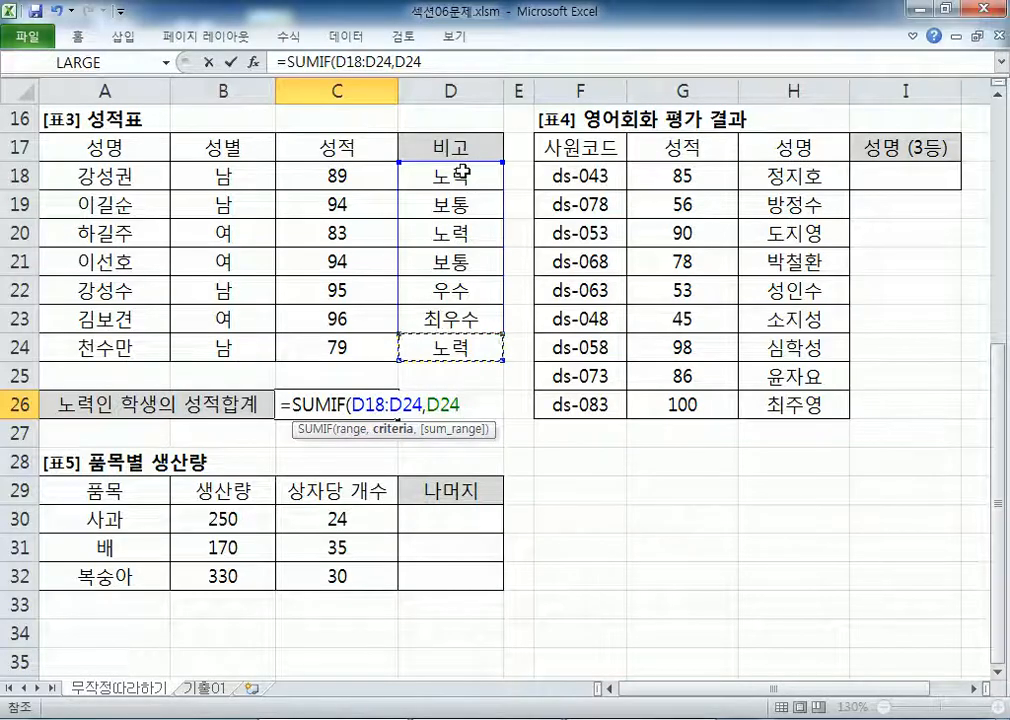
click(460, 172)
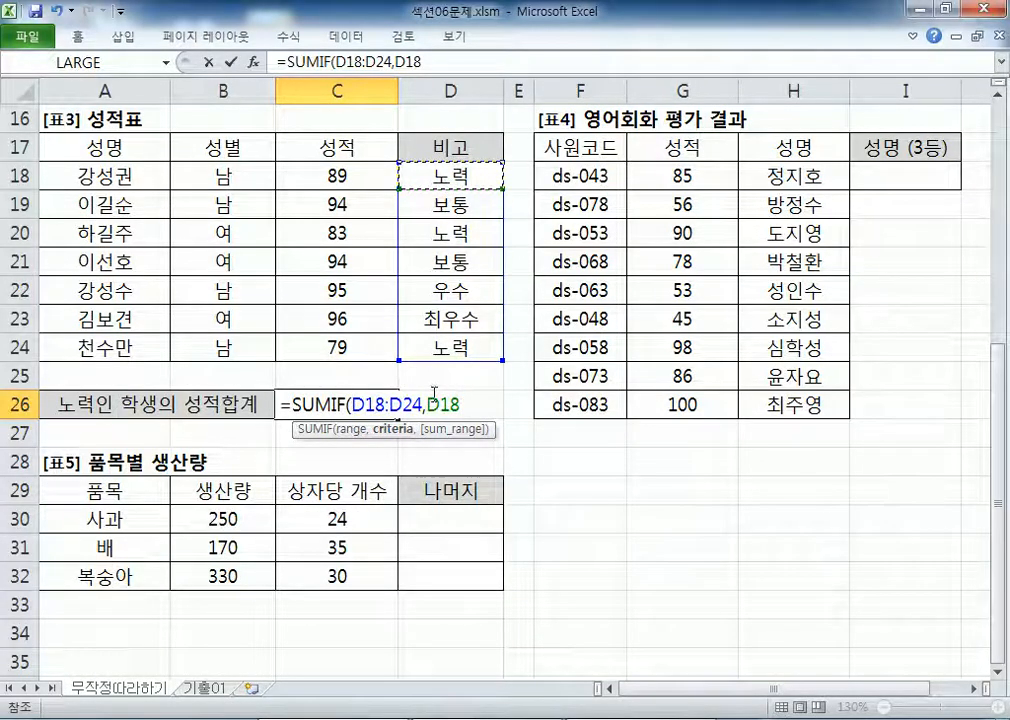
drag(428, 405, 468, 405)
text("노여)
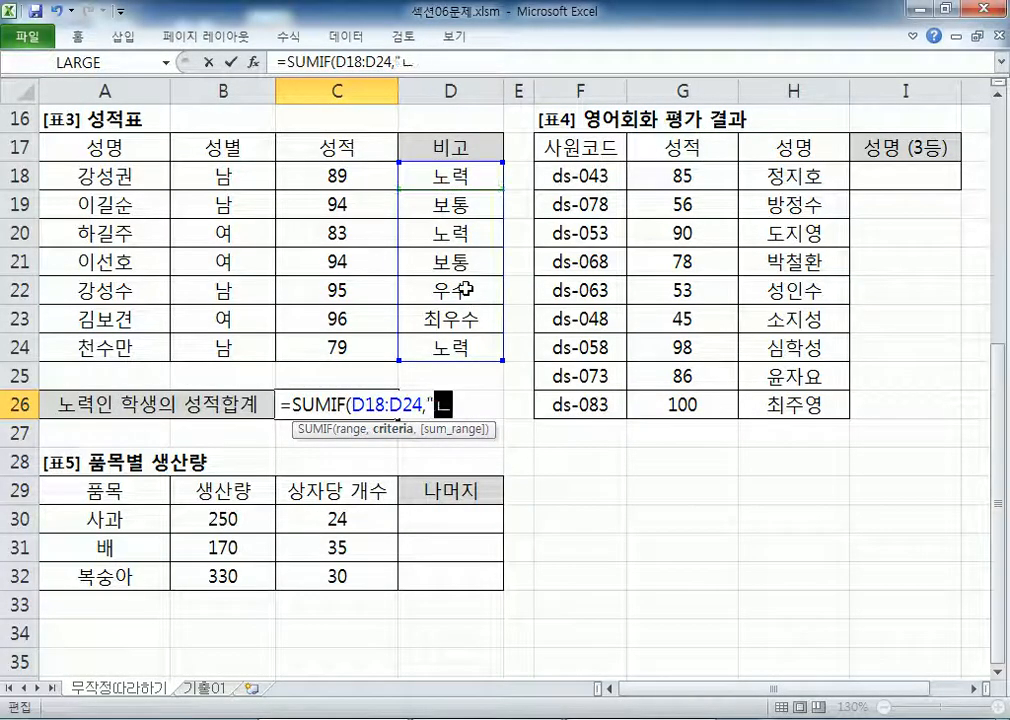
key(BackSpace)
key(BackSpace)
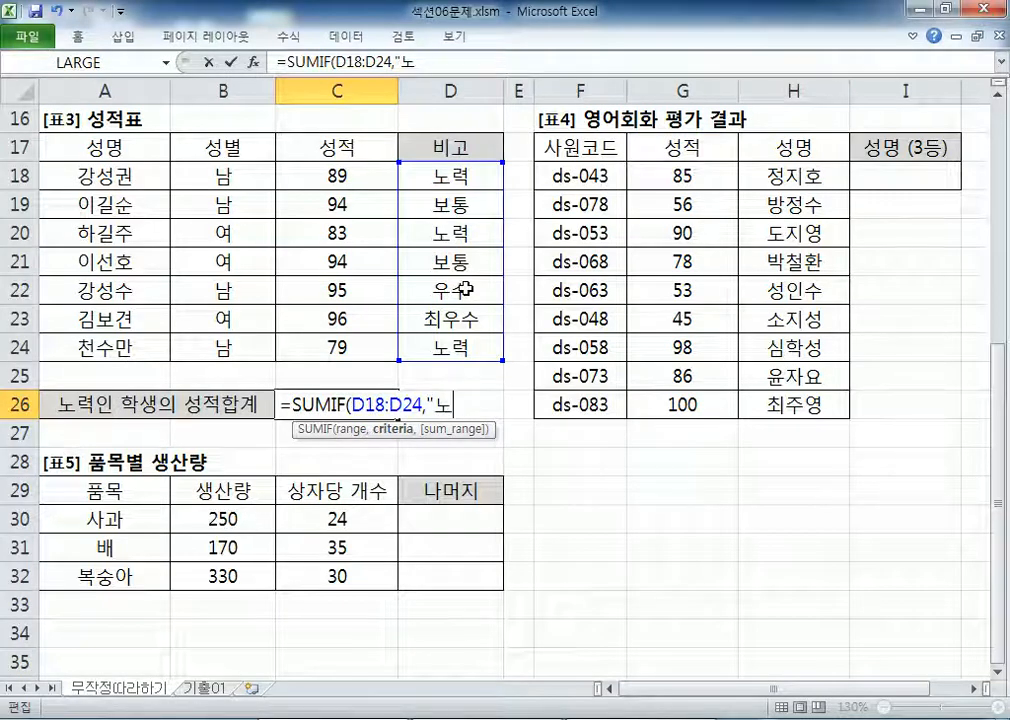
text(력")
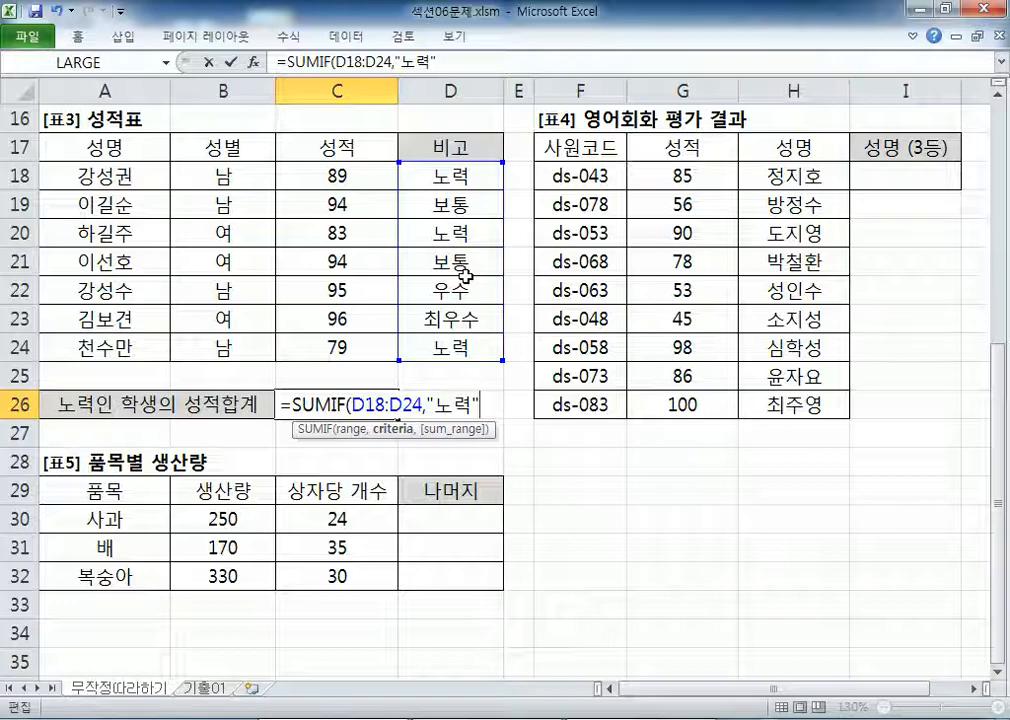
text(,)
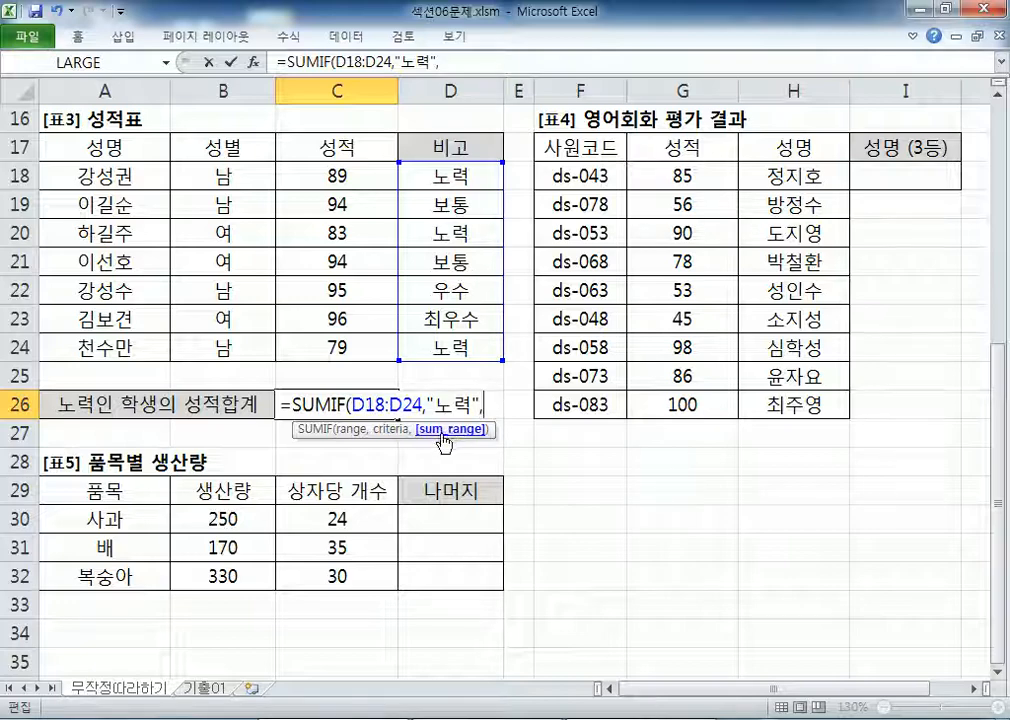
Step: Add C18:C24 as the sum range, commit the formula to get 251, and return to Notepad
drag(339, 181, 336, 345)
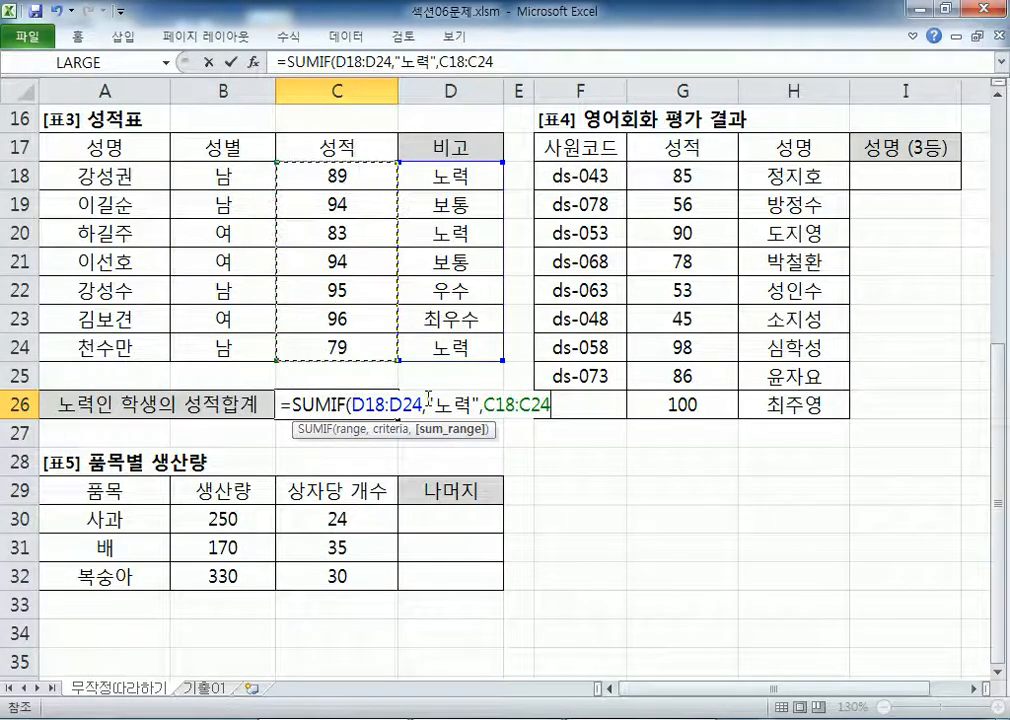
key(Return)
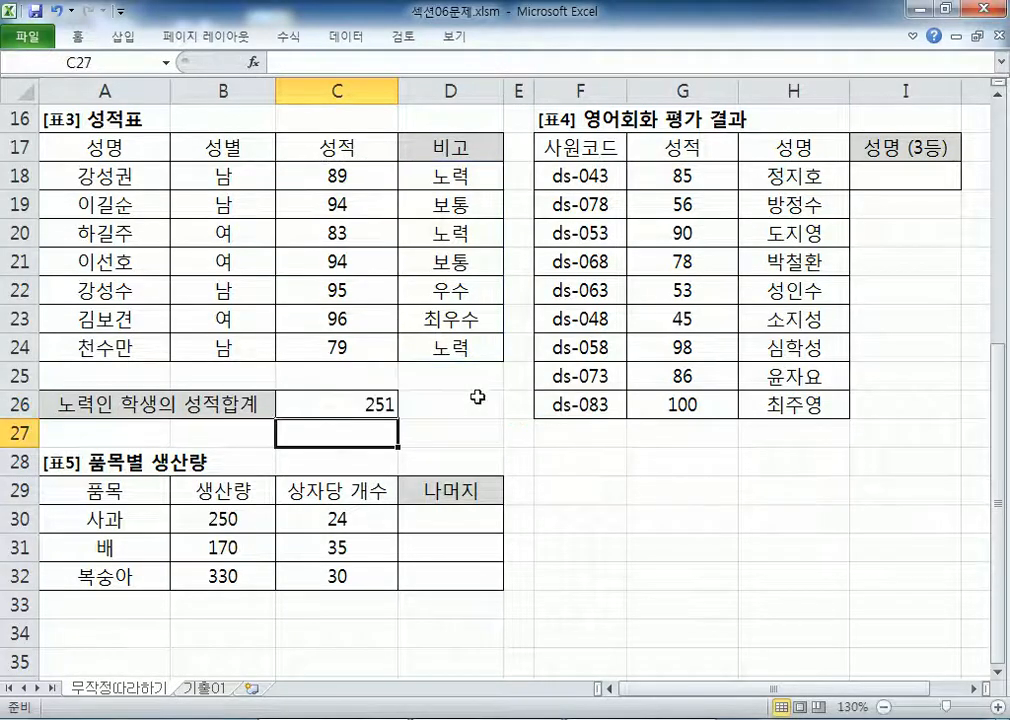
click(365, 399)
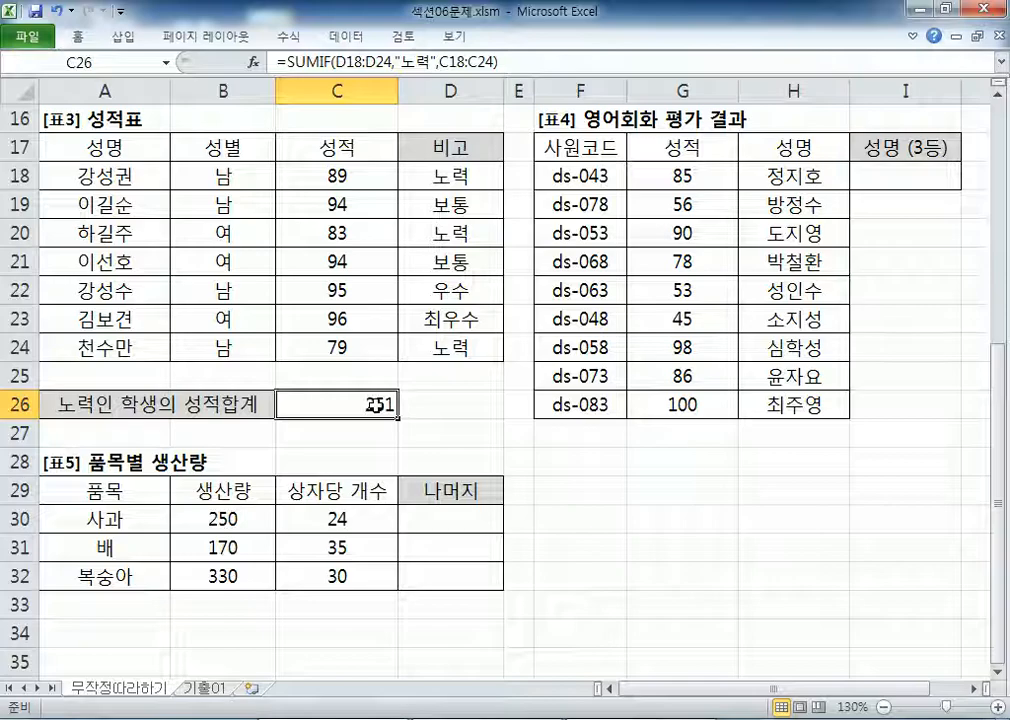
key(alt)
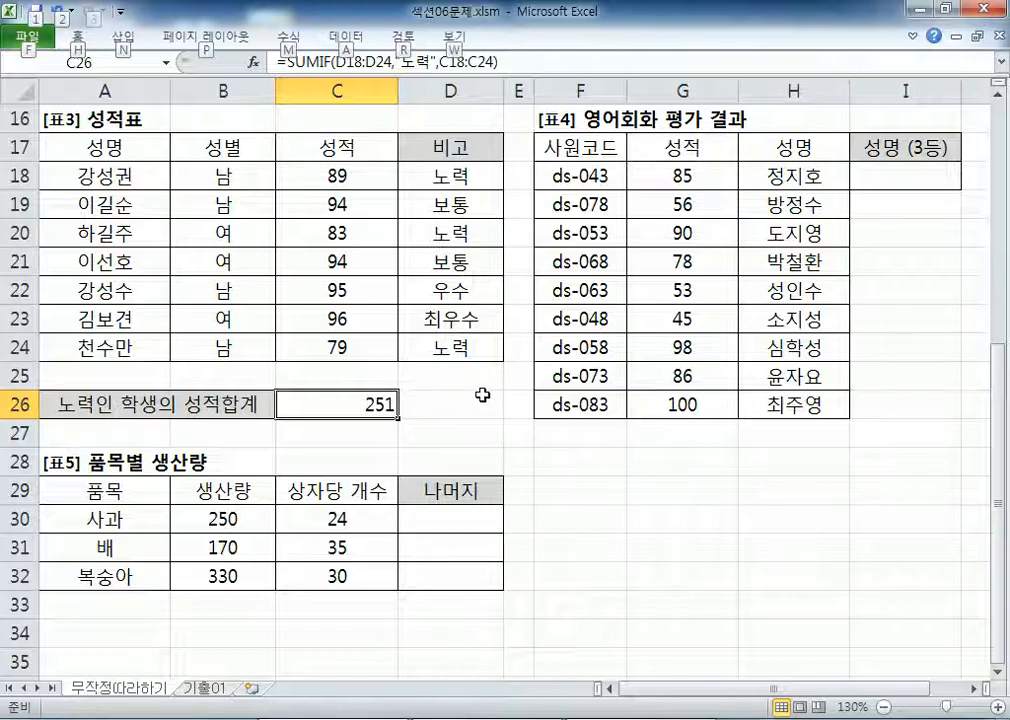
key(alt+Tab)
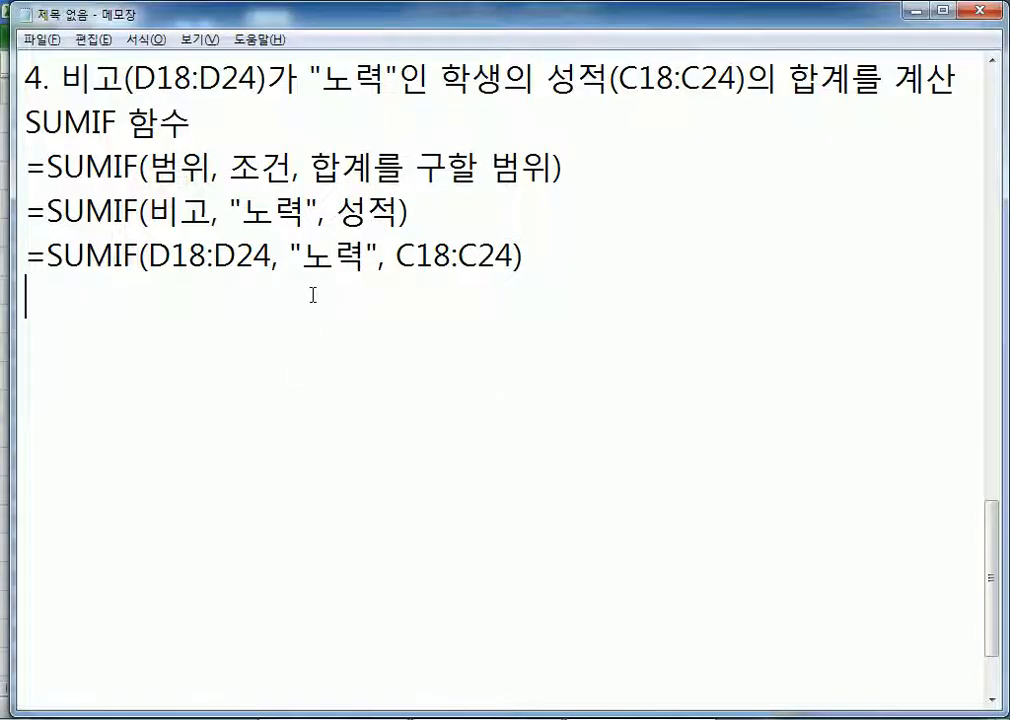
Step: Paste the problem 5 task: find the third-highest 성적 employee's 성명 using VLOOKUP and LARGE
key(ctrl+v)
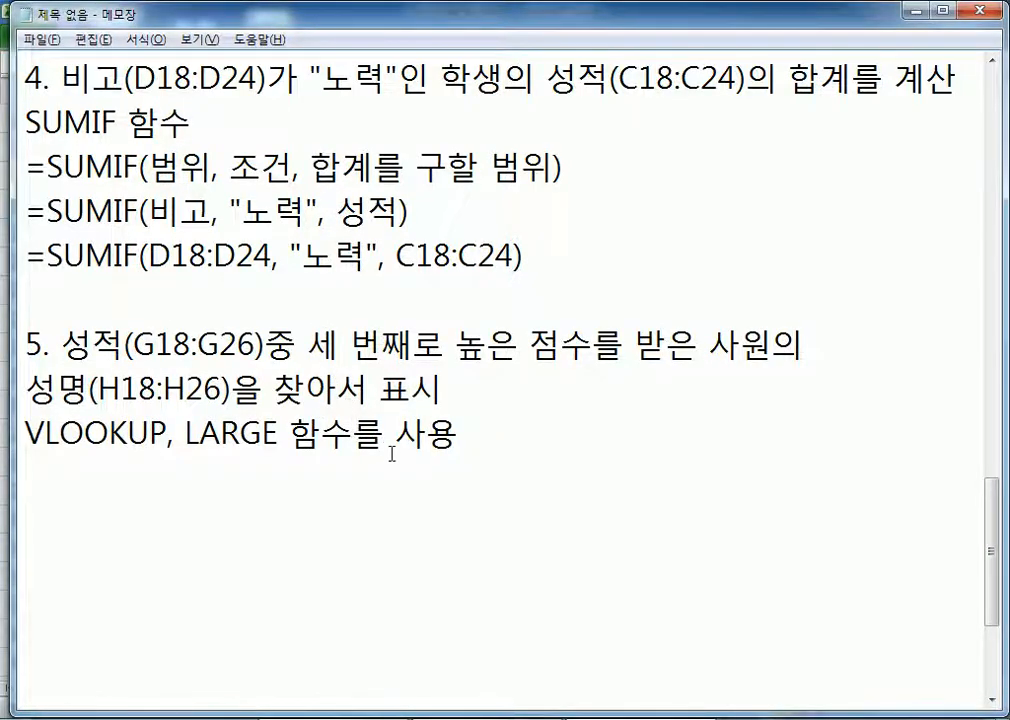
scroll(400, 460, down, 2)
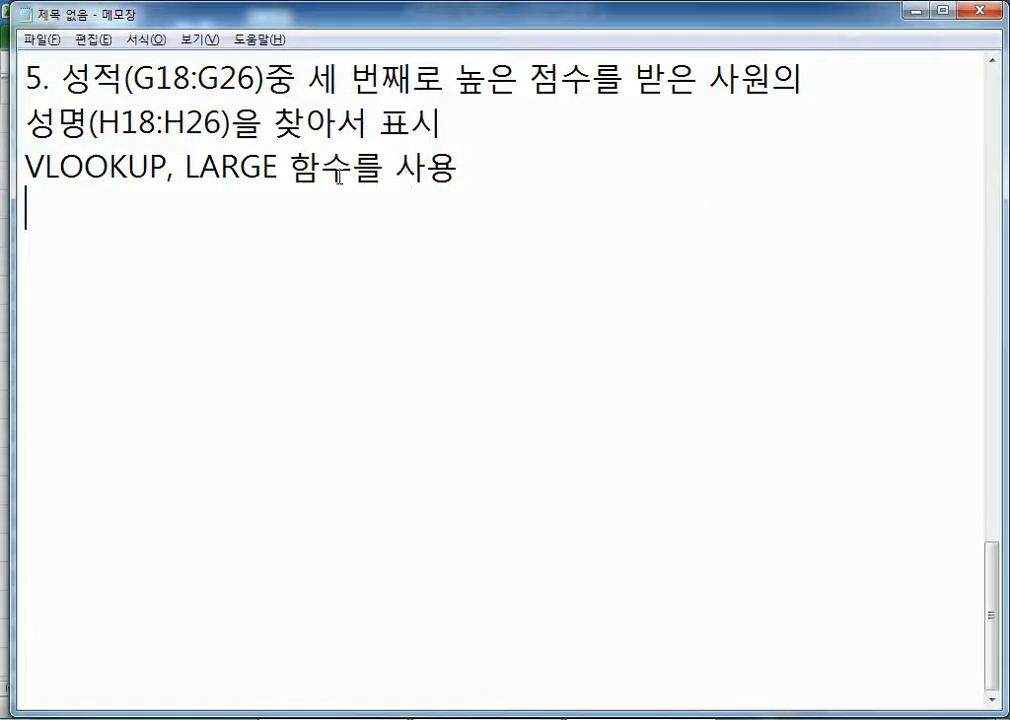
Step: Examine scores G18:G26 and mark the top three scorers in rows 26, 24 and 20
key(alt+Tab)
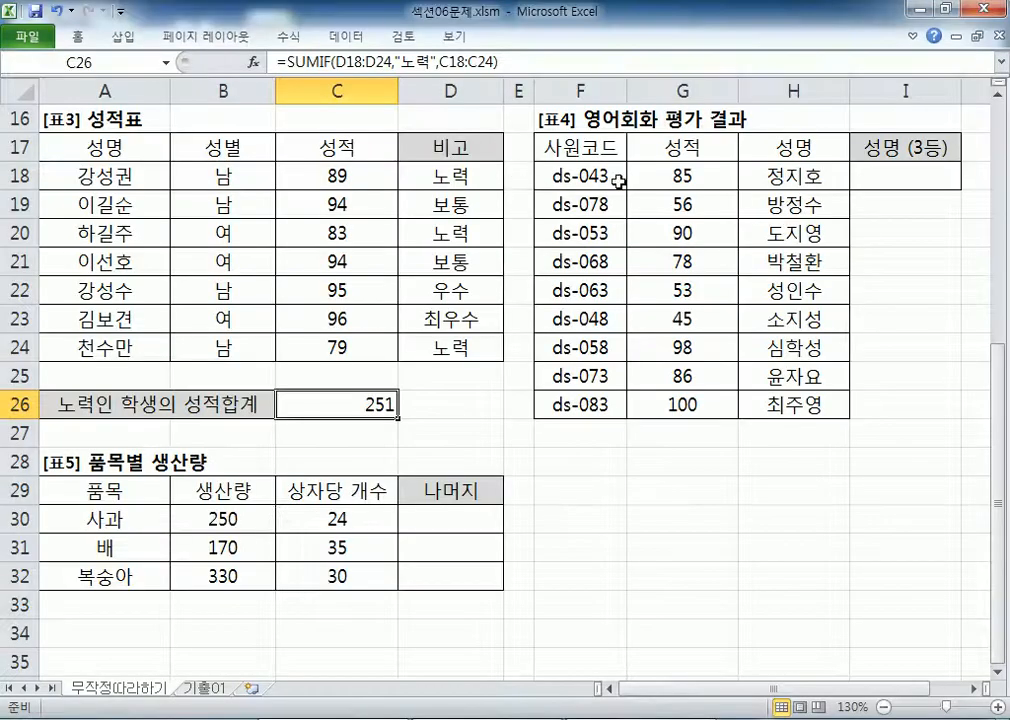
drag(688, 178, 706, 404)
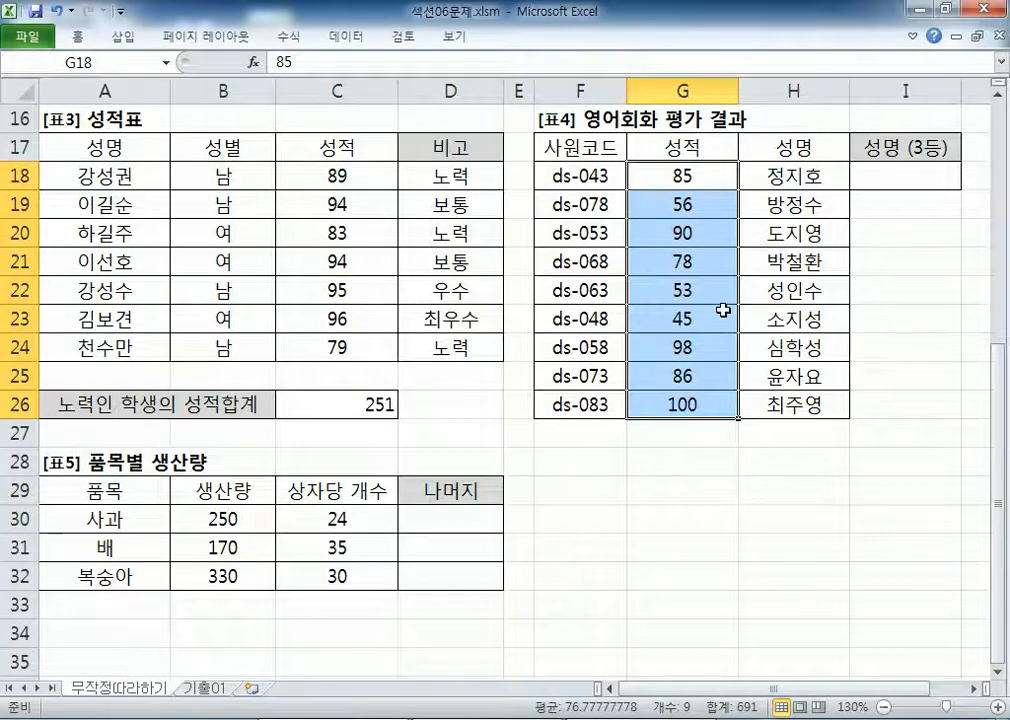
key(alt+Tab)
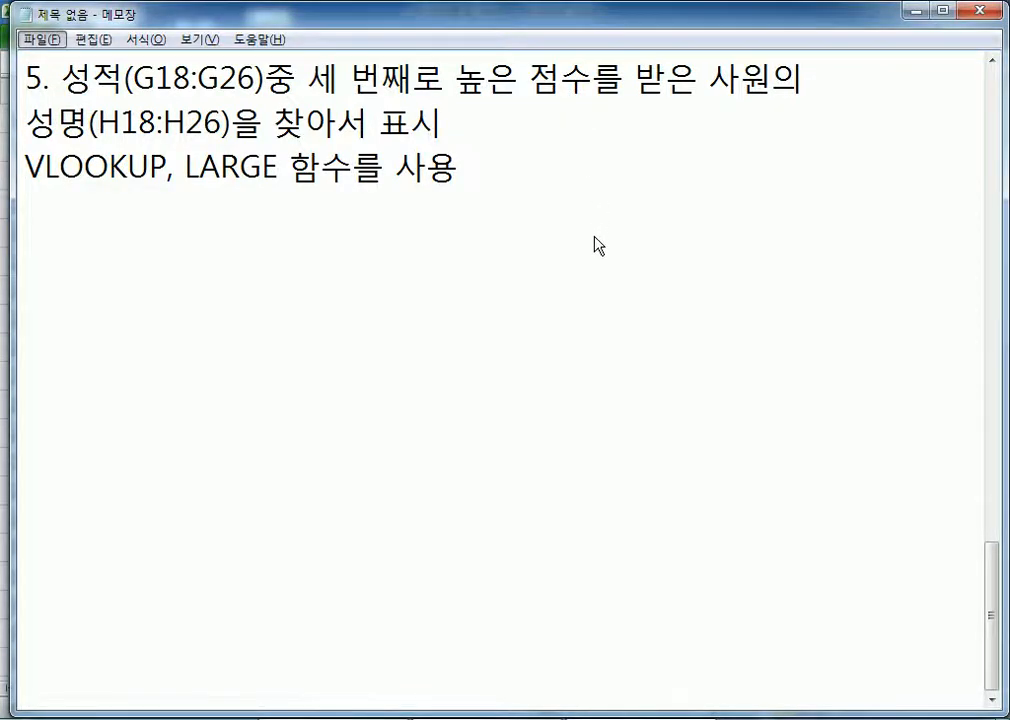
key(alt+Tab)
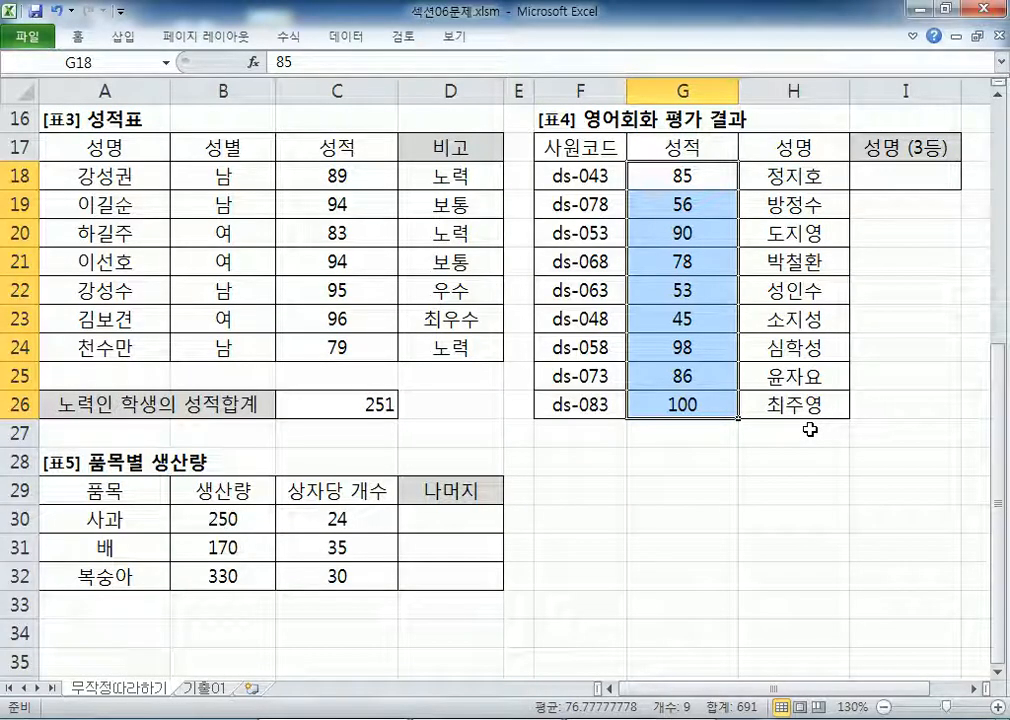
click(699, 438)
drag(697, 400, 792, 406)
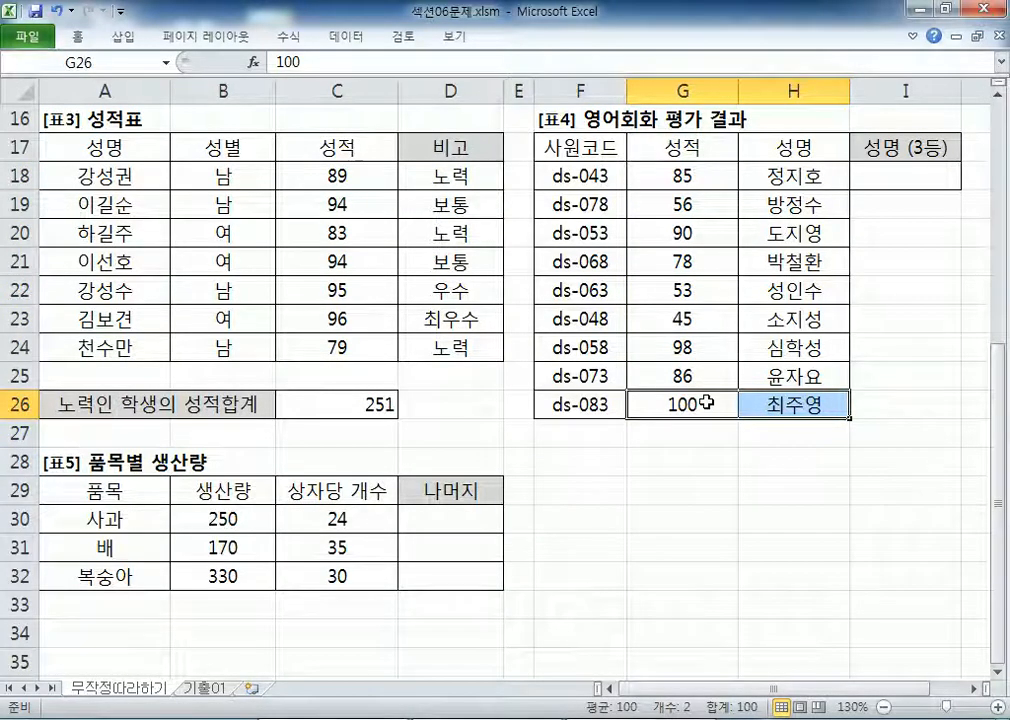
drag(705, 350, 803, 350)
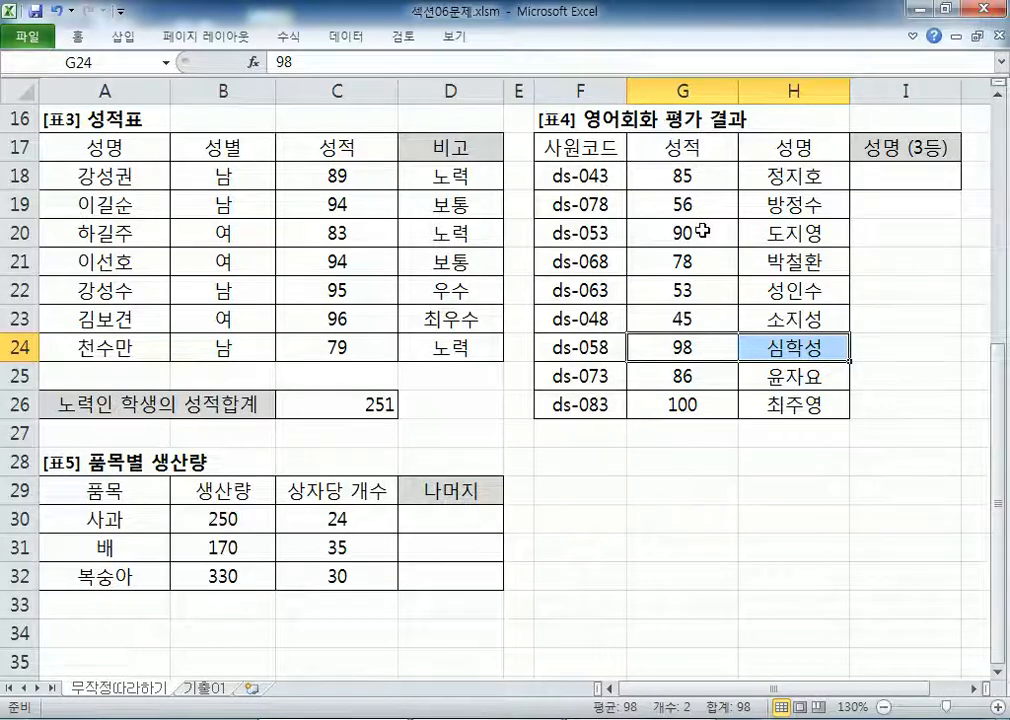
drag(703, 230, 778, 233)
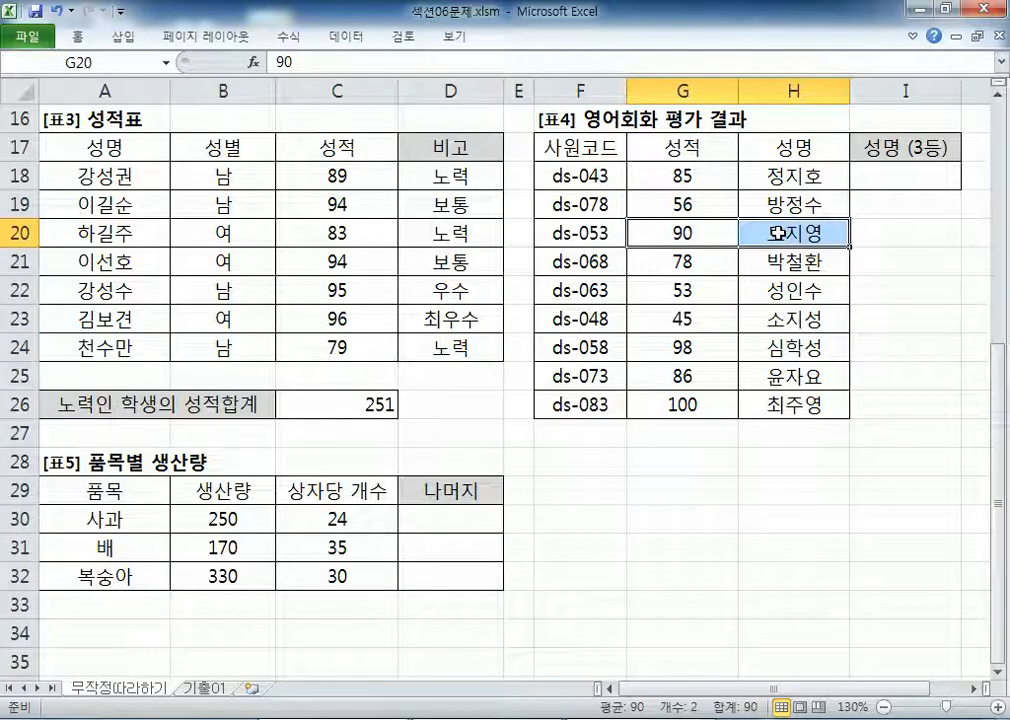
click(778, 233)
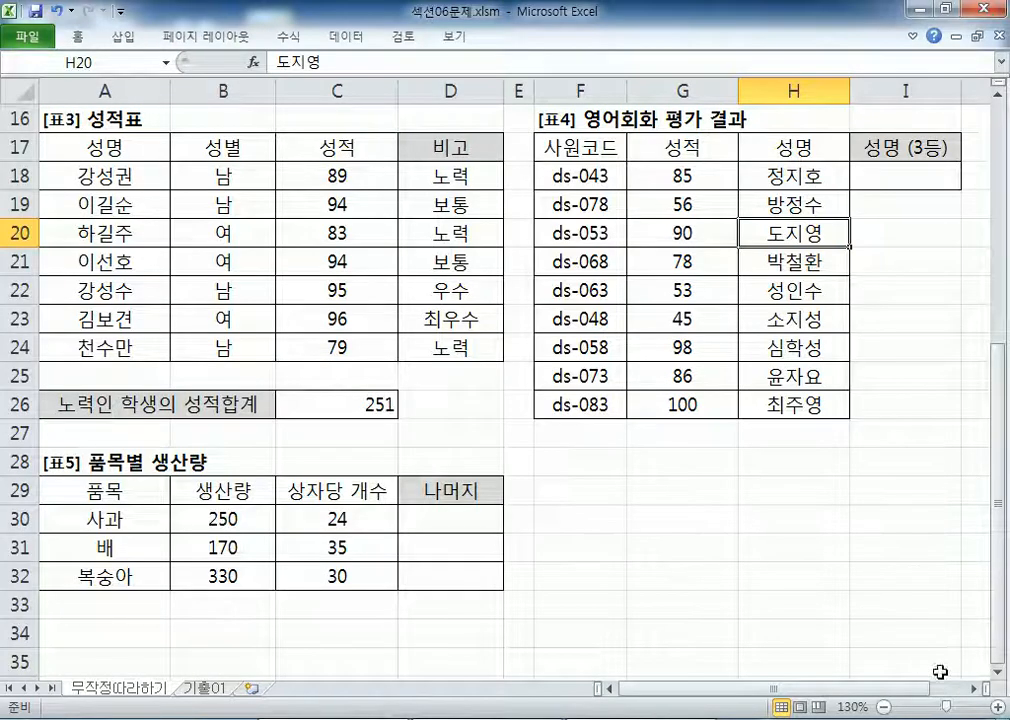
Step: Re-mark the top three scores and names, ending on 90 in G20, then return to Notepad
click(972, 689)
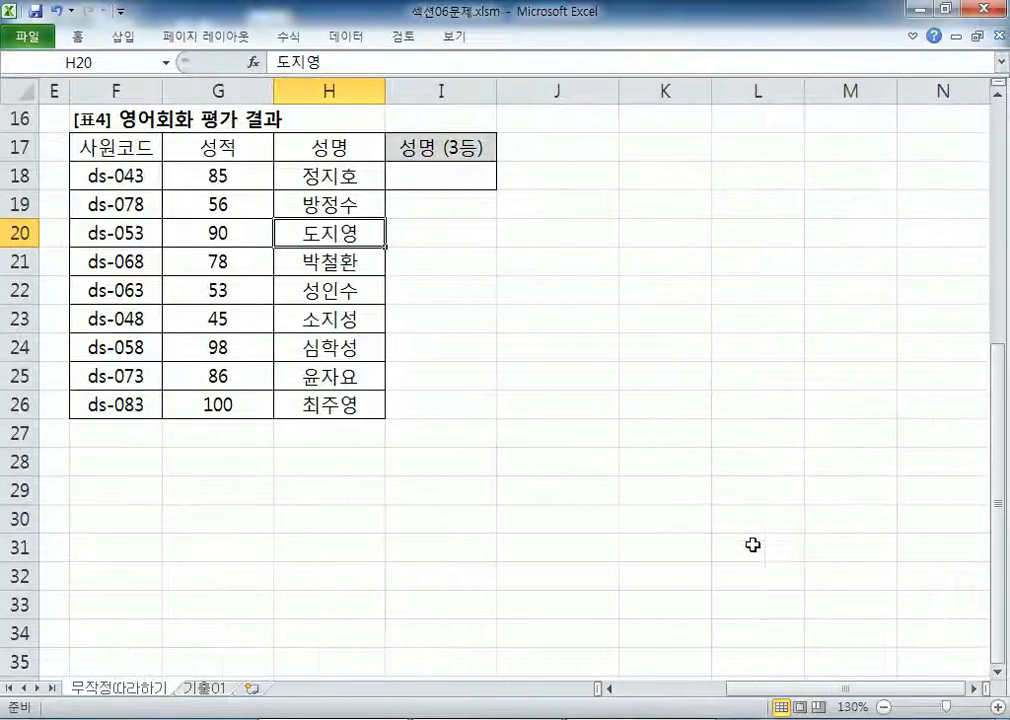
click(227, 407)
drag(227, 407, 335, 408)
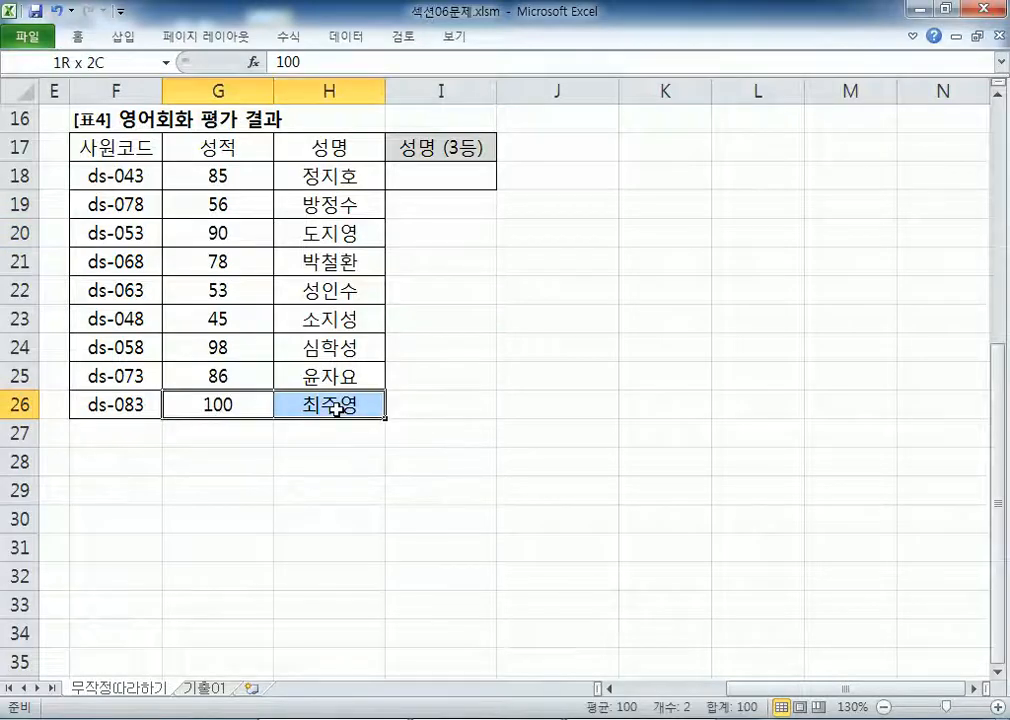
drag(226, 350, 307, 346)
drag(235, 234, 311, 235)
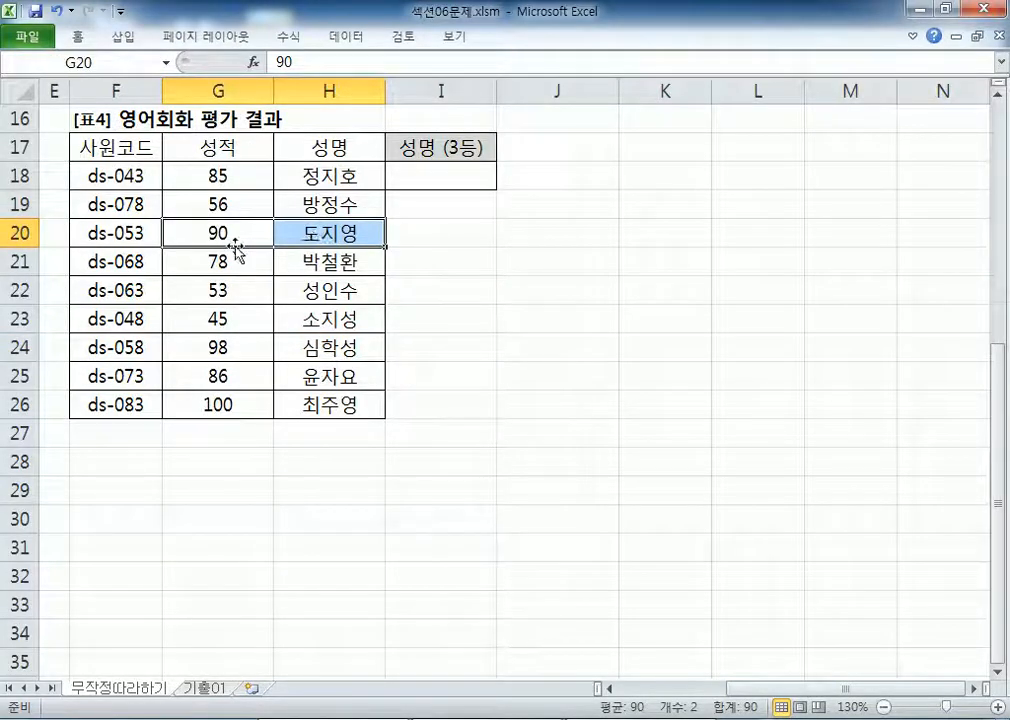
click(232, 233)
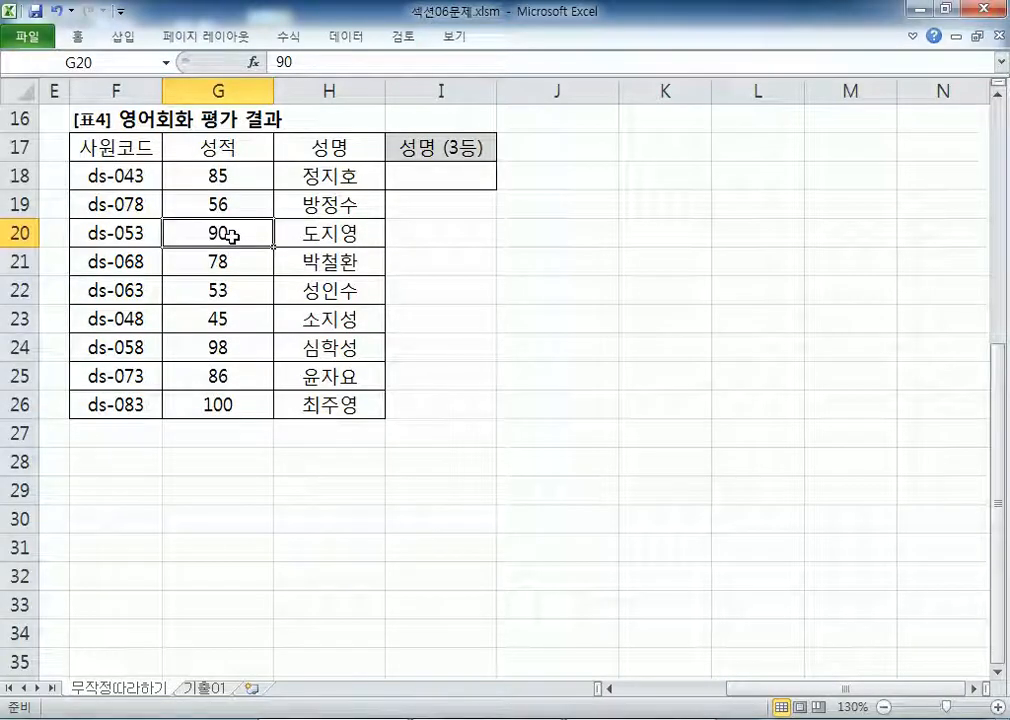
key(alt+Tab)
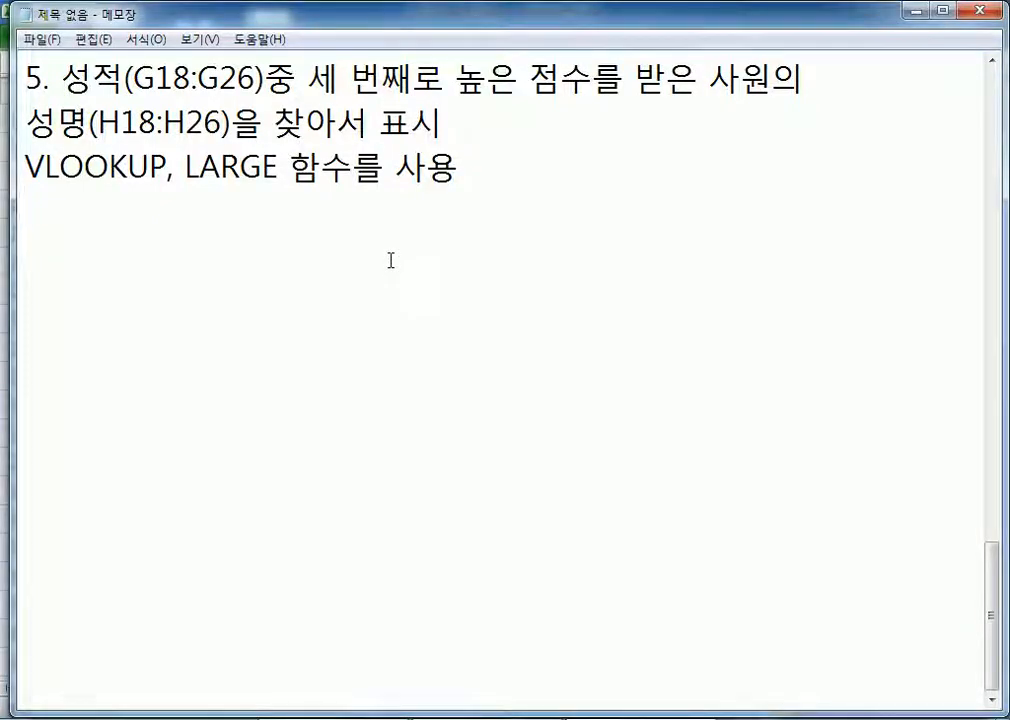
Step: Write the outline =VLOOKUP(찾는 값, 참조 영역, 순번, 옵션) on a new line
text(=VLOO)
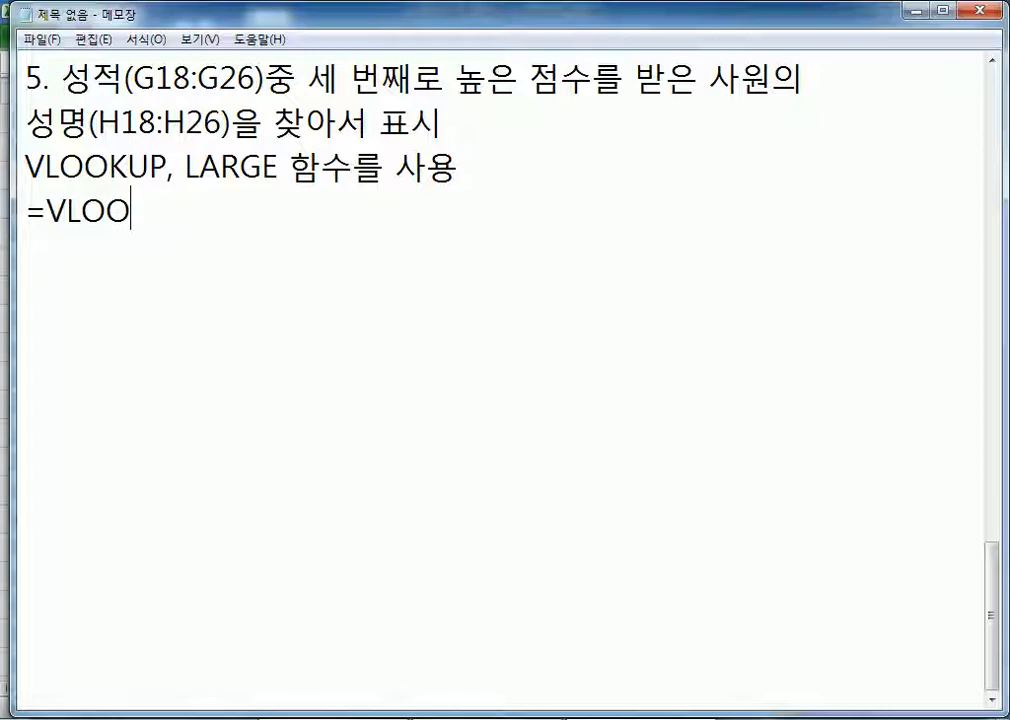
text(KUP(찾)
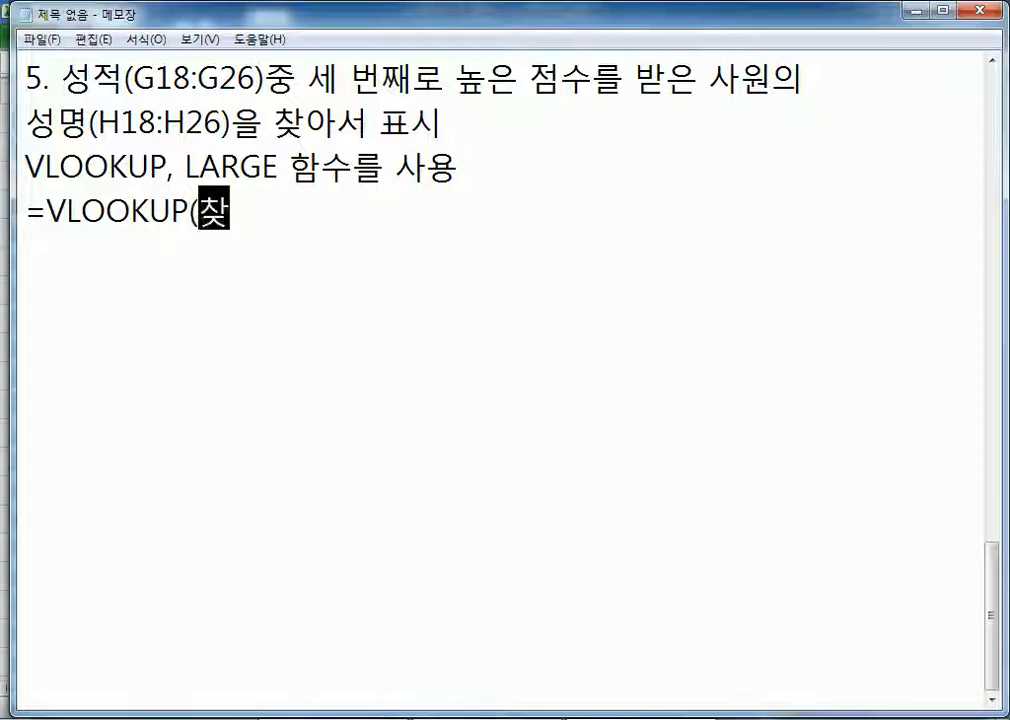
text(는 값, ㅊ)
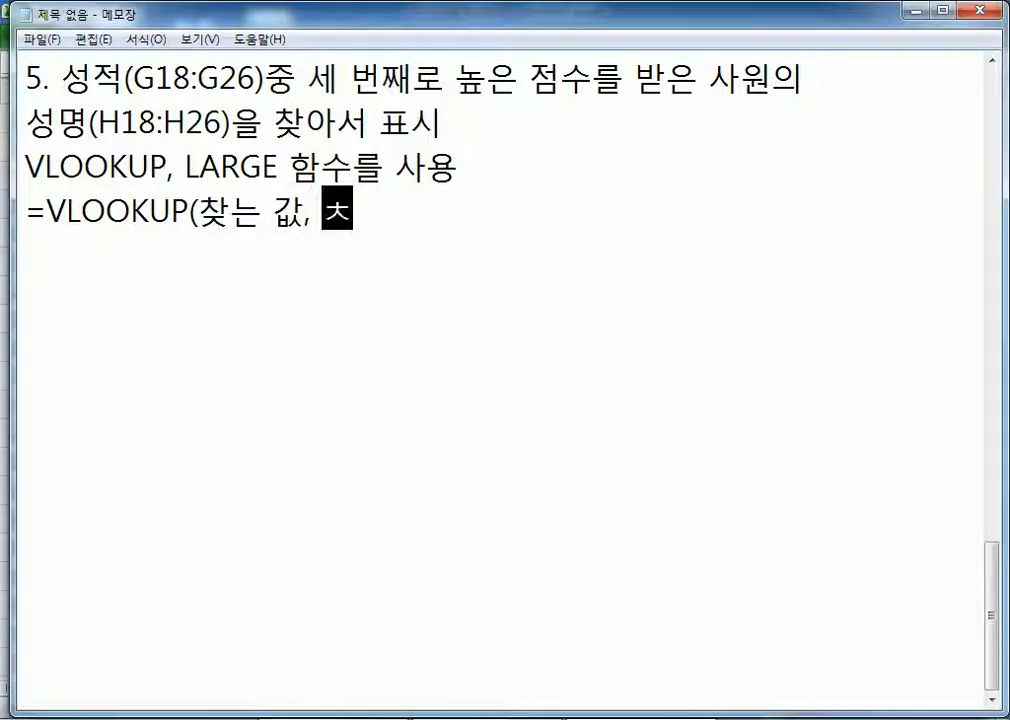
text(참조 영역,)
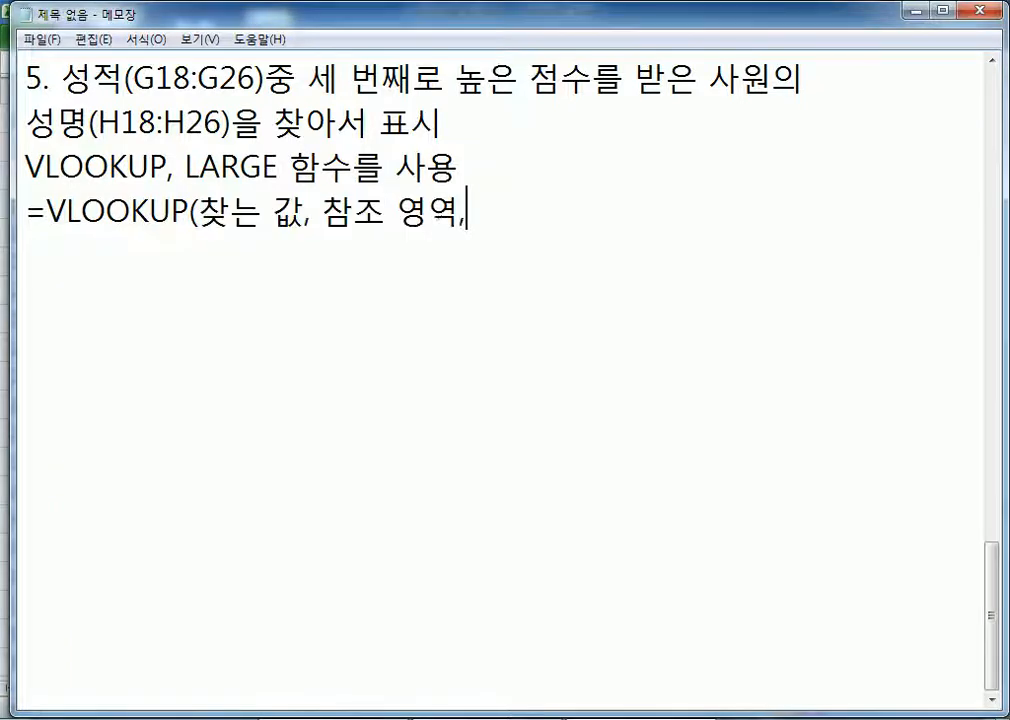
text( 슈ㄴ)
key(BackSpace)
key(BackSpace)
text(순)
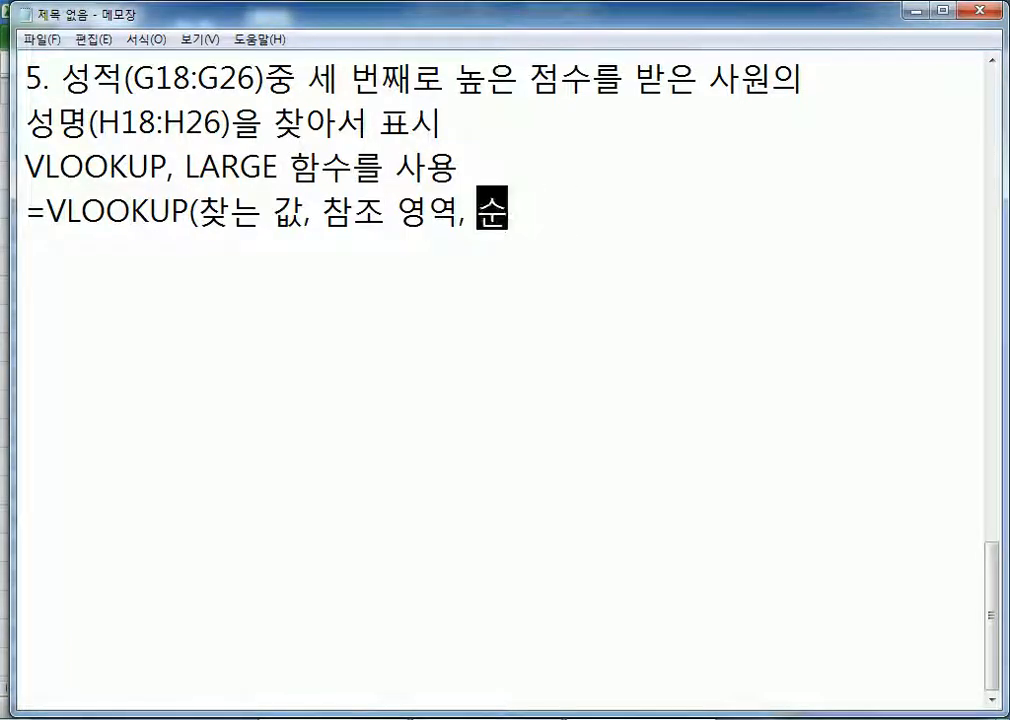
text(번, 옵션))
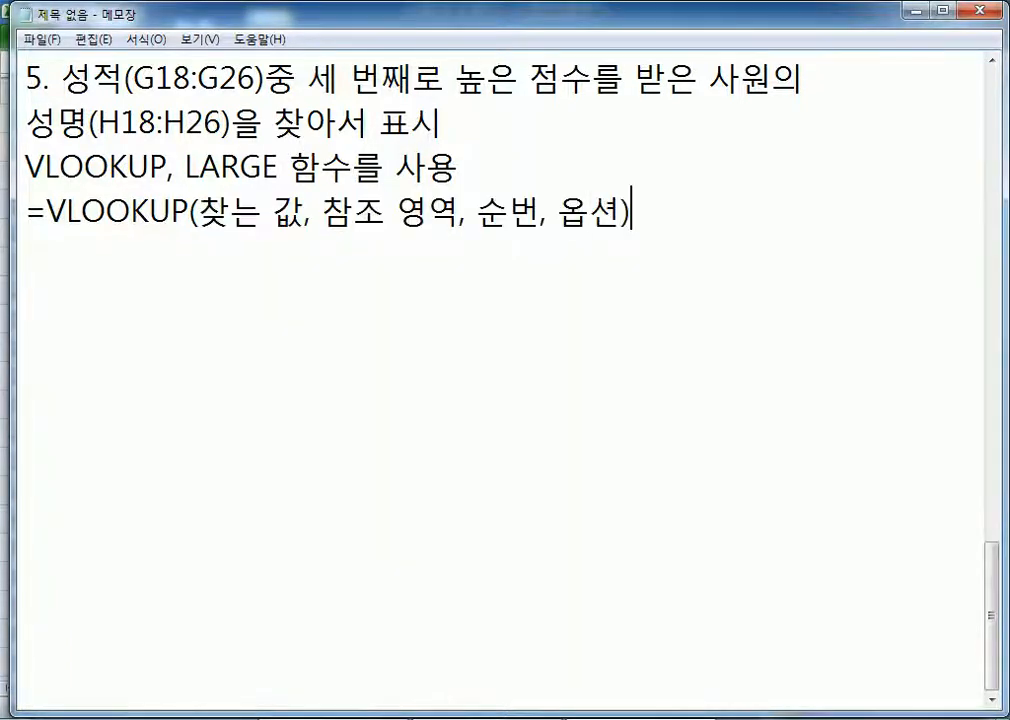
key(Return)
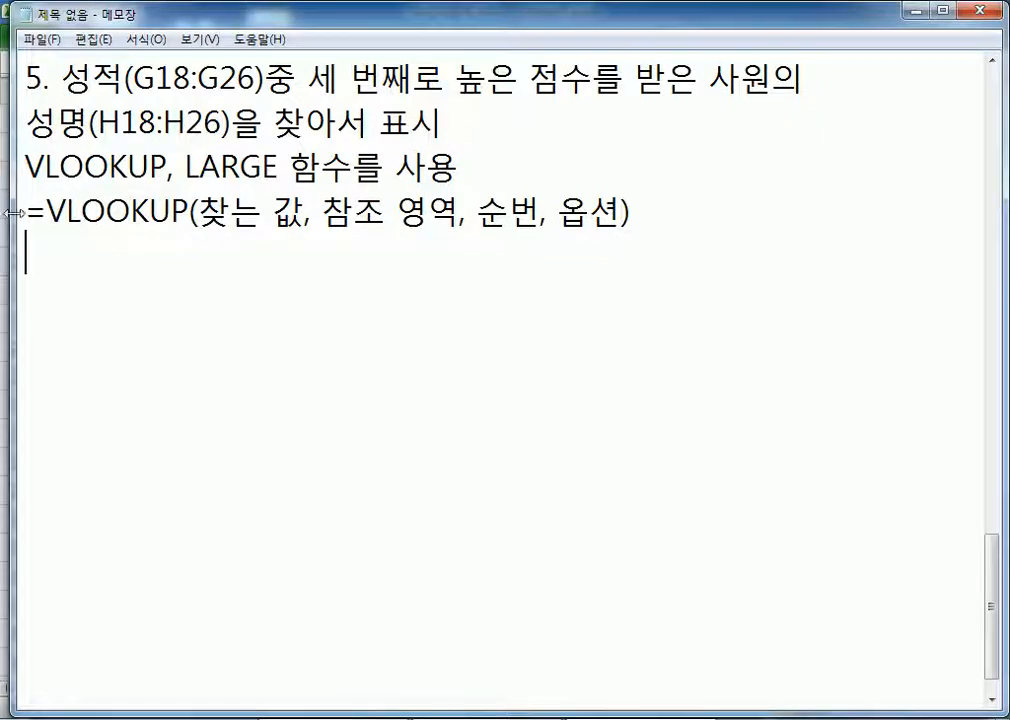
Step: Duplicate the VLOOKUP outline line below itself
drag(22, 207, 25, 255)
key(ctrl+c)
click(215, 258)
key(ctrl+v)
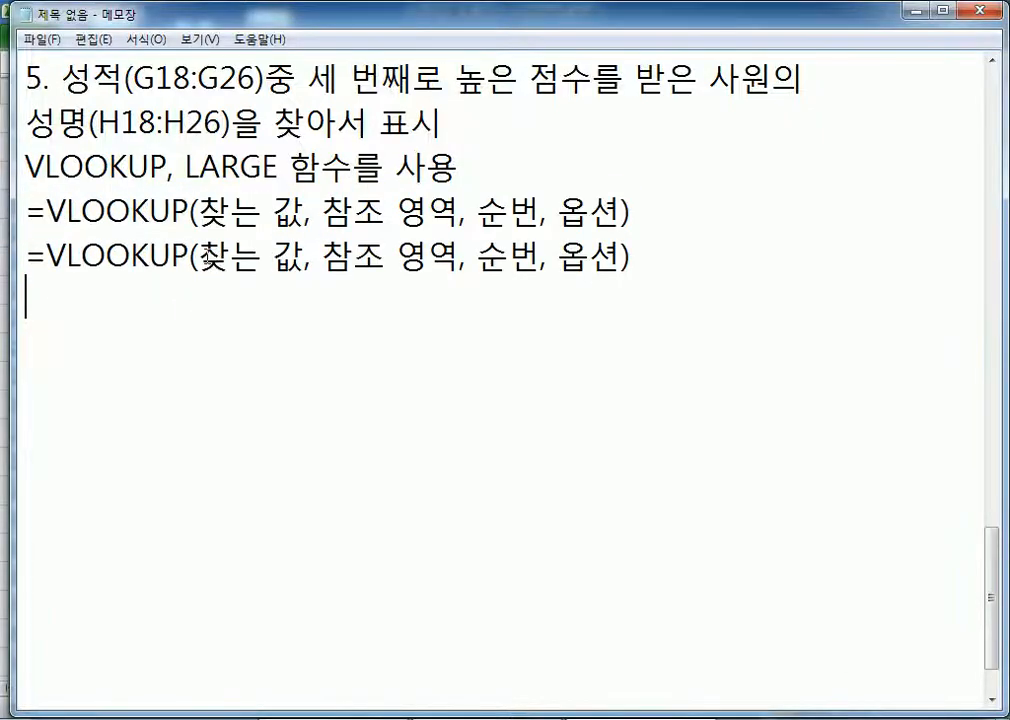
Step: Replace 찾는 값 in the copy with 세 번째로 높은 점수 and select 참조 영역
drag(205, 258, 300, 258)
text(3)
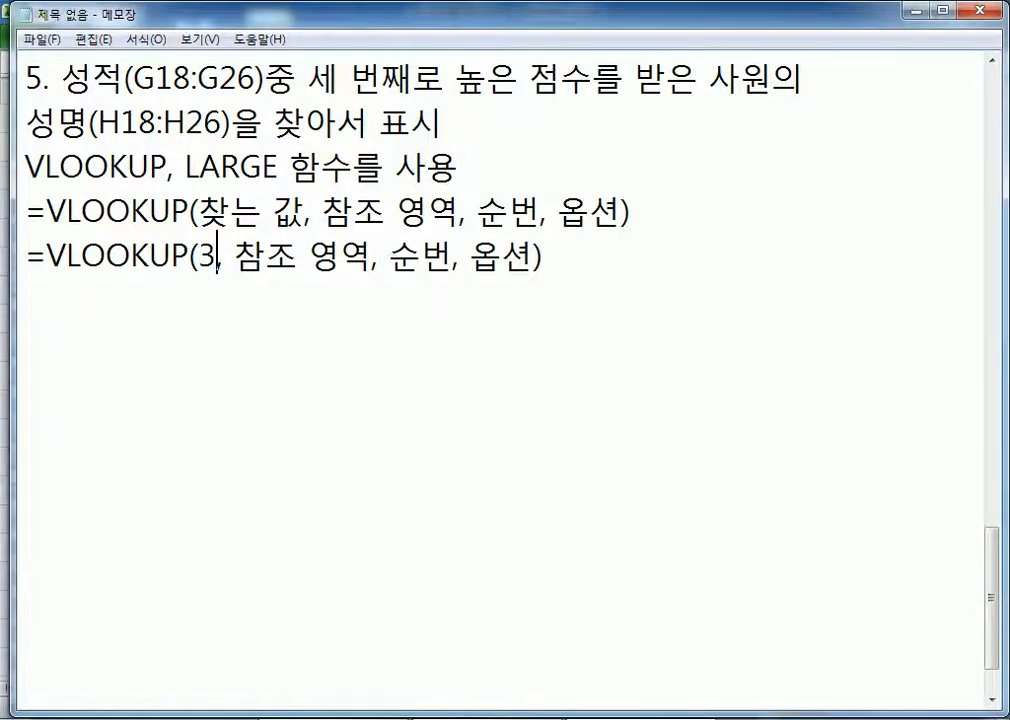
text( 등)
key(Left)
key(Left)
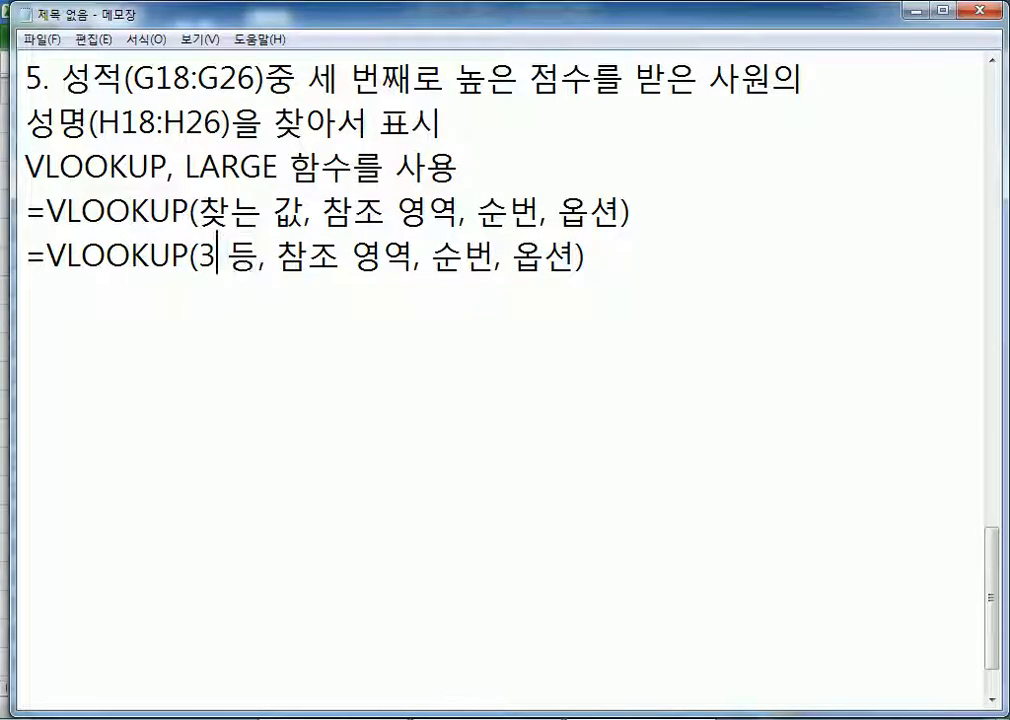
key(Delete)
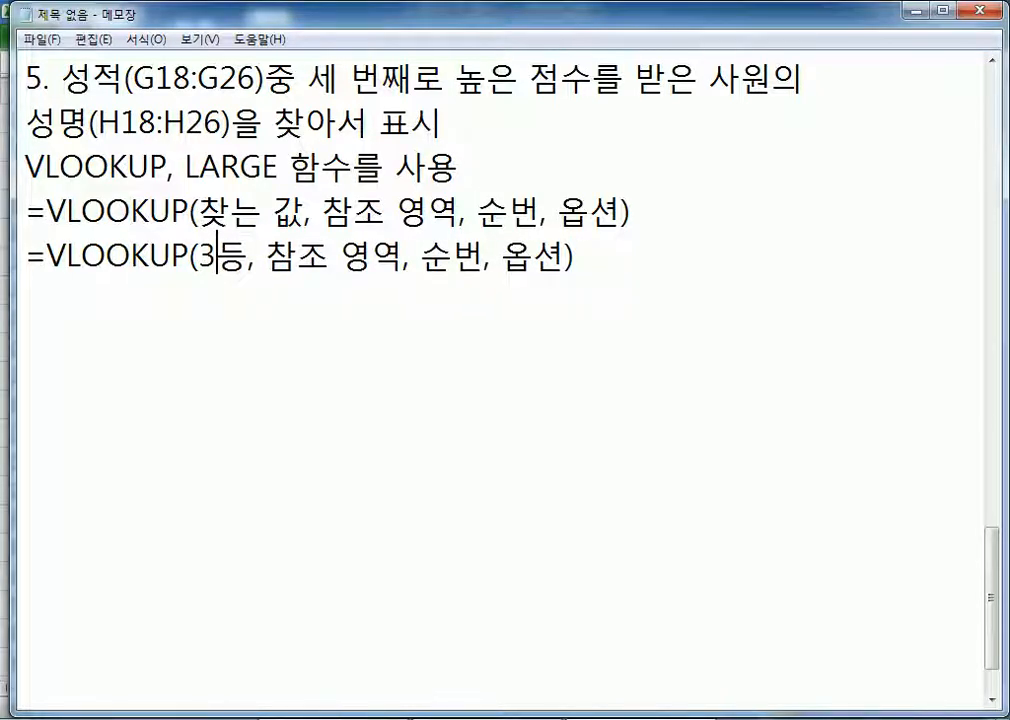
drag(198, 257, 248, 257)
text(세 번째로)
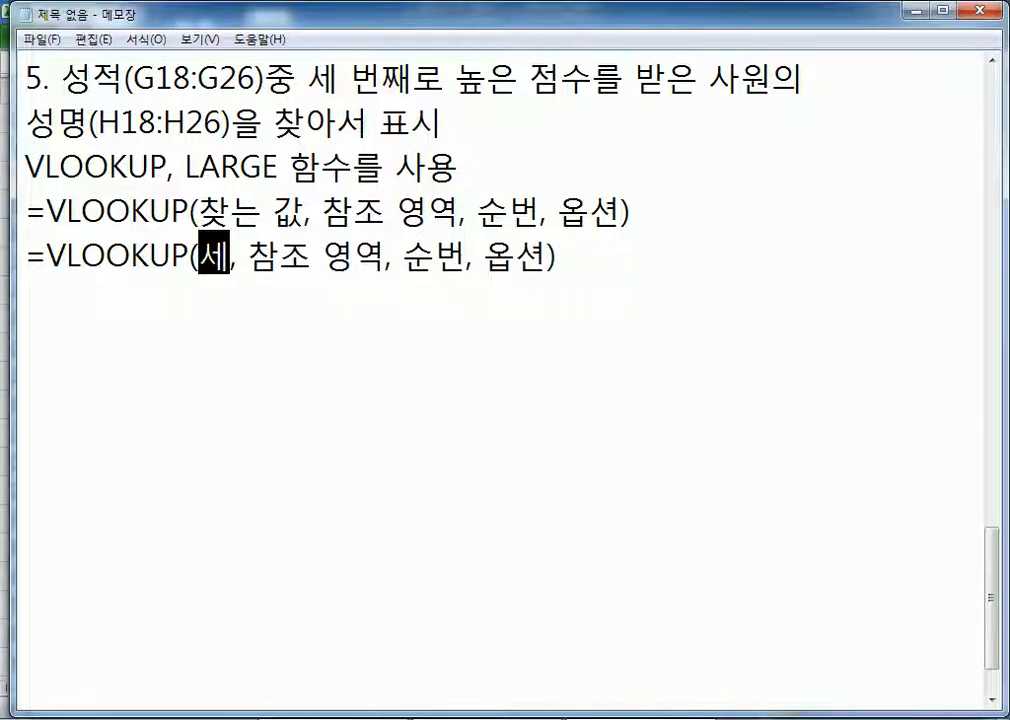
text( 높은 점수)
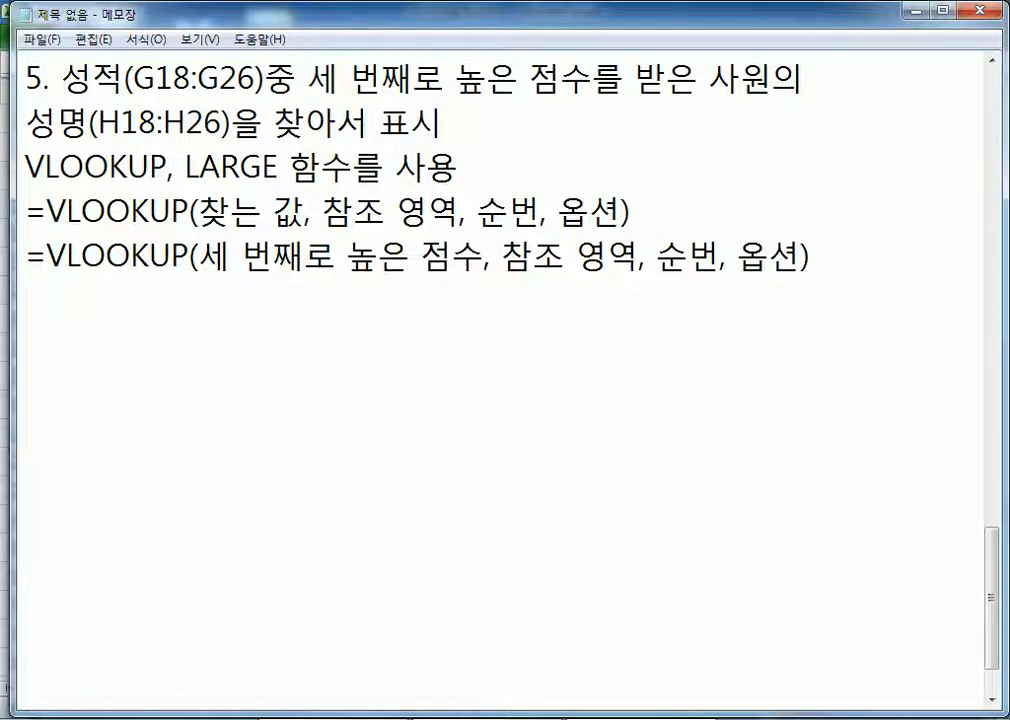
click(502, 258)
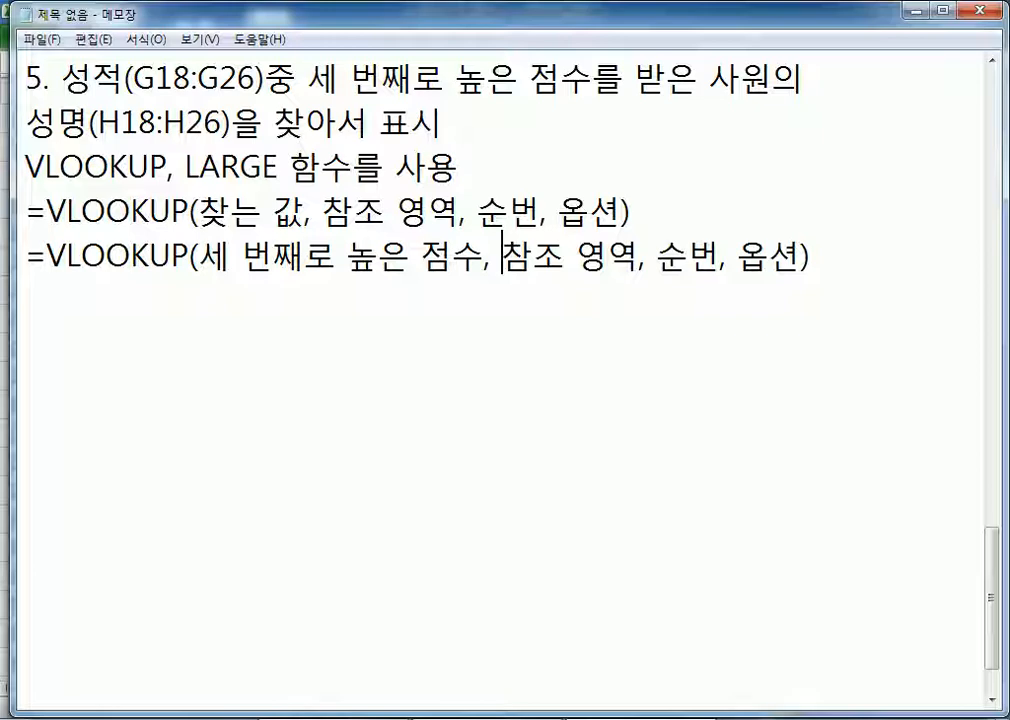
drag(502, 258, 638, 258)
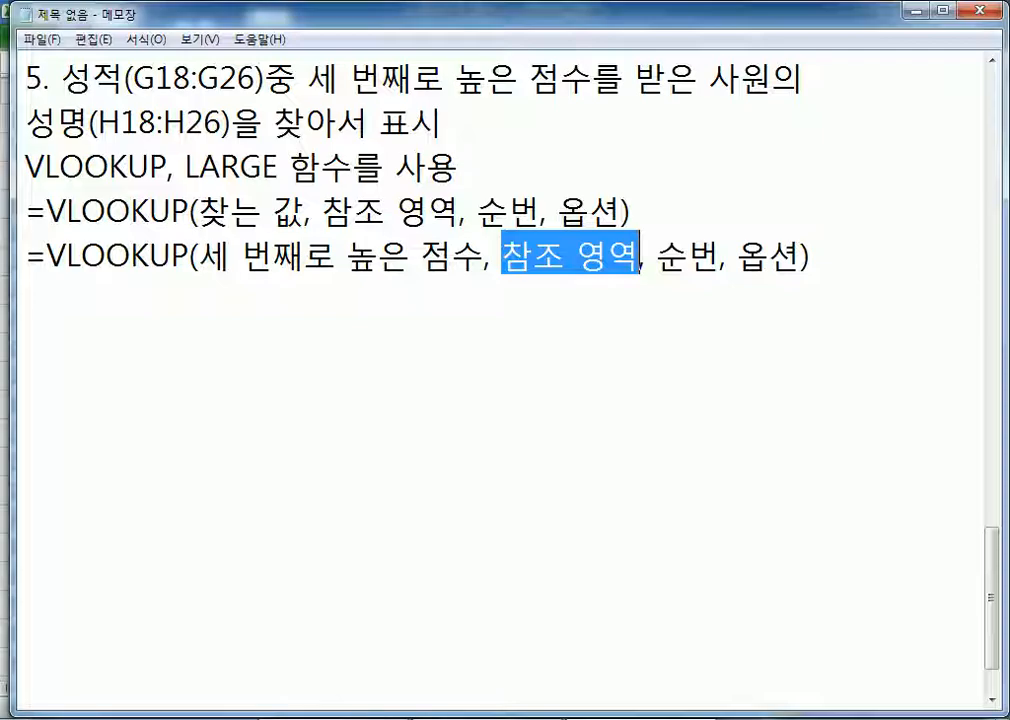
Step: Check G18:H26 in Excel and replace 참조 영역 with 성적:성명
key(alt+Tab)
click(218, 175)
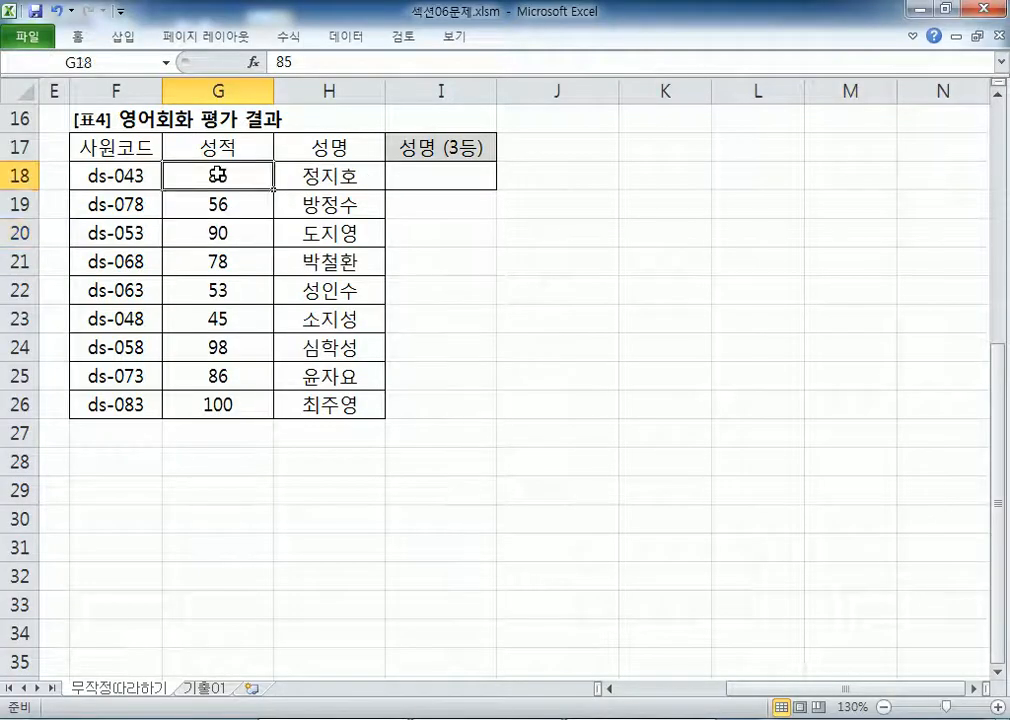
drag(218, 175, 374, 416)
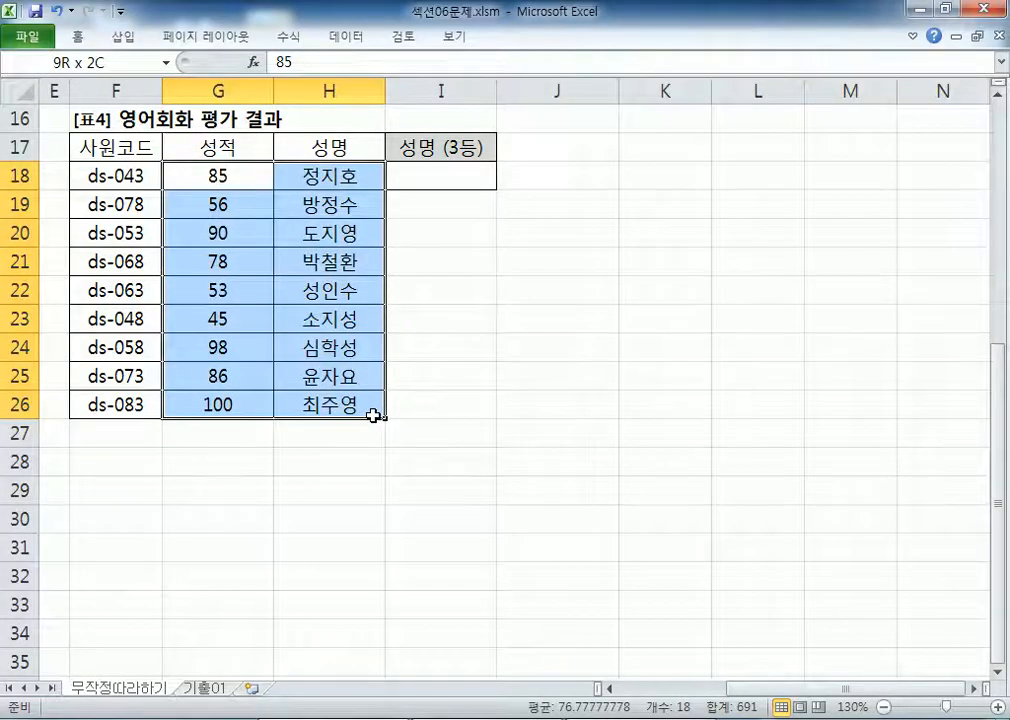
key(alt+Tab)
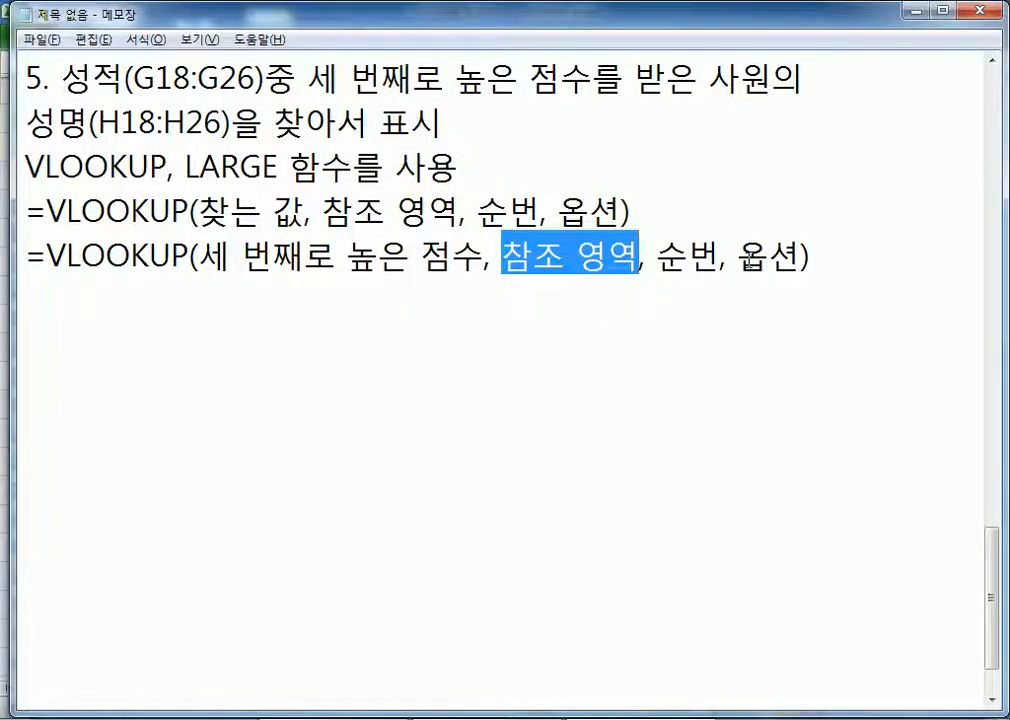
text(성ㅇ적:ㅅ)
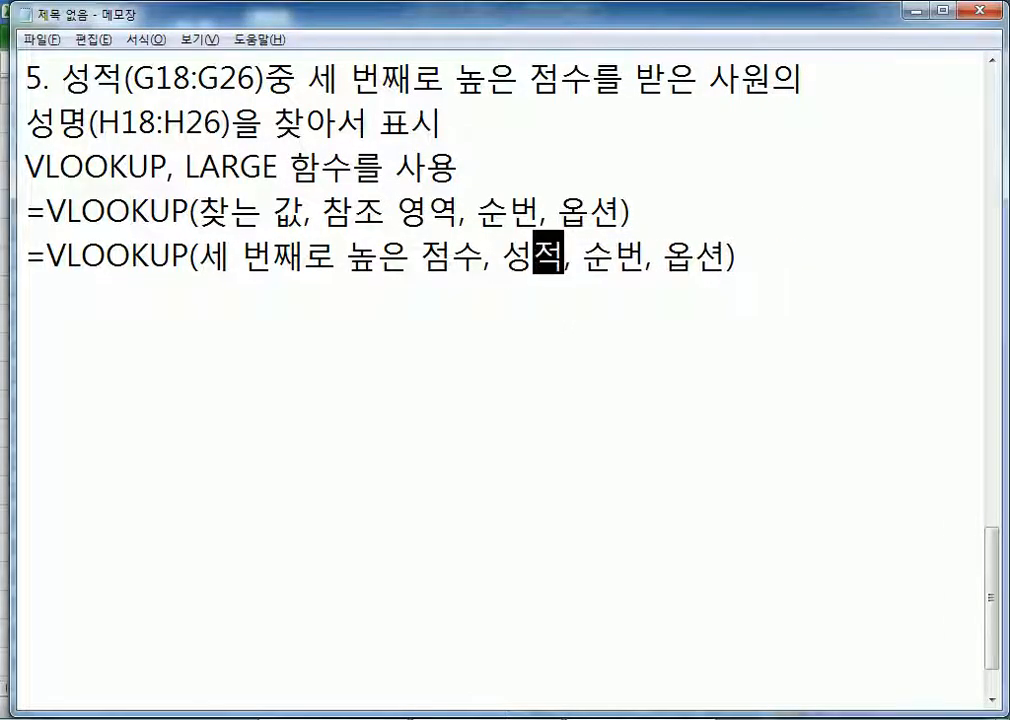
text(성명)
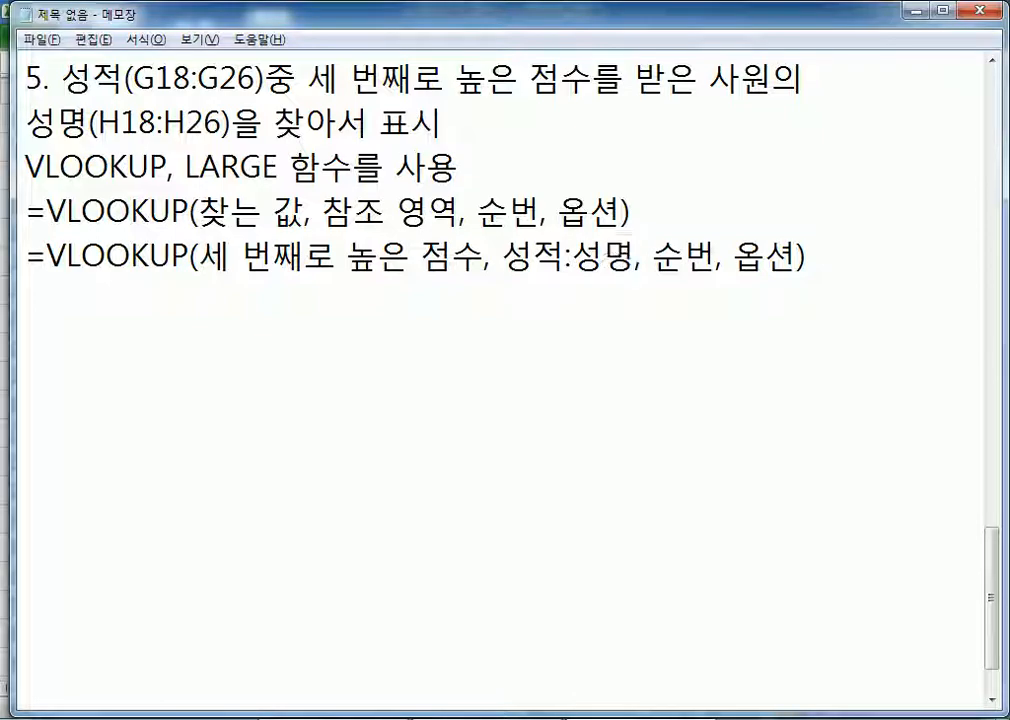
Step: Compare the score and name columns, then set 순번 to 2
key(alt+Tab)
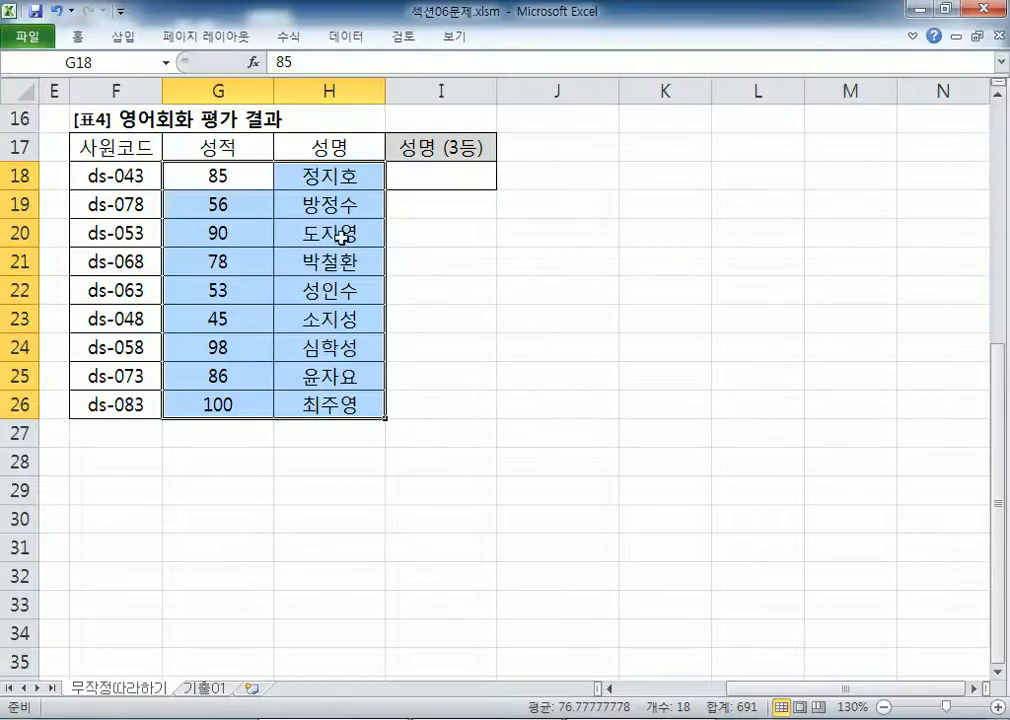
drag(218, 178, 225, 410)
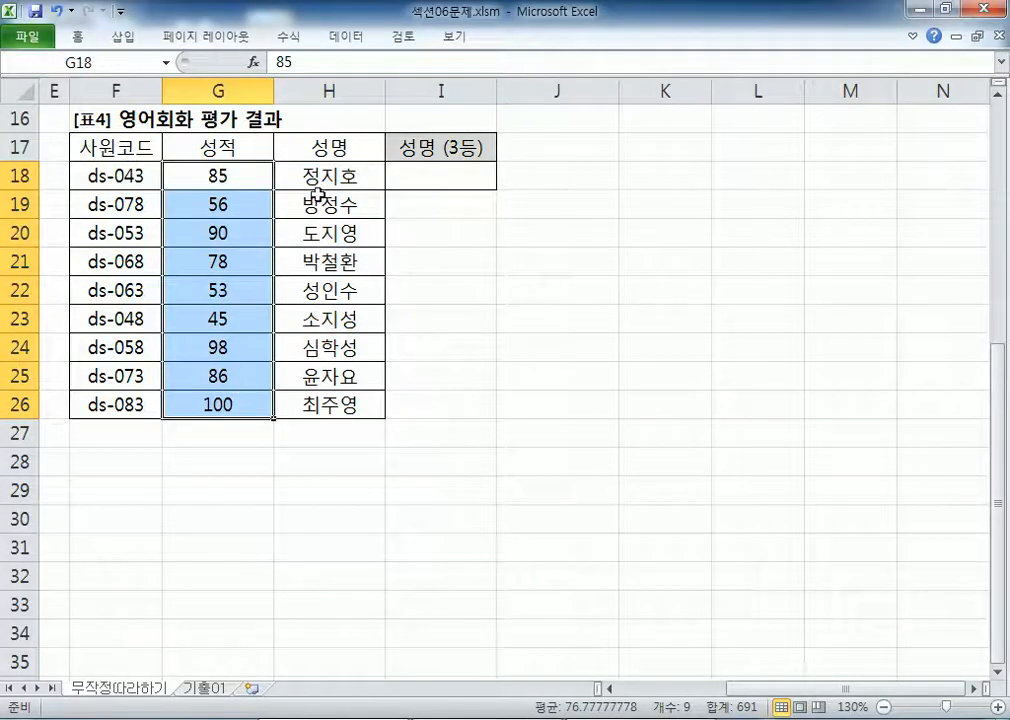
drag(322, 182, 333, 404)
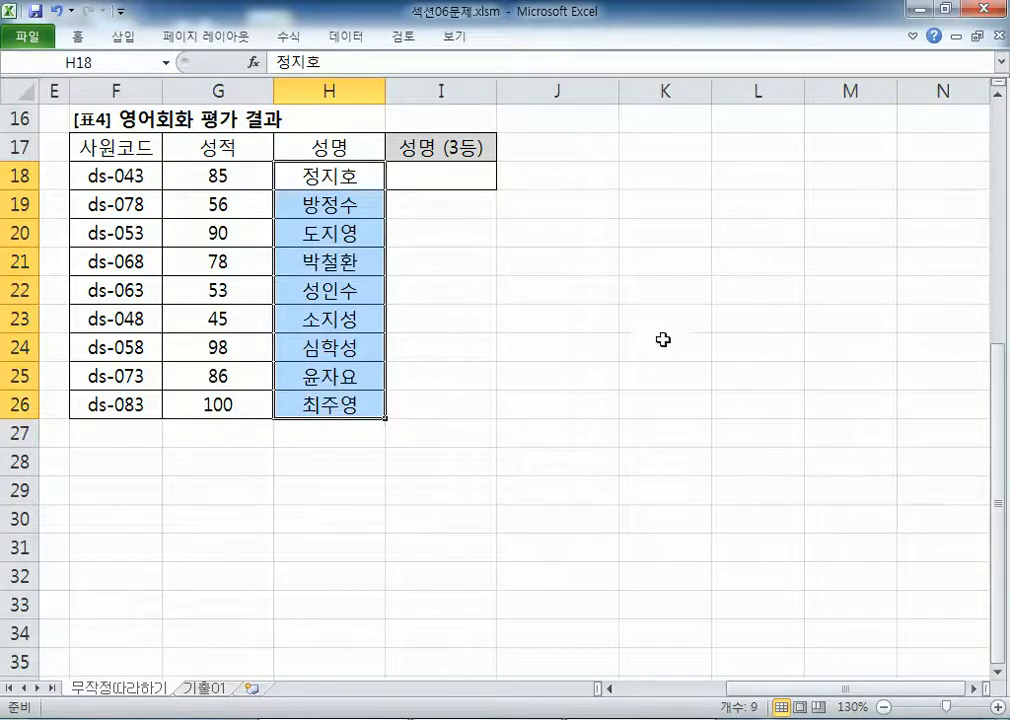
key(alt+Tab)
double_click(658, 258)
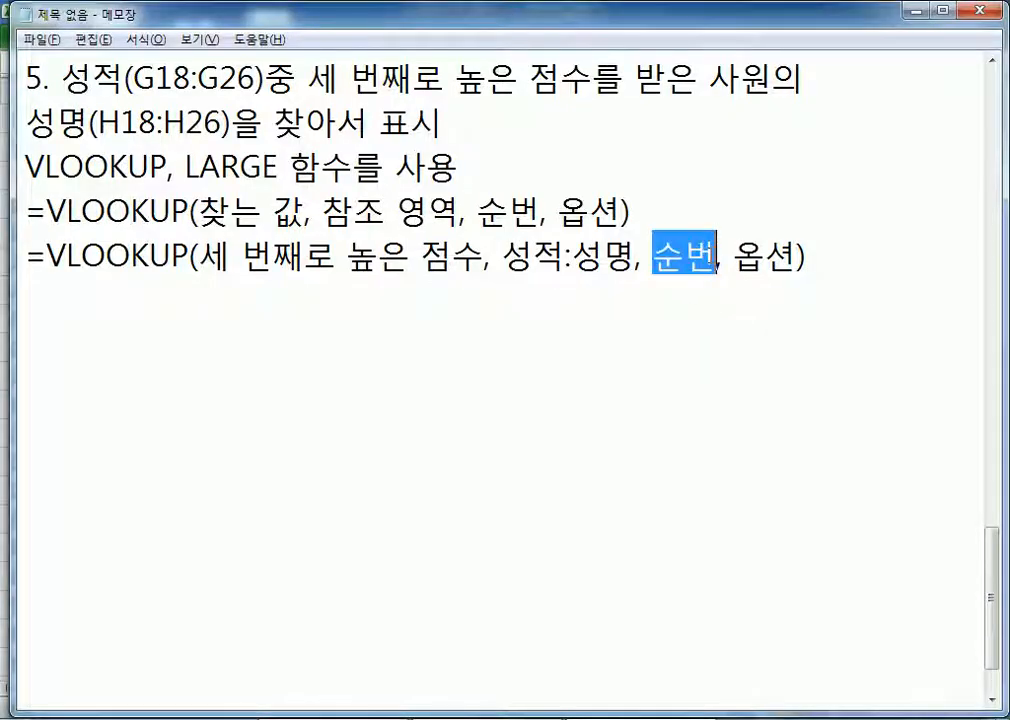
text(2)
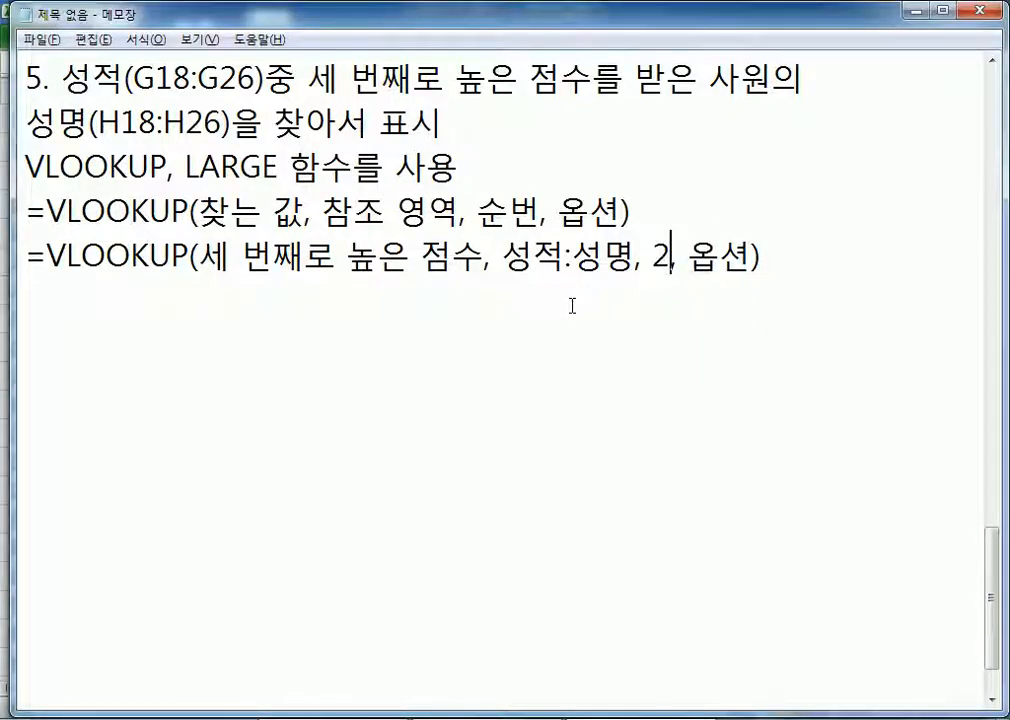
Step: Replace 옵션 with 정확하게 일치 after rechecking the two columns
key(alt+Tab)
drag(217, 176, 217, 404)
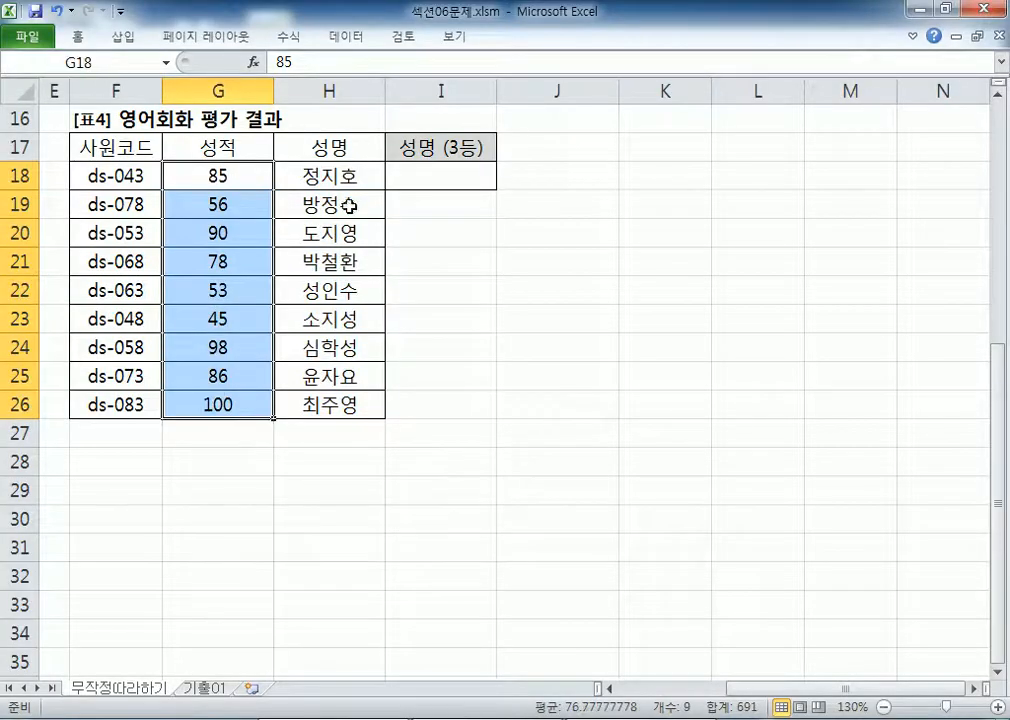
drag(330, 176, 345, 398)
key(alt+Tab)
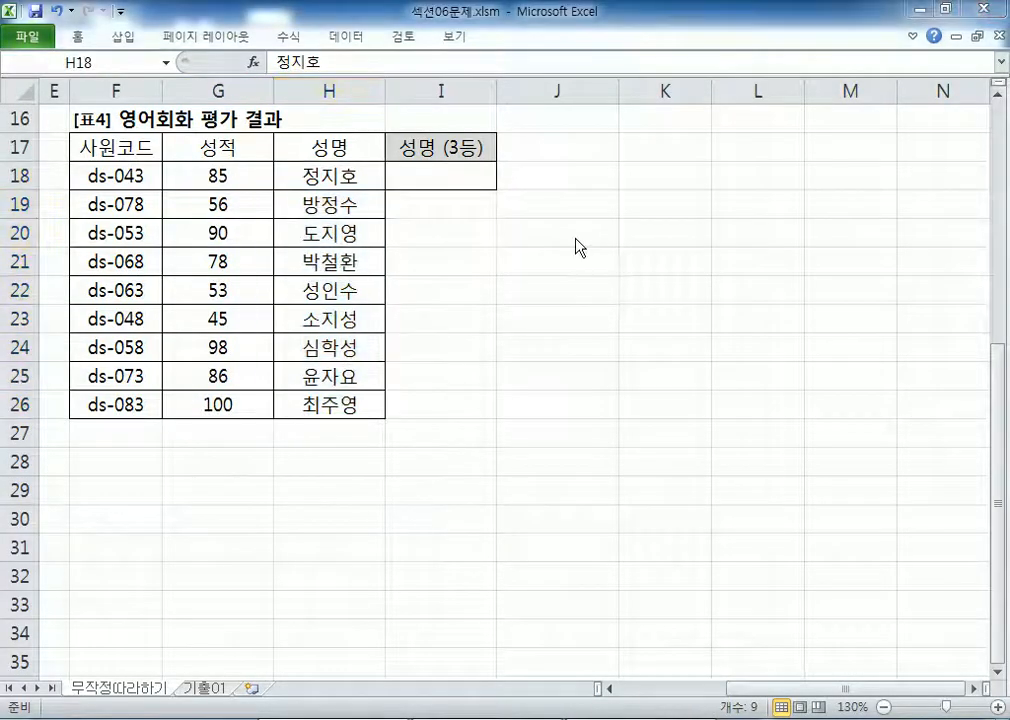
double_click(718, 258)
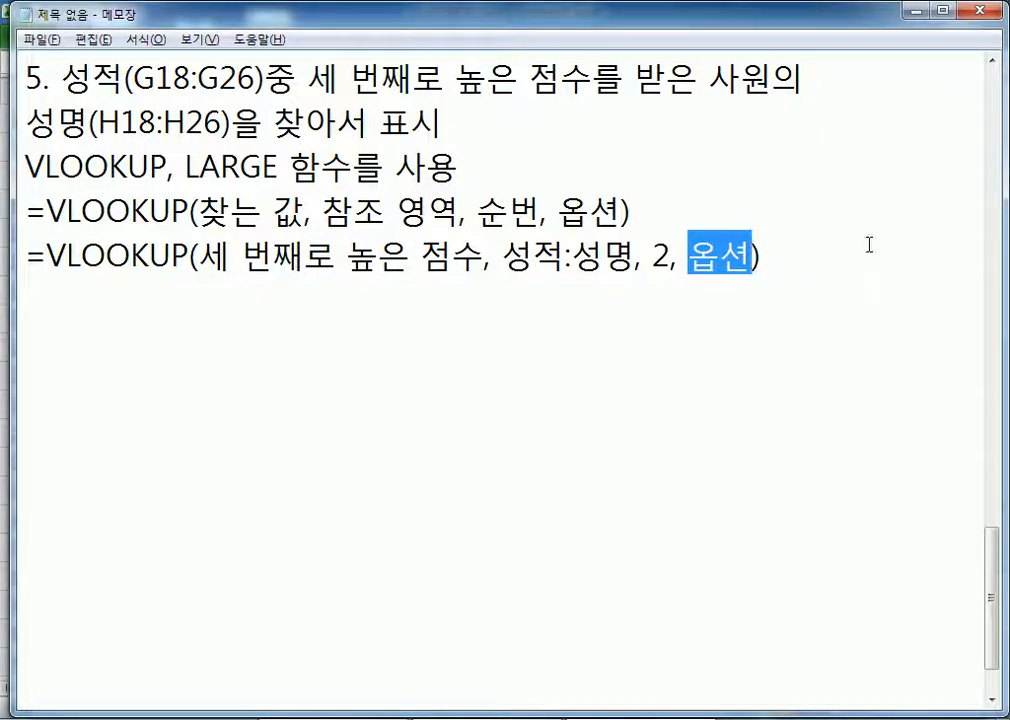
text(정확하)
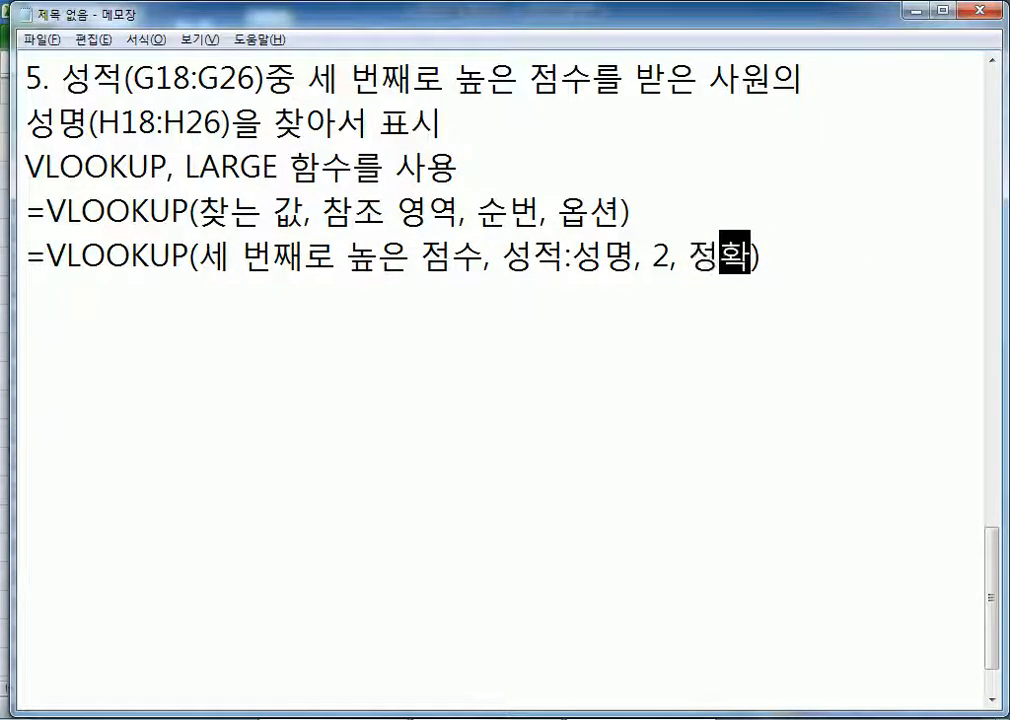
text(게 일치)
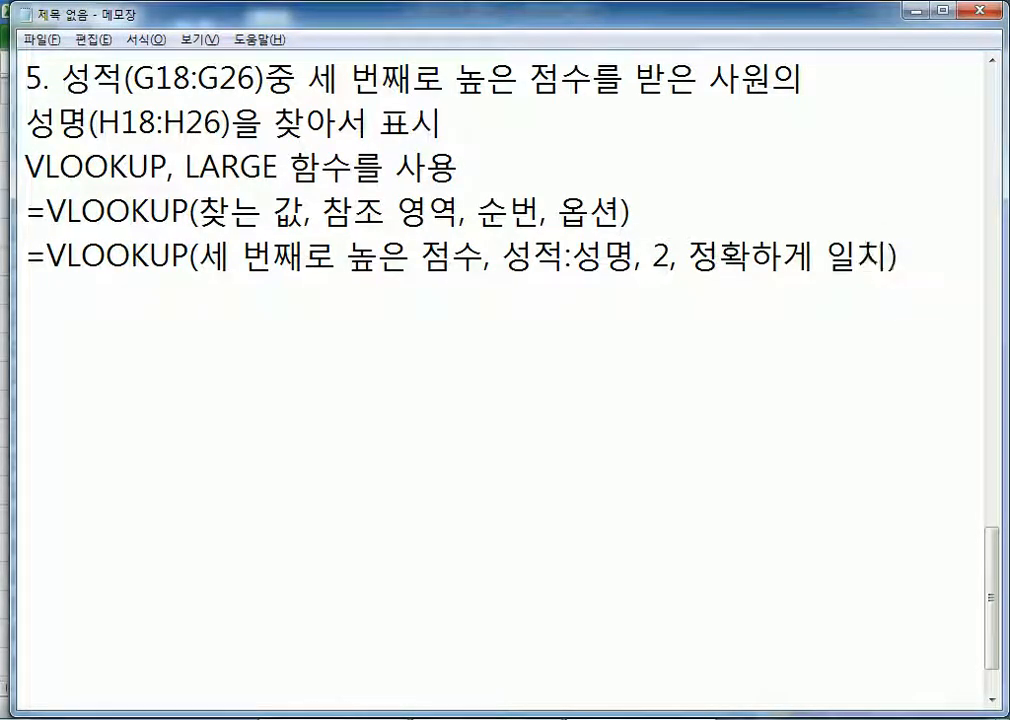
Step: Duplicate the completed VLOOKUP line below itself
key(Return)
key(Up)
key(shift+Down)
key(ctrl+c)
key(Right)
key(ctrl+v)
Step: Make the copy's lookup value LARGE(성적, 3), then return to Excel
key(Up)
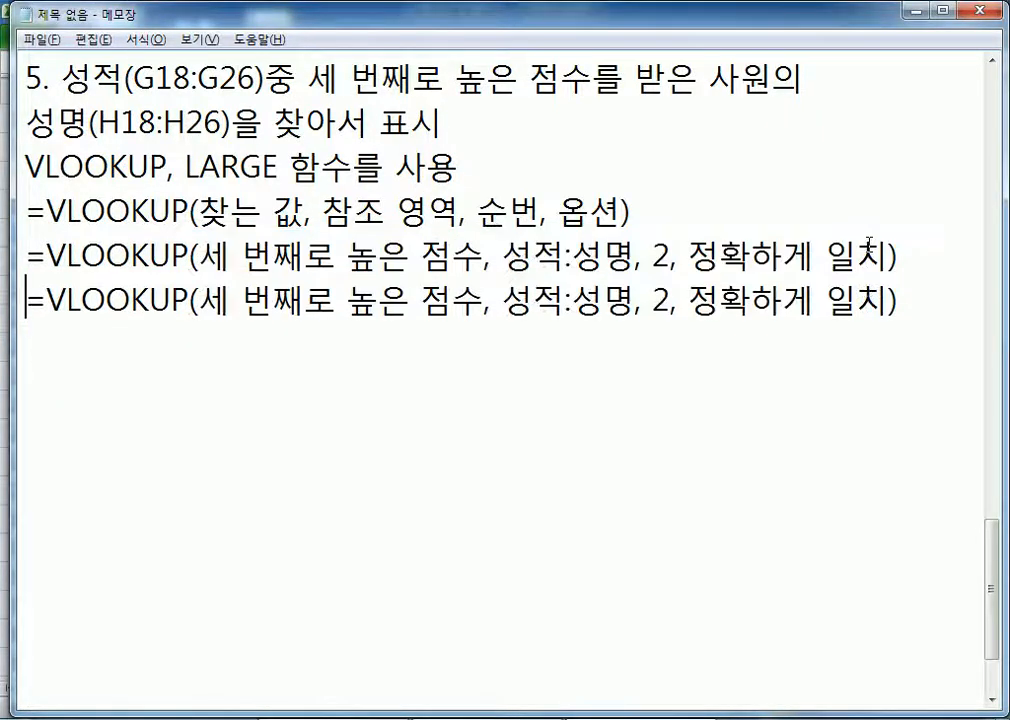
key(Right)
key(Right)
key(Right)
key(Right)
key(Right)
key(Right)
key(Right)
key(Right)
key(Right)
key(Right)
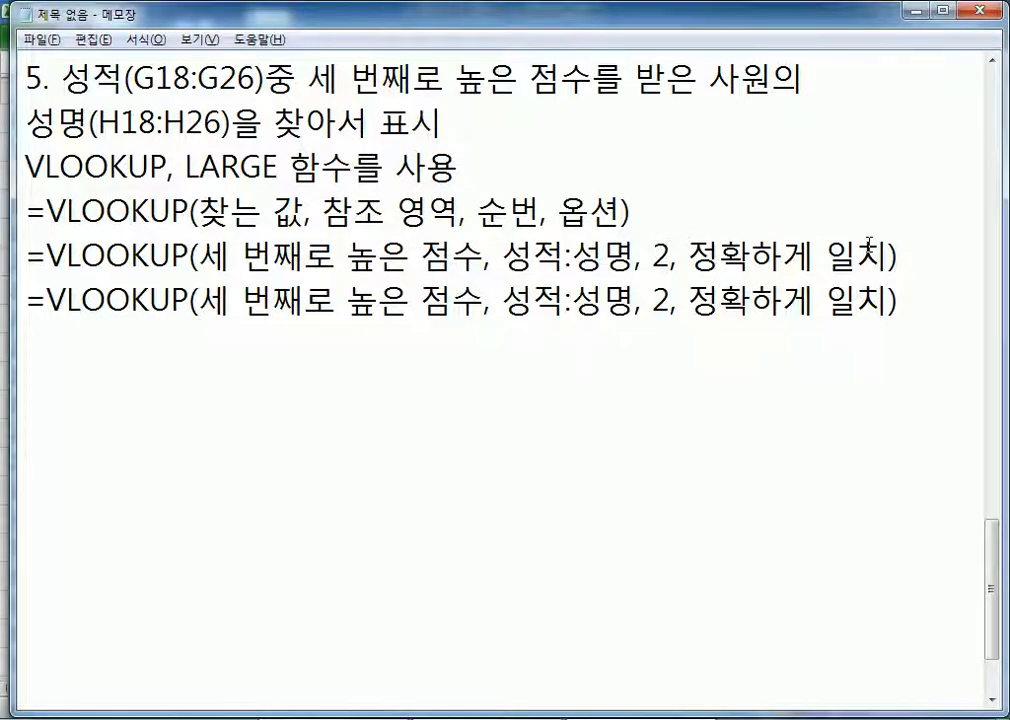
text(LARG)
text(E(TJ)
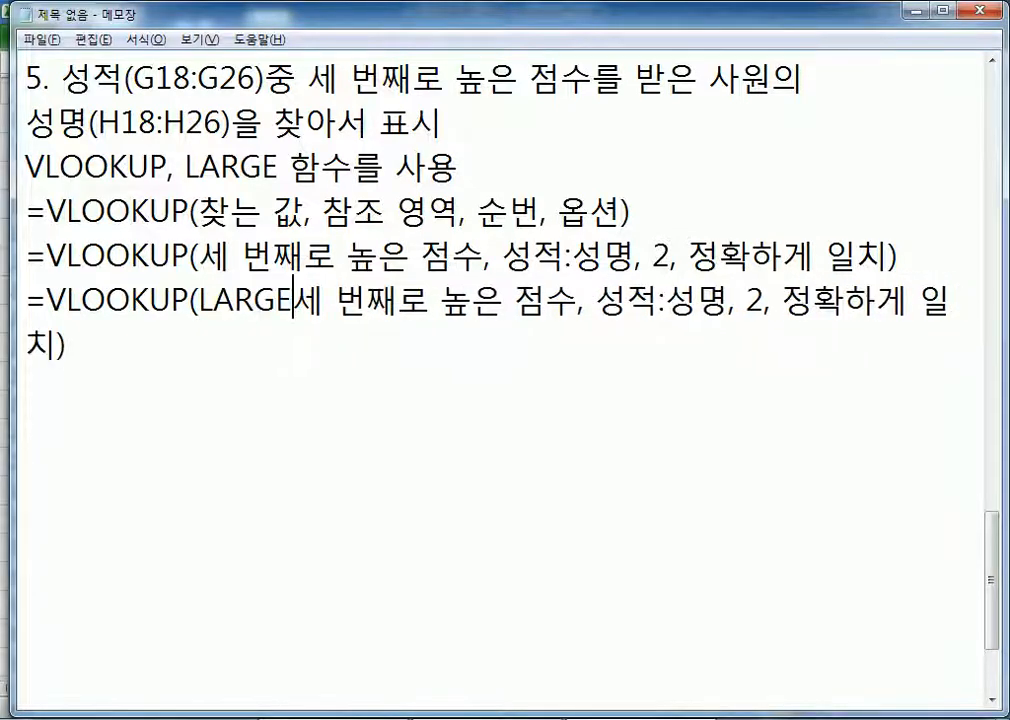
key(BackSpace)
key(BackSpace)
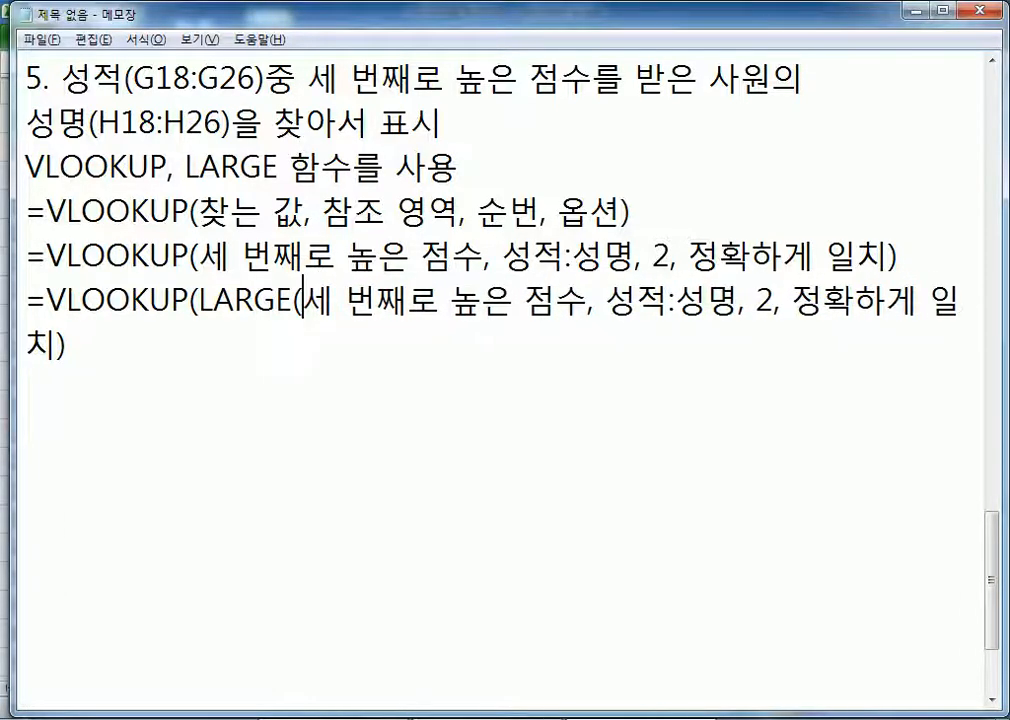
text(성적, 3))
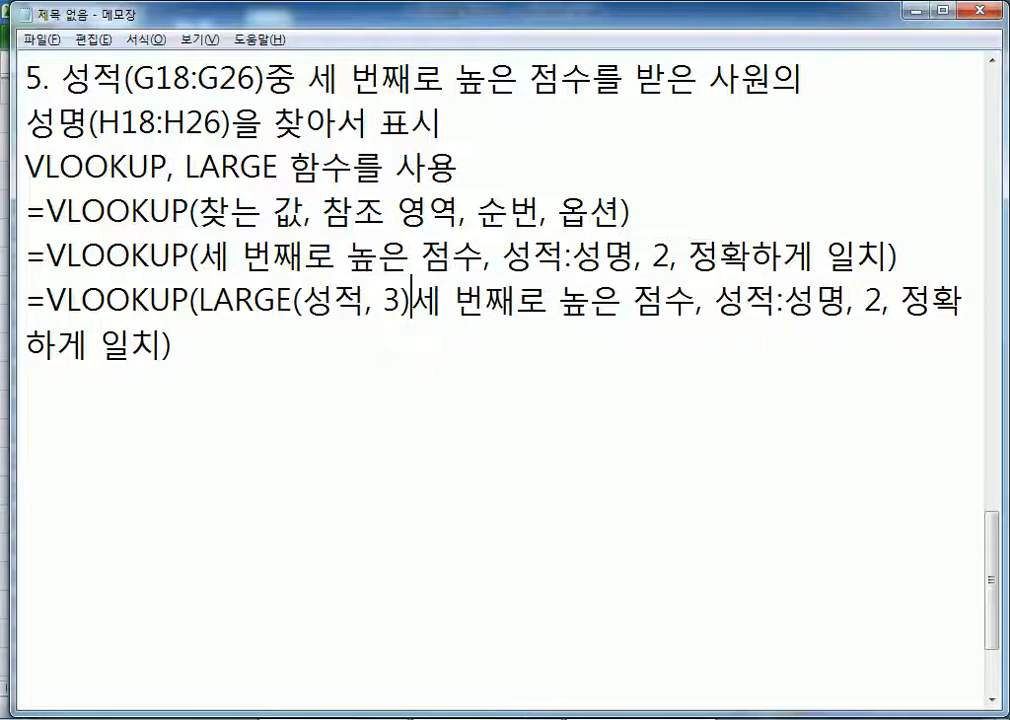
key(Delete)
key(Delete)
key(Delete)
key(Delete)
key(Delete)
key(Delete)
key(Delete)
key(Delete)
key(Delete)
key(Delete)
key(Delete)
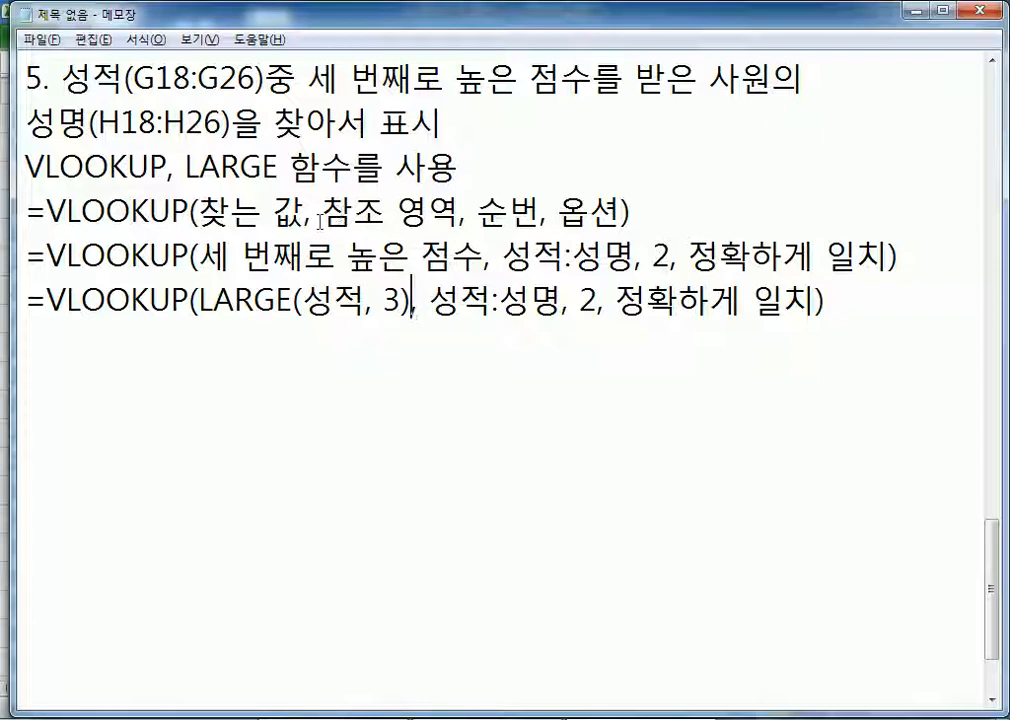
click(126, 350)
key(alt+Tab)
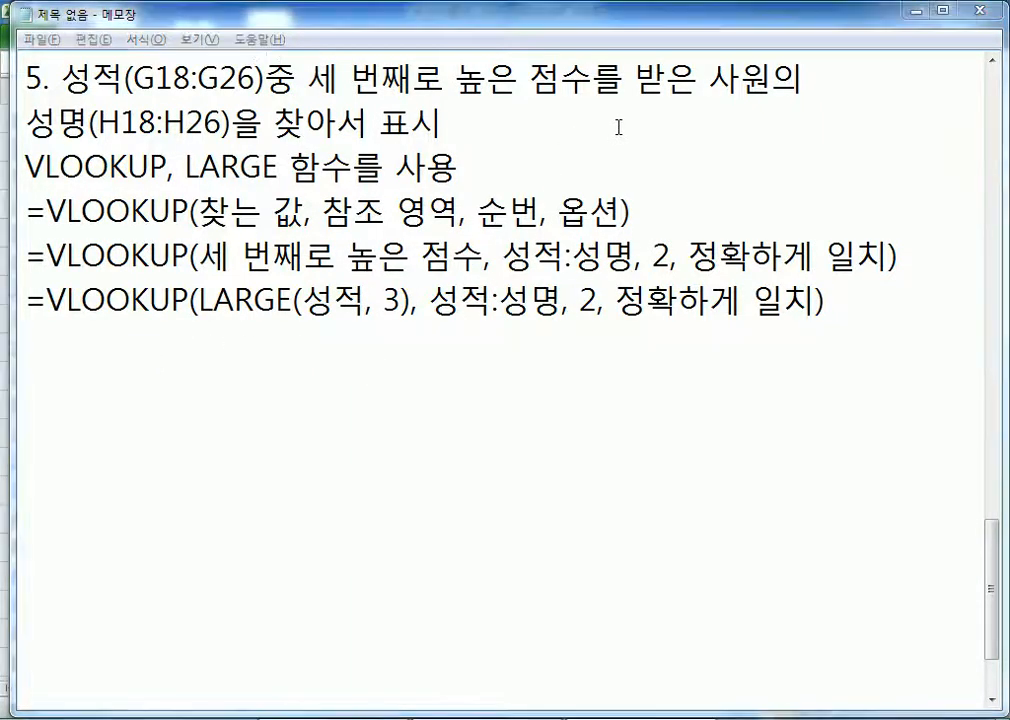
Step: Start I18 as =VLOOKUP(LARGE(G18:G26,3) to look up the third-highest score
click(417, 178)
text(=피)
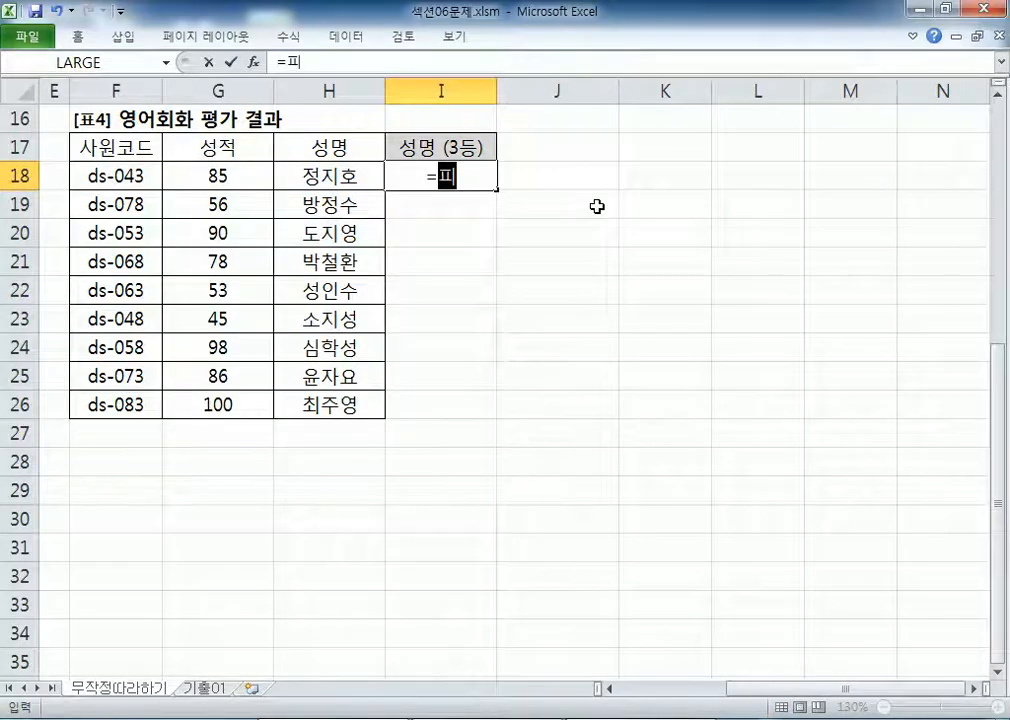
key(BackSpace)
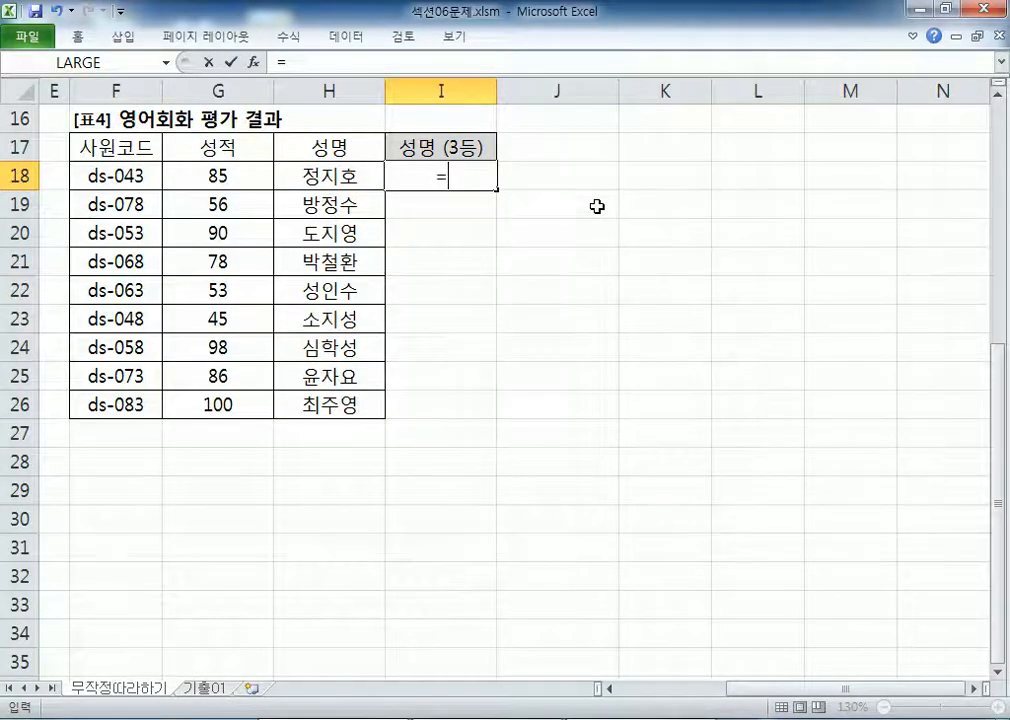
text(VLO)
key(Tab)
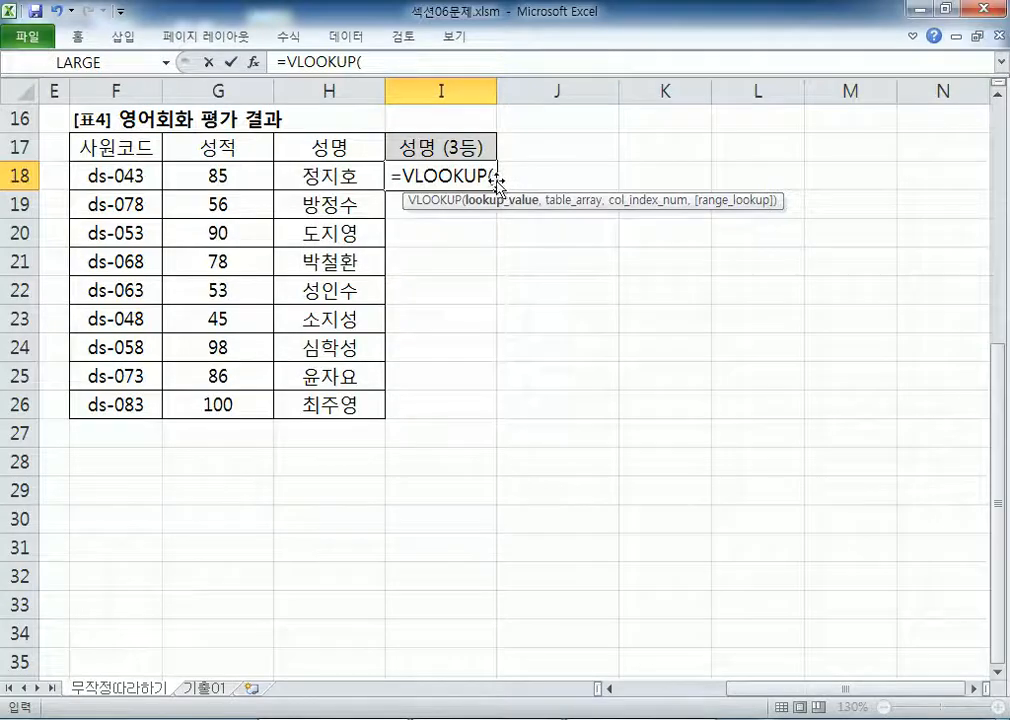
text(LARGE()
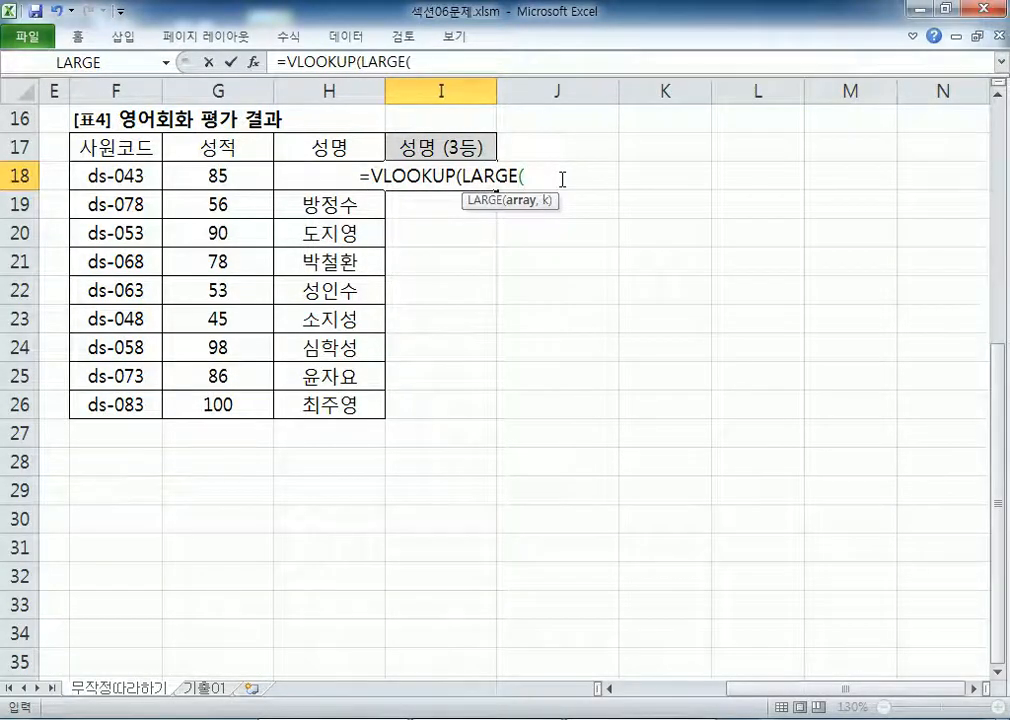
drag(214, 184, 209, 404)
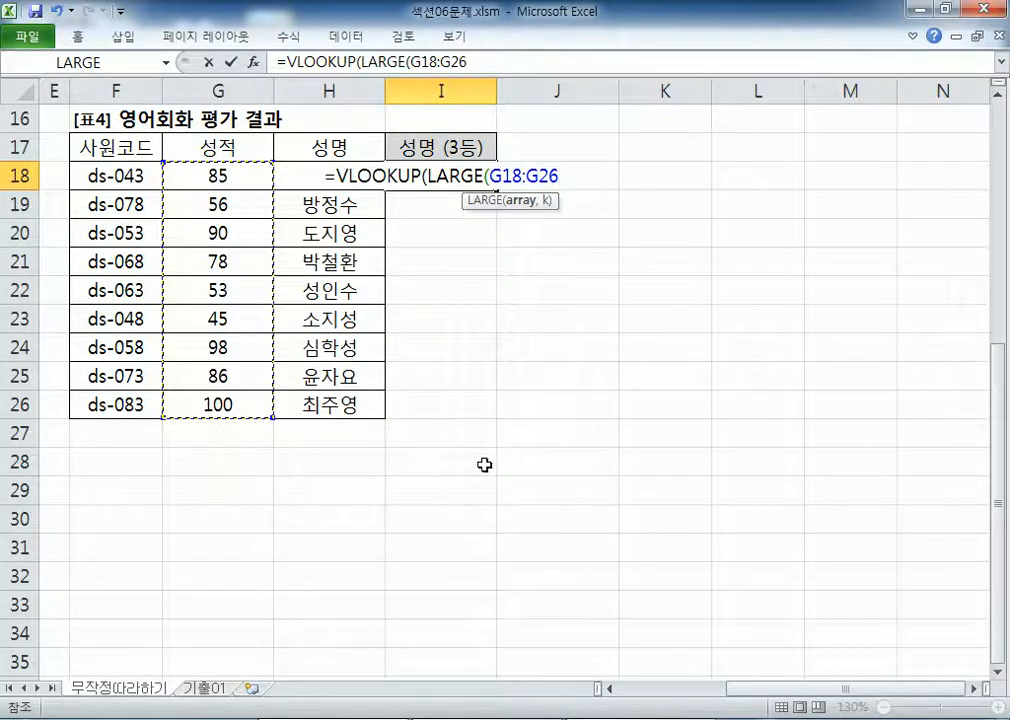
text(,3)
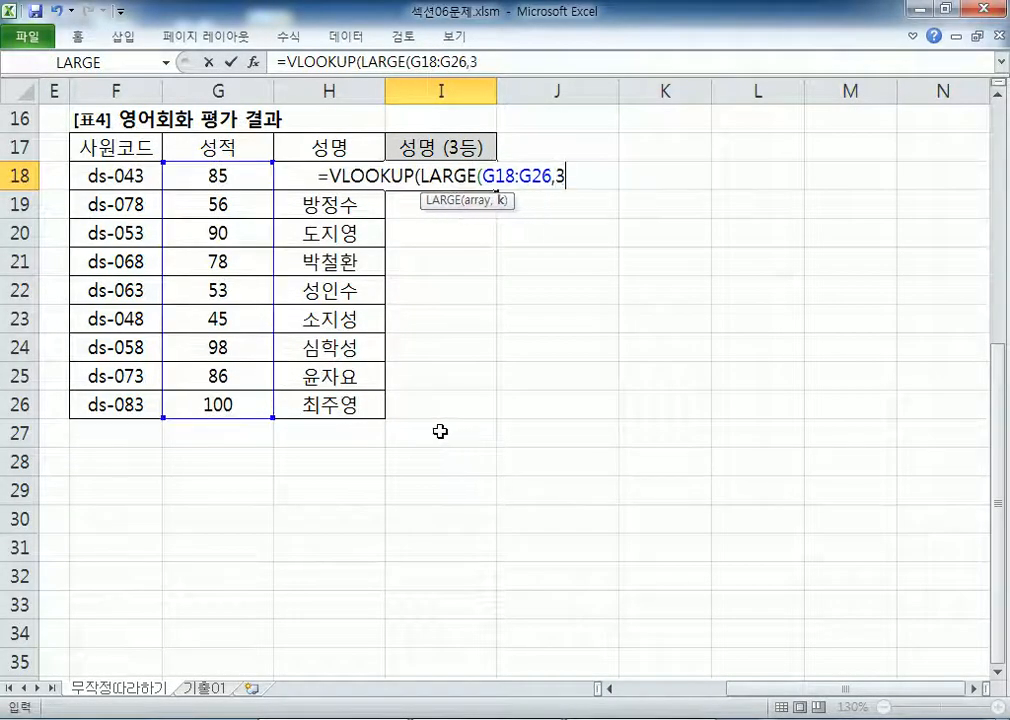
text())
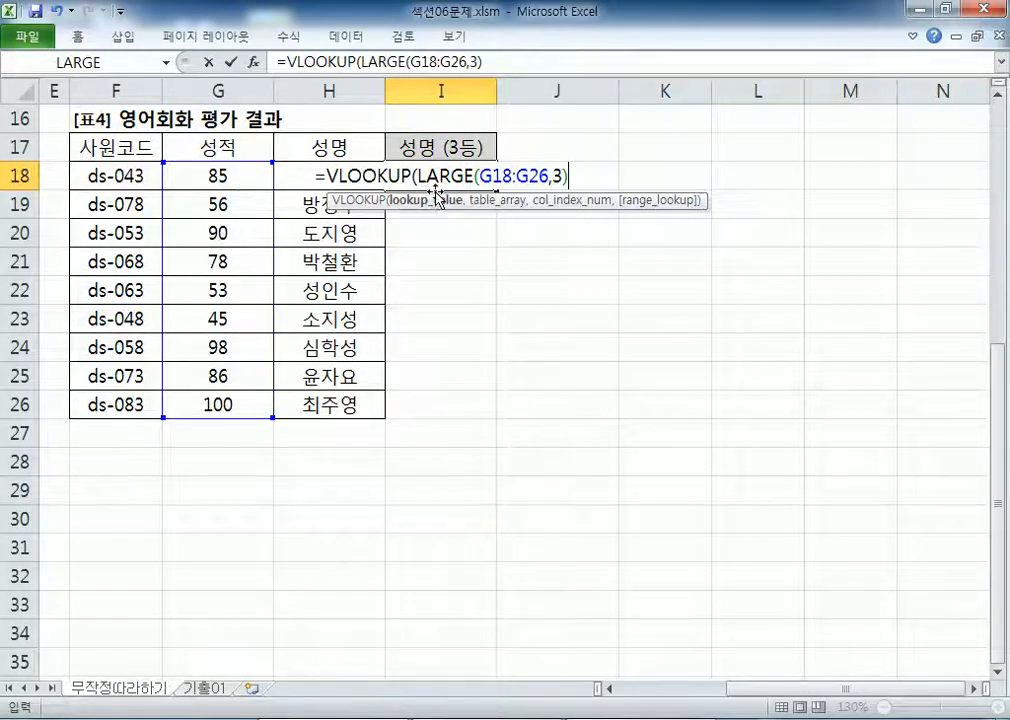
Step: Add G18:H26 as the VLOOKUP table range
text(,)
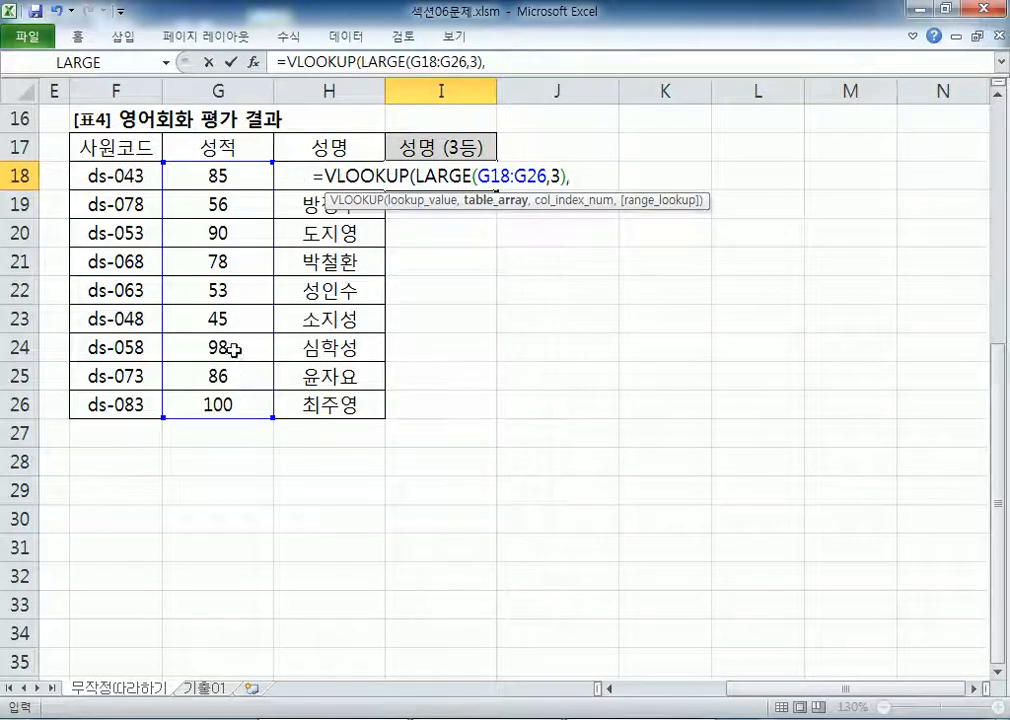
drag(219, 172, 327, 399)
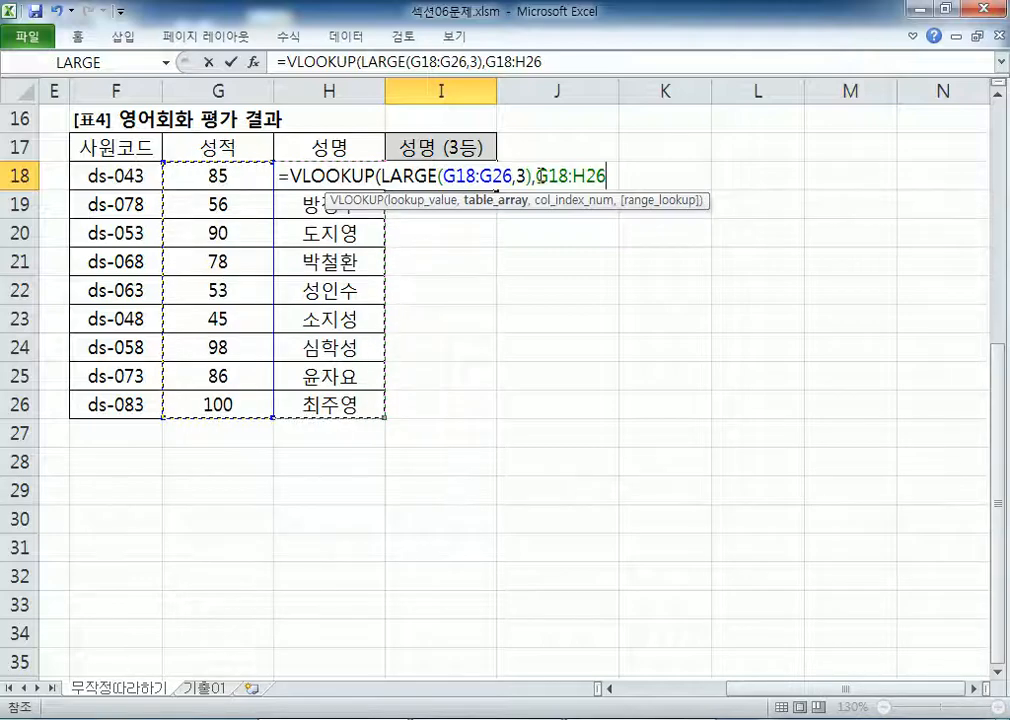
drag(536, 176, 608, 176)
click(608, 176)
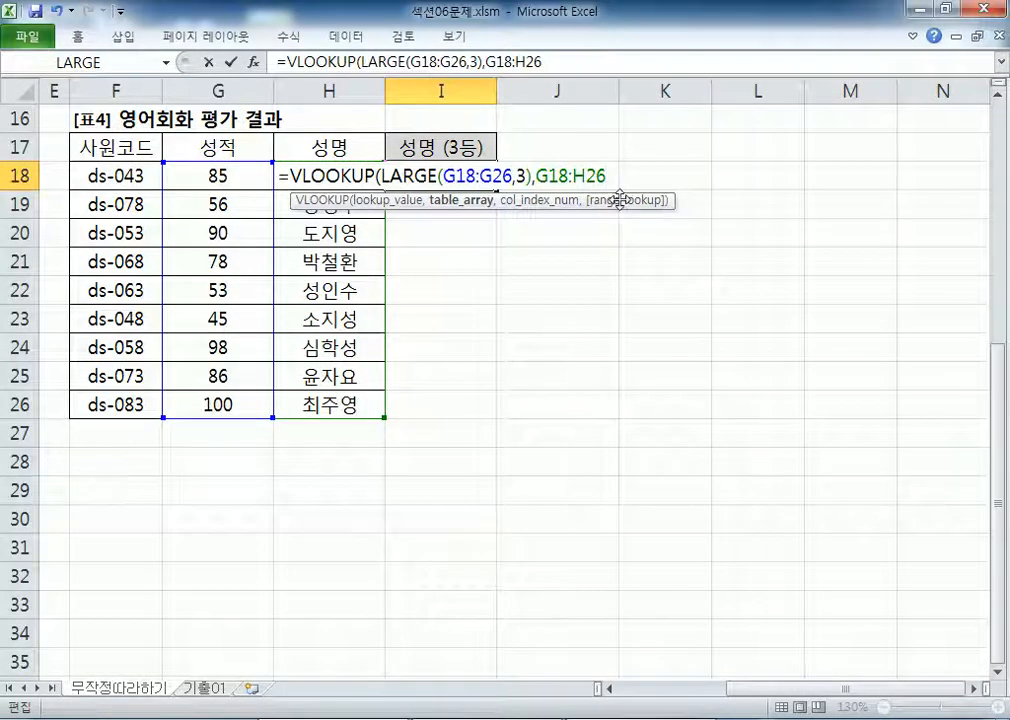
Step: Complete I18 as =VLOOKUP(LARGE(G18:G26,3),G18:H26,2,FALSE) with a relative table reference
key(F4)
key(F4)
key(F4)
key(F4)
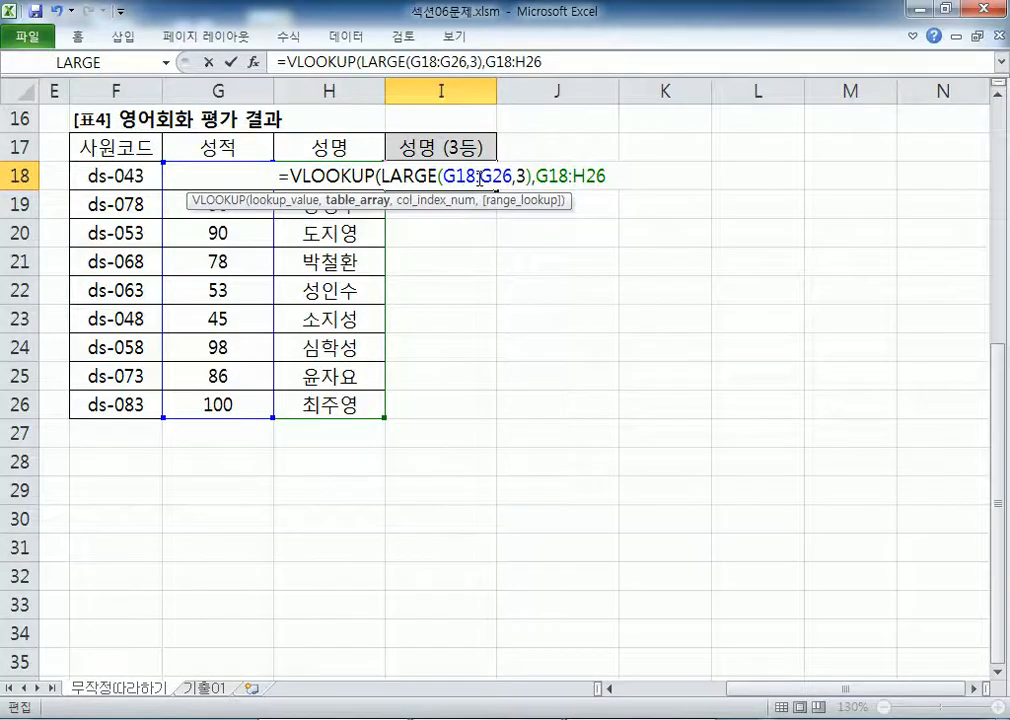
scroll(432, 255, up, 5)
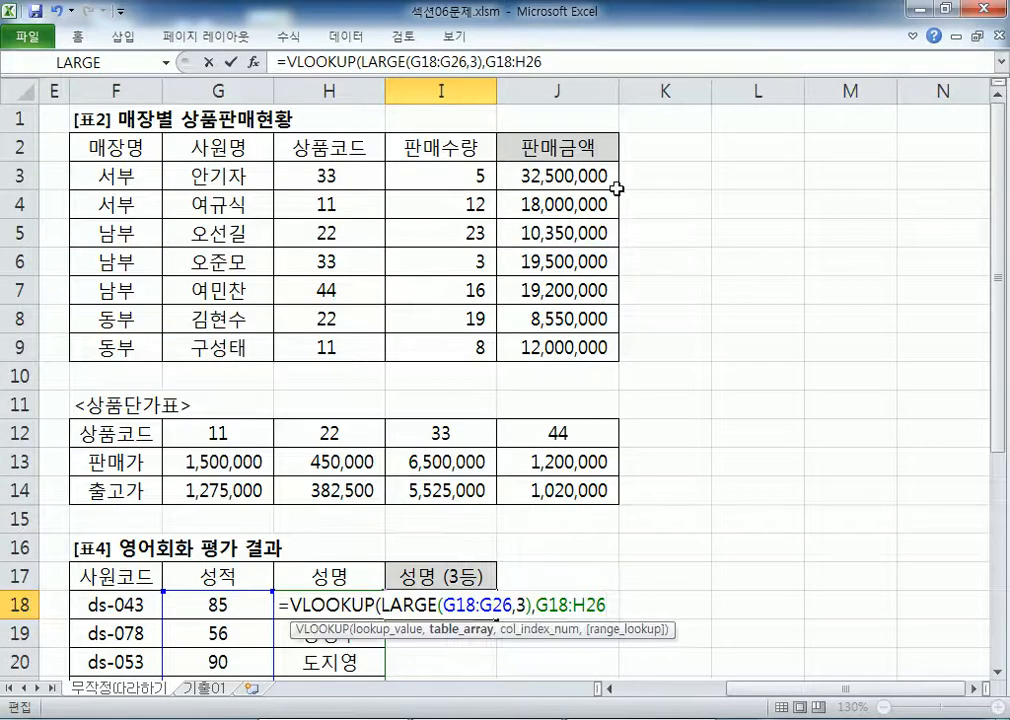
scroll(598, 402, down, 4)
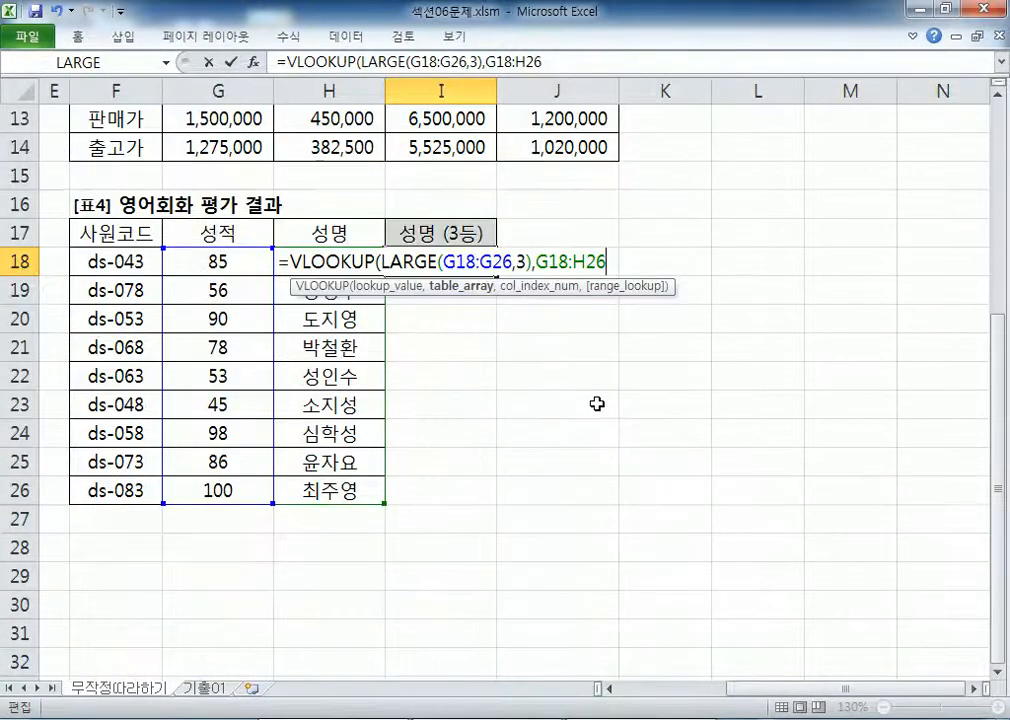
scroll(596, 402, down, 1)
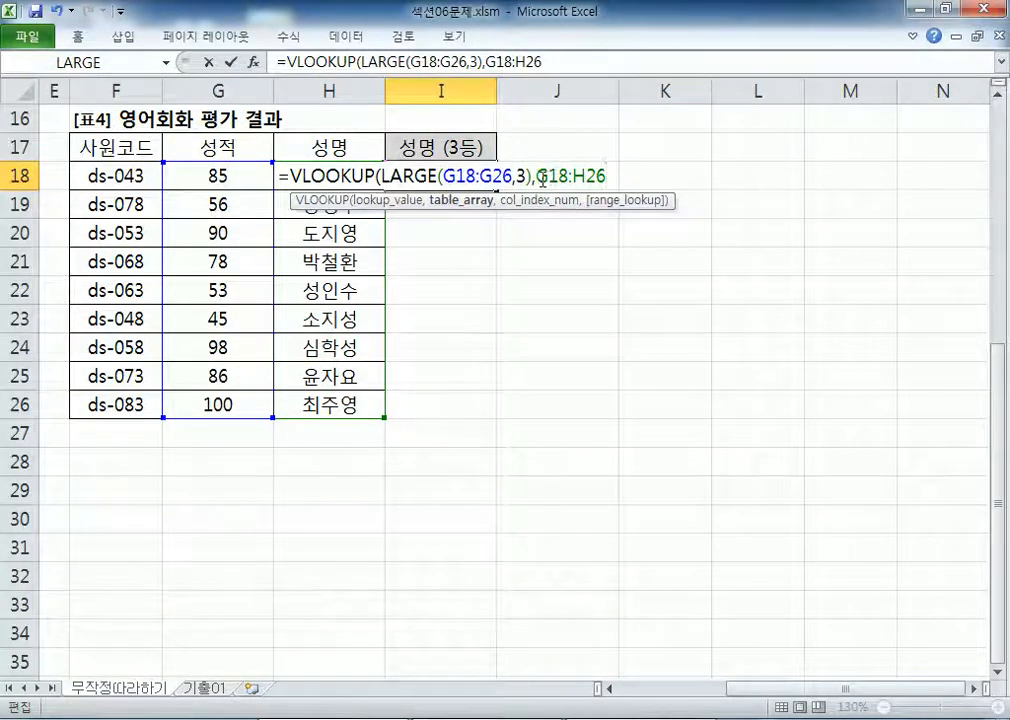
drag(545, 178, 652, 183)
key(F4)
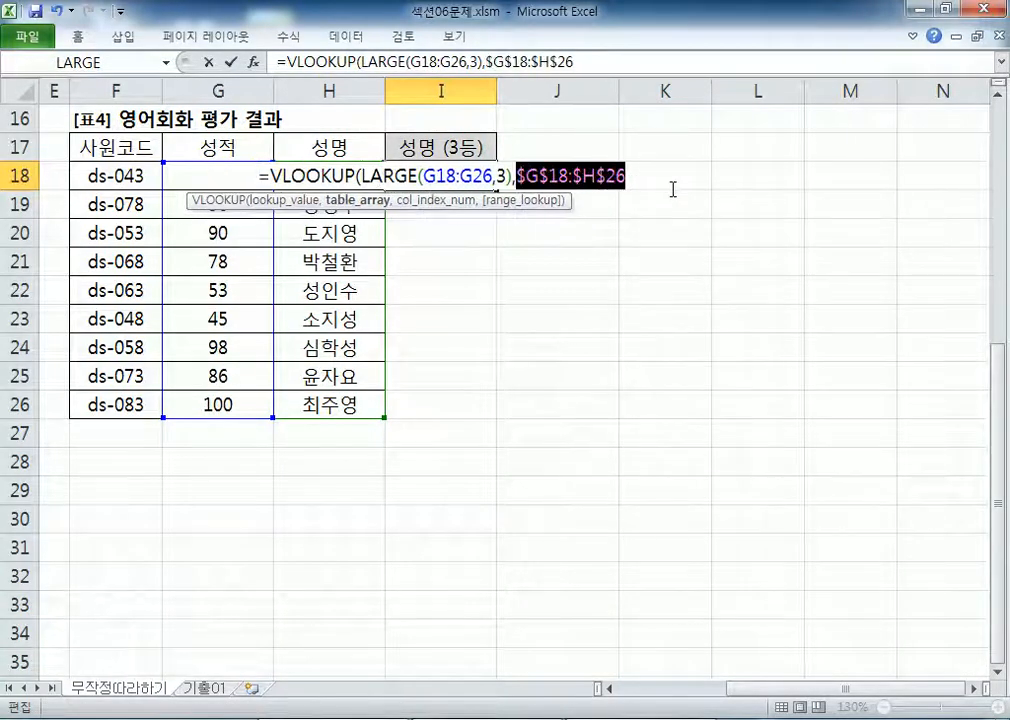
key(F4)
key(F4)
key(F4)
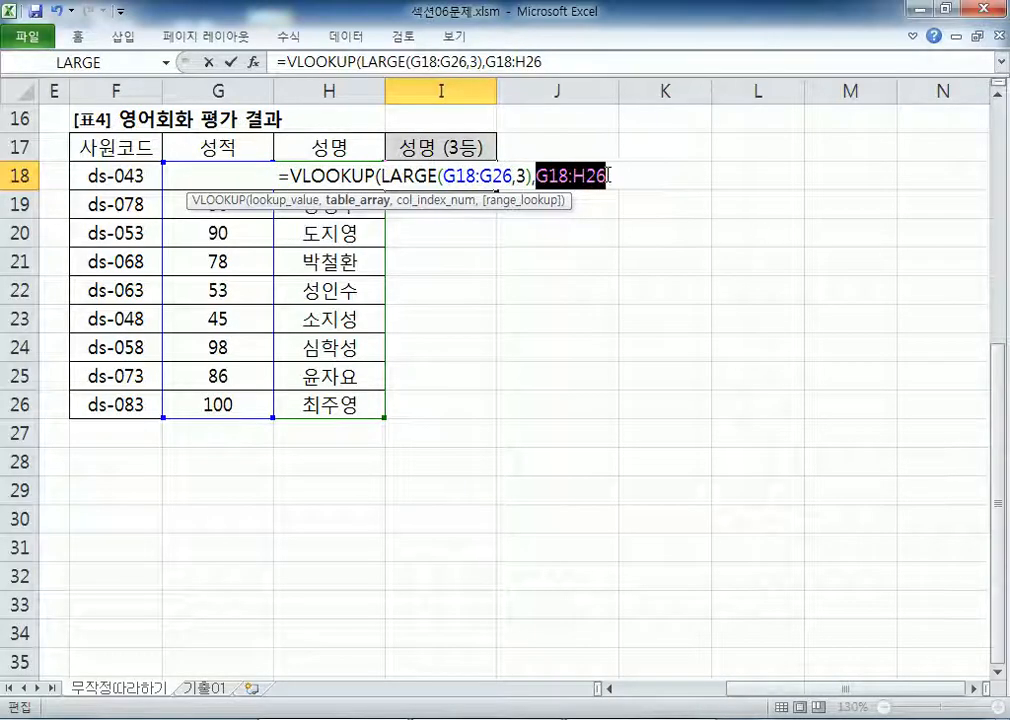
click(609, 176)
text(,)
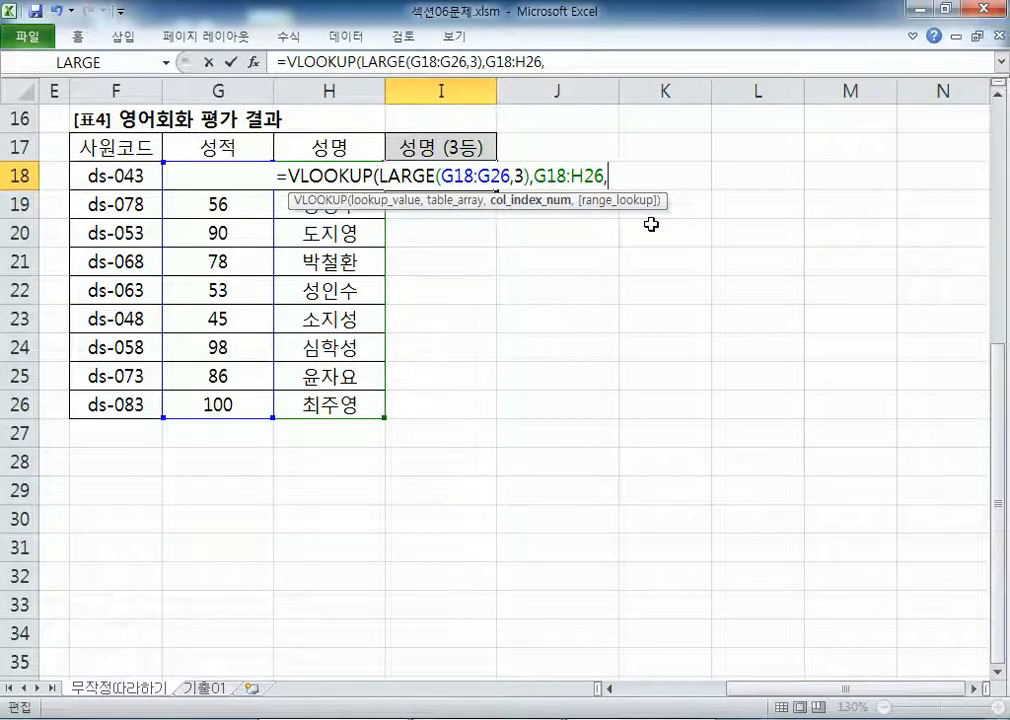
text(2)
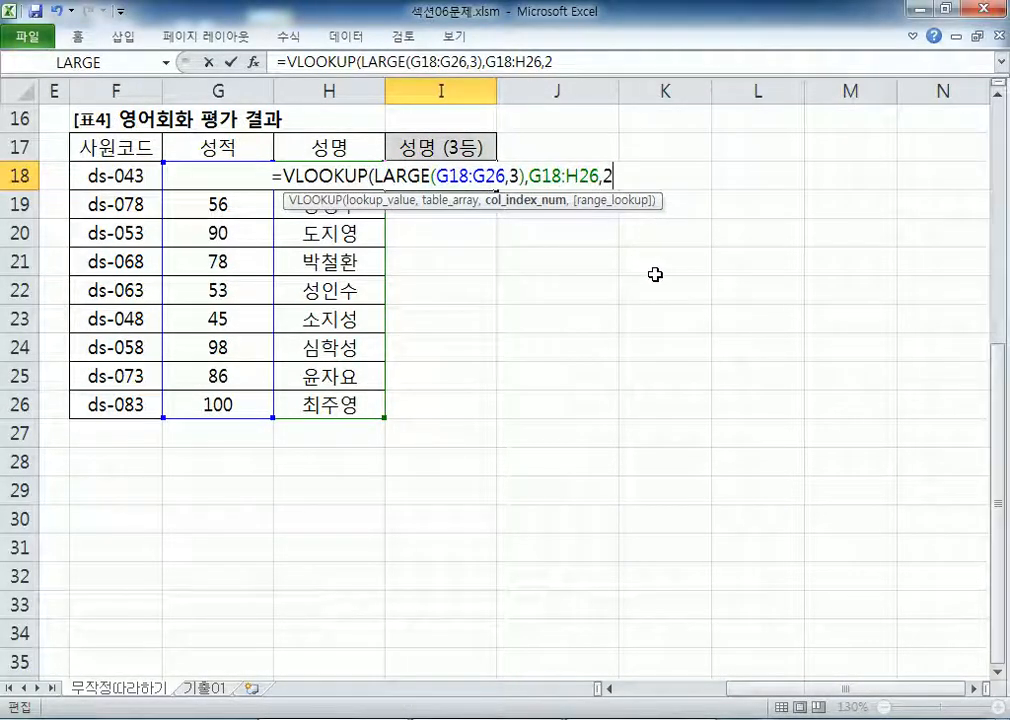
text(,)
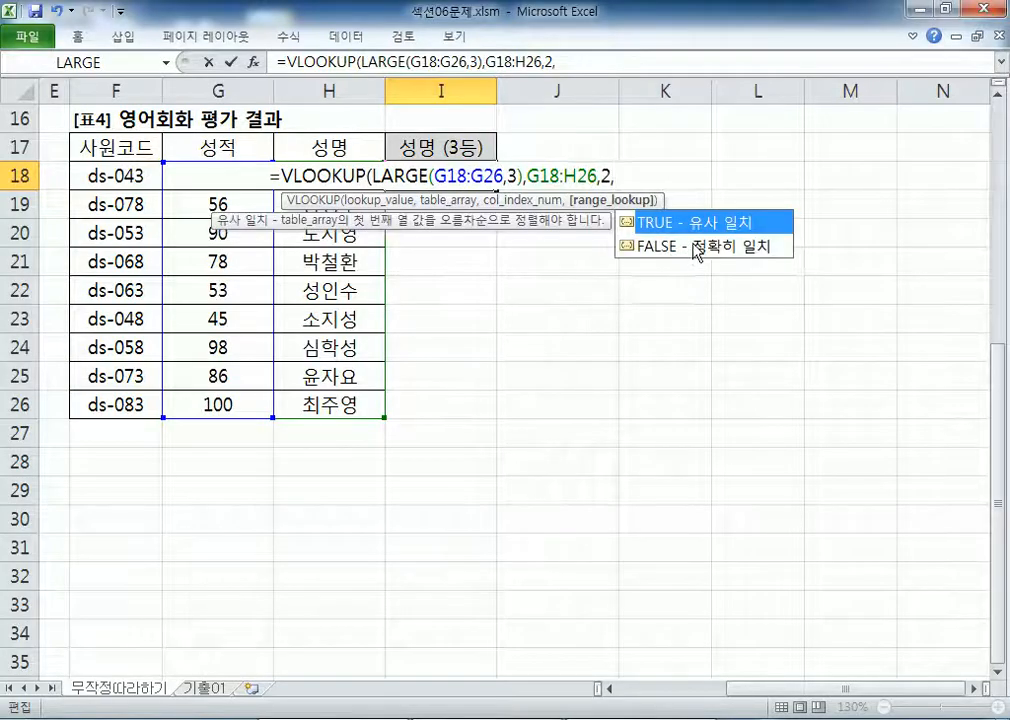
double_click(697, 247)
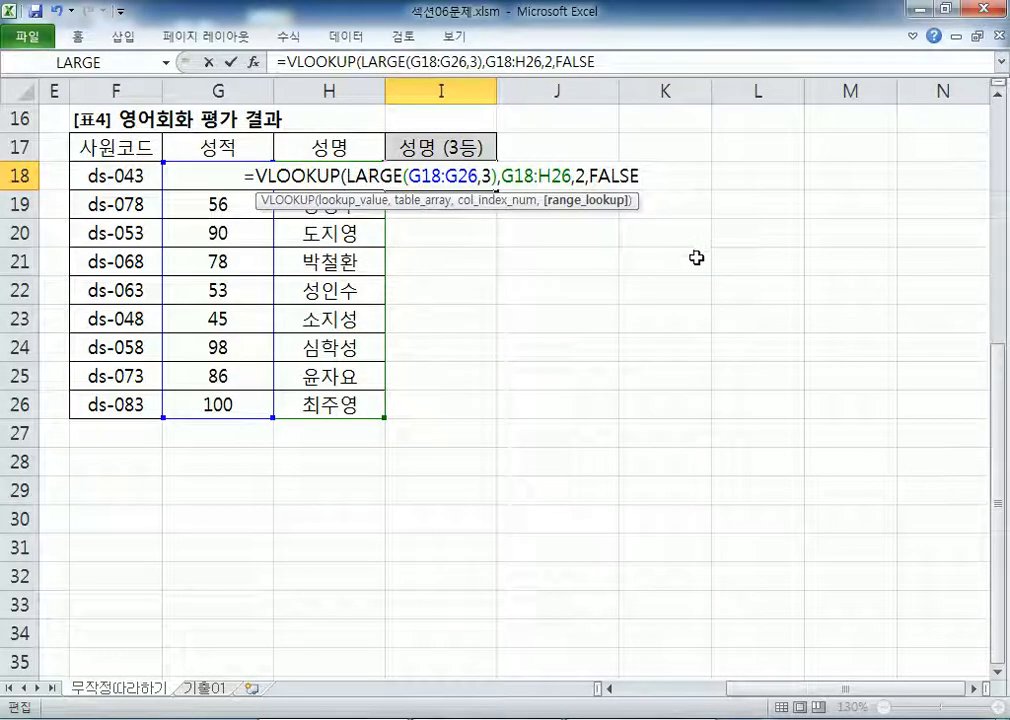
text())
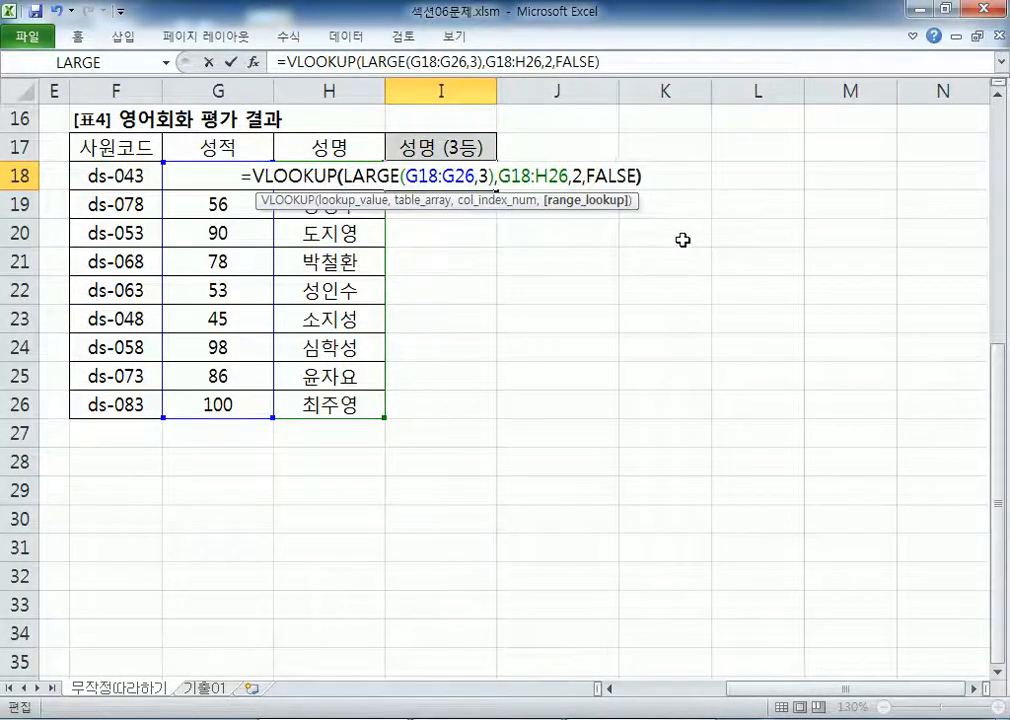
key(Return)
Step: Temporarily change LARGE's rank in I18 from 3 to 2 to show the second-highest scorer
click(462, 178)
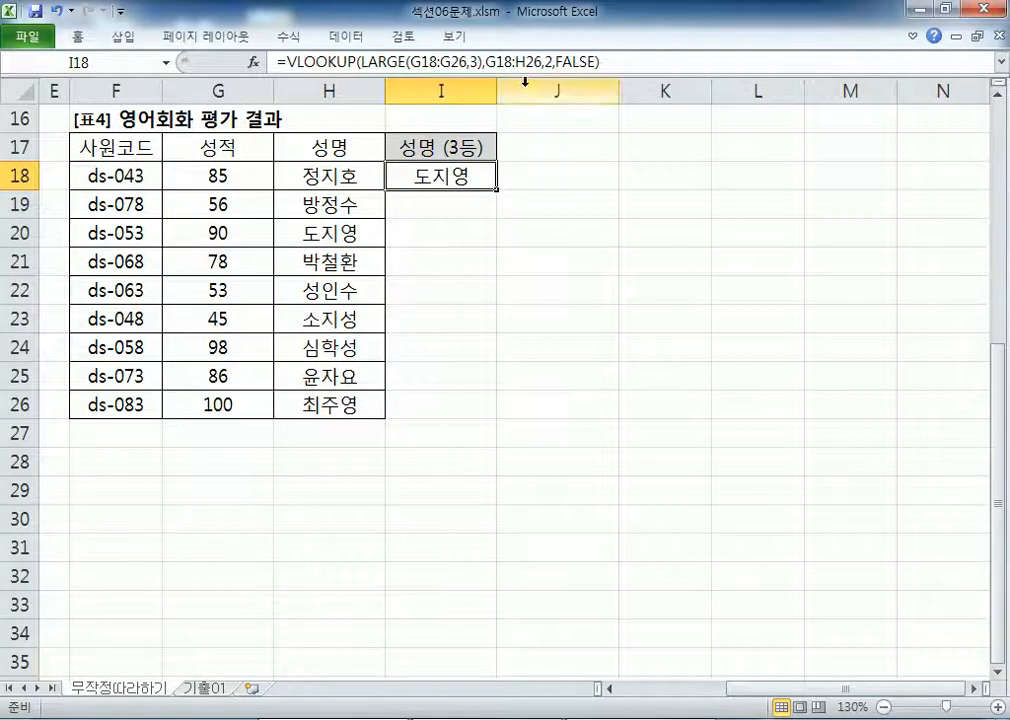
double_click(462, 180)
double_click(483, 178)
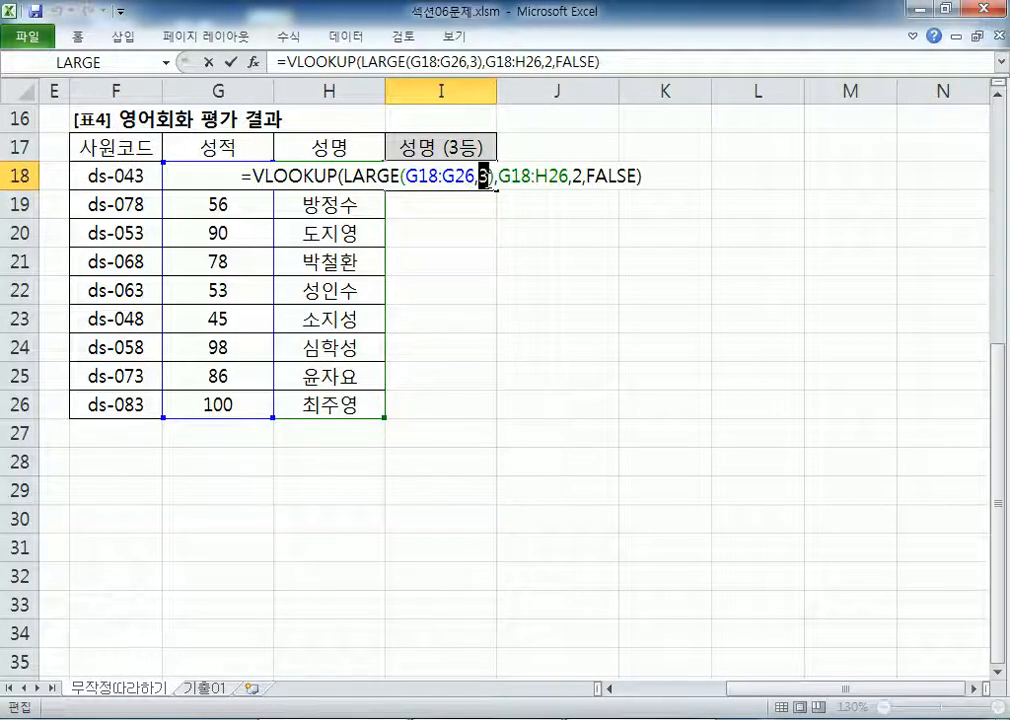
text(2)
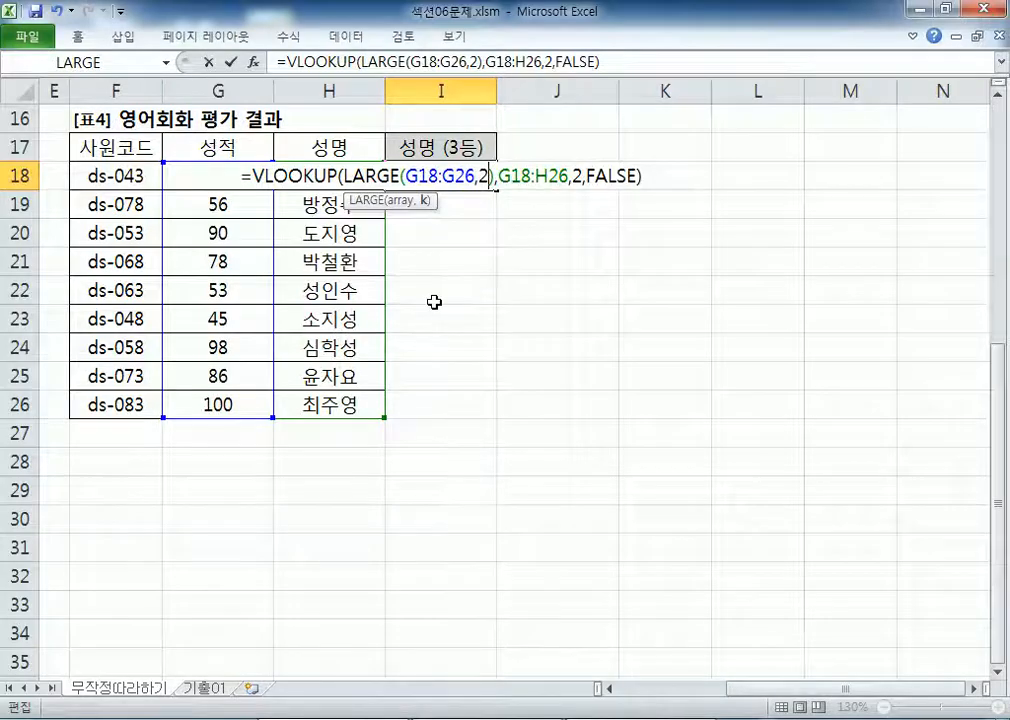
key(Return)
Step: Change the rank back to 3 so I18 returns the third-highest scorer's name
click(476, 186)
double_click(480, 189)
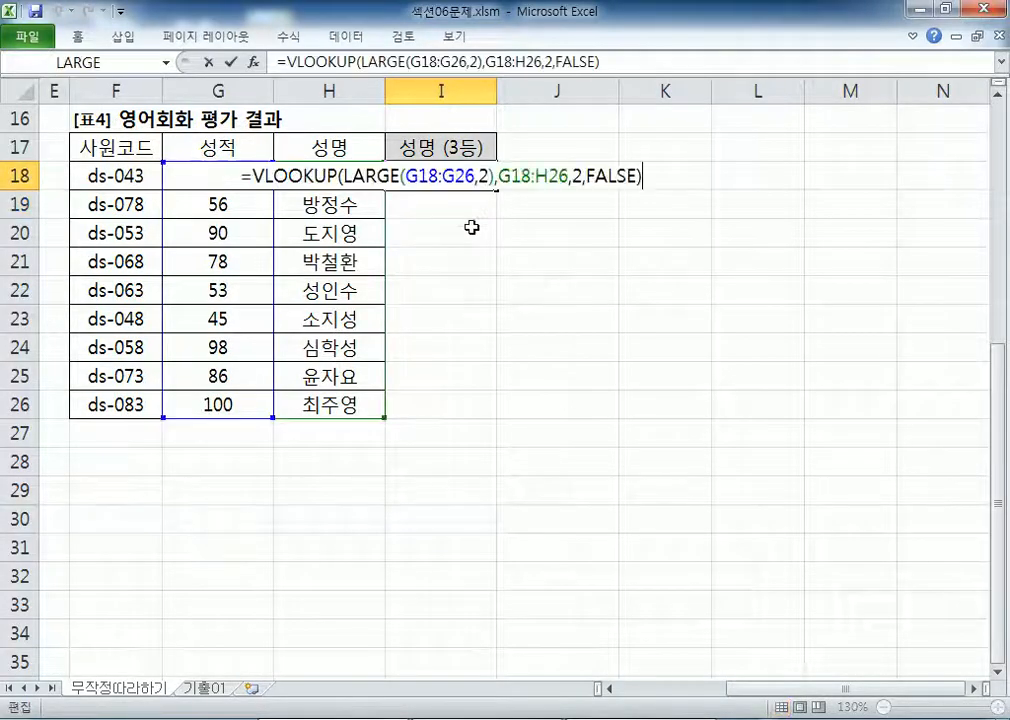
double_click(484, 177)
text(3)
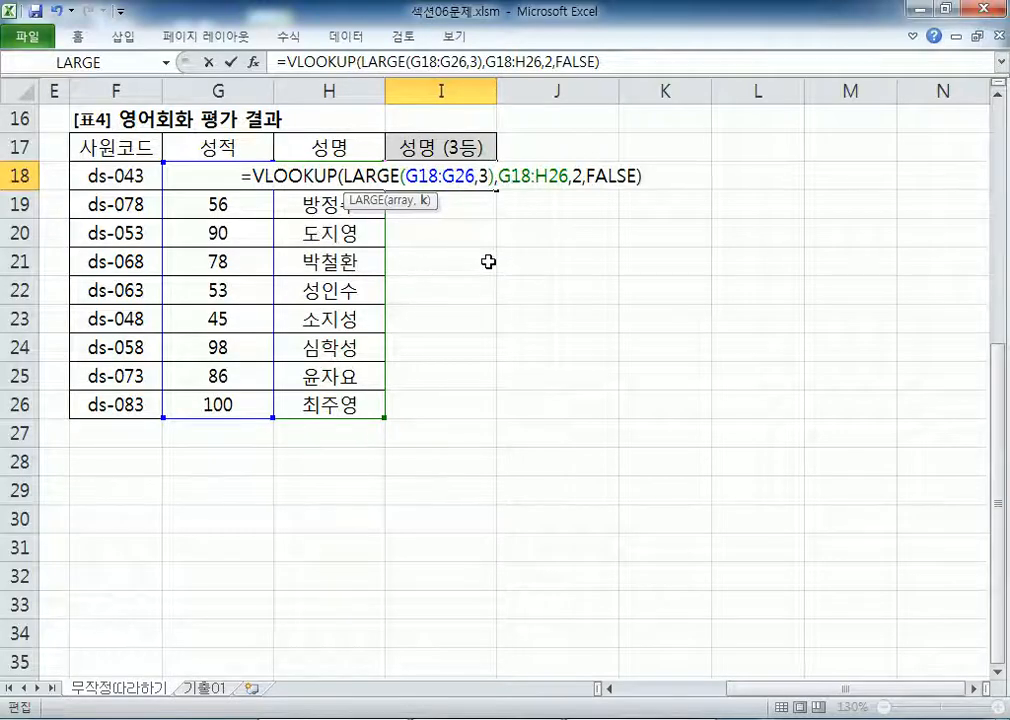
key(Return)
click(422, 176)
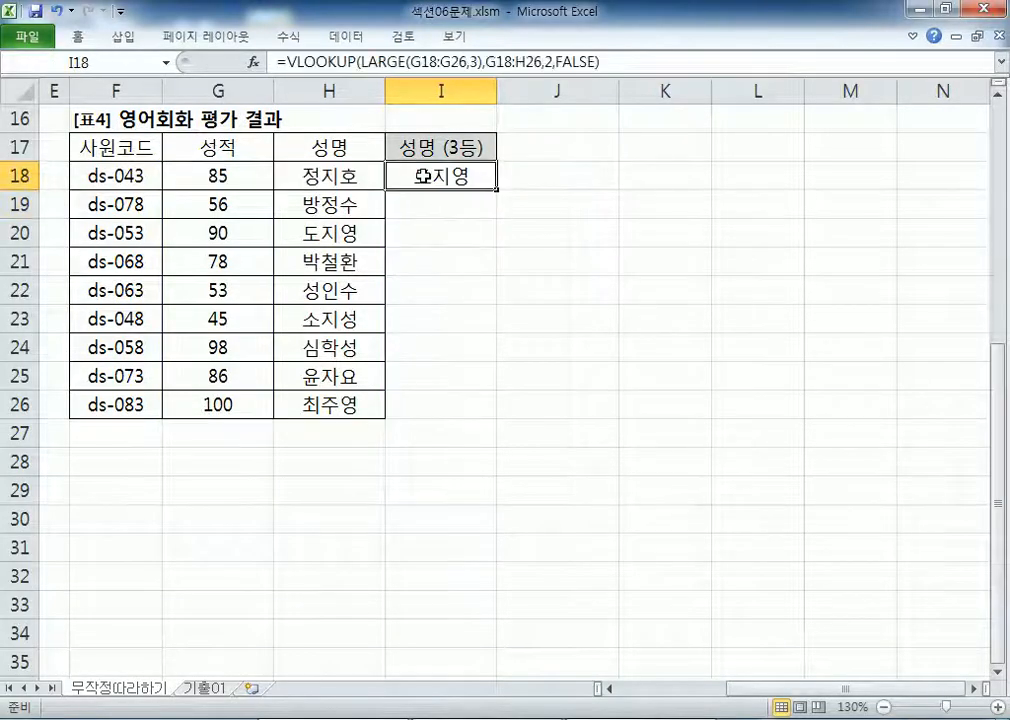
click(598, 62)
Step: Copy the I18 VLOOKUP formula into the Notepad notes and start a new line
drag(598, 62, 278, 62)
key(ctrl+c)
key(alt+Tab)
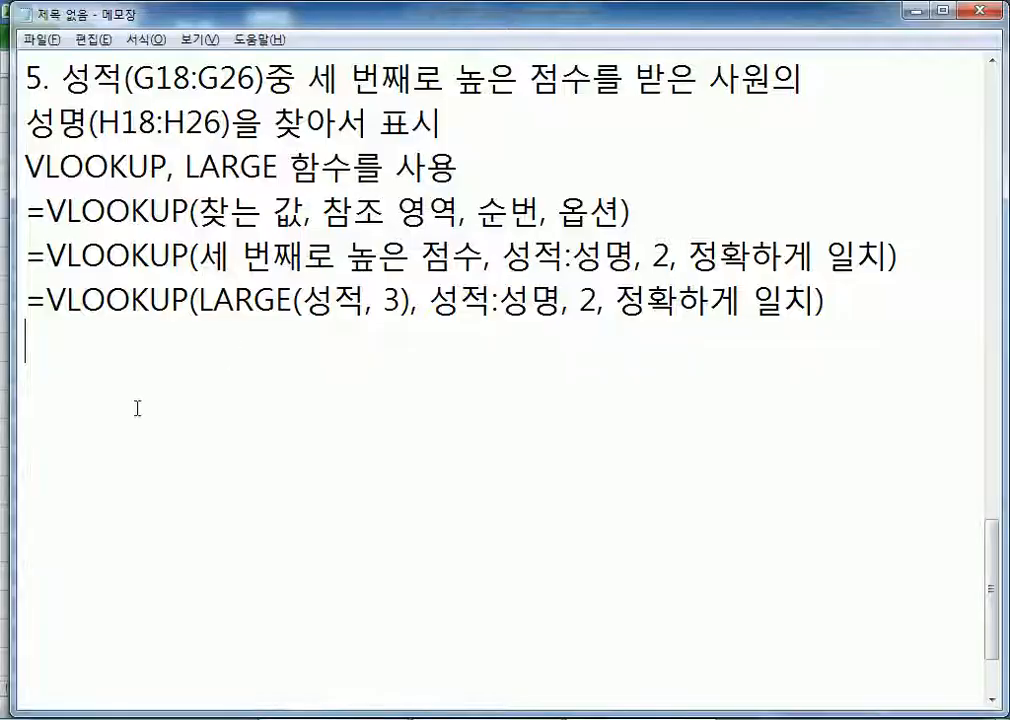
key(ctrl+v)
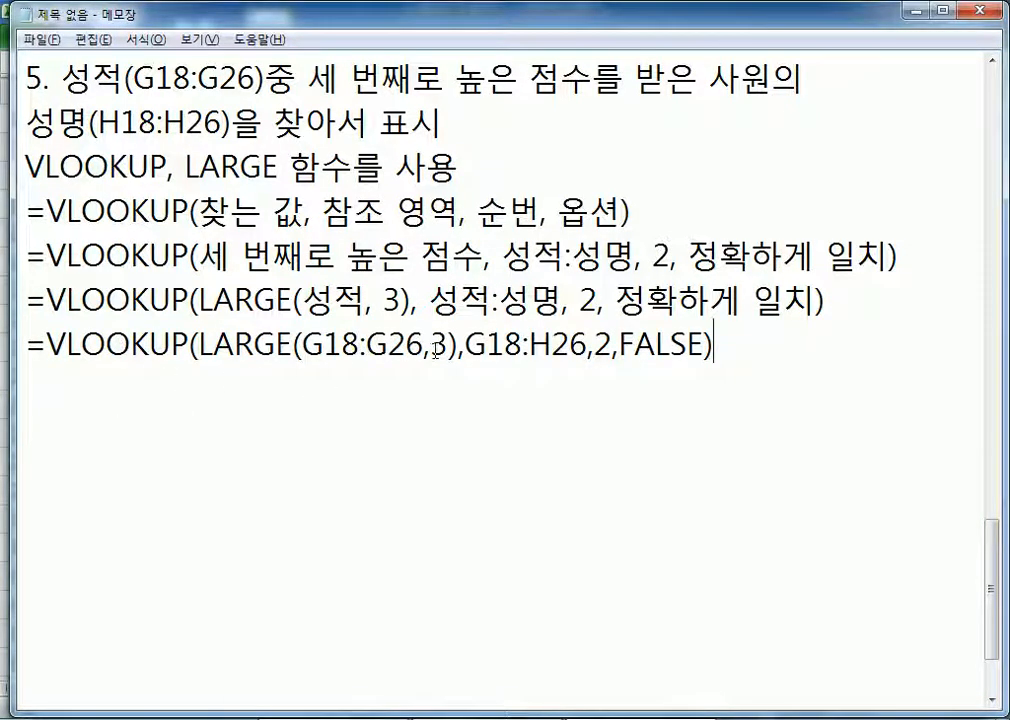
key(Return)
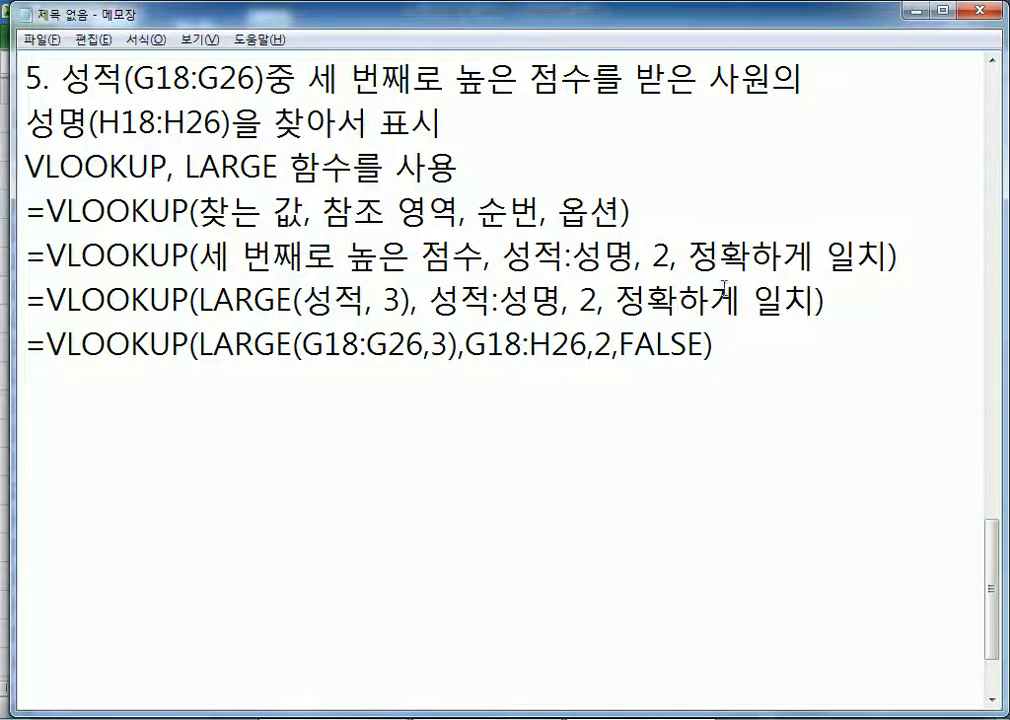
Step: Add the remark '참조영역에 $이 빠졌다? 한 번만 계산' below the formula, then go back to Excel
text(참조)
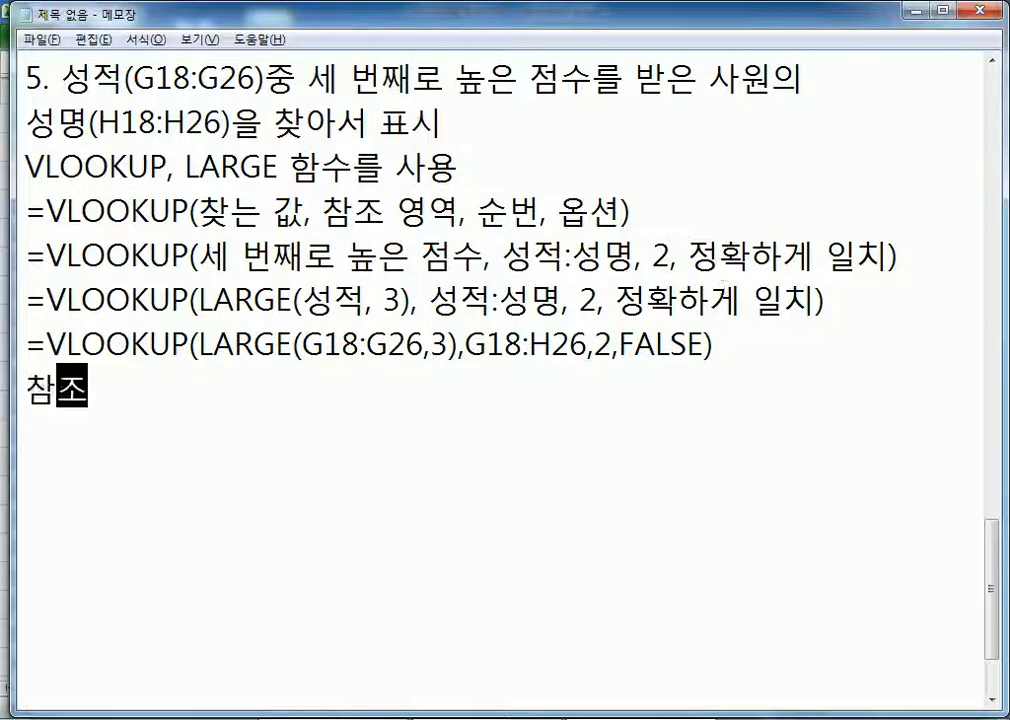
text(영역의)
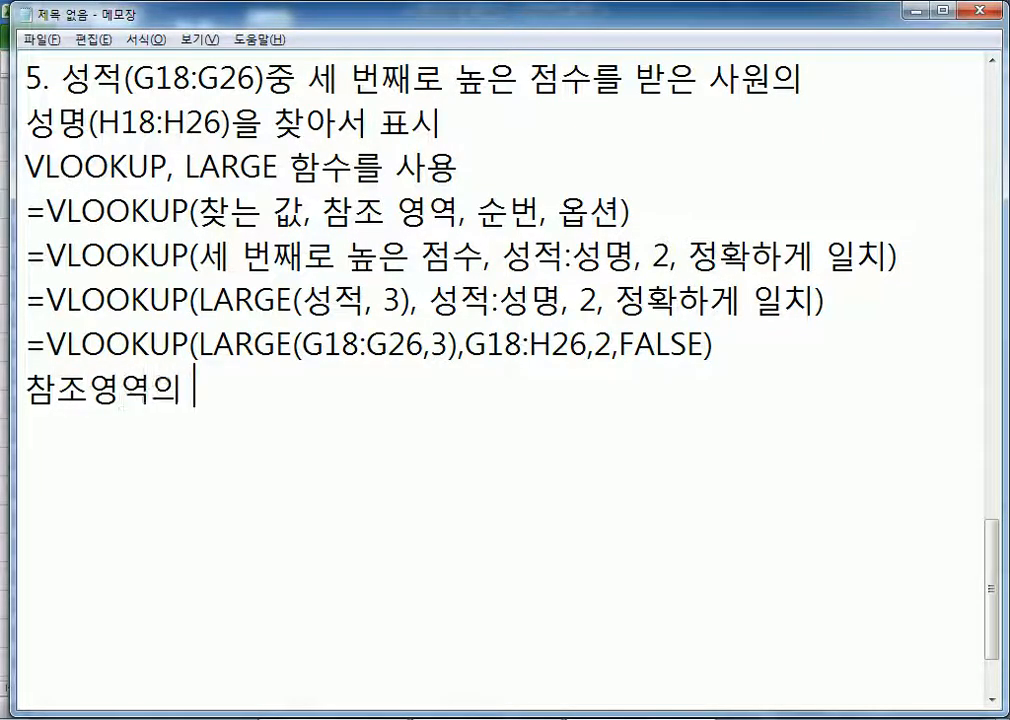
key(BackSpace)
key(BackSpace)
text(에 )
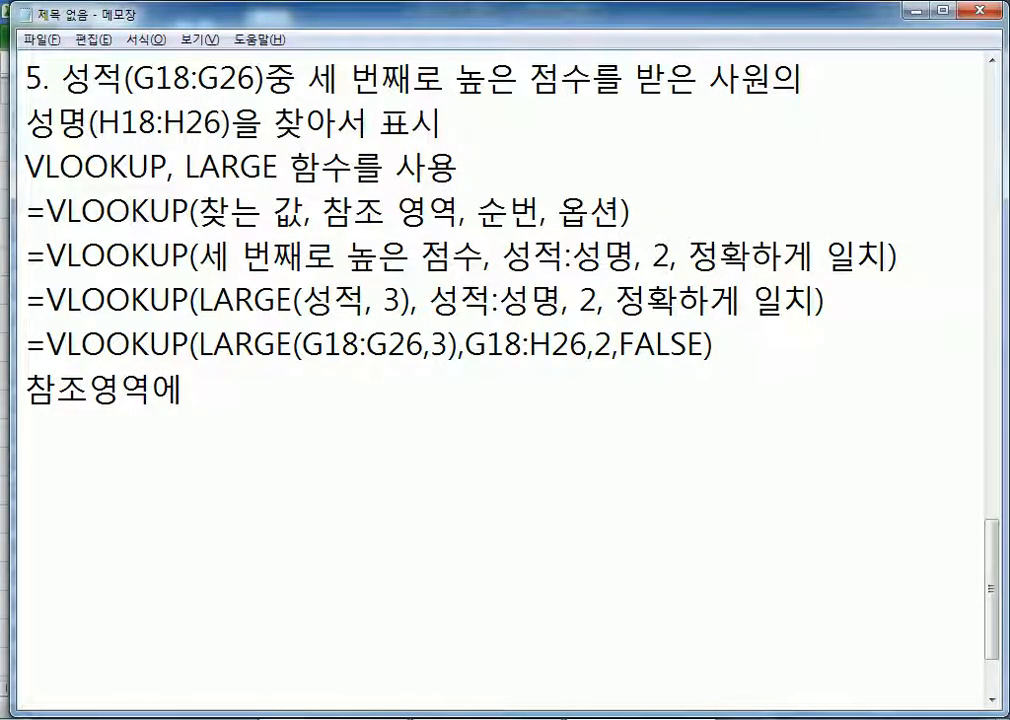
text($이)
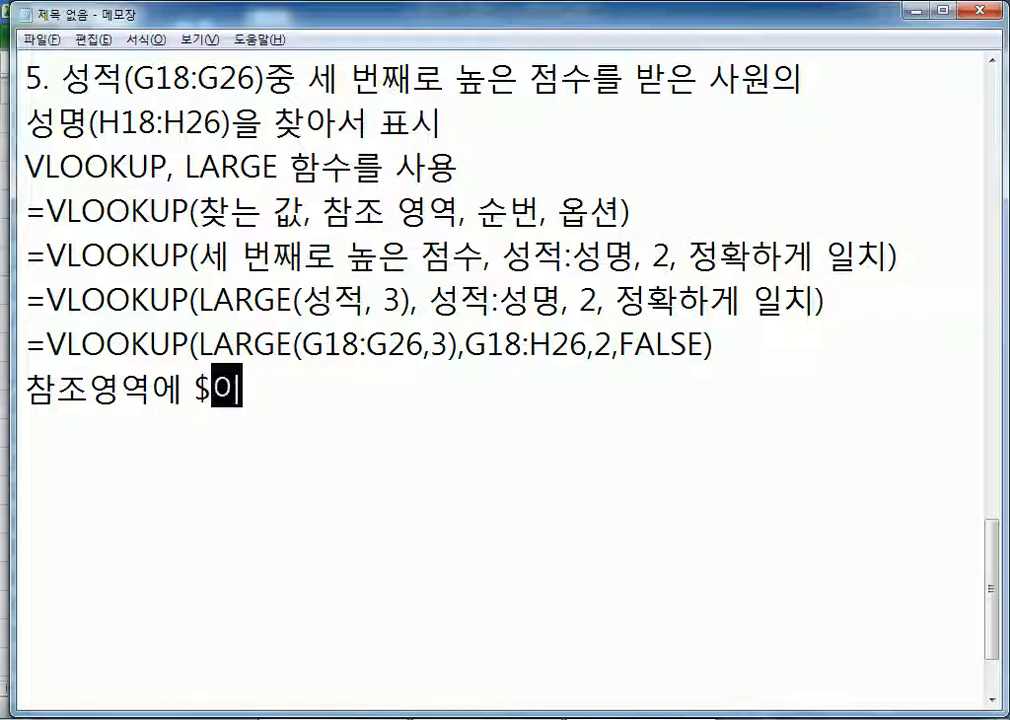
text( 빠졌ㅈㅏ)
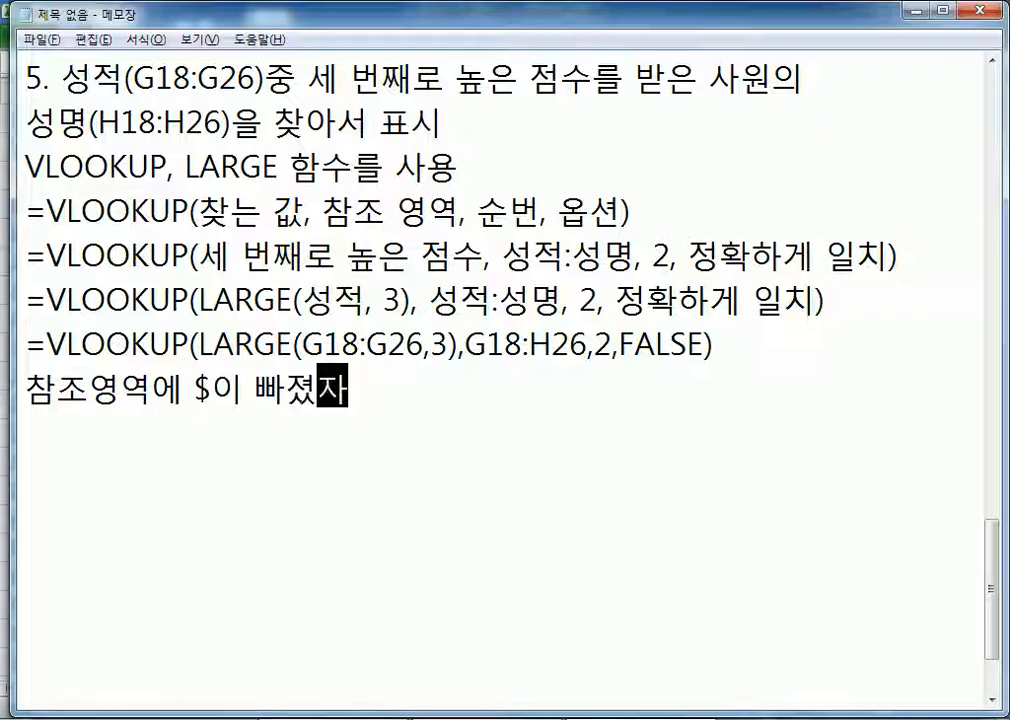
key(BackSpace)
key(BackSpace)
text(다>)
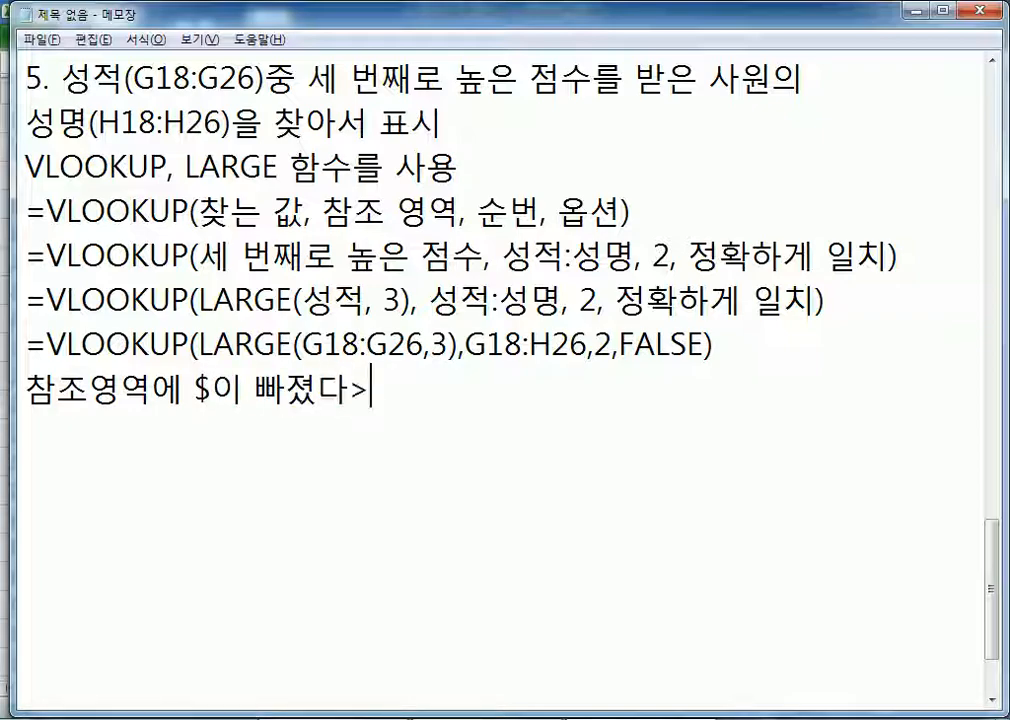
key(BackSpace)
text(? 한)
text(번ㄱ)
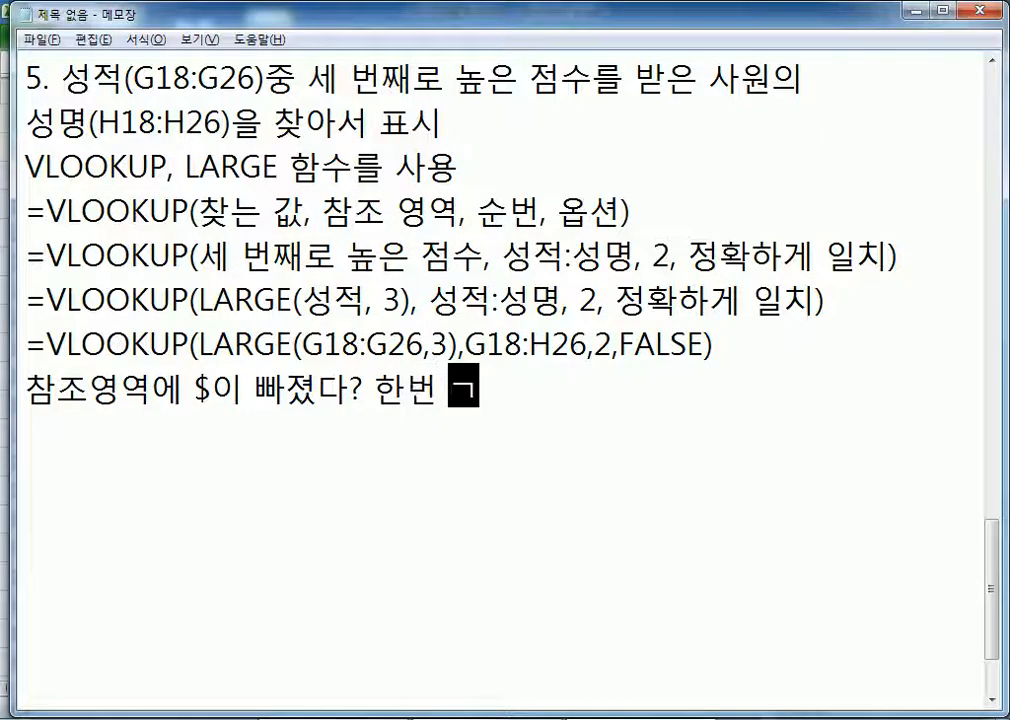
key(BackSpace)
text(만 계산)
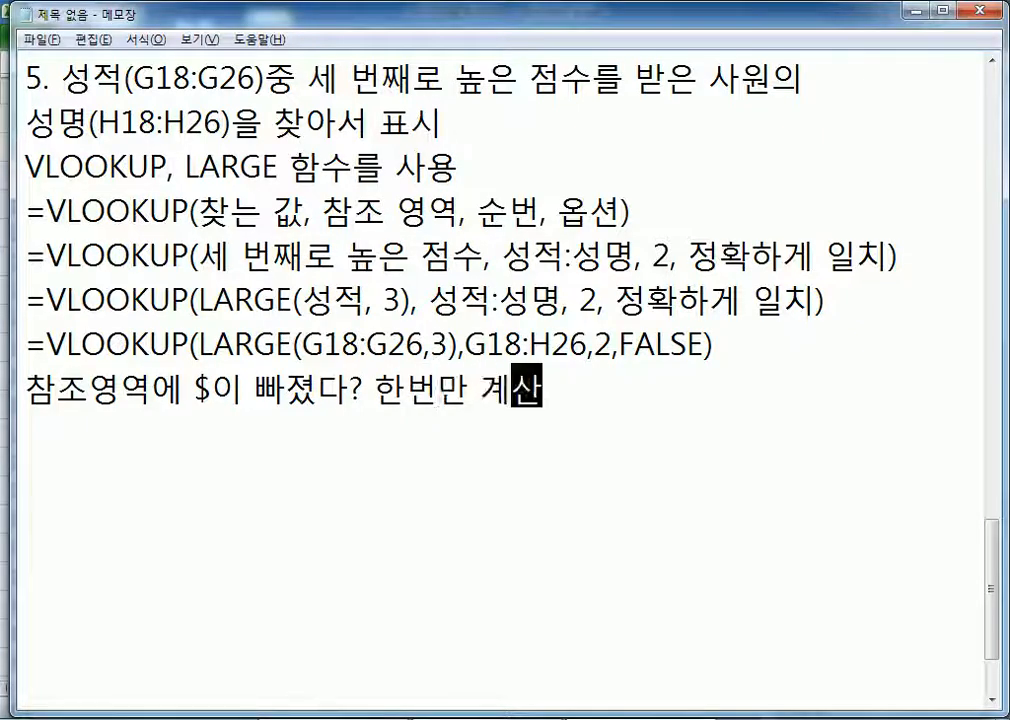
click(407, 390)
click(554, 388)
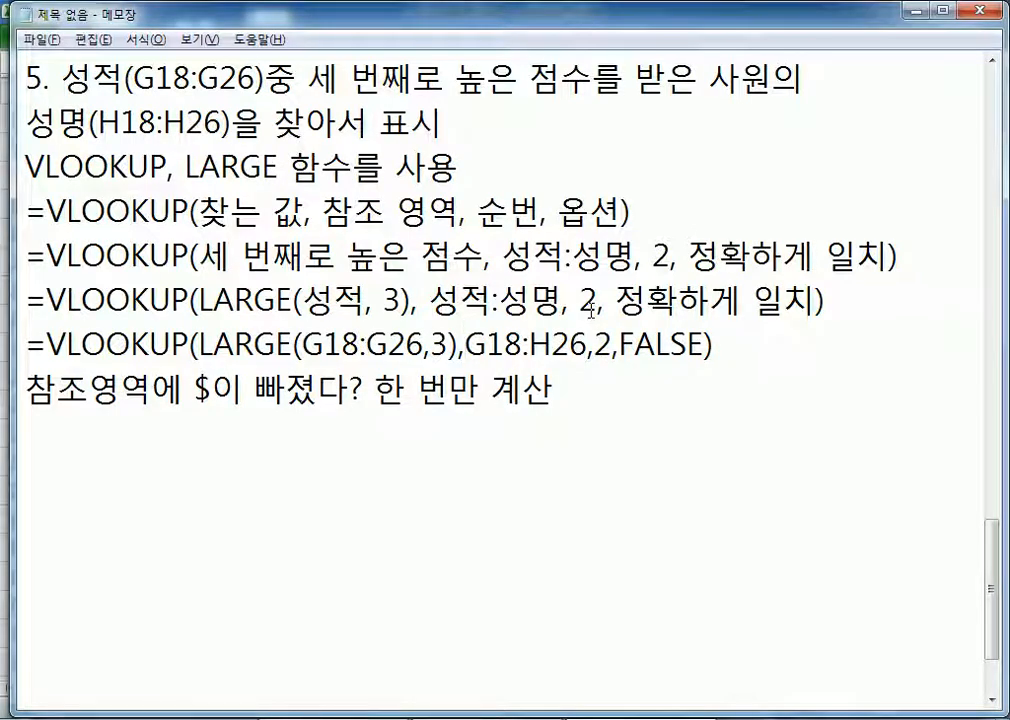
key(alt+Tab)
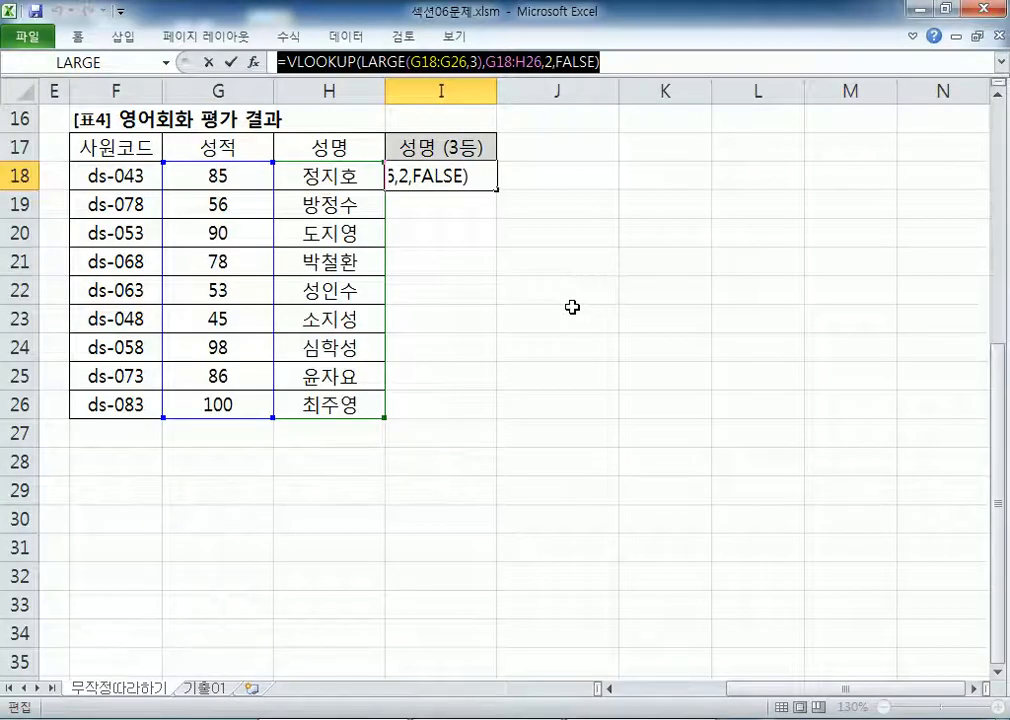
Step: Enter a helper =RANK(G18,G18:G26) formula in J18
key(Return)
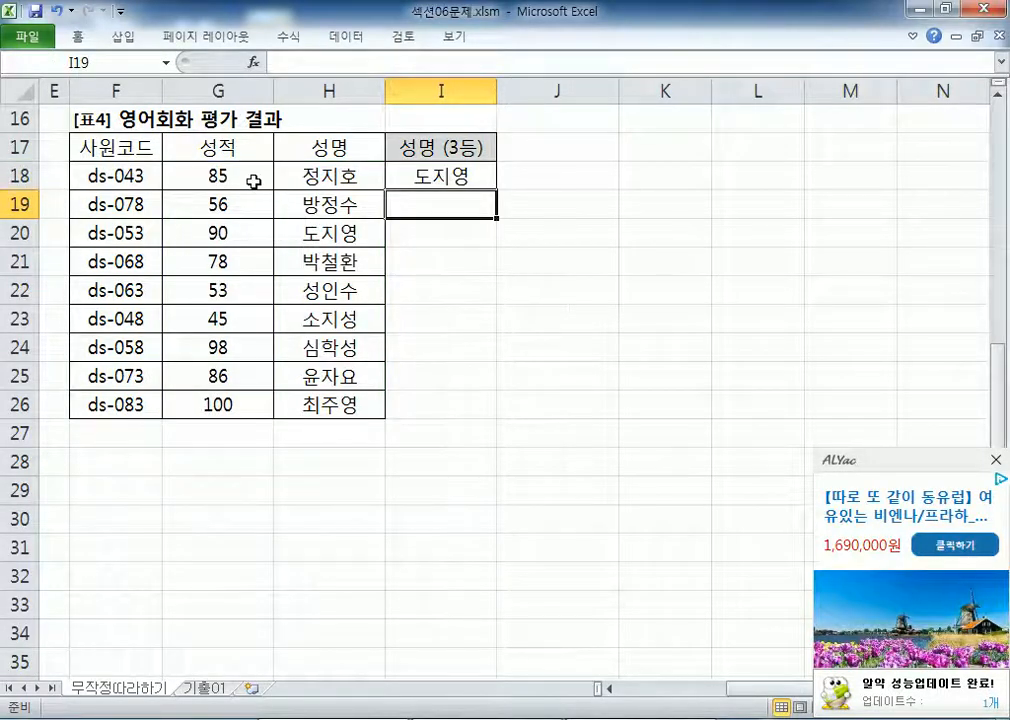
drag(253, 181, 244, 404)
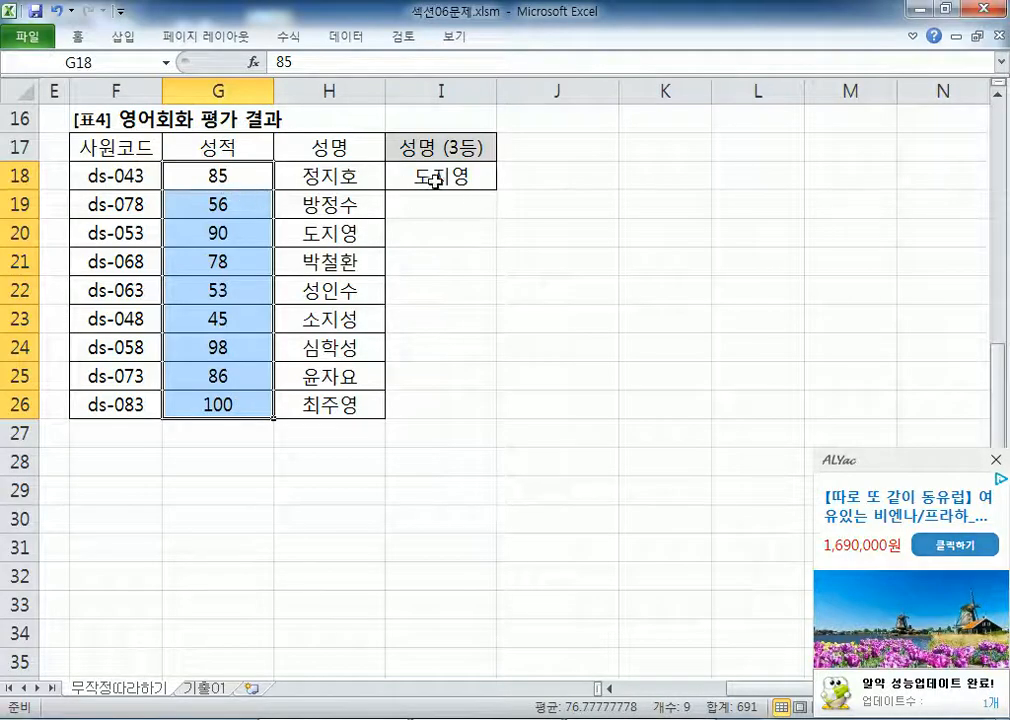
click(561, 178)
text(=rank()
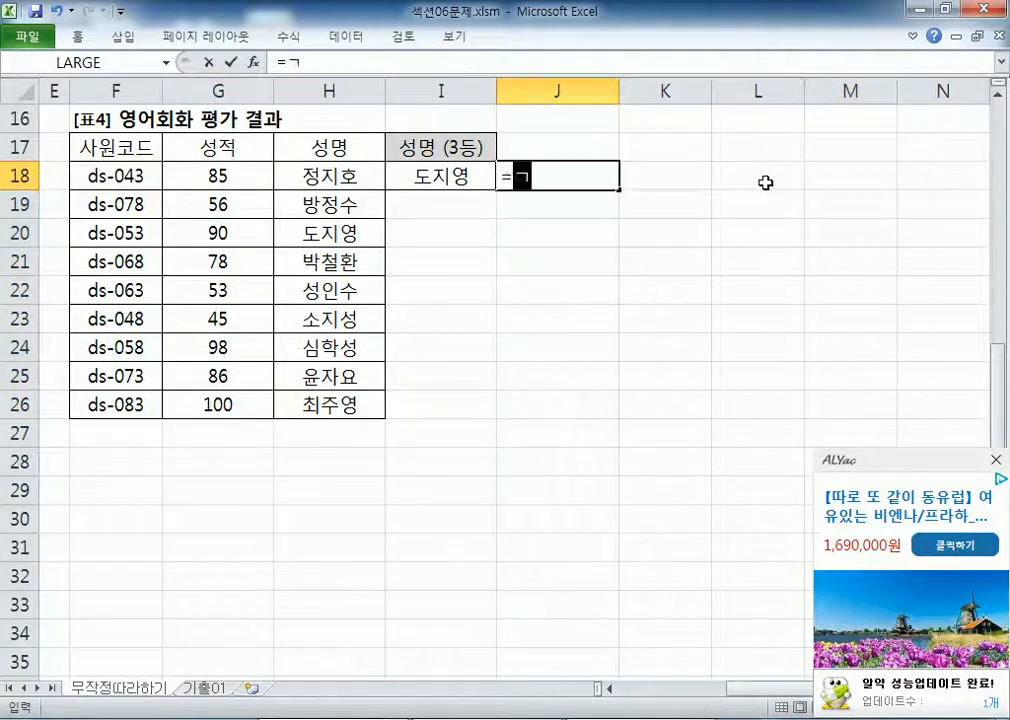
click(213, 173)
text(,)
drag(206, 180, 210, 406)
key(F4)
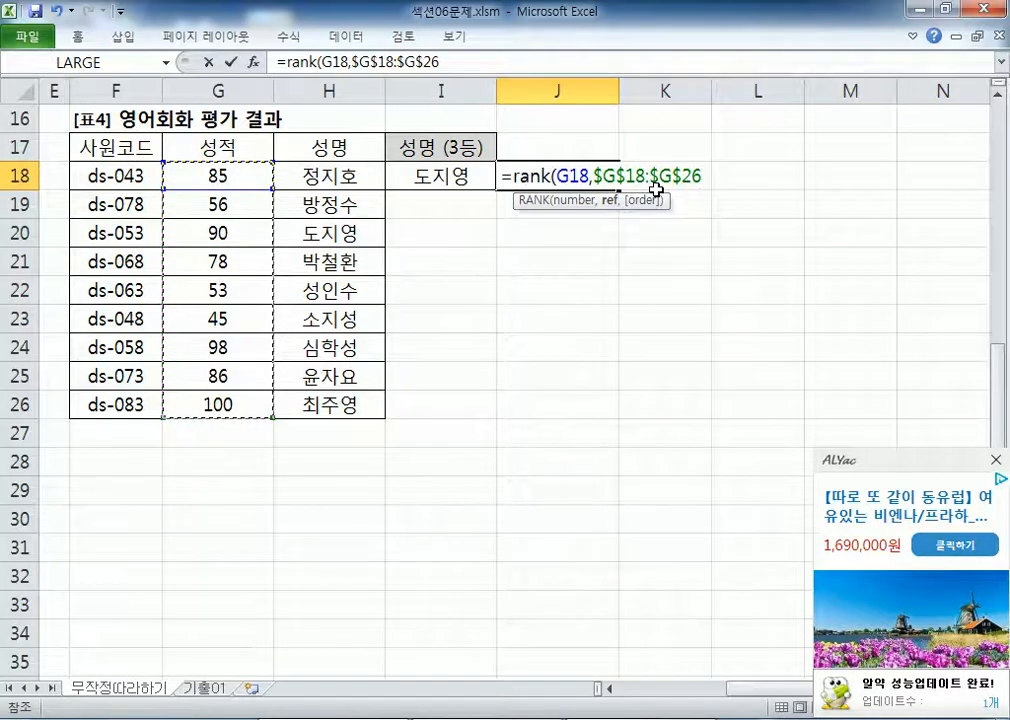
key(F4)
key(F4)
key(F4)
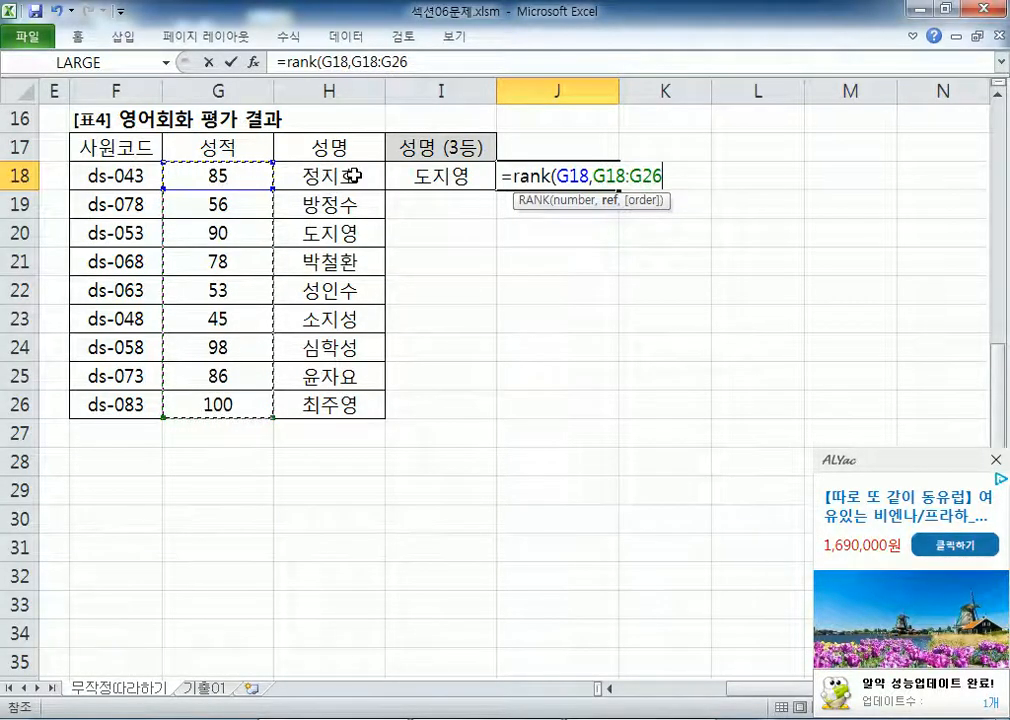
key(Return)
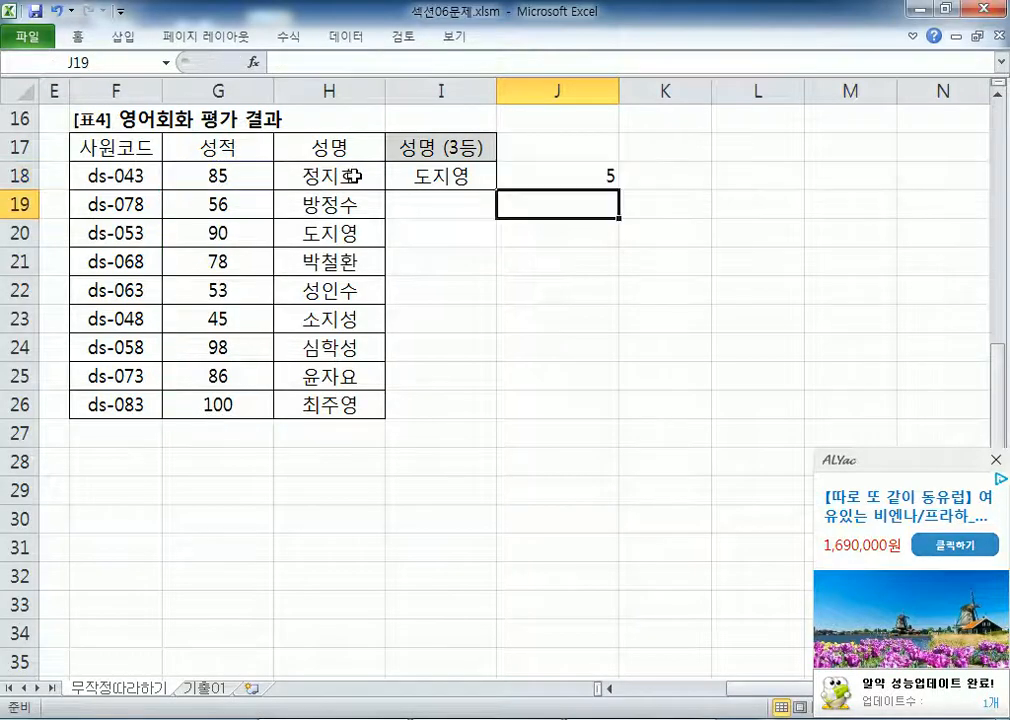
click(575, 175)
key(F2)
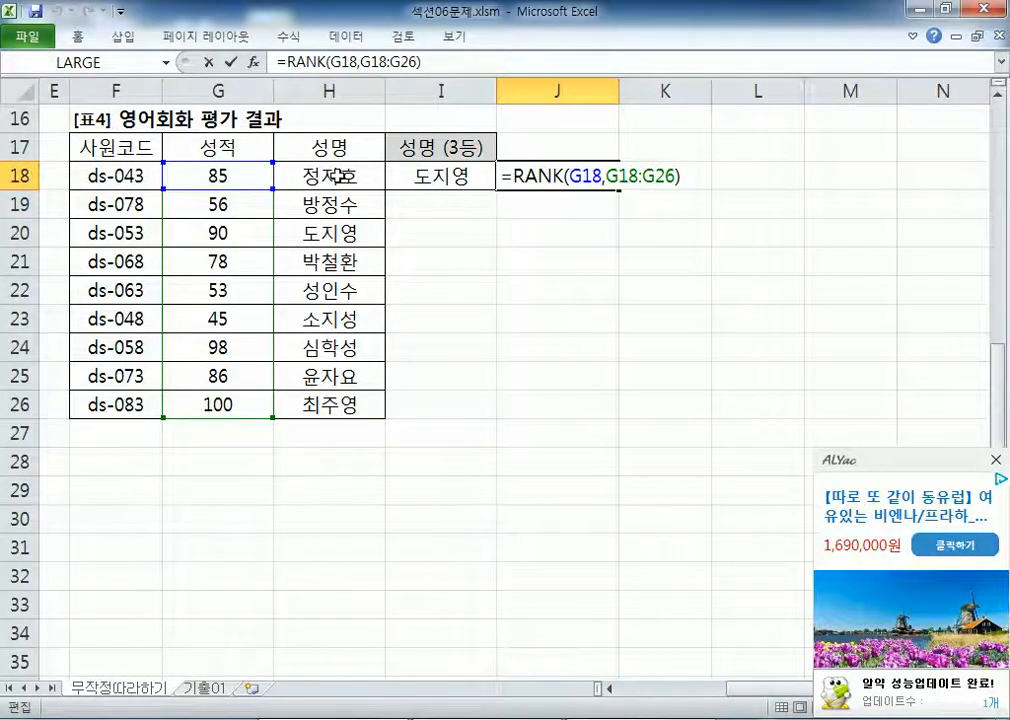
key(Escape)
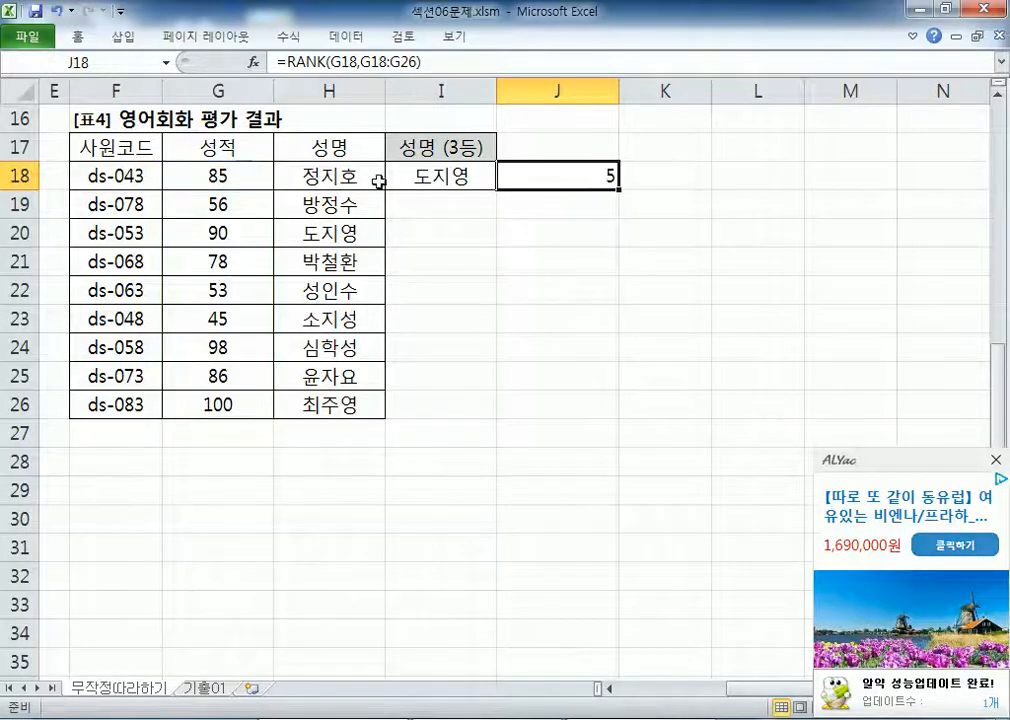
Step: Fill the RANK formula down to J26 and make the G18:G26 range absolute
click(336, 205)
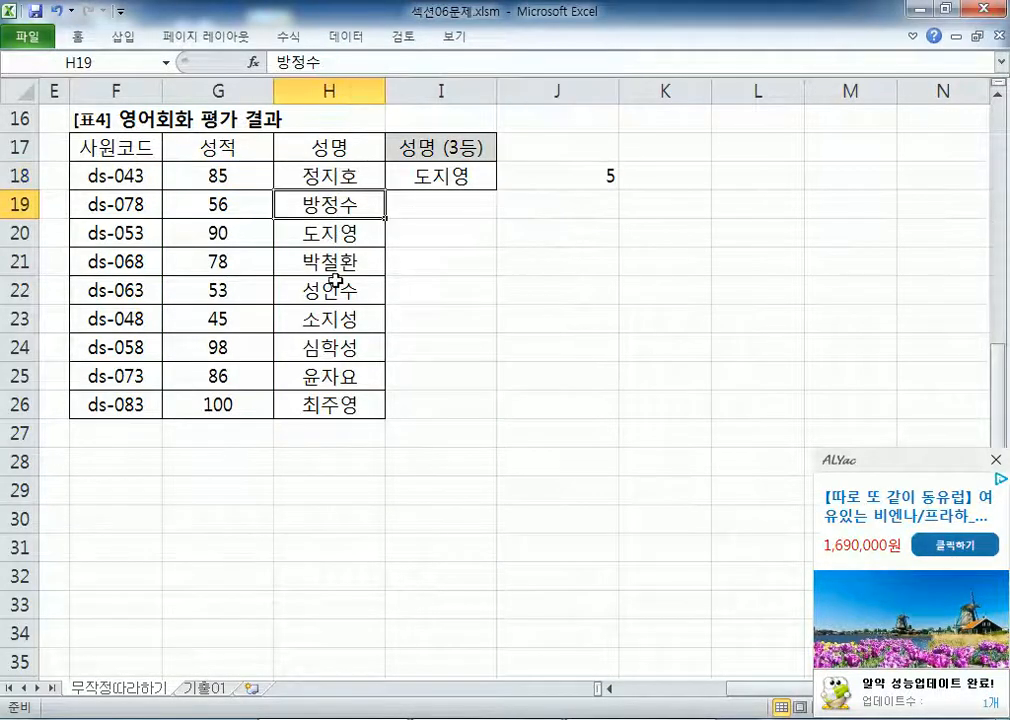
click(329, 410)
click(612, 182)
drag(619, 193, 595, 416)
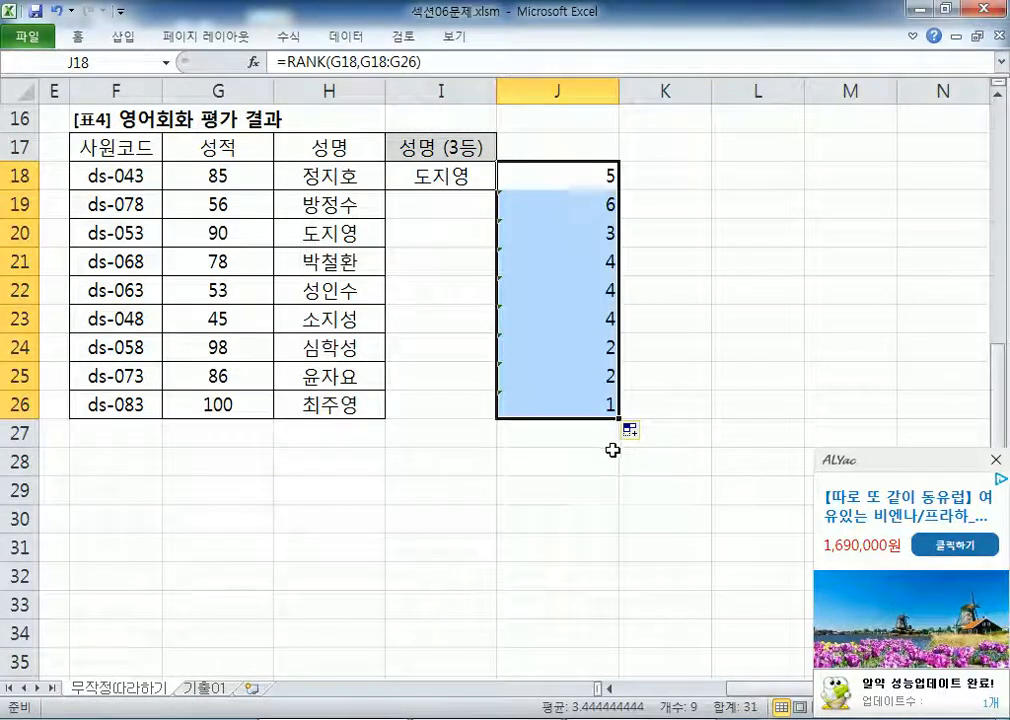
click(582, 180)
key(F2)
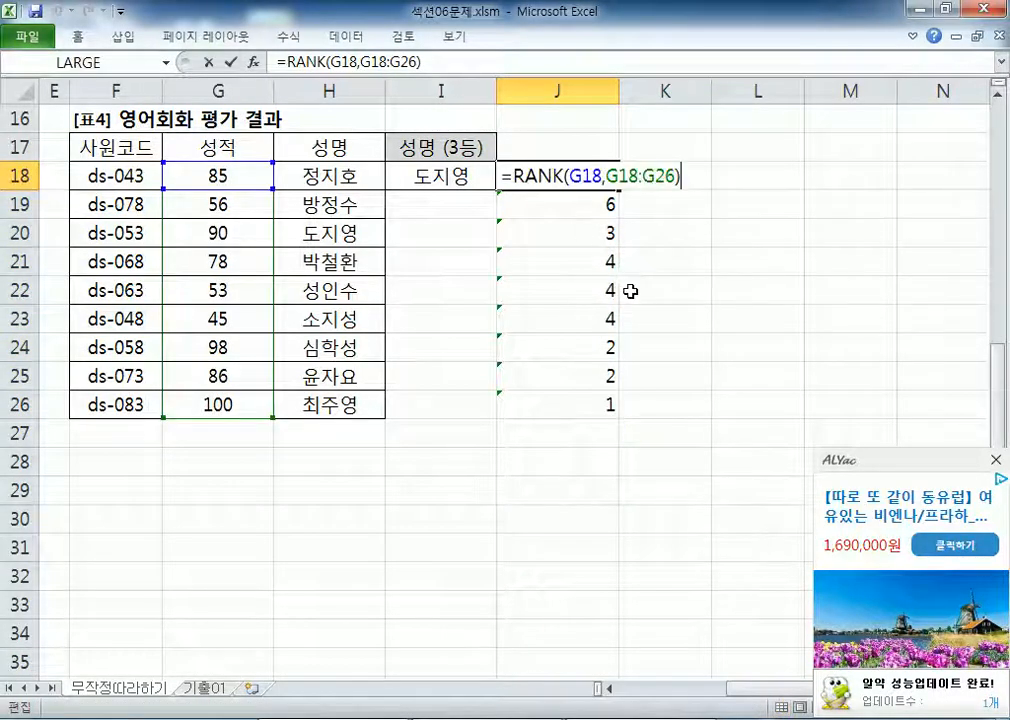
drag(619, 177, 615, 418)
key(F4)
key(Return)
click(612, 175)
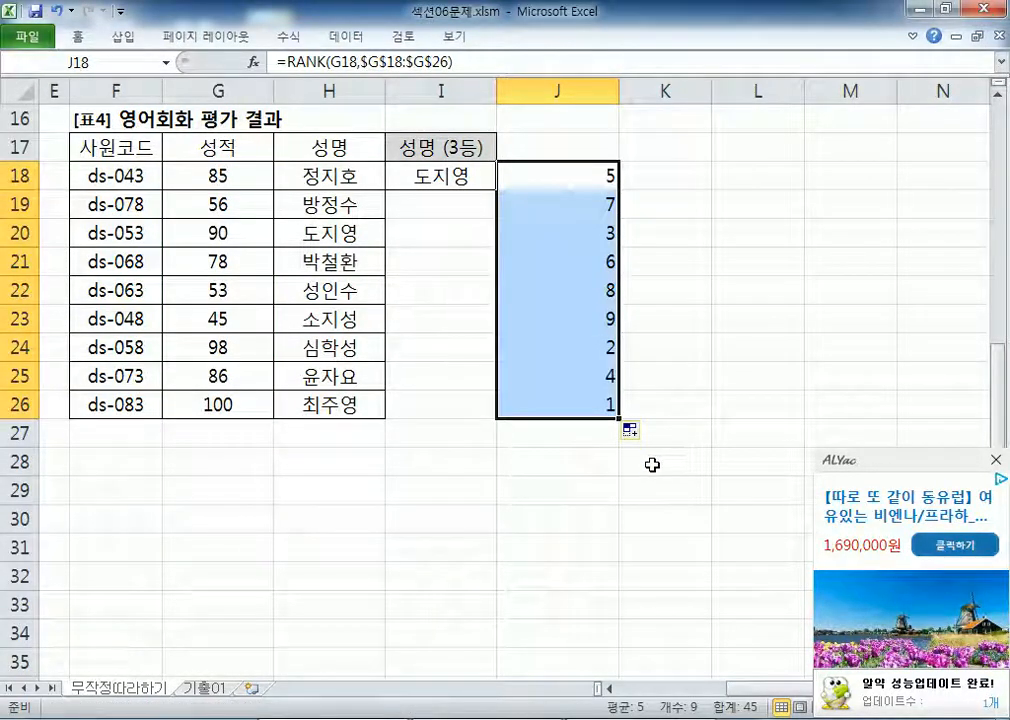
Step: Delete the helper rank formulas from J18:J26
drag(588, 205, 566, 409)
key(Delete)
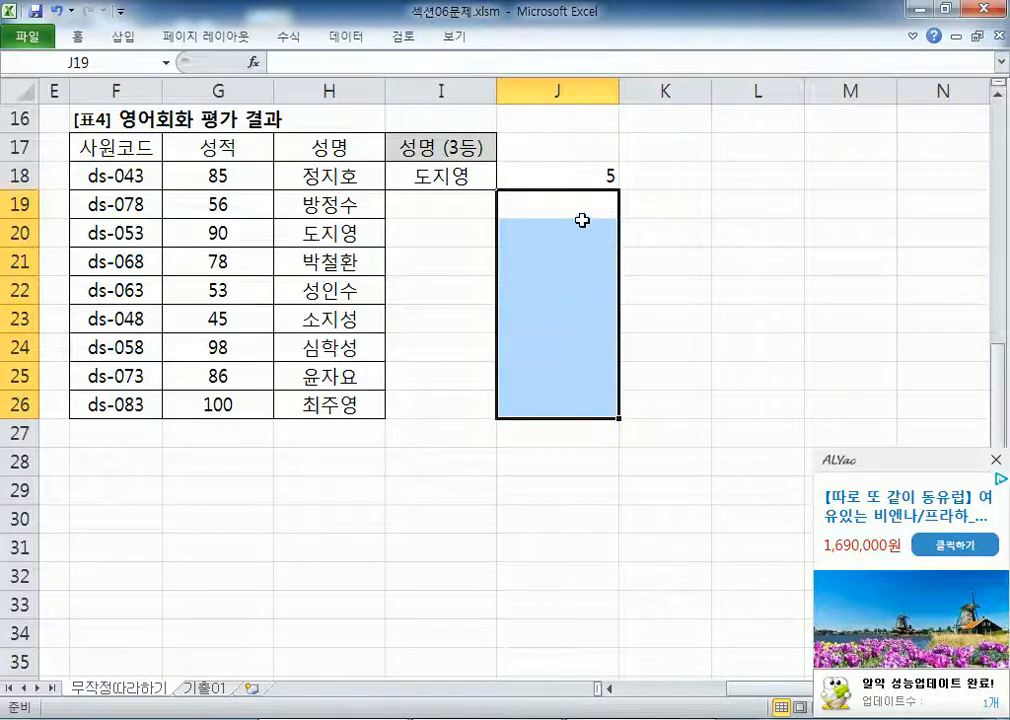
click(582, 174)
key(Delete)
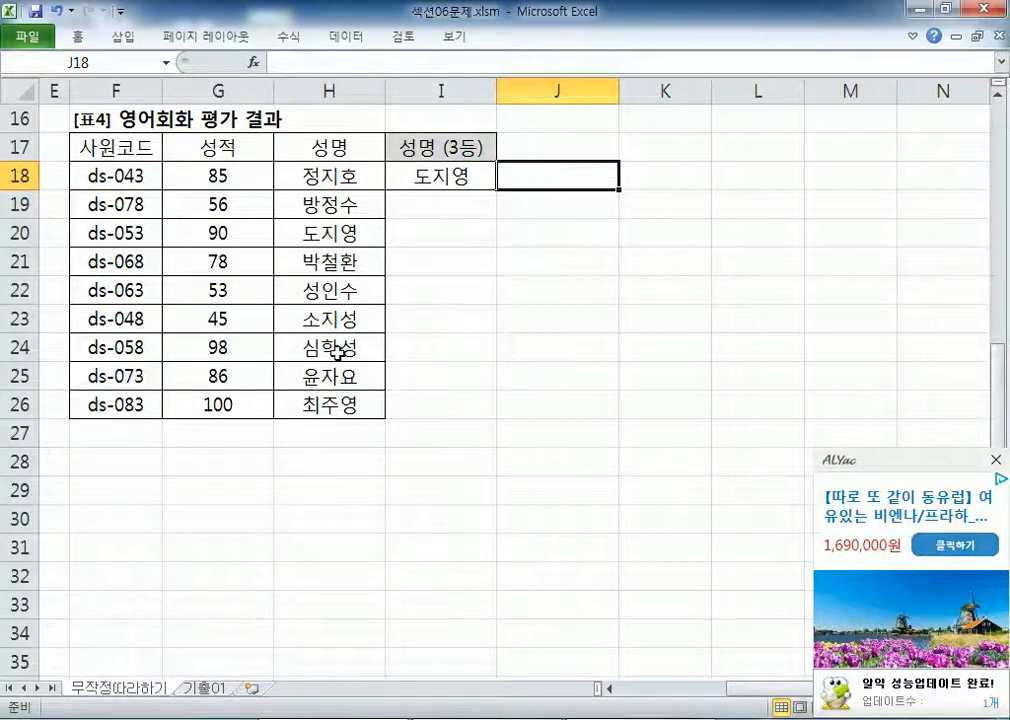
Step: Enter =RANK(G24,G18:G26) in I27, returning 2, then recheck I18's VLOOKUP
click(428, 437)
text(=R)
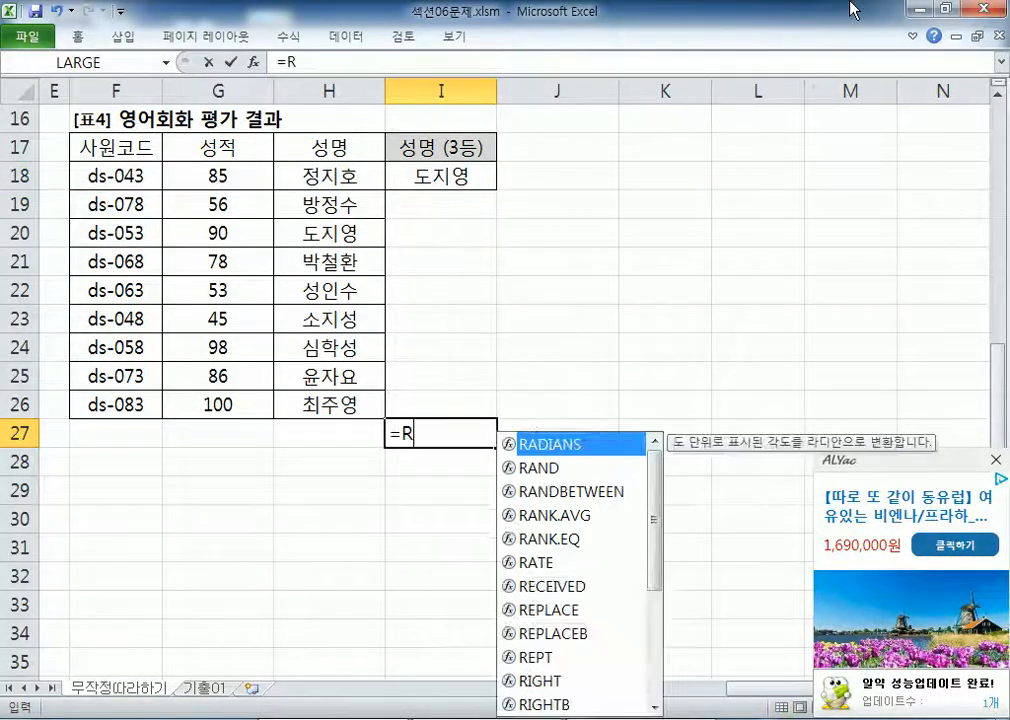
text(ANK()
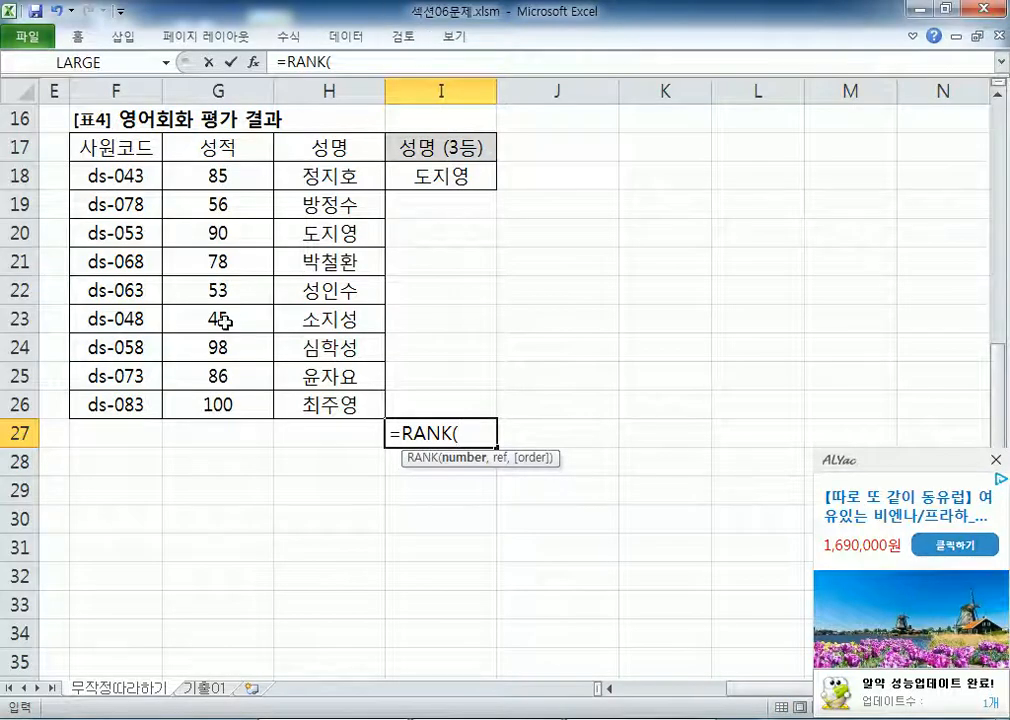
click(220, 347)
text(,)
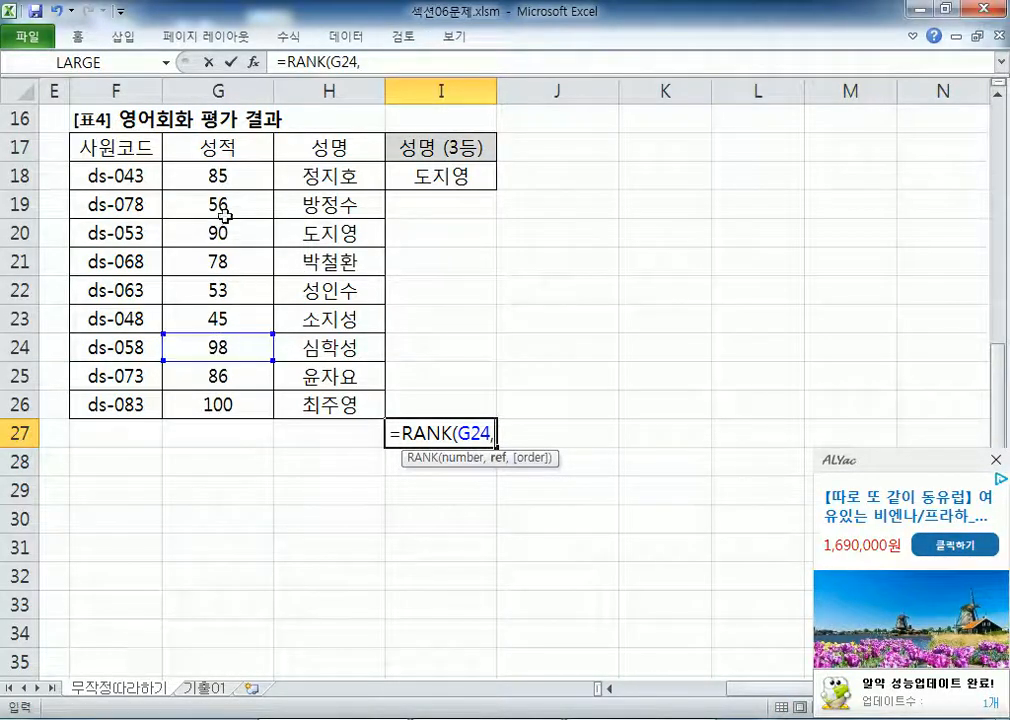
drag(210, 176, 218, 406)
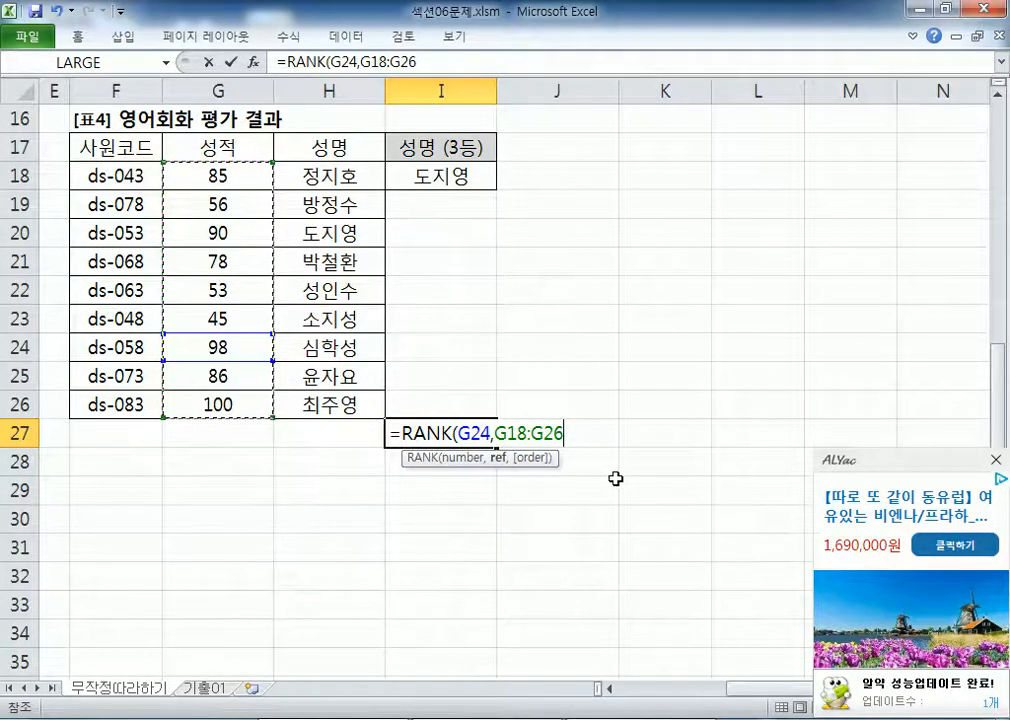
key(Return)
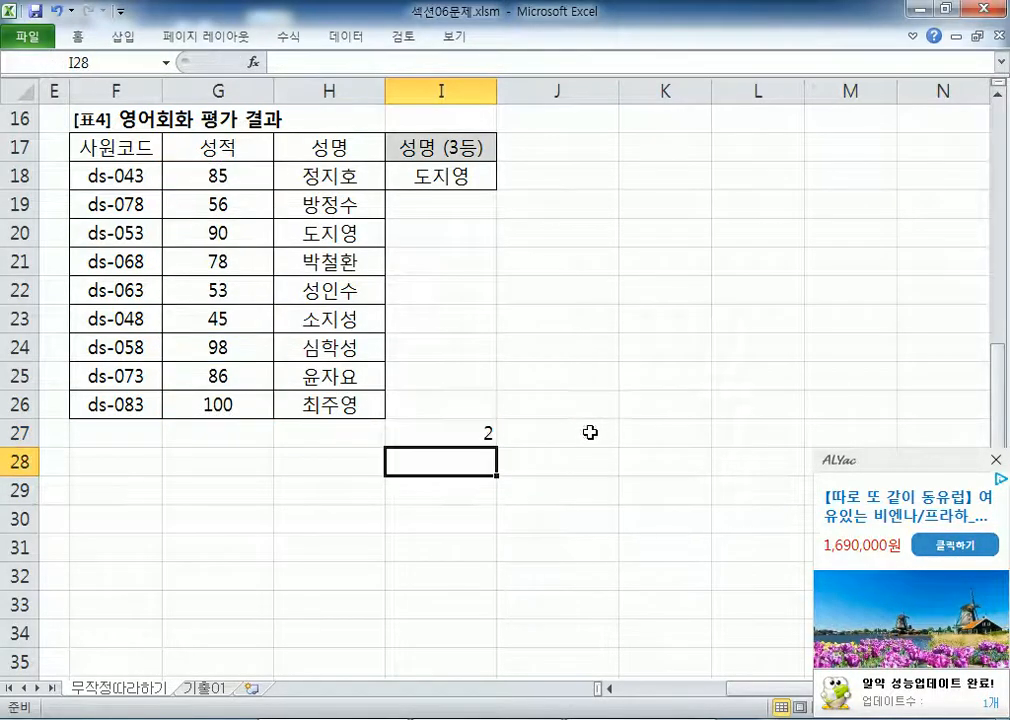
click(449, 438)
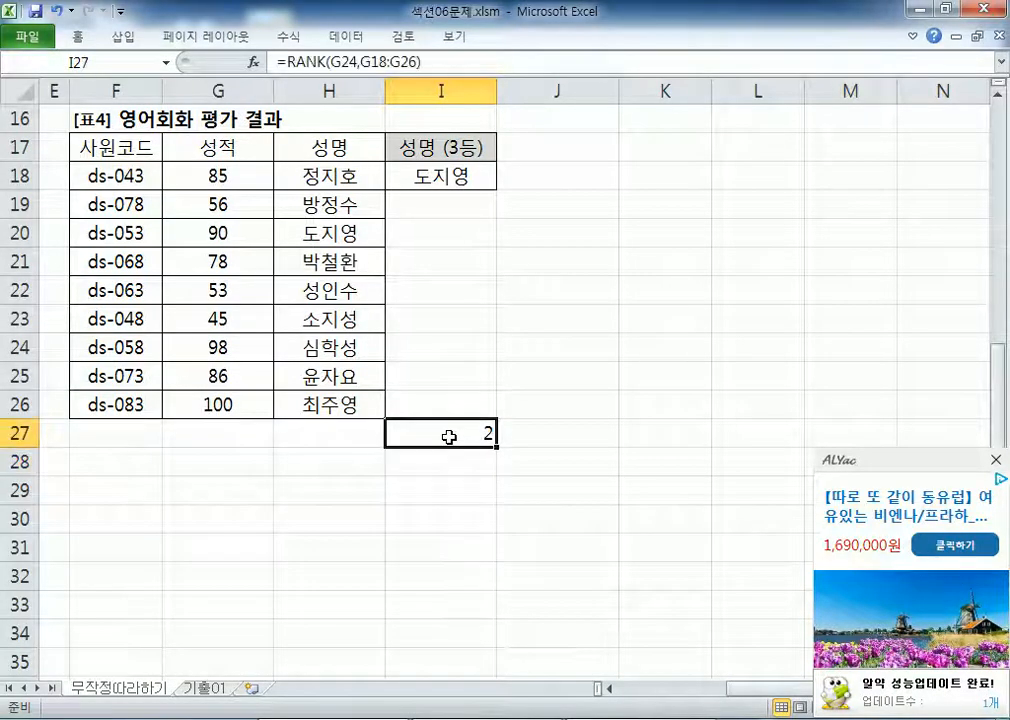
click(447, 177)
scroll(490, 232, up, 5)
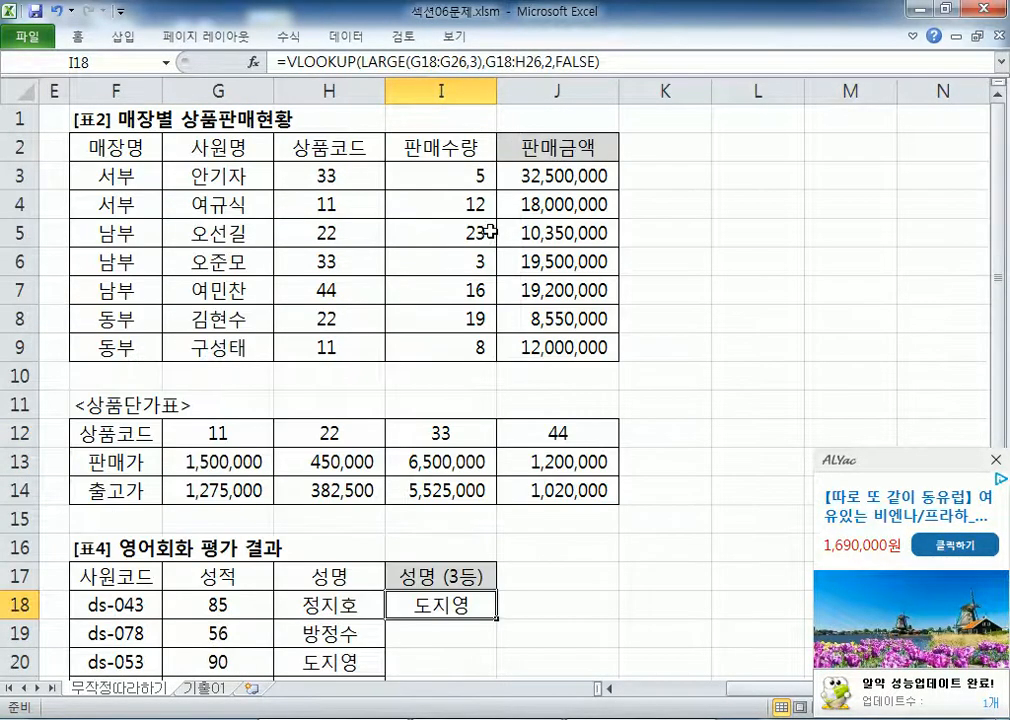
click(572, 180)
key(F2)
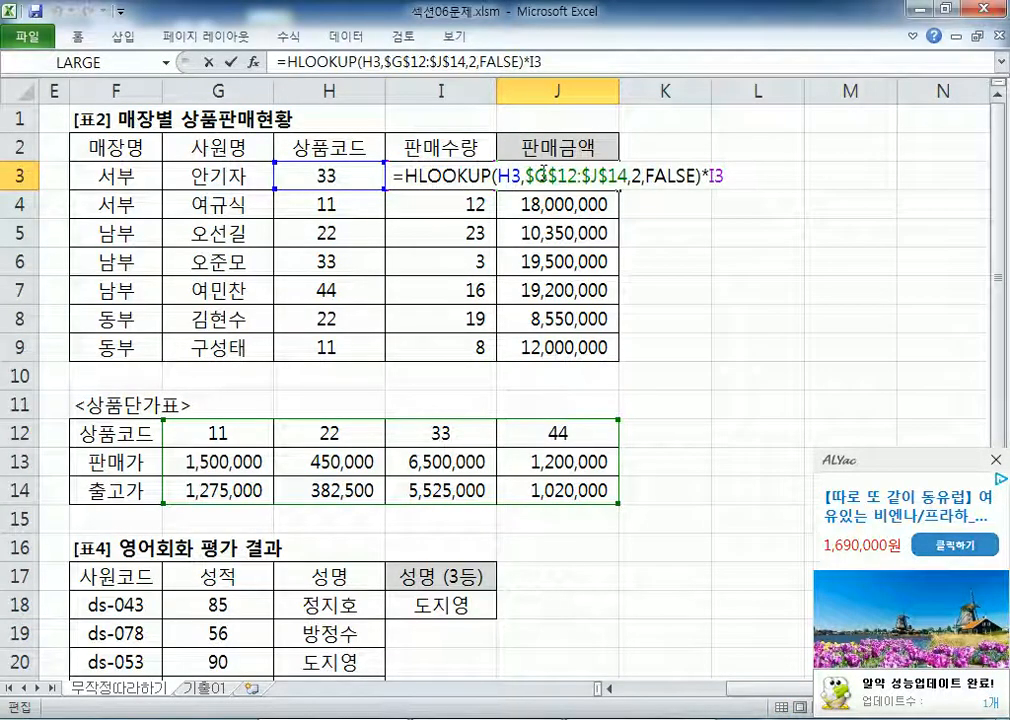
drag(543, 172, 597, 175)
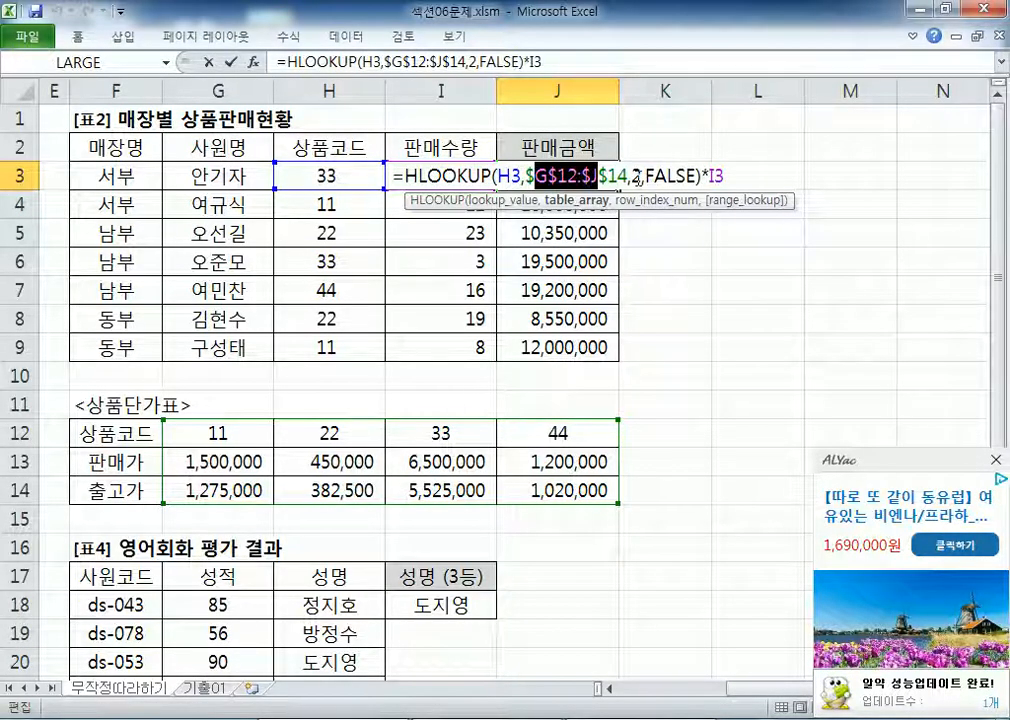
key(Escape)
click(322, 180)
drag(212, 447, 545, 486)
click(349, 205)
drag(218, 452, 552, 525)
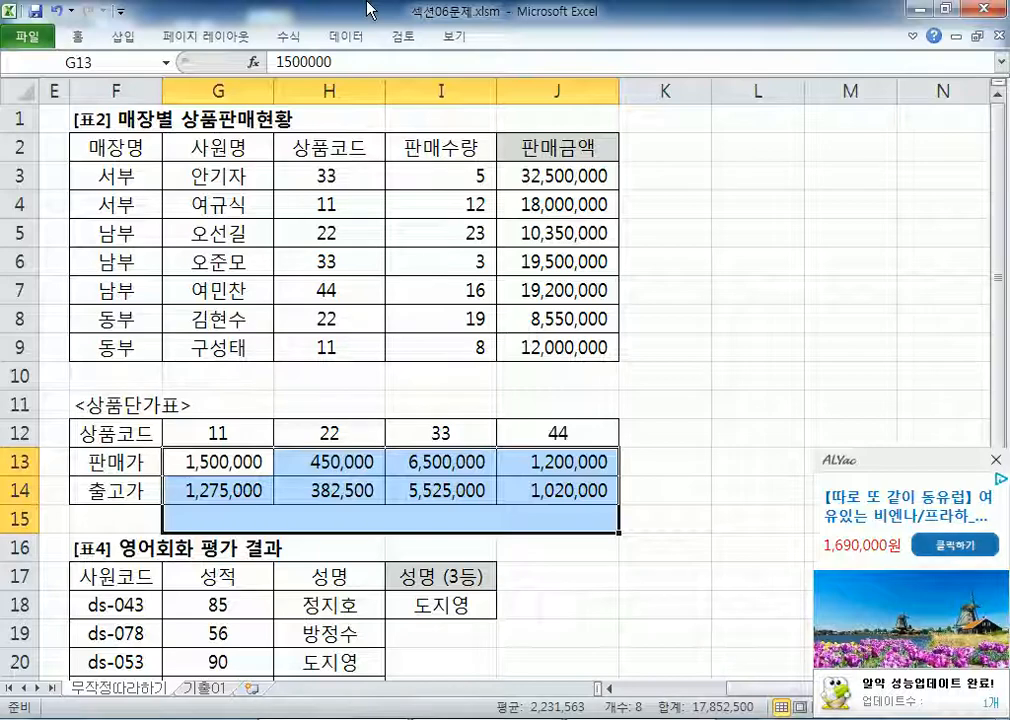
click(289, 236)
drag(200, 488, 521, 534)
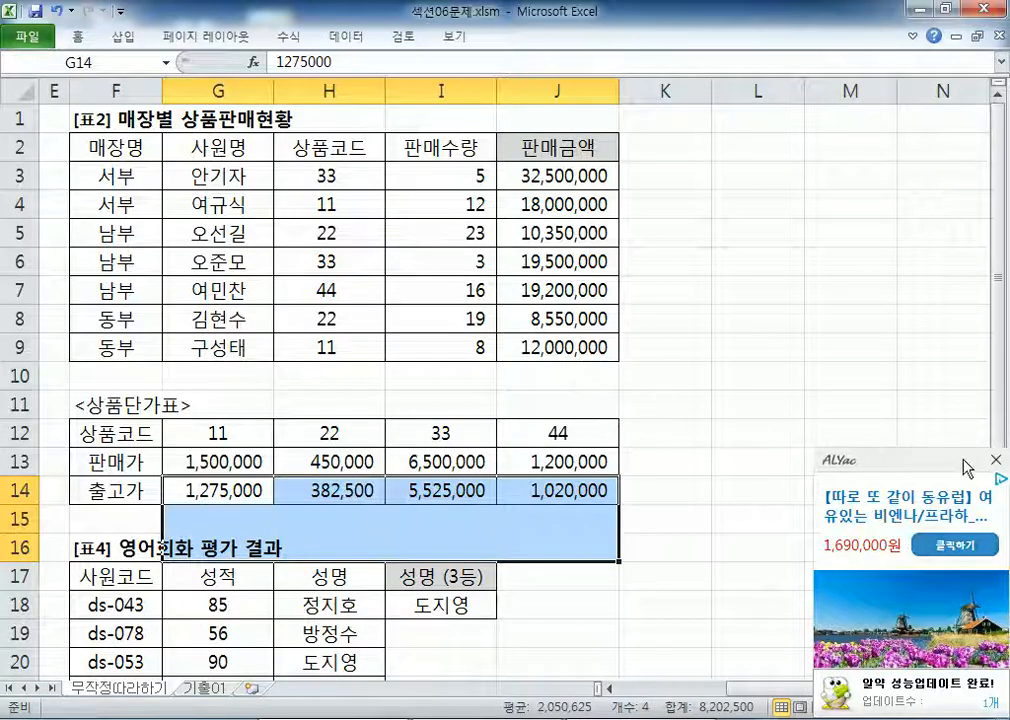
click(655, 458)
scroll(625, 462, down, 6)
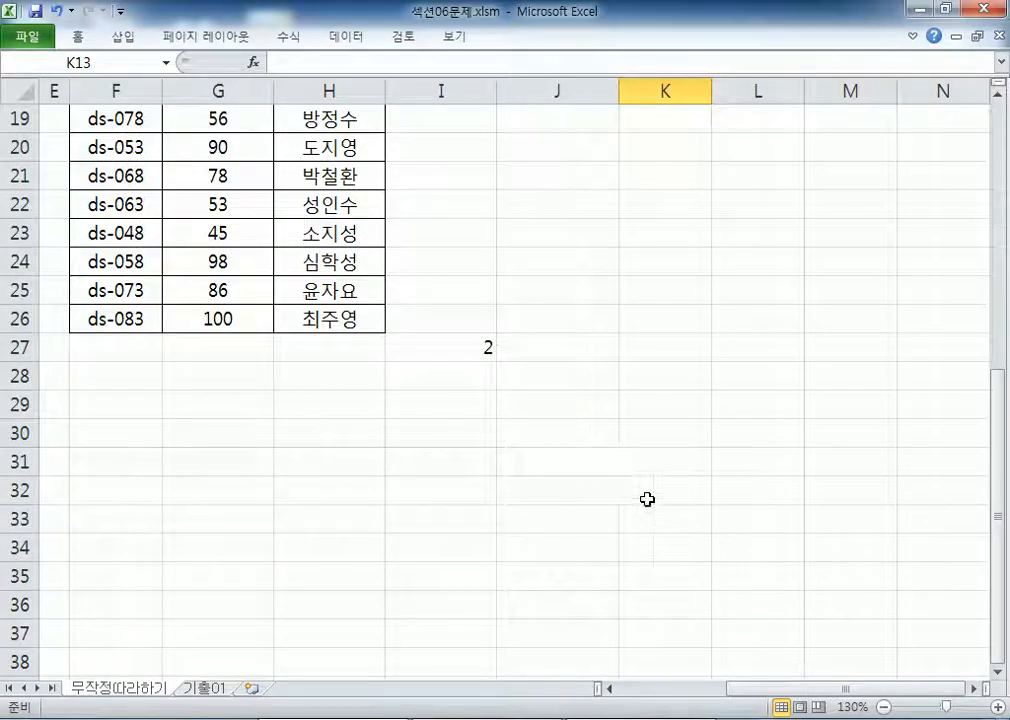
Step: Inspect the last character of employee code A3 in Excel
key(alt+Tab)
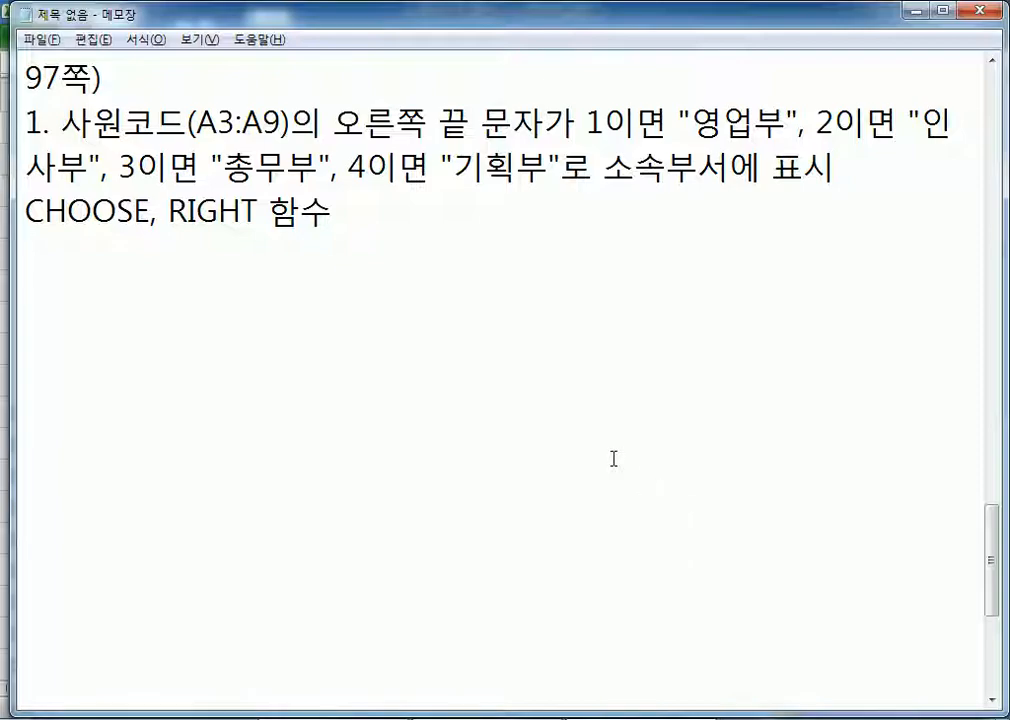
key(alt+Tab)
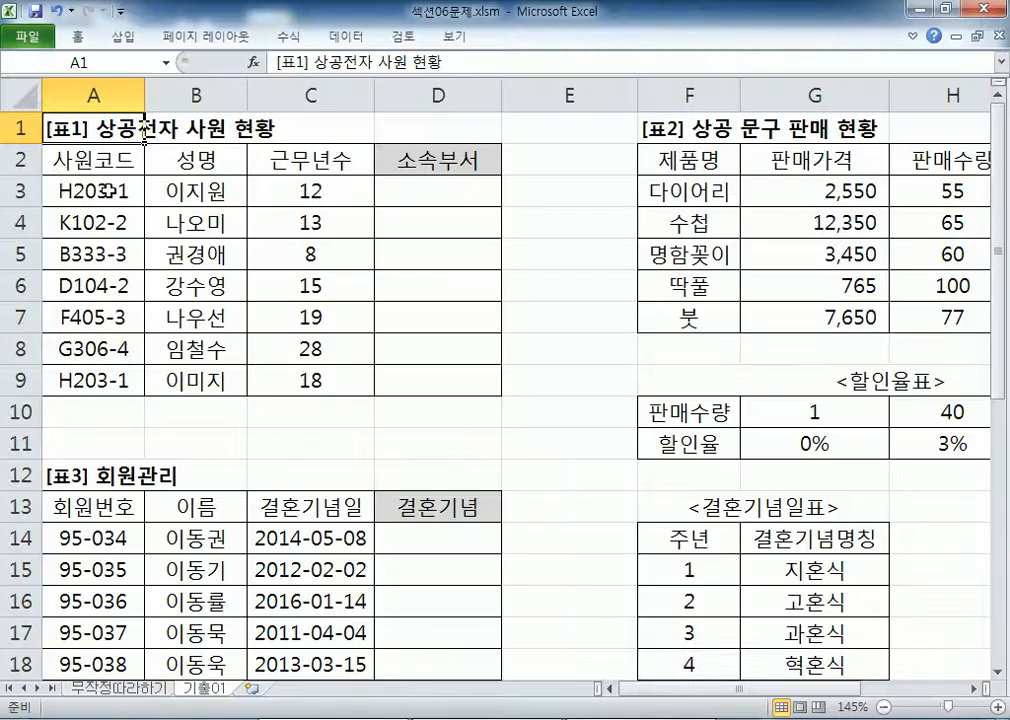
double_click(124, 190)
drag(118, 191, 137, 192)
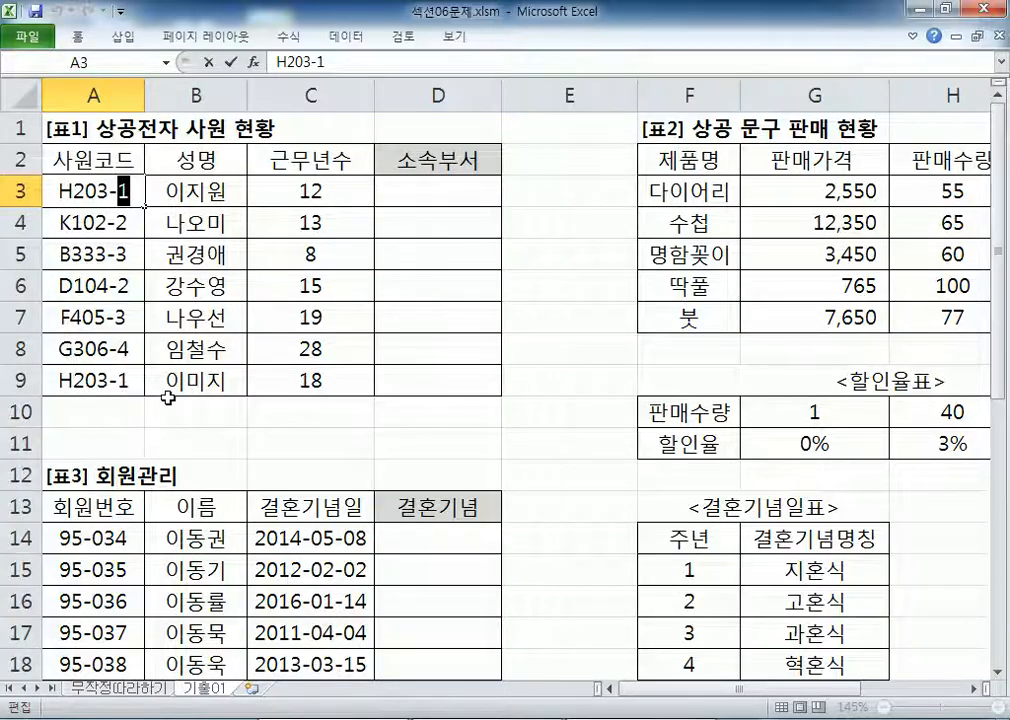
key(alt+Tab)
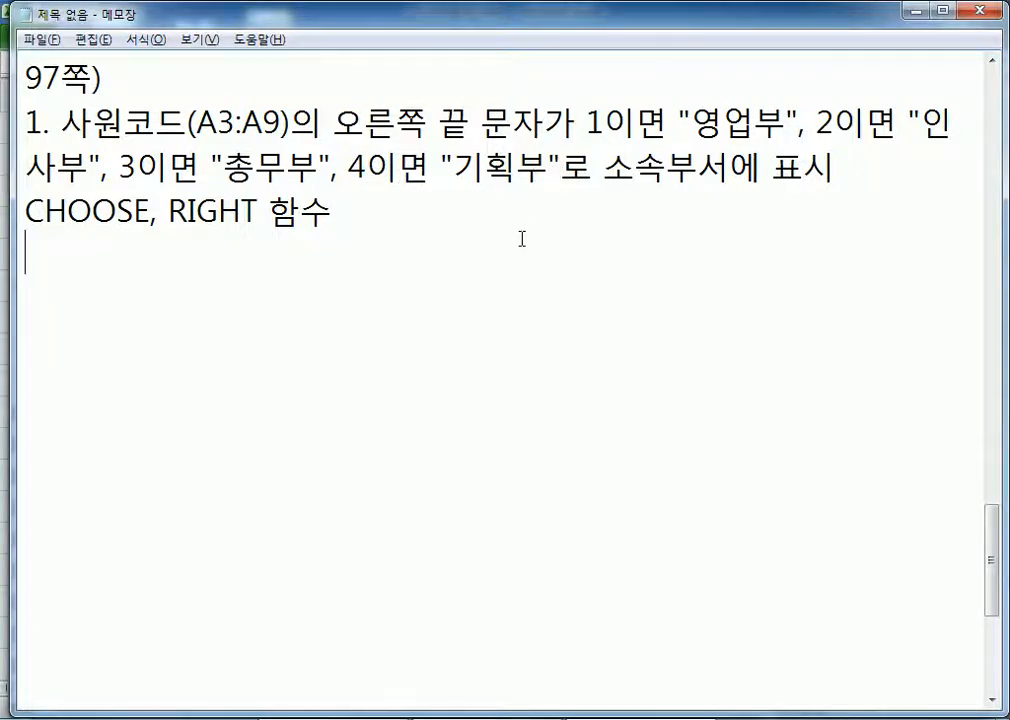
Step: Type the draft CHOOSE(사원코드의 오른쪽 끝 문자, "영업부", "인사부", " in Notepad
text(CHOOSE()
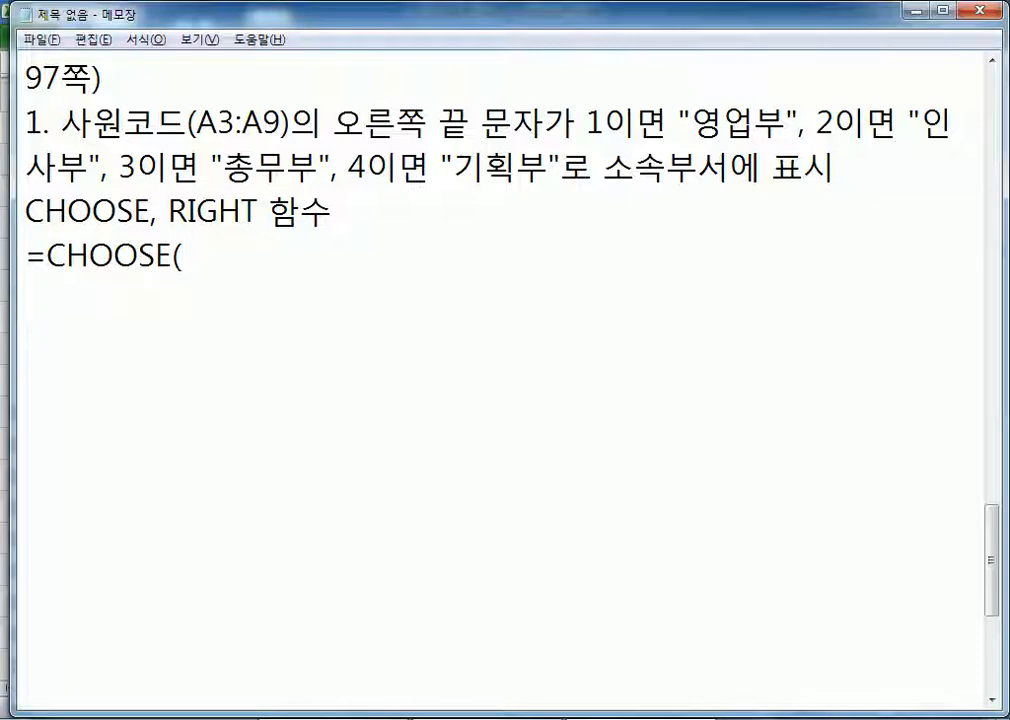
text(사원코드)
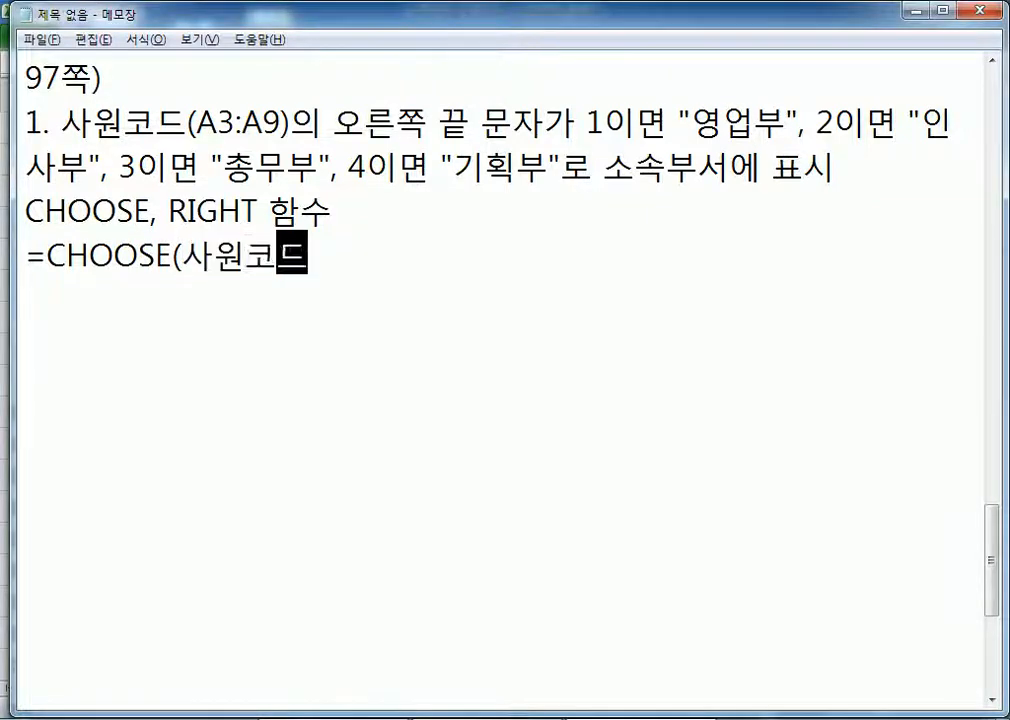
text(의 ㅇ오른쪽 )
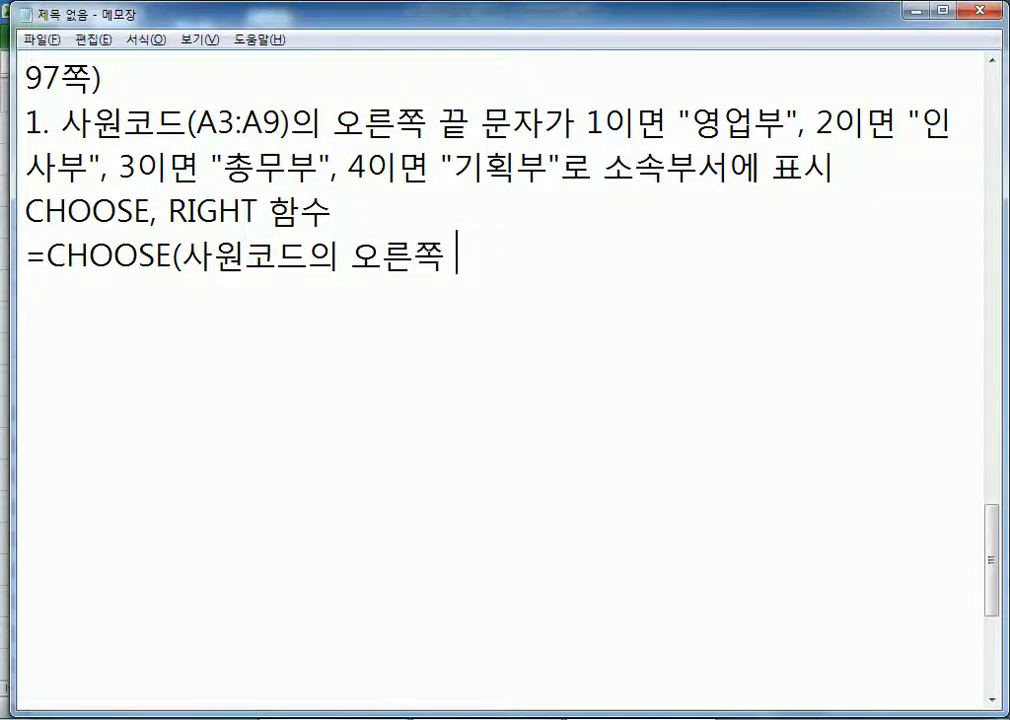
text(ㅋㅡㄴ)
key(BackSpace)
text(ㄲ)
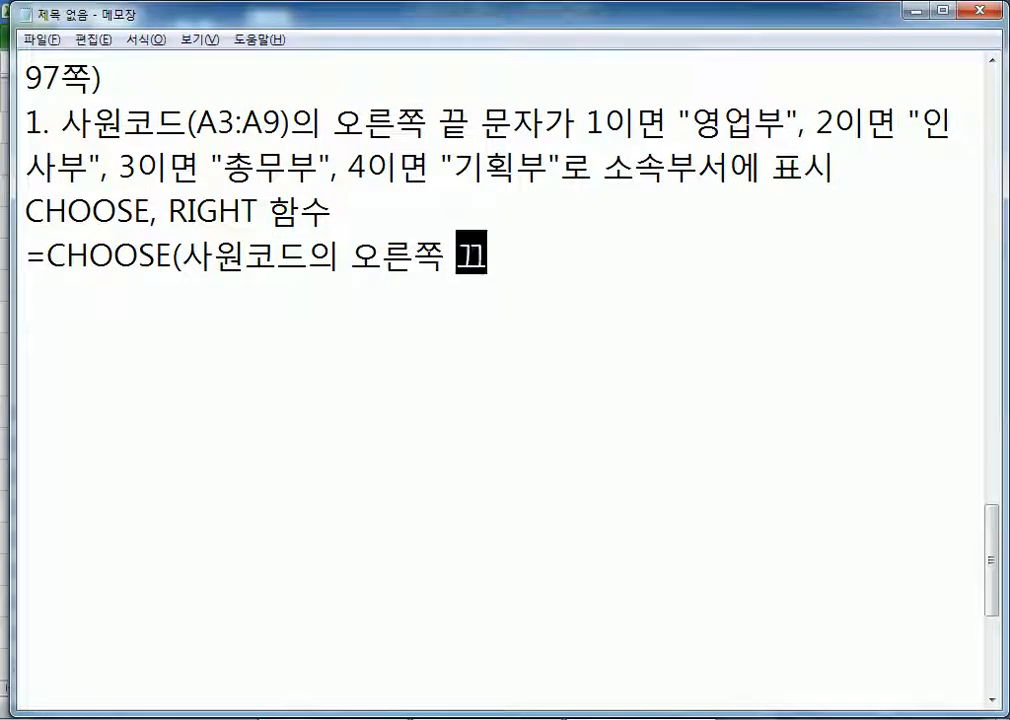
key(BackSpace)
key(BackSpace)
key(BackSpace)
key(BackSpace)
key(BackSpace)
key(BackSpace)
key(BackSpace)
key(BackSpace)
key(BackSpace)
key(BackSpace)
key(BackSpace)
text(끝 문자, ")
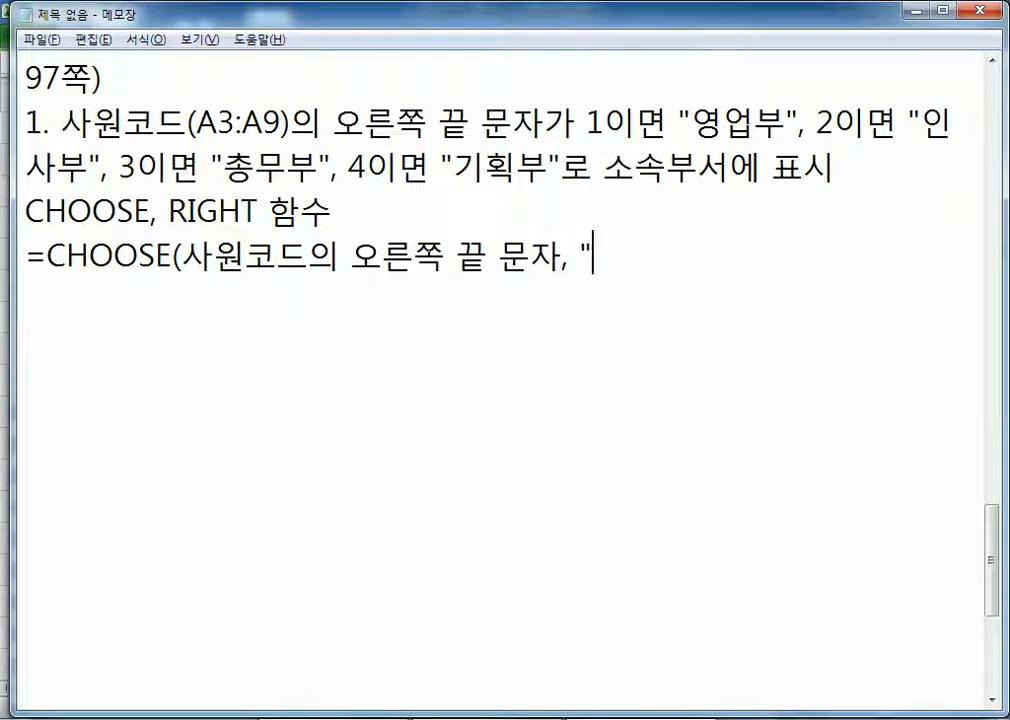
text(ㅇㅕㅇ업부", ")
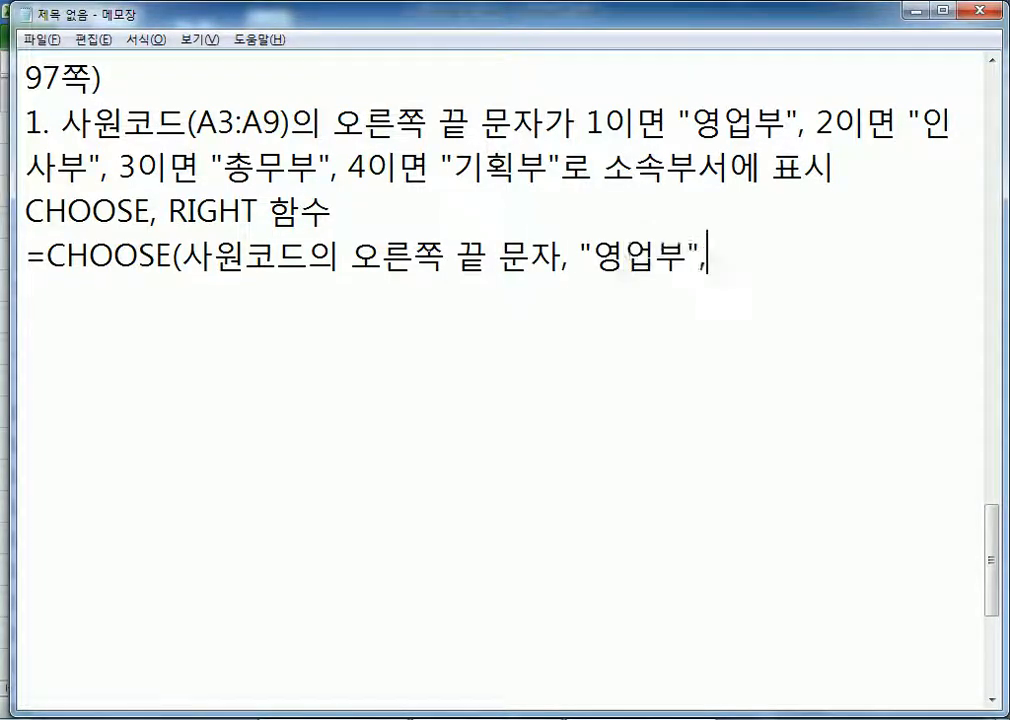
text(인사부", ")
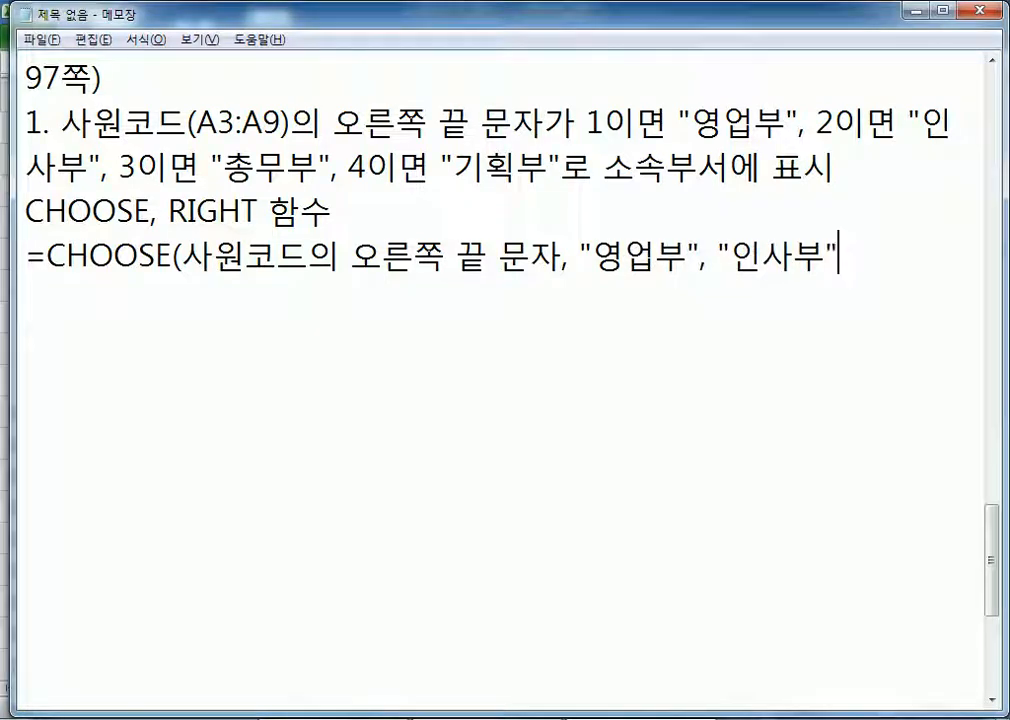
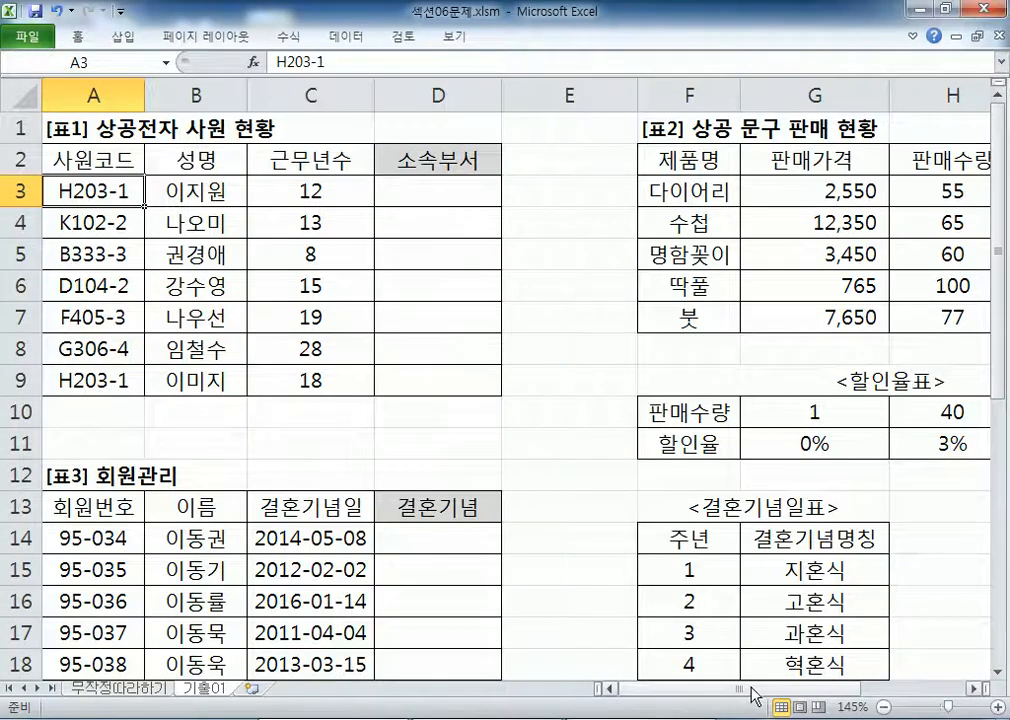
Step: Scroll right to the empty 할인액 column and review the 판매수량 values in H3:H7
drag(742, 699, 884, 700)
click(972, 690)
click(972, 692)
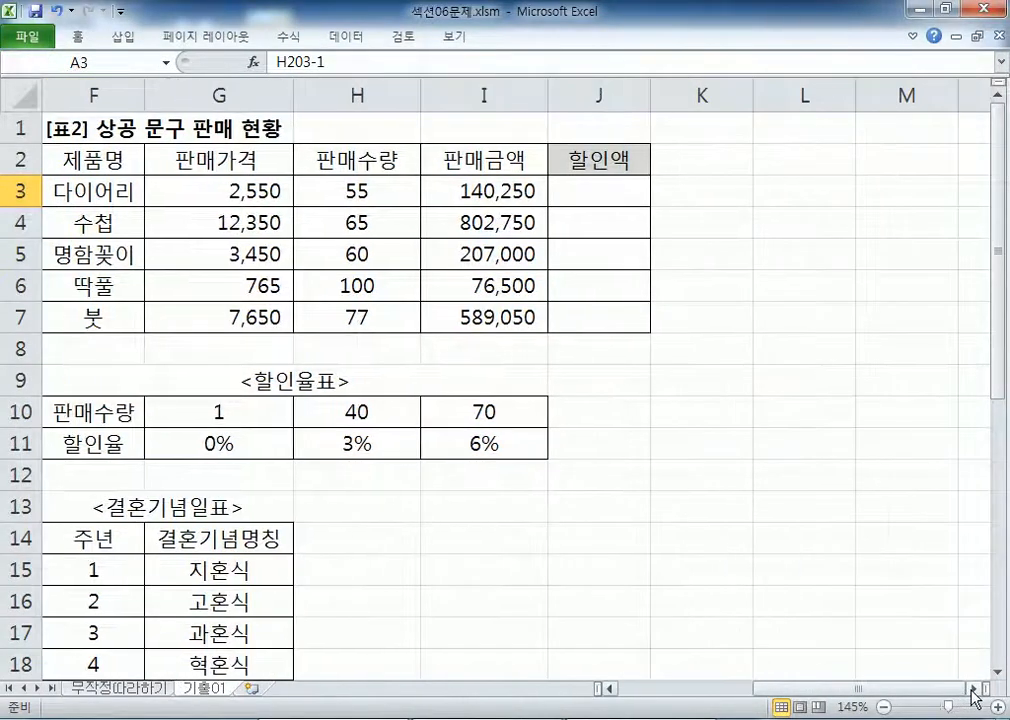
drag(345, 187, 334, 325)
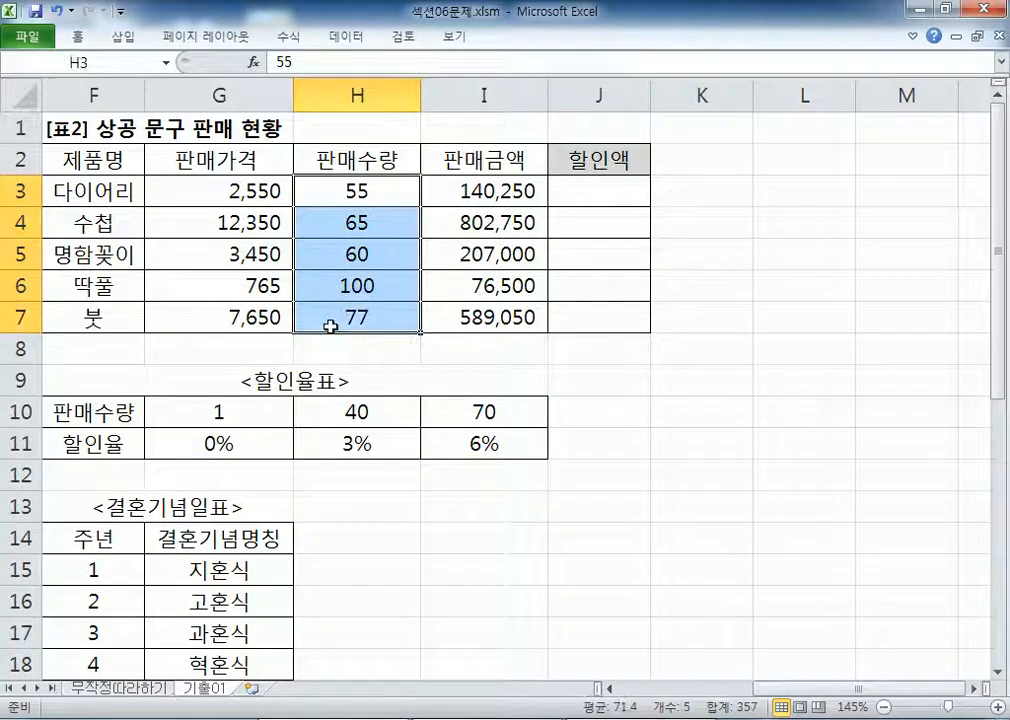
Step: Review the 할인율표 rates 0%, 3%, 6% and the 판매금액 in I3, then select J3
drag(153, 411, 492, 444)
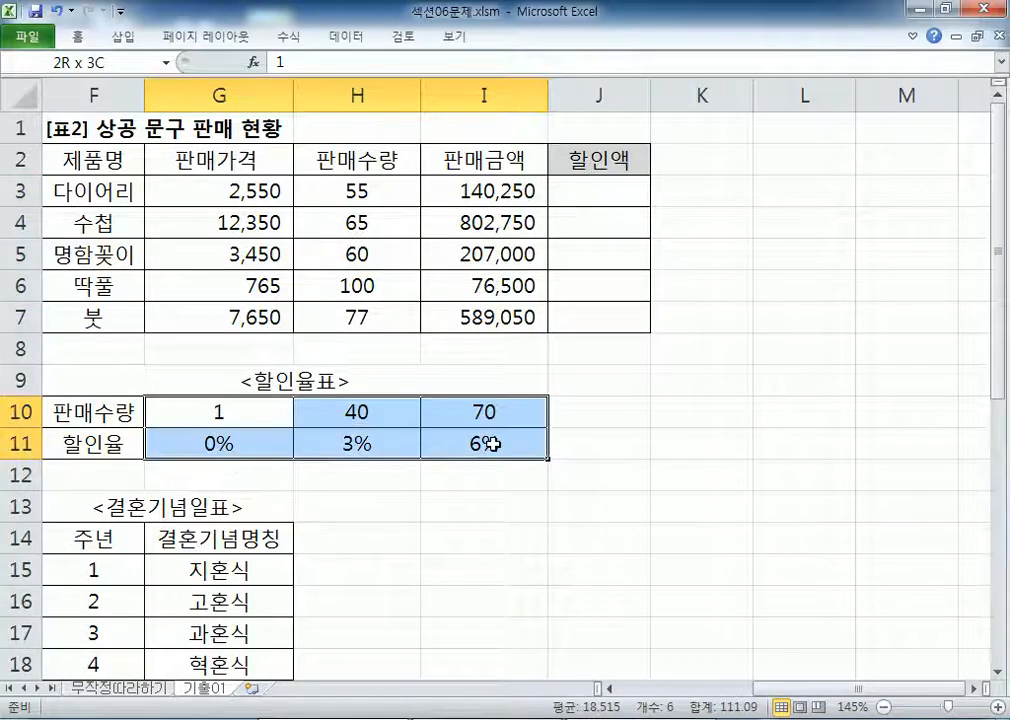
drag(462, 185, 478, 287)
click(467, 190)
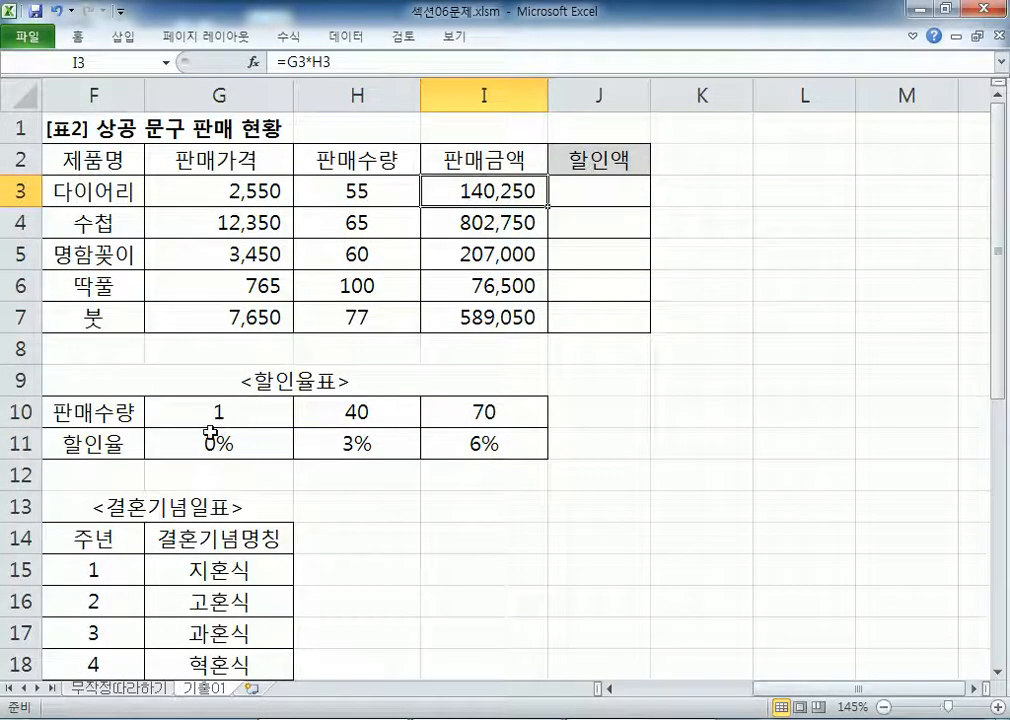
drag(172, 440, 444, 442)
click(348, 200)
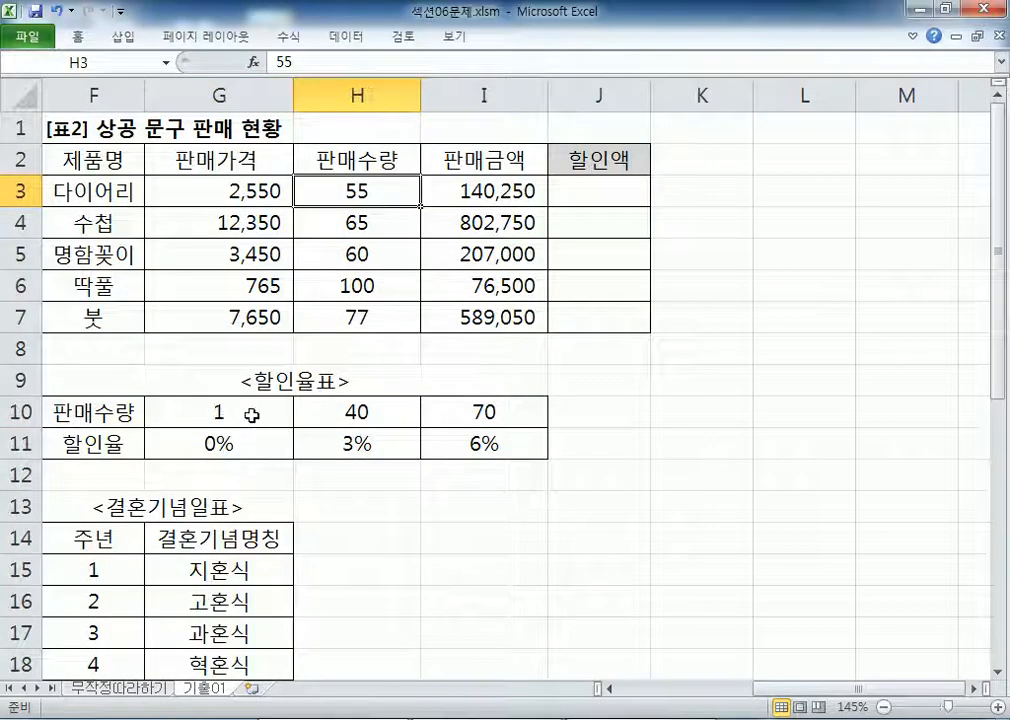
click(604, 190)
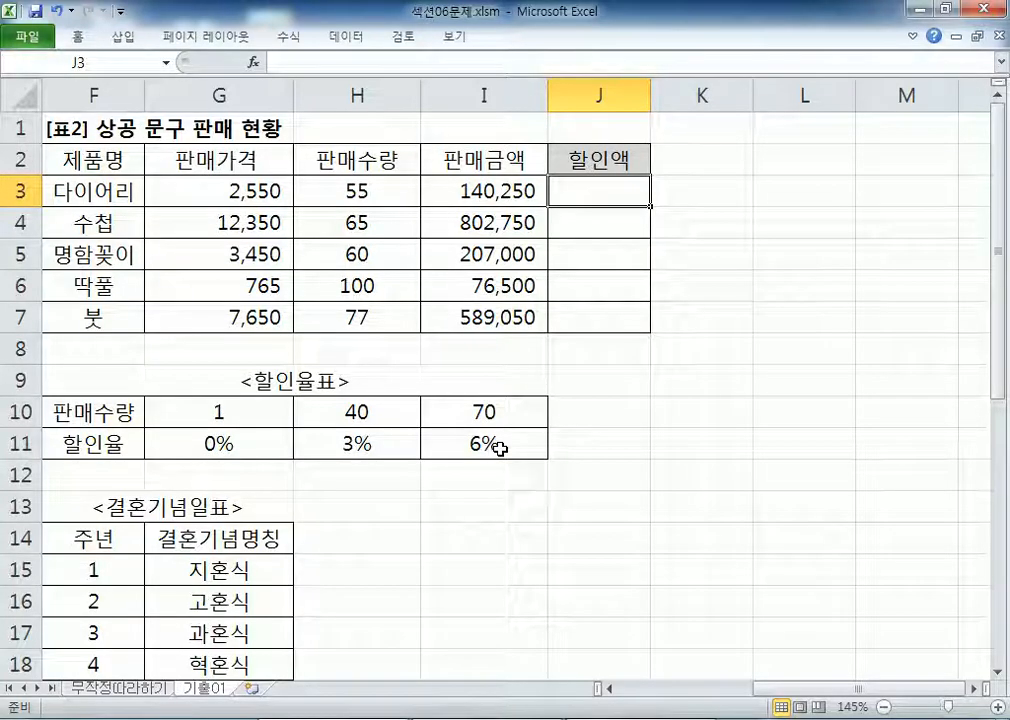
Step: In Notepad, begin the task-2 note with '판매수량(H3:H' in Korean input
key(alt+Tab)
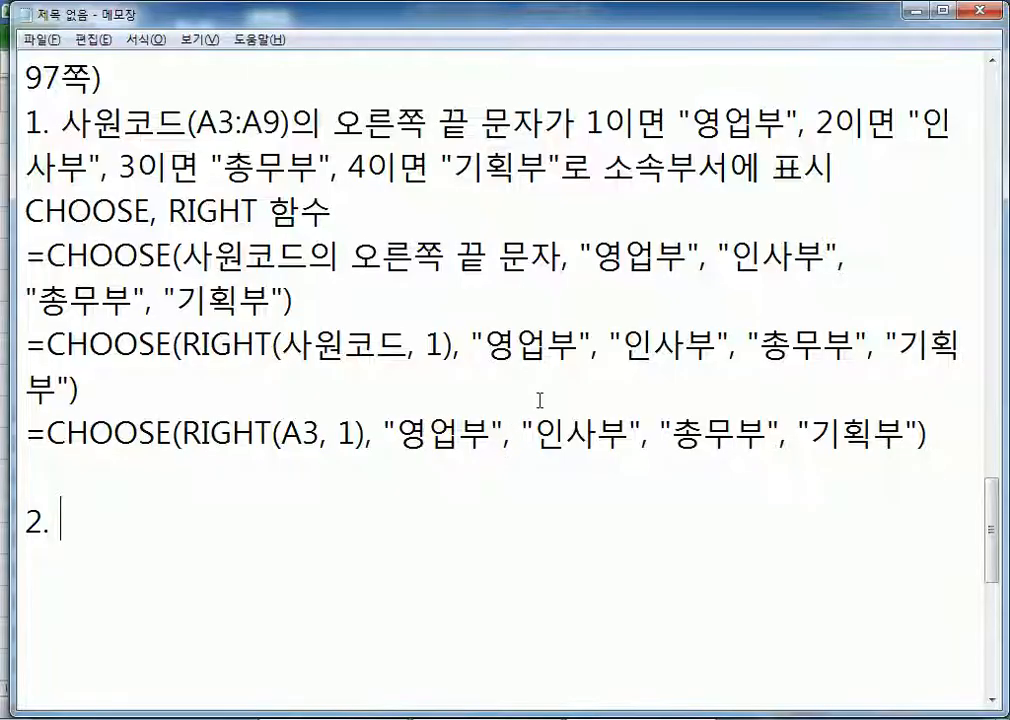
scroll(552, 385, down, 2)
text(VKSAO)
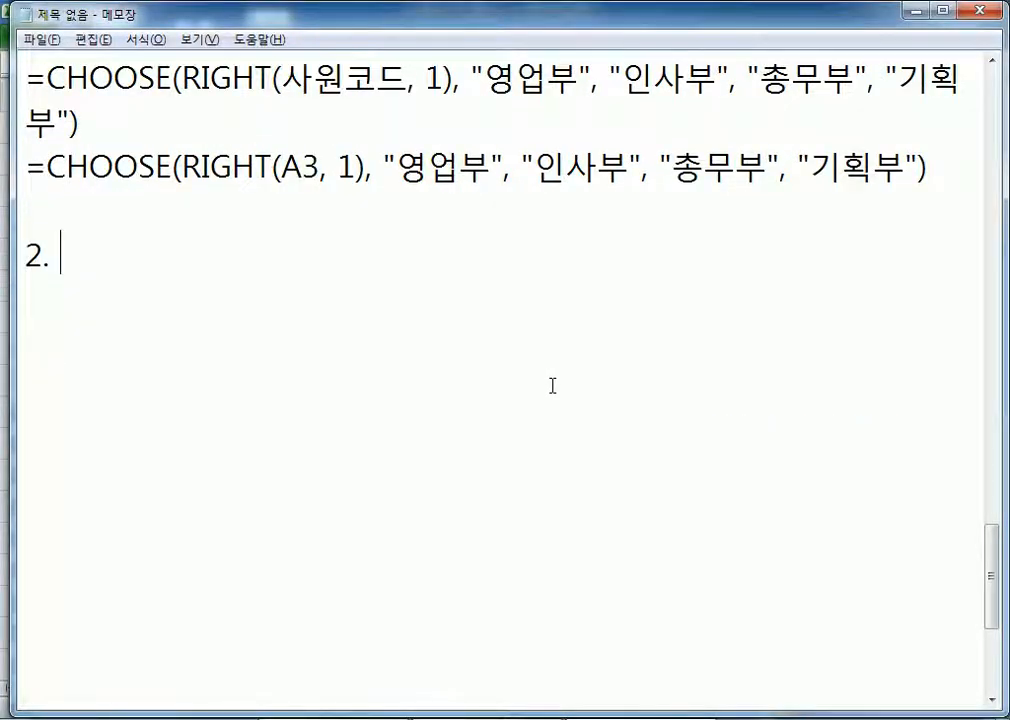
key(BackSpace)
key(BackSpace)
key(BackSpace)
key(BackSpace)
key(BackSpace)
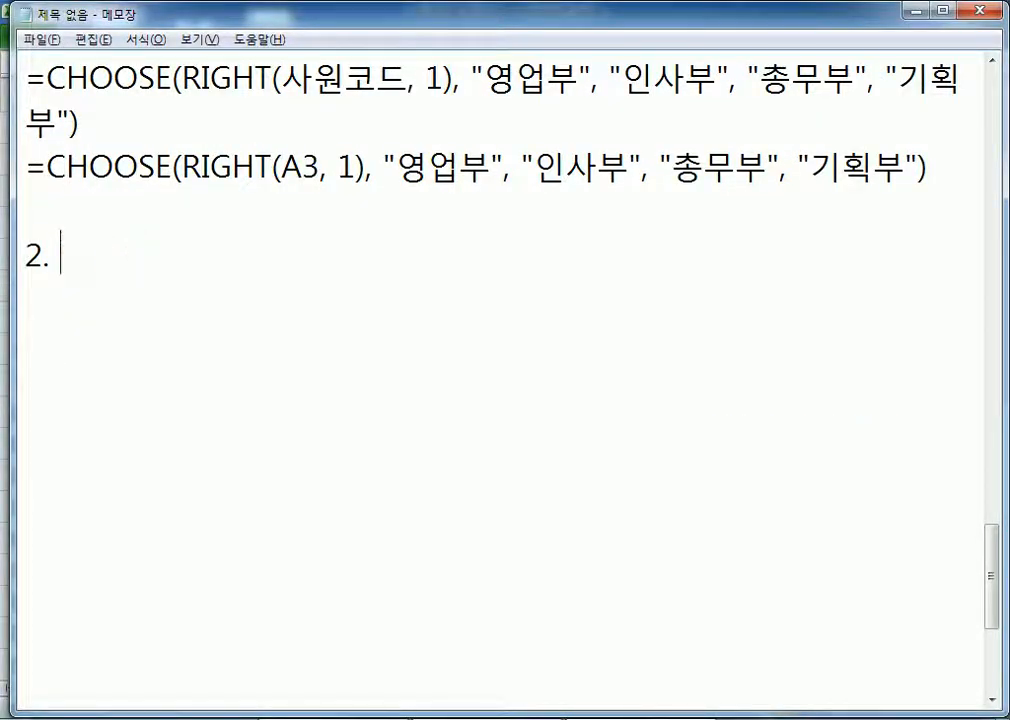
key(Hangul)
text(파)
key(BackSpace)
key(BackSpace)
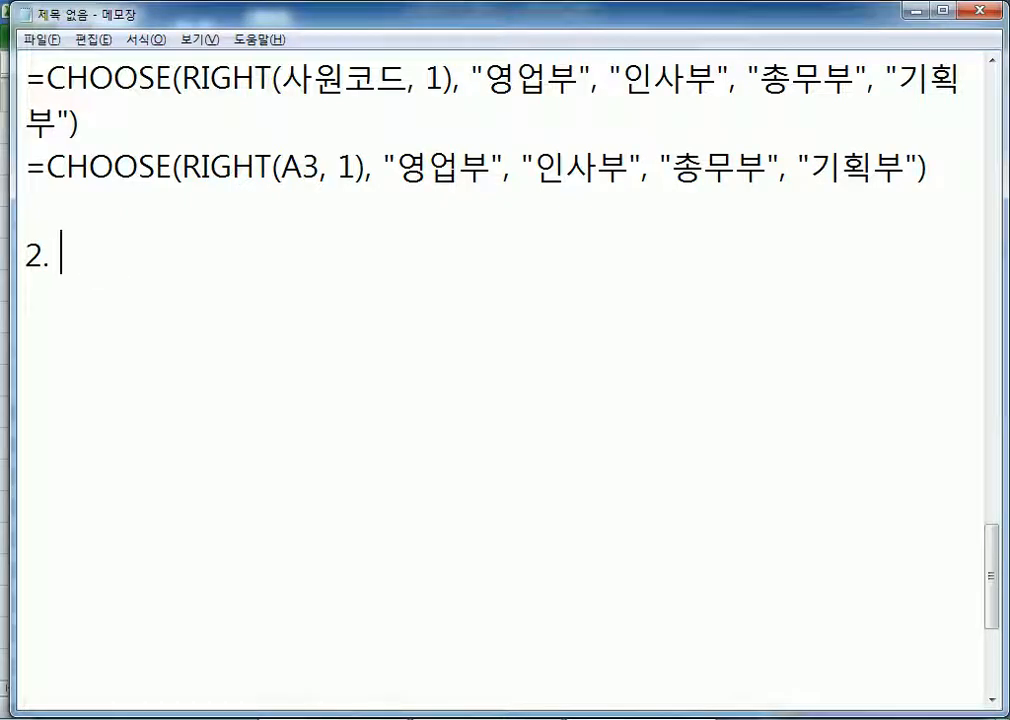
text(판매수량)
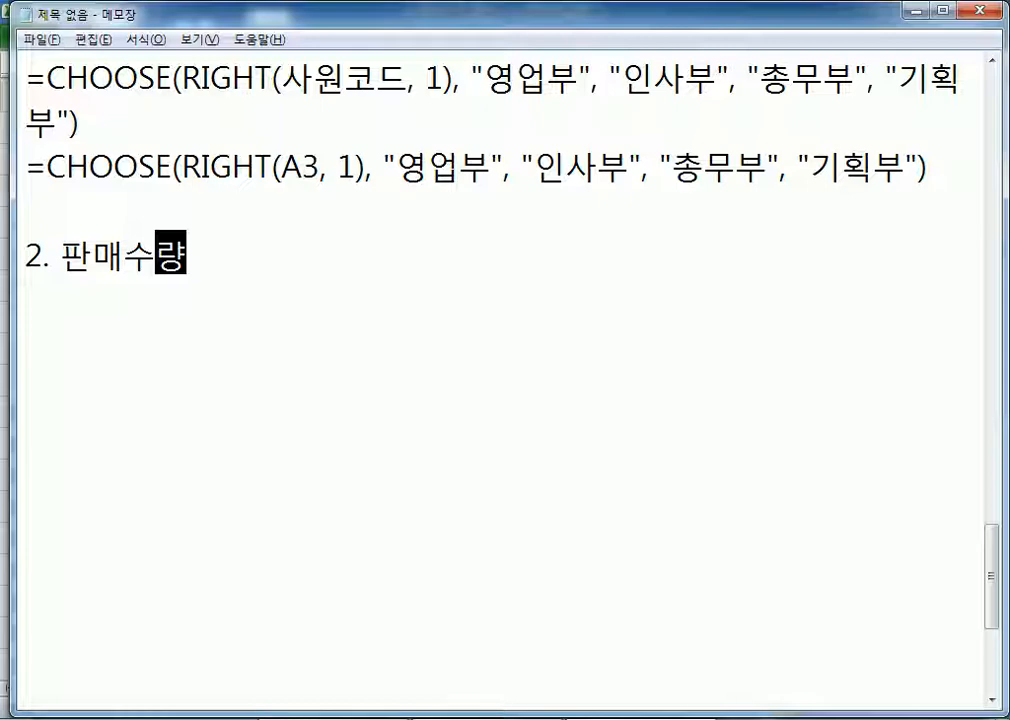
text((H3:)
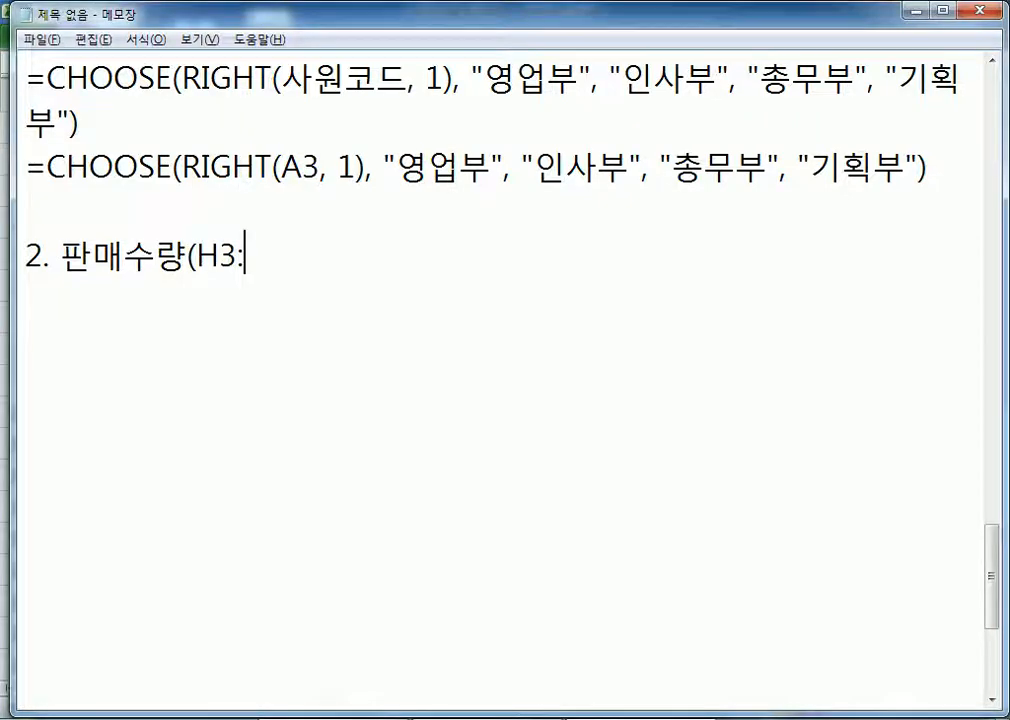
text(H)
Step: Complete the note as '판매수량(H3:H7)과 할인율표를 이용하여 할인액을 계산', checking the sheet
key(alt+Tab)
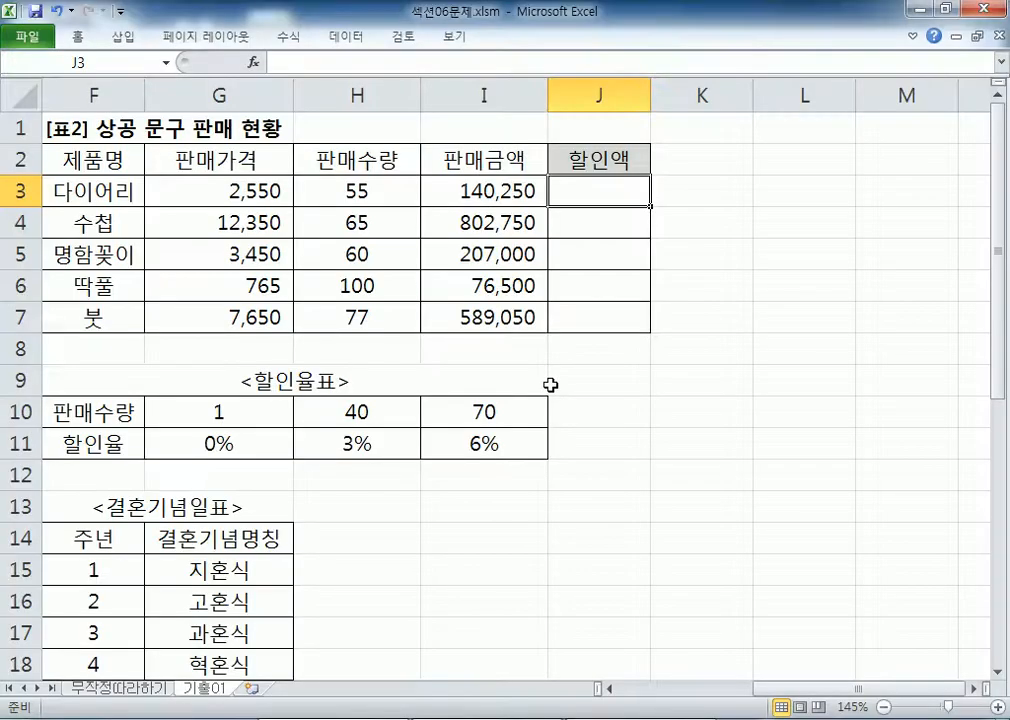
key(alt+Tab)
text(7))
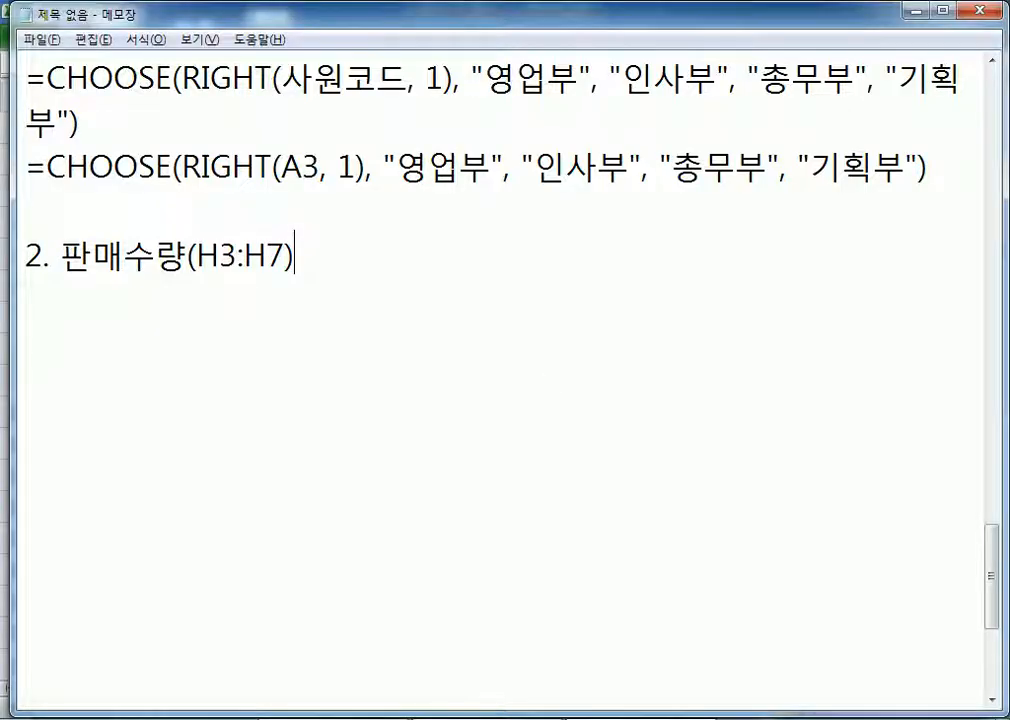
text(과 할)
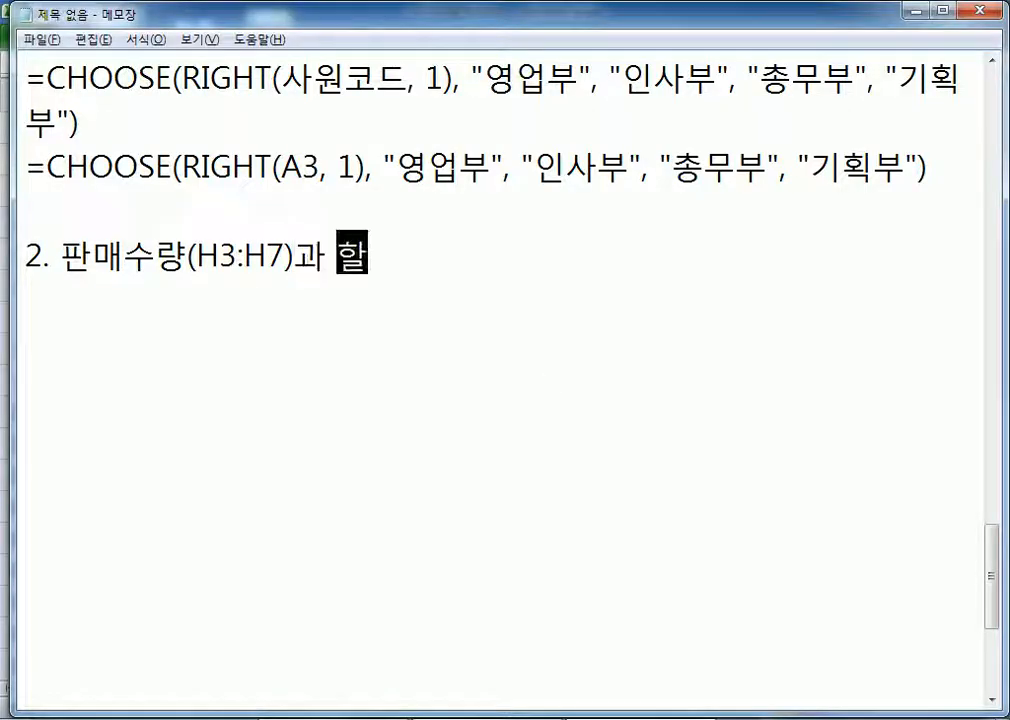
text(인율표)
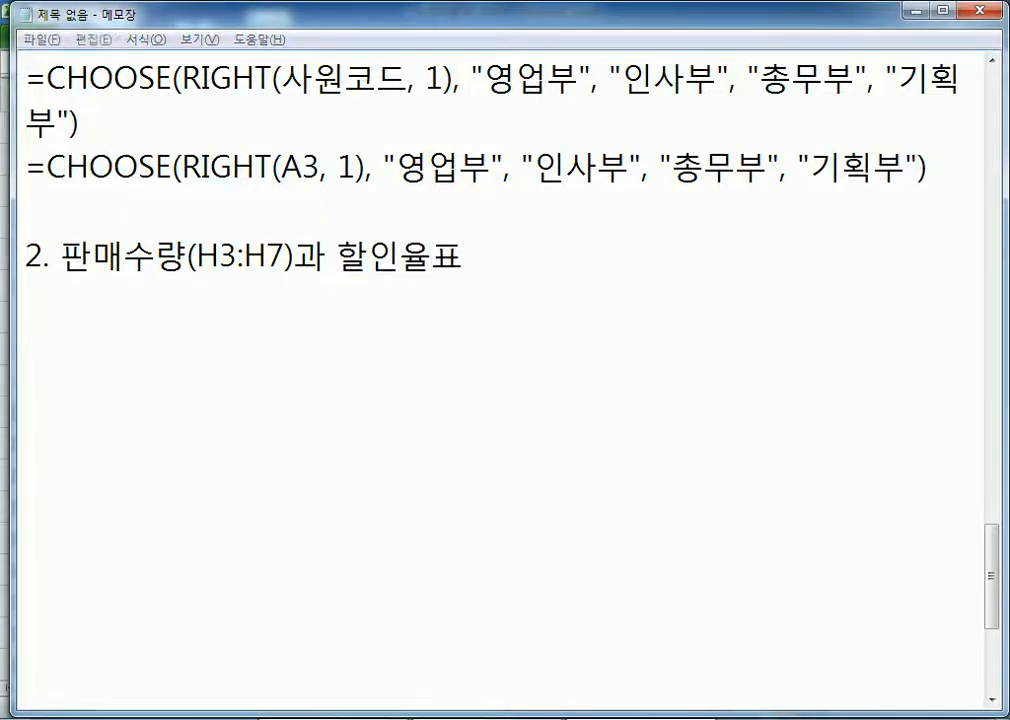
key(alt+Tab)
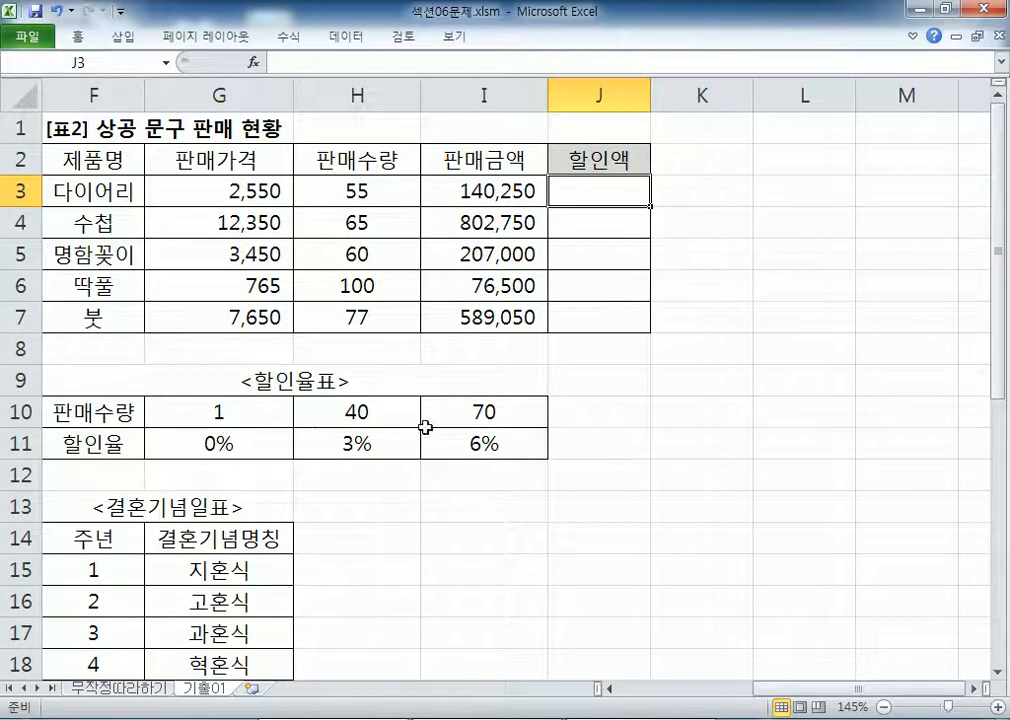
key(alt+Tab)
text(를 이용)
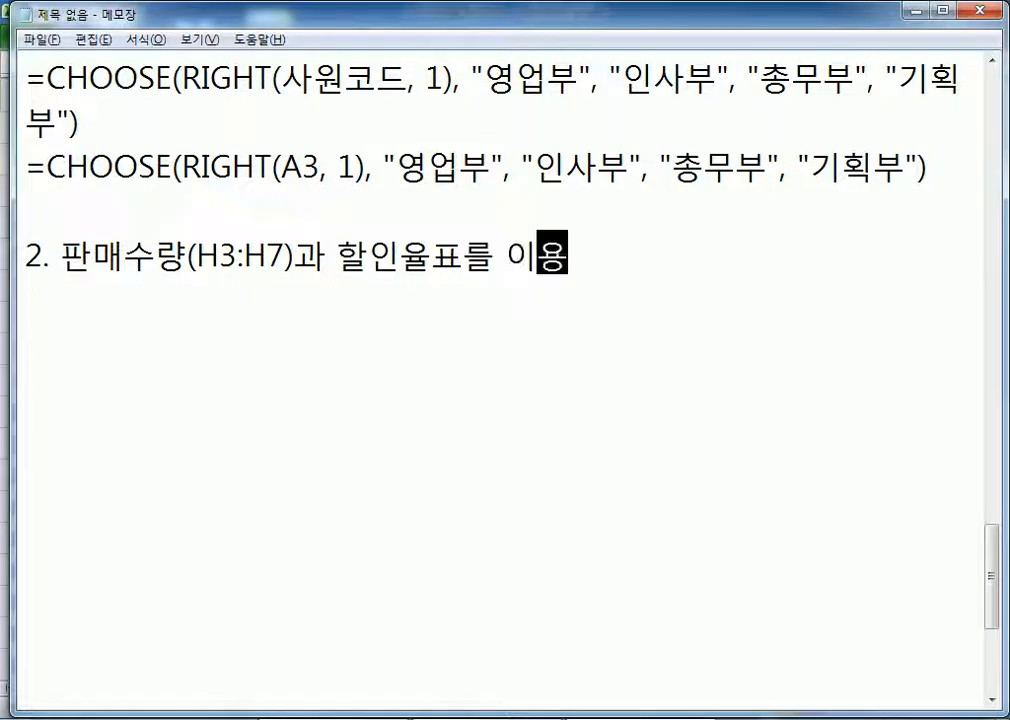
text(하여 할인액을)
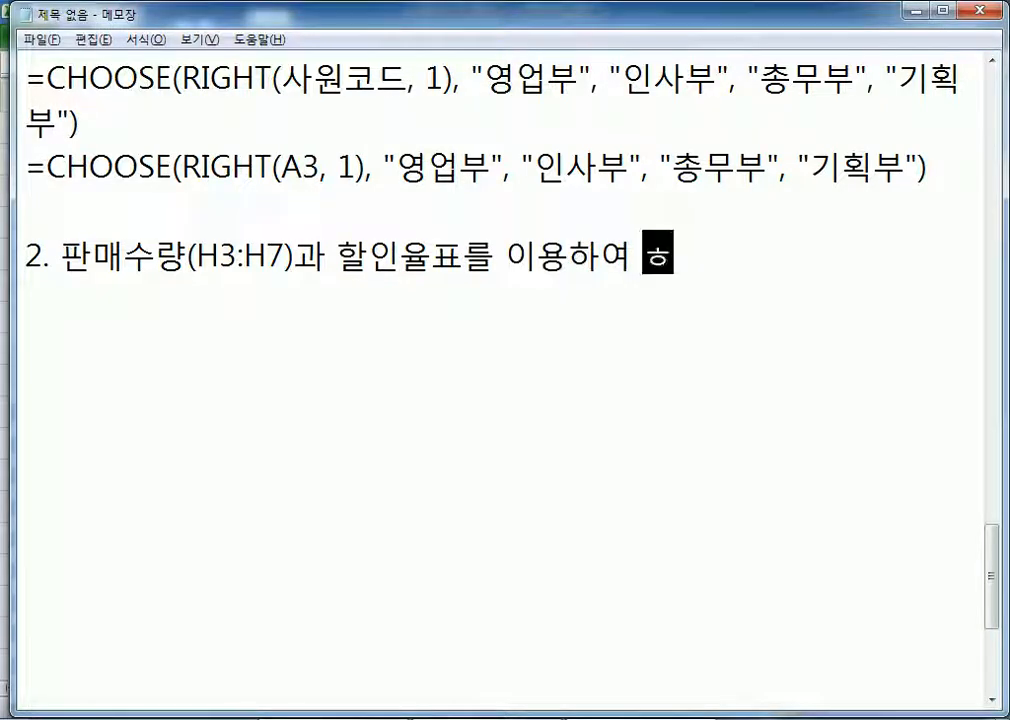
text( 계산)
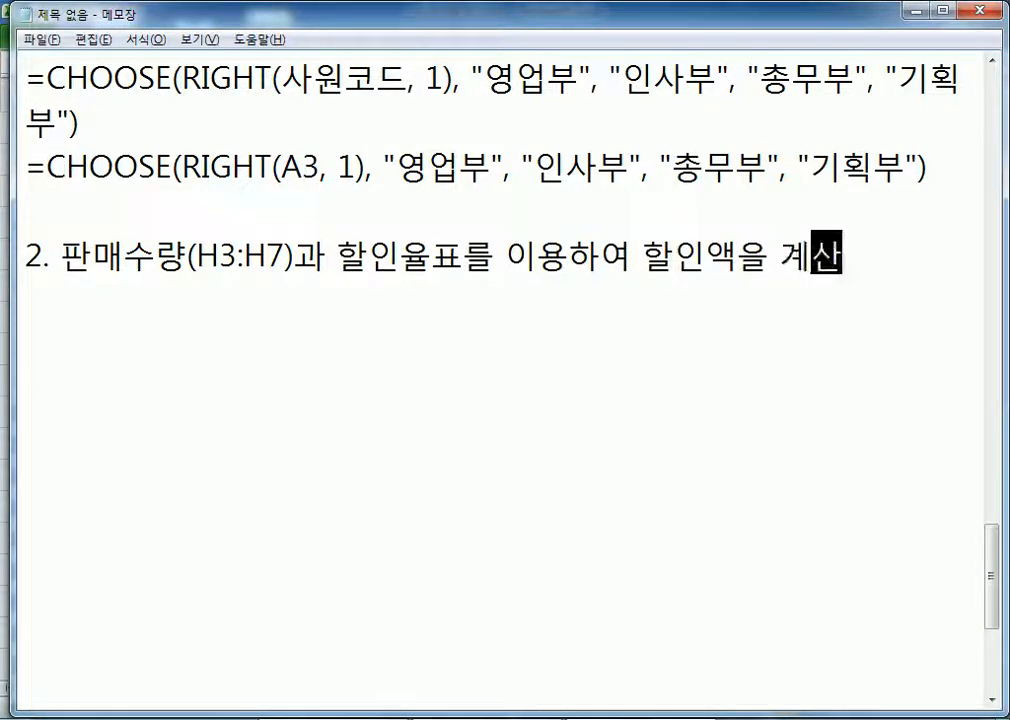
Step: Add the line '할인액 = 판매금액 * 할인율' below it and return to Excel
key(Return)
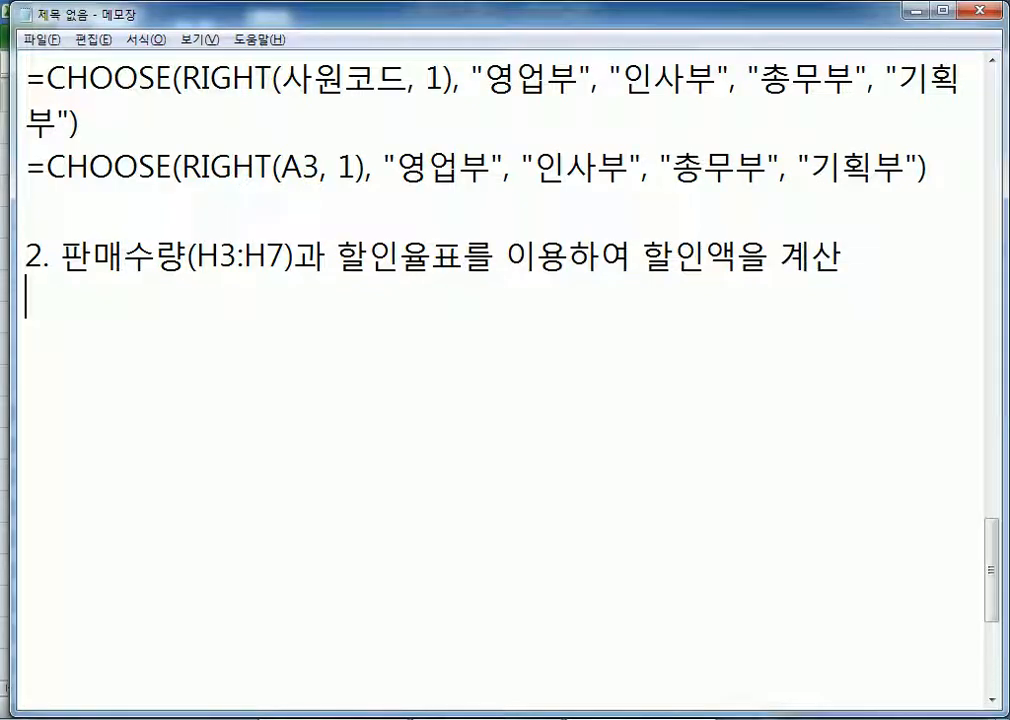
text(할인액)
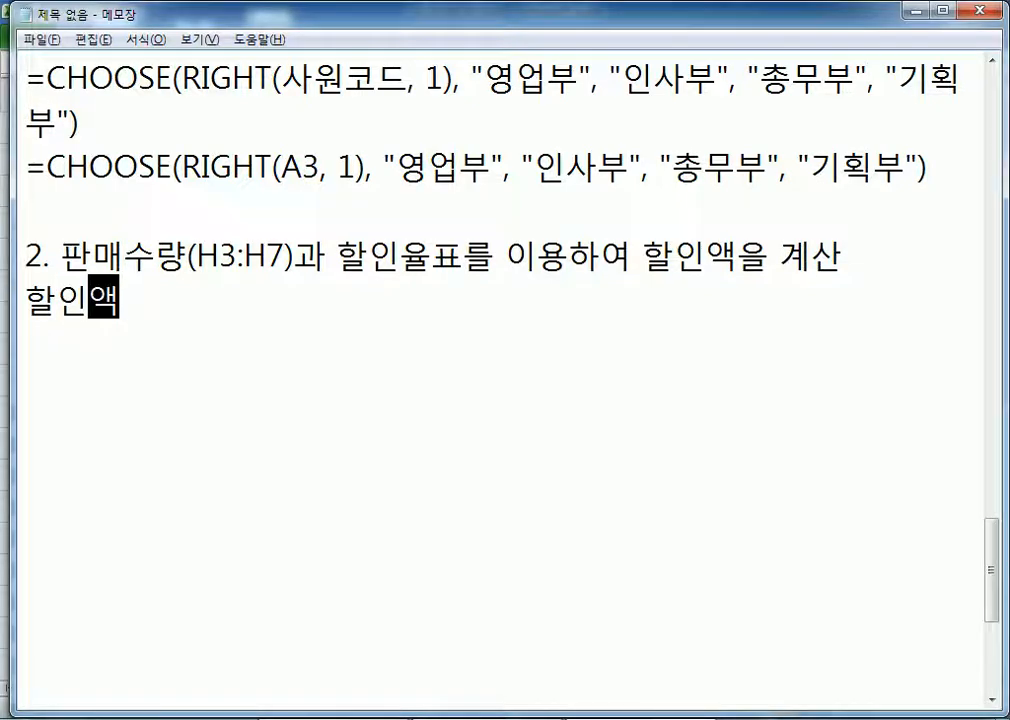
text( = 판맥)
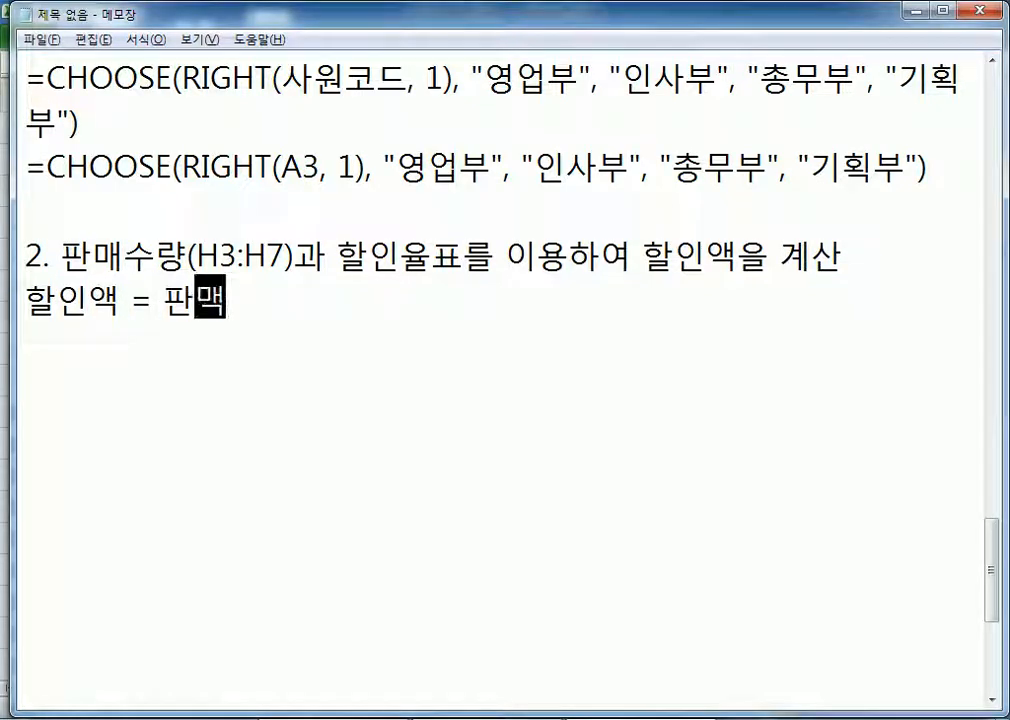
text(금액 * )
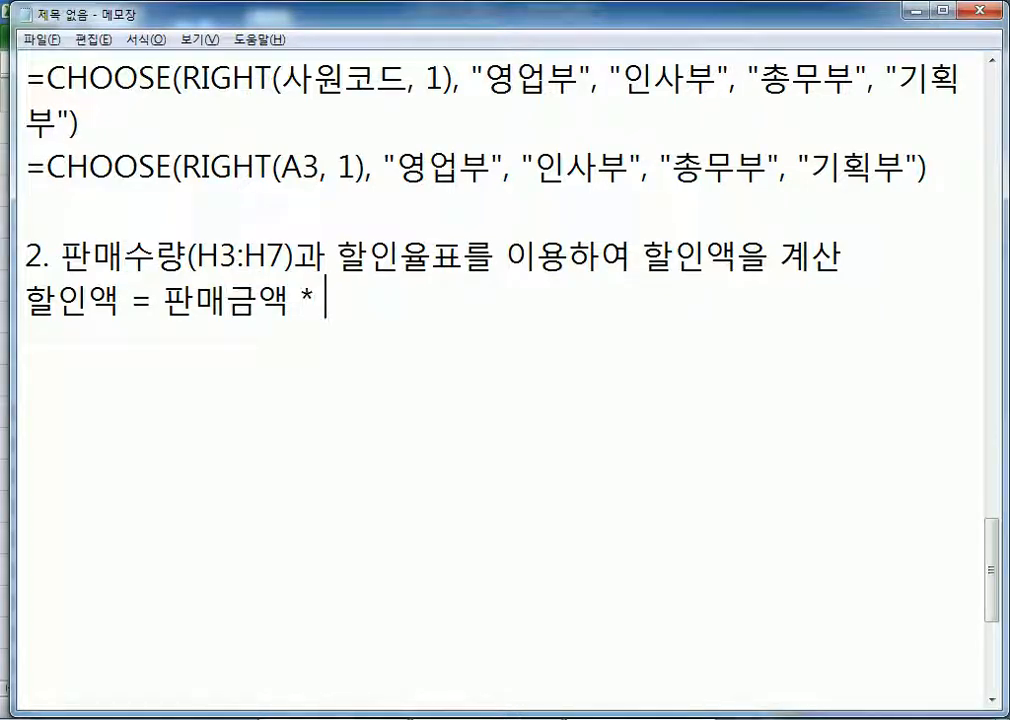
text(할인율)
key(Return)
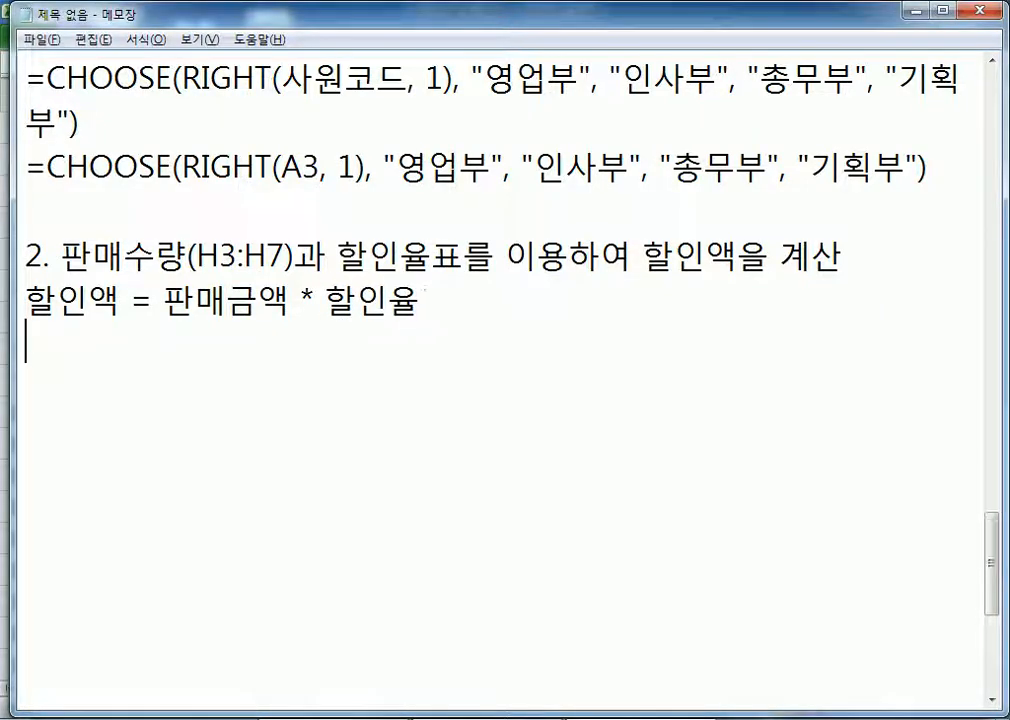
key(alt+Tab)
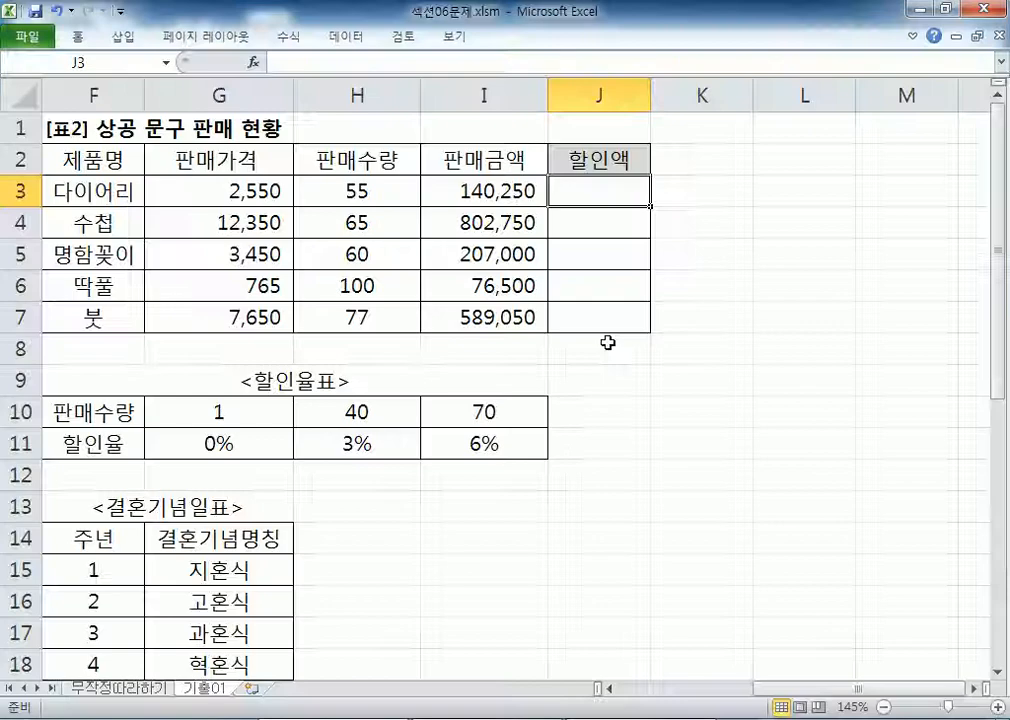
Step: Check the 판매금액 formula in I3 and the 할인율표 range G10:I11
click(481, 195)
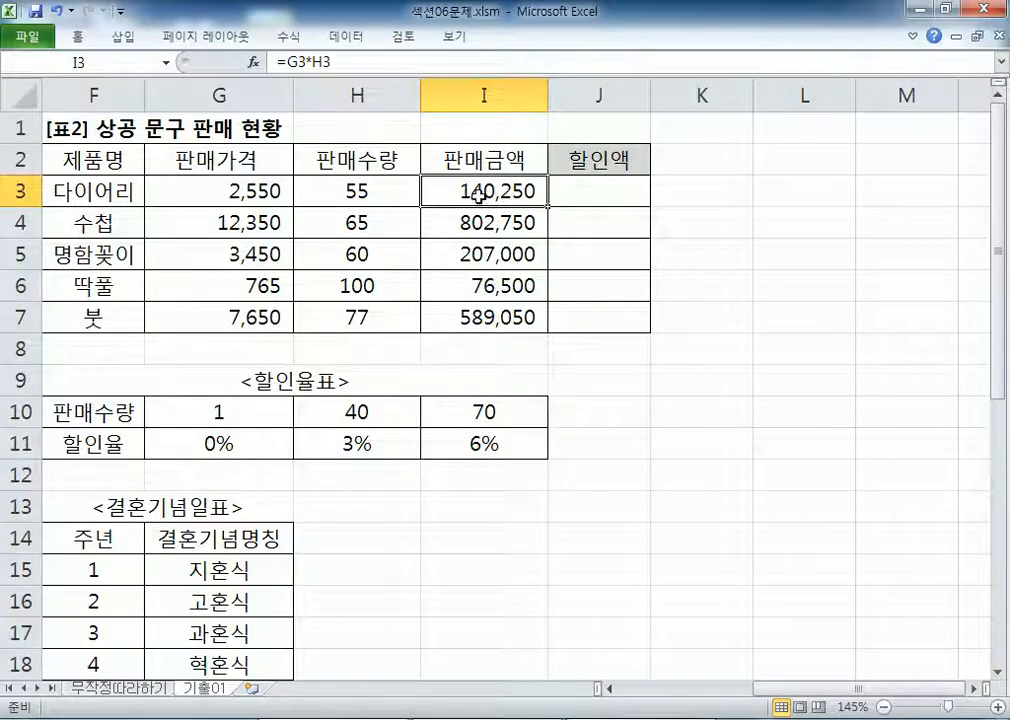
drag(228, 444, 481, 411)
drag(262, 420, 476, 438)
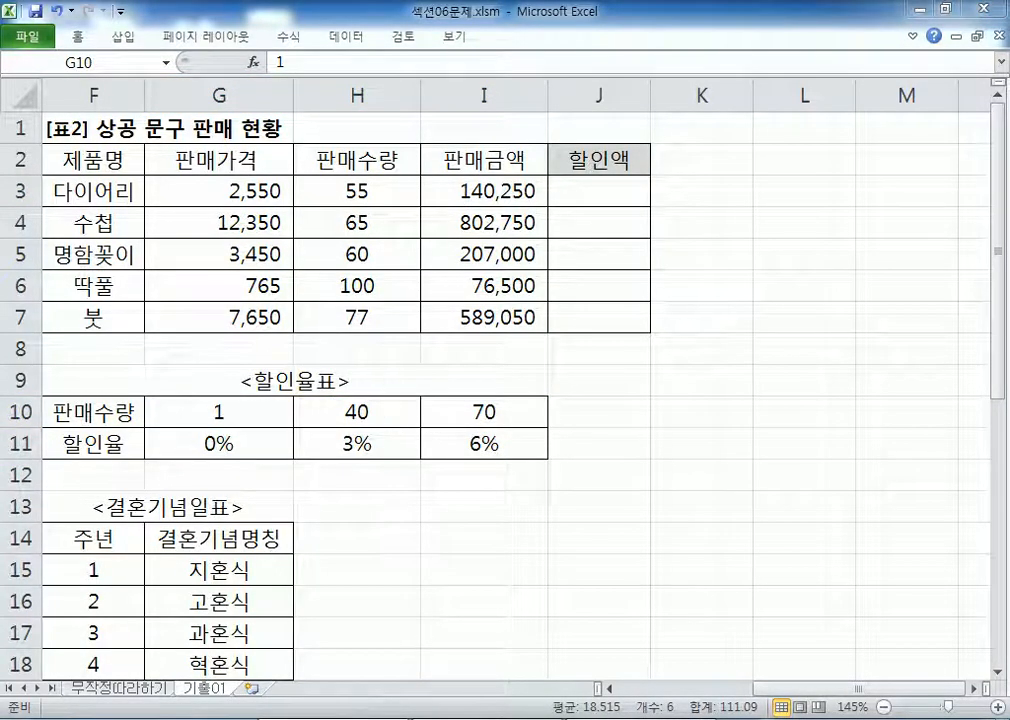
Step: Add the note '할인액은 십의 자리에서 올림/반올림/내림하여 백 단위까지 표시' in Notepad
key(alt+Tab)
key(Return)
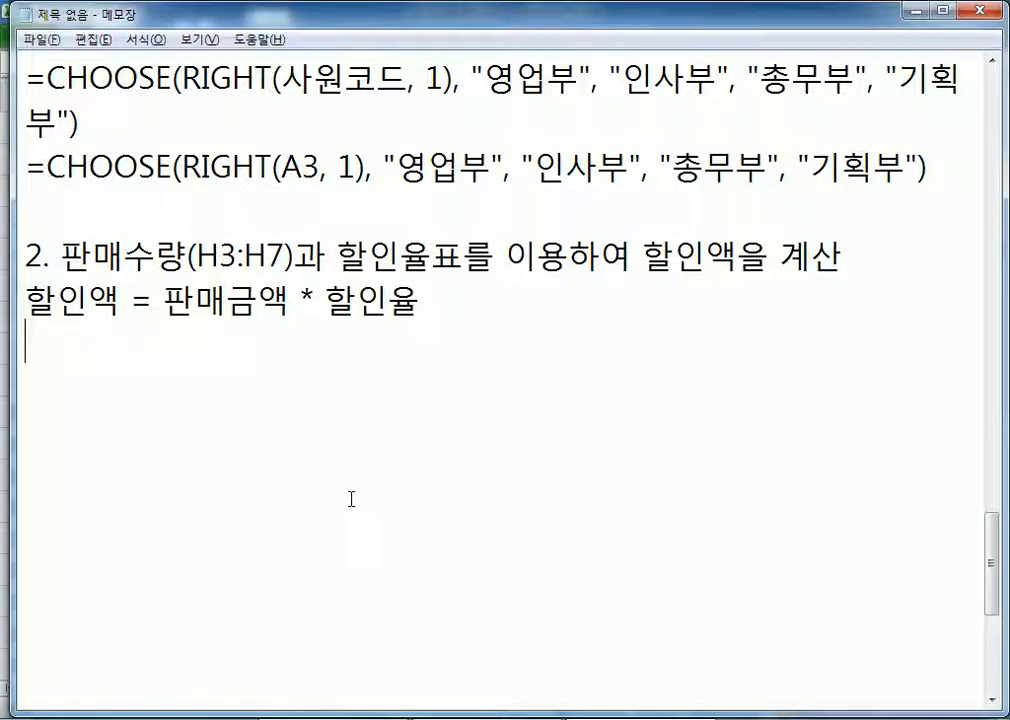
text(할인액)
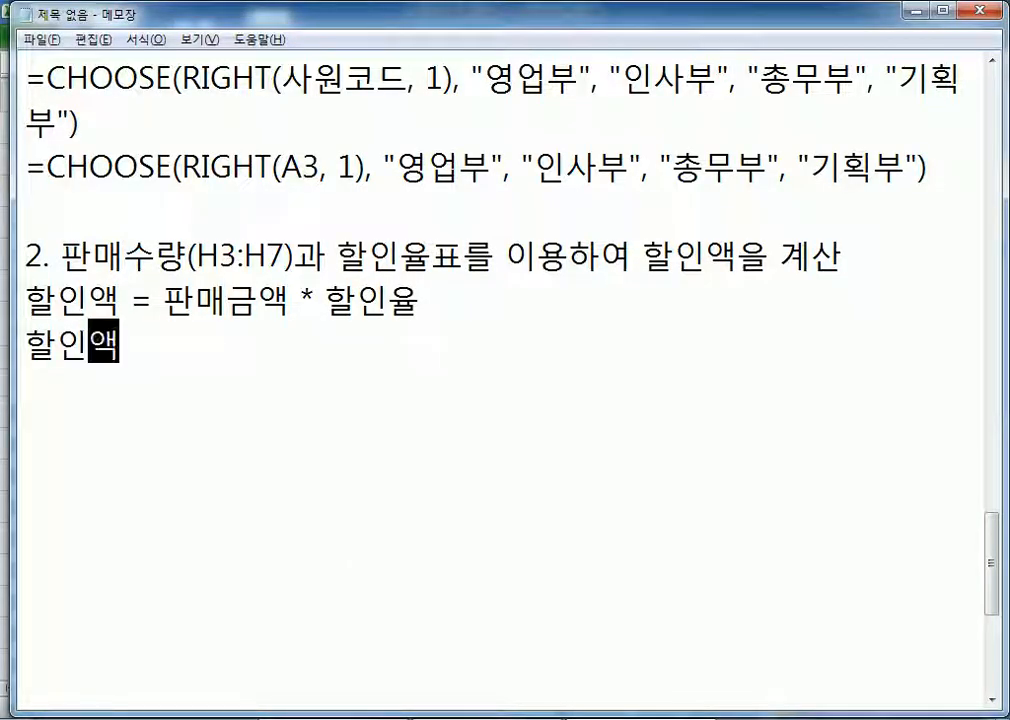
text(은)
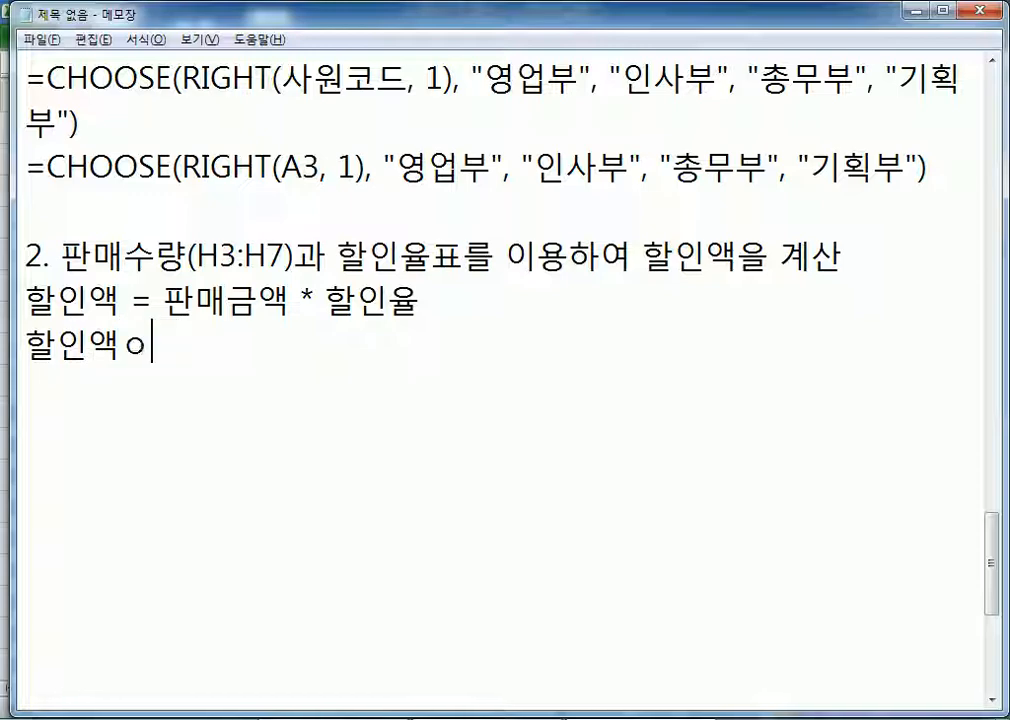
text( 십의 자리)
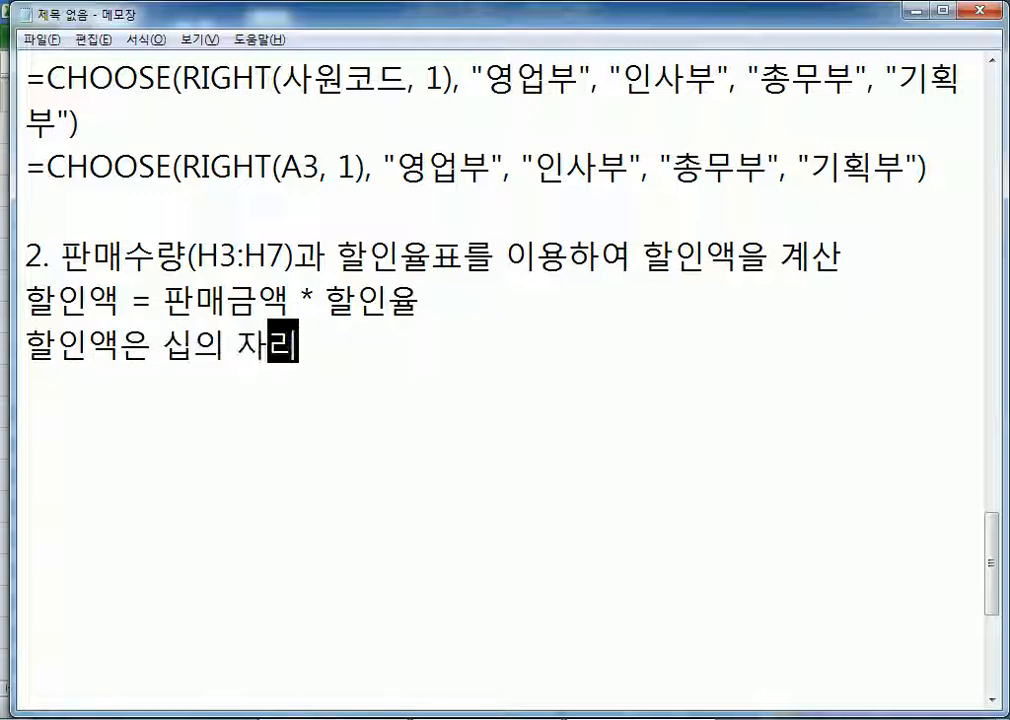
text(에서 올림)
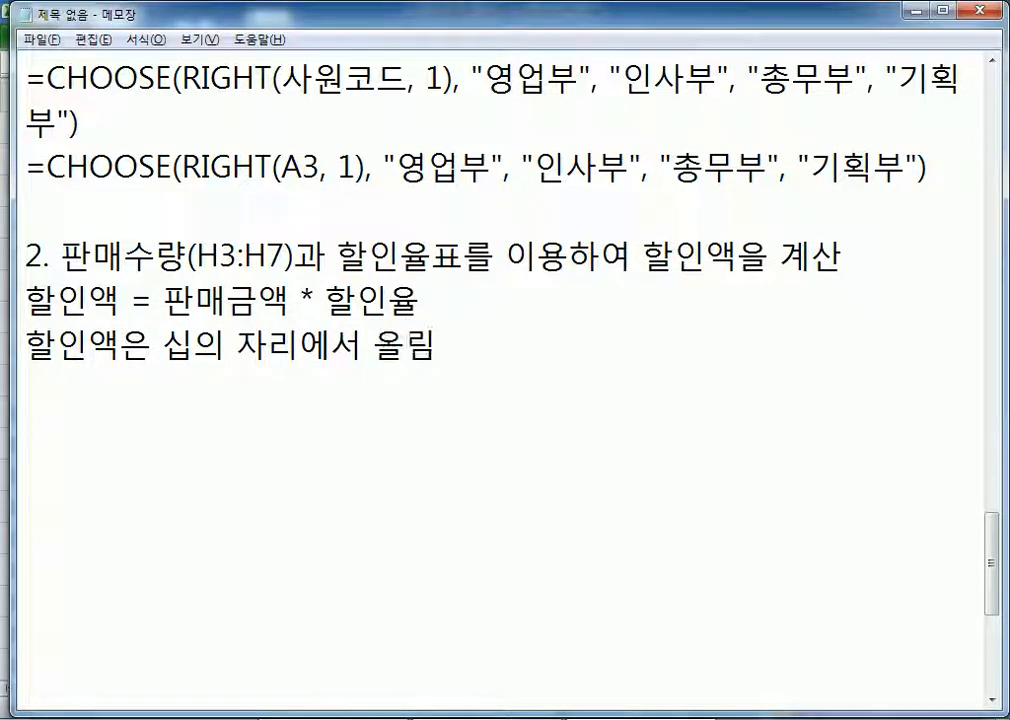
text(/)
key(BackSpace)
text(/반ㅇ)
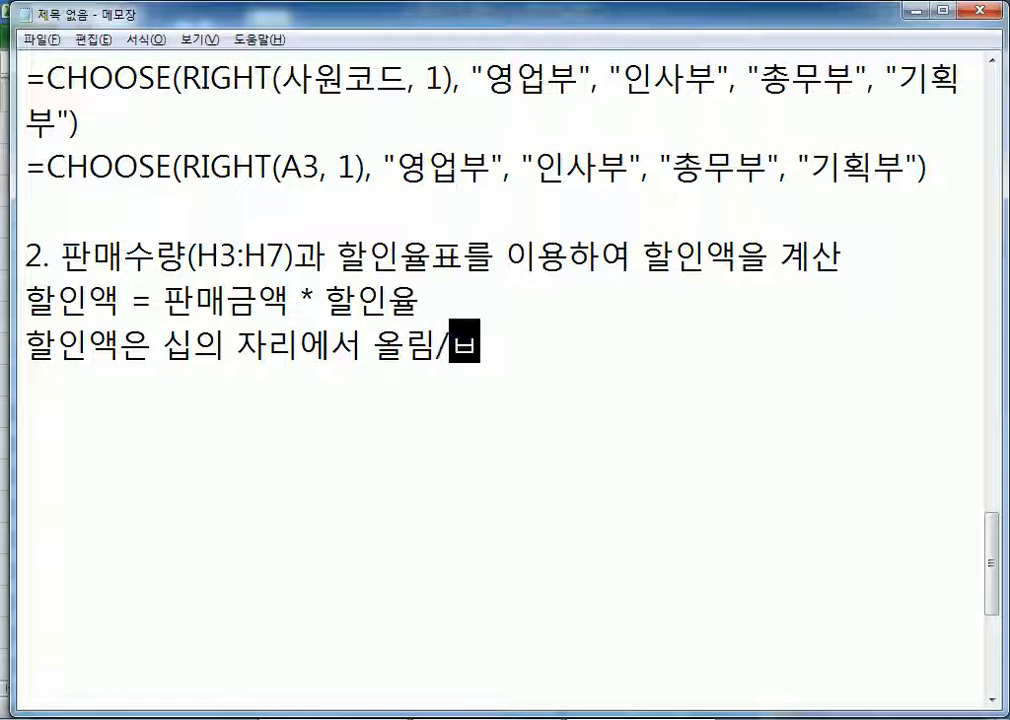
text(올림/내림)
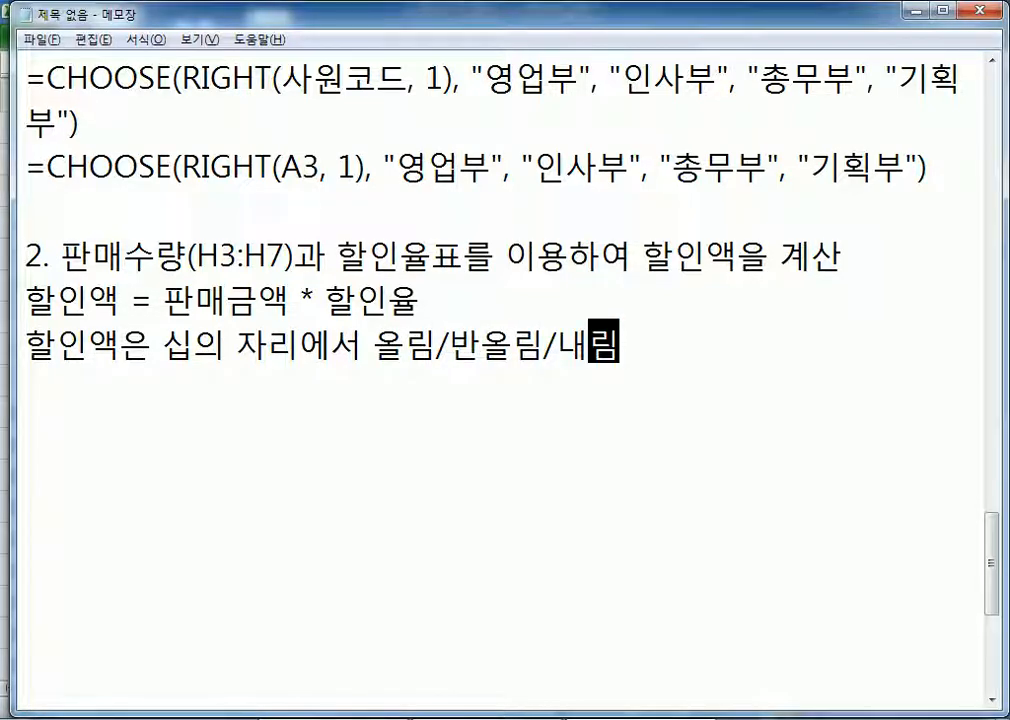
text(하여 )
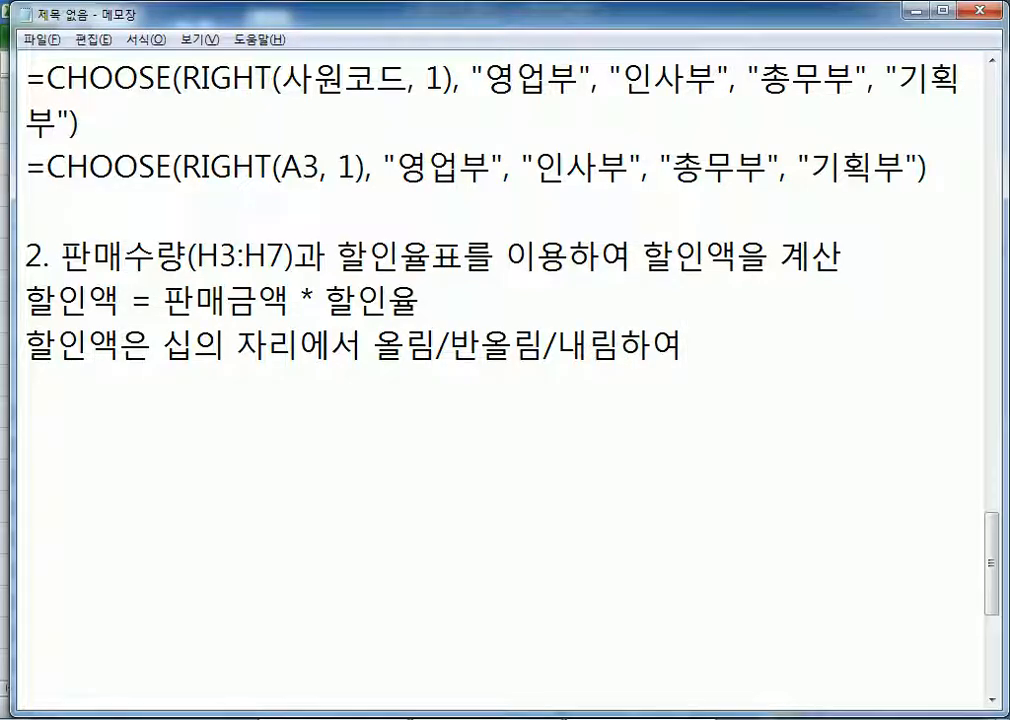
text(백 단위까지 표시)
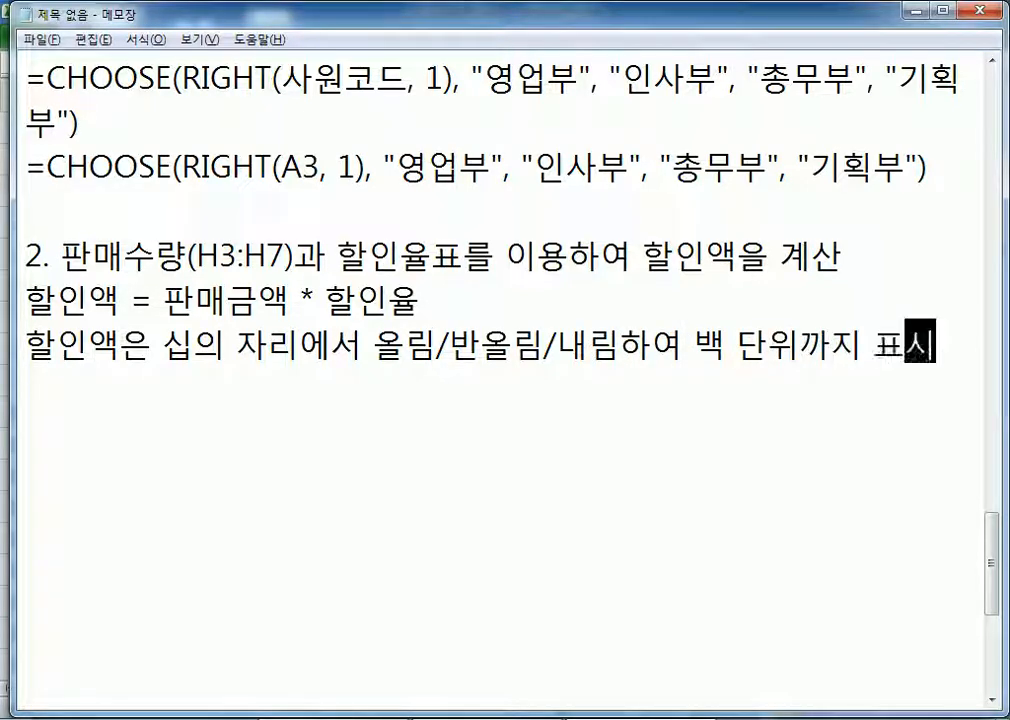
key(Return)
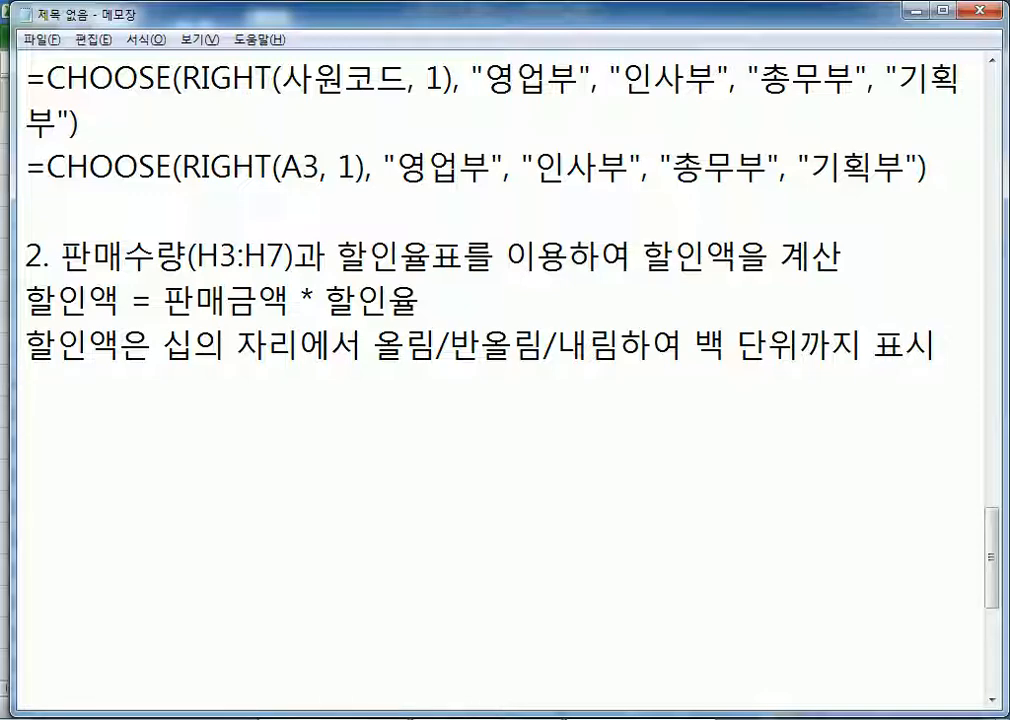
Step: Append the example '(예 : 34,530 > 34,600)' to the rounding note
key(BackSpace)
text(()
key(Return)
text(예, )
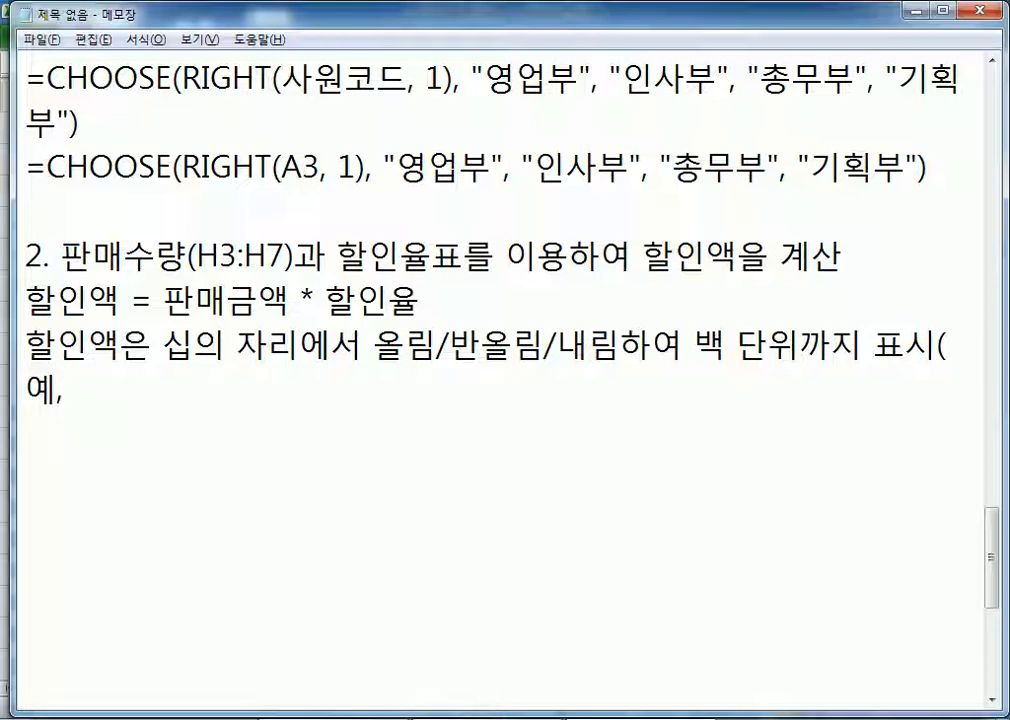
text(34,5)
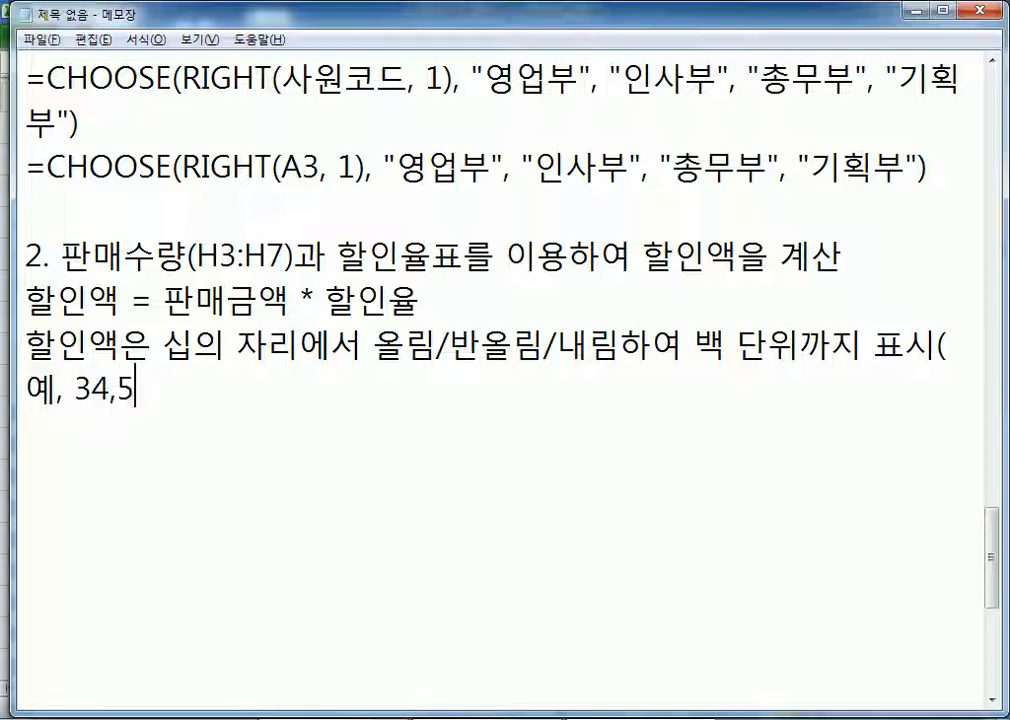
text(30 > )
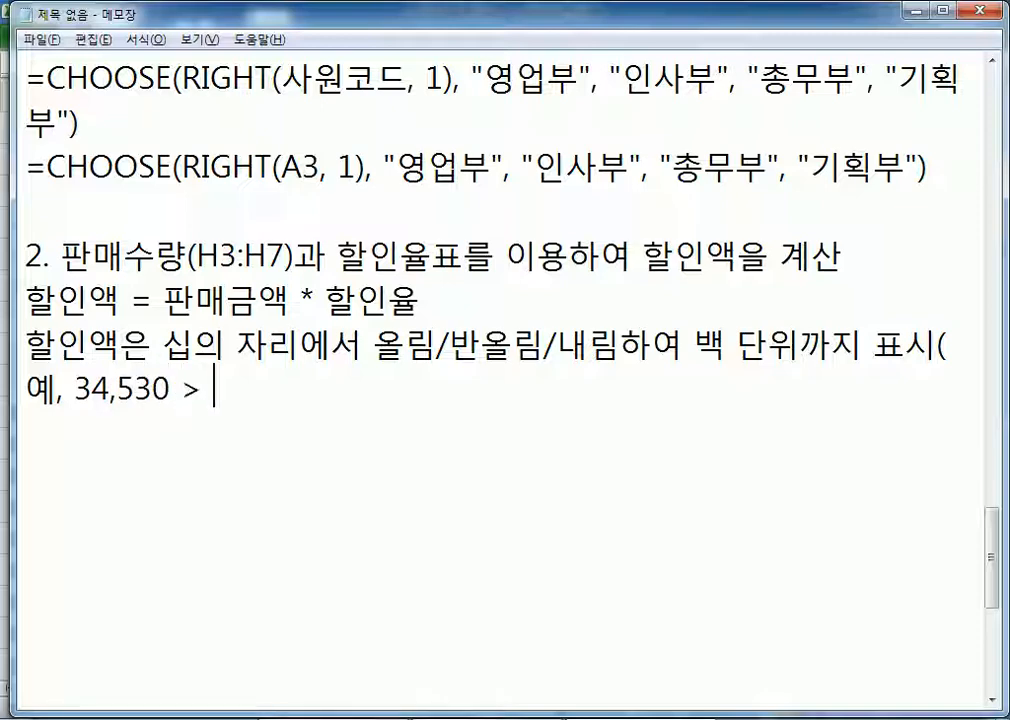
text(34,)
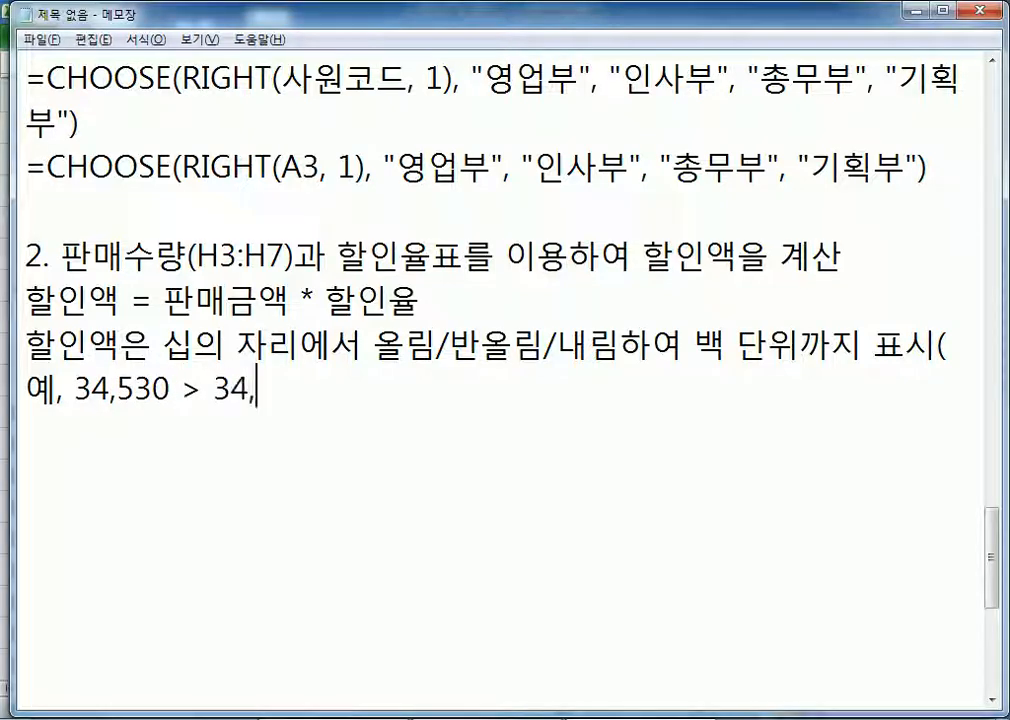
text(600))
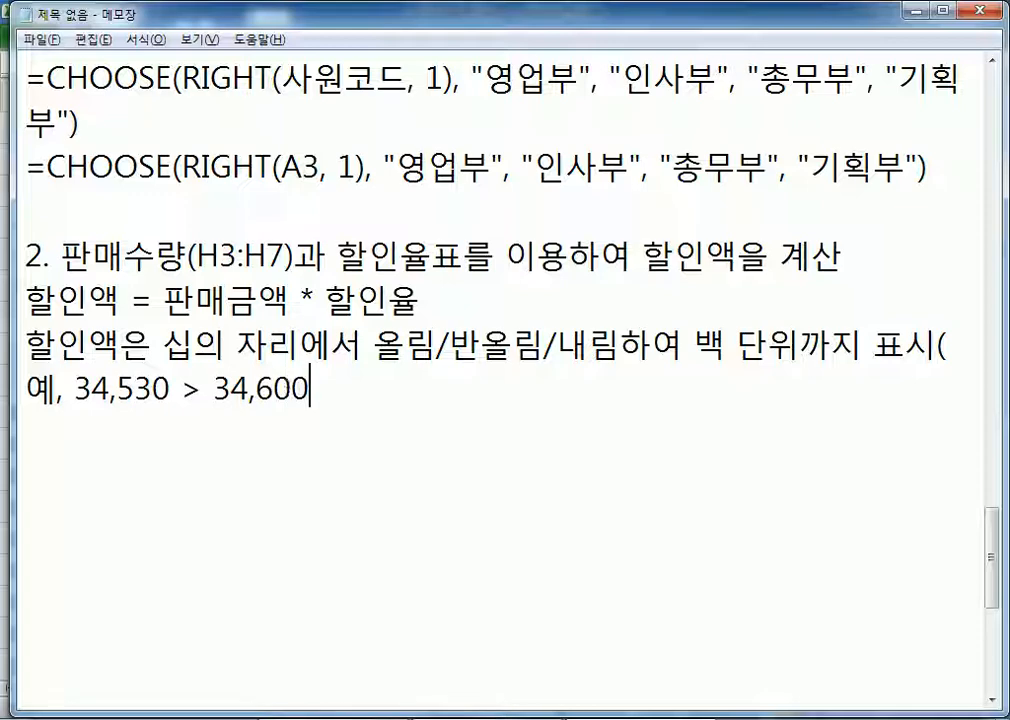
key(Left)
key(Left)
key(Left)
key(Left)
key(Left)
key(Left)
key(Left)
key(Left)
key(Left)
key(Left)
key(Left)
key(Left)
key(Left)
key(Left)
key(Left)
key(Left)
key(Left)
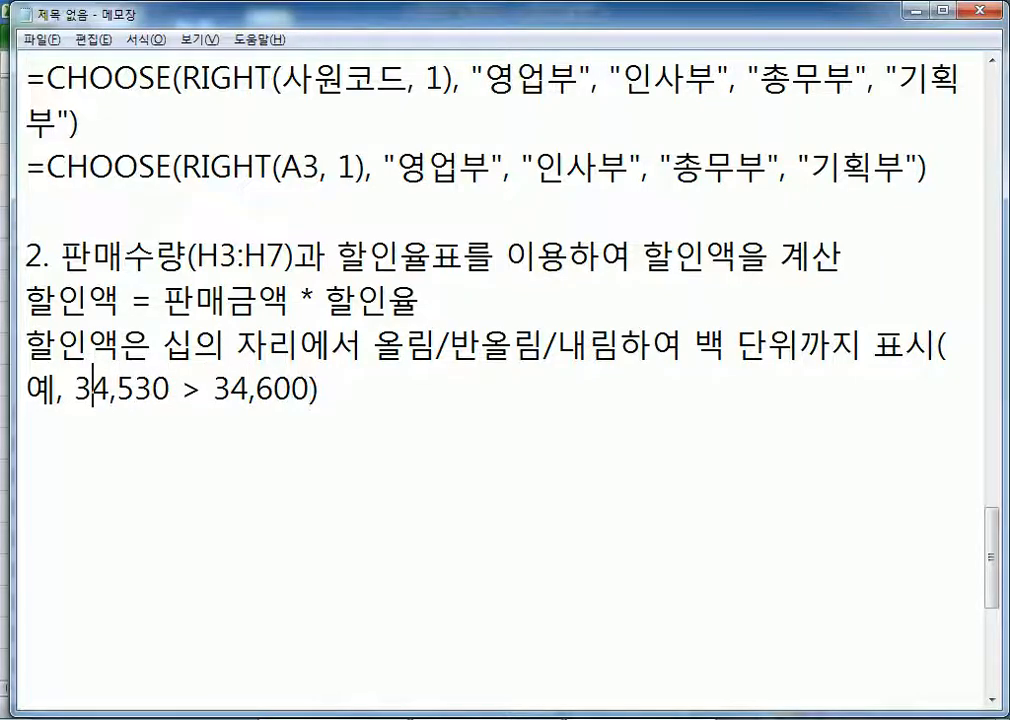
key(Delete)
text(:)
key(End)
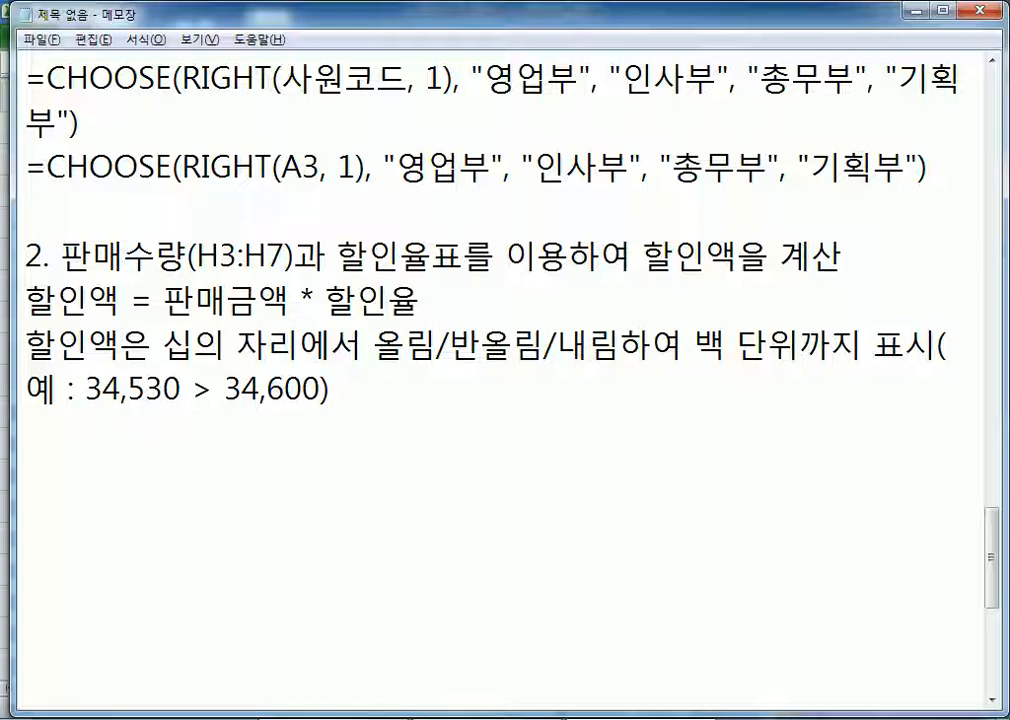
Step: Leave an empty line below the example, then return to the Excel workbook
mouse_move(146, 388)
mouse_down()
mouse_move(164, 388)
mouse_move(128, 388)
mouse_up()
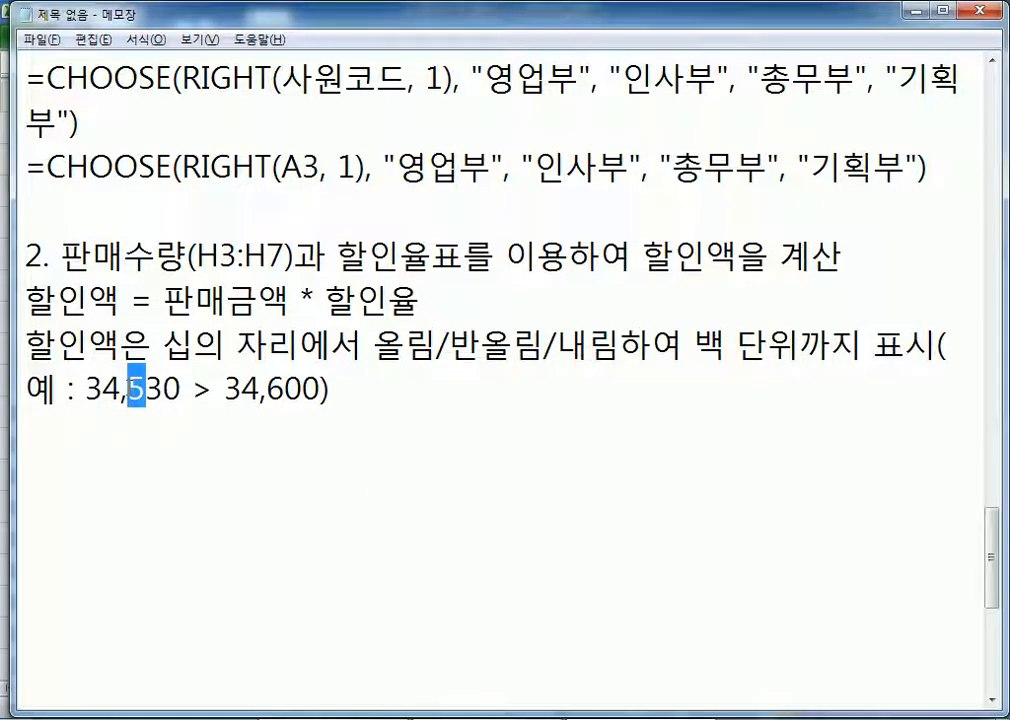
click(226, 429)
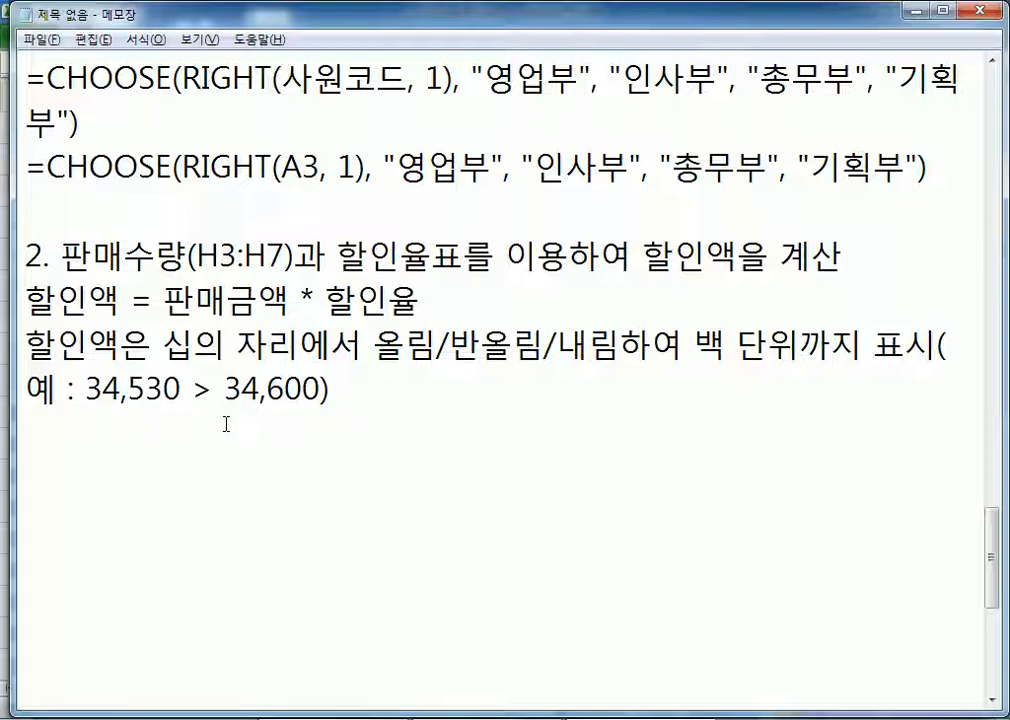
key(Left)
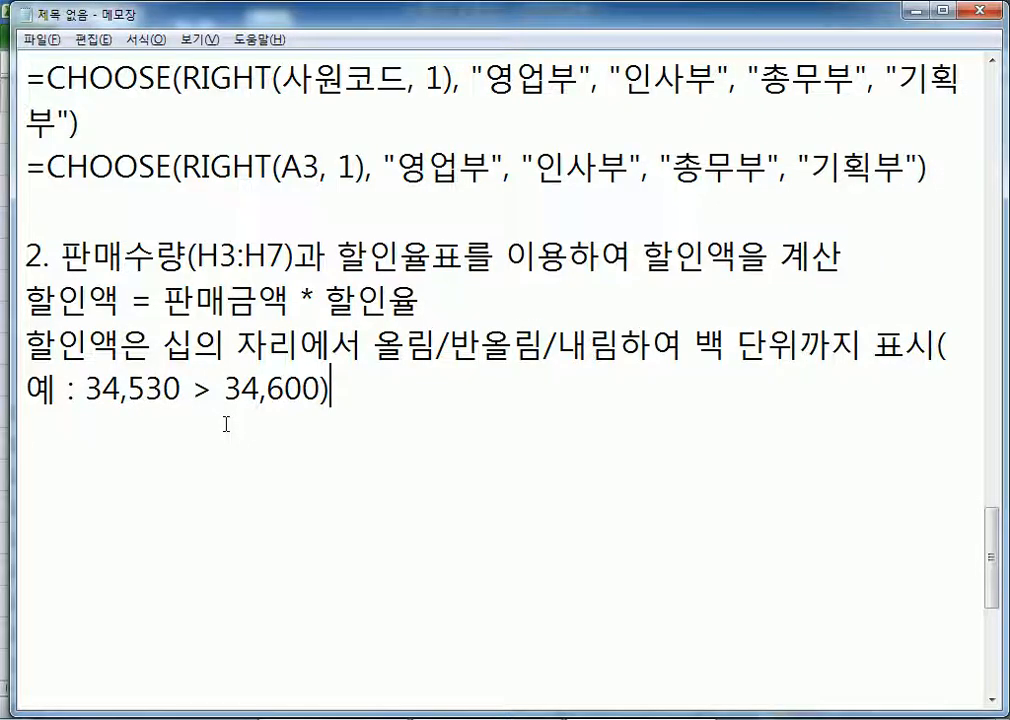
key(Right)
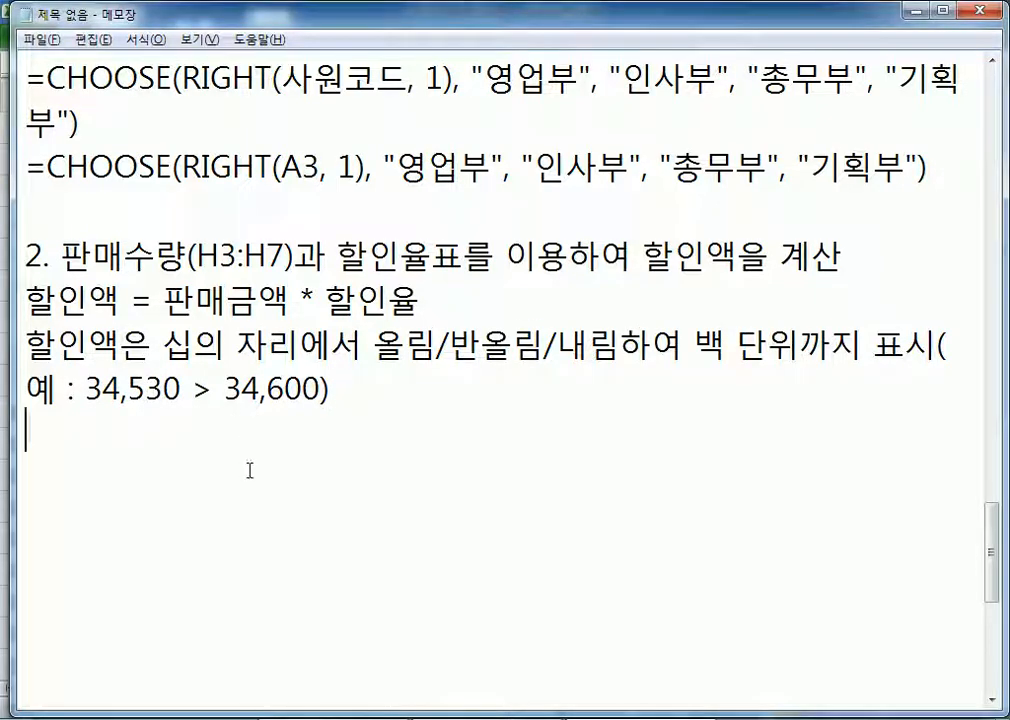
scroll(252, 470, down, 1)
key(alt+Tab)
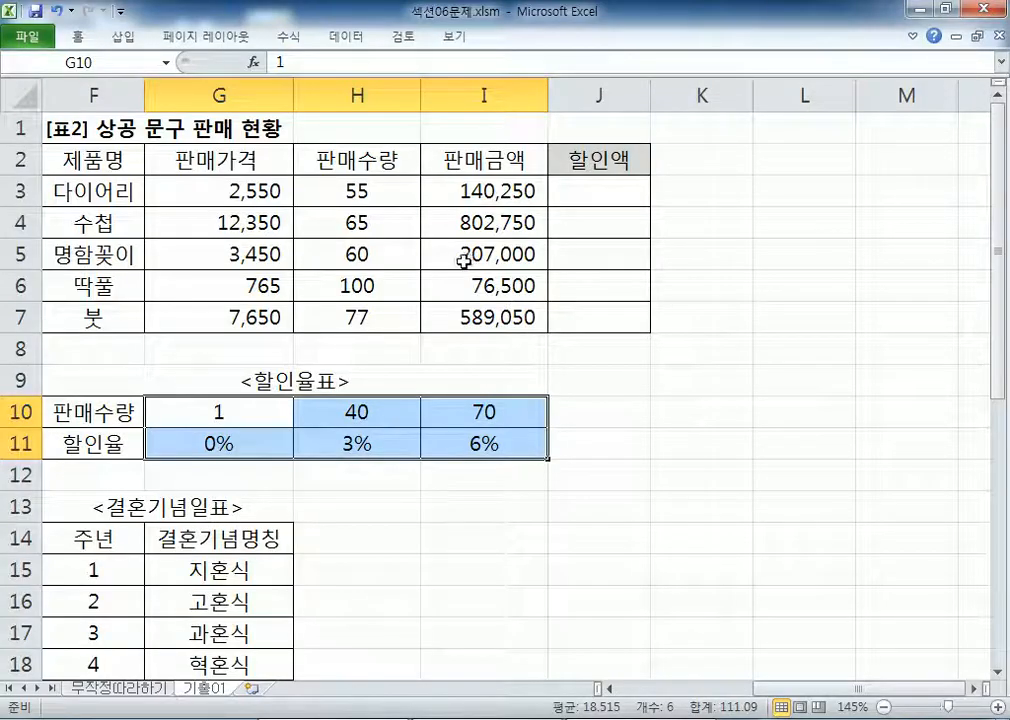
Step: Match 판매수량 55, 60, 65 and 100 against the 40 threshold and the 3% and 6% rates
click(350, 191)
click(372, 408)
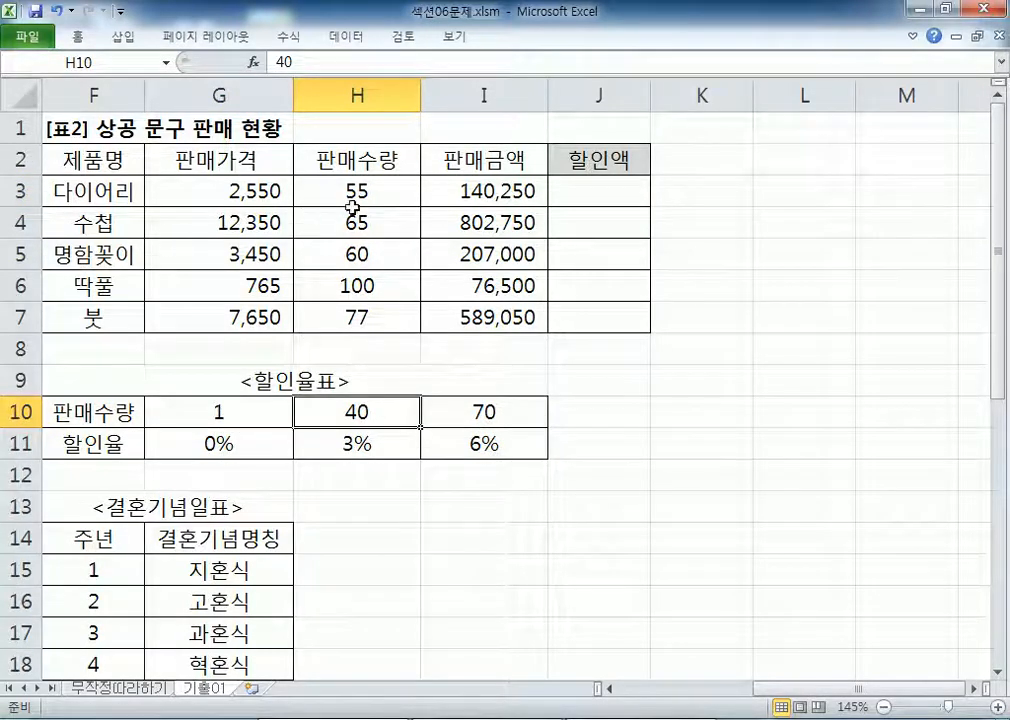
click(361, 256)
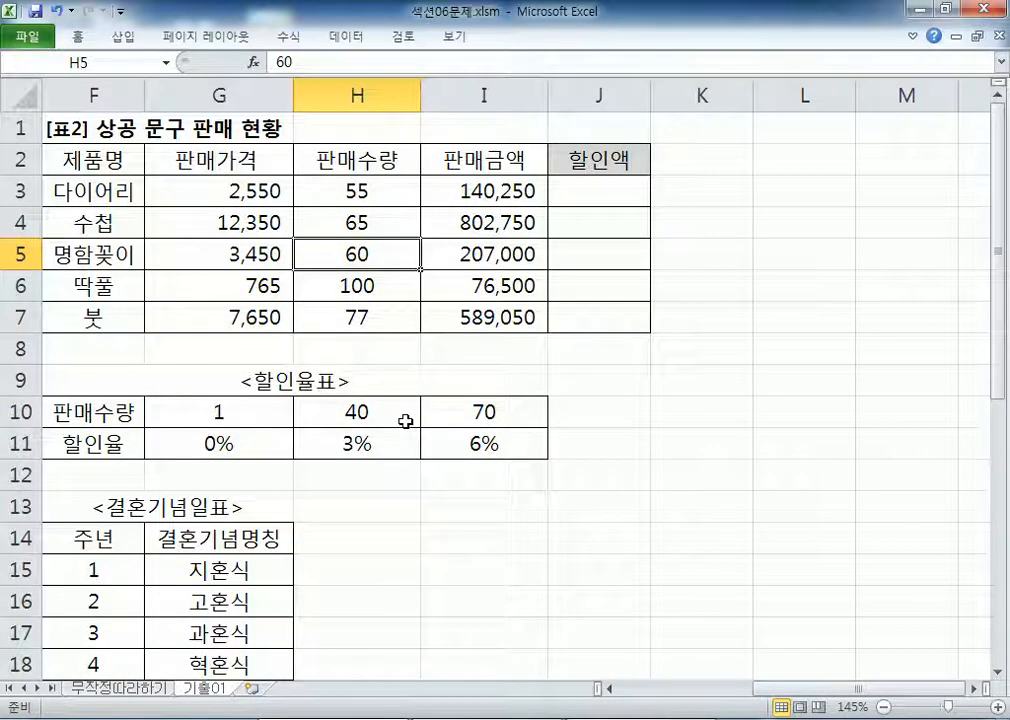
click(406, 421)
click(385, 192)
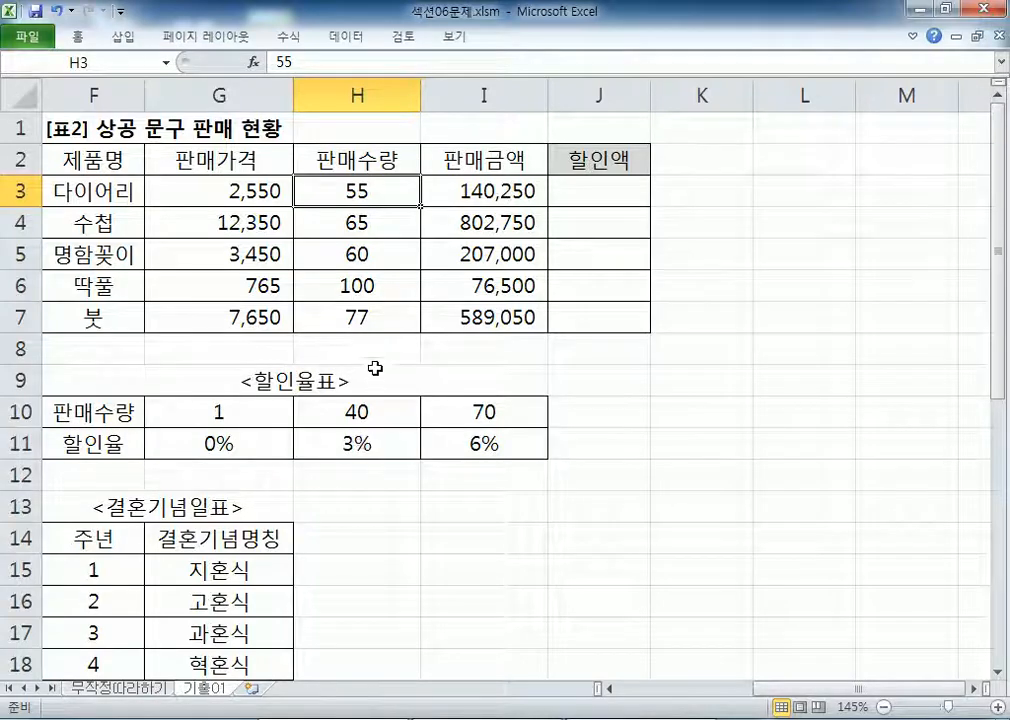
click(378, 226)
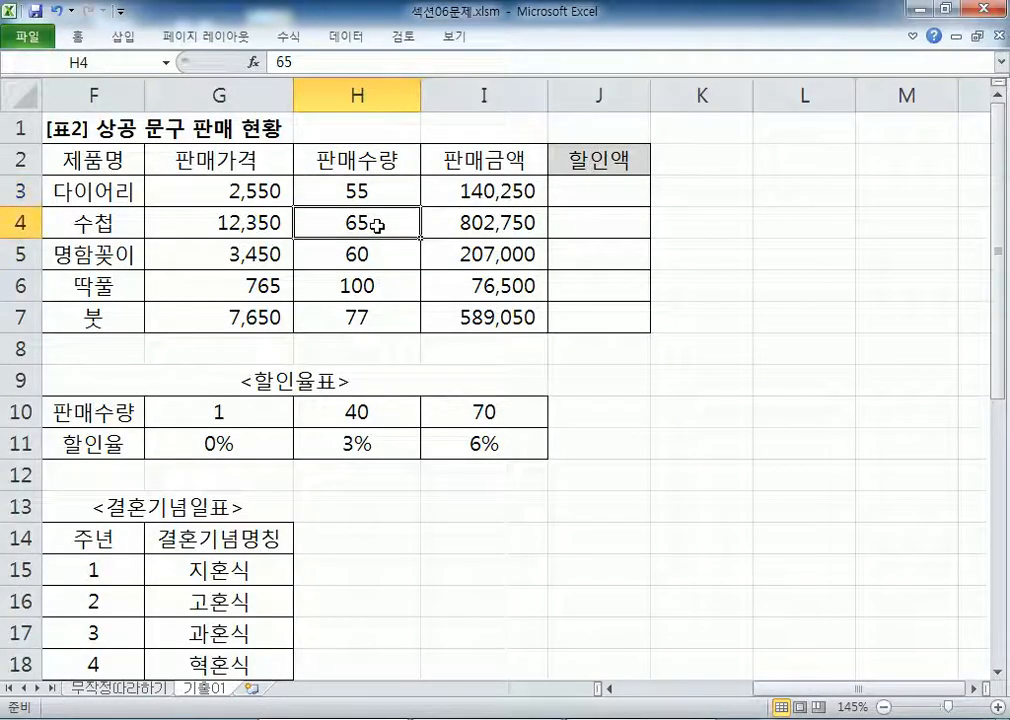
click(365, 444)
click(372, 289)
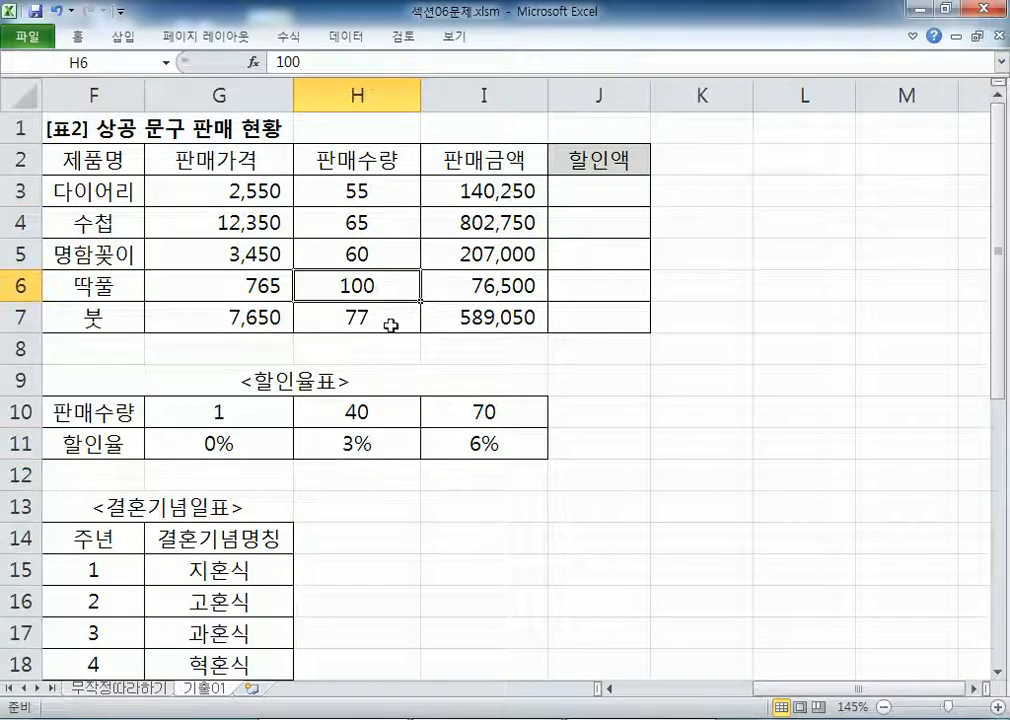
click(470, 440)
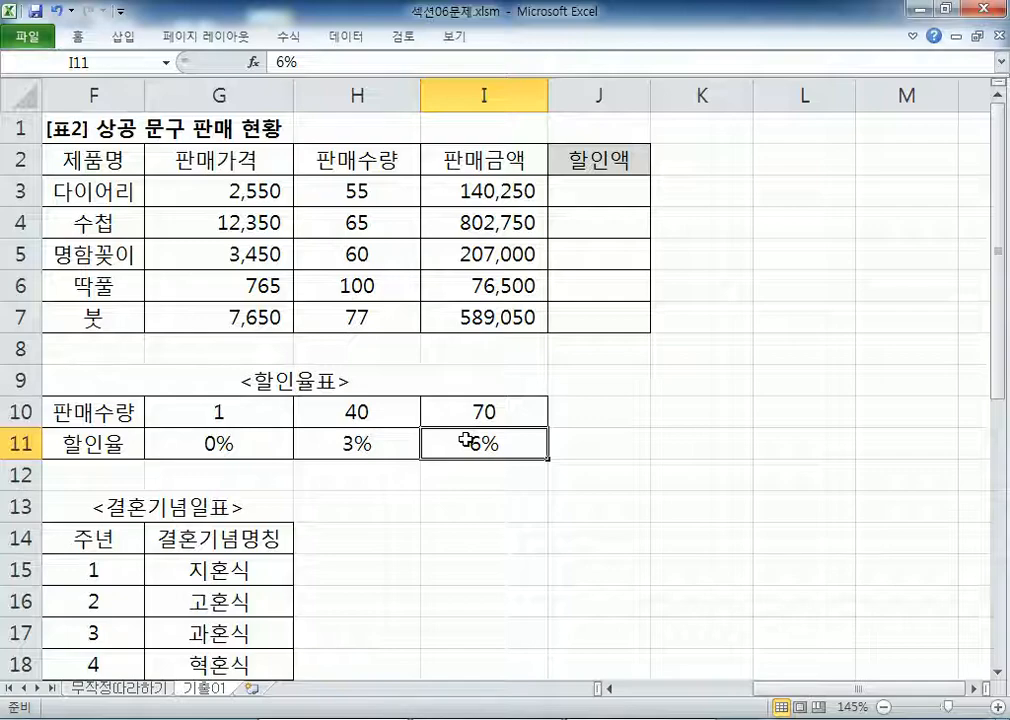
click(385, 188)
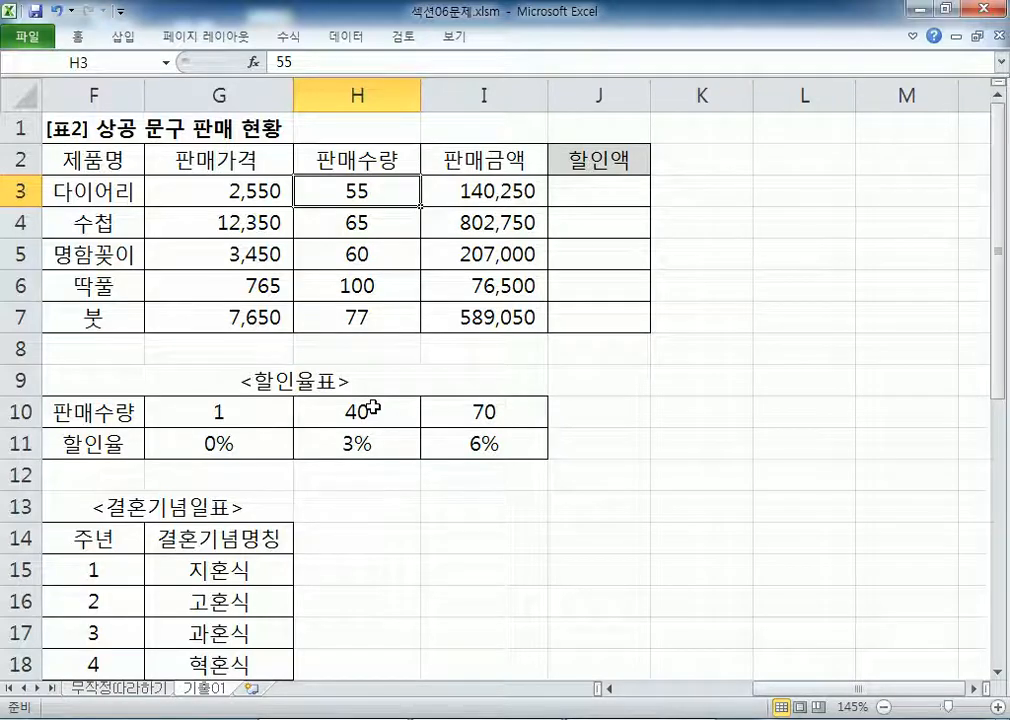
key(alt+Tab)
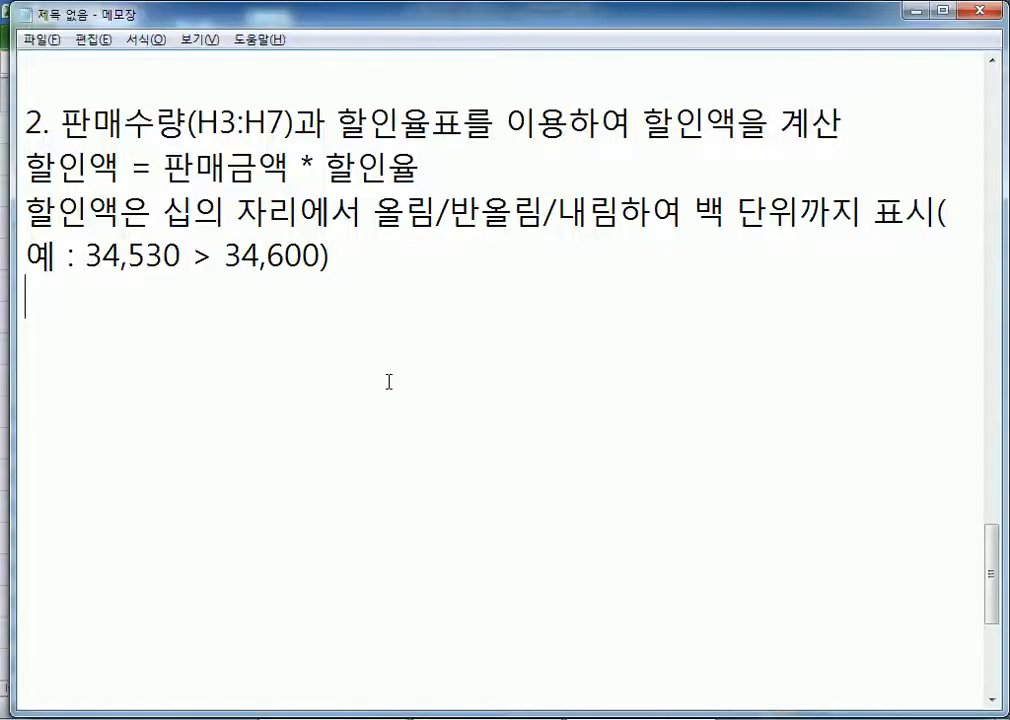
scroll(388, 381, up, 5)
scroll(257, 283, up, 1)
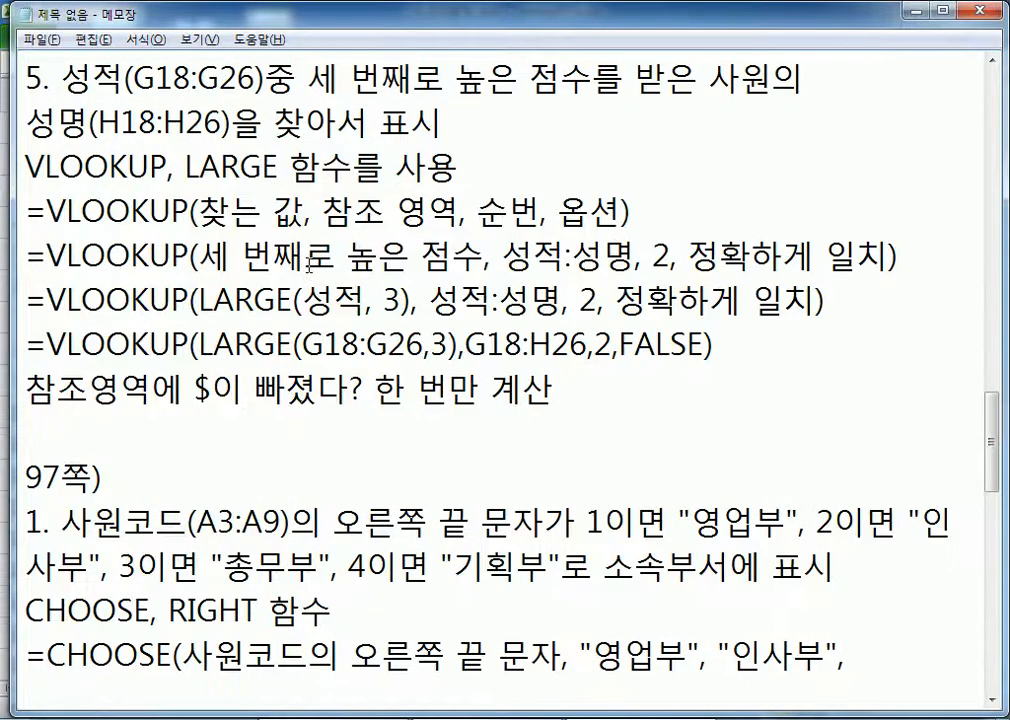
drag(688, 258, 882, 258)
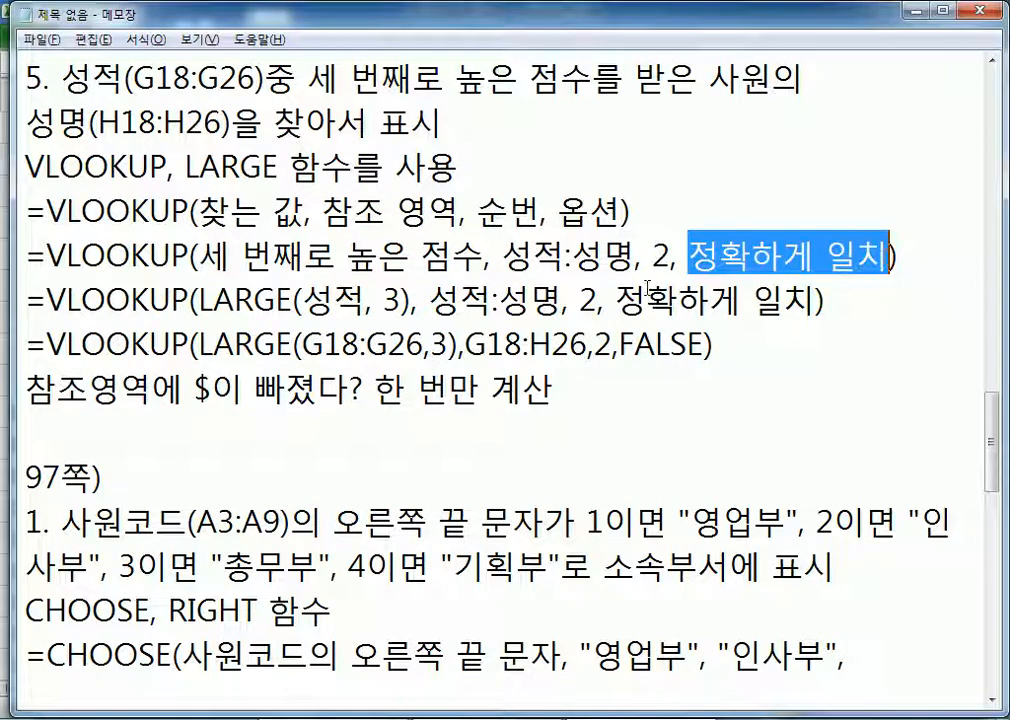
key(alt+Tab)
drag(262, 410, 477, 444)
key(alt+Tab)
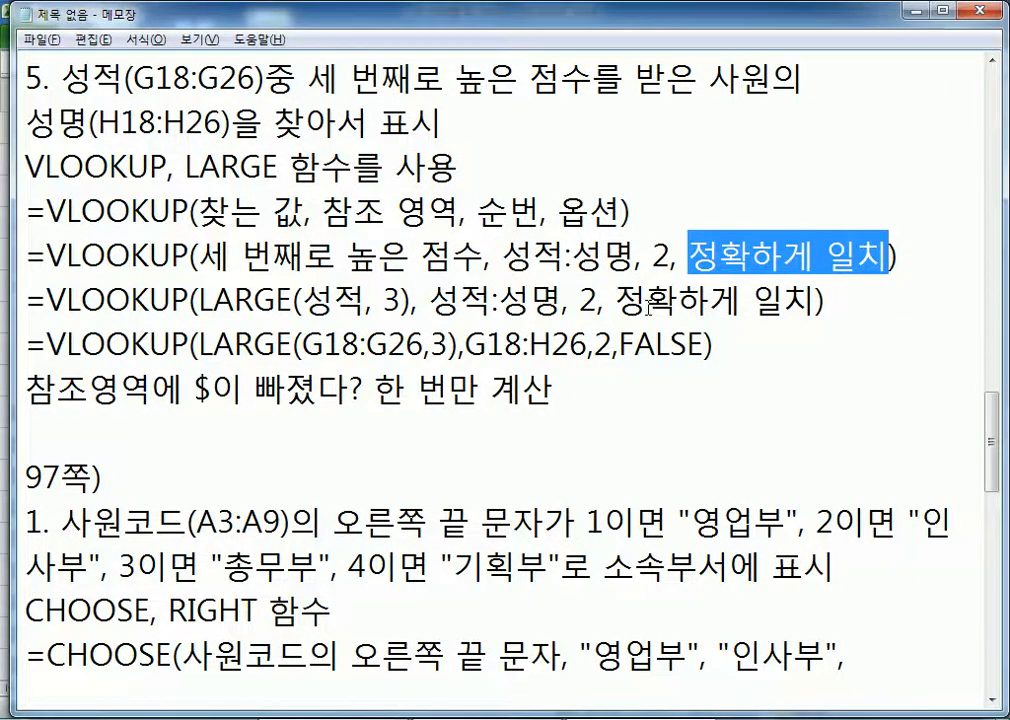
scroll(650, 306, up, 7)
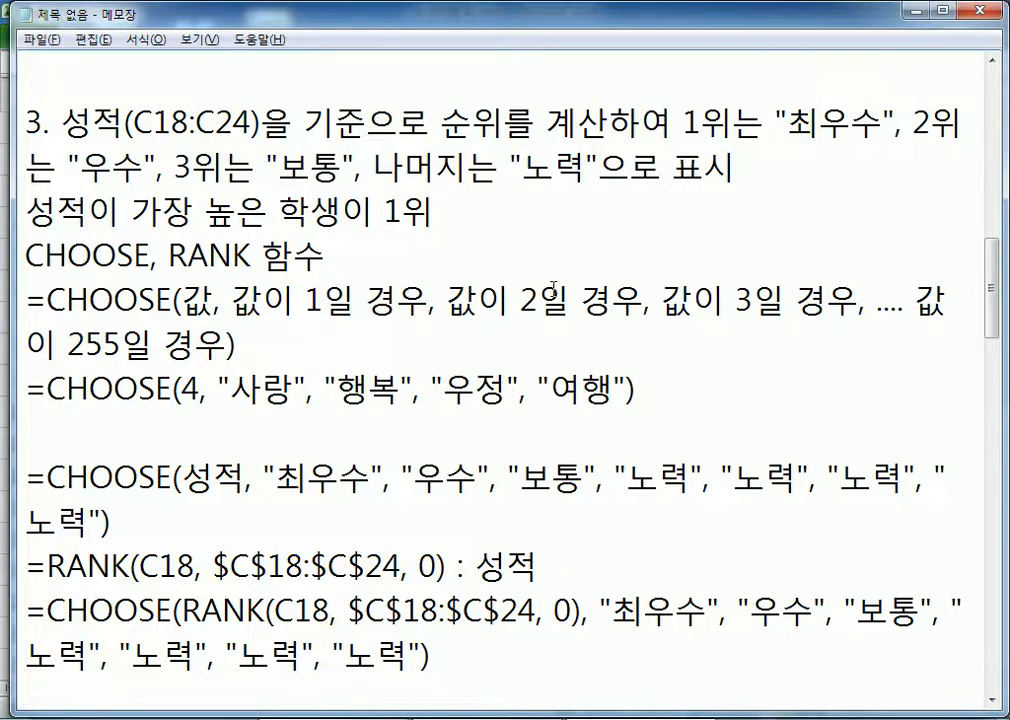
scroll(553, 288, up, 3)
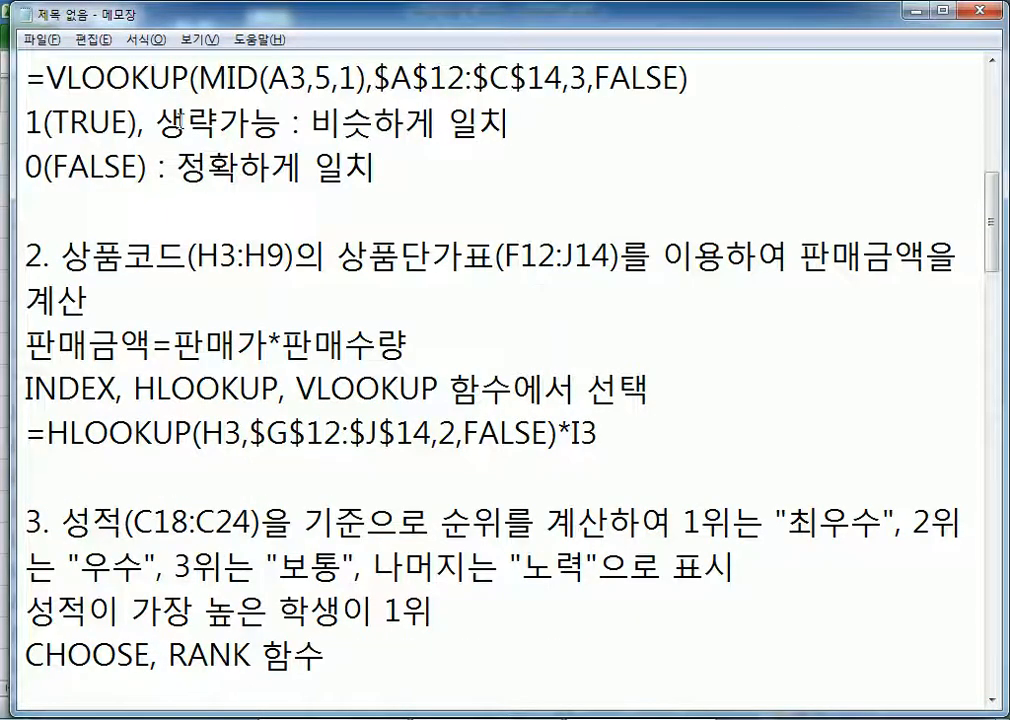
drag(311, 124, 516, 120)
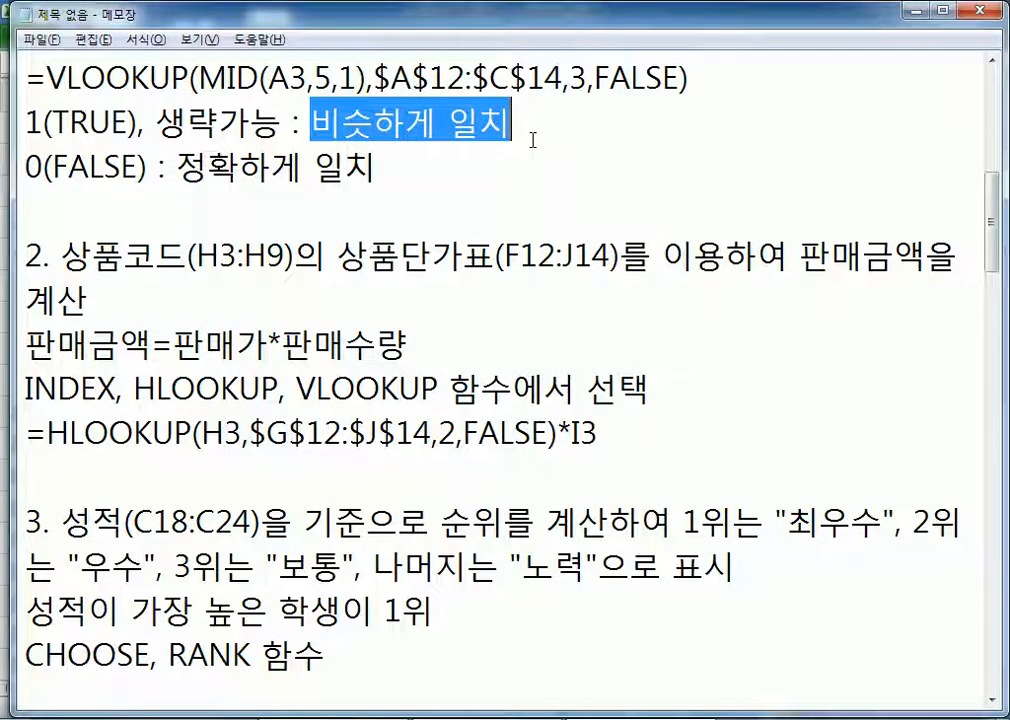
scroll(533, 140, down, 15)
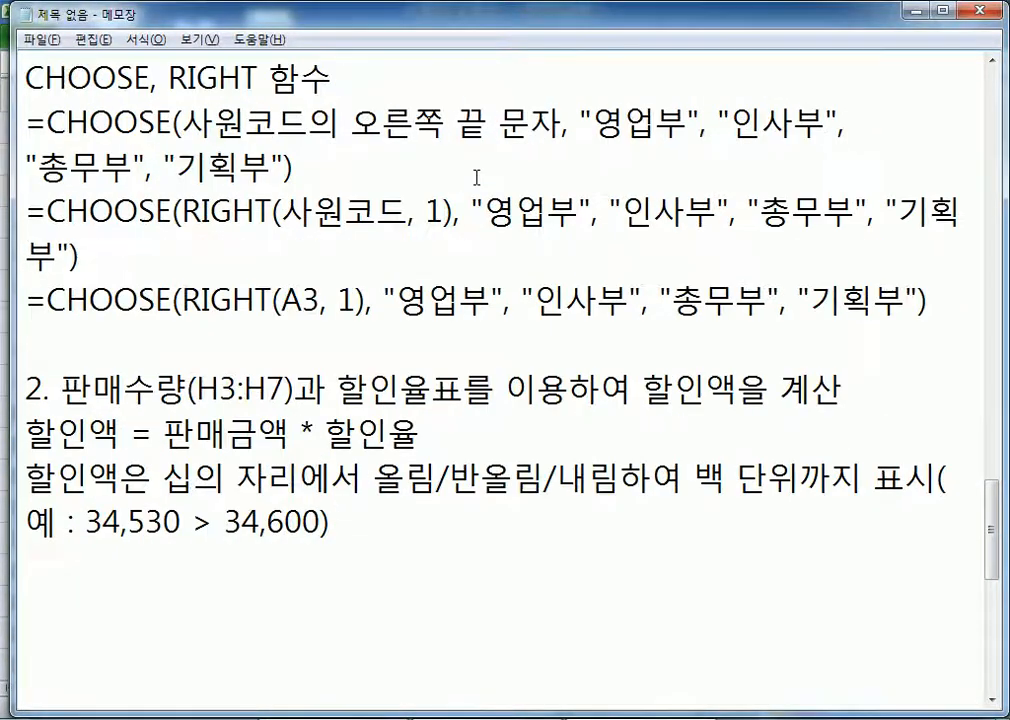
scroll(477, 177, down, 3)
click(330, 258)
key(Return)
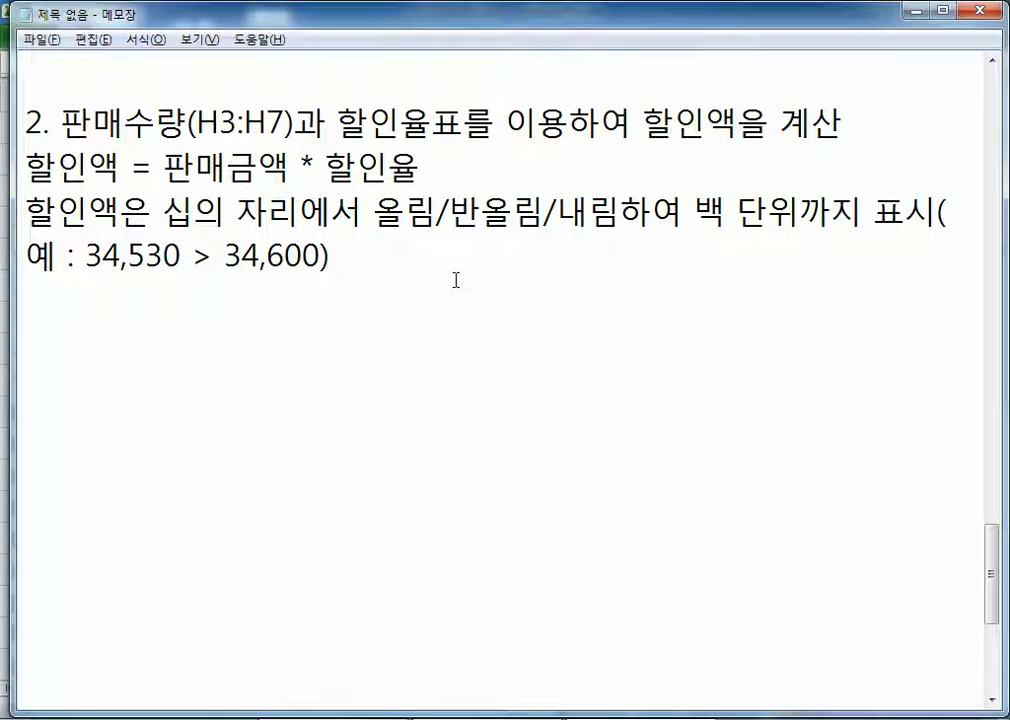
Step: List the functions HLOOKUP and ROUNDUP on the empty line under the discount note
text(=)
key(BackSpace)
text(ㅗㅐㅐ)
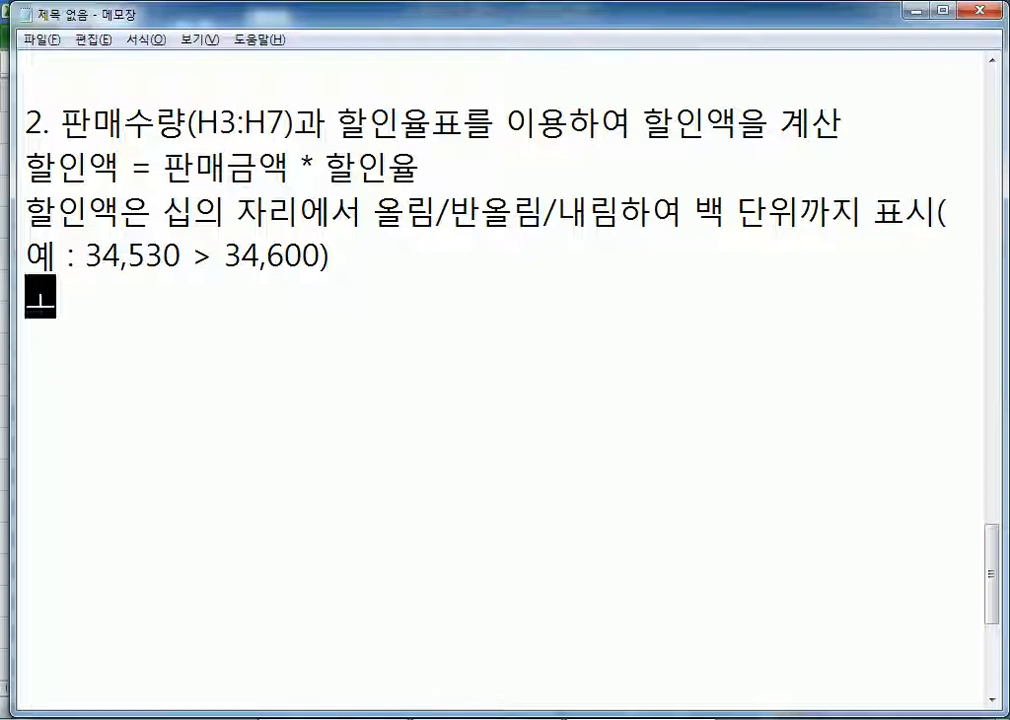
key(BackSpace)
key(BackSpace)
key(BackSpace)
text(HLOOKUP,.)
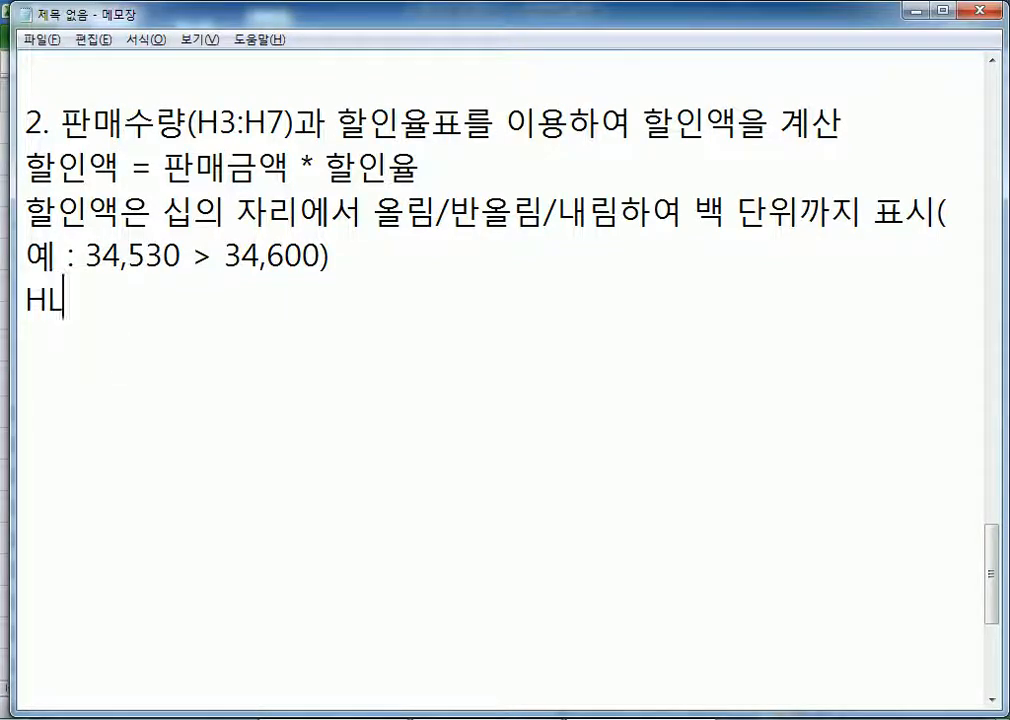
key(BackSpace)
key(BackSpace)
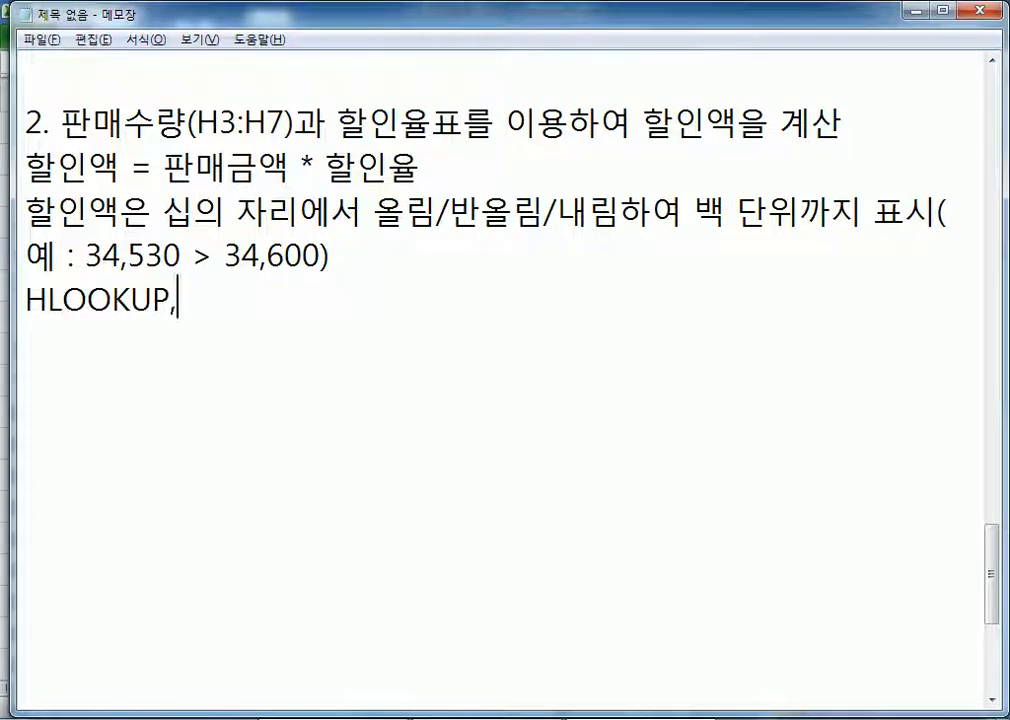
text(ROUND)
text(UP)
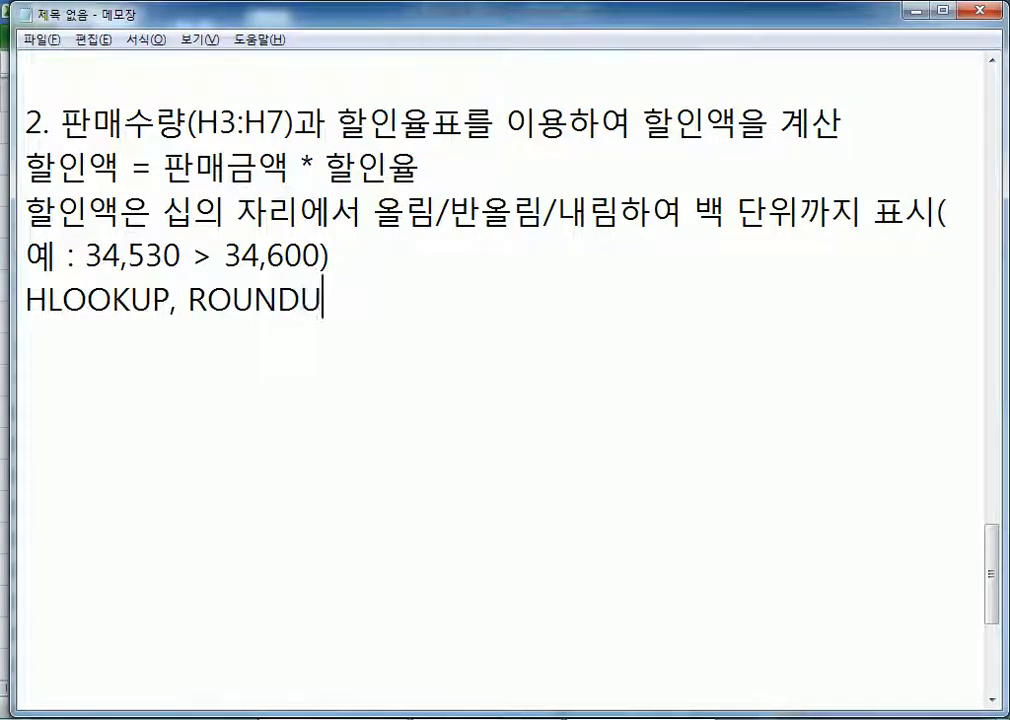
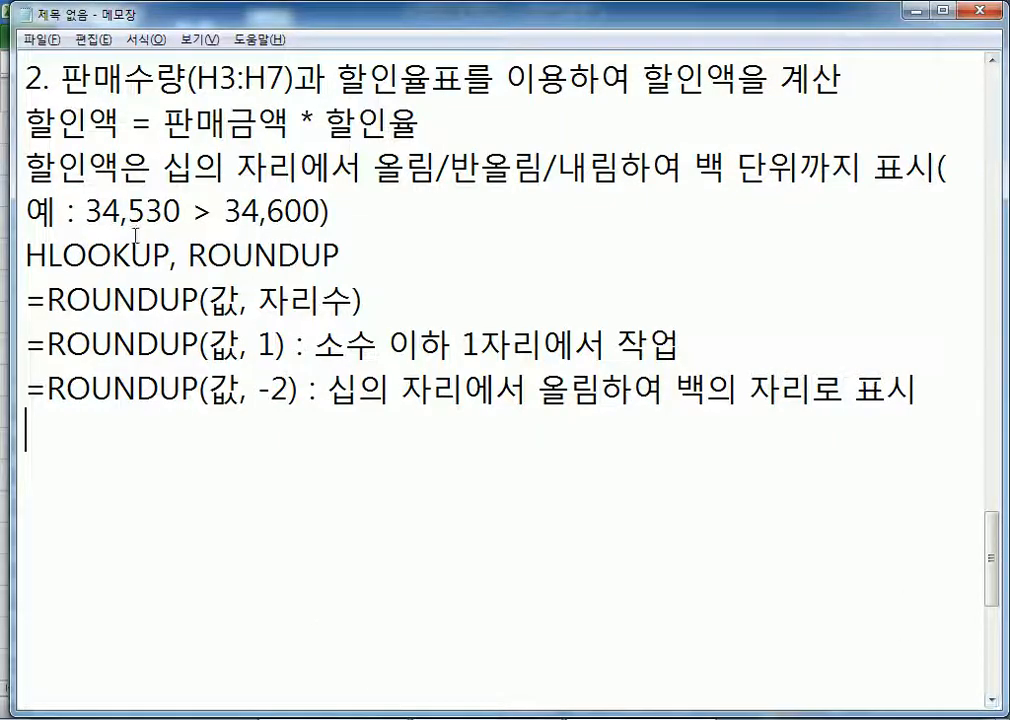
Step: Highlight the tens digit 3 in 34,530 and the 600 in 34,600 to explain rounding up to hundreds
drag(182, 212, 165, 210)
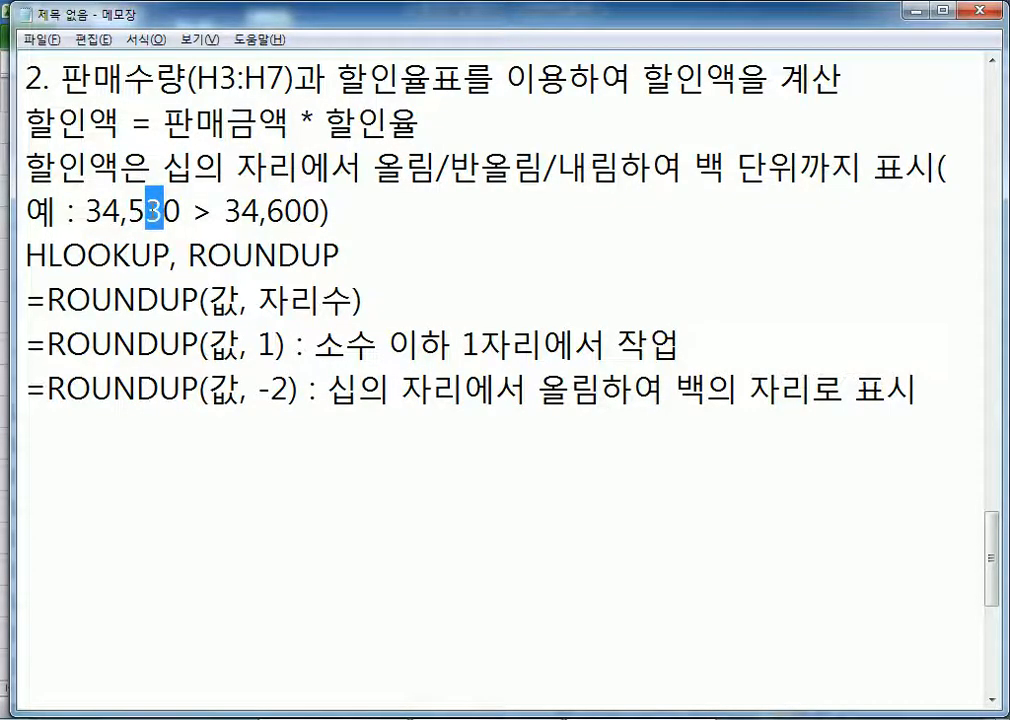
drag(266, 212, 316, 211)
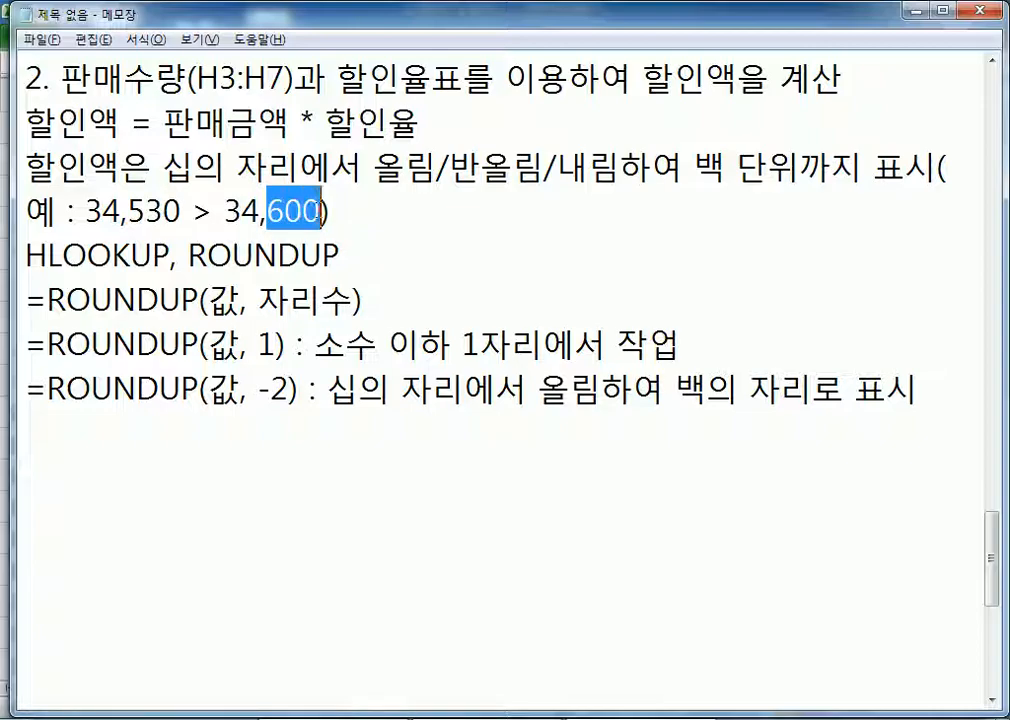
click(180, 211)
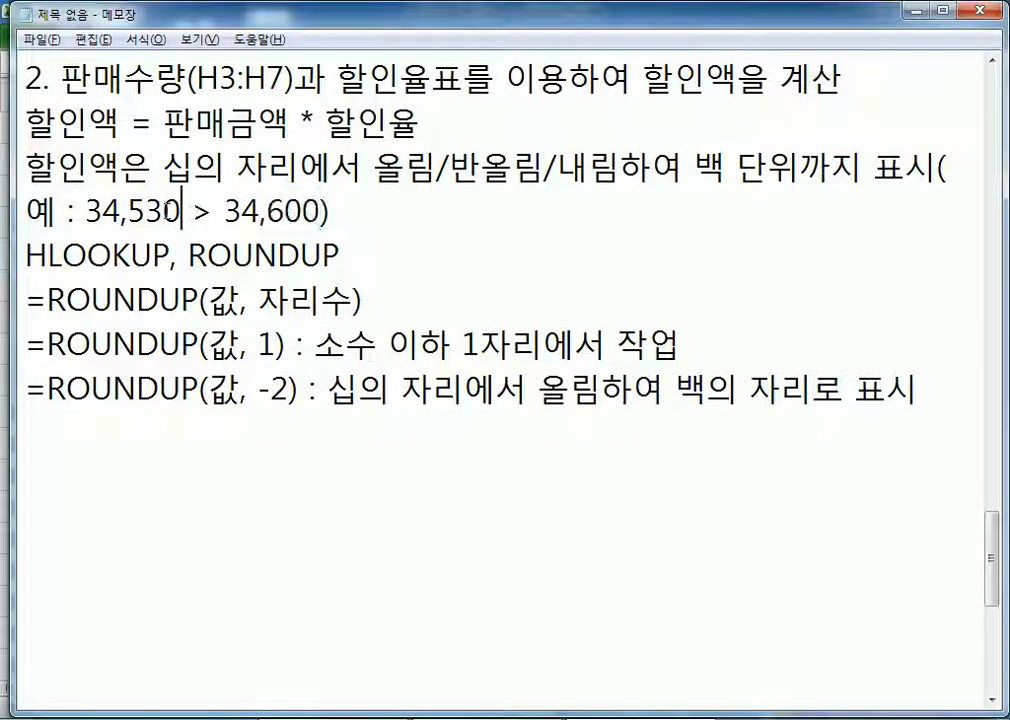
drag(180, 211, 128, 211)
click(146, 210)
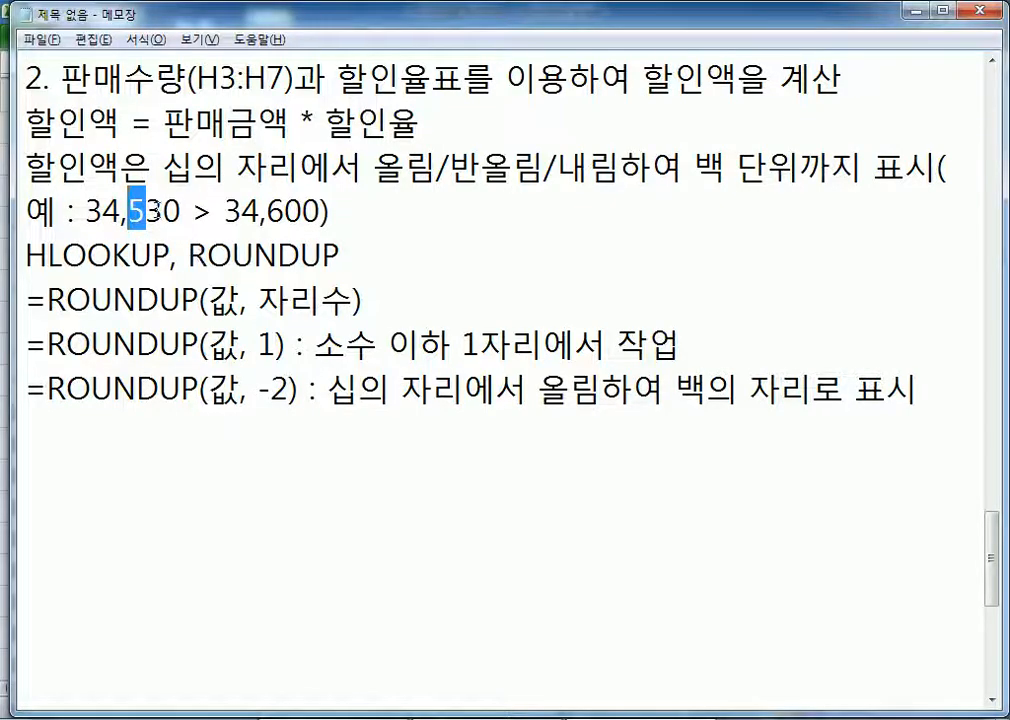
mouse_move(163, 210)
mouse_down()
mouse_move(175, 210)
mouse_move(138, 210)
mouse_move(163, 210)
mouse_move(140, 210)
mouse_move(149, 210)
mouse_up()
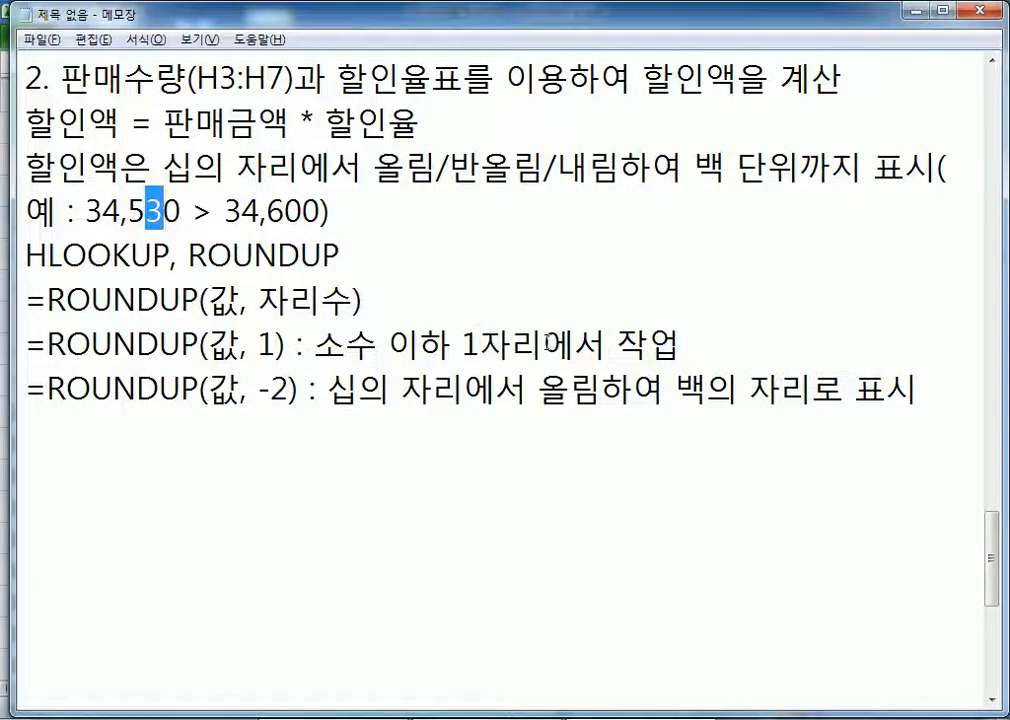
Step: Change the ROUNDUP(값, 1) note to end with 1자리만 남겨라, deleting the old 에서 작업 wording
click(542, 345)
text(마ㄴ 남)
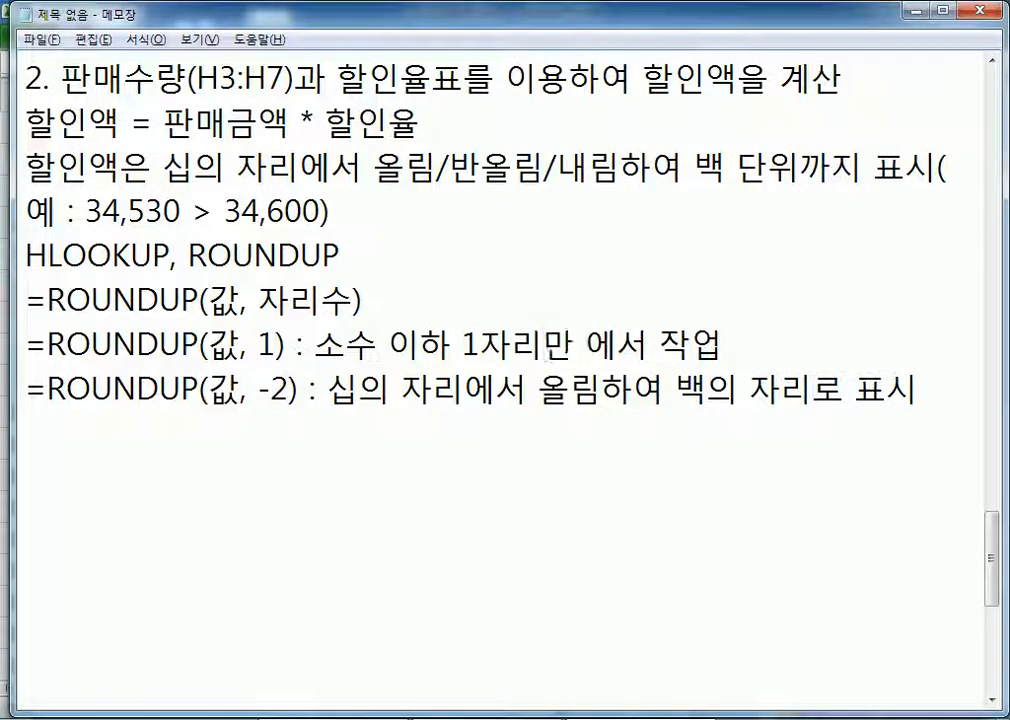
text(겨라)
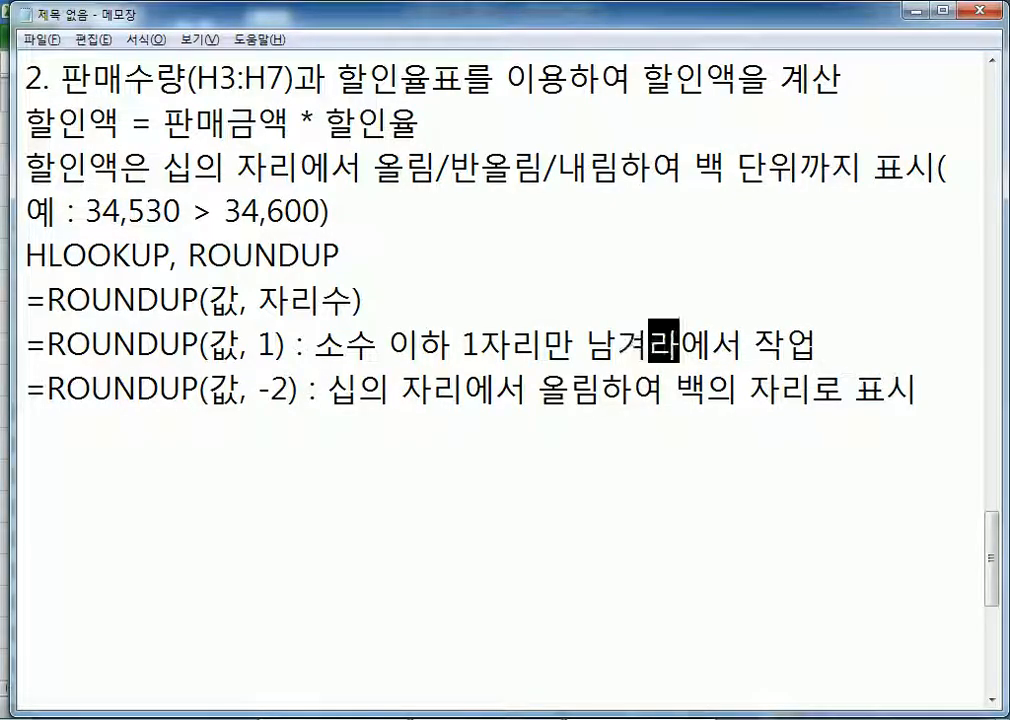
key(shift+End)
key(Delete)
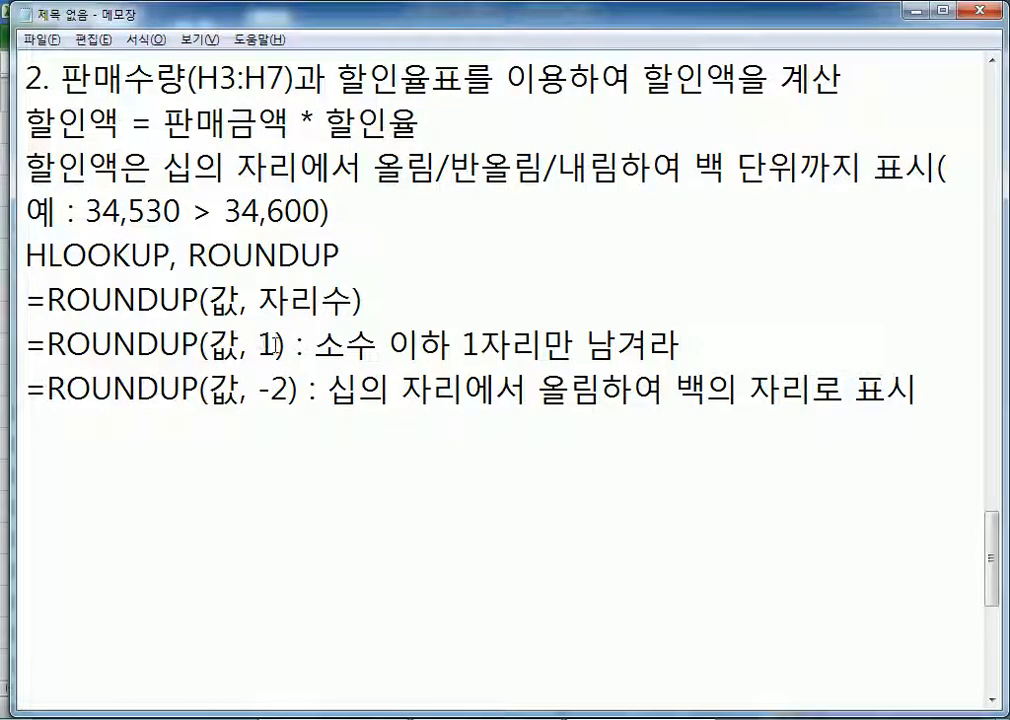
click(334, 430)
key(alt)
Step: In J3, begin =HLOOKUP(H3,$G$10:$I$11,2, with the rate table as an absolute range
key(alt+Tab)
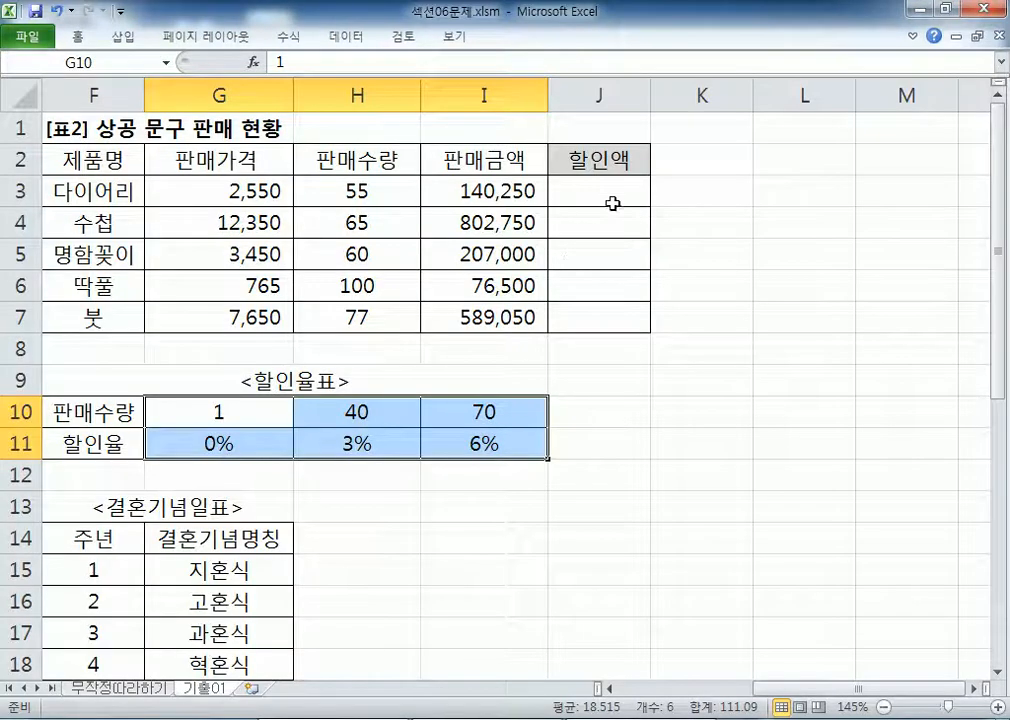
click(585, 190)
text(=H)
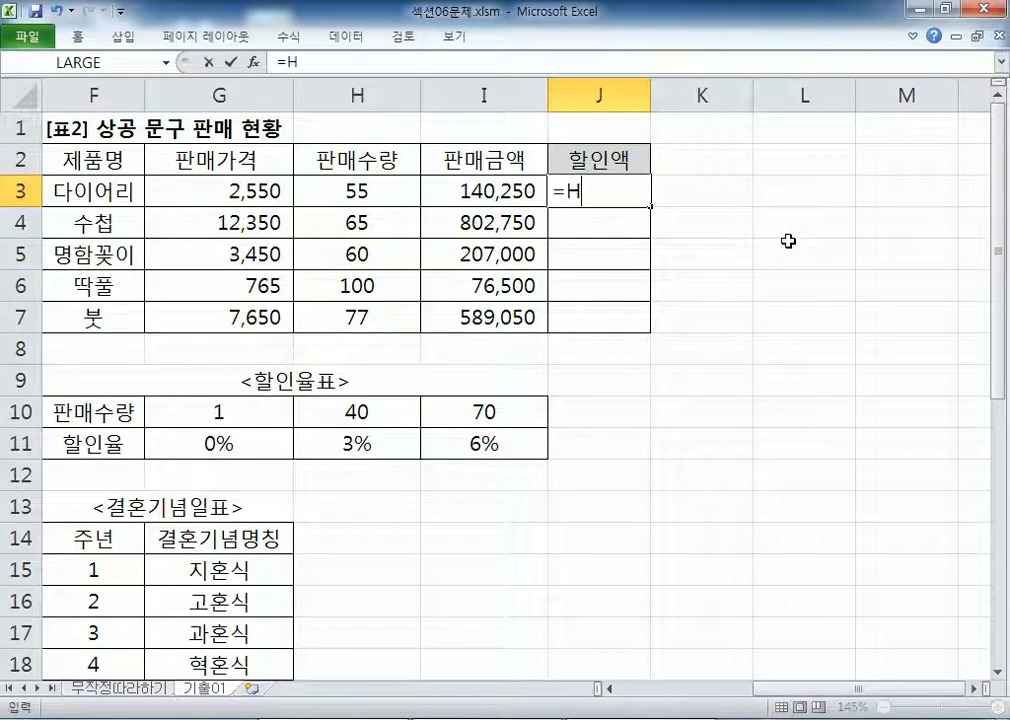
text(,L)
key(BackSpace)
key(BackSpace)
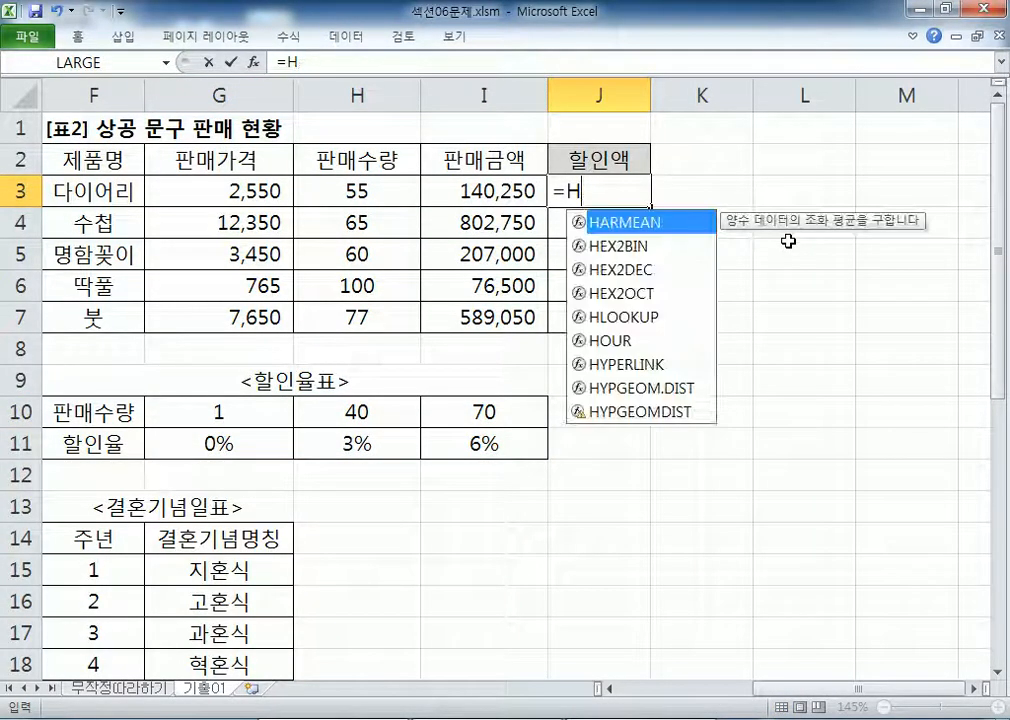
text(LO)
key(Tab)
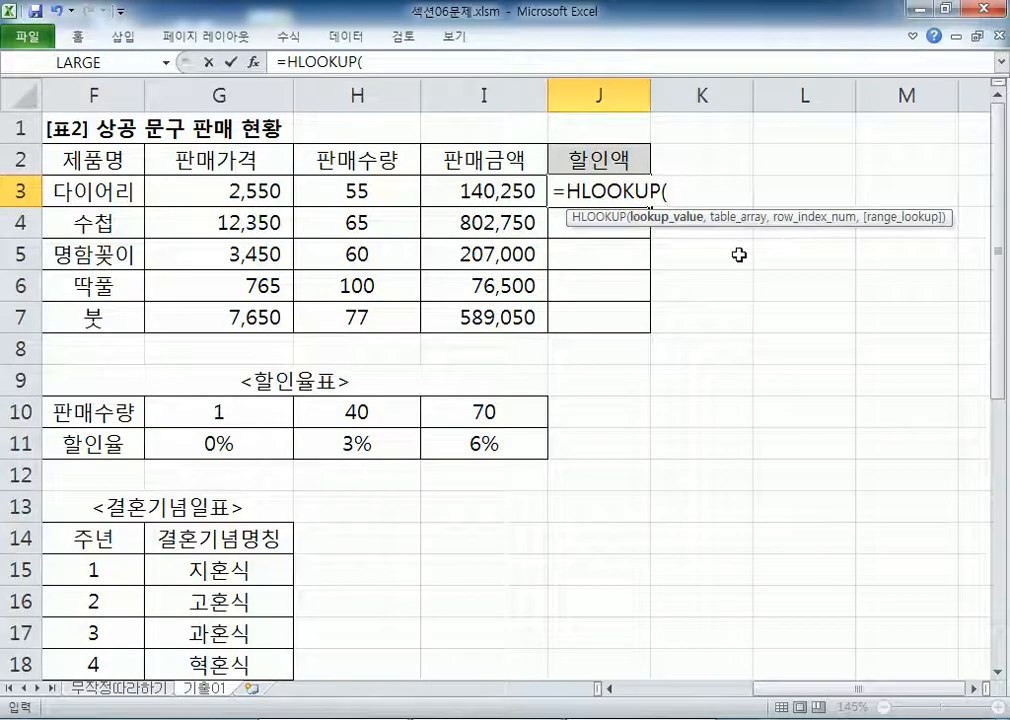
click(356, 193)
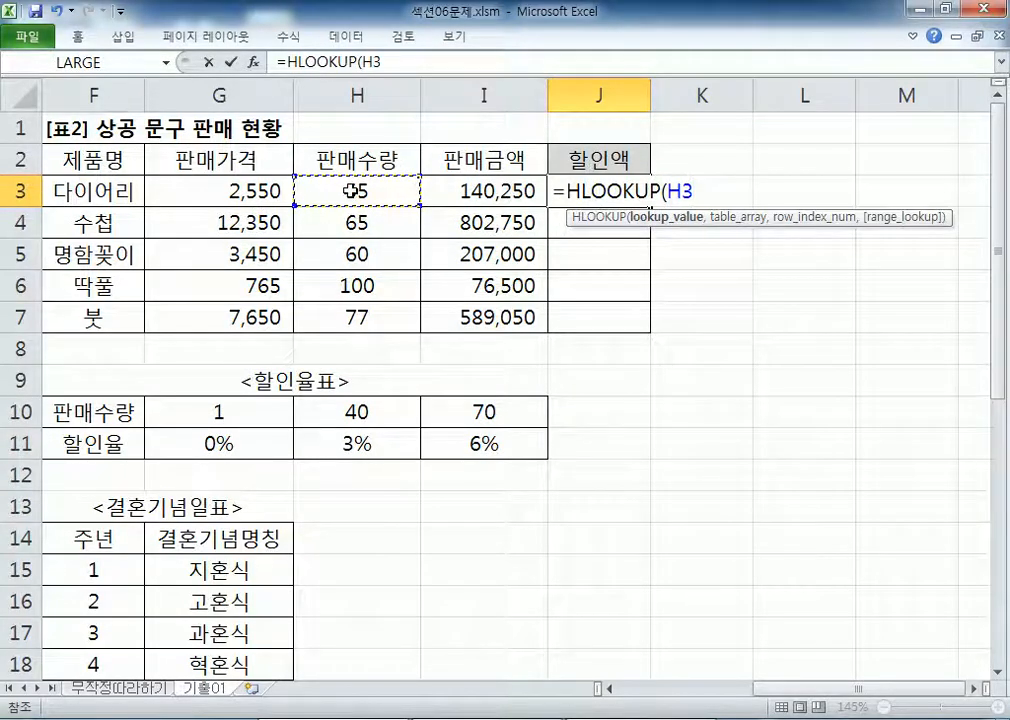
text(,)
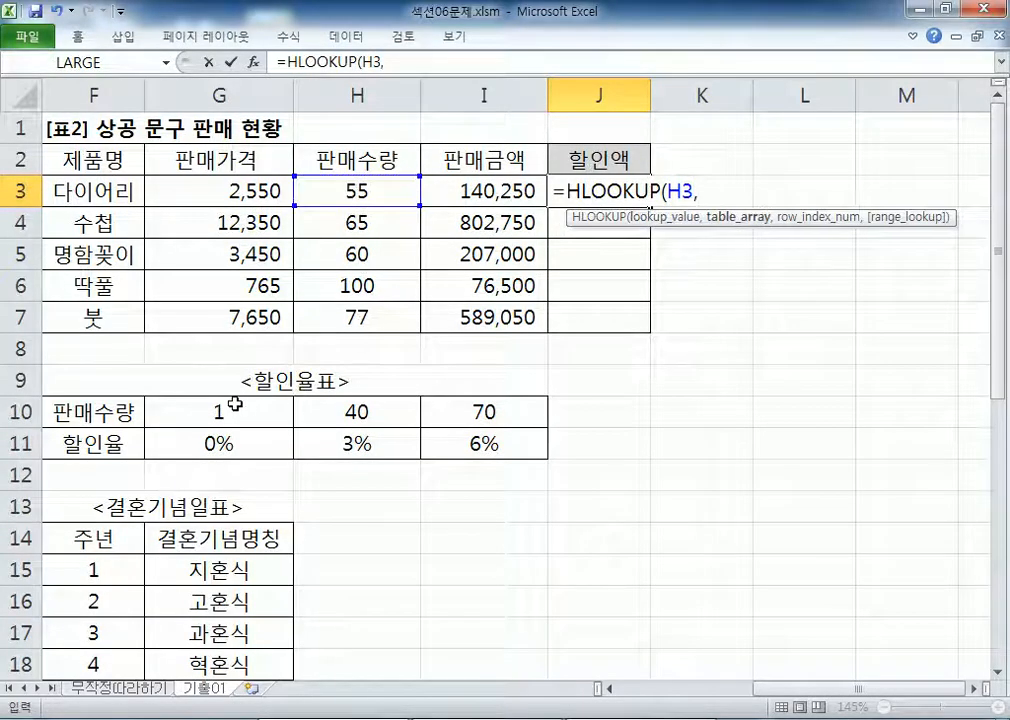
drag(228, 405, 459, 452)
key(F4)
text(,)
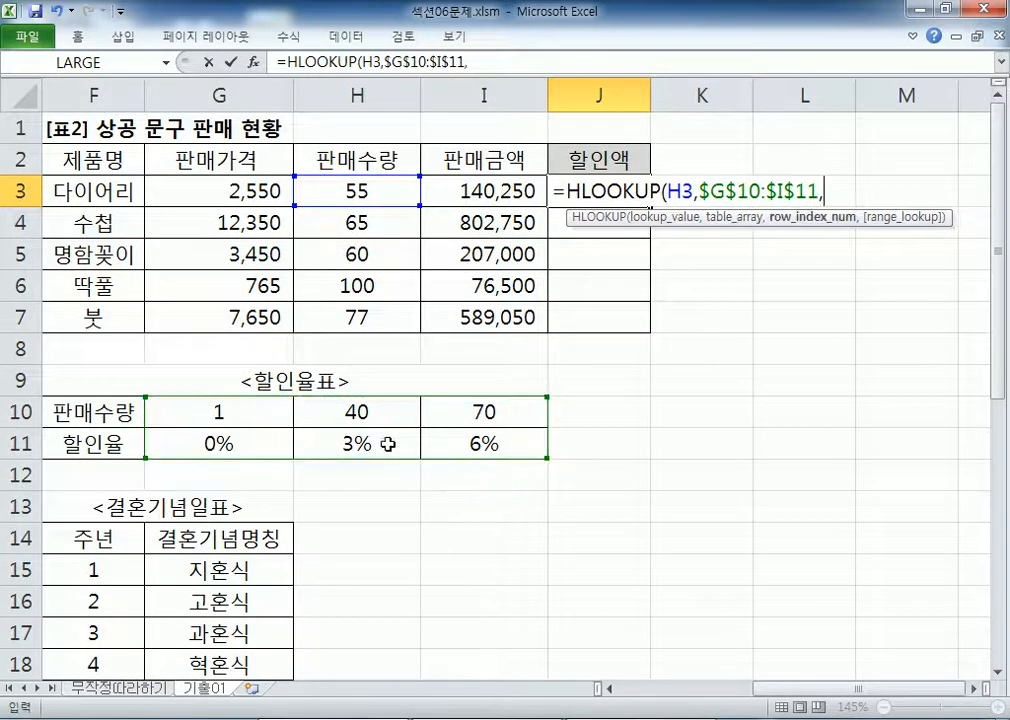
text(2)
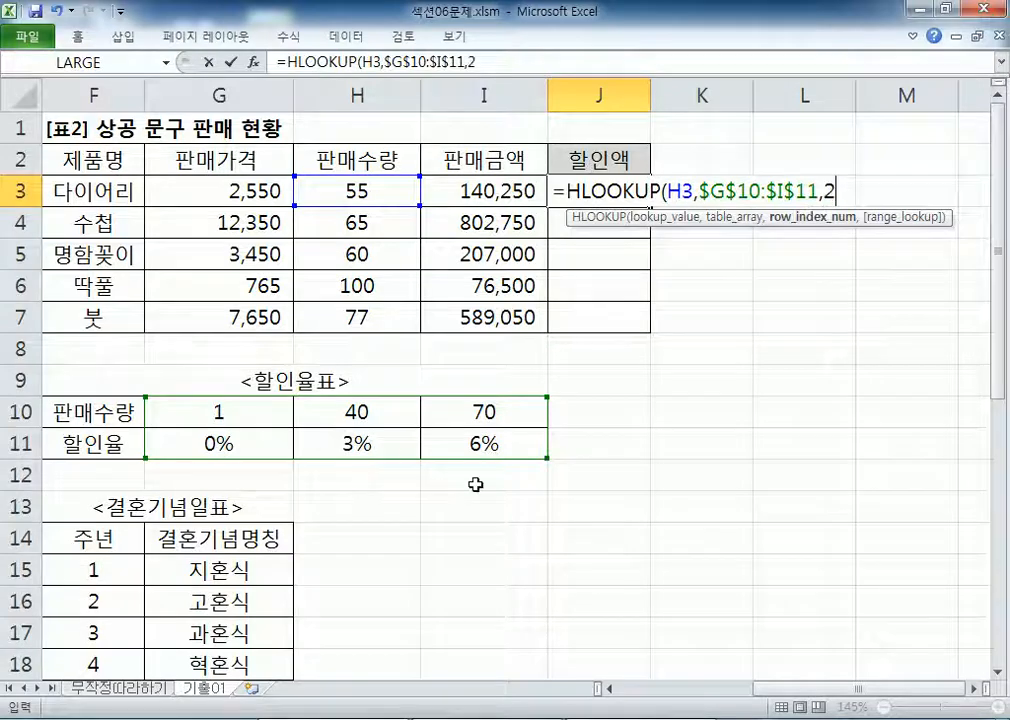
text(,)
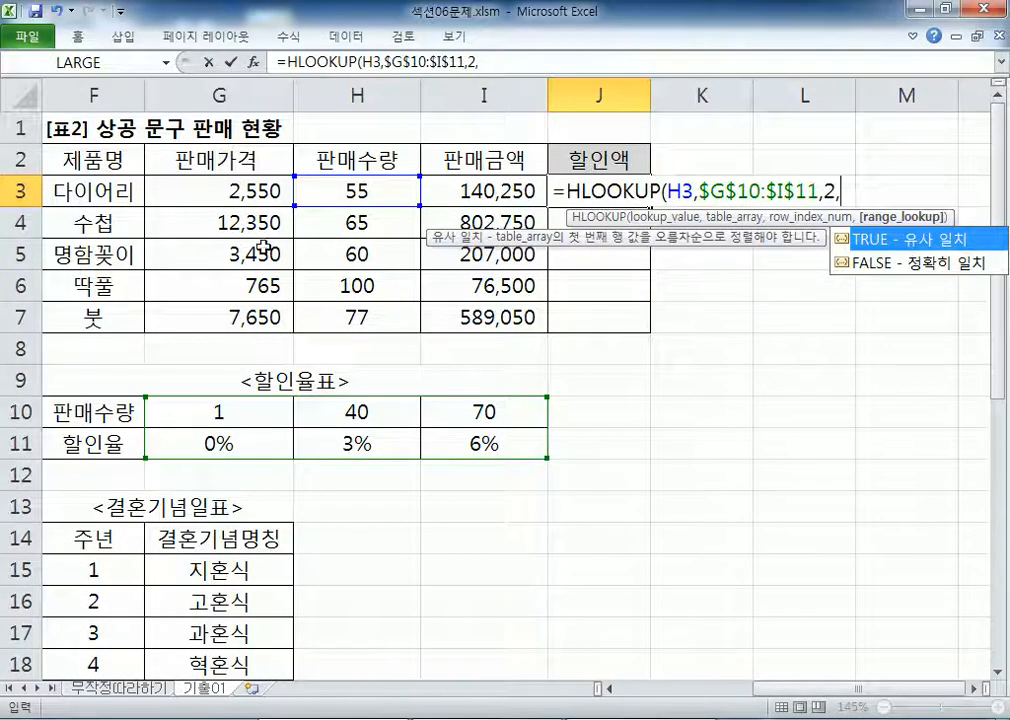
Step: Finish with TRUE, multiply by I3, and enter it so J3 shows 4,207.50
click(924, 266)
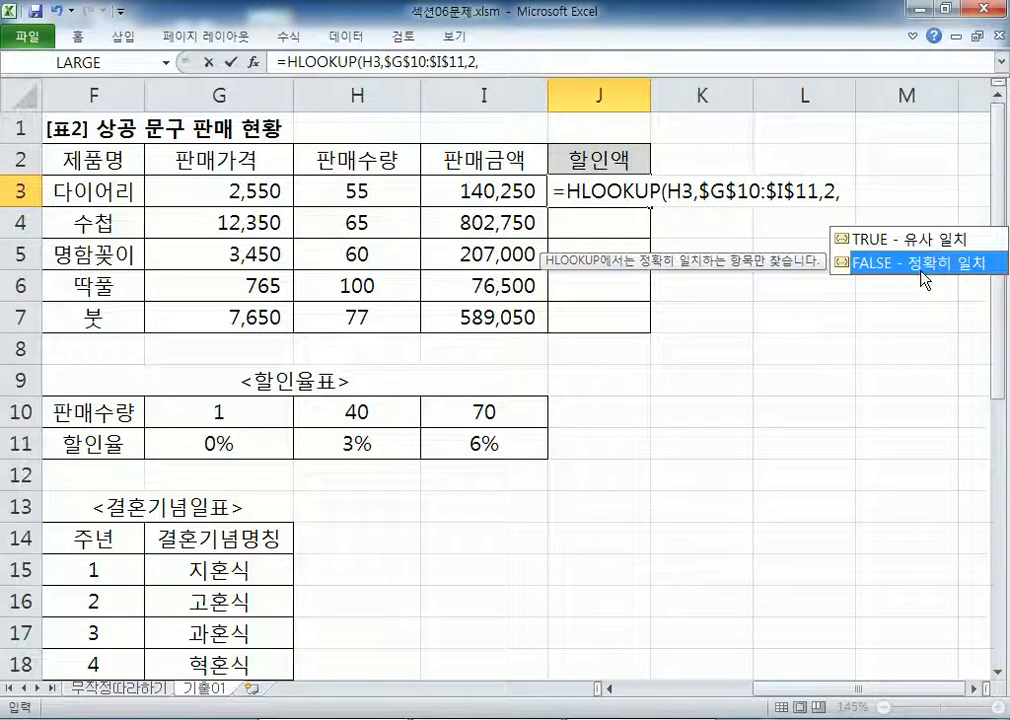
click(924, 243)
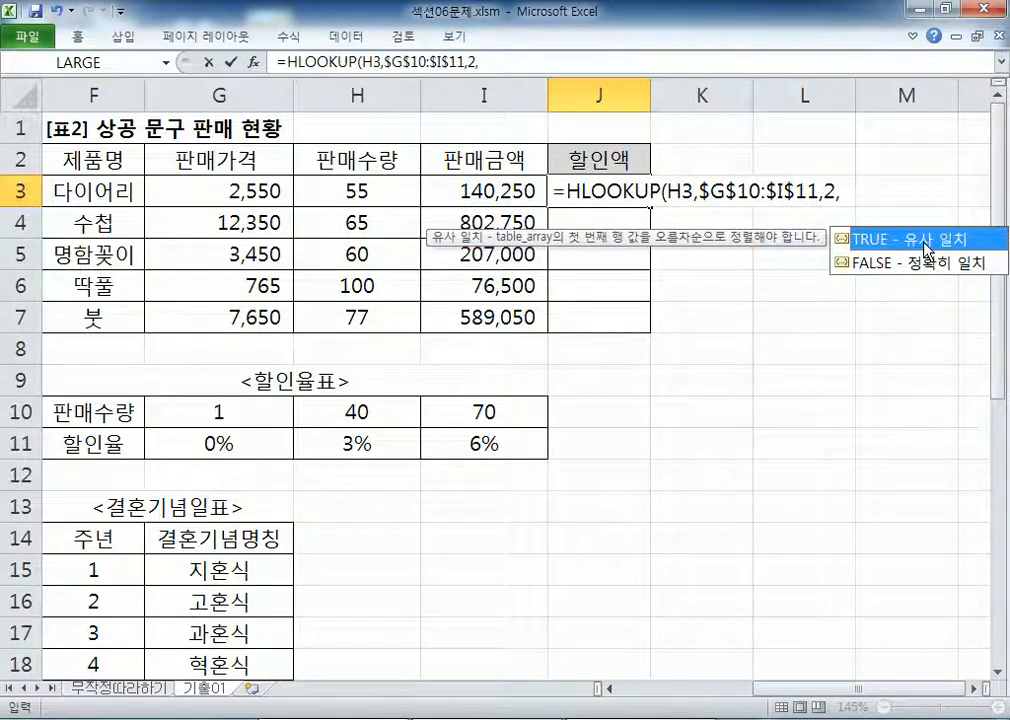
double_click(926, 245)
double_click(845, 192)
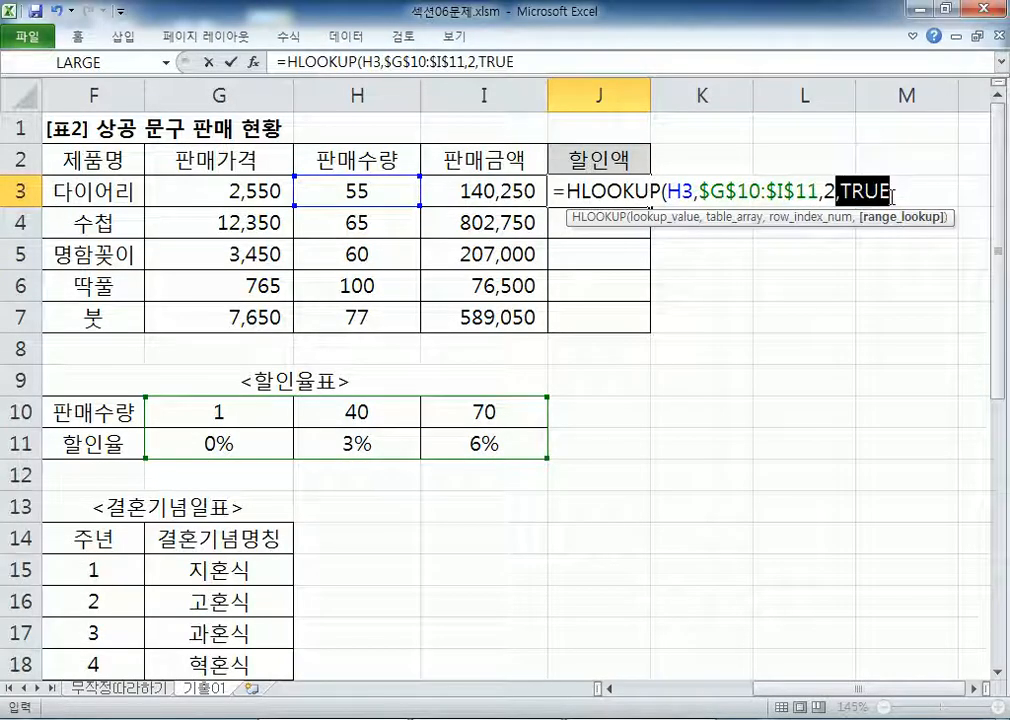
click(904, 195)
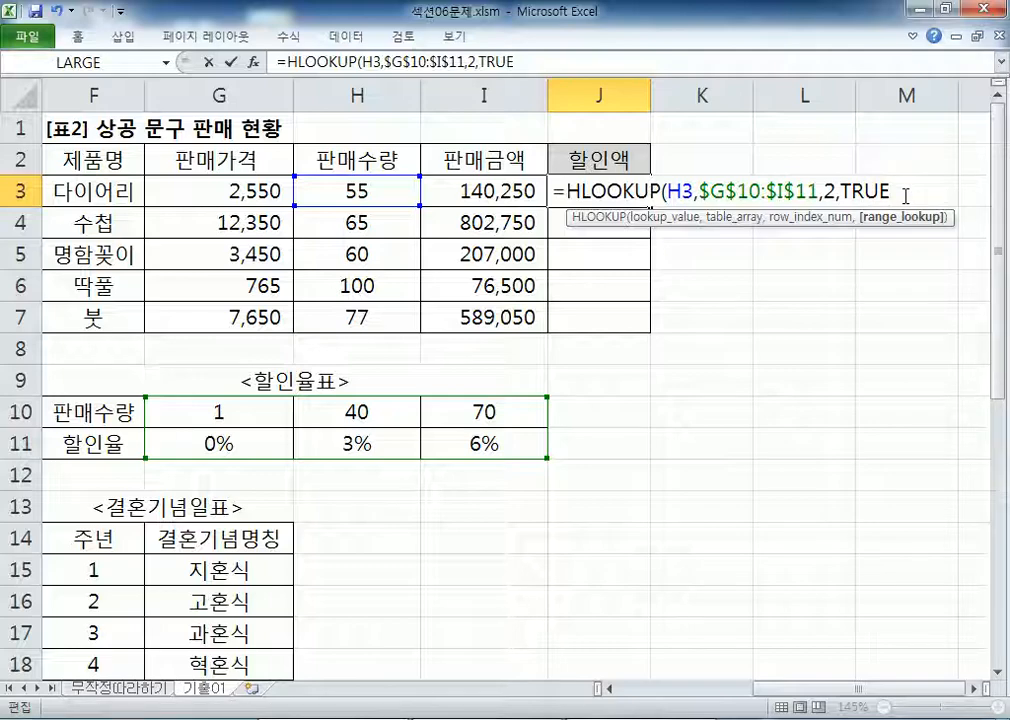
text())
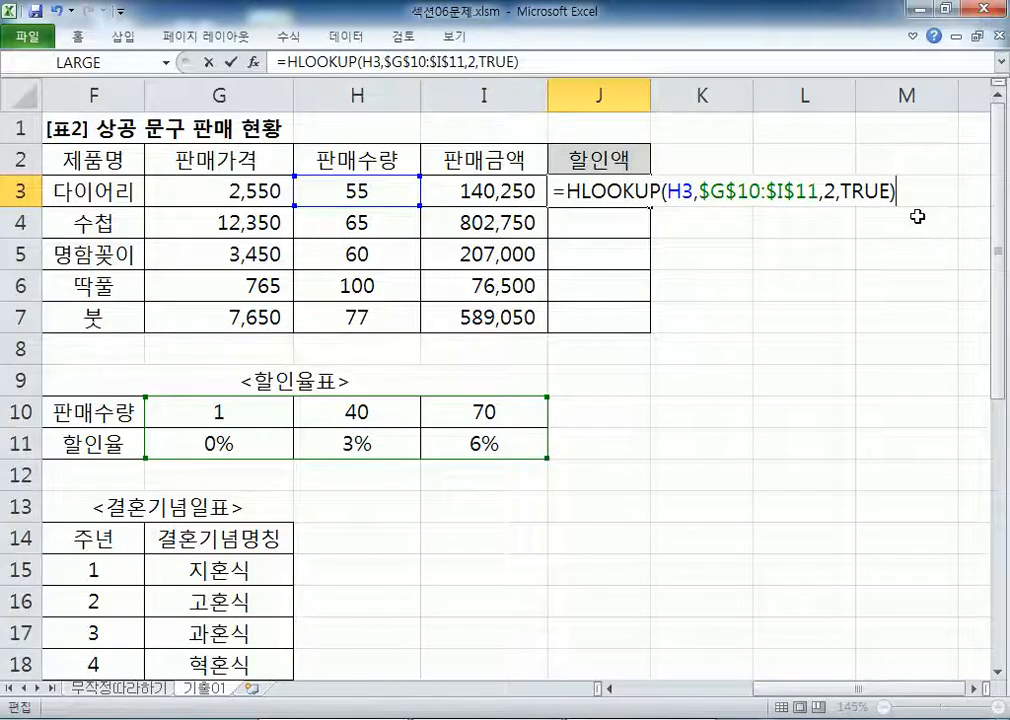
text(*)
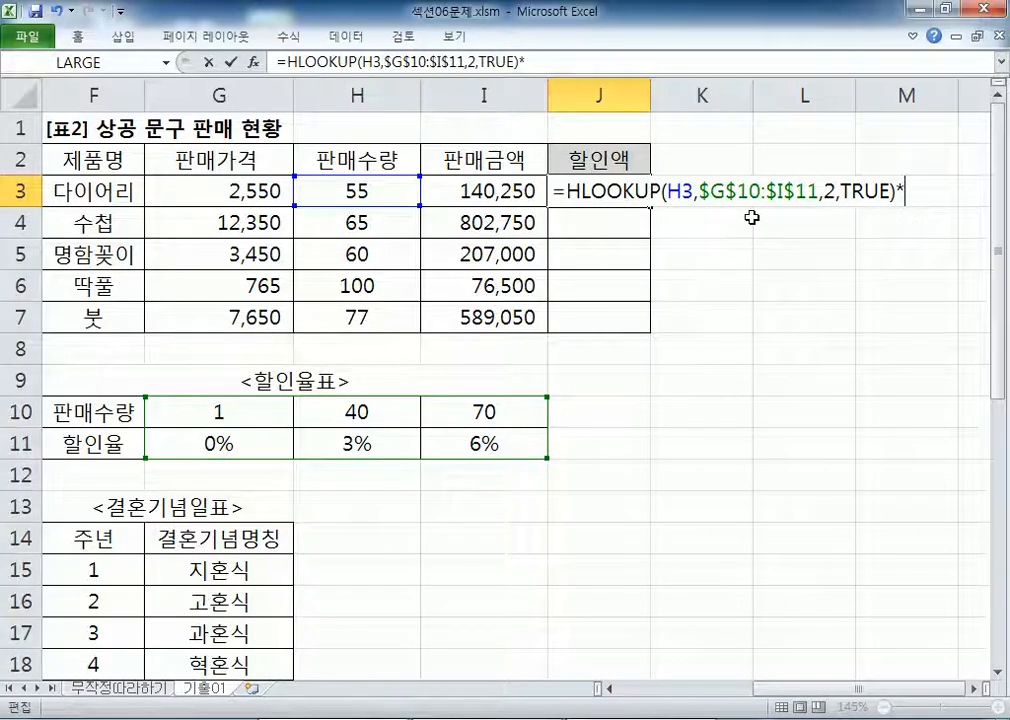
click(479, 194)
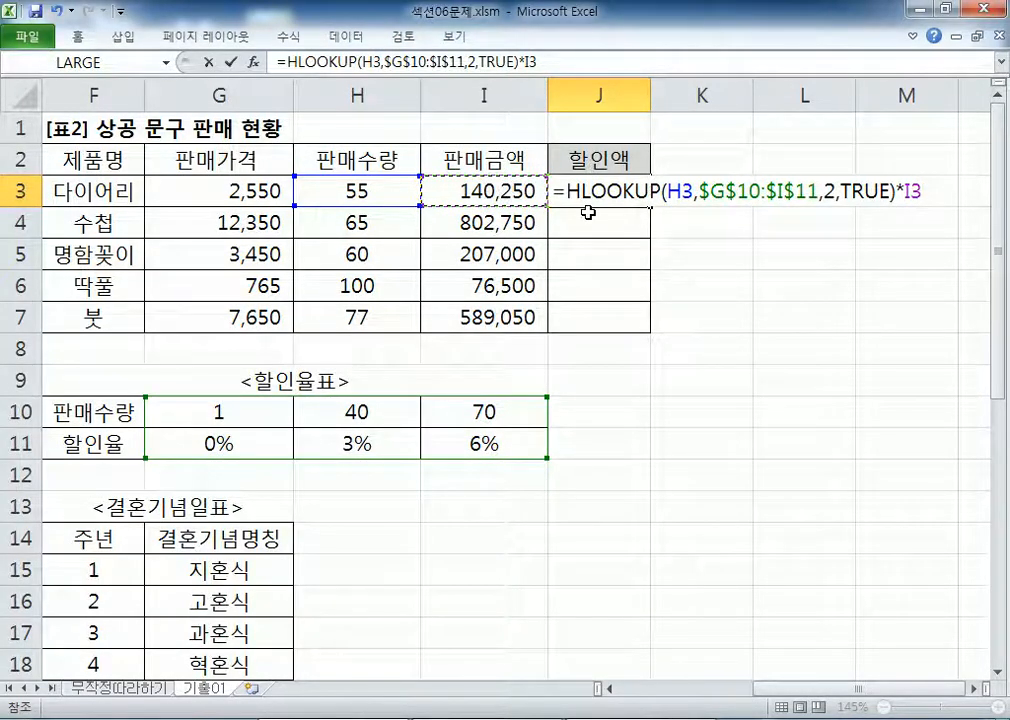
key(Return)
key(Up)
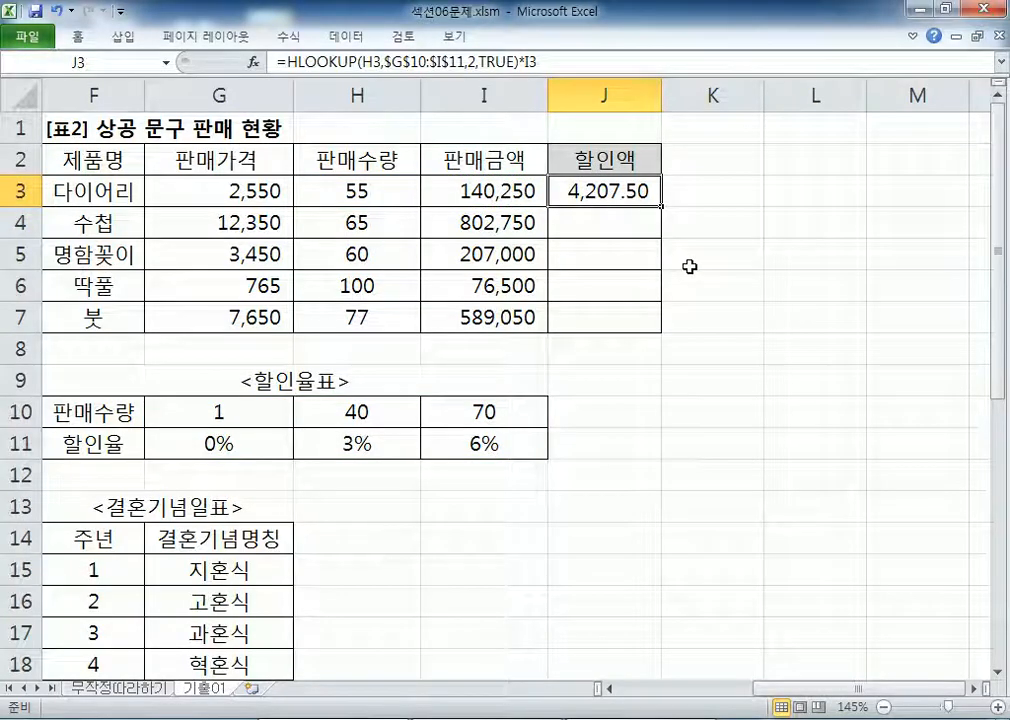
double_click(597, 190)
Step: Wrap J3's HLOOKUP formula in ROUNDUP with -2 digits
key(Escape)
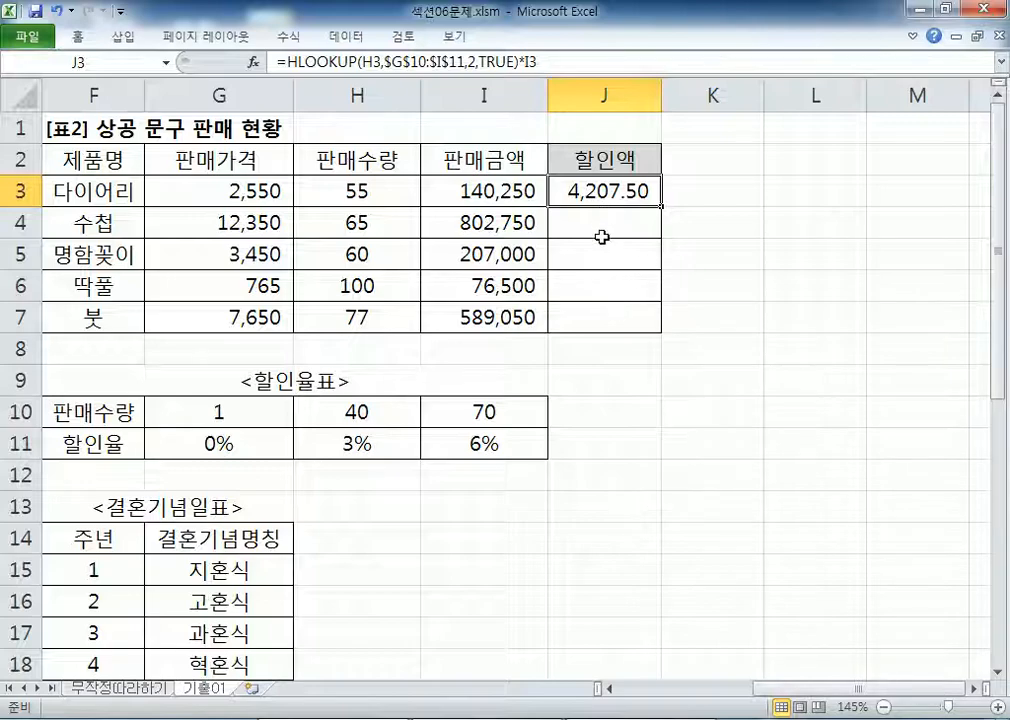
key(F2)
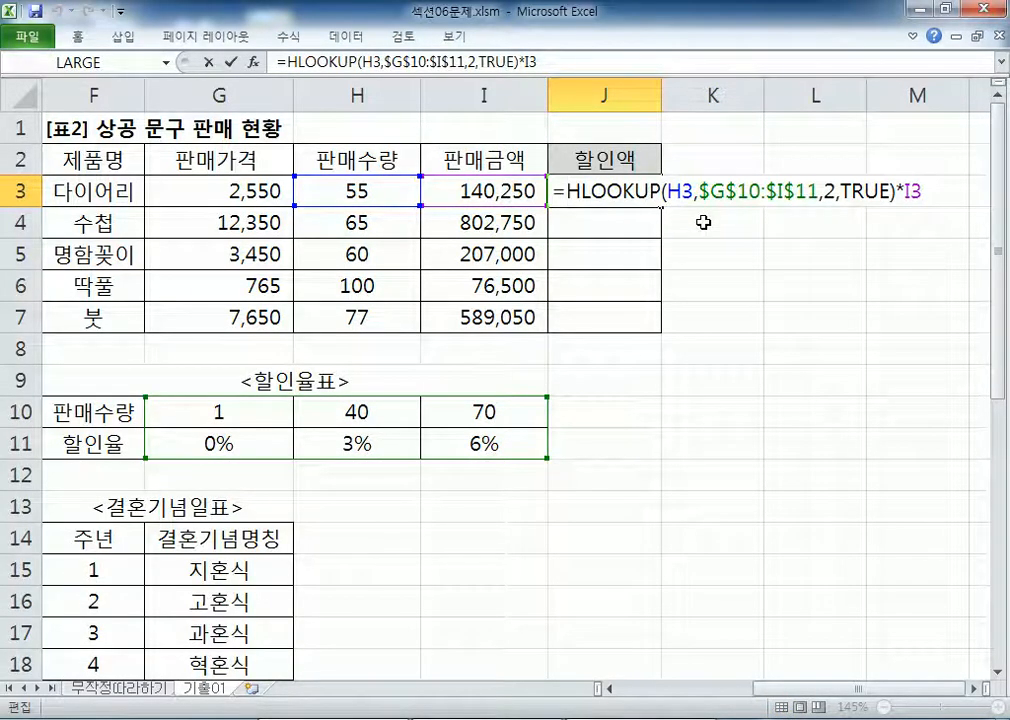
text(ROUND)
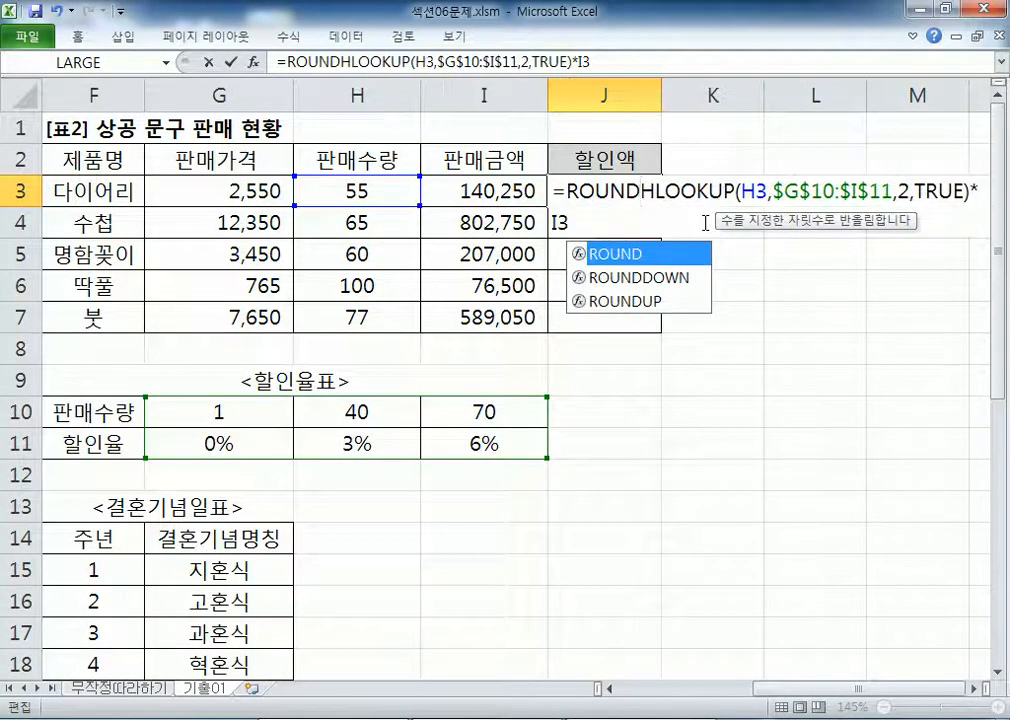
key(Down)
key(Down)
key(Tab)
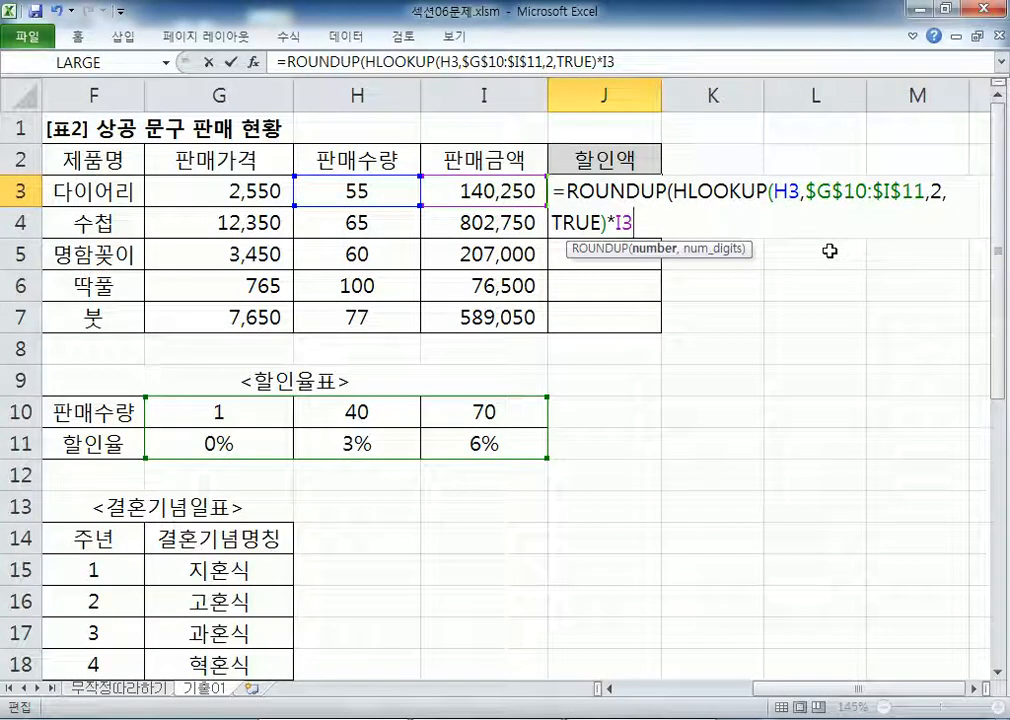
text(,)
text(-2))
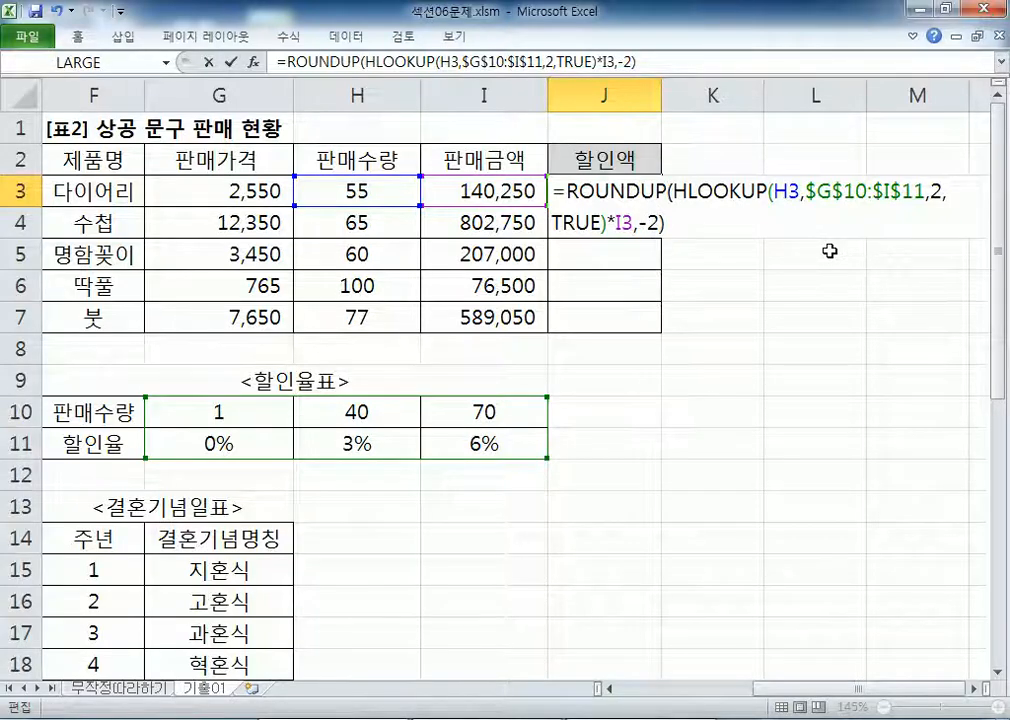
key(ctrl+Return)
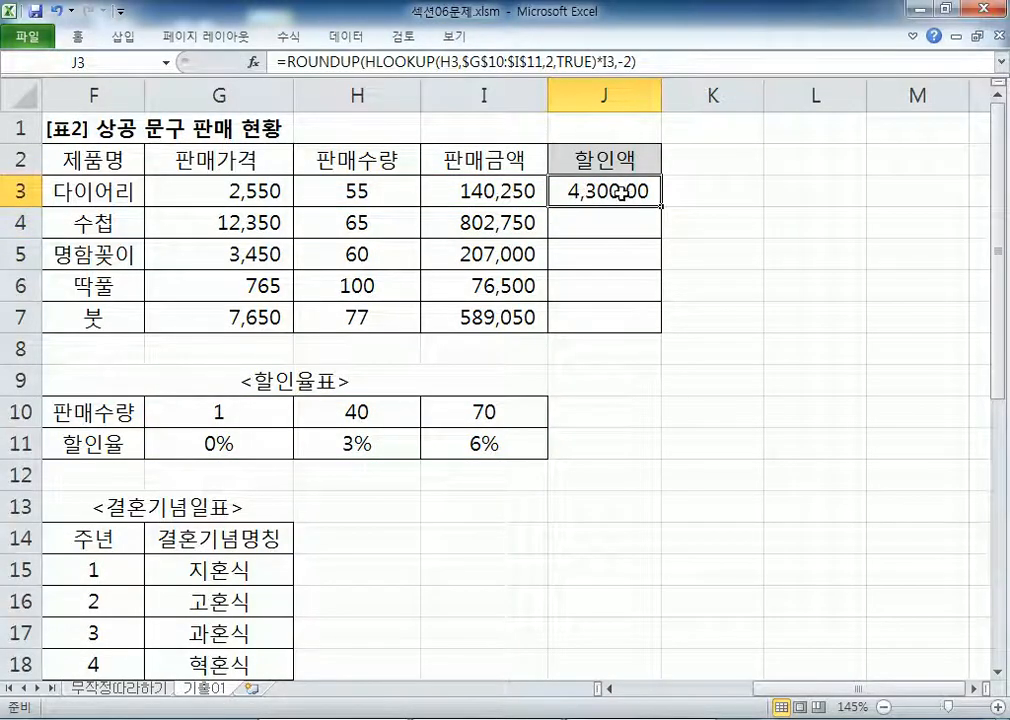
Step: Undo the J3 formulas, check the ROUNDUP notes, then restore the unrounded HLOOKUP formula
key(ctrl+z)
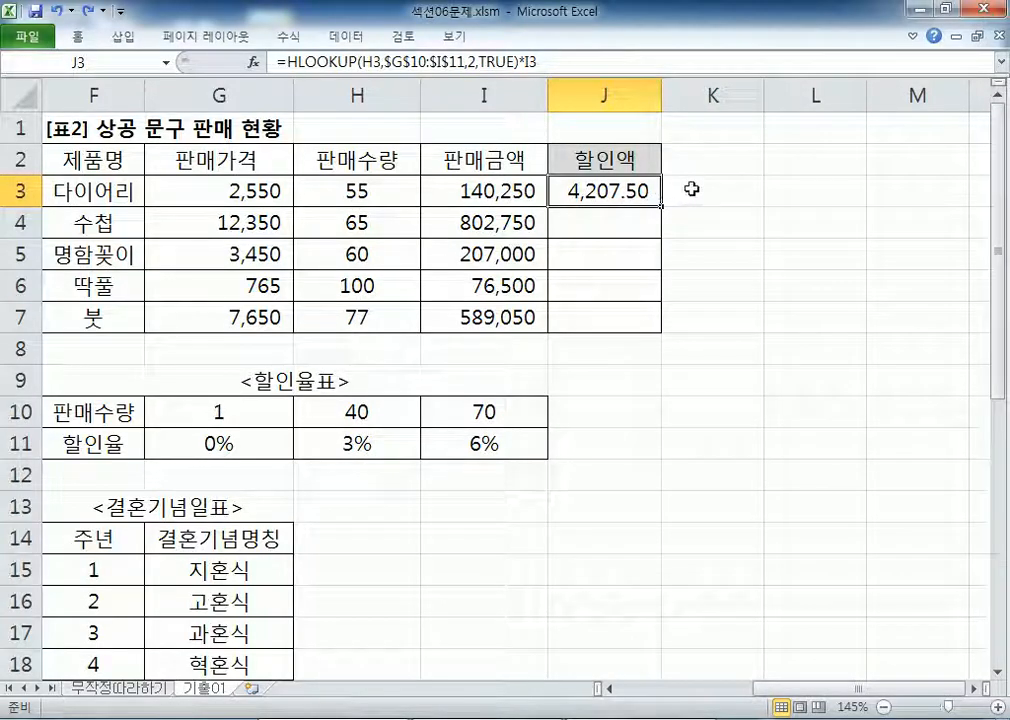
key(ctrl+z)
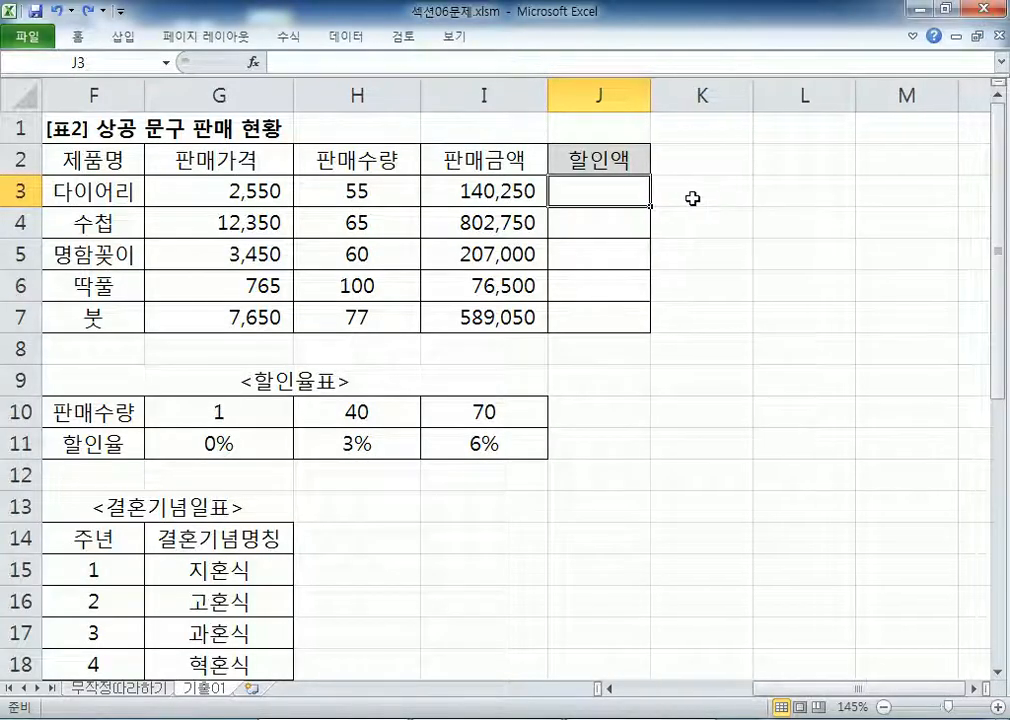
key(F2)
key(alt+Tab)
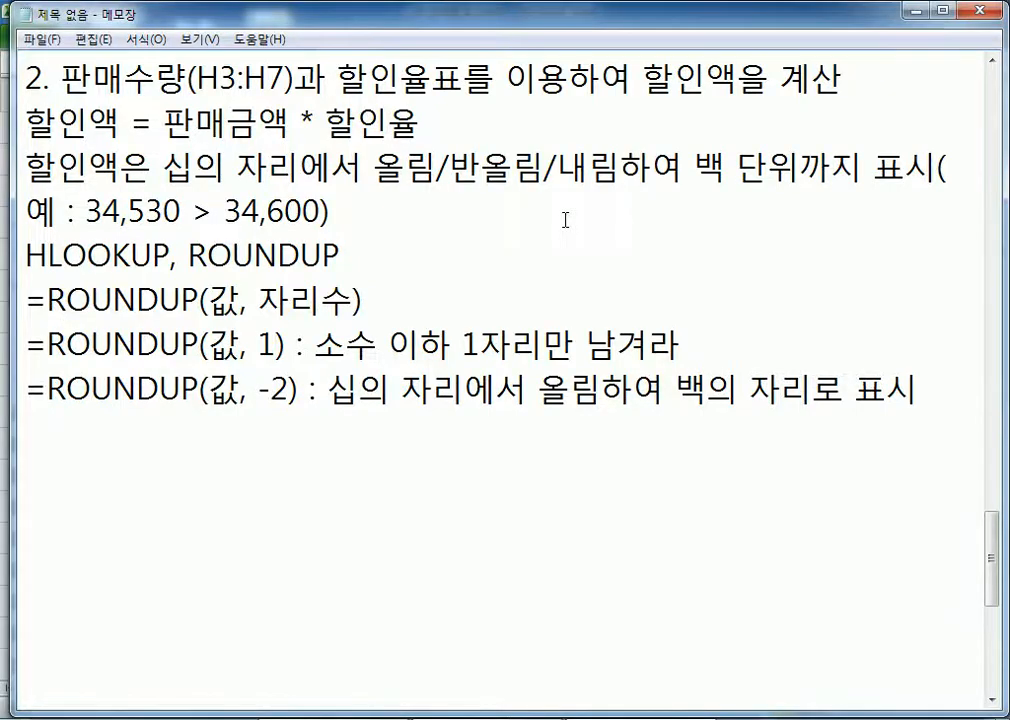
key(alt+Tab)
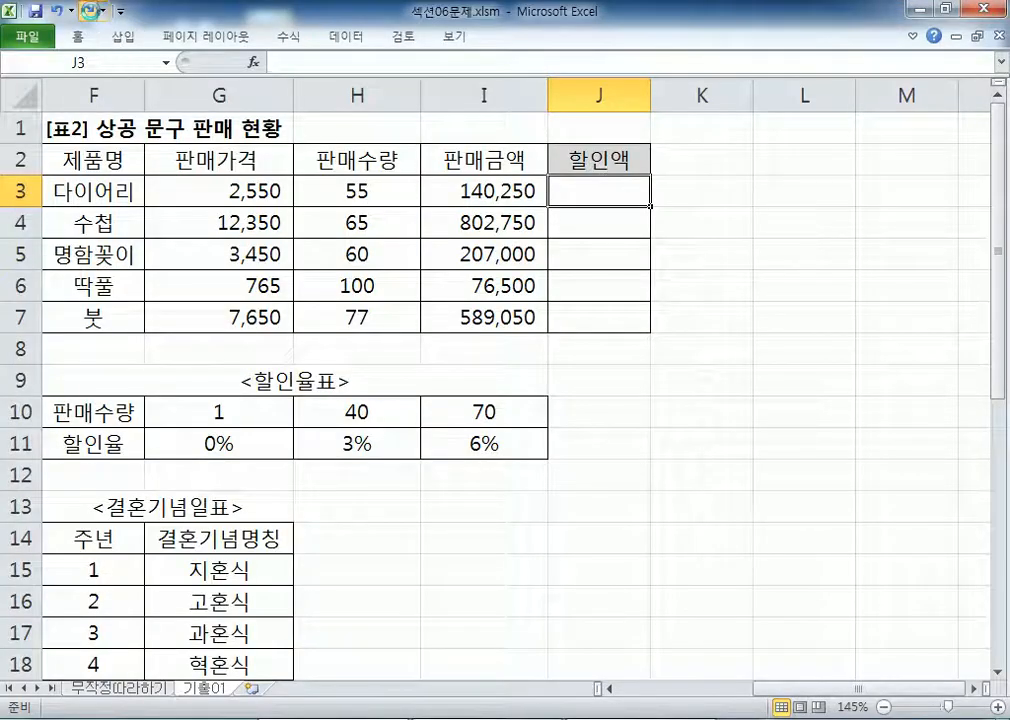
text(=HLOOKUP(H3,$G$10:$I$11,2,TRUE)*I3)
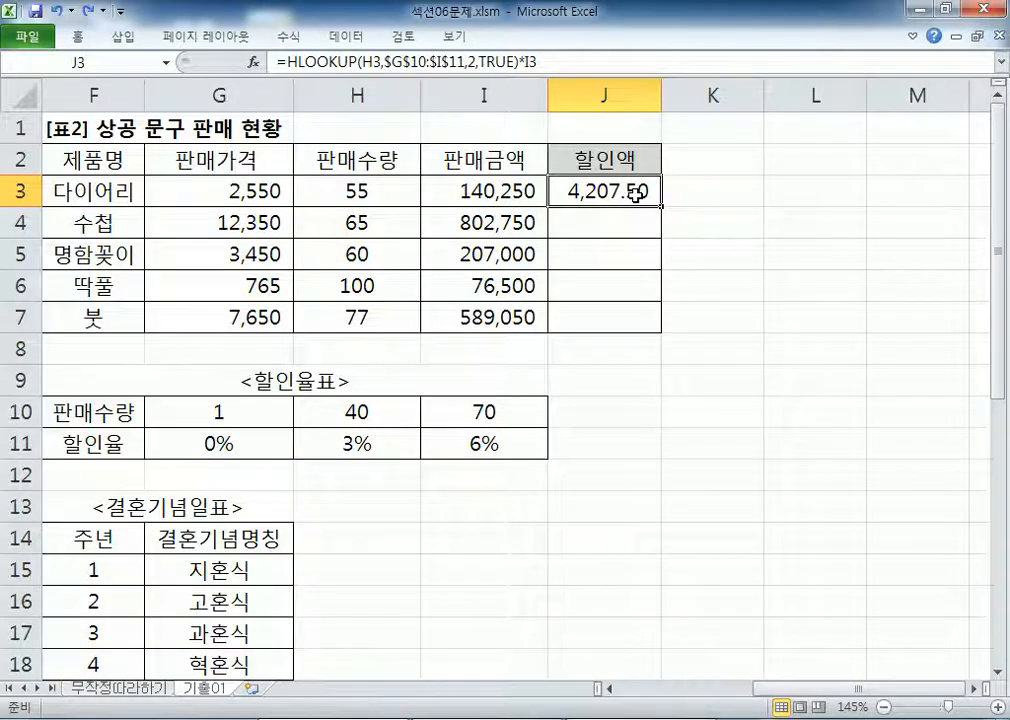
Step: Restart J3 as =ROUNDUP(HLOOKUP(H3, using the sales quantity as lookup value
click(63, 13)
text(=ROUND)
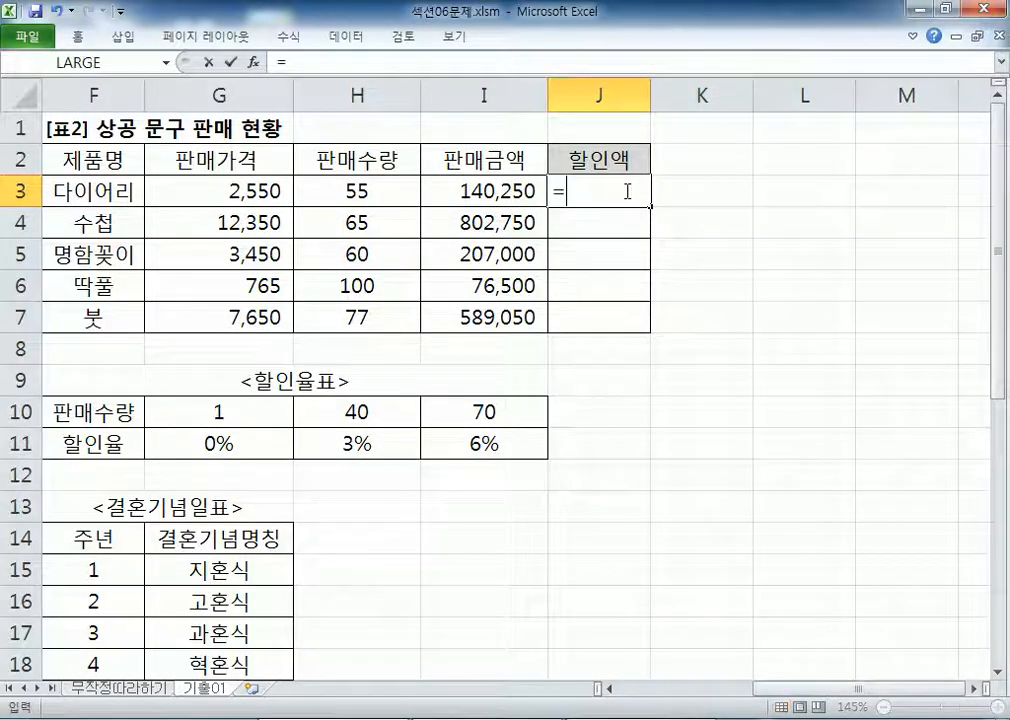
key(Down)
key(Down)
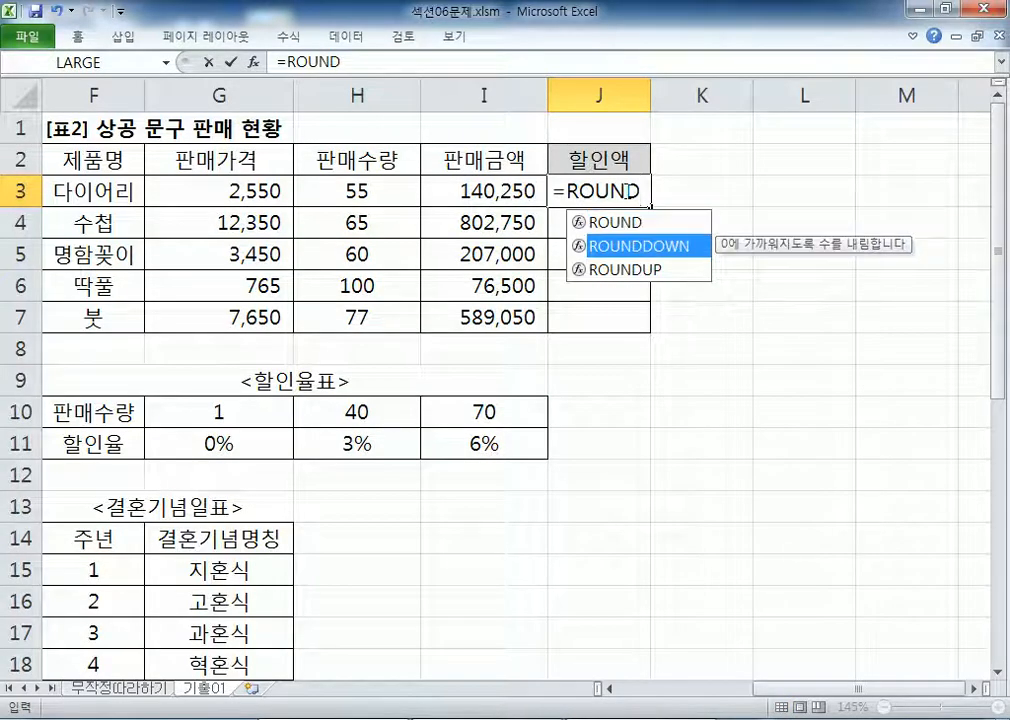
key(Tab)
text(HLO)
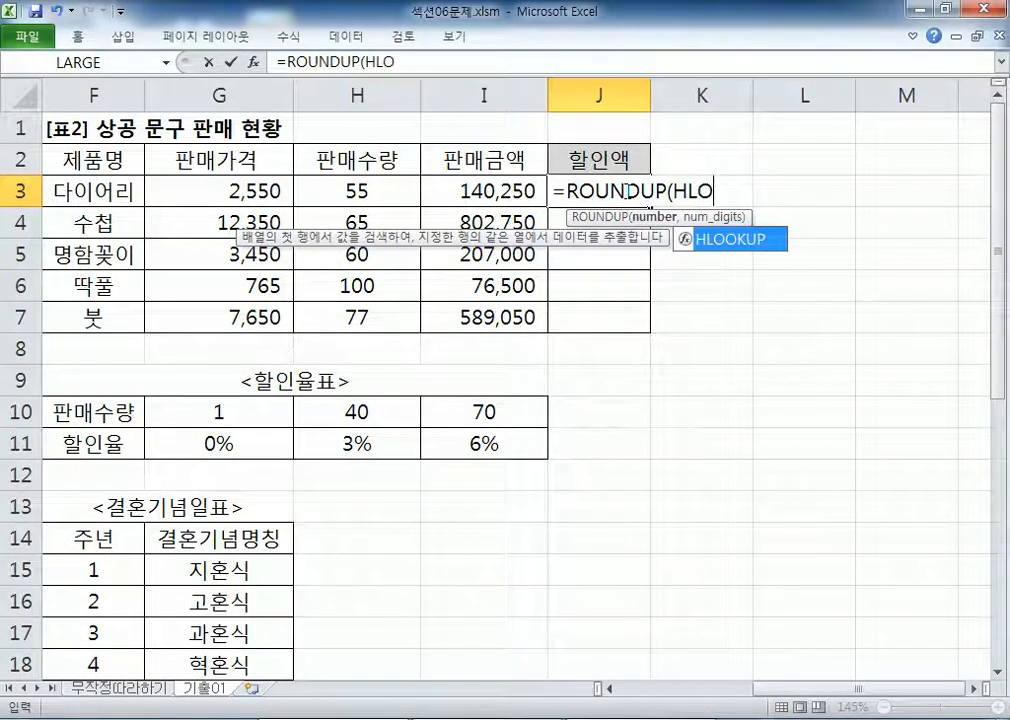
key(Tab)
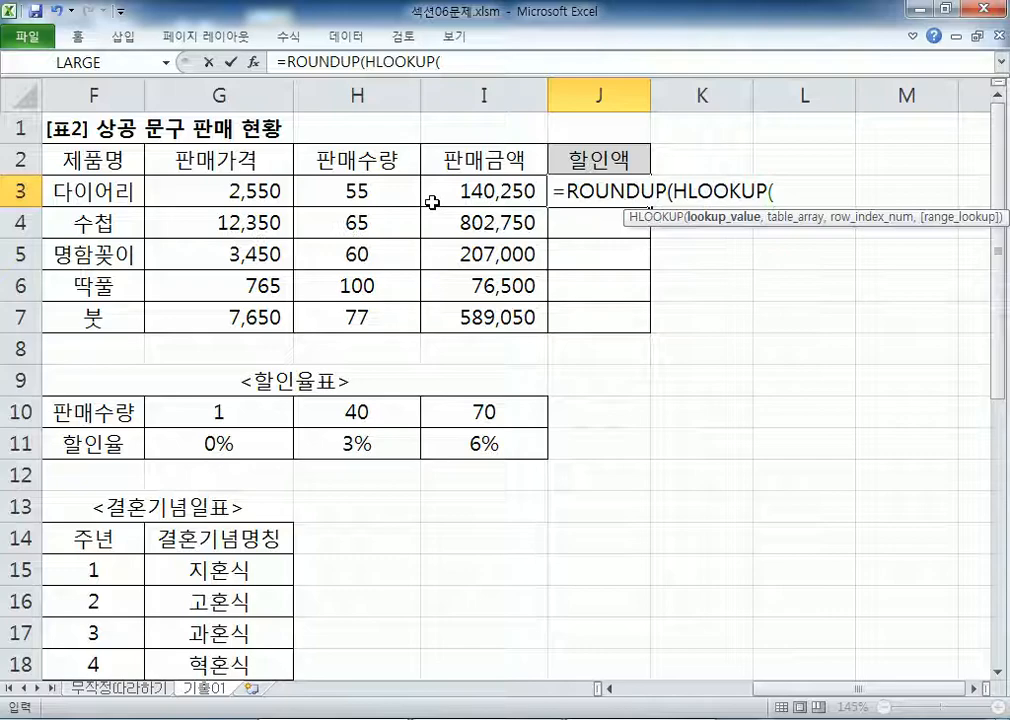
click(358, 191)
text(,)
Step: Complete it with $G$10:$I$11,2,TRUE)*I3,-2) and fill down to J7 (4,300 to 35,400)
drag(222, 412, 514, 442)
key(F4)
text(,2,)
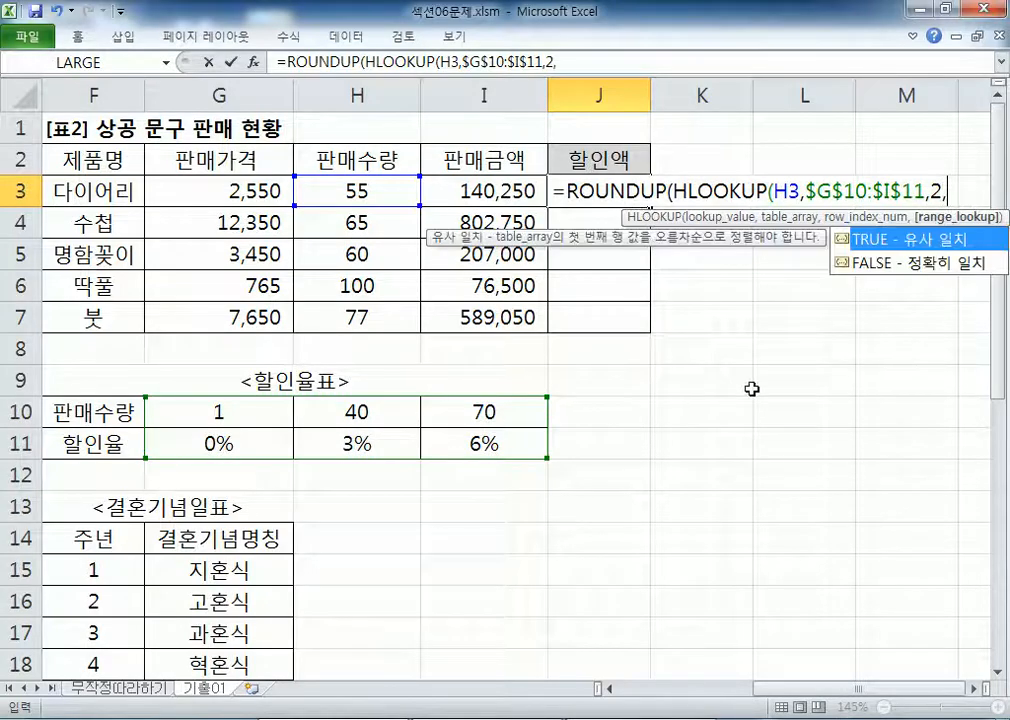
double_click(898, 239)
text()*)
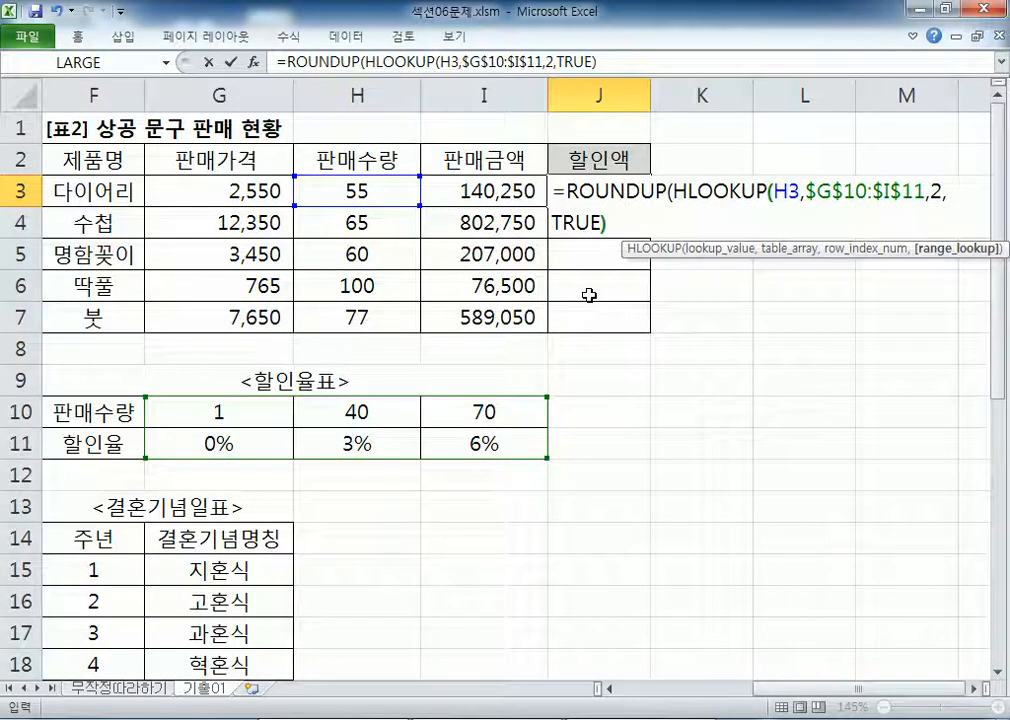
click(490, 190)
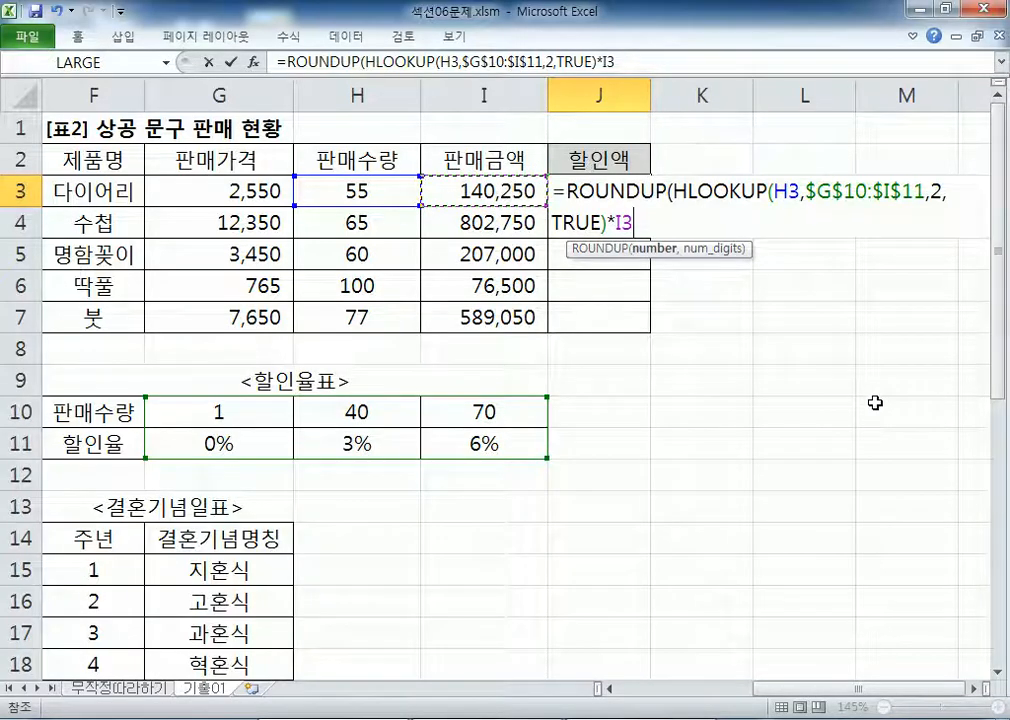
text(,-2))
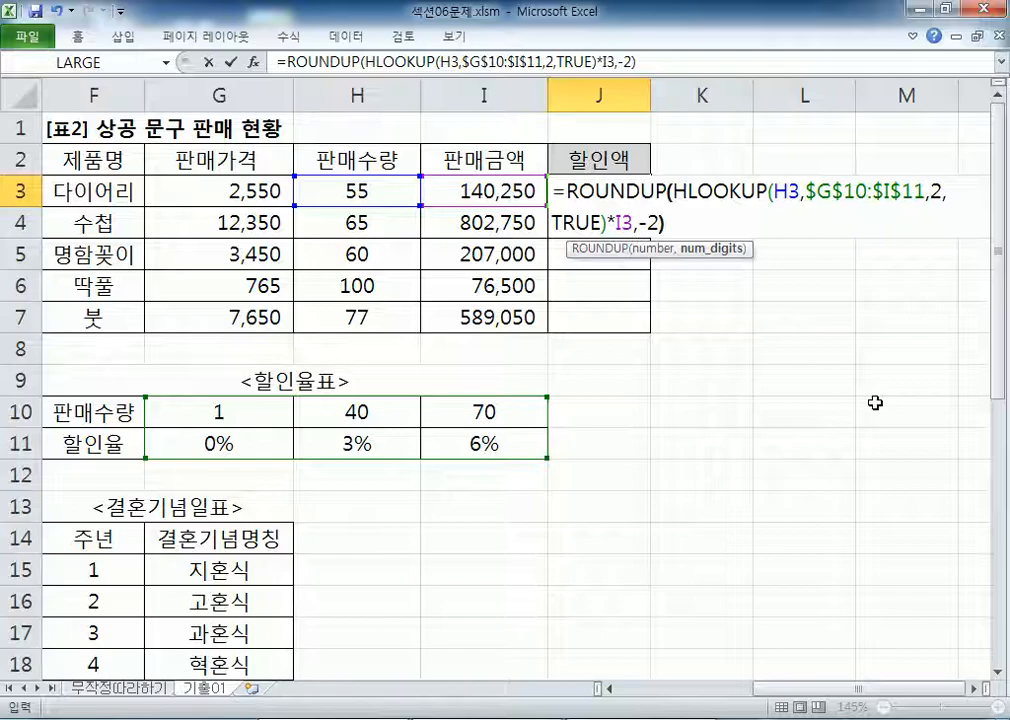
key(Return)
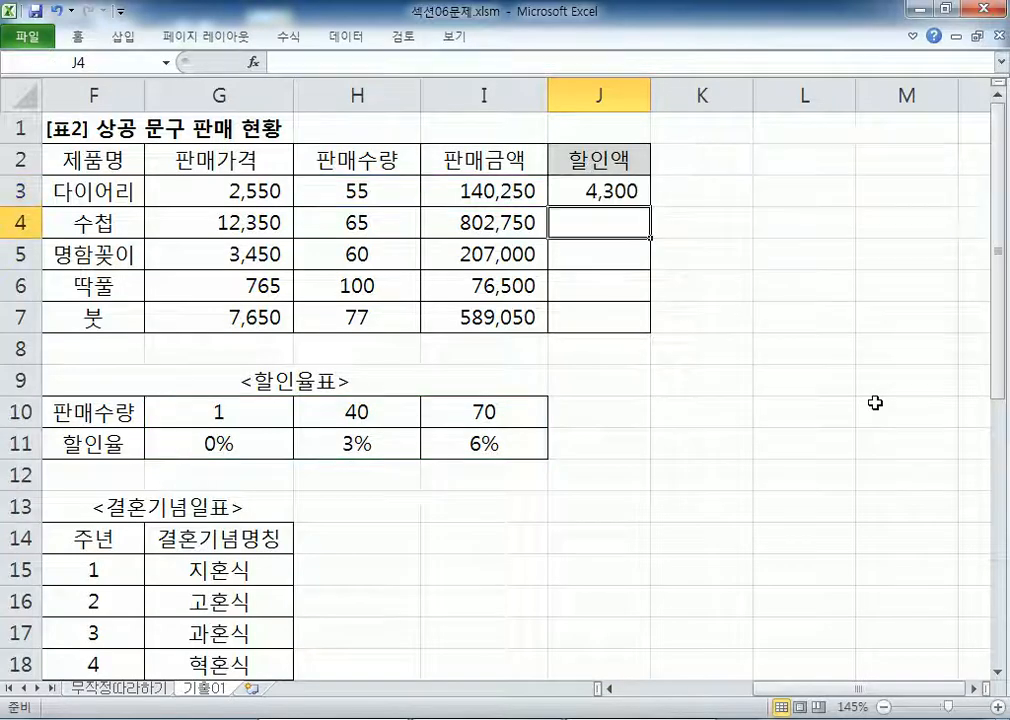
click(607, 198)
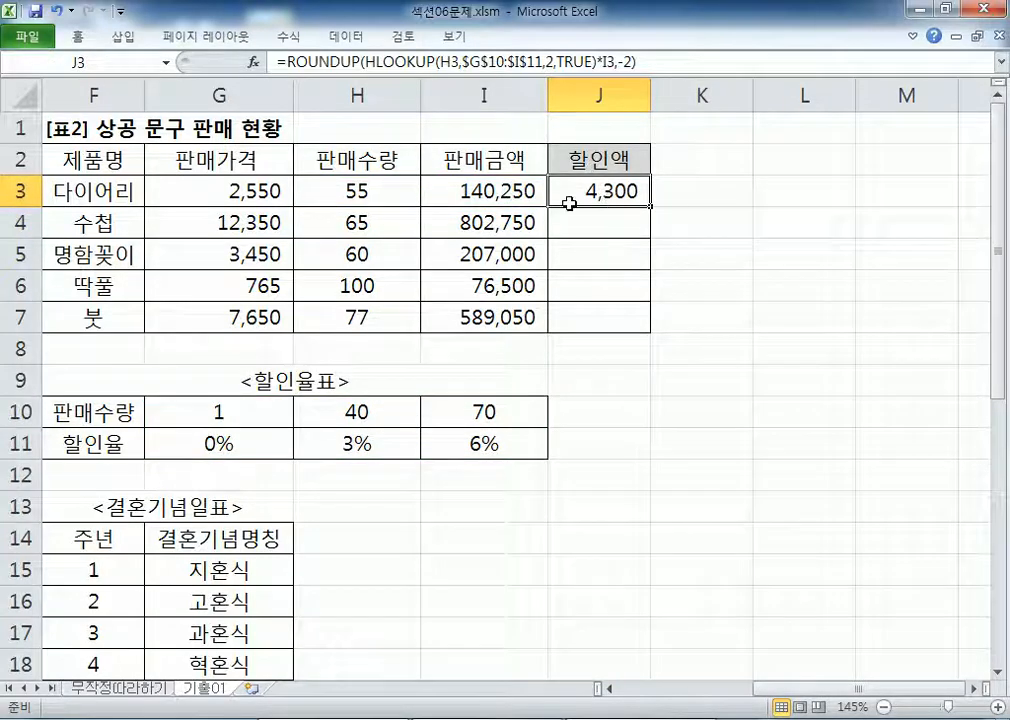
drag(651, 205, 651, 331)
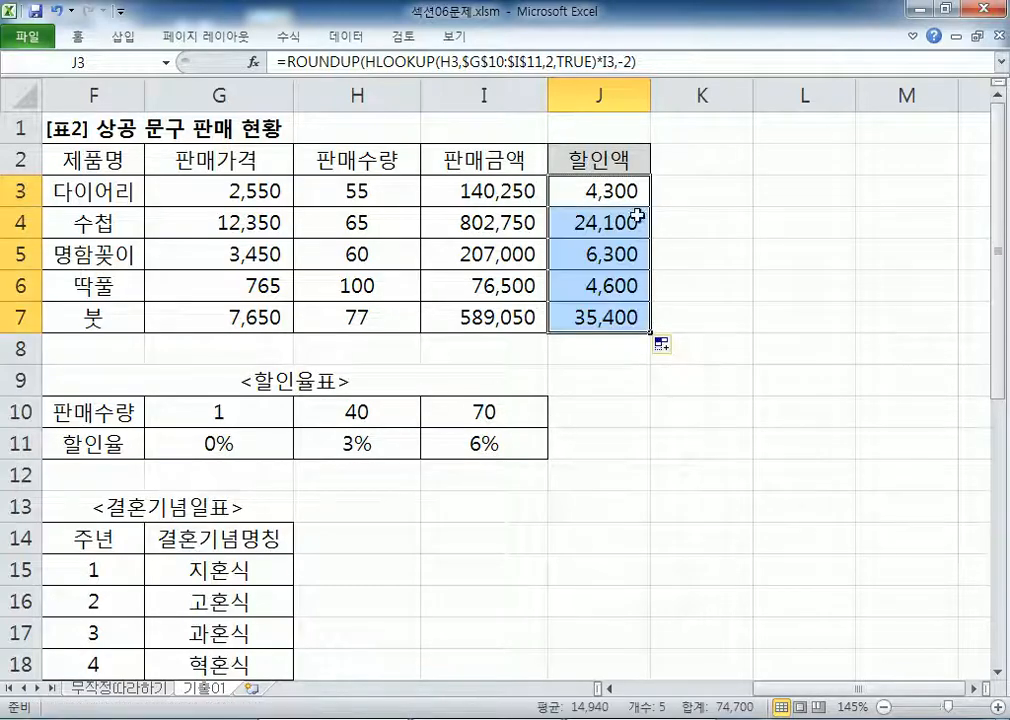
Step: Copy the HLOOKUP portion of J3's formula from the formula bar
click(597, 62)
drag(597, 62, 358, 50)
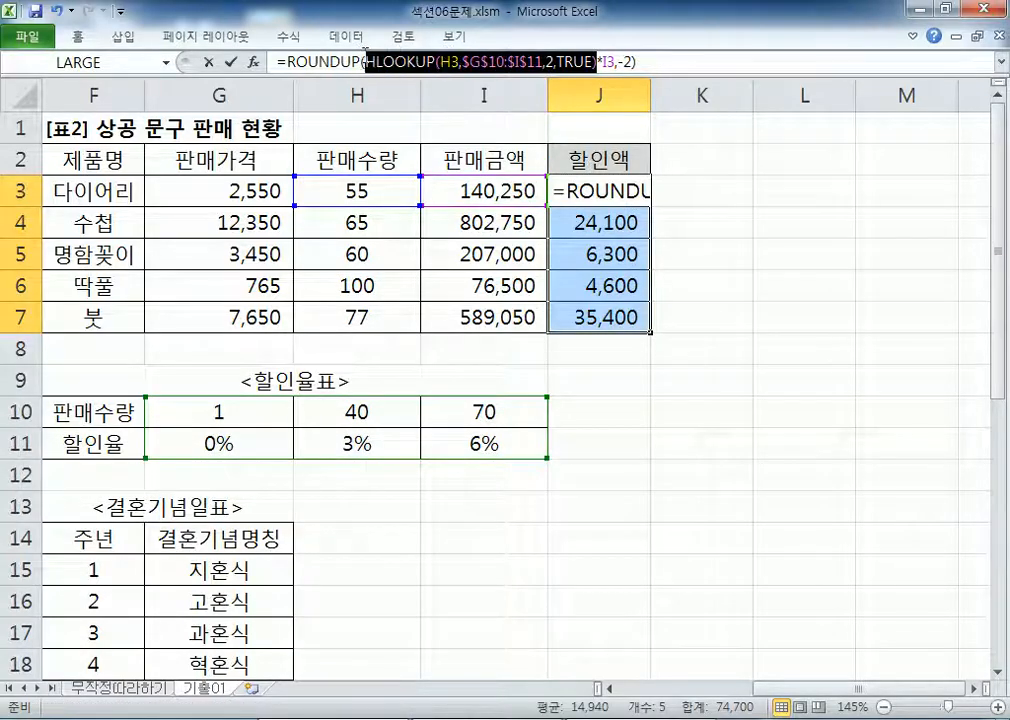
click(616, 63)
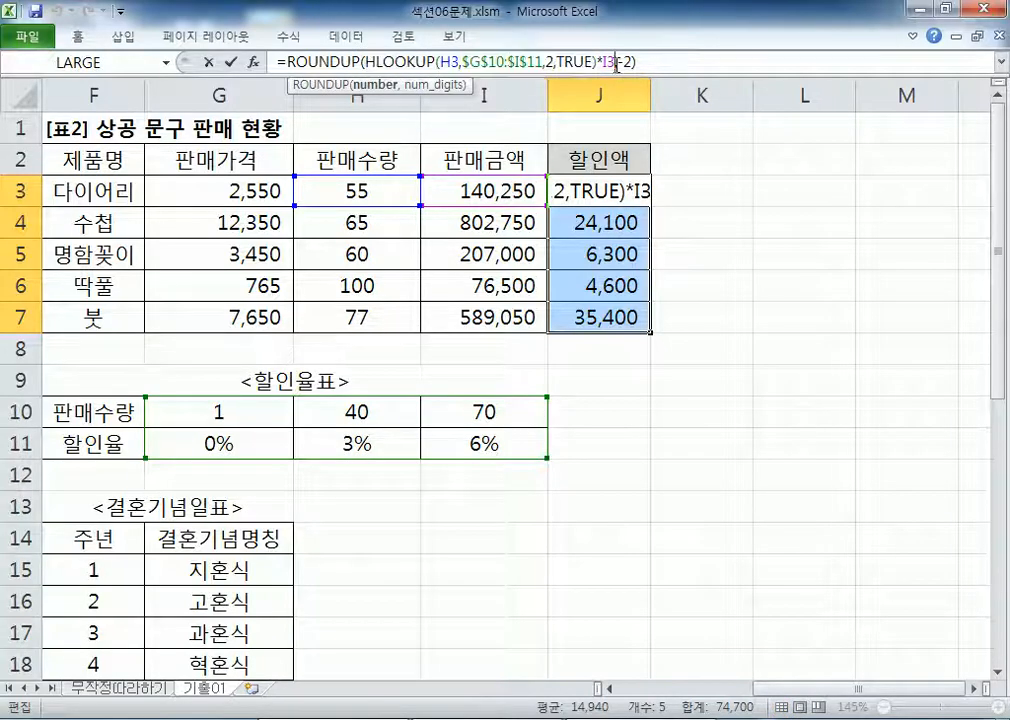
drag(616, 63, 550, 60)
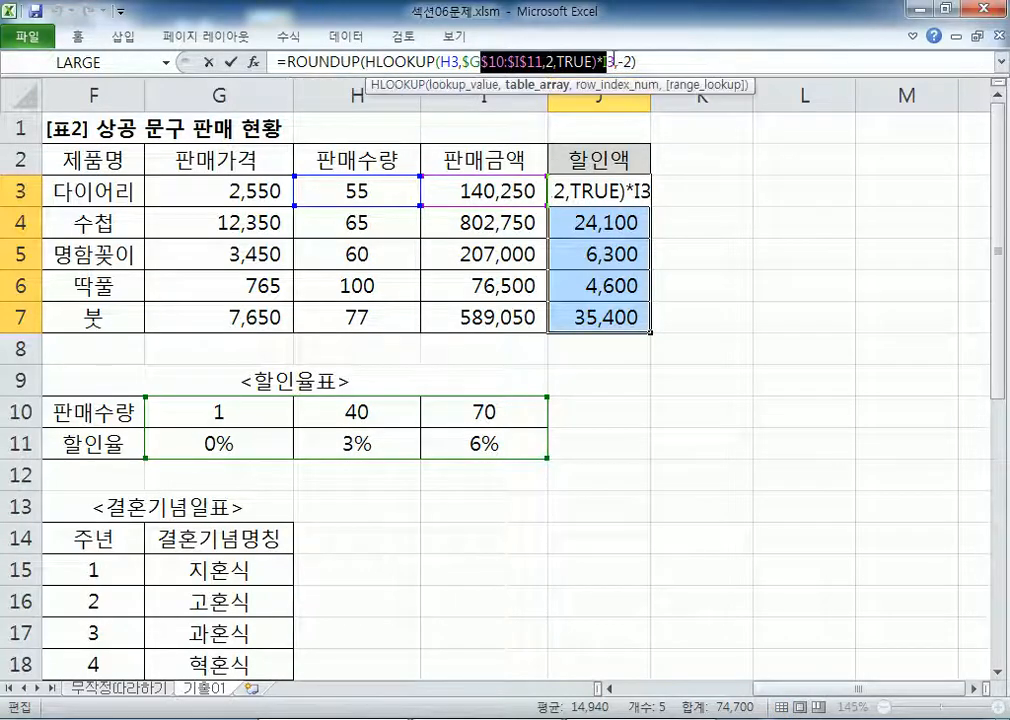
drag(480, 62, 290, 62)
key(ctrl+Return)
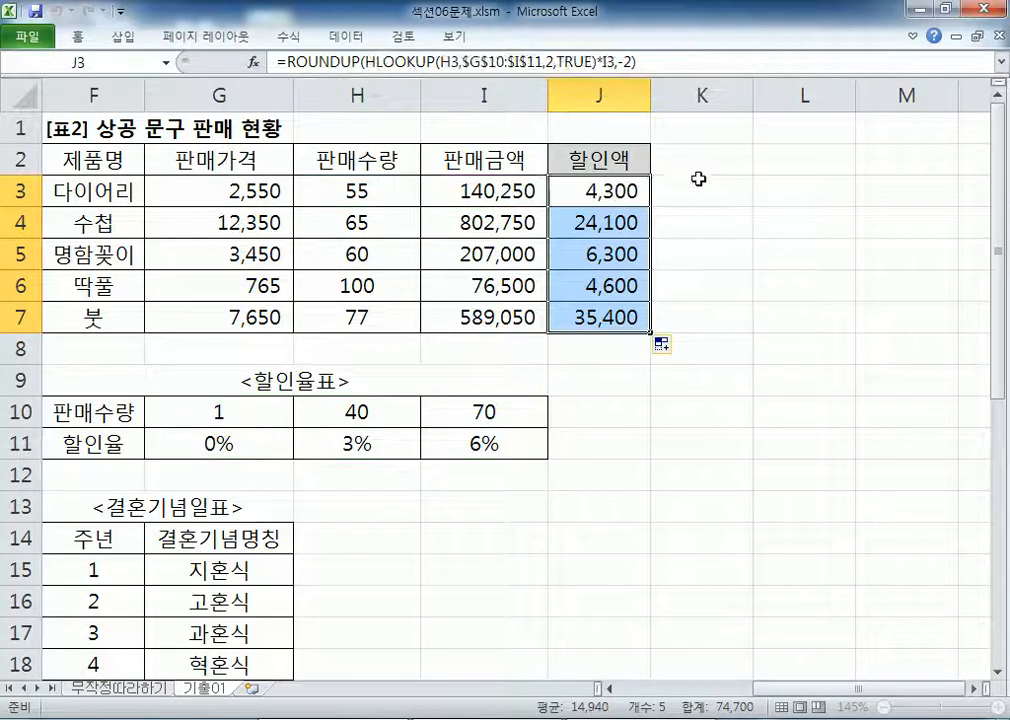
Step: Paste the HLOOKUP portion into K3 as a working formula showing 4,207.50
double_click(698, 178)
key(ctrl+v)
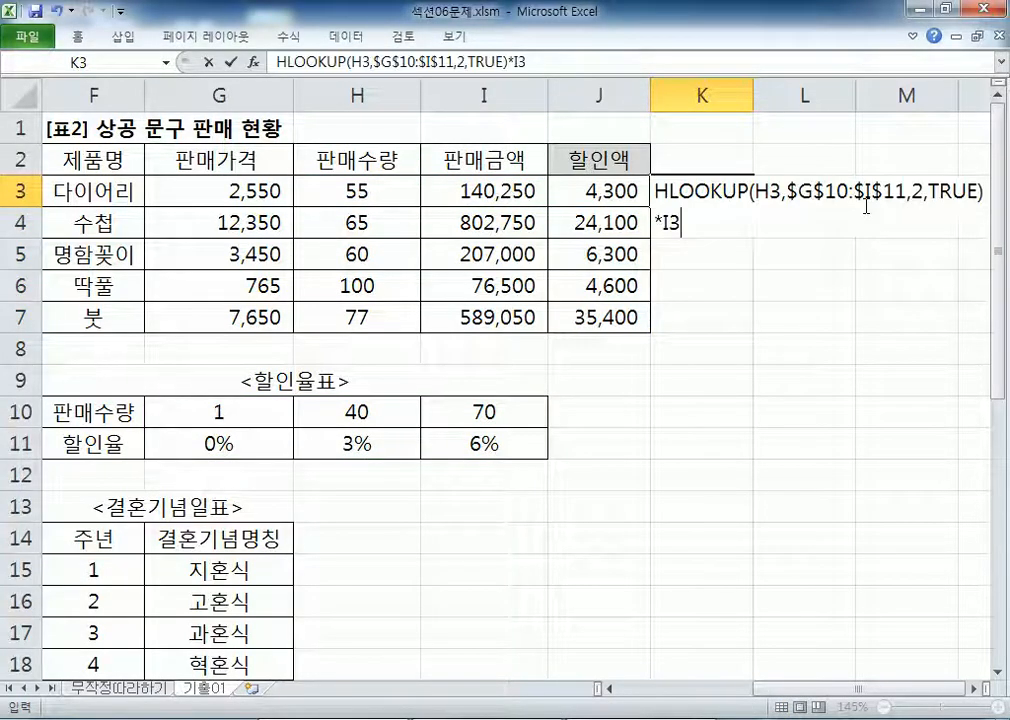
key(Return)
double_click(660, 190)
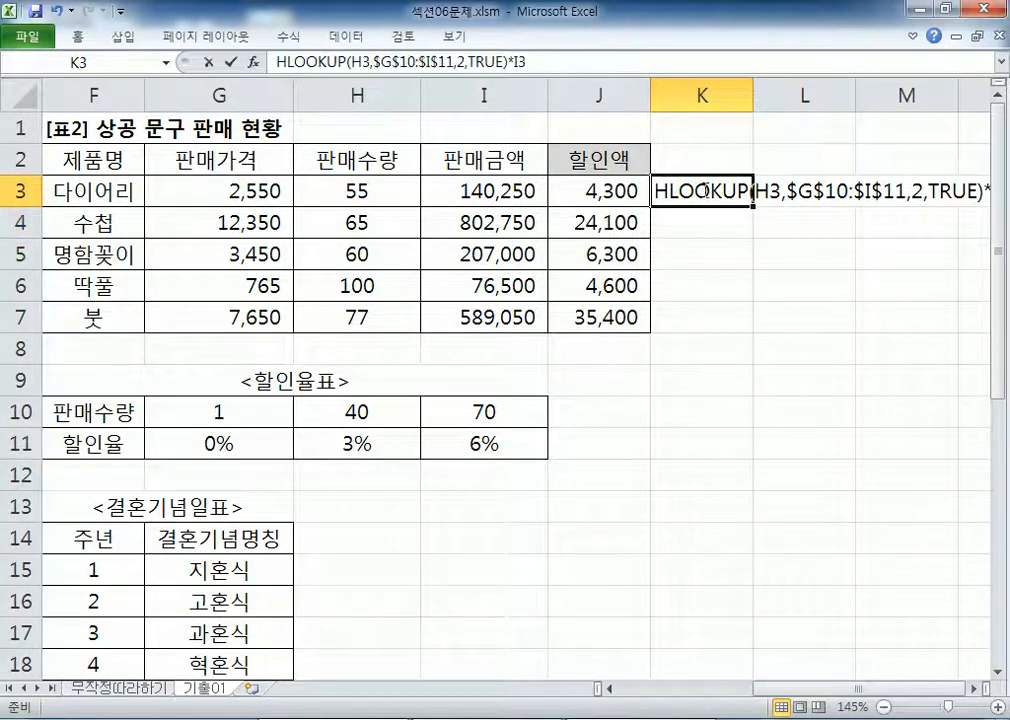
text(=)
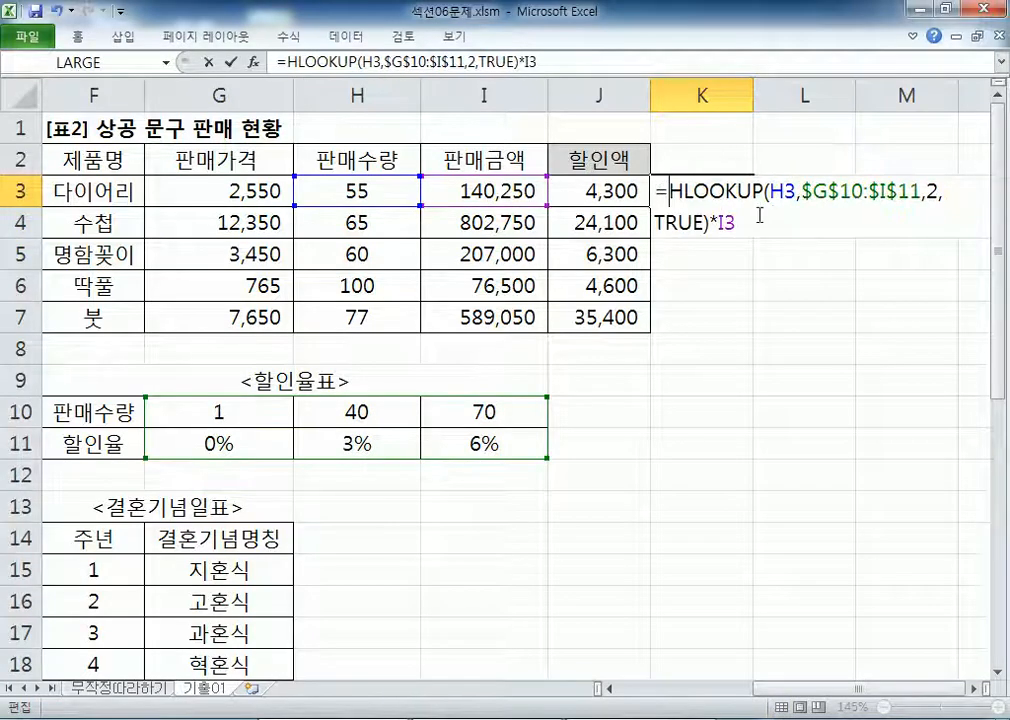
key(Return)
click(744, 198)
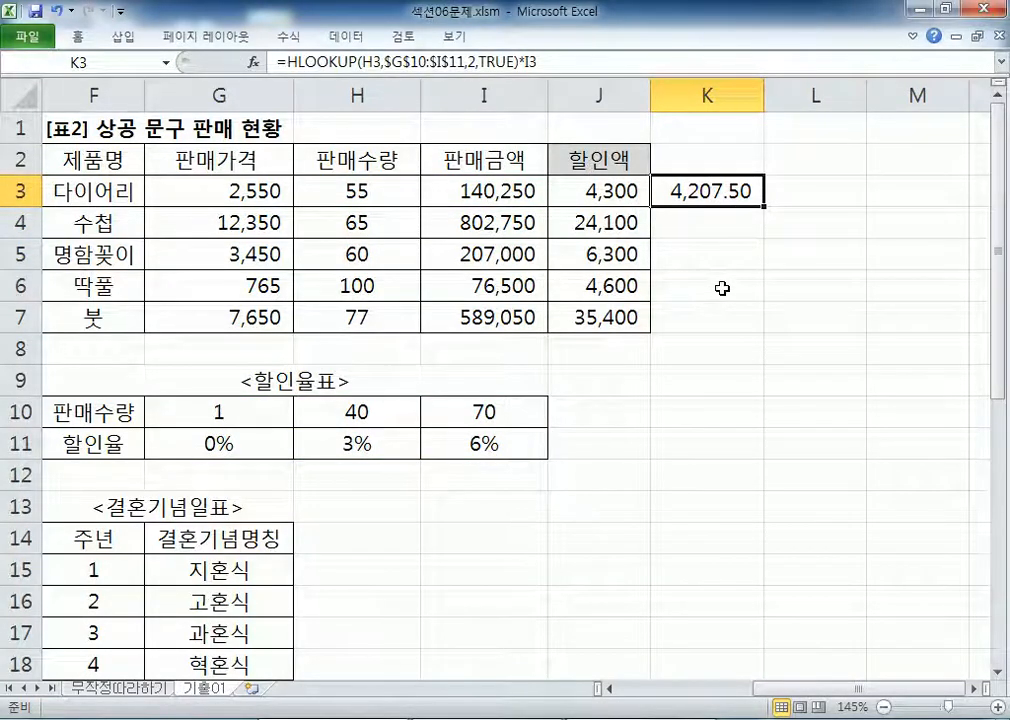
Step: Wrap K3 in ROUNDUP with -2, fill it to K7, and widen column K
double_click(668, 193)
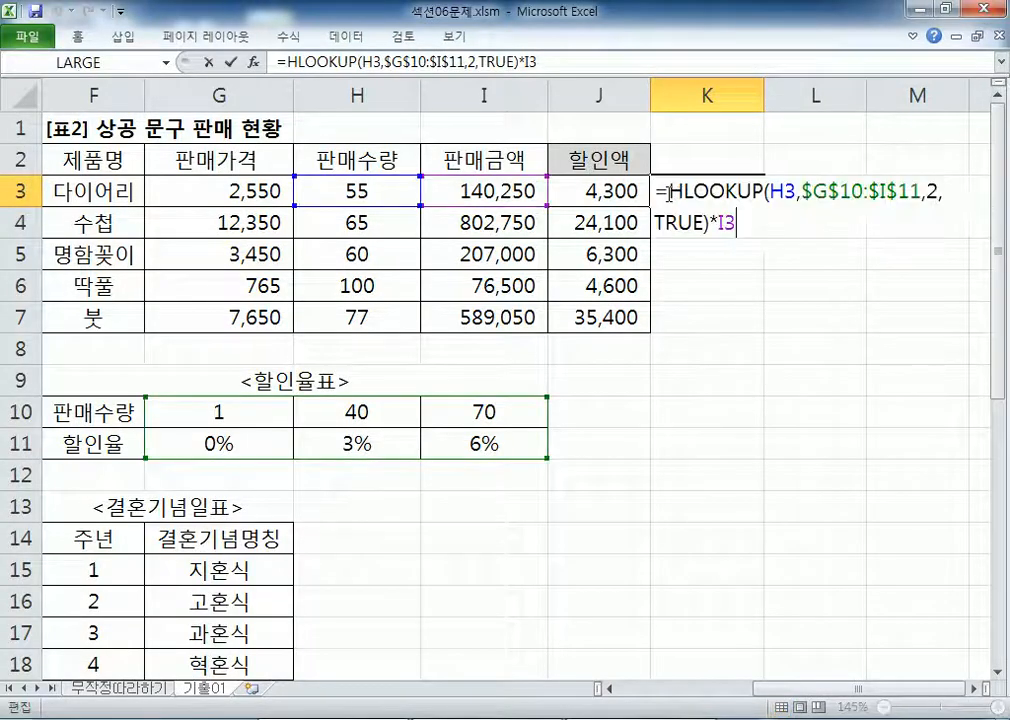
click(668, 193)
text(ROUND)
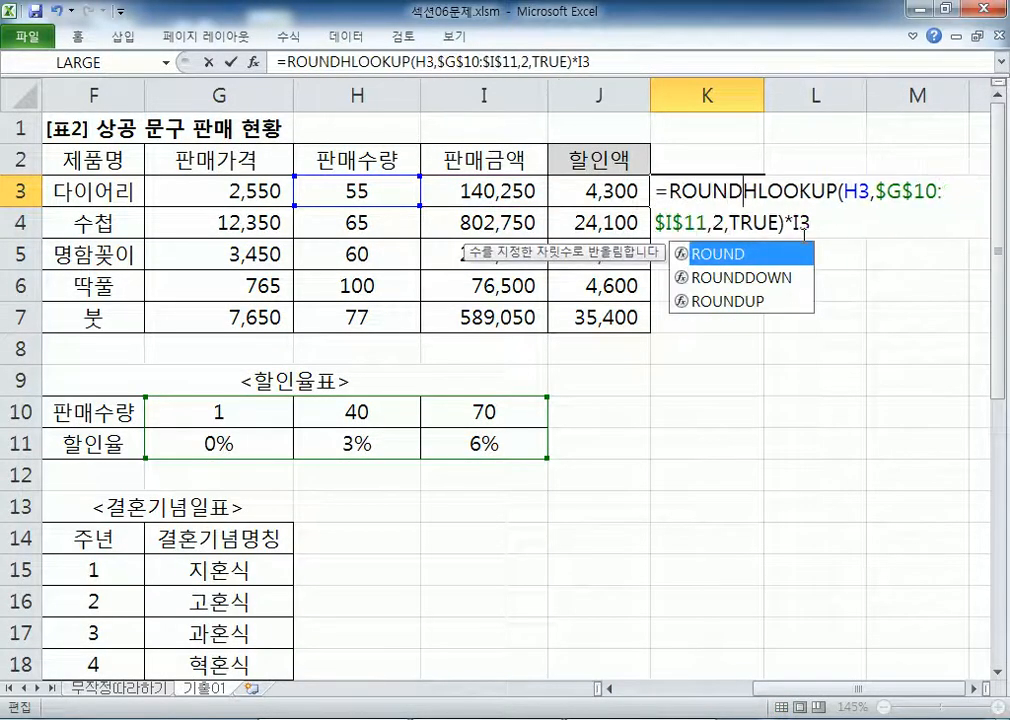
key(Down)
key(Down)
key(Tab)
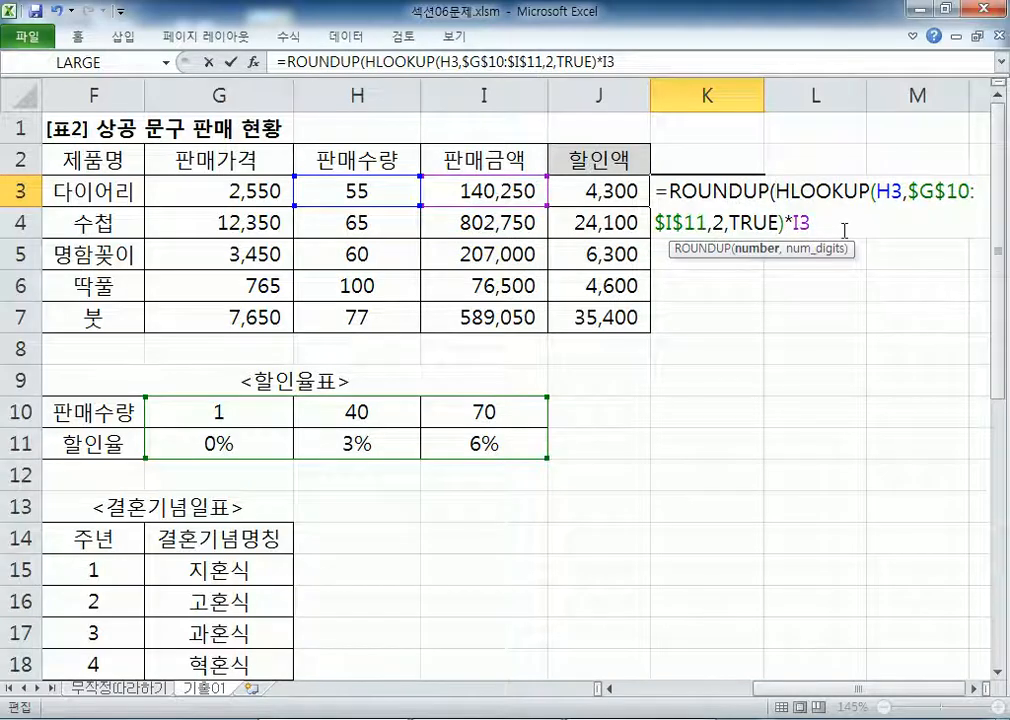
text(,-2)
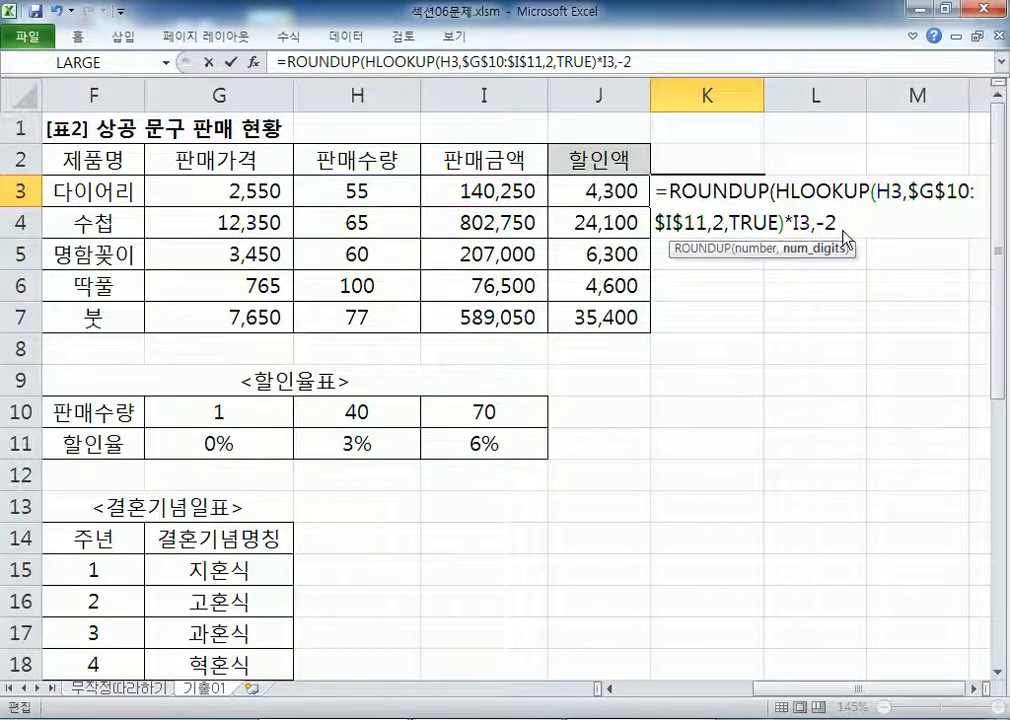
key(Return)
key(Return)
key(Up)
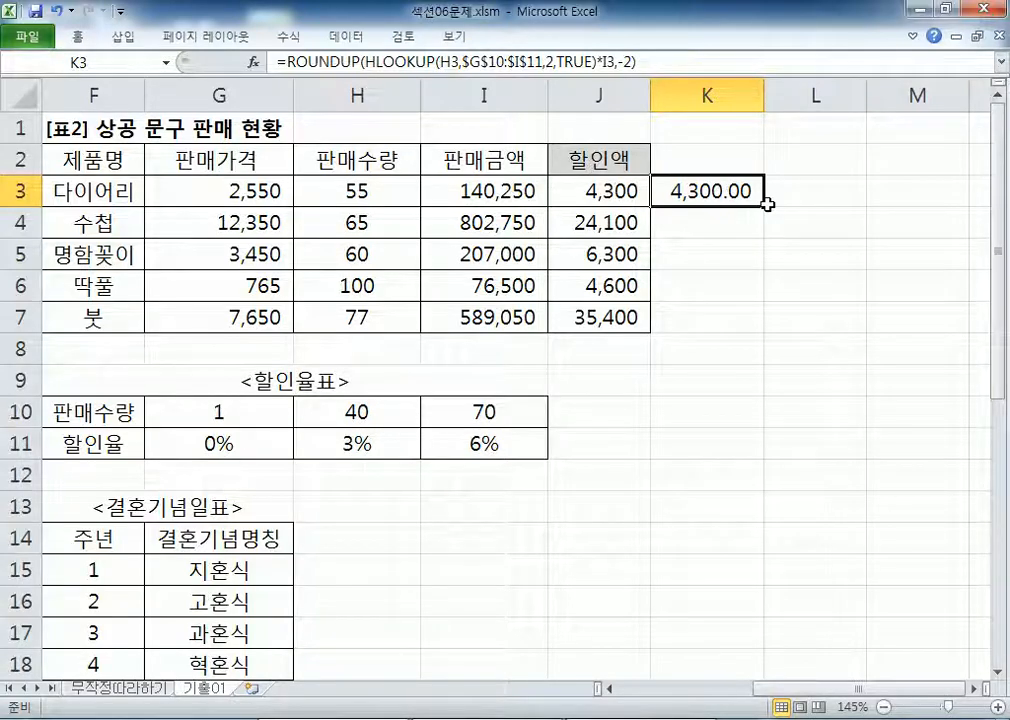
drag(765, 207, 770, 318)
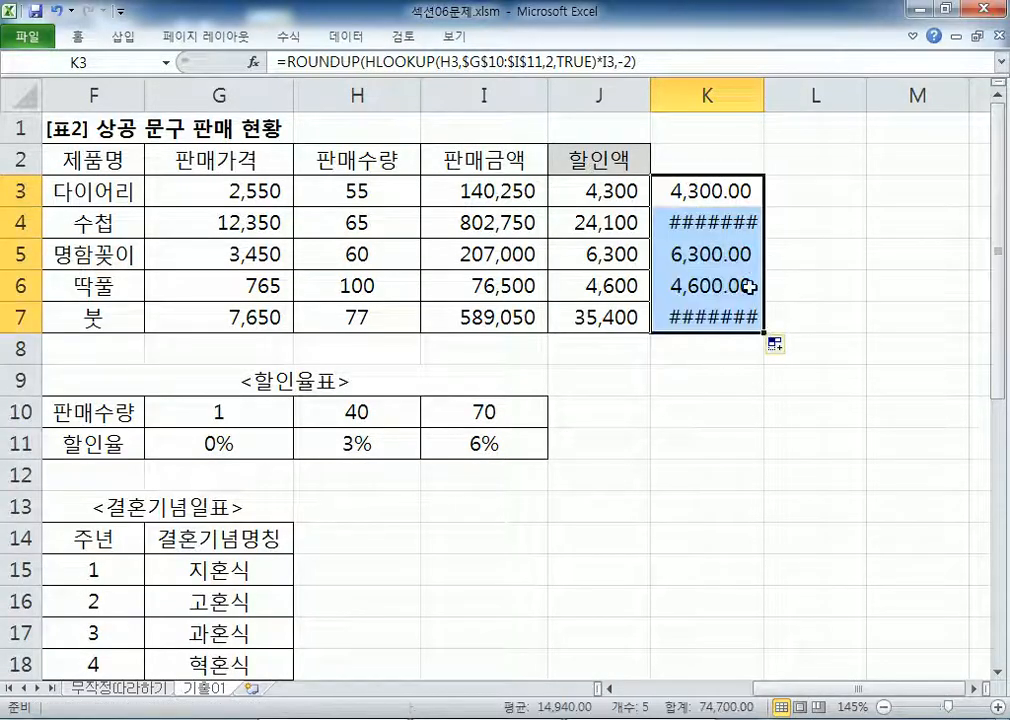
double_click(763, 94)
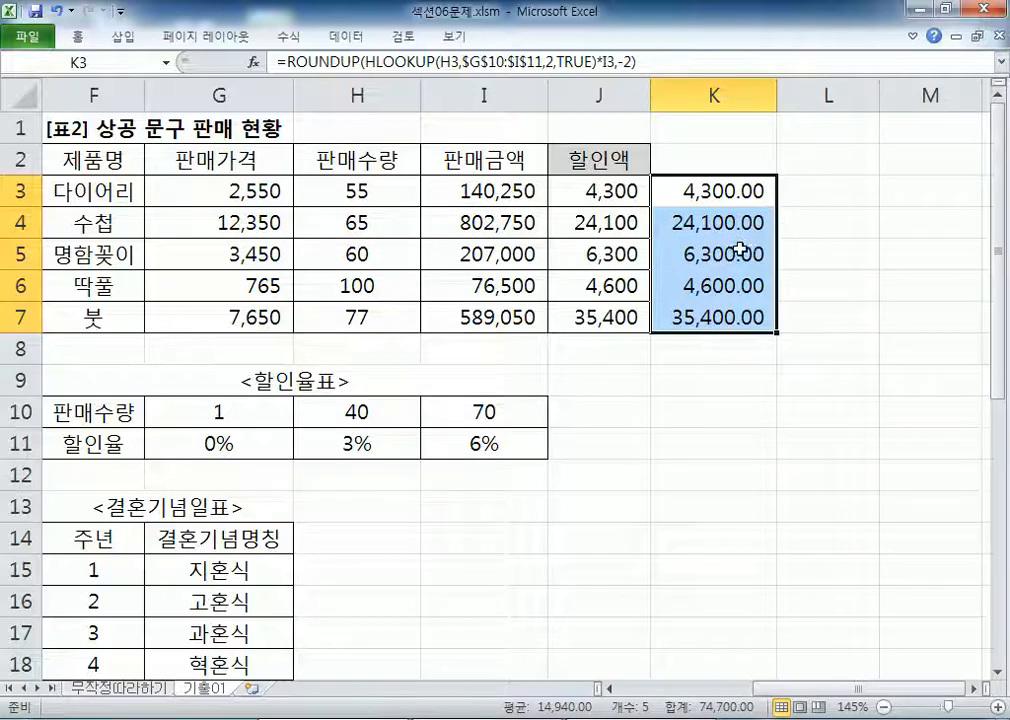
Step: Copy J3's full ROUNDUP formula and paste it into the Notepad memo
click(645, 195)
click(650, 61)
key(shift+Home)
key(ctrl+c)
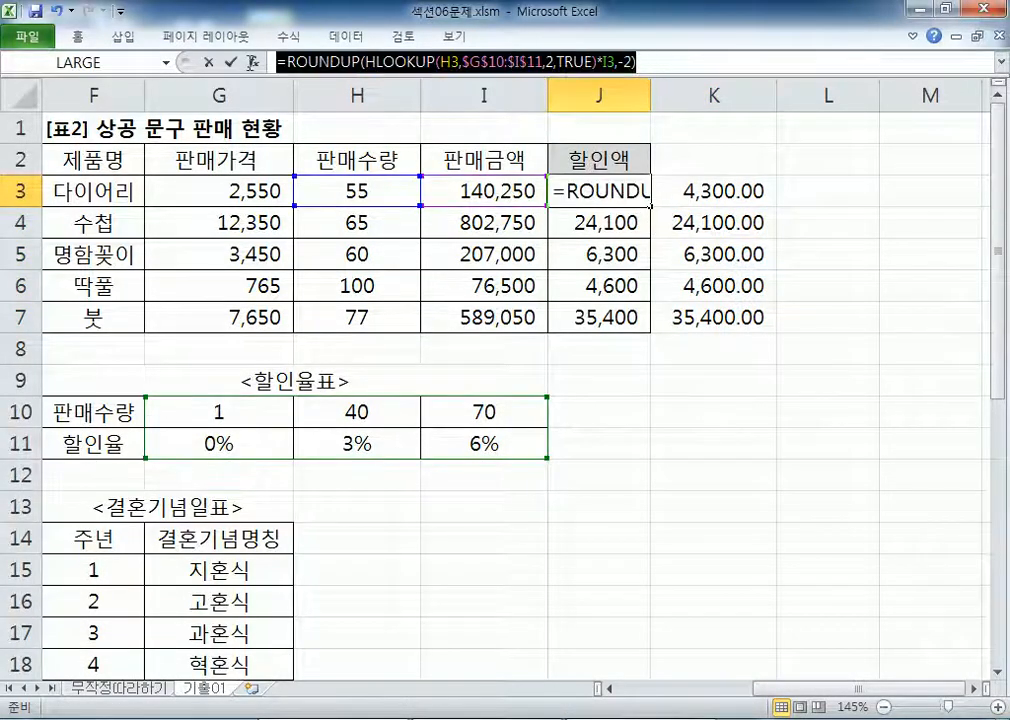
key(alt+Tab)
key(ctrl+v)
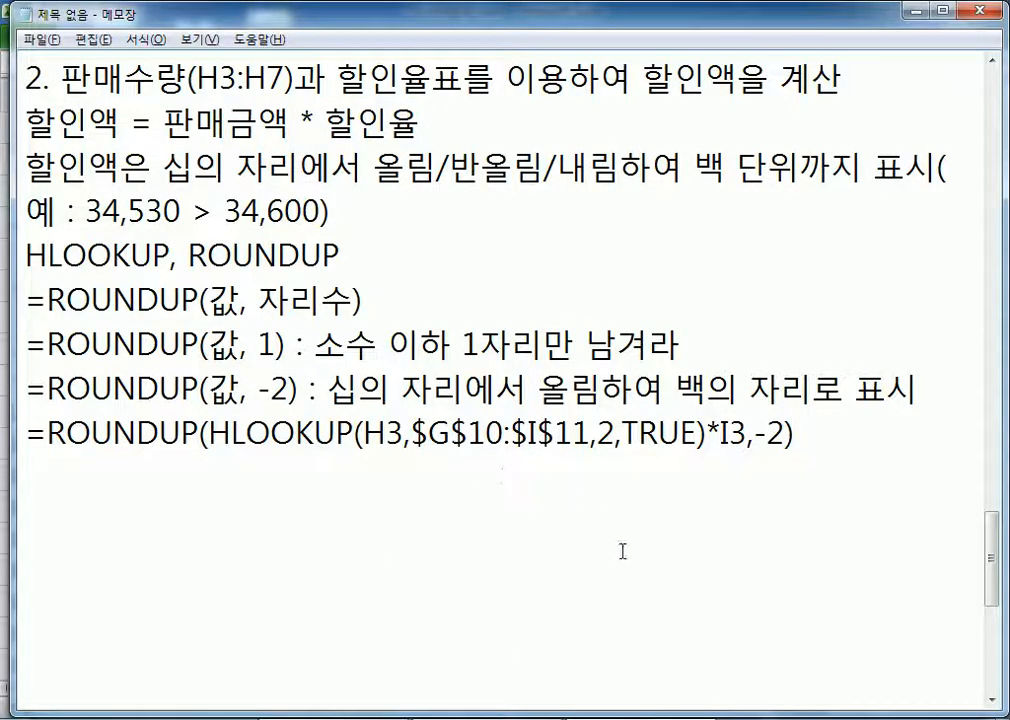
Step: Highlight the HLOOKUP part of the pasted formula and the 할인율 term while explaining, then return to Excel
drag(208, 434, 747, 434)
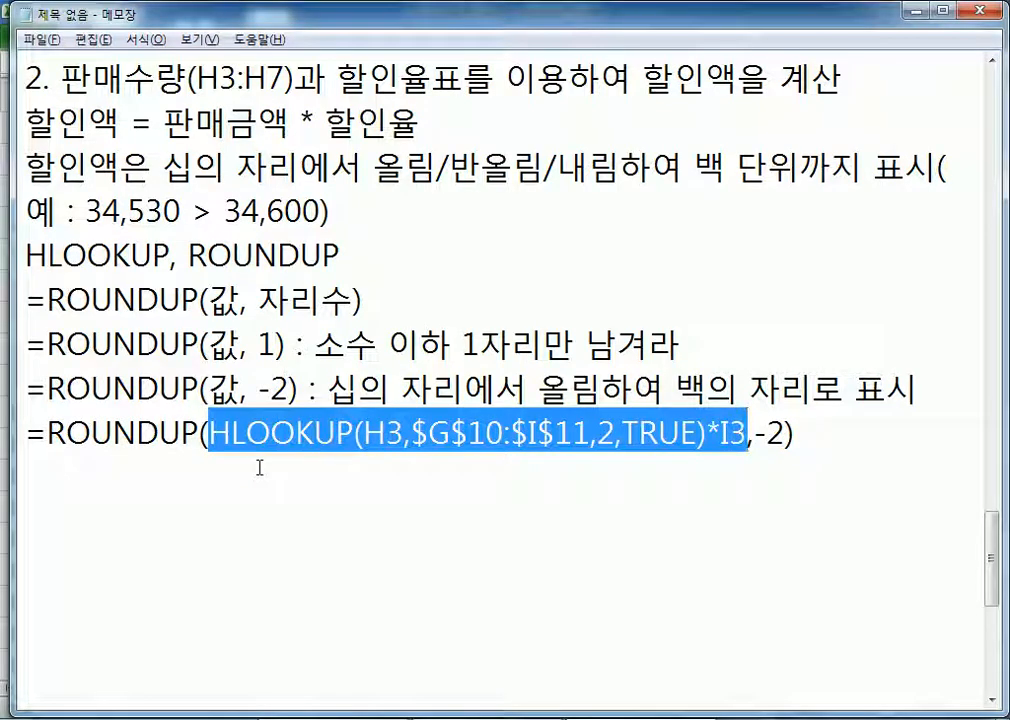
click(160, 468)
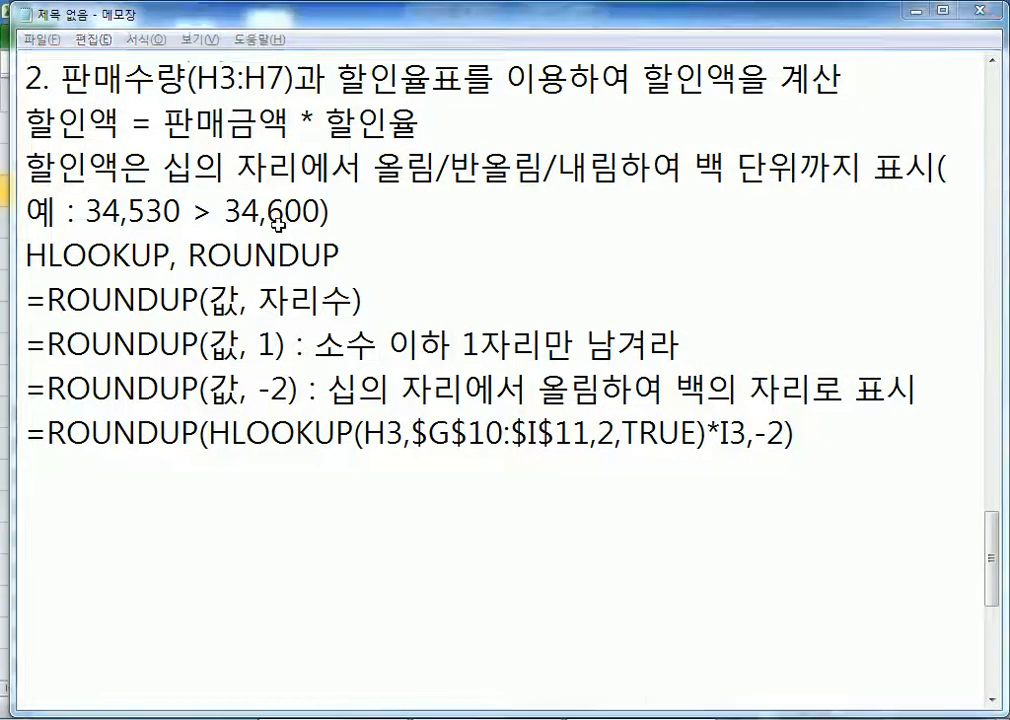
key(alt+Tab)
key(alt+Tab)
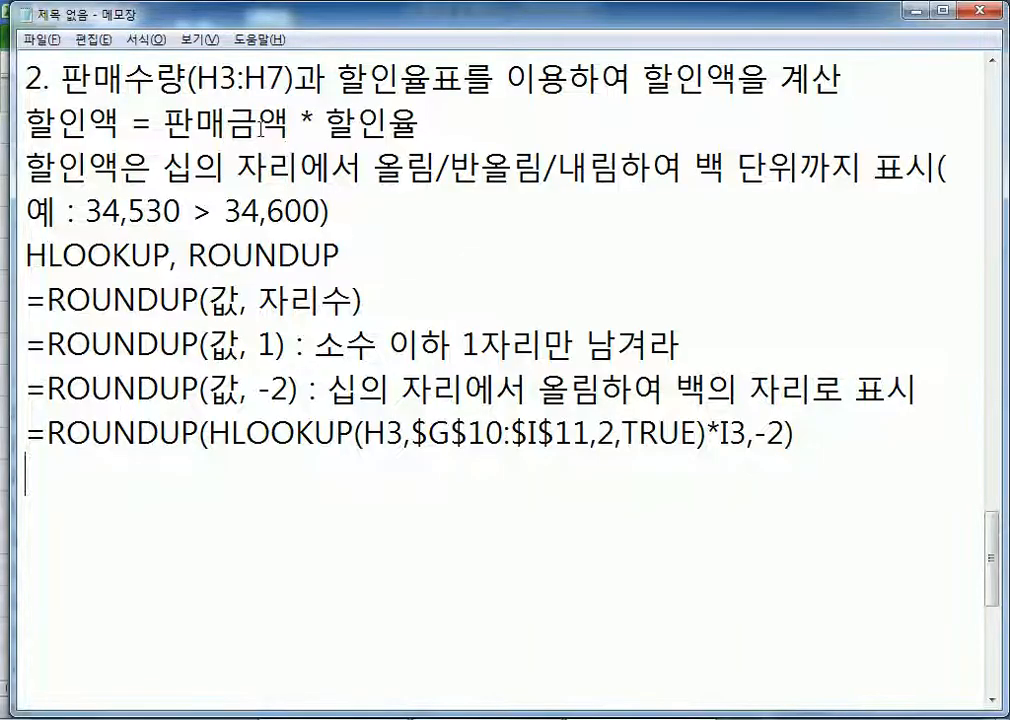
drag(326, 127, 417, 122)
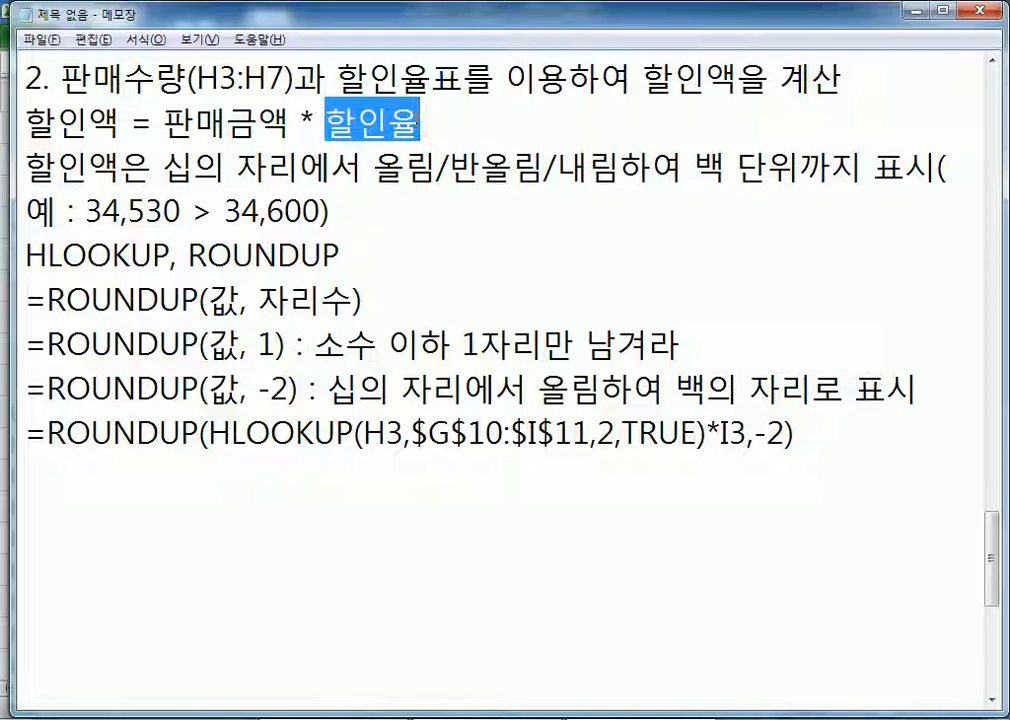
click(167, 124)
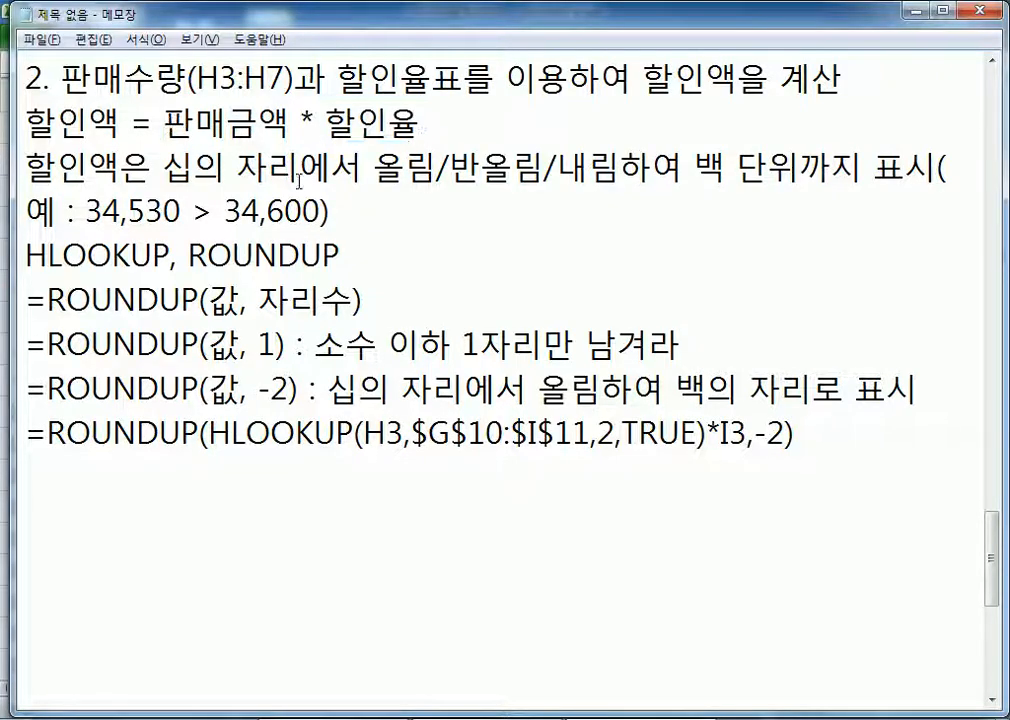
key(alt+Tab)
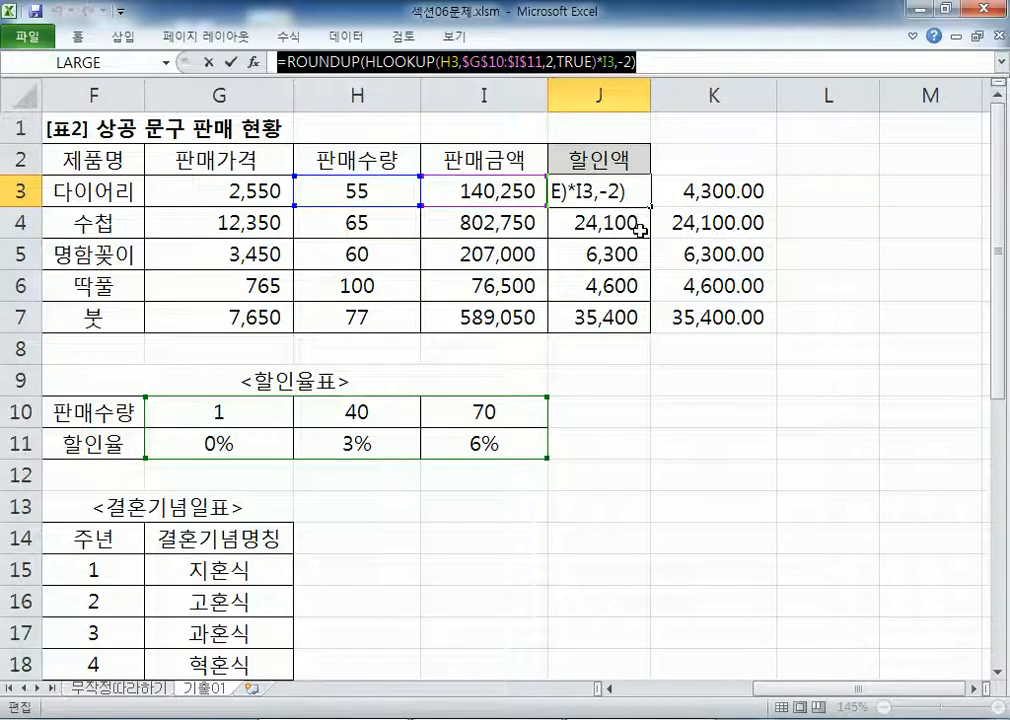
Step: Rewrite J3 as =ROUNDUP(I3*HLOOKUP(H3,$G$10:$I$11,2,TRUE),-2)
key(Escape)
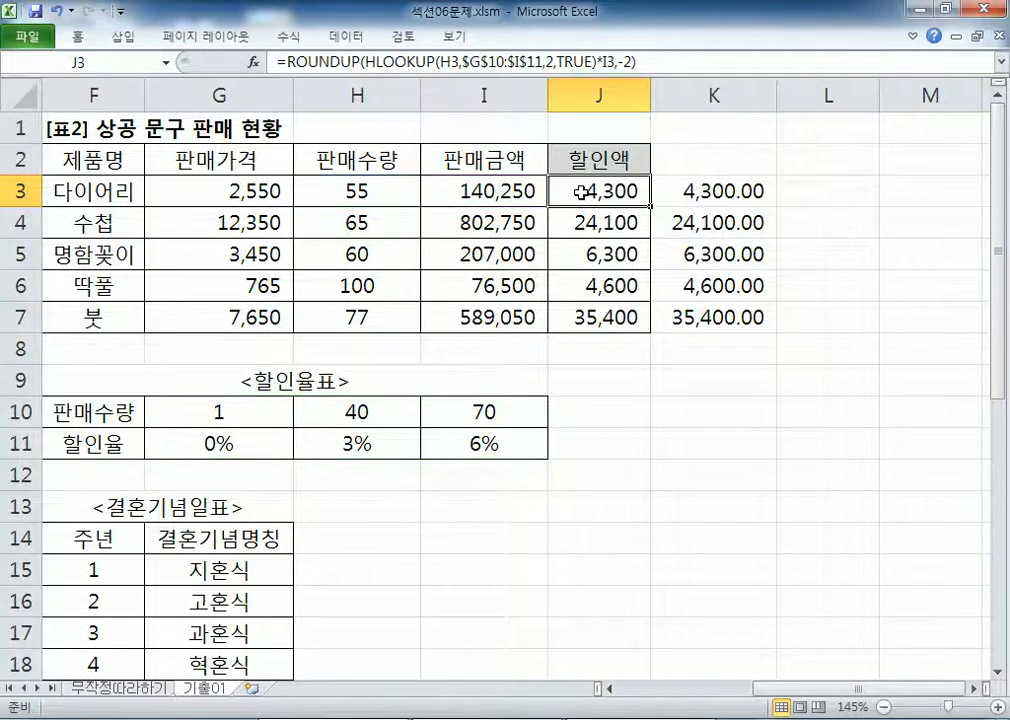
double_click(580, 198)
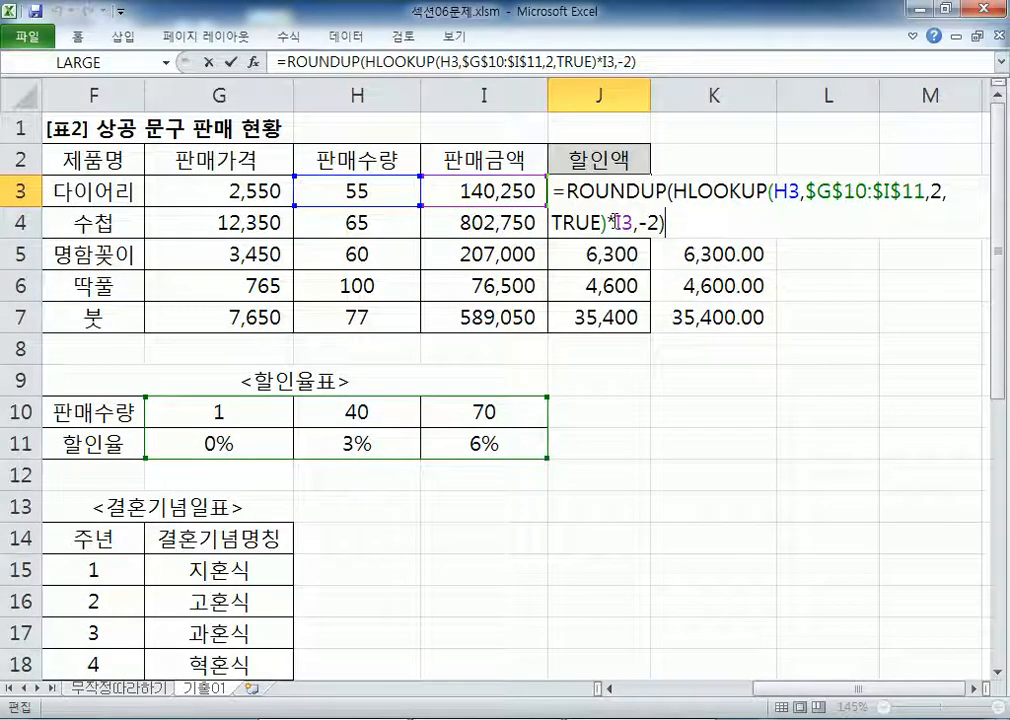
double_click(627, 222)
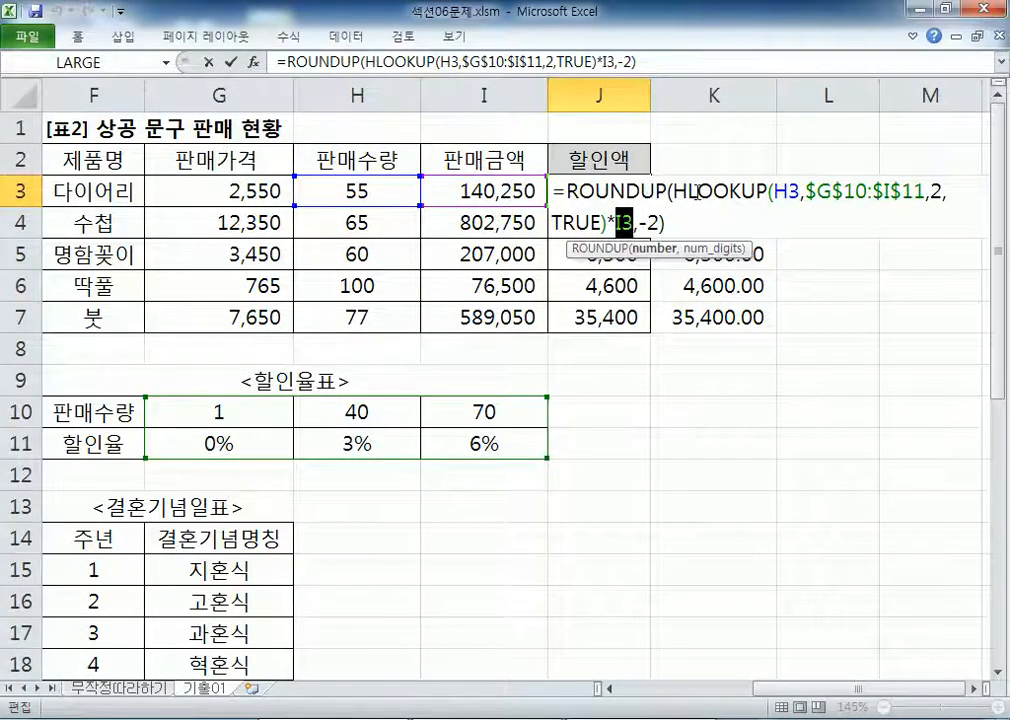
click(670, 189)
click(467, 193)
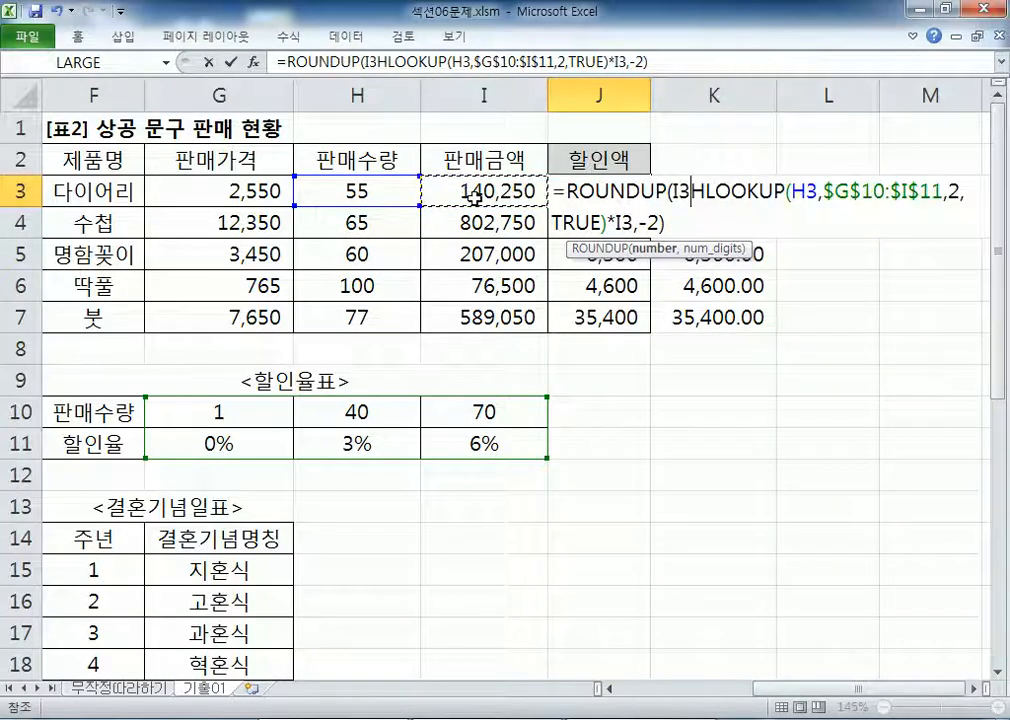
text(*)
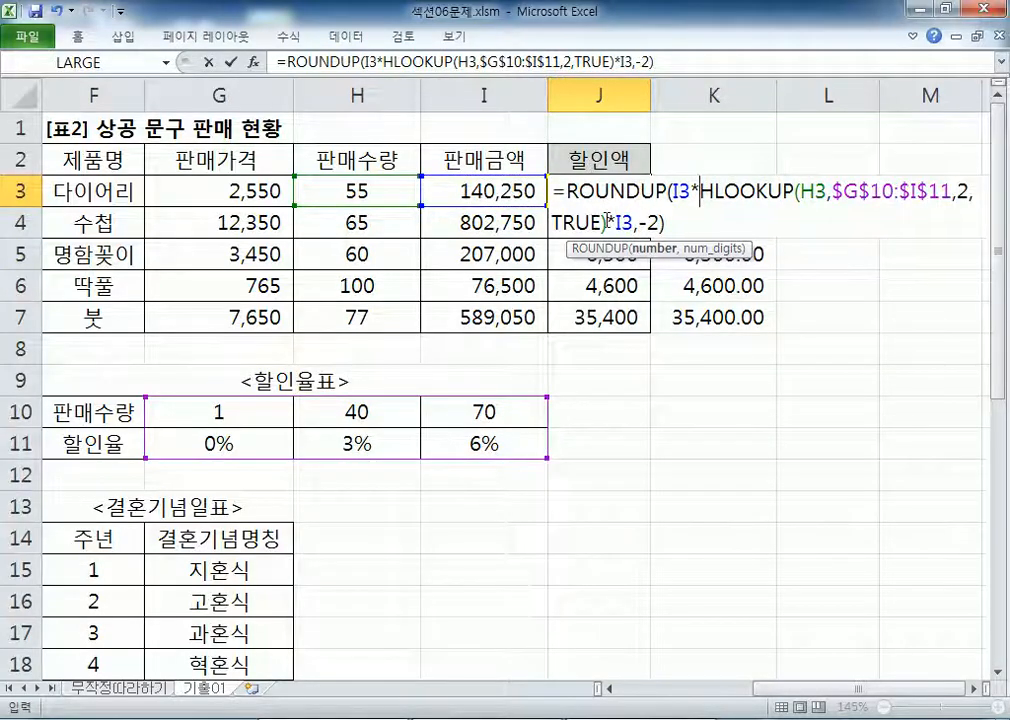
click(611, 222)
key(BackSpace)
key(Delete)
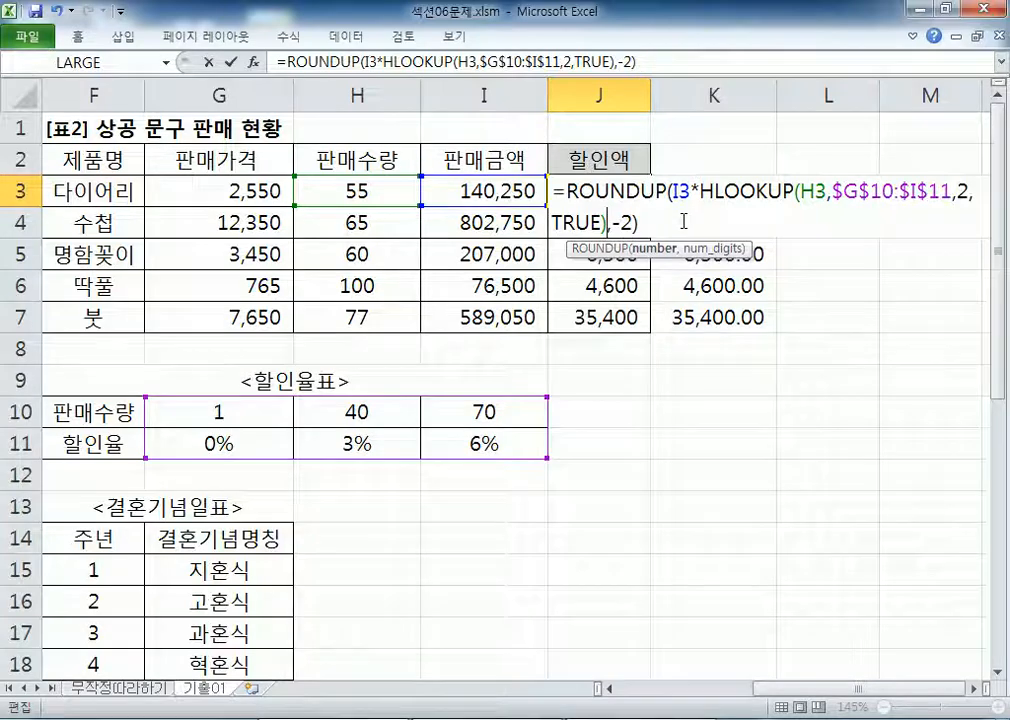
key(Return)
Step: Fill the reordered formula down to J7 and paste it into the memo as a new line
click(628, 194)
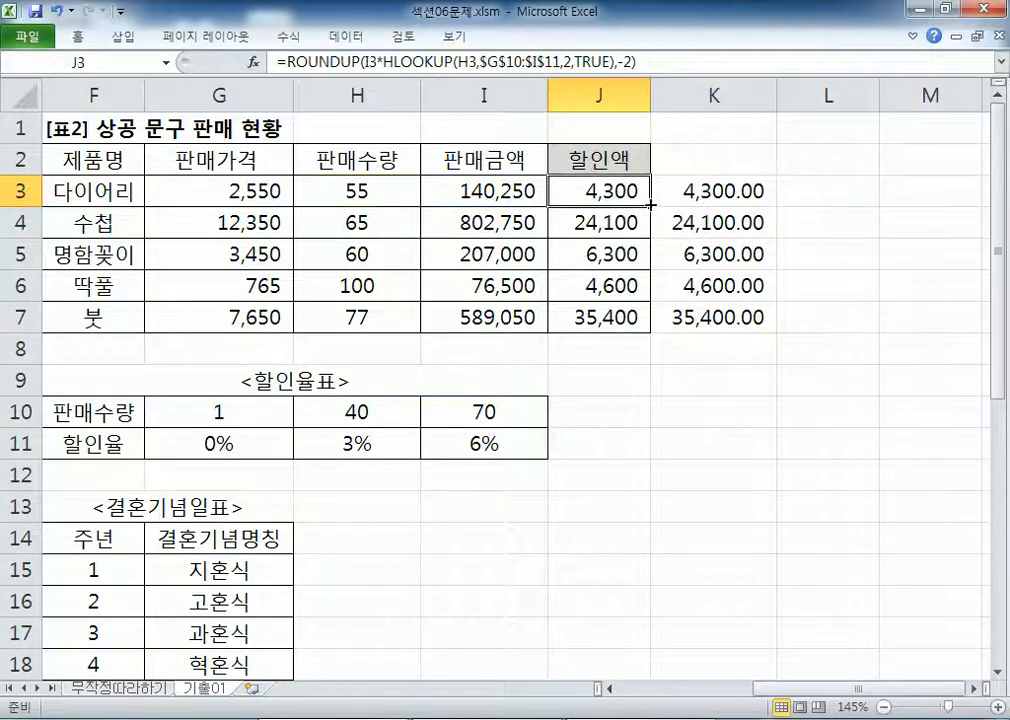
drag(650, 205, 647, 327)
click(636, 189)
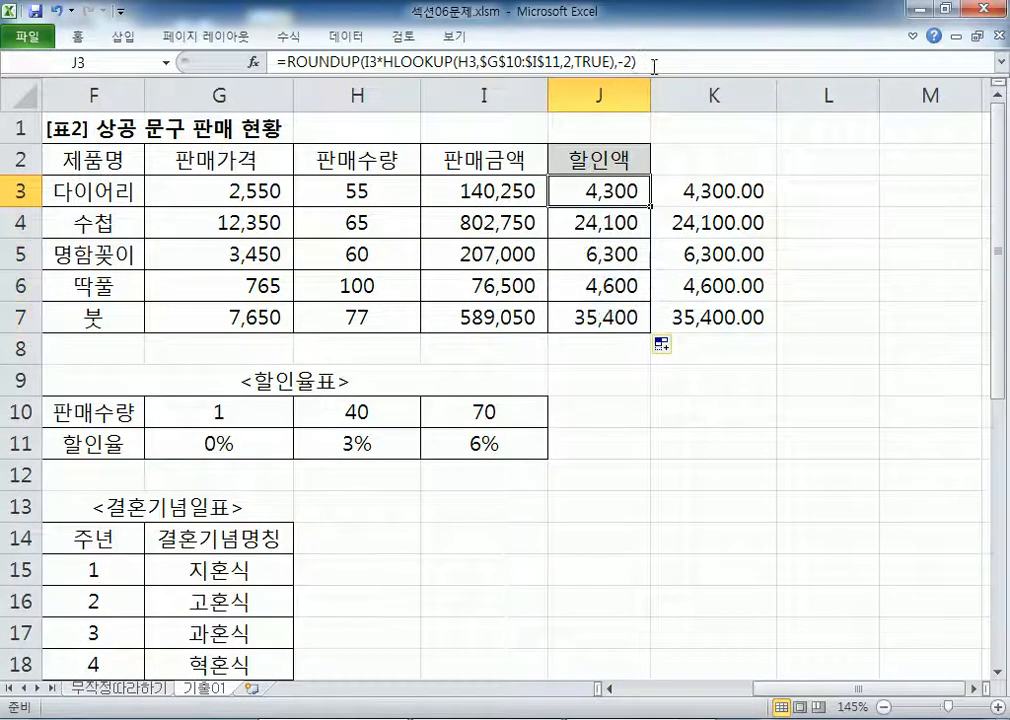
click(654, 63)
key(shift+Home)
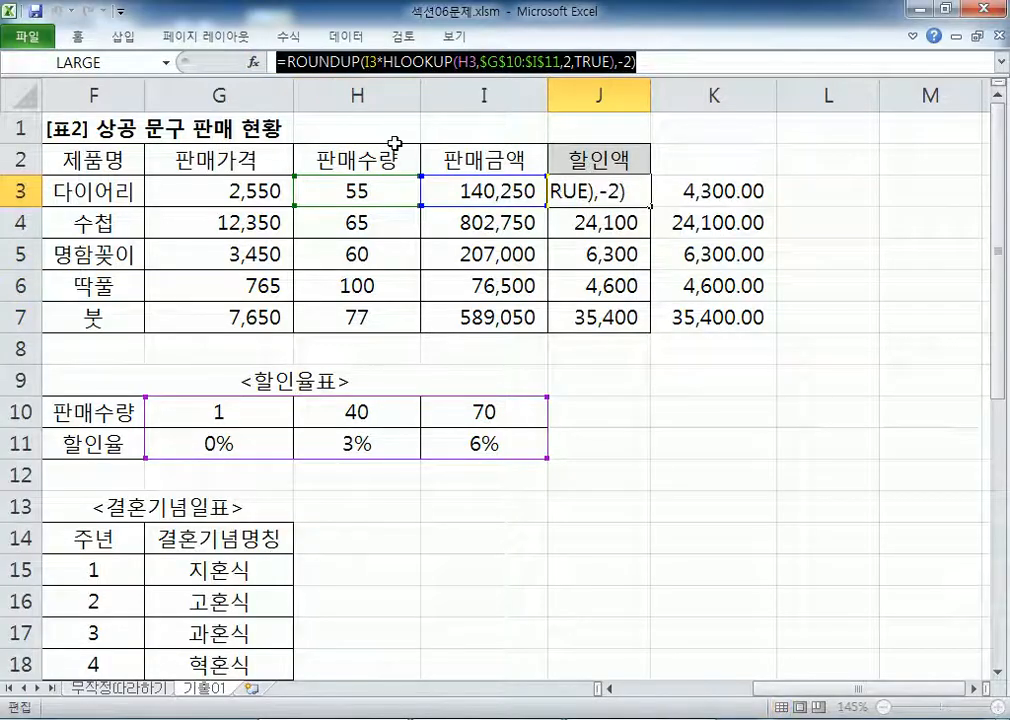
key(alt+Tab)
click(171, 473)
key(ctrl+v)
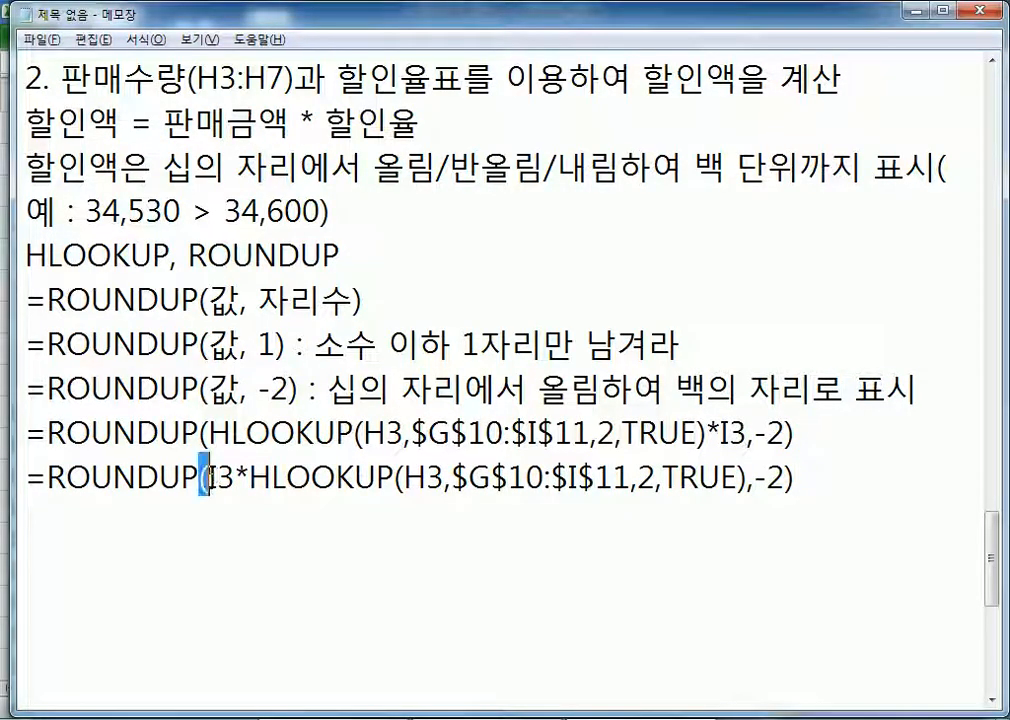
Step: Highlight I3, 판매금액, 할인율 and the first HLOOKUP formula line while explaining them
drag(203, 477, 680, 470)
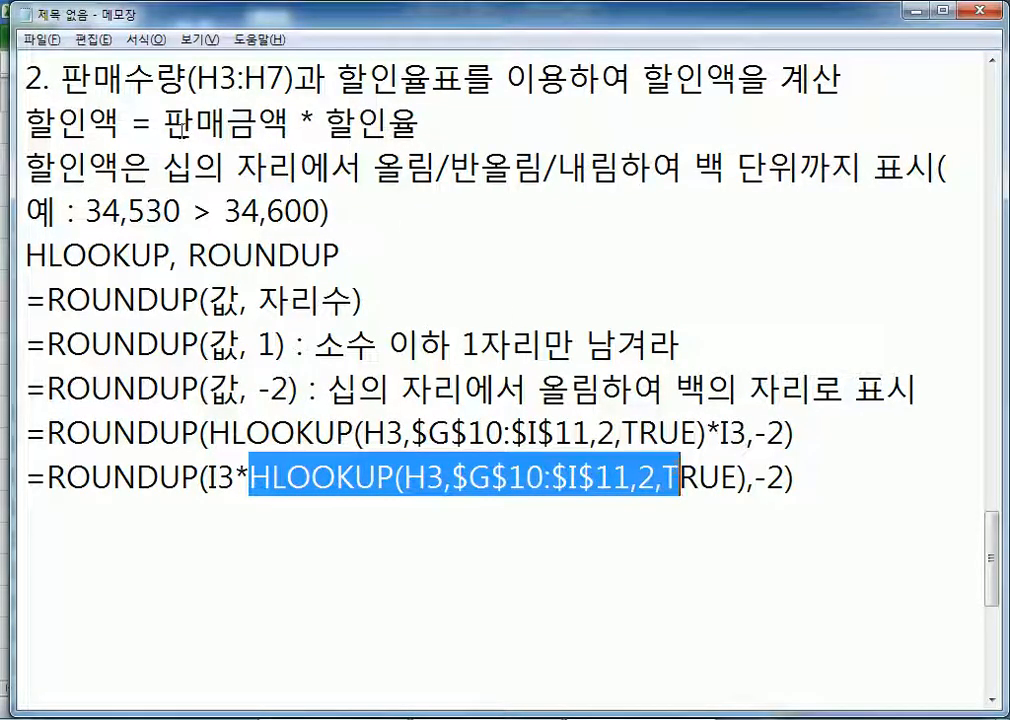
drag(162, 124, 384, 124)
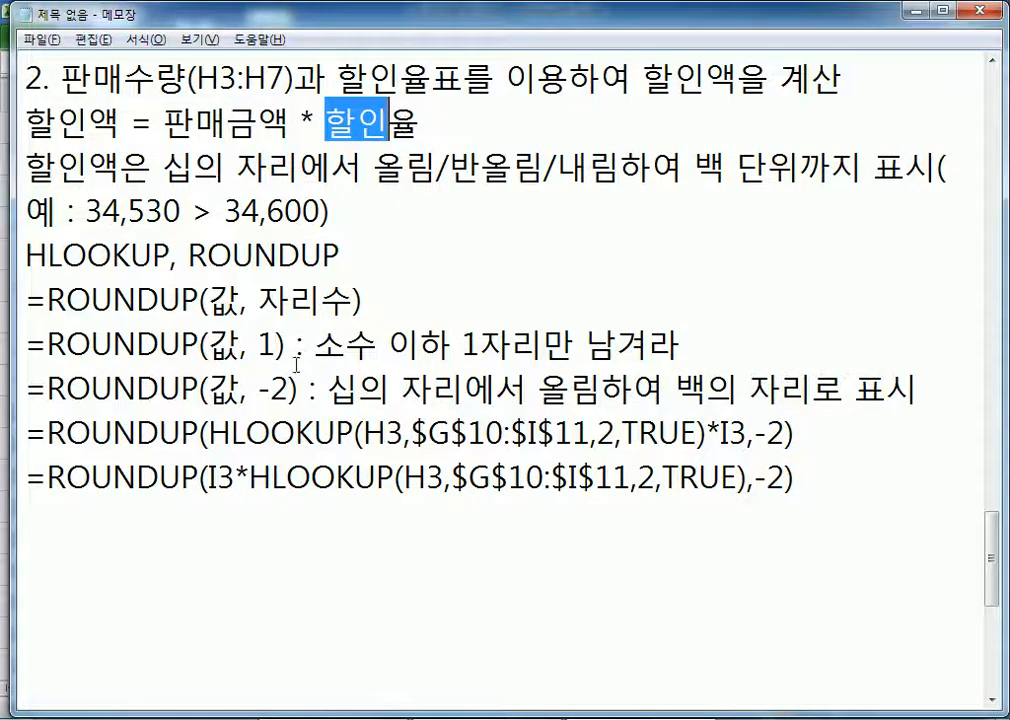
drag(207, 434, 745, 433)
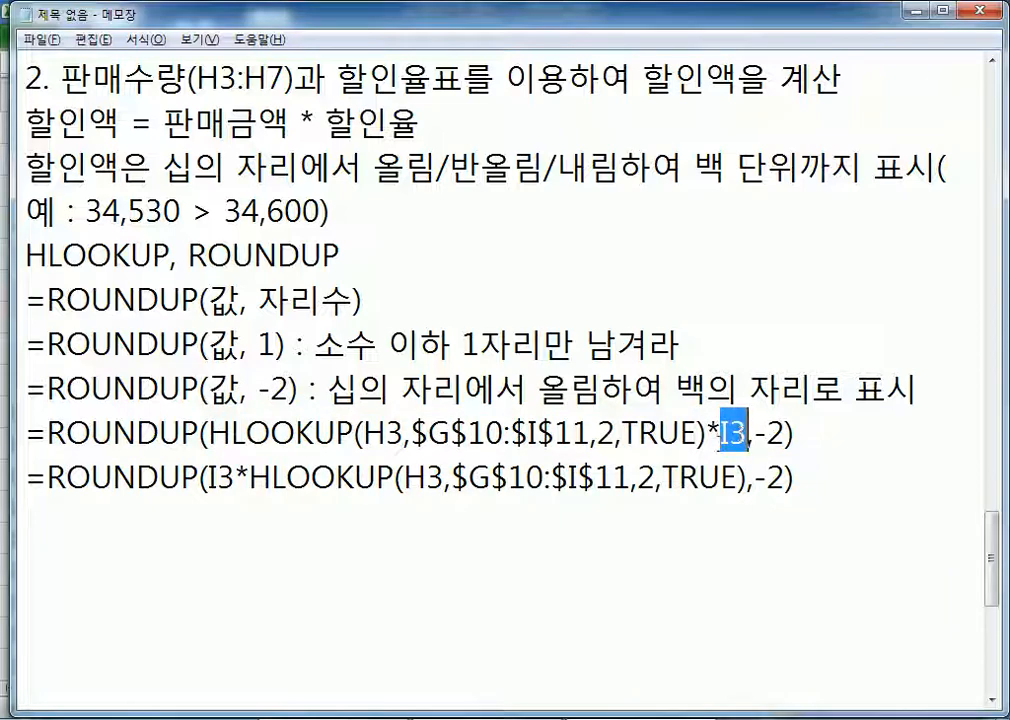
click(826, 500)
drag(26, 432, 800, 433)
click(823, 469)
click(92, 513)
Step: Add a new line numbered 3. in the memo, then return to Excel
key(Return)
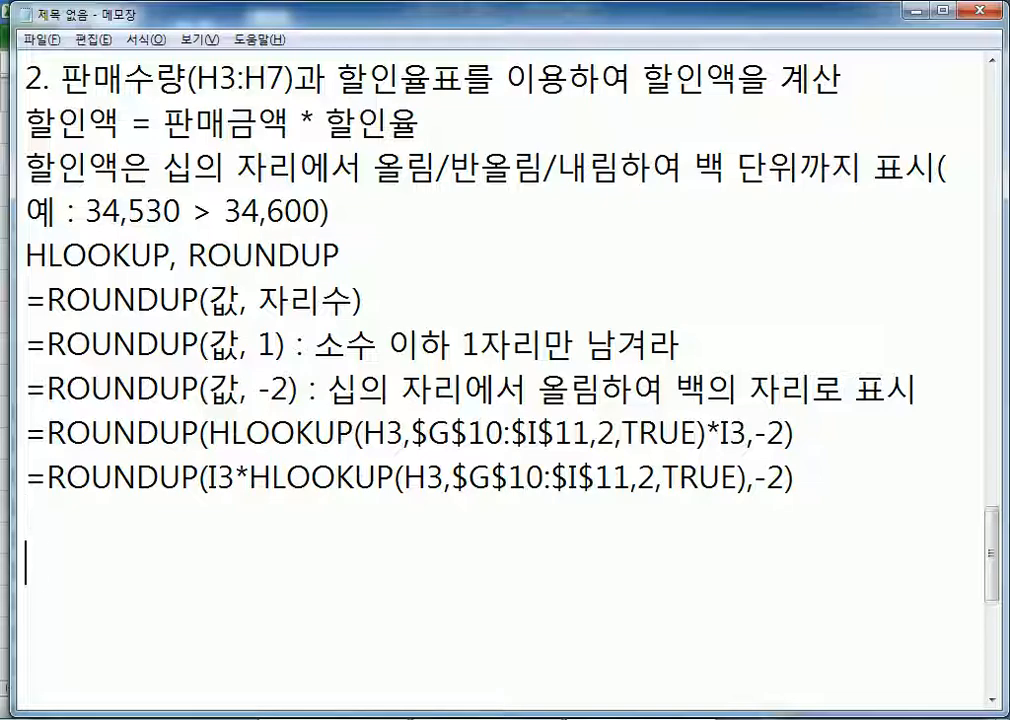
text(4.)
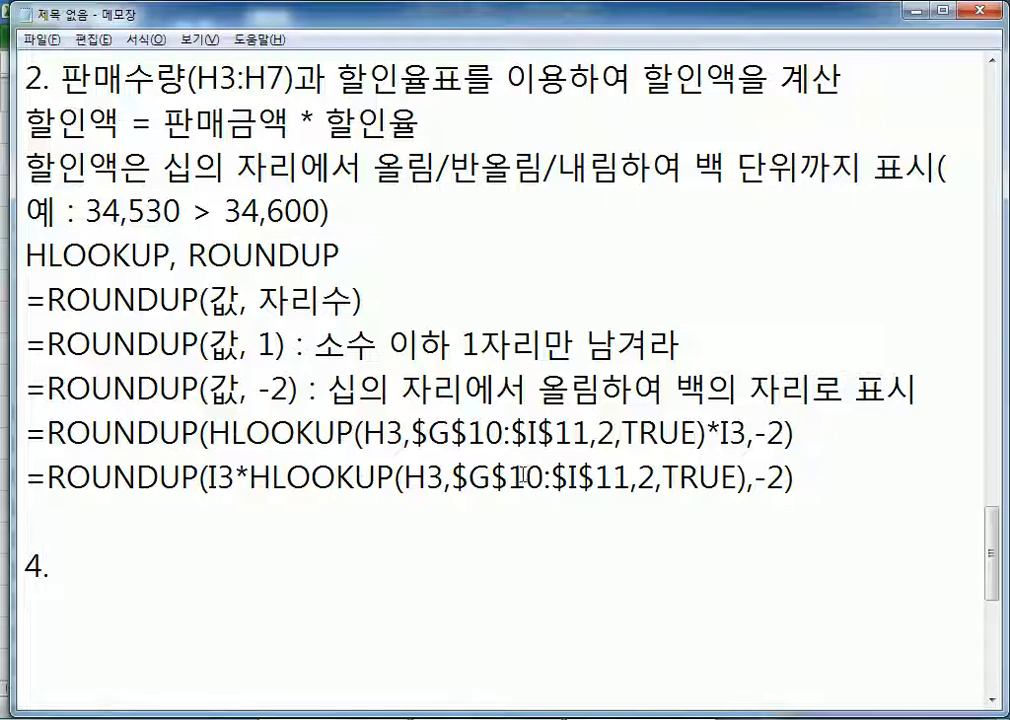
key(BackSpace)
key(BackSpace)
key(BackSpace)
text(3.)
scroll(469, 375, down, 2)
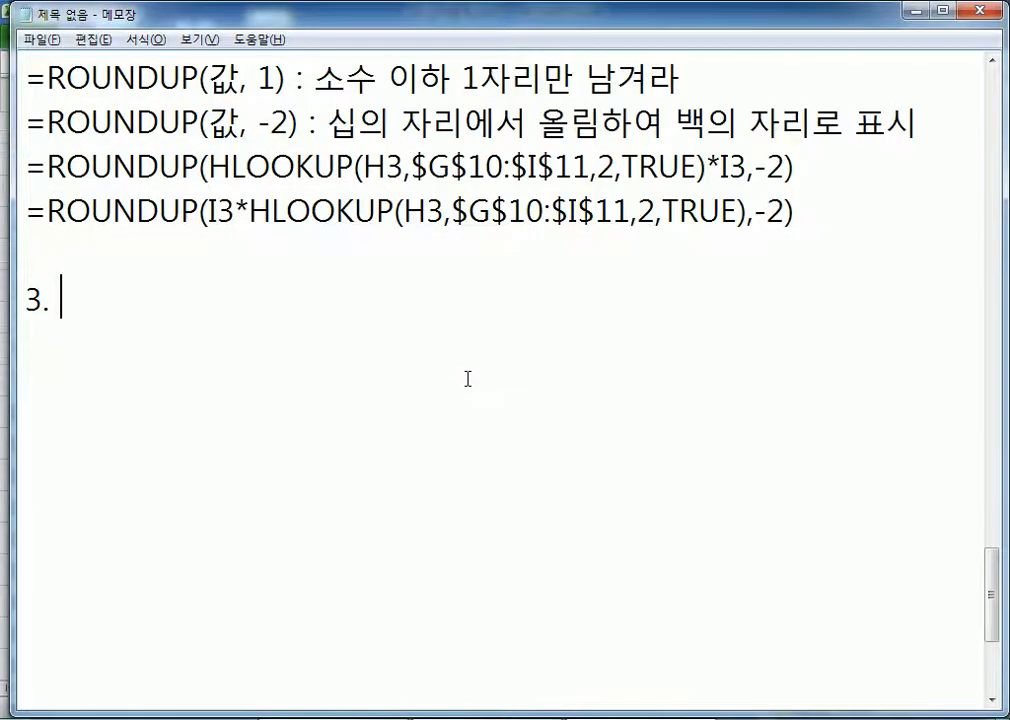
key(alt+Tab)
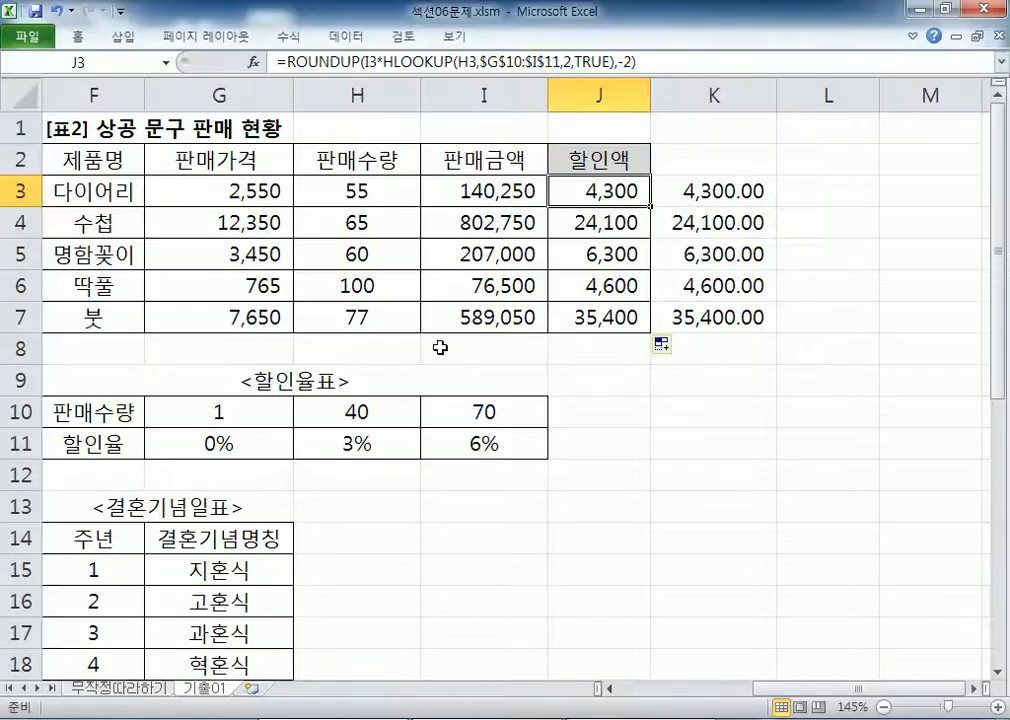
key(Home)
scroll(401, 349, down, 3)
scroll(401, 361, up, 3)
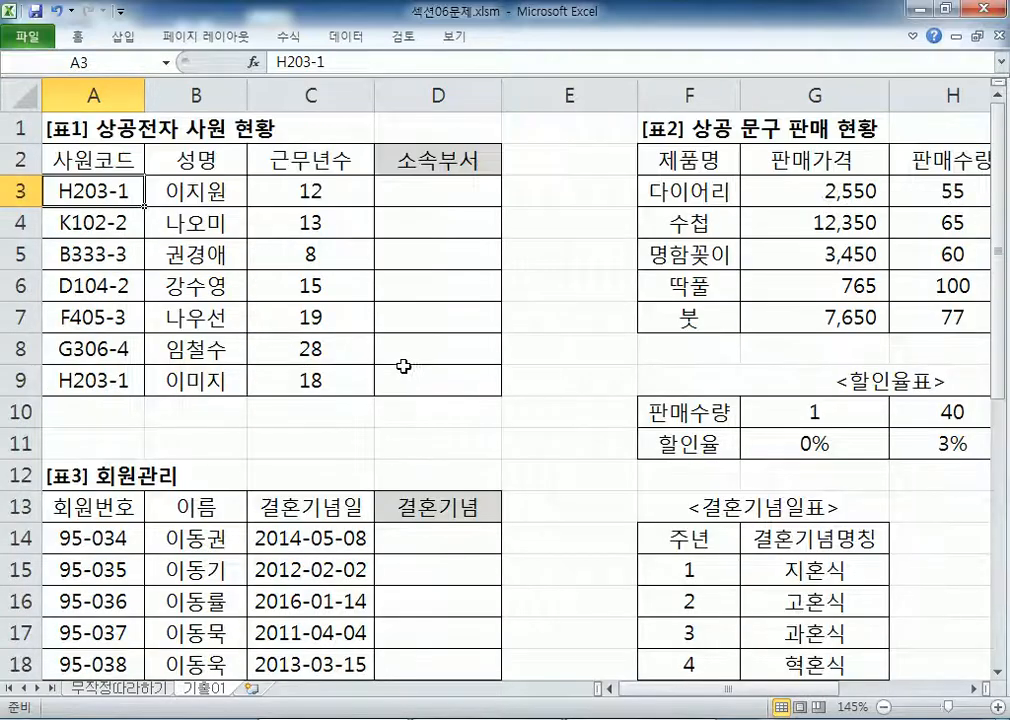
scroll(411, 365, down, 4)
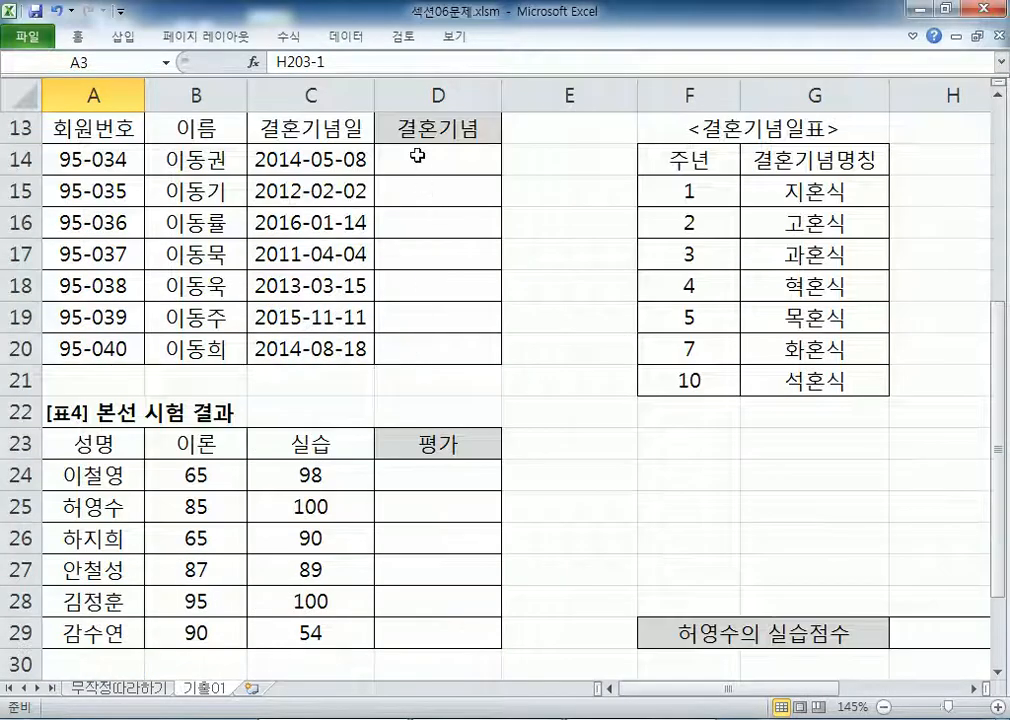
click(417, 168)
drag(708, 189, 775, 381)
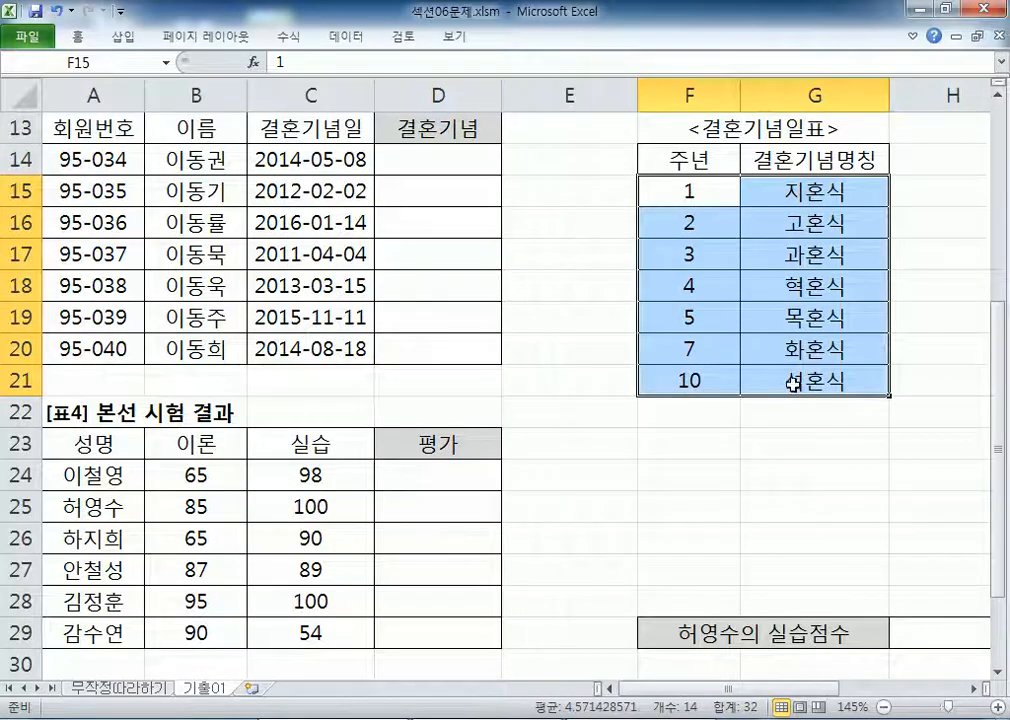
click(414, 162)
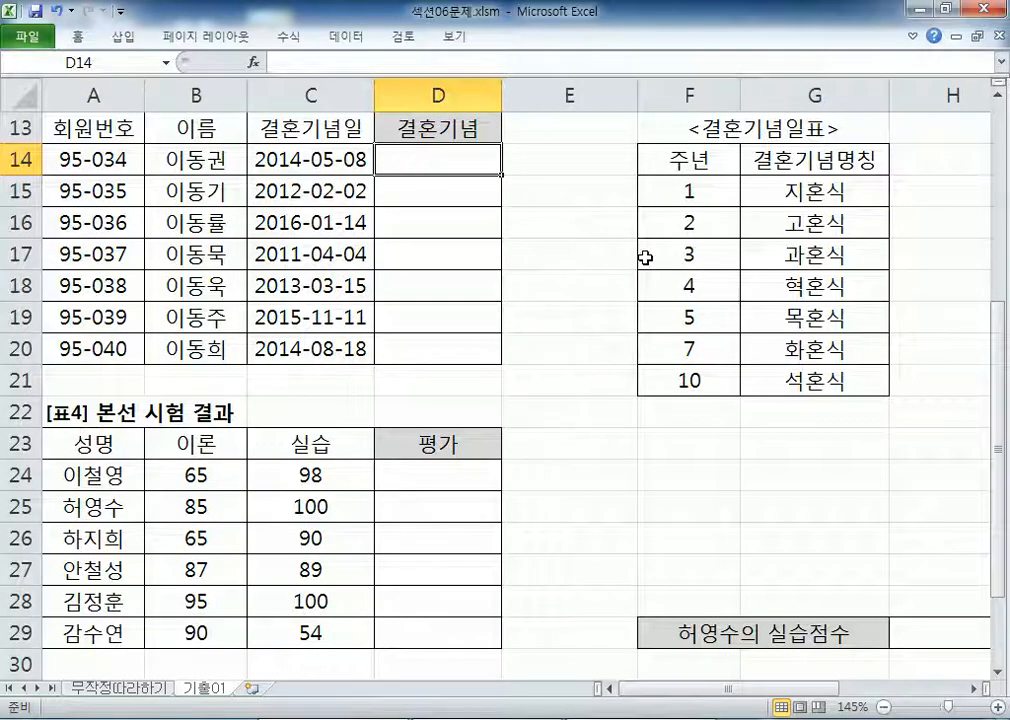
click(769, 286)
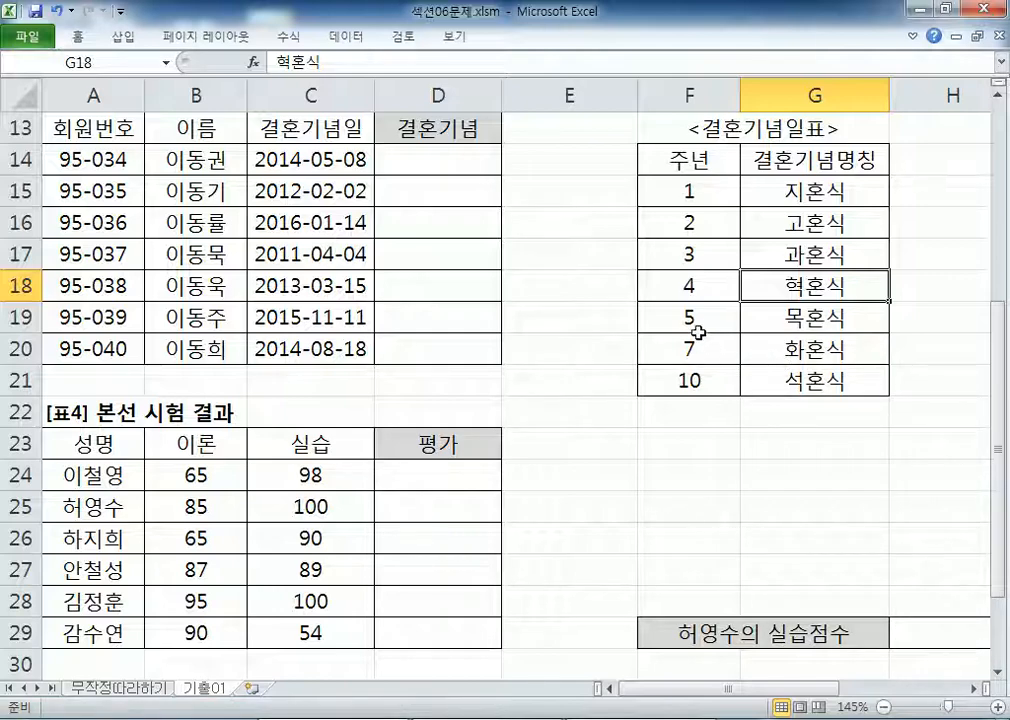
click(701, 320)
click(778, 322)
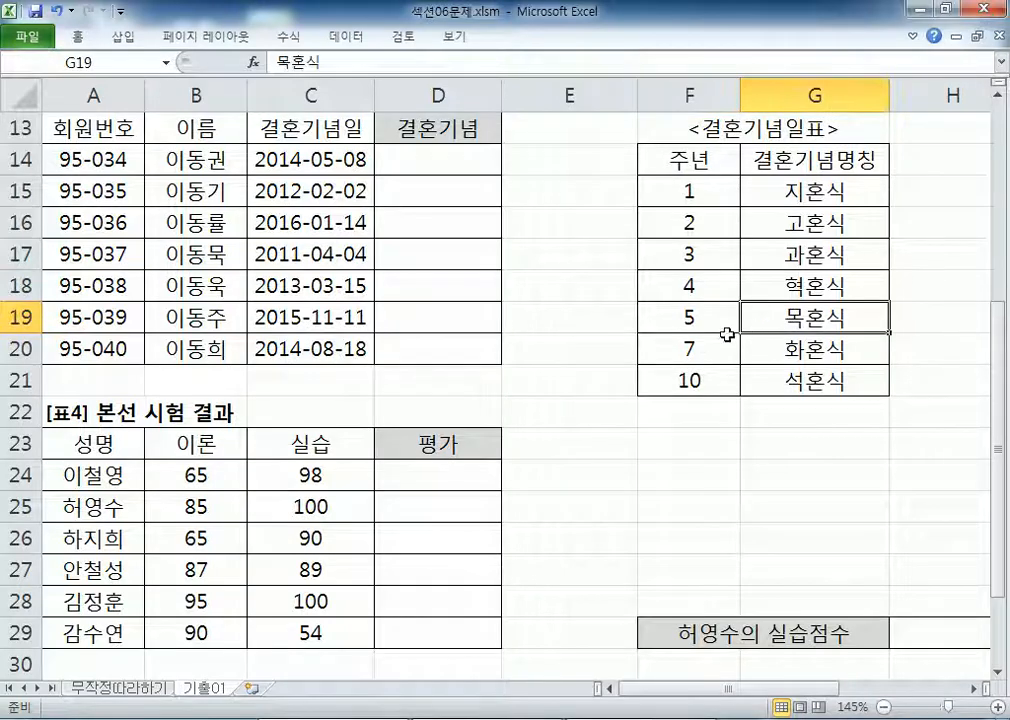
click(703, 345)
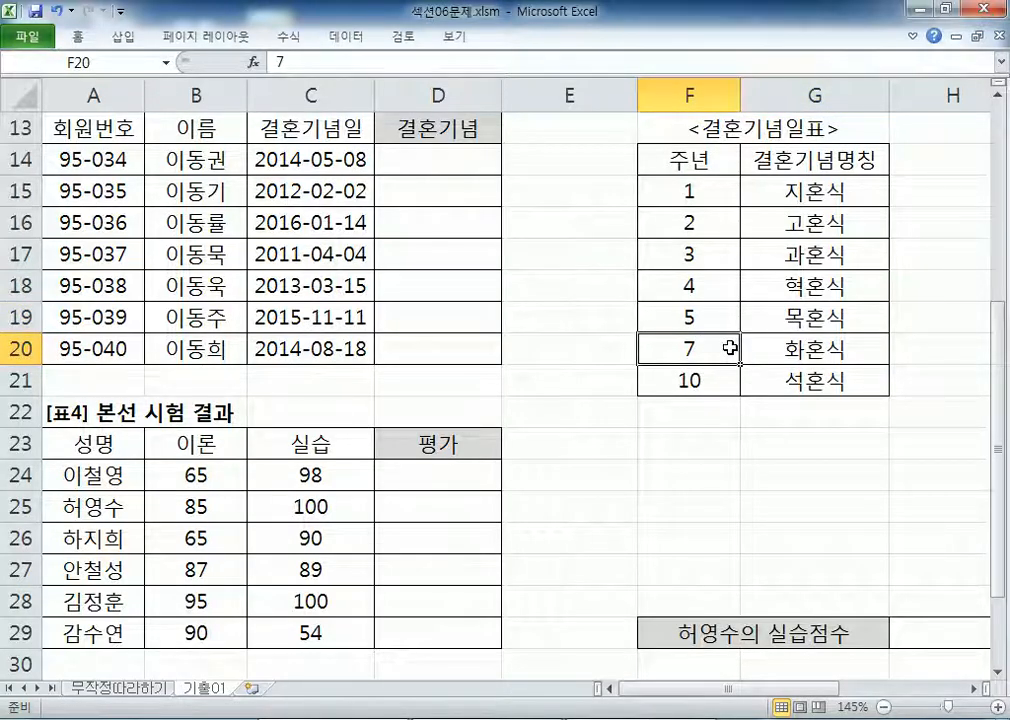
click(785, 352)
click(722, 376)
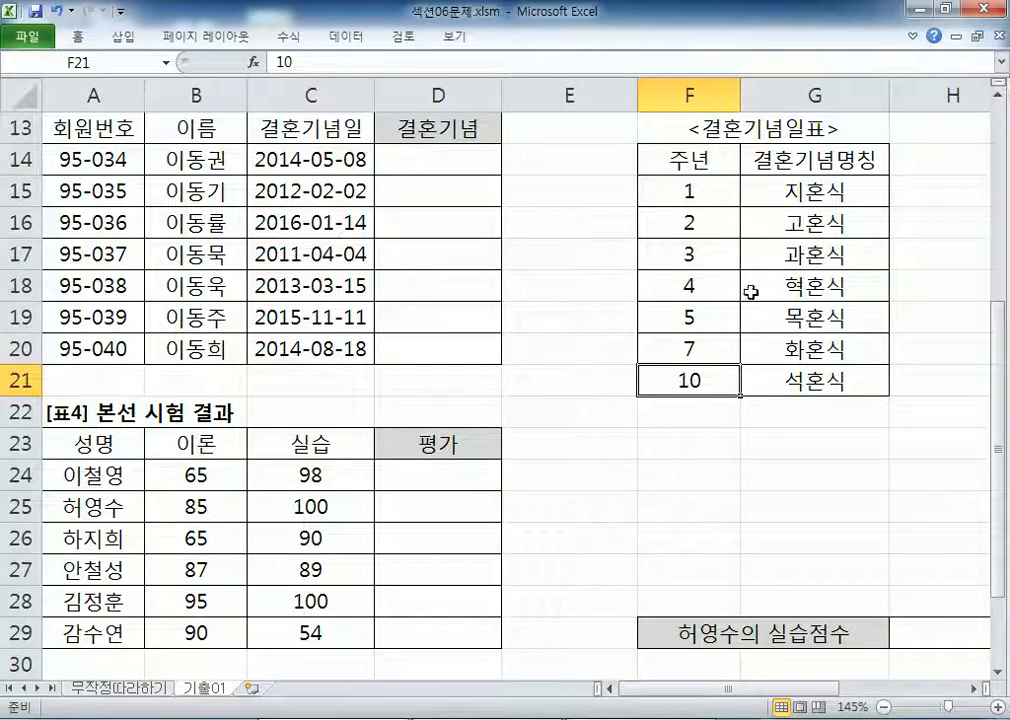
click(453, 159)
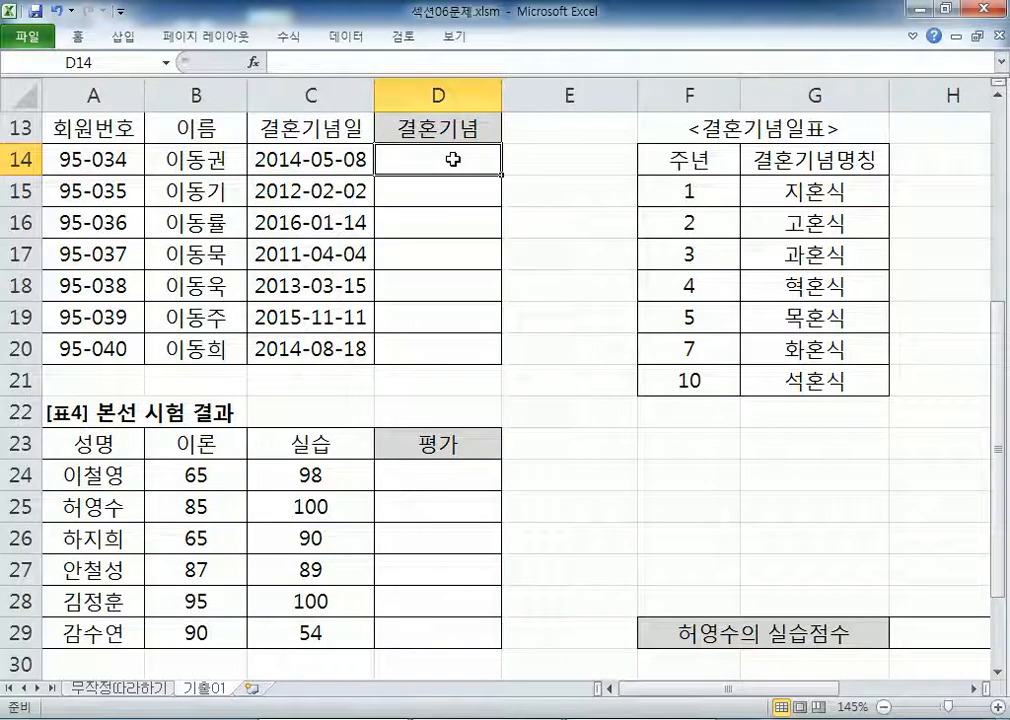
Step: Enter =VLOOKUP(8,F15:G21,2,FALSE) in D14 as an exact-match trial lookup
text(=)
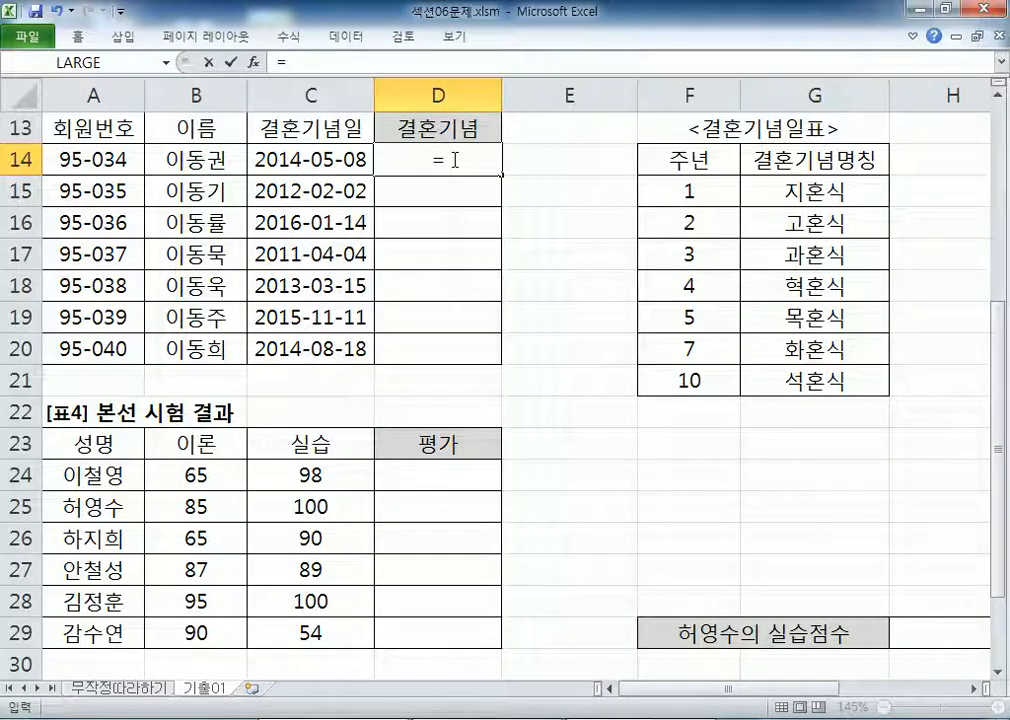
text(VLOOKUP()
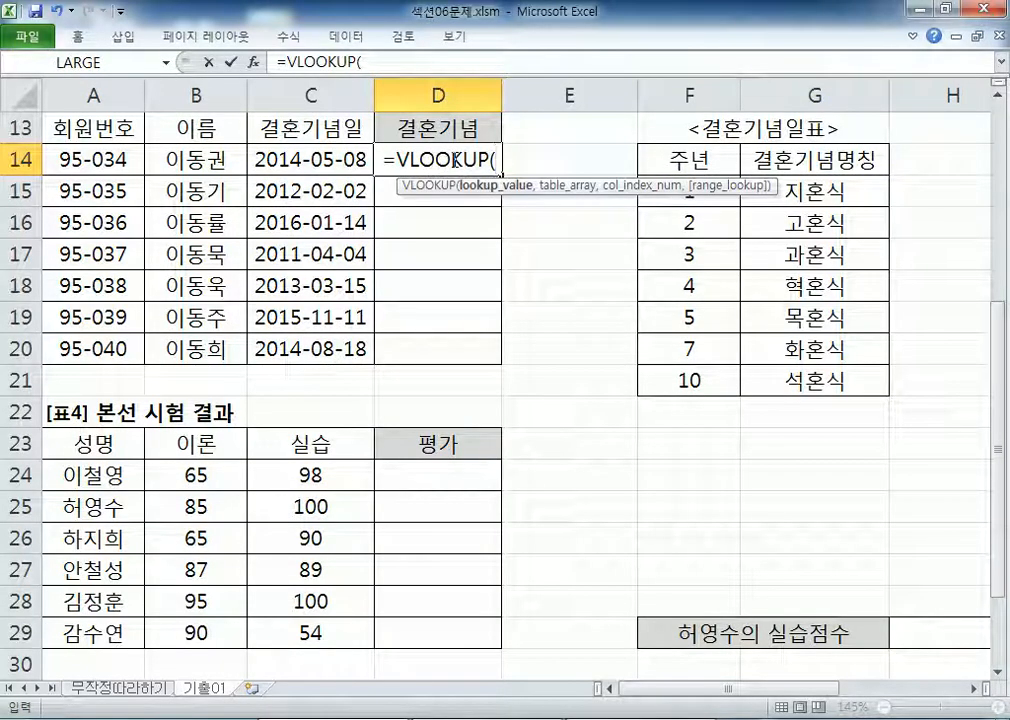
text(8)
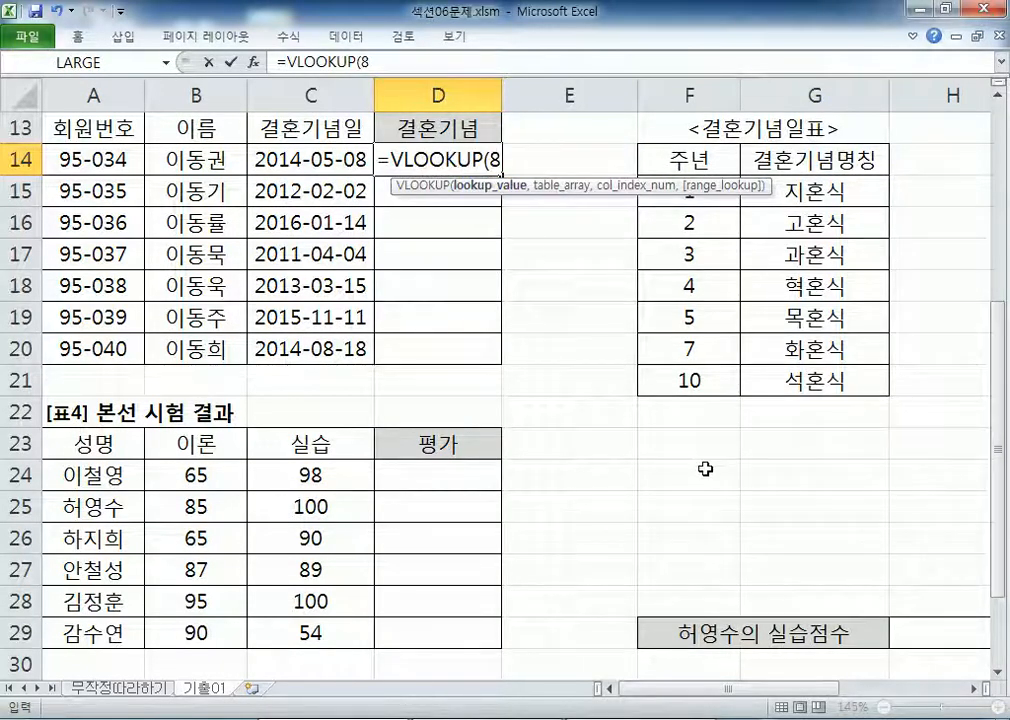
text(,)
drag(710, 204, 789, 372)
text(,2,)
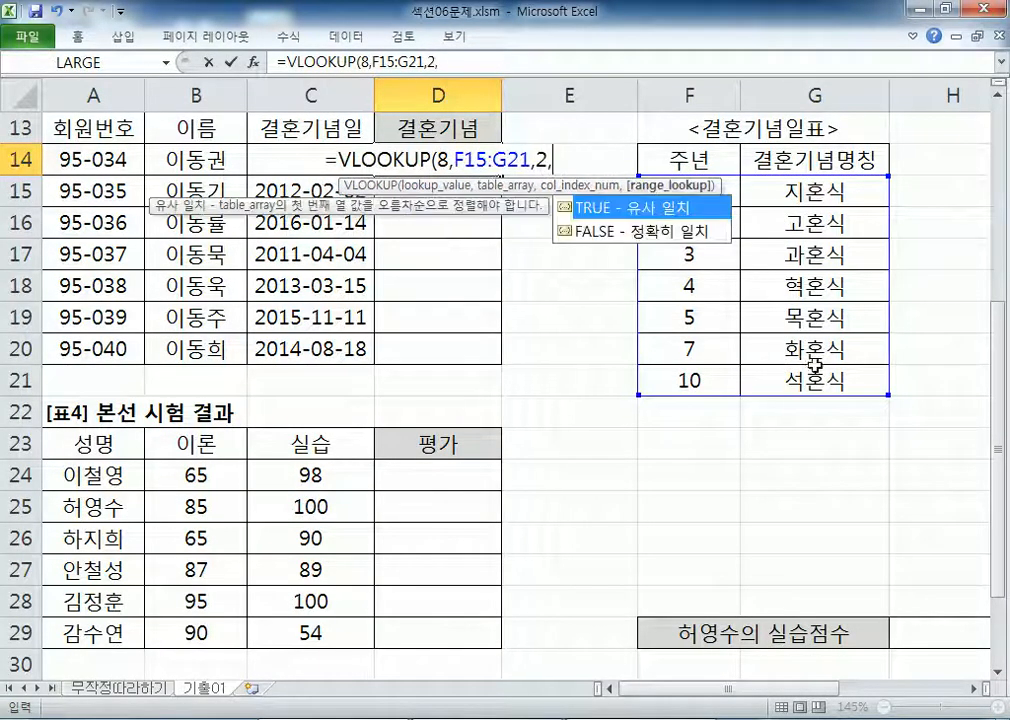
click(654, 231)
double_click(654, 231)
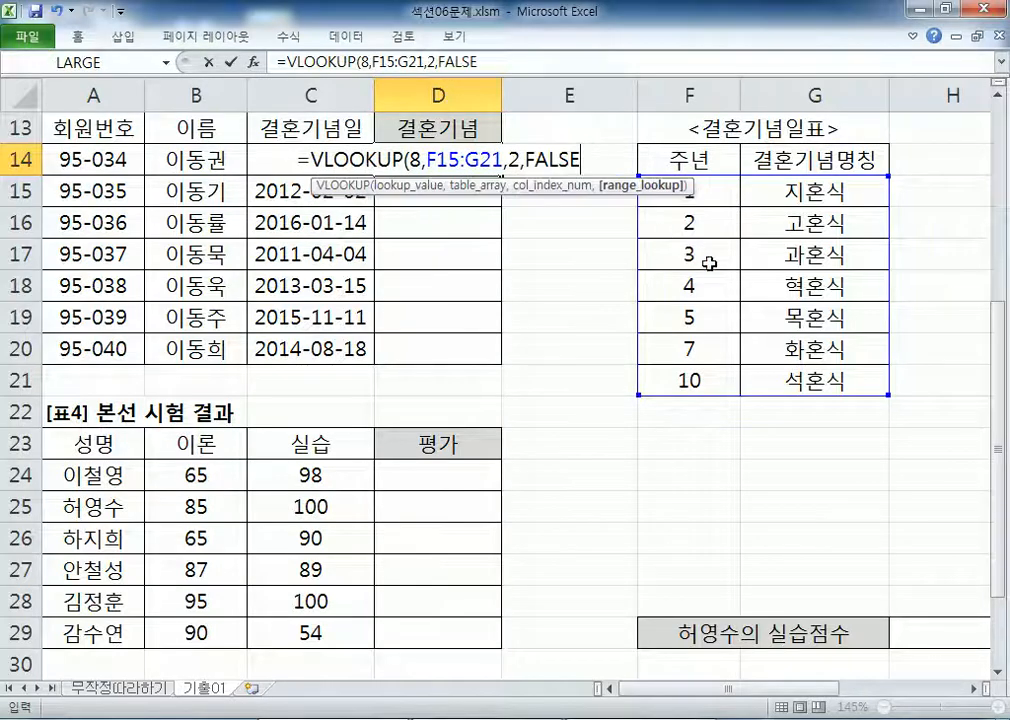
key(Return)
Step: Change D14's lookup value from 8 to 7, then to 9
click(462, 165)
key(F2)
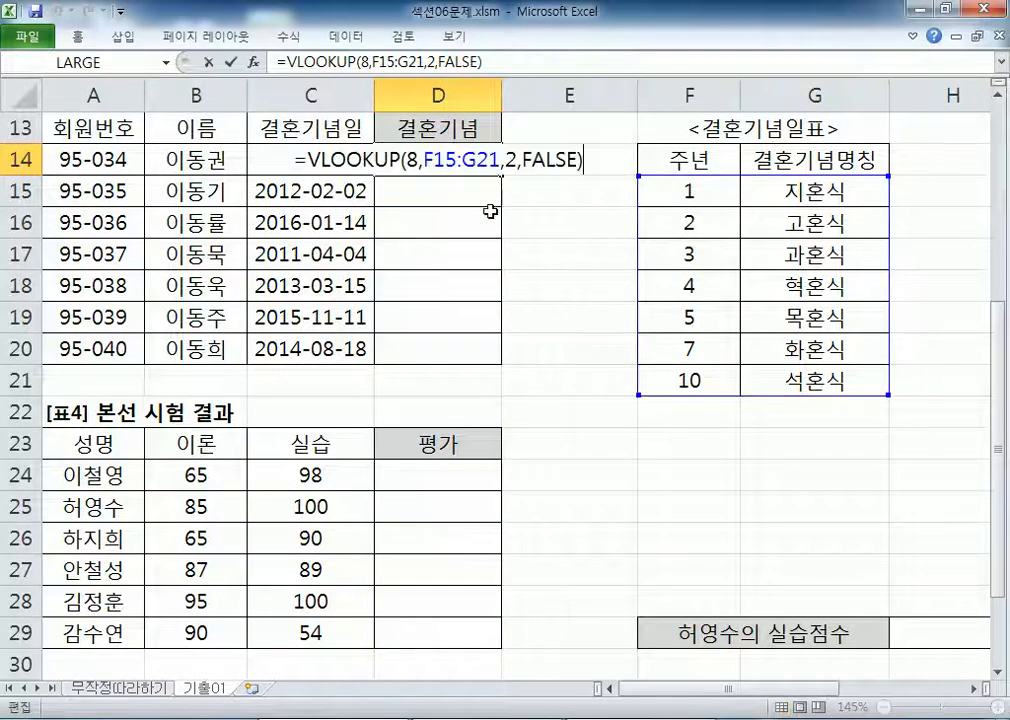
double_click(409, 160)
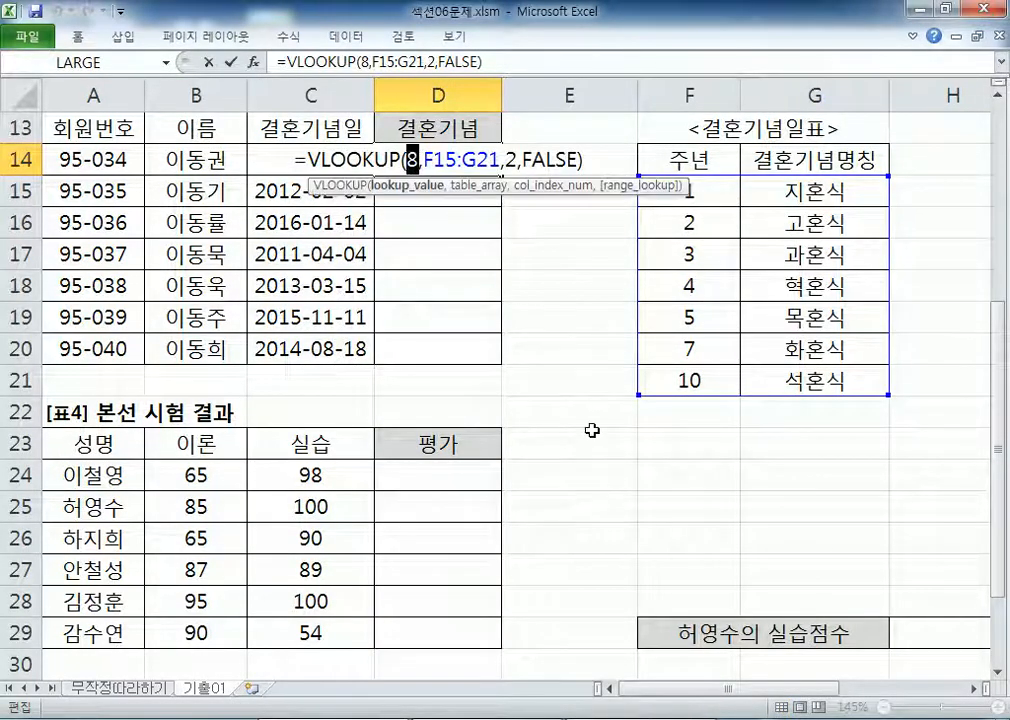
text(7)
key(Return)
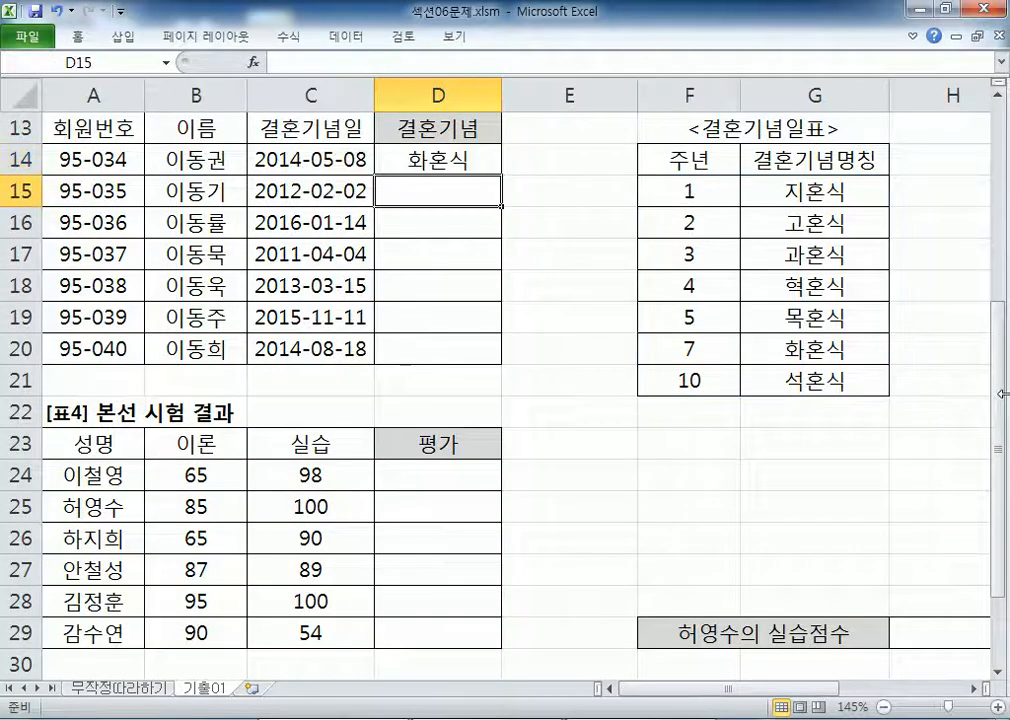
key(Up)
key(F2)
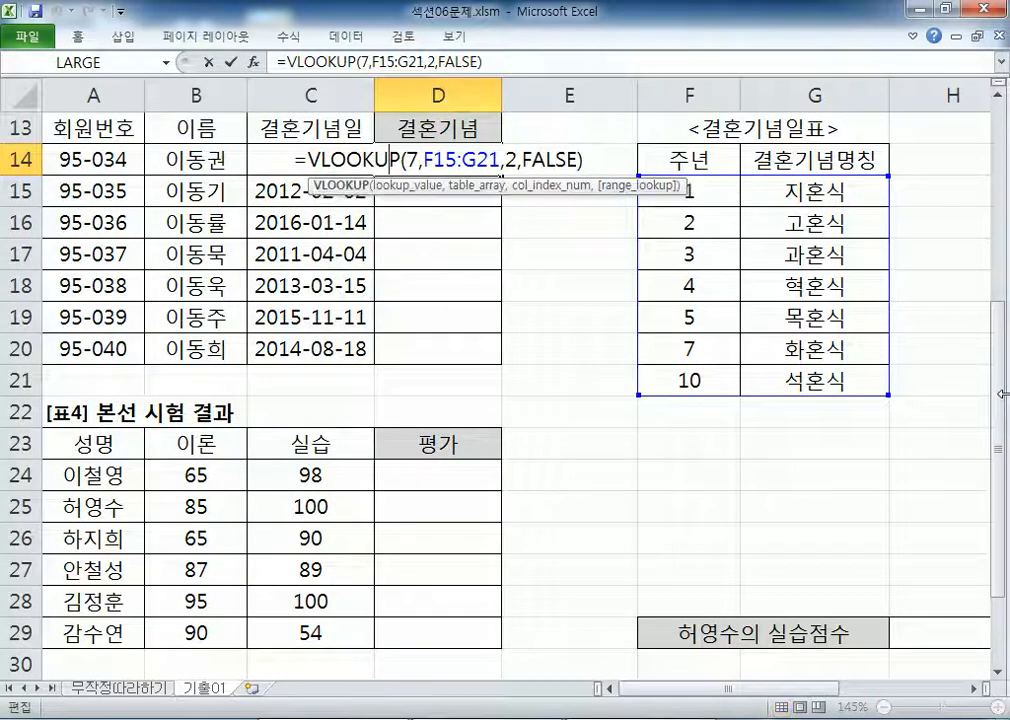
key(Delete)
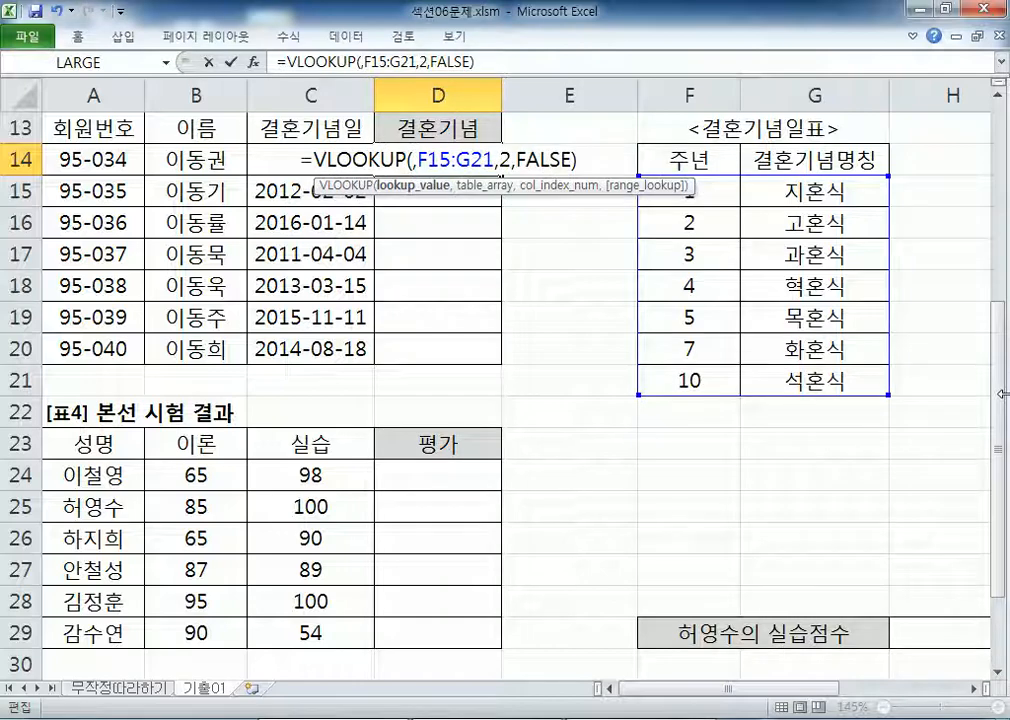
text(9)
key(Return)
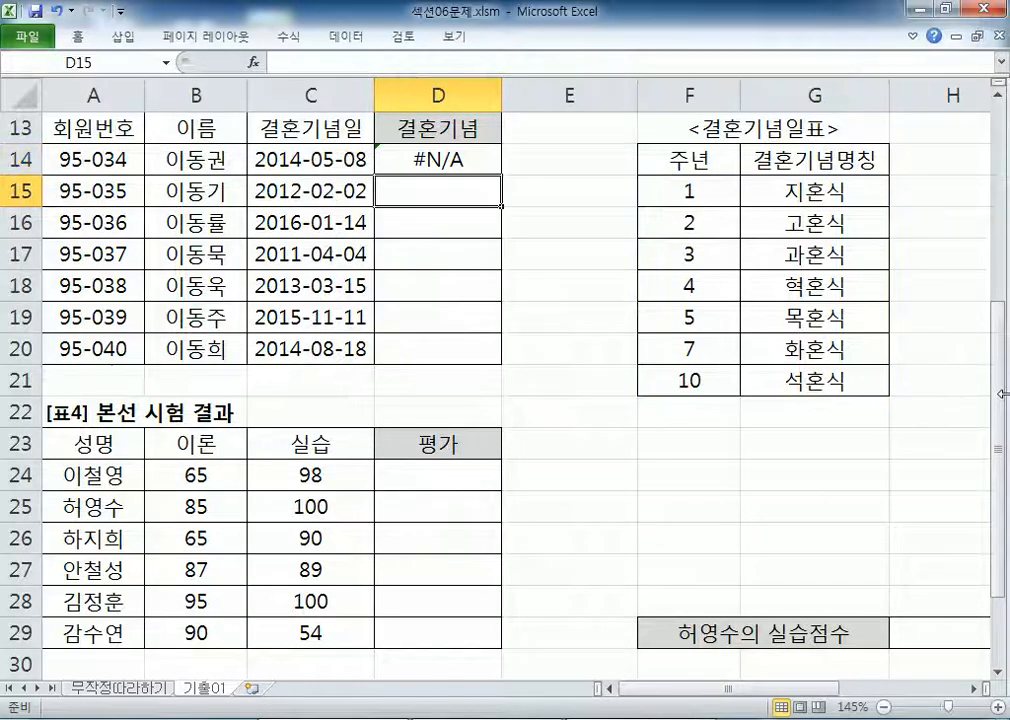
Step: Drop the FALSE argument, leaving =VLOOKUP(9,F15:G21,2), and confirm D14 shows 화혼식
double_click(458, 162)
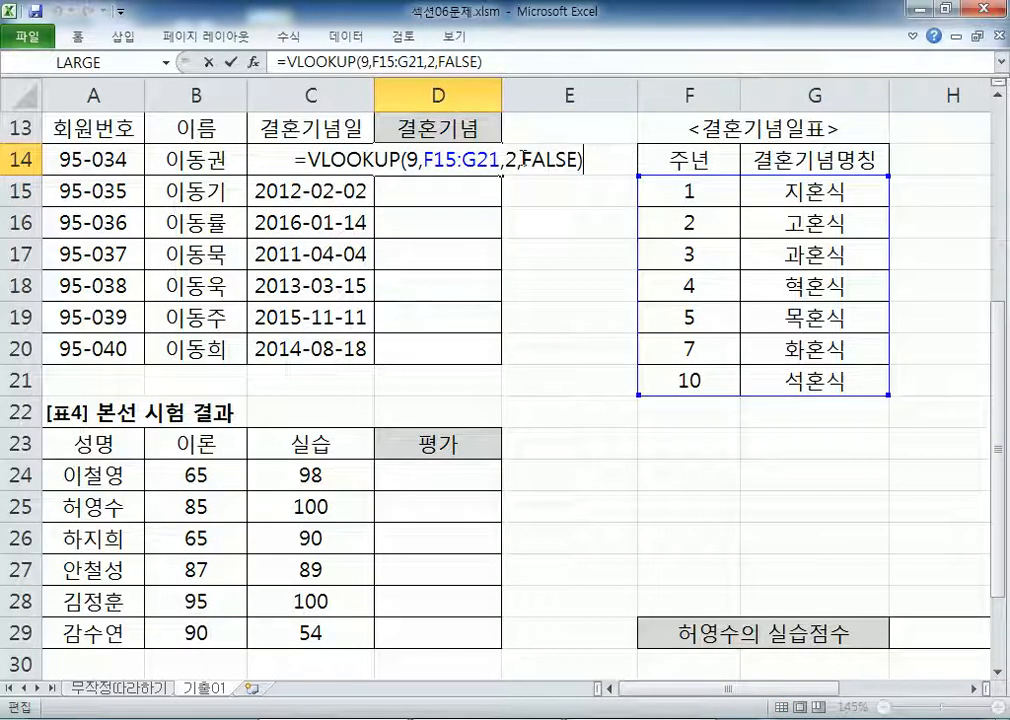
drag(522, 160, 580, 160)
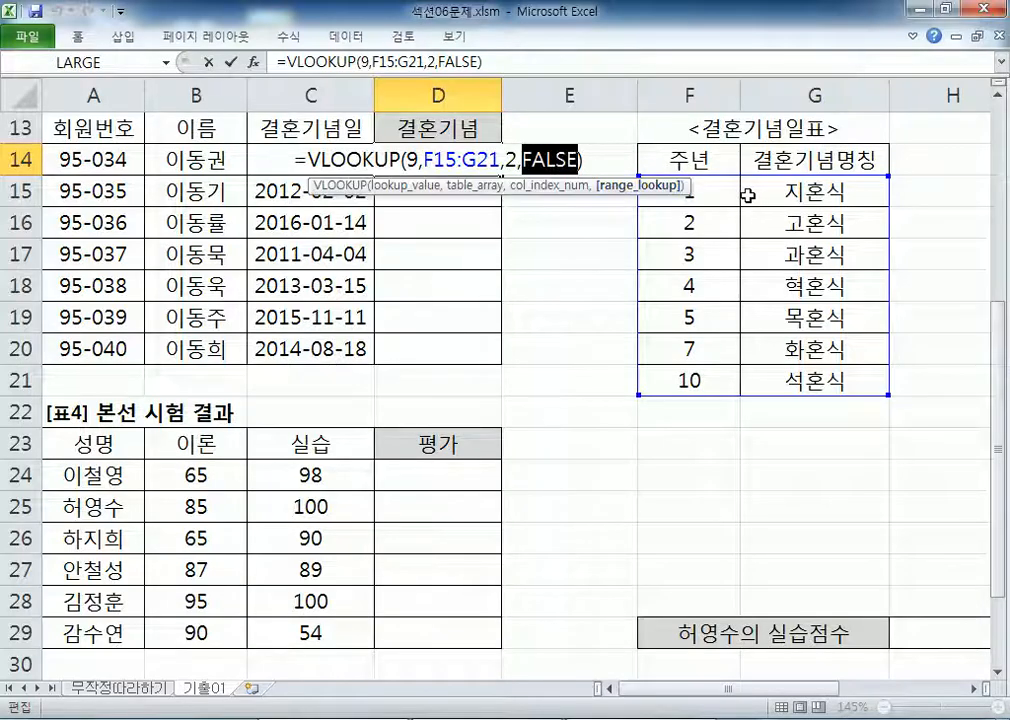
key(BackSpace)
key(BackSpace)
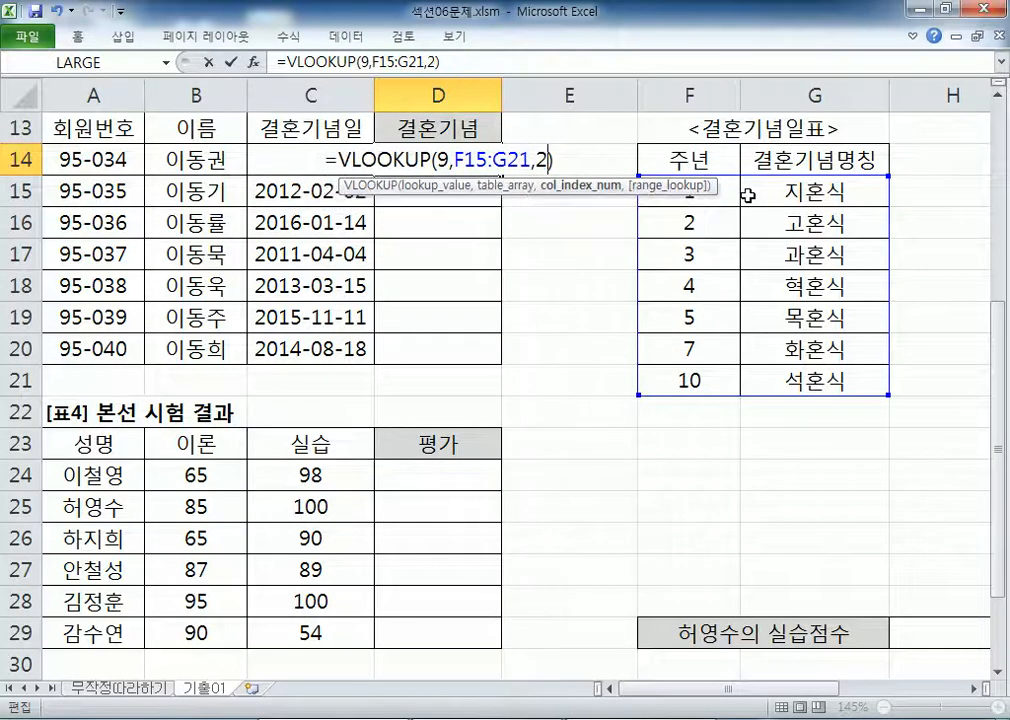
text(,)
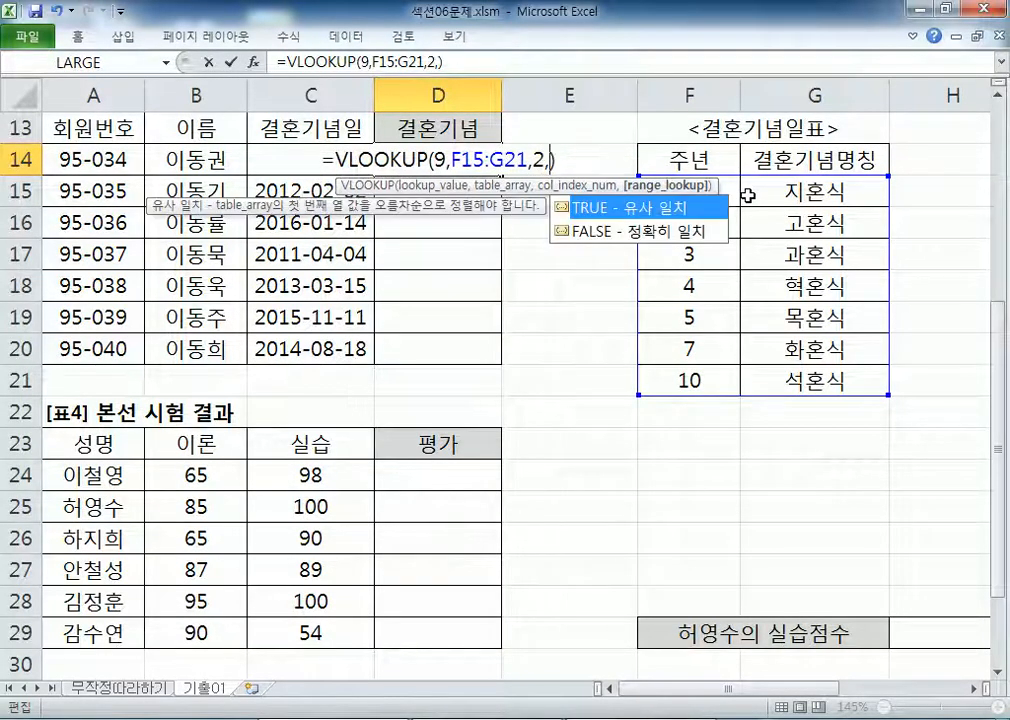
key(BackSpace)
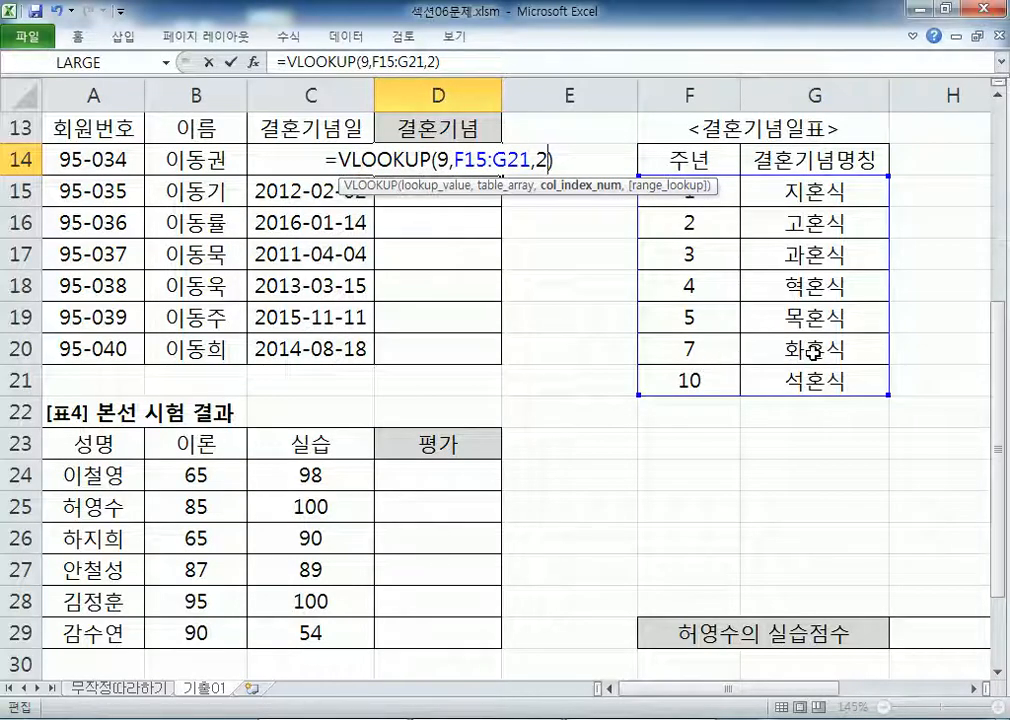
key(Return)
click(455, 161)
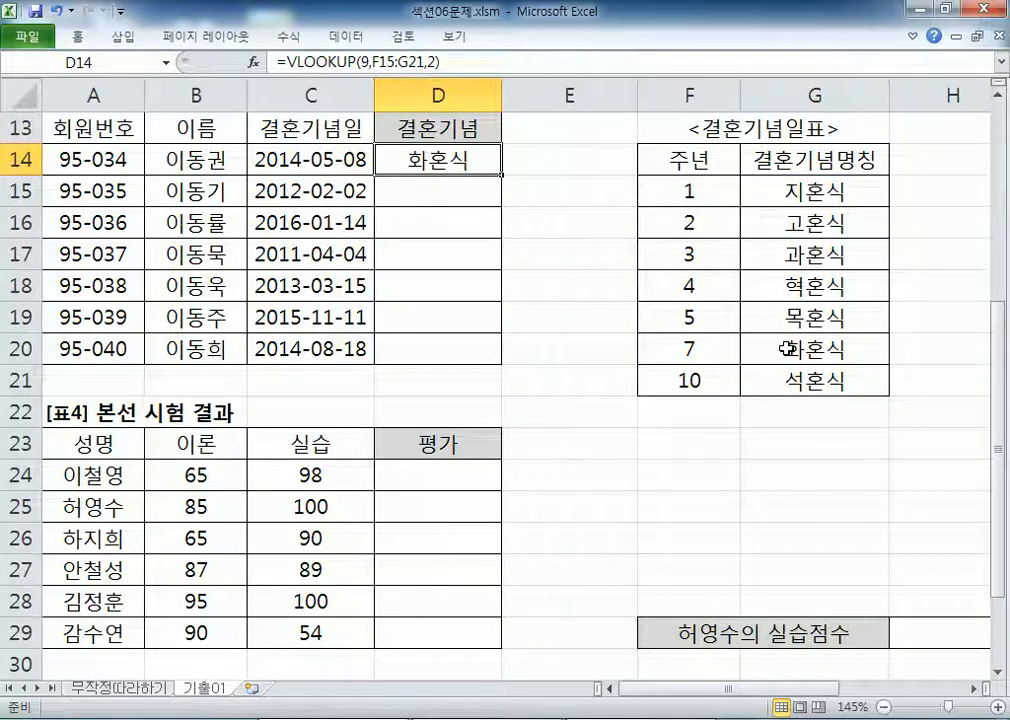
double_click(444, 163)
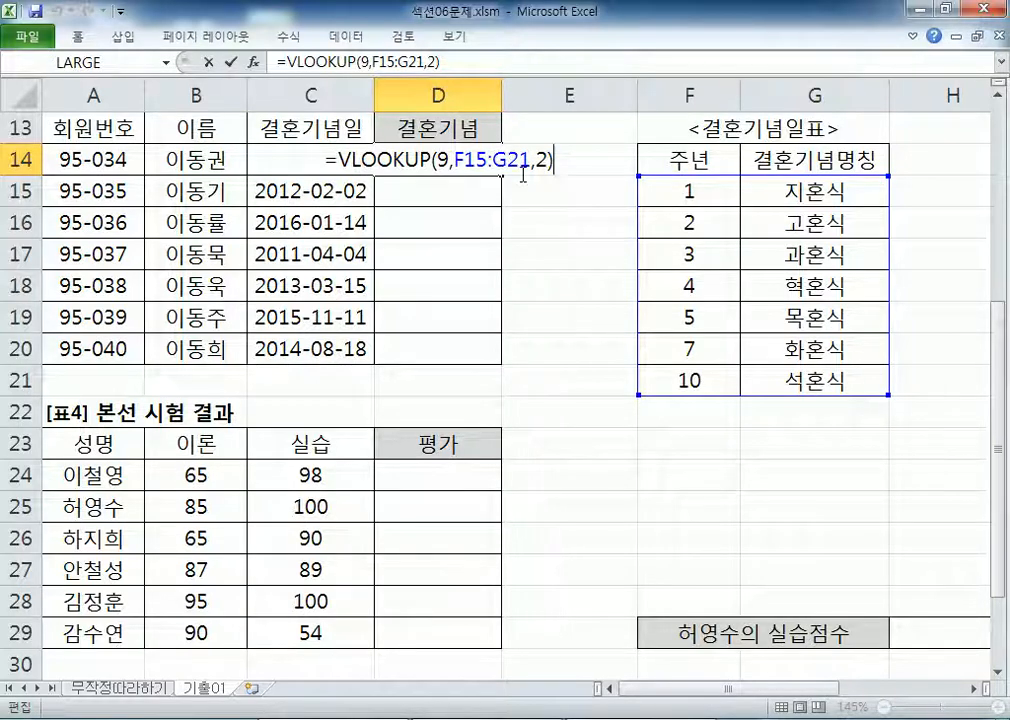
click(433, 169)
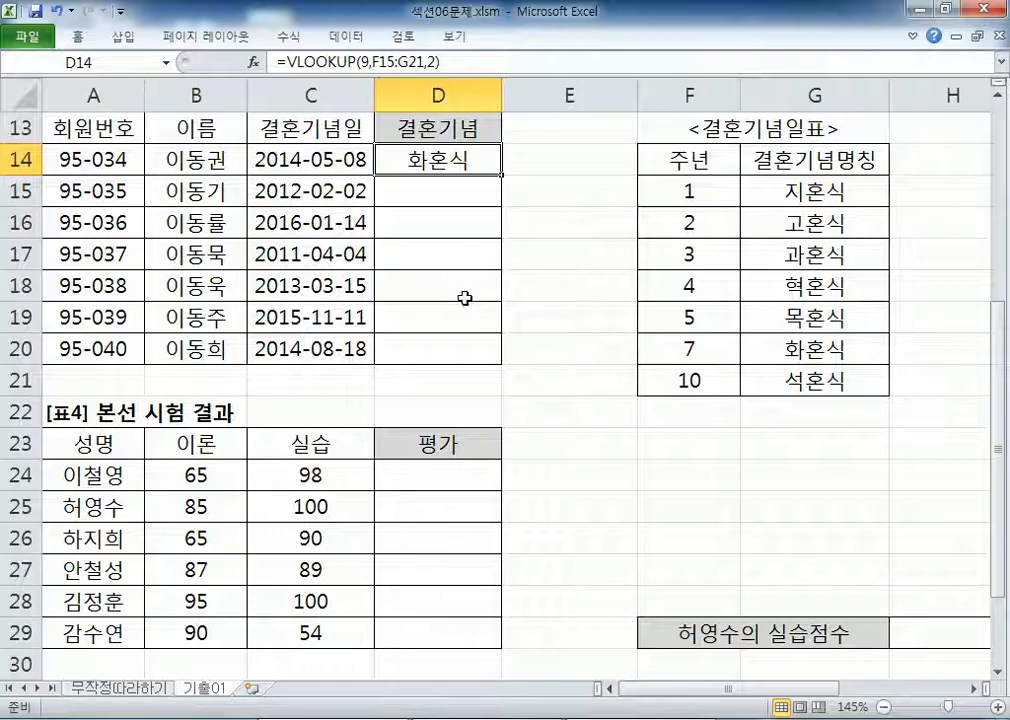
Step: Inspect the year 2014 in C14's wedding date without changing the cell
click(303, 159)
double_click(303, 159)
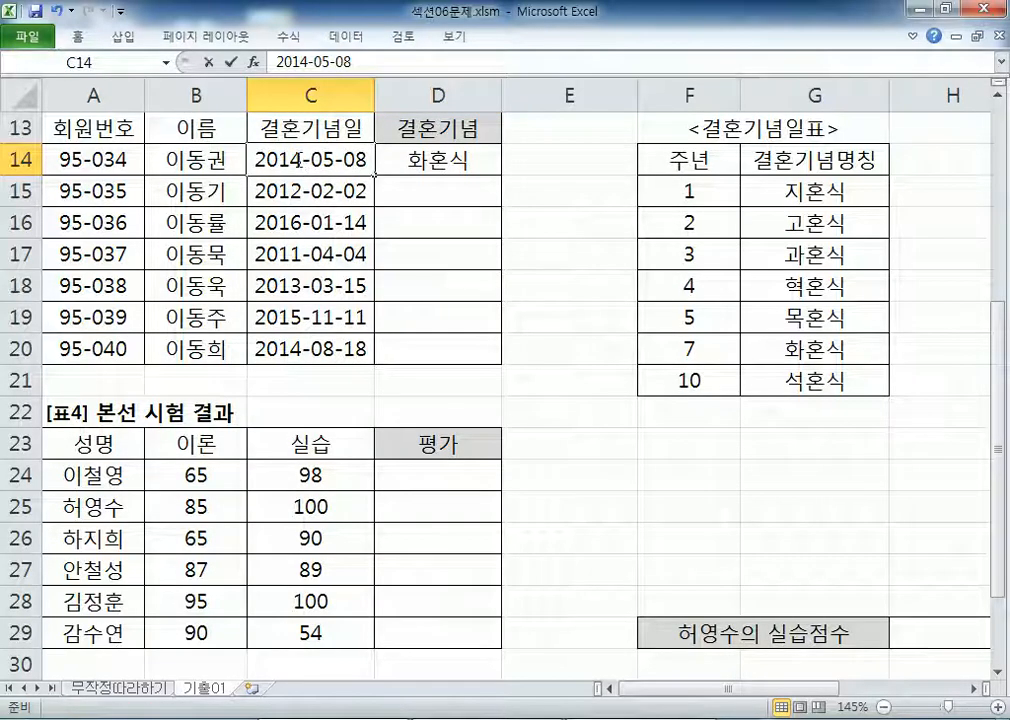
drag(303, 159, 247, 167)
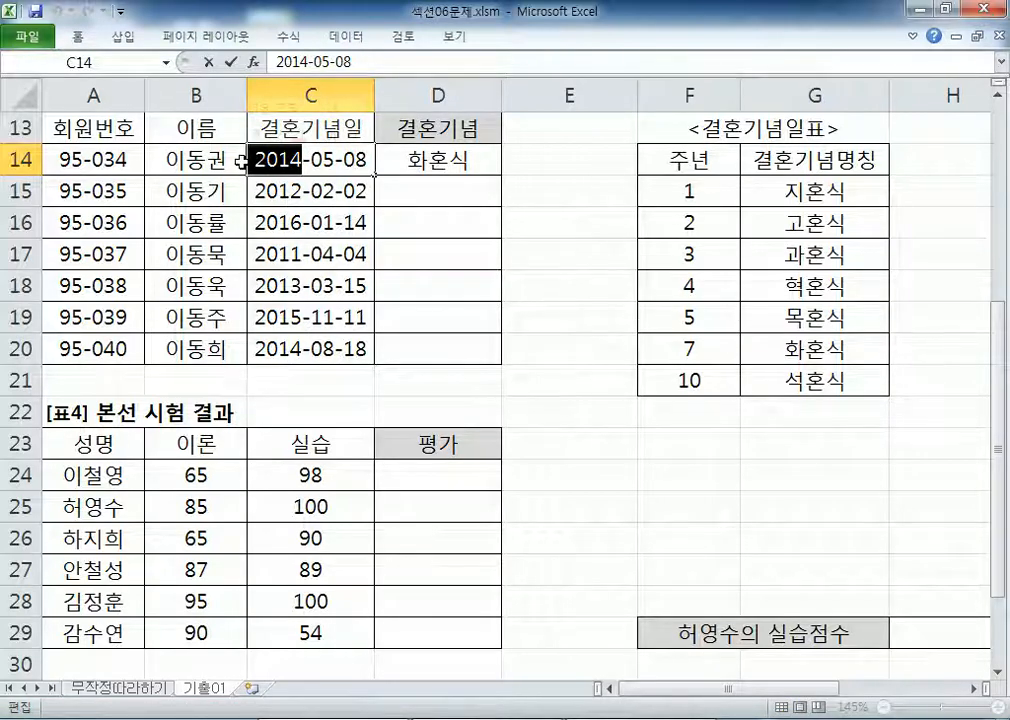
key(Escape)
Step: Cancel a '현재 년도에서 결혼 년도를 빼면' note in D14, then start Notepad item 3 with '현재년도와 결혼기념일'
click(465, 164)
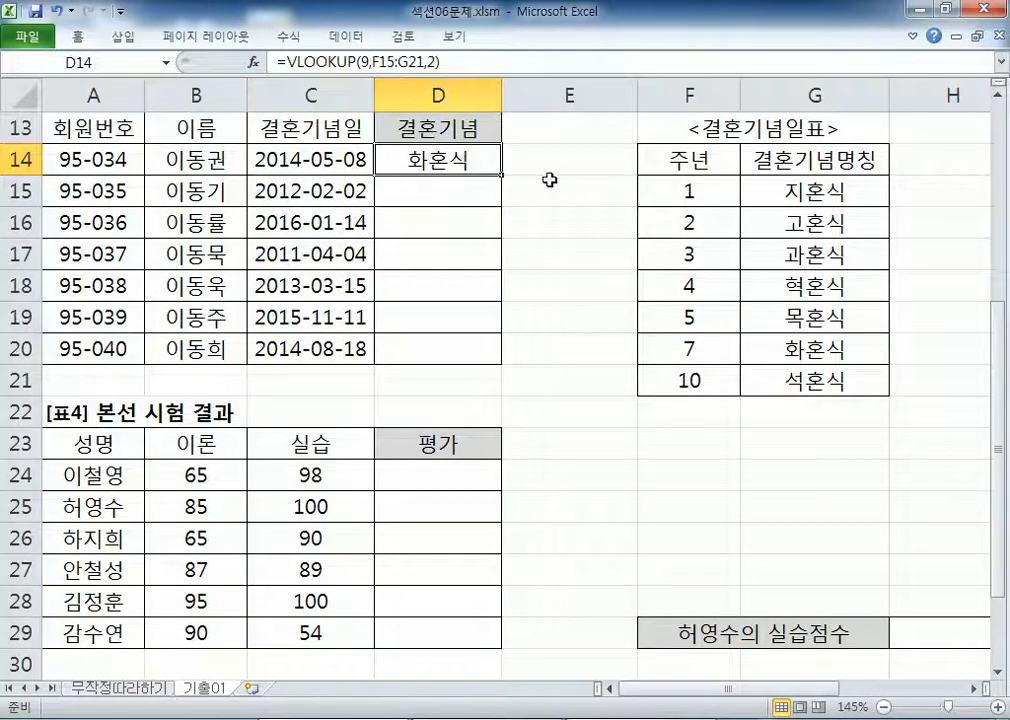
text(GUSWO)
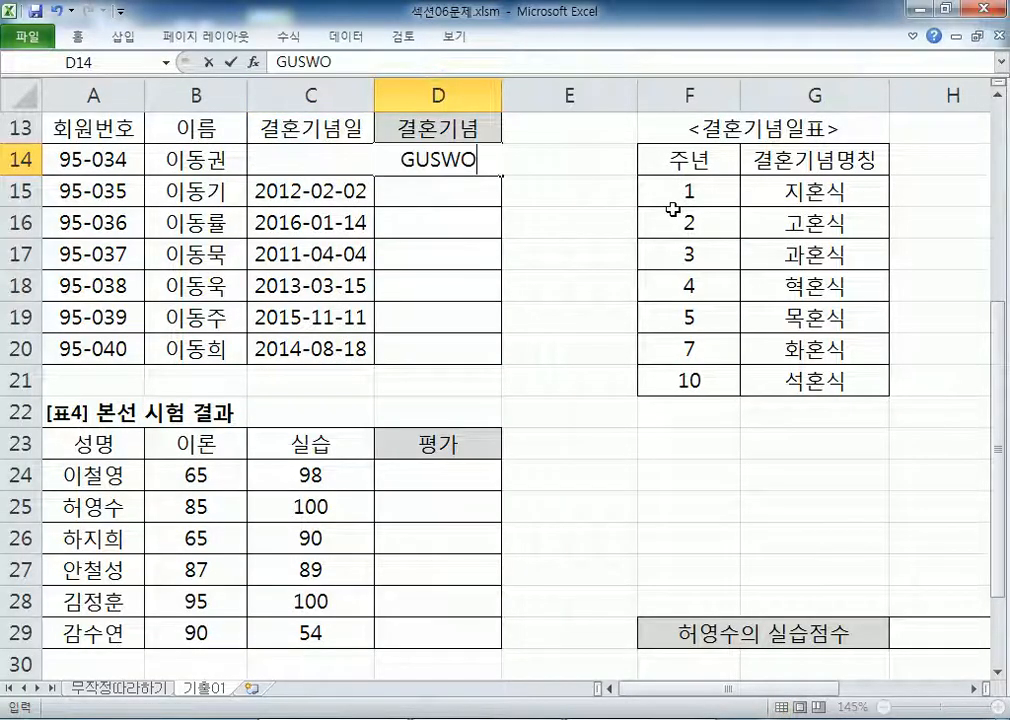
key(Escape)
text(현재 ㅇ)
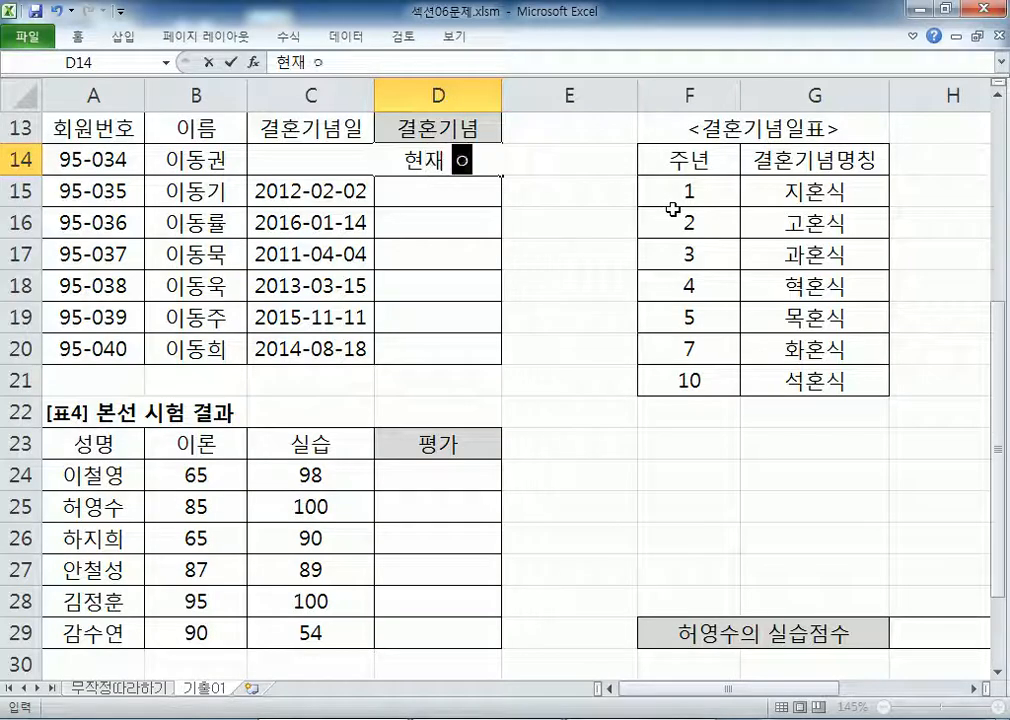
text(ㅕ)
key(BackSpace)
key(BackSpace)
text(년도)
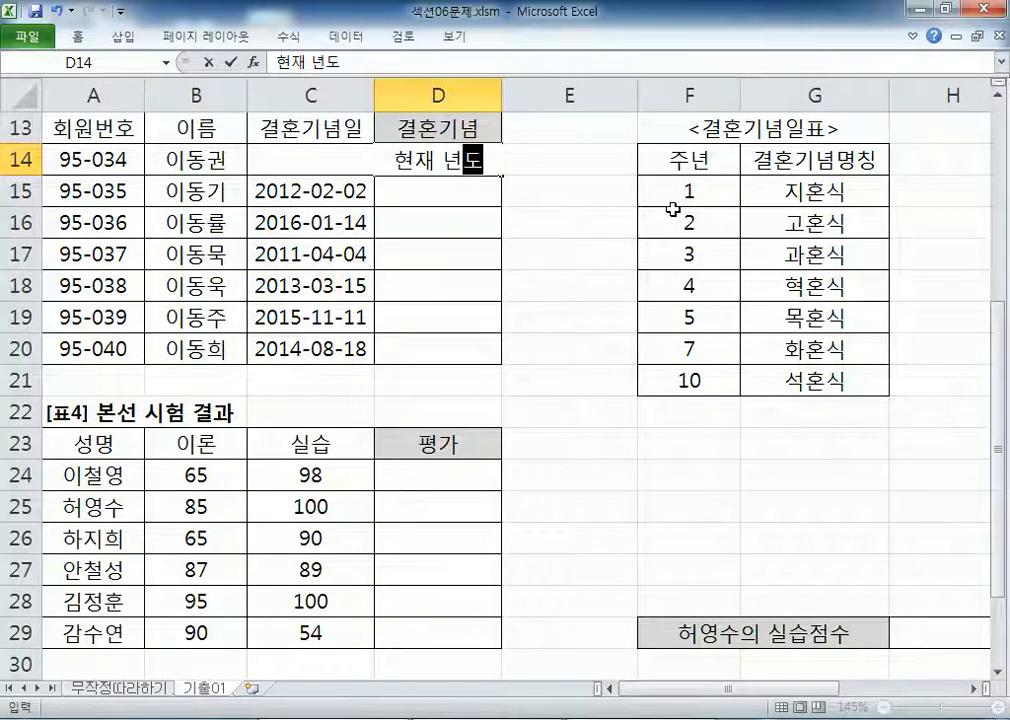
text(에서 결혼)
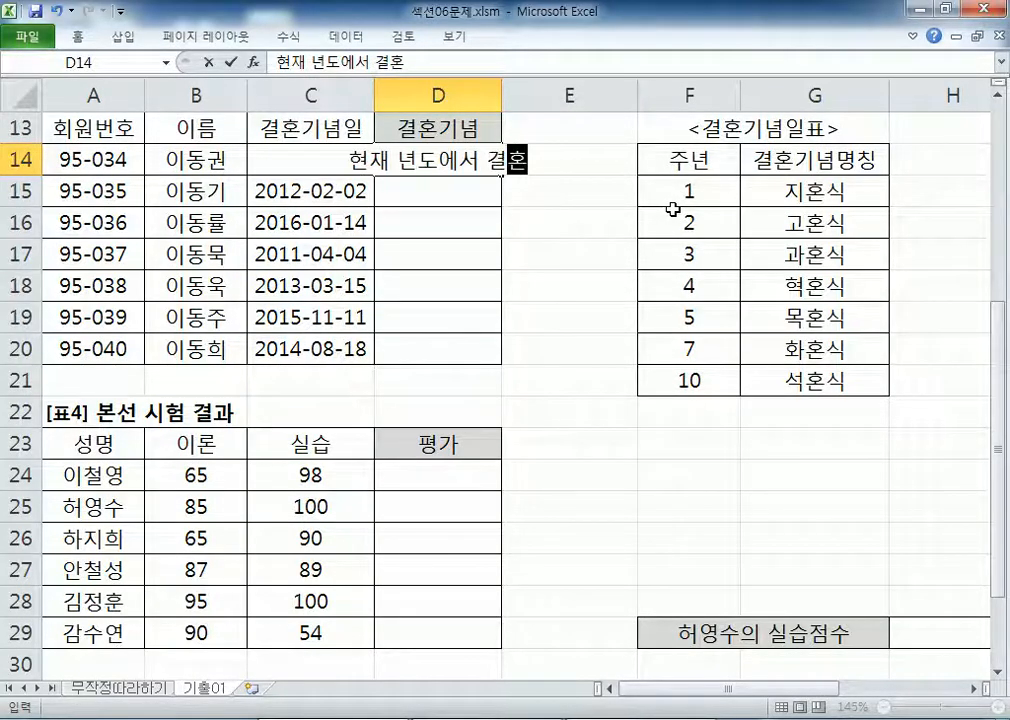
text( 년도)
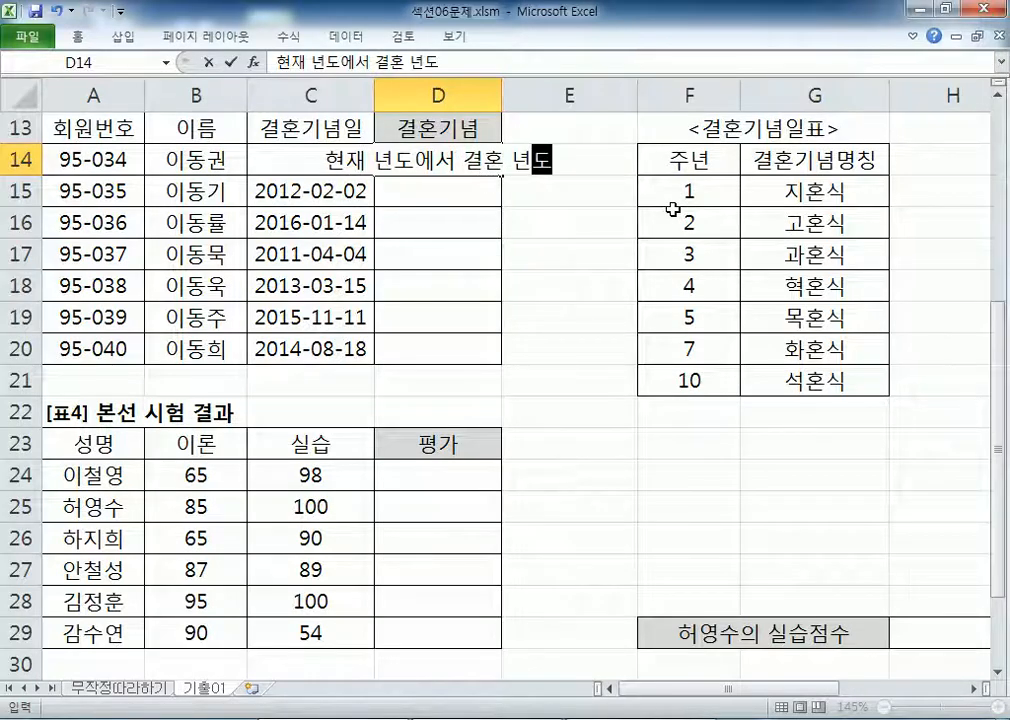
text(를 빼면)
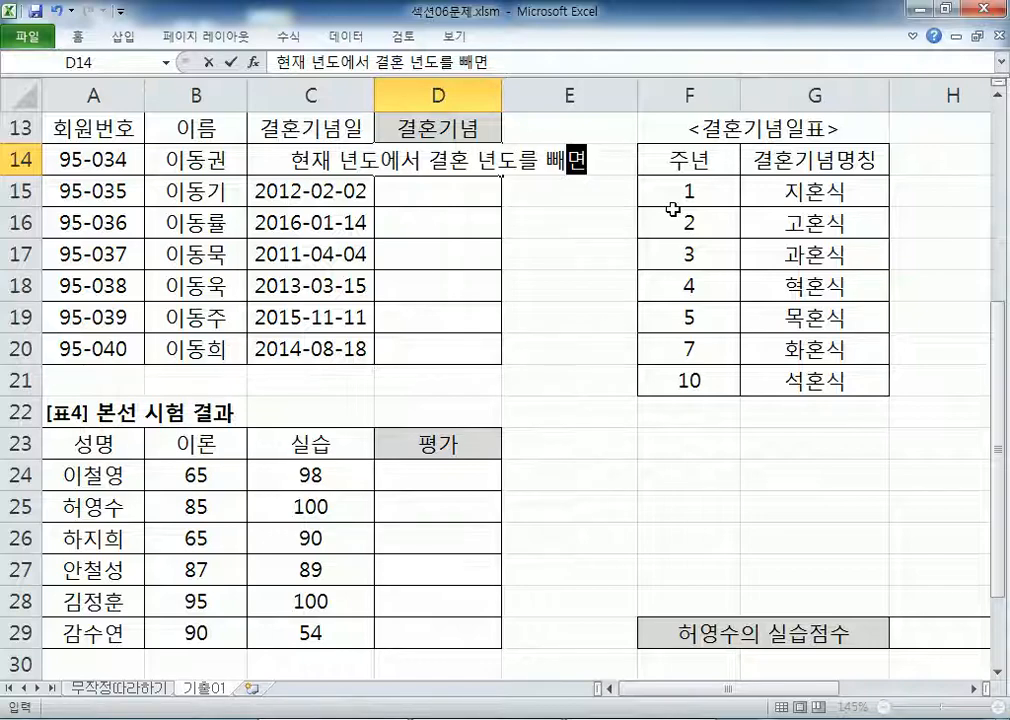
key(Escape)
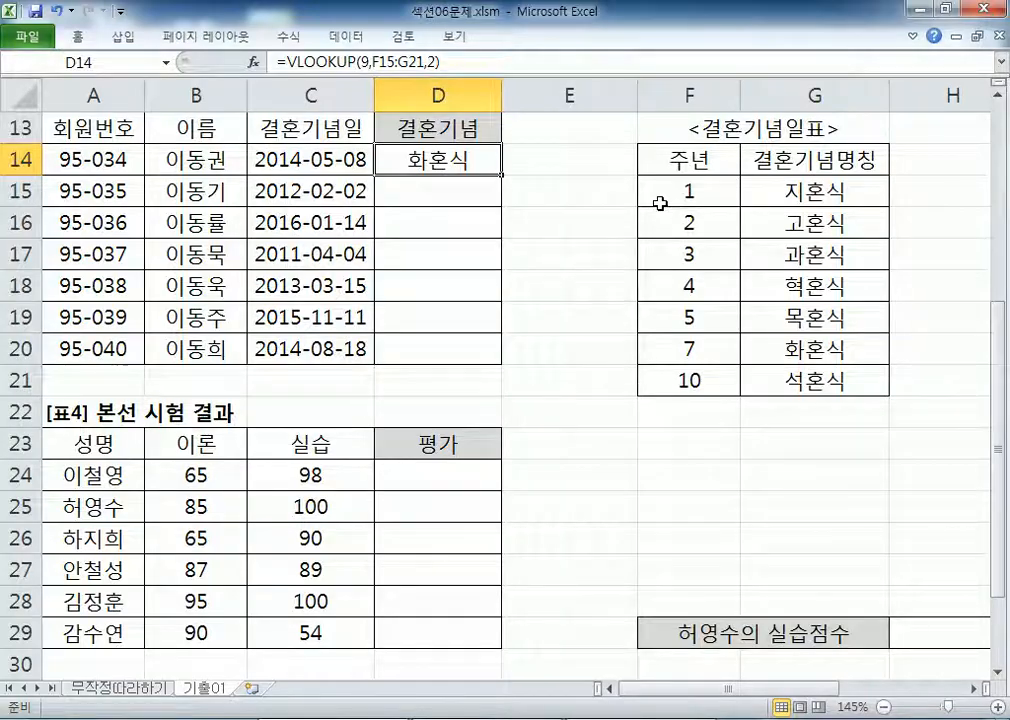
key(alt+Tab)
text(현재년도)
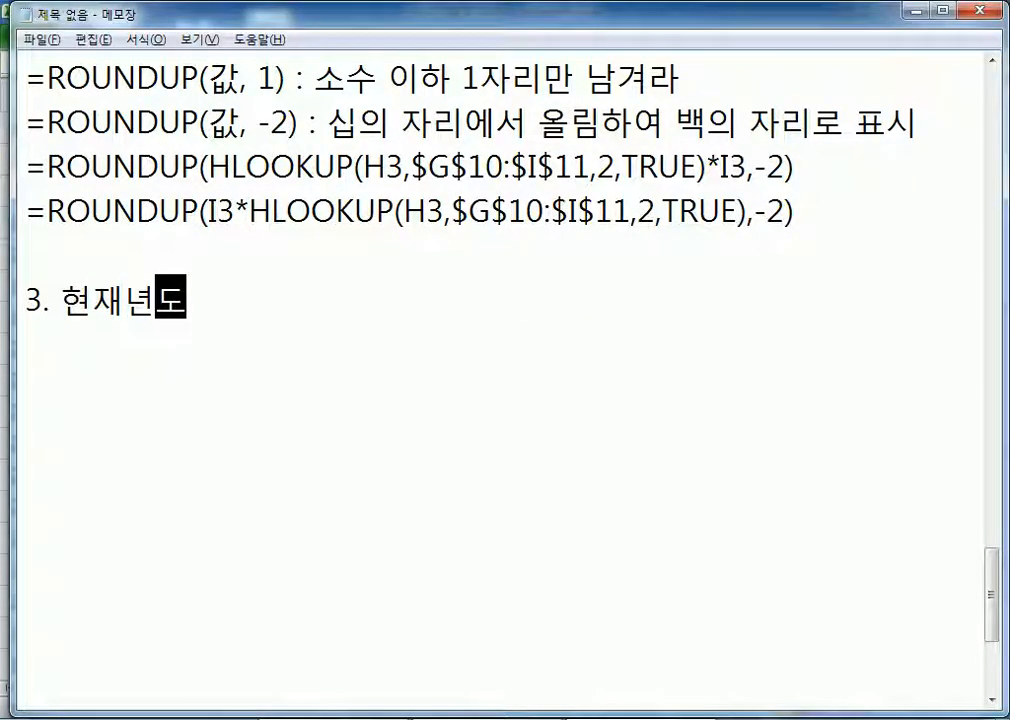
text(와)
text( 결혼기념일ㅇ)
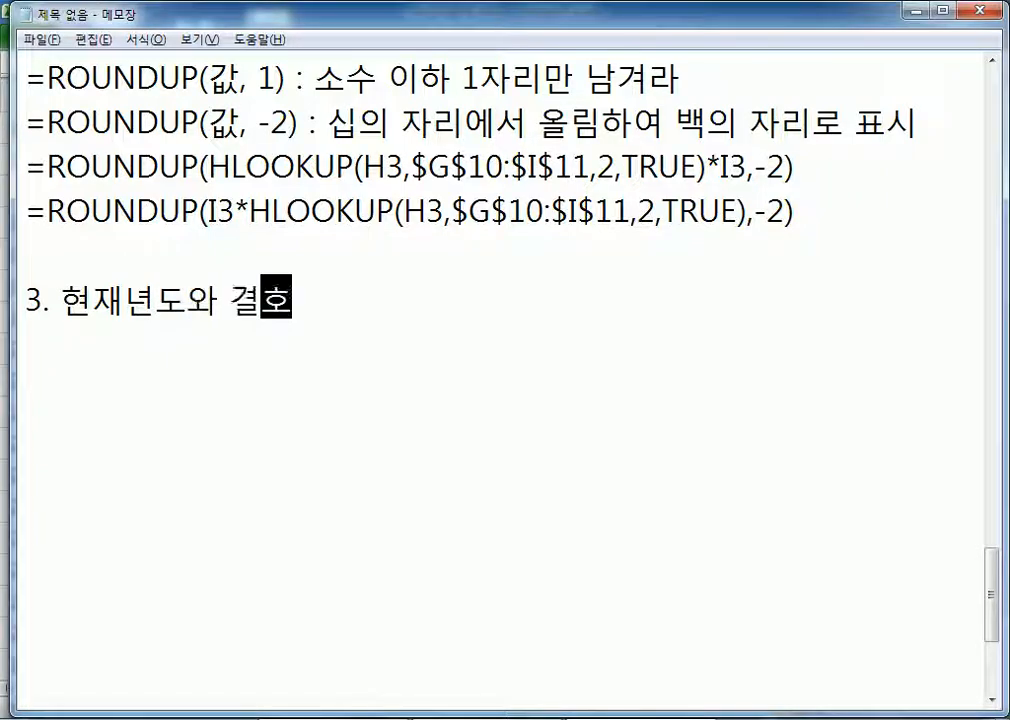
text(의)
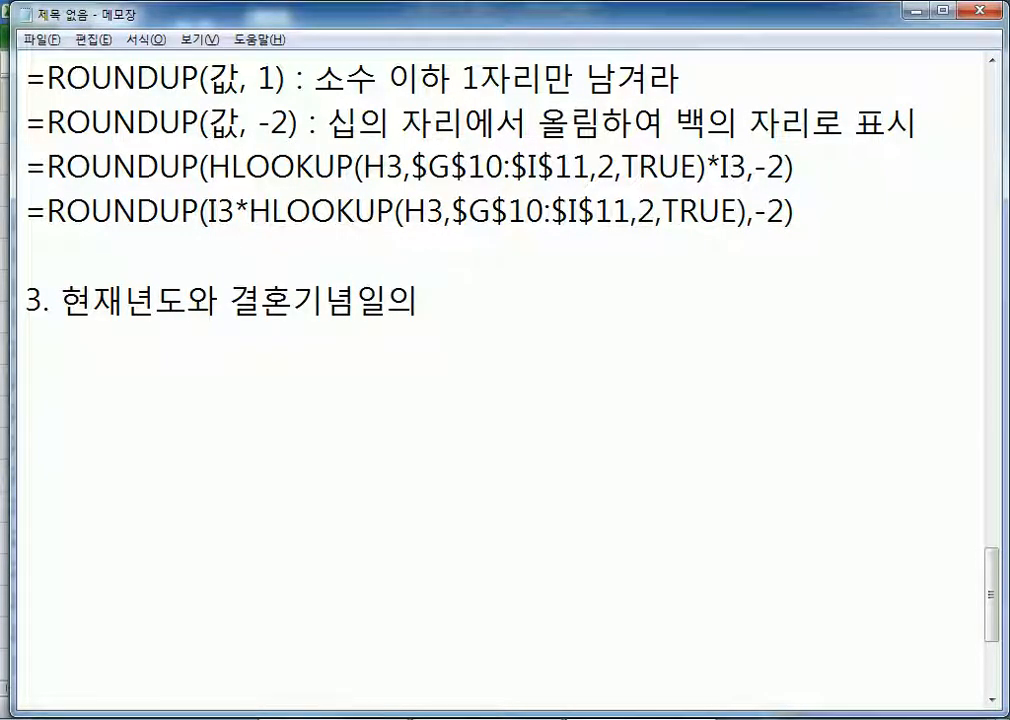
Step: Note the task goal of printing the anniversary name, using YEAR, TODAY and VLOOKUP functions
key(BackSpace)
key(BackSpace)
text(을 이용하여 )
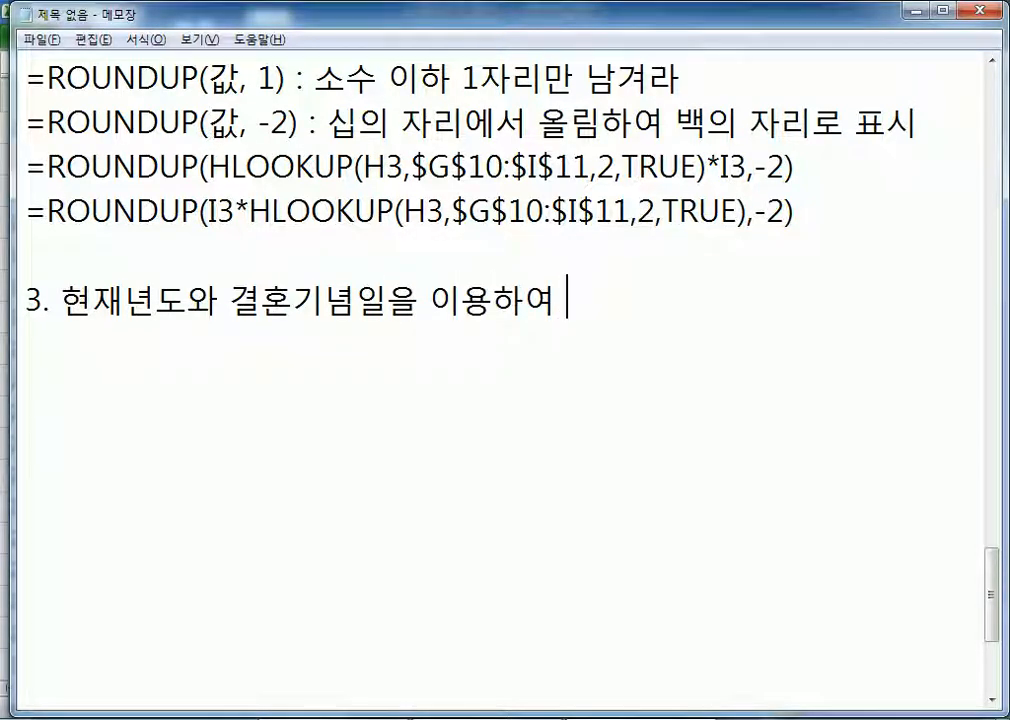
text(결혼기녀)
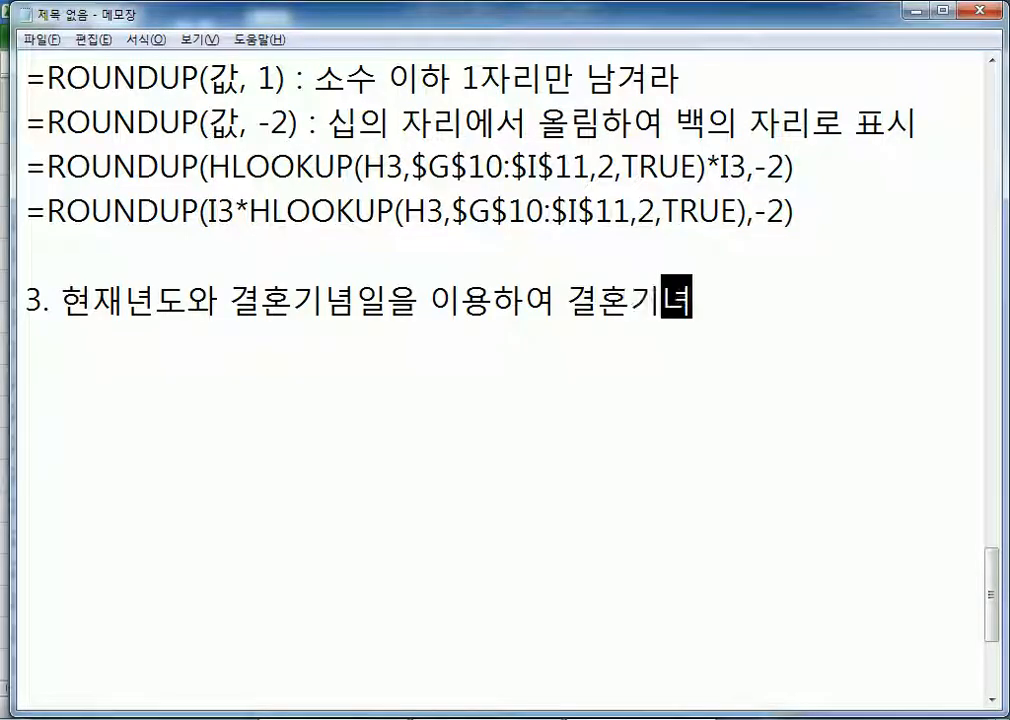
text(ㅁ명칭을 )
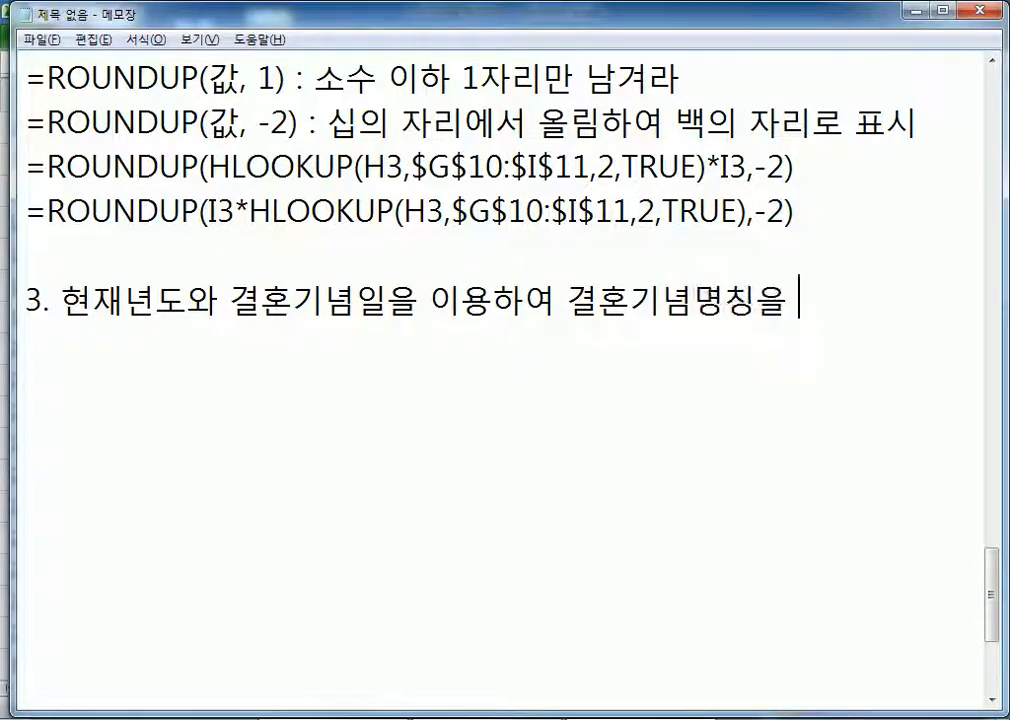
text(출력)
key(Return)
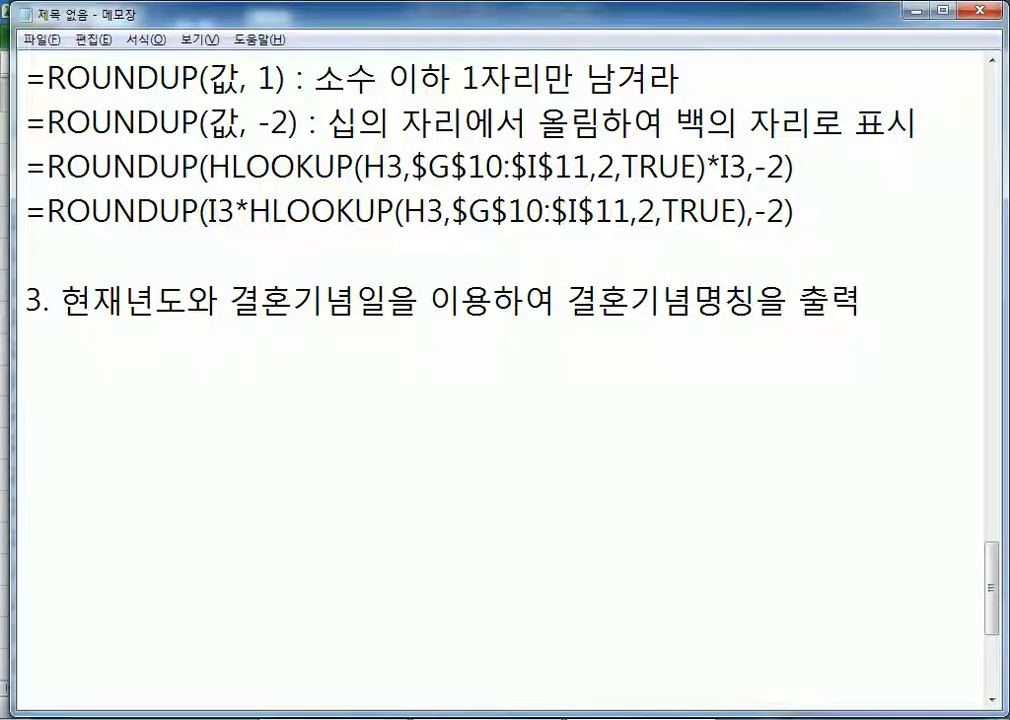
text(YEAR, TODAY)
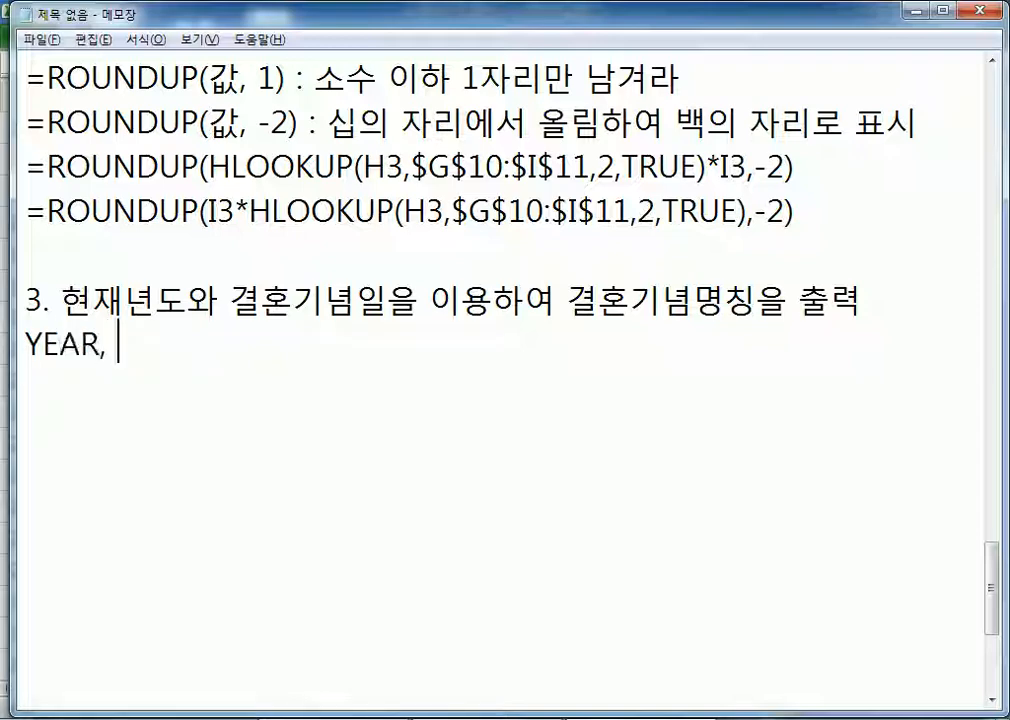
text(, )
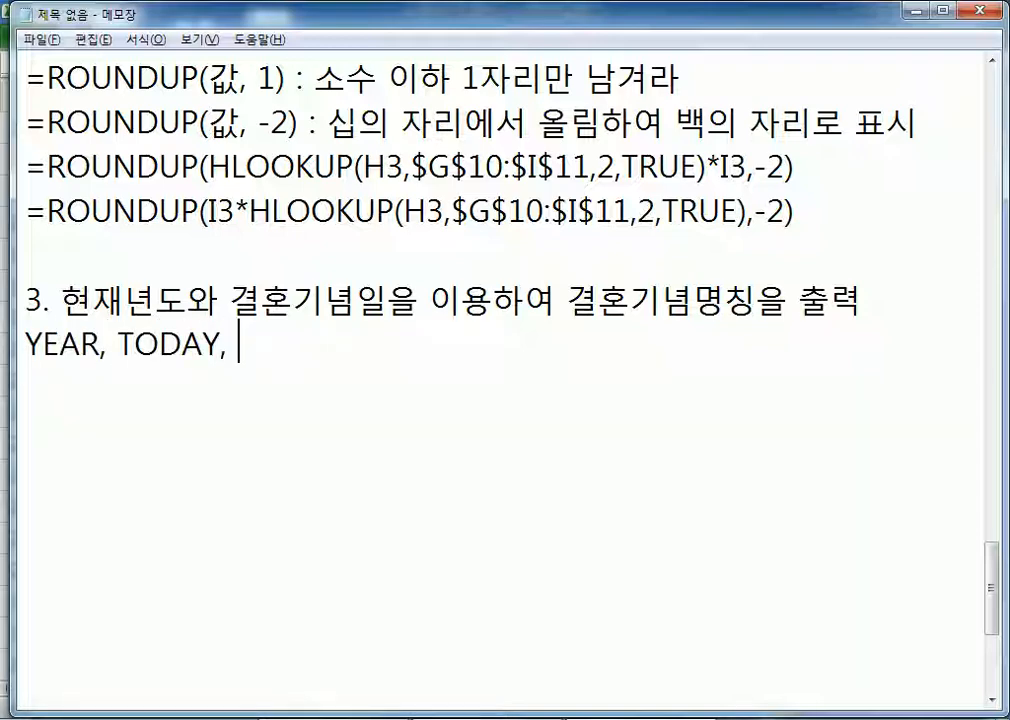
text(VLOO)
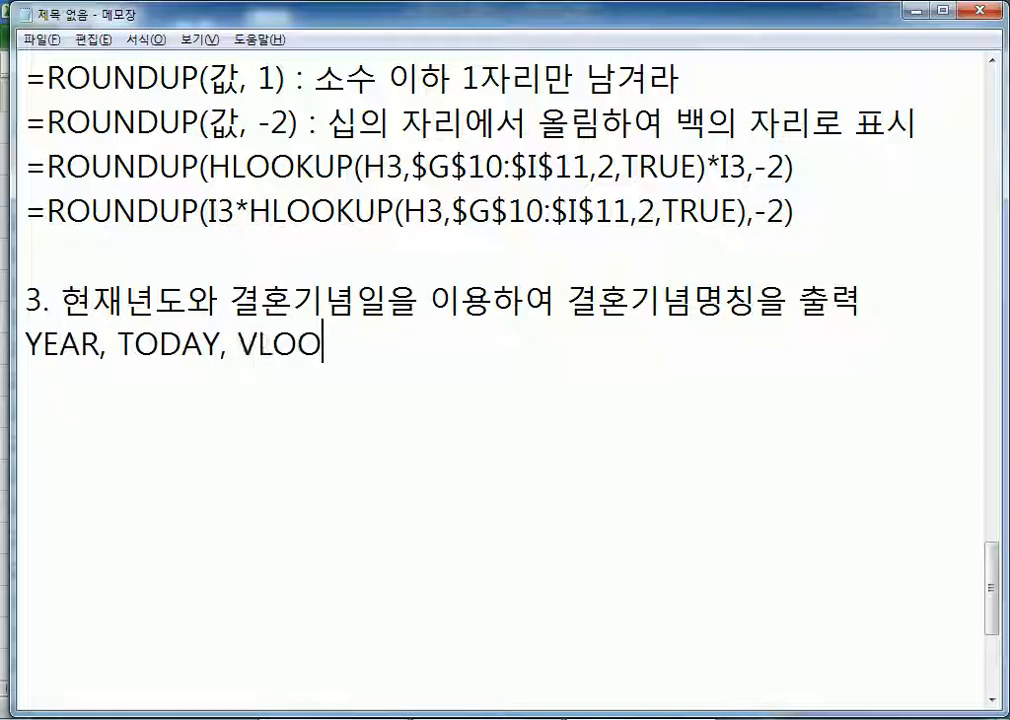
text(KUP 함수)
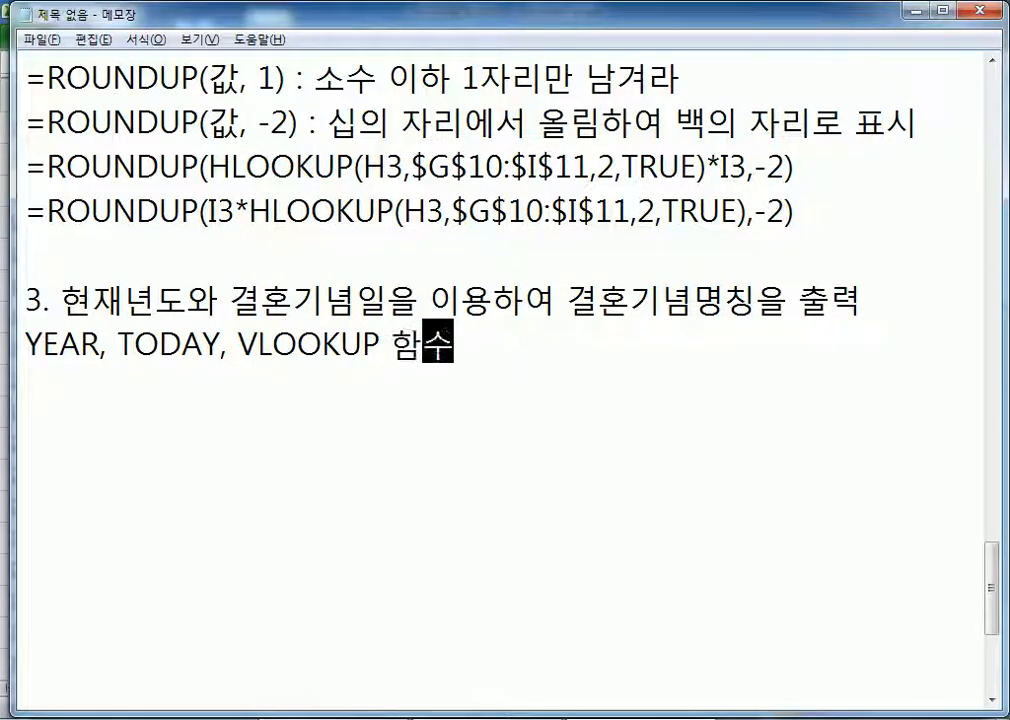
text(를 상용)
key(Return)
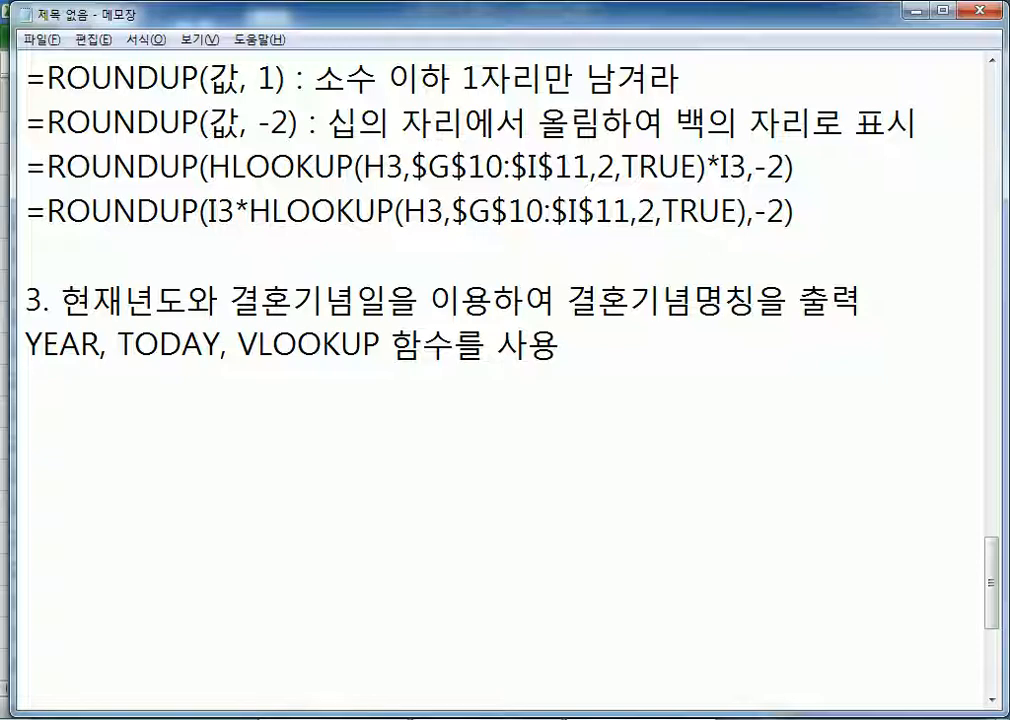
Step: Add lines '주년 = 현재년도 - 결혼년도' and '=YEAR(TODAY()) - YEAR(결혼기념일)'
text(주년 )
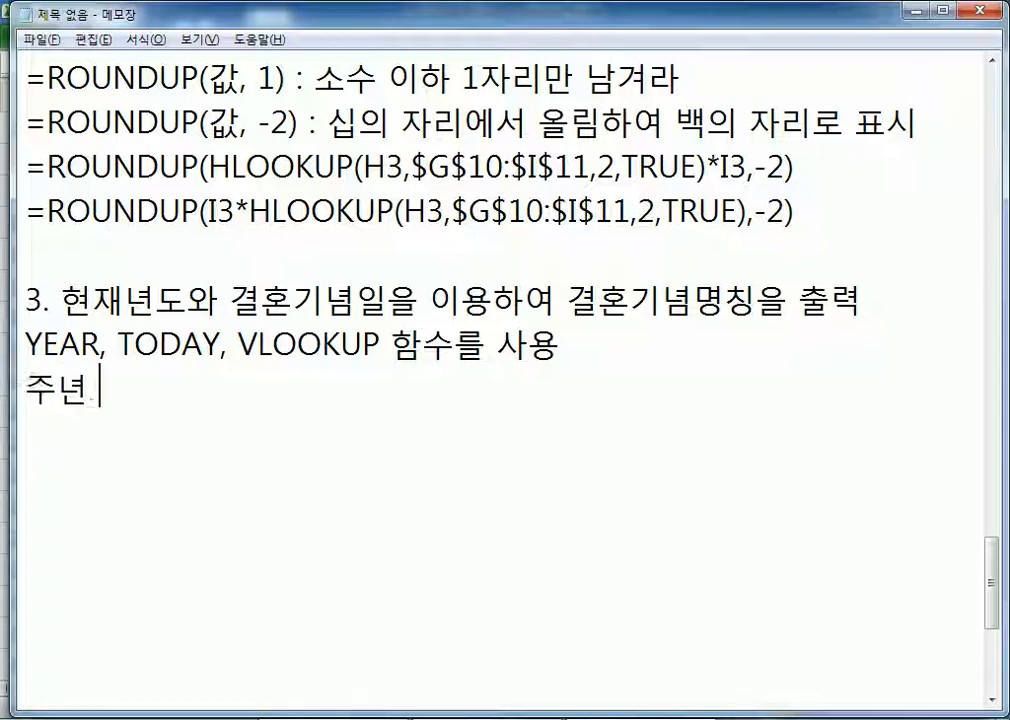
text(= 현재년도 =)
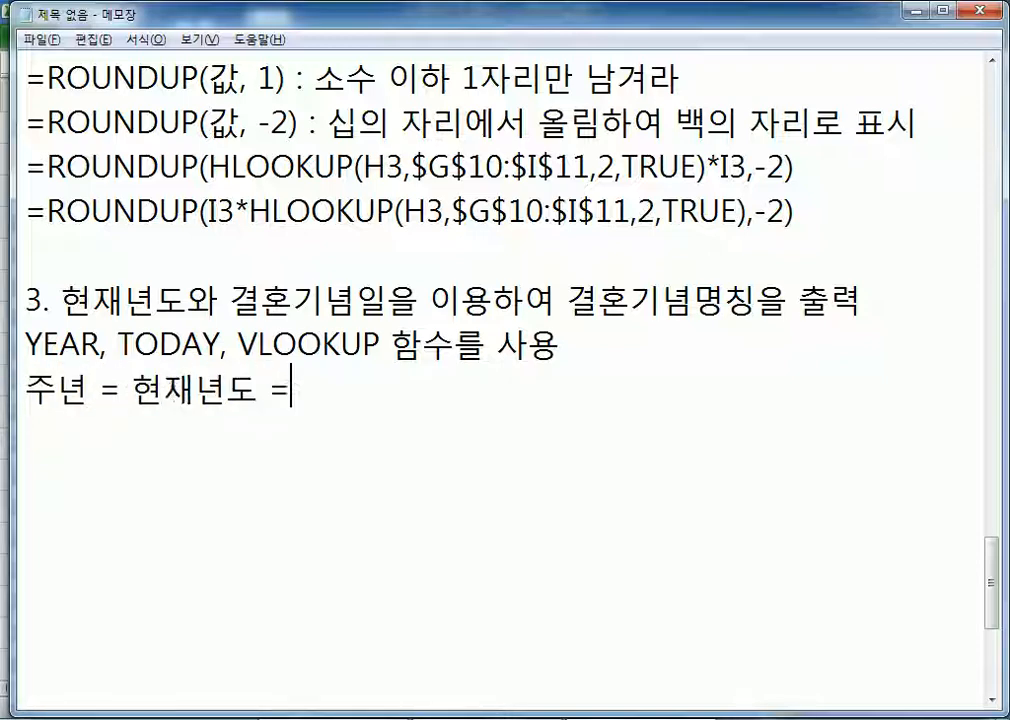
key(BackSpace)
text(- 결혼년도)
key(Return)
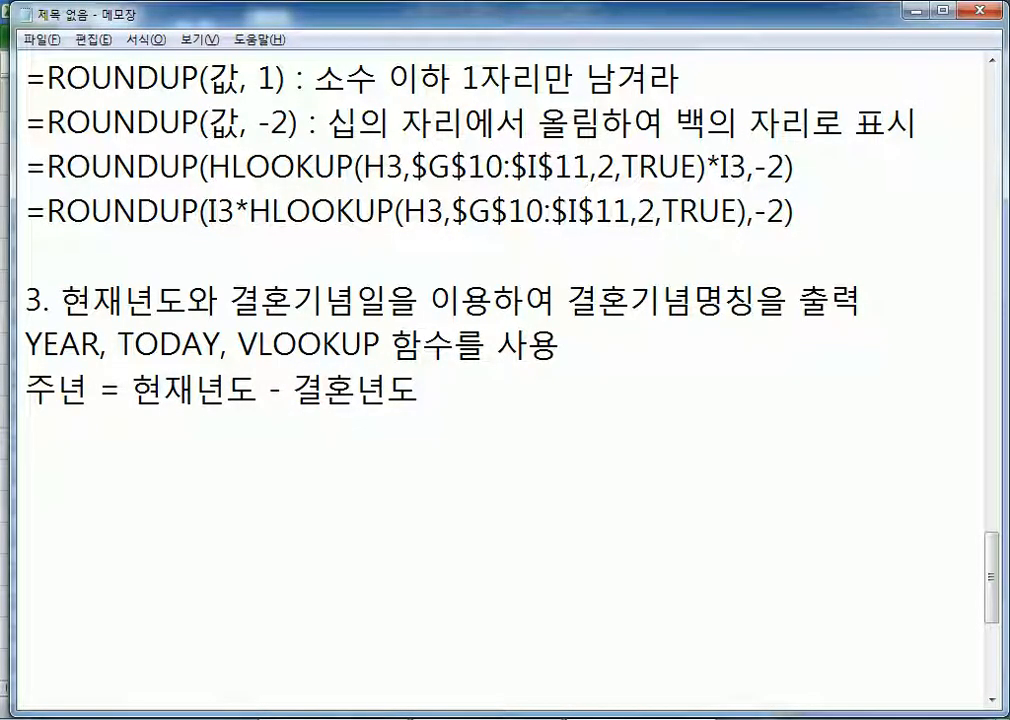
text(=YER)
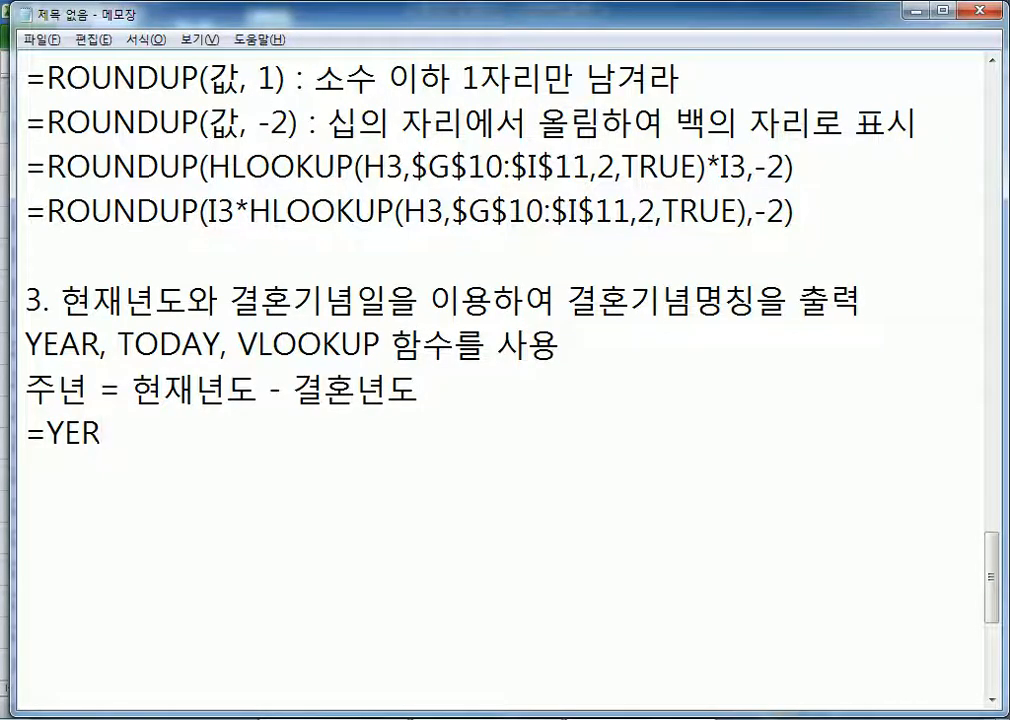
key(BackSpace)
text(AR)
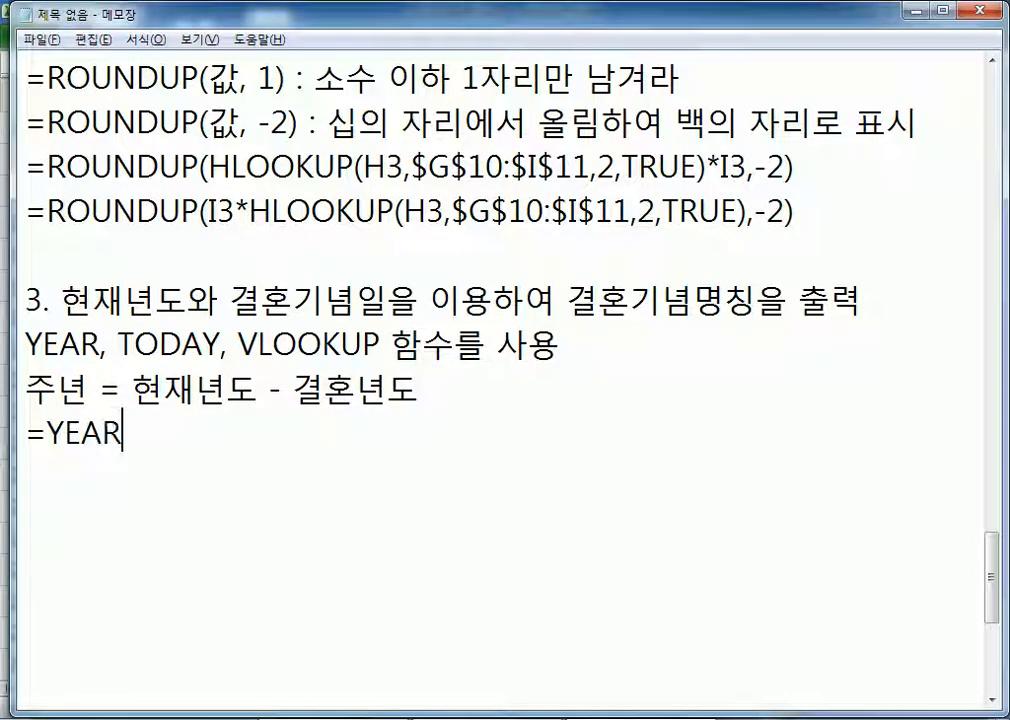
text((TODAY)
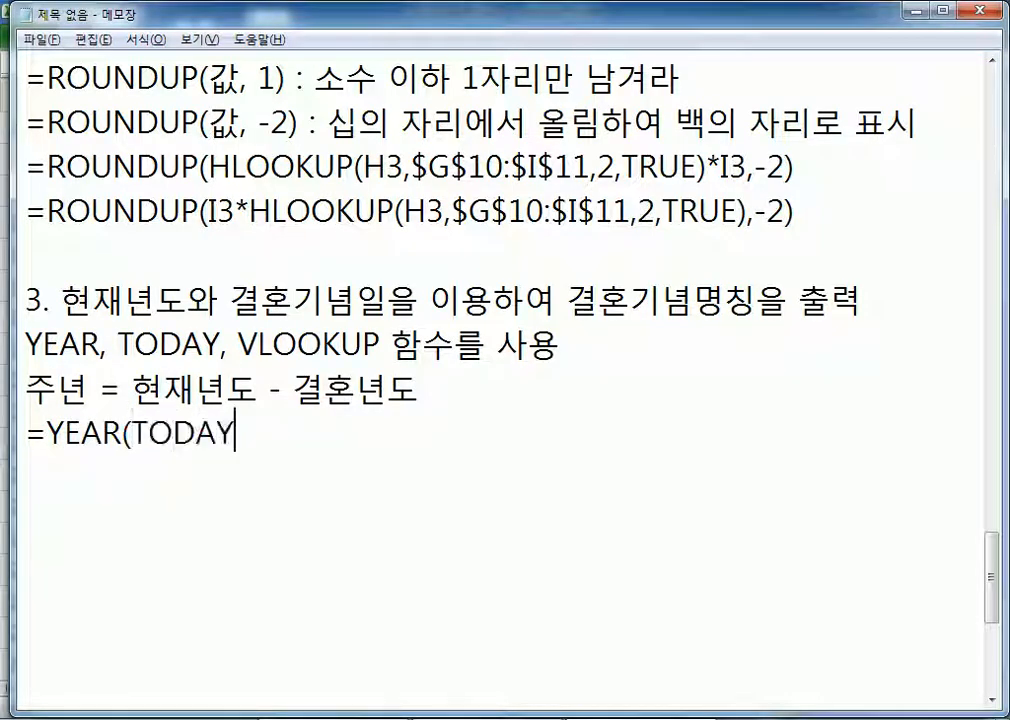
text(()) - )
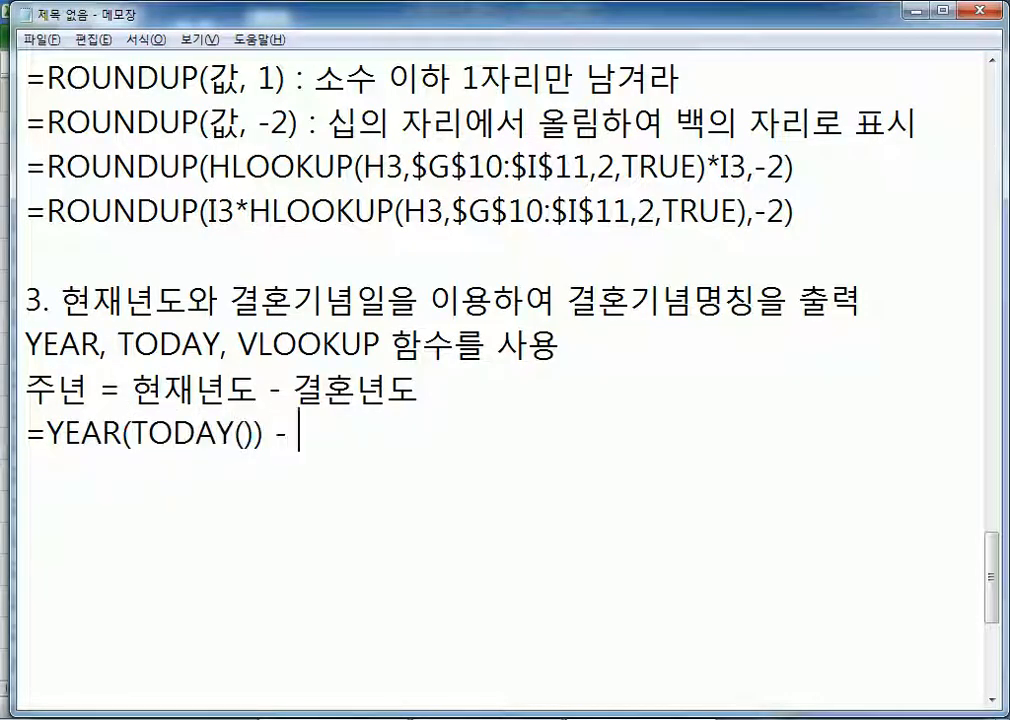
text(YEAR()
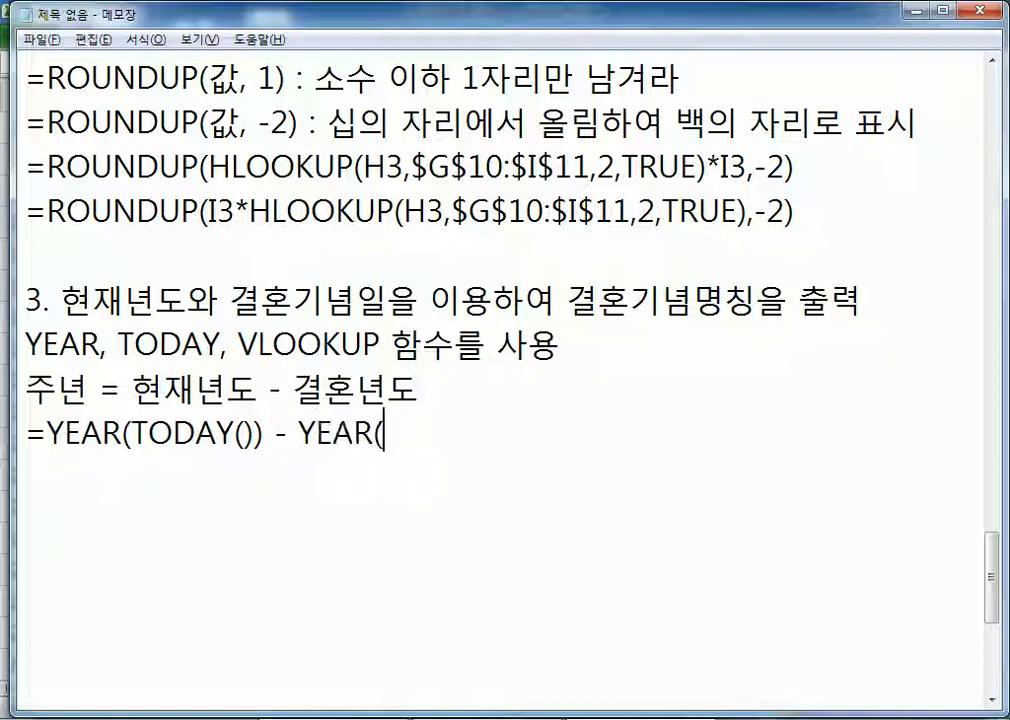
text(겨결혼기념일))
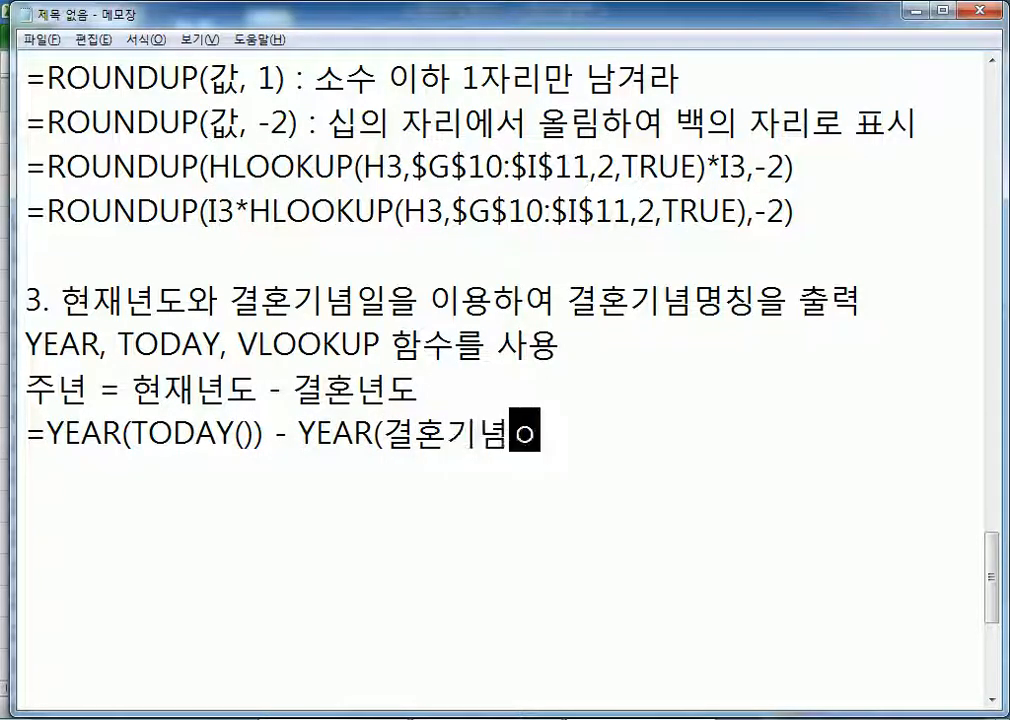
key(Return)
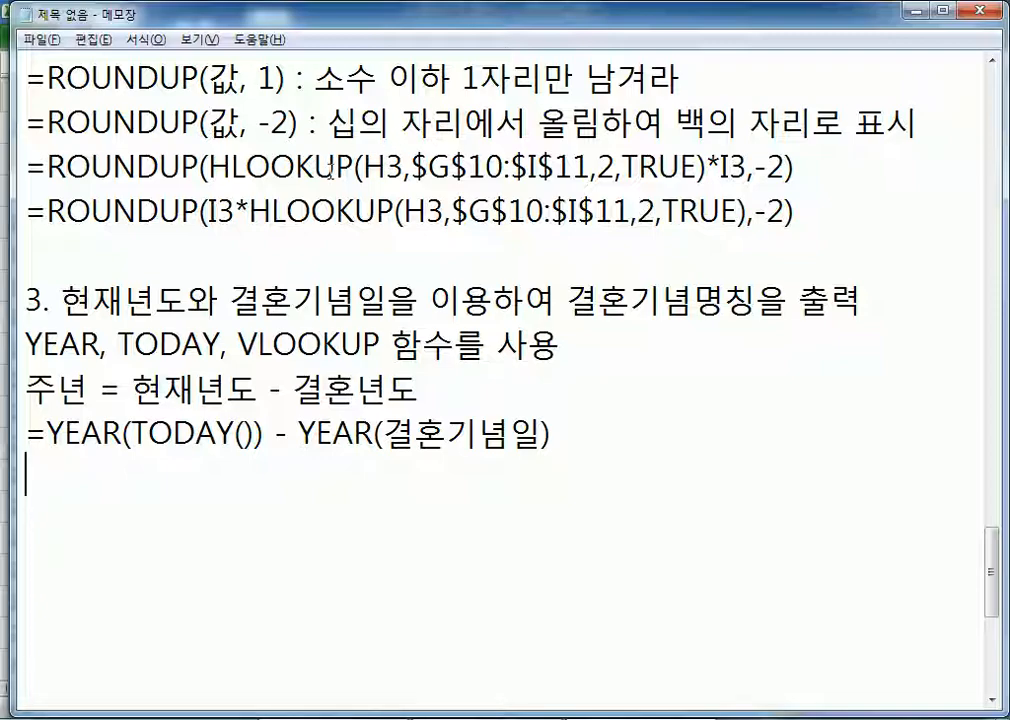
Step: Highlight 결혼기념일, YEAR, TODAY() and the whole formula line in the Notepad notes
click(245, 437)
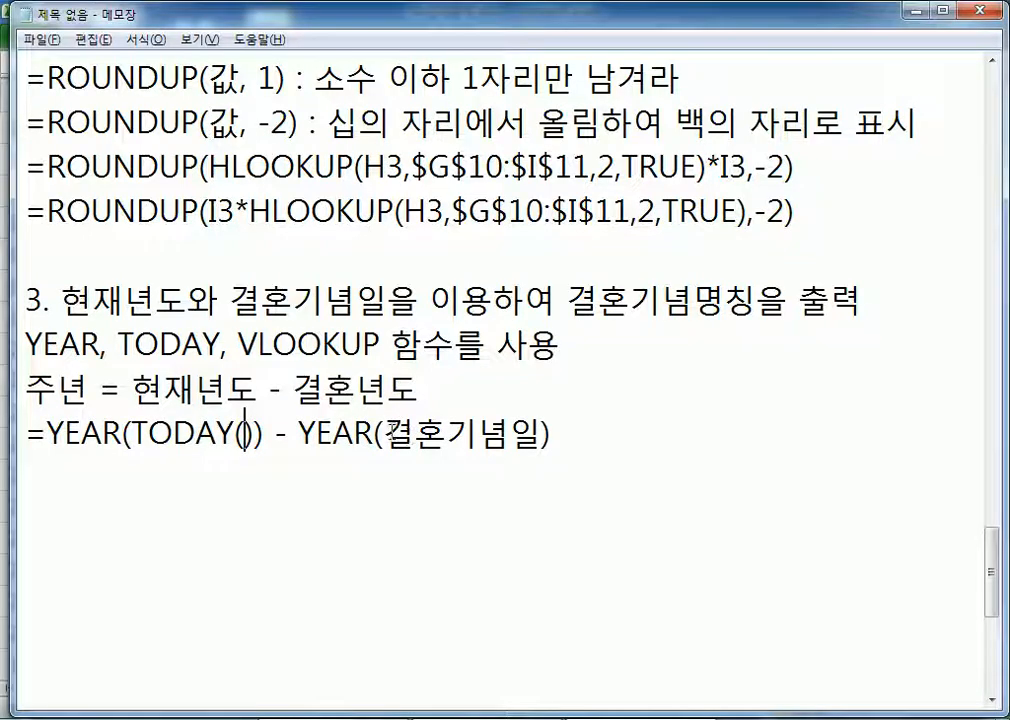
drag(383, 433, 529, 438)
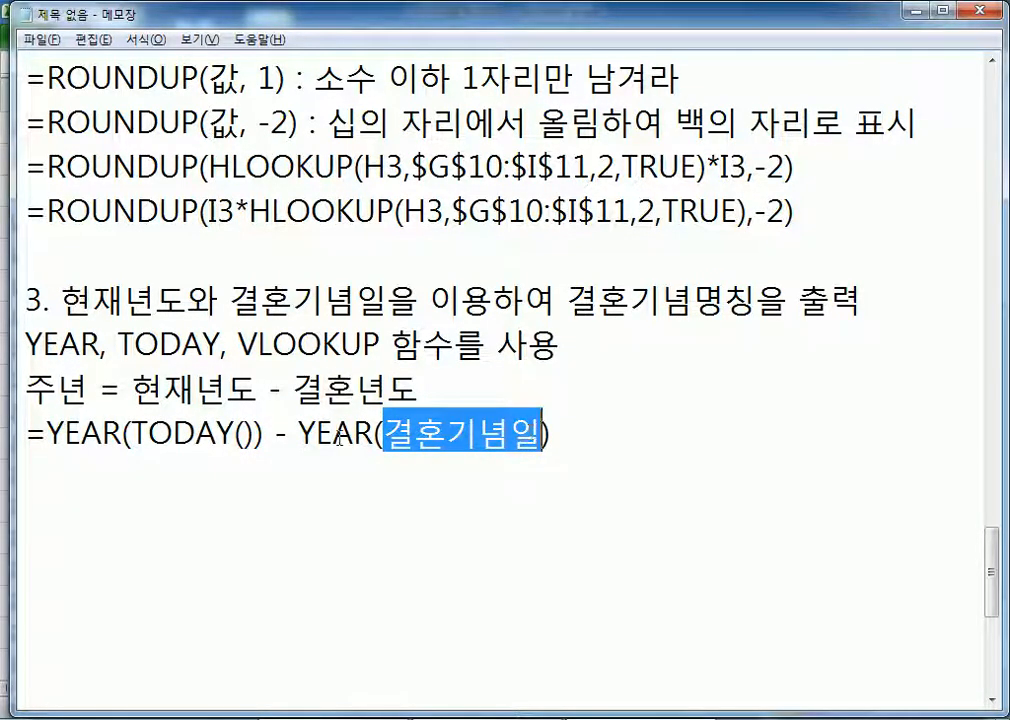
drag(298, 433, 369, 433)
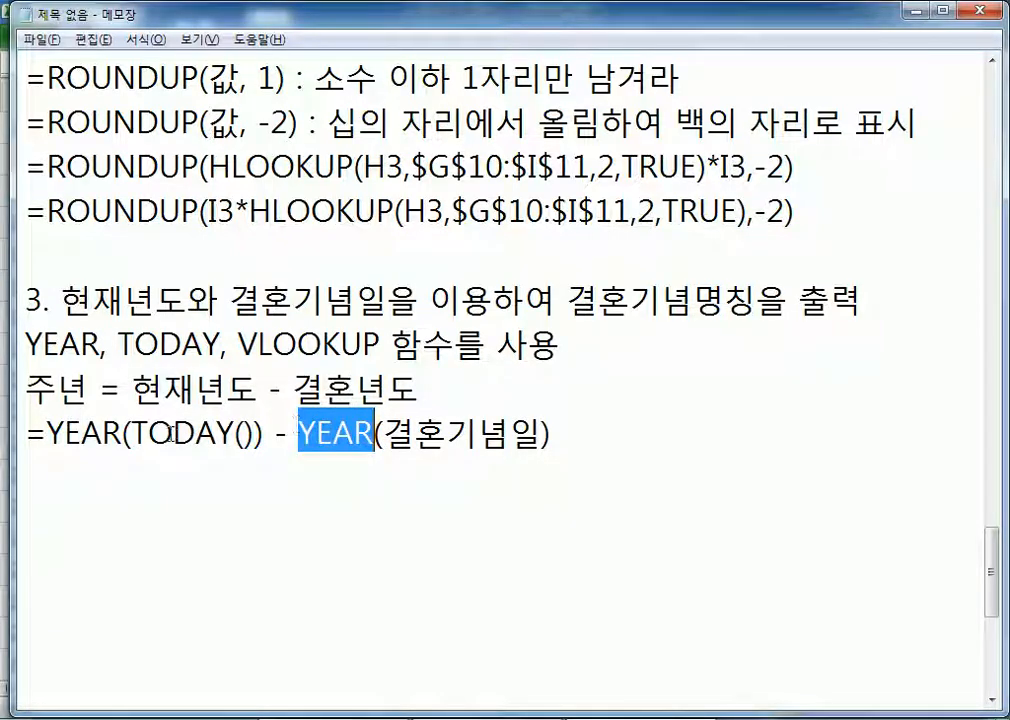
drag(133, 433, 255, 433)
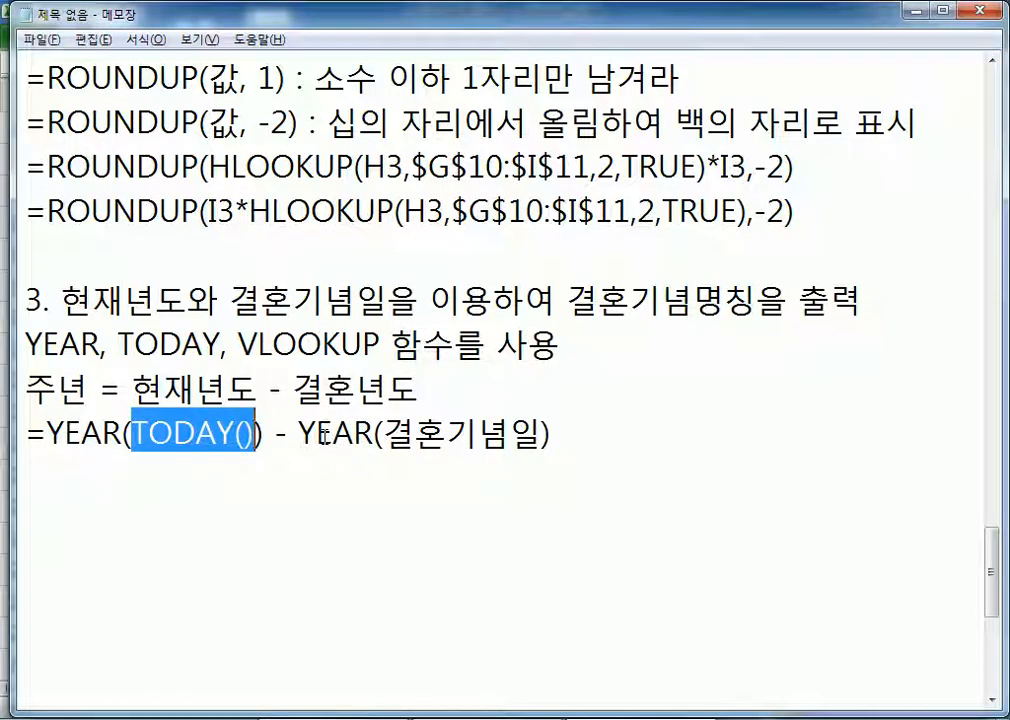
drag(47, 433, 601, 436)
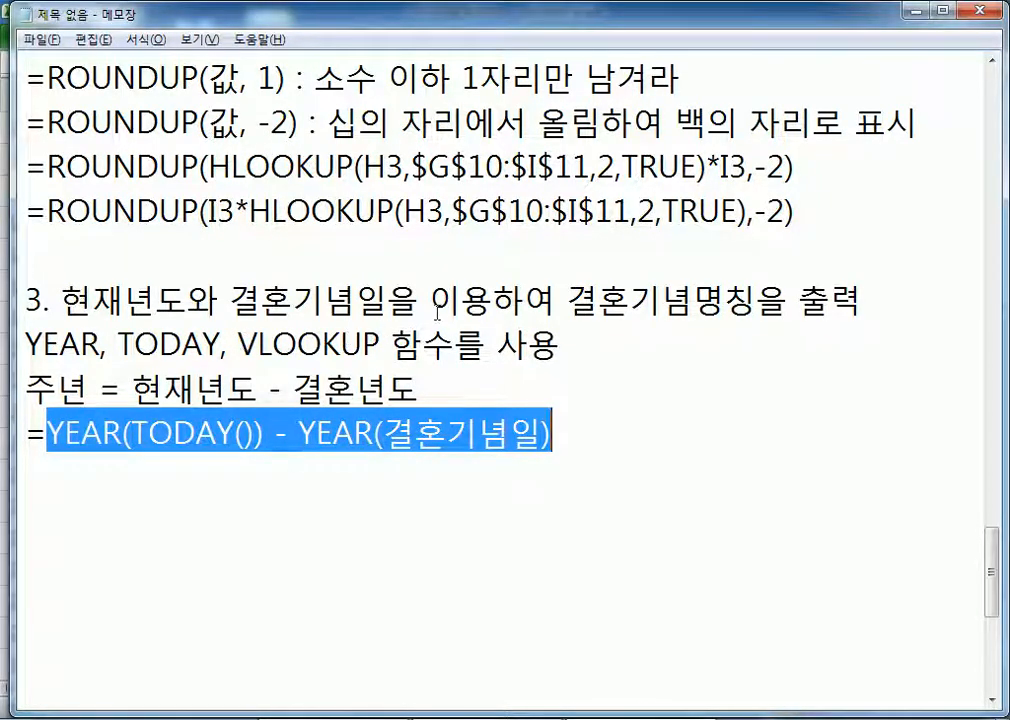
Step: Return to Excel and open D14's =VLOOKUP(9,F15:G21,2) formula, selecting the value 9
key(alt+Tab)
double_click(437, 160)
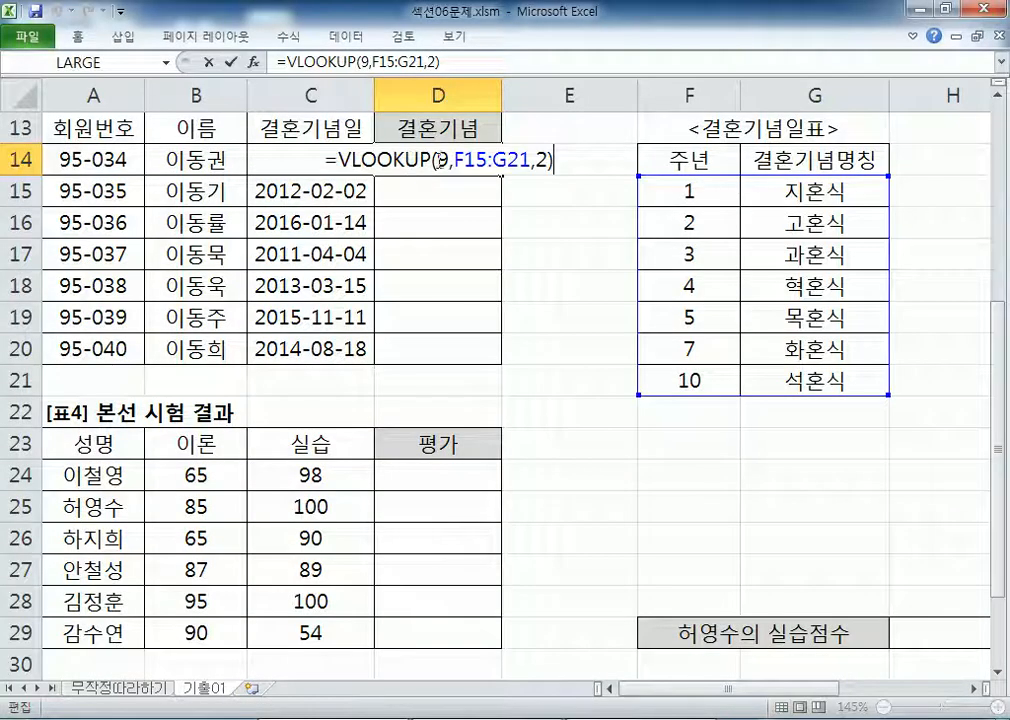
double_click(441, 160)
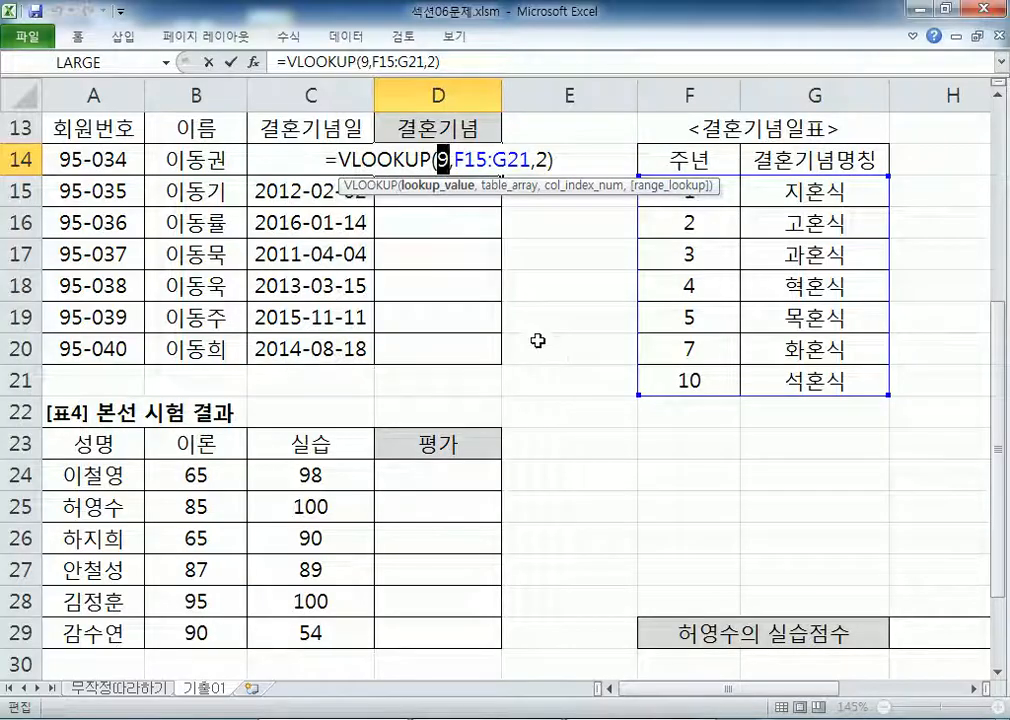
key(alt+Tab)
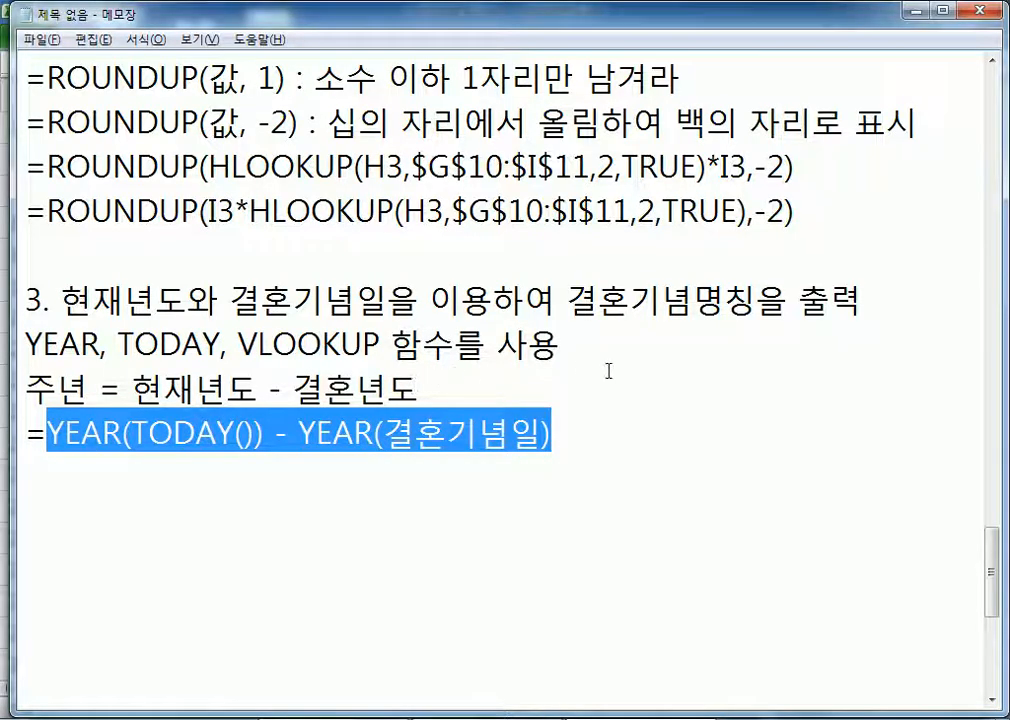
key(alt+Tab)
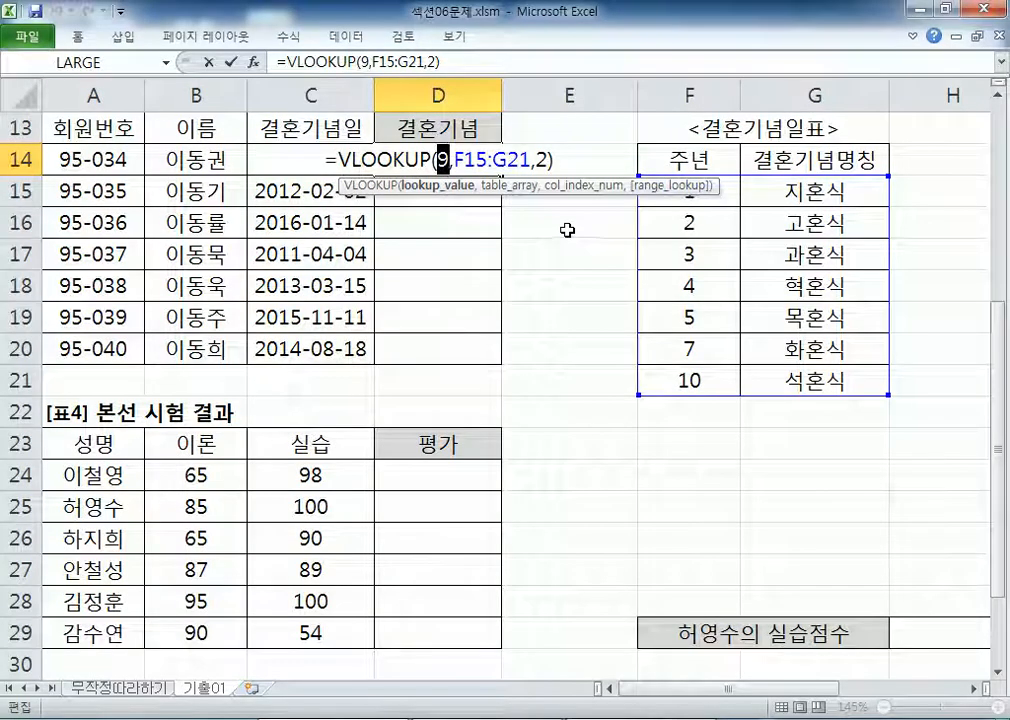
Step: Clear D14 and enter =YEAR(TODAY())
key(ctrl+Return)
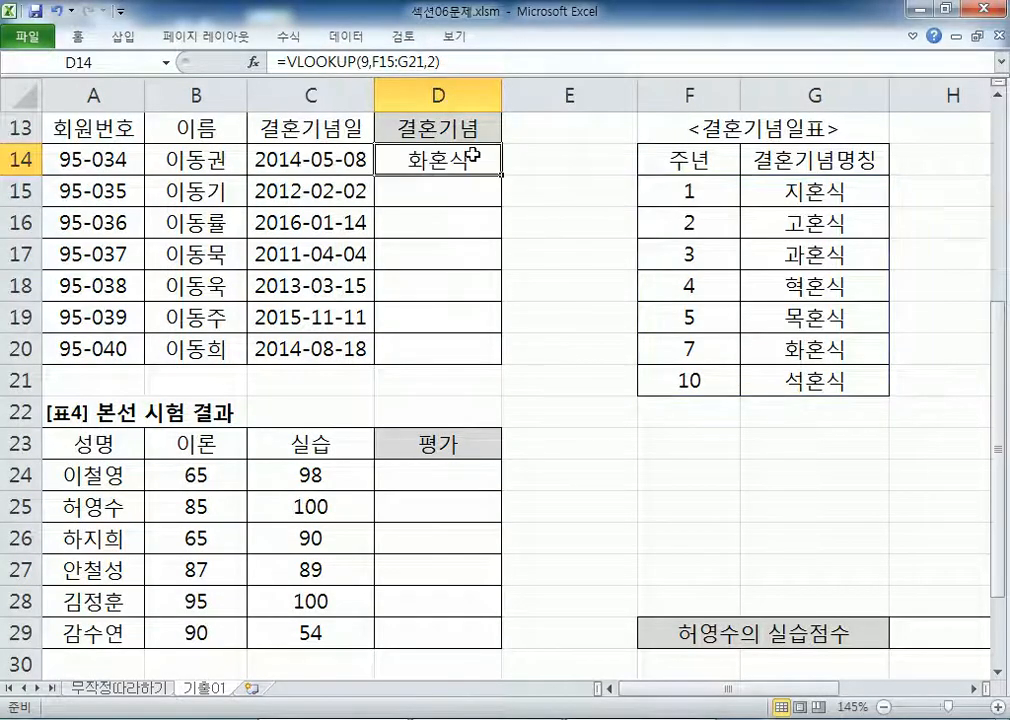
key(Delete)
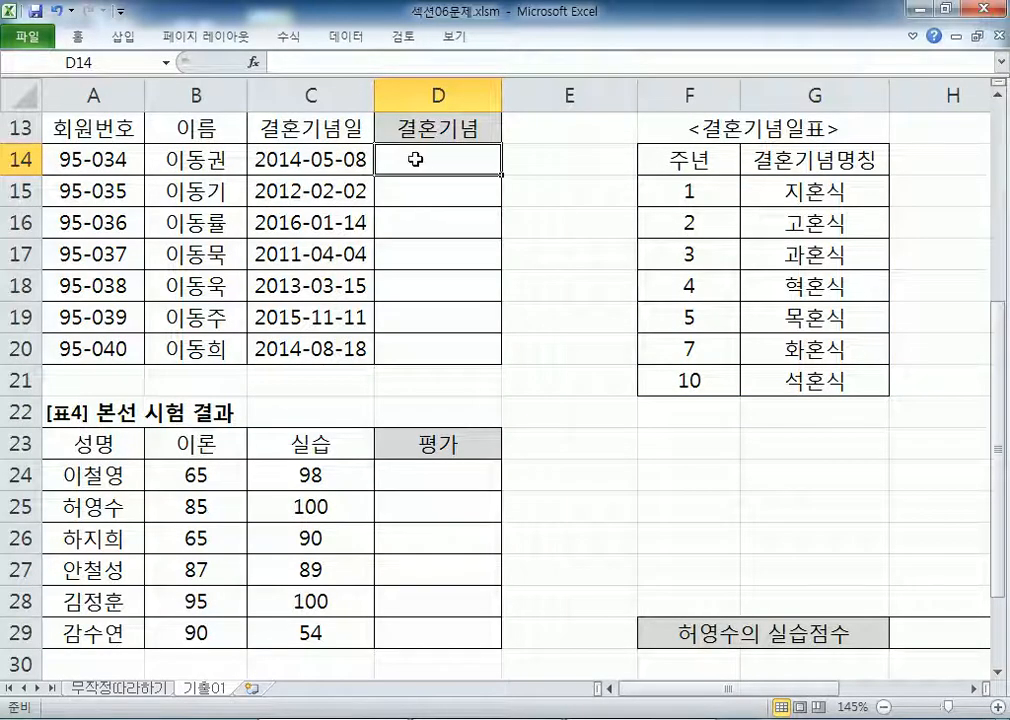
text(=ㅛ)
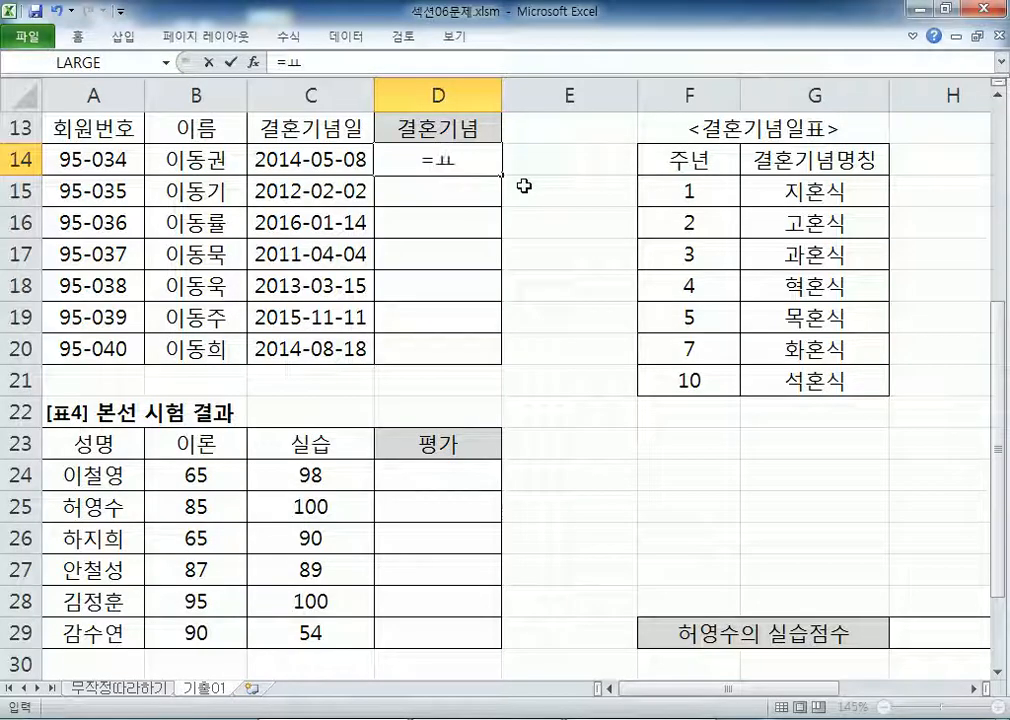
key(BackSpace)
text(YEAR)
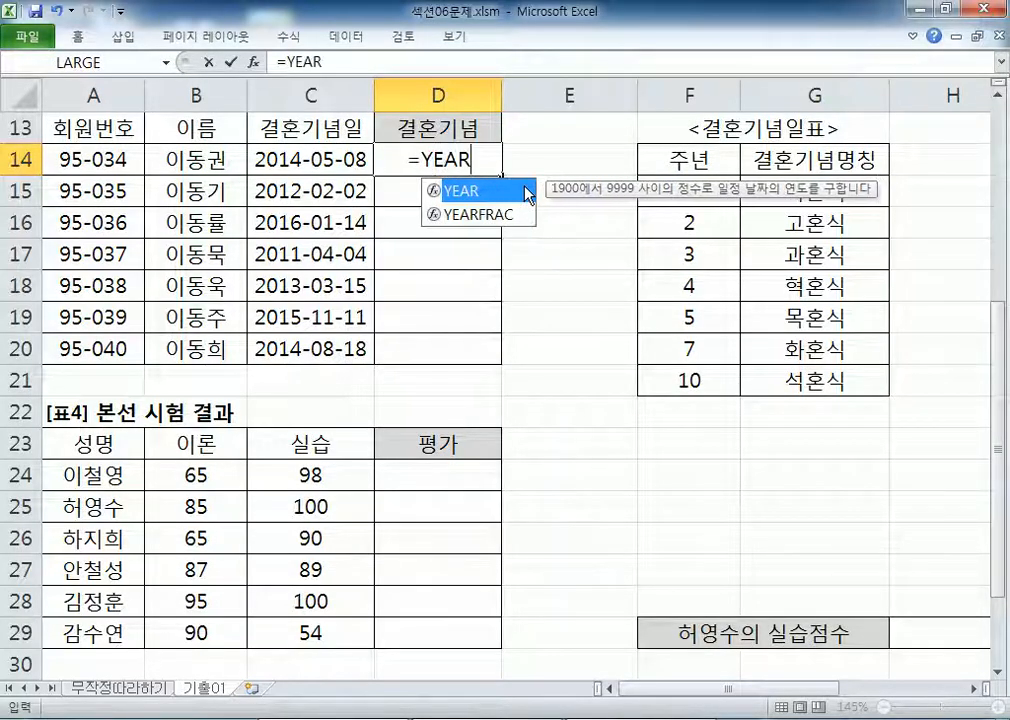
double_click(528, 192)
text(TODA)
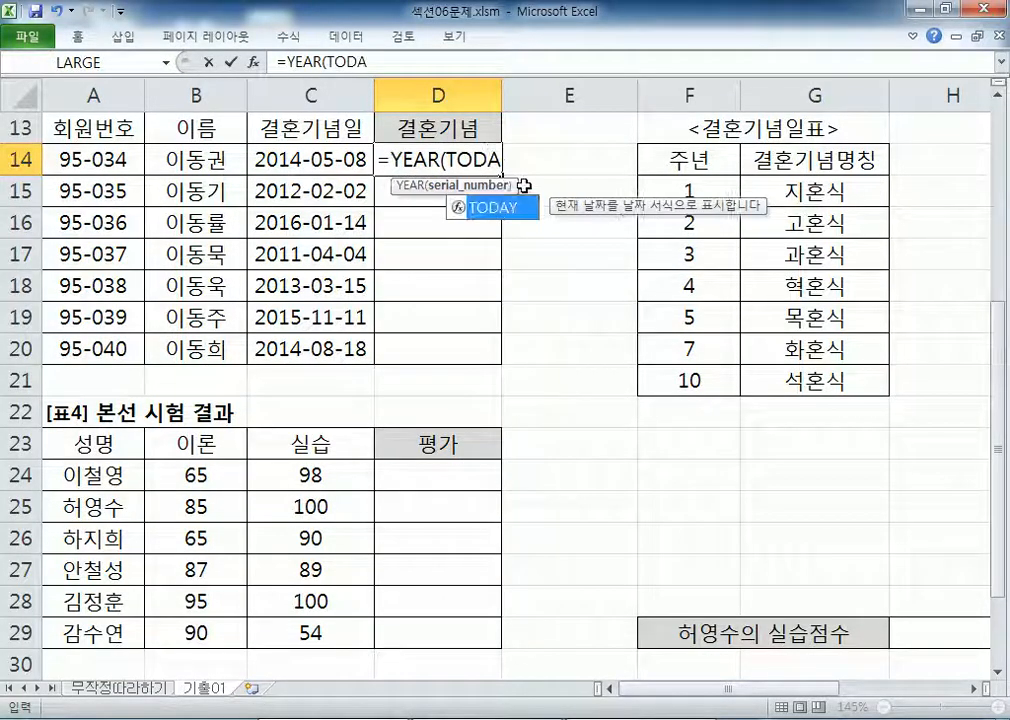
text(Y())
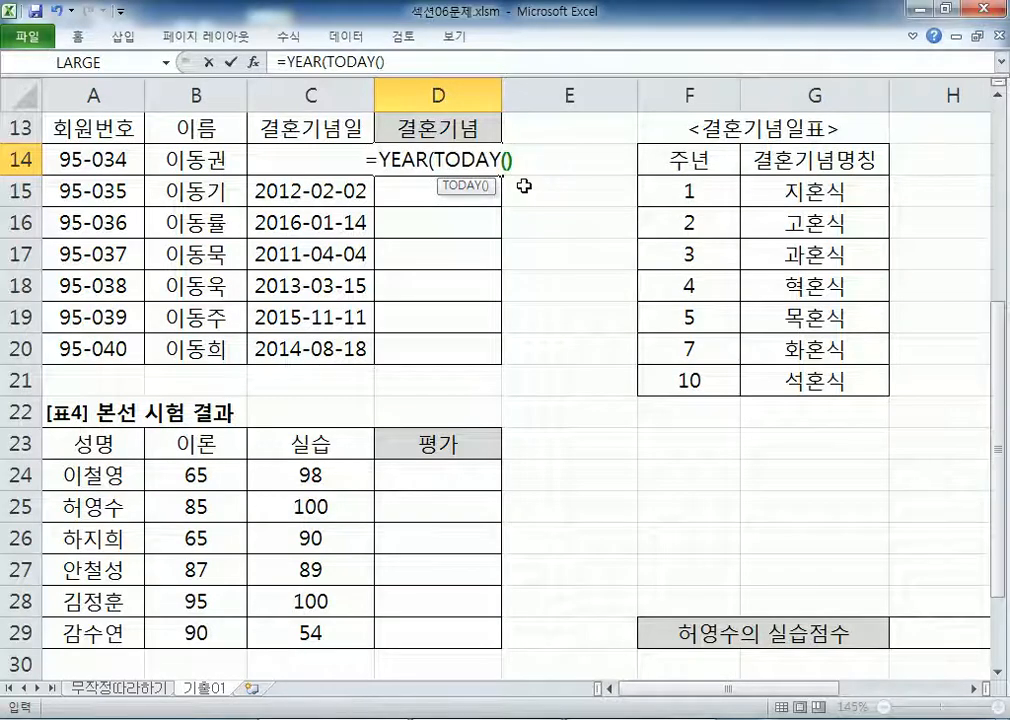
text())
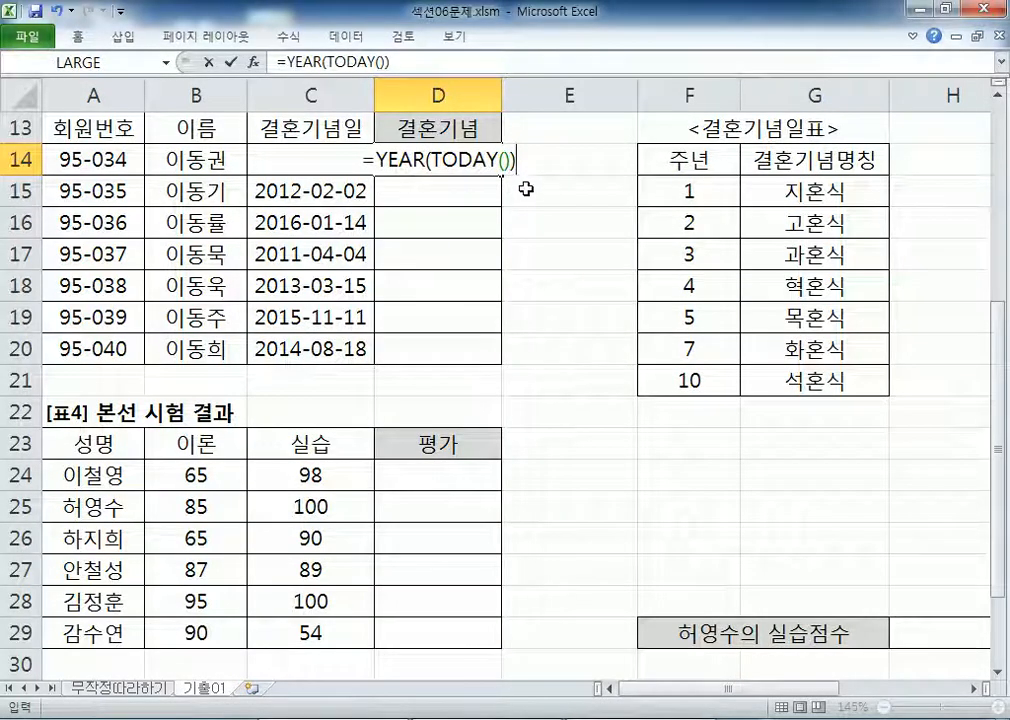
key(Return)
Step: Extend D14's formula with -YEAR(C14), giving =YEAR(TODAY())-YEAR(C14)
double_click(458, 162)
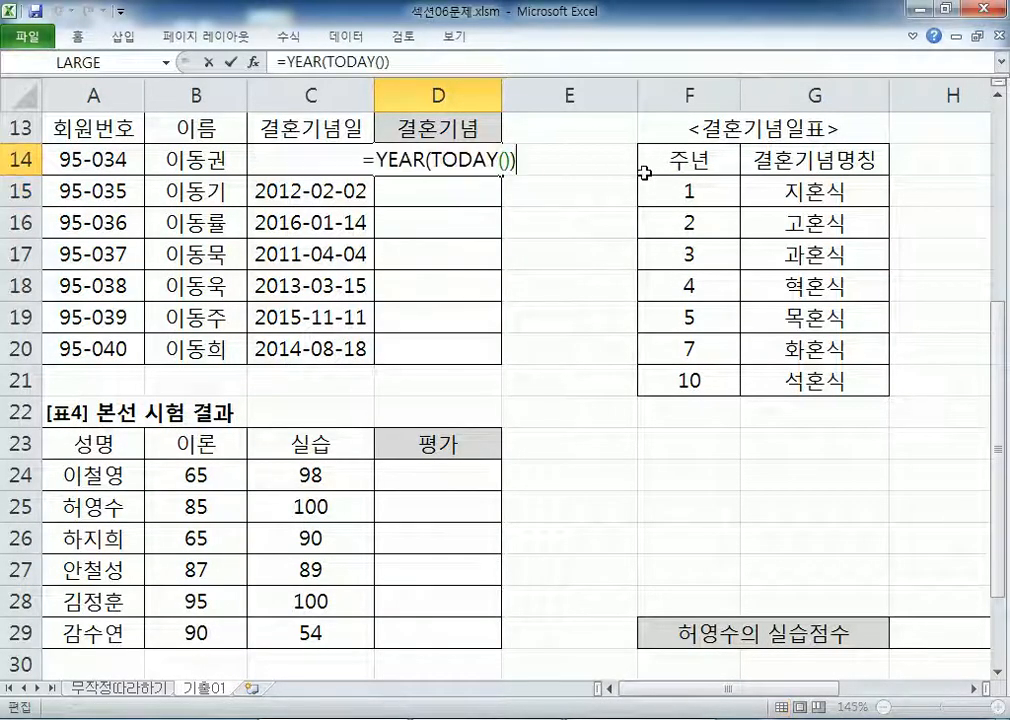
text(-)
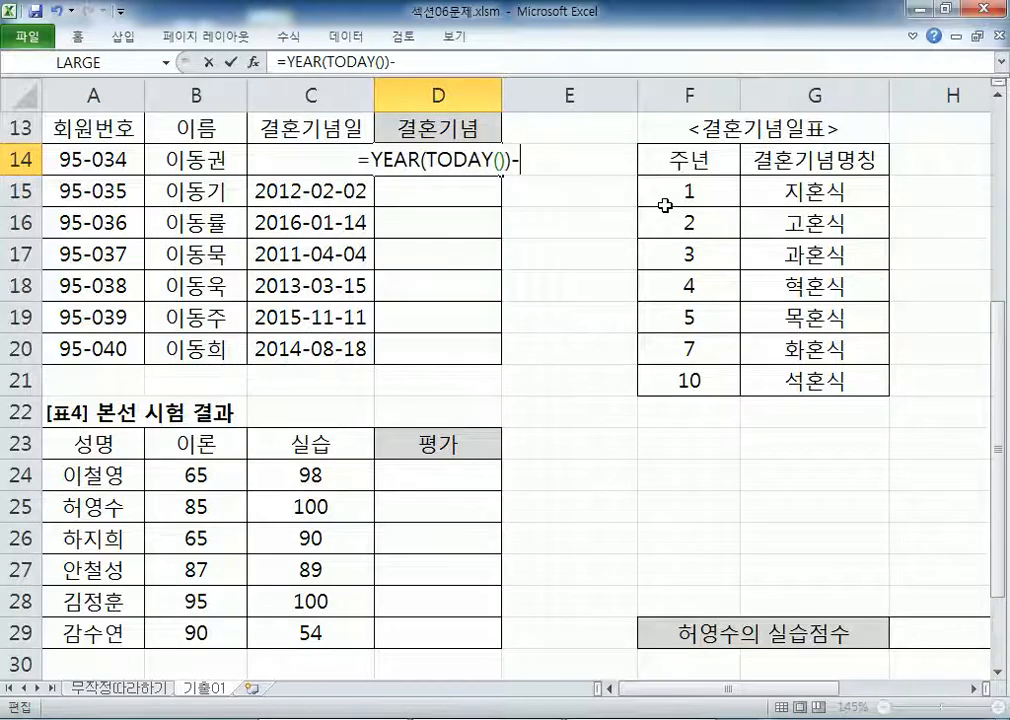
text(YEAR()
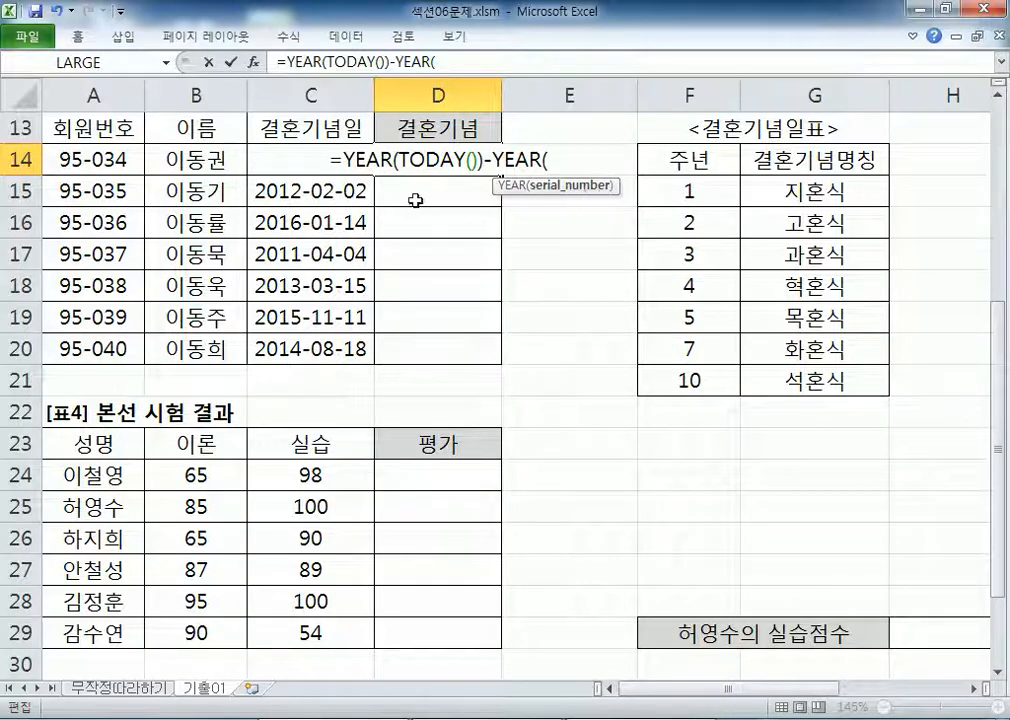
click(270, 190)
key(Up)
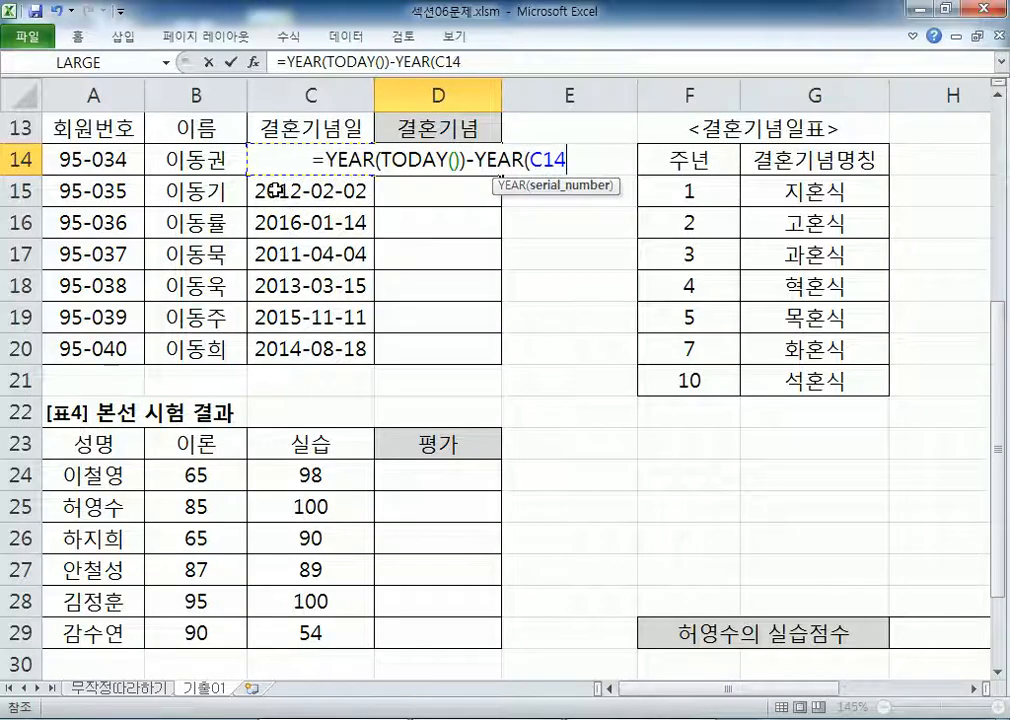
text())
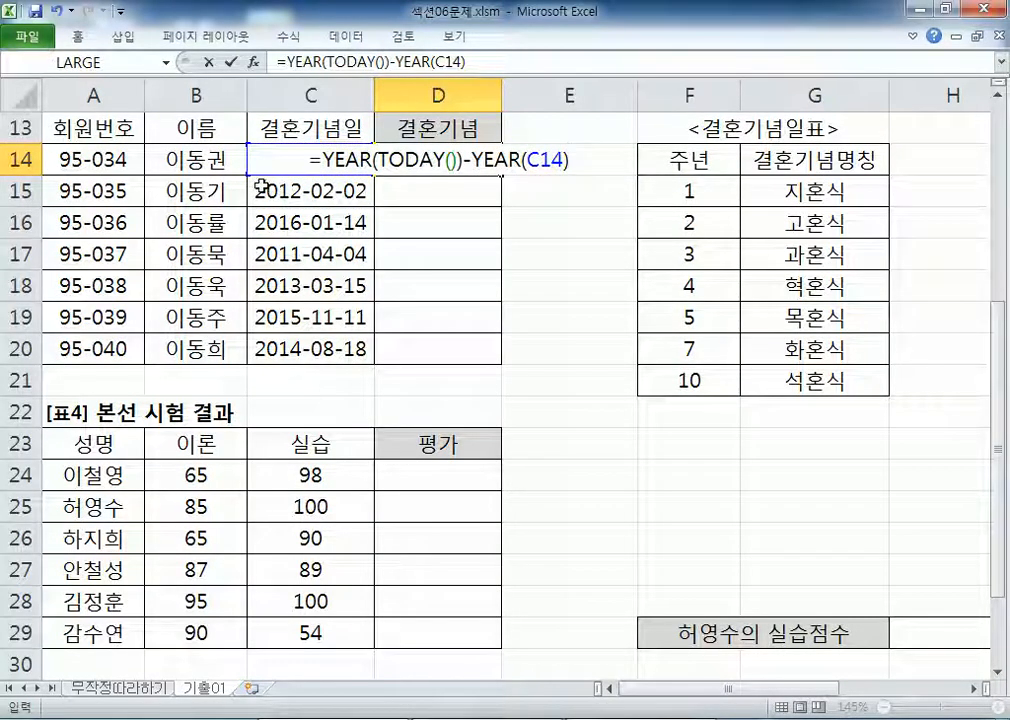
key(Return)
Step: Review the TODAY and YEAR(C14) parts of D14's formula without changing it
click(437, 155)
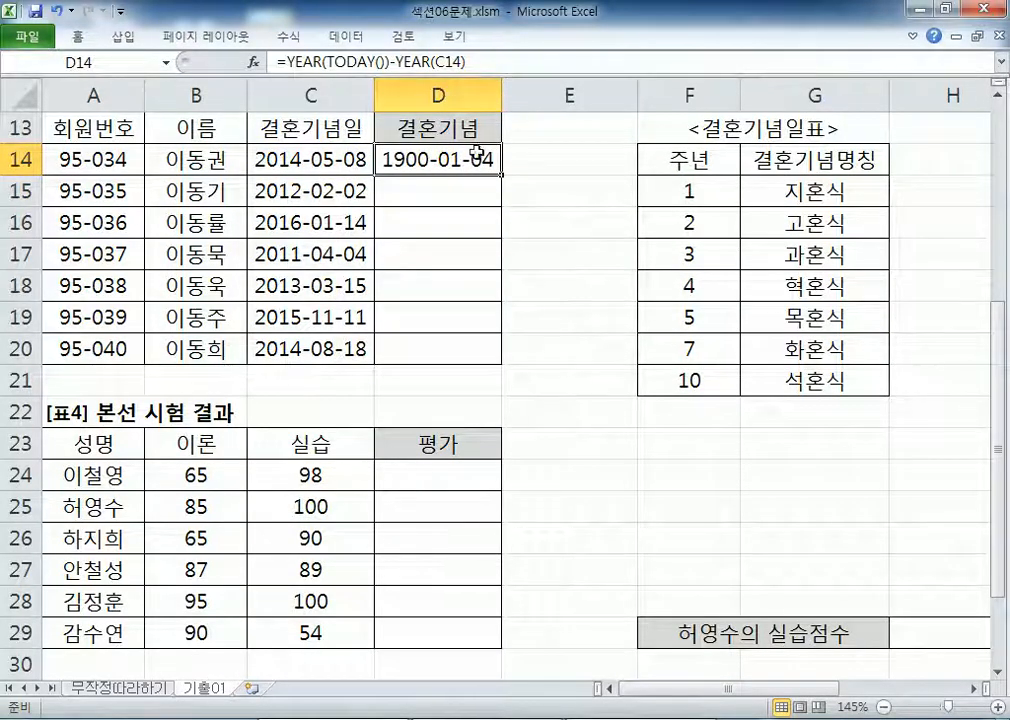
key(F2)
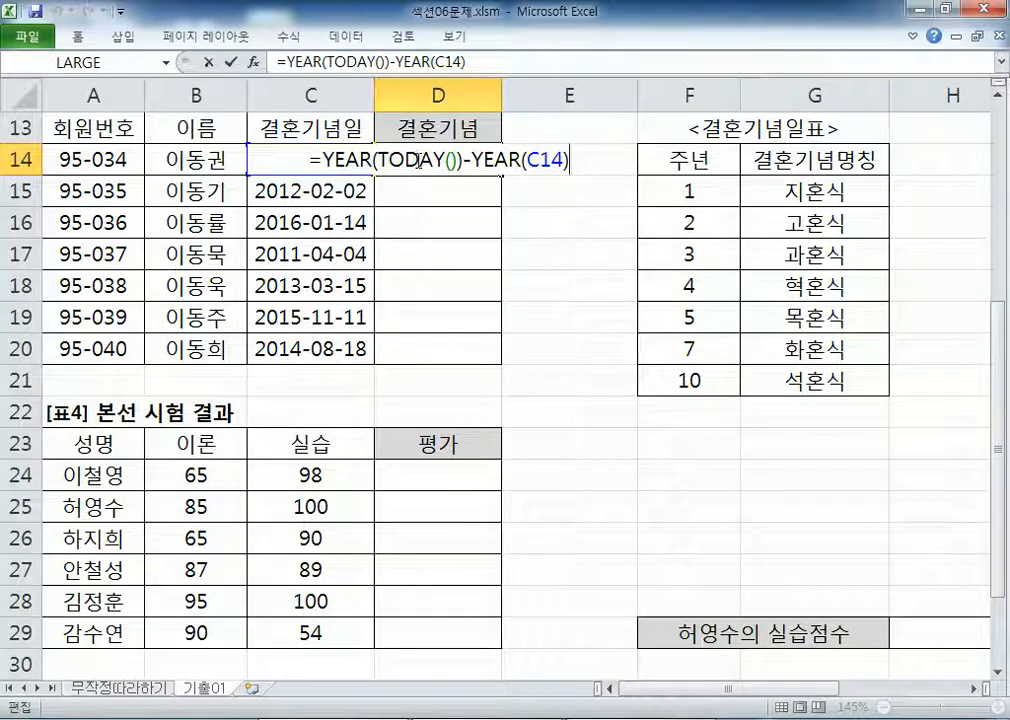
drag(458, 160, 569, 160)
click(580, 160)
key(Return)
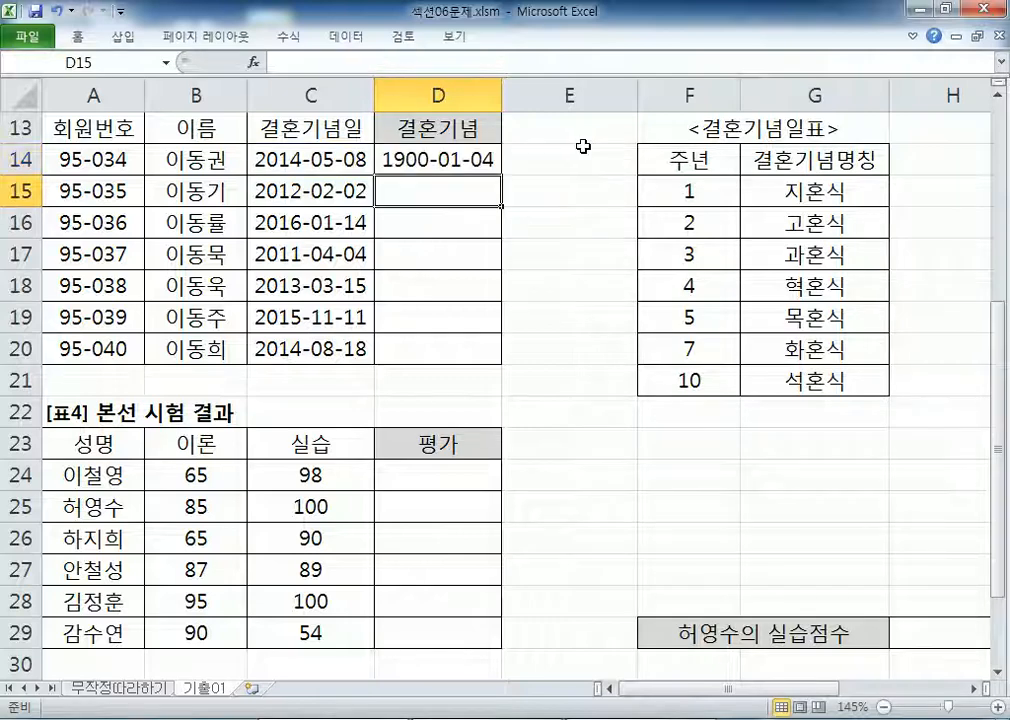
click(494, 160)
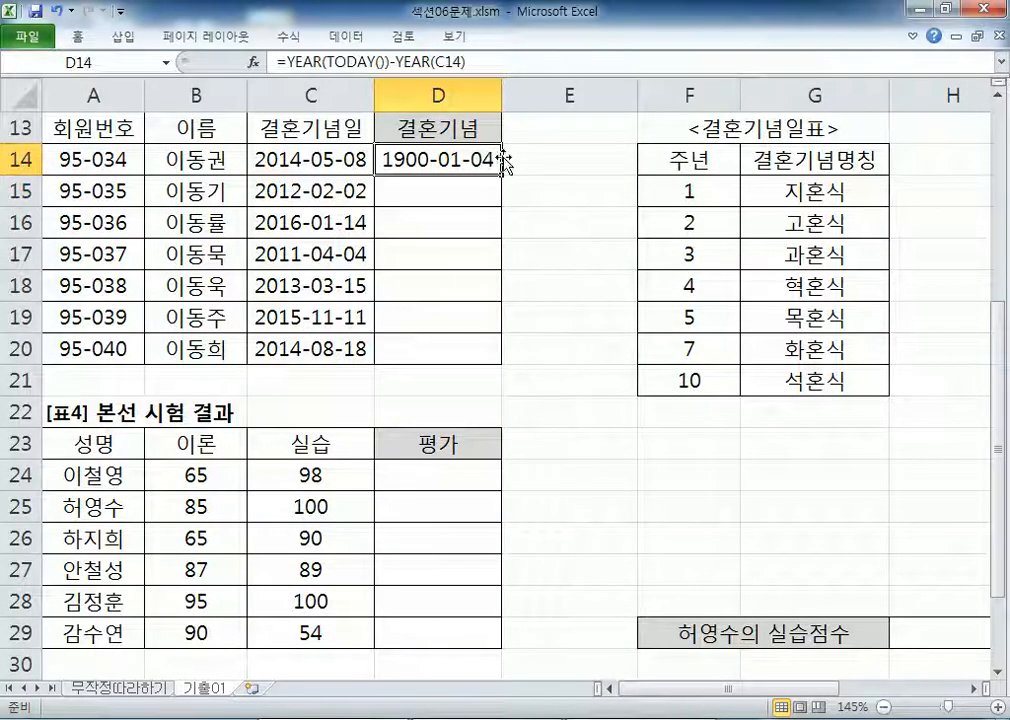
Step: Copy =YEAR(TODAY())-YEAR(C14) from D14's formula bar onto a new Notepad line
key(alt+Tab)
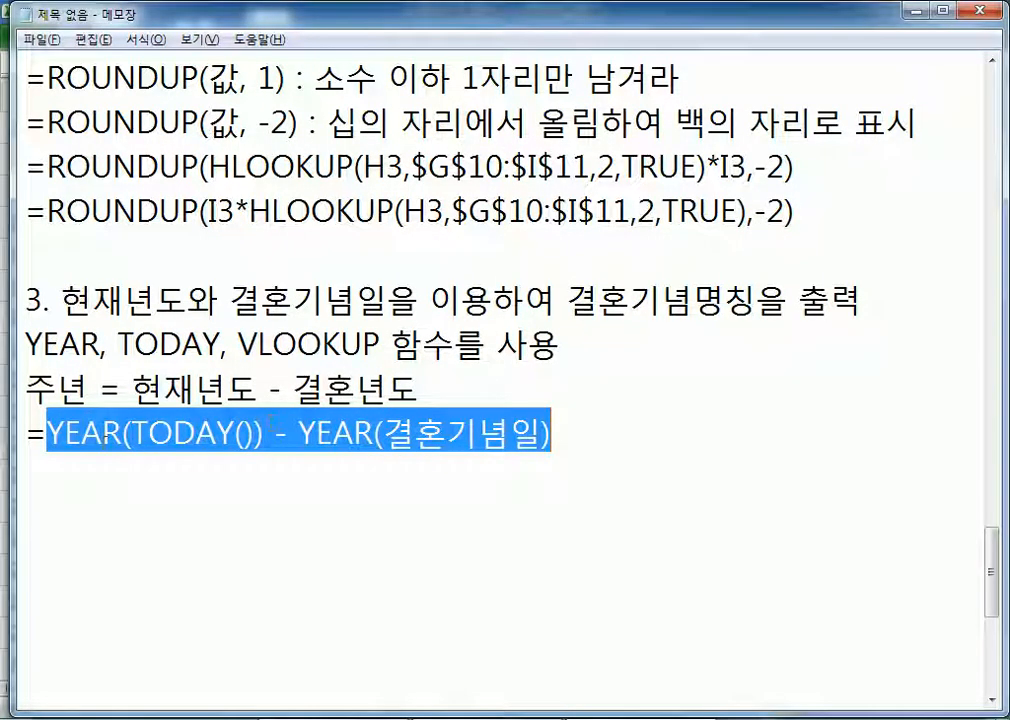
key(Down)
key(alt+Tab)
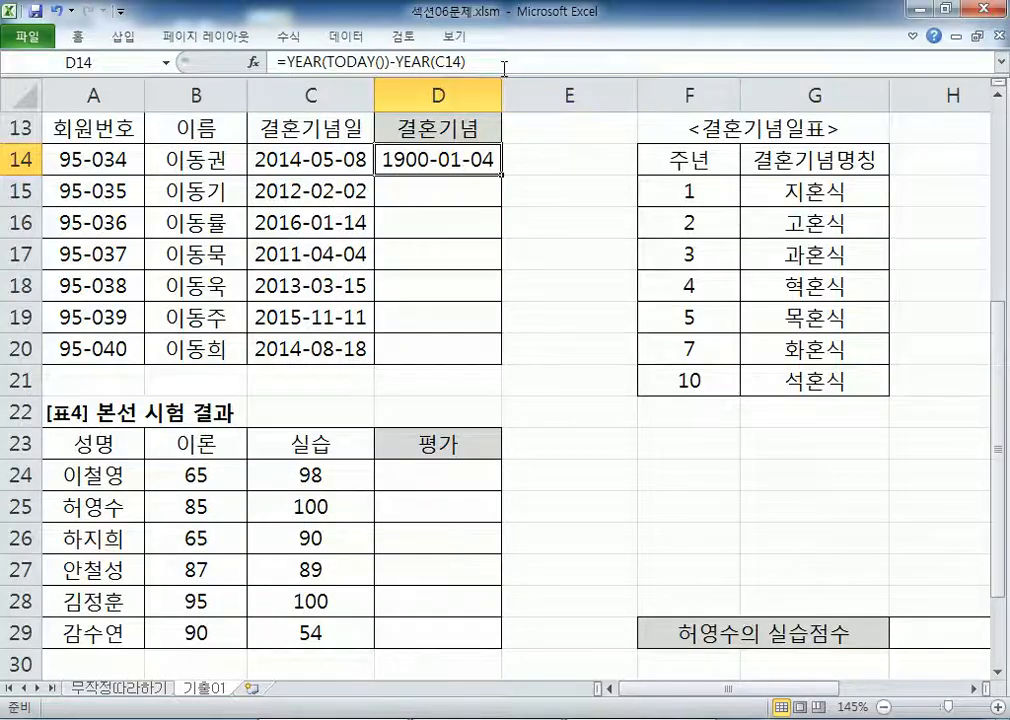
drag(466, 62, 226, 62)
key(ctrl+c)
key(alt+Tab)
key(ctrl+v)
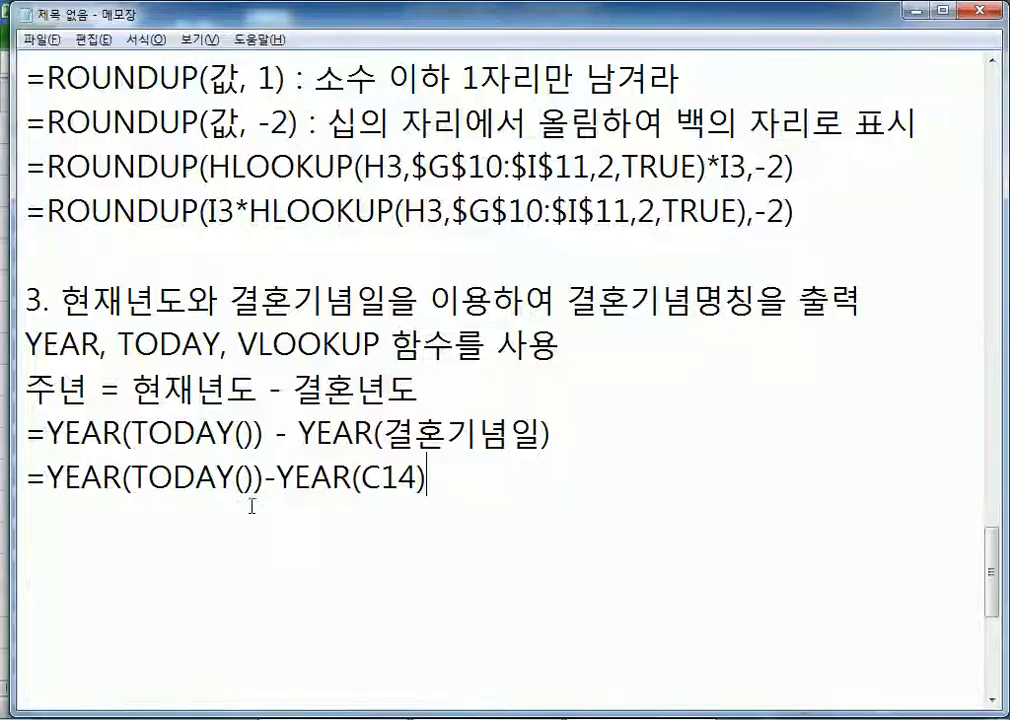
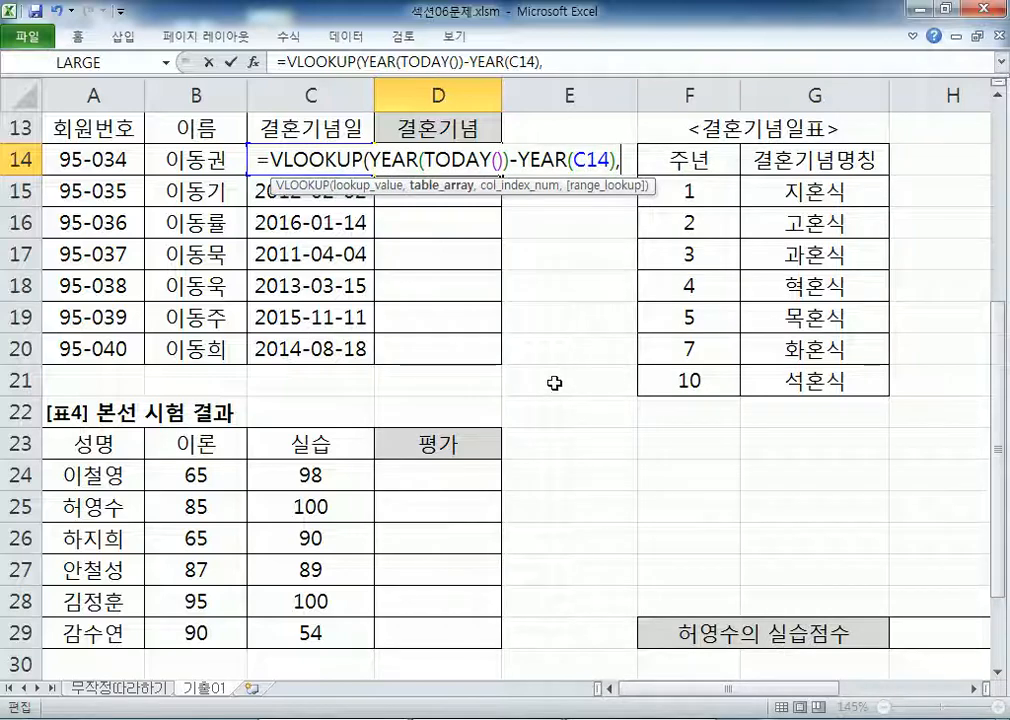
Step: Finish D14's VLOOKUP with the absolute range $F$15:$G$21, column 2 and TRUE
drag(691, 191, 808, 379)
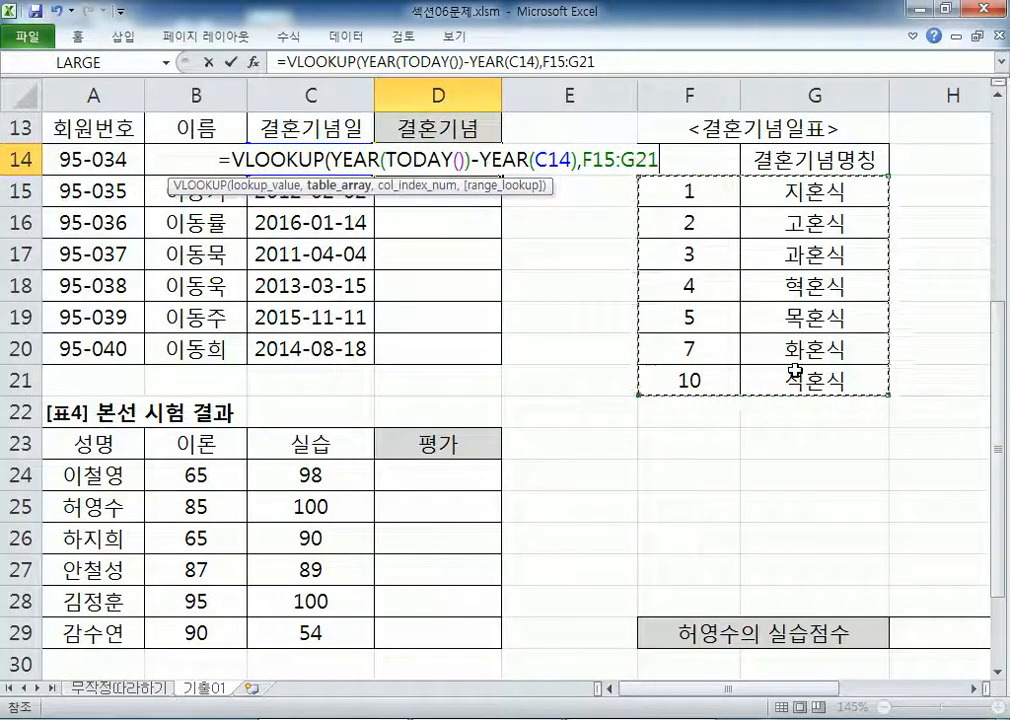
key(F4)
text(,)
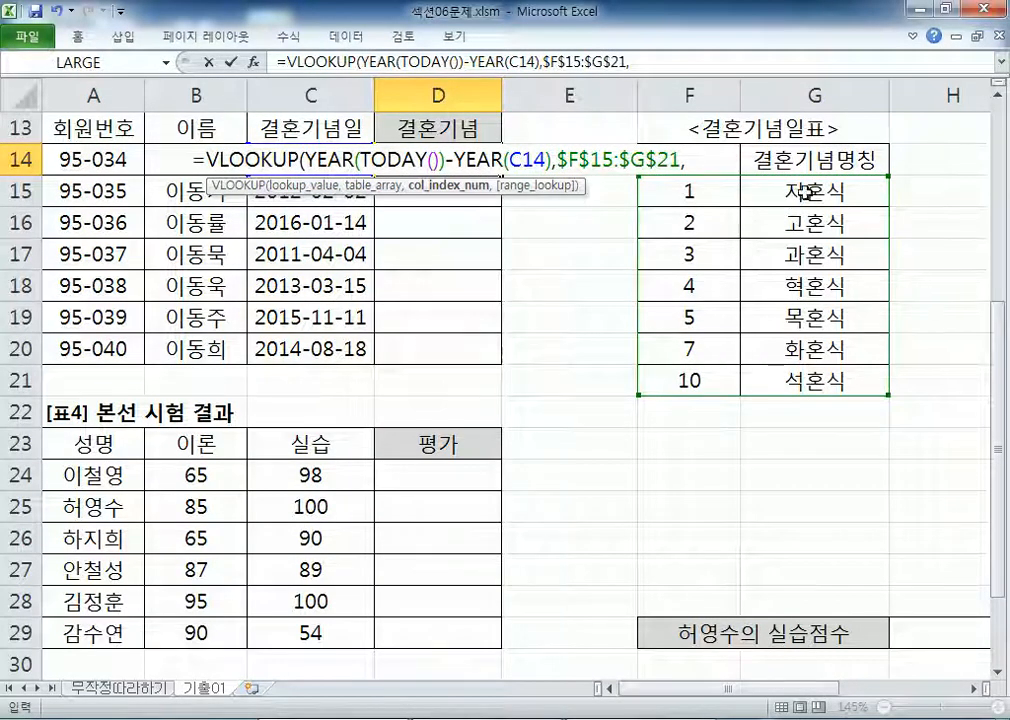
text(2)
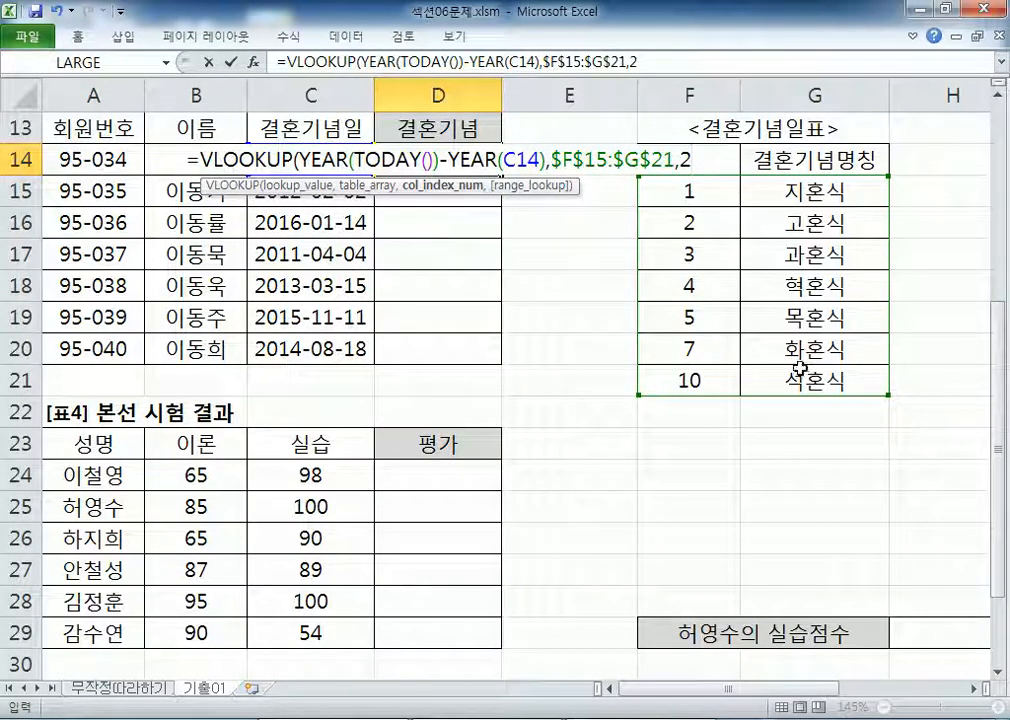
text(,TRUE)
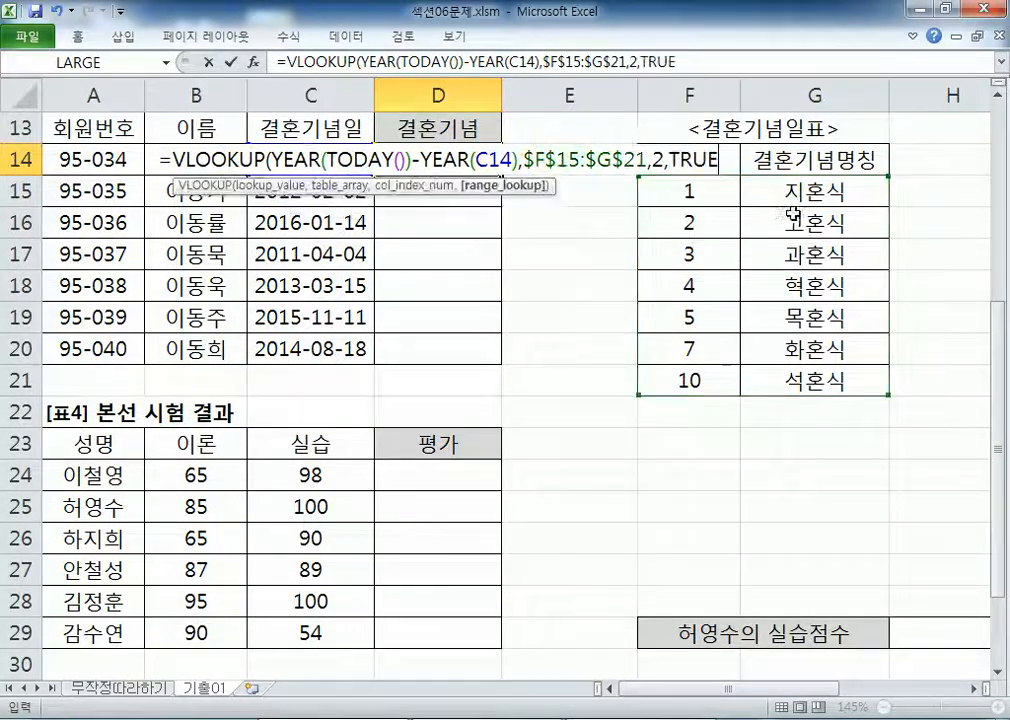
double_click(800, 208)
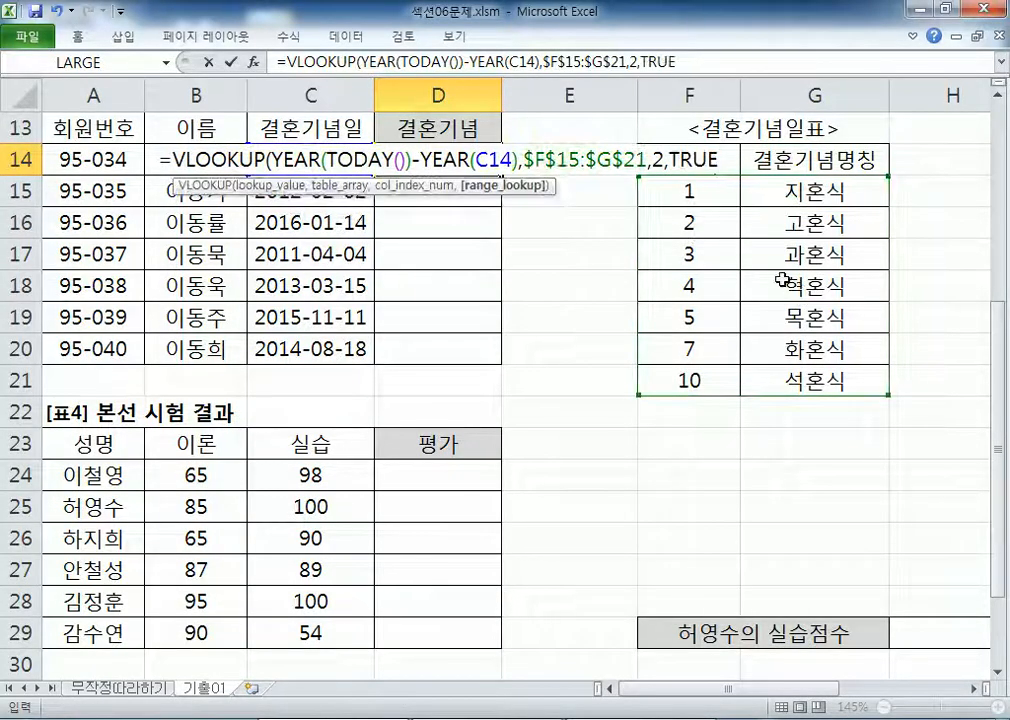
text())
key(Return)
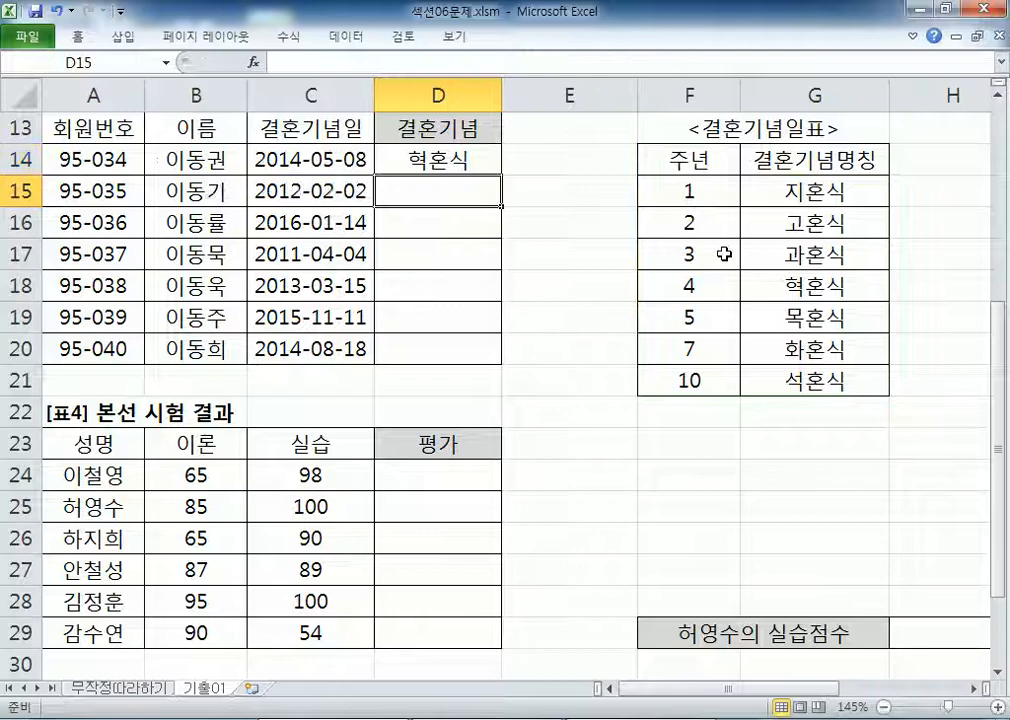
Step: Fill the anniversary formula down to D20 and select D14's formula text
click(453, 153)
double_click(498, 175)
click(480, 160)
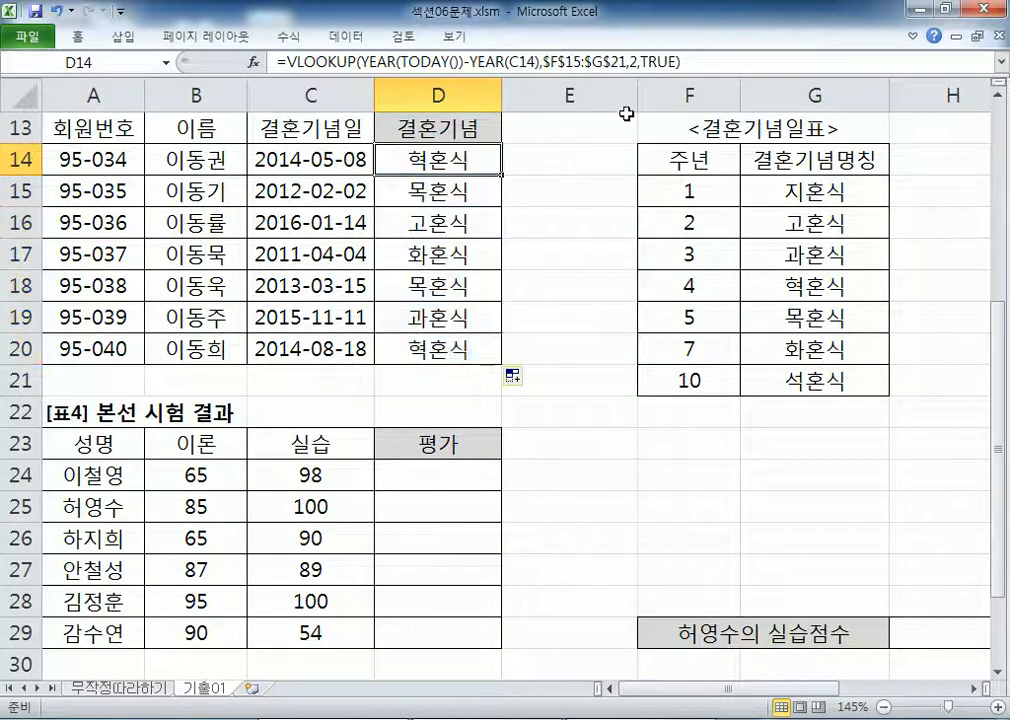
drag(683, 62, 278, 62)
key(ctrl+c)
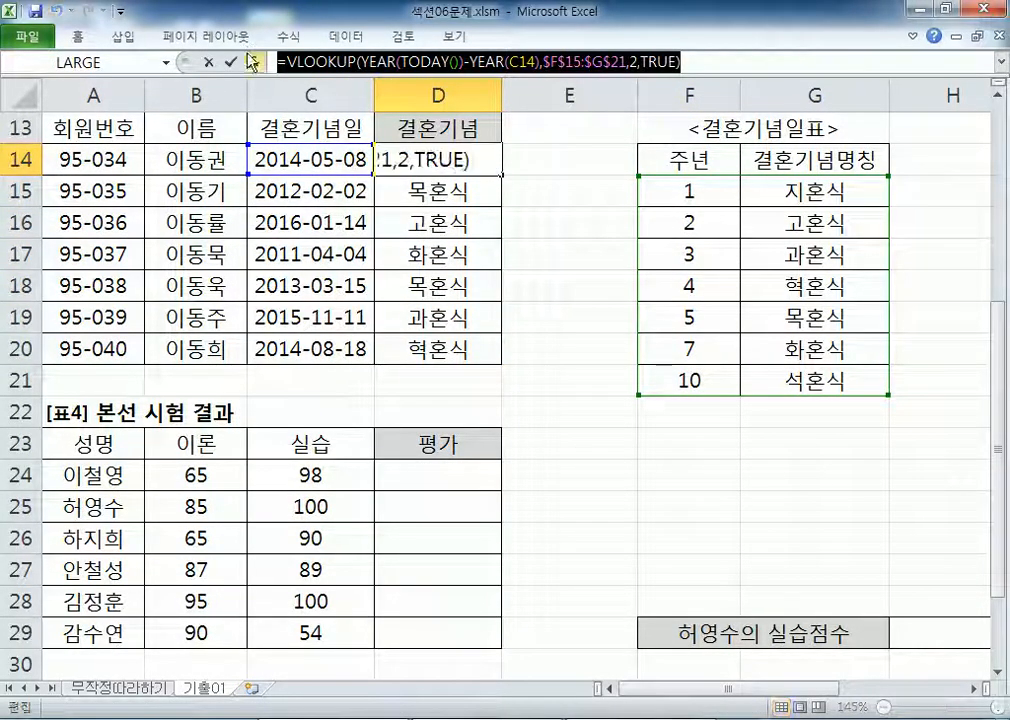
key(Escape)
Step: Paste the VLOOKUP formula into the notes and go over its C14, $F$15:$G$21 and 2 arguments
key(alt+Tab)
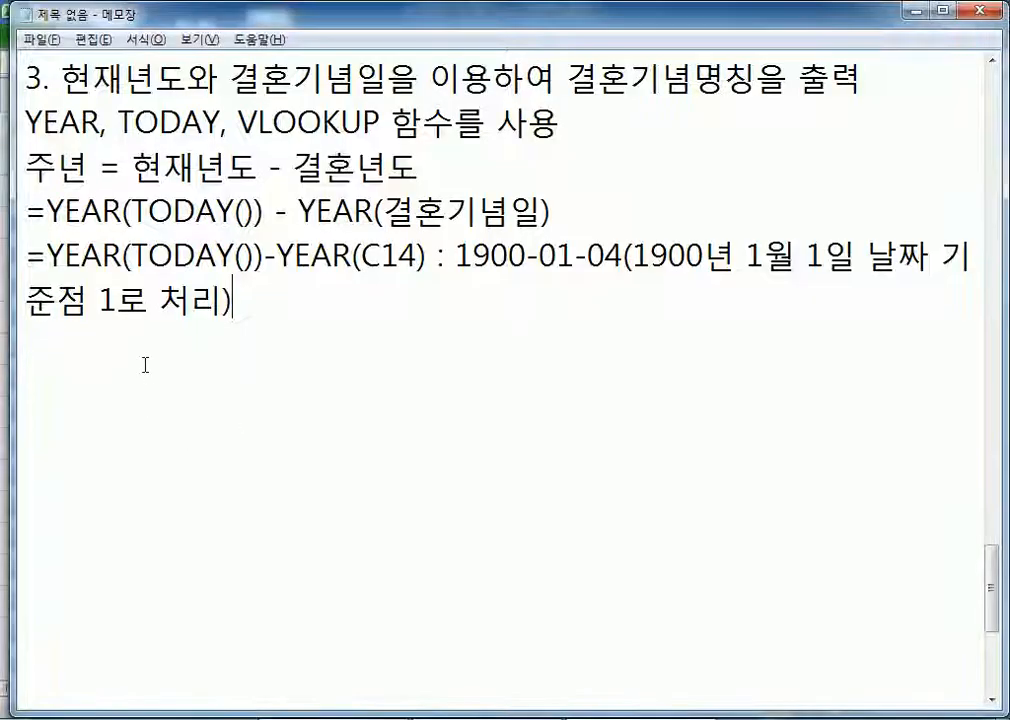
key(Return)
key(ctrl+v)
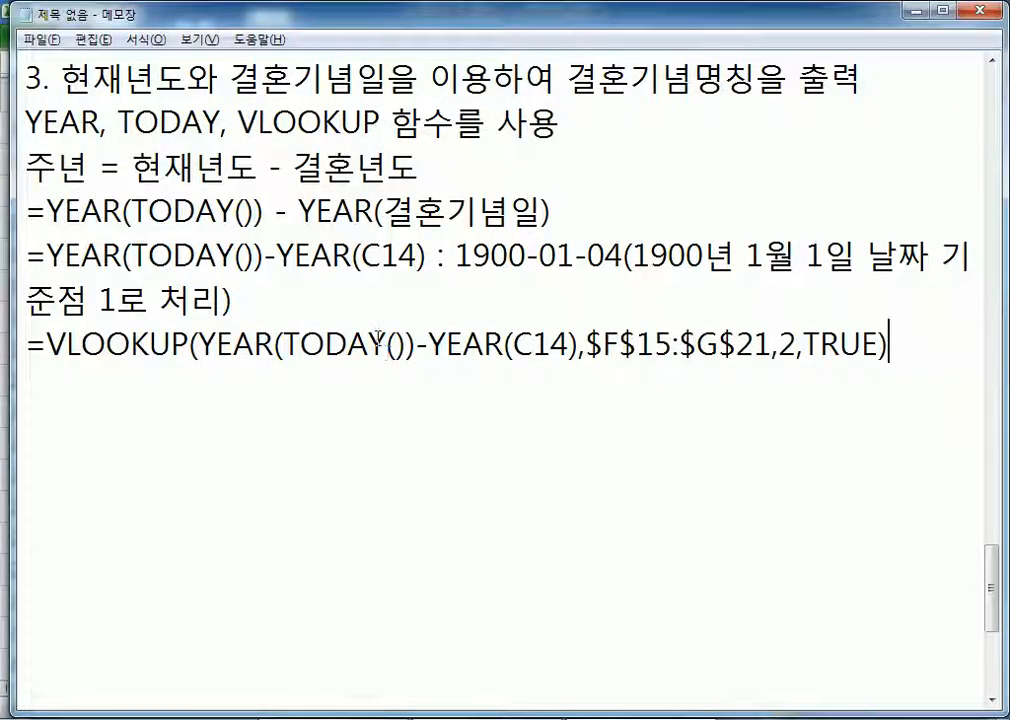
drag(196, 343, 416, 346)
click(218, 345)
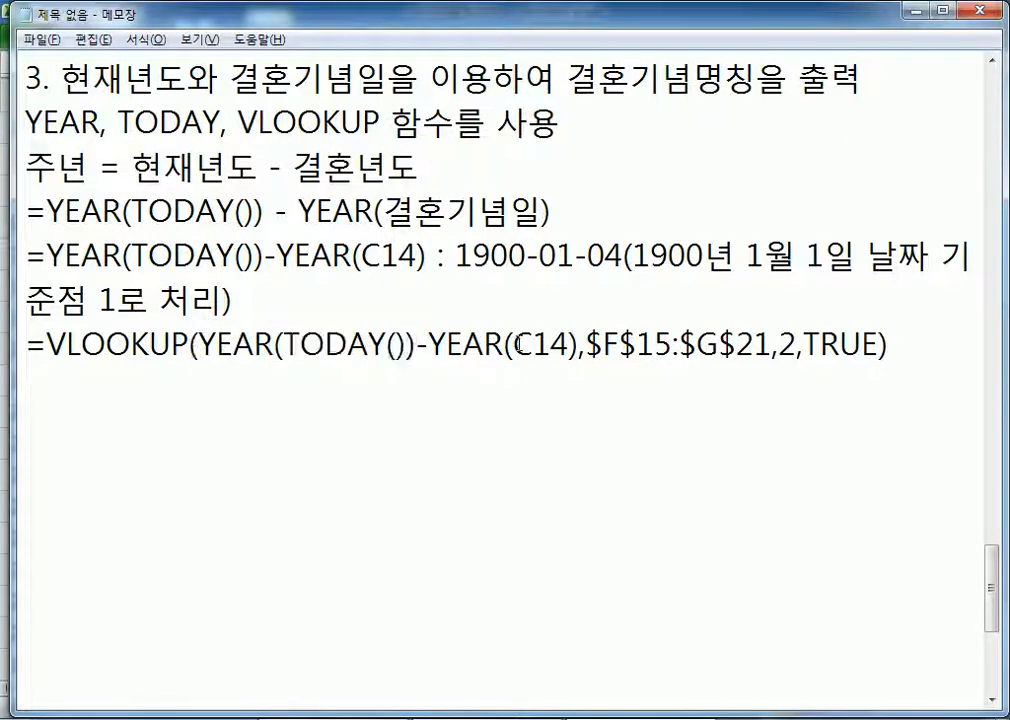
drag(513, 345, 203, 346)
click(433, 346)
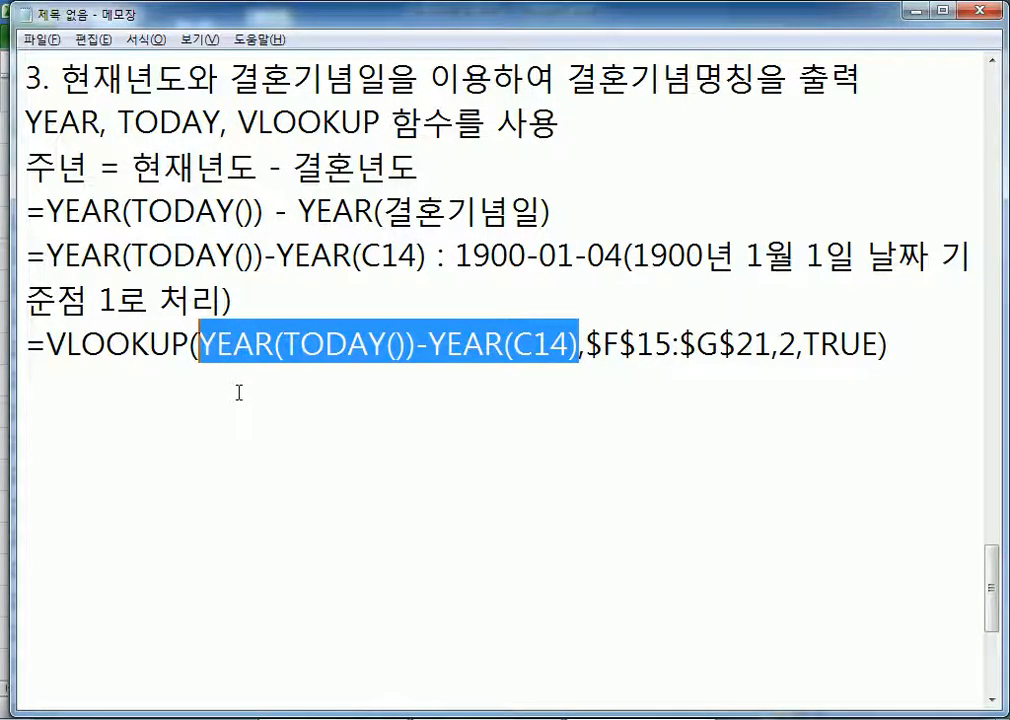
key(shift+Right)
mouse_move(603, 345)
mouse_down()
mouse_move(779, 345)
mouse_move(586, 345)
mouse_up()
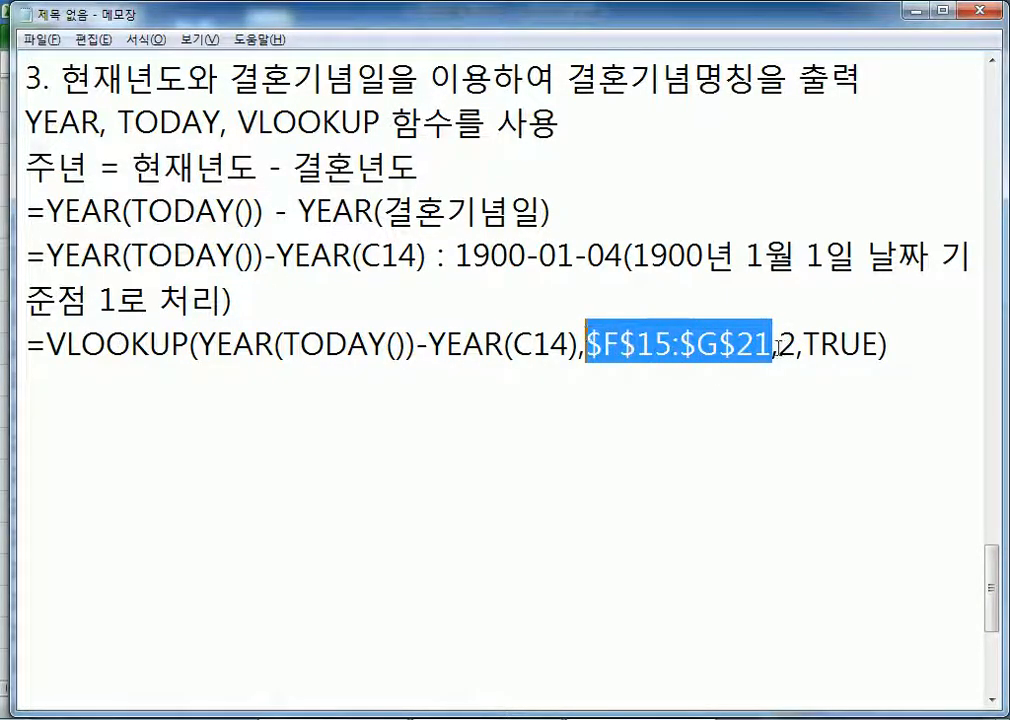
drag(779, 345, 797, 345)
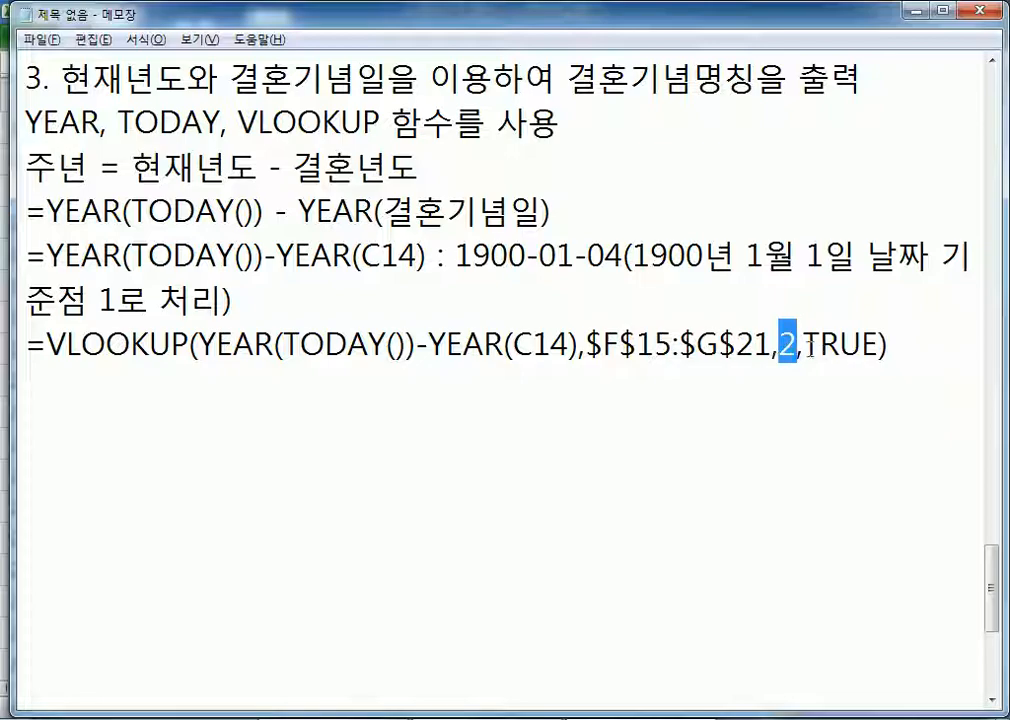
Step: Add a second copy of the formula with ',TRUE' removed, then return to Excel
click(358, 390)
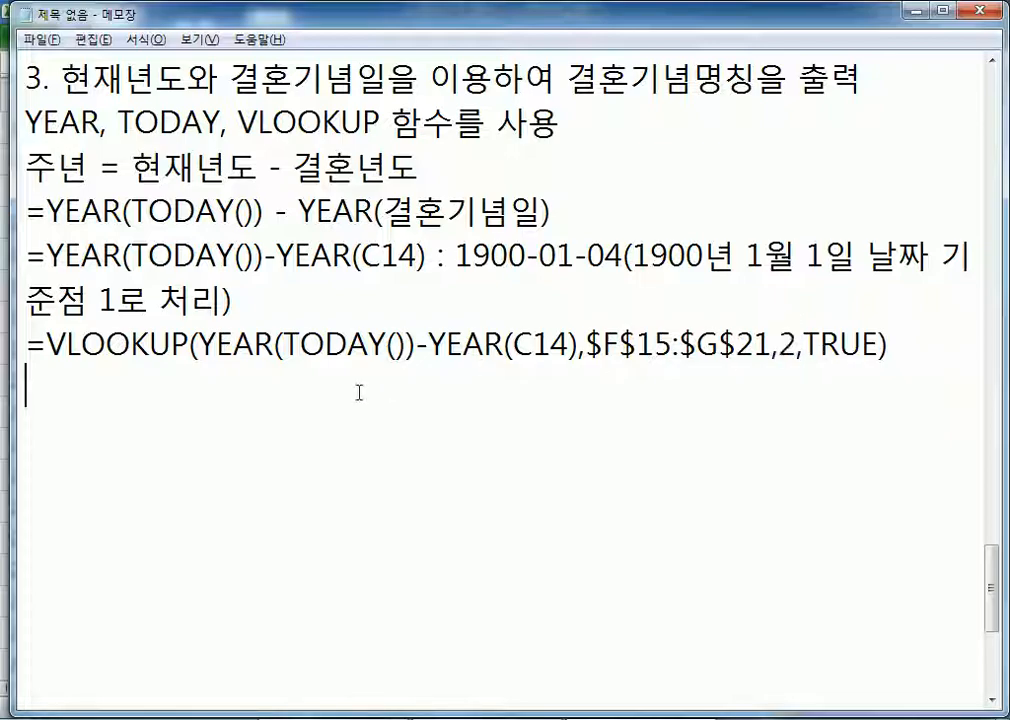
key(ctrl+v)
drag(793, 395, 863, 390)
key(Delete)
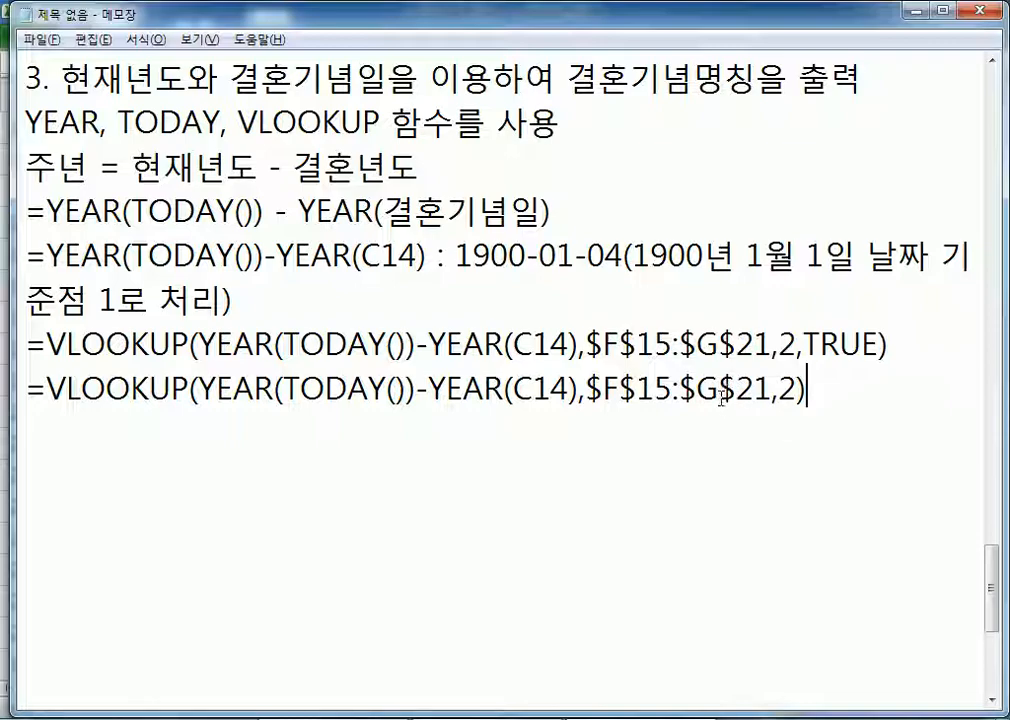
key(Return)
key(alt+Tab)
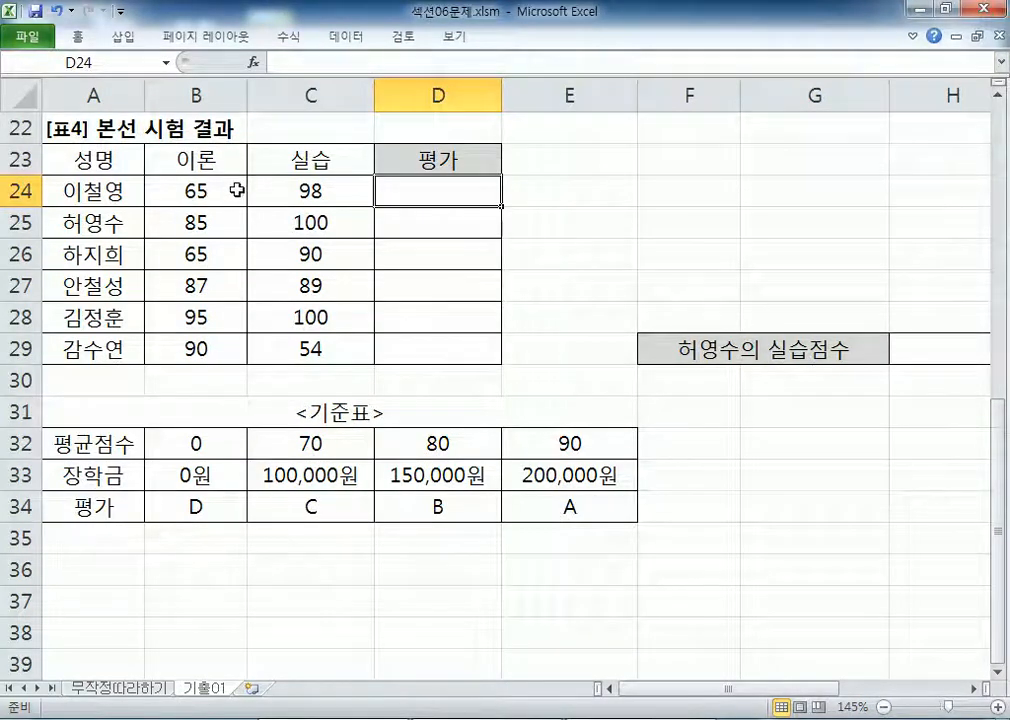
Step: Highlight row 24's theory and practice scores and the grading table B32:E34, including the grade row E32:E34
drag(211, 187, 314, 191)
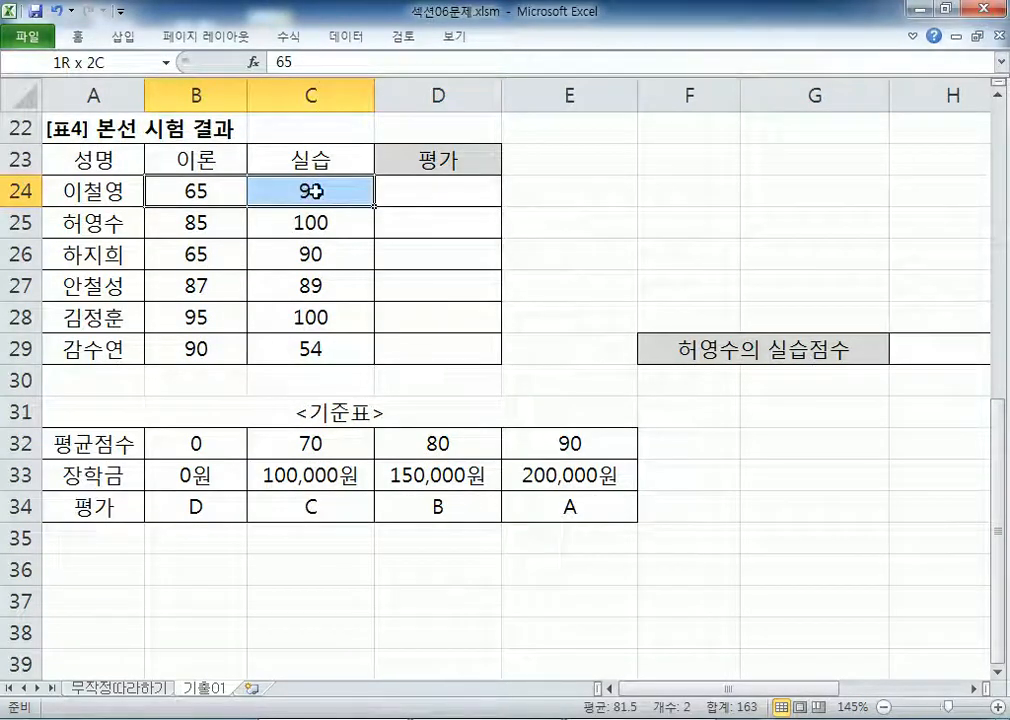
drag(196, 198, 302, 191)
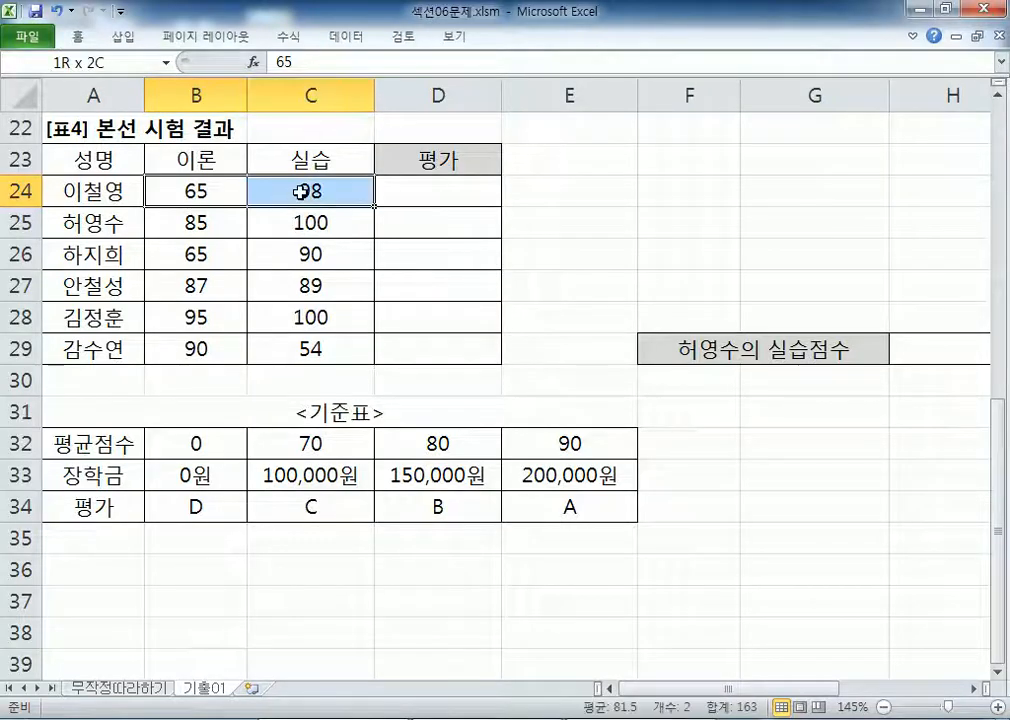
click(284, 443)
drag(196, 443, 508, 512)
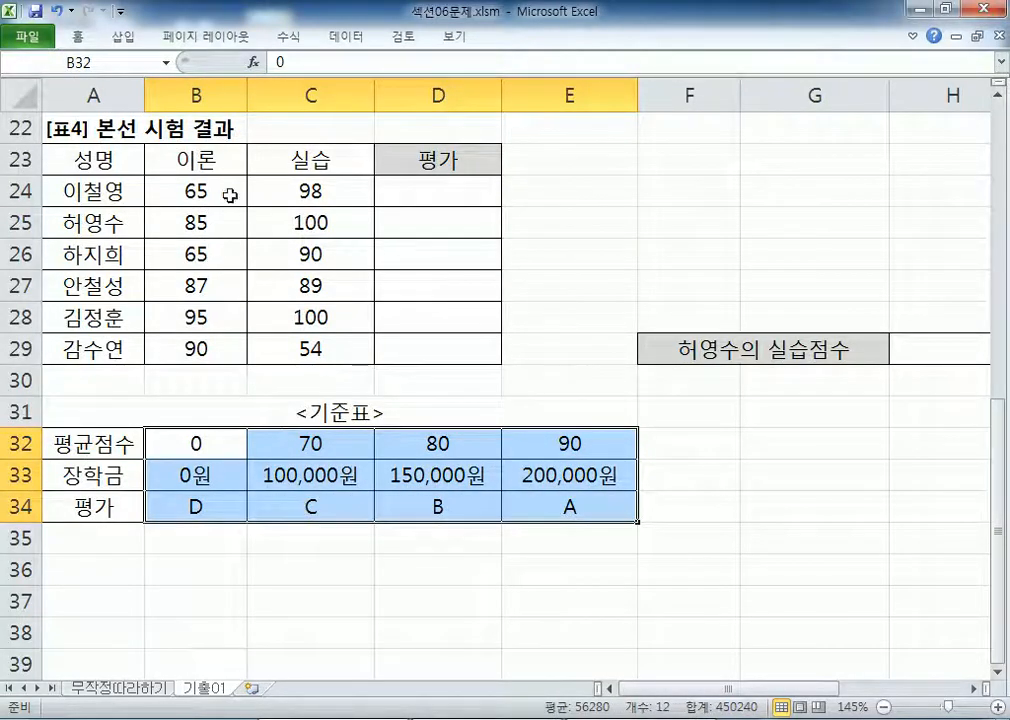
click(312, 509)
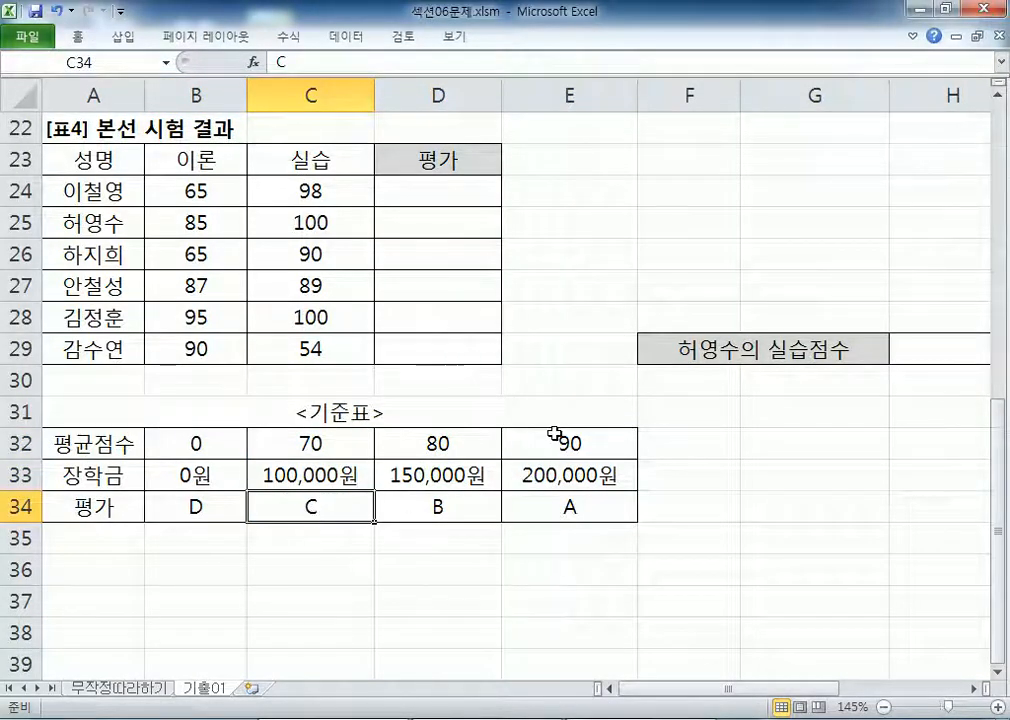
drag(557, 440, 597, 507)
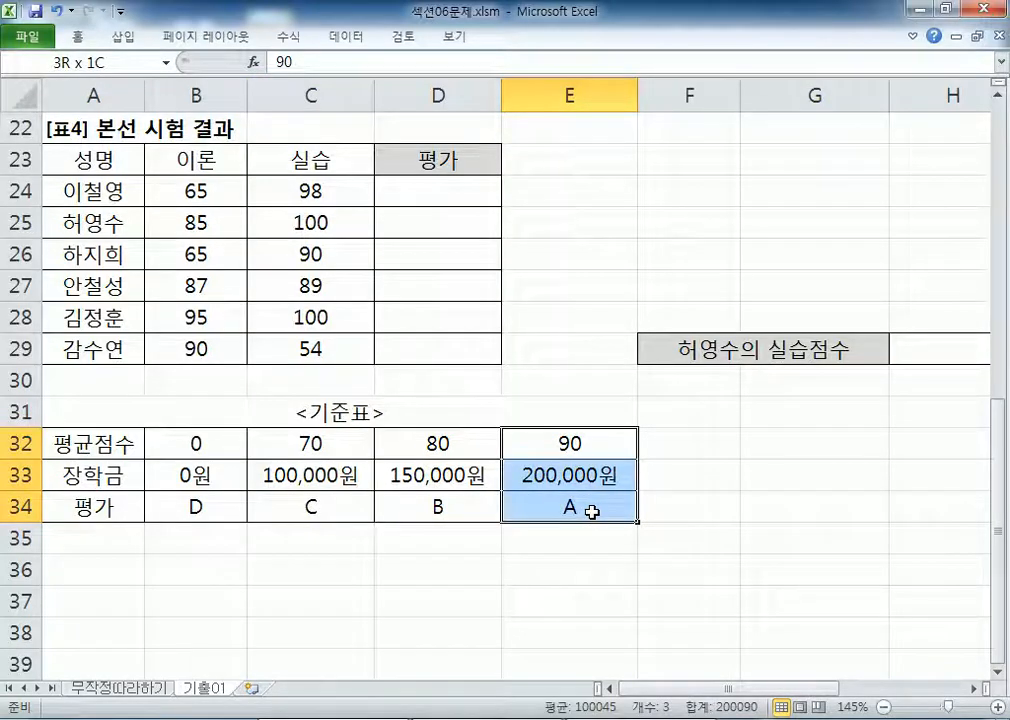
drag(592, 511, 514, 512)
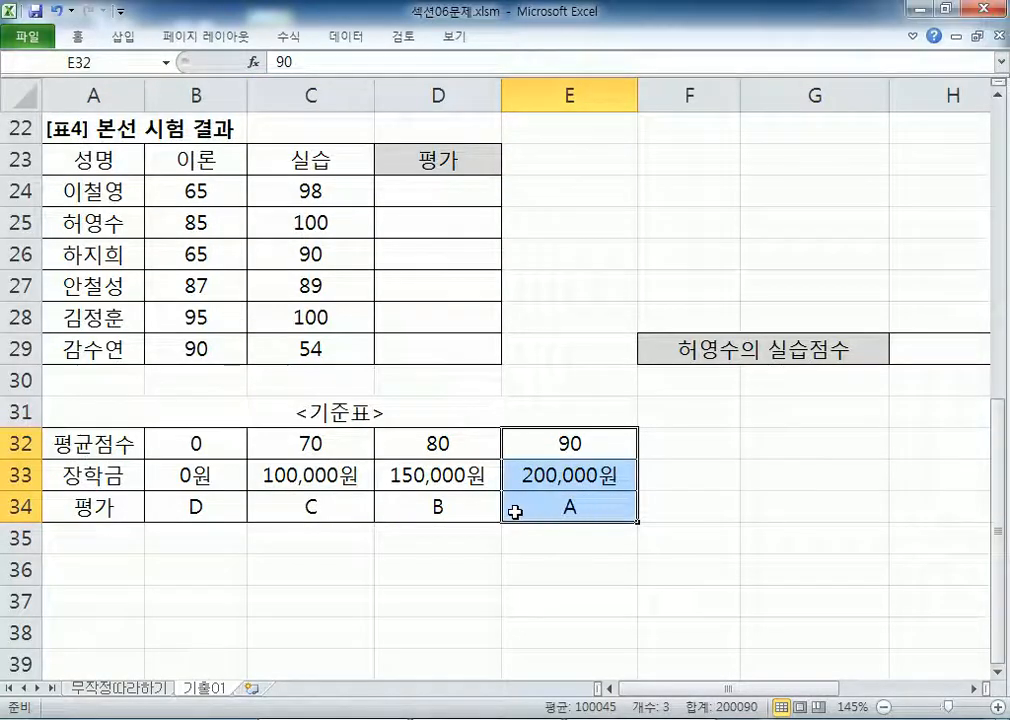
key(alt+Tab)
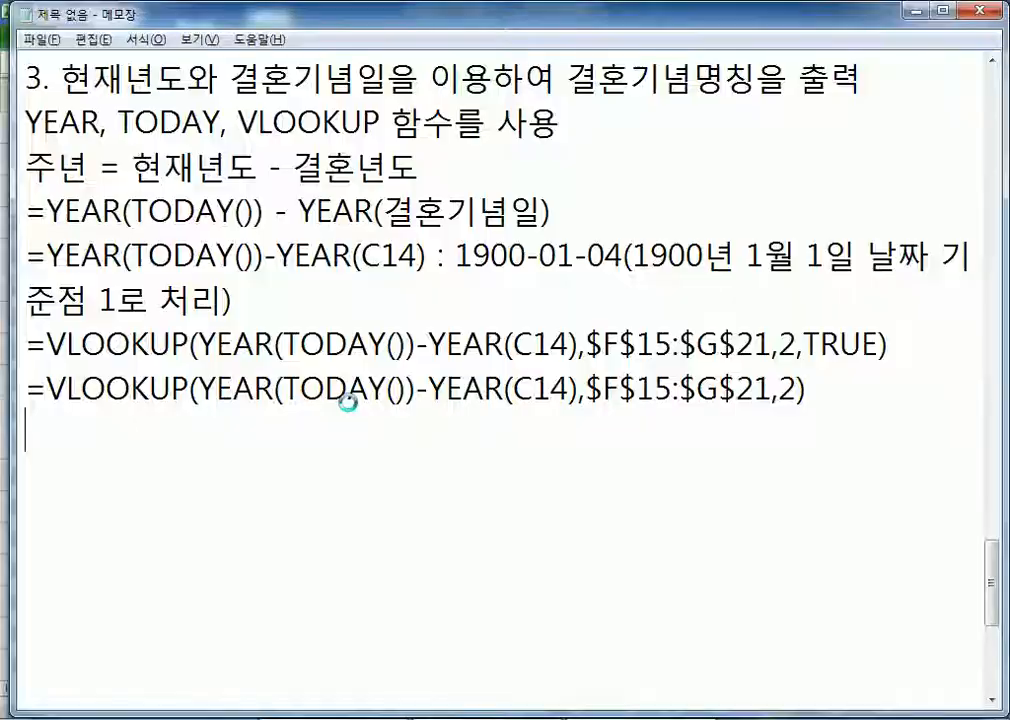
Step: Type item 4 in the notes: '4. 이론과 실습의 평균 점수를 이용하여 학점을 표기'
key(alt+Tab)
key(alt+Tab)
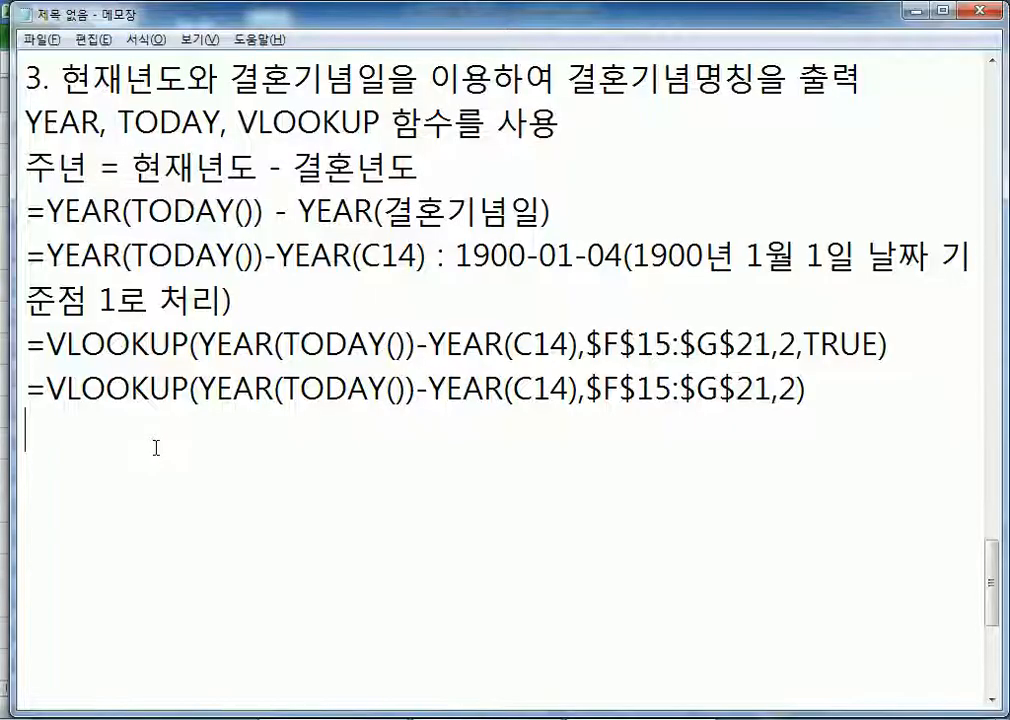
key(Return)
text(4)
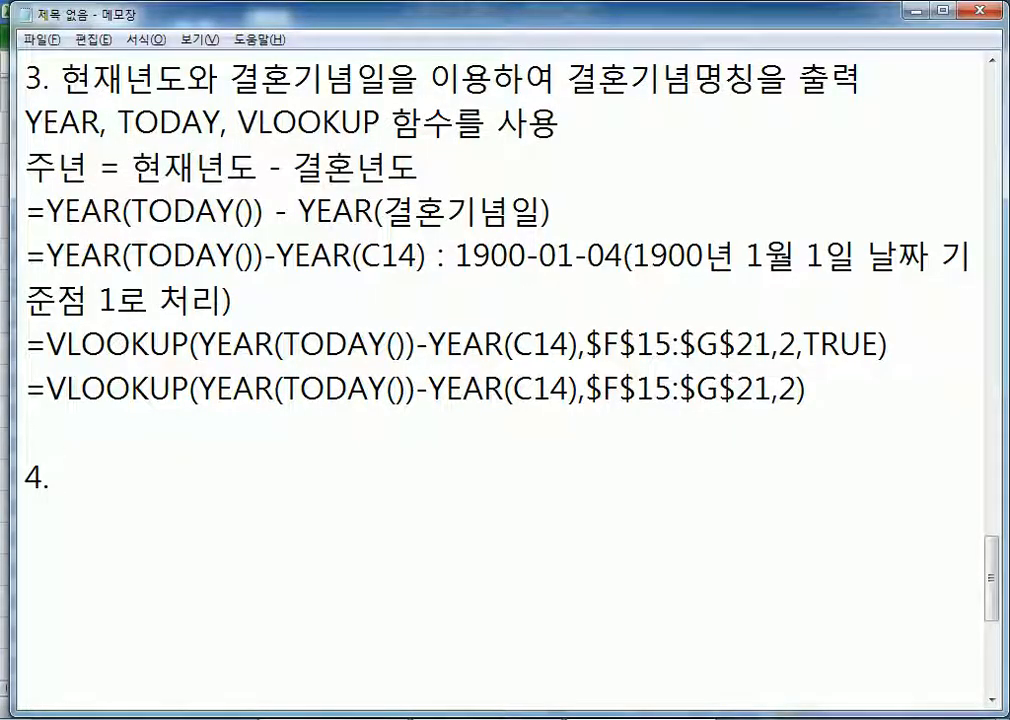
text(. 이론과 )
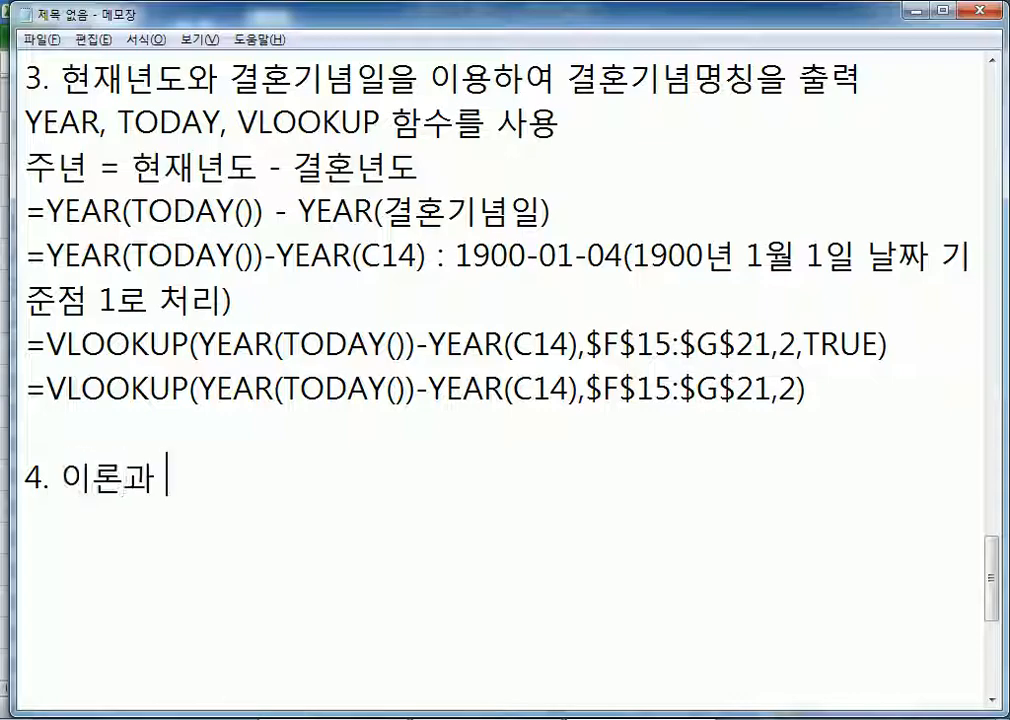
text(실스ㅂ의 평규ㄴ)
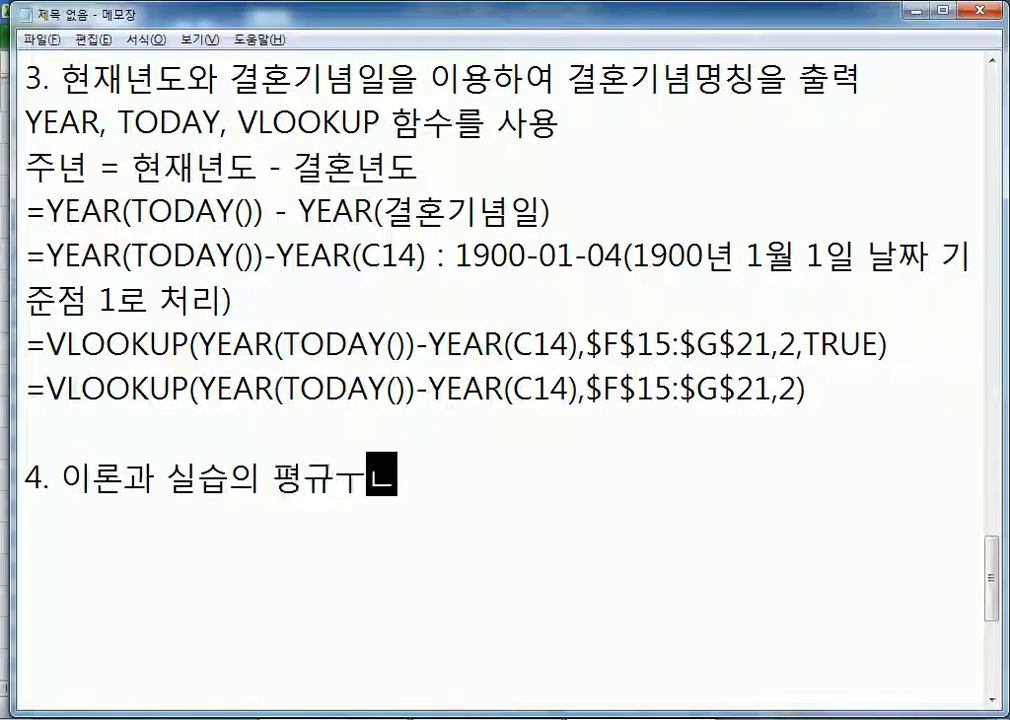
key(BackSpace)
text(ㄴ점수를 ㅇ)
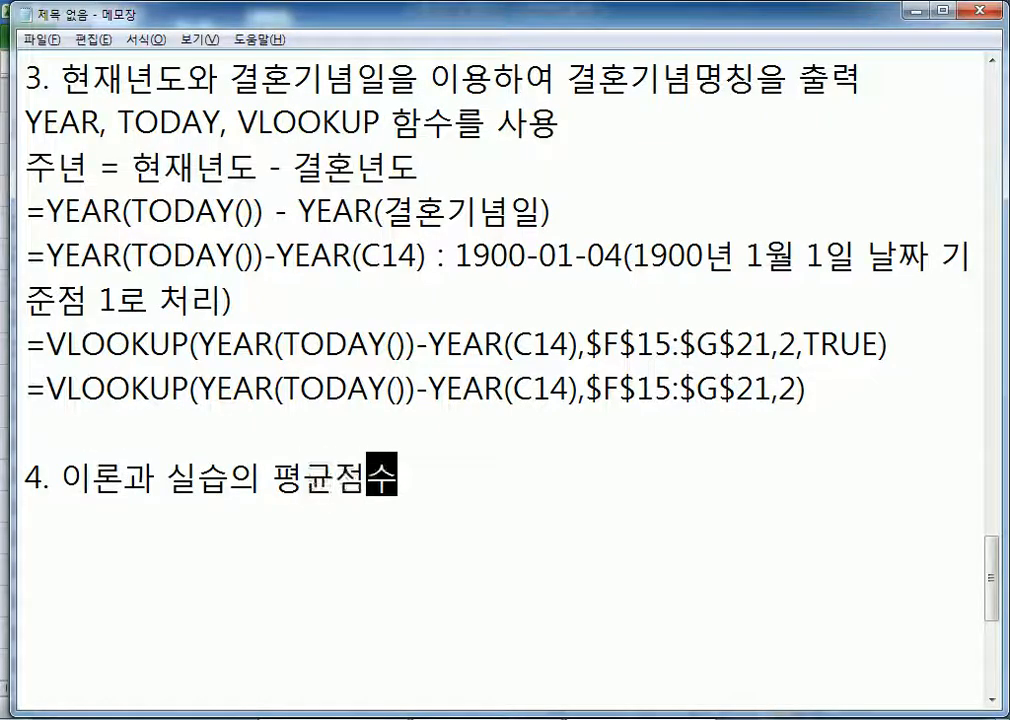
text(ㅣ용하여 학점)
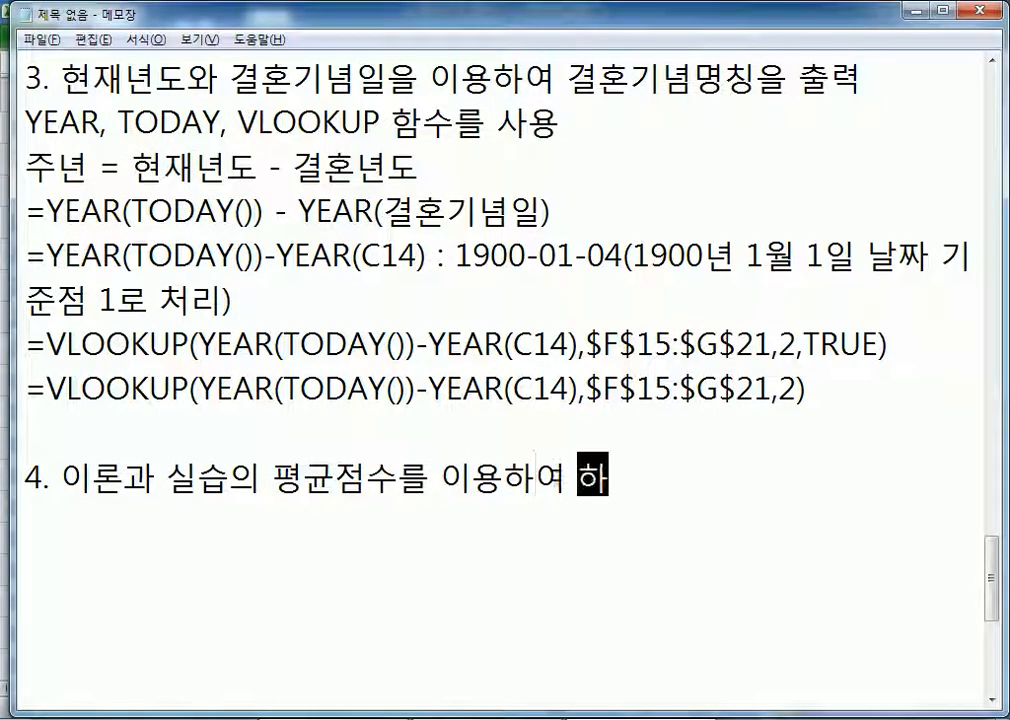
text(을 )
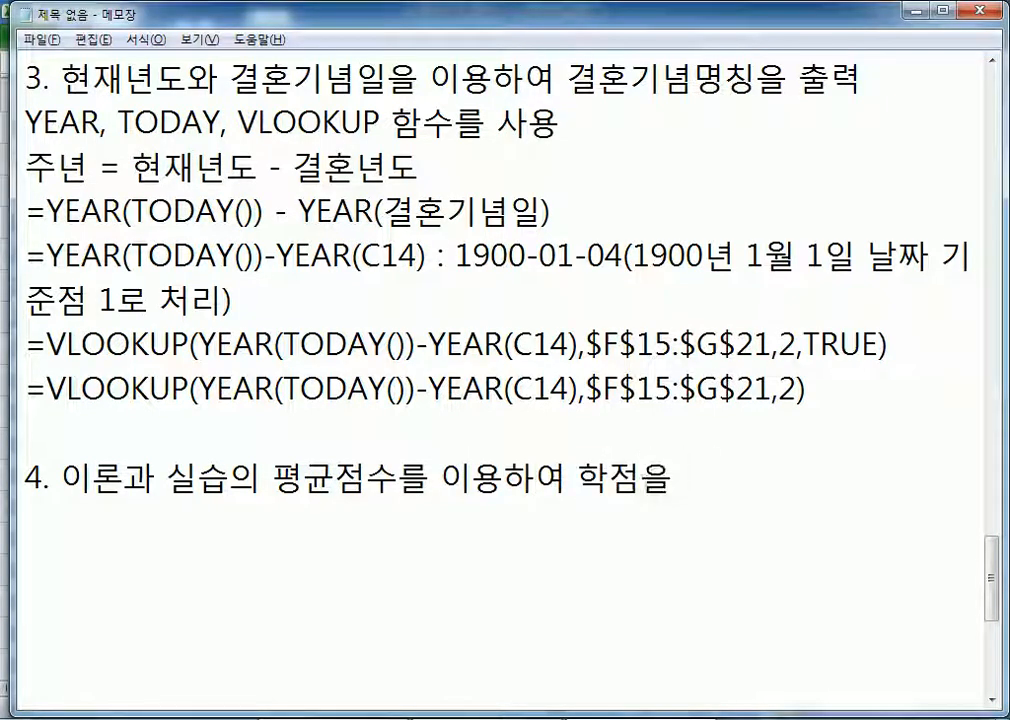
text(표기)
key(Return)
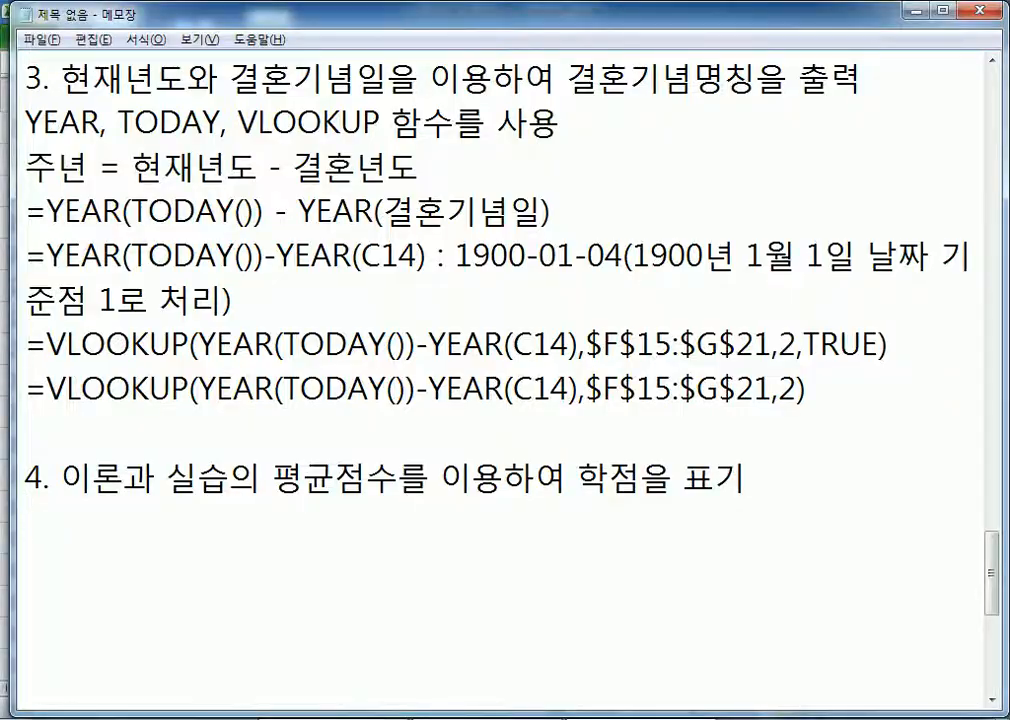
key(alt+Tab)
key(alt+Tab)
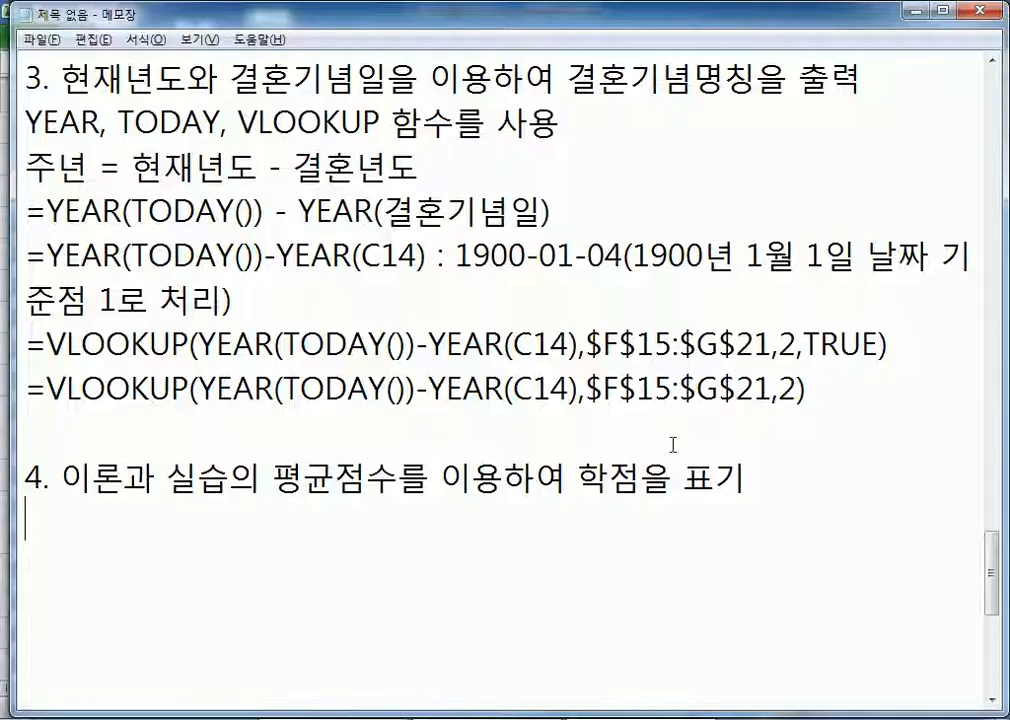
Step: Change 학점을 to 평가를 and add the line 'AVERAGE, HLOOKUP 함수를 사용' below item 4
double_click(583, 477)
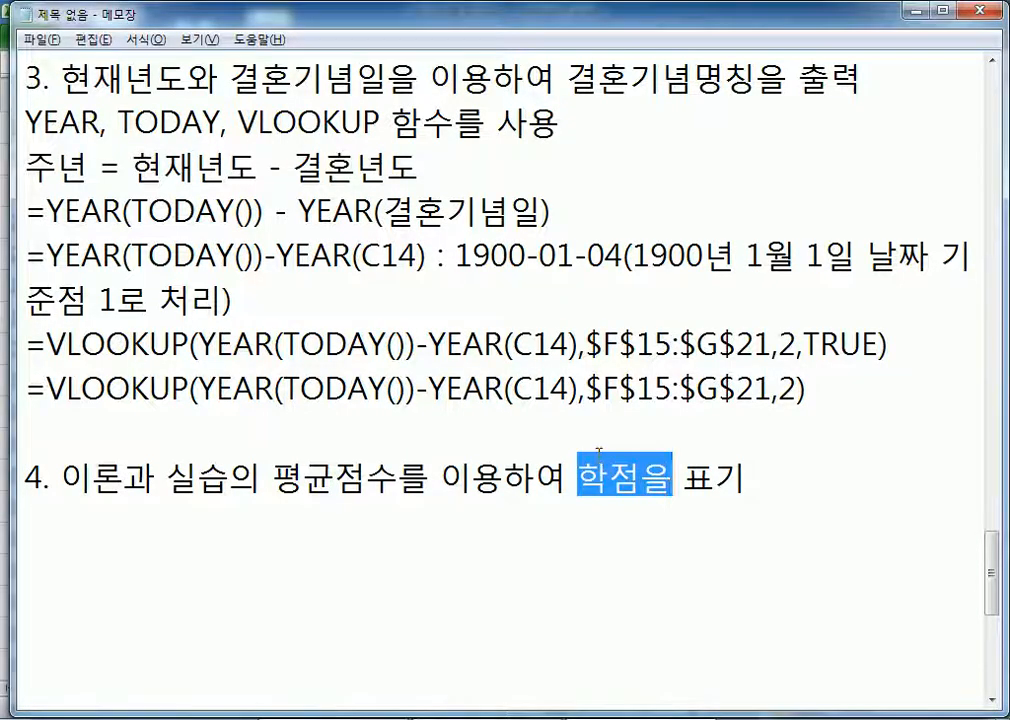
text(평갈)
text(를)
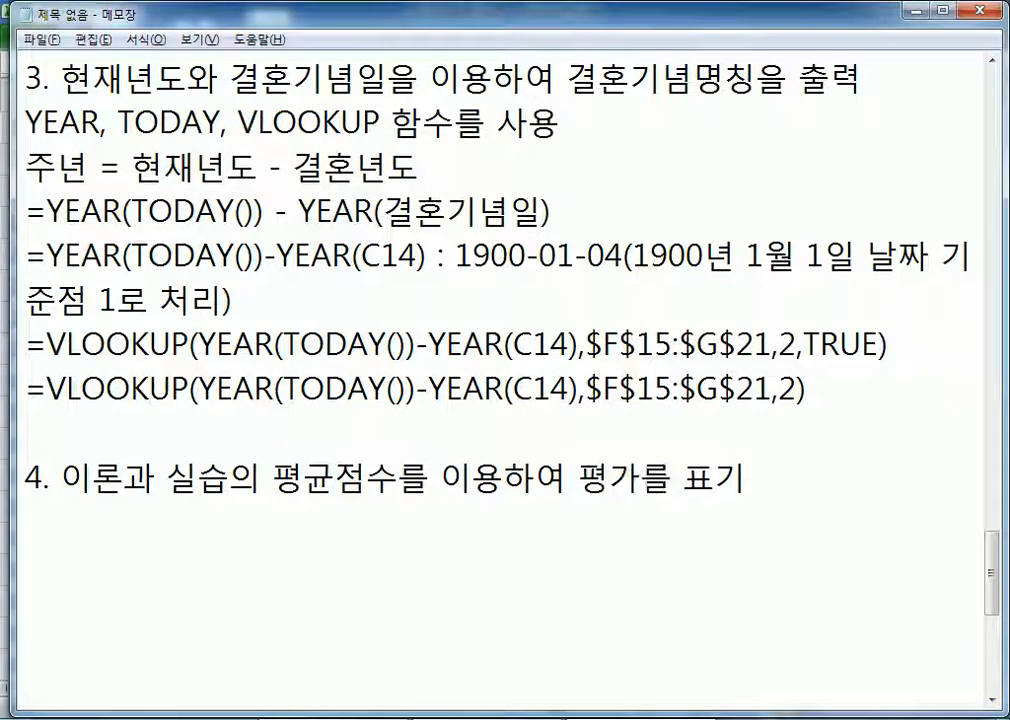
scroll(584, 442, down, 1)
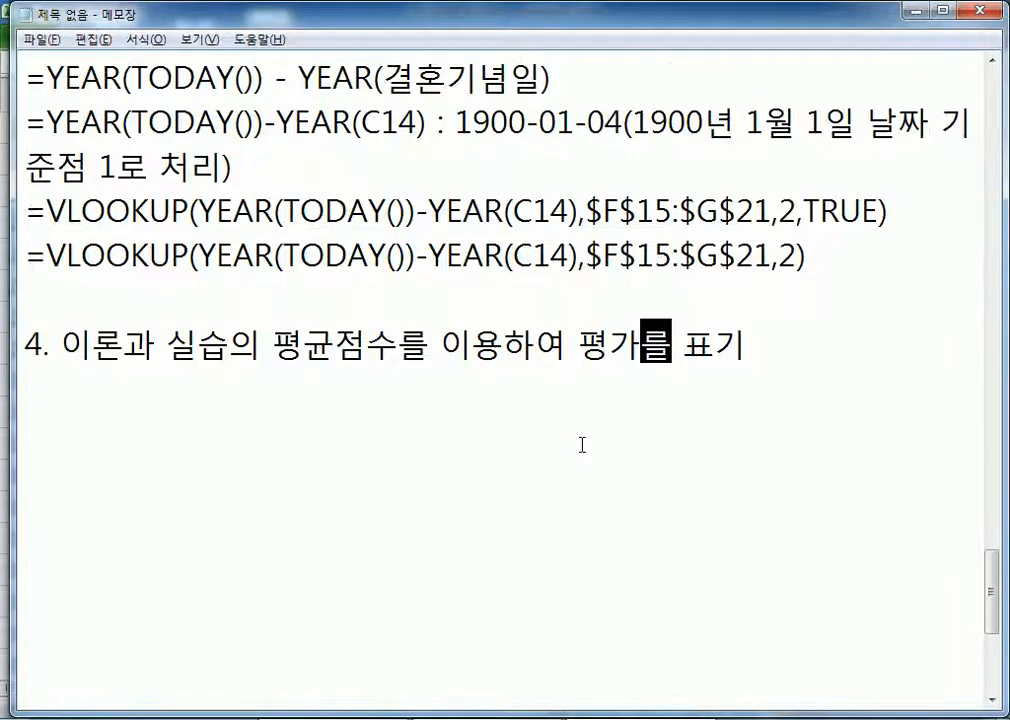
click(530, 388)
text(AVERA)
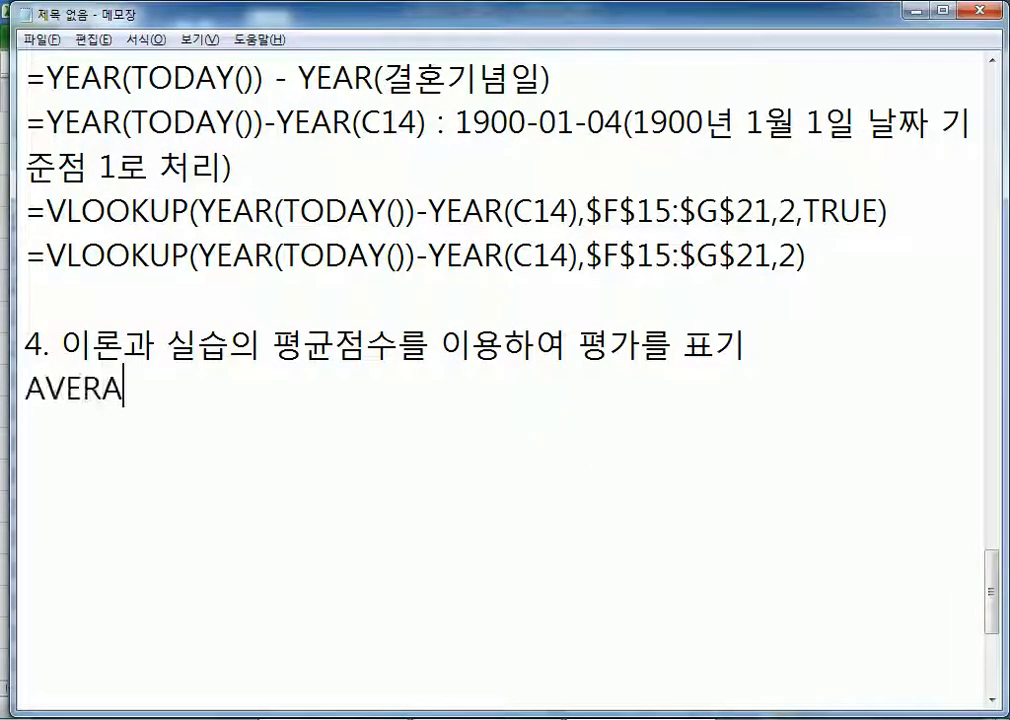
text(GE, )
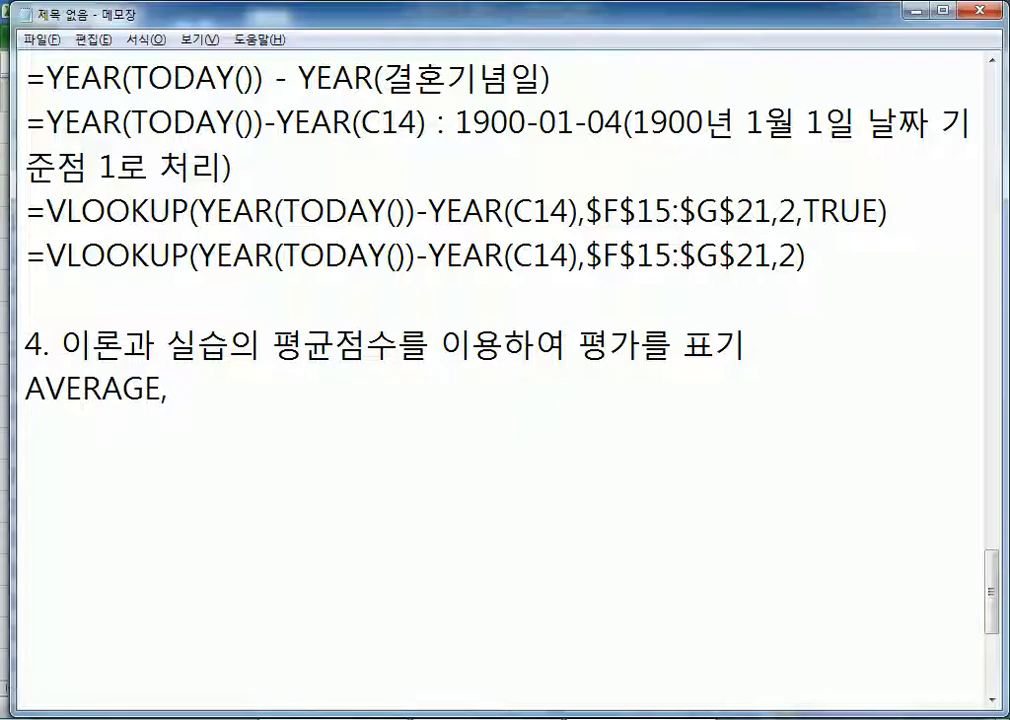
text(HLOOKUP)
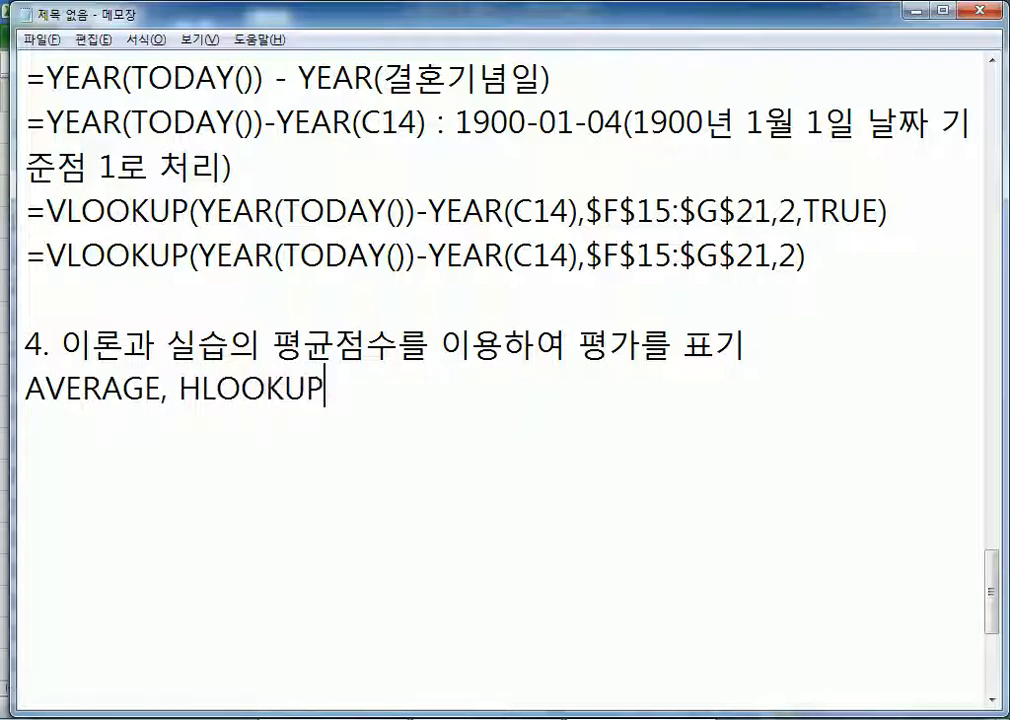
text( 함수를 사용)
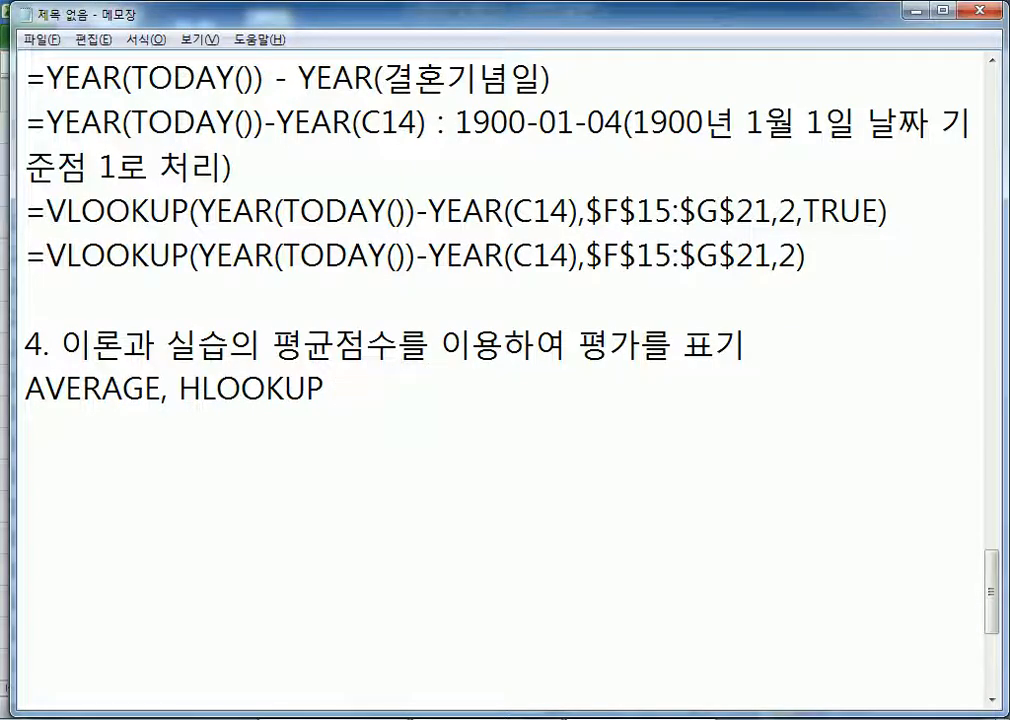
key(Return)
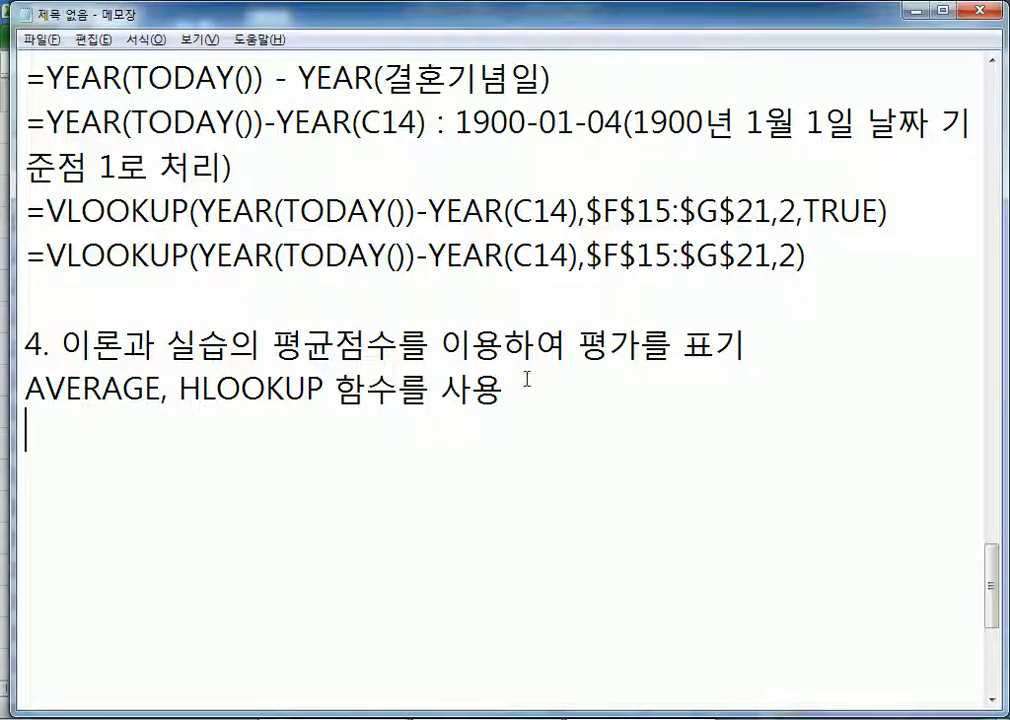
scroll(540, 383, down, 1)
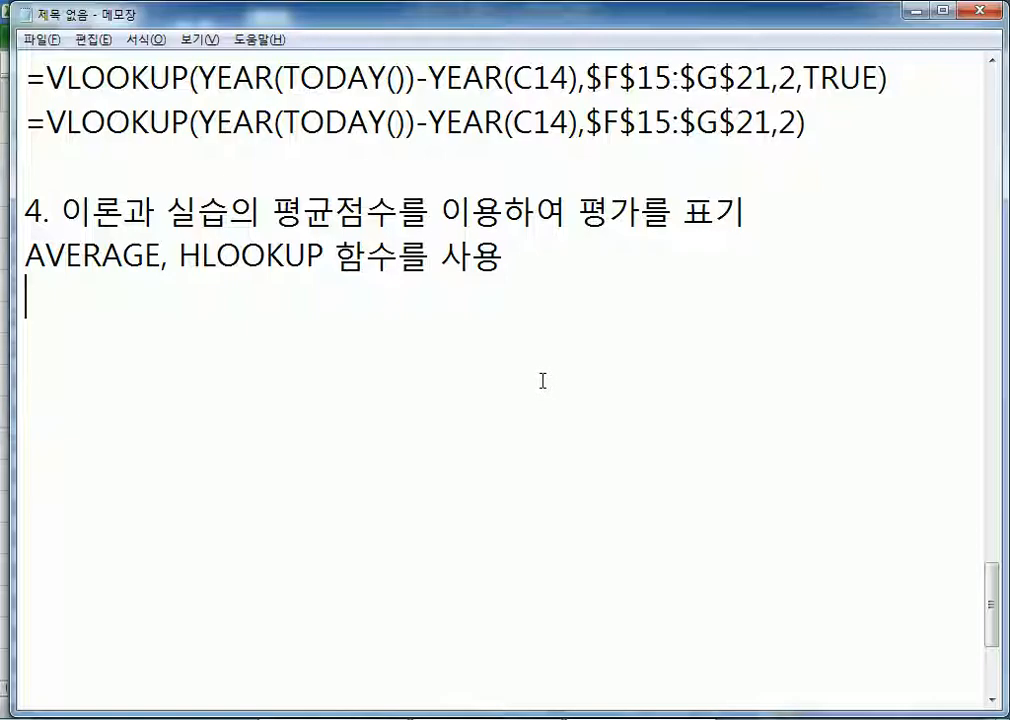
key(alt+Tab)
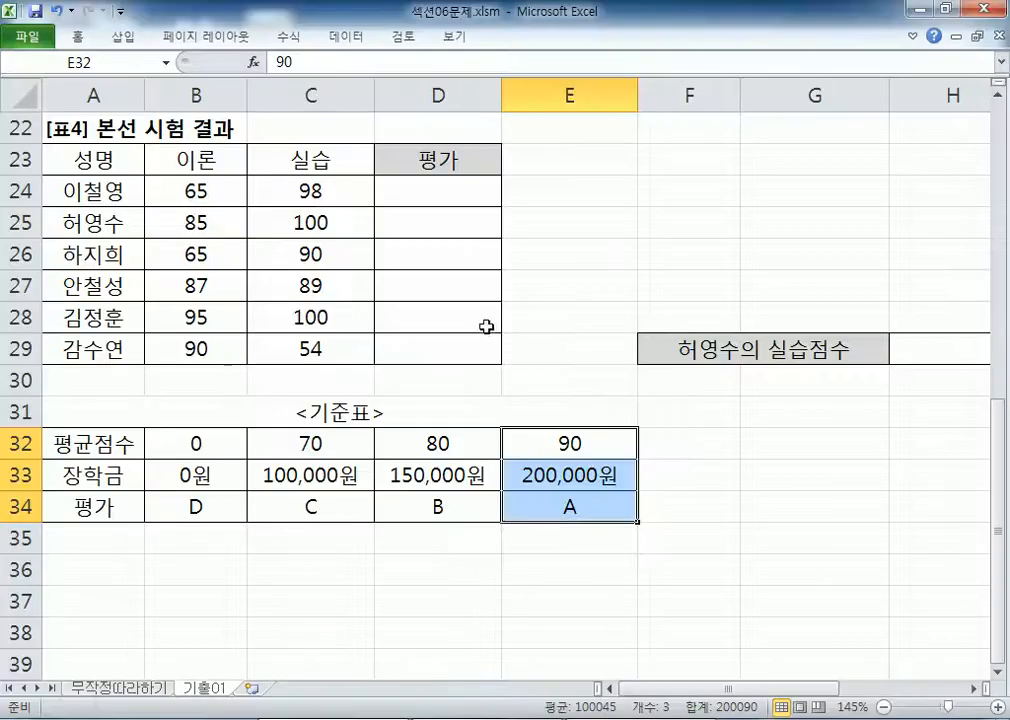
Step: Start D24's formula as =HLOOKUP(AVERAGE(B24:C24), using the function suggestions
click(454, 187)
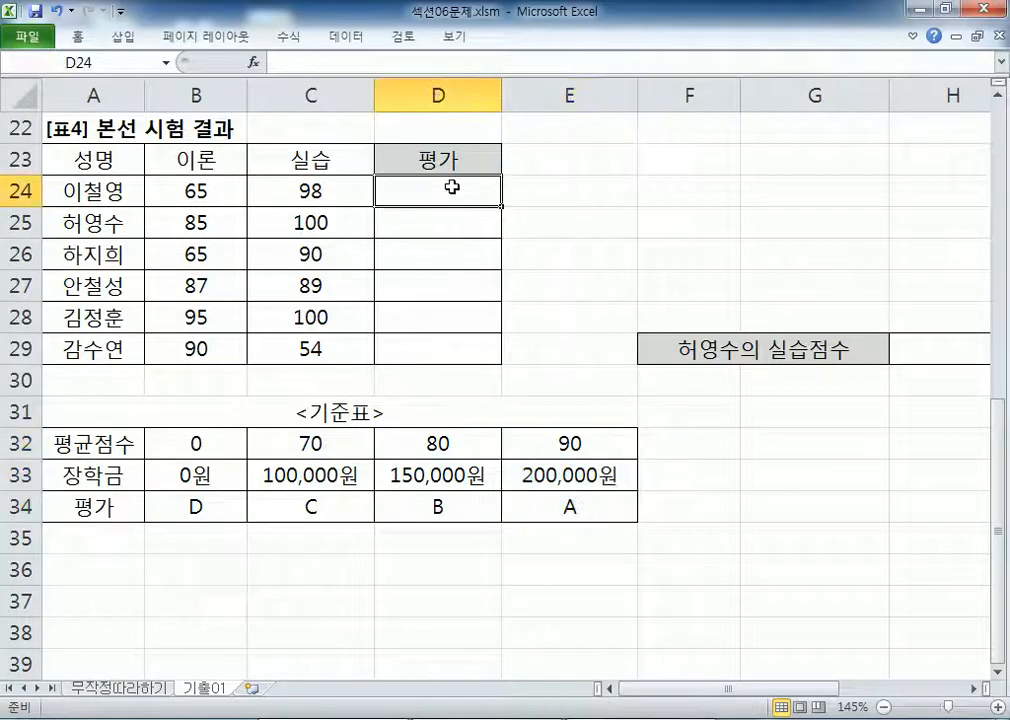
text(=HLO)
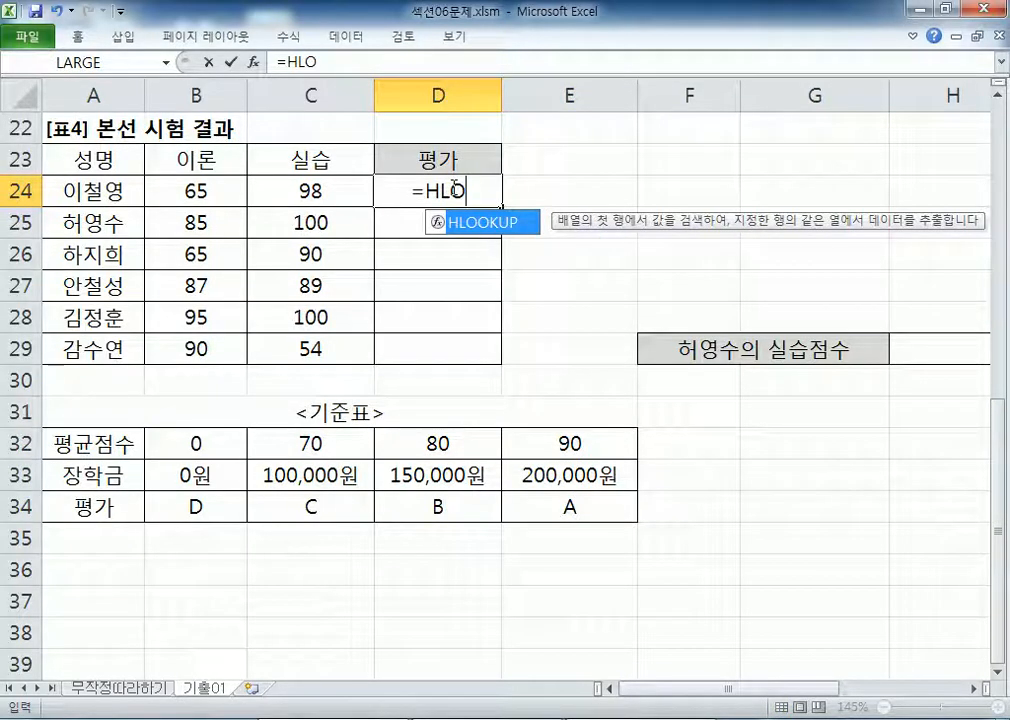
key(Tab)
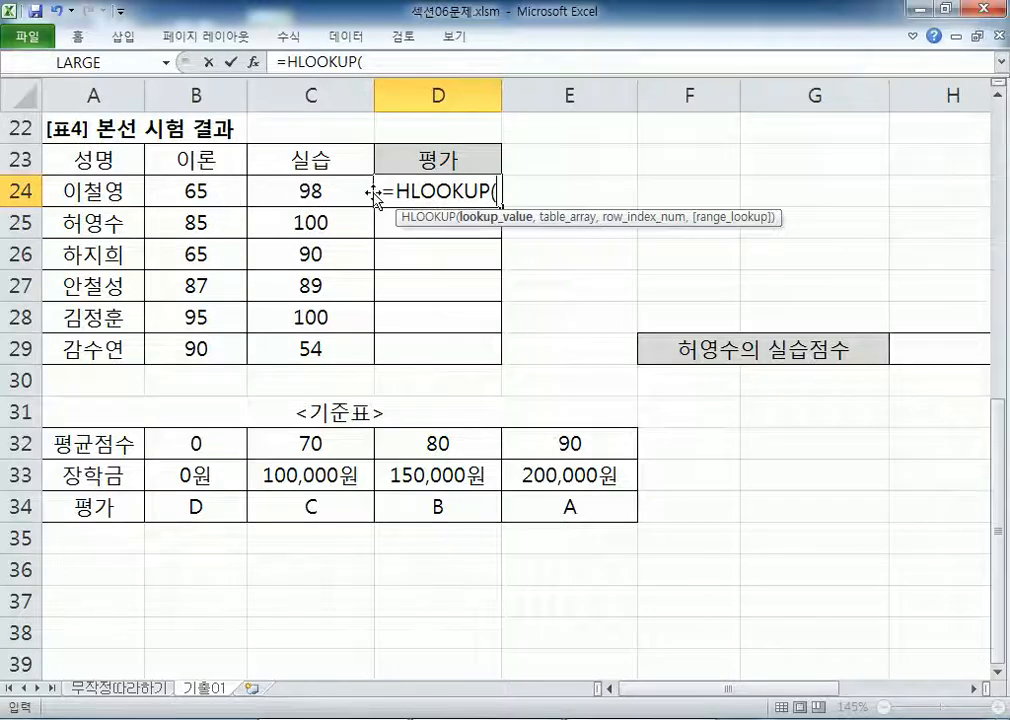
text(AVE)
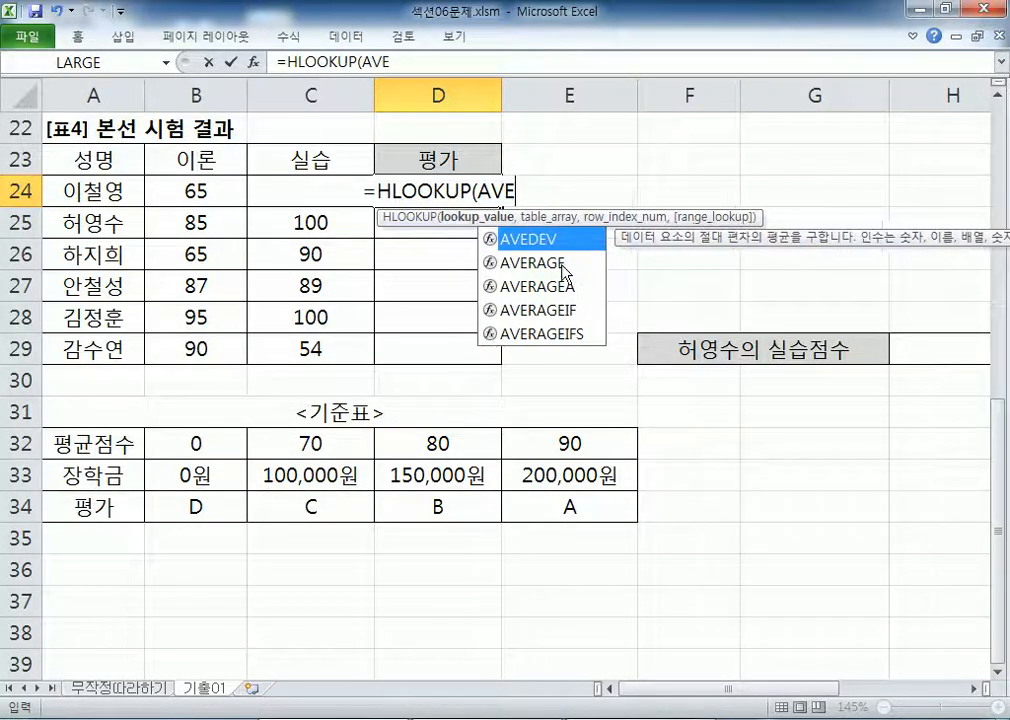
double_click(530, 262)
click(214, 196)
drag(214, 196, 274, 196)
text())
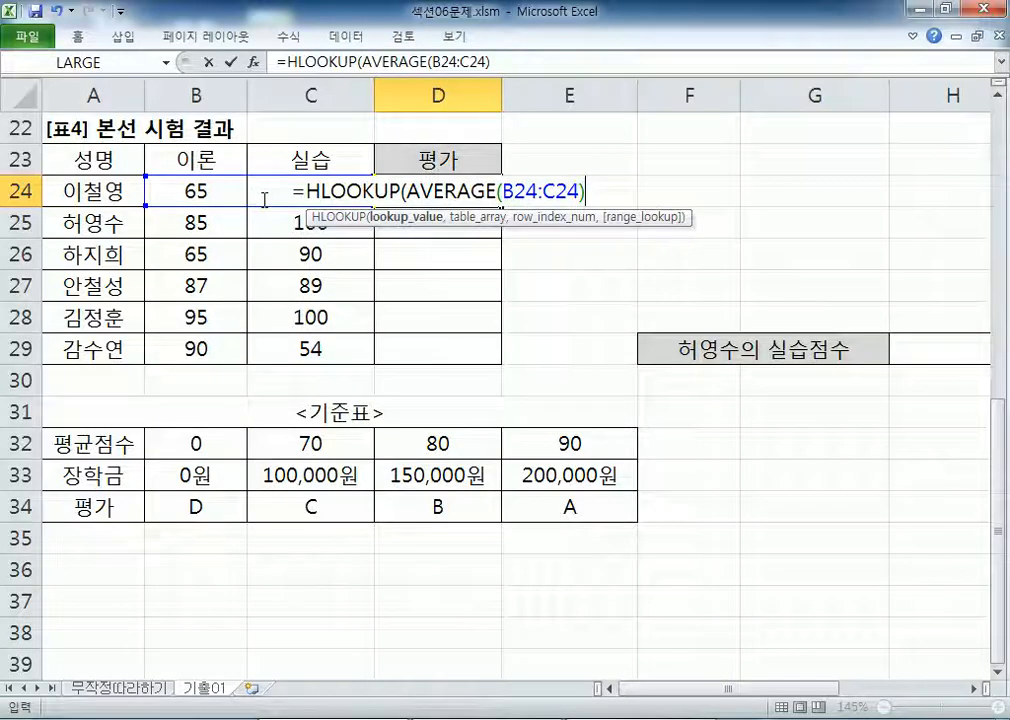
text(,)
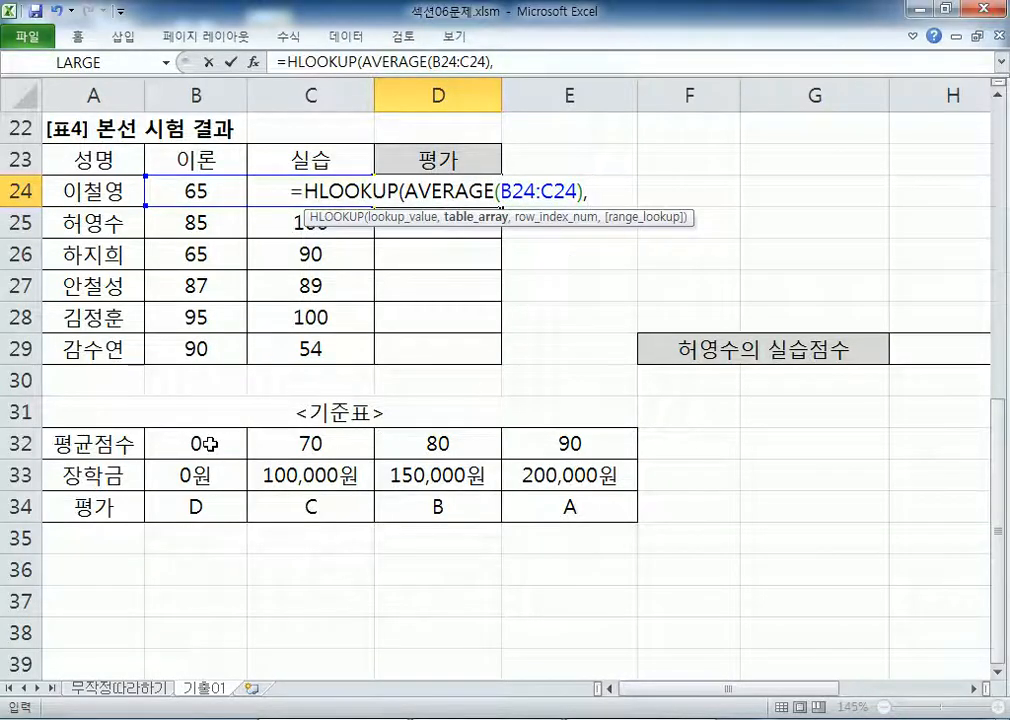
Step: Complete the HLOOKUP with $B$32:$E$34, row 3 and TRUE, and enter it
drag(209, 444, 540, 494)
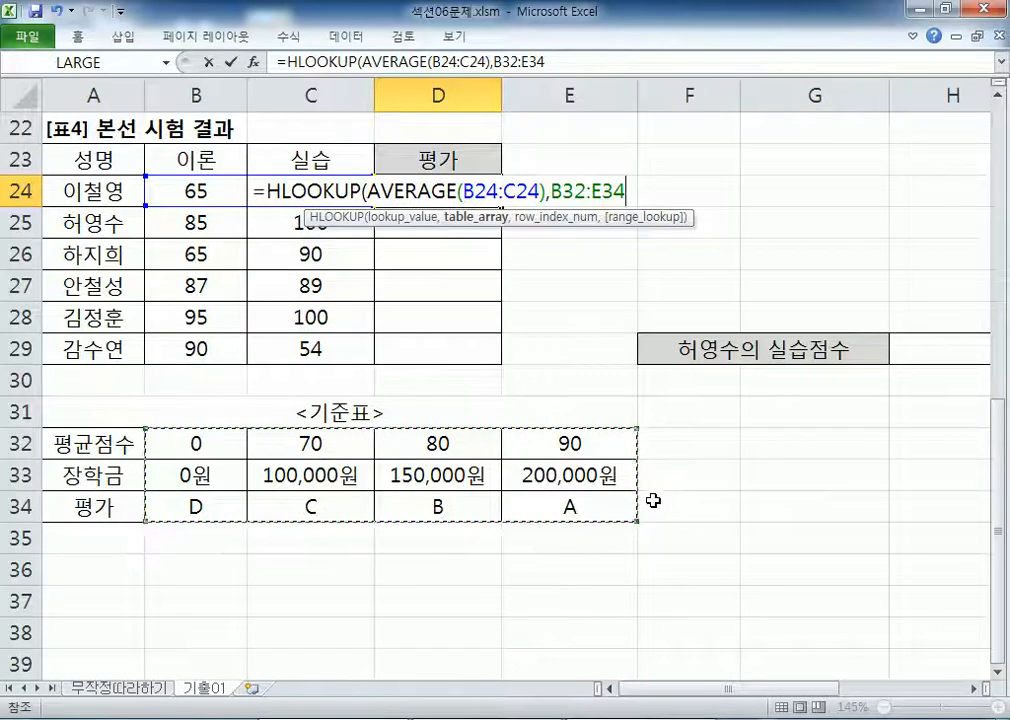
key(F4)
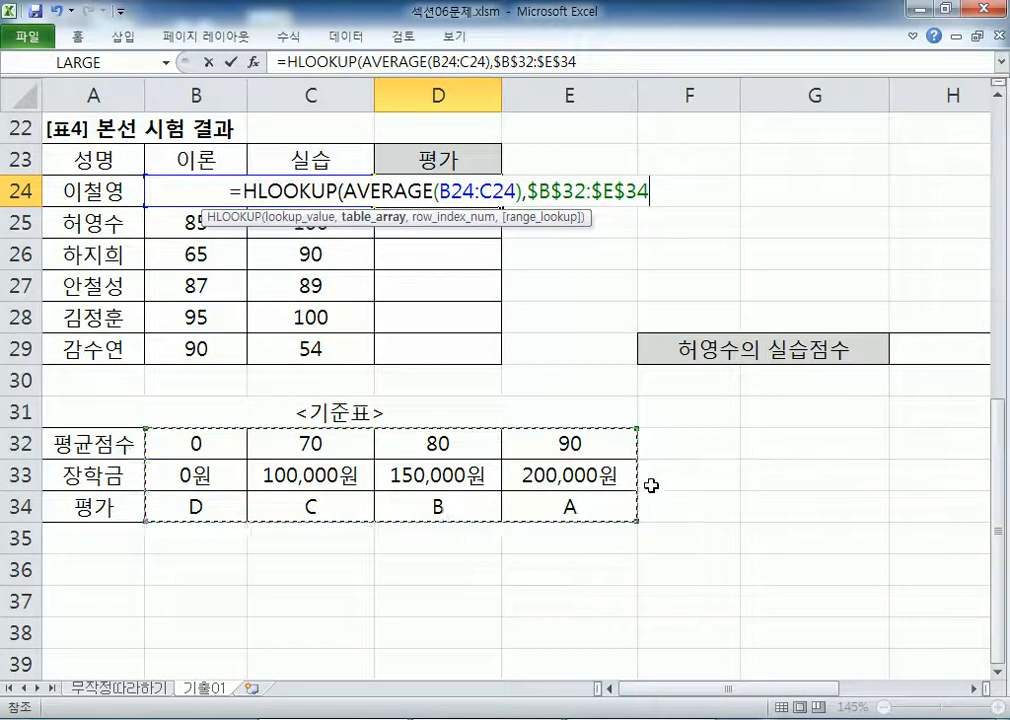
text(,)
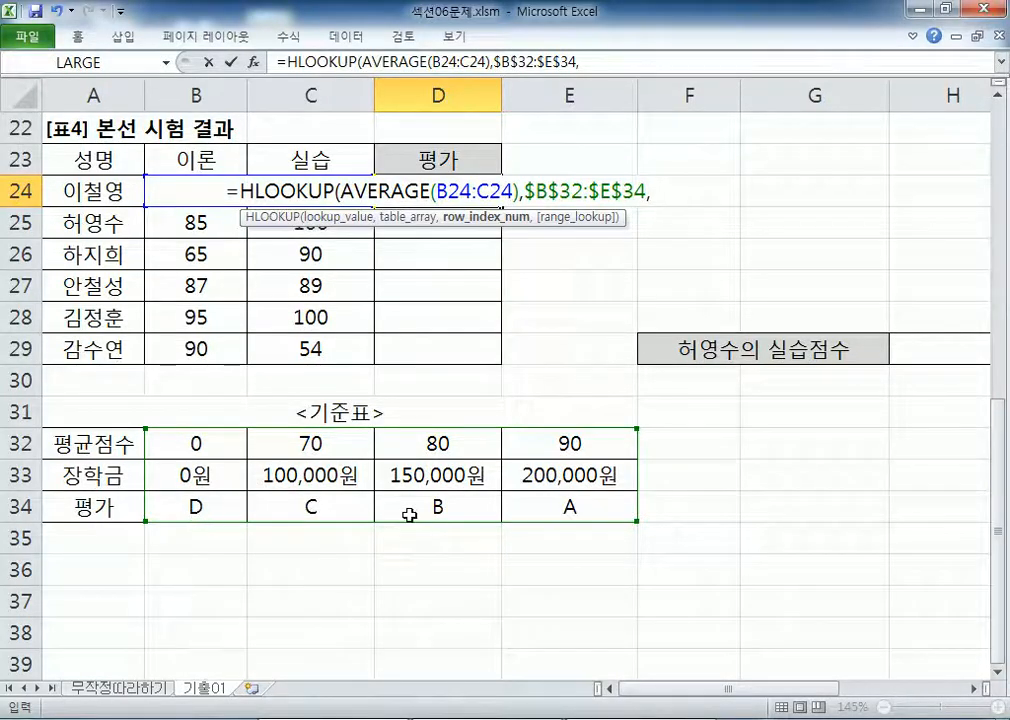
text(3)
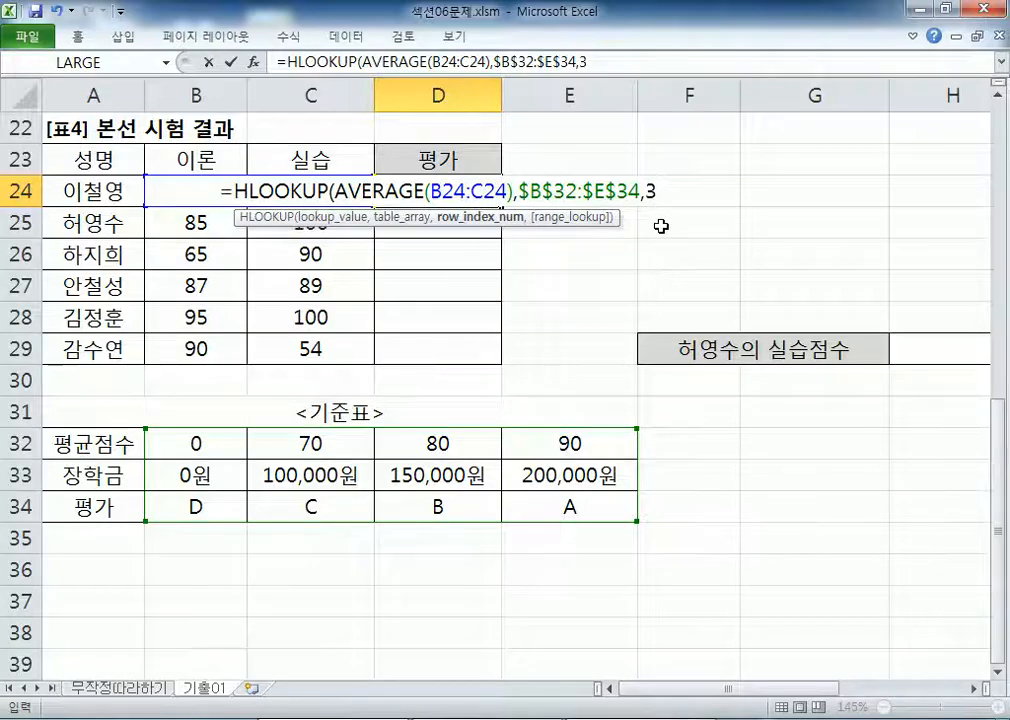
text(,)
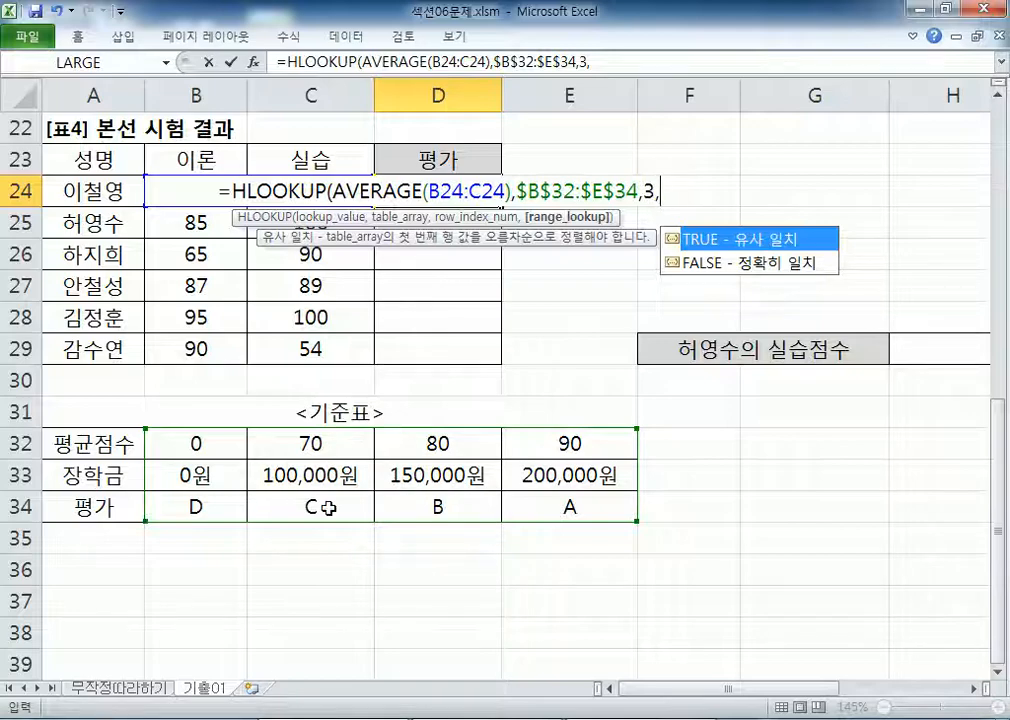
double_click(739, 240)
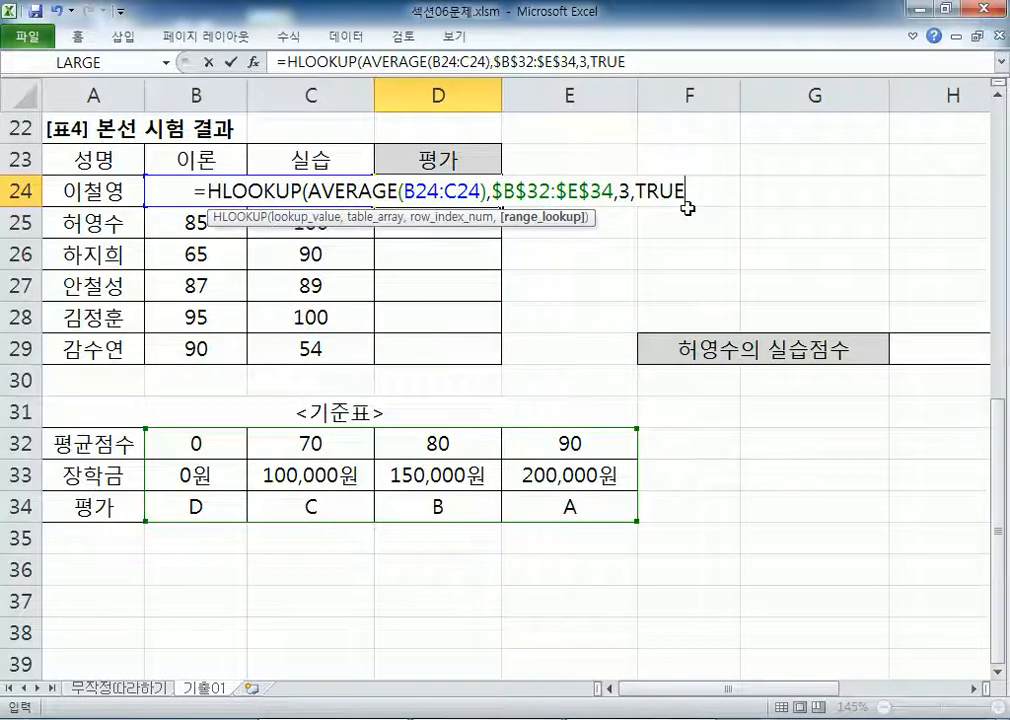
text())
key(Return)
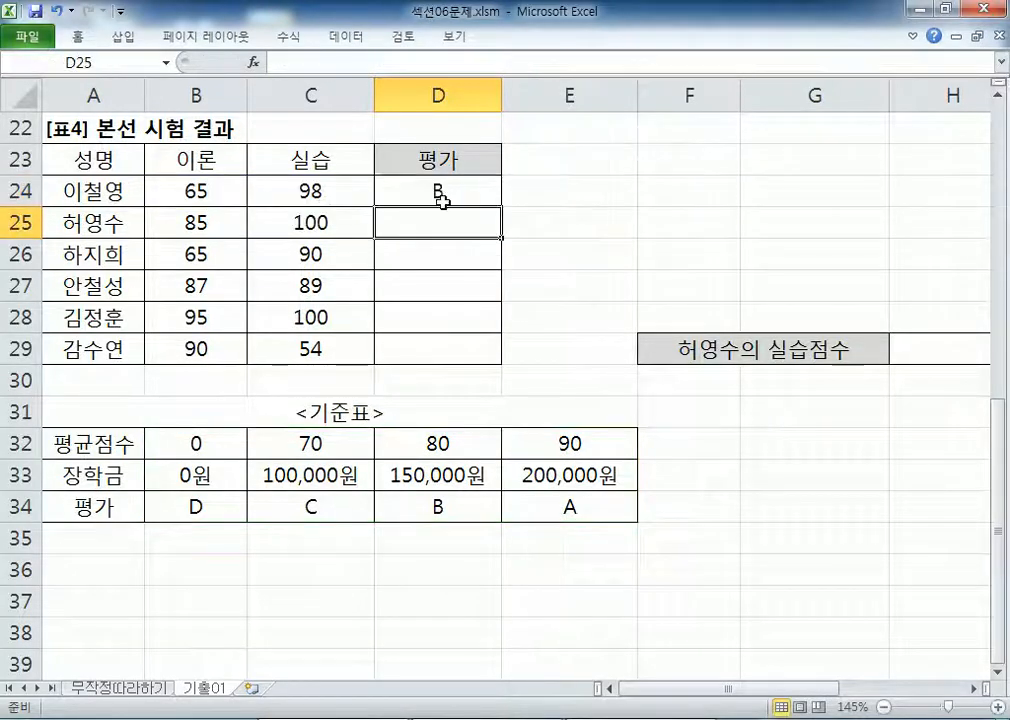
Step: Fill the grade formula down to D29 and select D24's formula text
click(487, 199)
drag(500, 206, 503, 357)
click(470, 199)
drag(651, 72, 272, 62)
Step: Paste the HLOOKUP formula into the notes twice, removing TRUE from the second copy
key(ctrl+c)
key(alt+Tab)
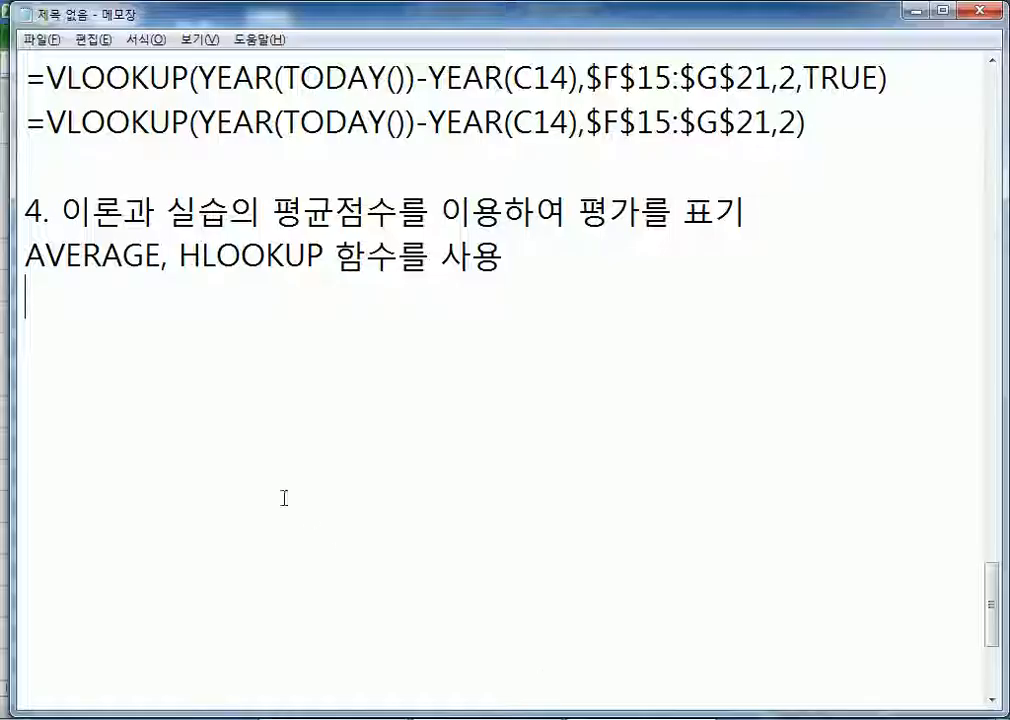
key(ctrl+v)
key(Return)
key(ctrl+v)
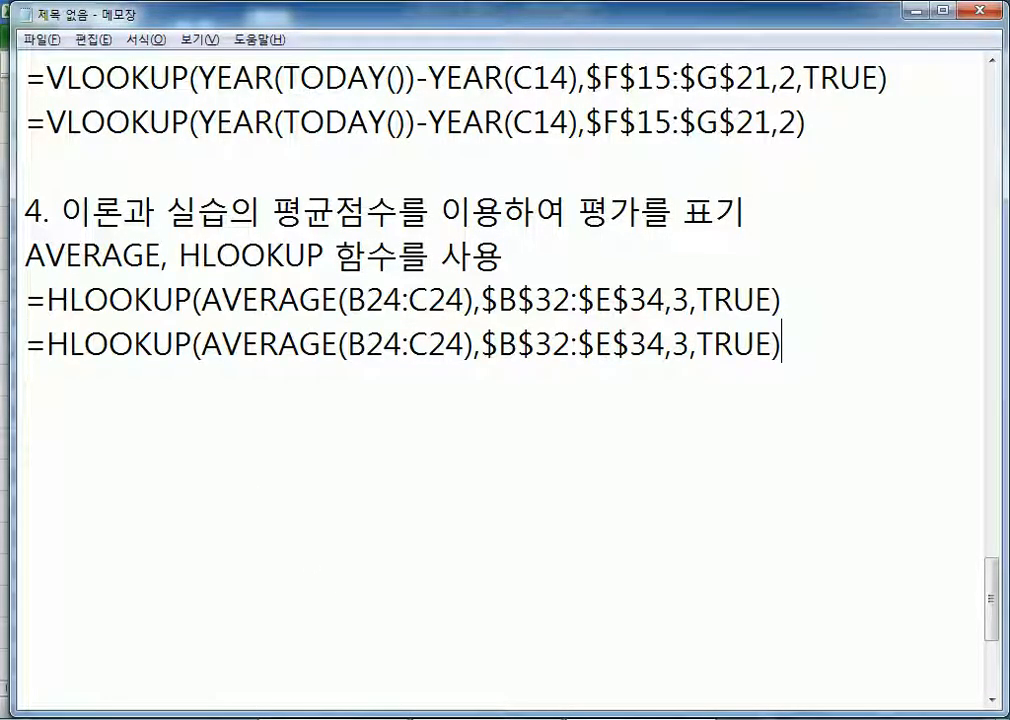
key(Left)
key(BackSpace)
key(BackSpace)
key(BackSpace)
key(BackSpace)
key(BackSpace)
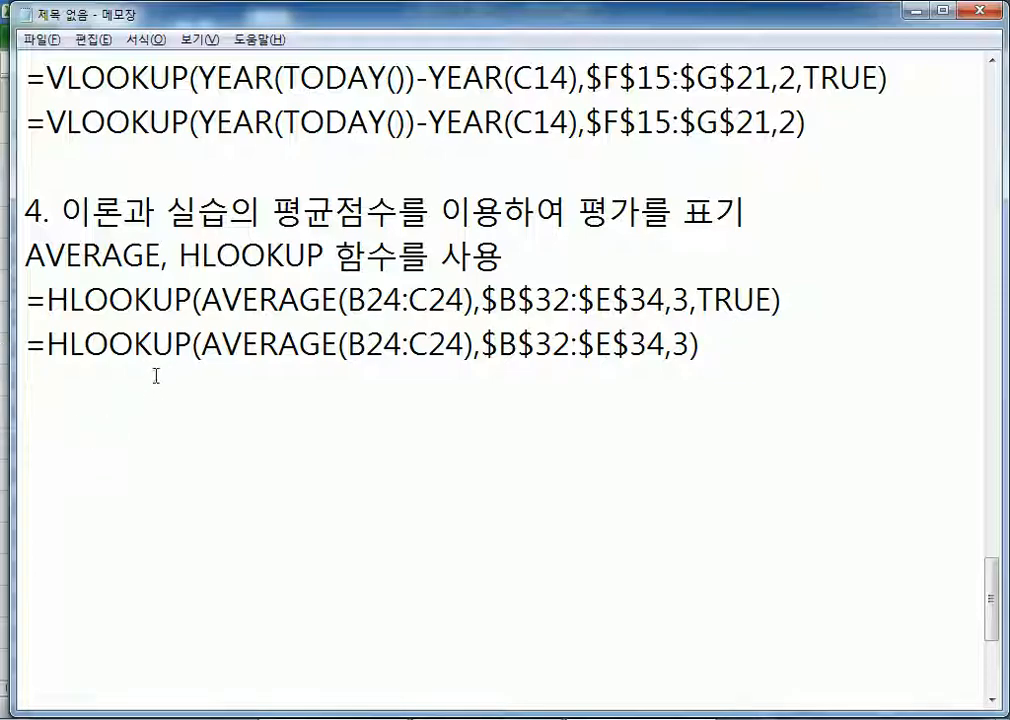
Step: Compare the AVERAGE(B24:C24) part of the noted formula with the workbook
drag(201, 300, 474, 299)
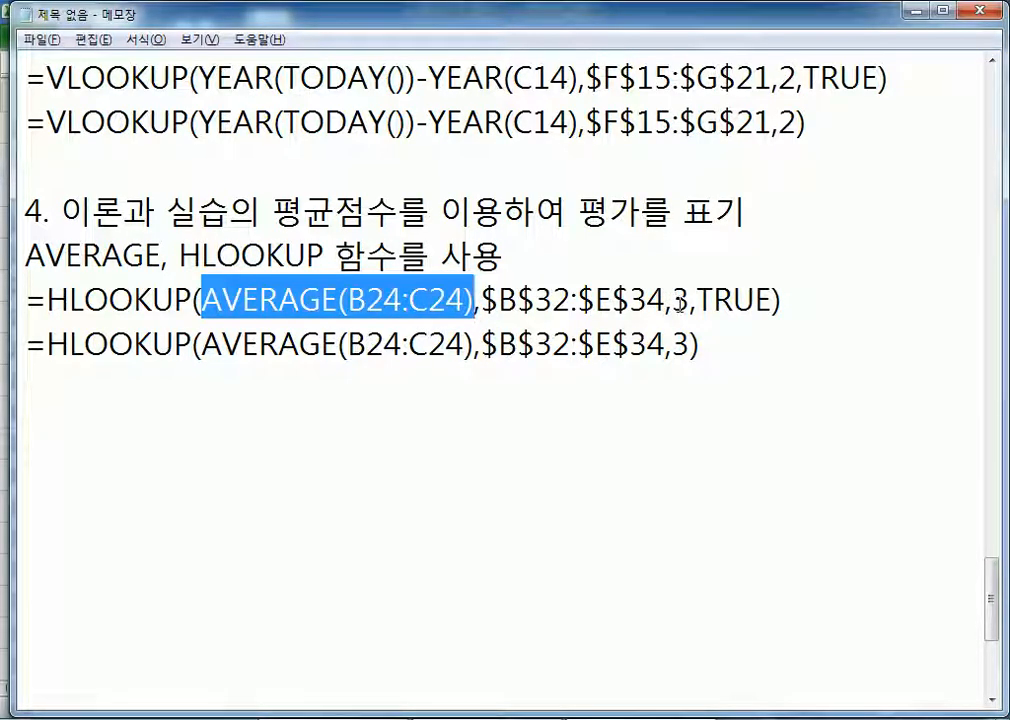
key(alt+Tab)
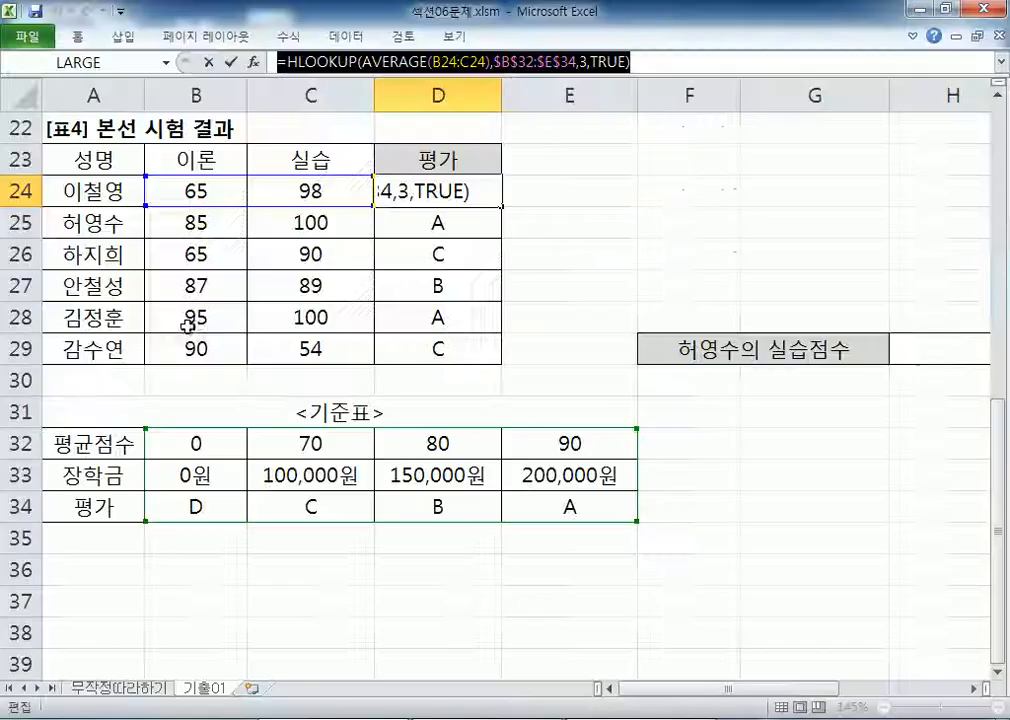
key(alt+Tab)
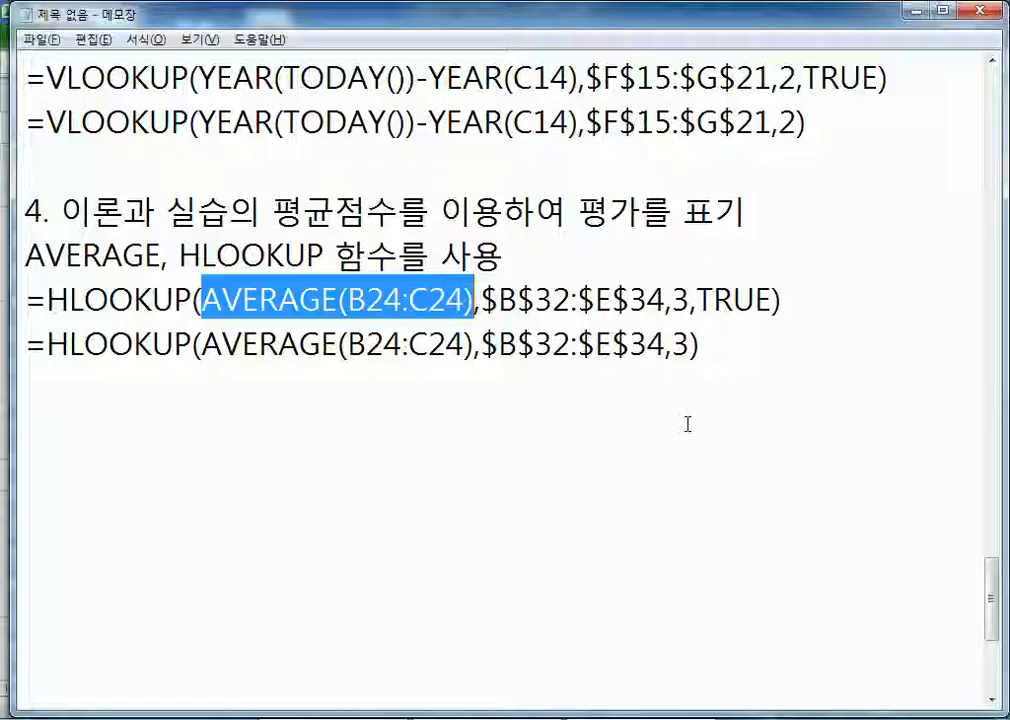
click(637, 401)
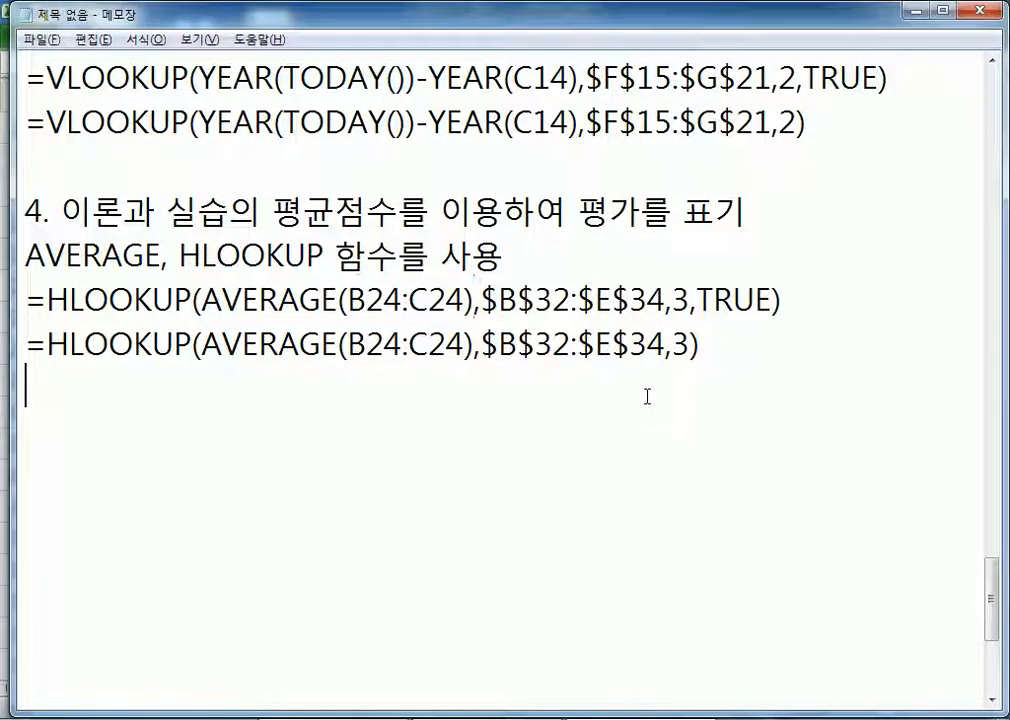
Step: Add item 5 about showing the student's practice score, plus the line 'INDEX 함수를 사용'
key(Return)
text(5)
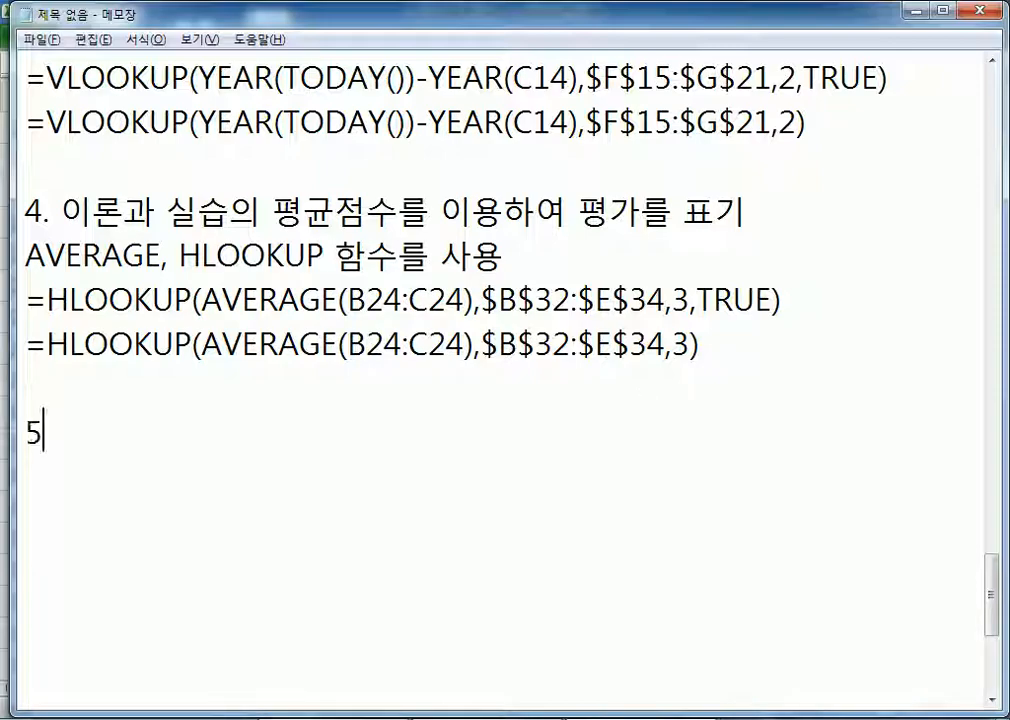
text(. 허용수)
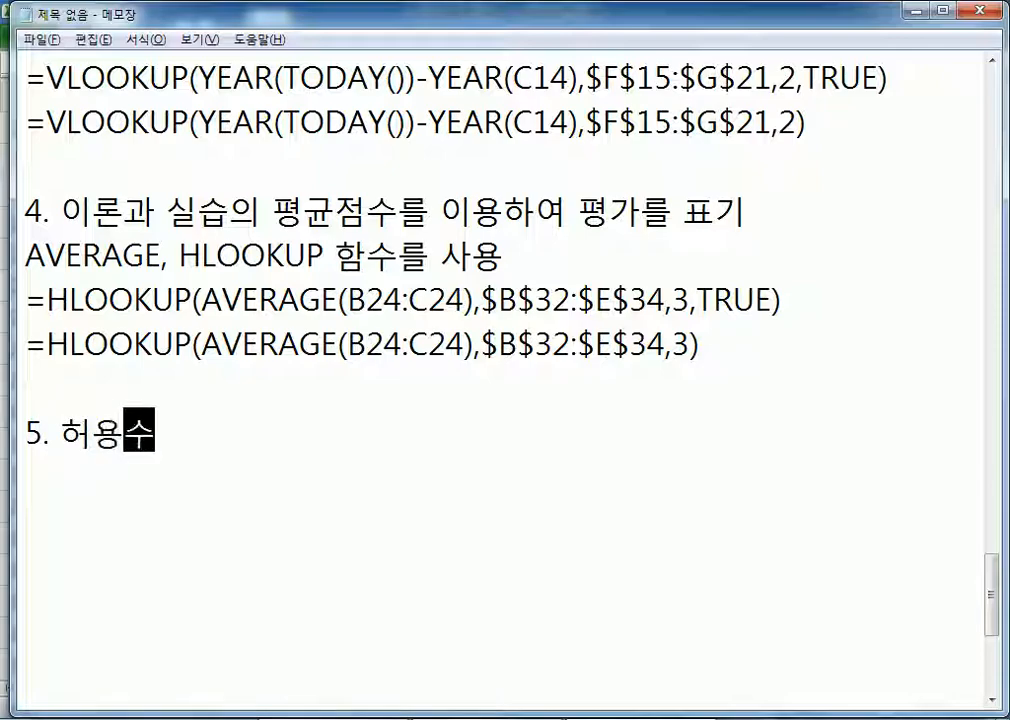
text(의 실습 저ㅇㅁ)
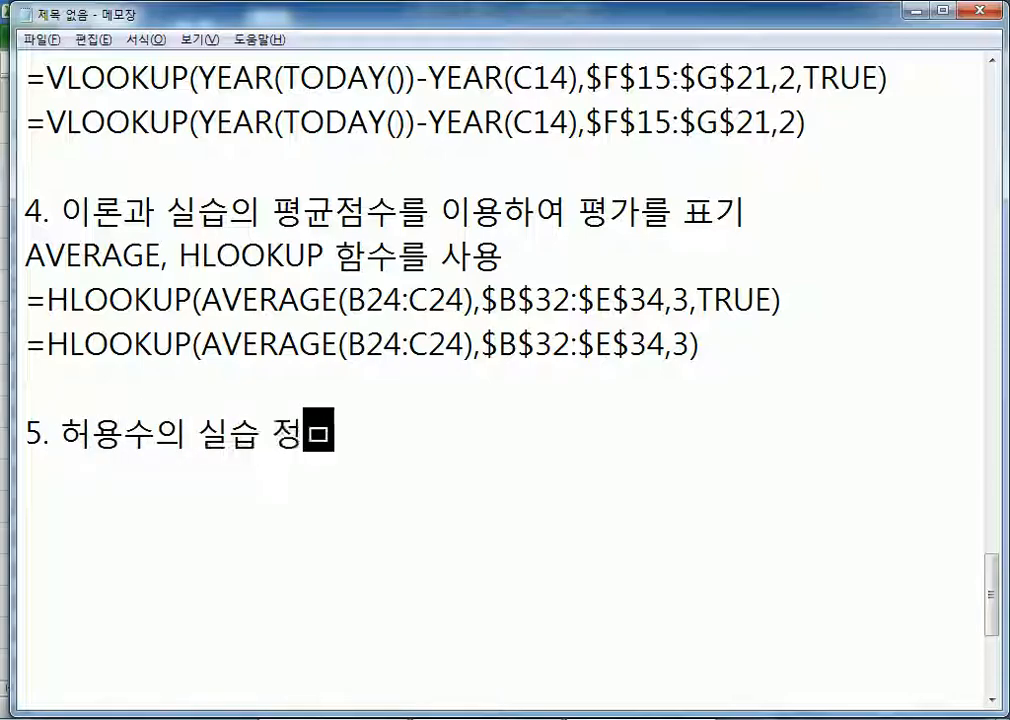
key(BackSpace)
key(BackSpace)
text(점술를 표시)
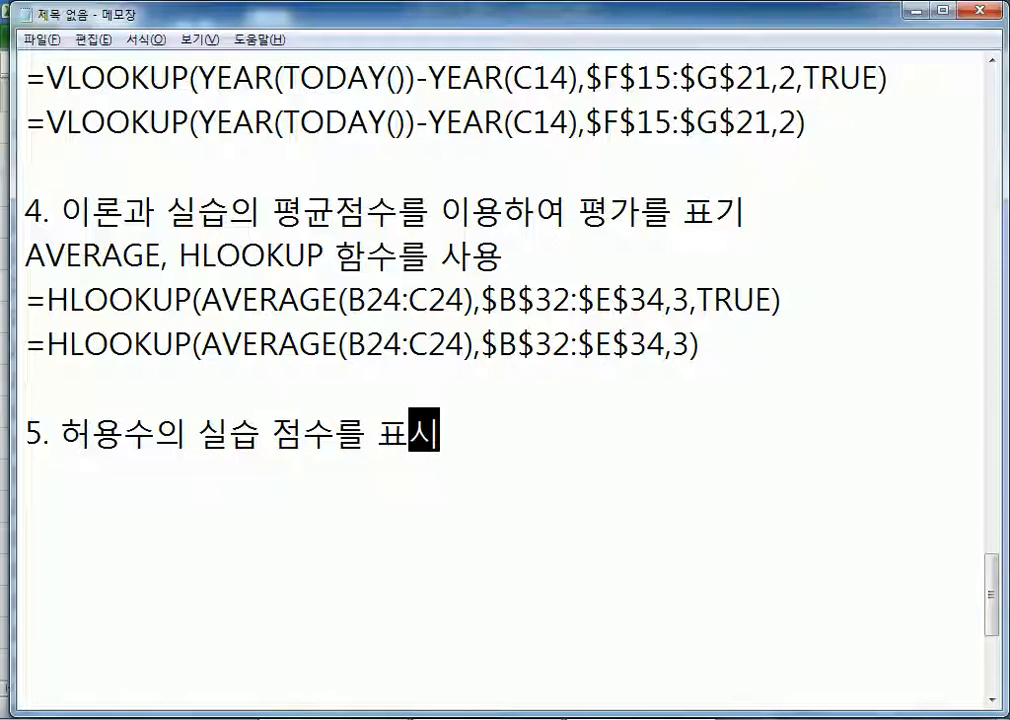
key(Return)
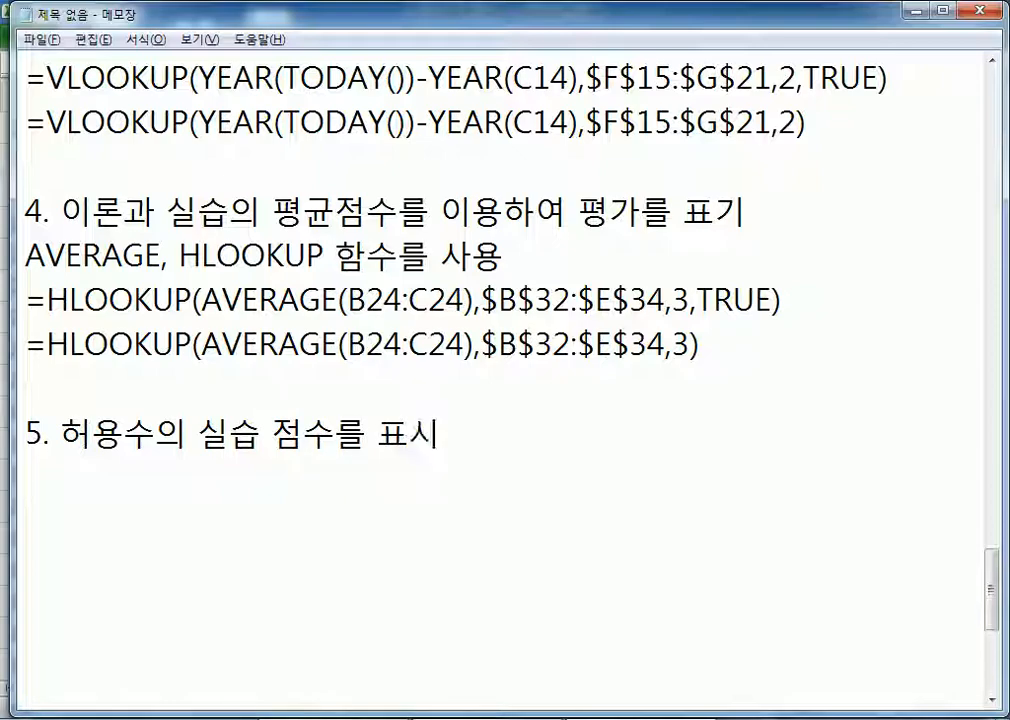
text(ㅂ)
key(BackSpace)
text(INDEX ㅎ)
key(BackSpace)
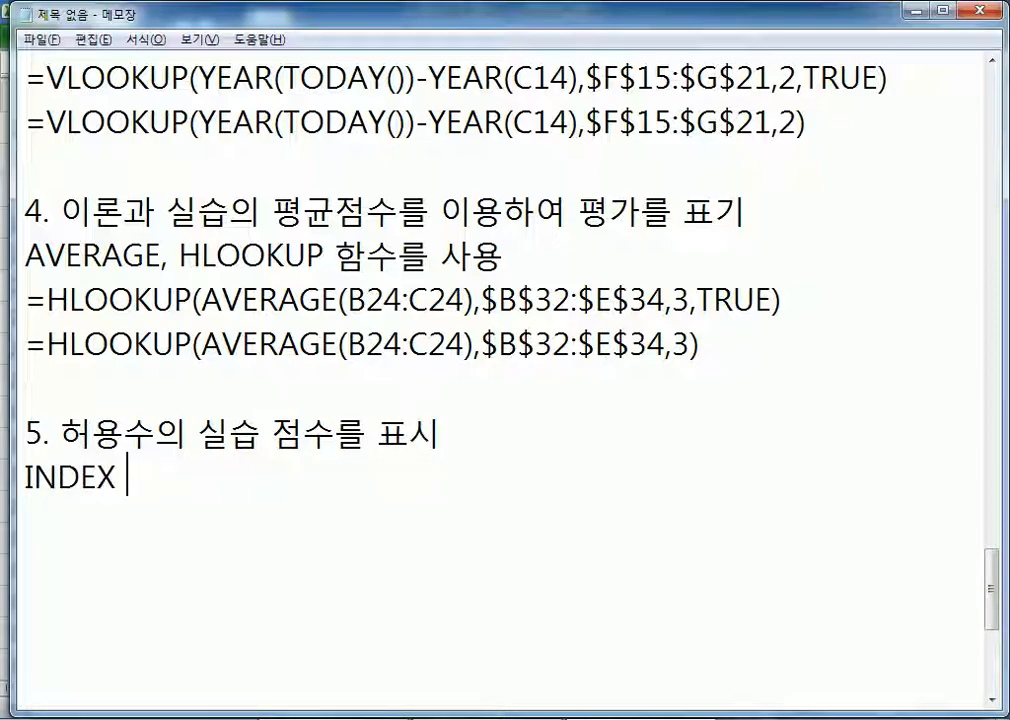
text(함수를 사용)
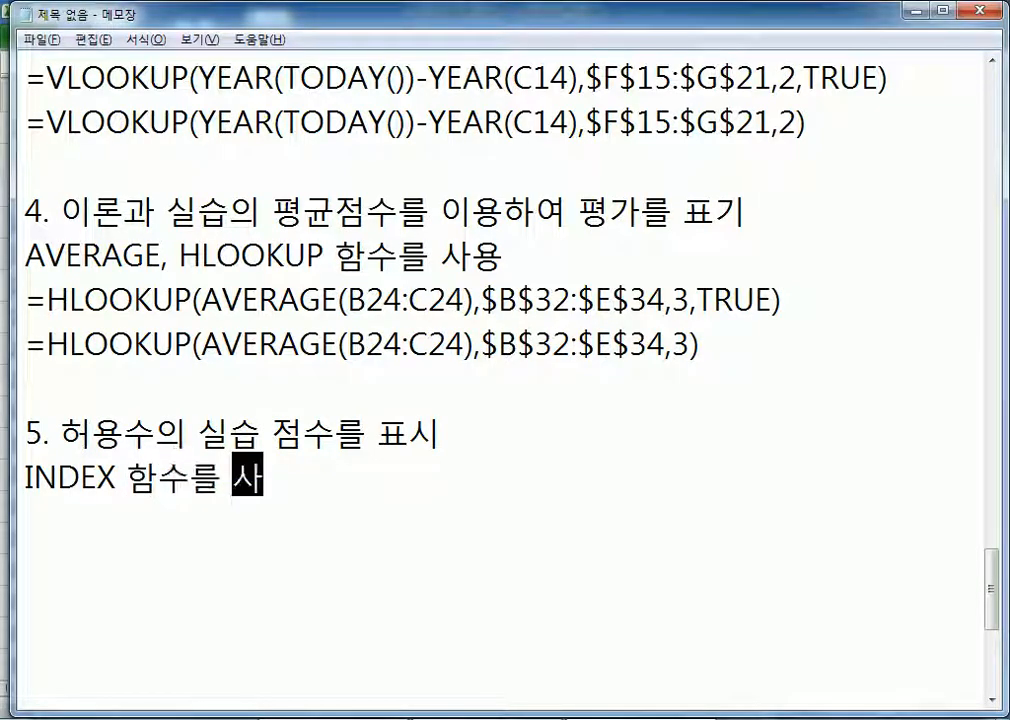
key(Return)
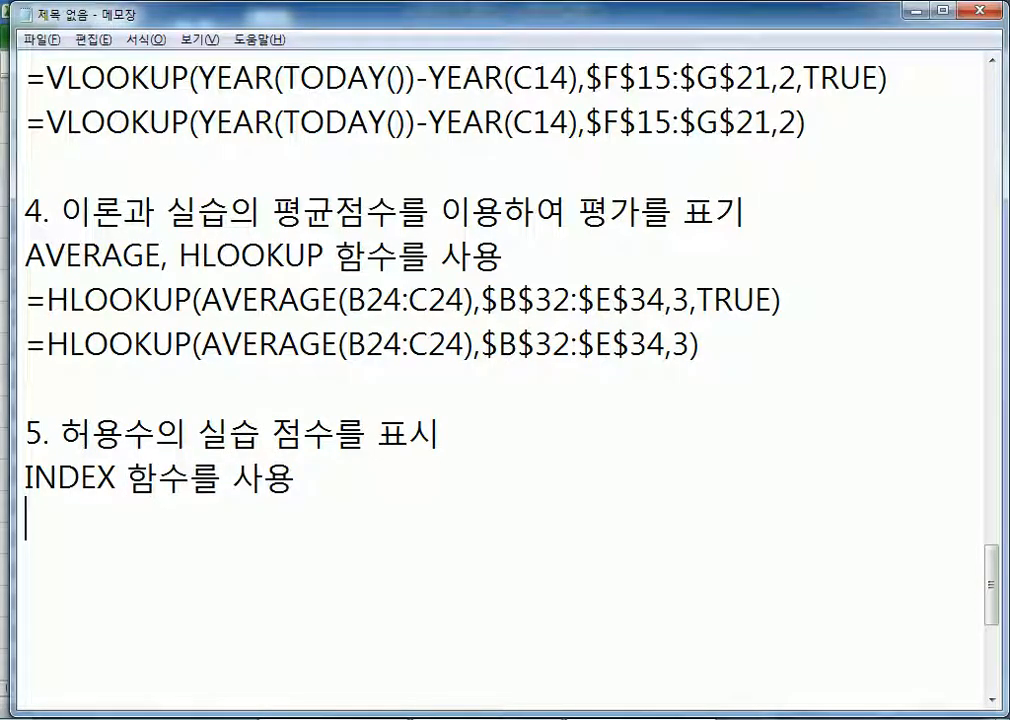
Step: Correct the misspelled syllable in the student's name in item 5
drag(90, 433, 123, 433)
text(여ㅇ)
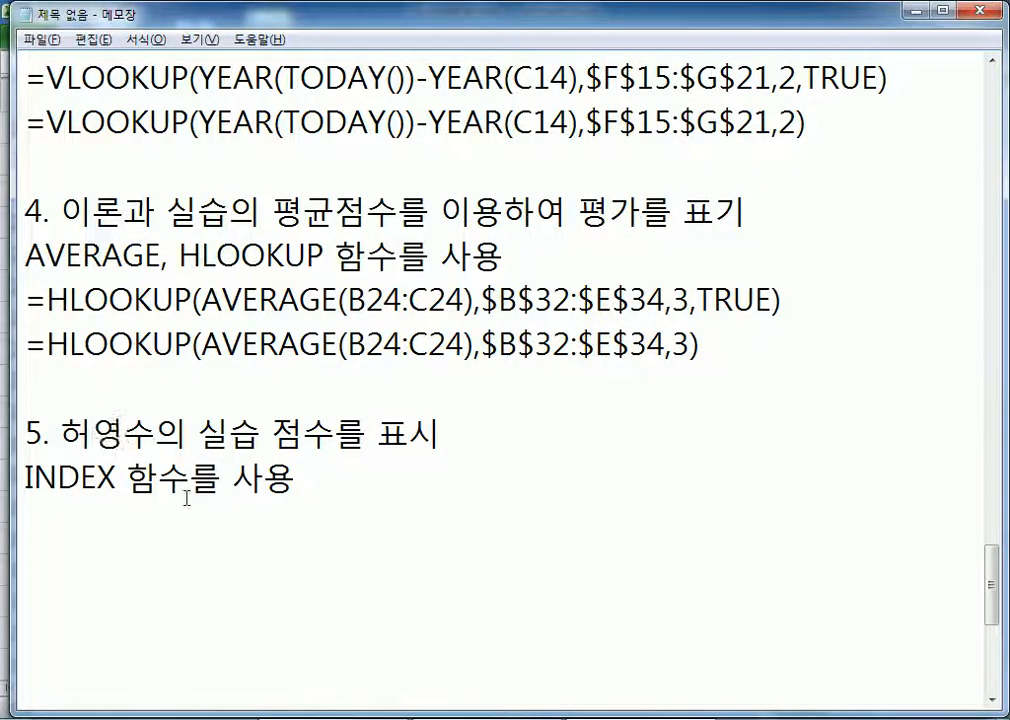
scroll(613, 543, down, 1)
click(424, 467)
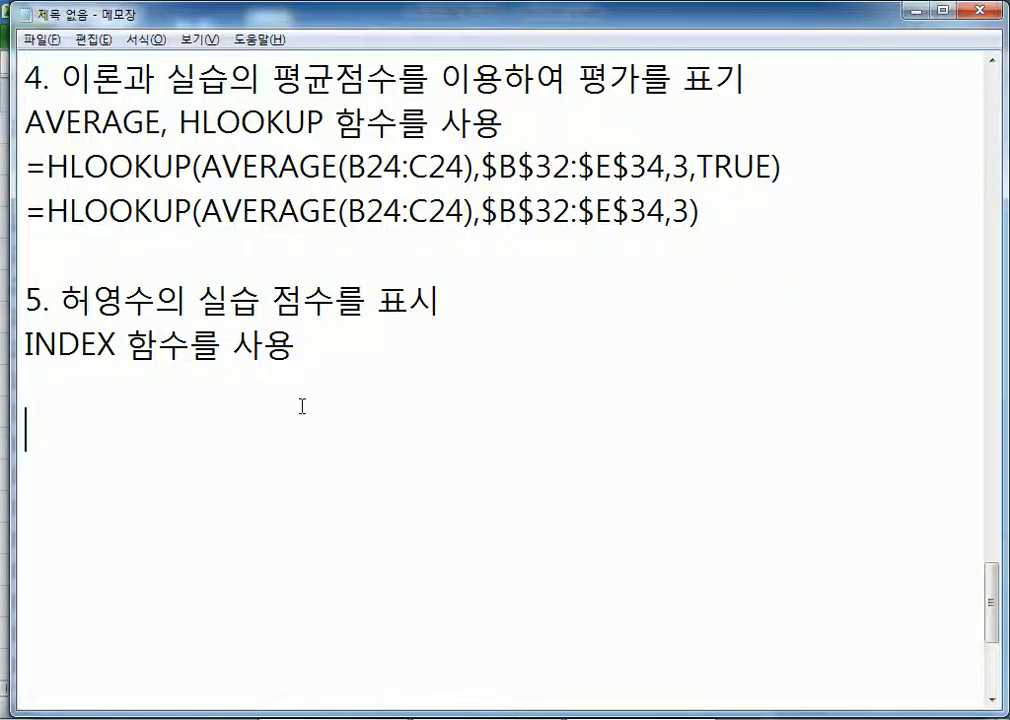
key(BackSpace)
key(alt+Tab)
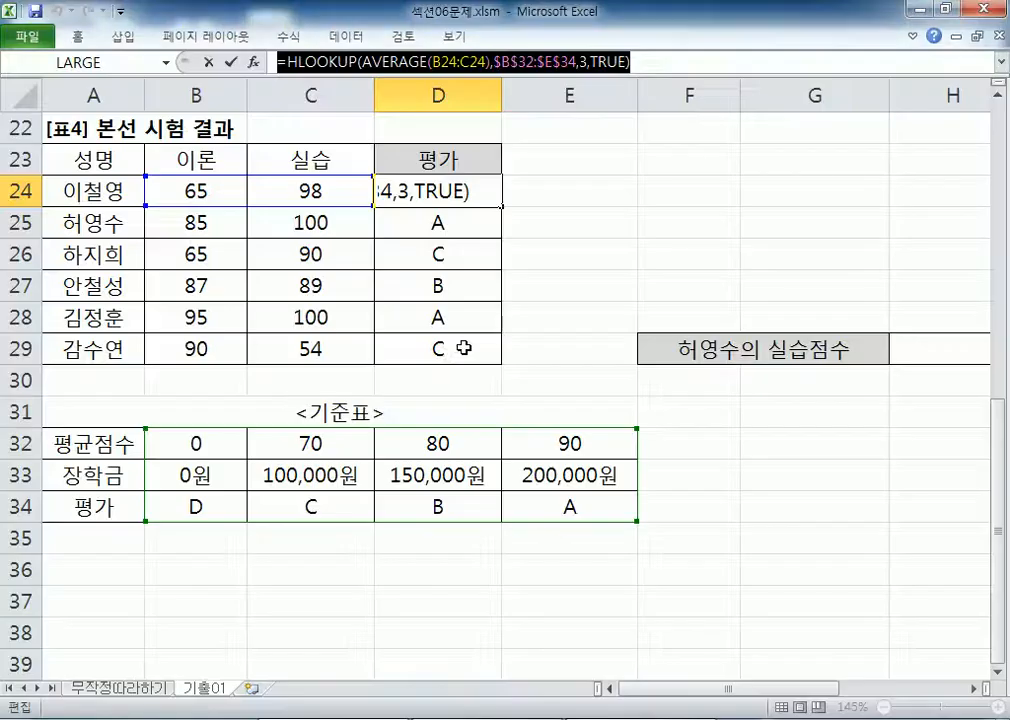
Step: Fill cell C25, holding the practice score 100, with yellow
click(73, 223)
drag(73, 223, 241, 219)
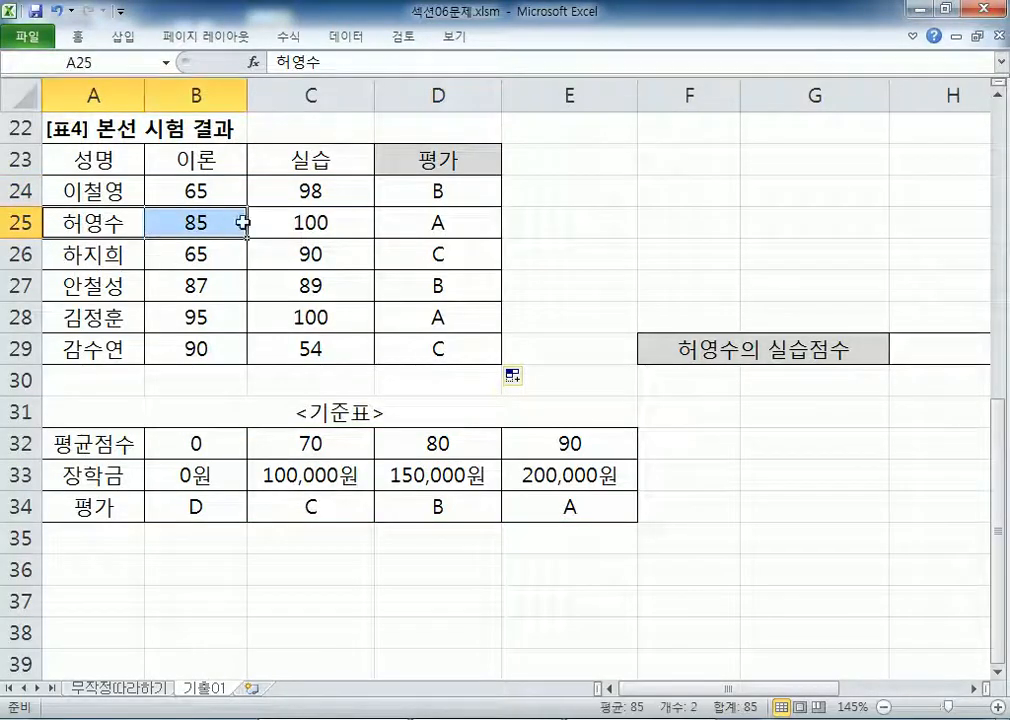
click(302, 223)
right_click(313, 215)
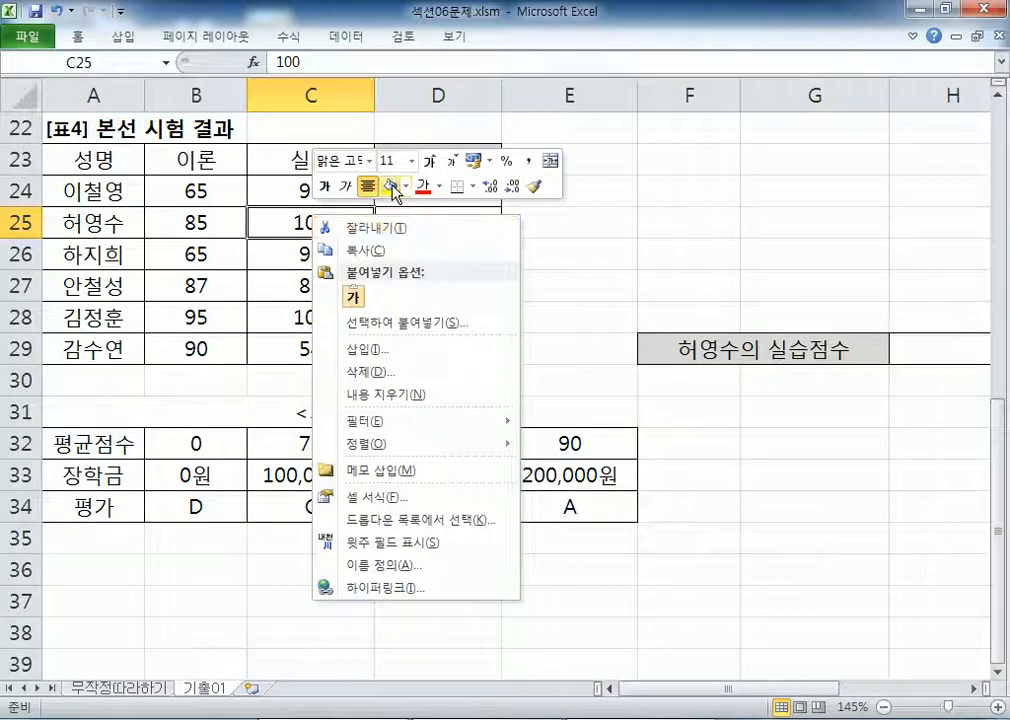
click(390, 186)
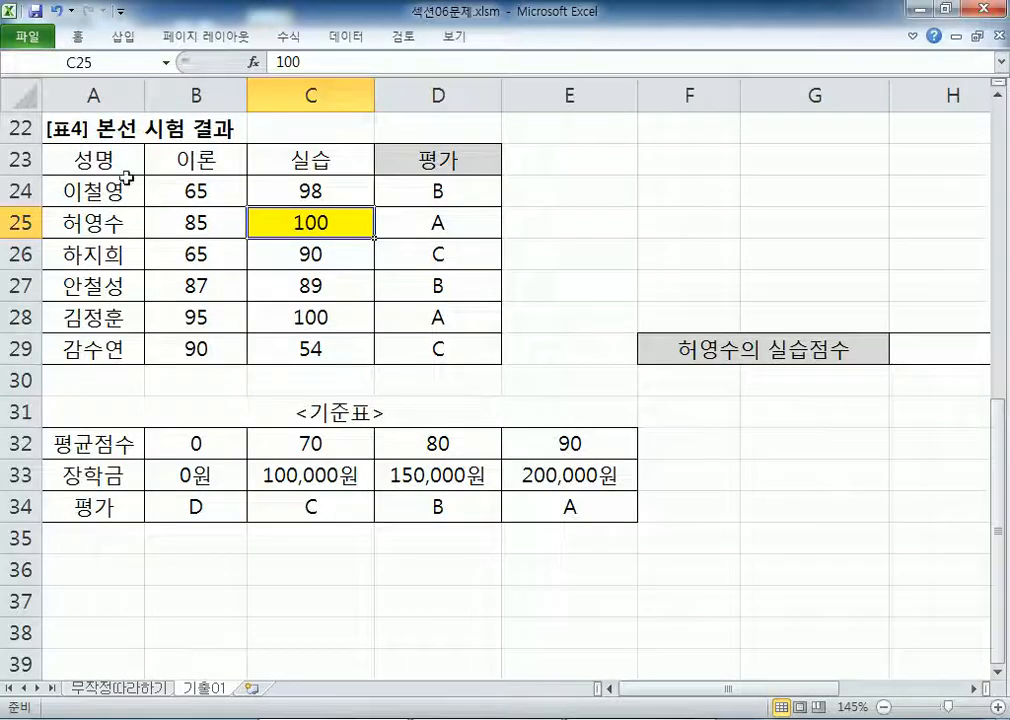
Step: Select the results table A23:D29 and step through it to locate C25's row and column
drag(100, 160, 441, 345)
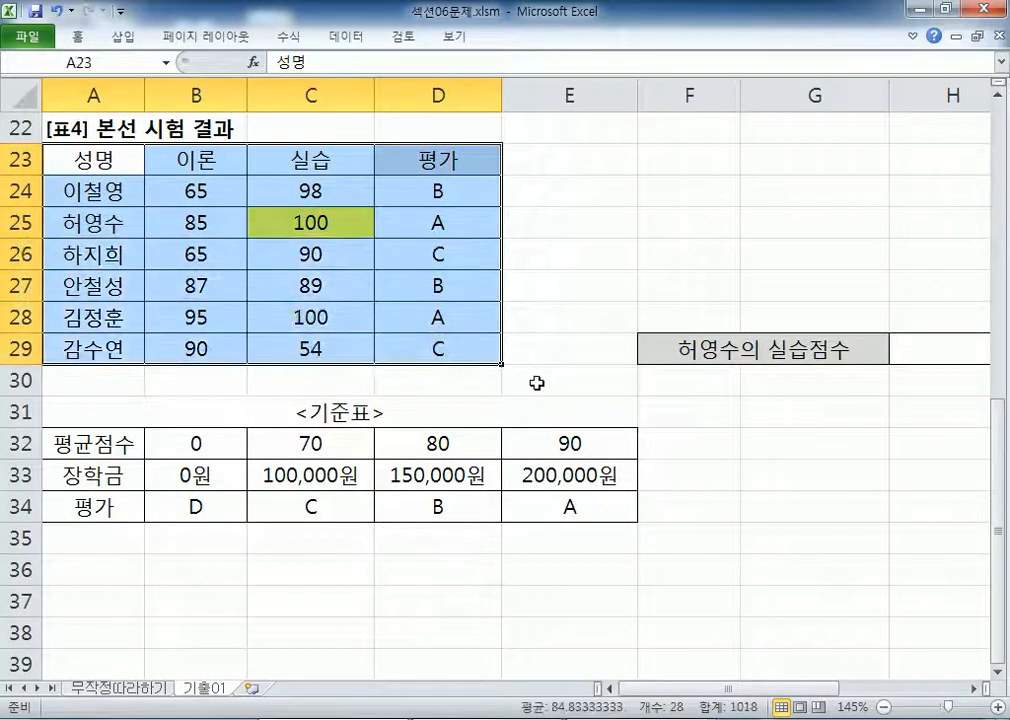
key(Return)
key(Return)
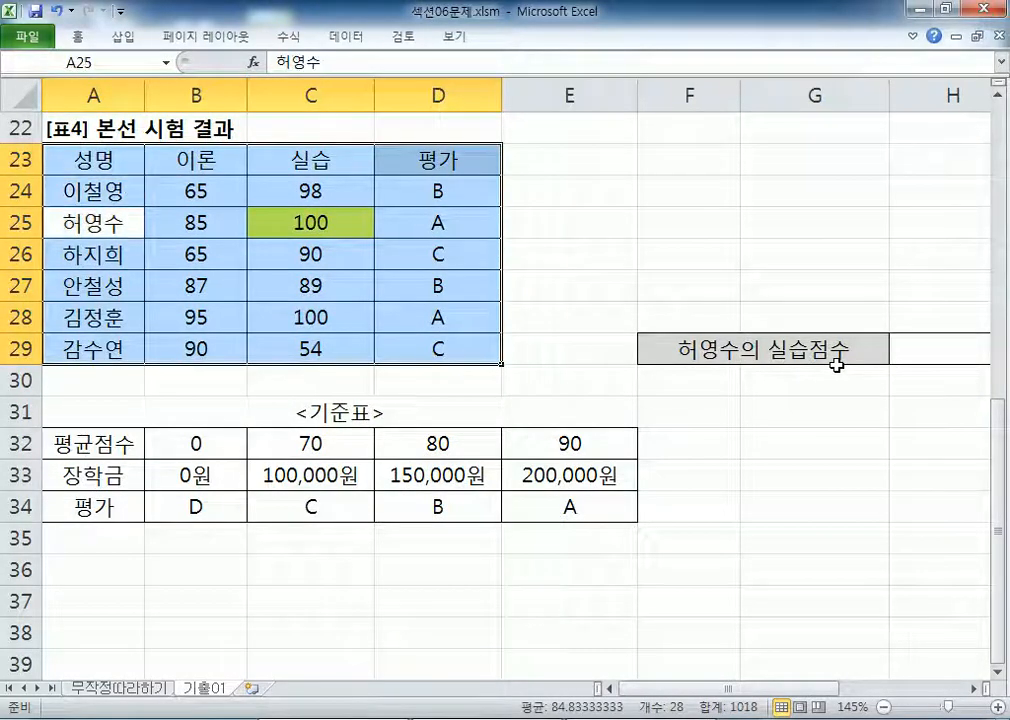
key(Tab)
key(Tab)
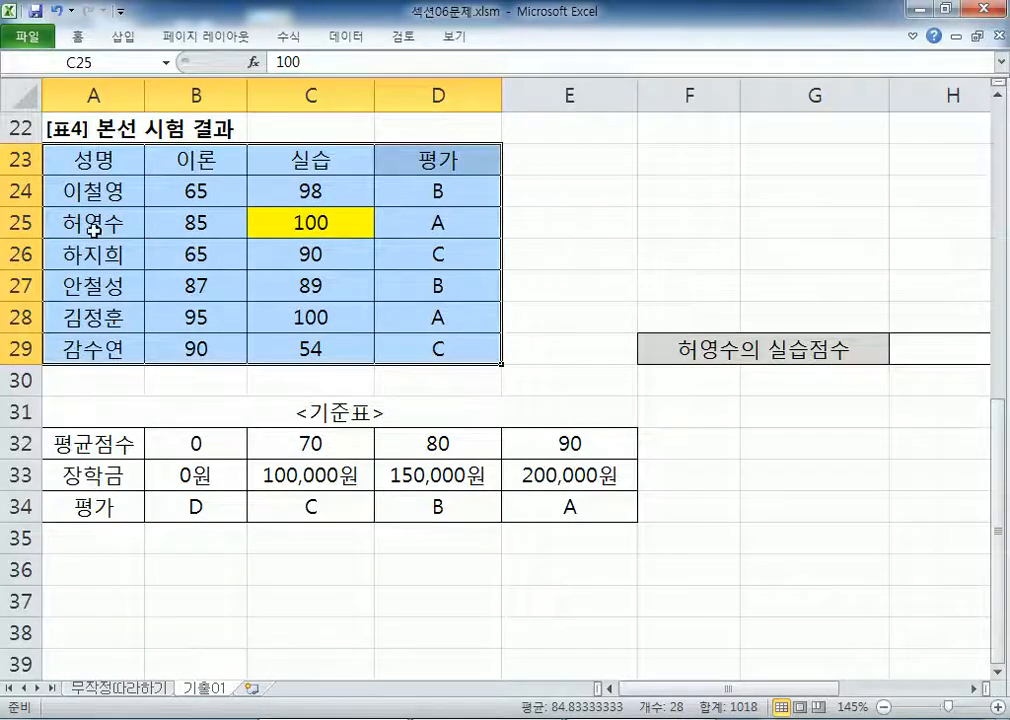
drag(88, 190, 443, 343)
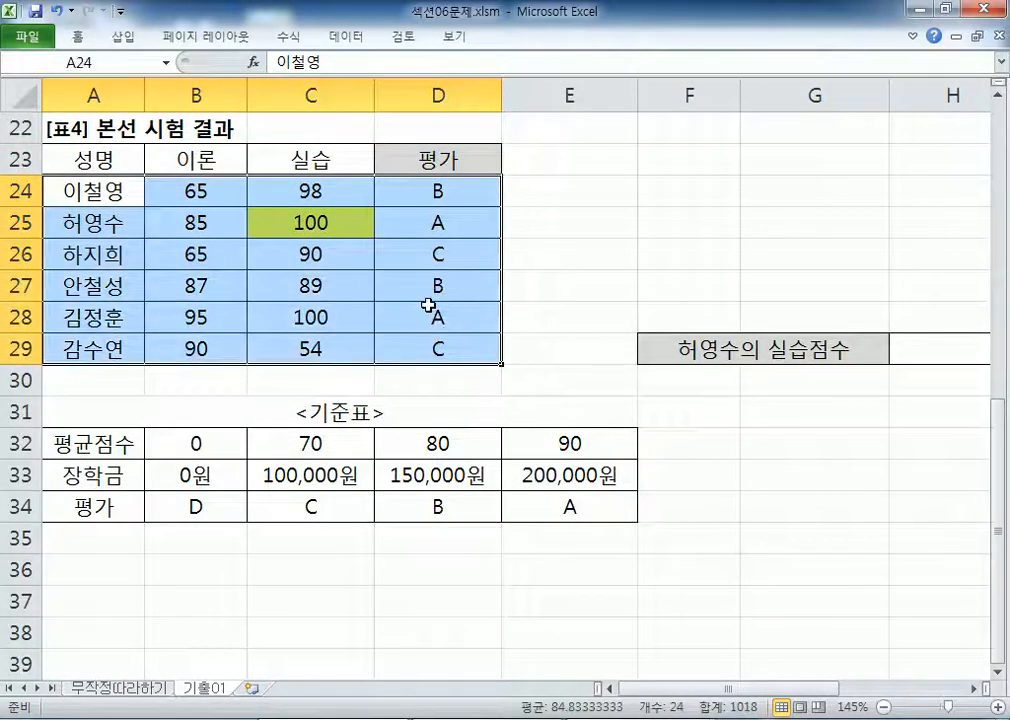
key(Return)
key(Tab)
key(Tab)
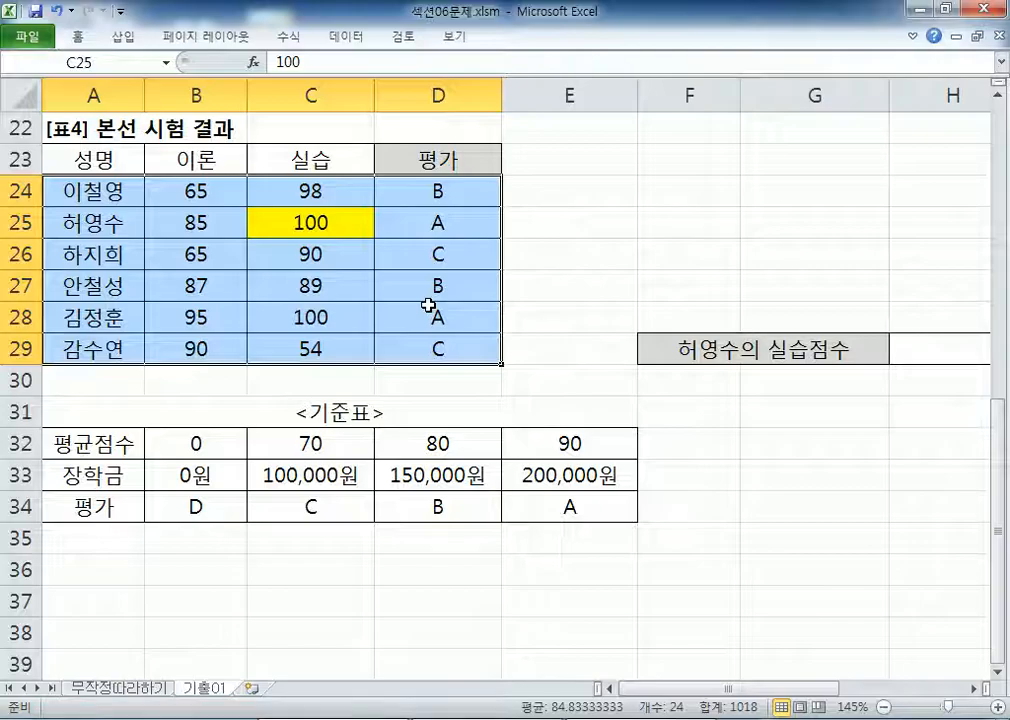
Step: Write the syntax line =INDEX(영역, 줄, 칸) under item 5 in the notes
key(alt+Tab)
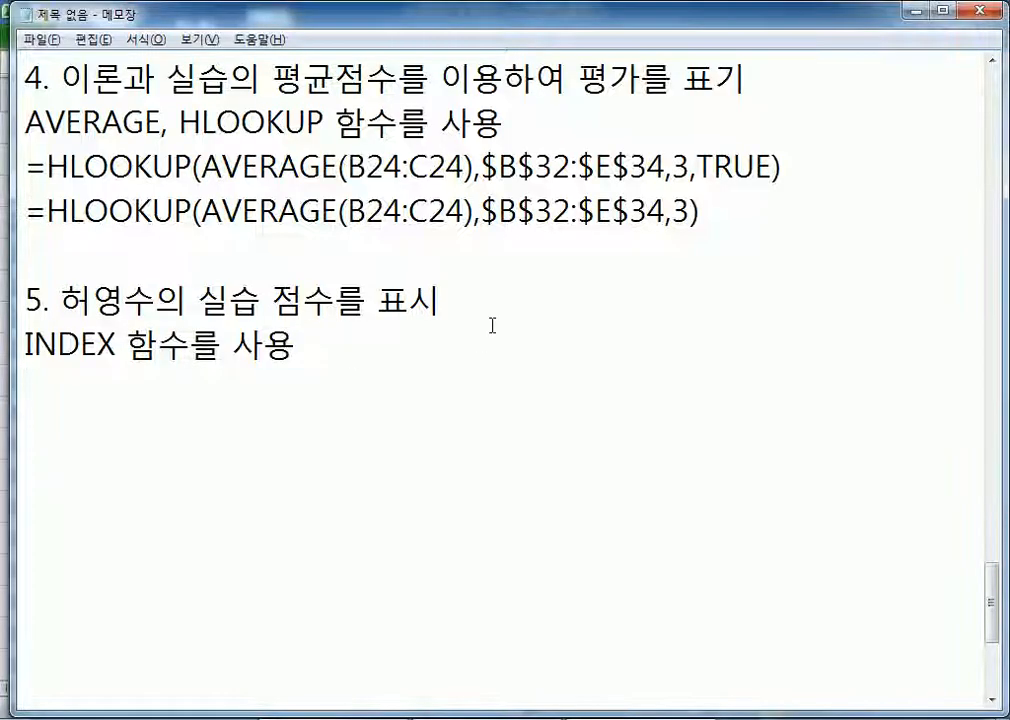
text(=INDW)
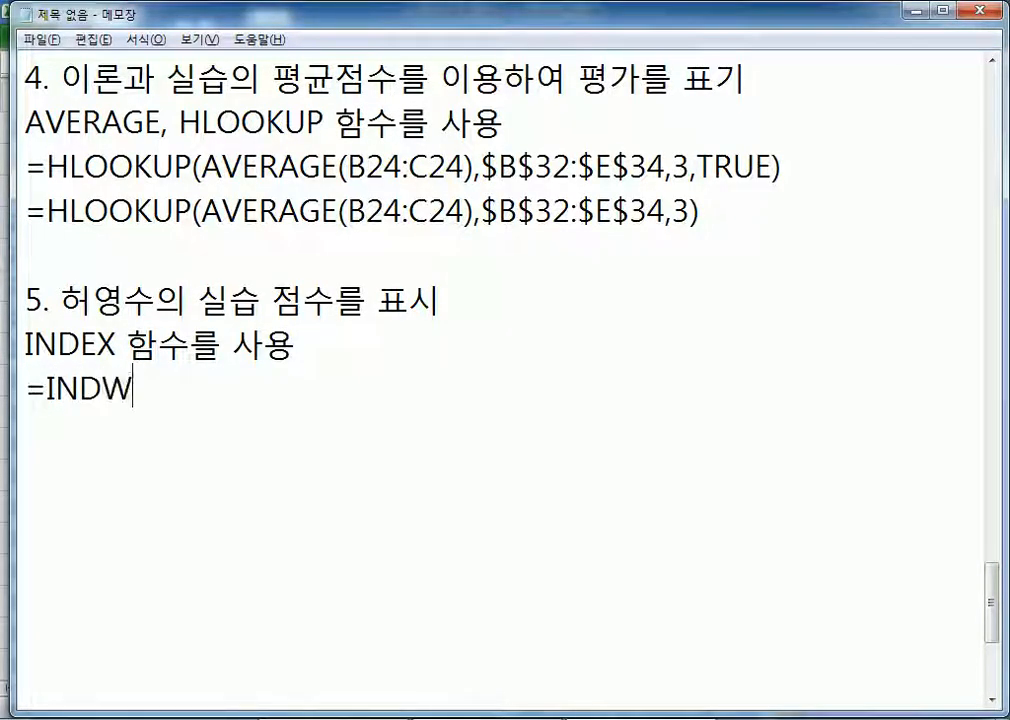
key(BackSpace)
text(EX(영)
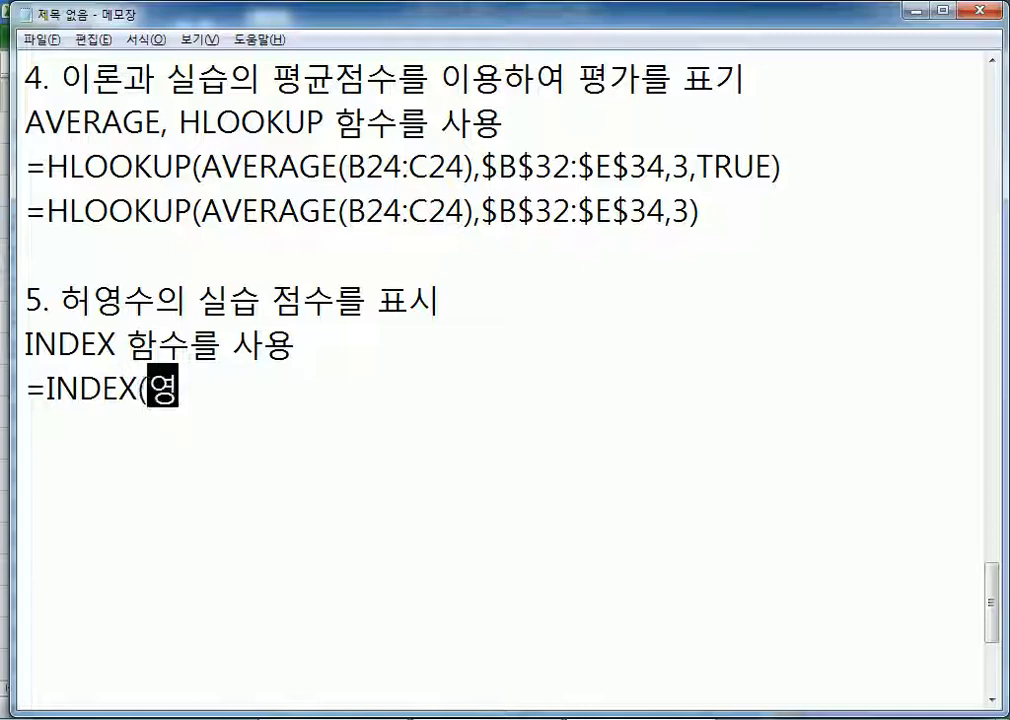
text(역, ㅂ무)
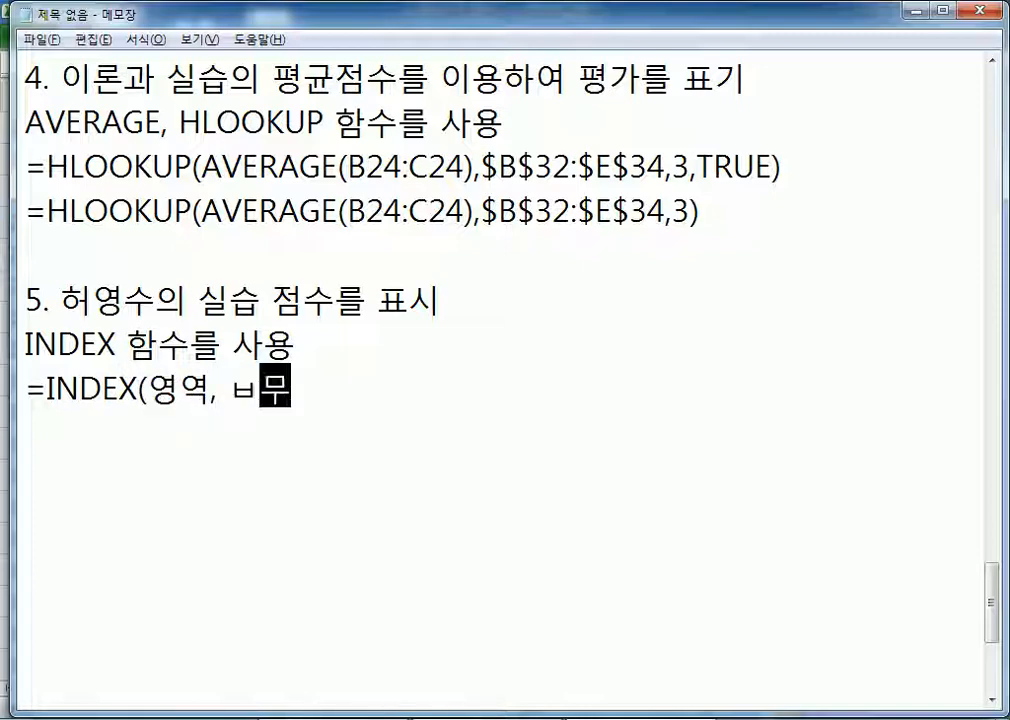
key(BackSpace)
key(BackSpace)
key(BackSpace)
text(줄, 칸))
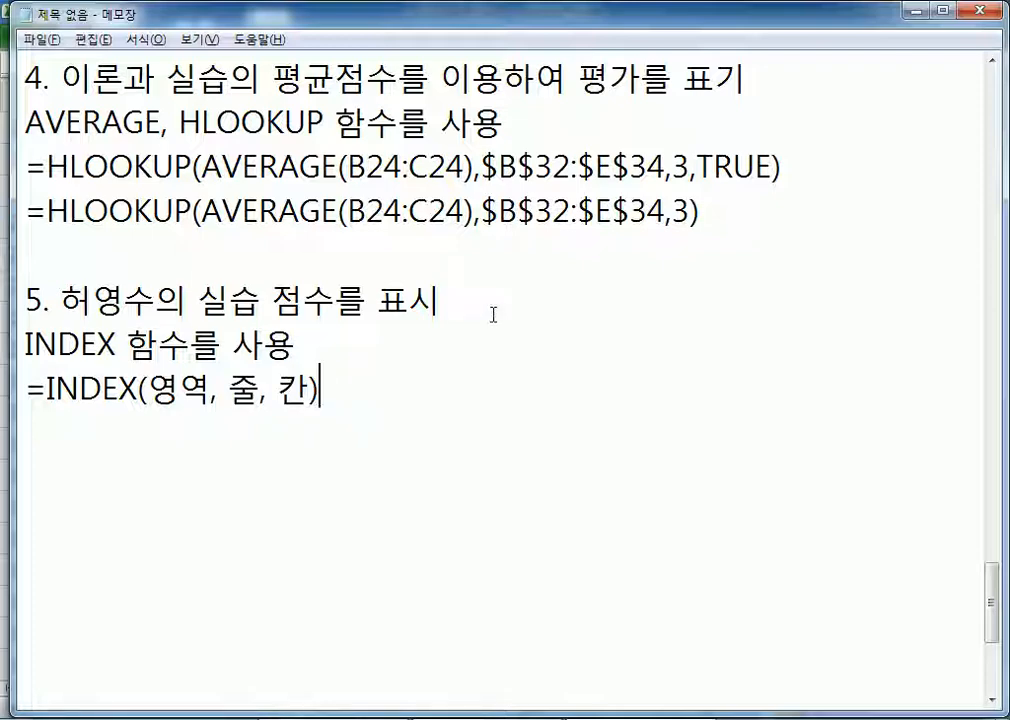
scroll(495, 330, down, 1)
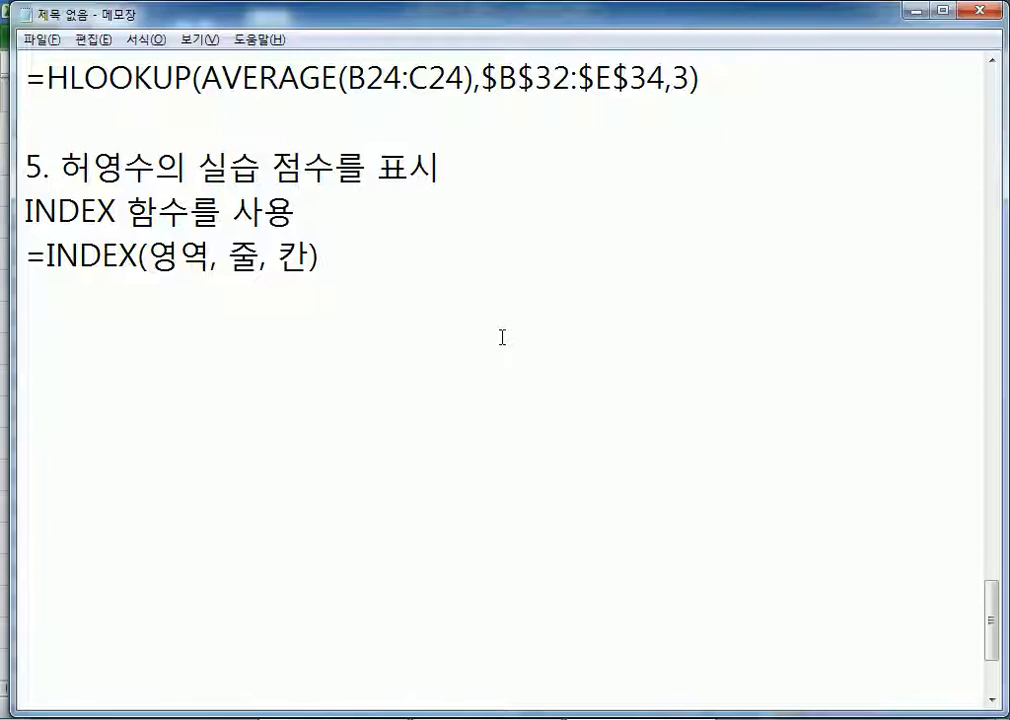
key(Return)
Step: Select A23:D29 in Excel and count the steps to C25 as row 3, column 3
key(alt+Tab)
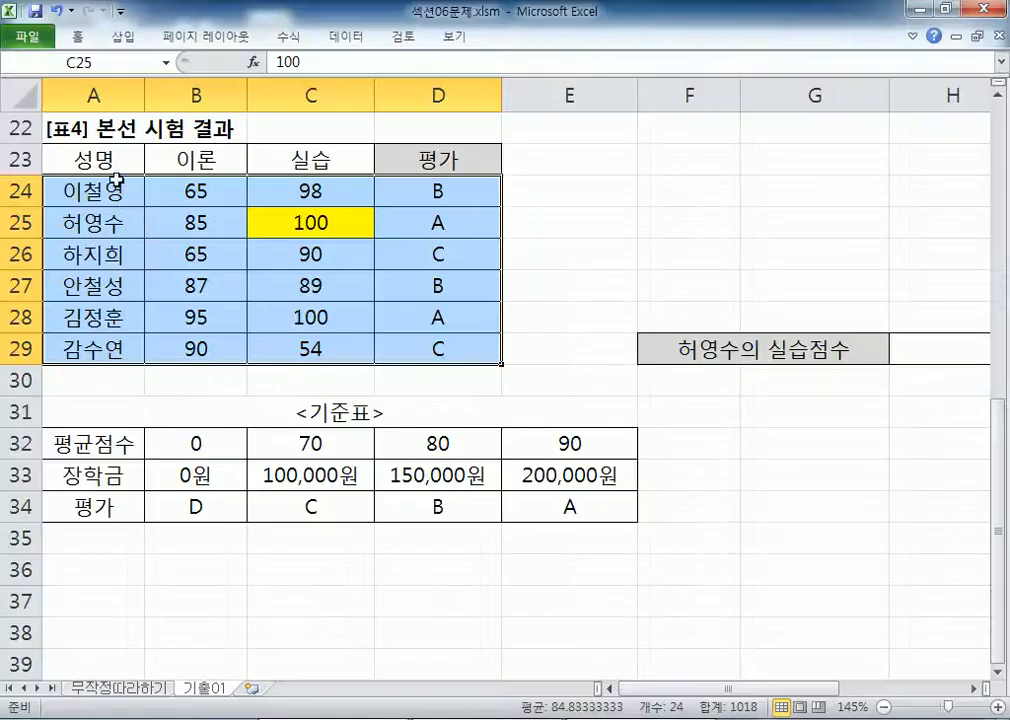
drag(115, 165, 430, 352)
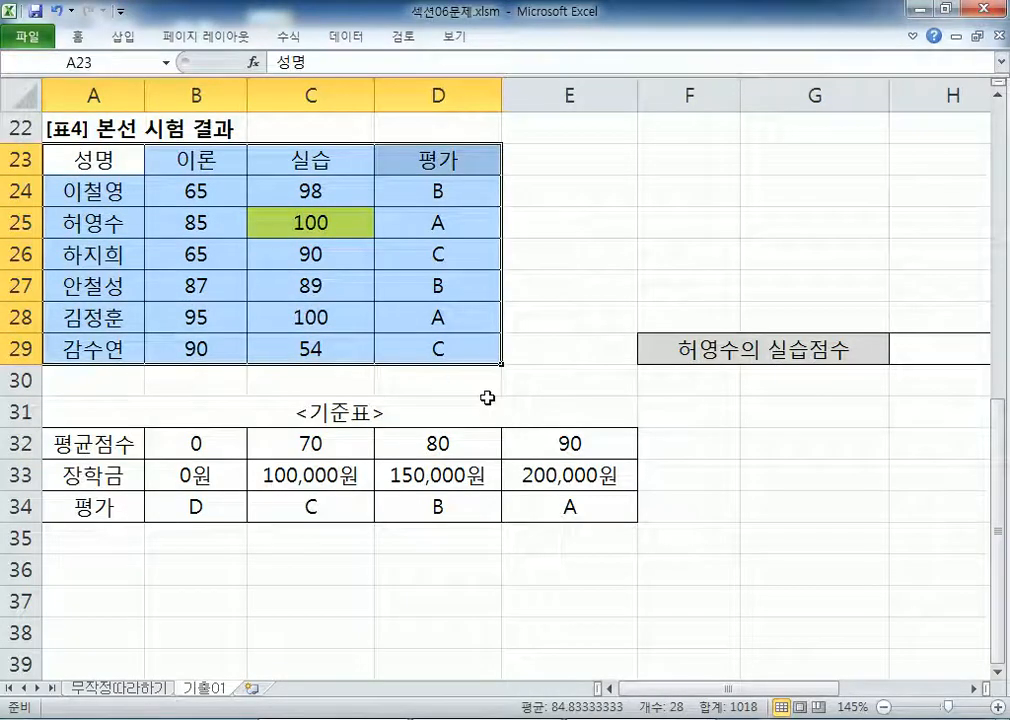
key(Return)
key(Return)
key(Tab)
key(Tab)
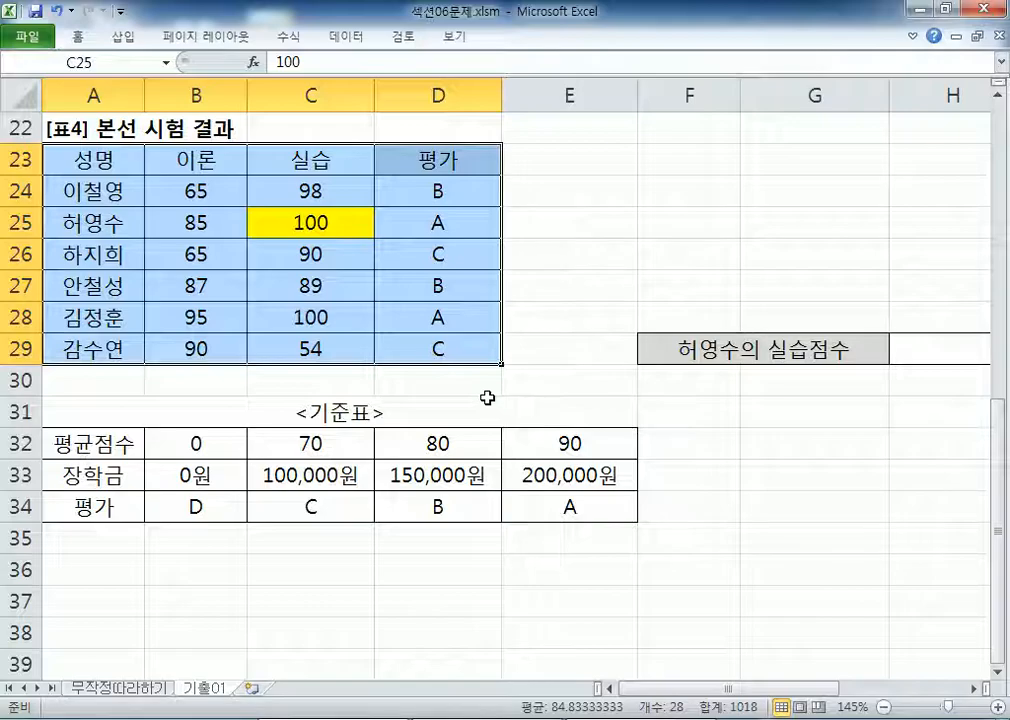
Step: Type the draft formula =INDEX(A23:D29, 3, 3) in the notes
key(alt+Tab)
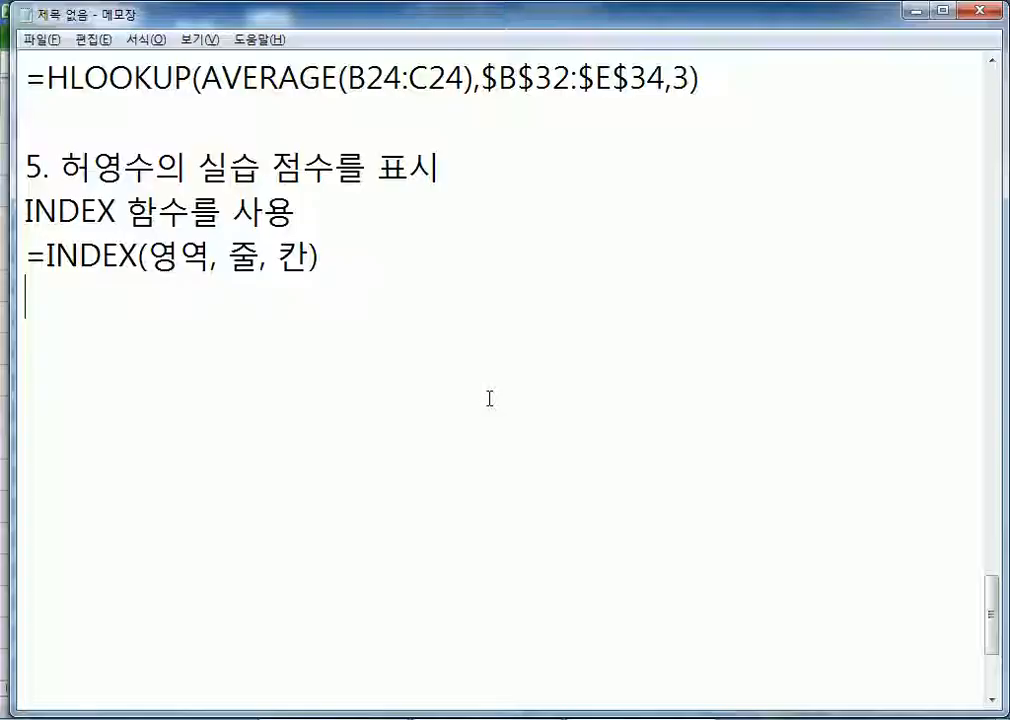
text(=INDE)
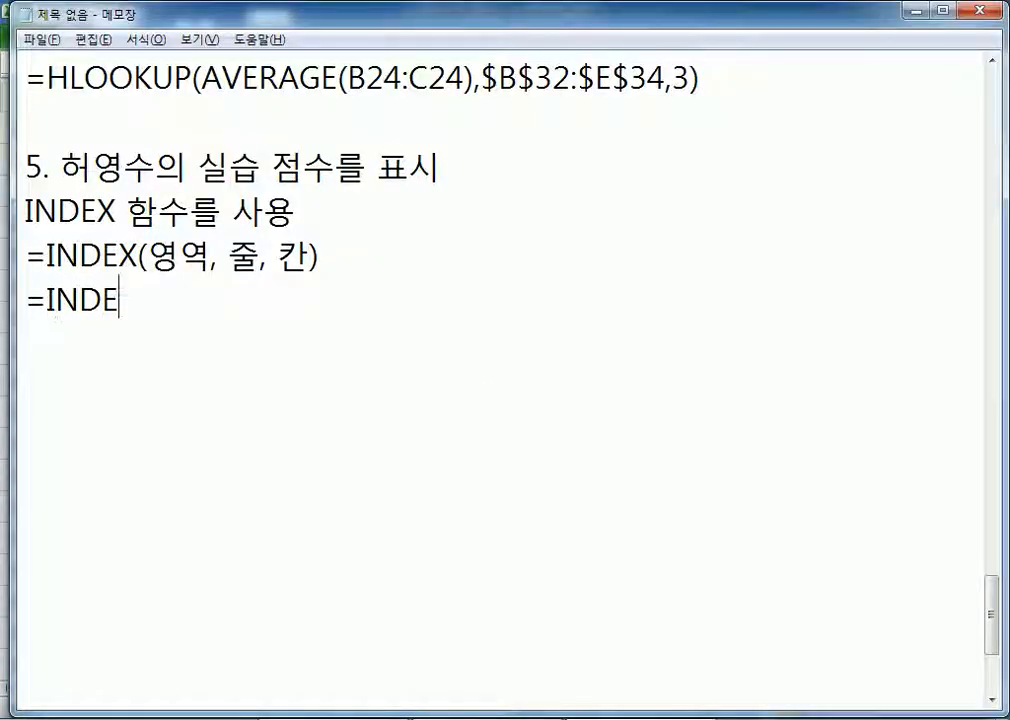
text(X(A)
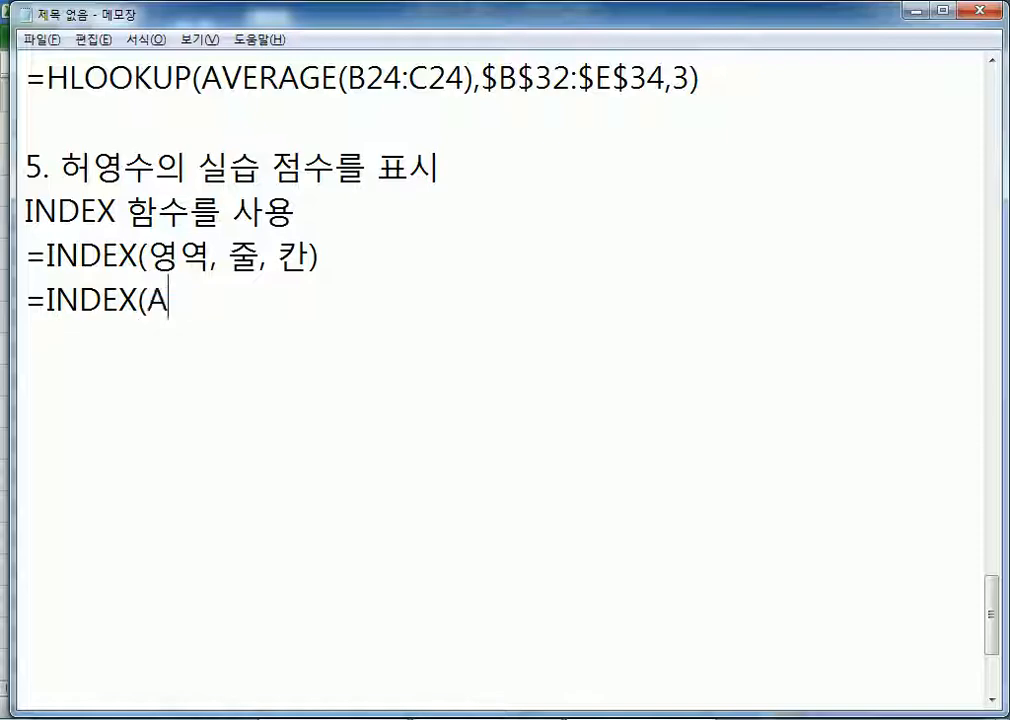
text(23:)
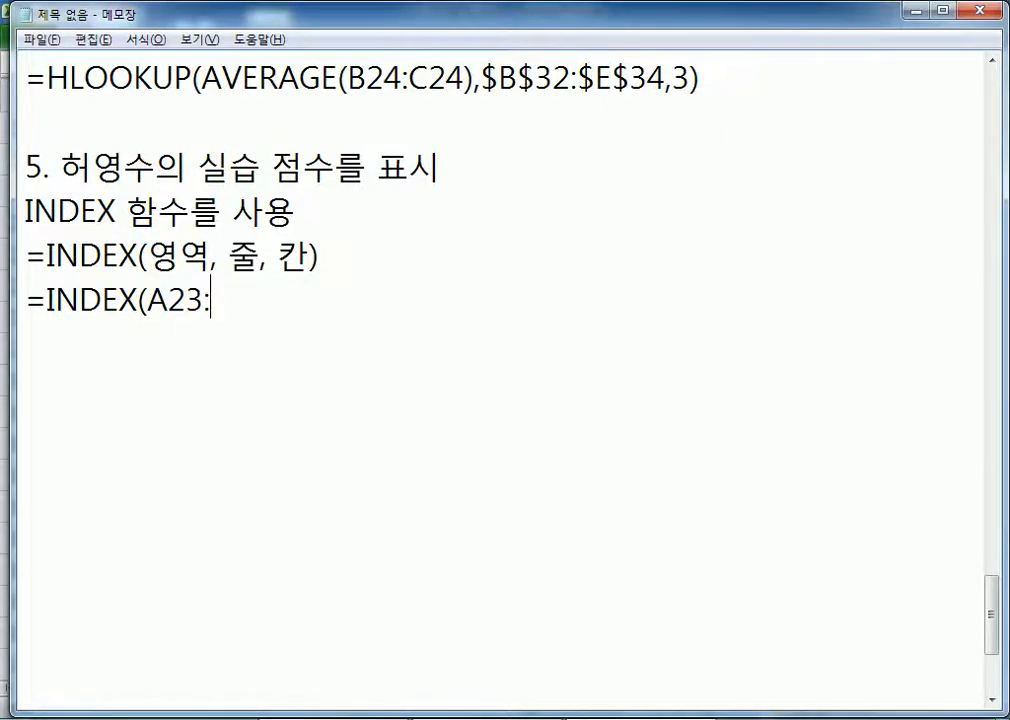
key(alt+Tab)
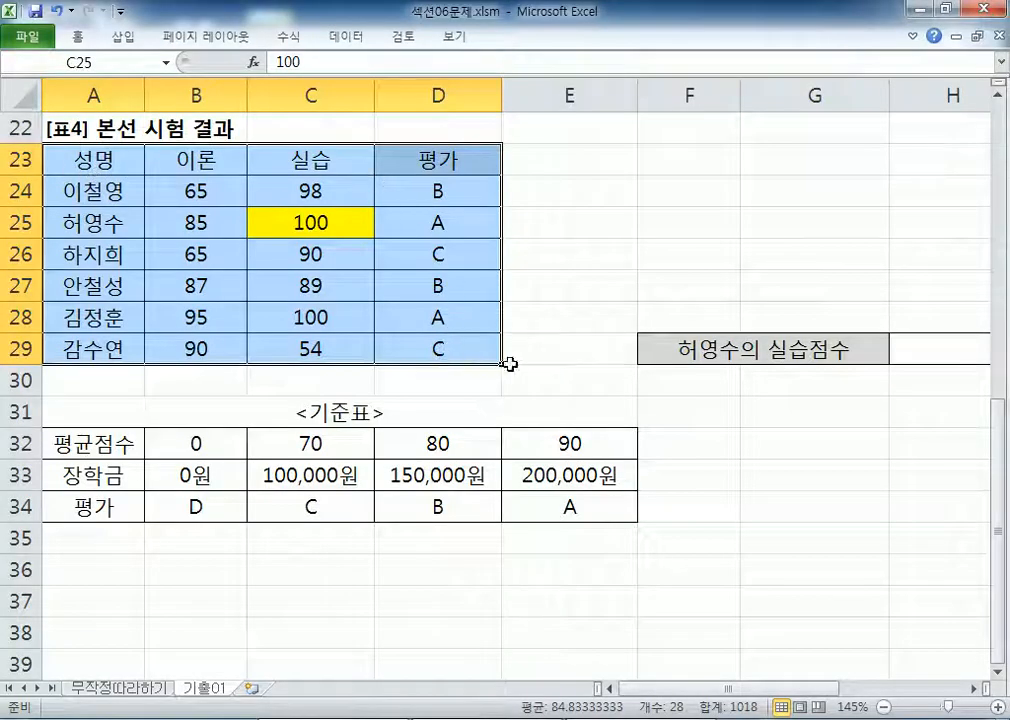
key(alt+Tab)
text(D29, 3, 3)
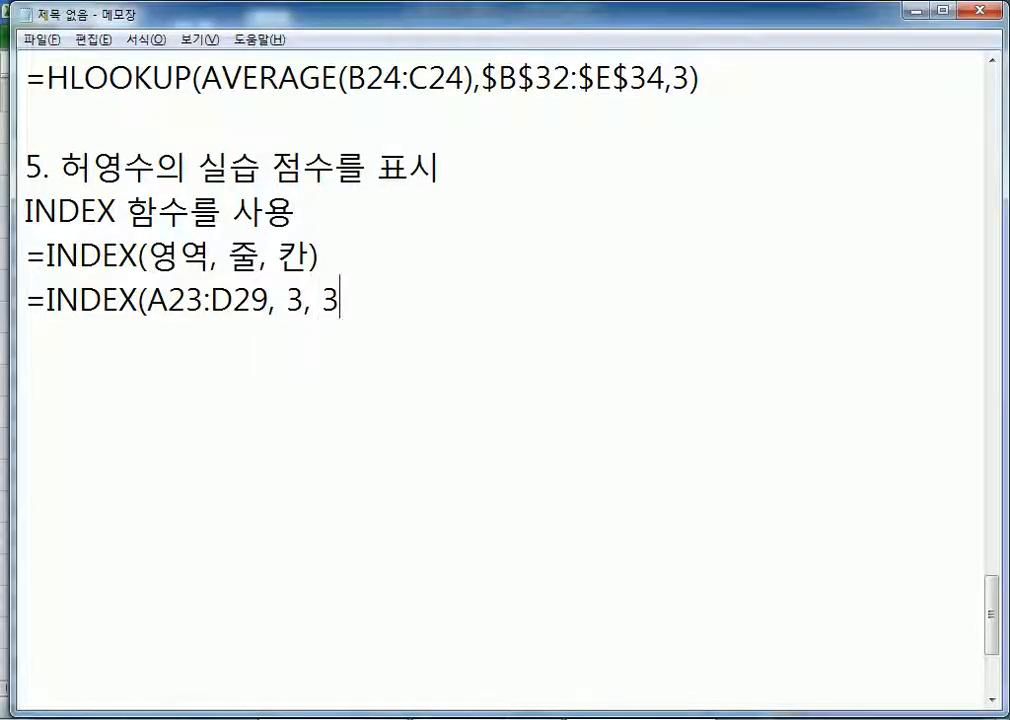
text())
key(Return)
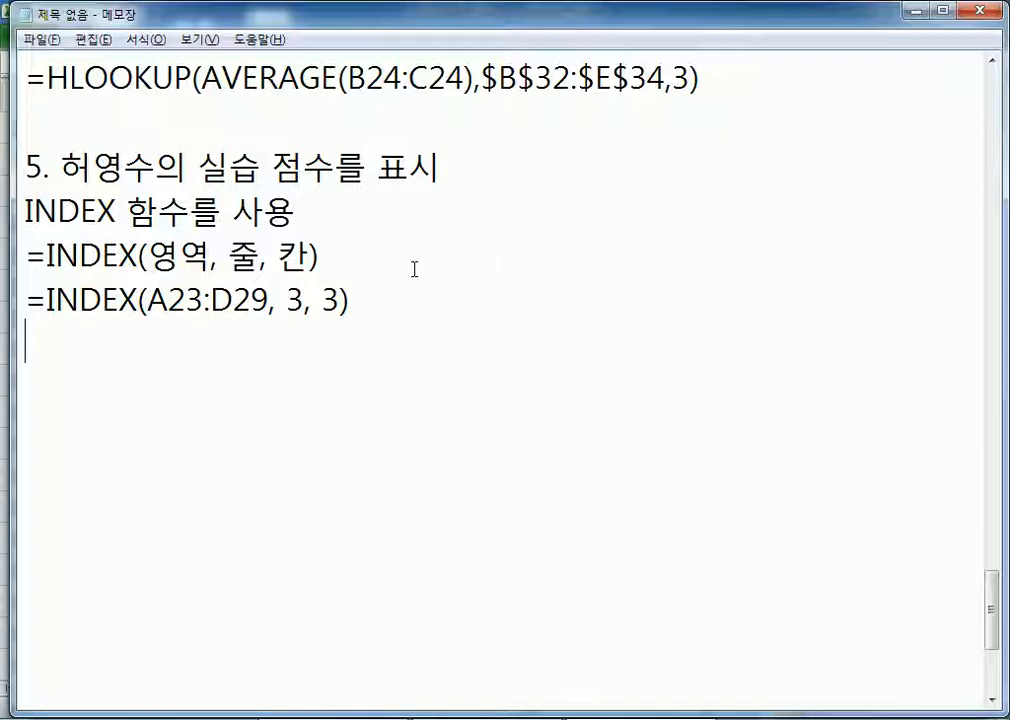
key(alt+Tab)
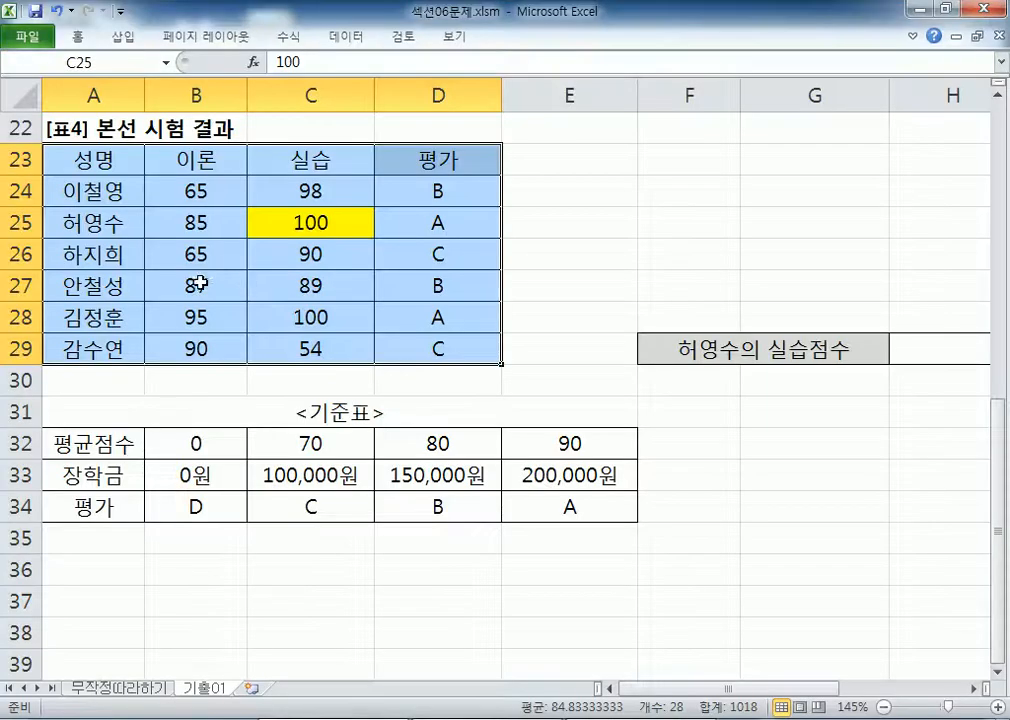
Step: Duplicate the INDEX formula line in Notepad and change A23 to A24 in the copy
click(30, 158)
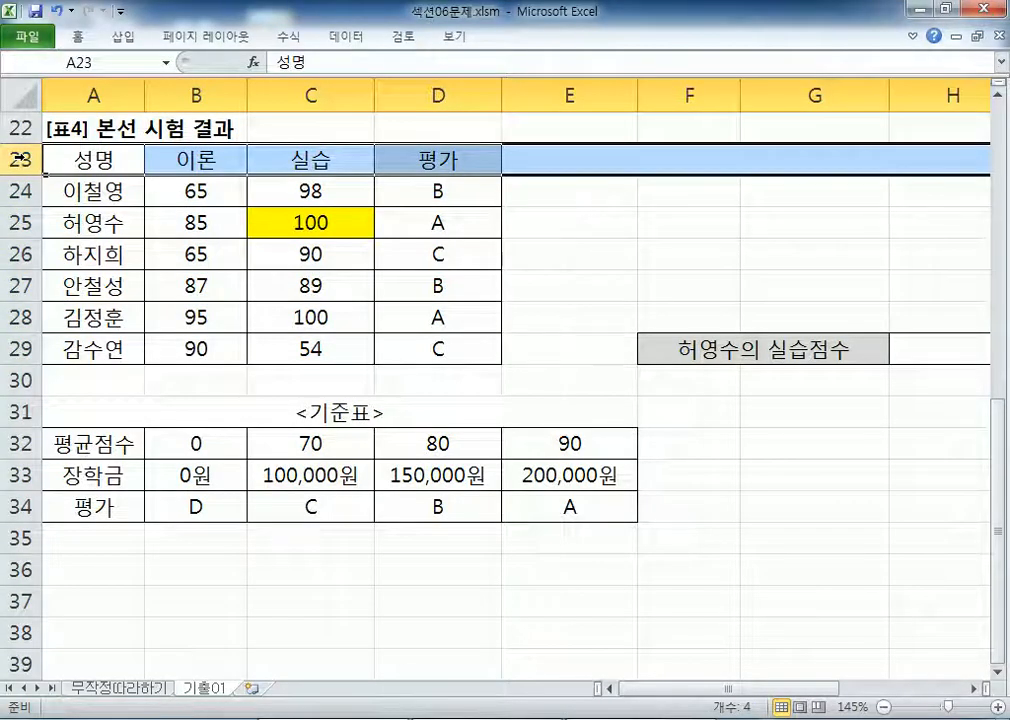
drag(82, 184, 434, 347)
key(alt+Tab)
key(Up)
key(shift+Down)
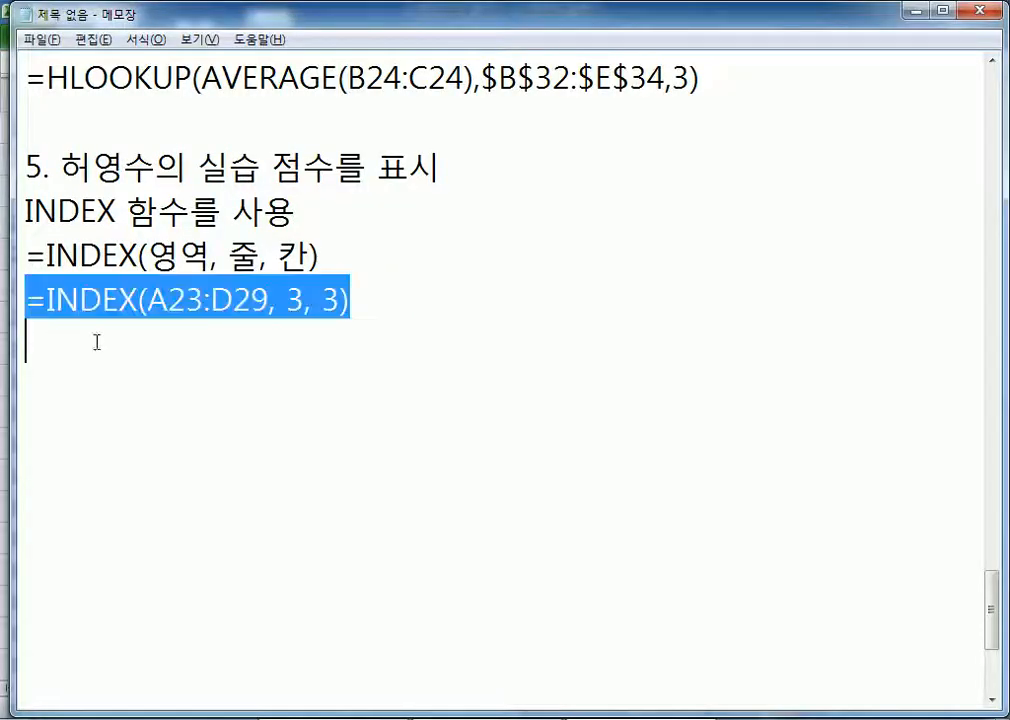
key(ctrl+c)
key(ctrl+v)
key(ctrl+v)
drag(184, 345, 203, 345)
text(4)
key(alt)
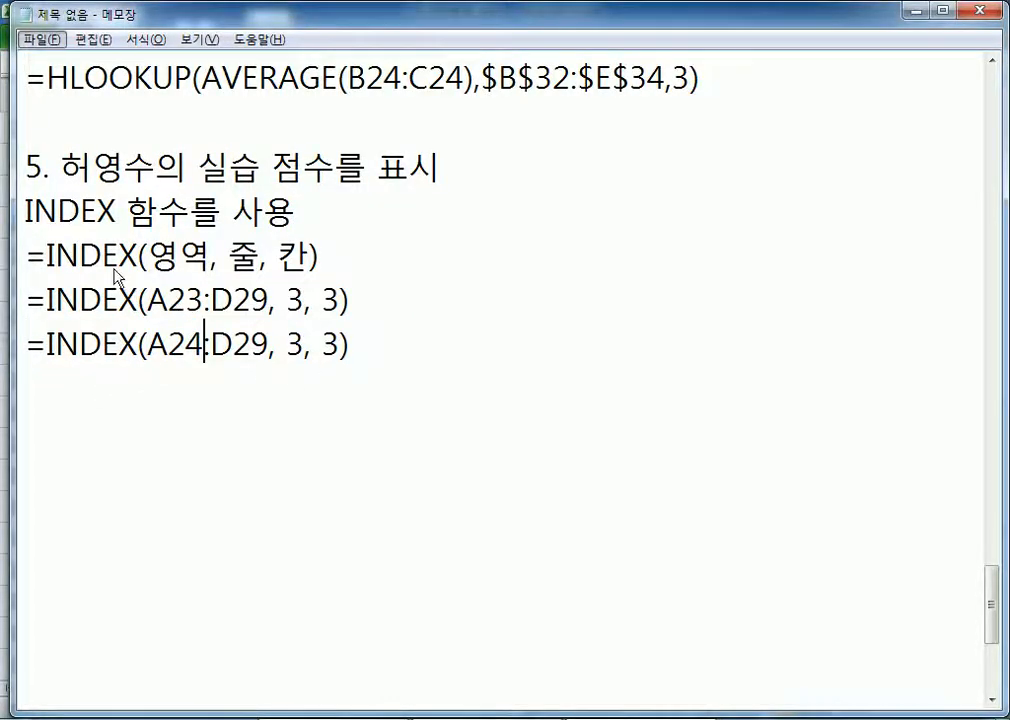
Step: Check C25's position in A24:D29 and set the copy's row to 2: =INDEX(A24:D29, 2, 3)
key(alt+Tab)
drag(95, 185, 469, 356)
key(Return)
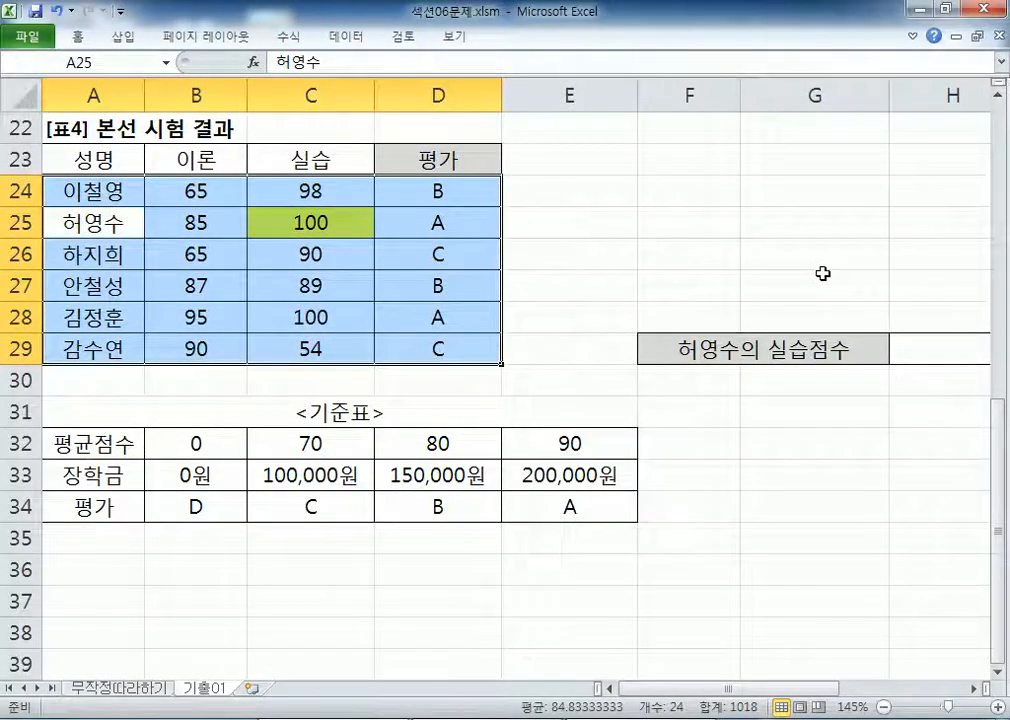
key(Tab)
key(Tab)
key(alt+Tab)
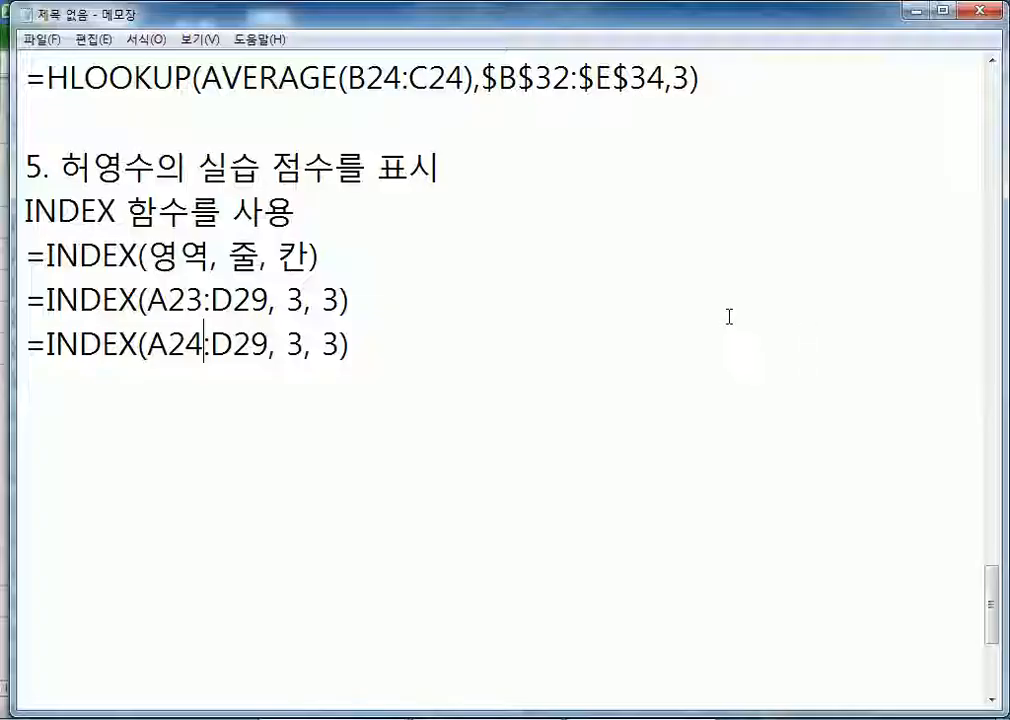
double_click(296, 345)
text(2)
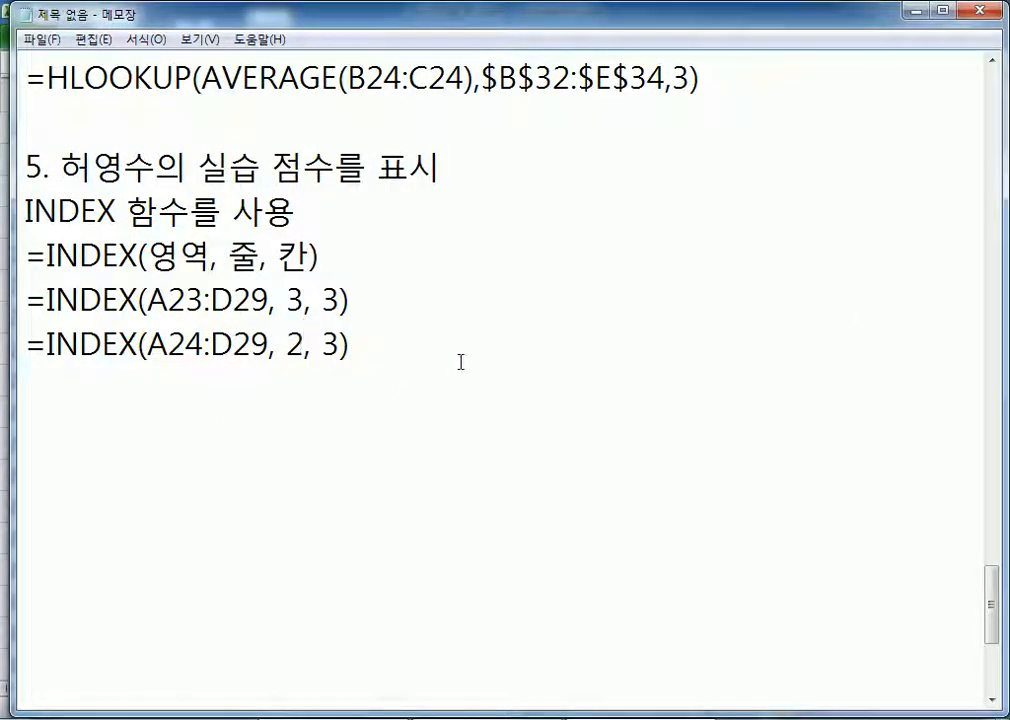
key(End)
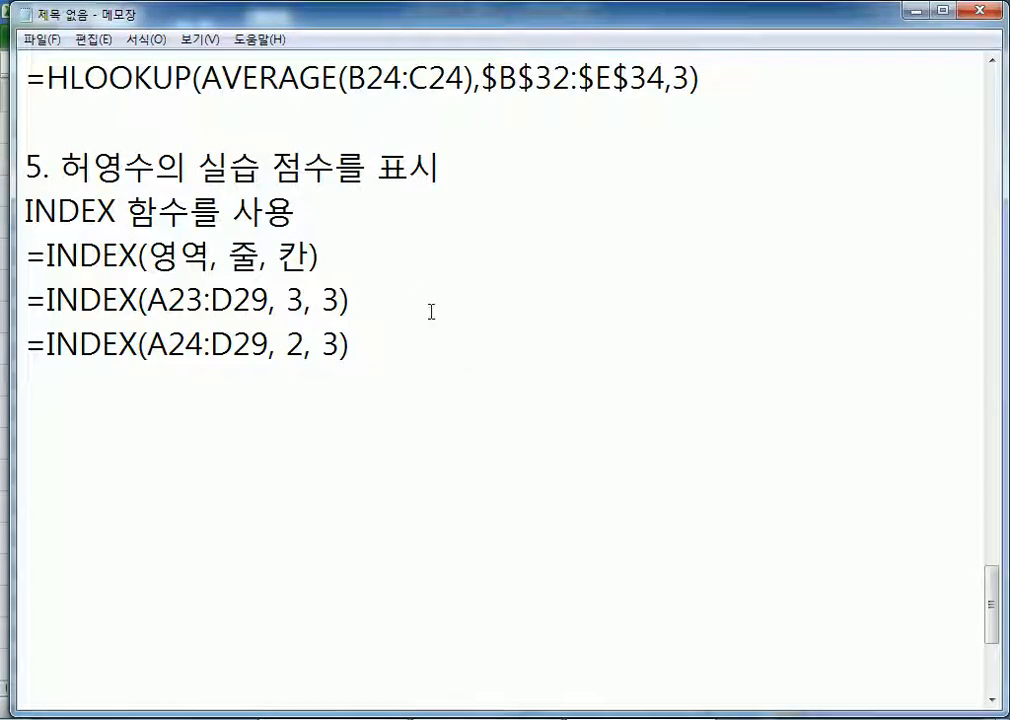
key(Return)
key(alt+Tab)
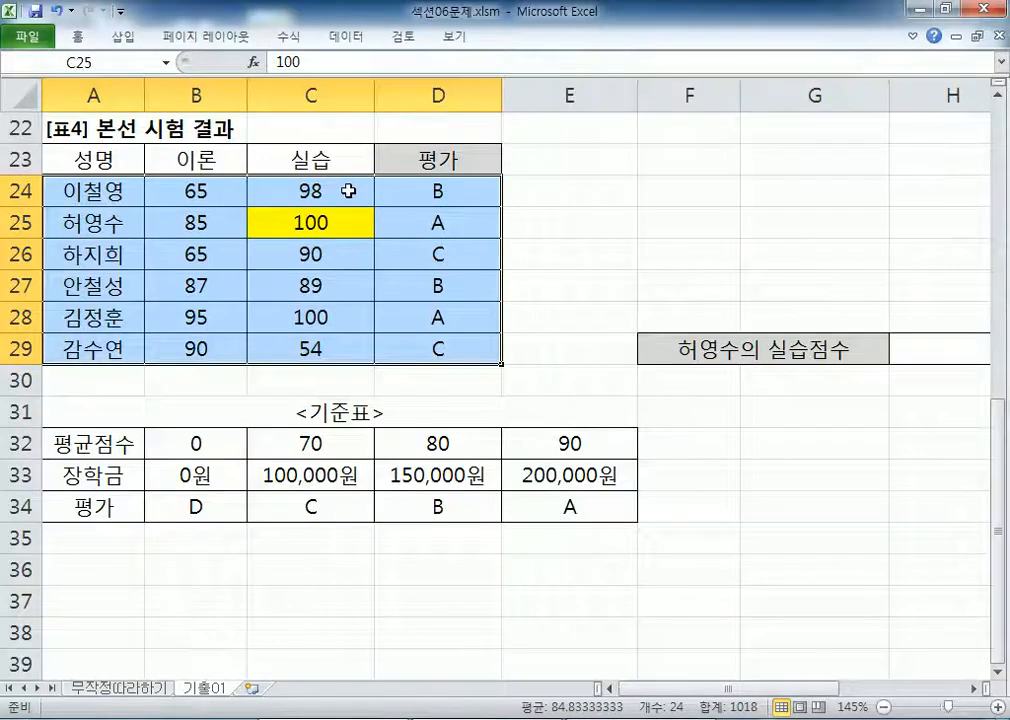
Step: Enter the question label '1등한 학생의 이름?' in cell F23
click(318, 192)
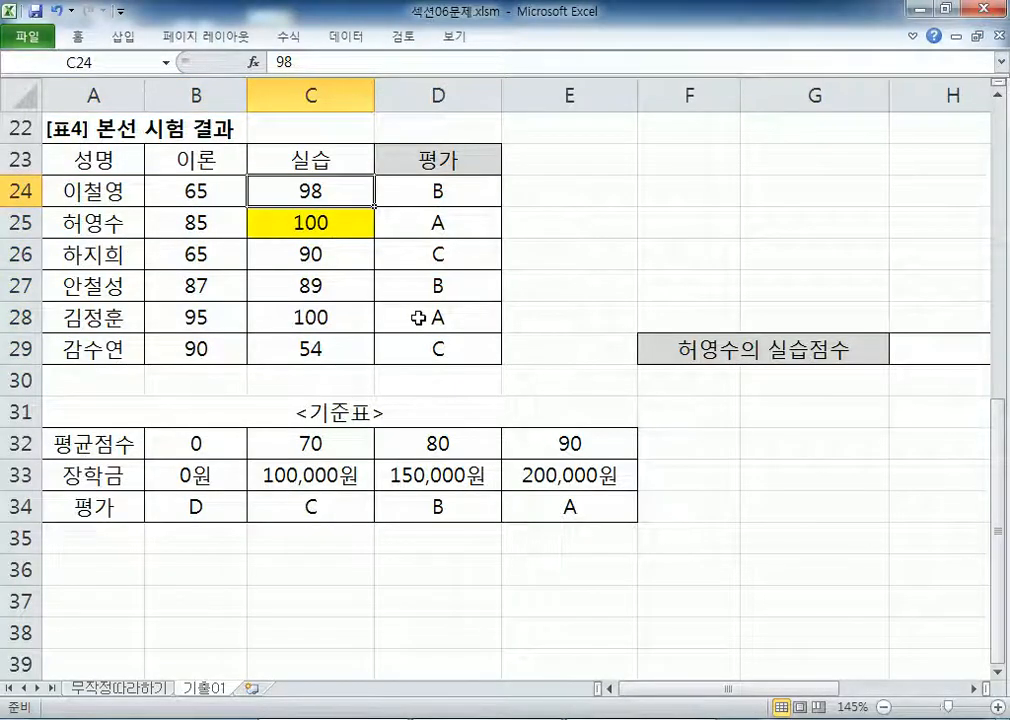
click(676, 168)
text(12)
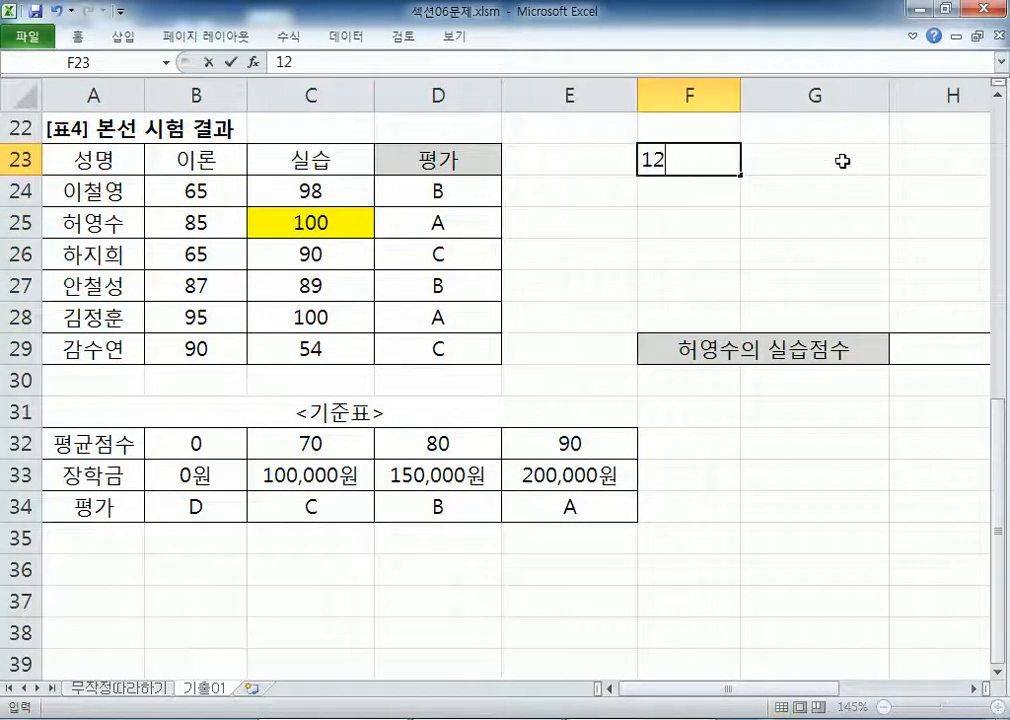
key(BackSpace)
text(WM)
key(BackSpace)
key(BackSpace)
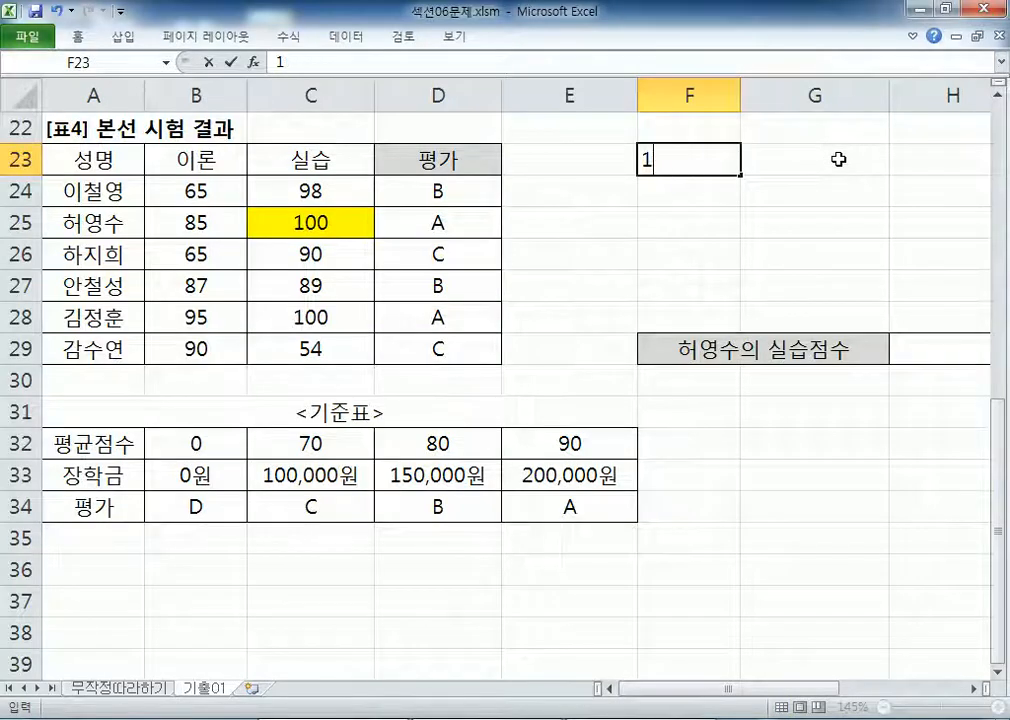
text(등)
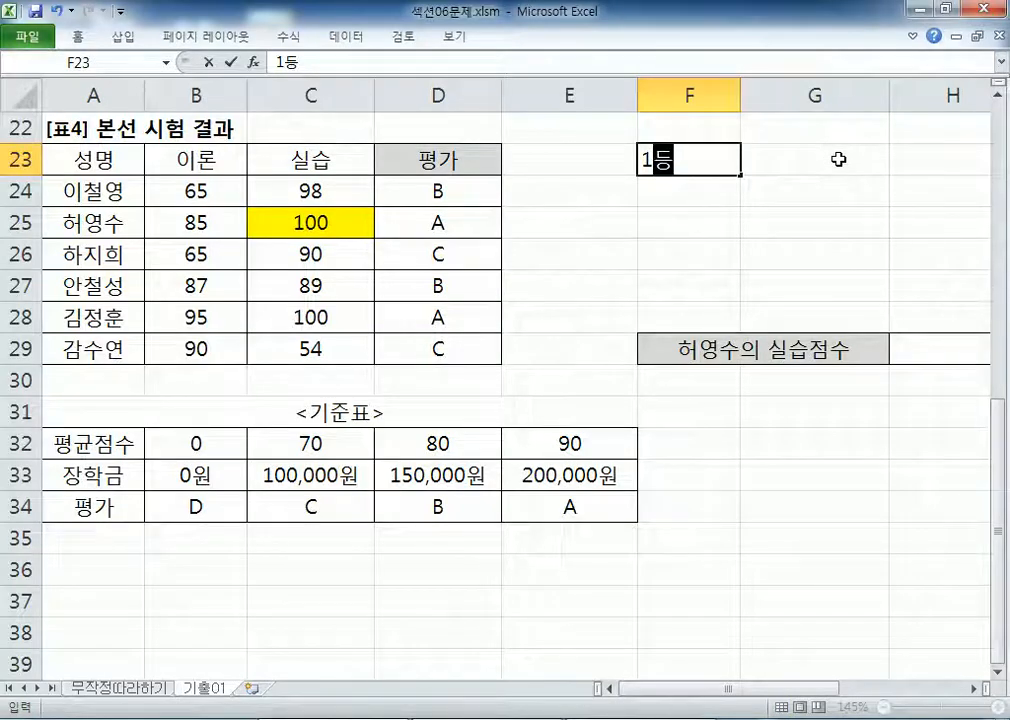
text(한 학생의 )
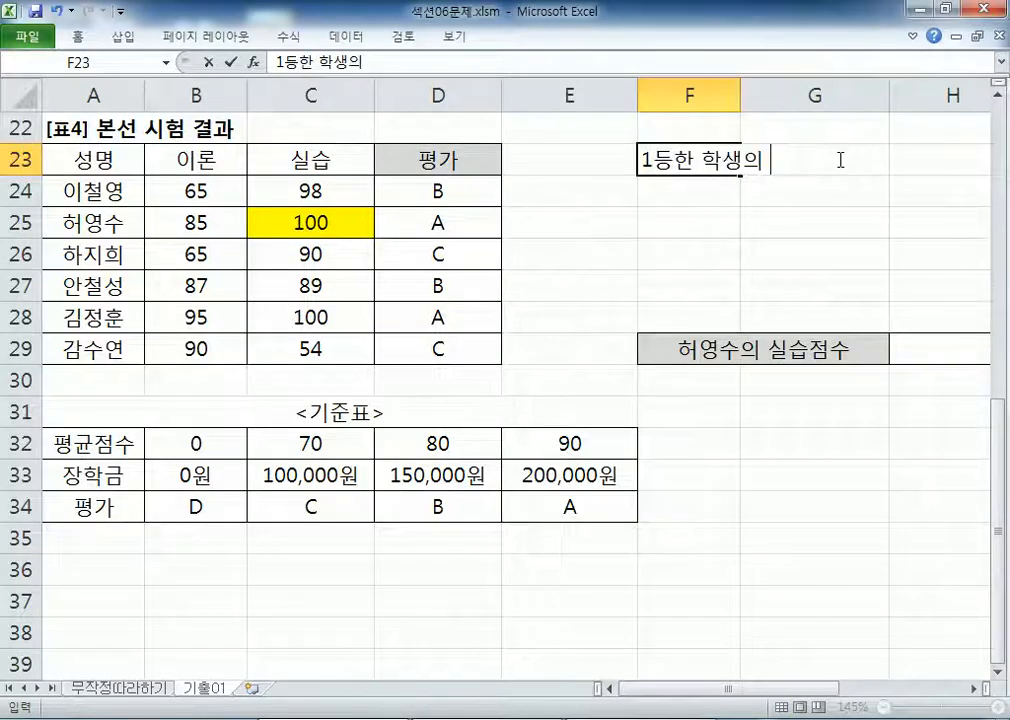
text(이름?)
key(Return)
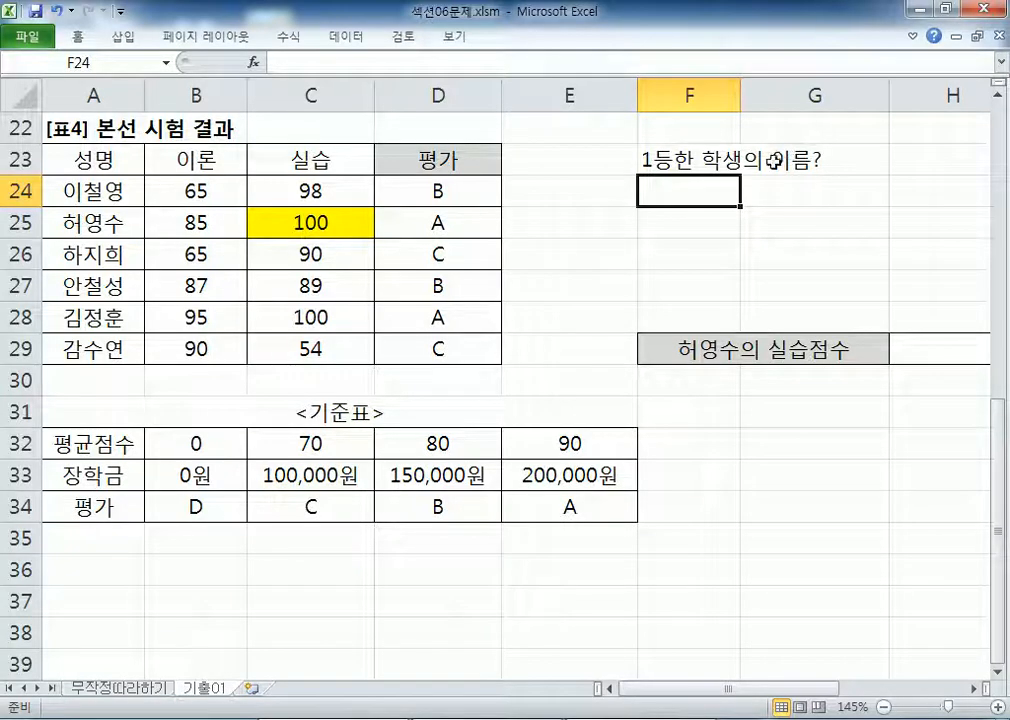
scroll(773, 160, up, 4)
scroll(310, 563, down, 4)
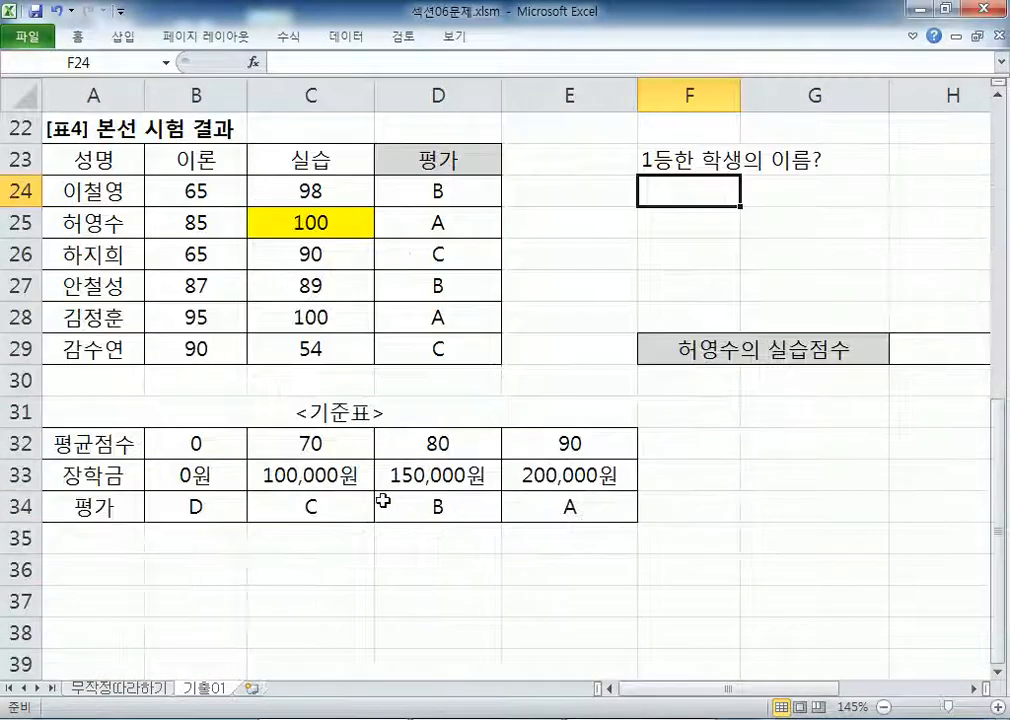
click(145, 690)
scroll(290, 335, up, 1)
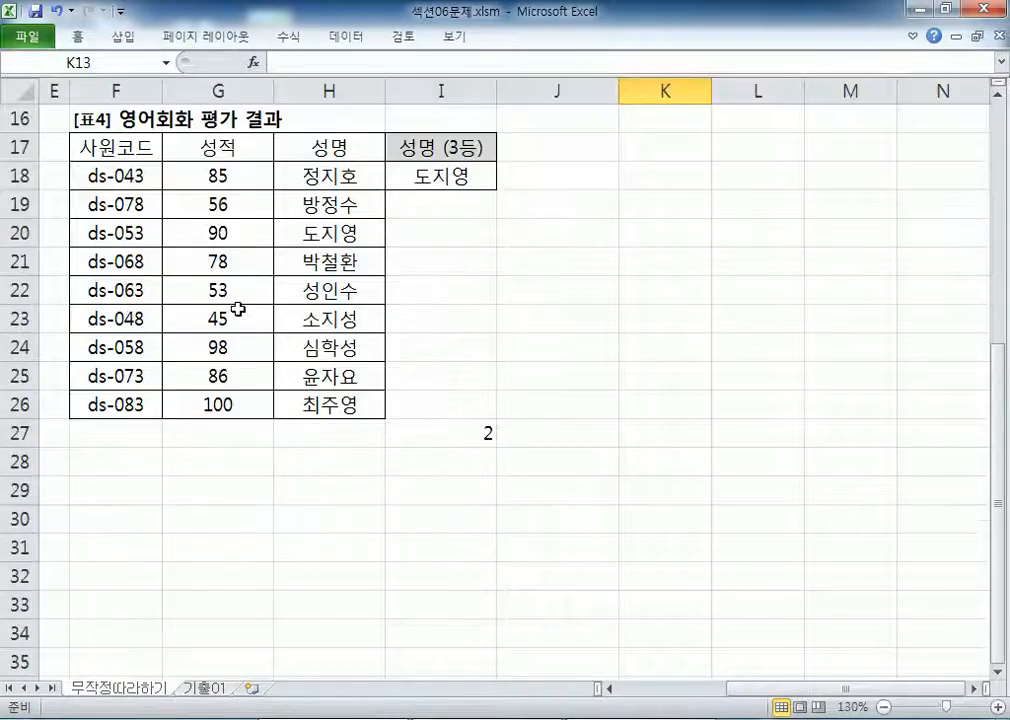
drag(222, 233, 328, 405)
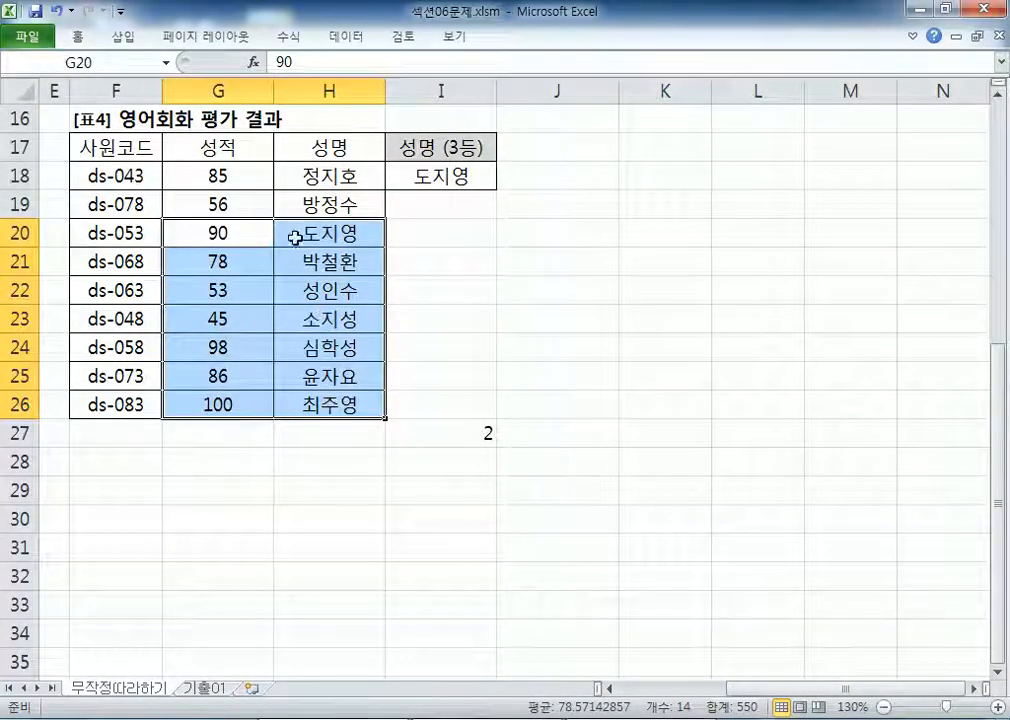
drag(226, 173, 309, 410)
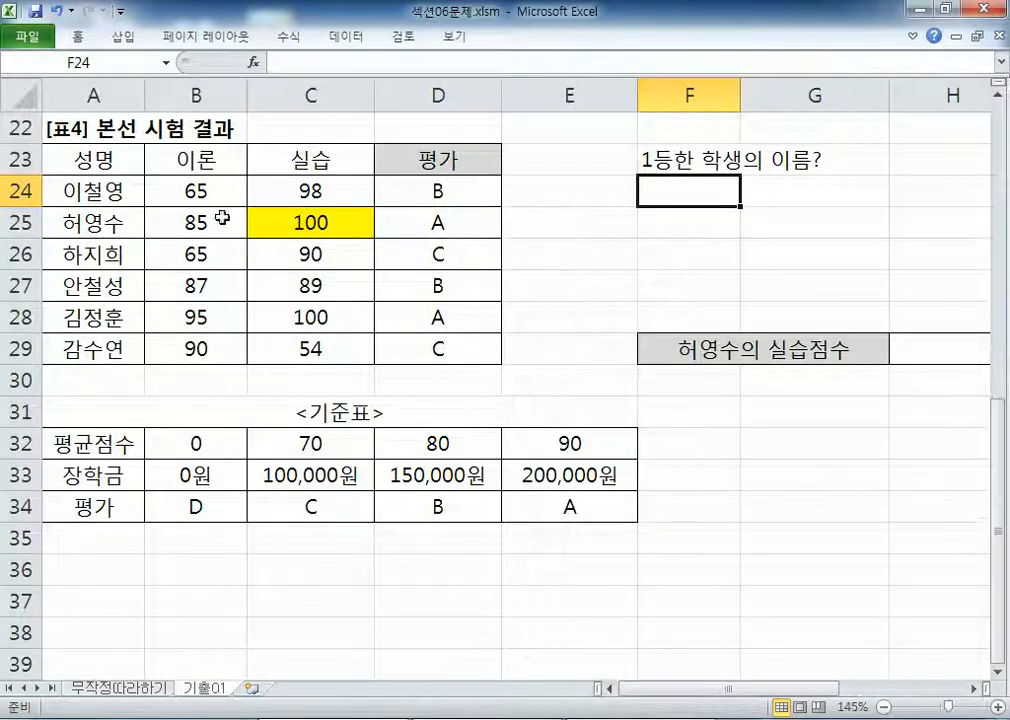
drag(95, 190, 262, 358)
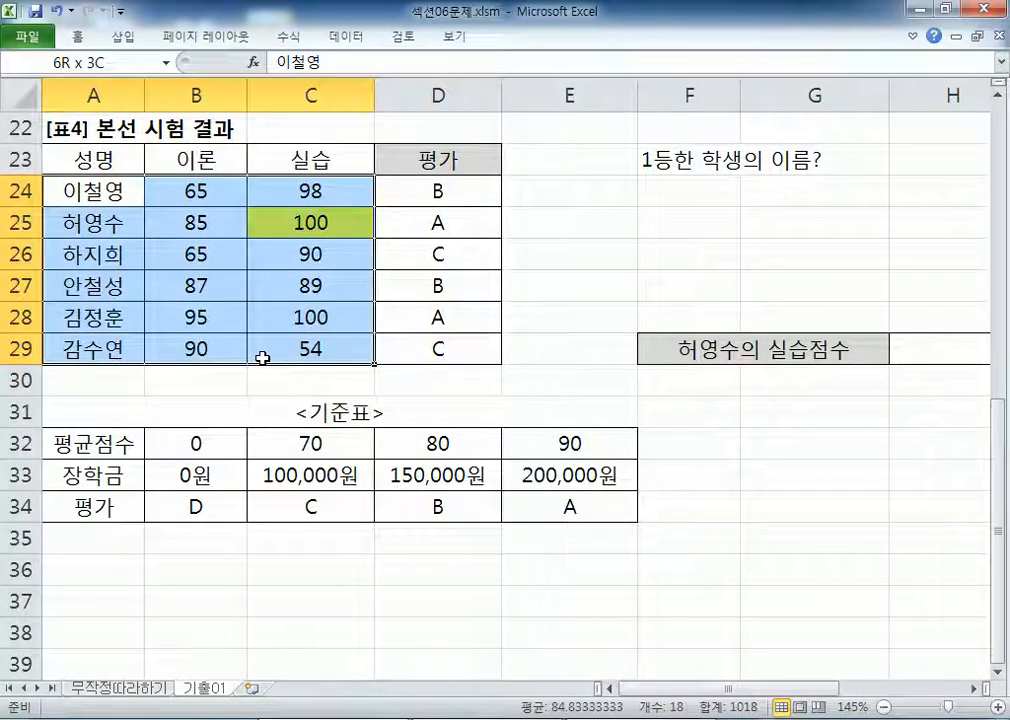
drag(110, 185, 279, 346)
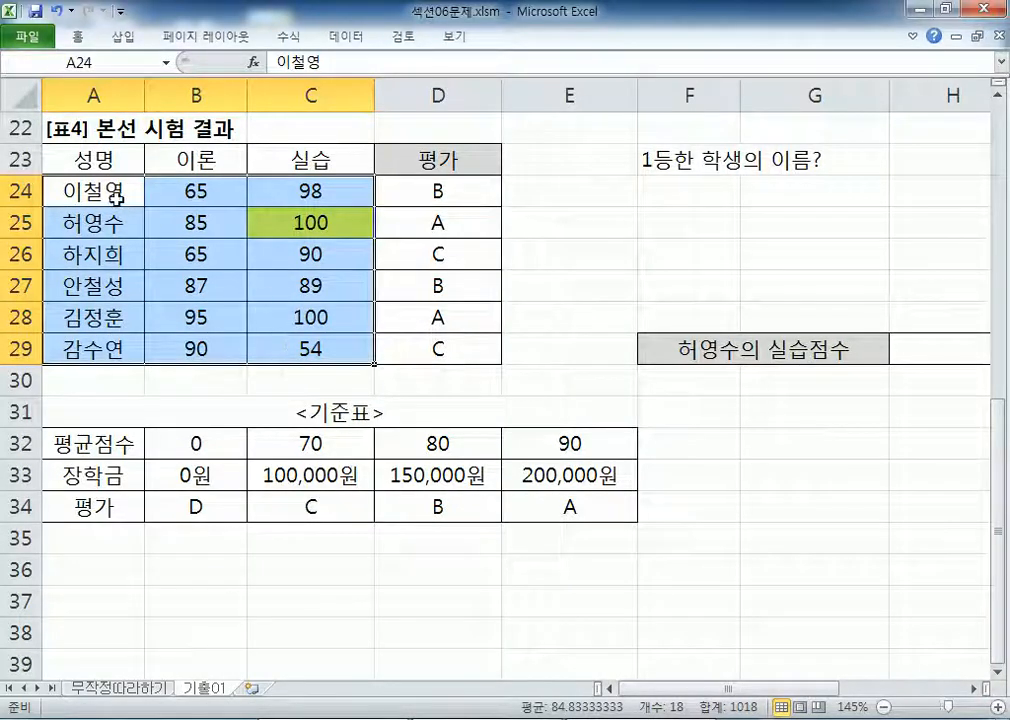
drag(113, 196, 311, 349)
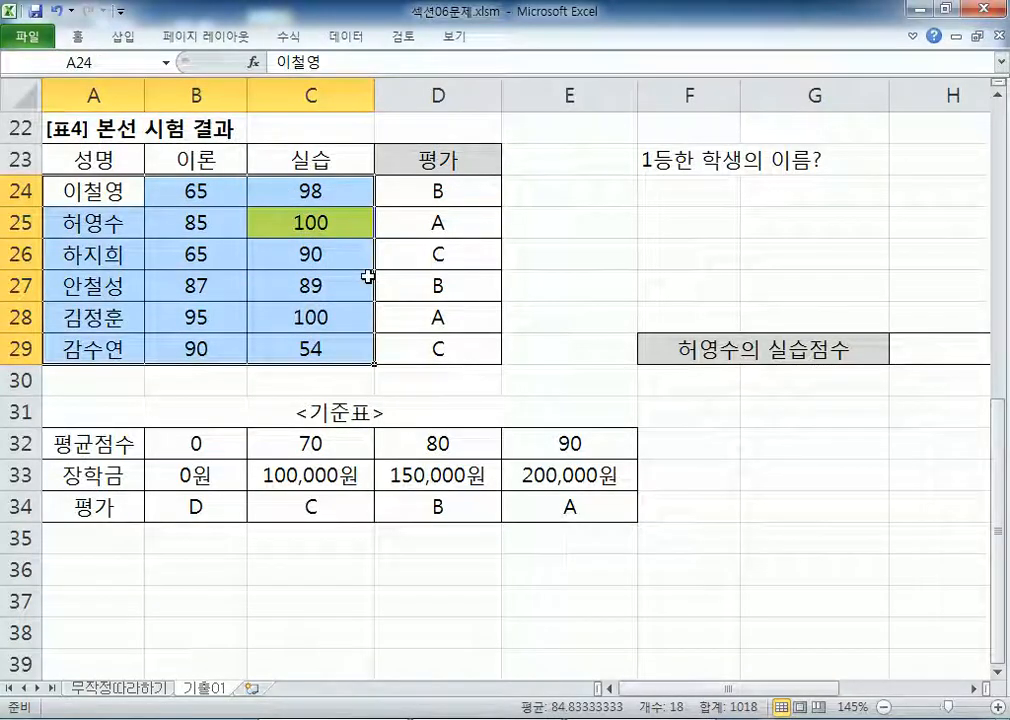
click(320, 191)
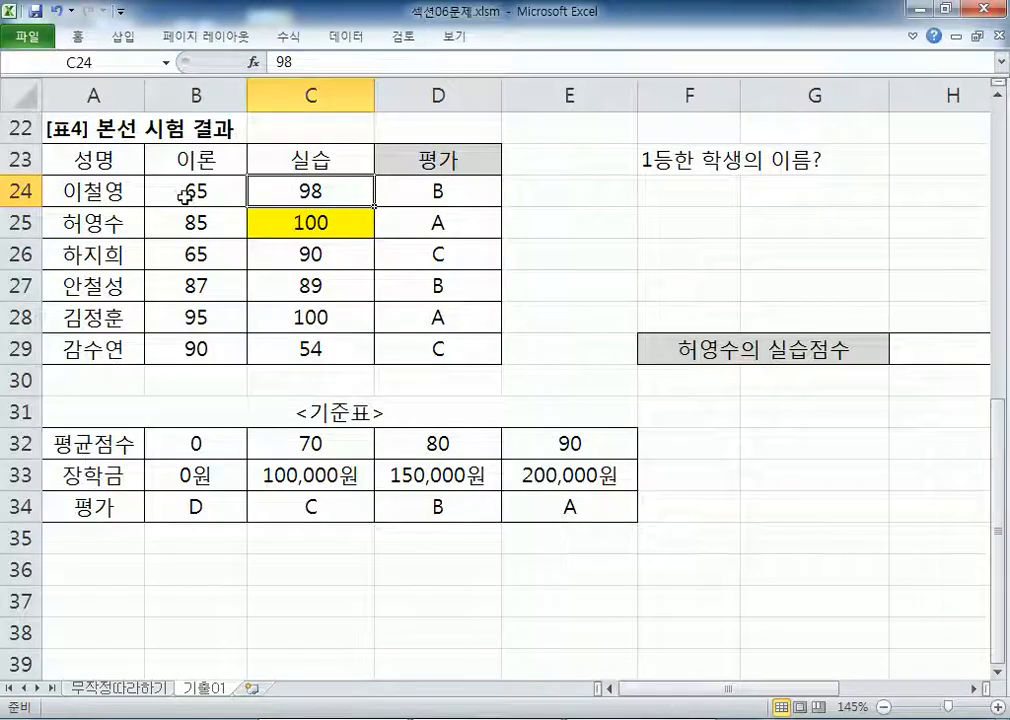
Step: Review the names in A24:A29 and scores in B24:C29, then switch to the Notepad draft
drag(95, 190, 131, 349)
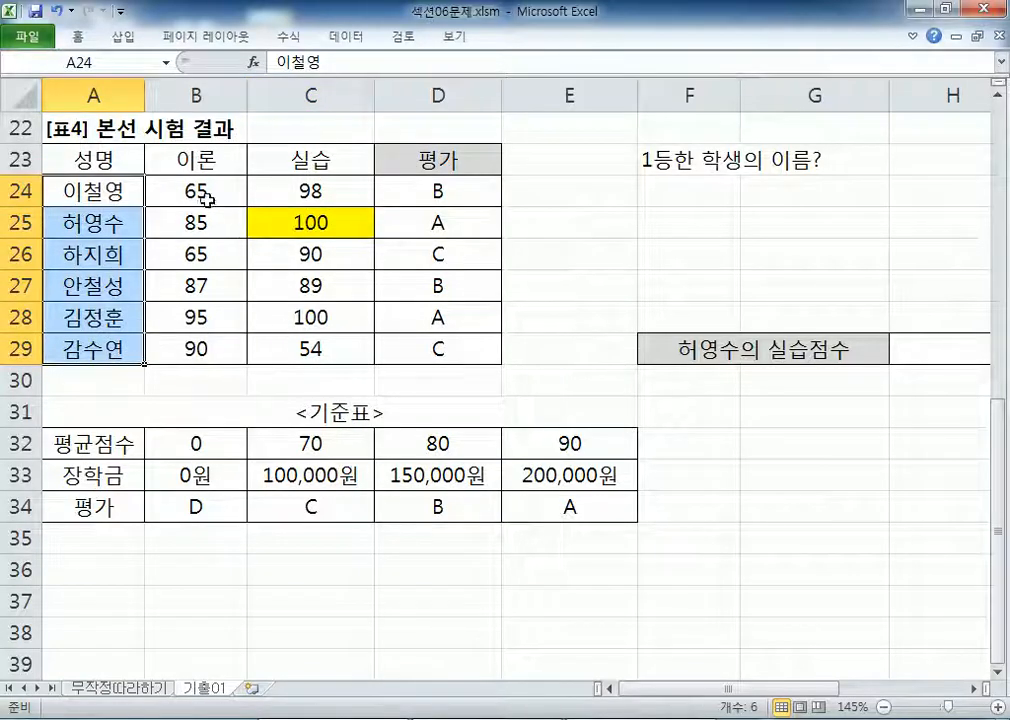
drag(198, 190, 303, 349)
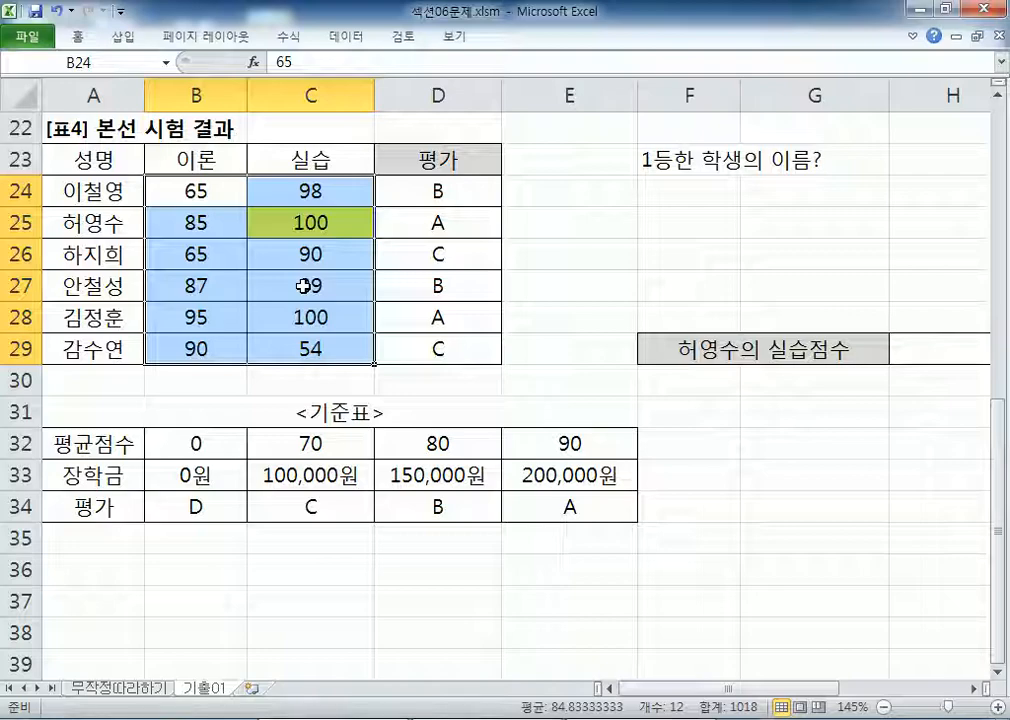
key(alt+Tab)
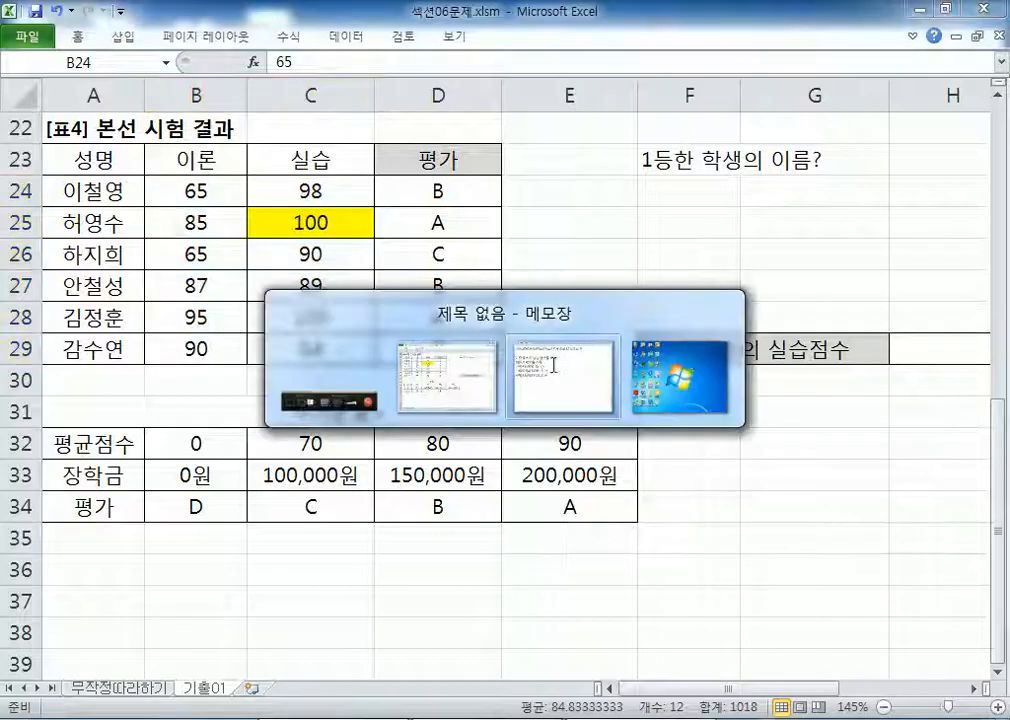